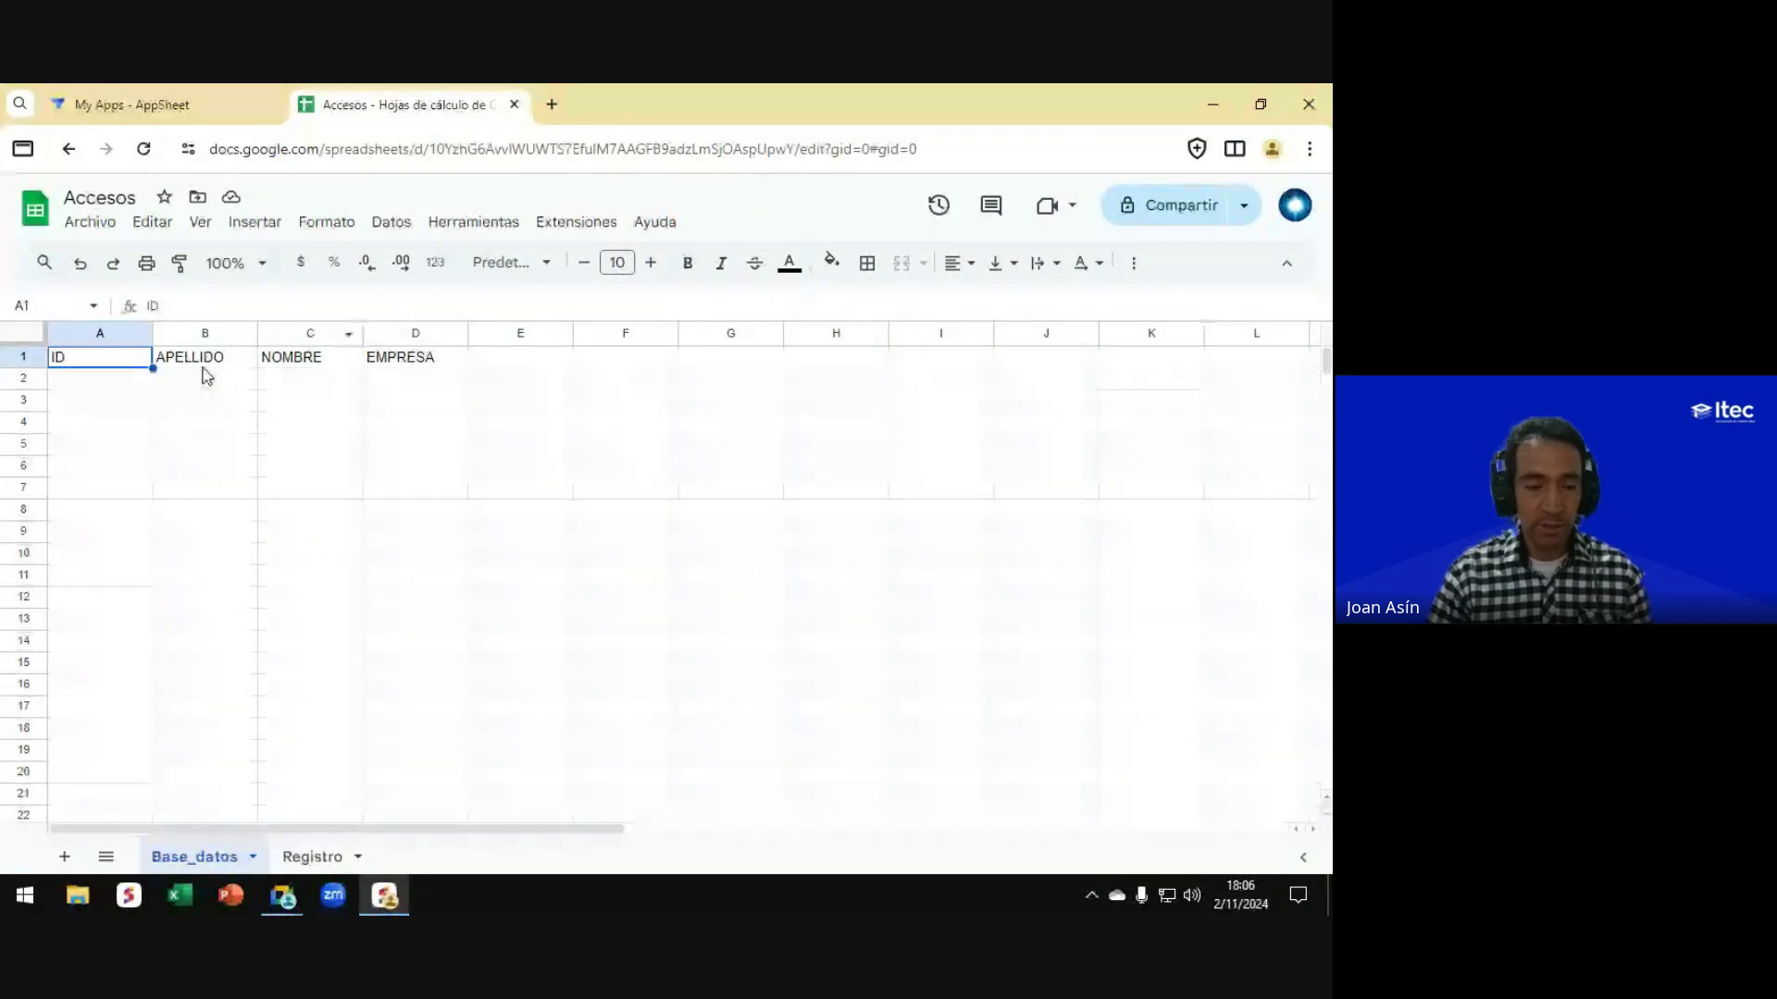
Step: Check the Base_datos ID header cells, then switch to the Registro sheet
left_click(103, 383)
left_click(99, 363)
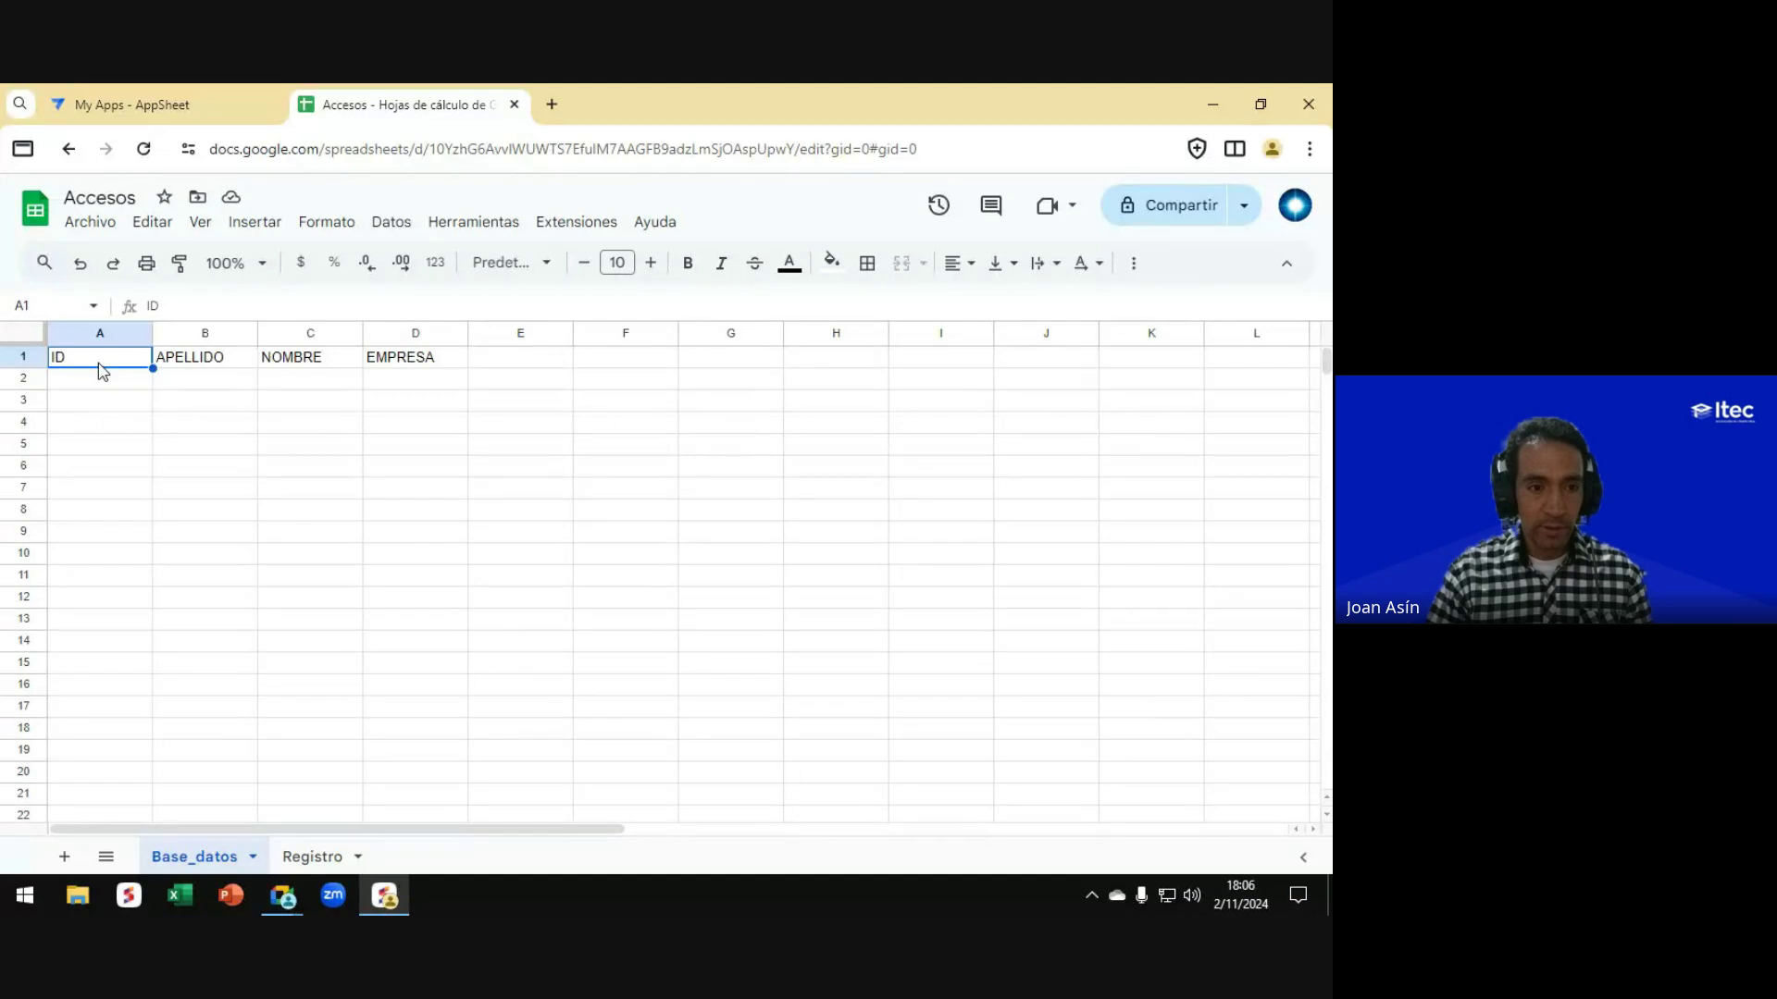
left_click(99, 382)
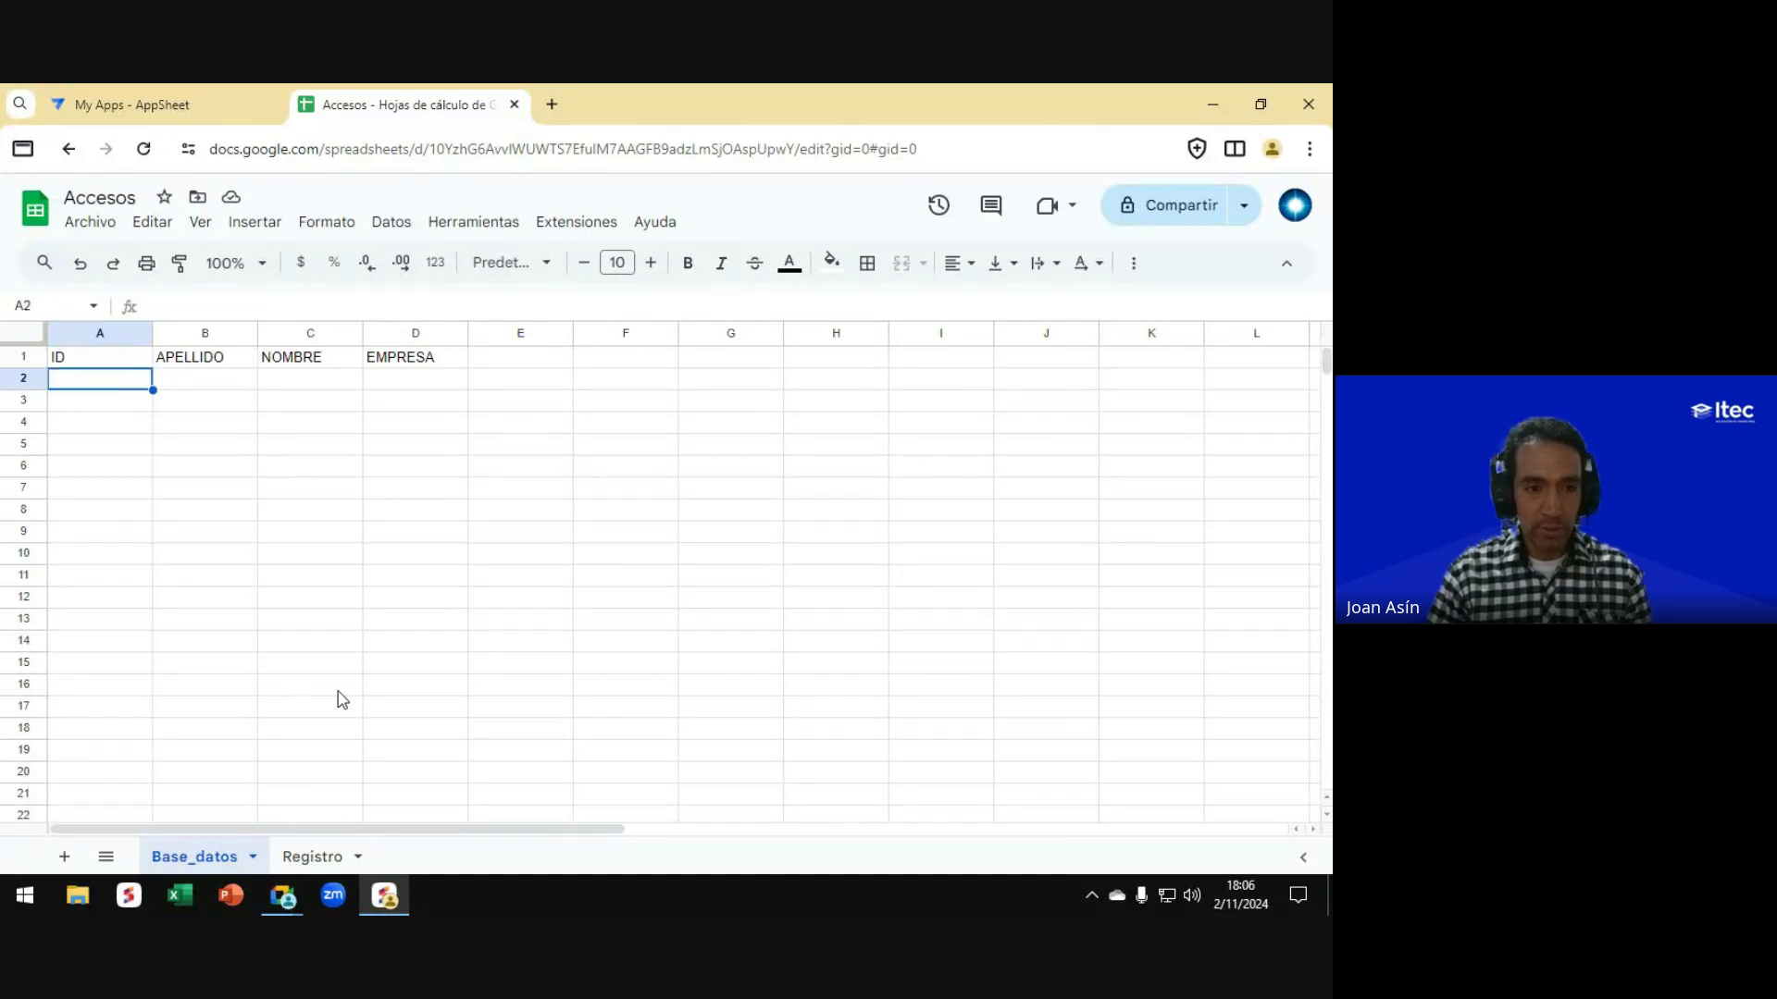
mouse_move(290, 902)
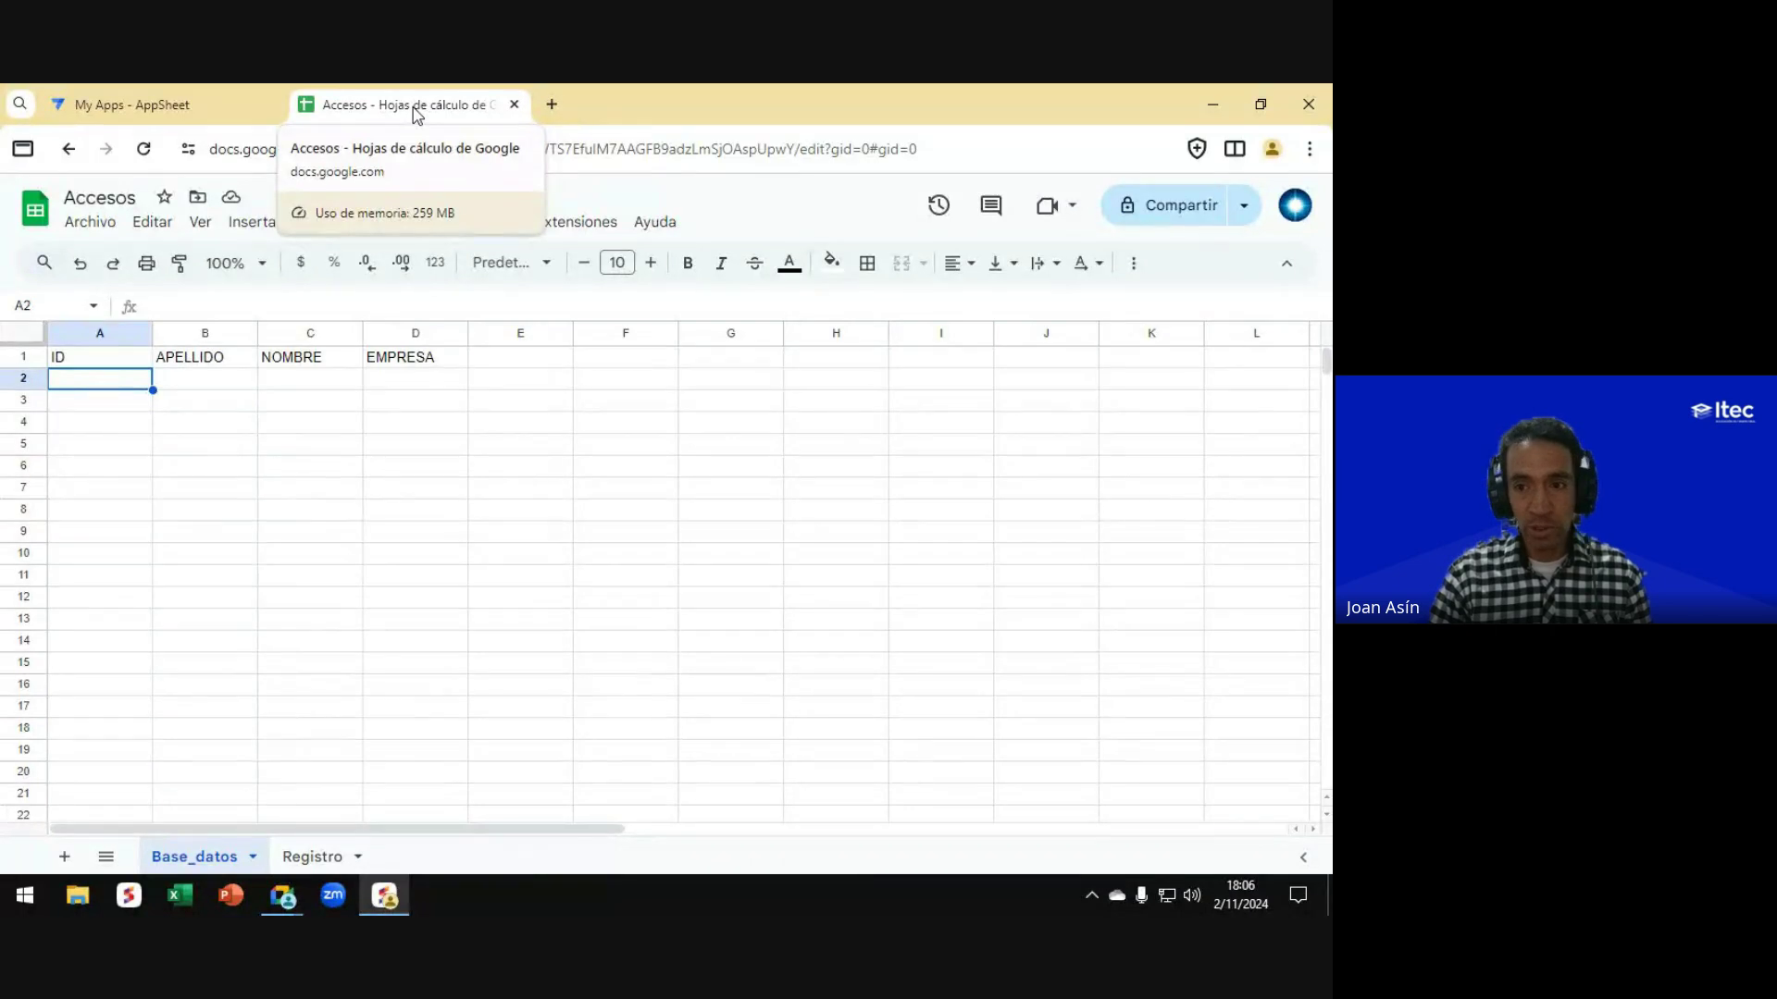
left_click(107, 364)
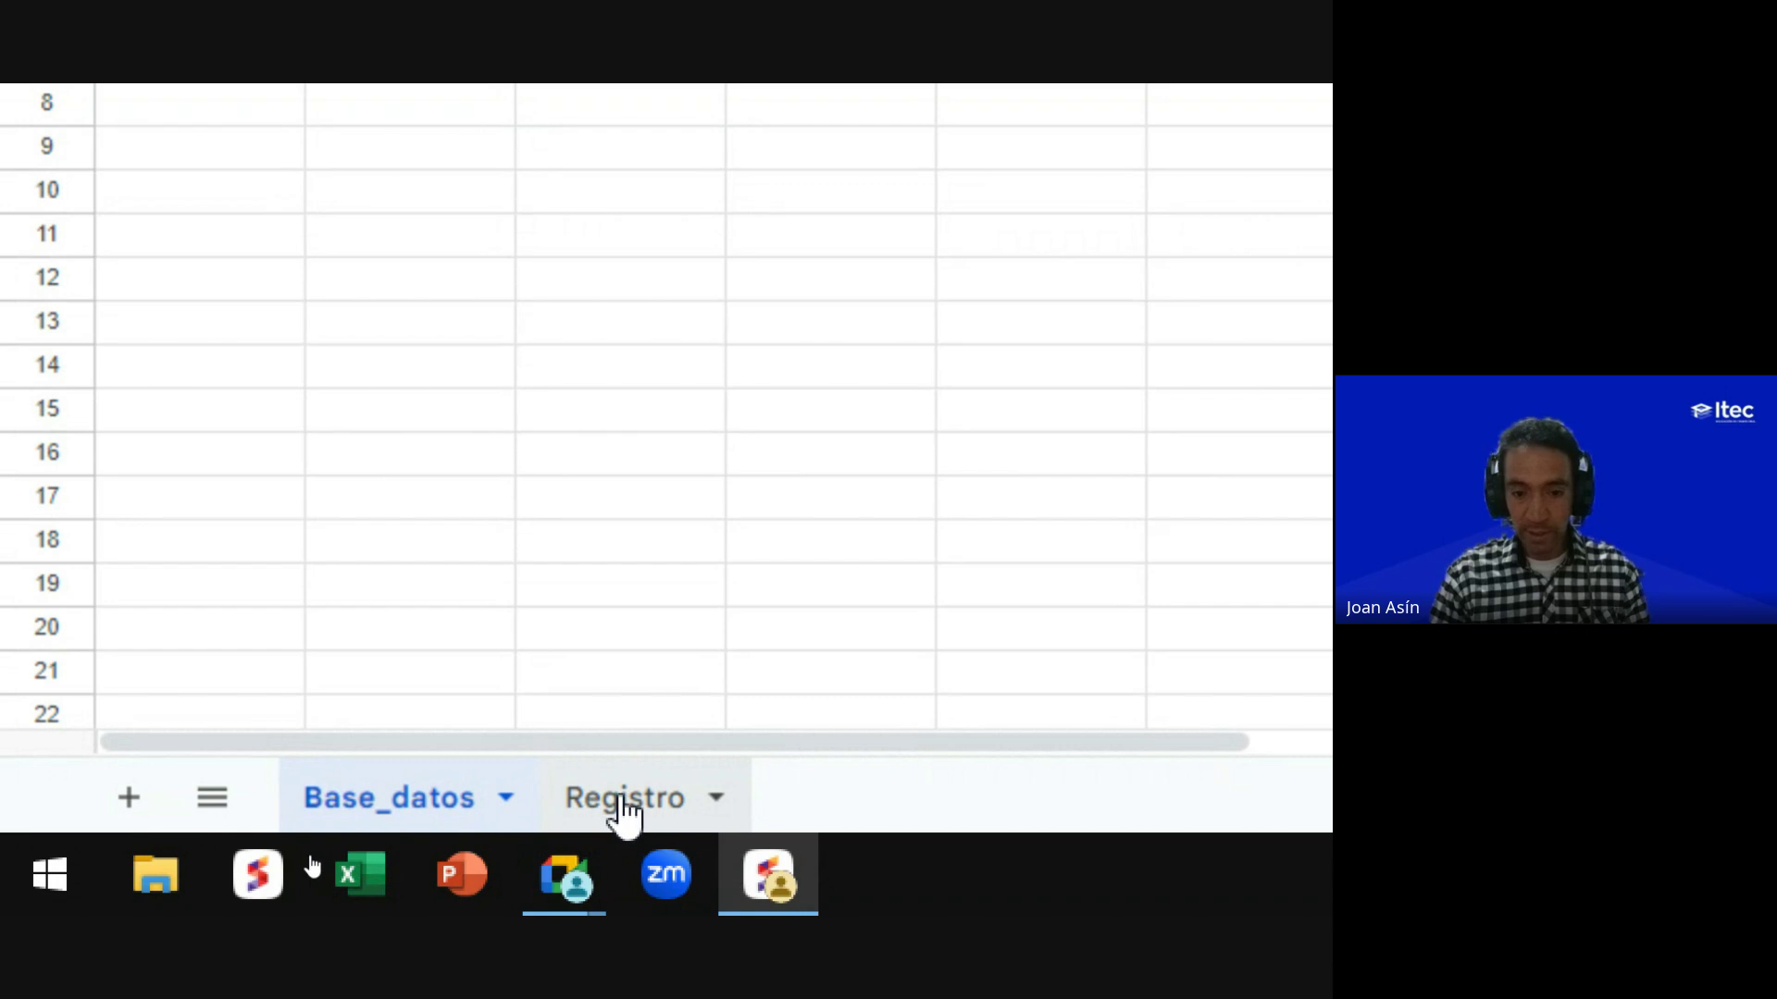
left_click(622, 800)
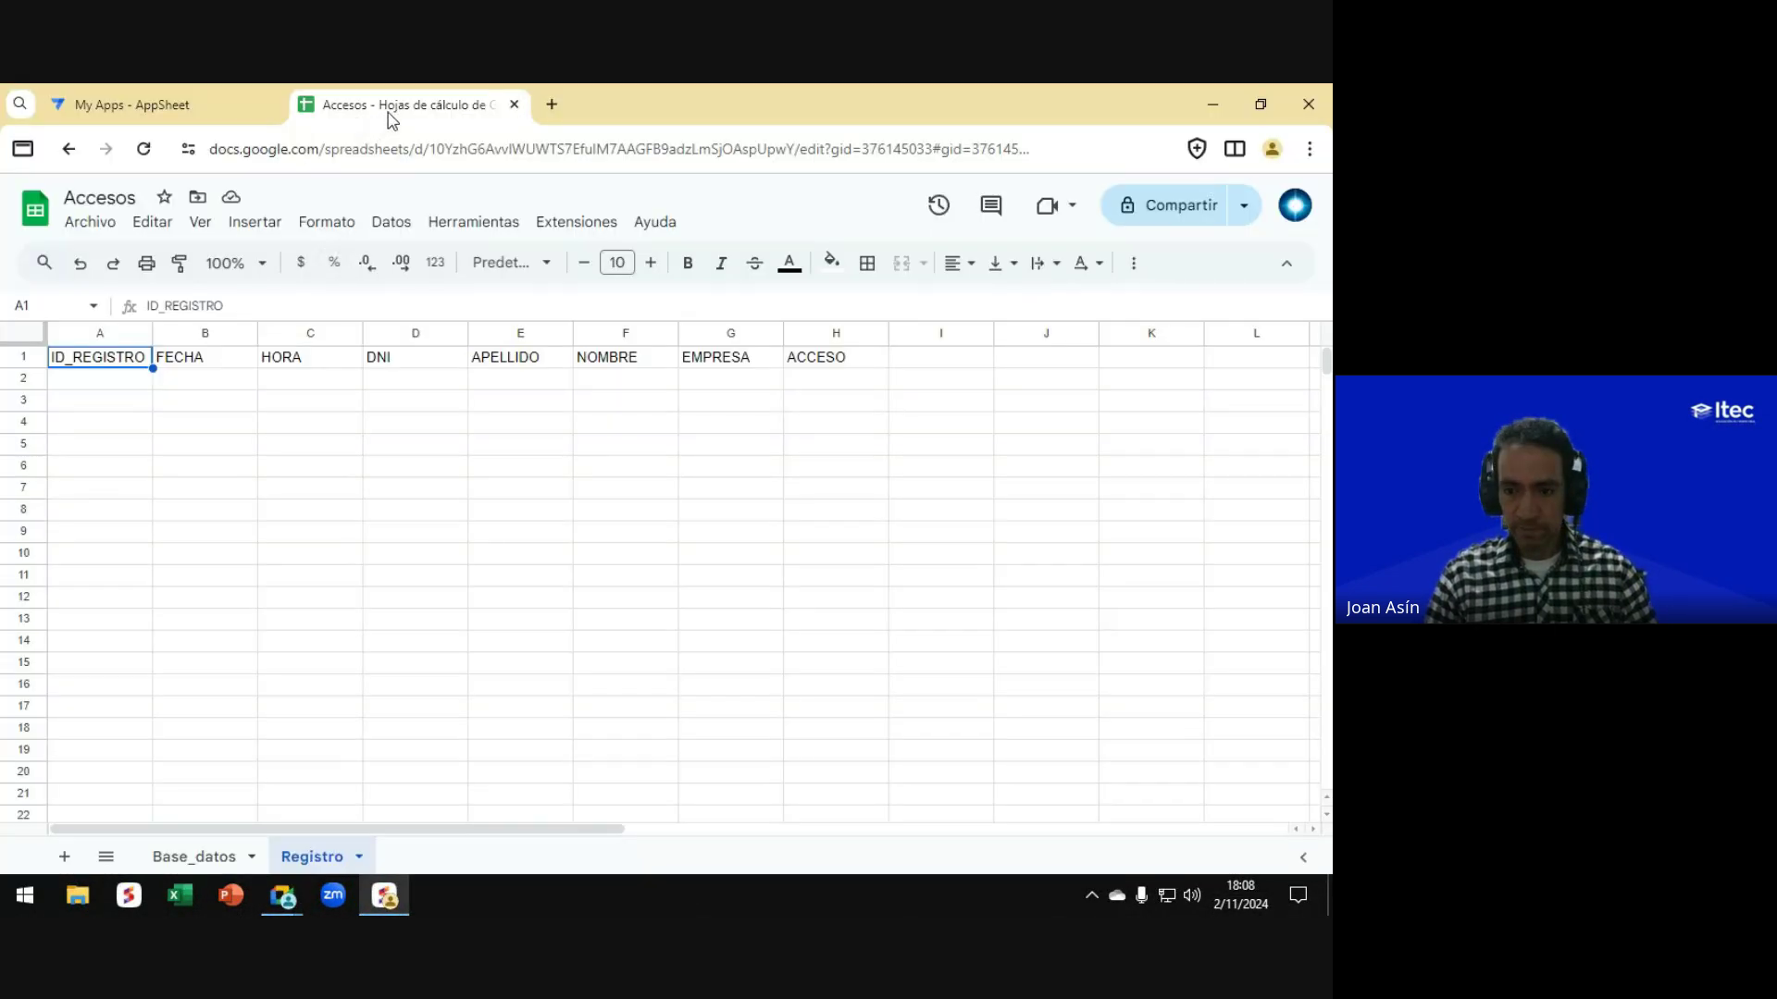
Step: Return to the Base_datos sheet with its ID, APELLIDO, NOMBRE and EMPRESA headers
left_click(190, 857)
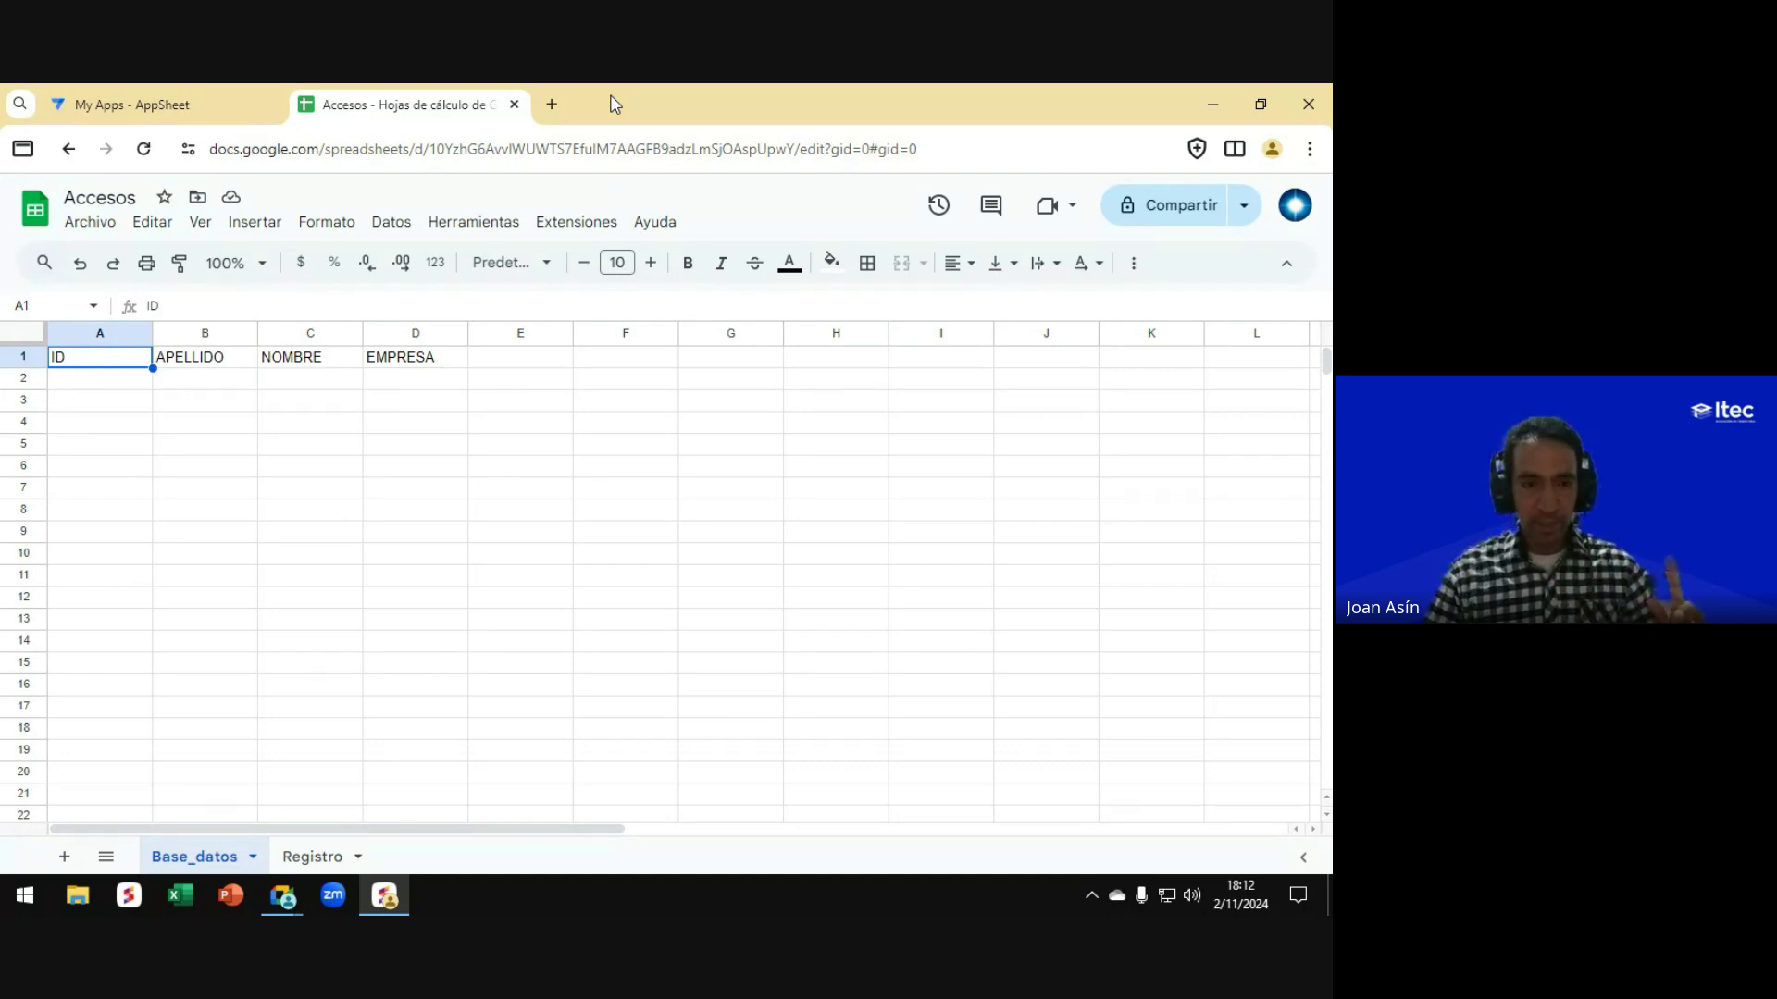
Step: Look over column A of Base_datos, then show the Registro sheet's ID_REGISTRO–ACCESO headers
left_click(196, 859)
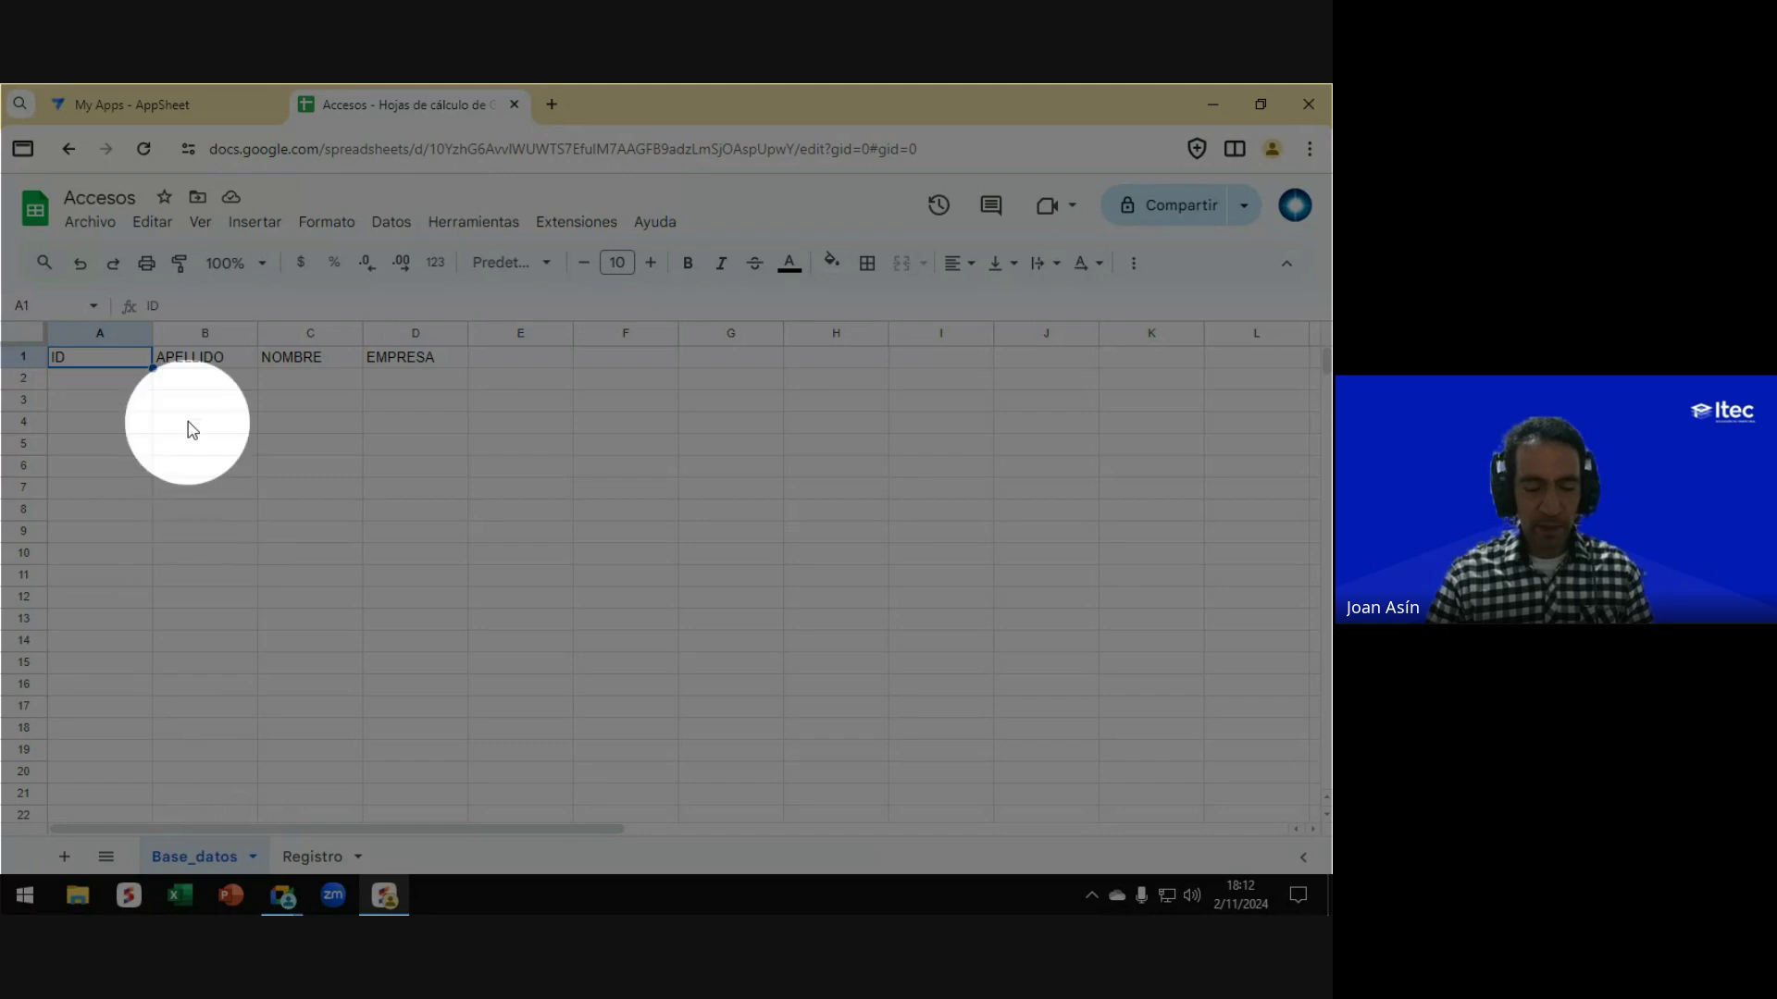
left_click(192, 859)
key("ctrl")
key("ctrl")
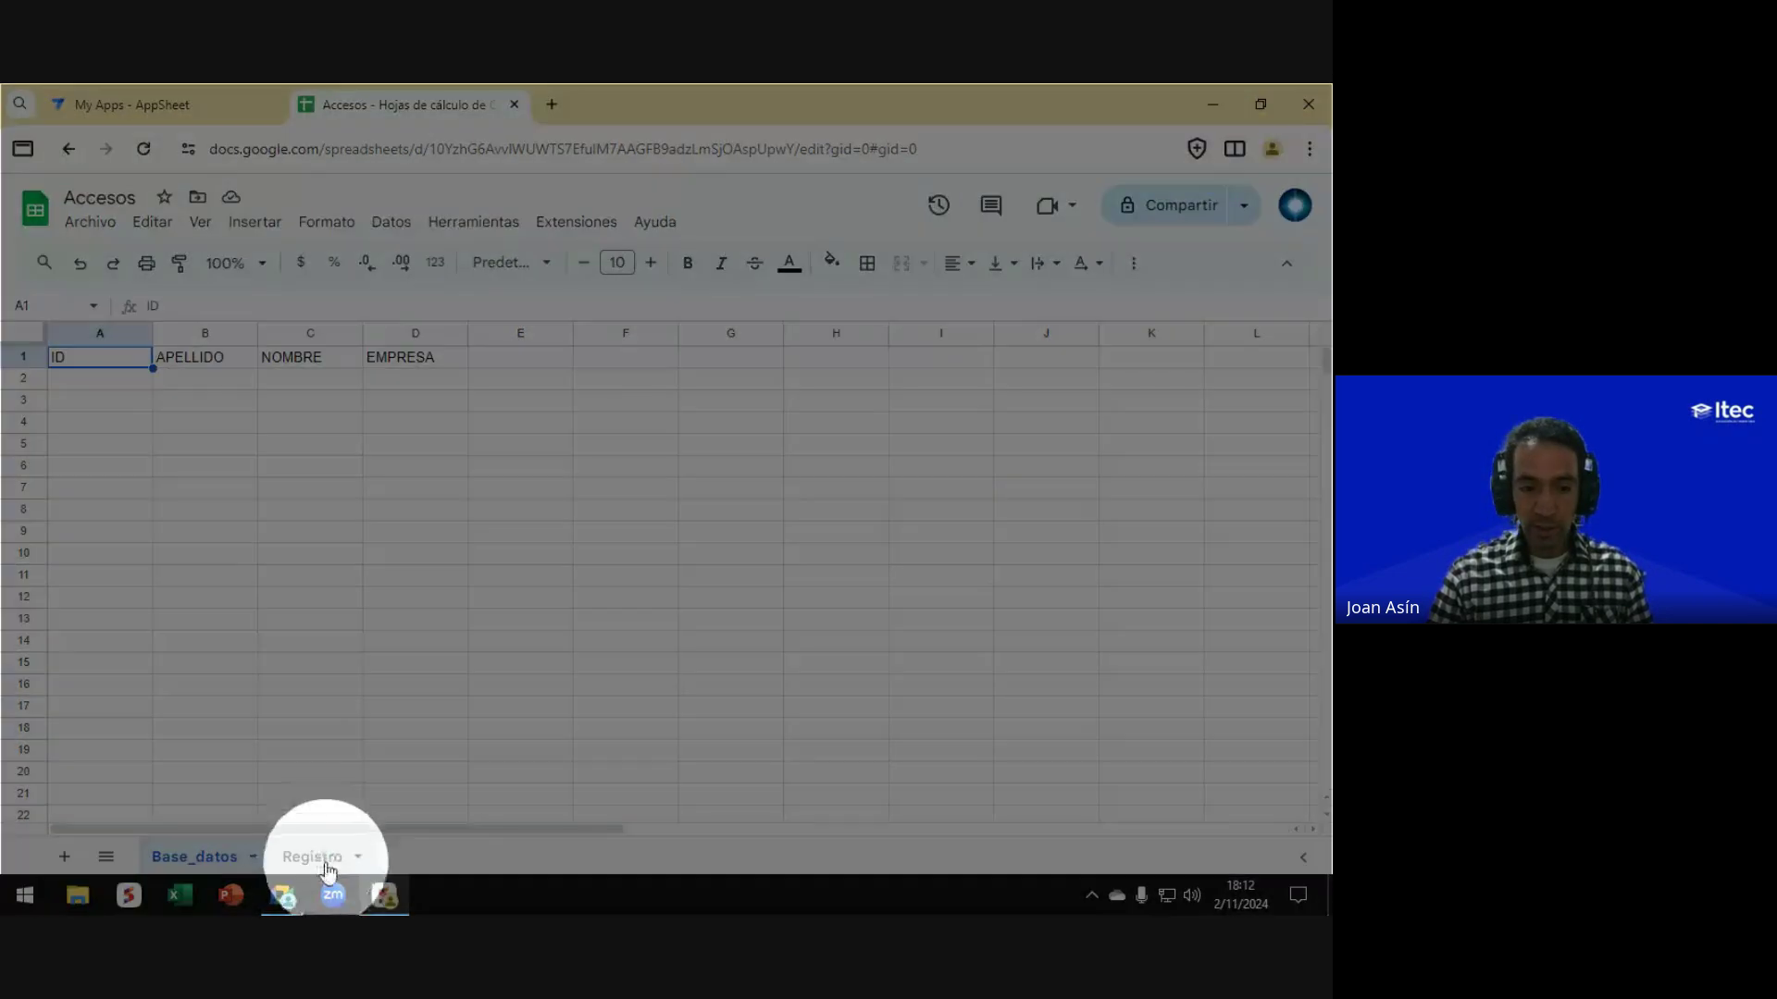
left_click(322, 864)
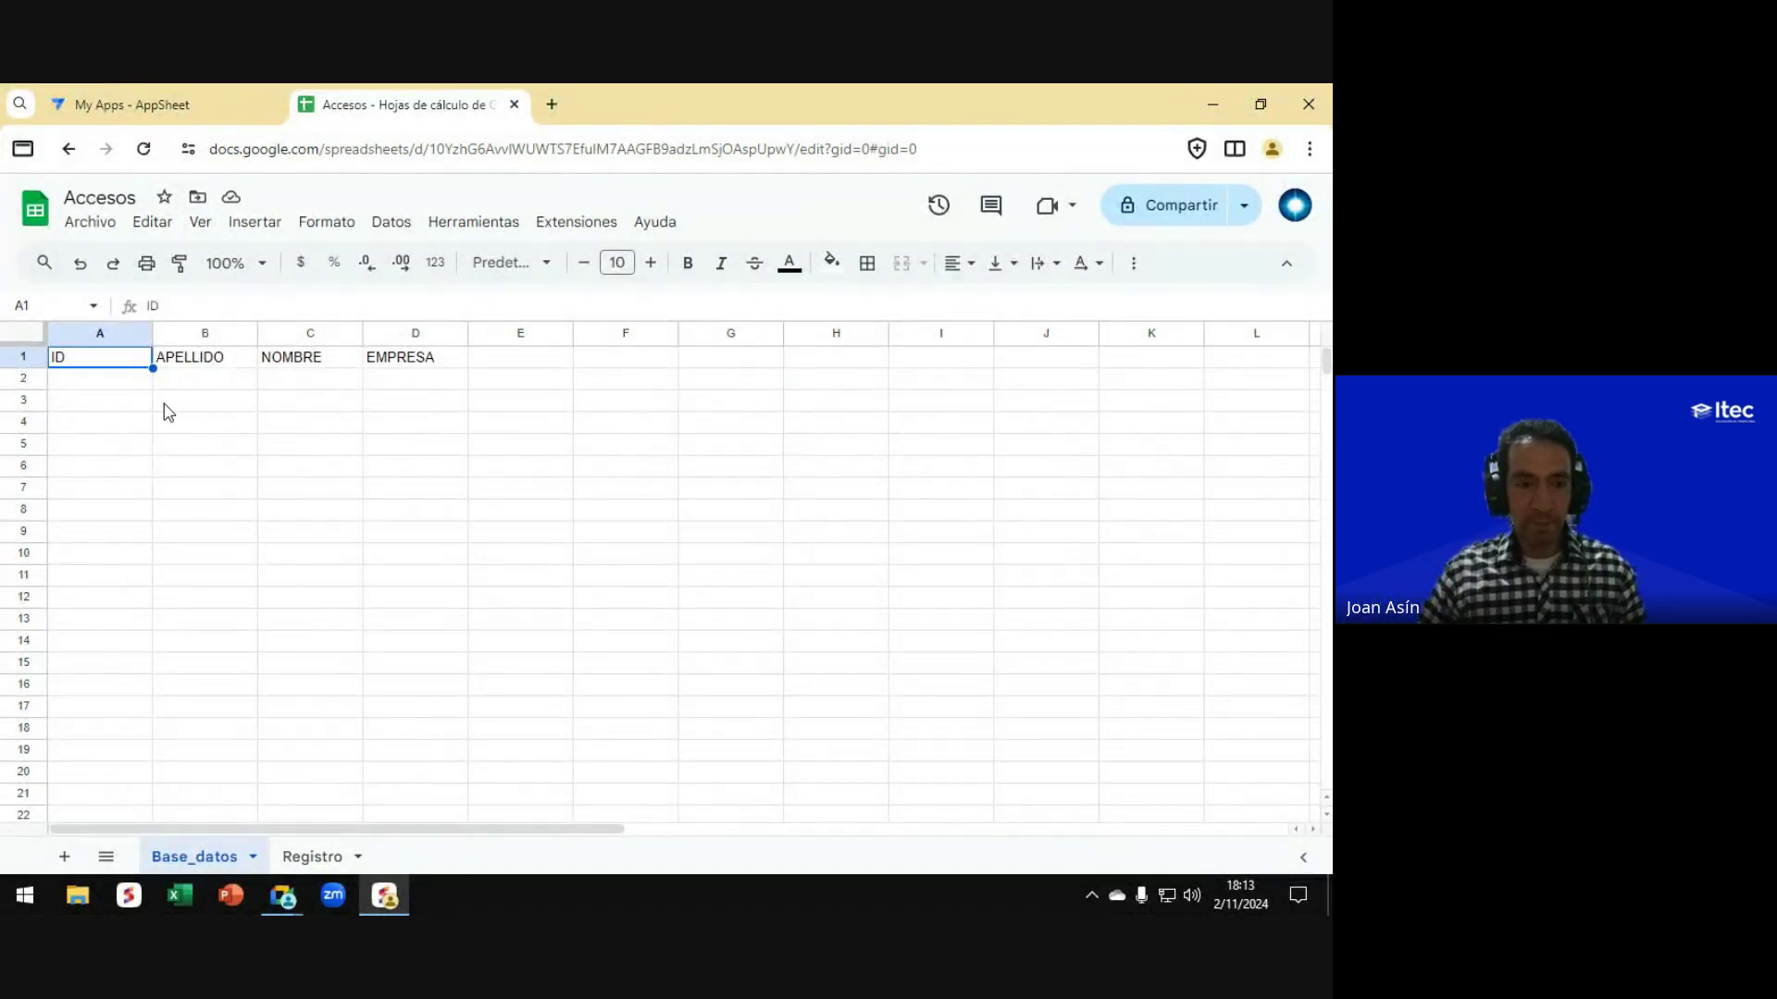
left_click(88, 387)
left_click(90, 410)
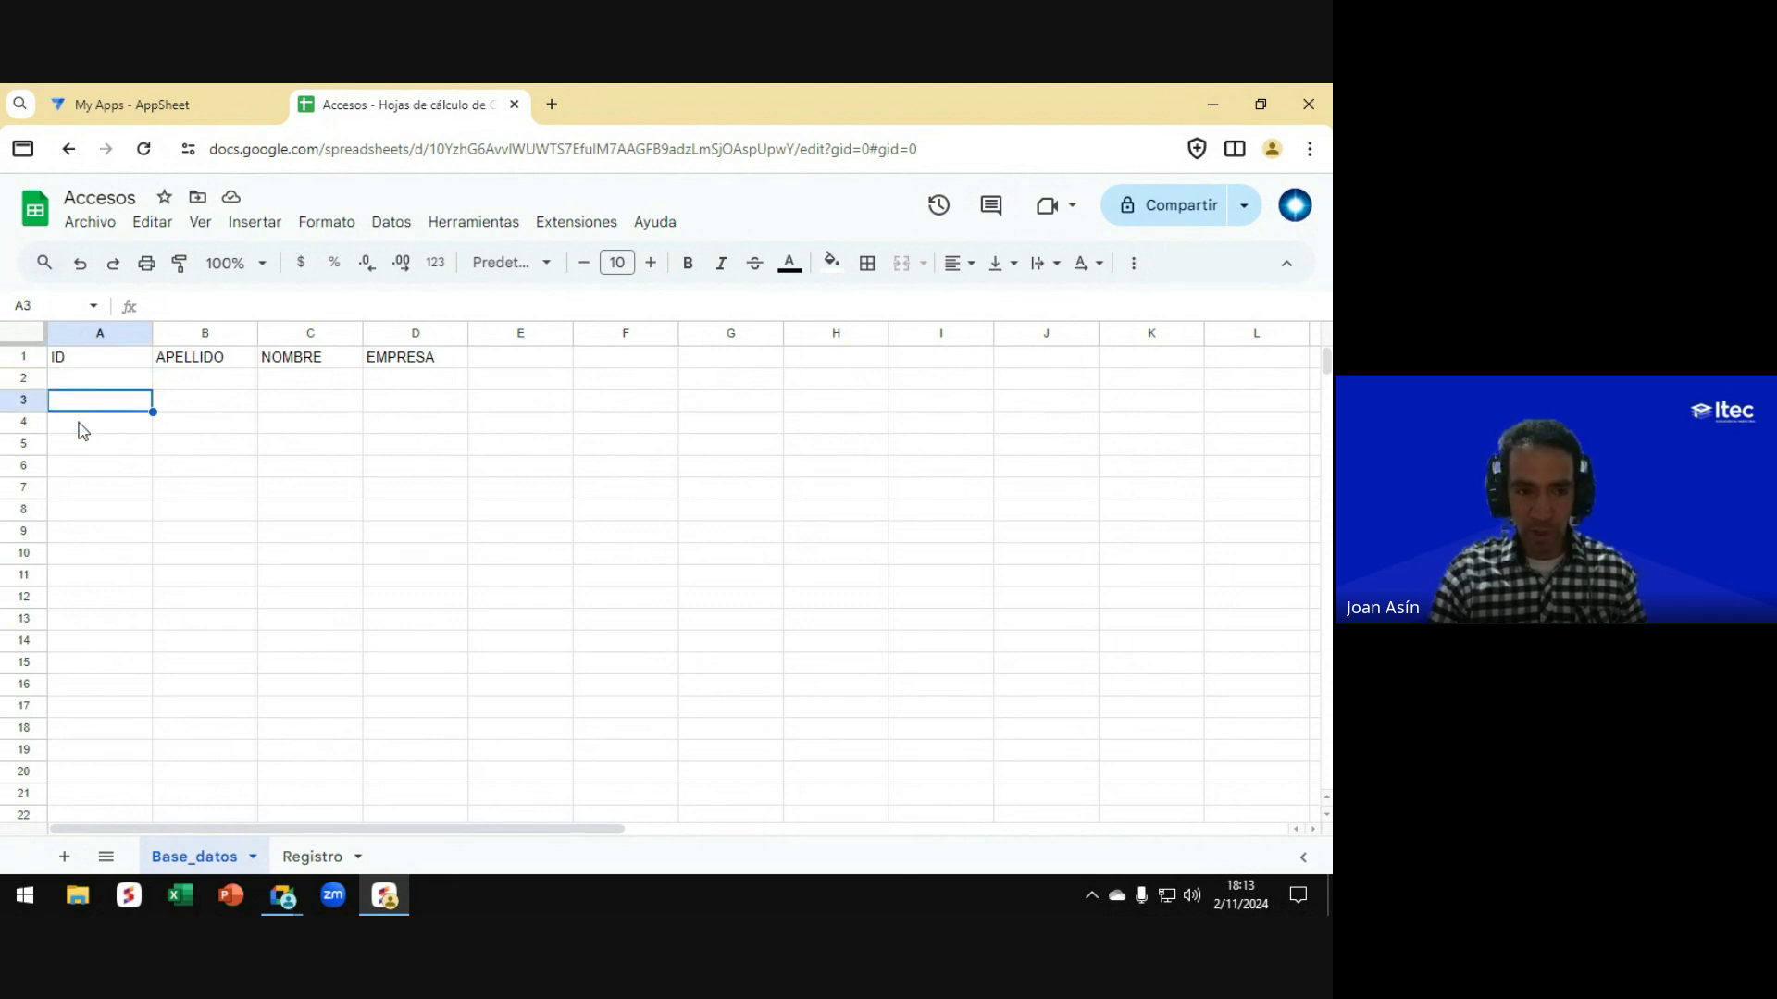
left_click(81, 424)
left_click(83, 401)
left_click(87, 383)
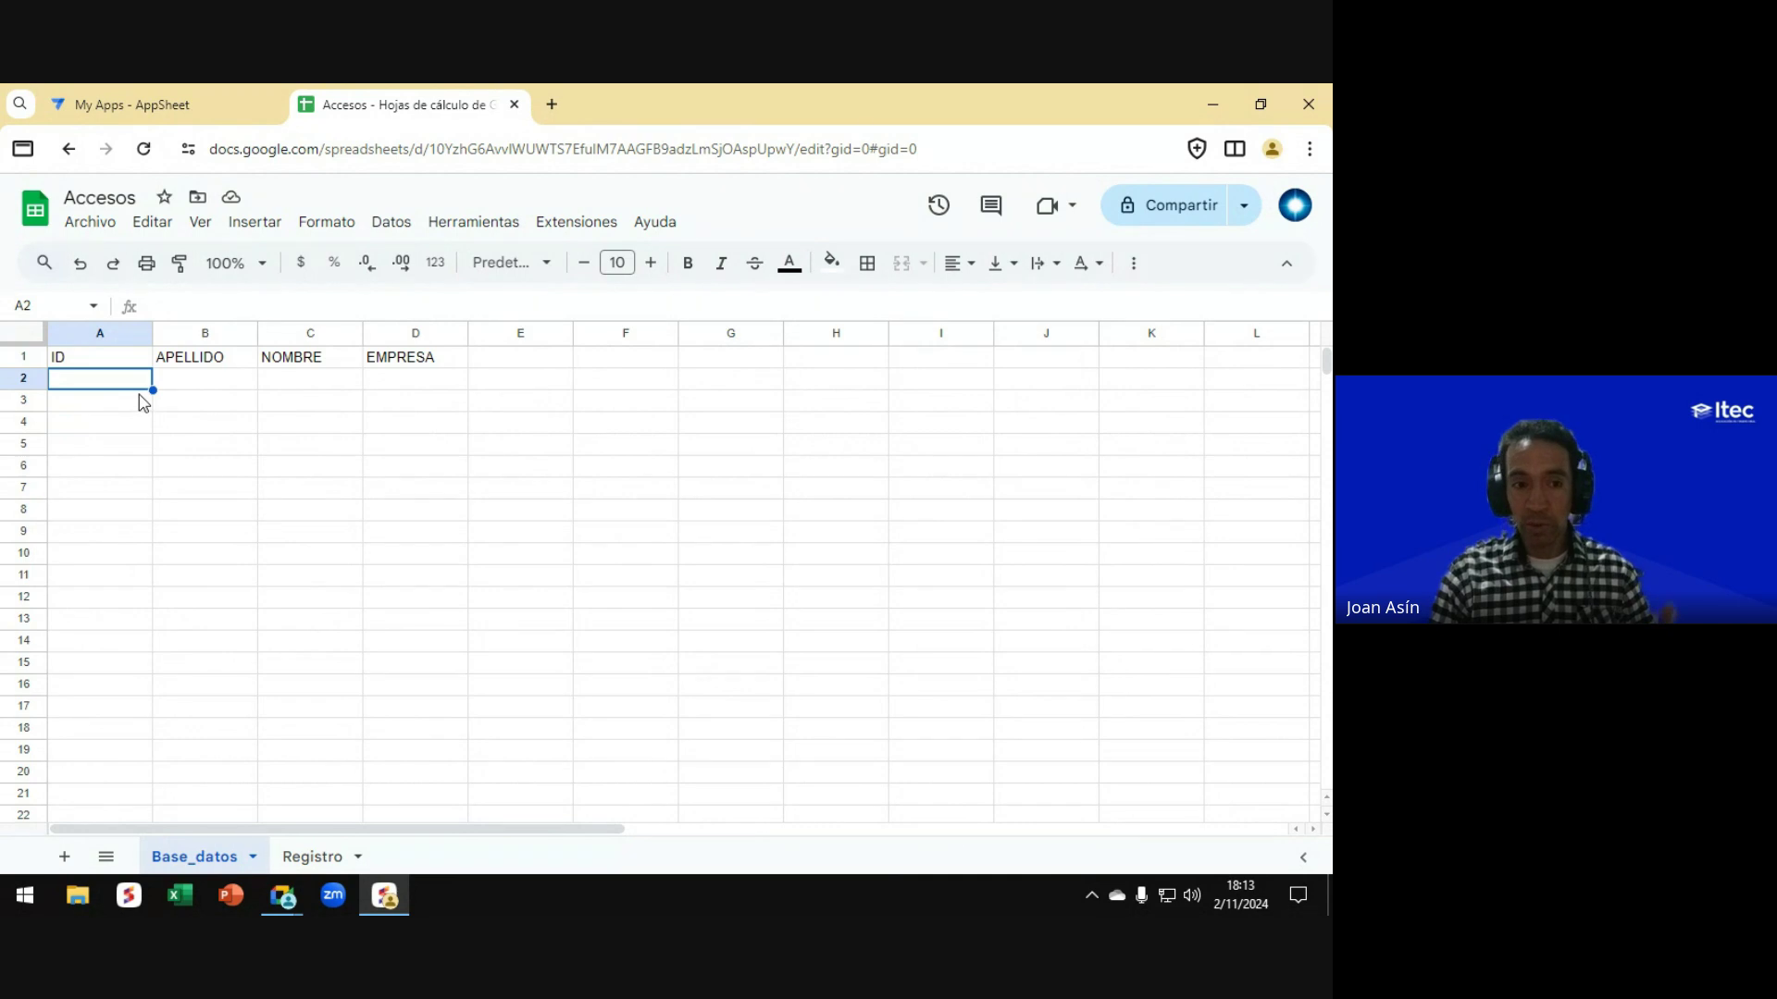
left_click(303, 859)
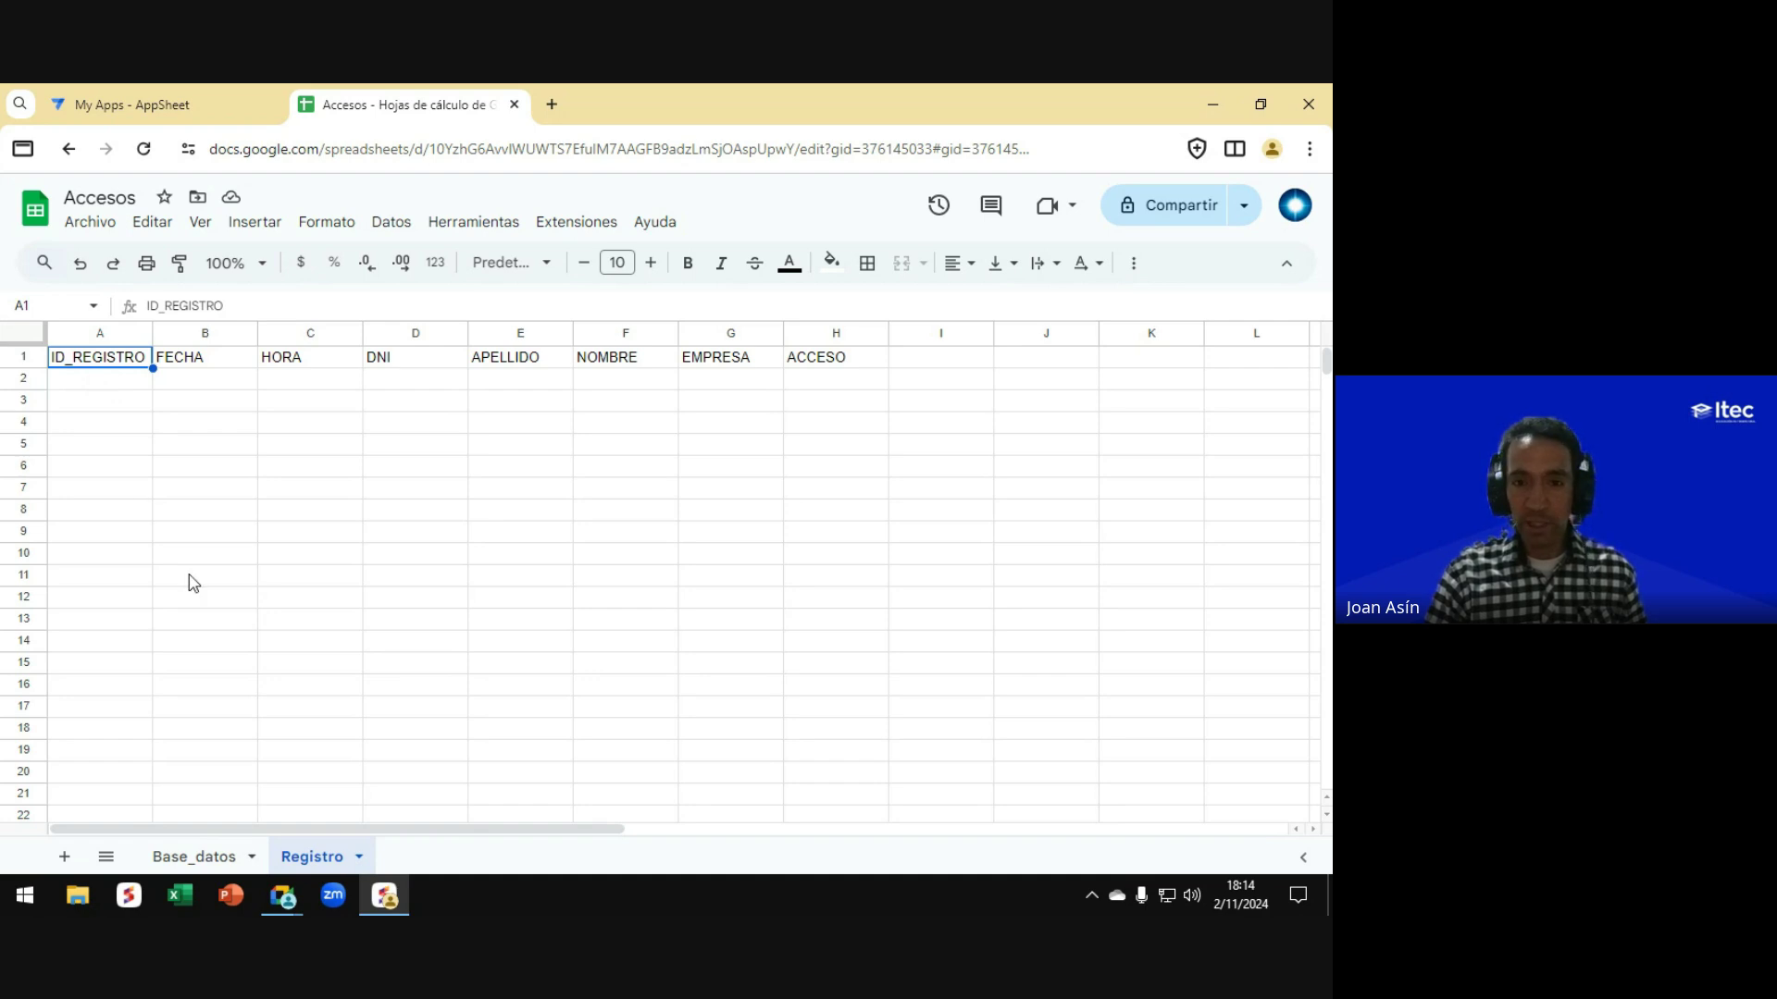
Step: Compare the Base_datos and Registro headers, then go to AppSheet's My Apps page
left_click(197, 861)
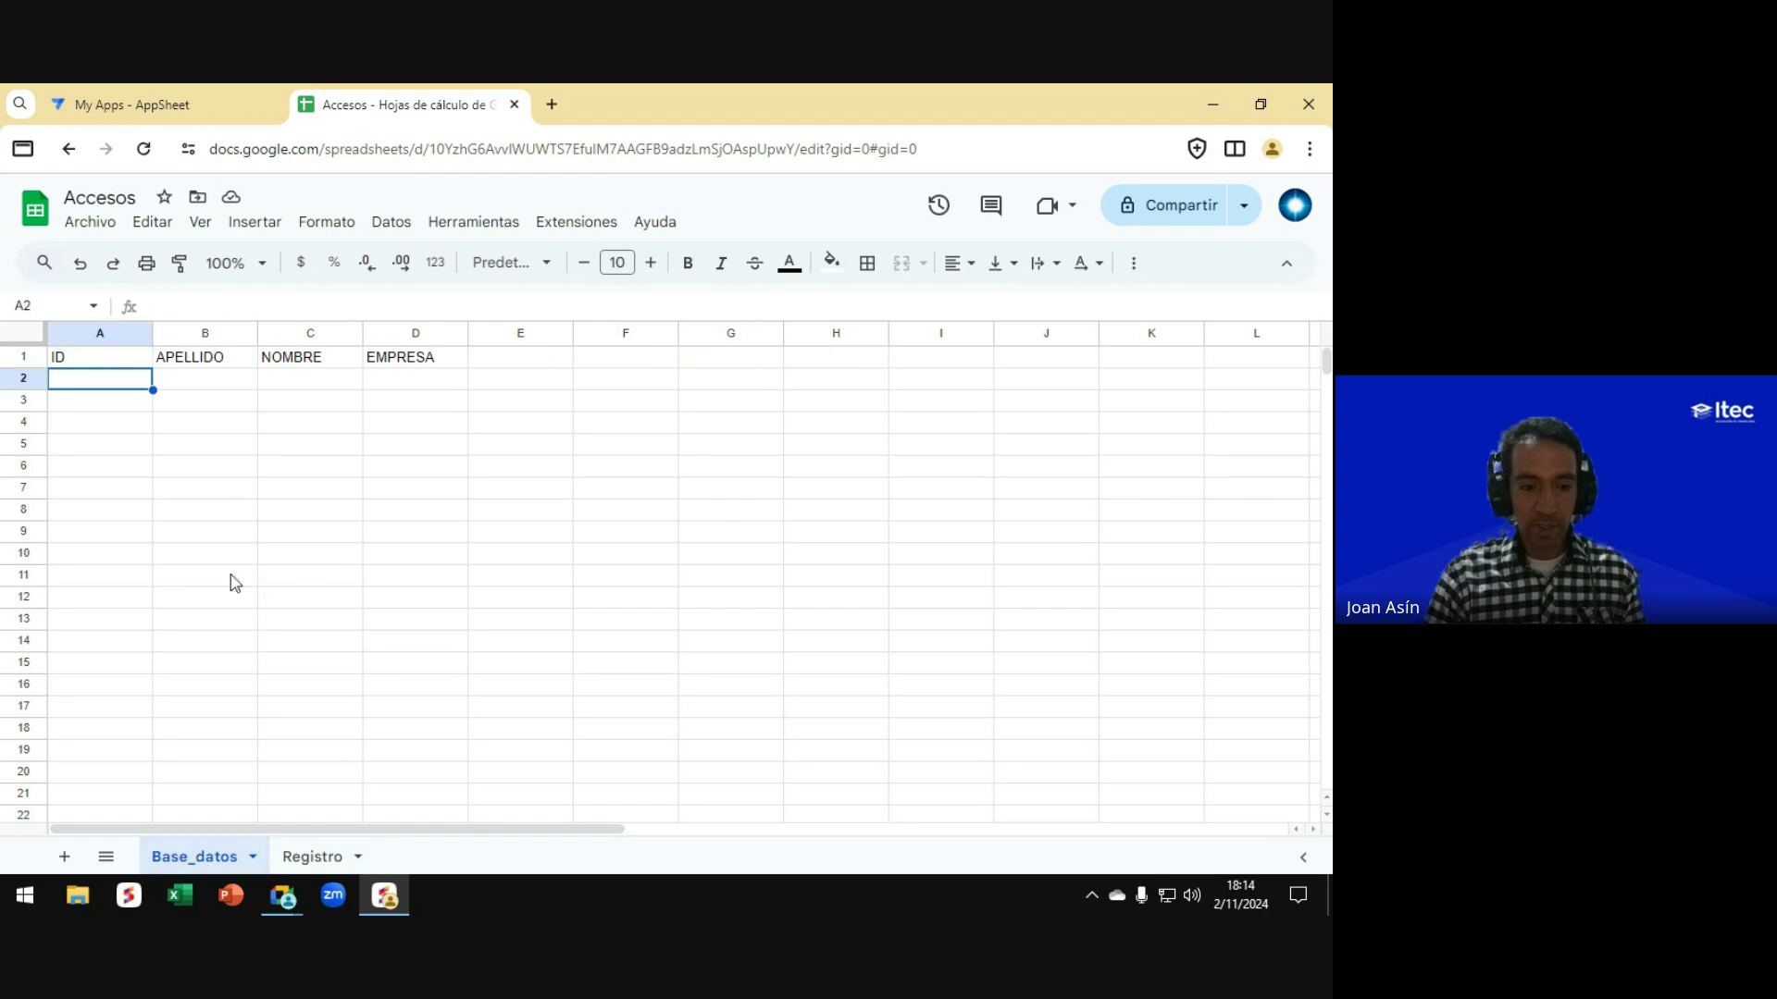
key("ctrl")
key("ctrl")
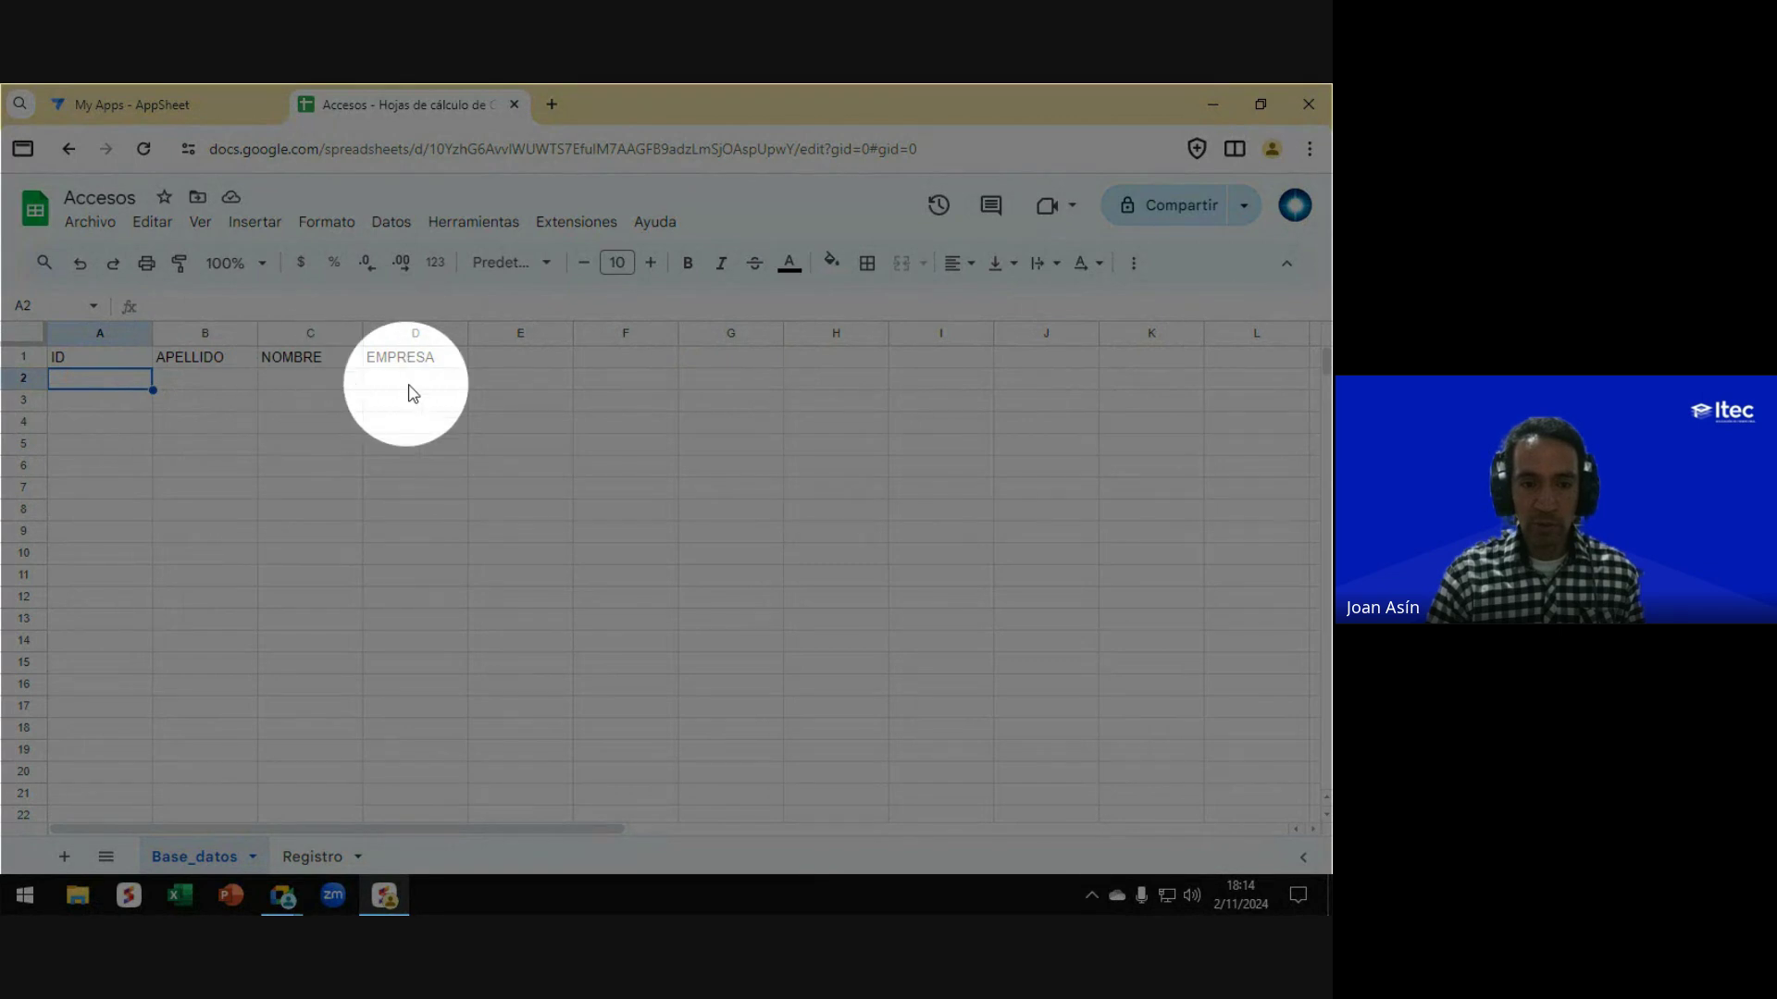
key("ctrl")
key("ctrl")
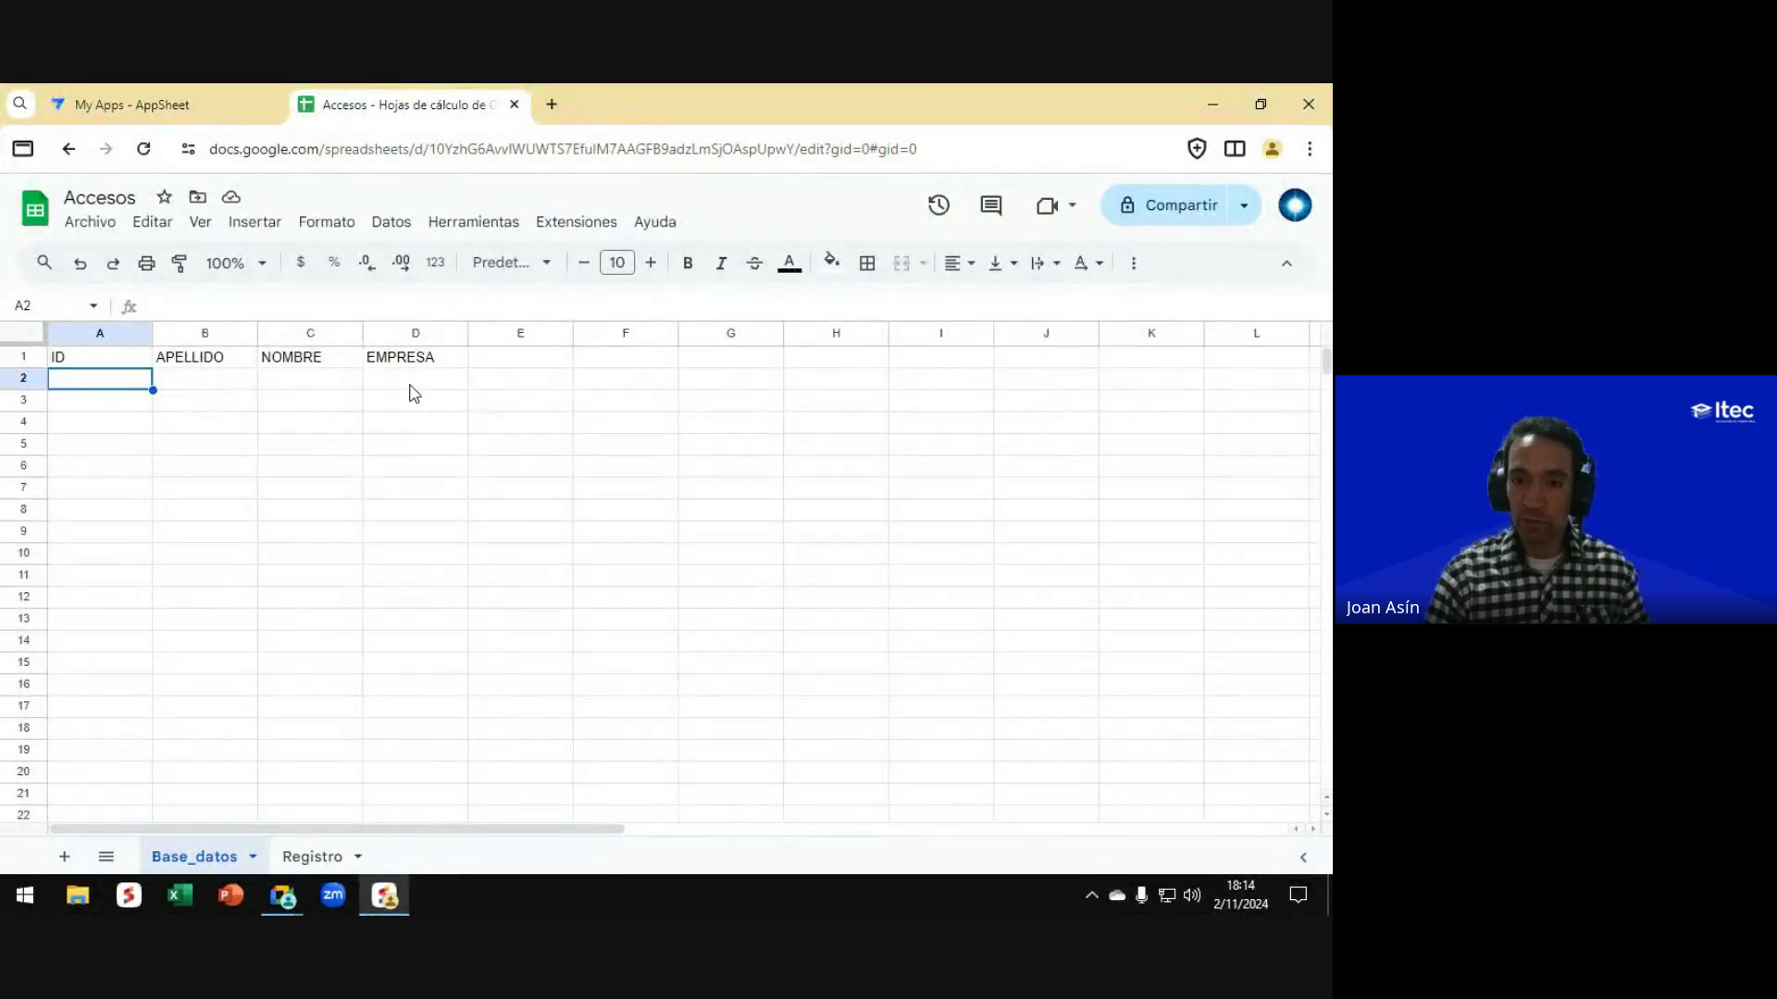
left_click(308, 856)
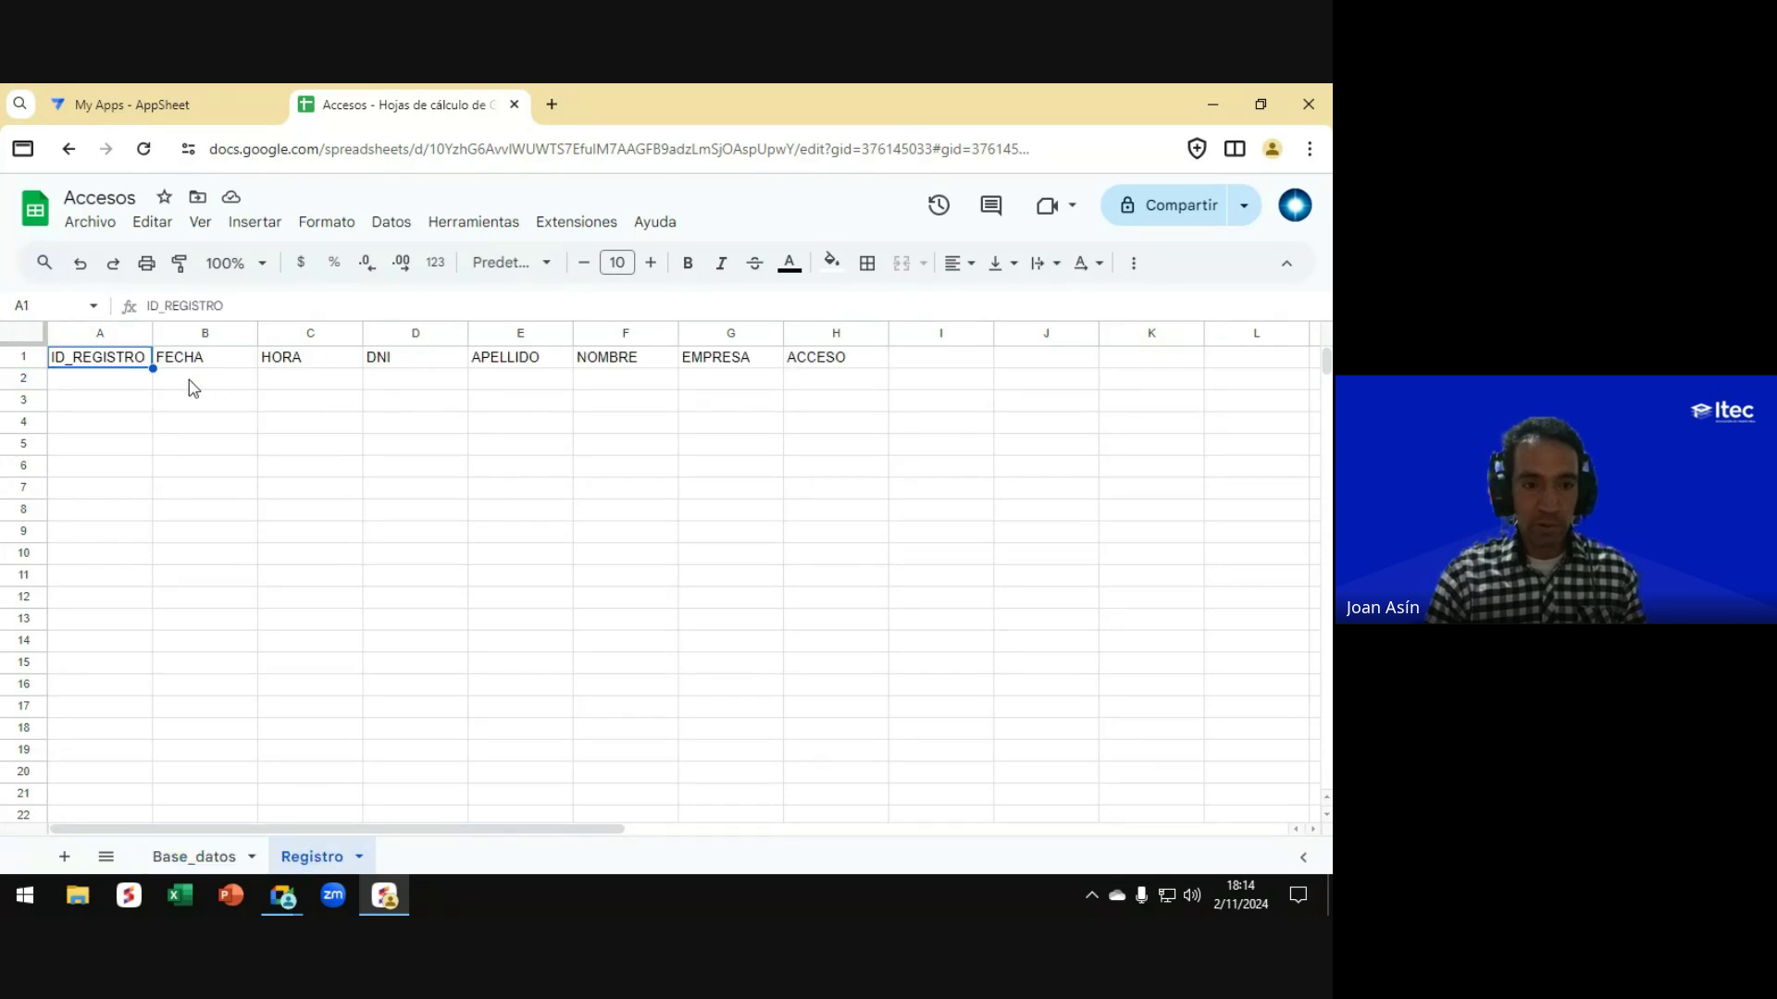
key("ctrl")
key("ctrl")
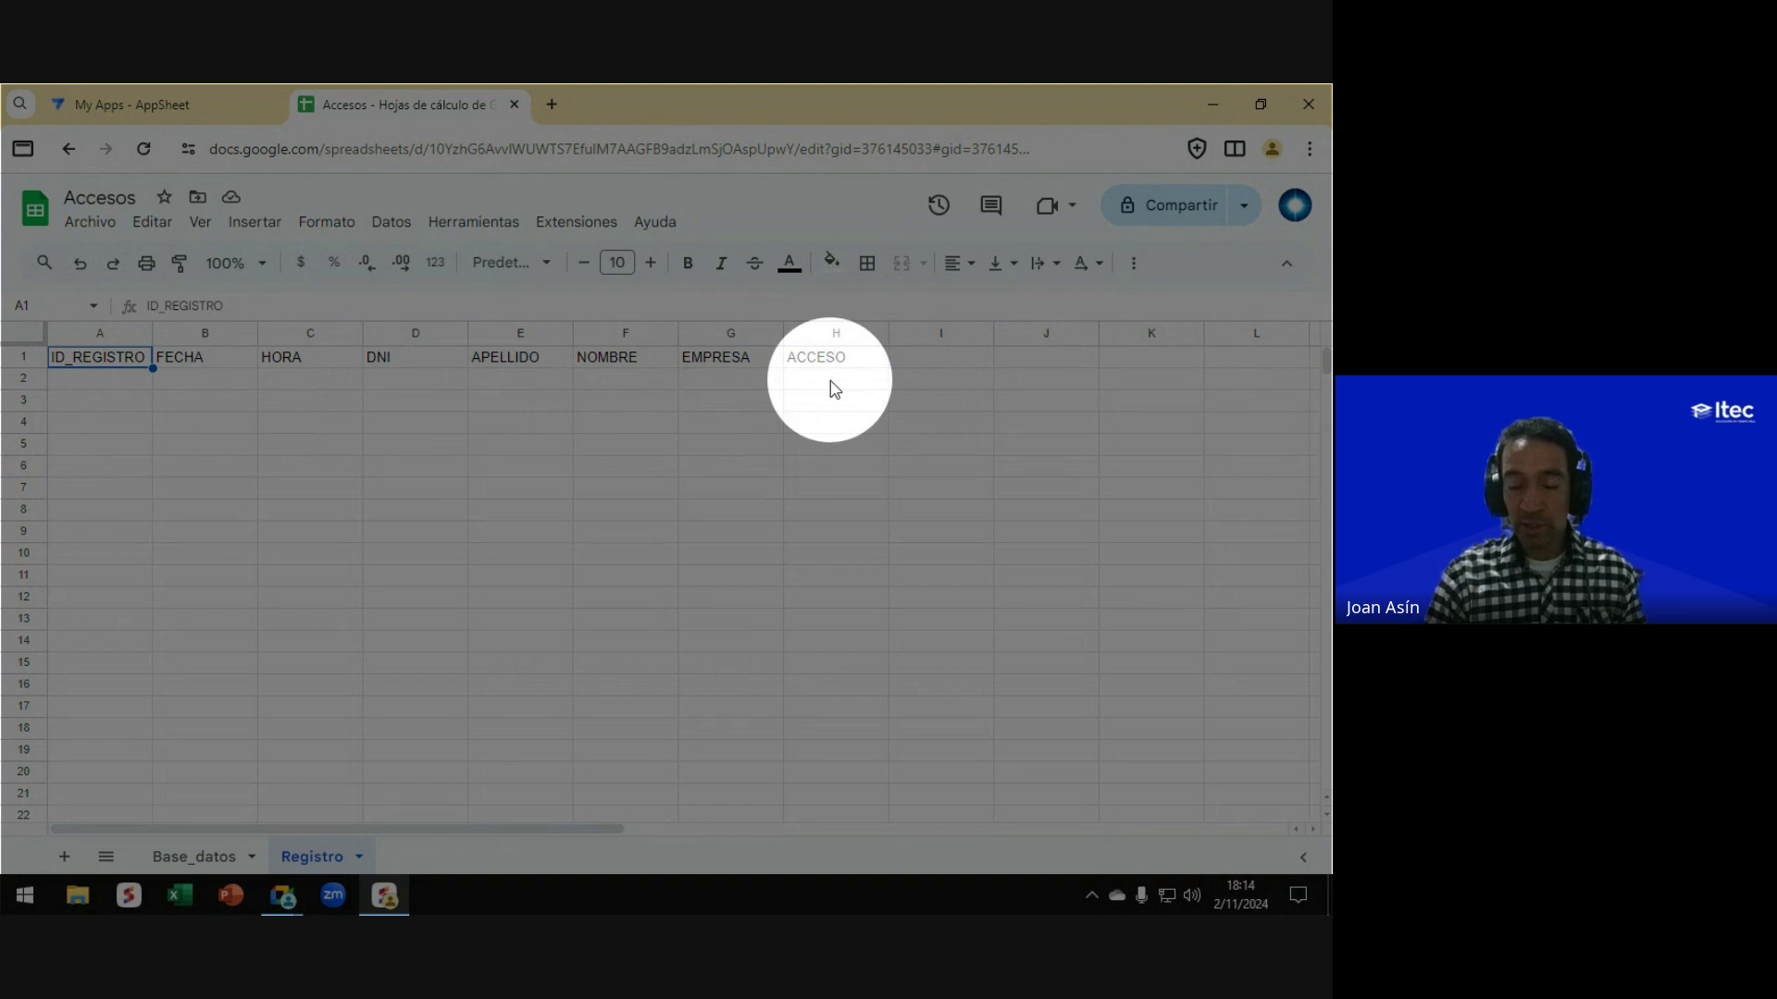
key("Escape")
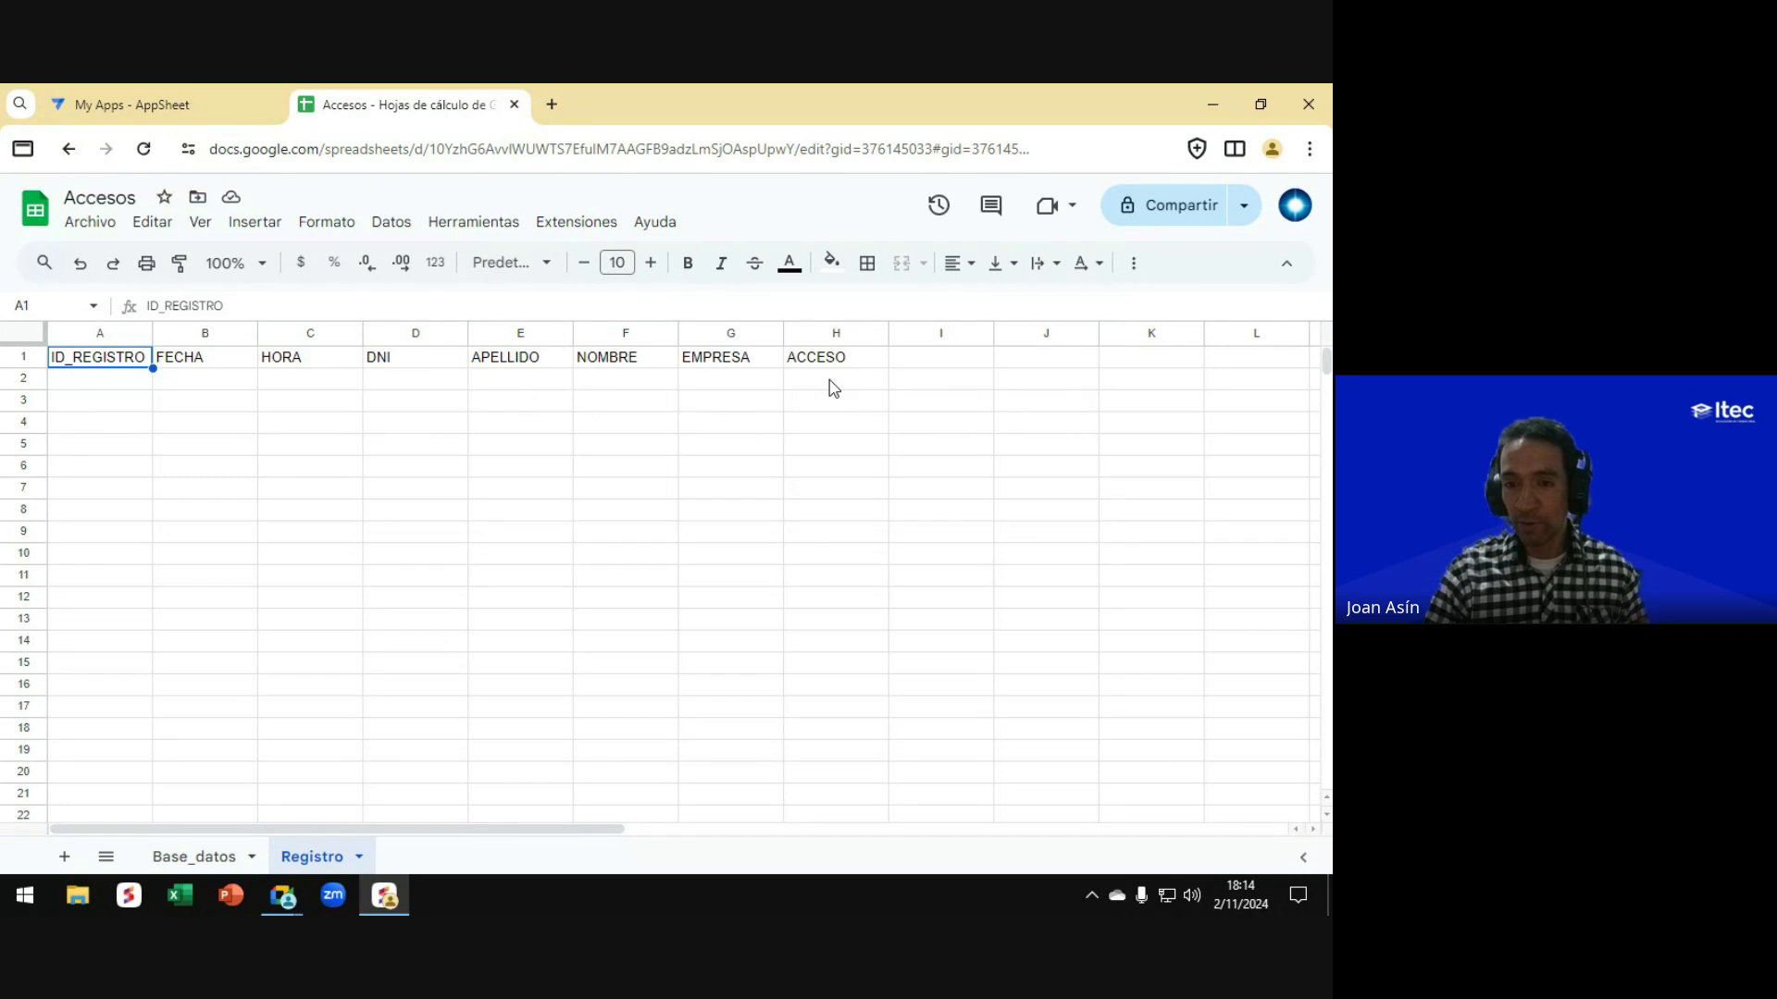
left_click(104, 380)
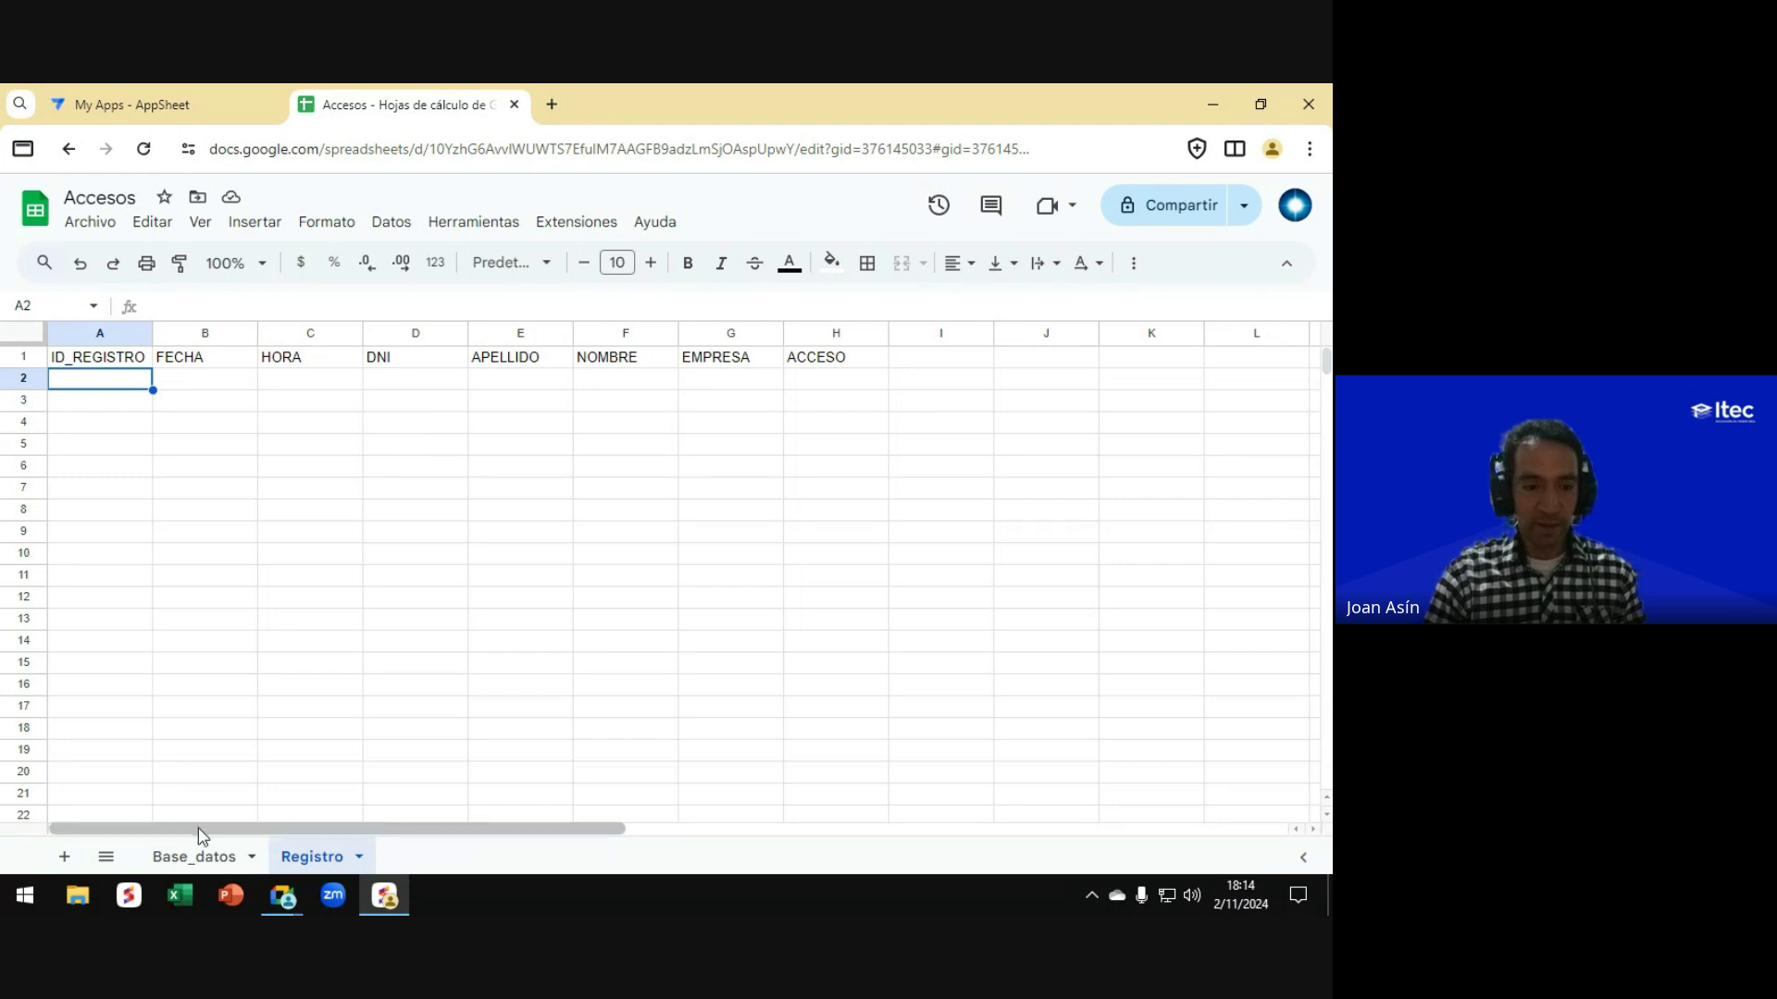
left_click(184, 856)
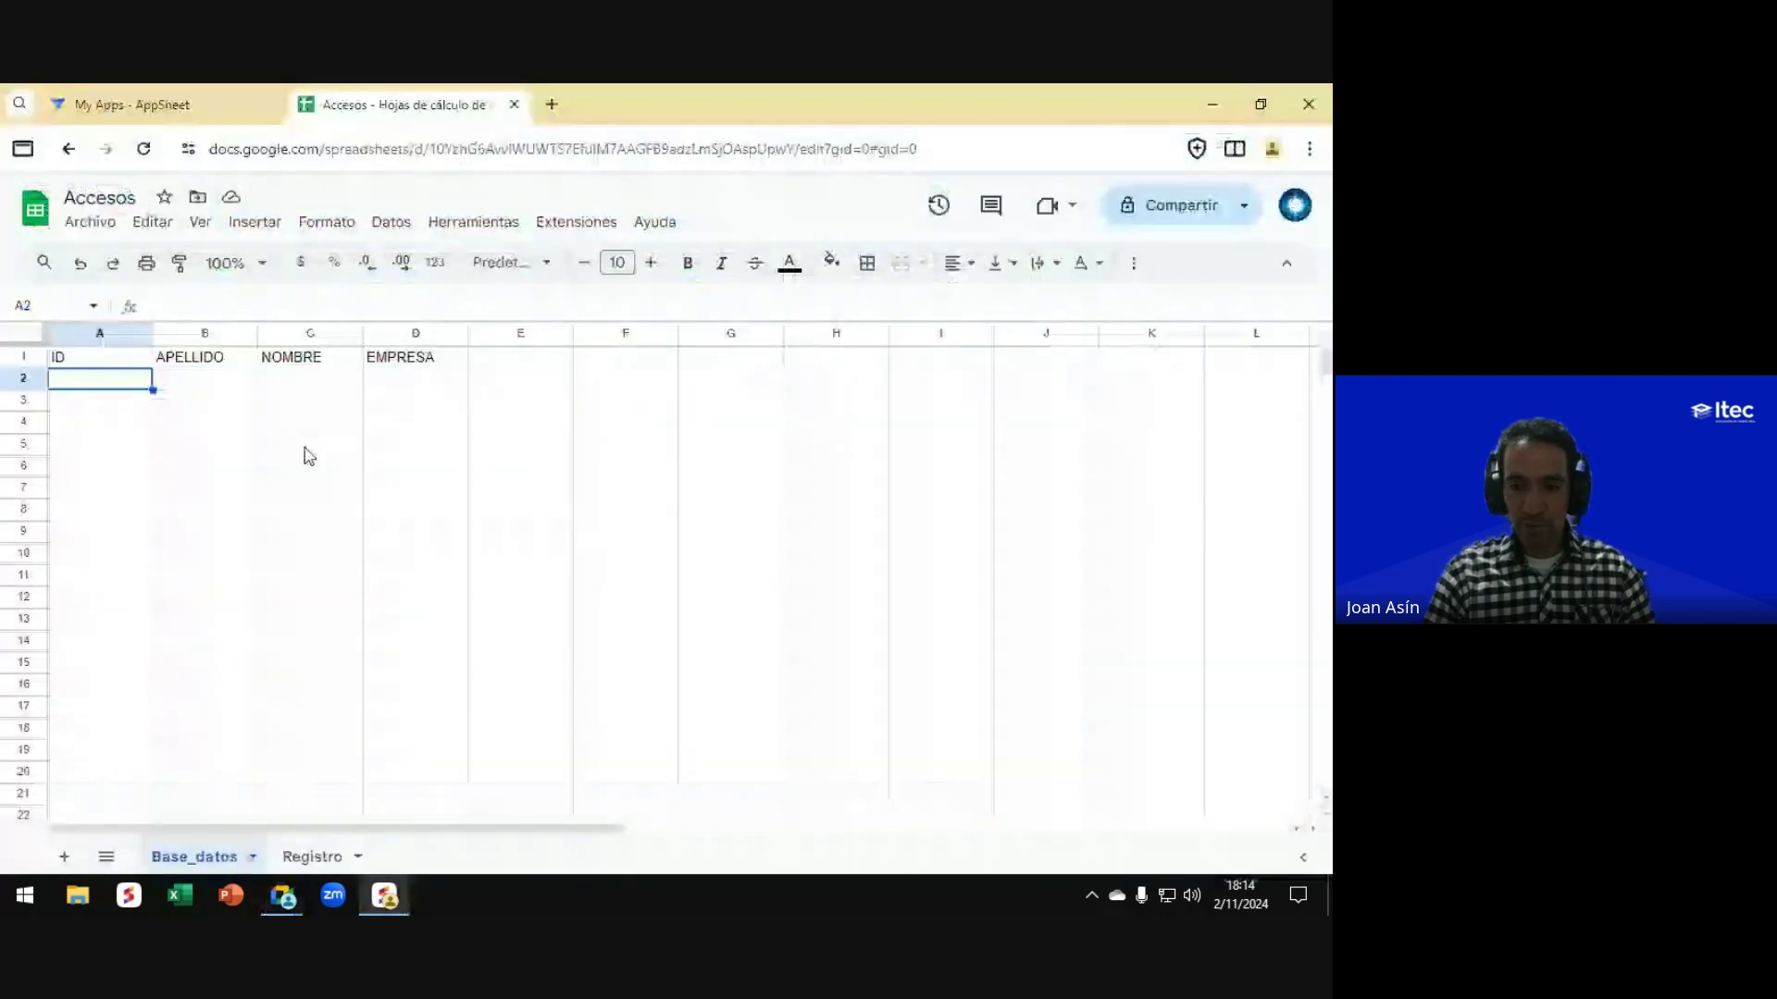
left_click(116, 107)
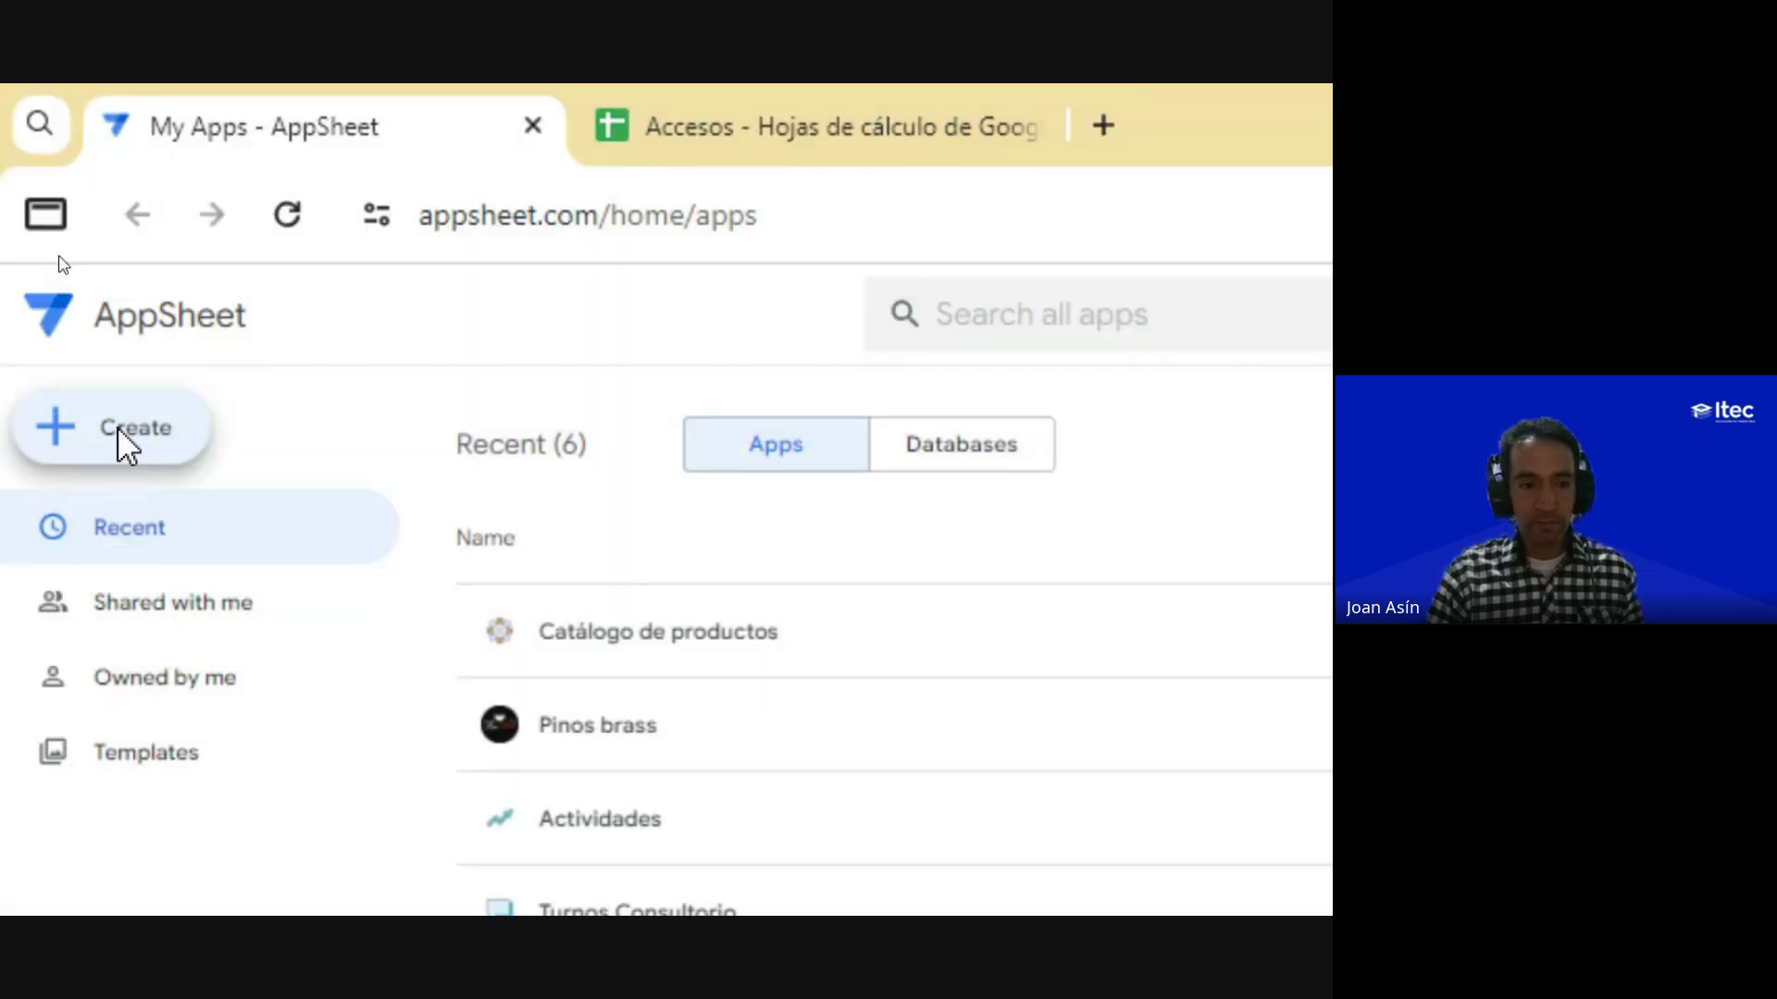
Step: Start a new AppSheet app from existing data via Create > App
left_click(120, 428)
mouse_move(157, 533)
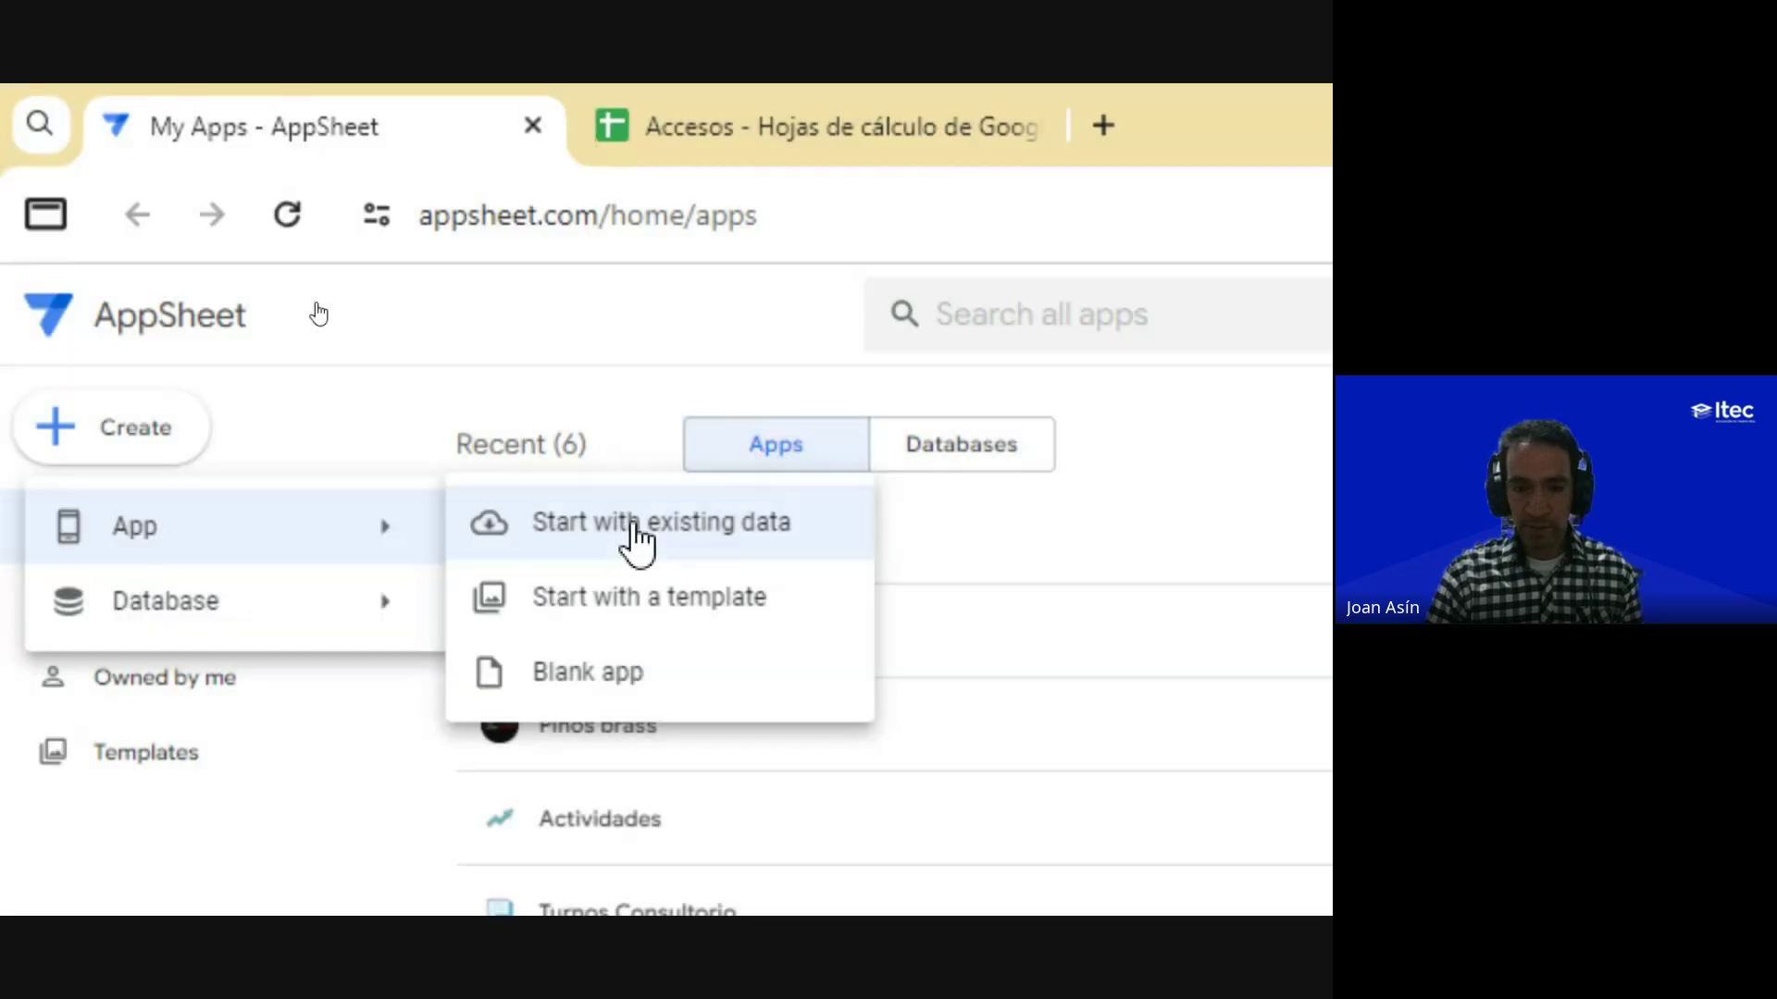
left_click(636, 541)
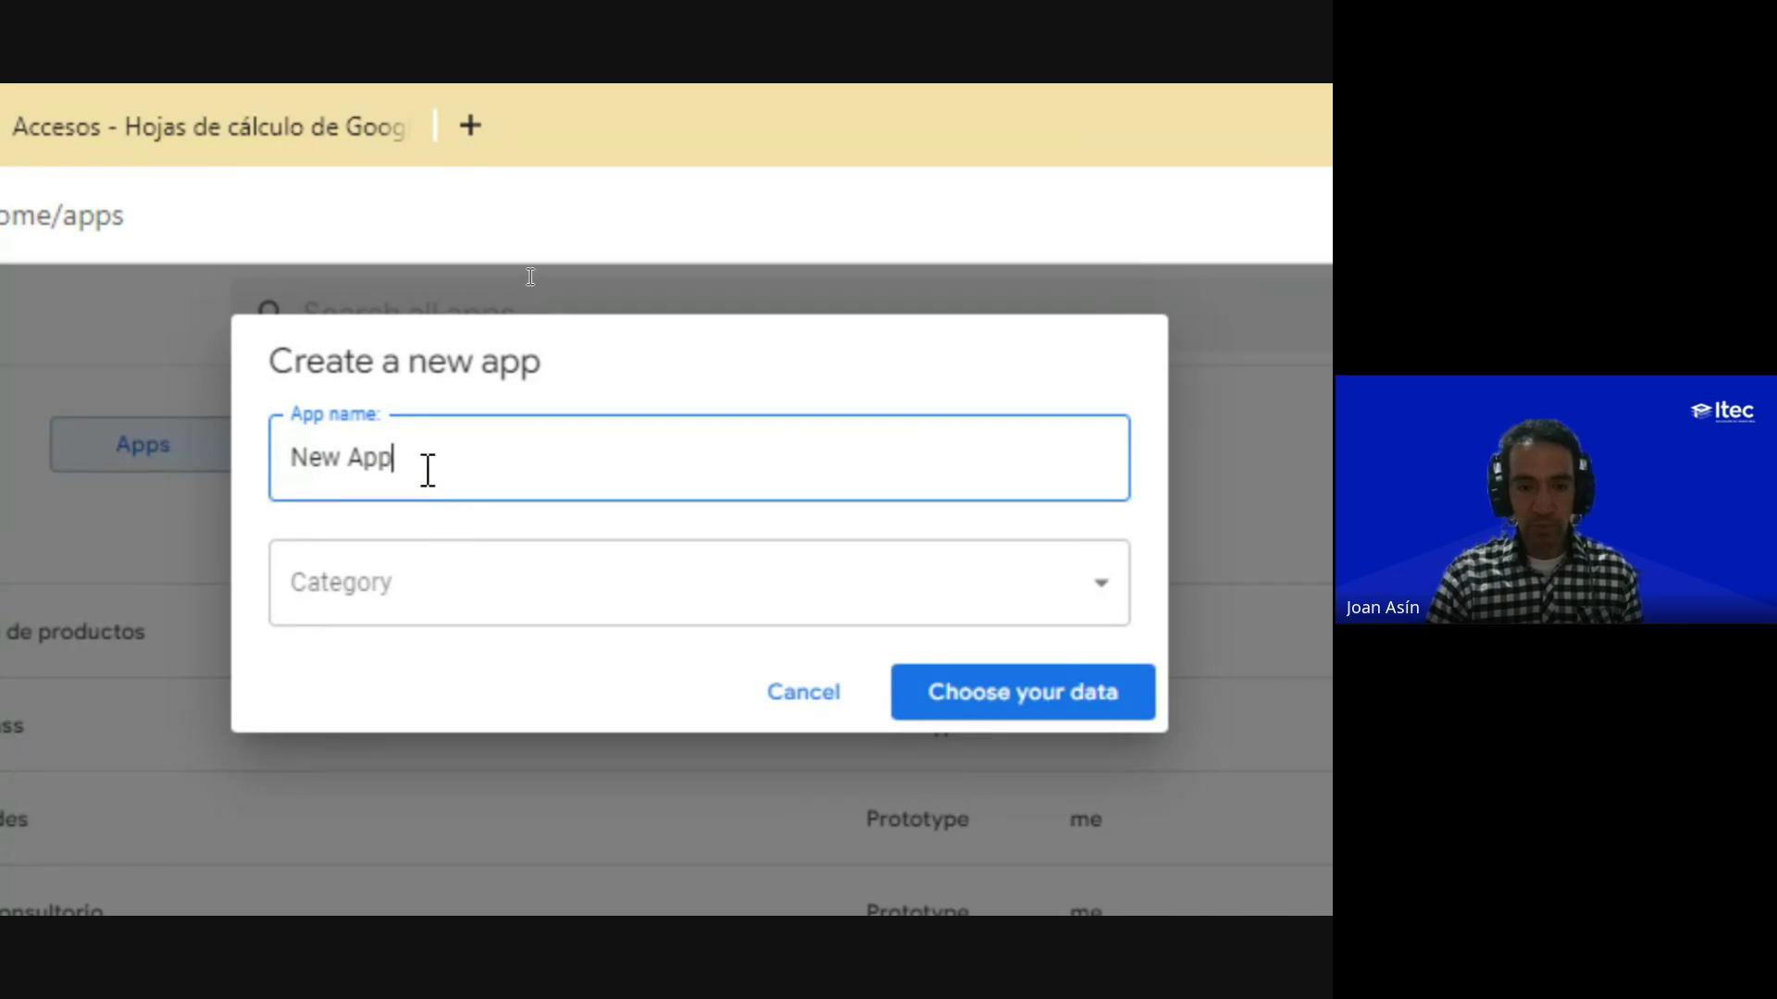
Step: Name the app 'Control de accesos' in category Field Service and proceed to data selection
left_click_drag(423, 462, 286, 463)
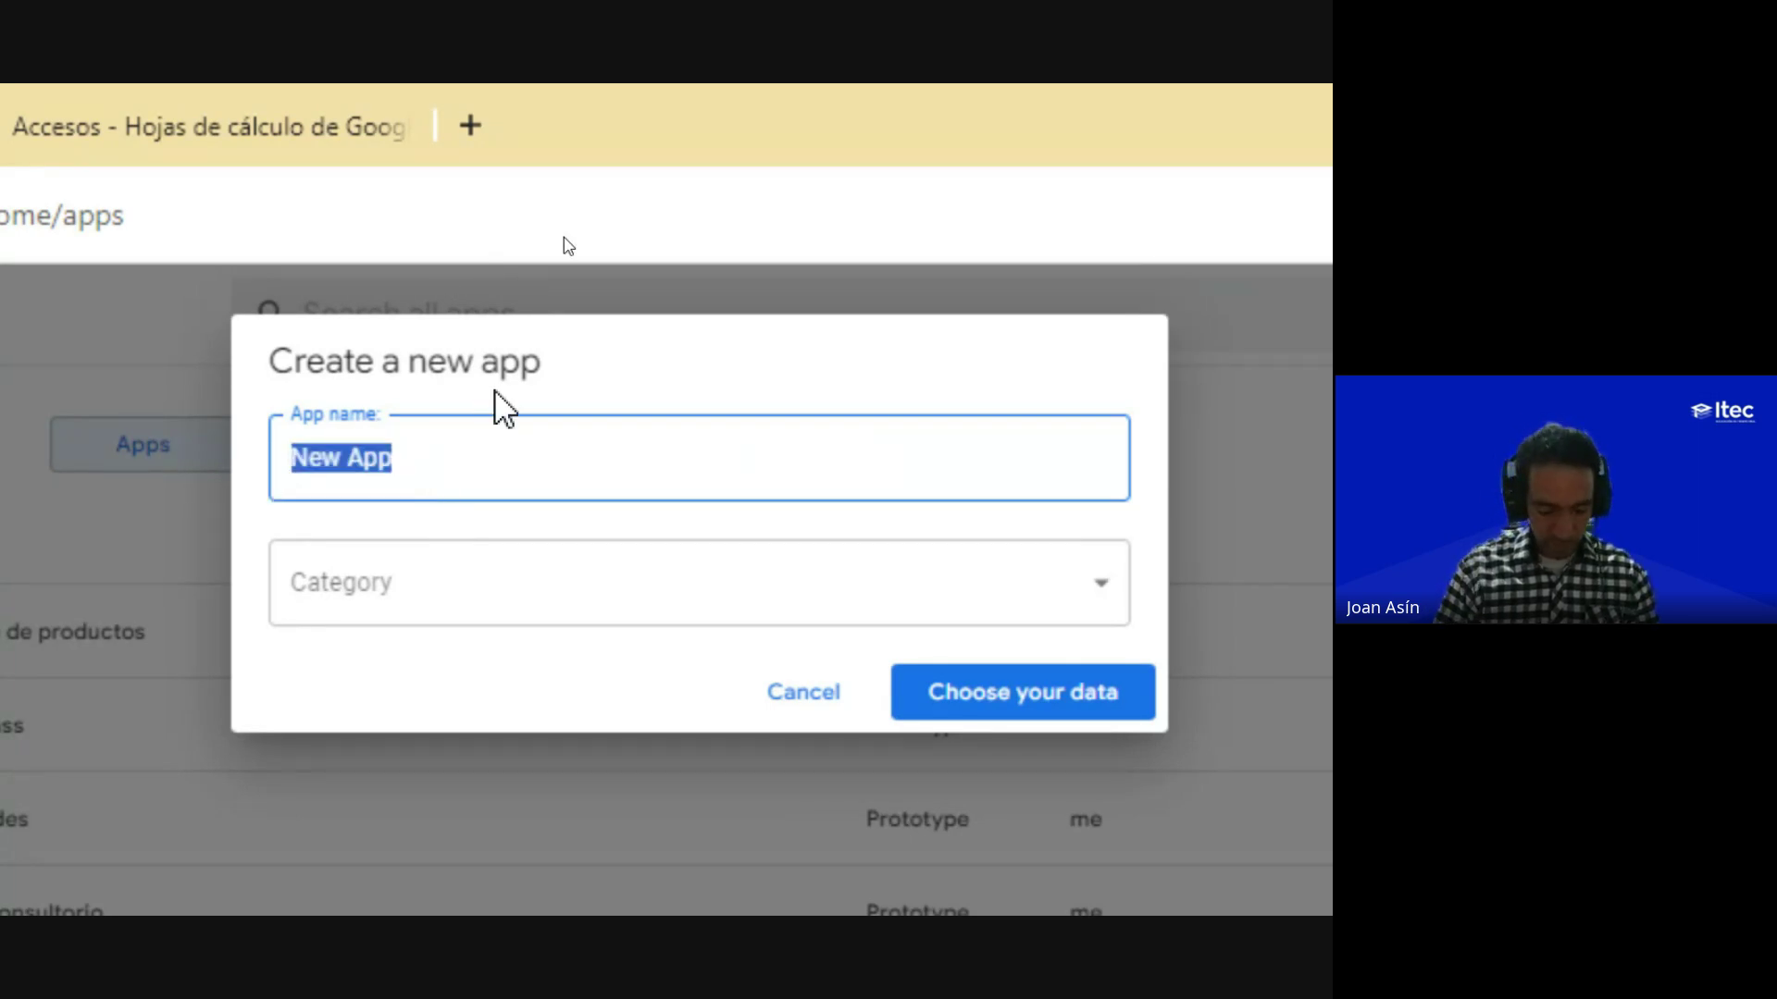
type("Control de accesos")
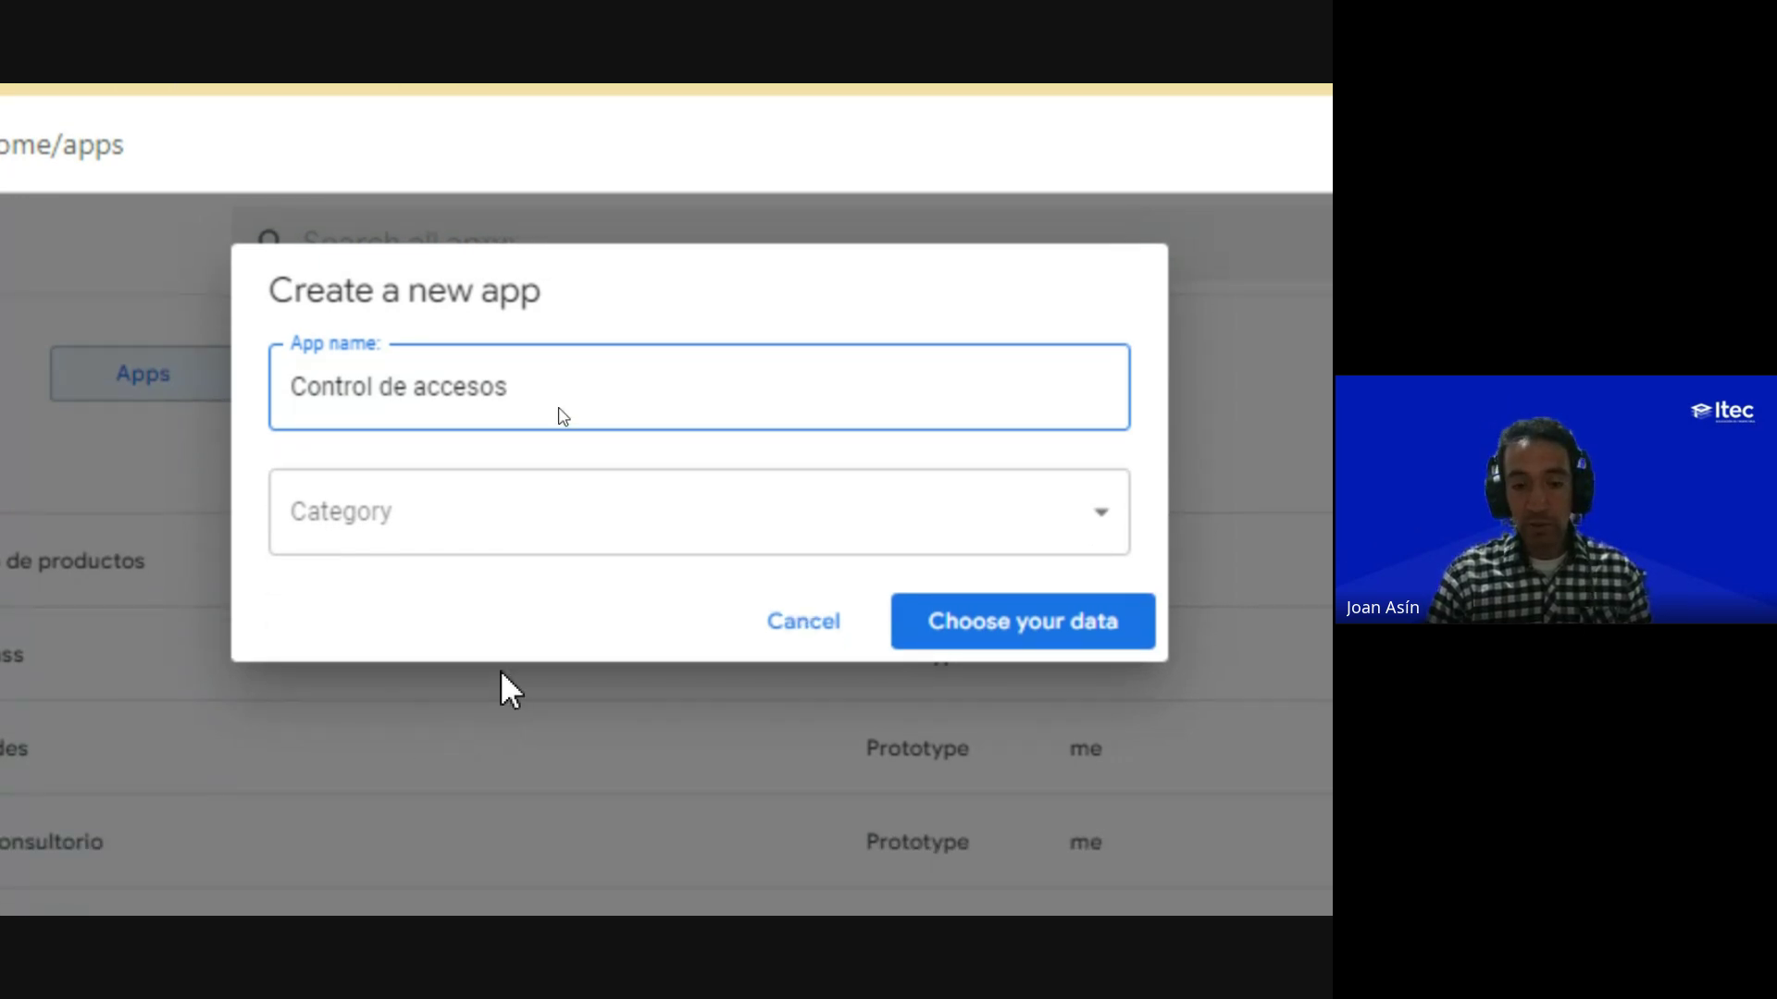
left_click(424, 541)
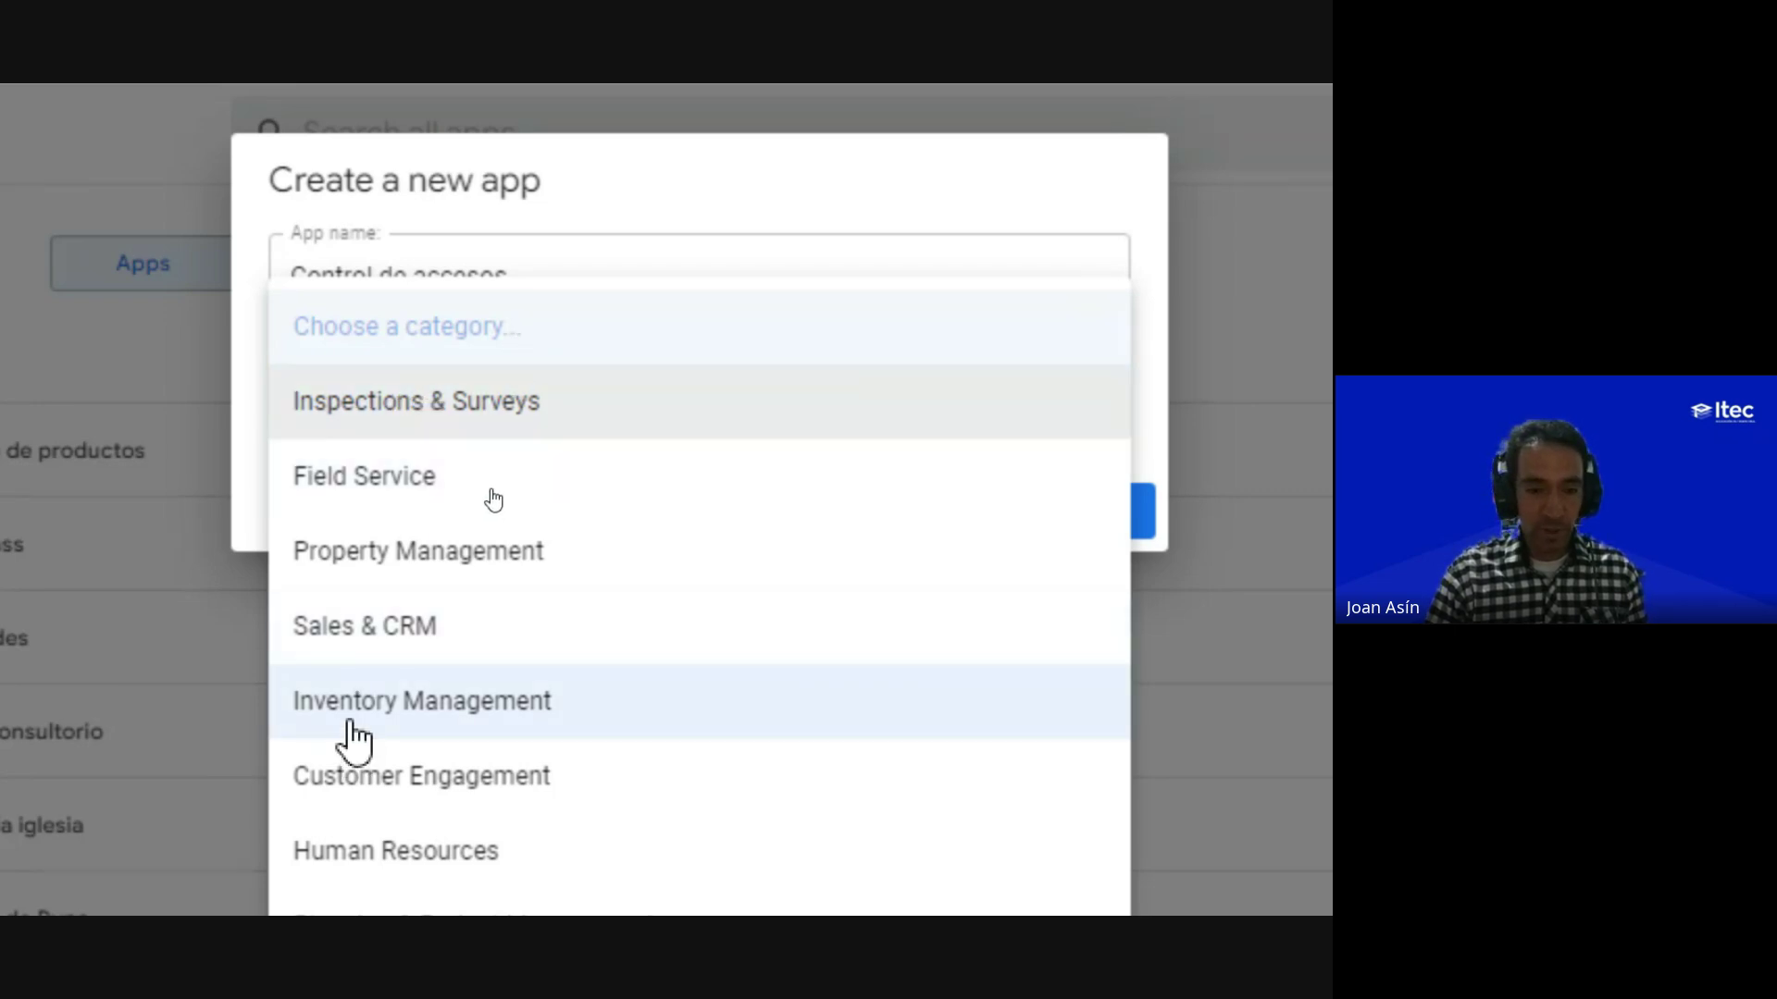
left_click(373, 481)
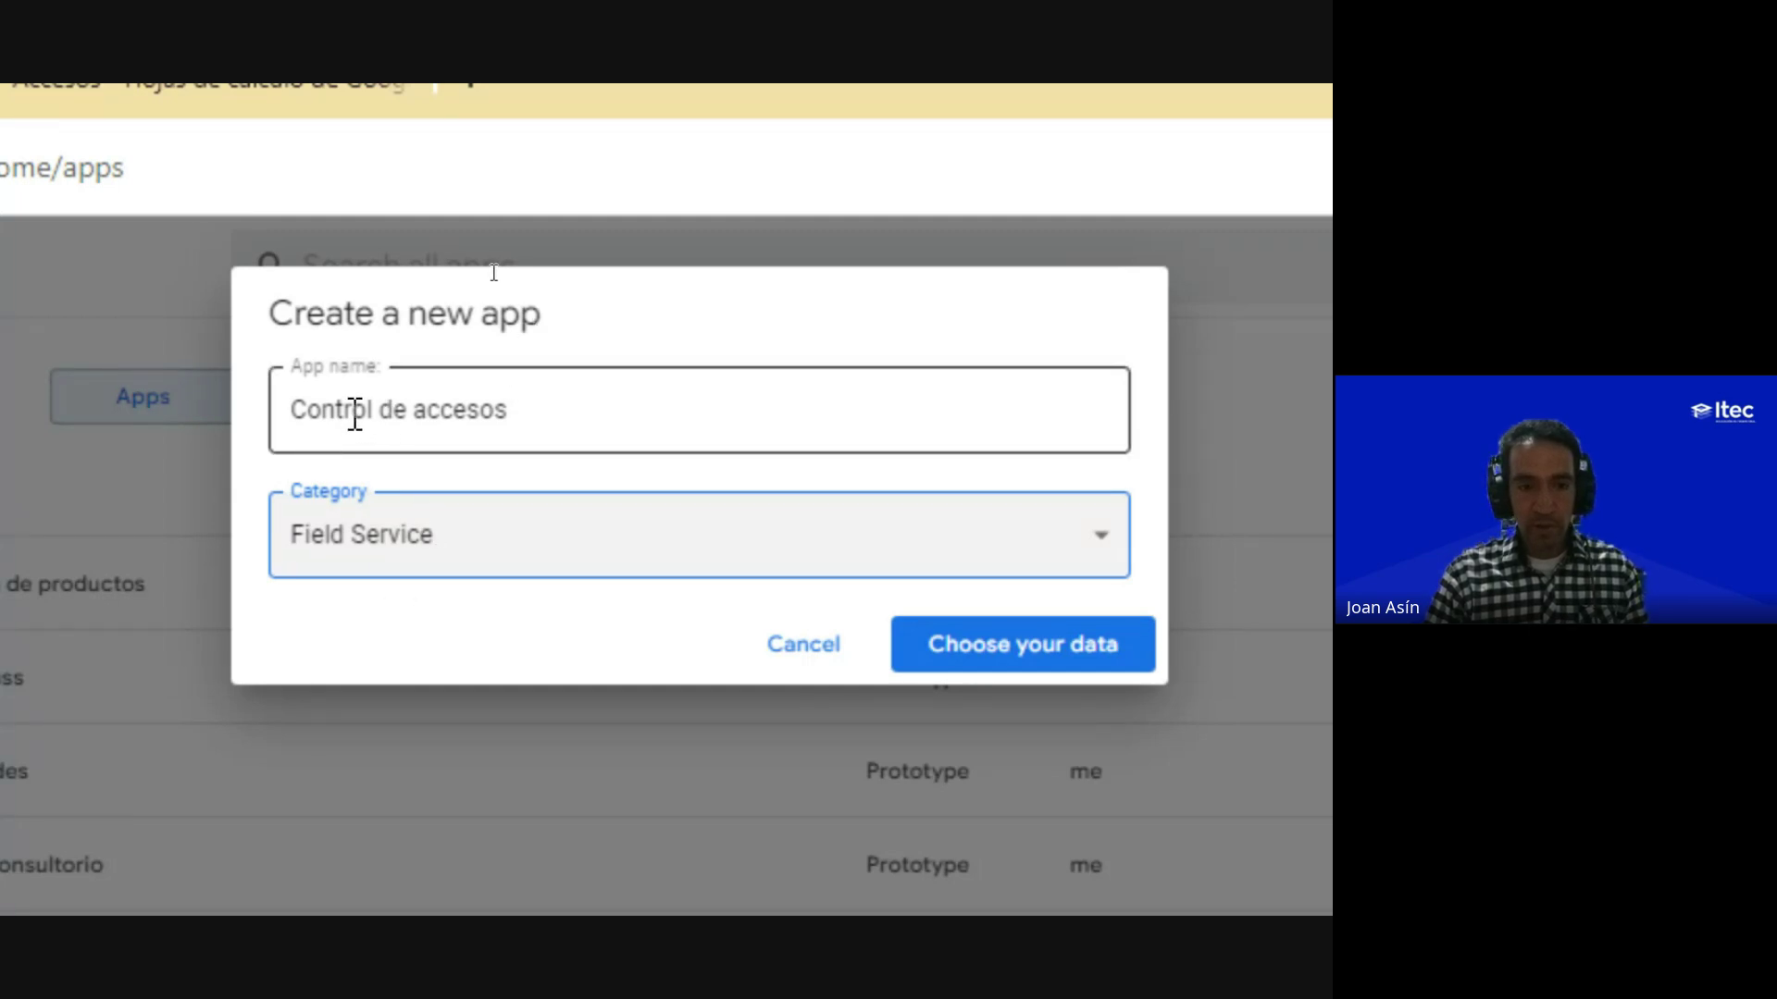
key("ctrl")
key("ctrl")
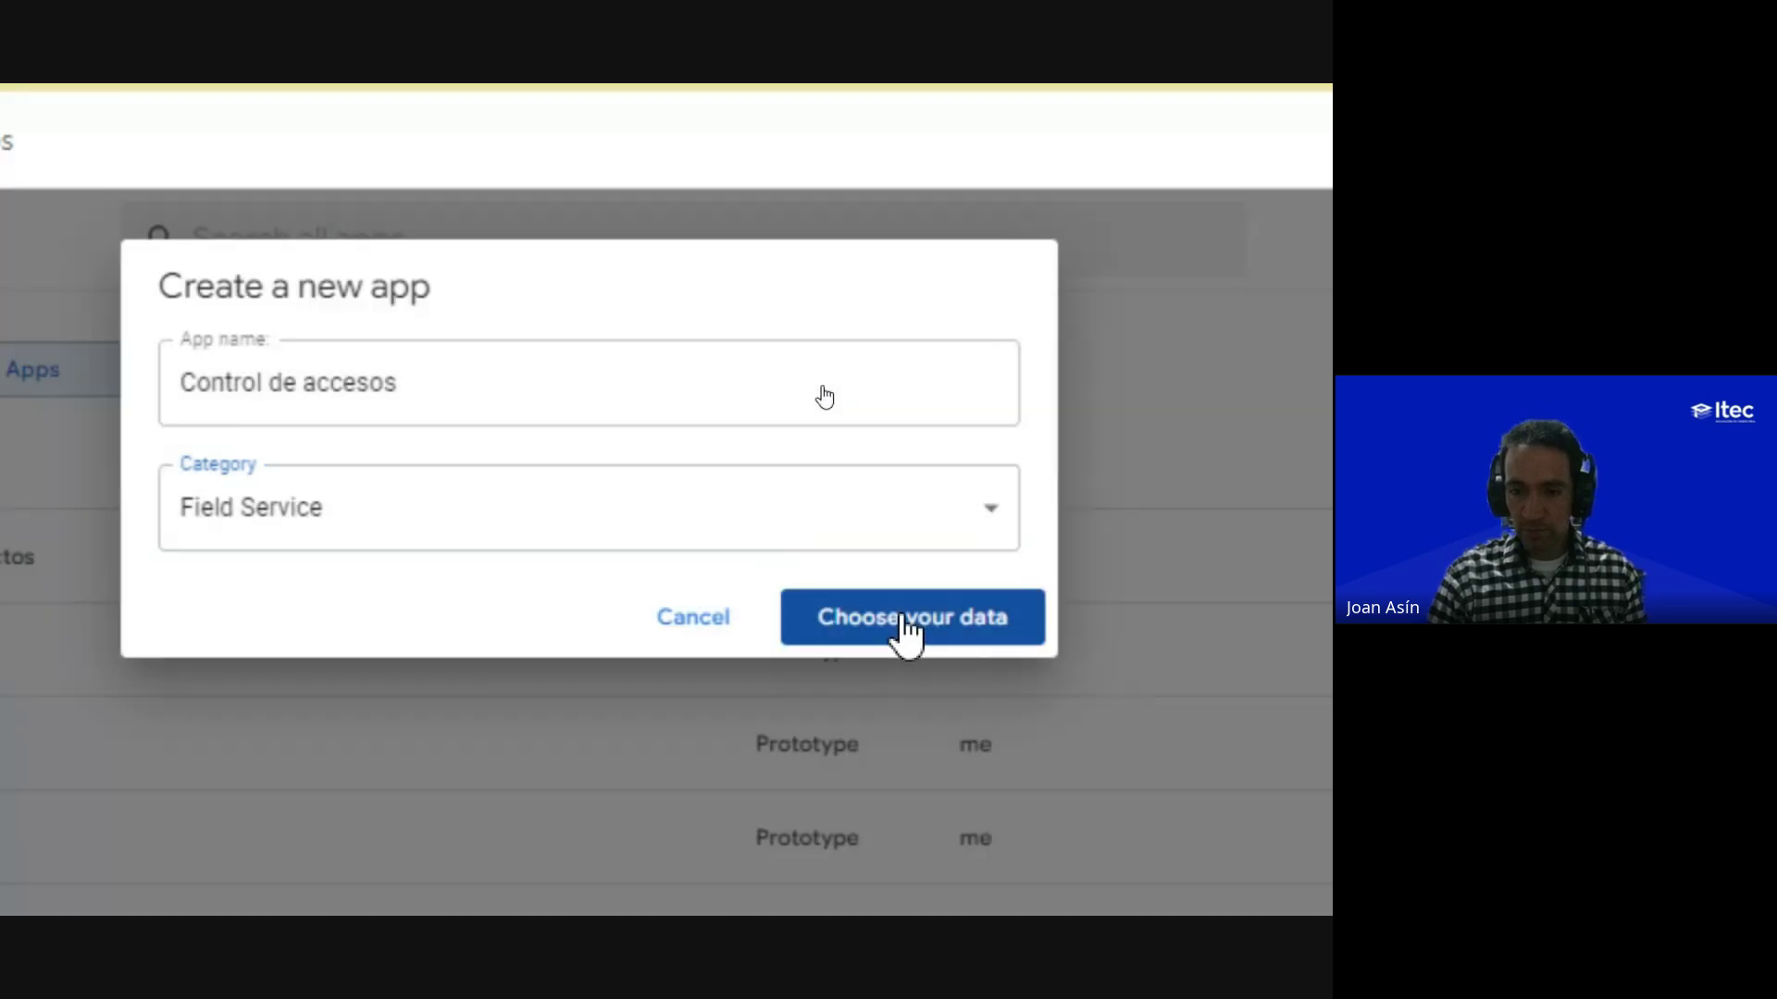
left_click(904, 626)
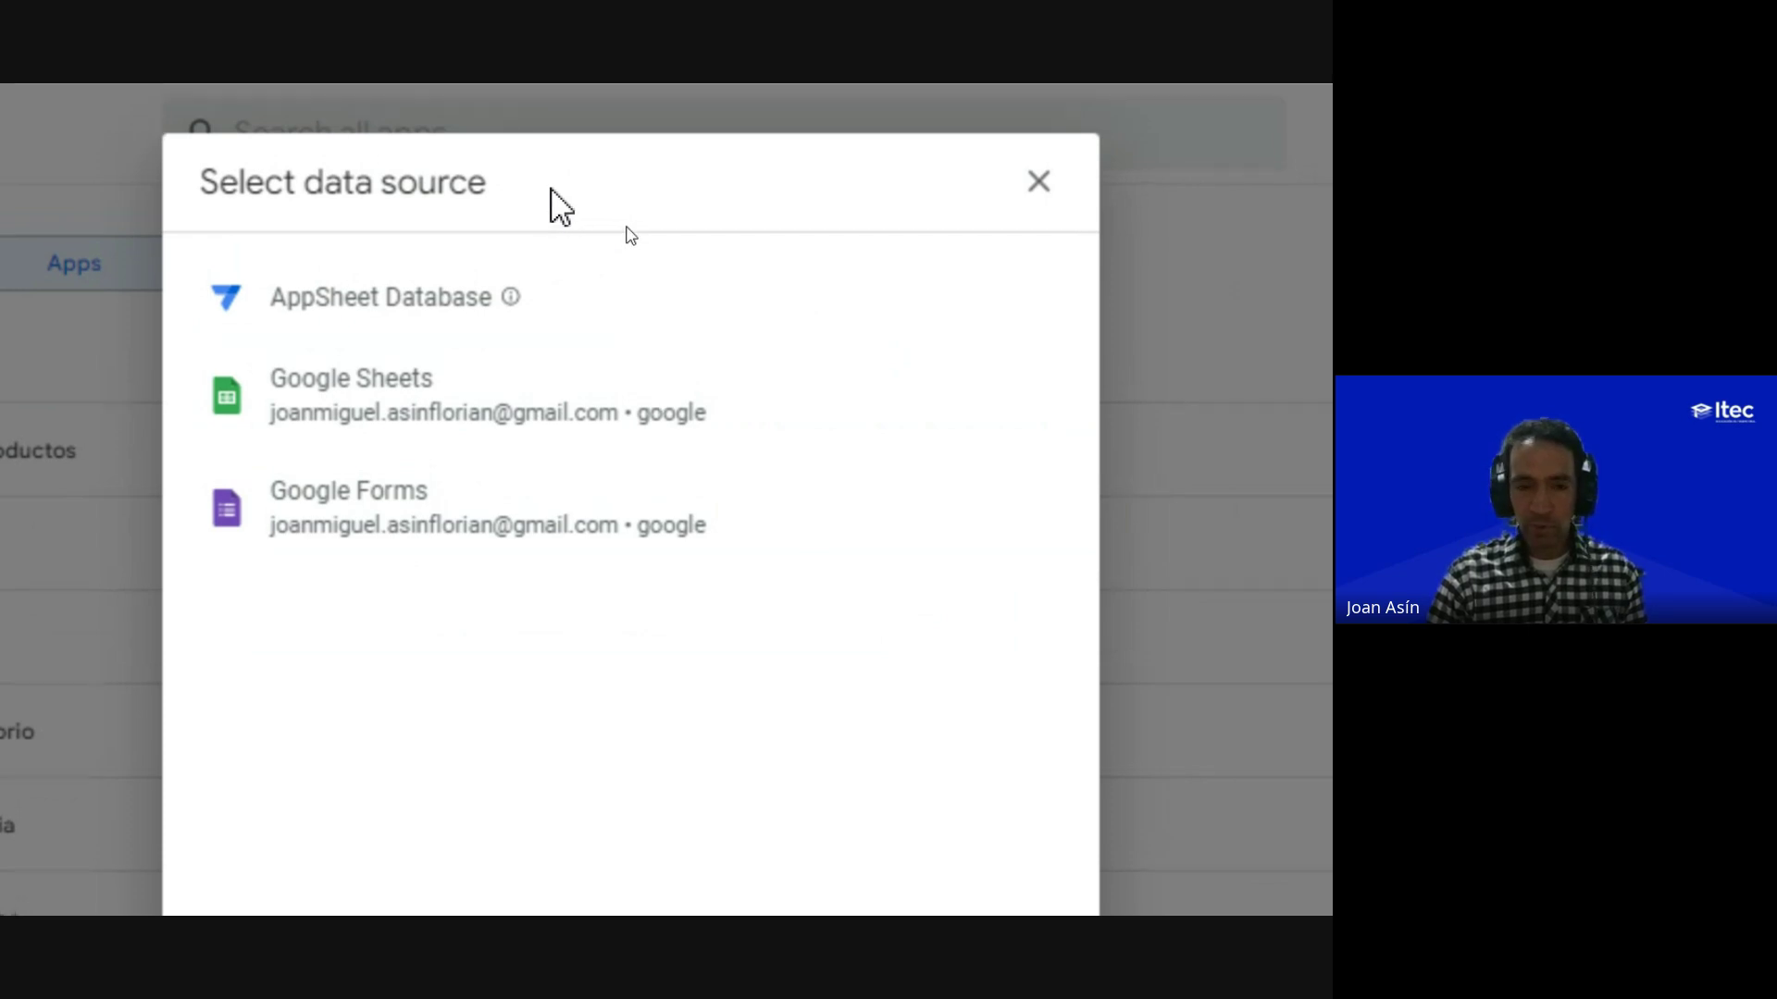
Step: Choose Google Sheets as the app's data source to browse Drive files
left_click(375, 401)
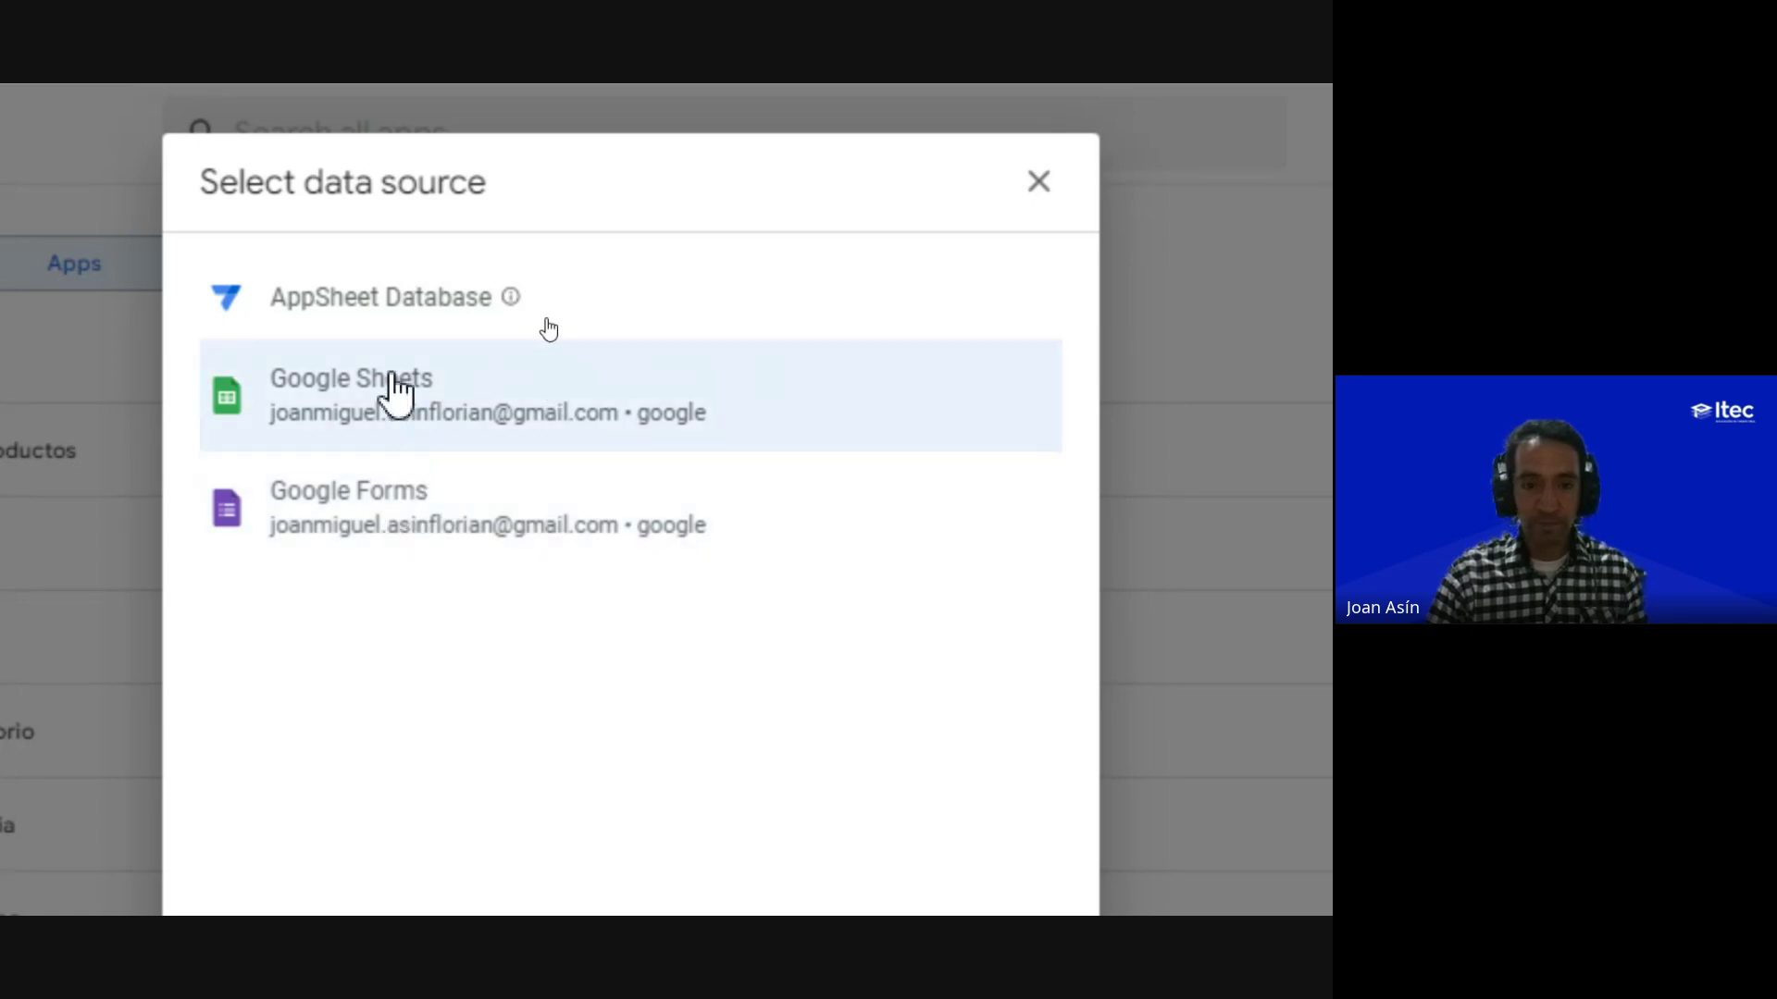
left_click(398, 407)
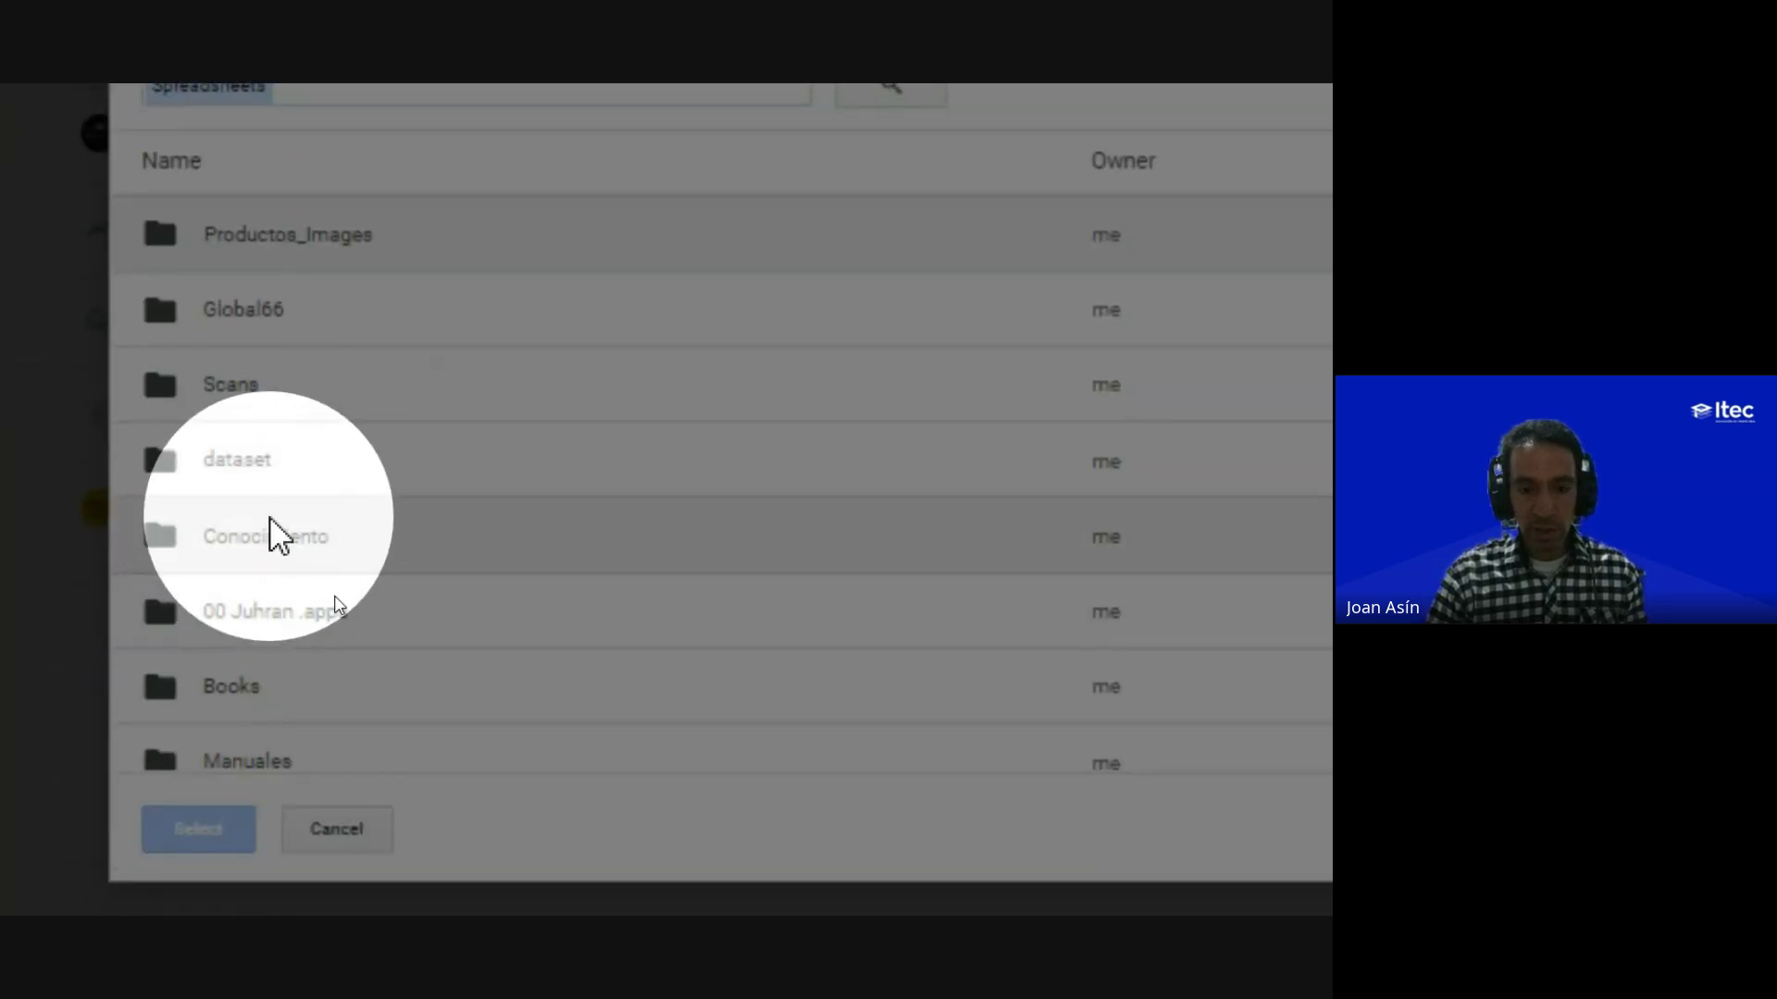
Step: Pick the Accesos spreadsheet from Drive as the app's data
scroll(388, 615, "down", 5)
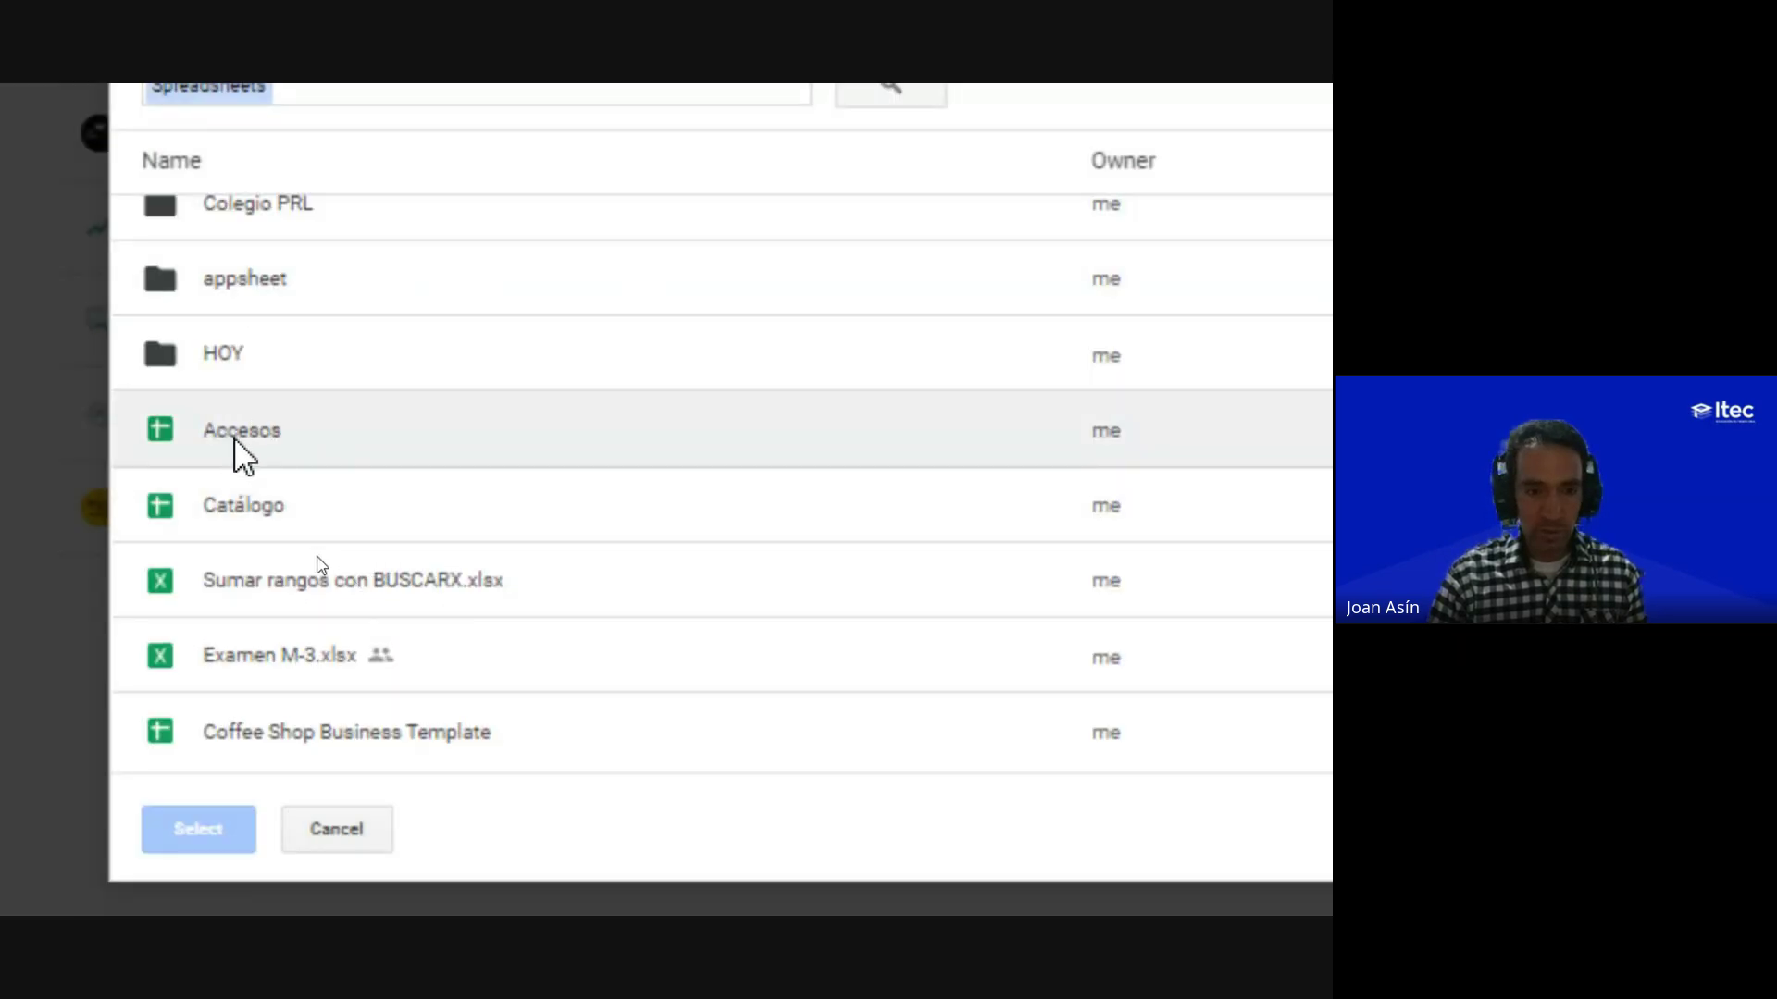
key("ctrl")
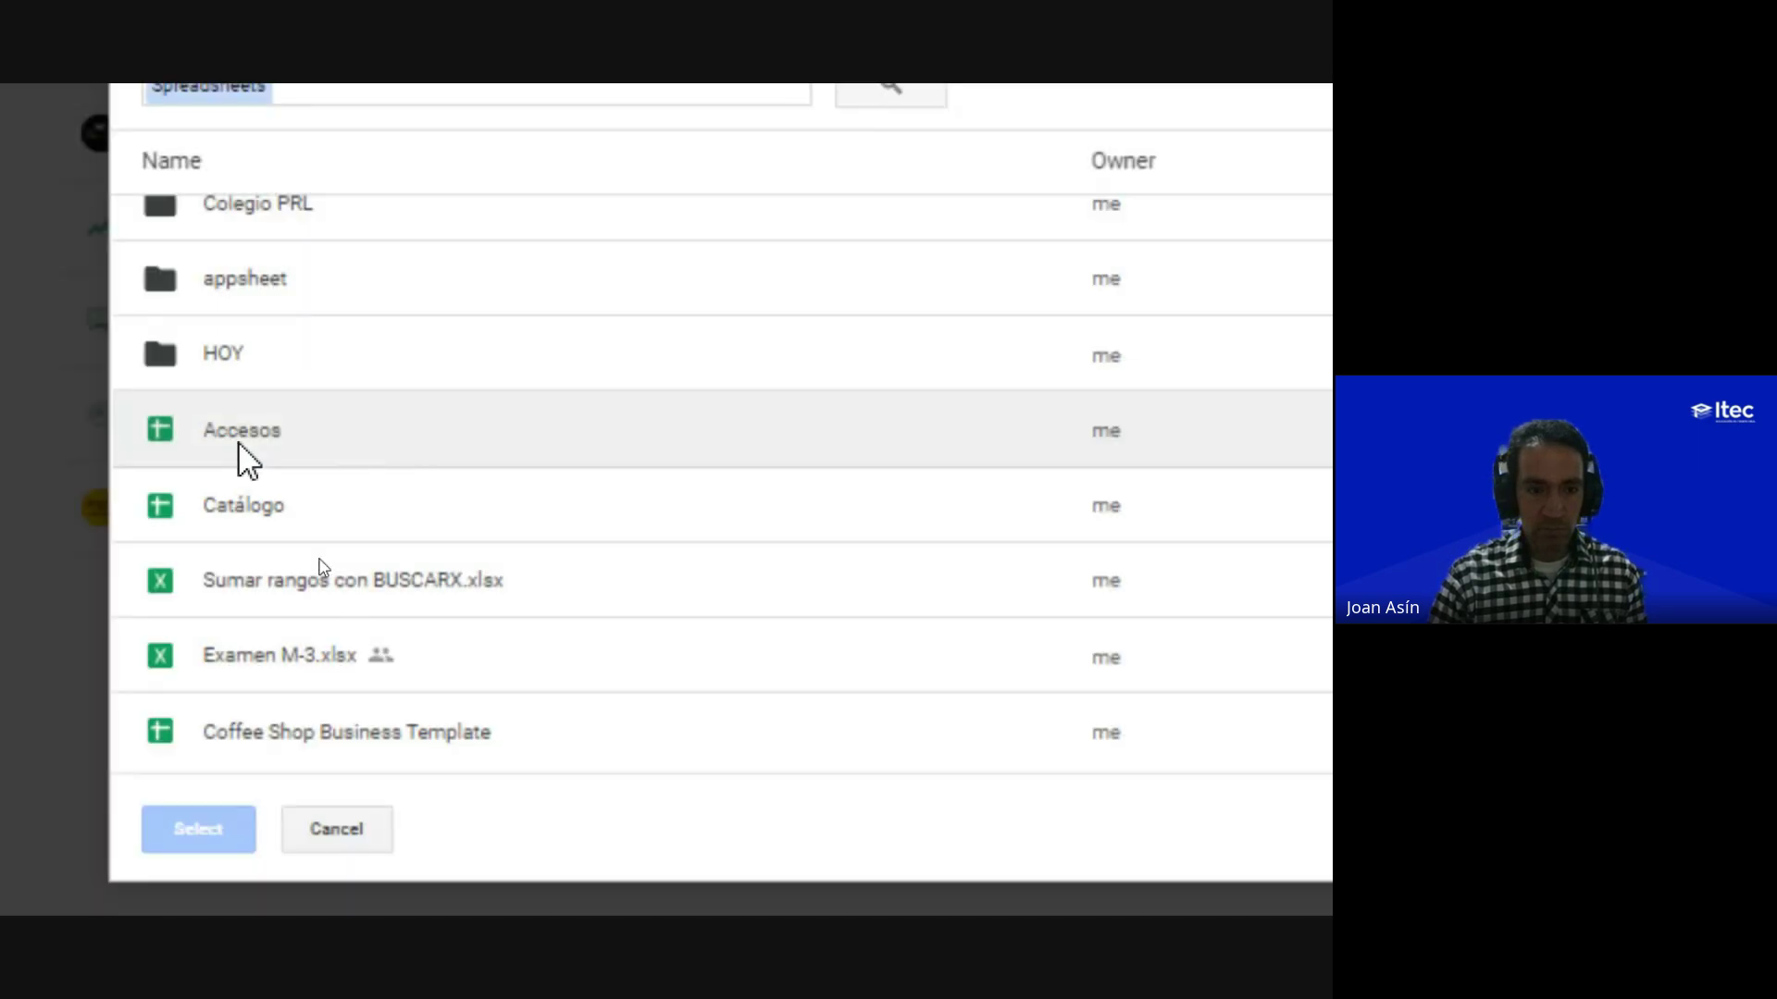
left_click(240, 443)
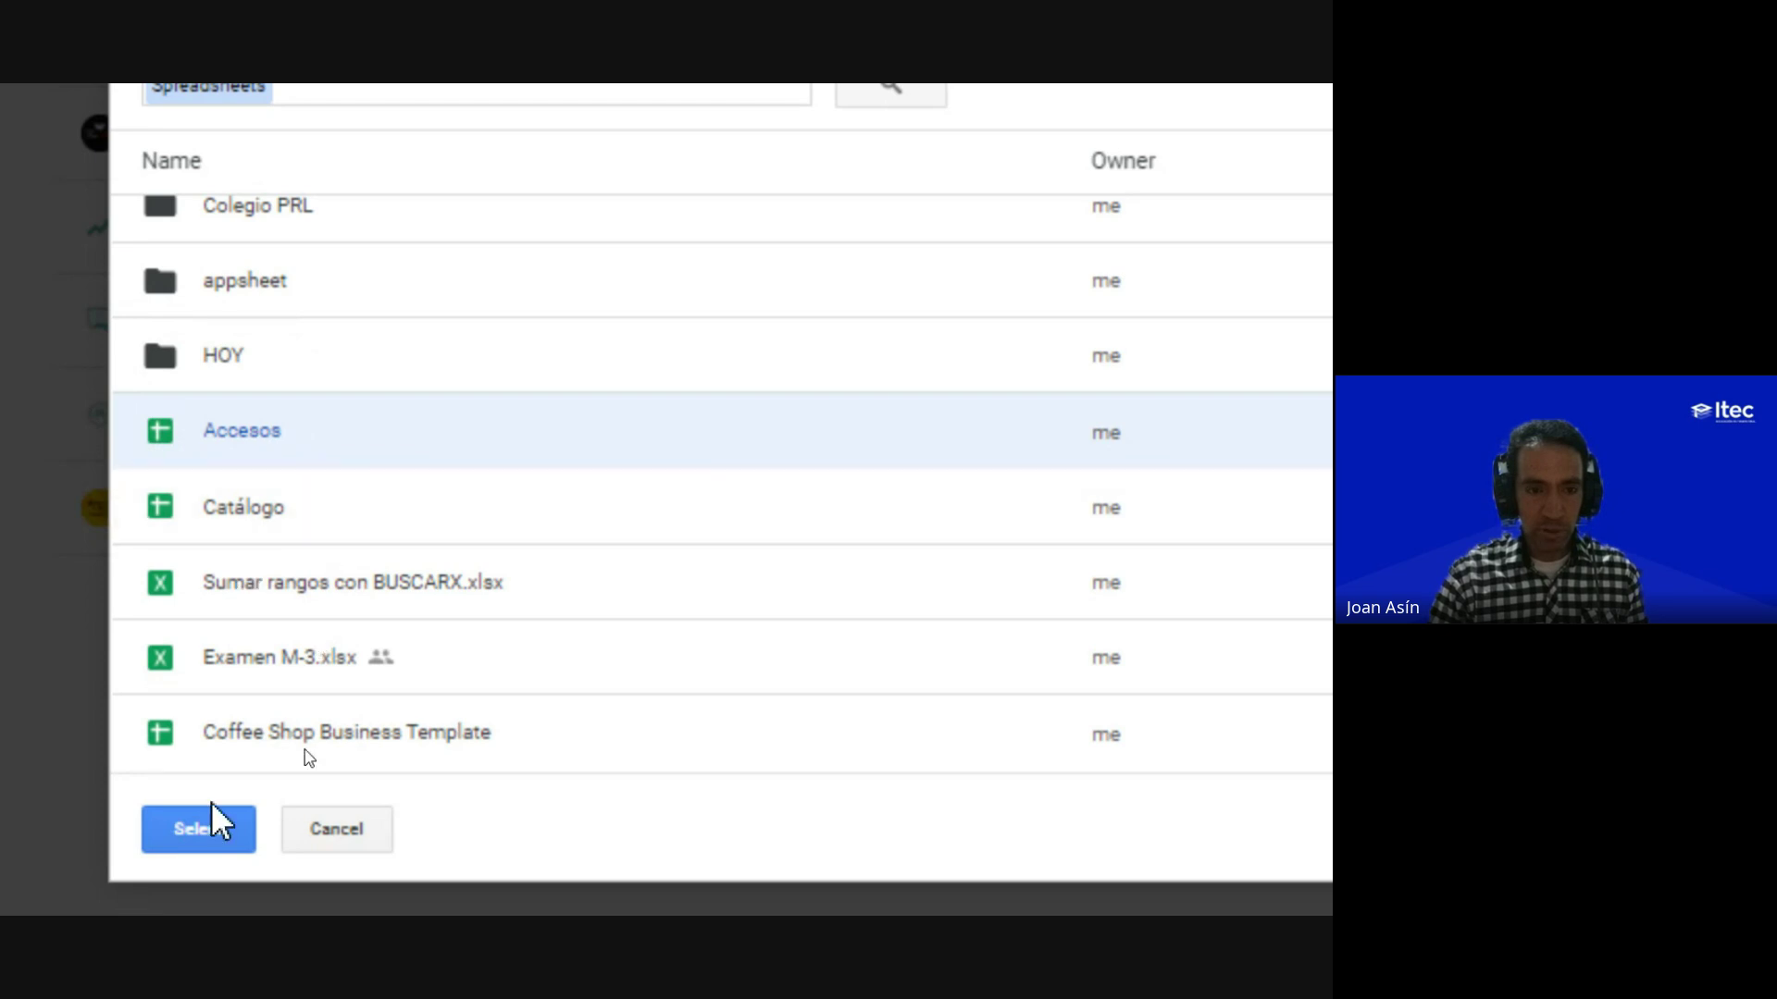
key("ctrl")
key("ctrl")
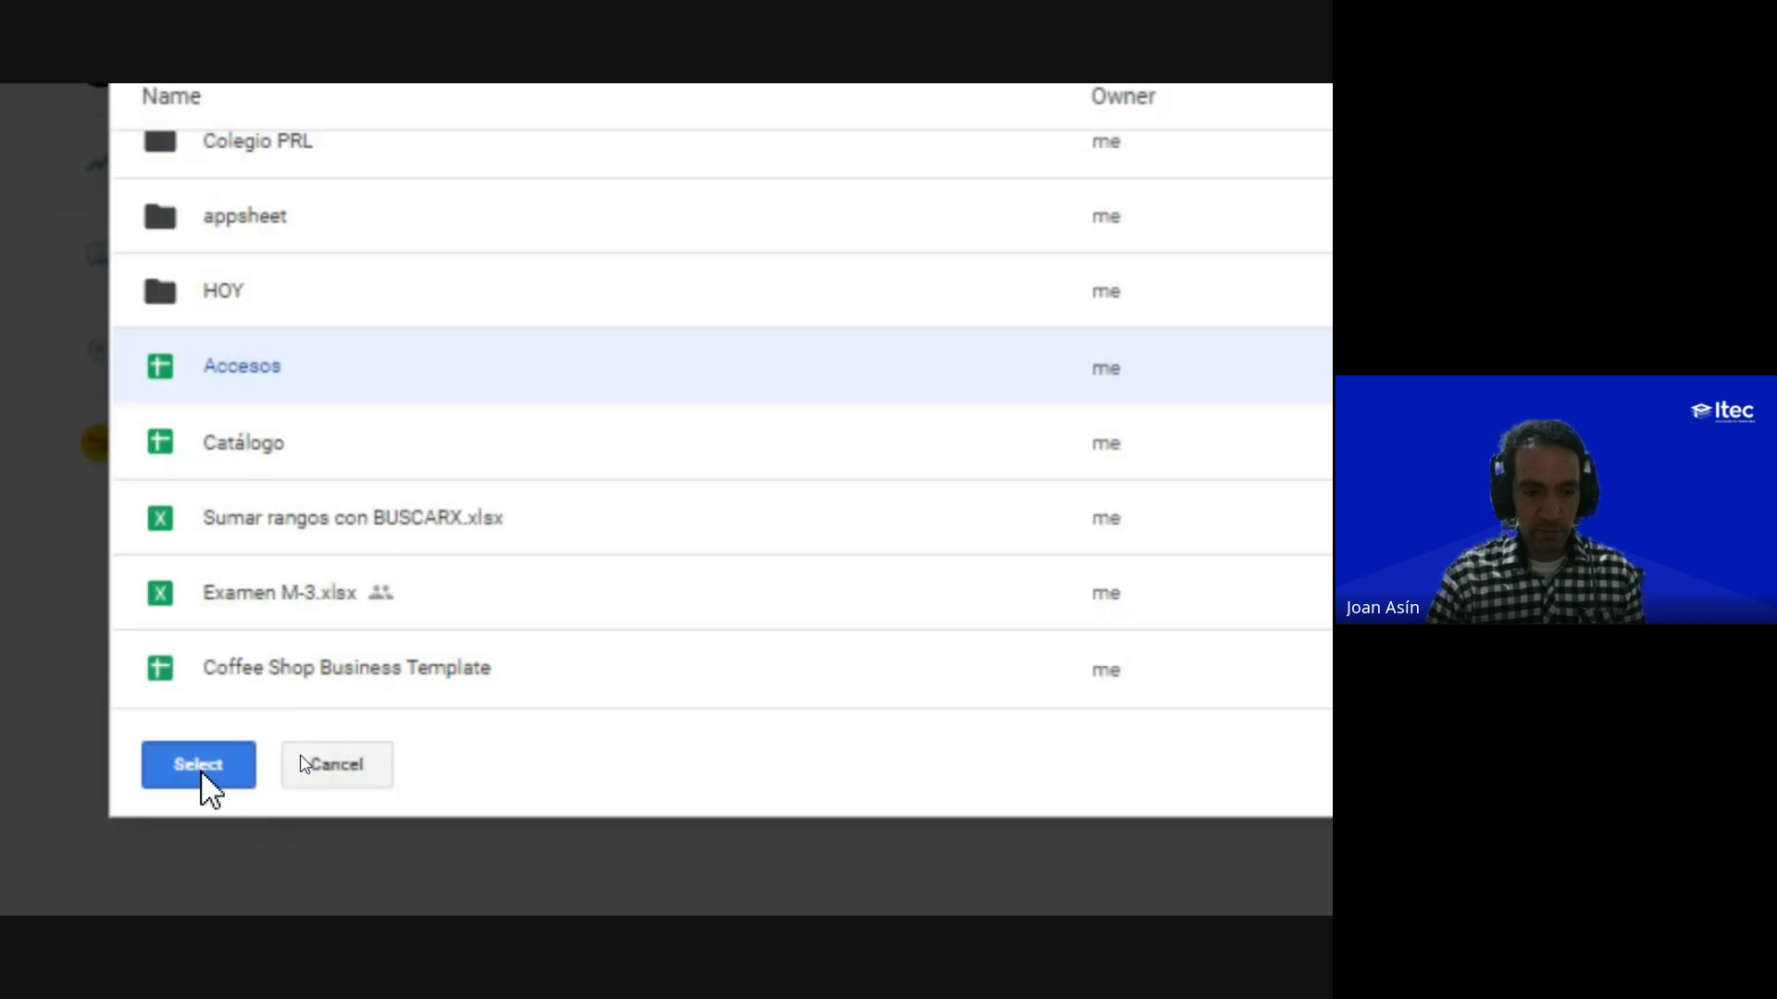
left_click(200, 777)
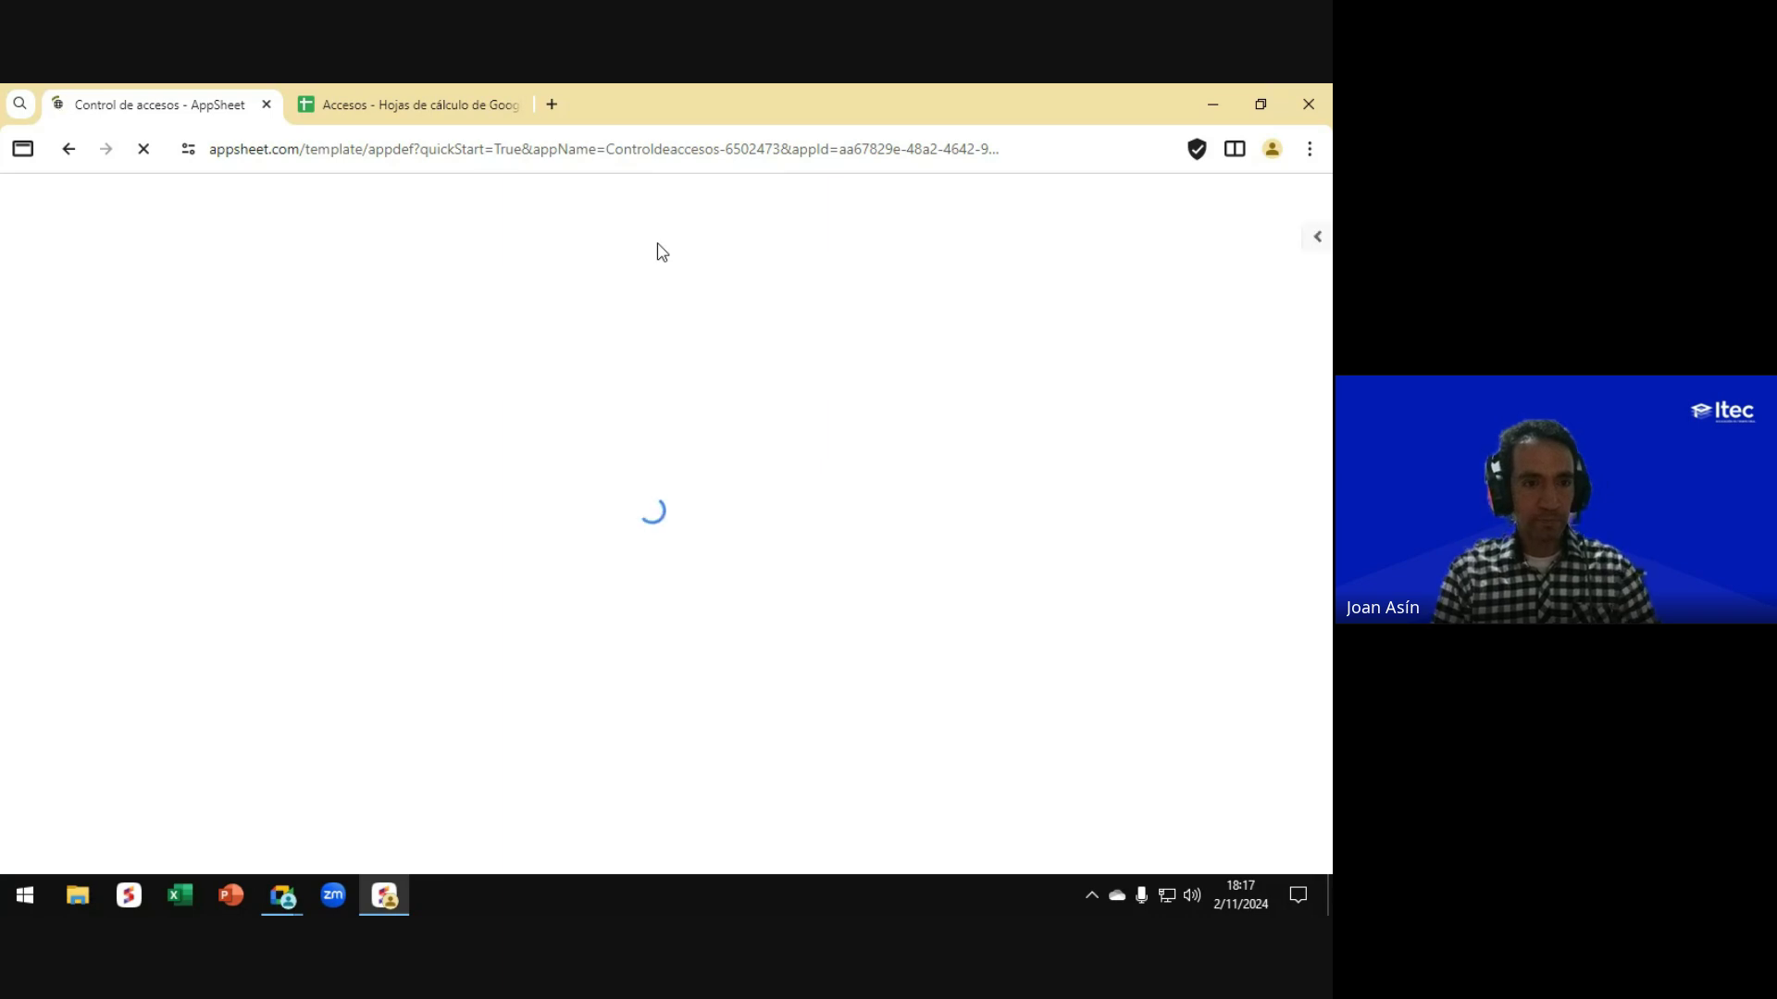
Step: Wait for the Control de accesos editor to load, briefly checking Google Meet
key("alt+Tab")
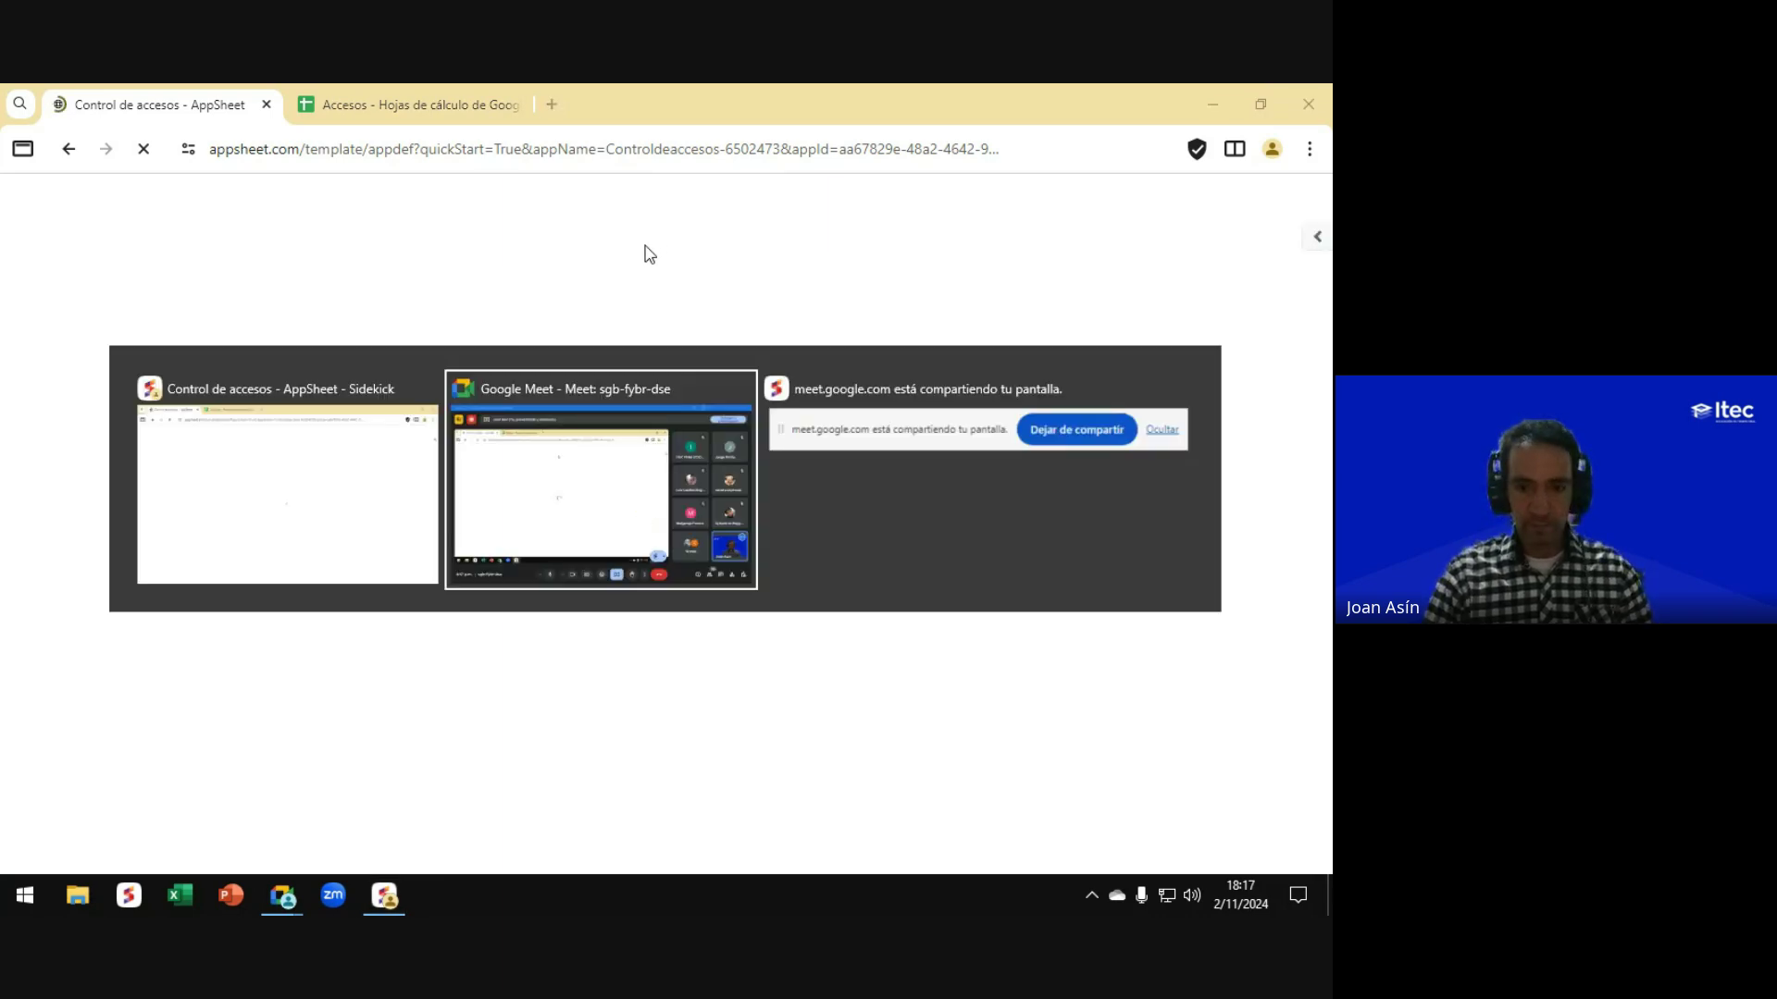
key("alt+Tab")
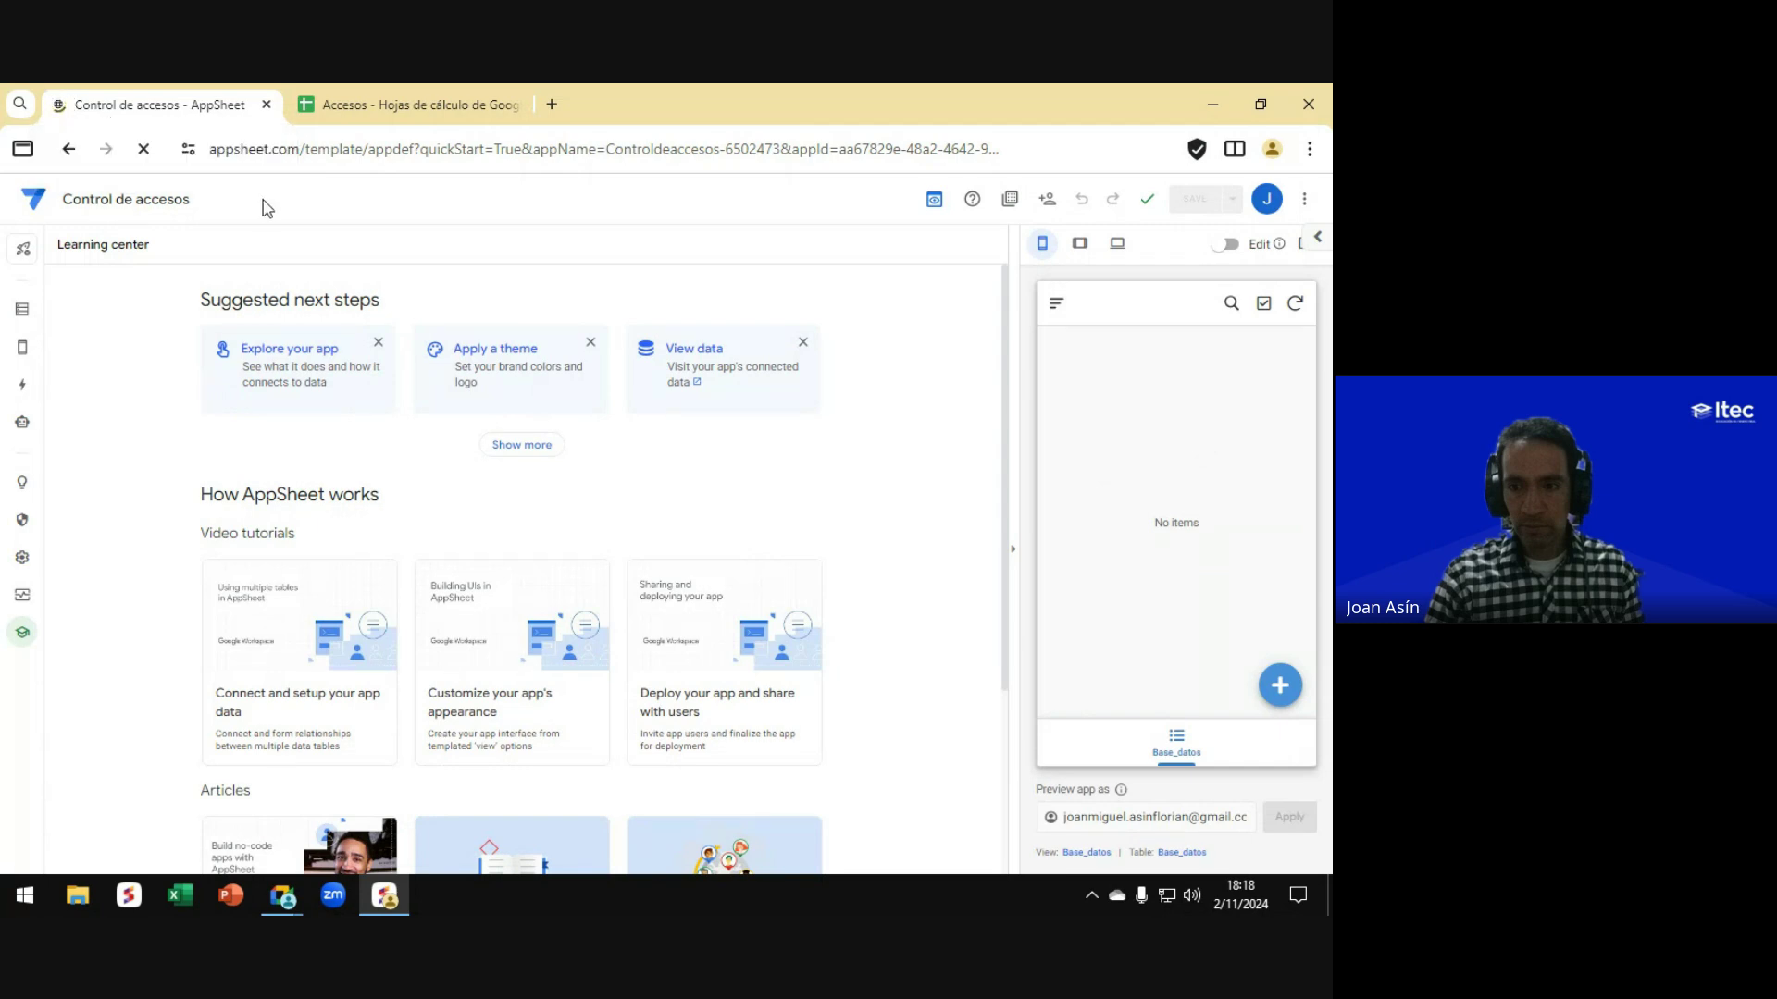
key("alt+Tab")
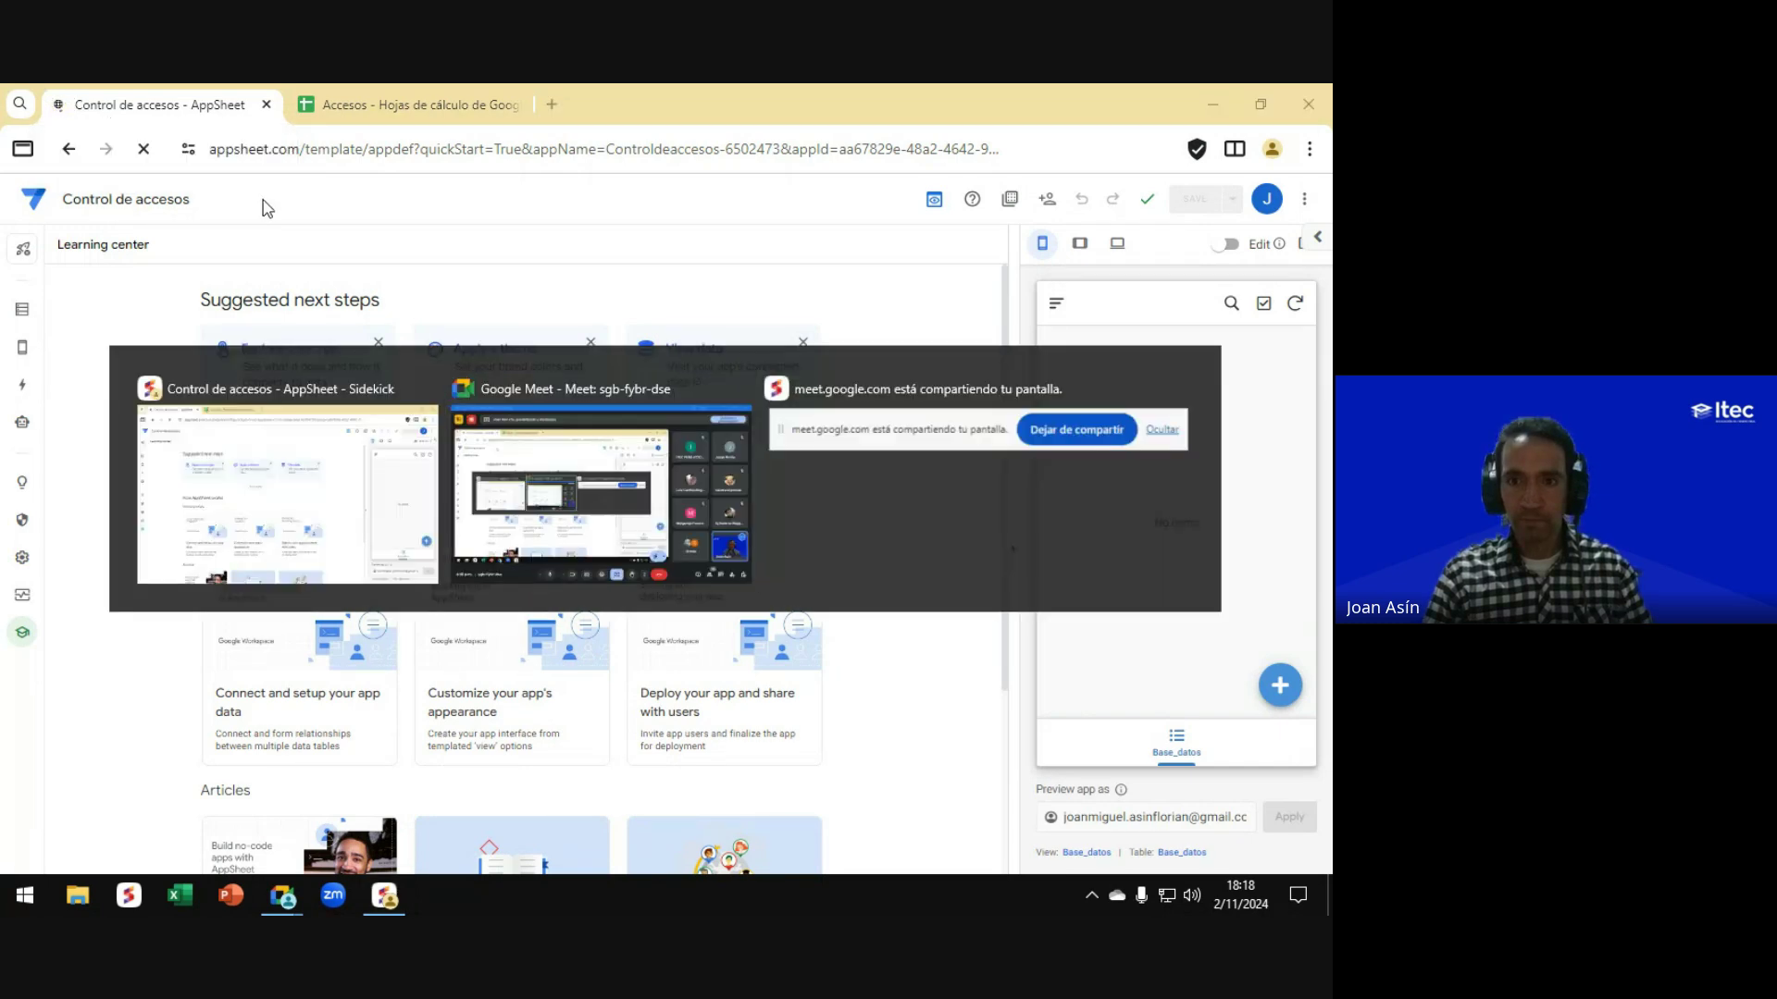
key("alt+Tab")
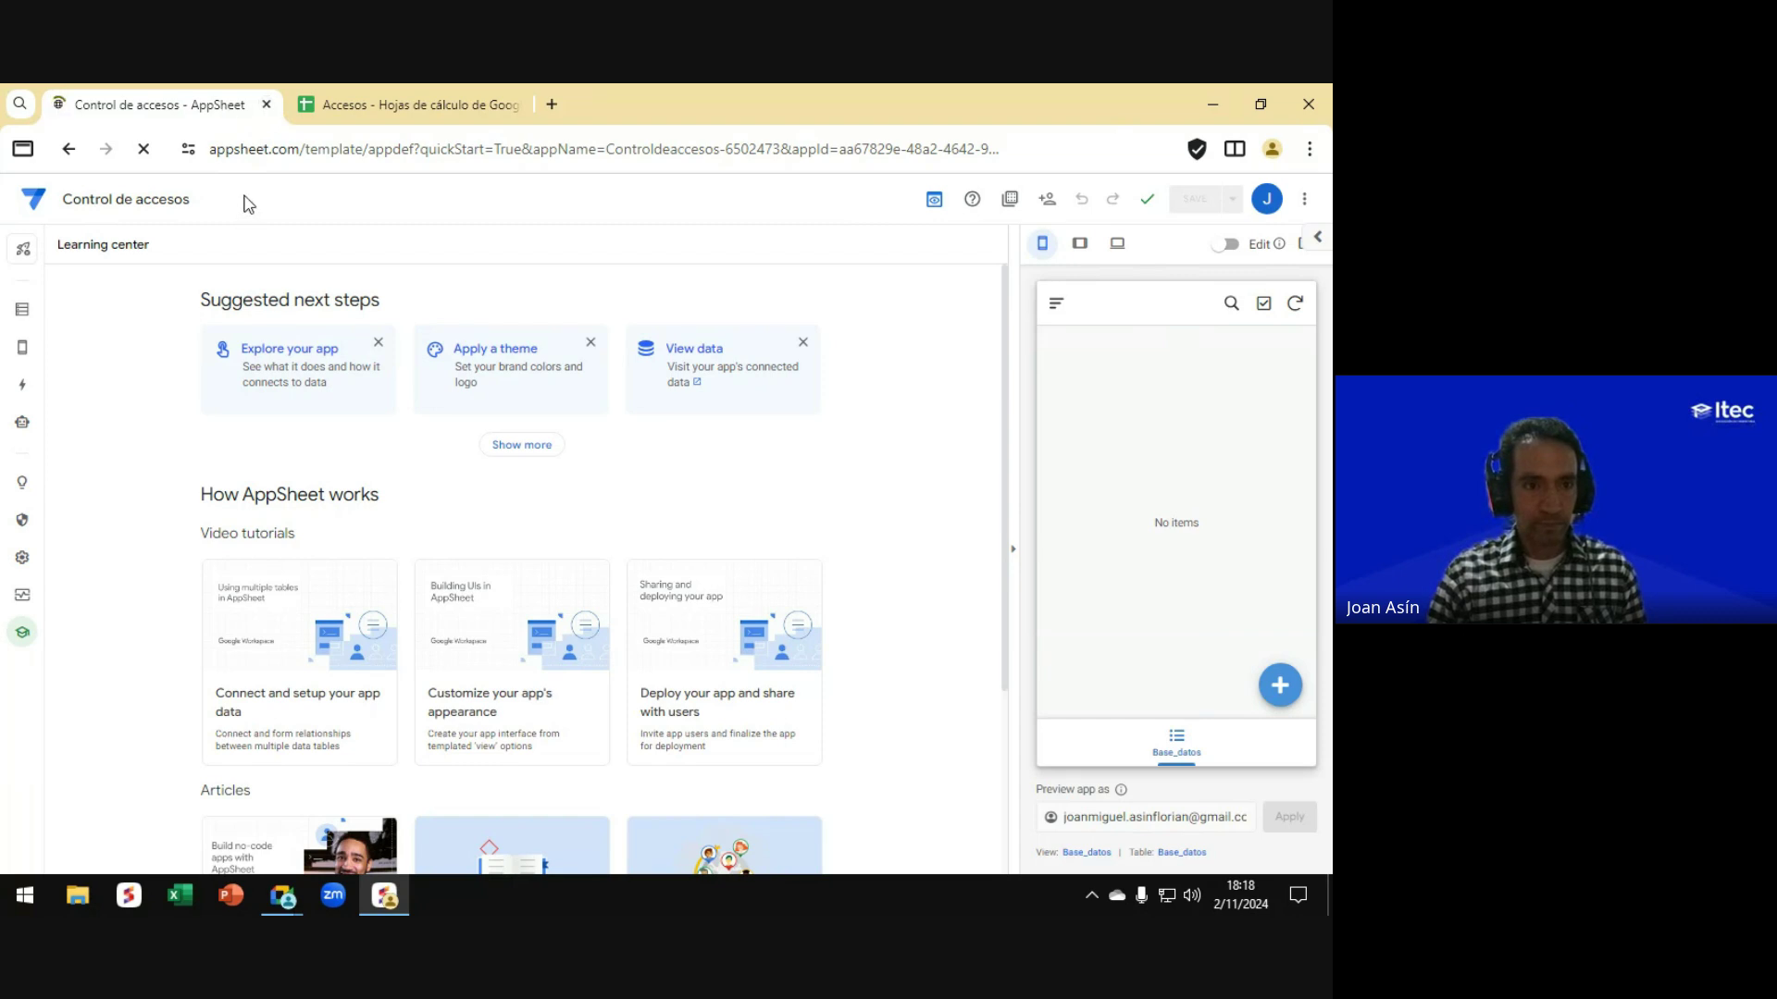
key("ctrl")
key("ctrl")
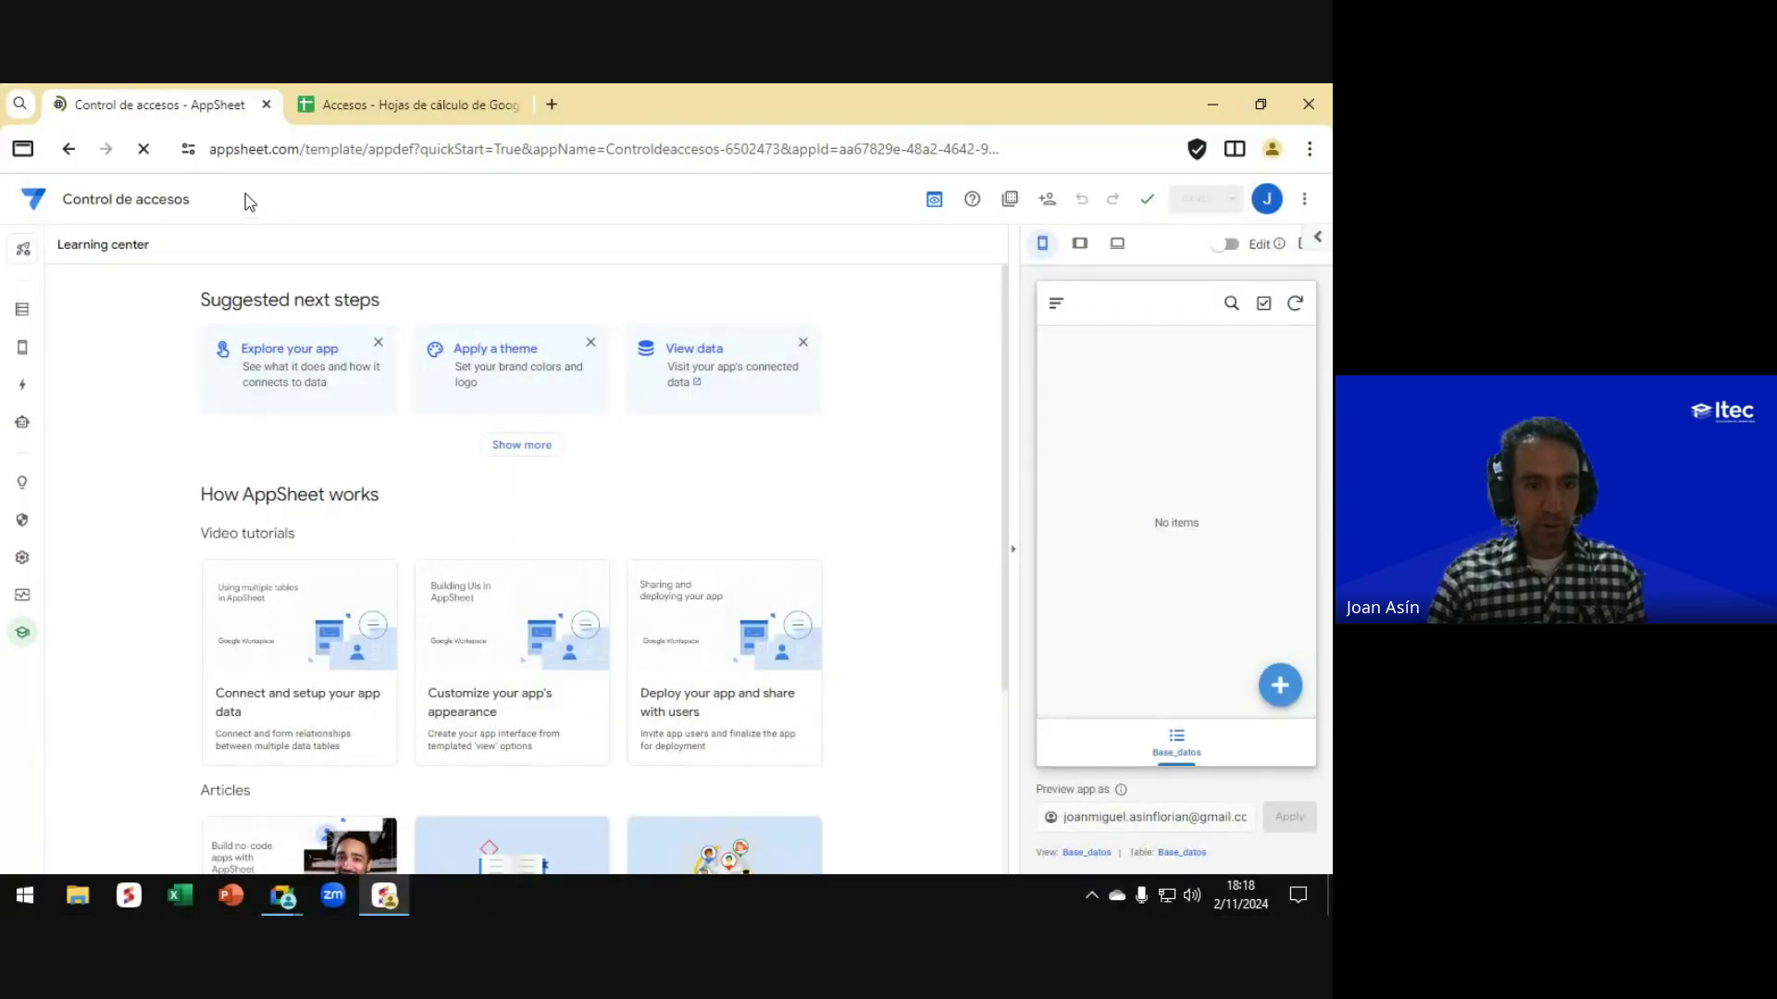
key("ctrl")
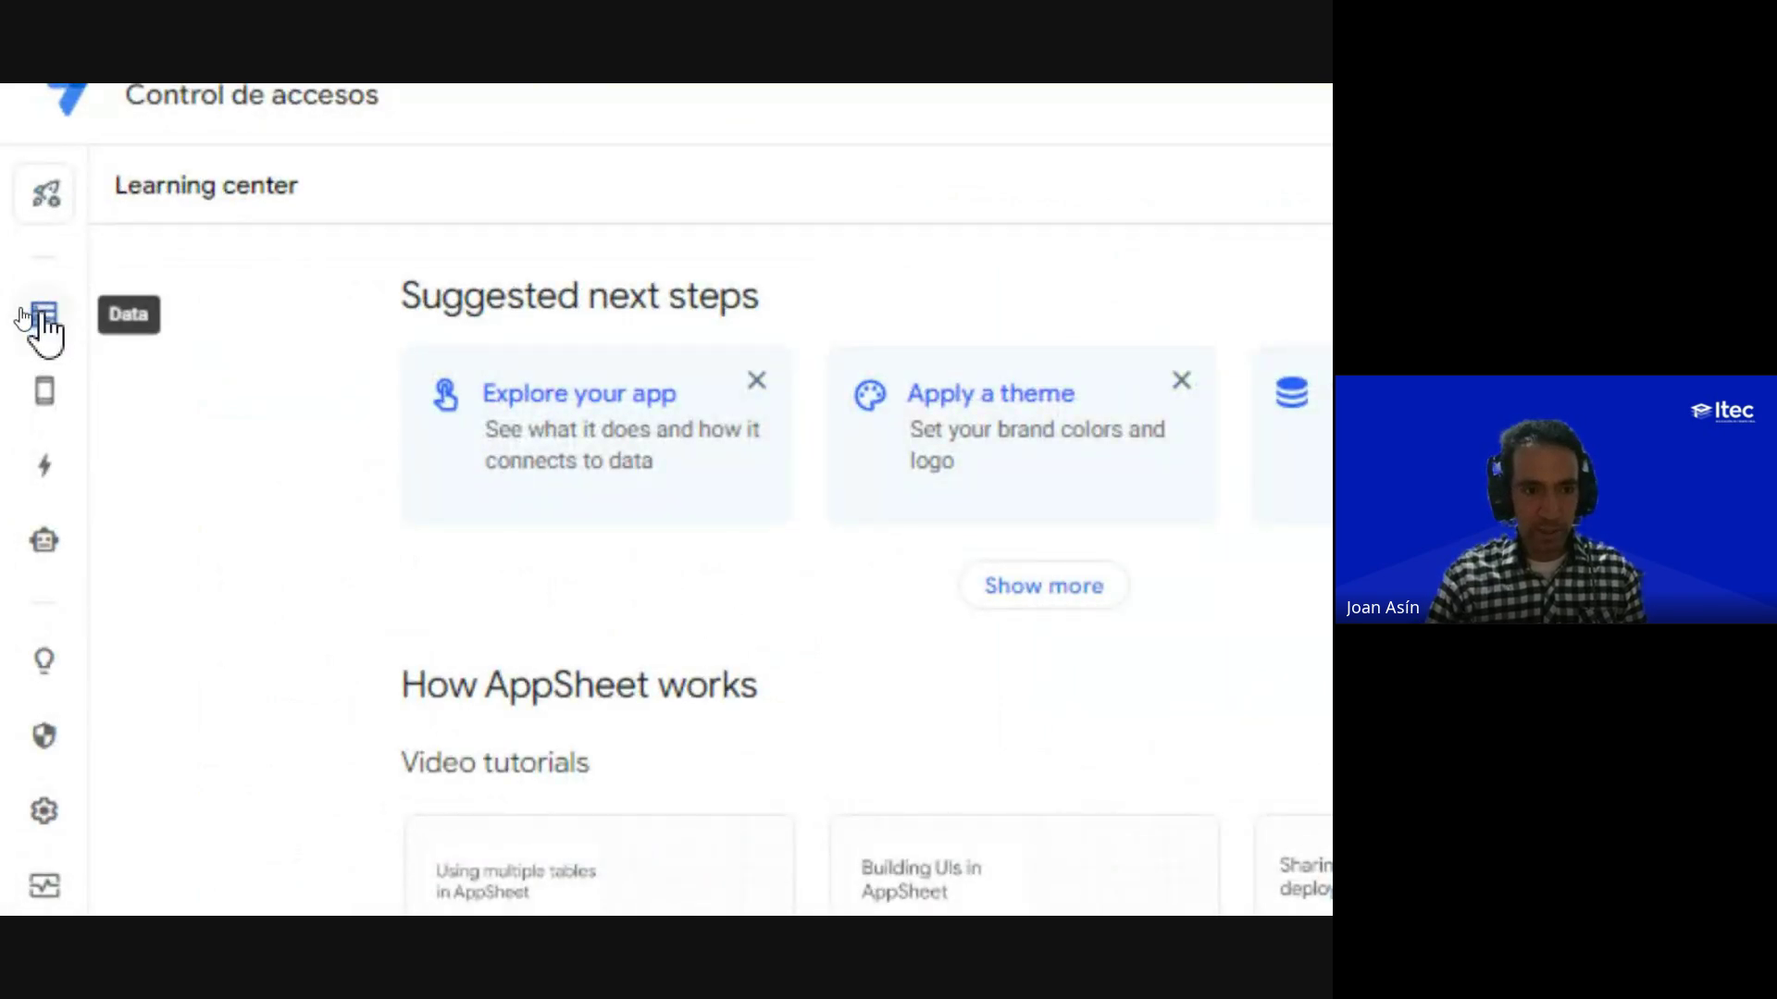
Step: Open the Data section to view Base_datos columns: ID key, APELLIDO, NOMBRE, EMPRESA as Text
left_click(43, 320)
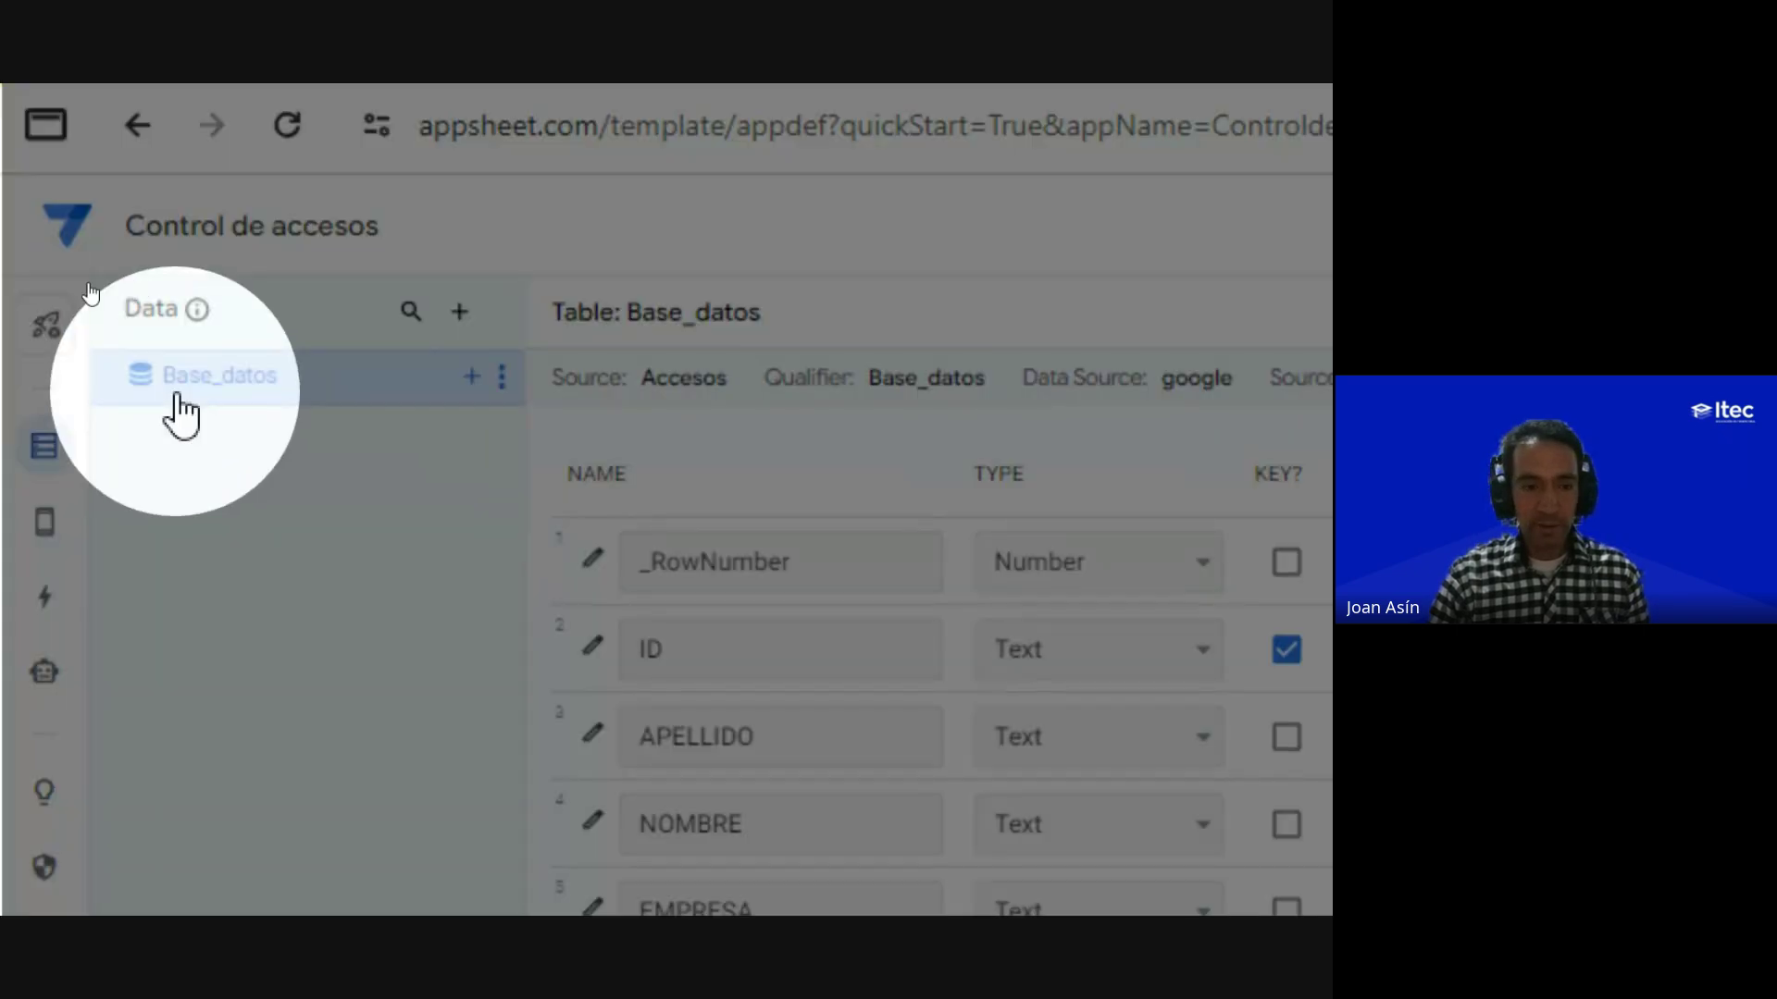
mouse_move(182, 408)
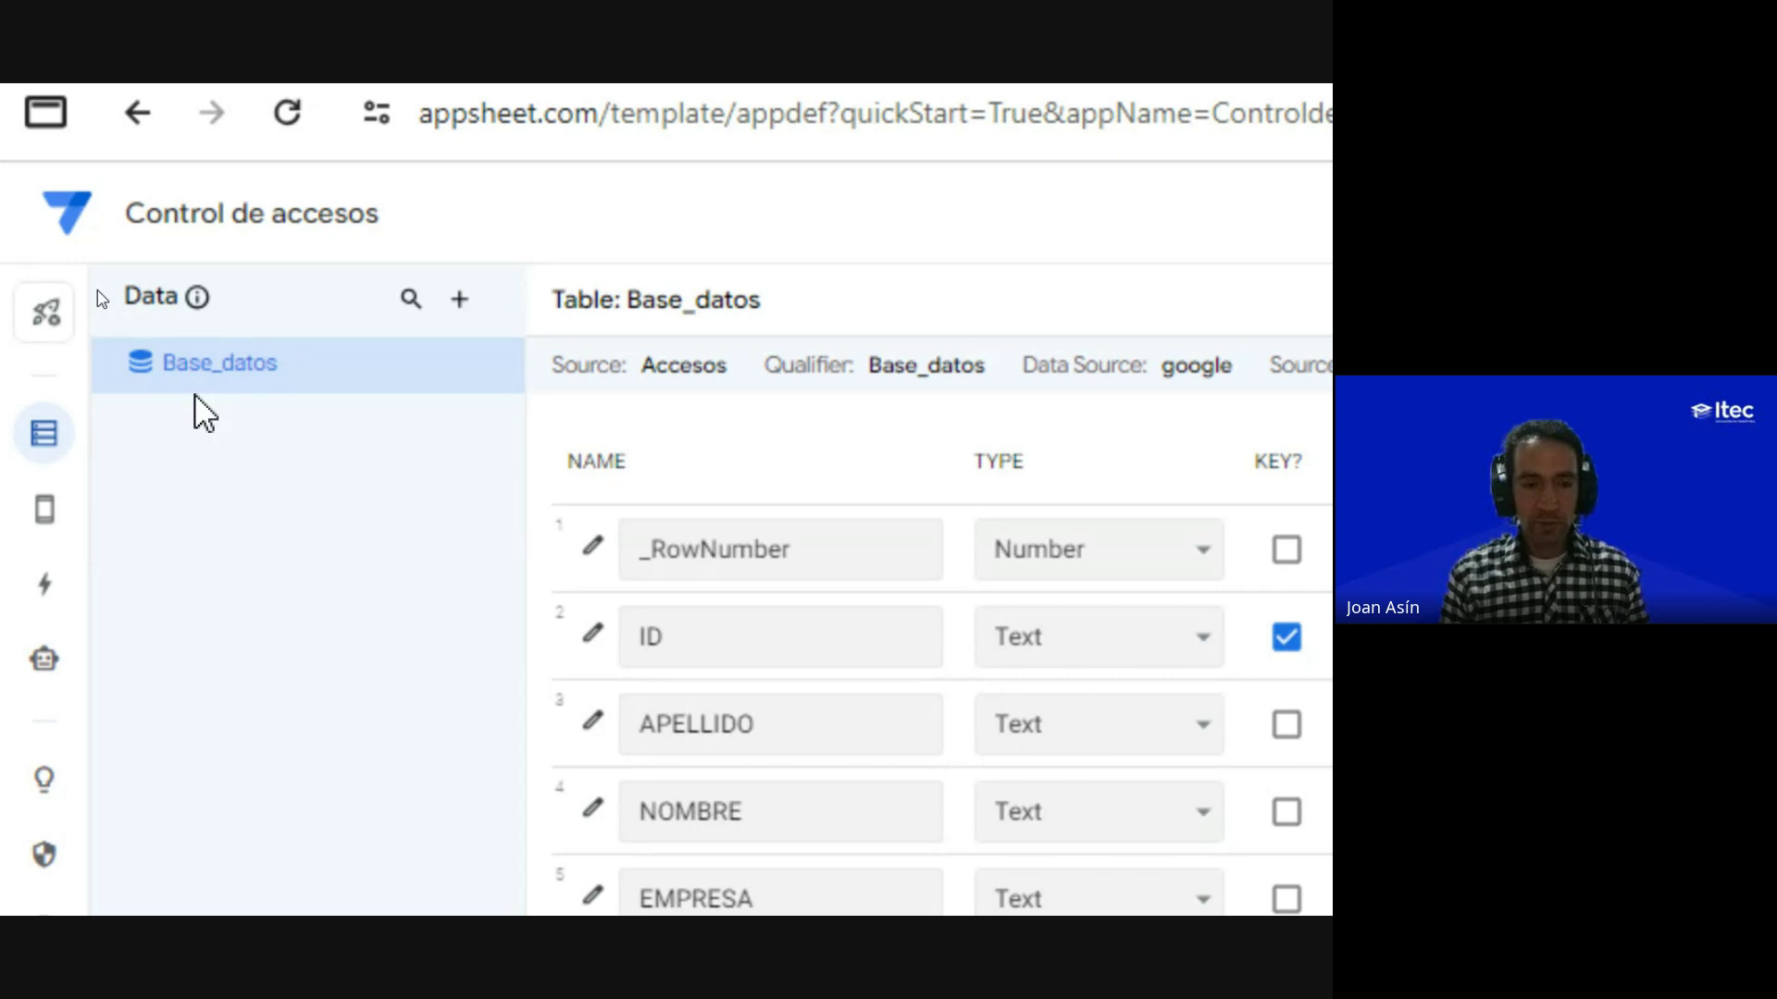
Step: Leave the Accesos spreadsheet and return to the Control de accesos AppSheet editor tab
mouse_move(536, 87)
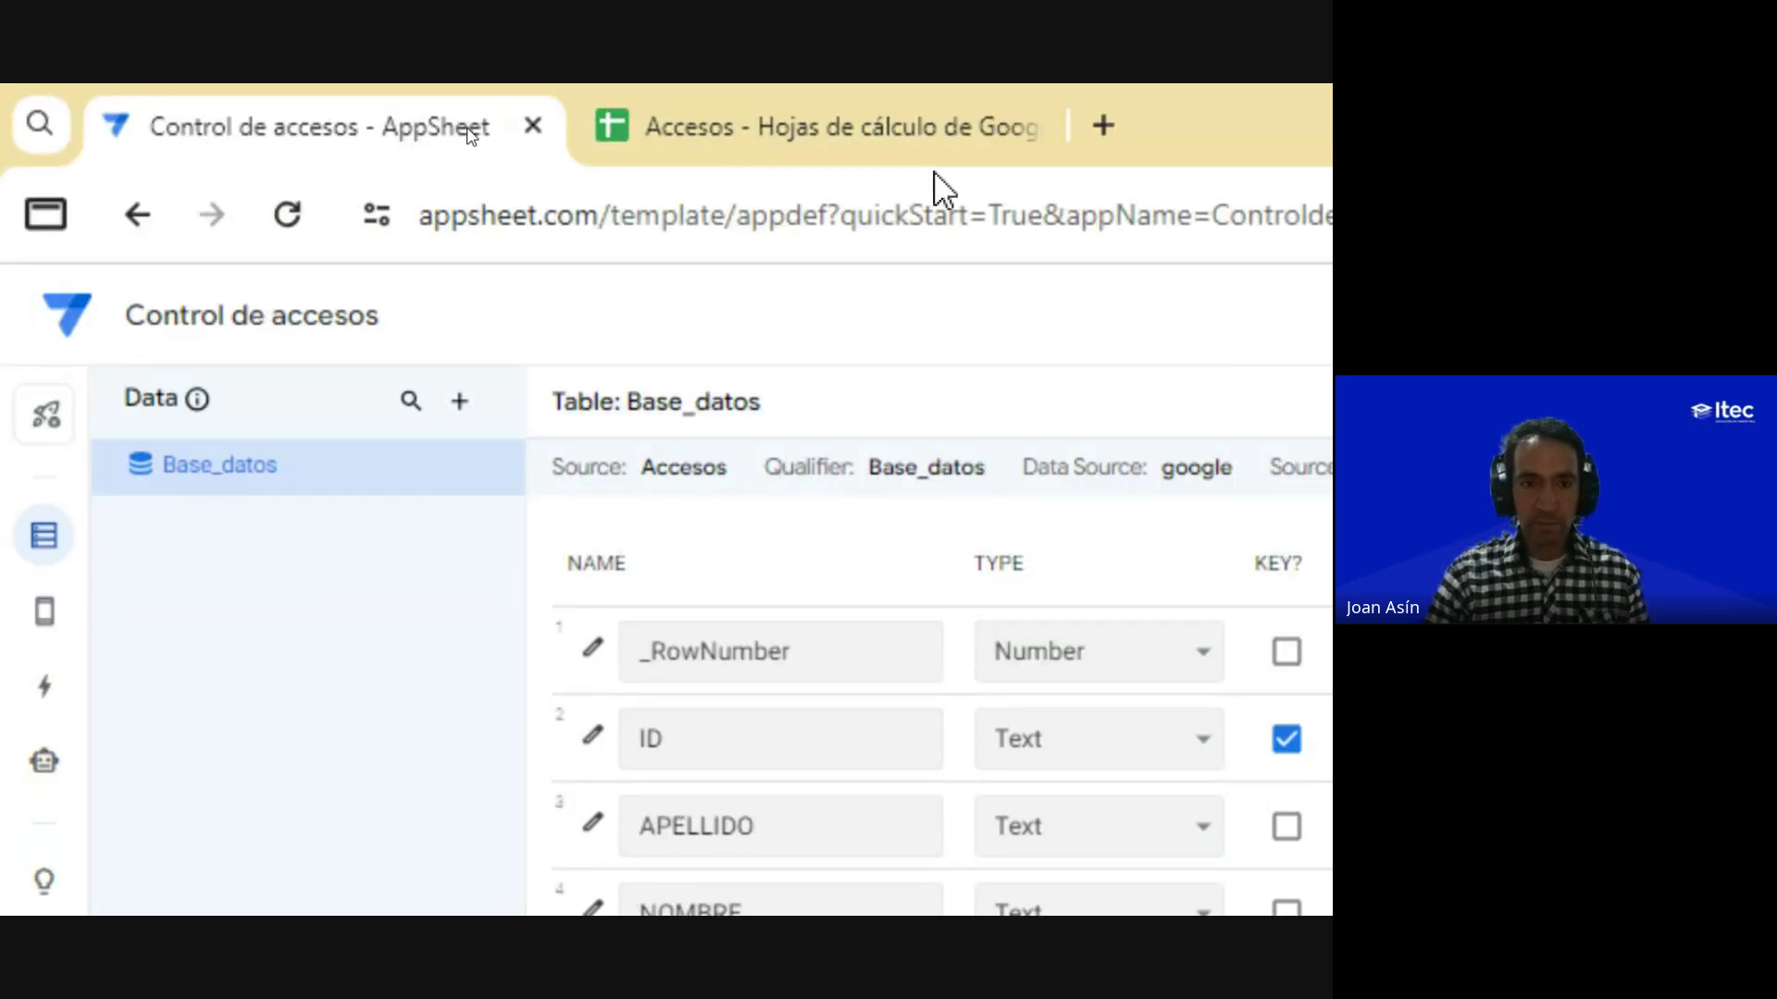
left_click(818, 135)
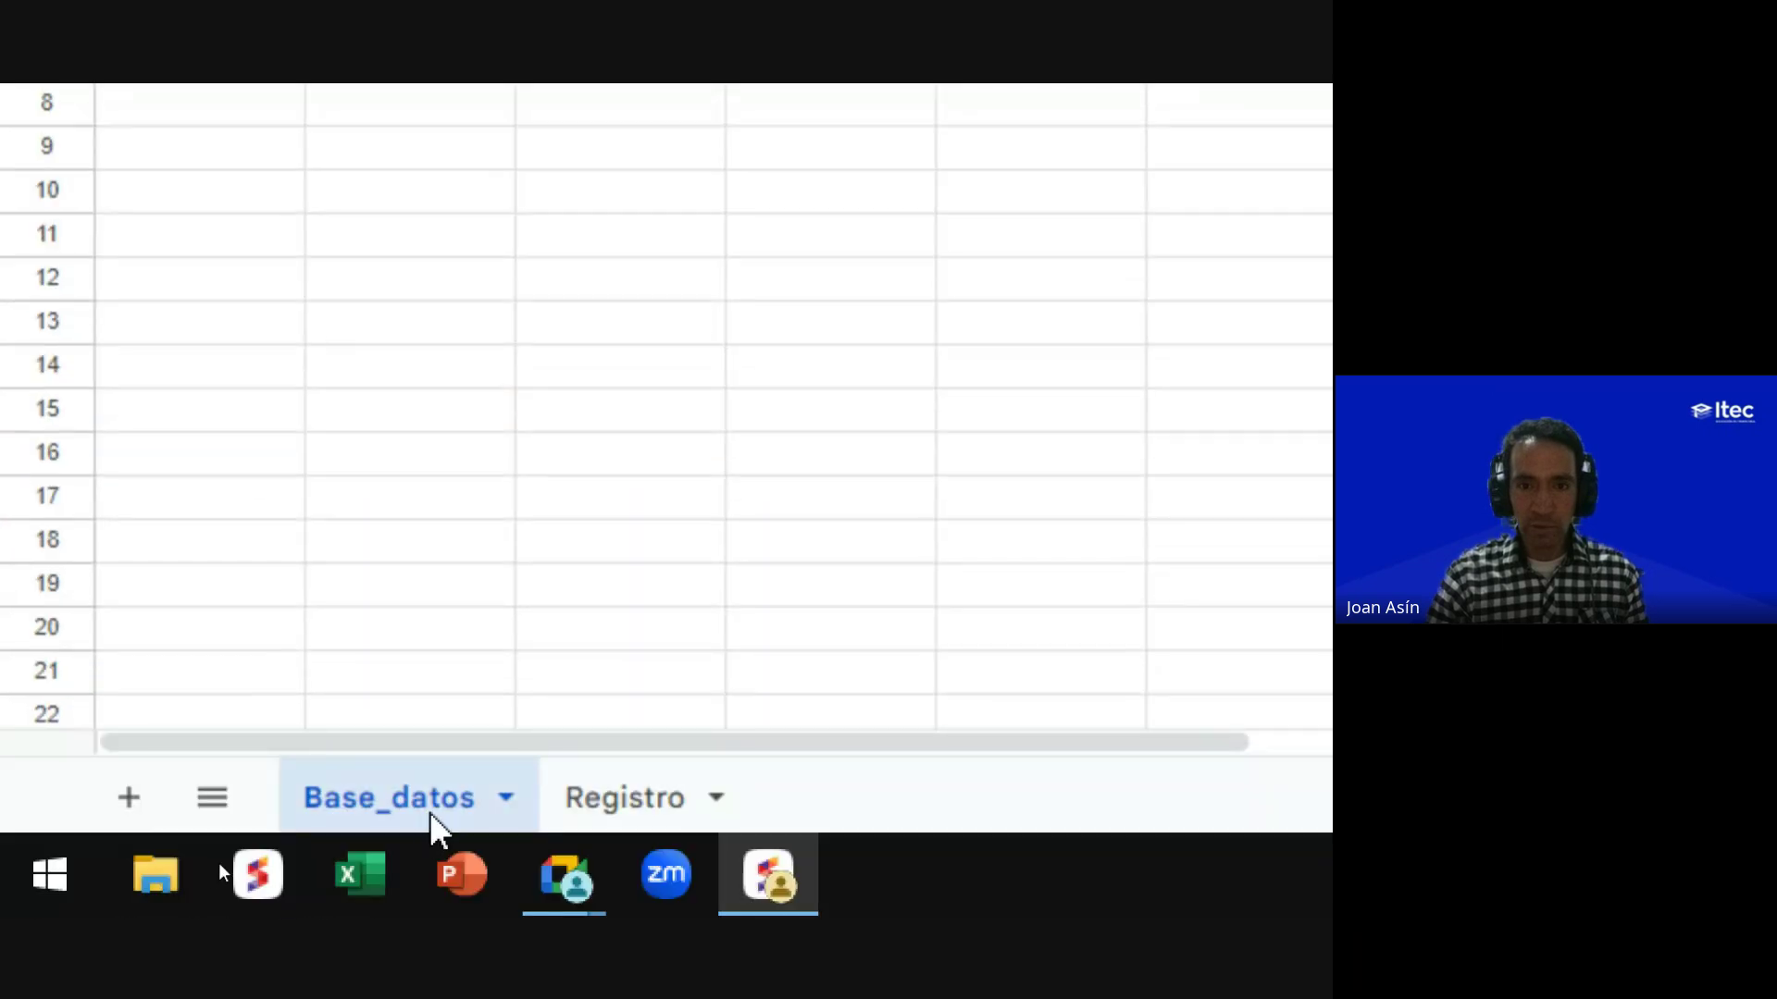
left_click(626, 816)
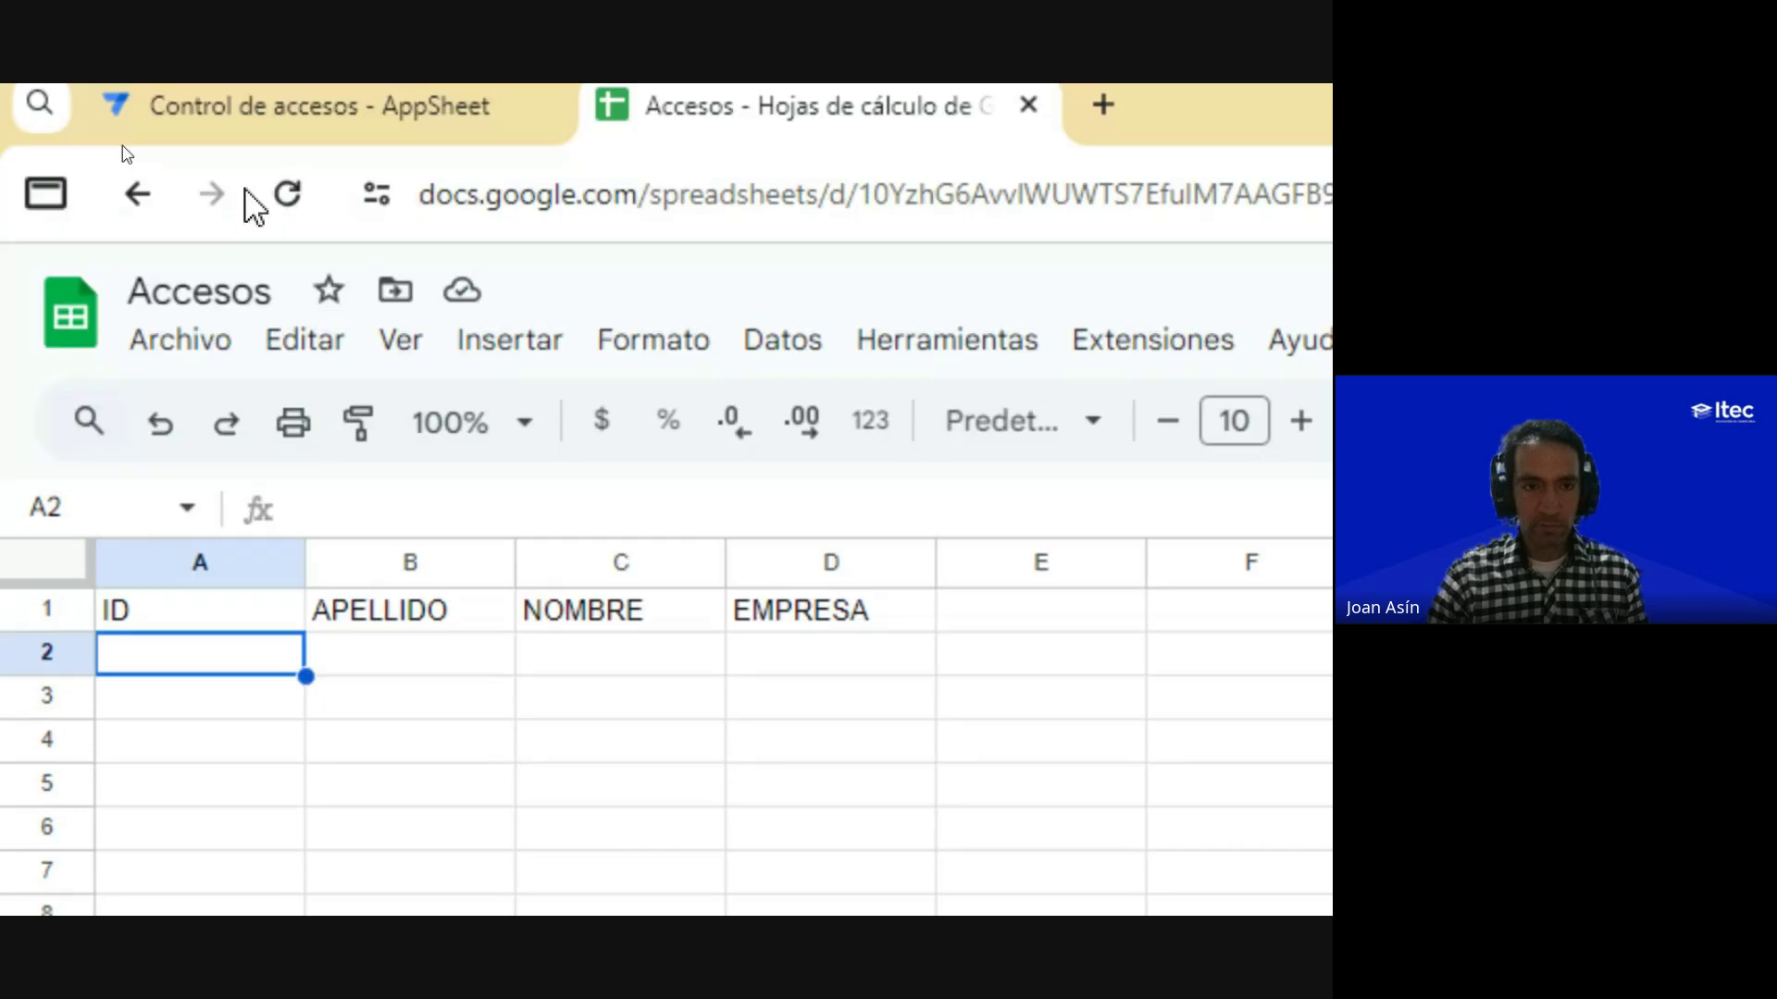
left_click(286, 111)
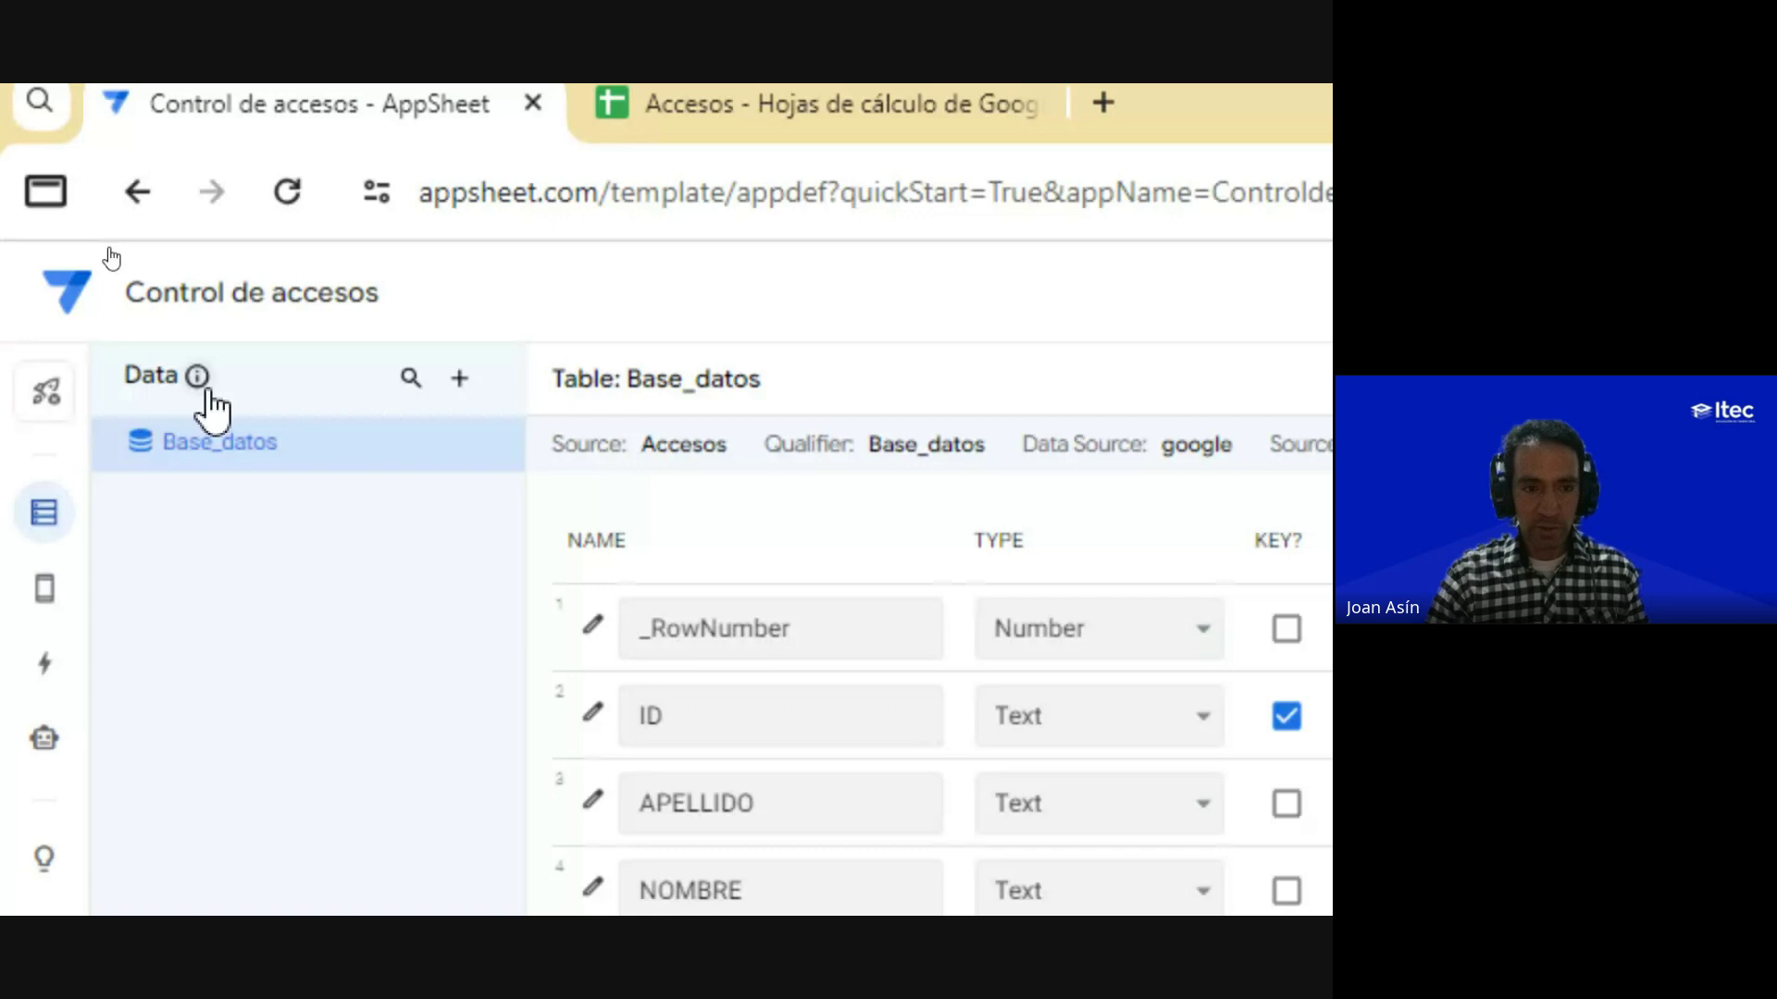
Step: Start adding new data, try Google Drive documents, then go back to the source list
left_click(461, 394)
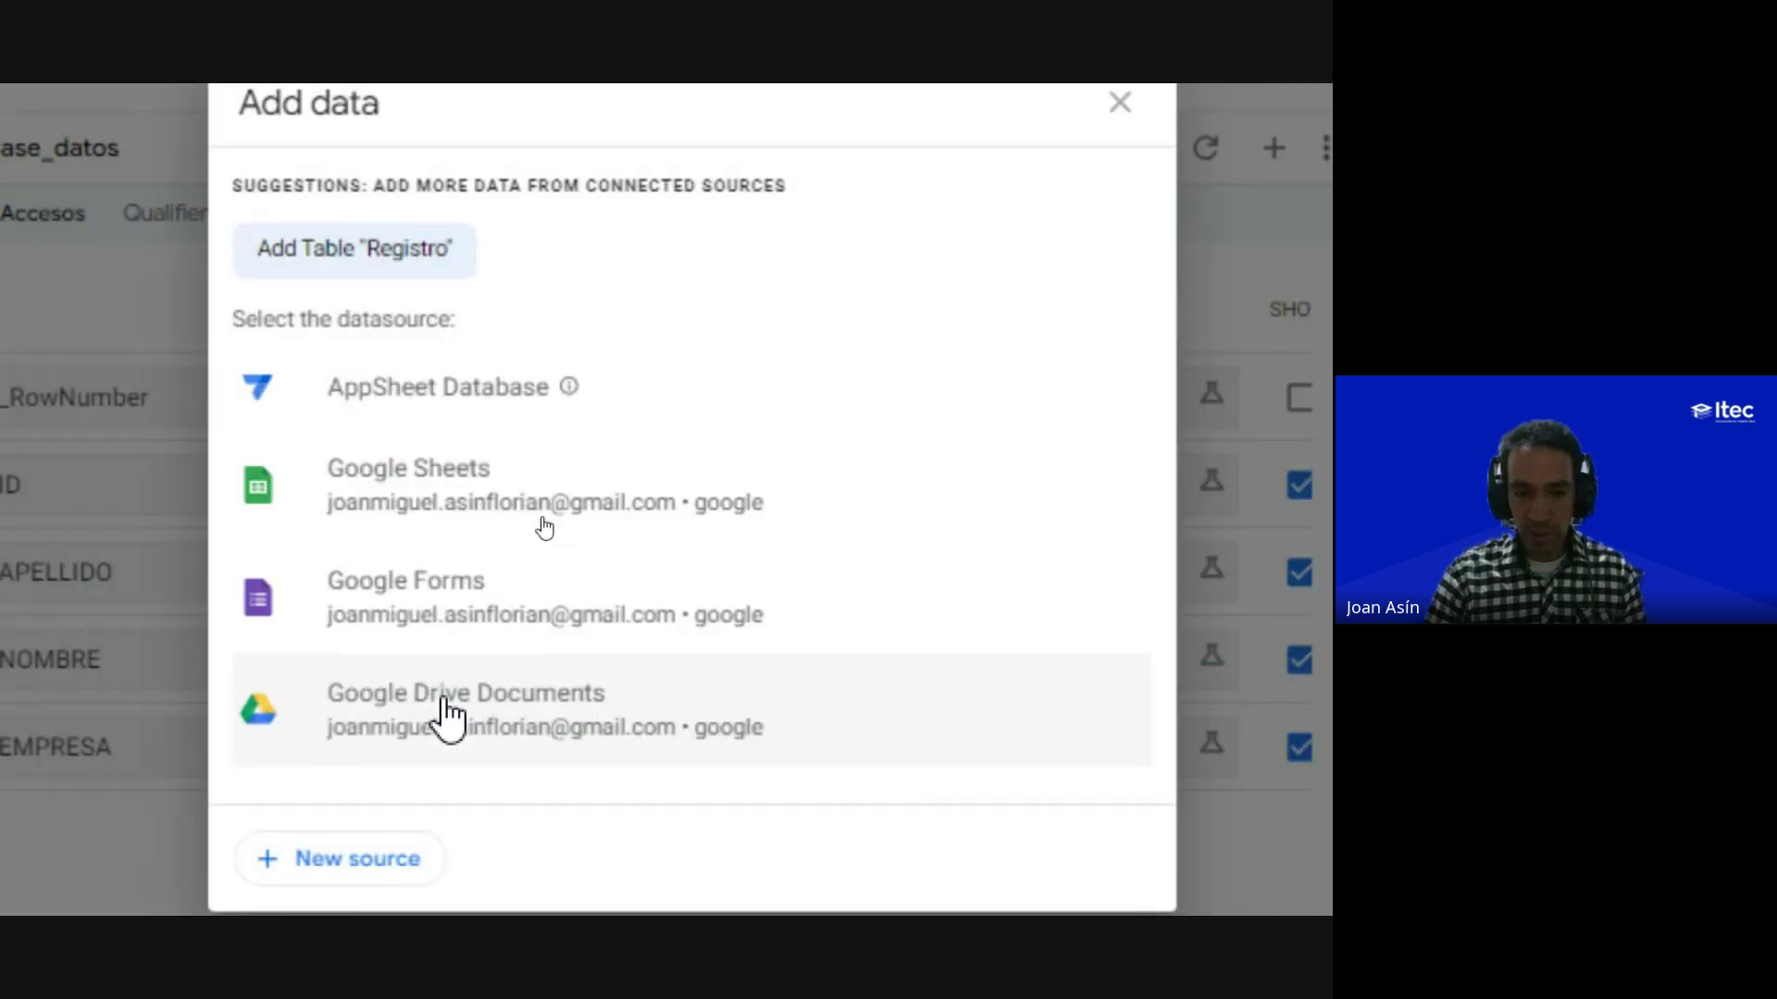
left_click(444, 712)
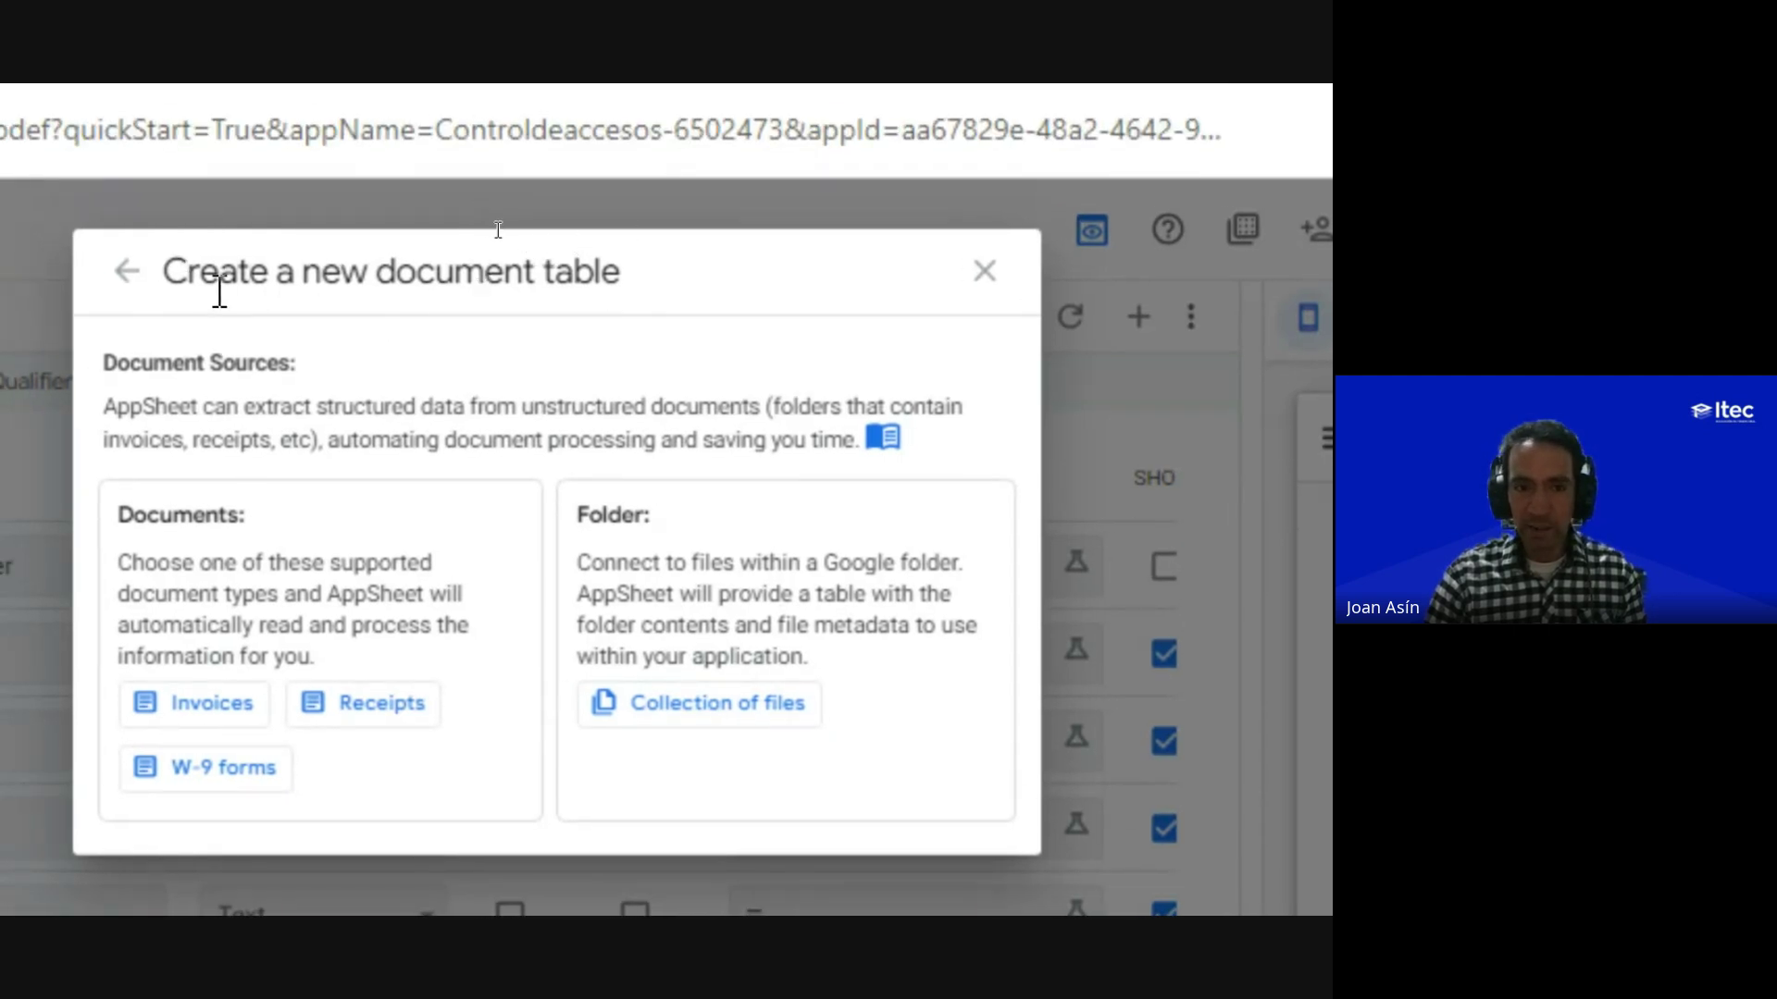
key("ctrl")
key("ctrl")
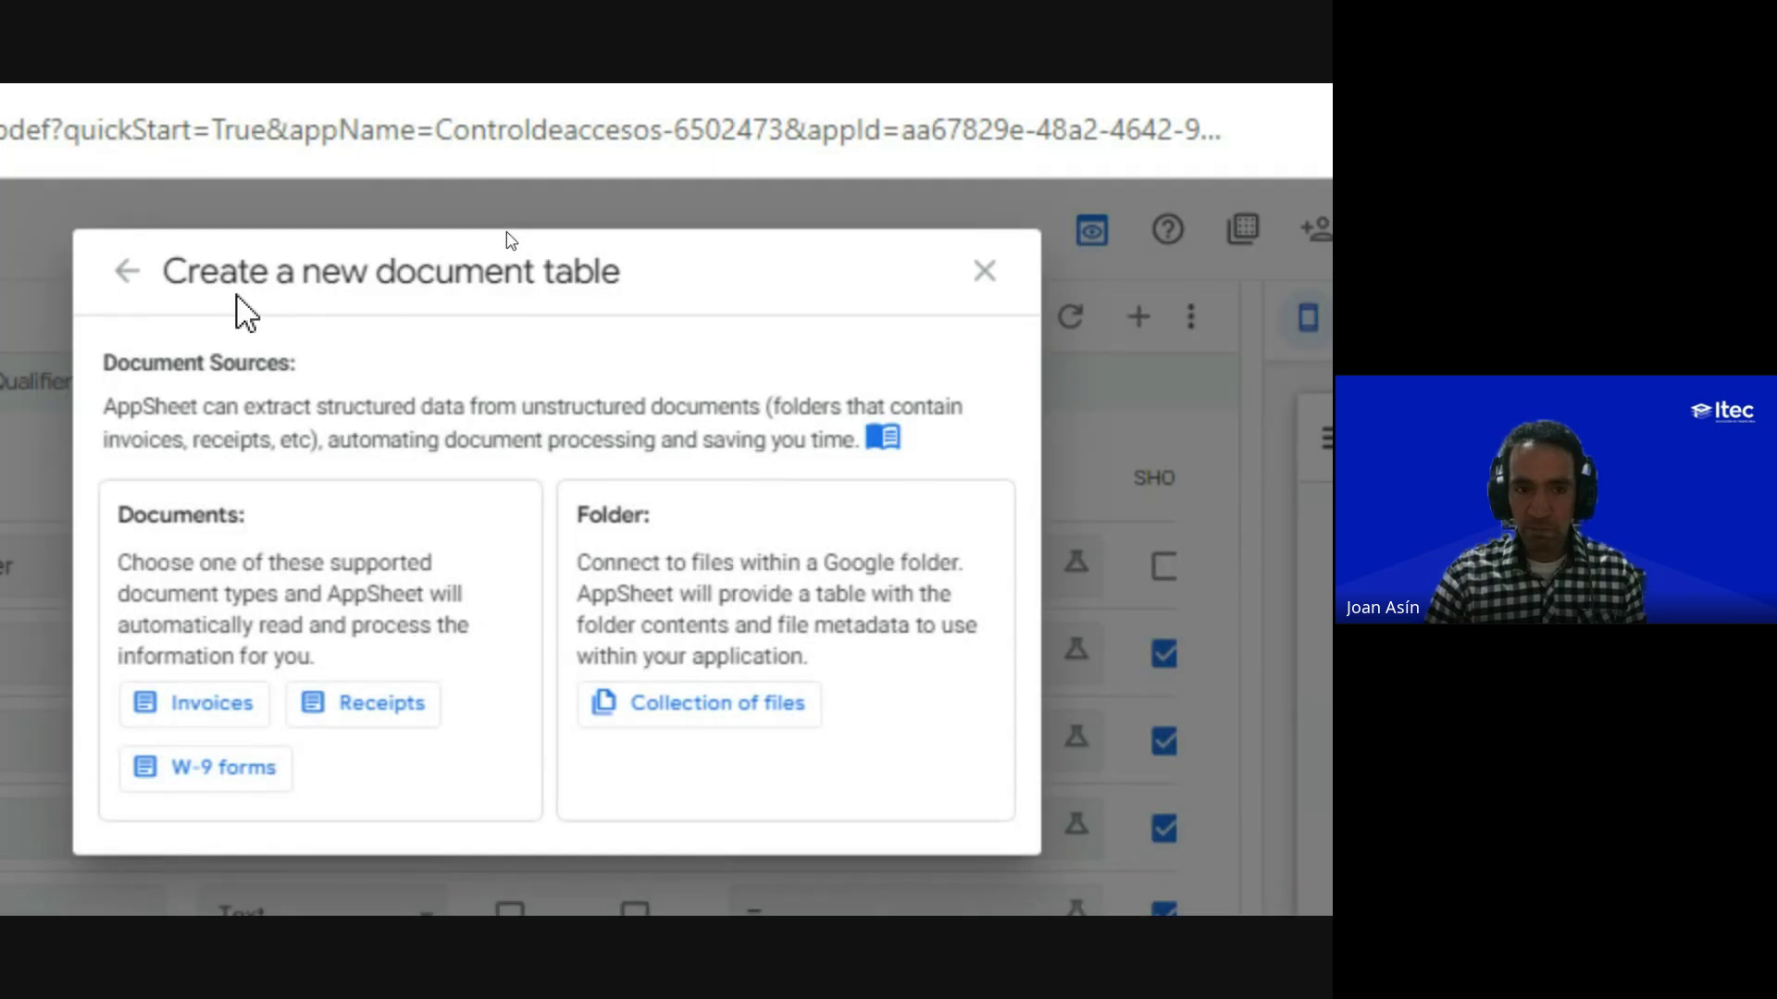
left_click(127, 270)
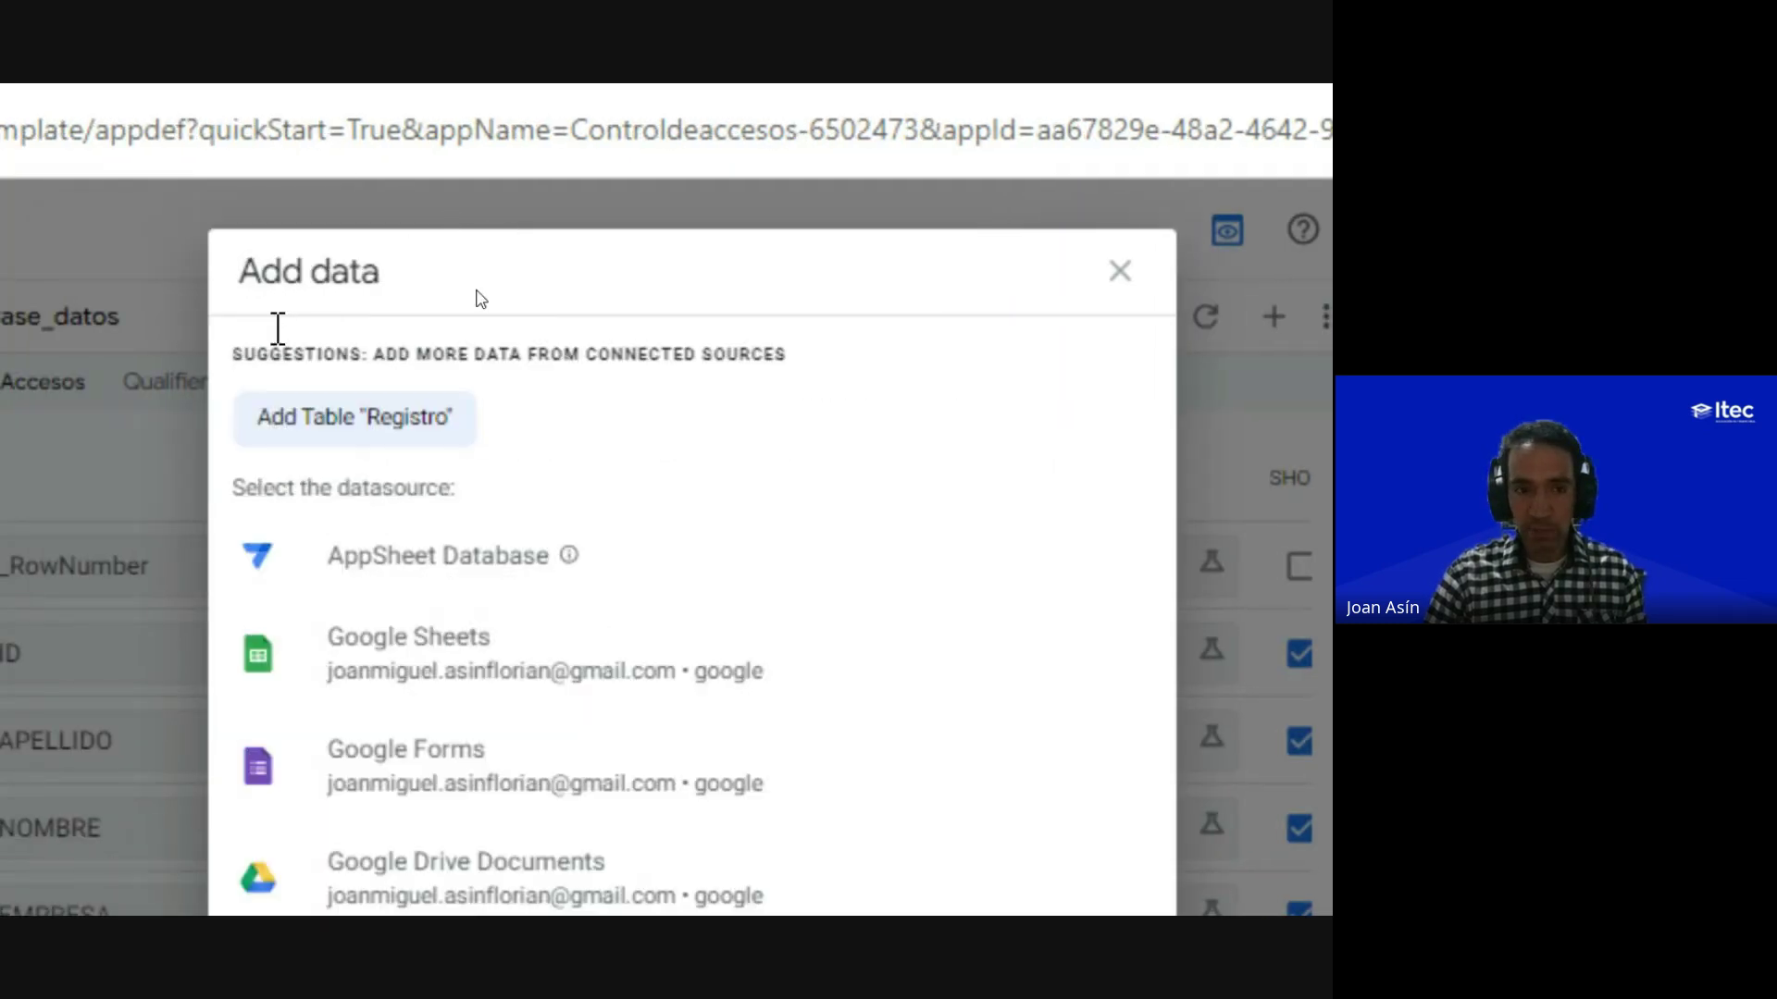
key("ctrl")
key("ctrl")
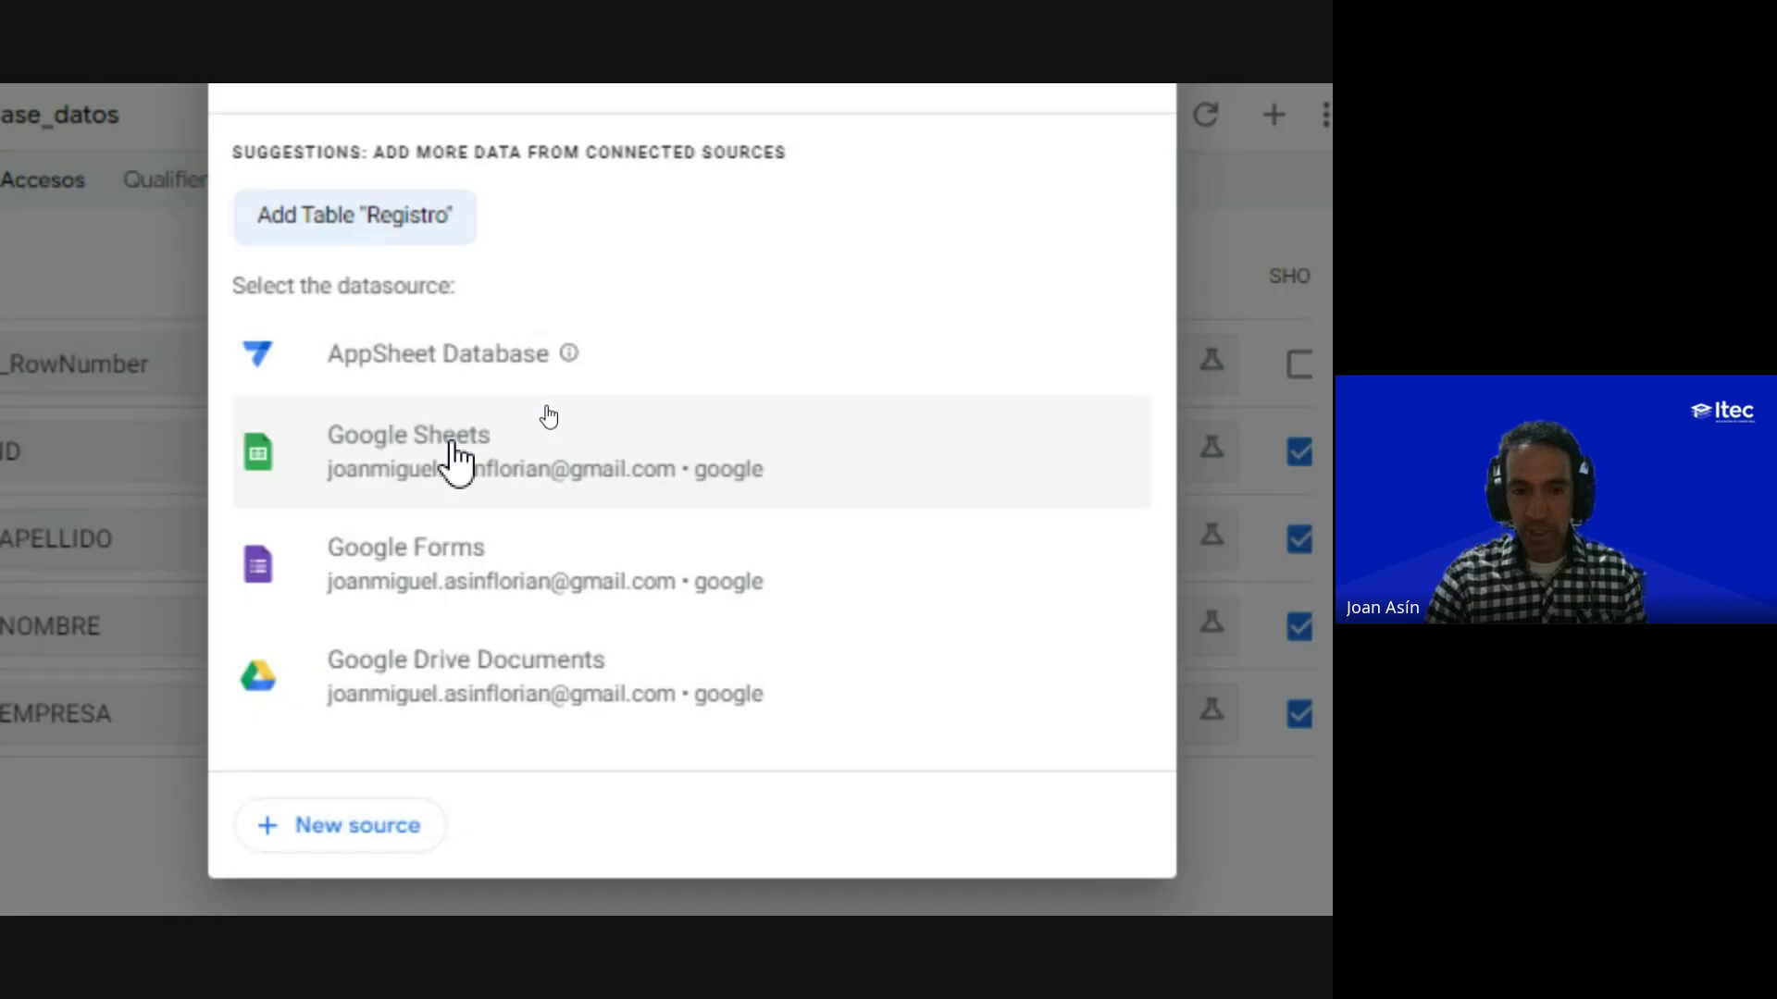
Step: Choose Google Sheets, search 'accesos' and select the Accesos spreadsheet
left_click(455, 452)
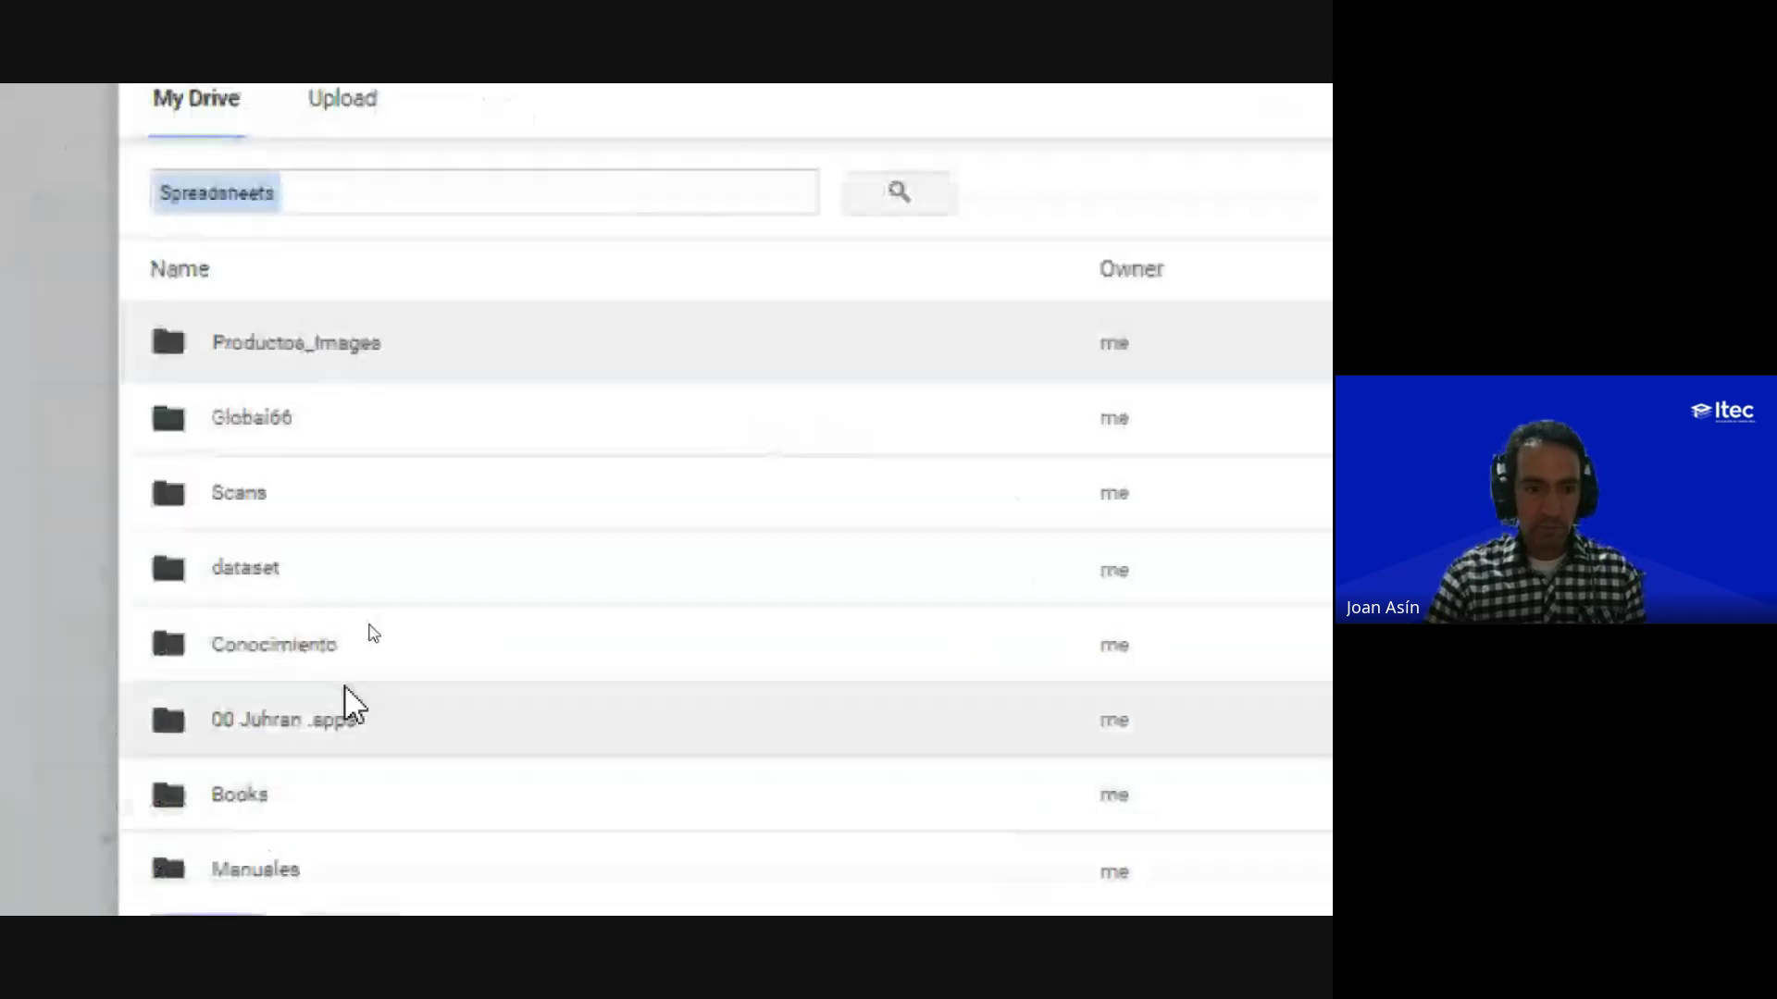
scroll(385, 646, "down", 5)
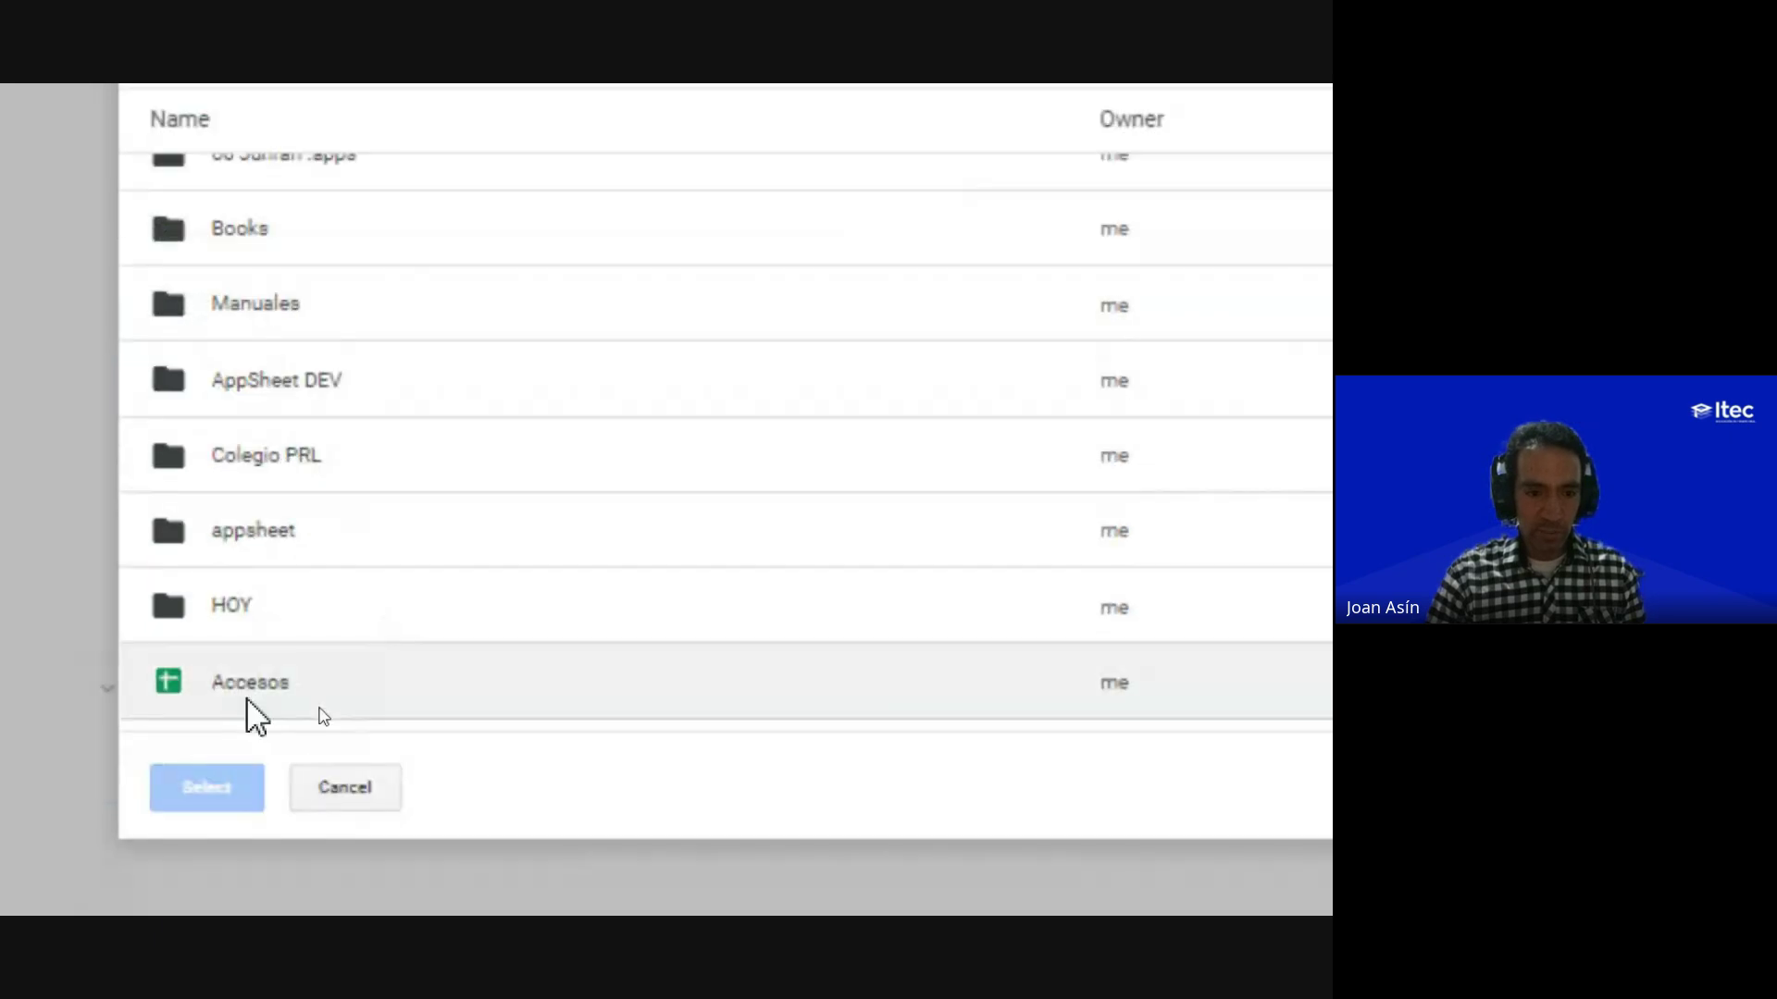
scroll(417, 341, "up", 5)
scroll(400, 357, "down", 2)
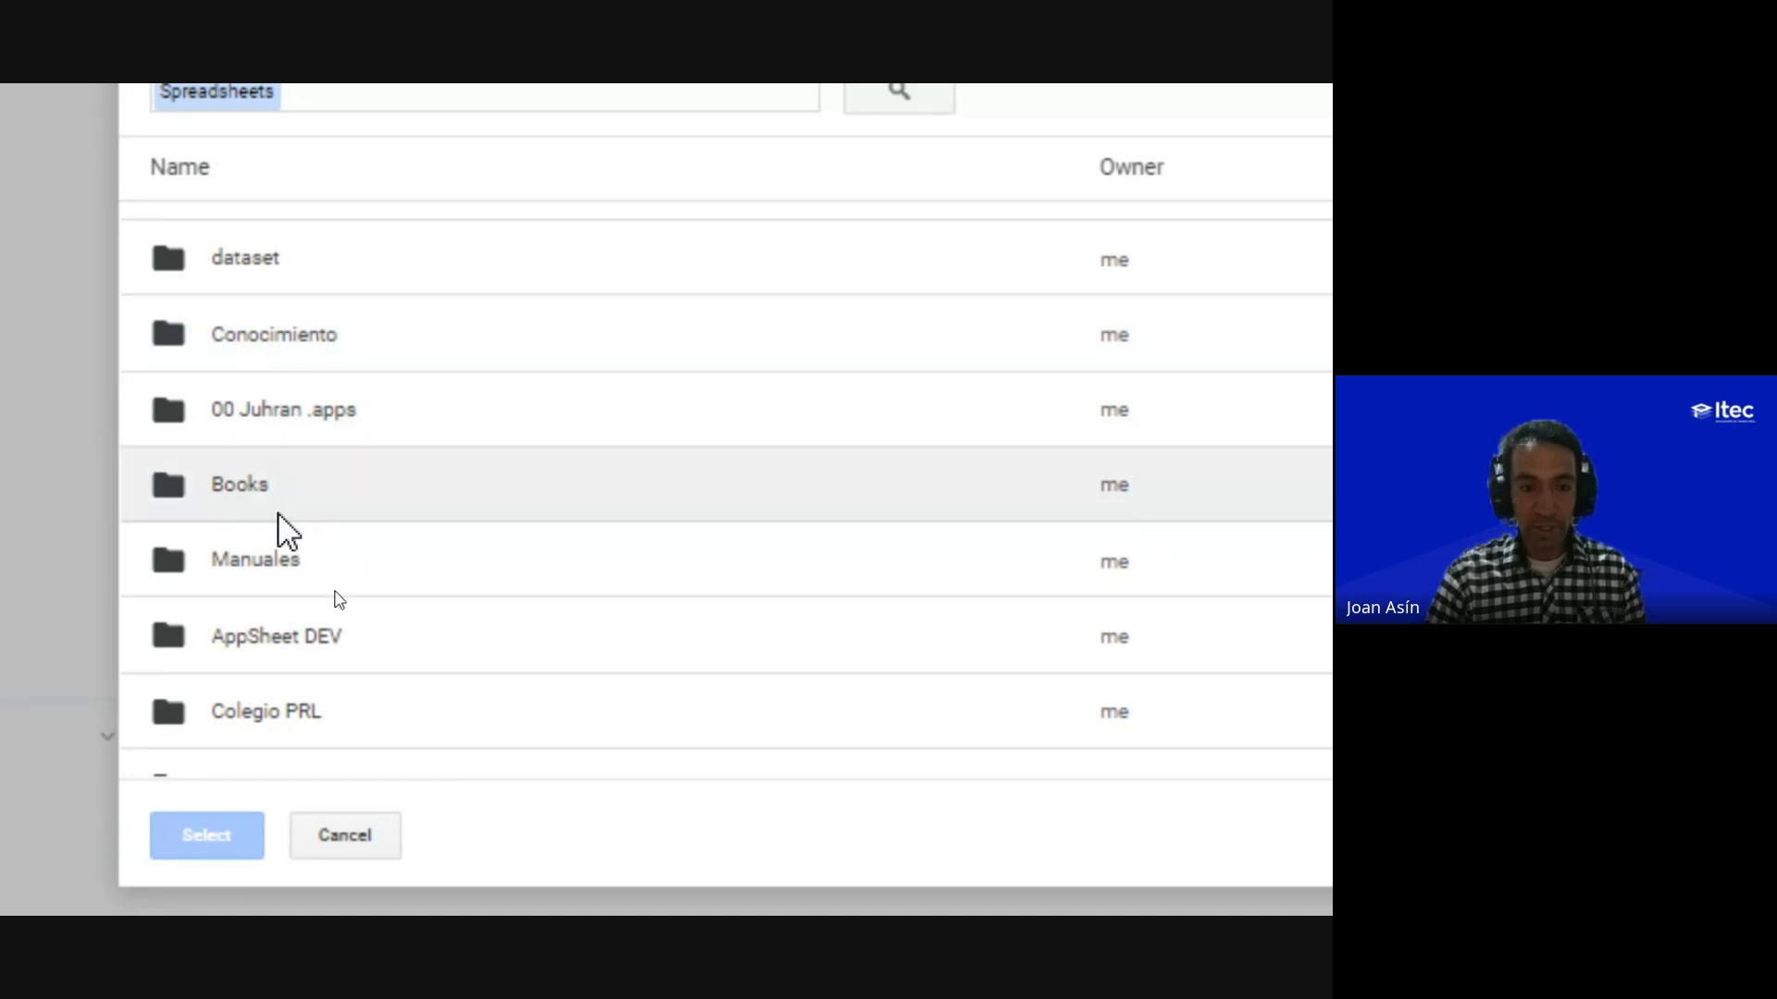
scroll(350, 473, "up", 3)
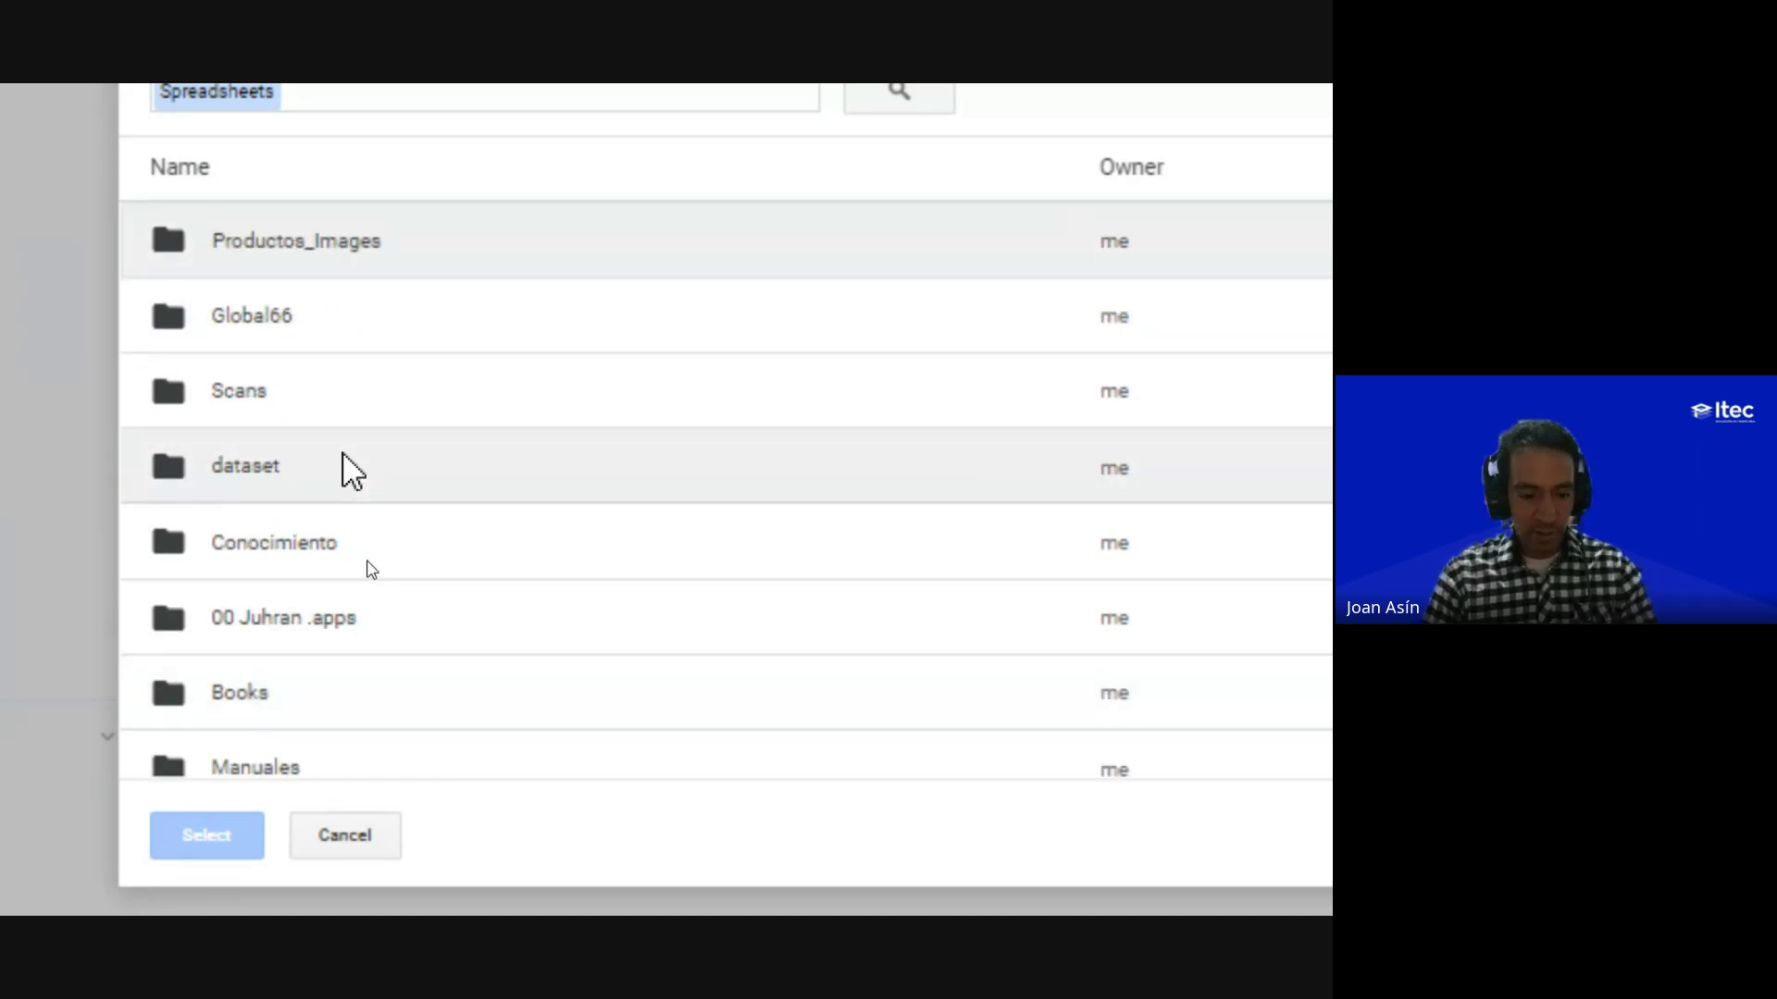
scroll(350, 473, "up", 3)
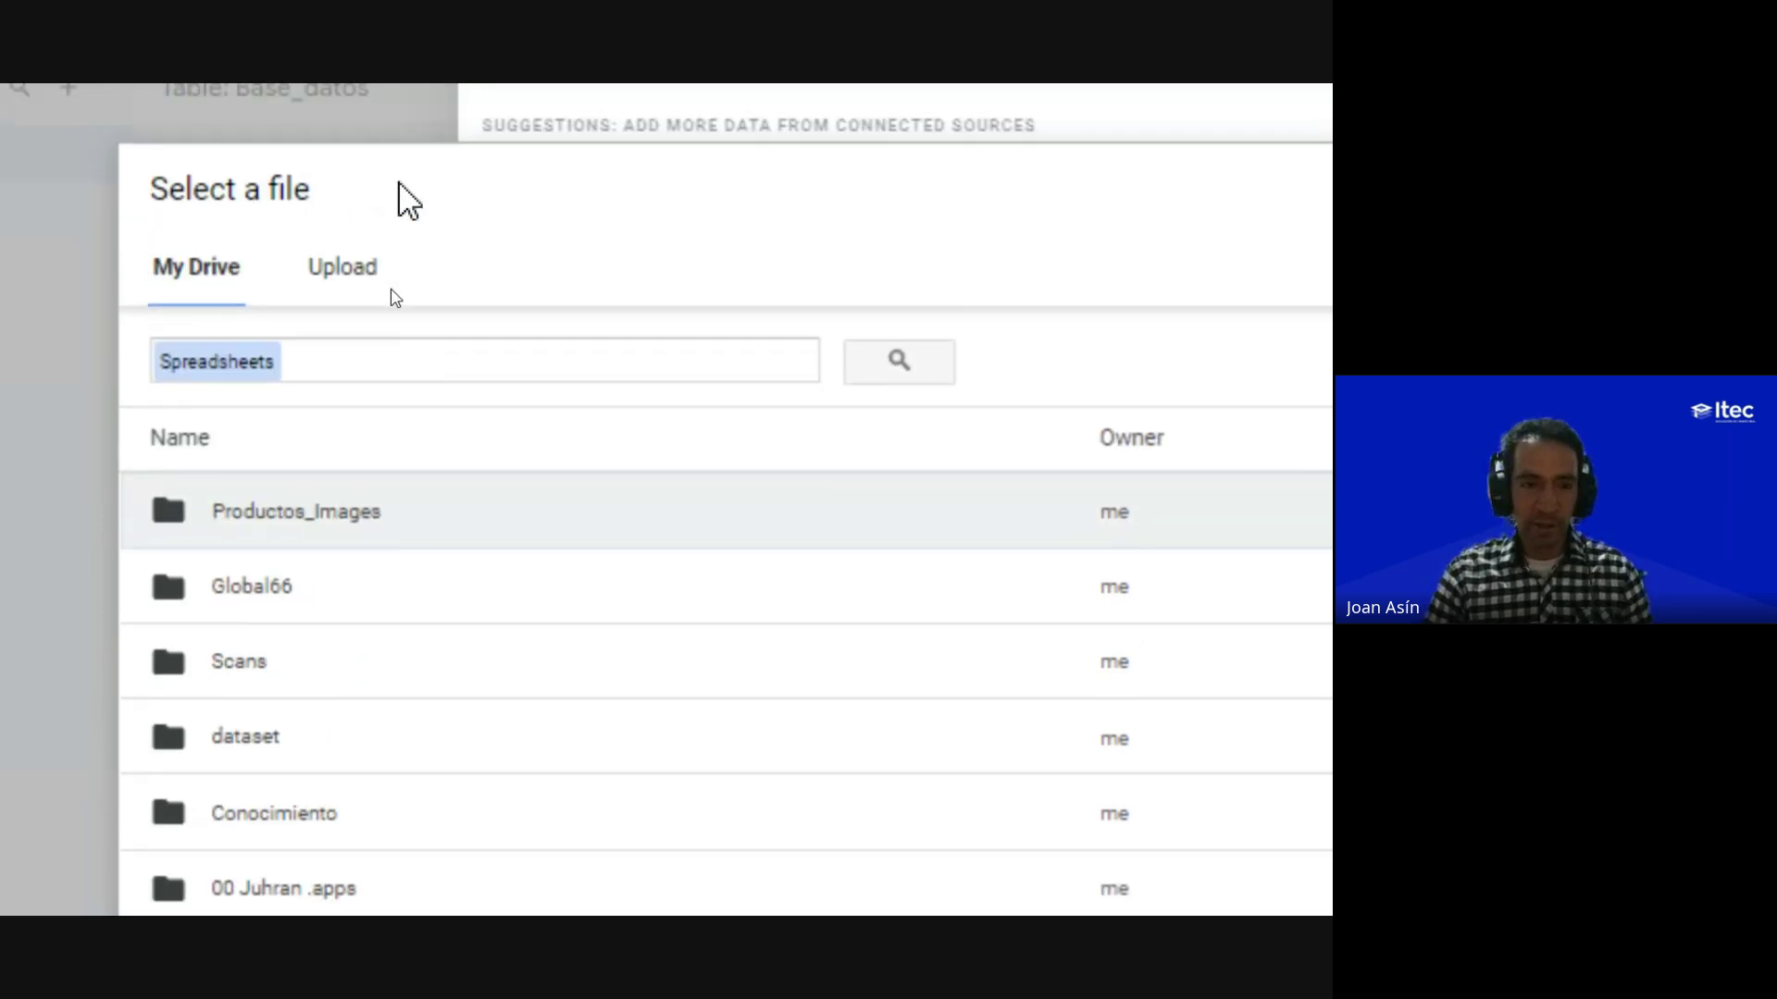
left_click(343, 375)
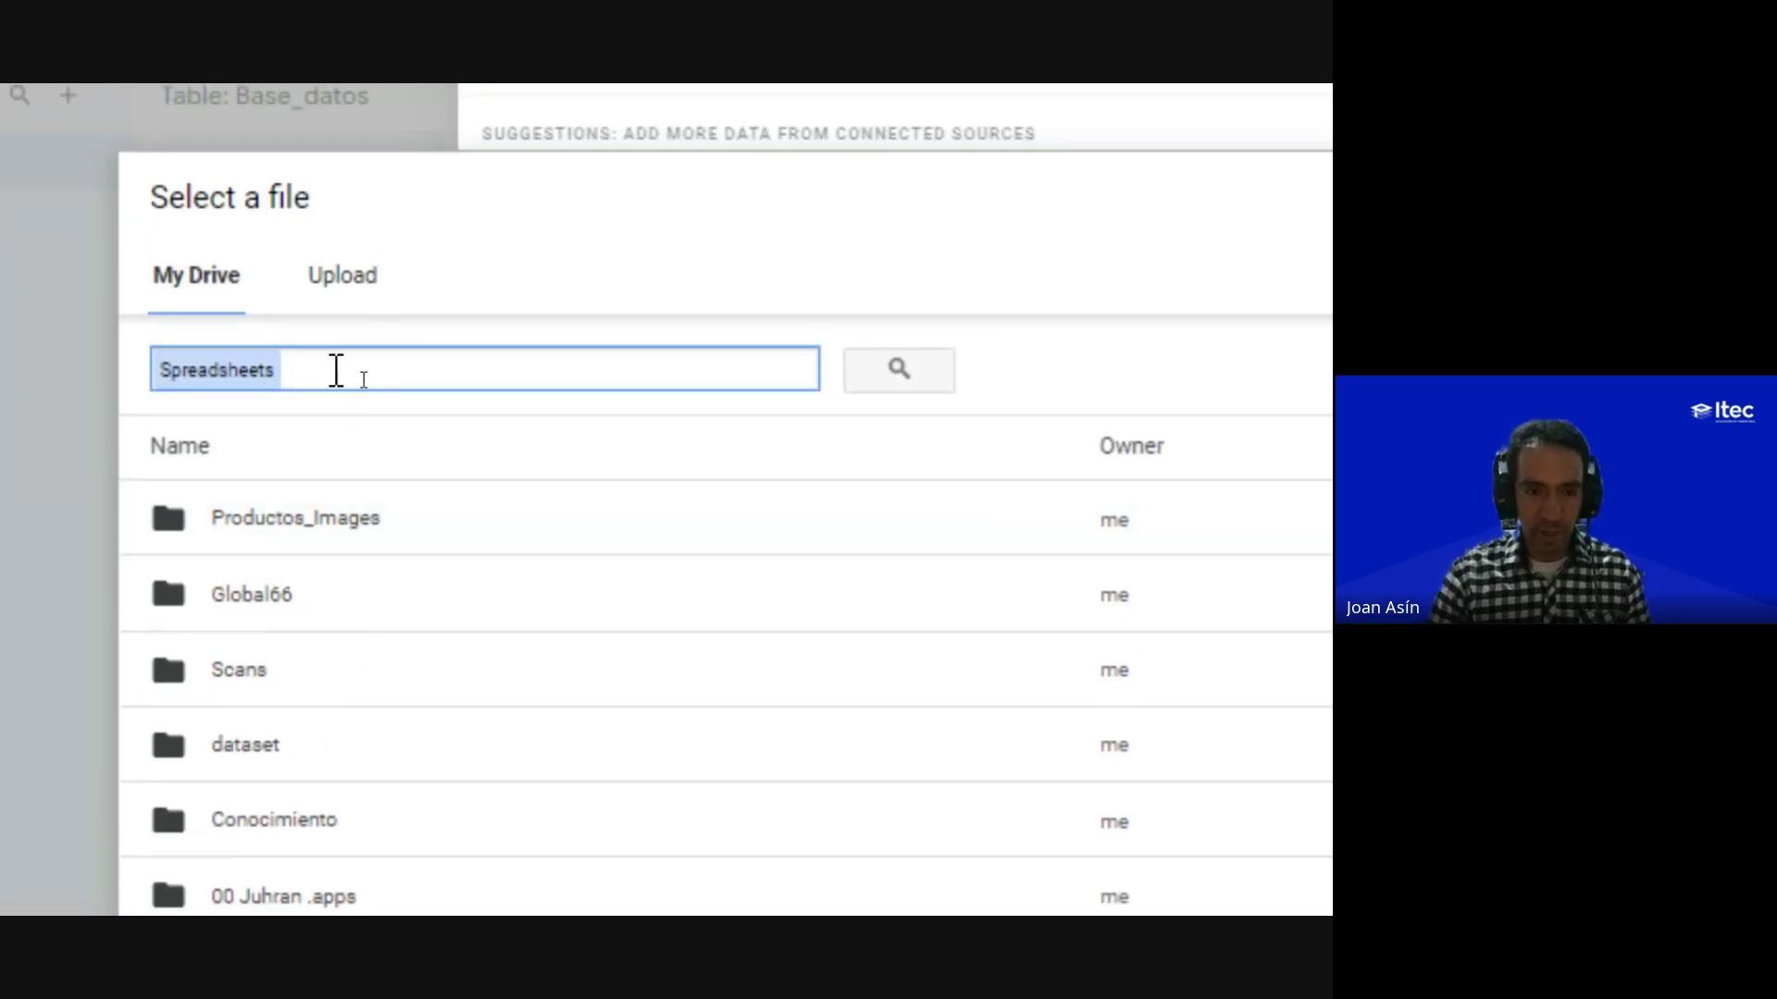
type("acc")
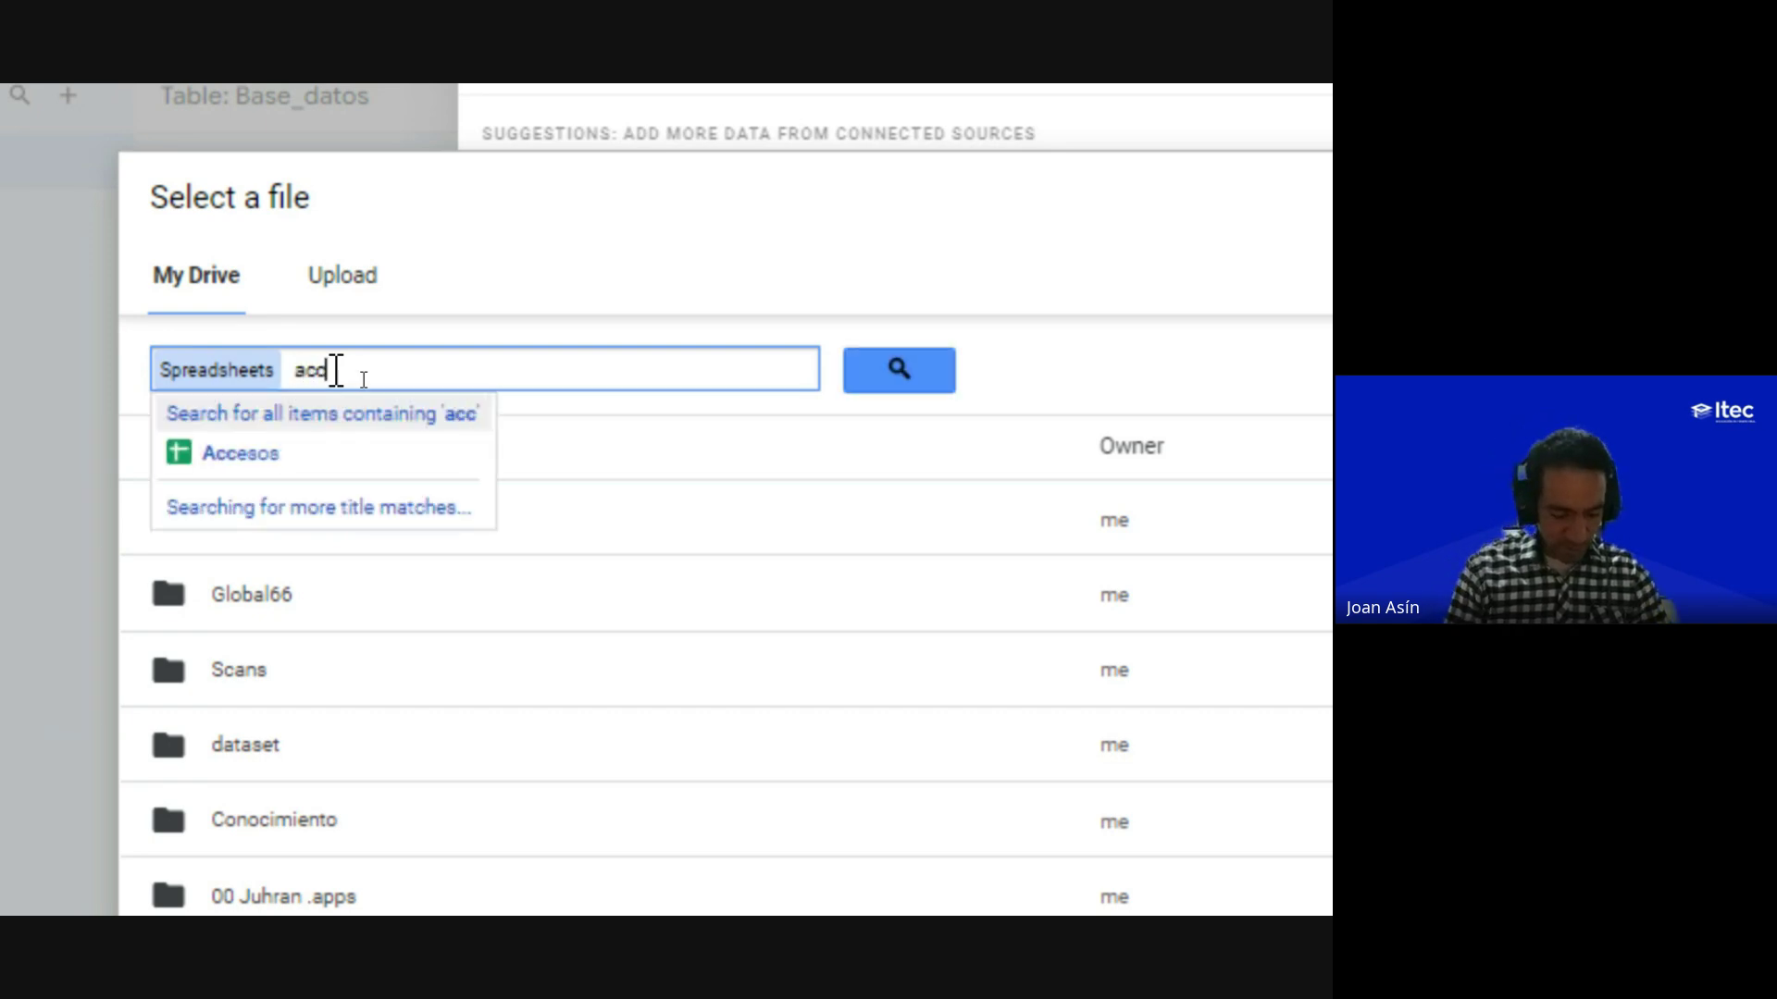
type("esos")
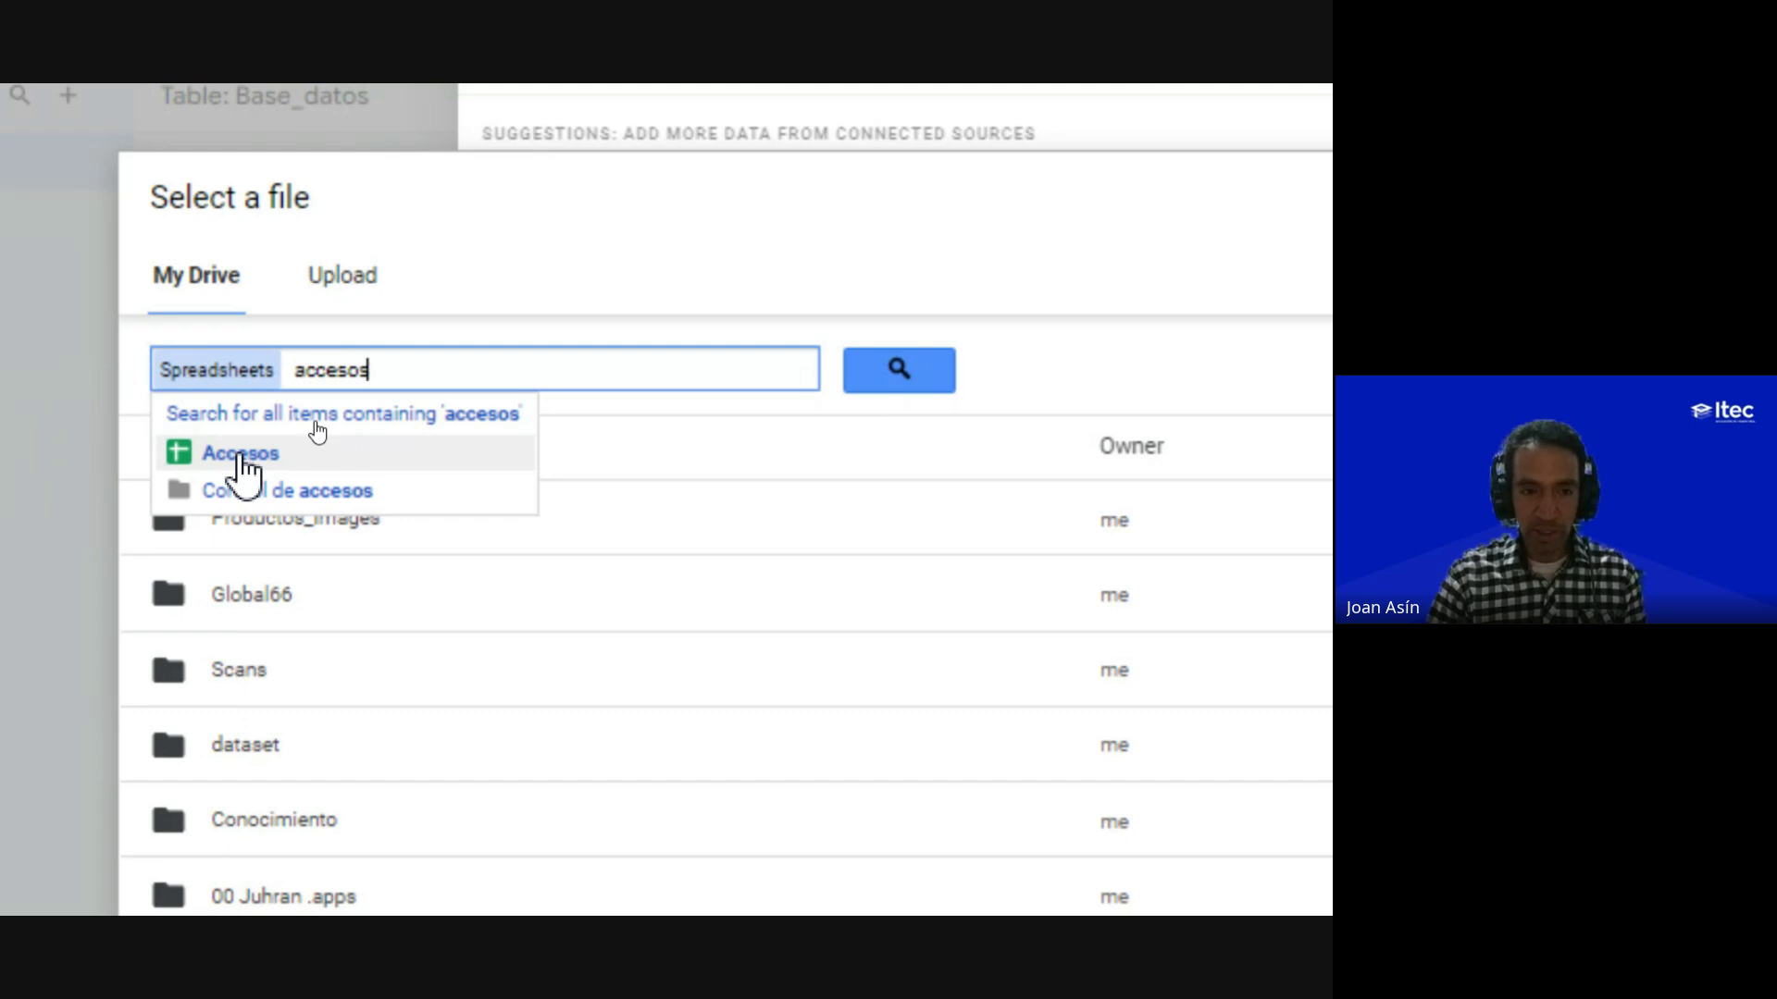
left_click(242, 453)
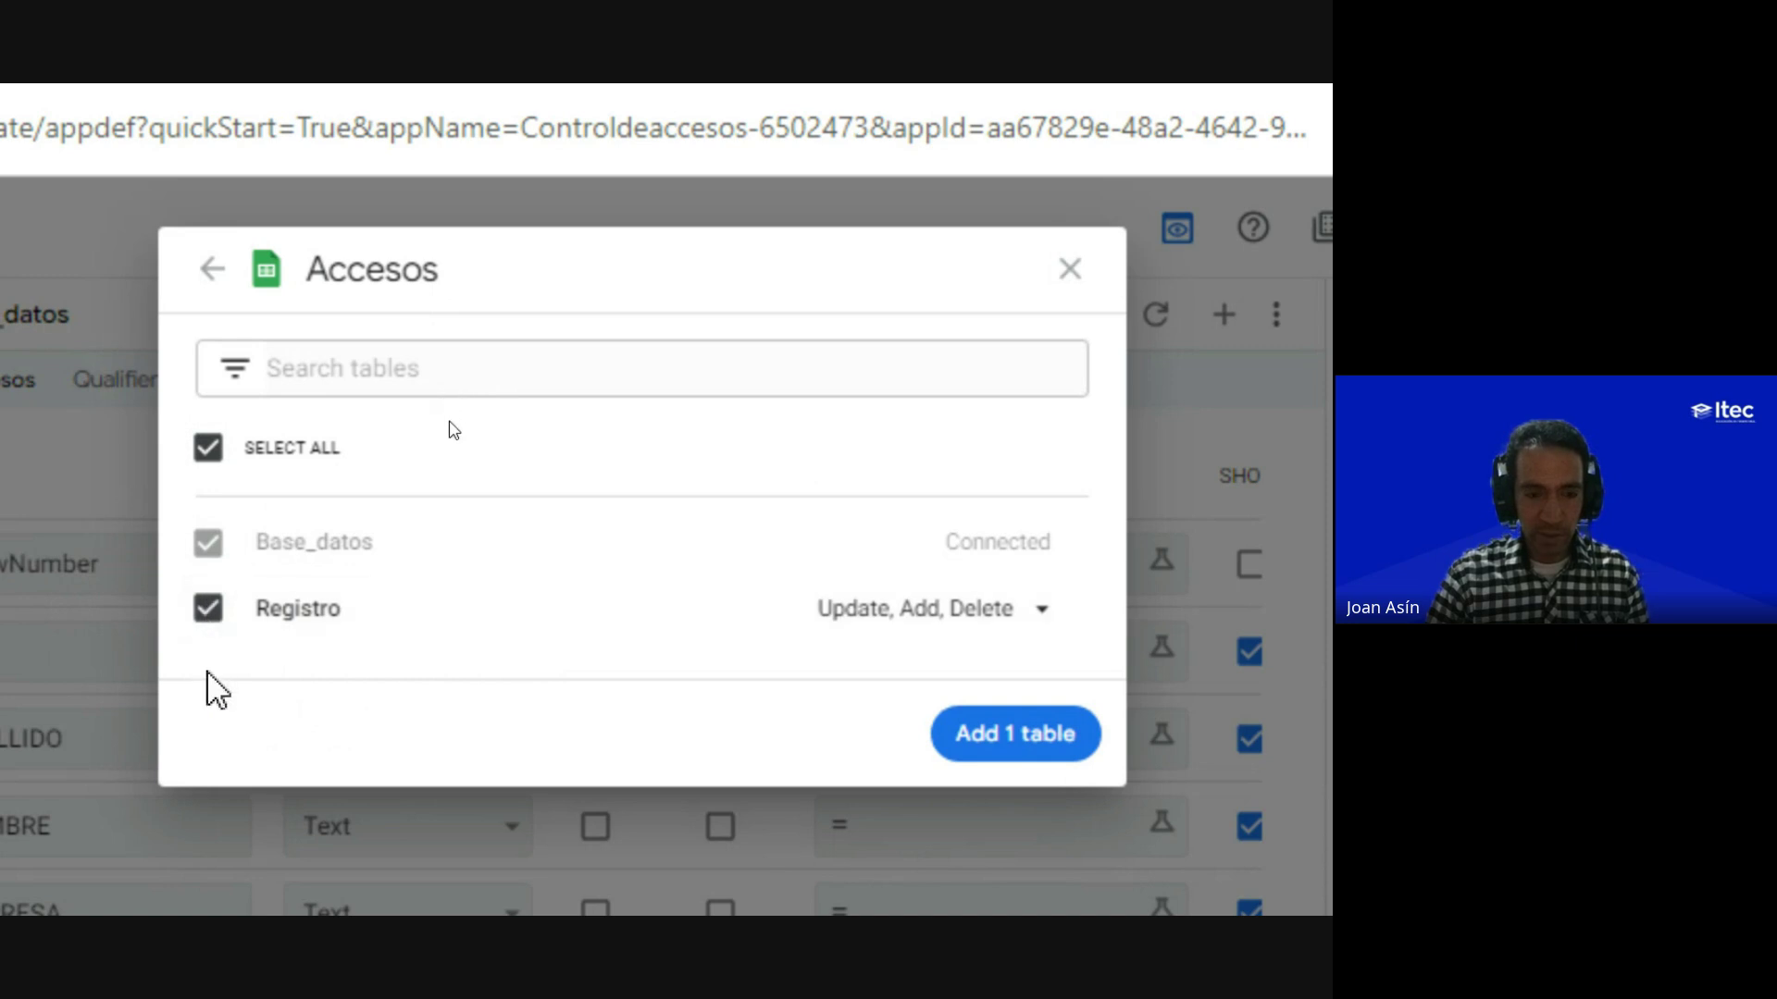
Step: Add the ticked Registro sheet as a new table with 'Add 1 table' and confirm
left_click(990, 745)
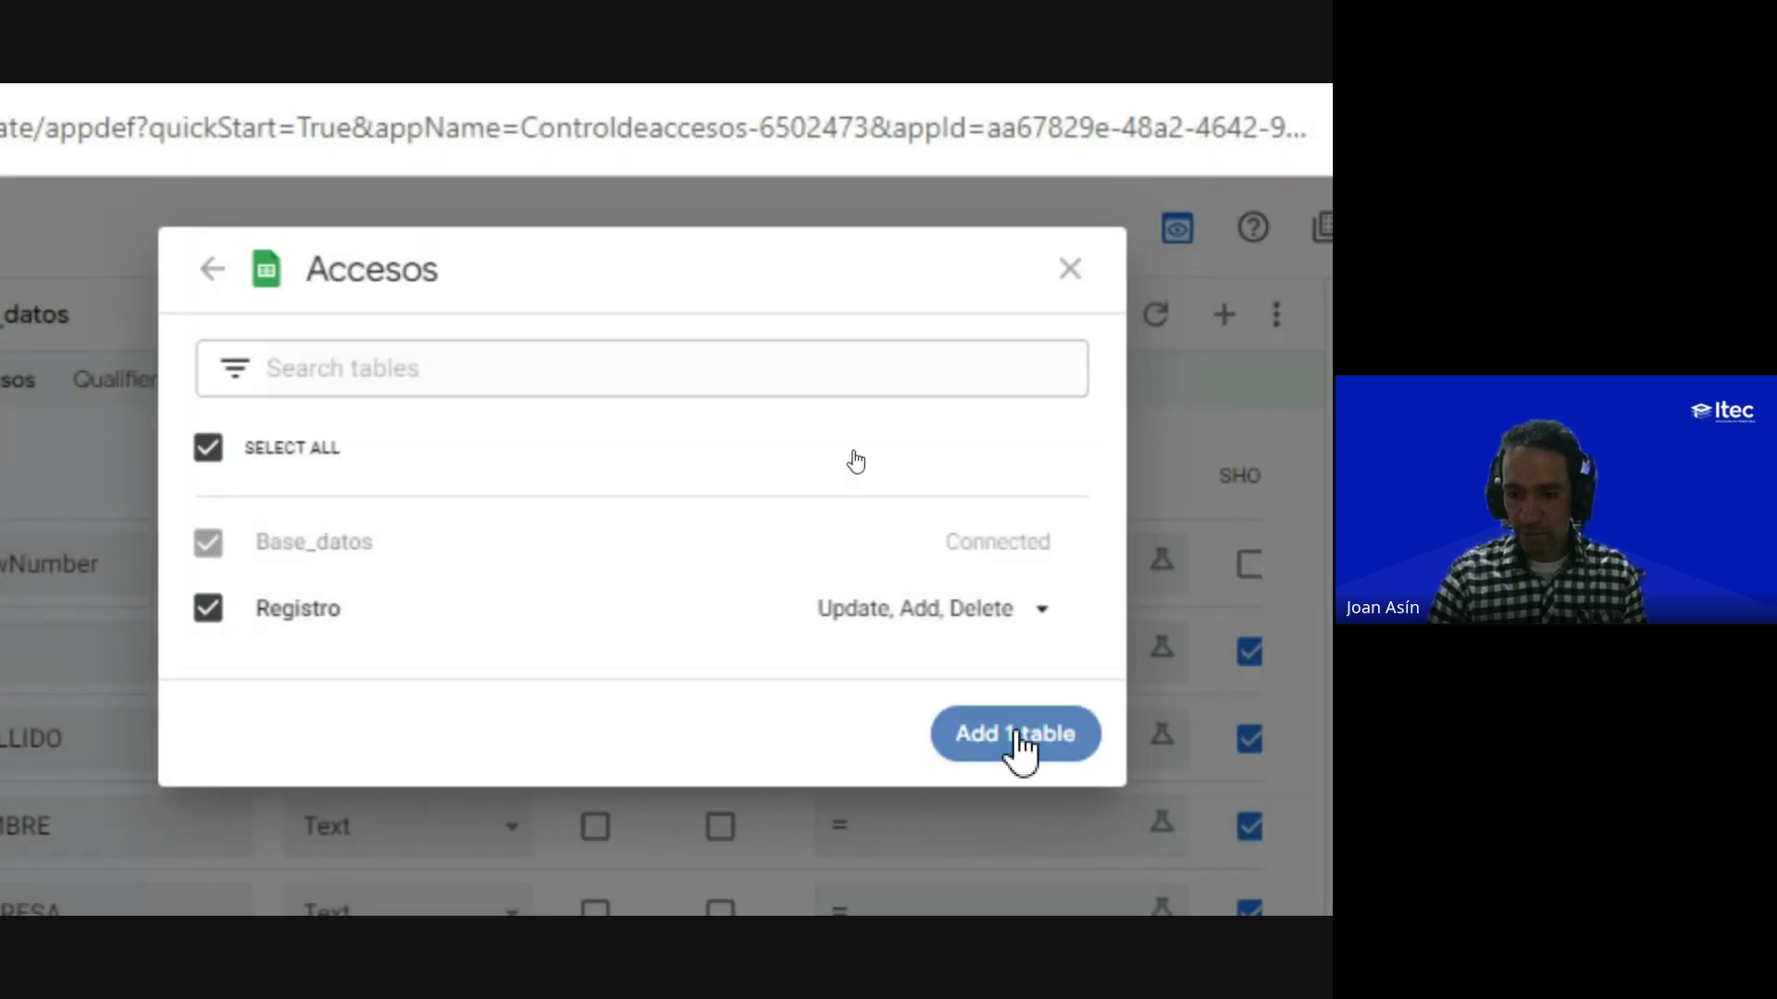
left_click(1018, 736)
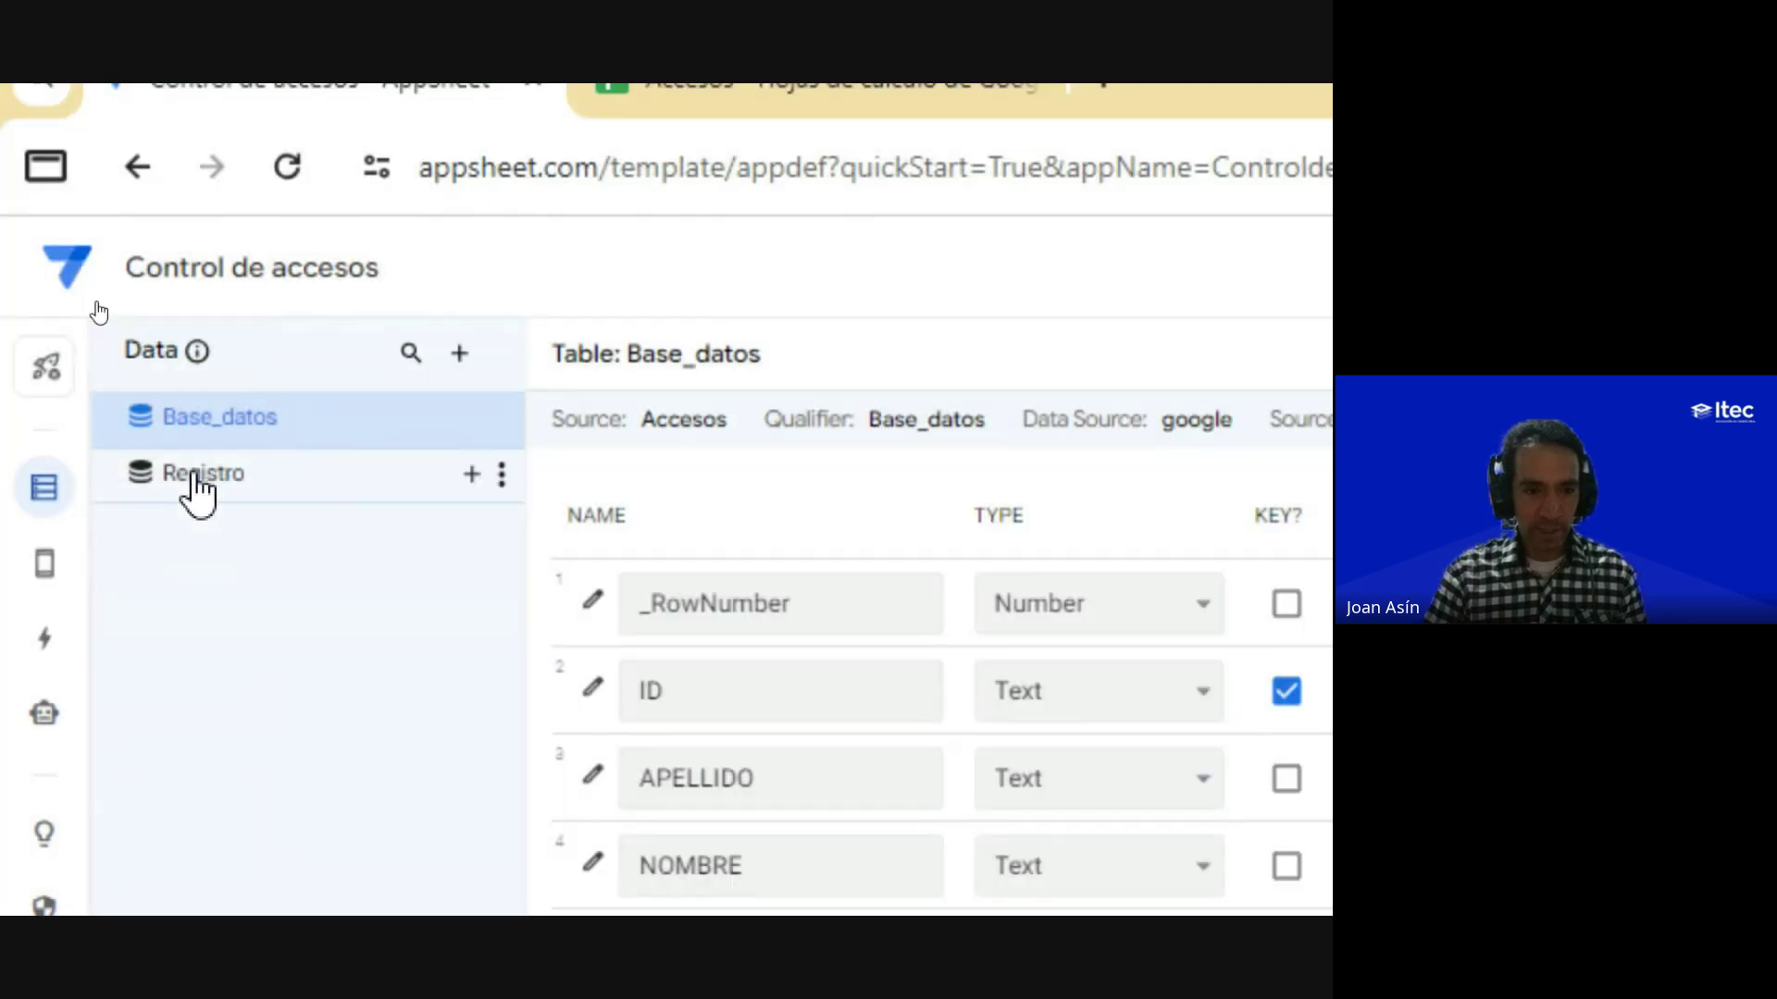
left_click(197, 488)
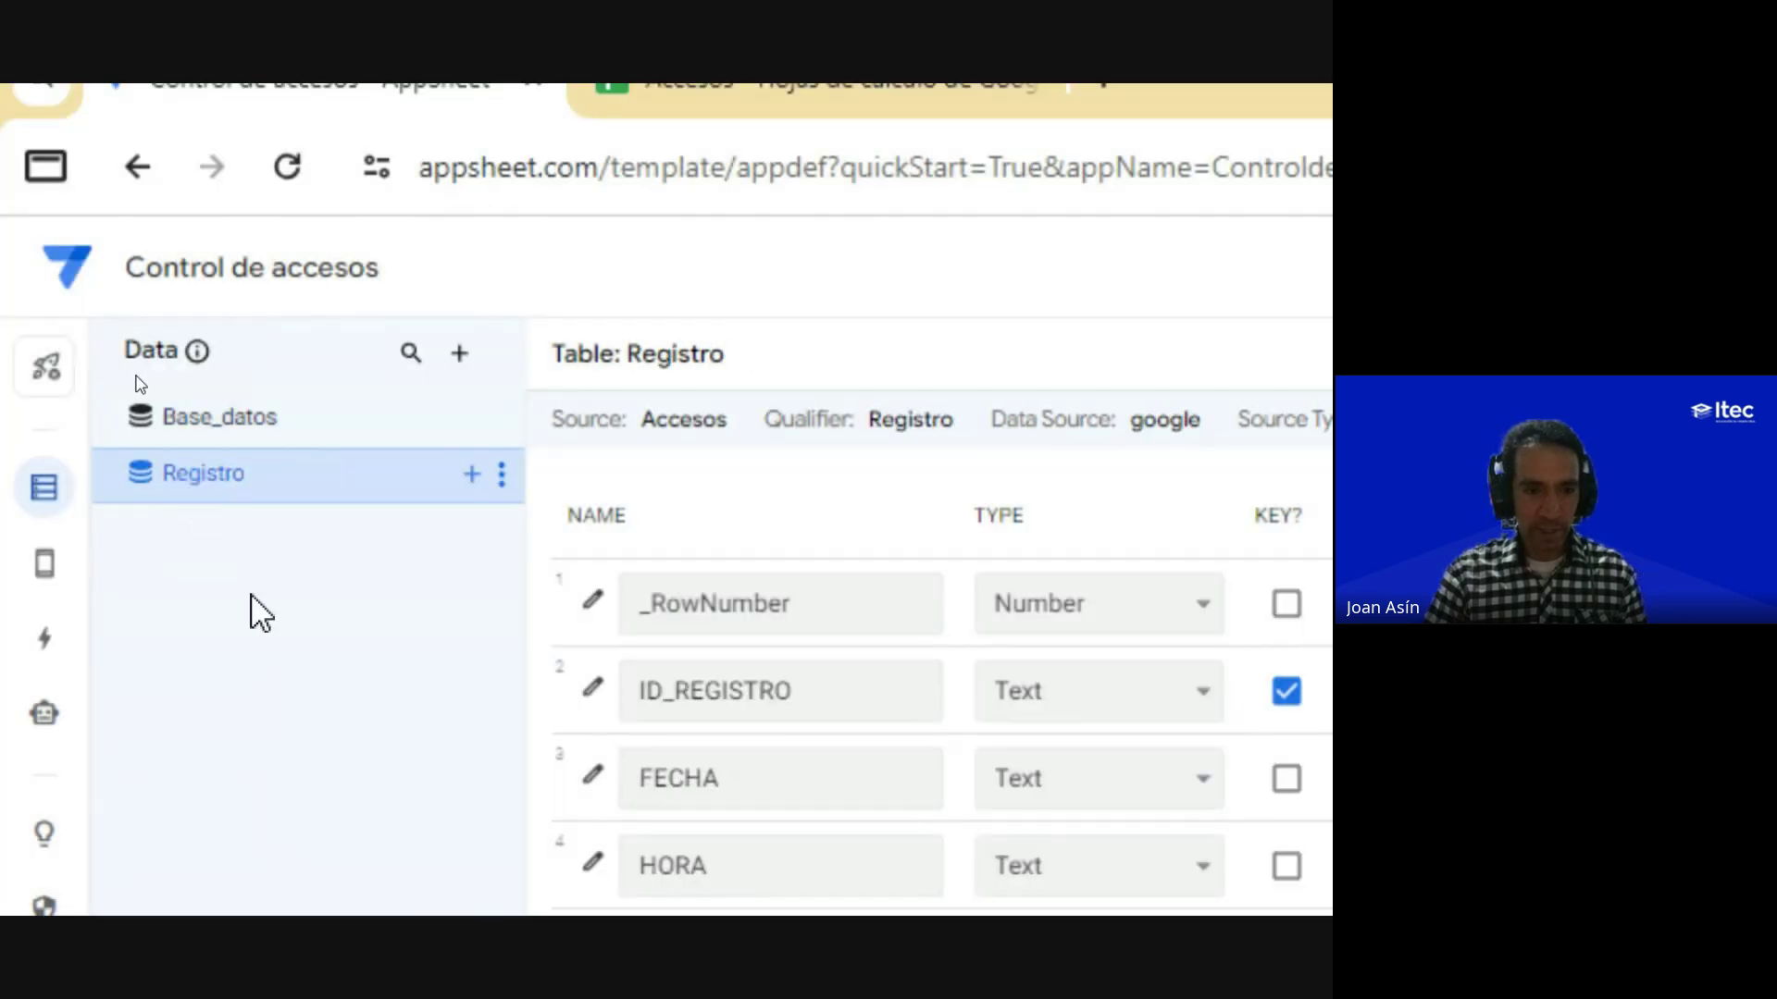
left_click(224, 440)
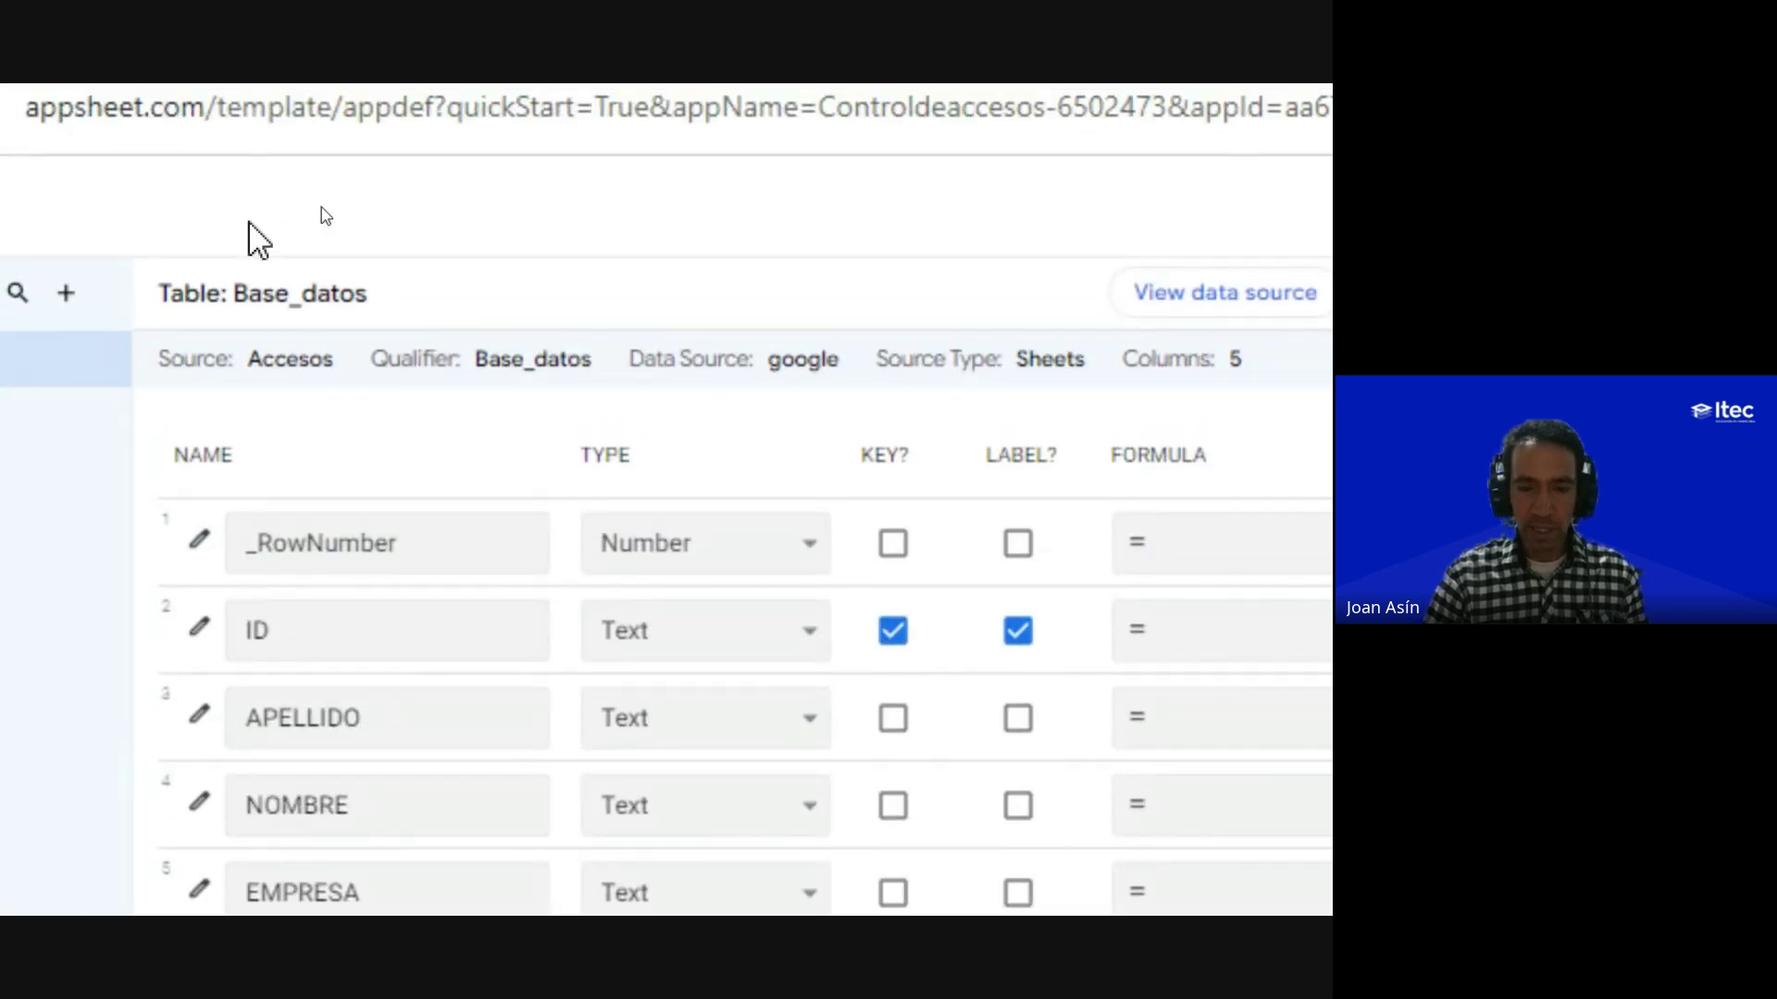
Step: Uncheck LABEL? on the ID column and scroll the grid right to INITIAL VALUE
left_click(324, 473)
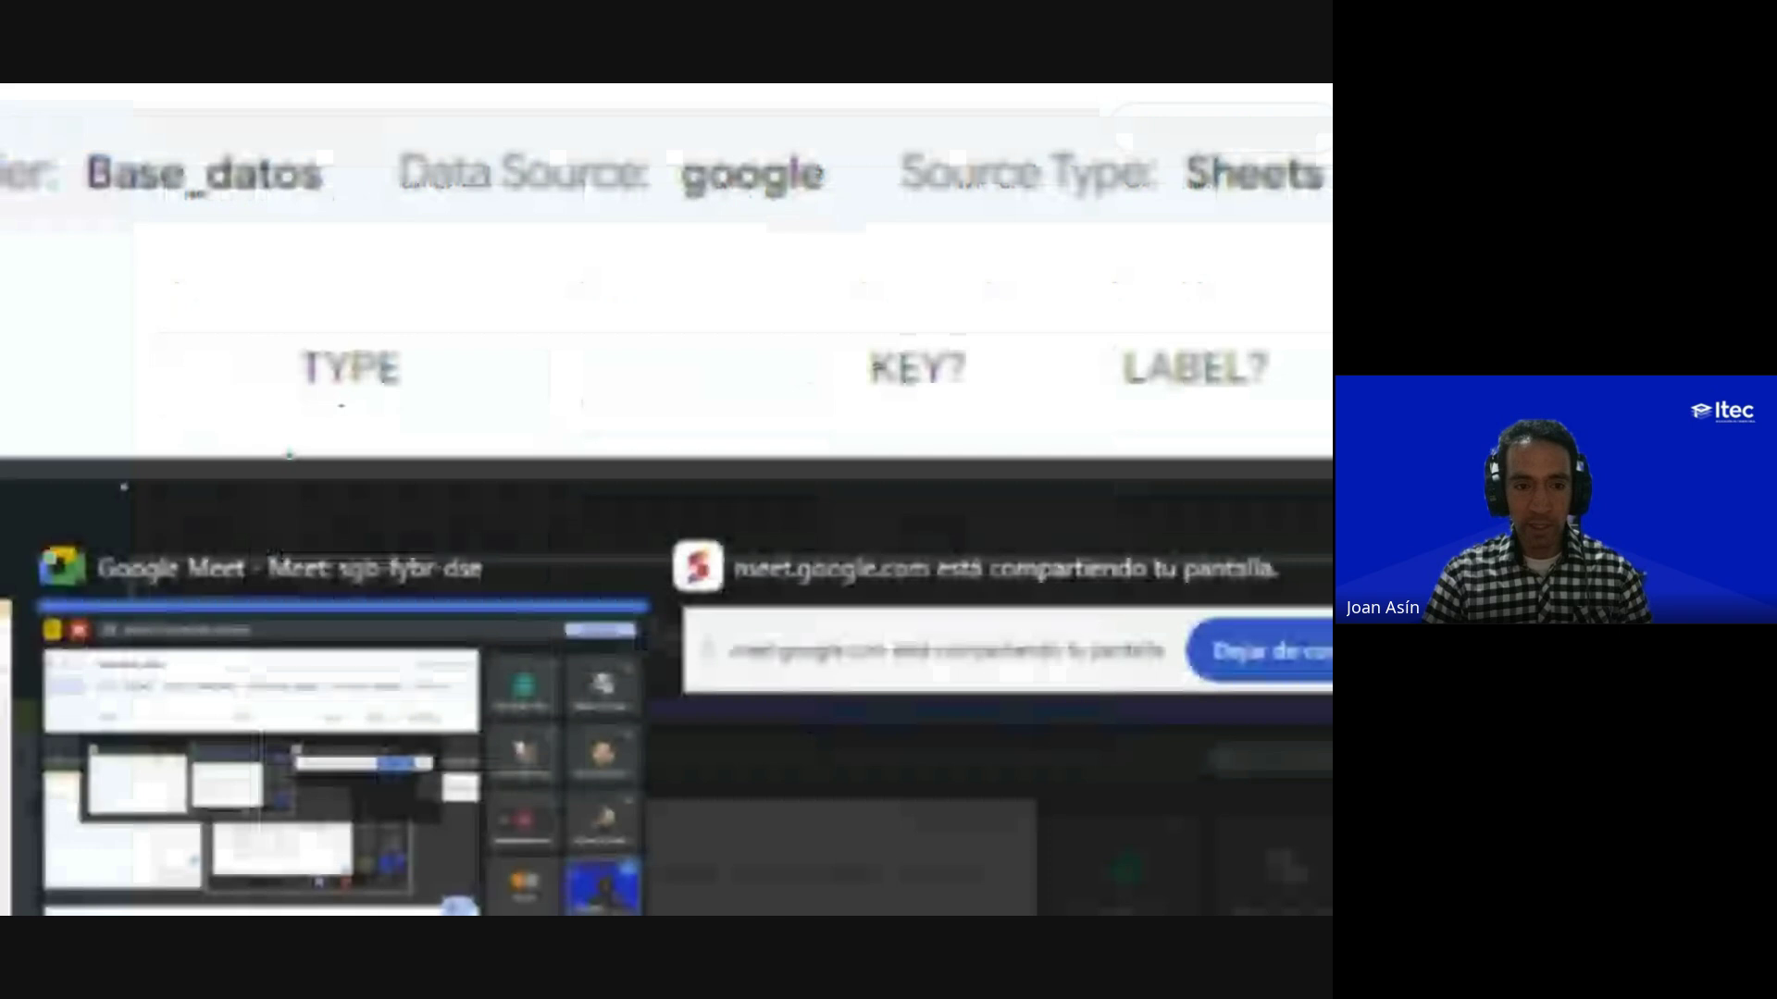
left_click(337, 734)
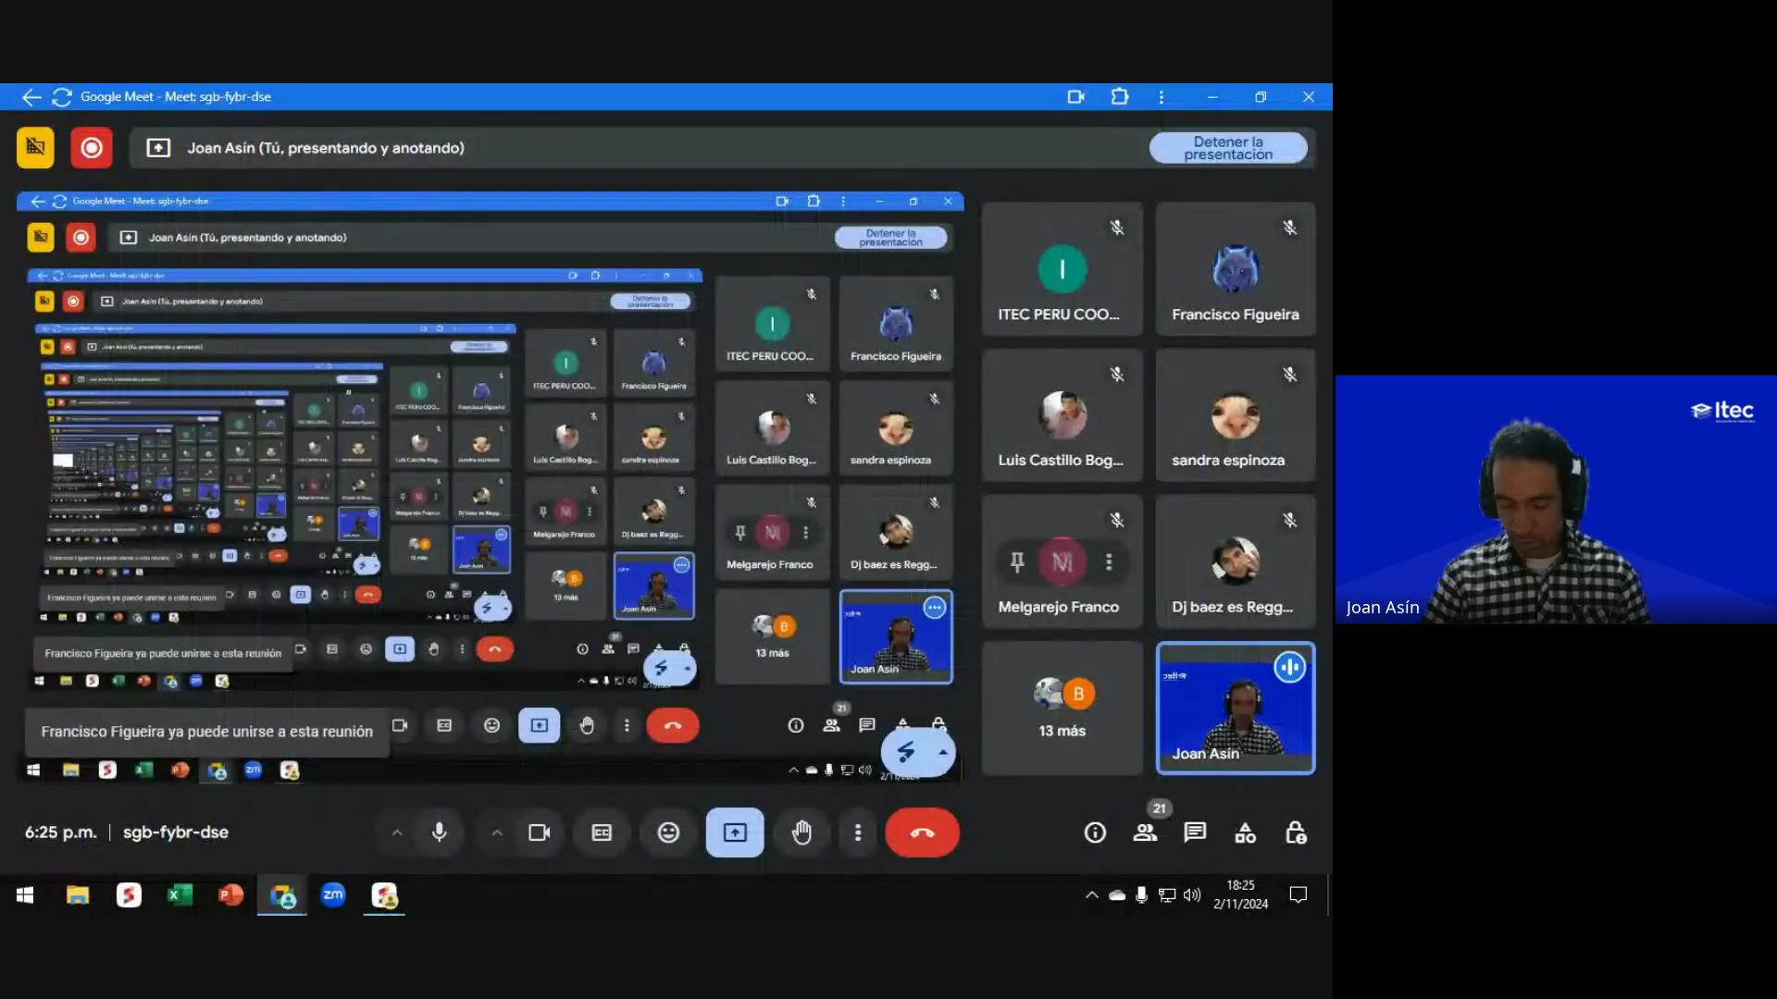
key("alt+Tab")
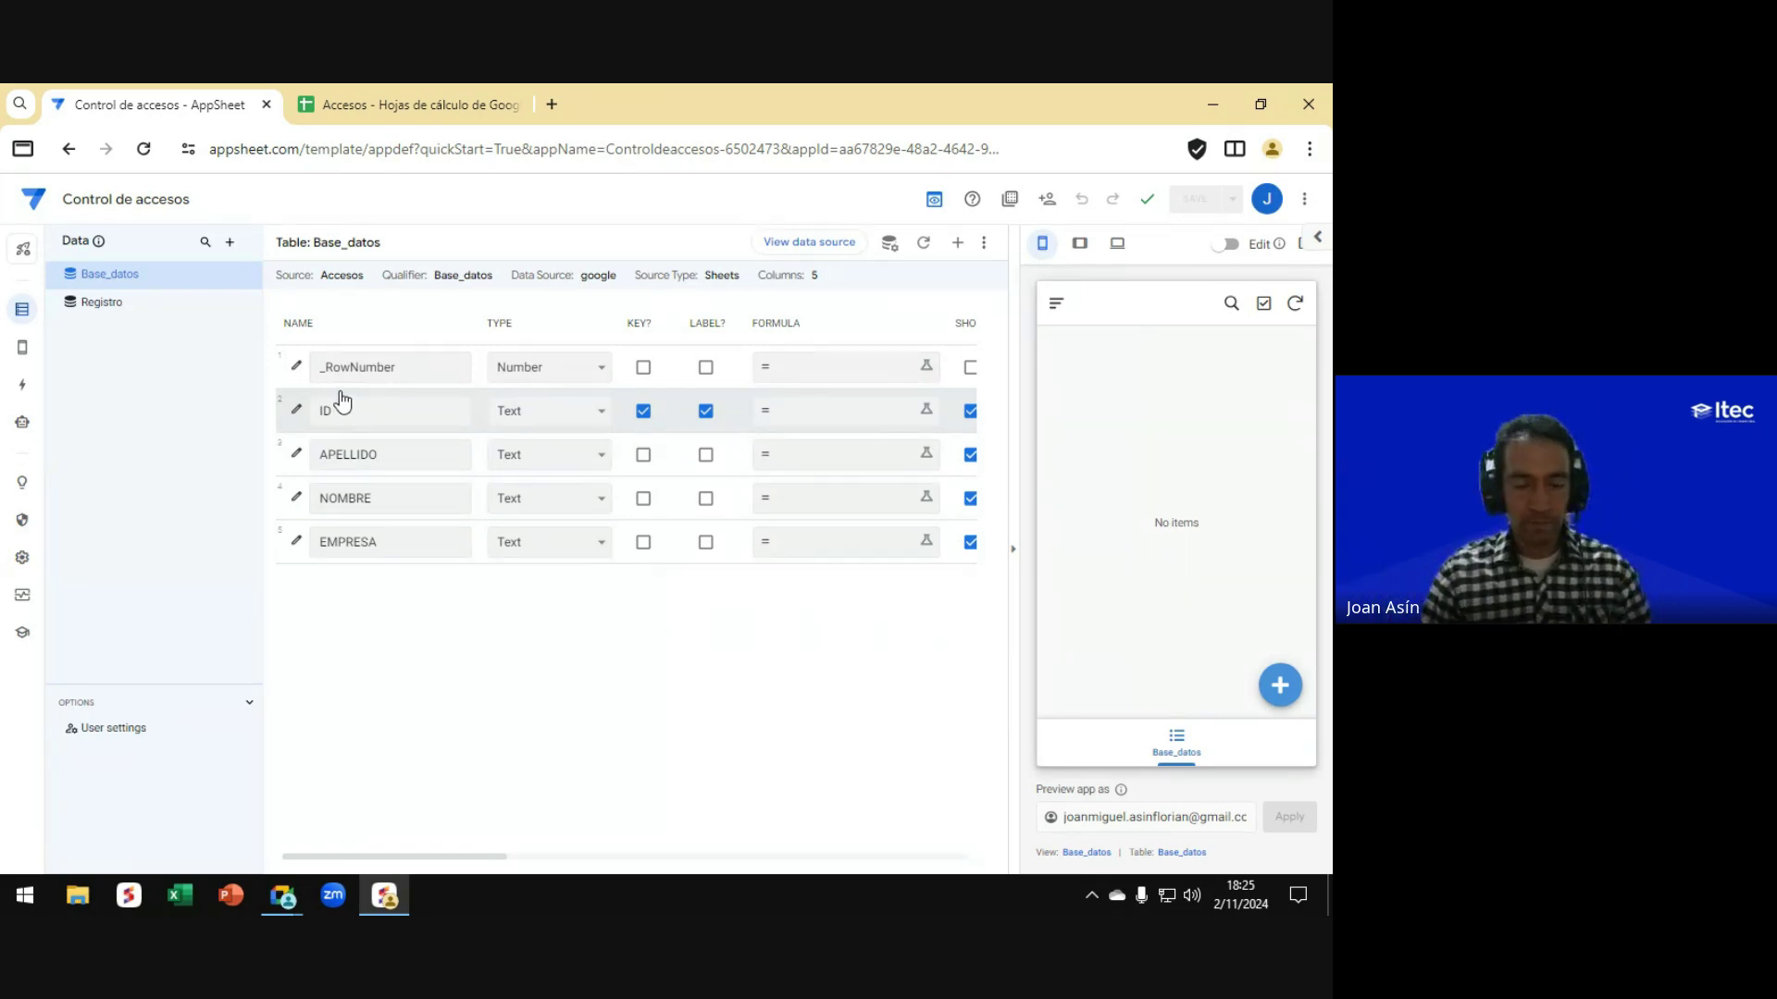
key("alt+Tab")
key("alt+Tab")
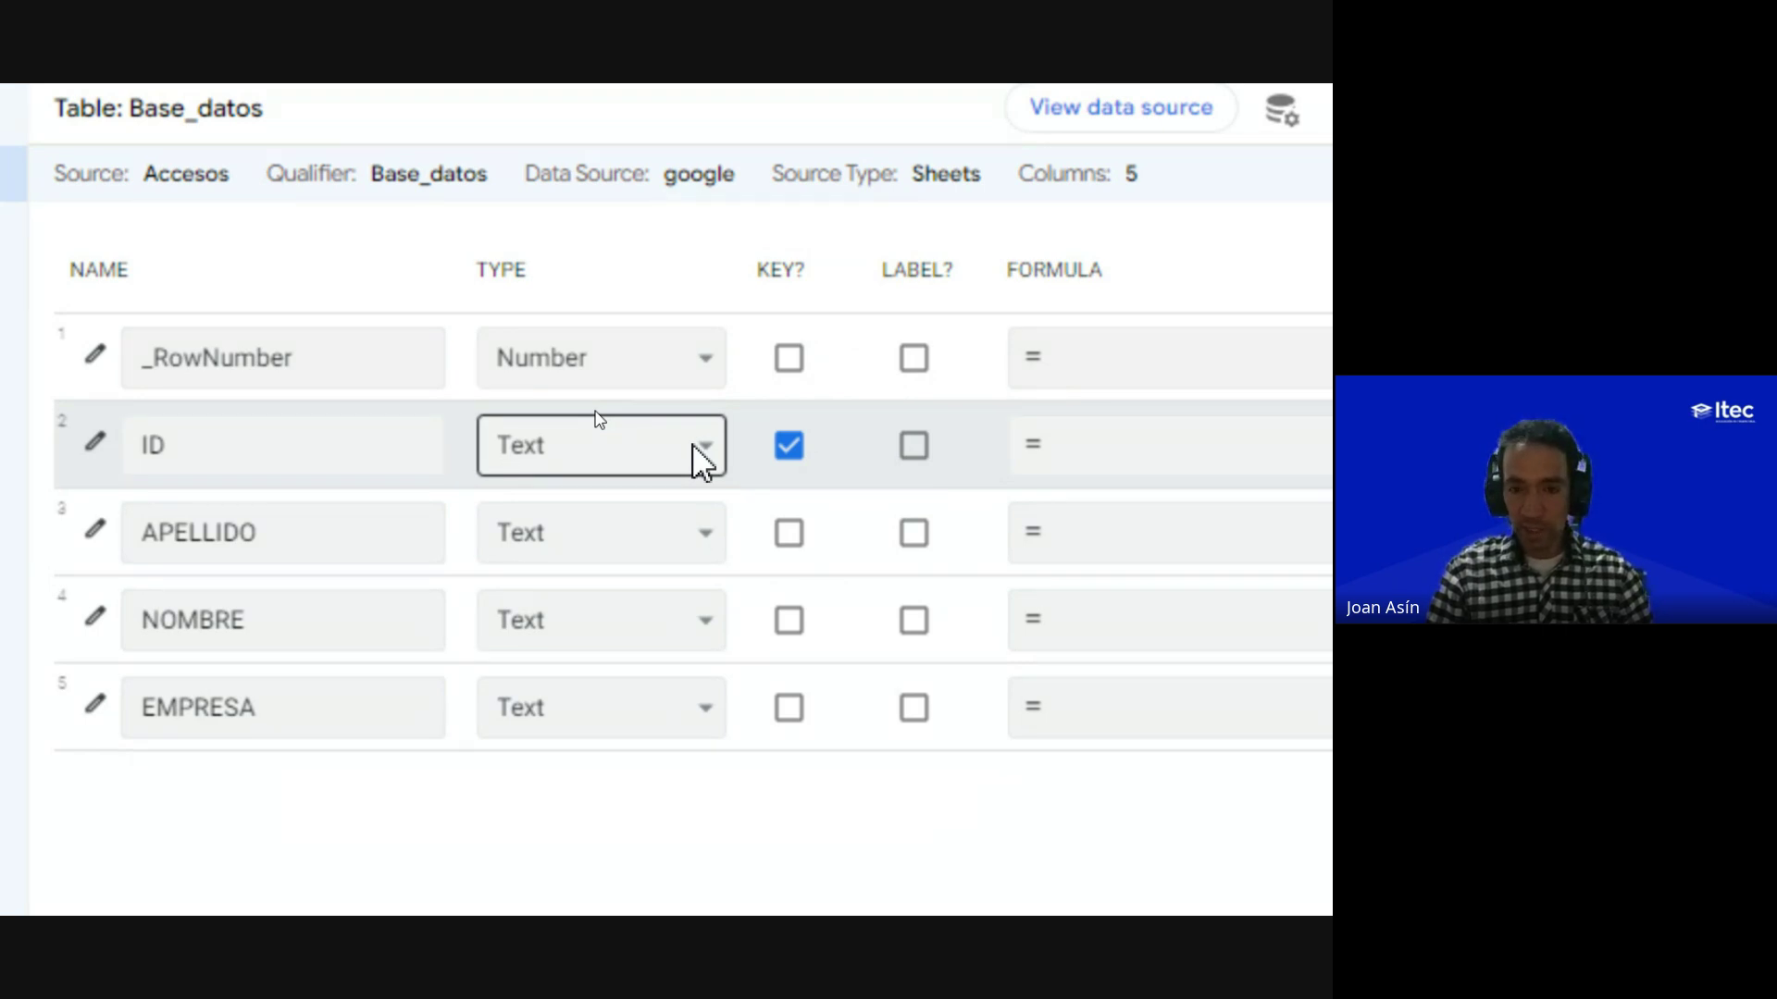
scroll(700, 460, "right", 3)
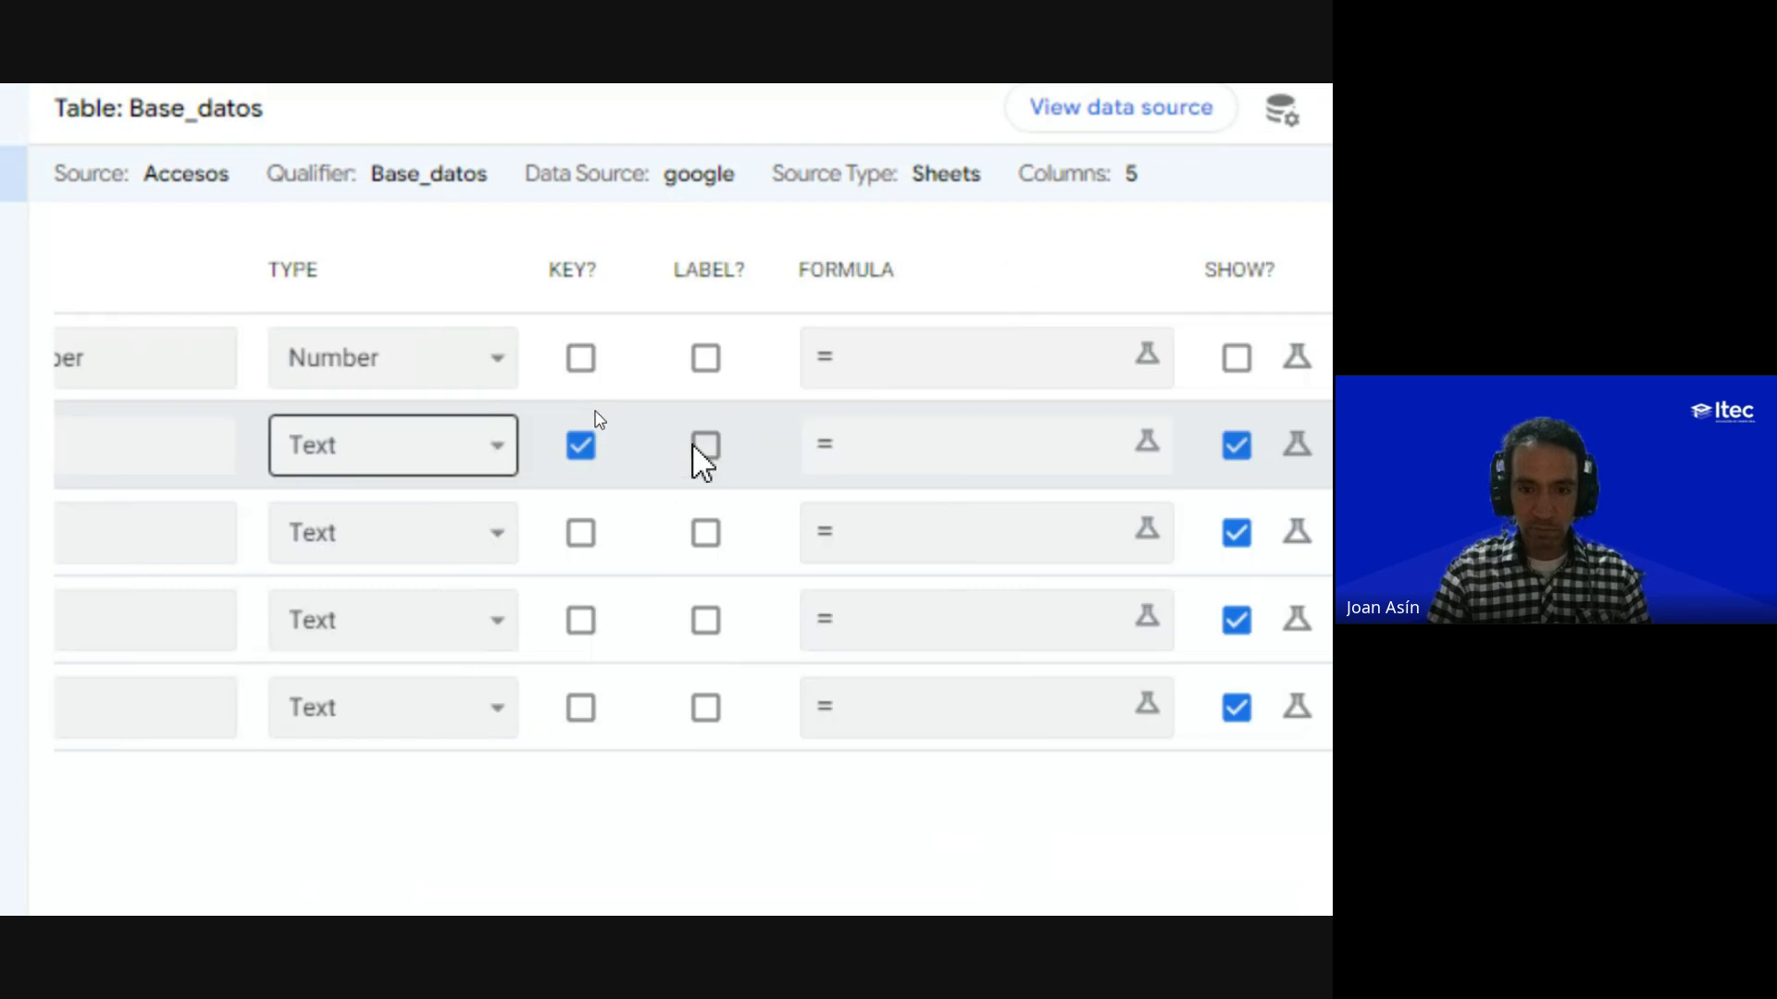
scroll(700, 460, "right", 2)
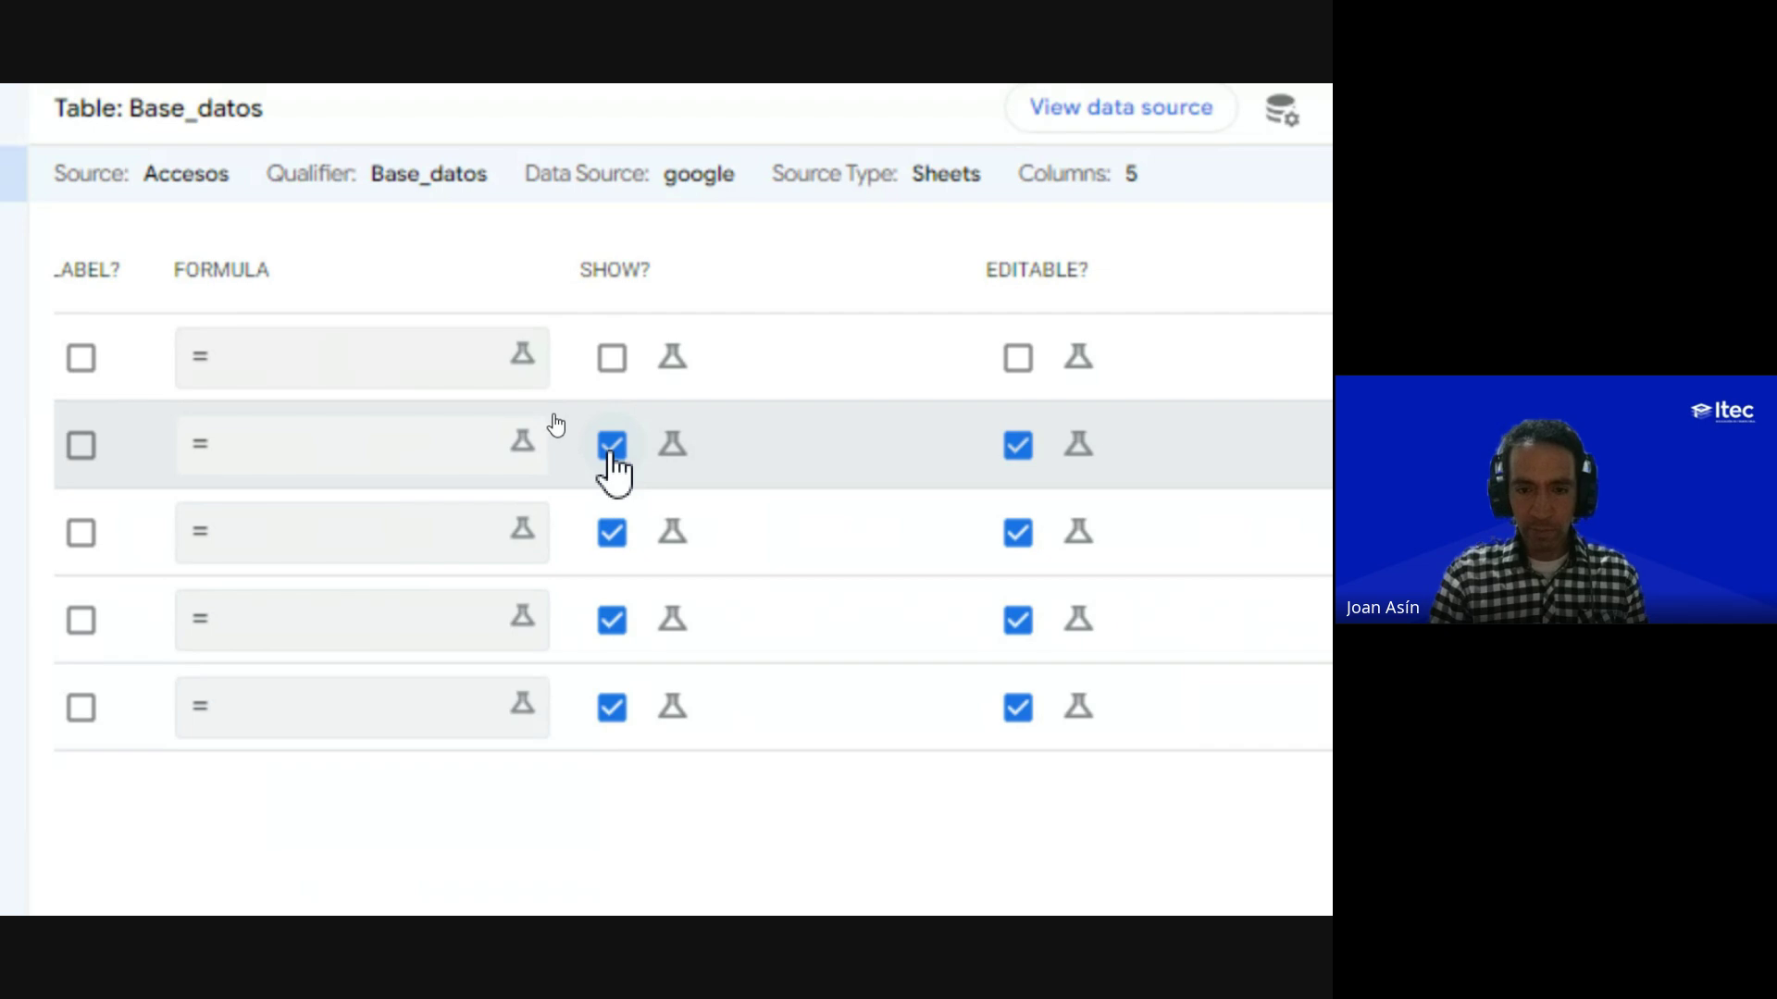
scroll(614, 468, "left", 8)
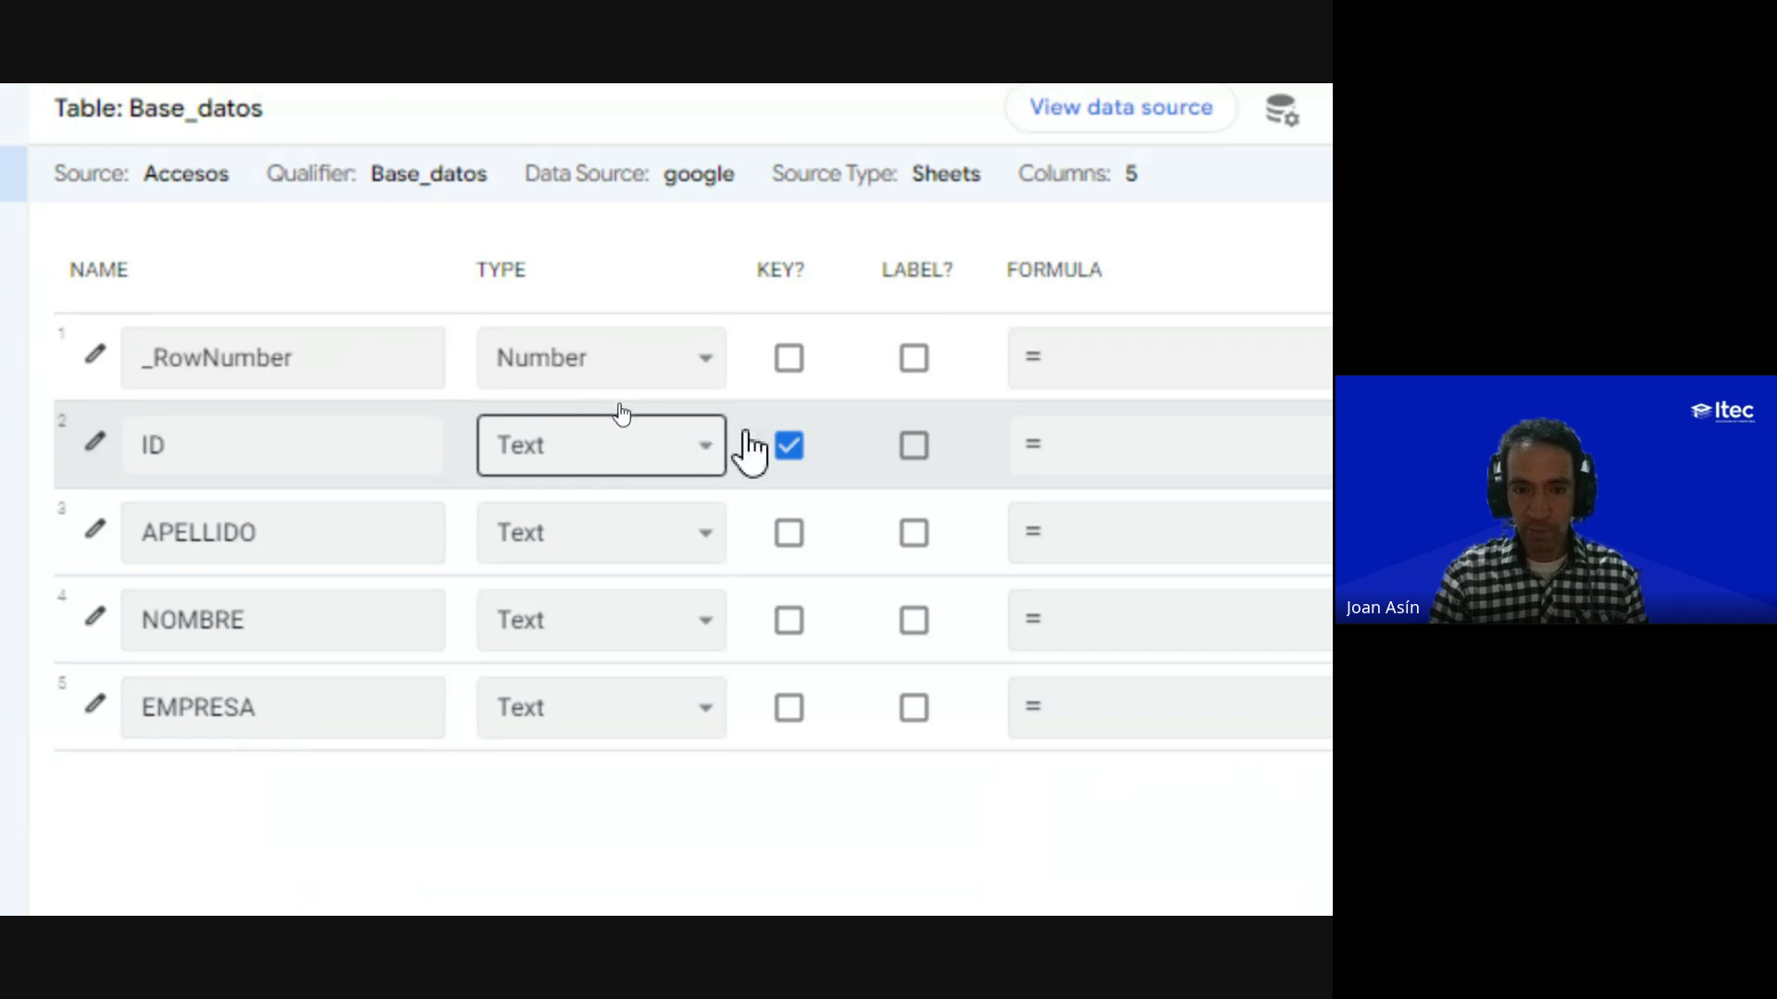
scroll(798, 463, "right", 8)
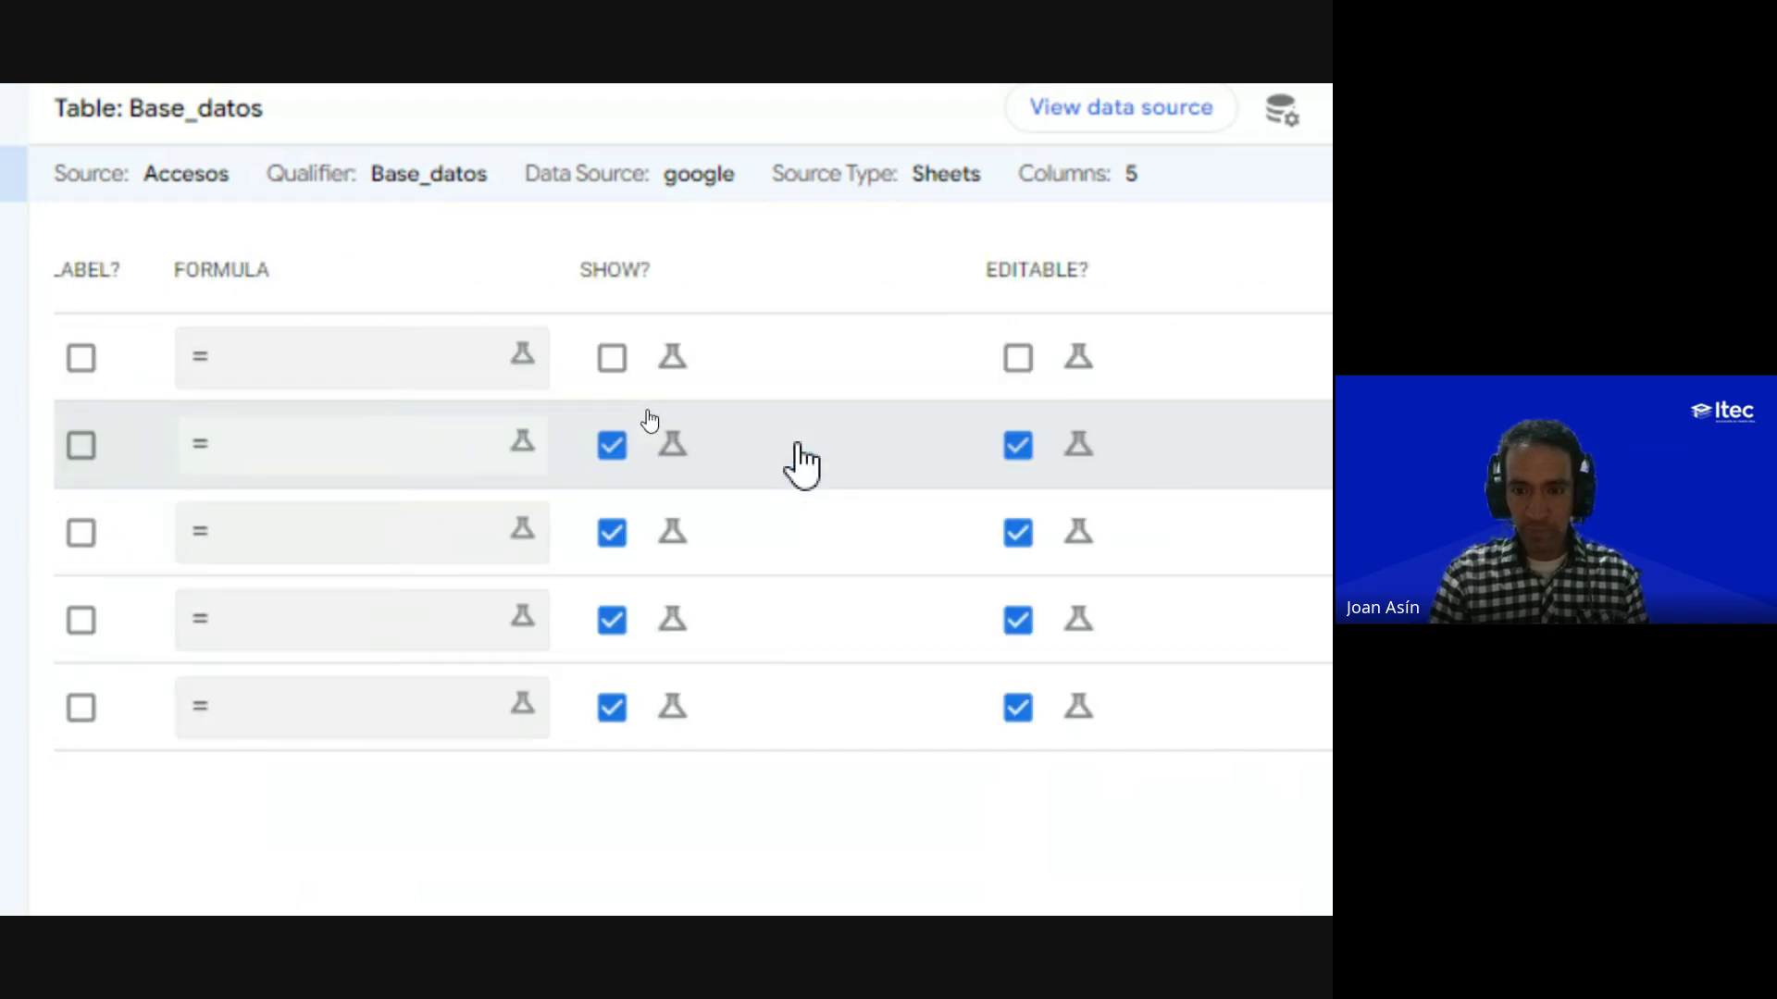
scroll(802, 466, "right", 6)
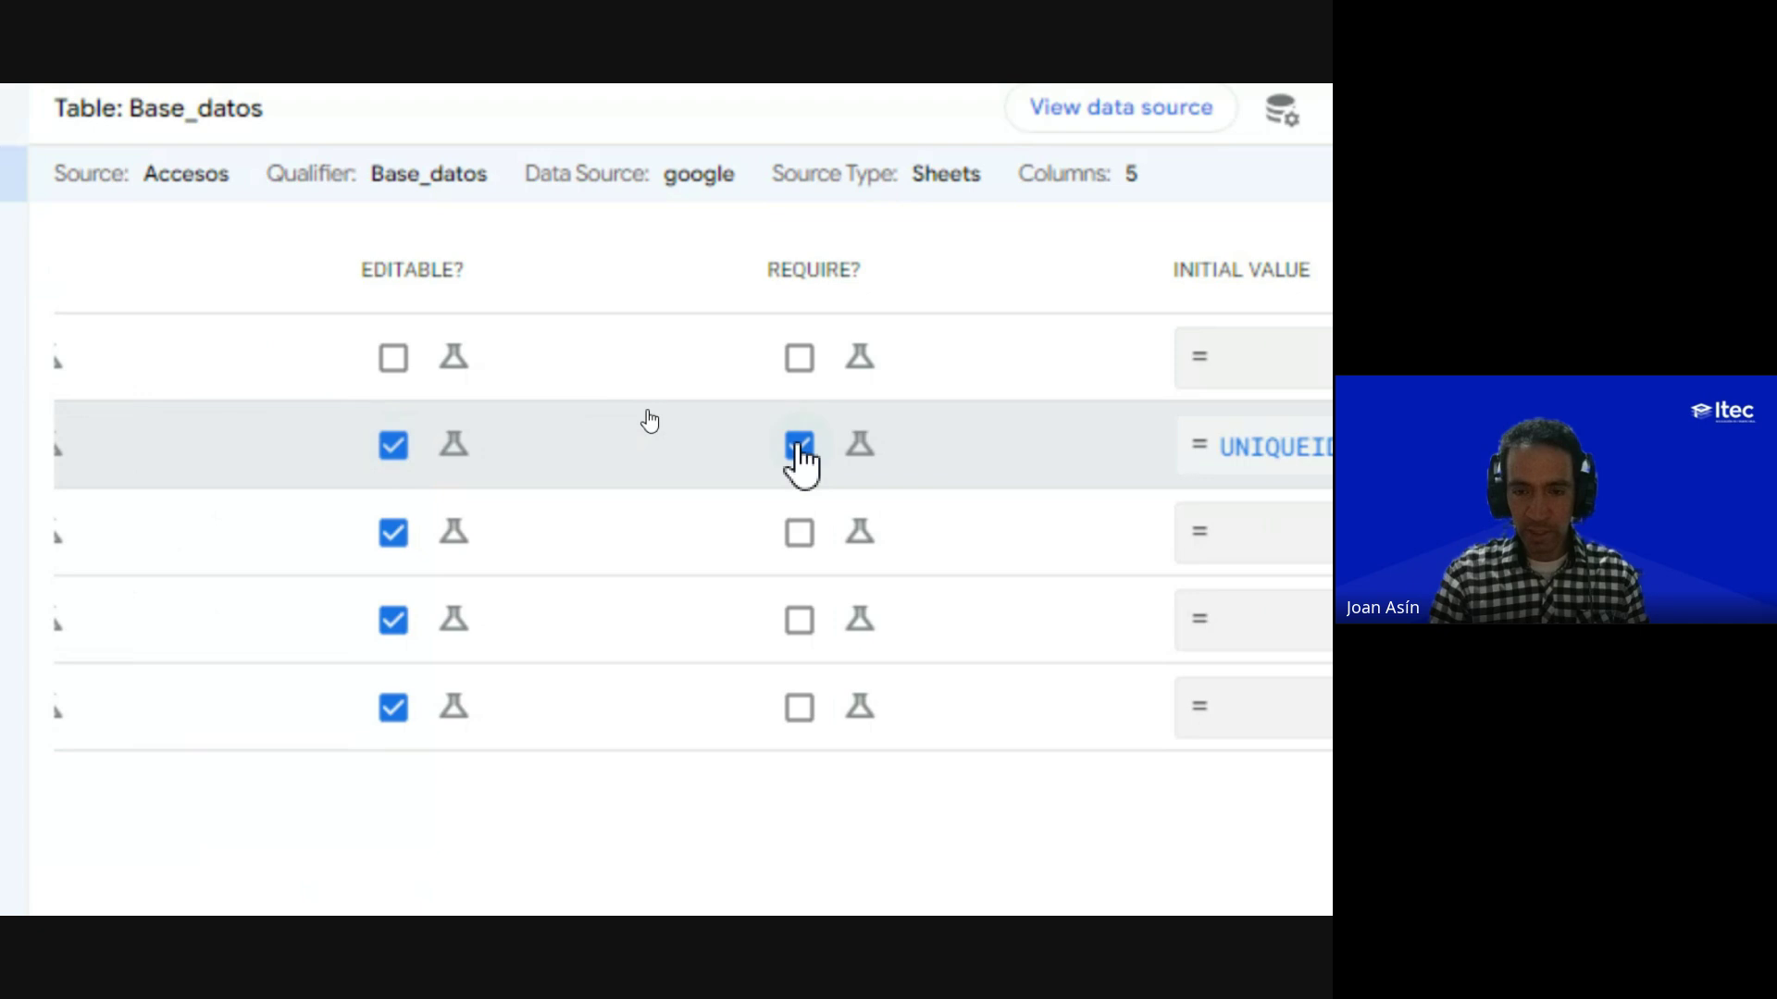
scroll(802, 465, "right", 4)
scroll(799, 454, "right", 4)
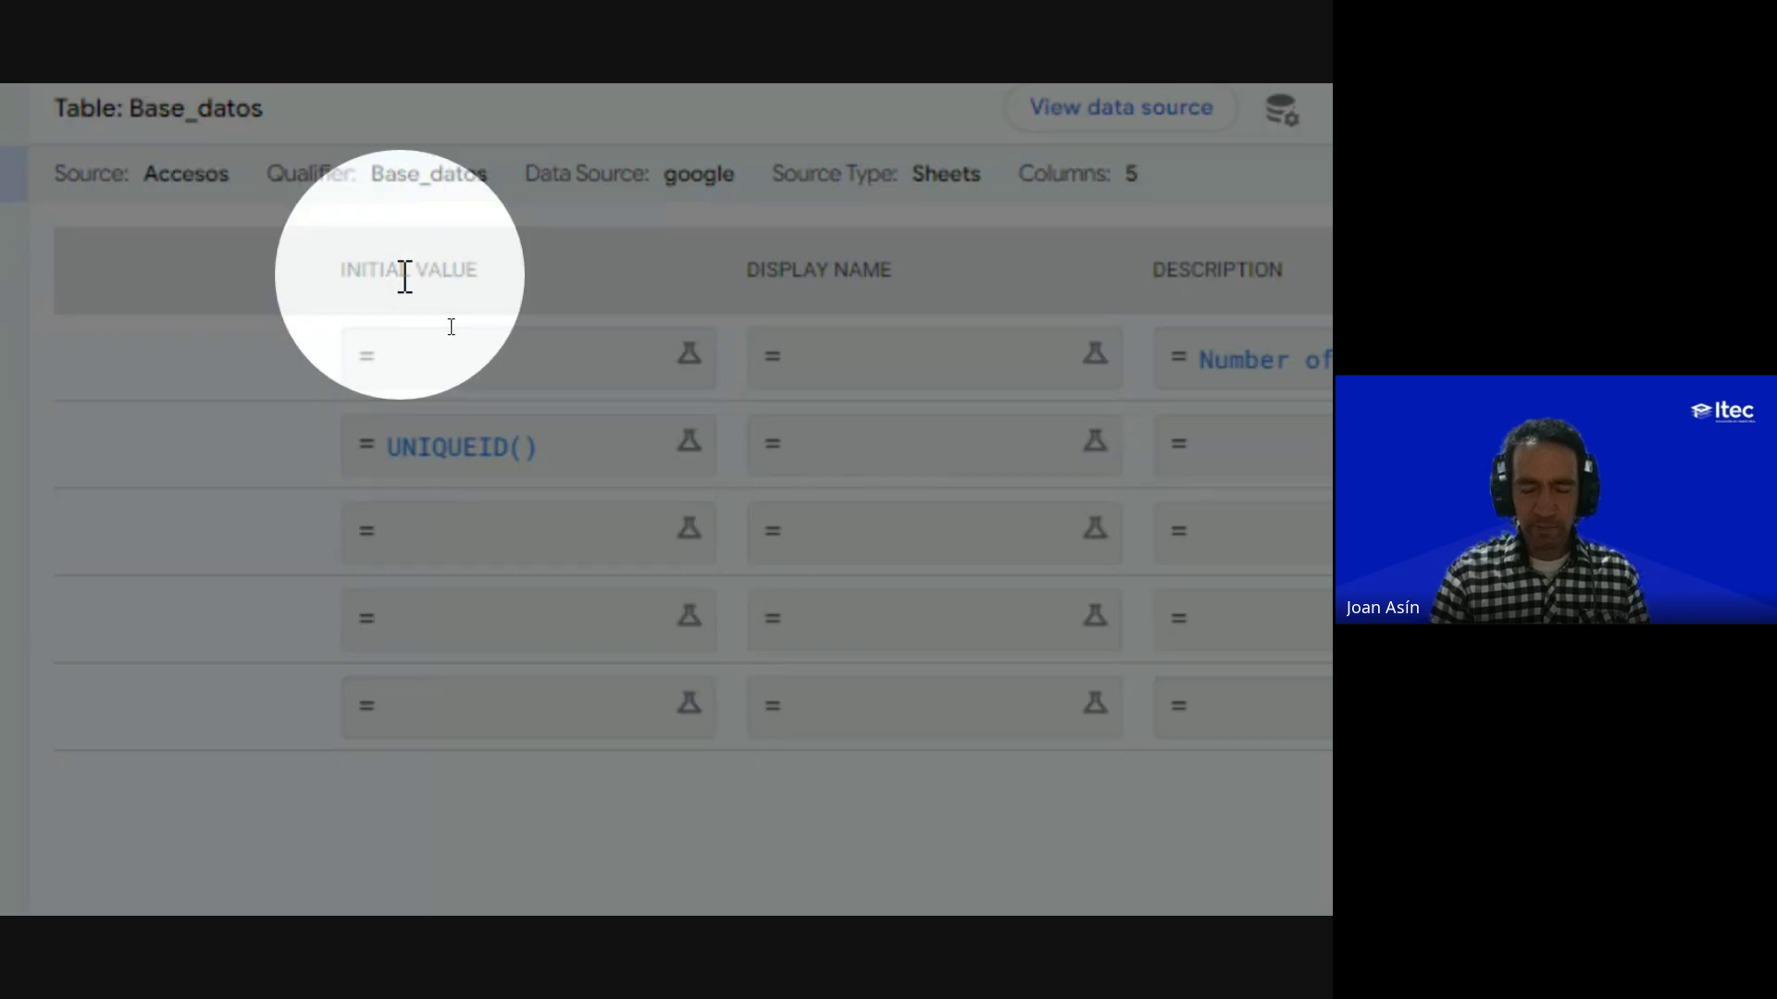
key("ctrl")
key("ctrl")
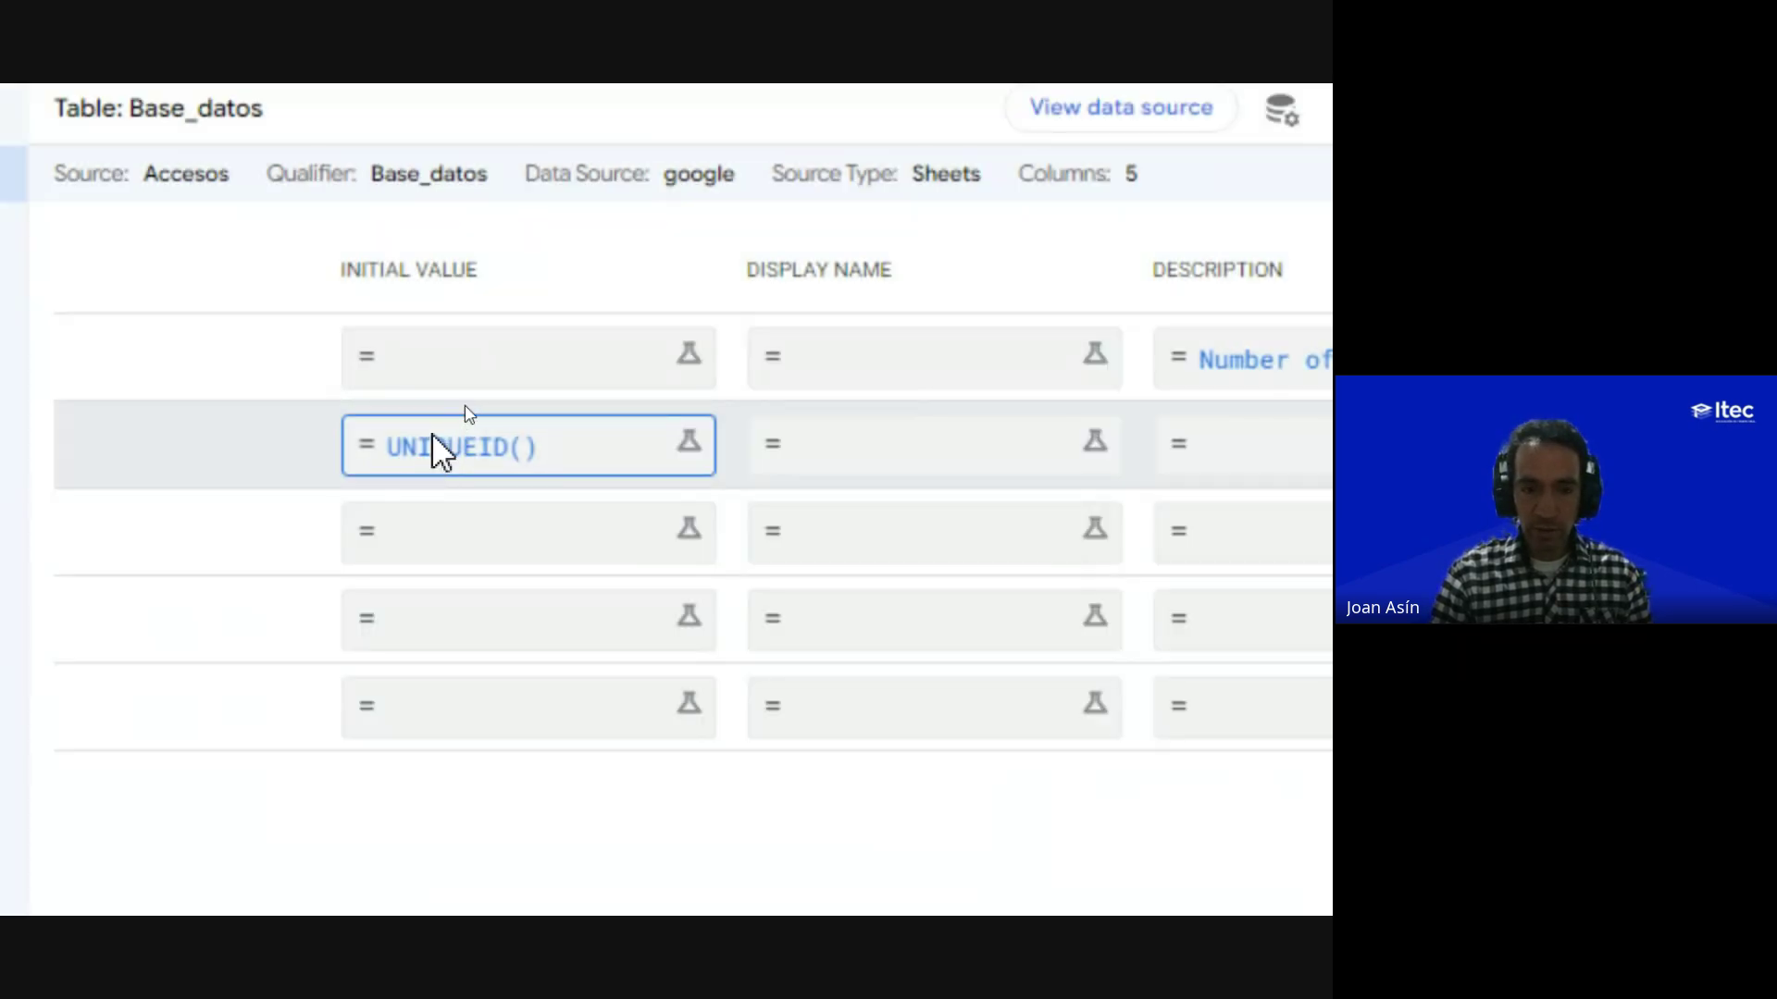
Step: Delete UNIQUEID() from ID's Initial Value expression and save it empty
left_click(433, 448)
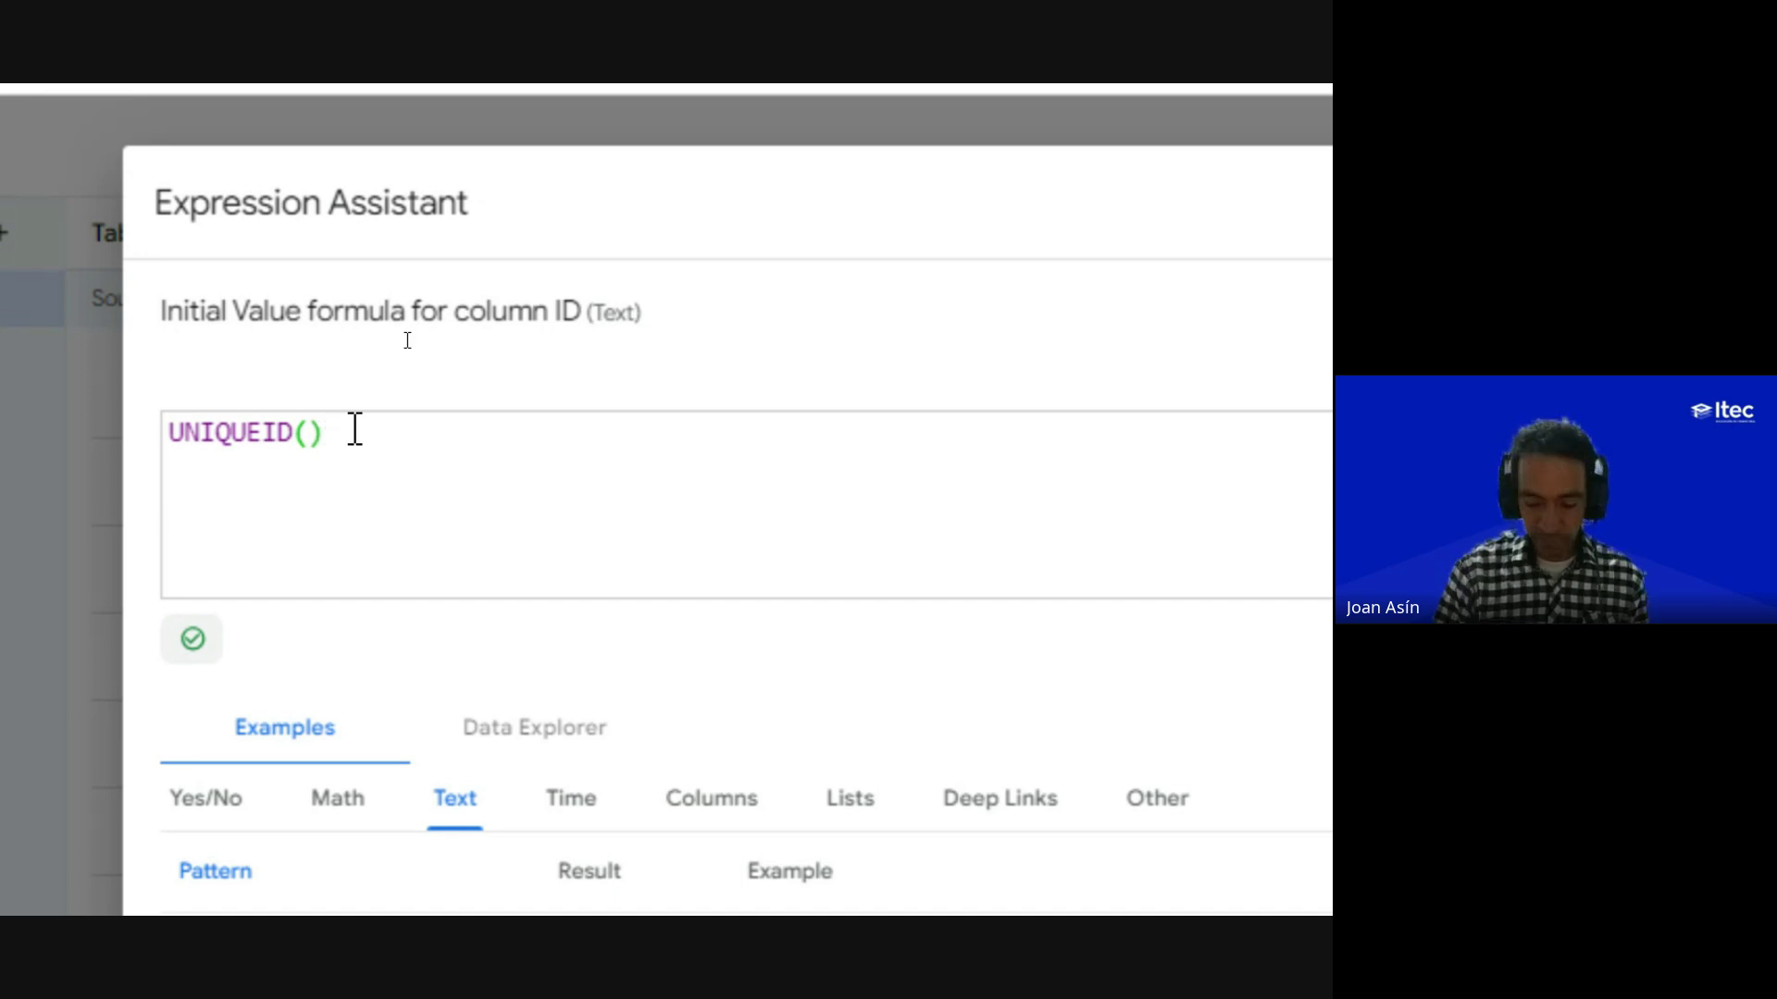
key("ctrl+a")
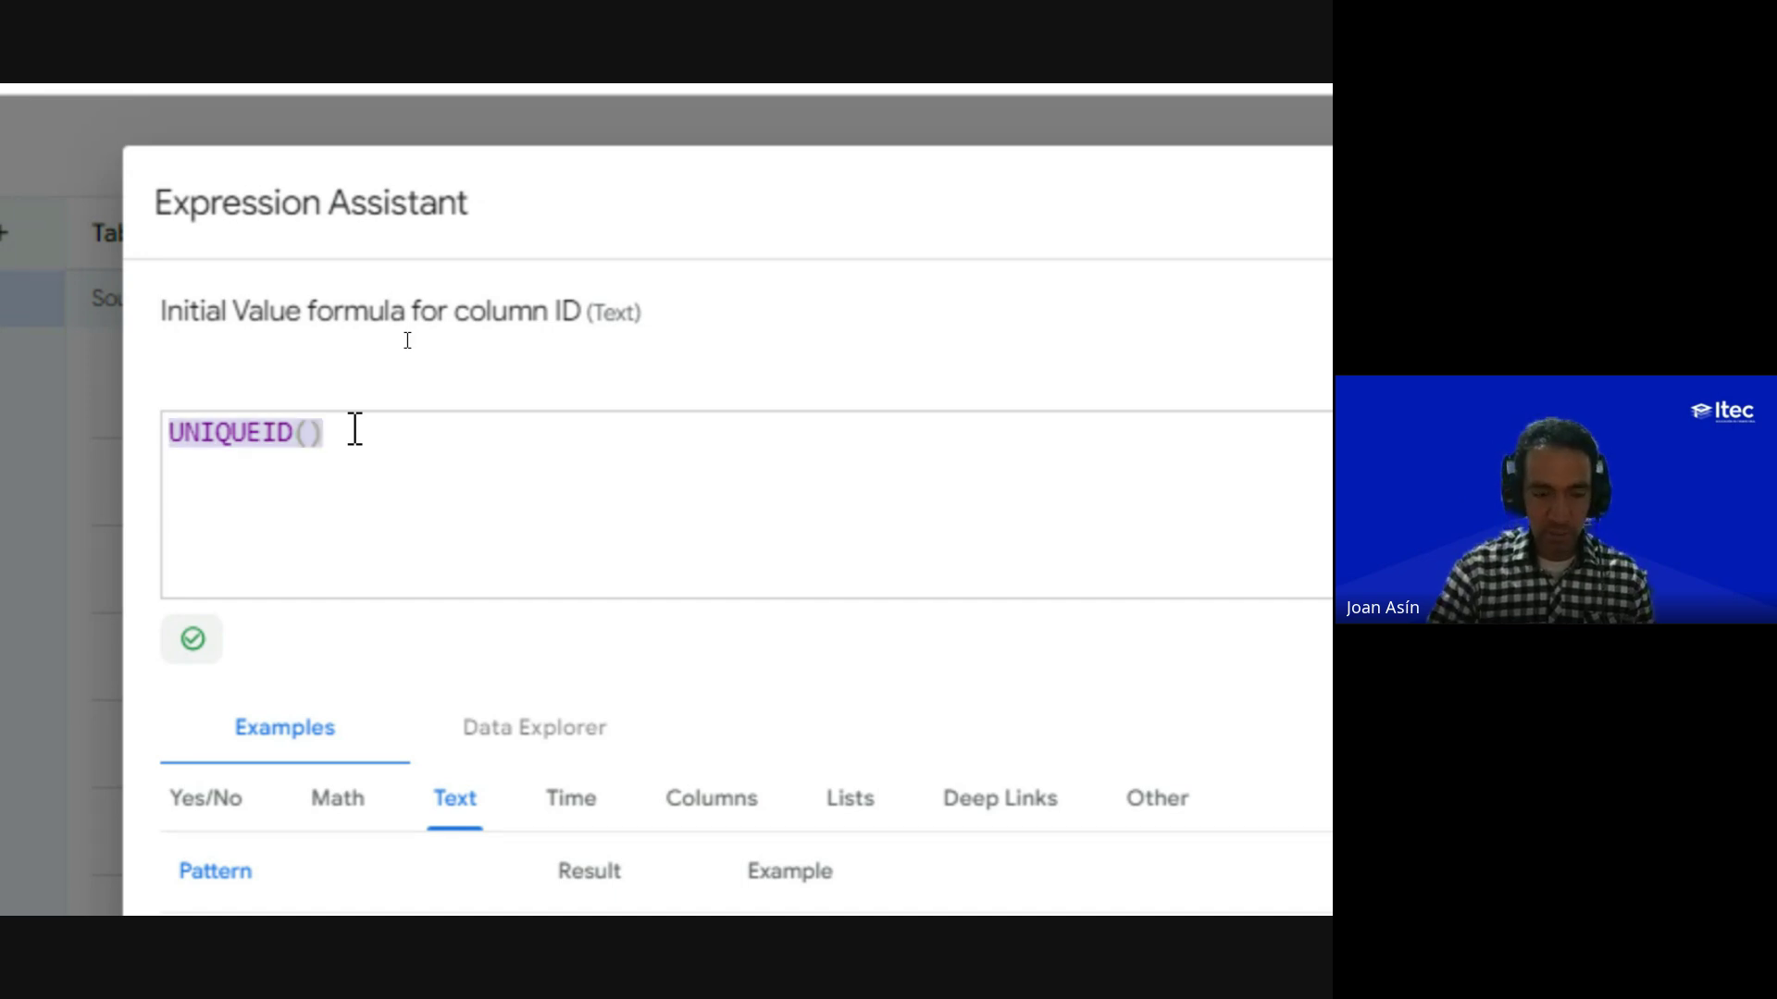
key("BackSpace")
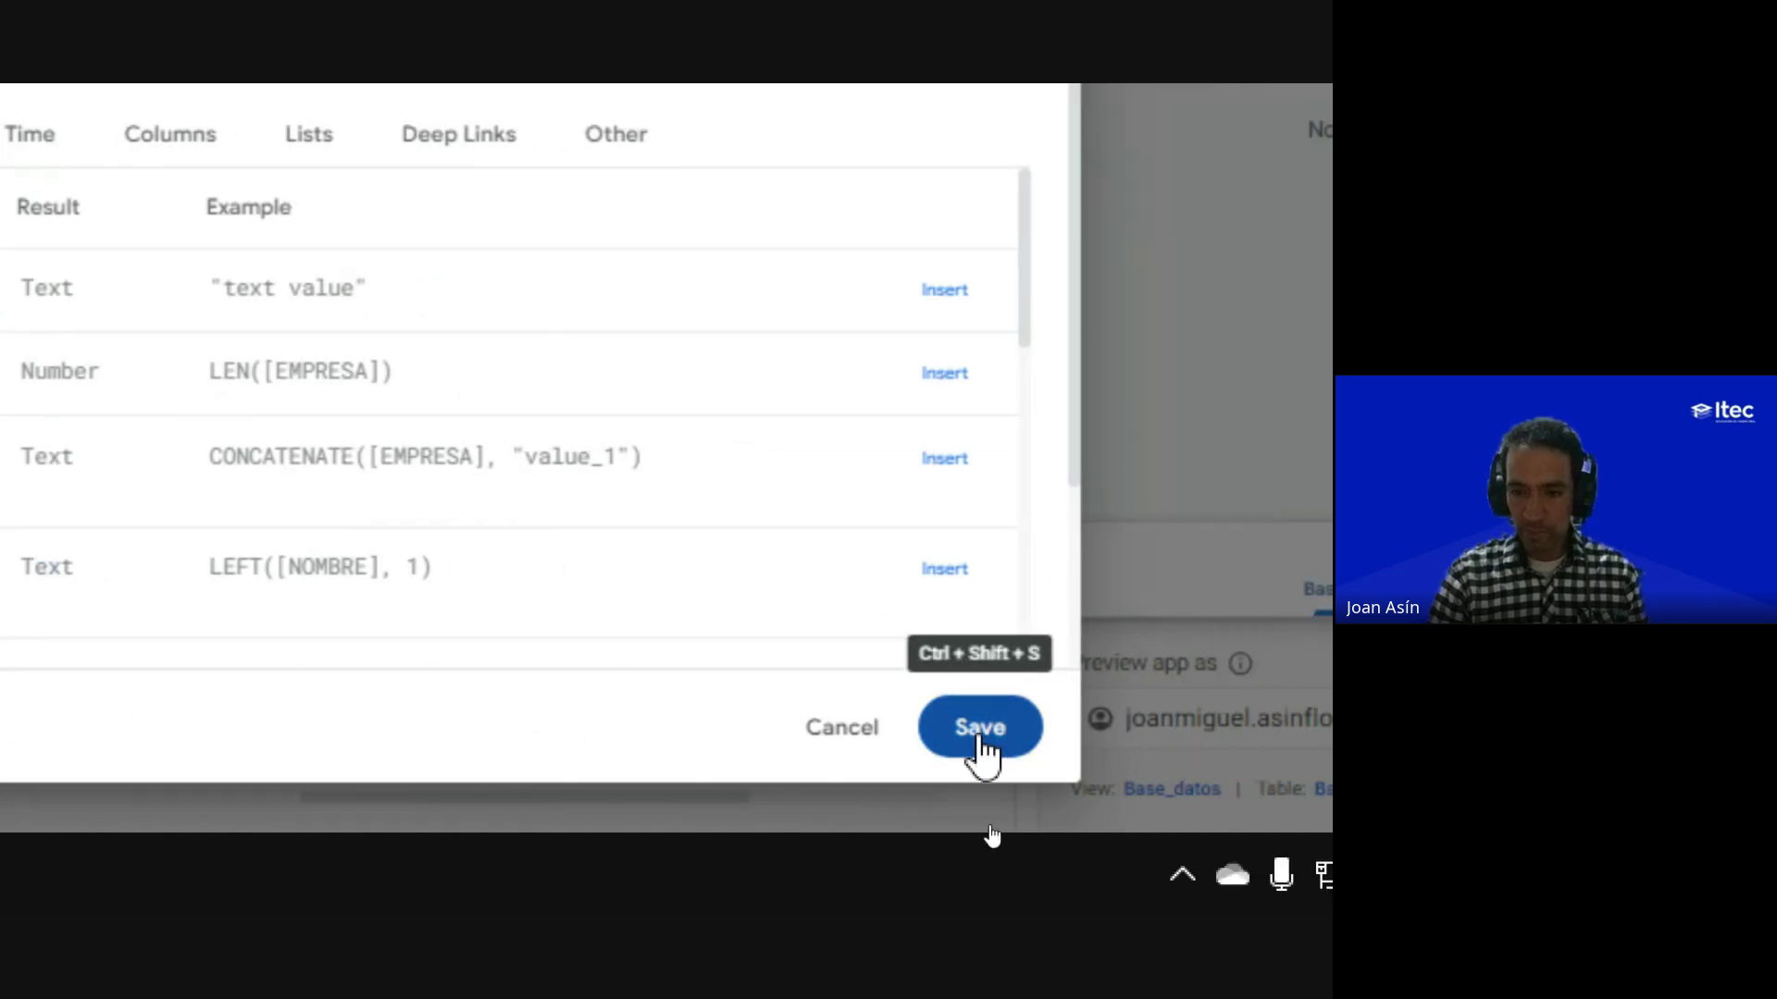
left_click(981, 740)
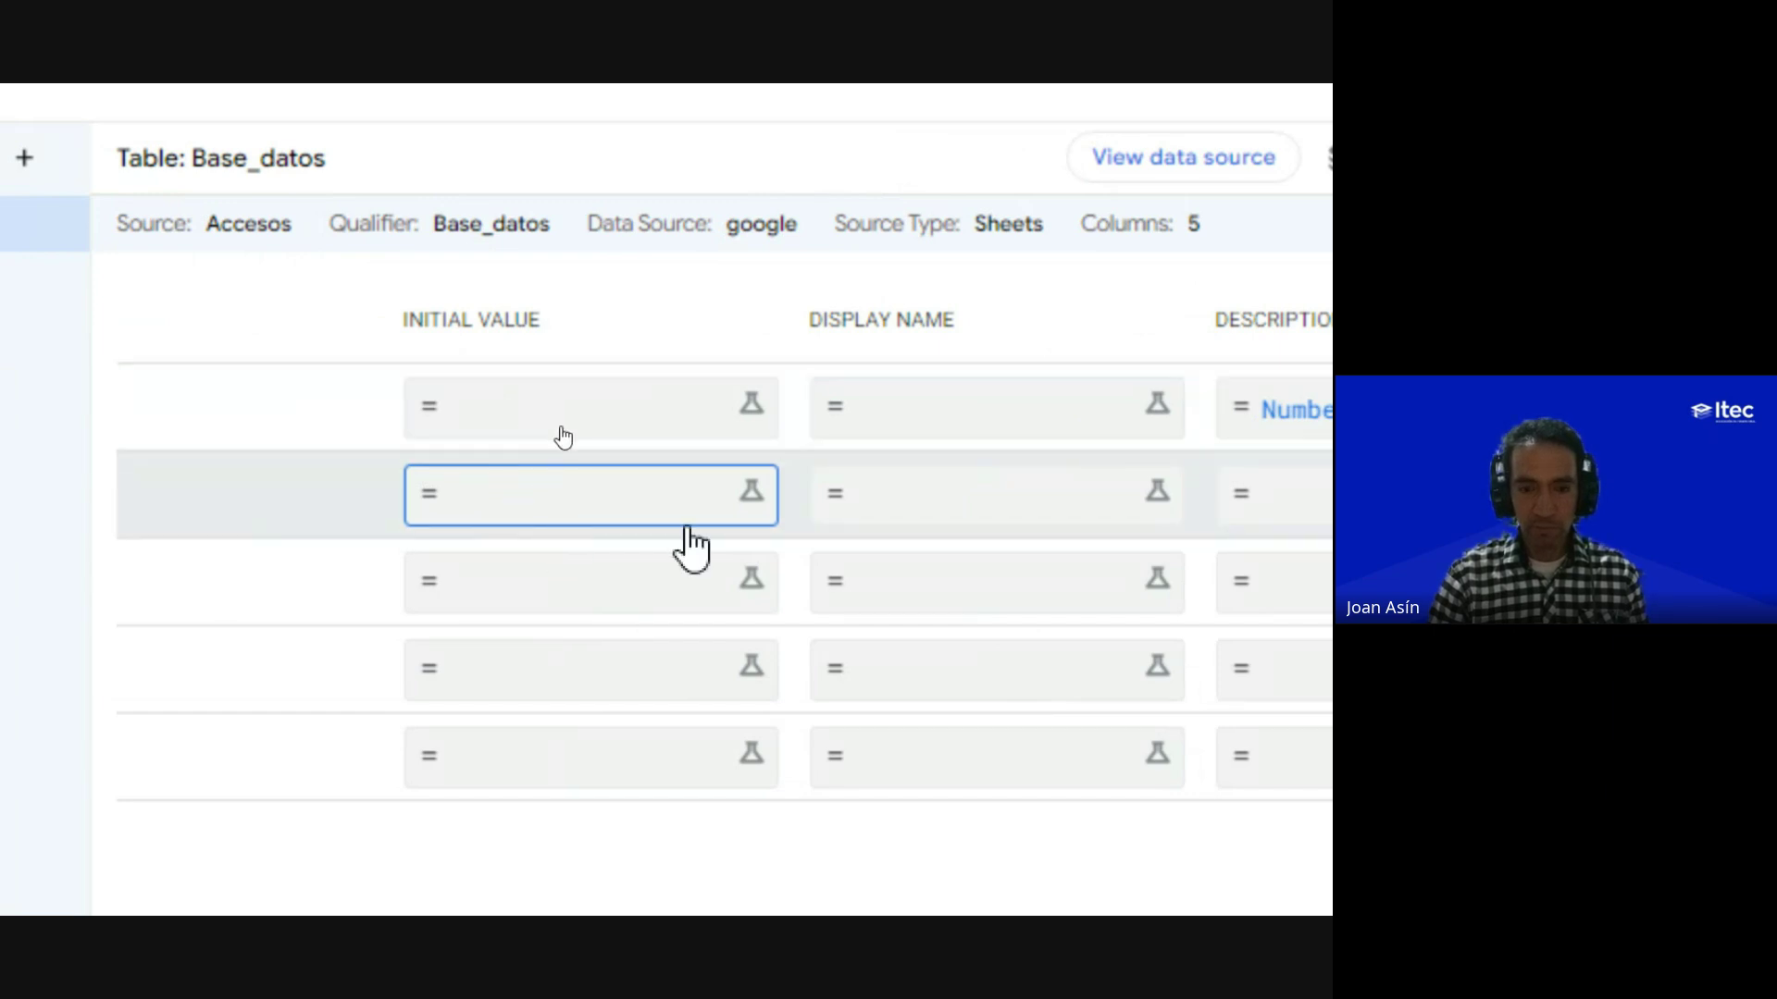
scroll(635, 502, "right", 6)
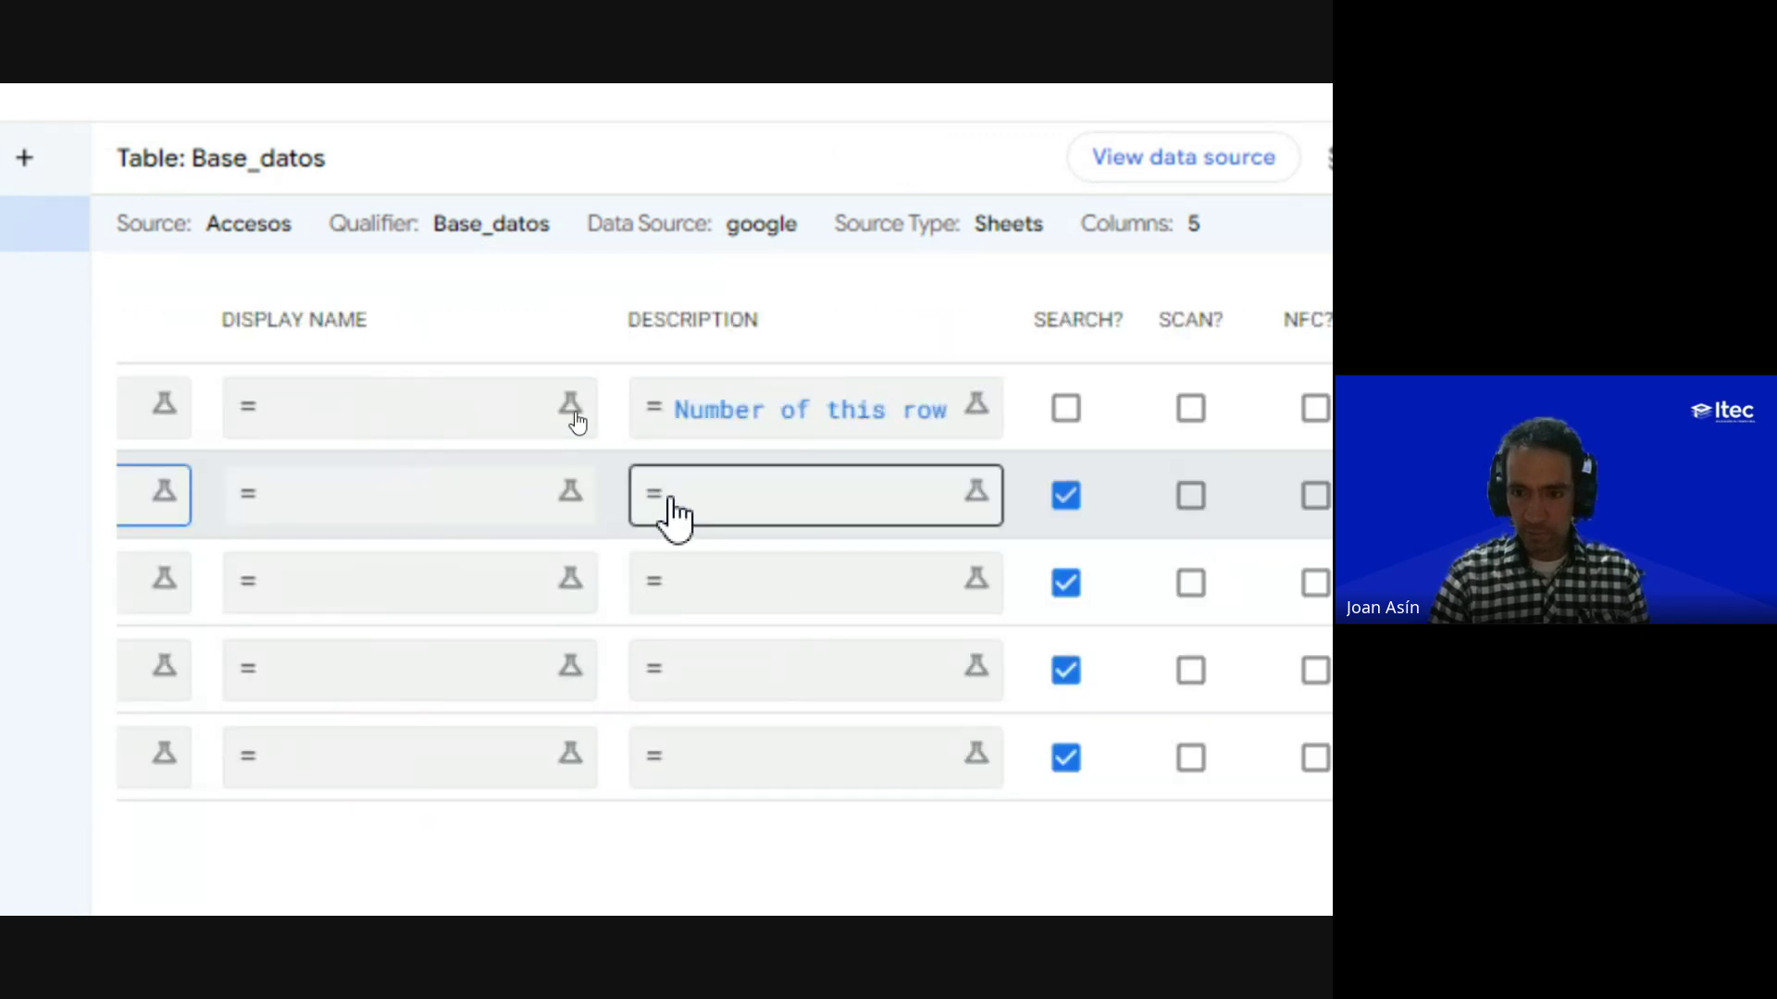
scroll(674, 516, "right", 4)
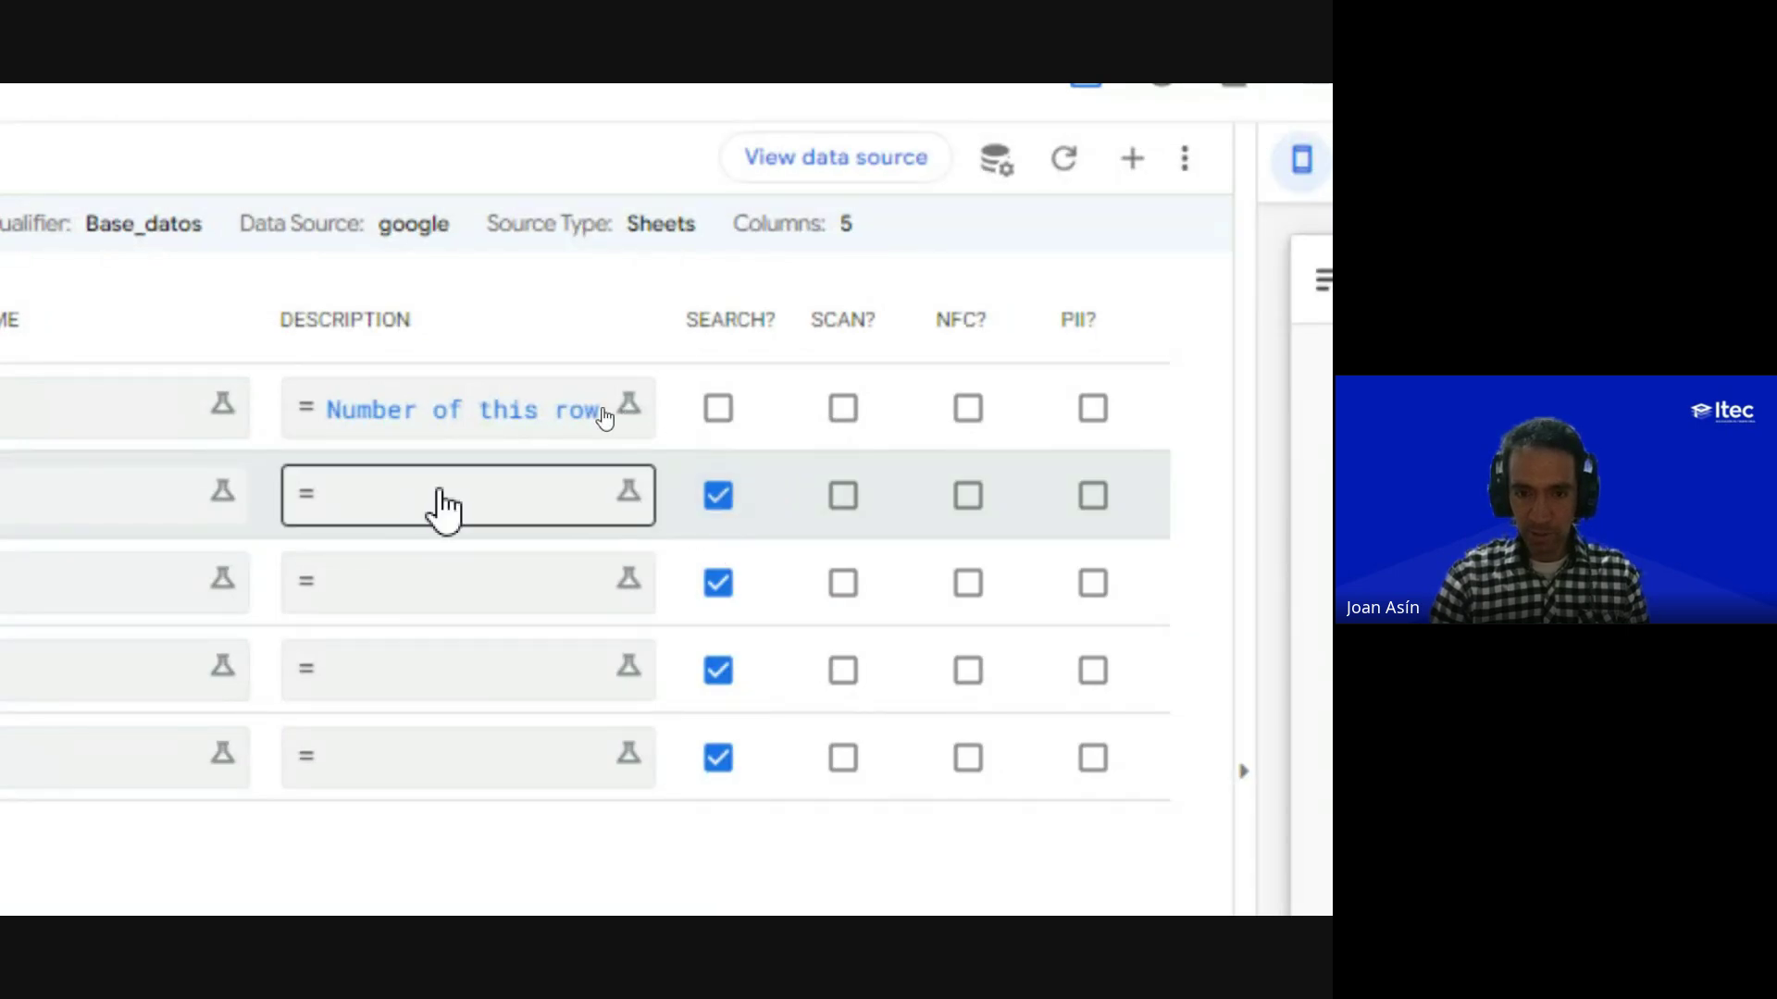
scroll(435, 507, "left", 5)
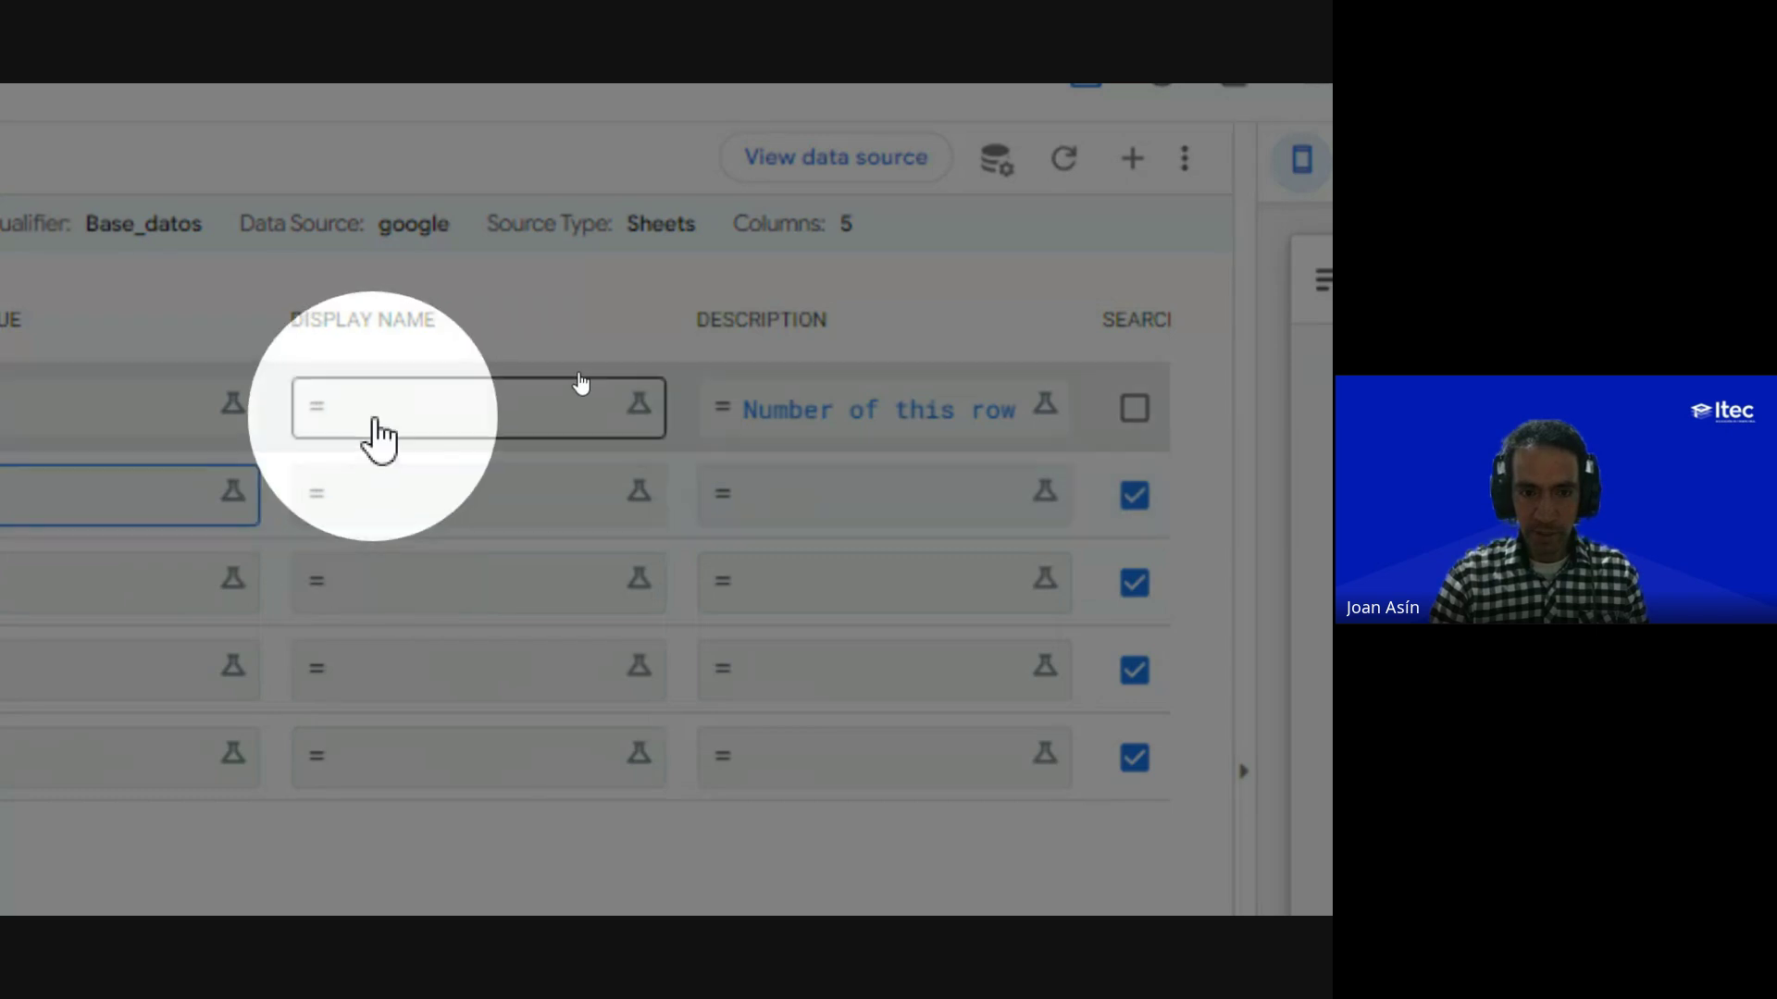
Step: Enter "DNI" as the ID column's Display Name expression and save it
left_click(370, 501)
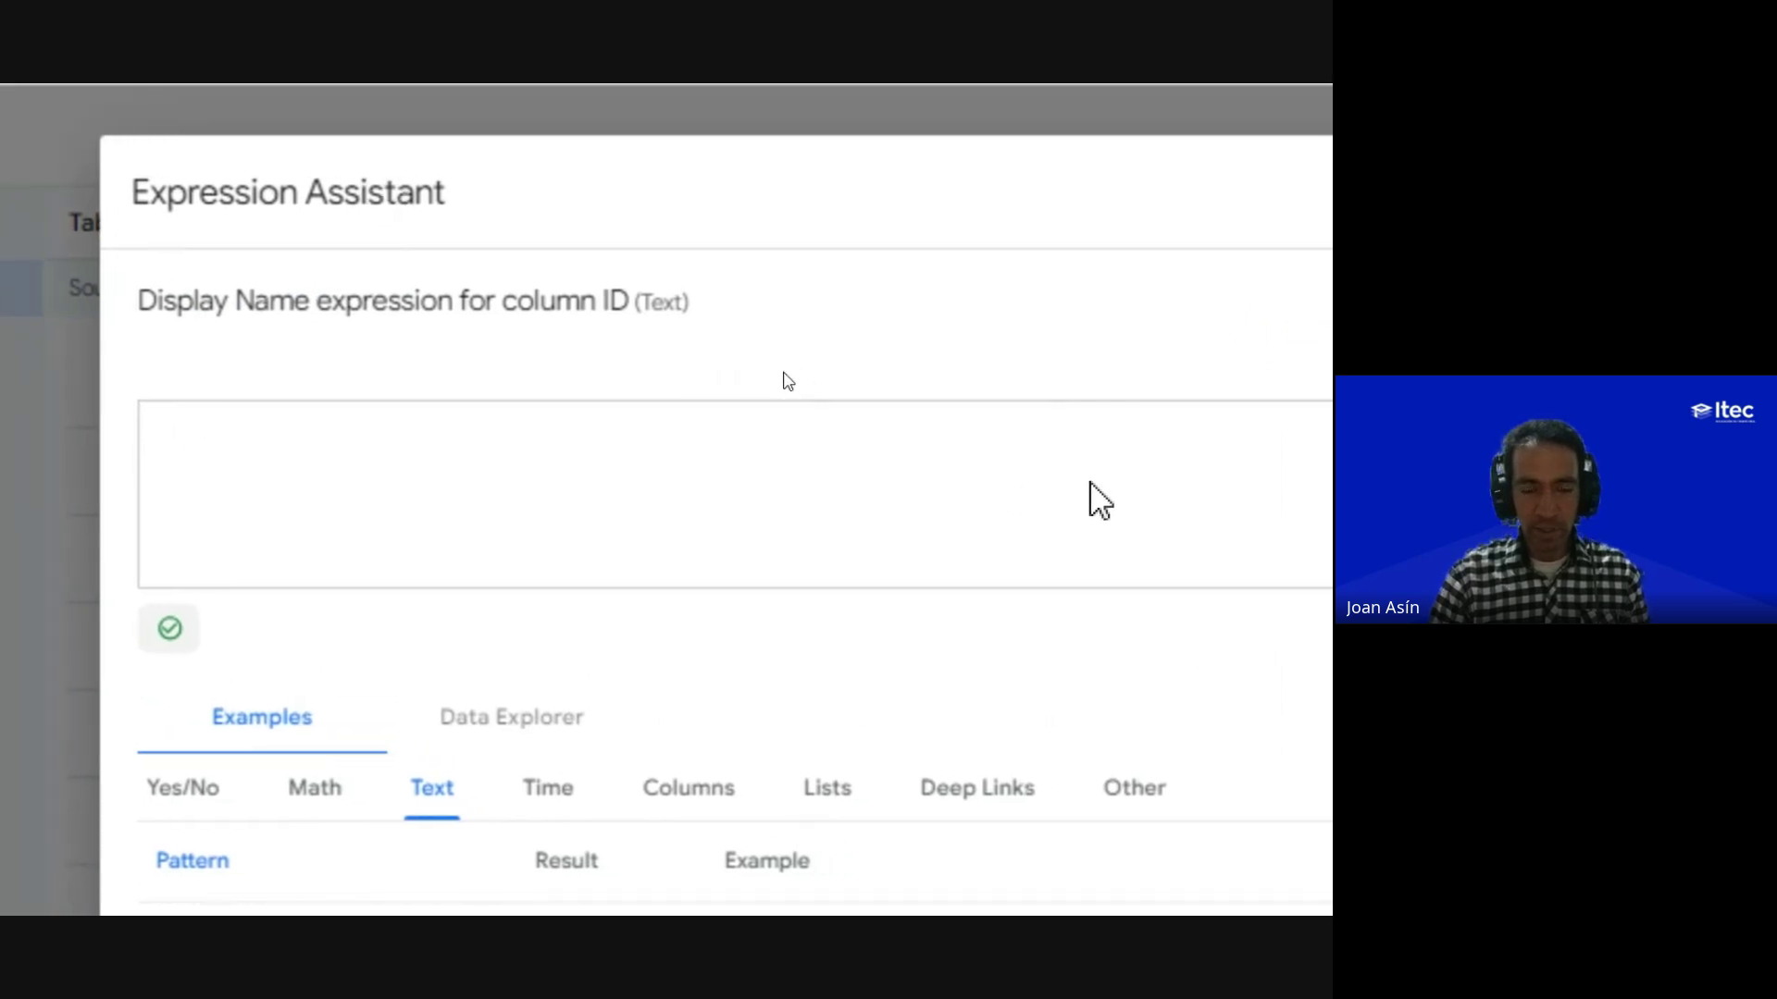
key("ctrl")
key("ctrl")
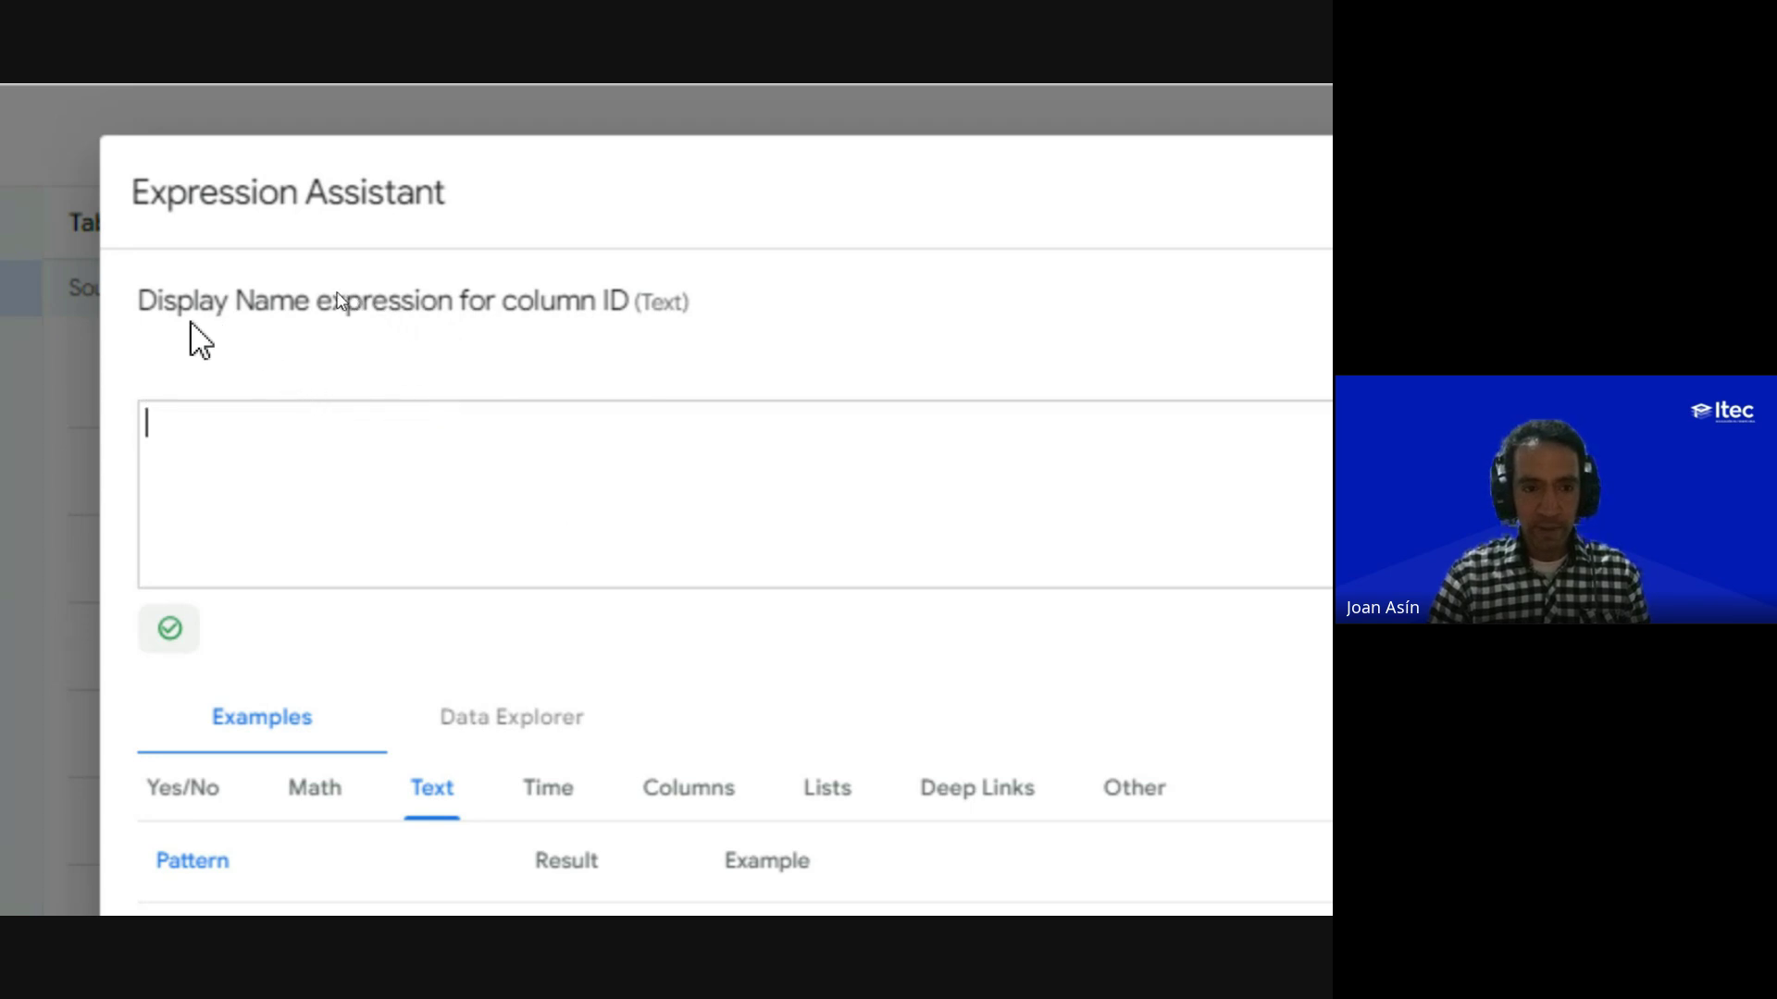
key("ctrl")
key("ctrl")
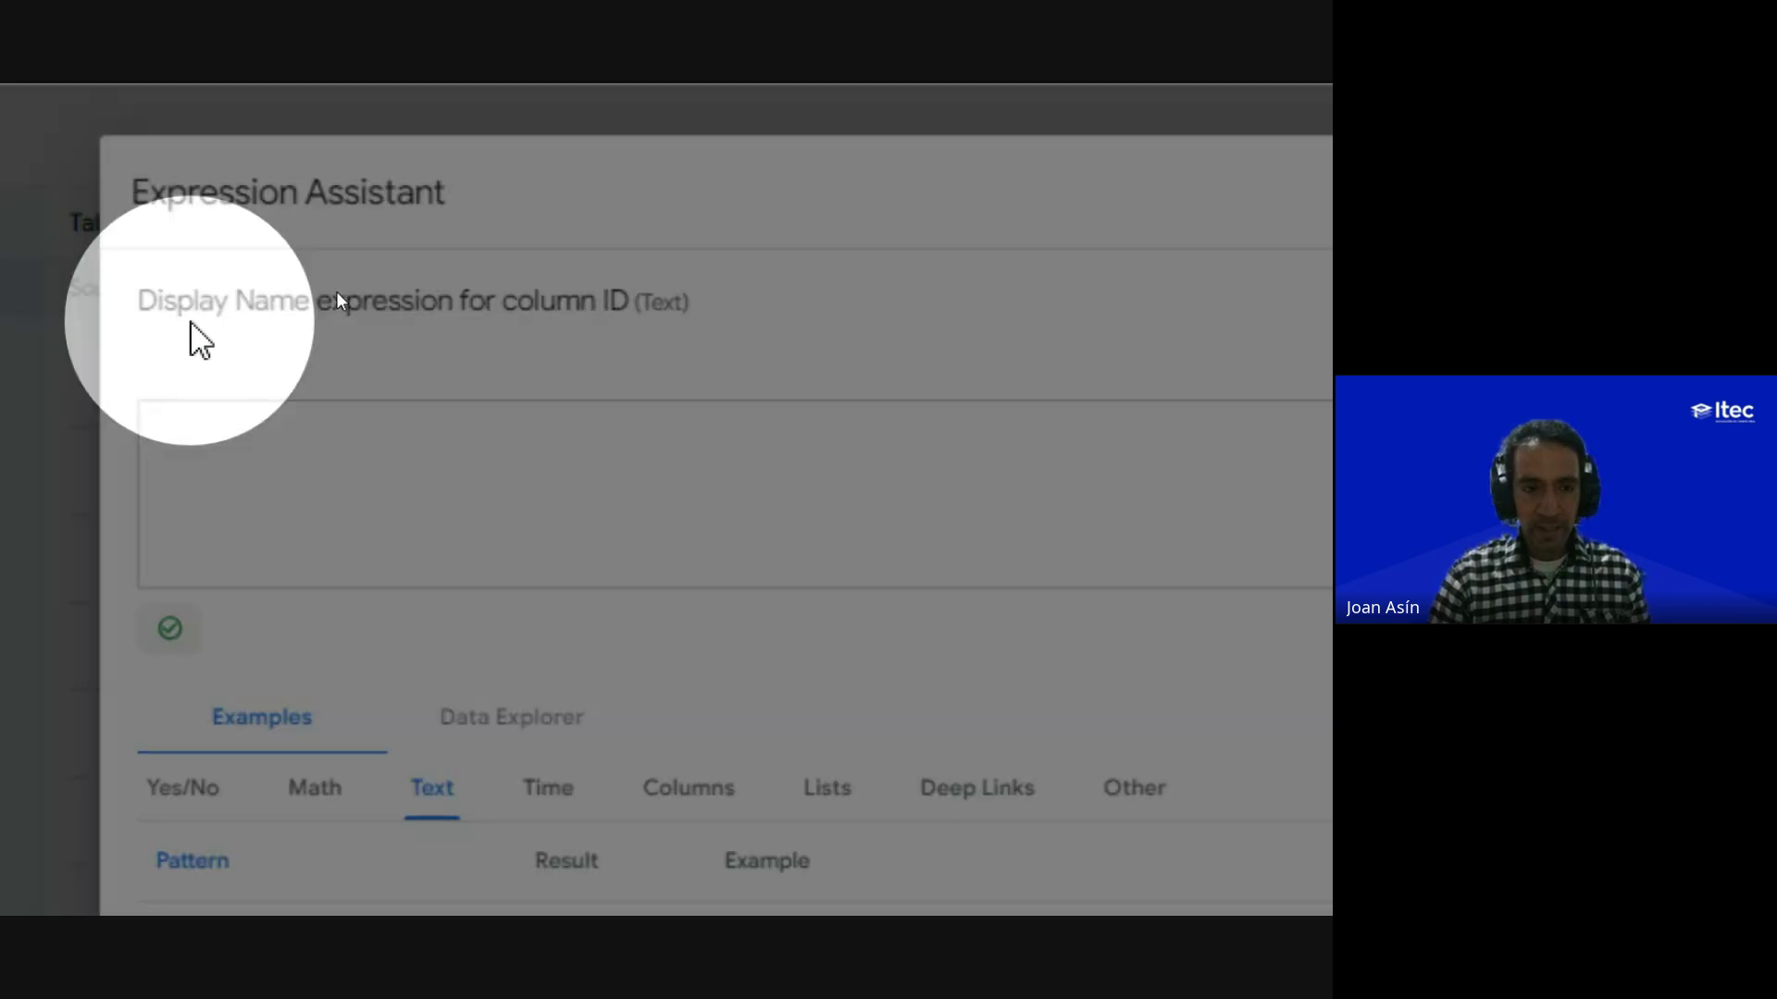
left_click(615, 326)
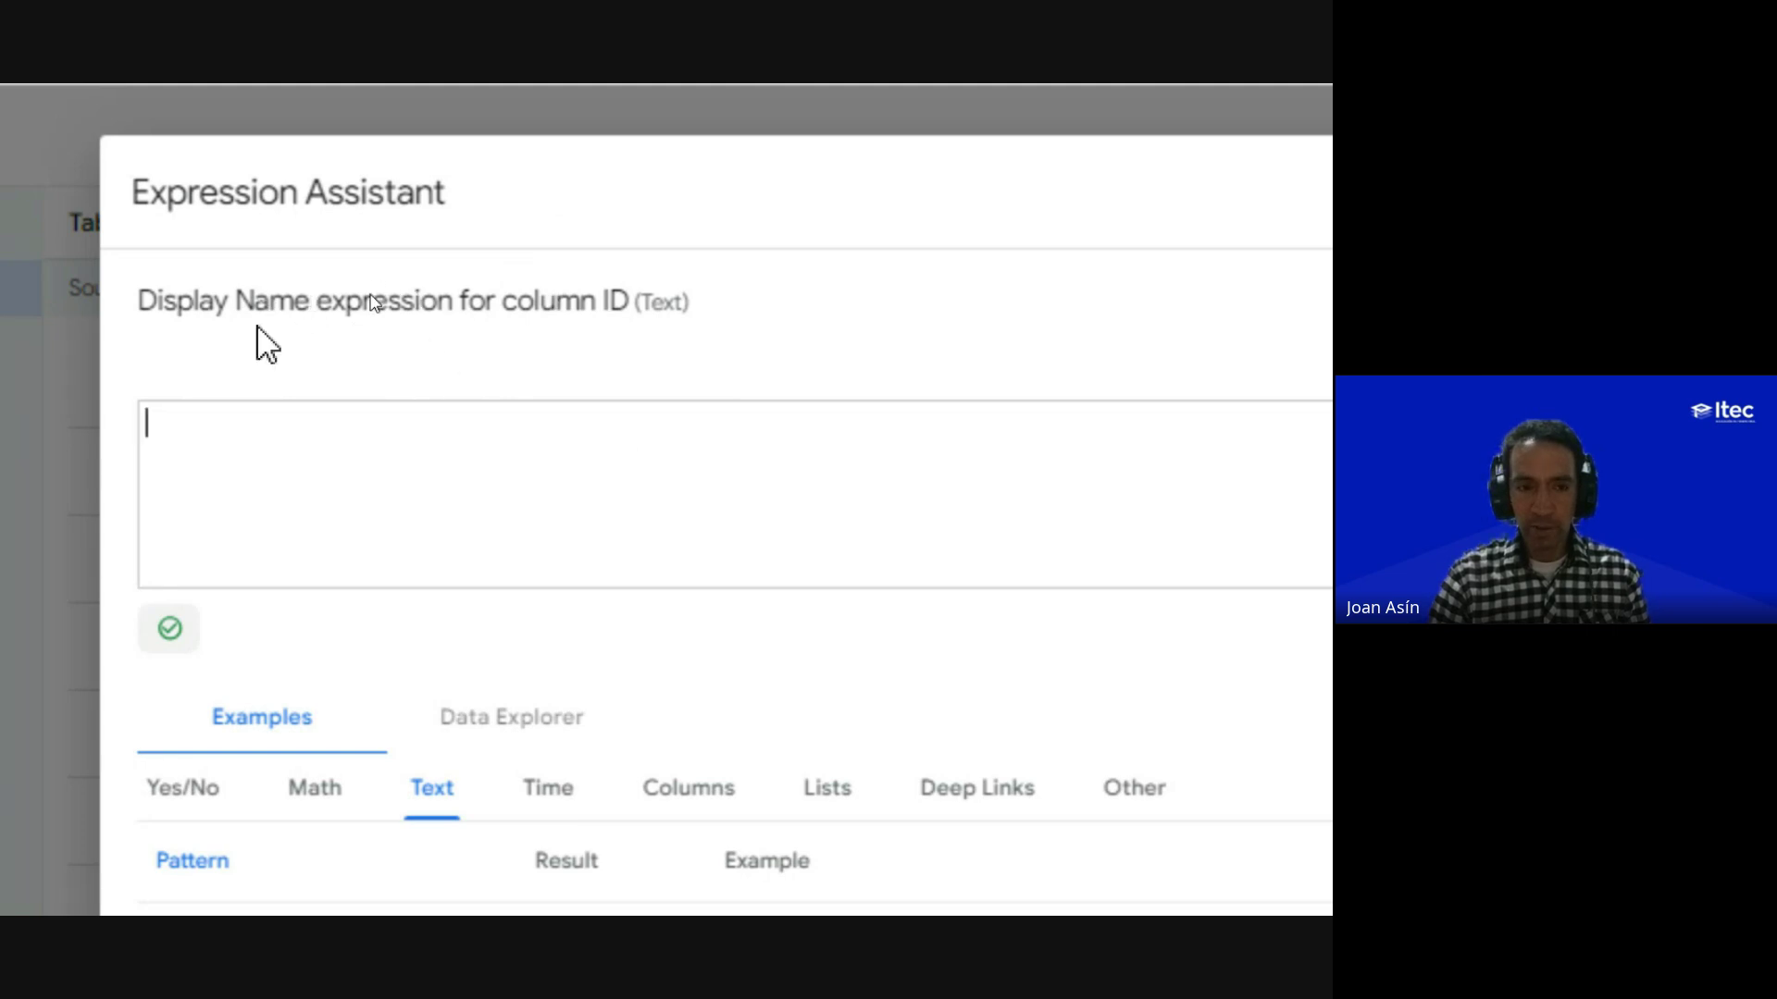
key("ctrl")
key("ctrl")
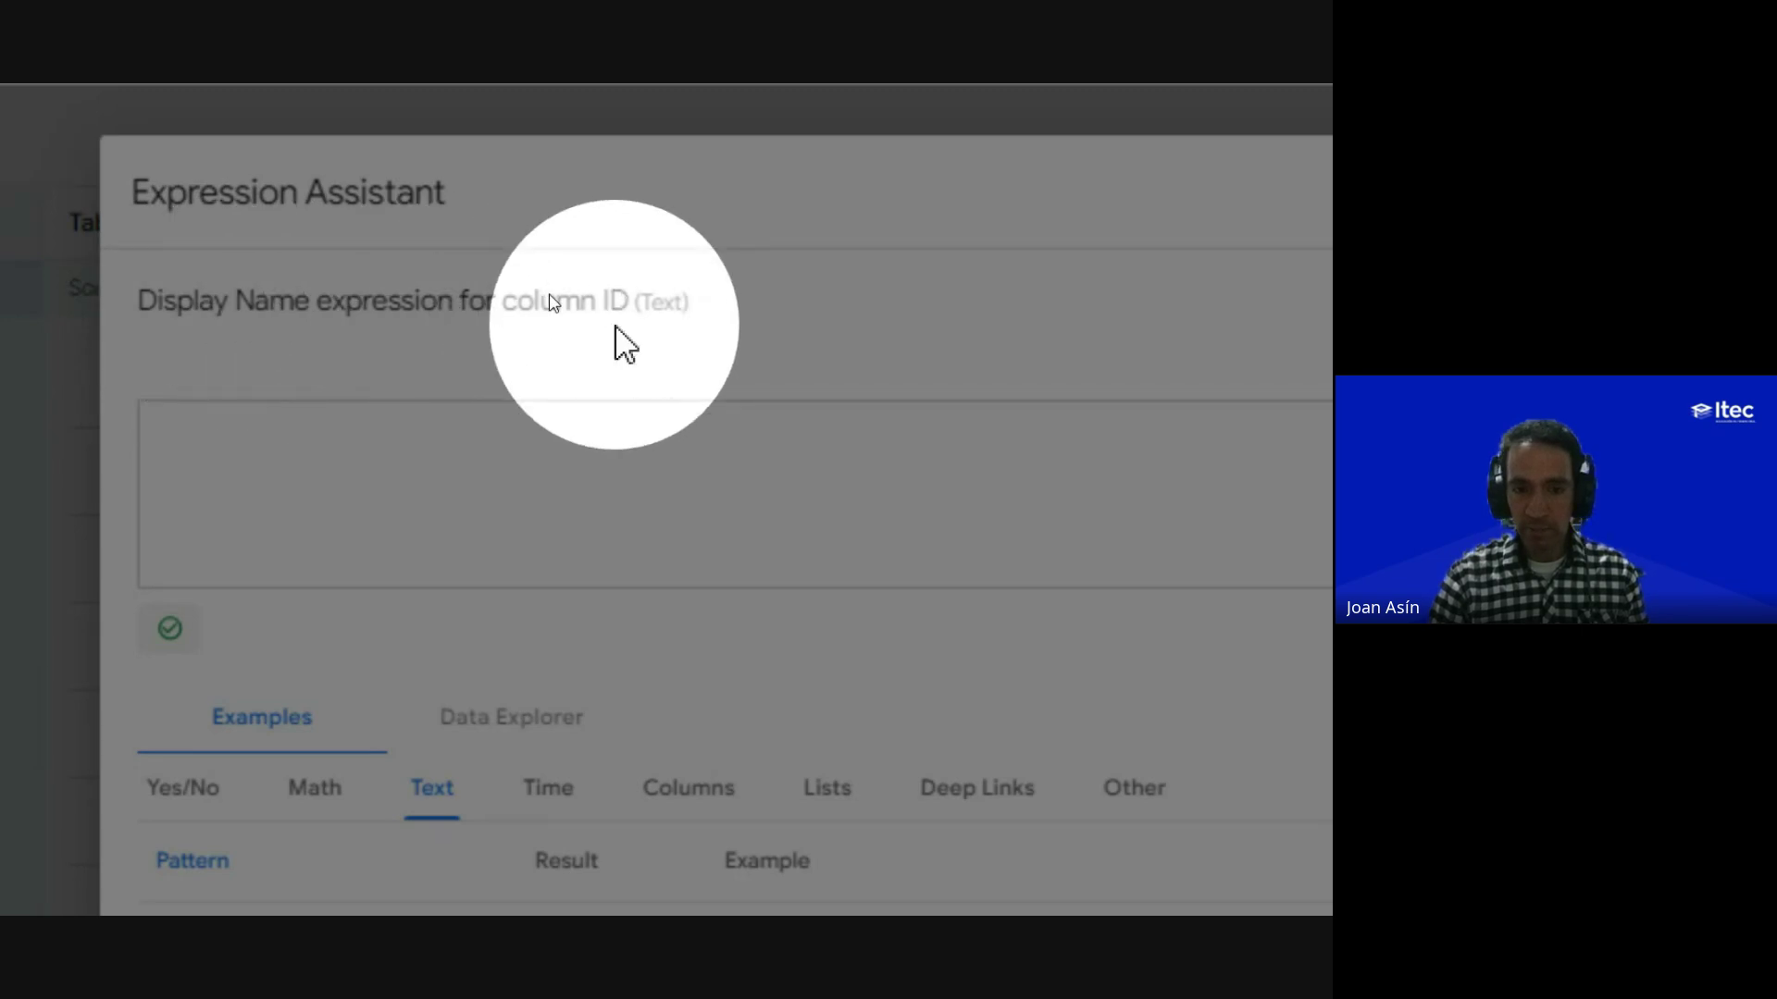
key("Escape")
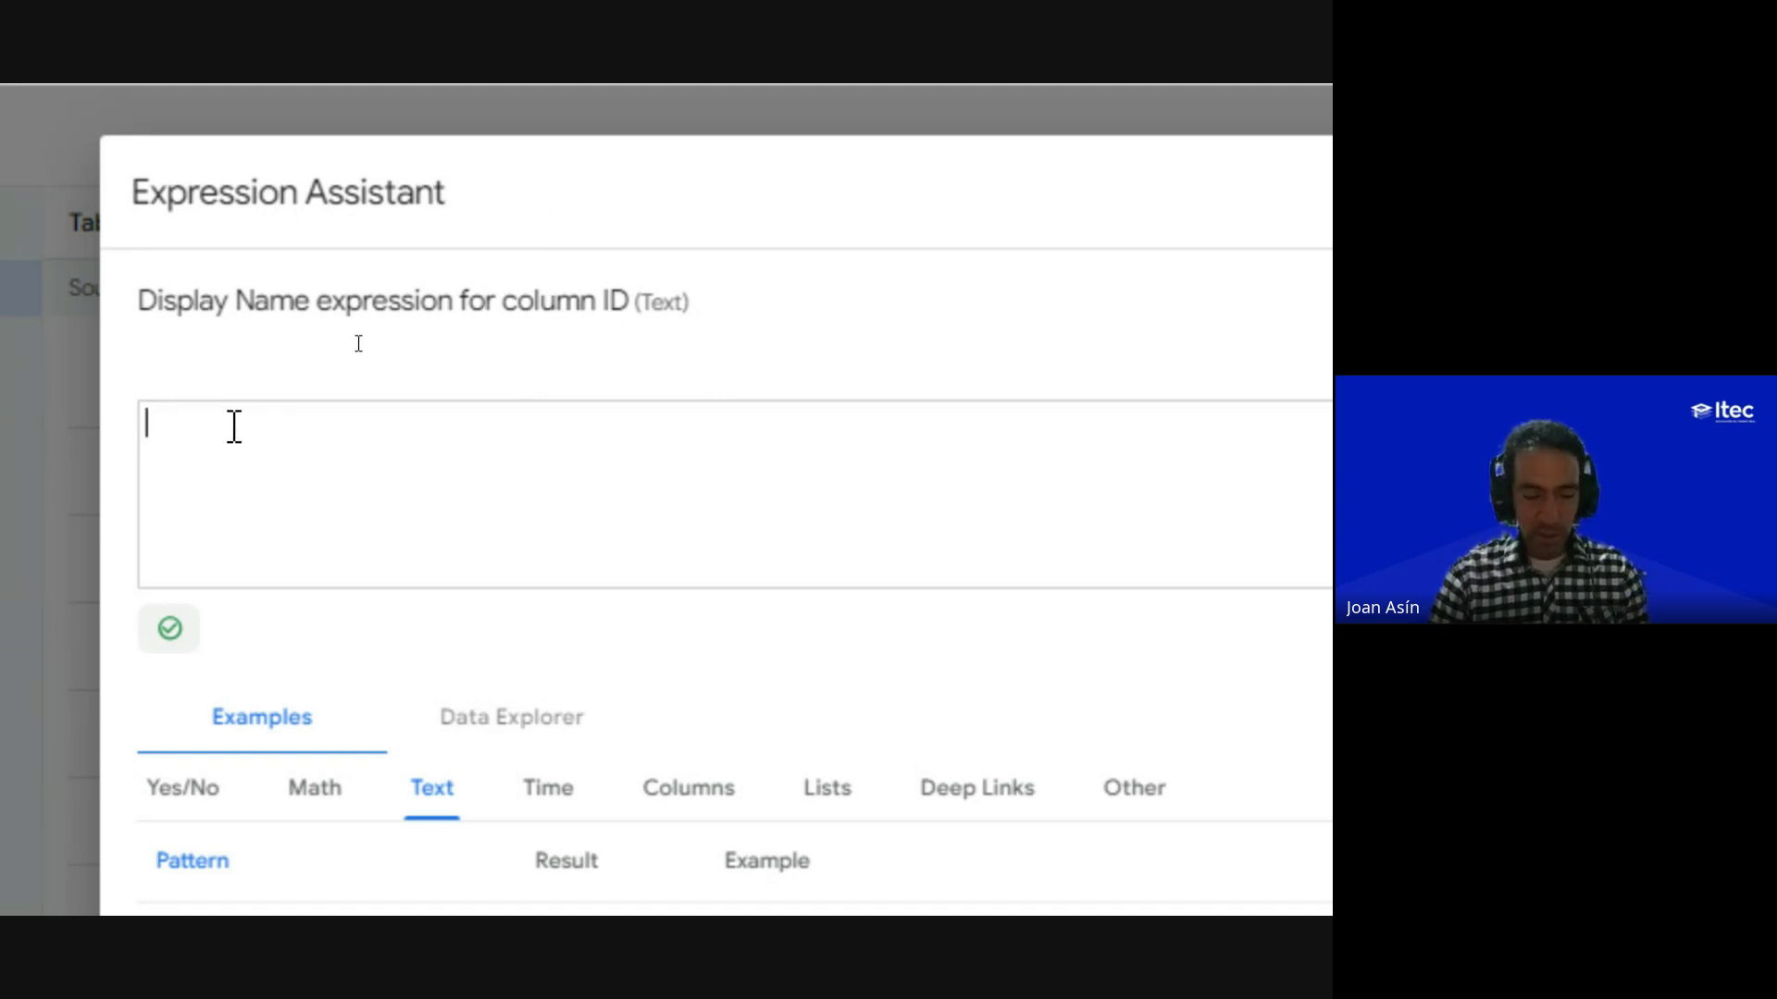
type("\"\"")
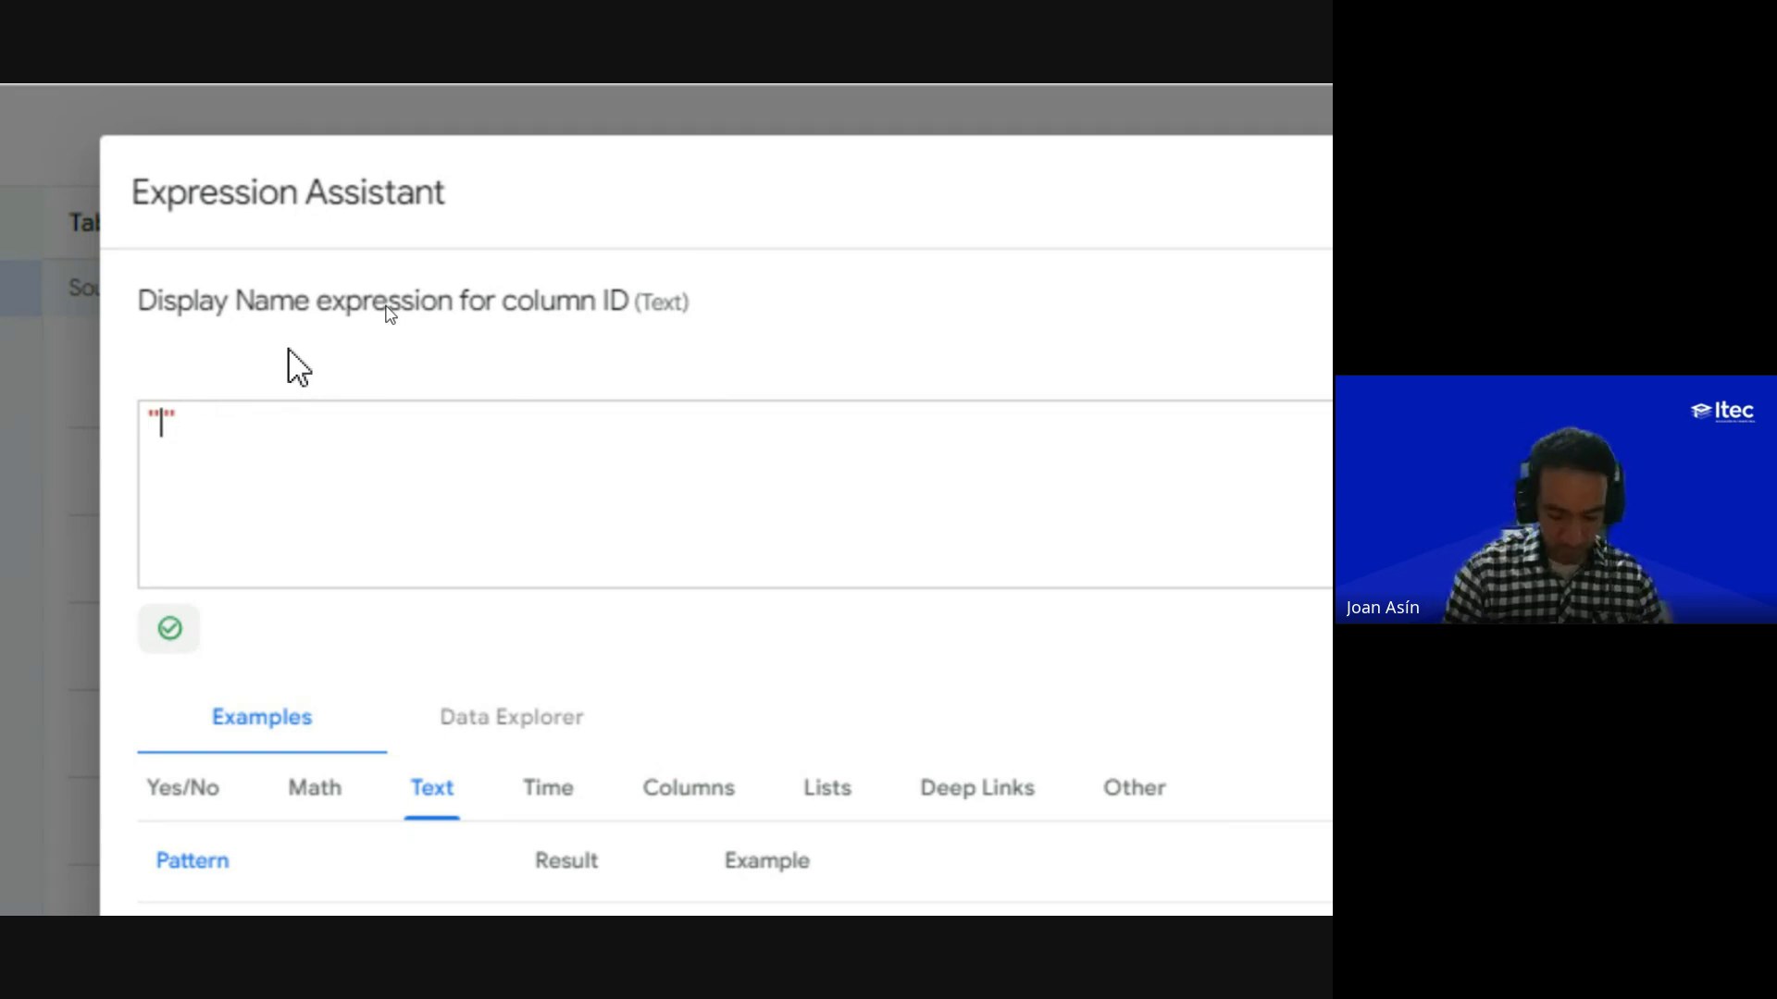
type("DNI")
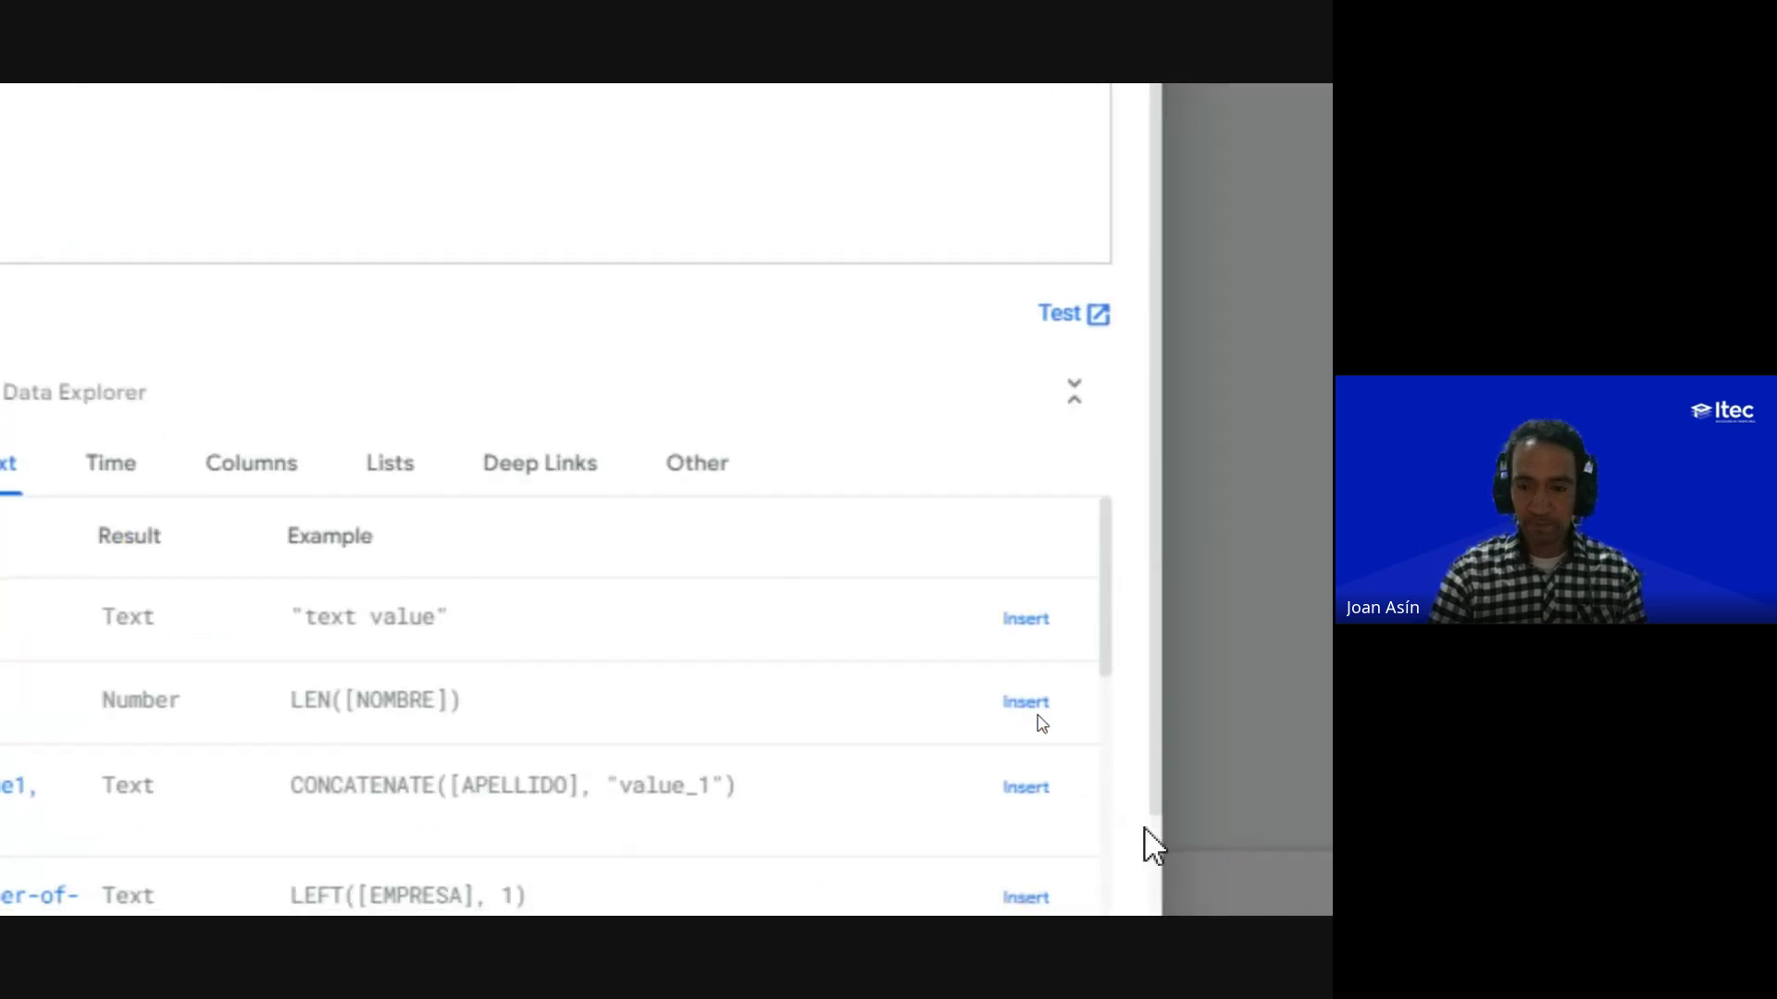
left_click(1059, 776)
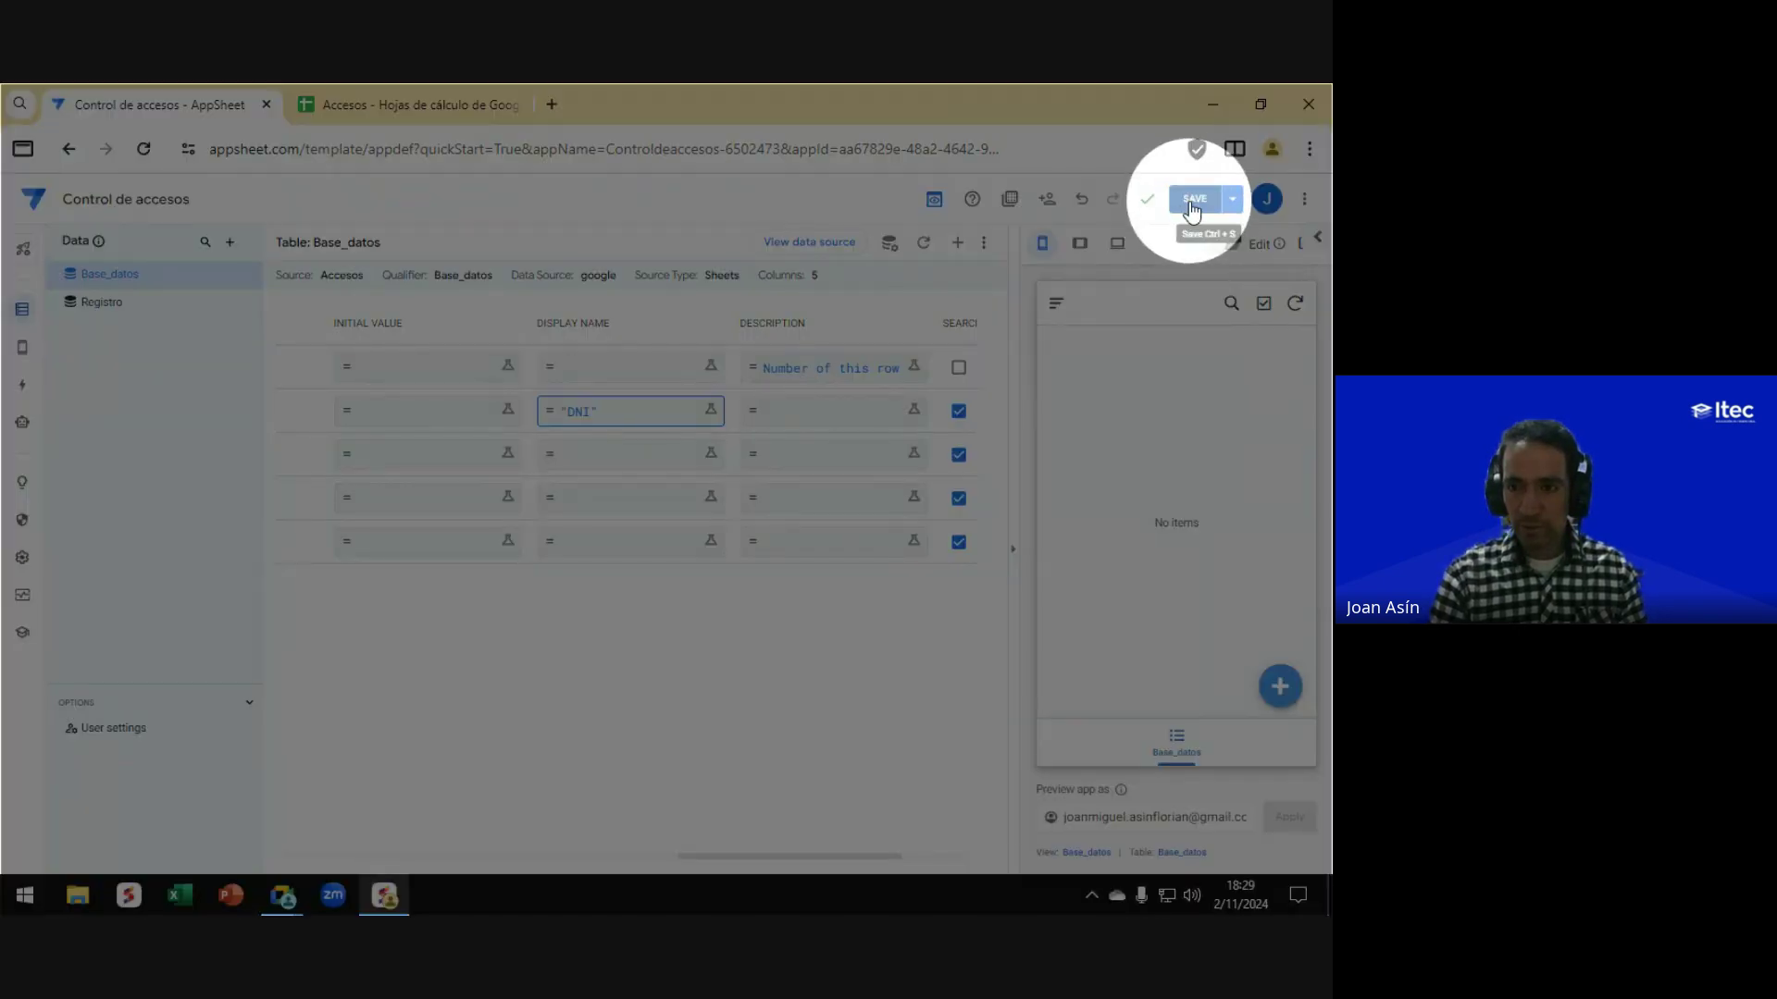
Step: Save the app, check the preview's add form labels the key field DNI, then cancel
left_click(1192, 209)
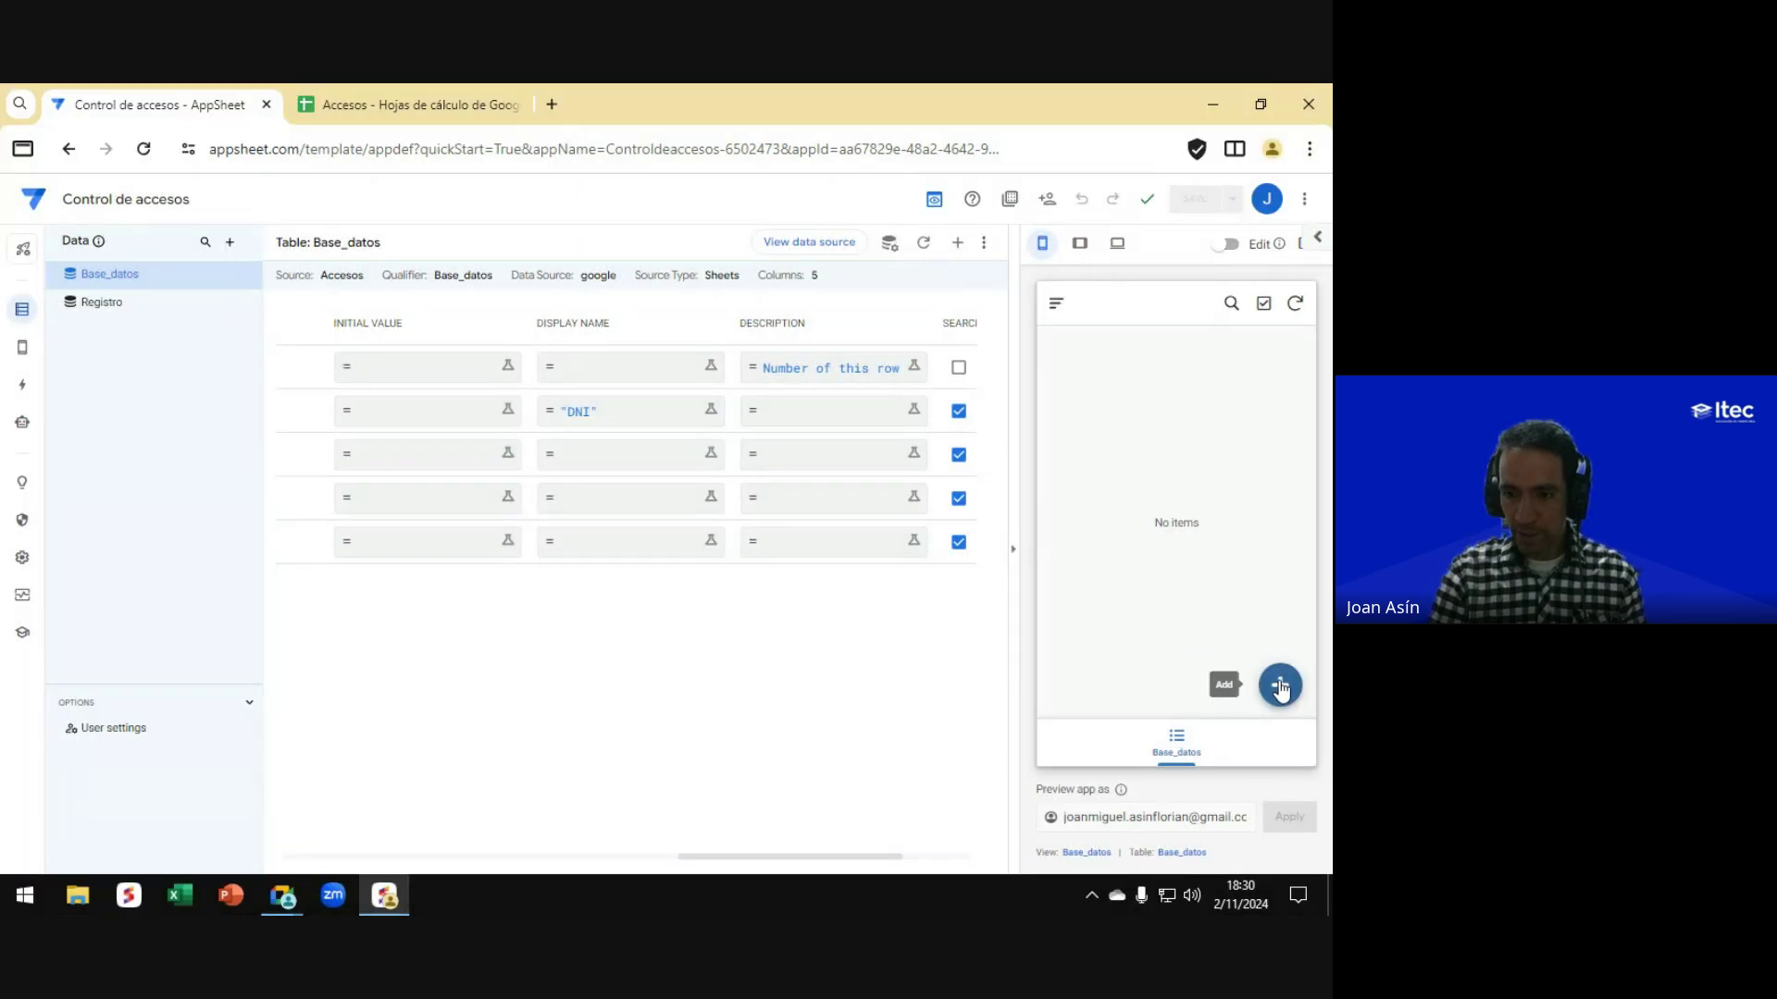
left_click(1281, 685)
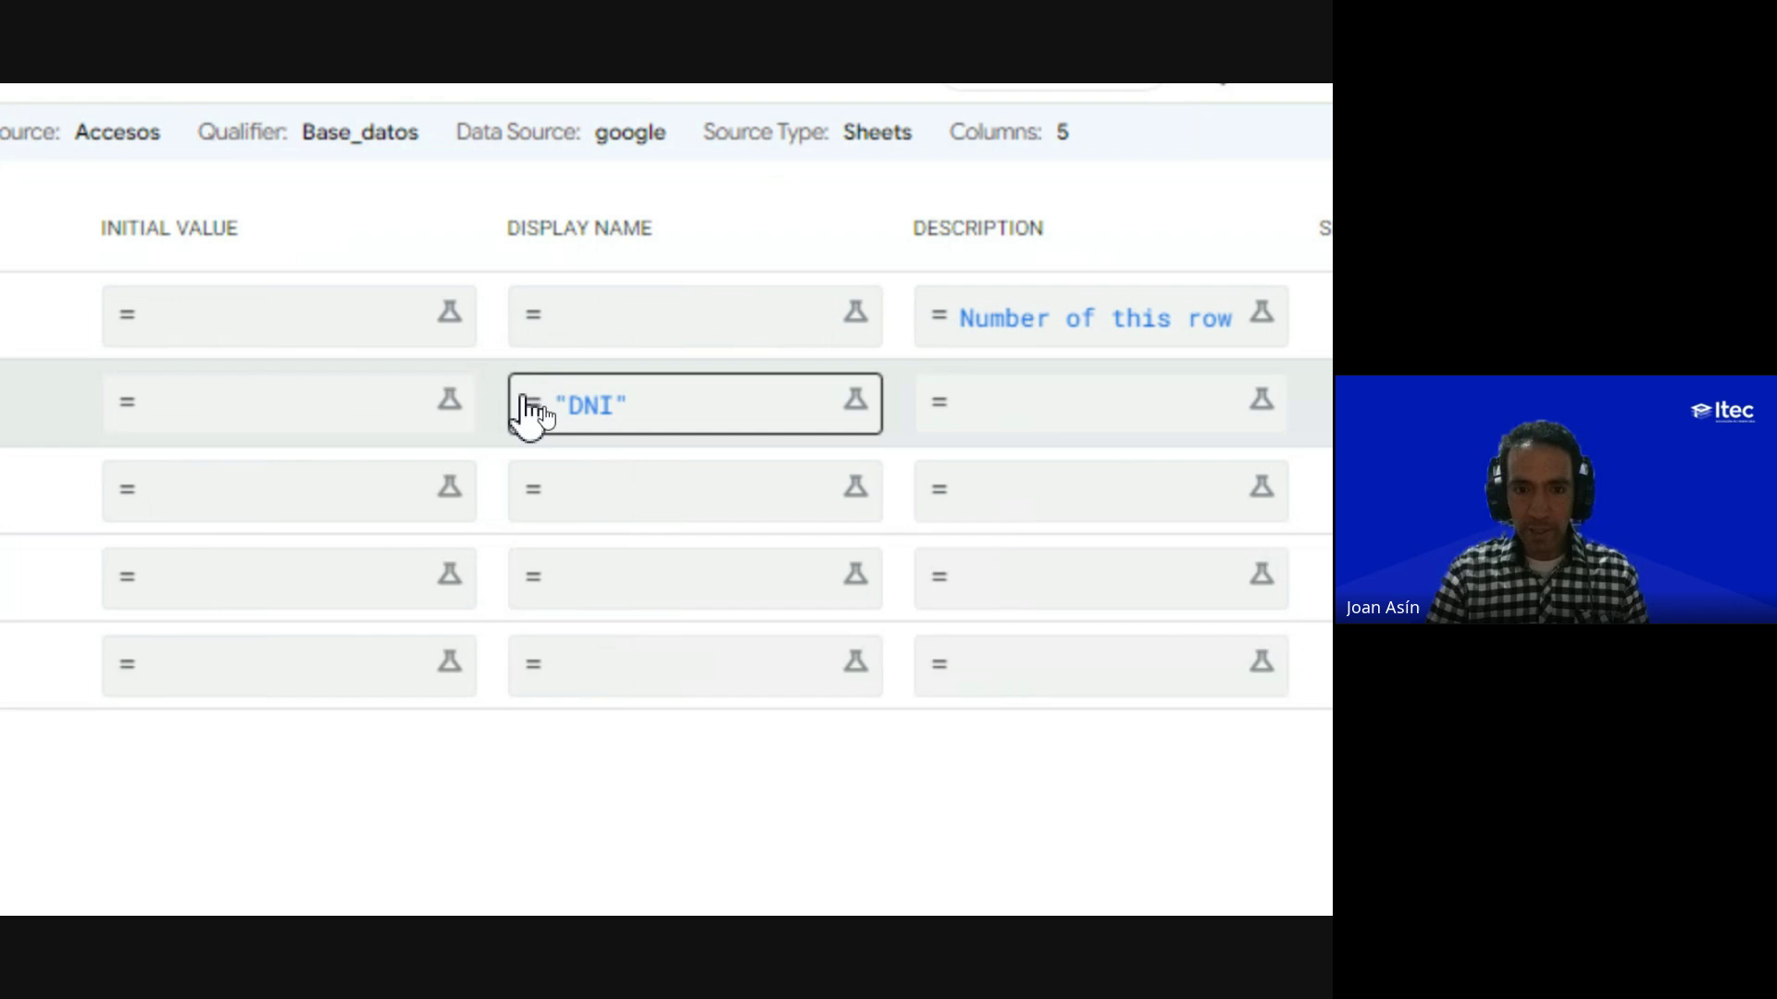
scroll(523, 412, "left", 5)
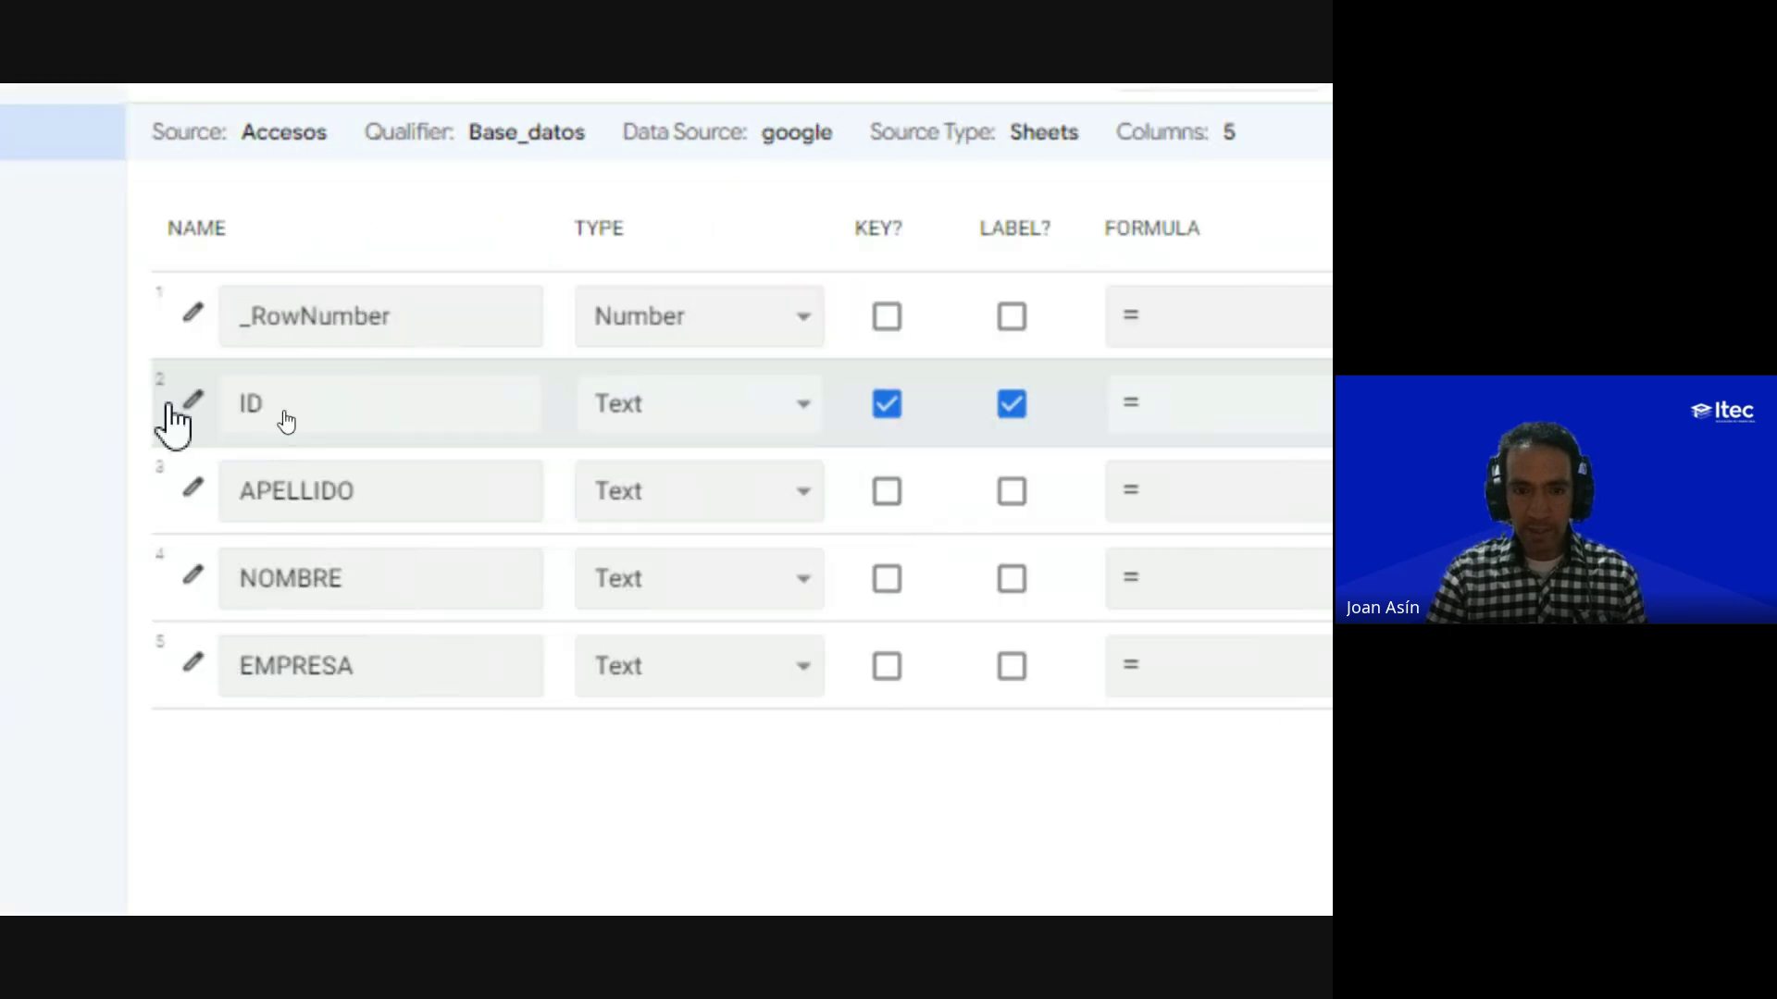
left_click(135, 407)
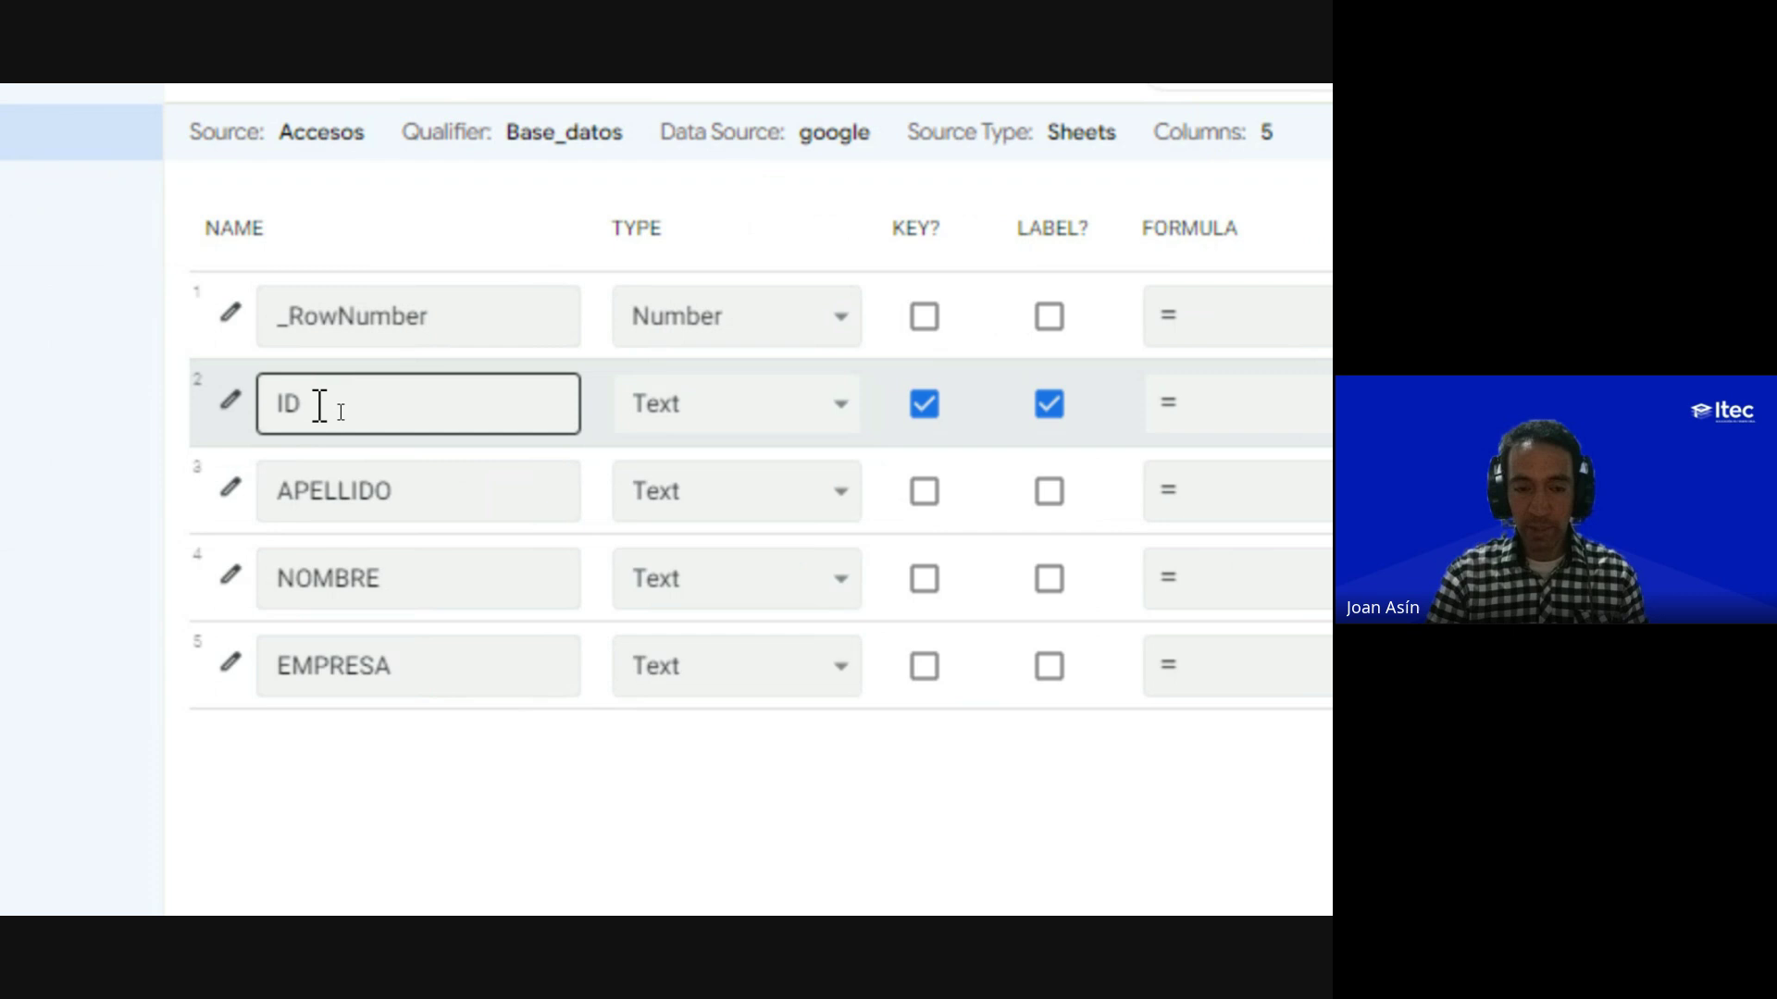
scroll(694, 426, "right", 10)
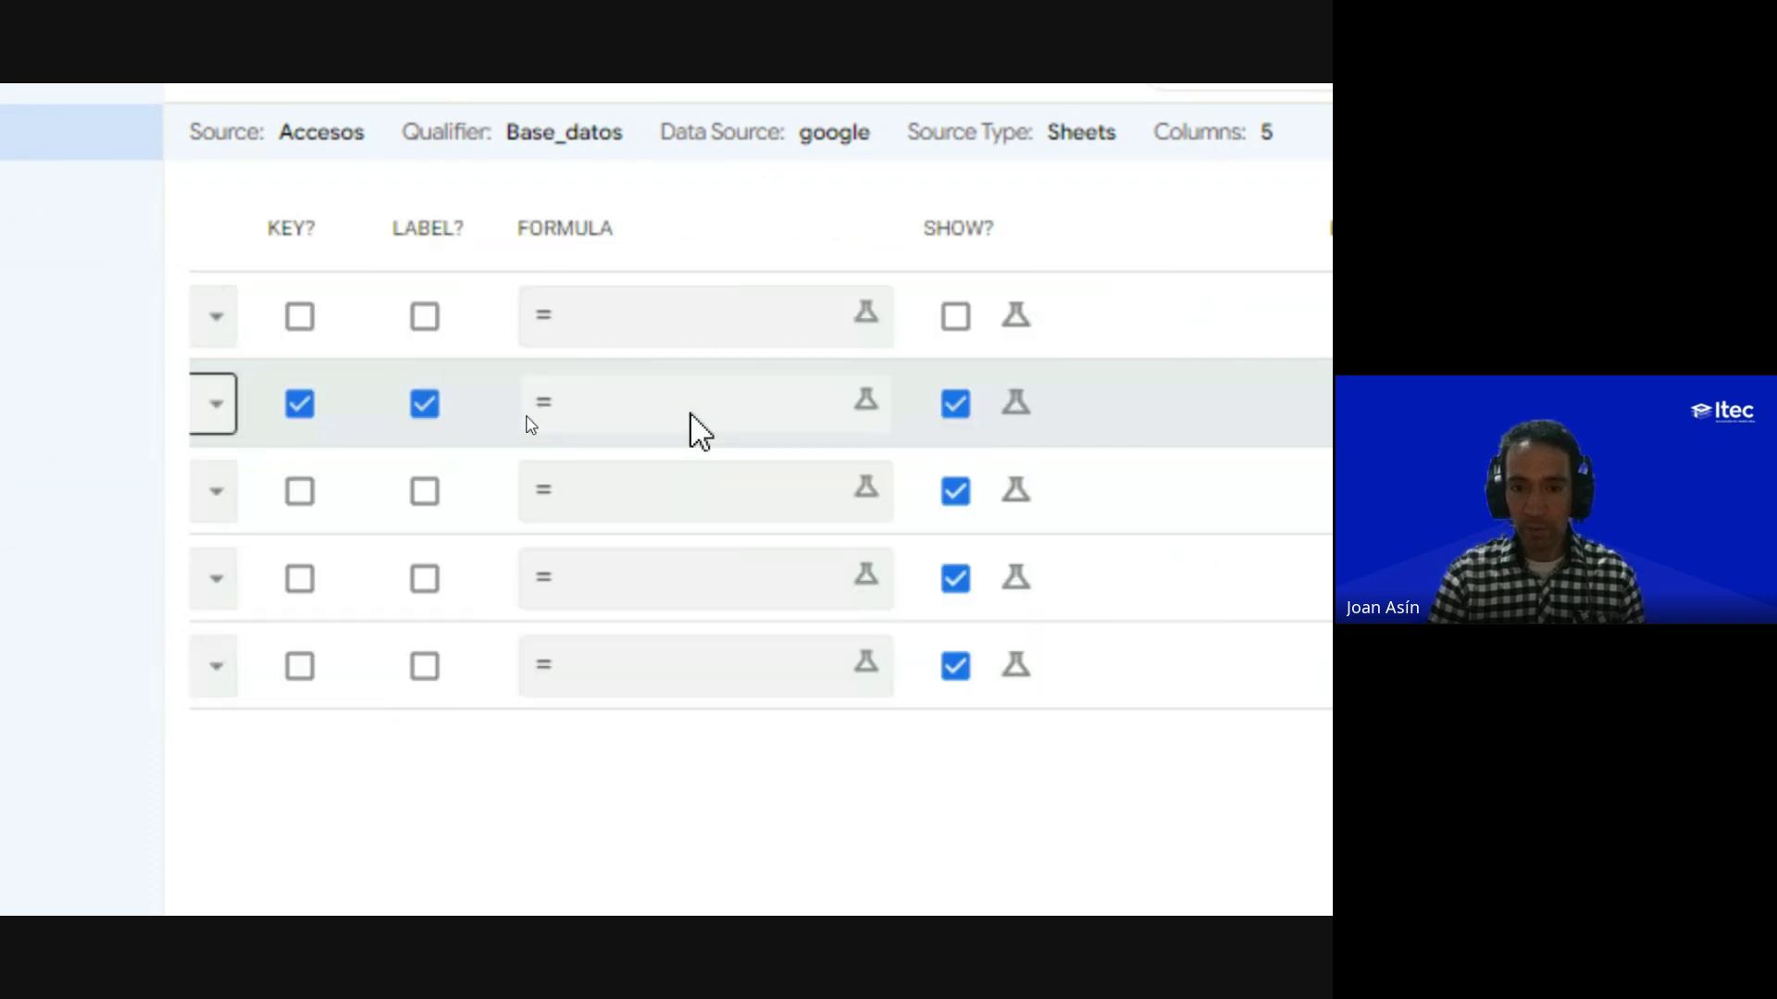
scroll(694, 428, "right", 15)
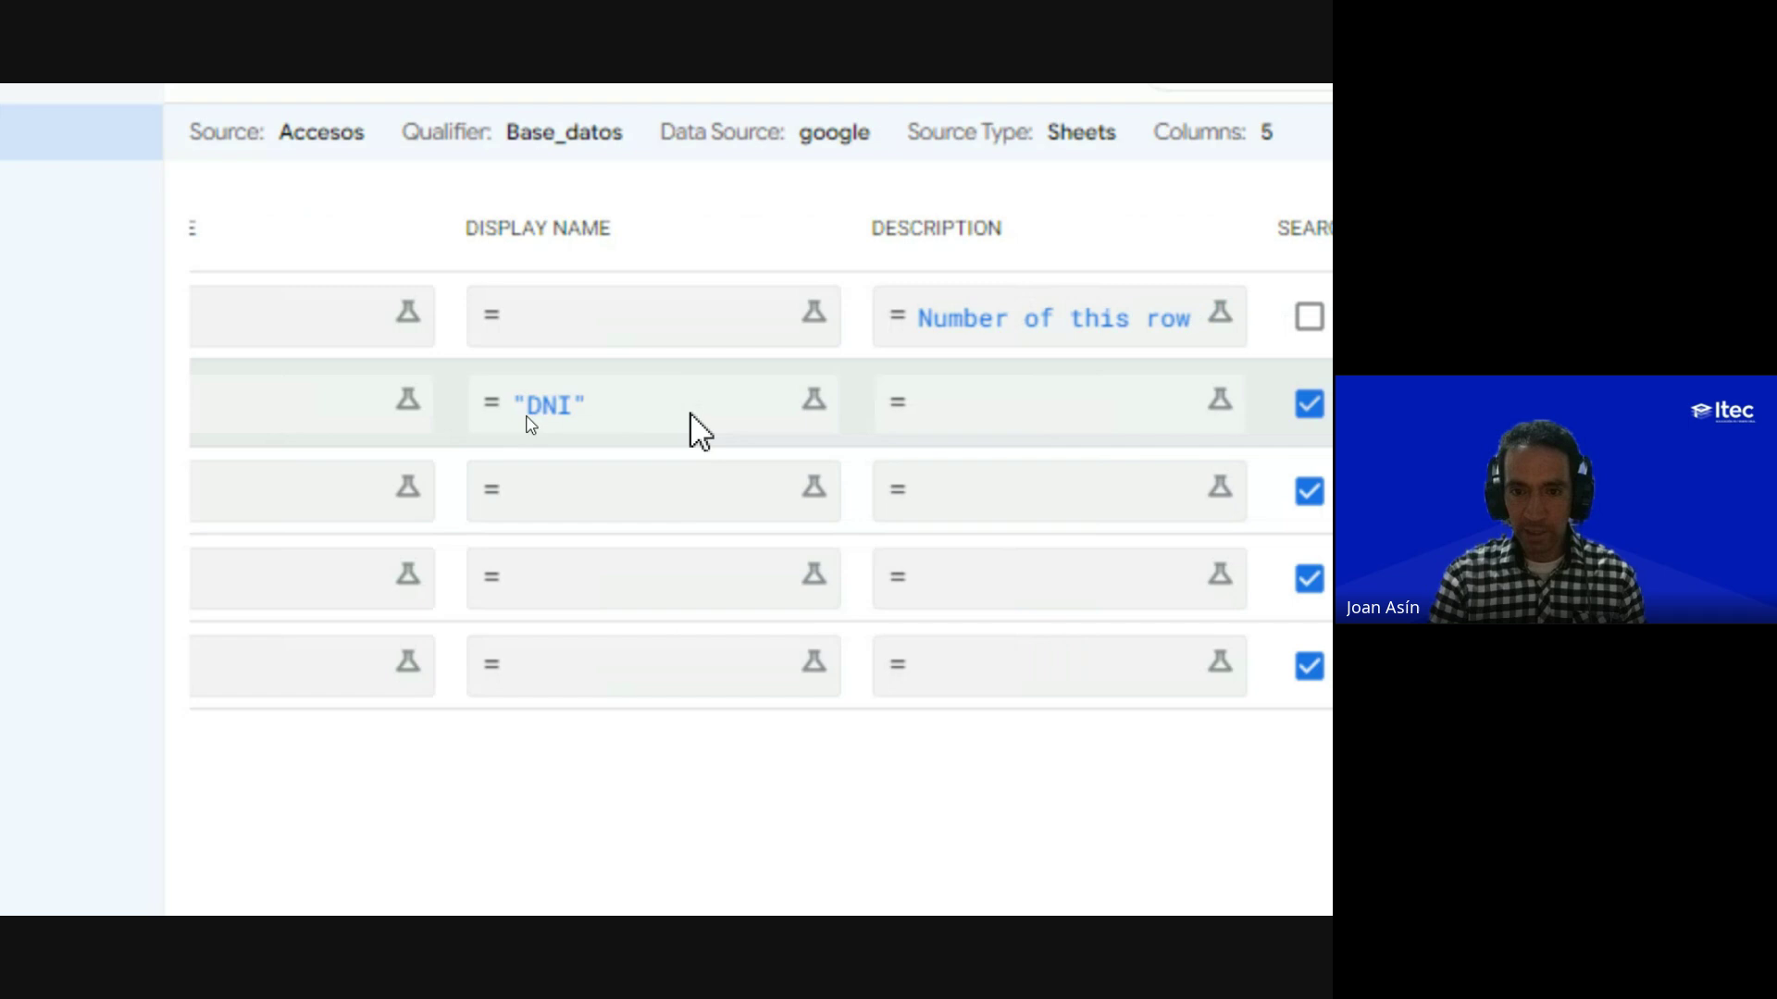
scroll(666, 429, "right", 10)
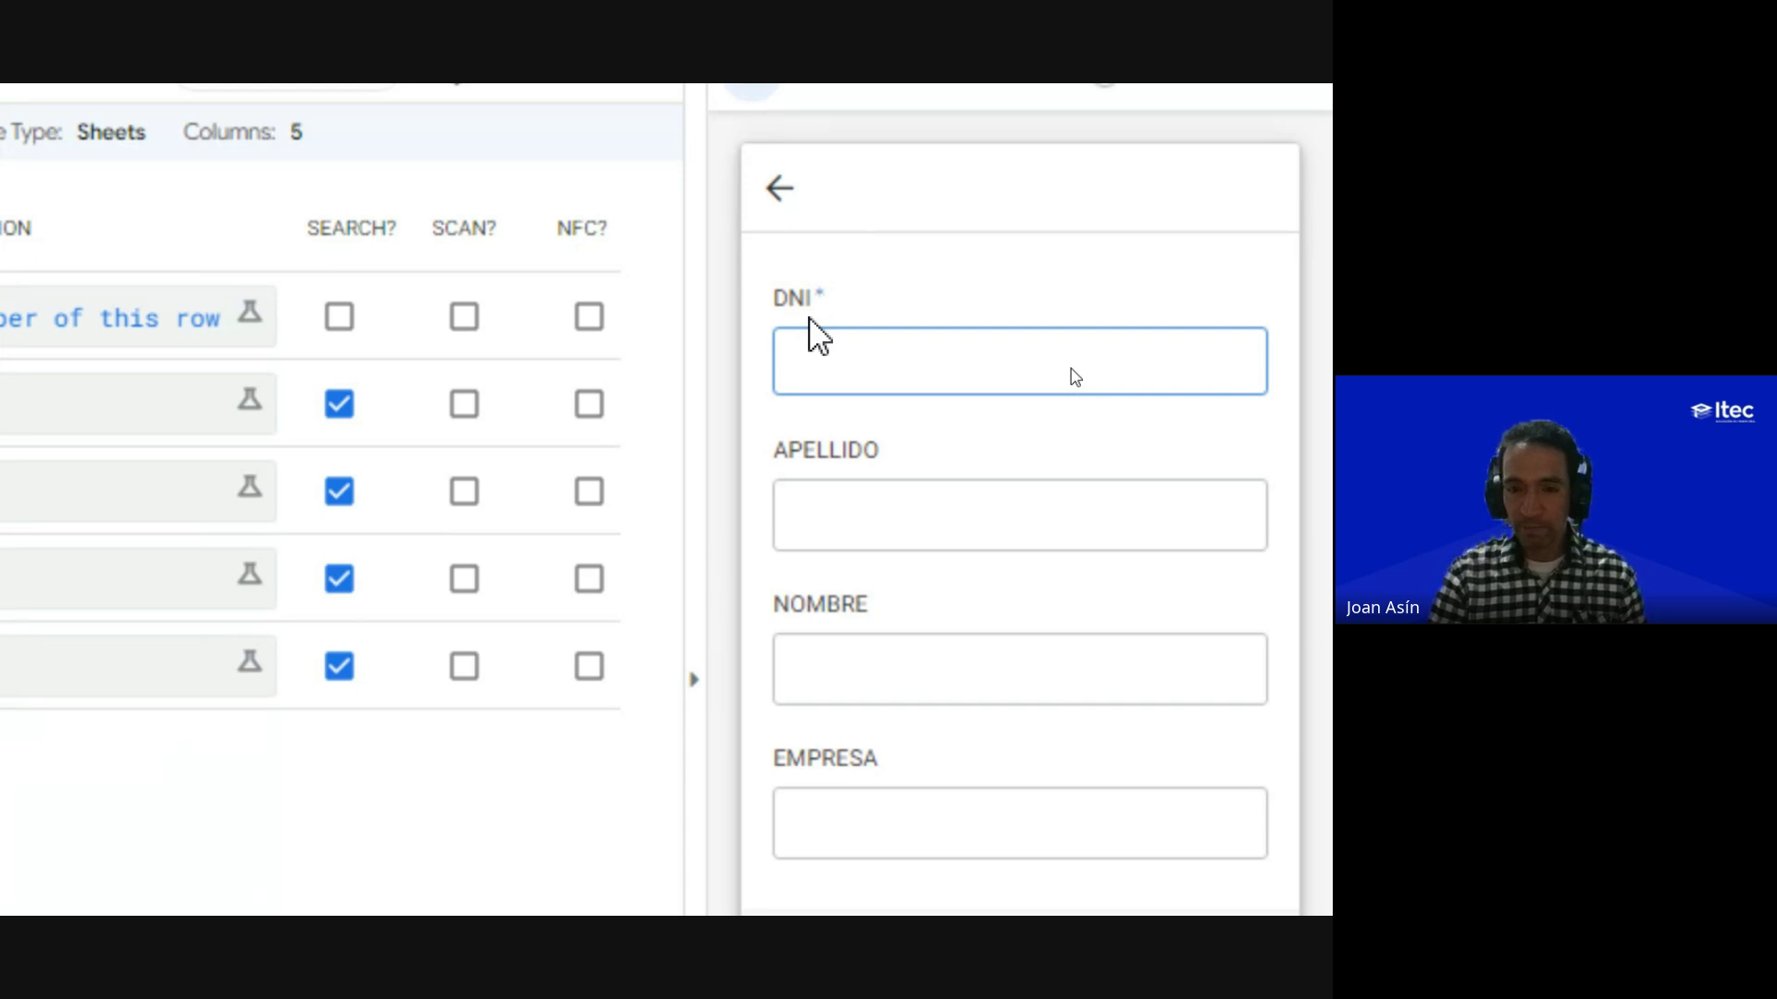
scroll(1019, 813, "down", 3)
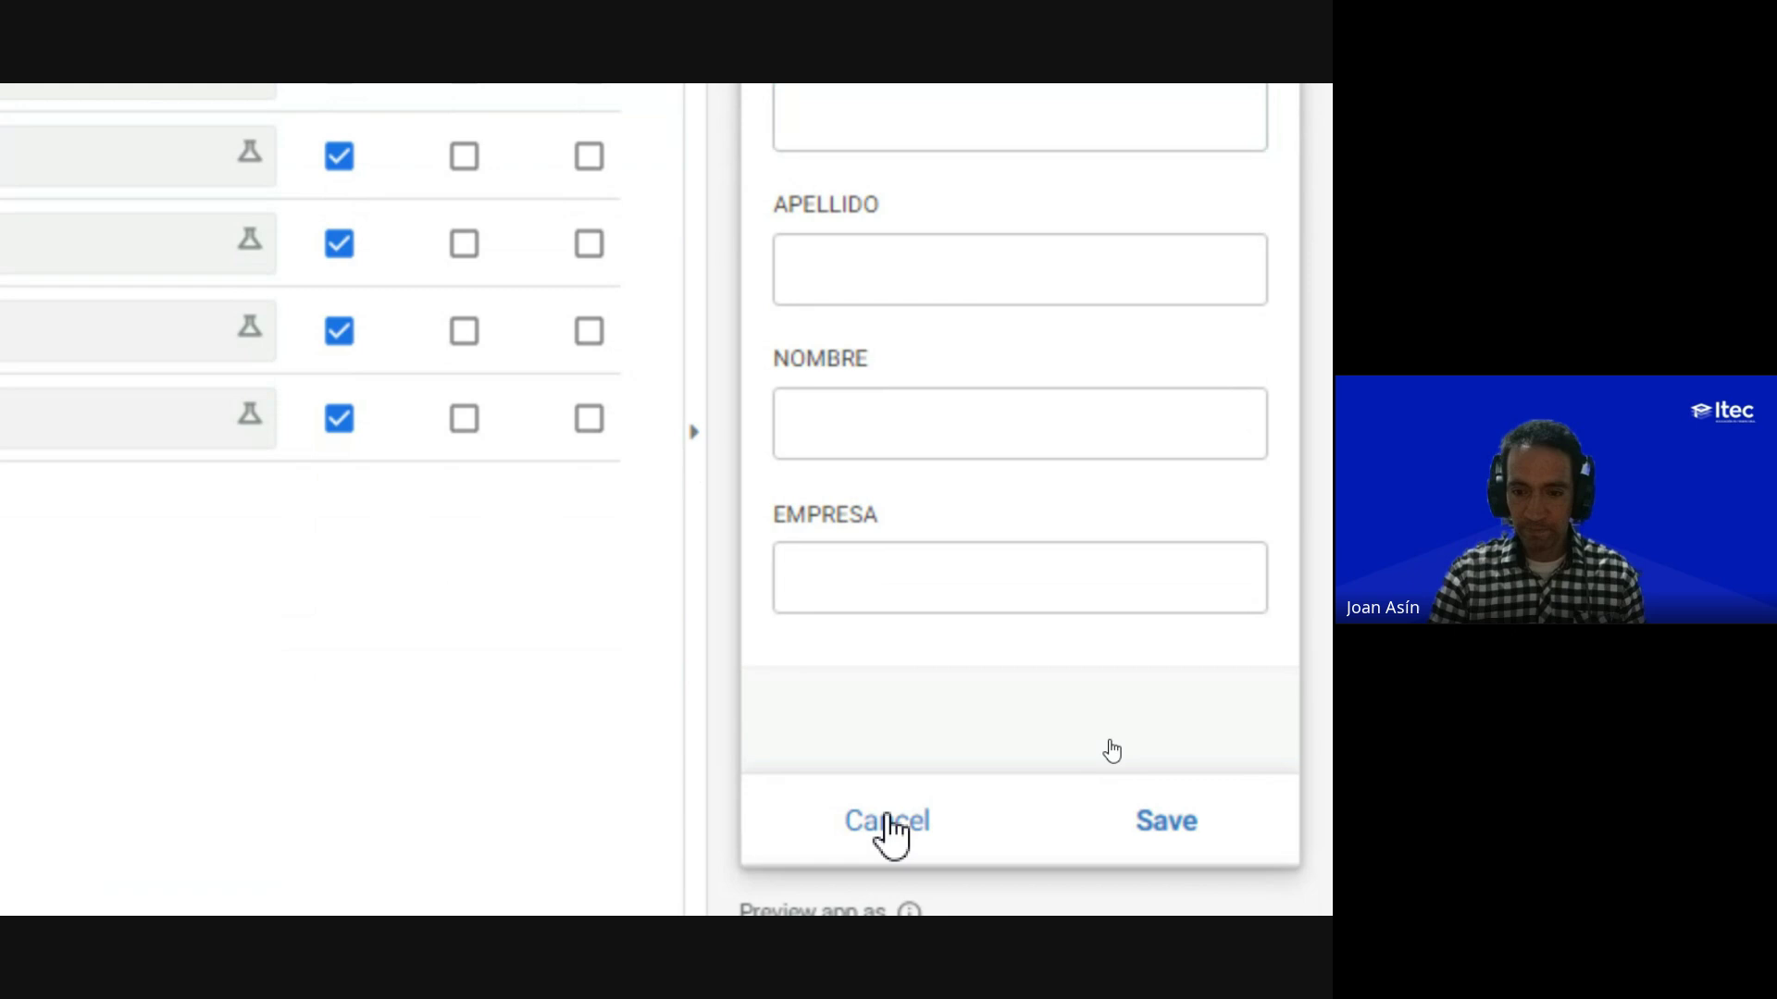
left_click(889, 820)
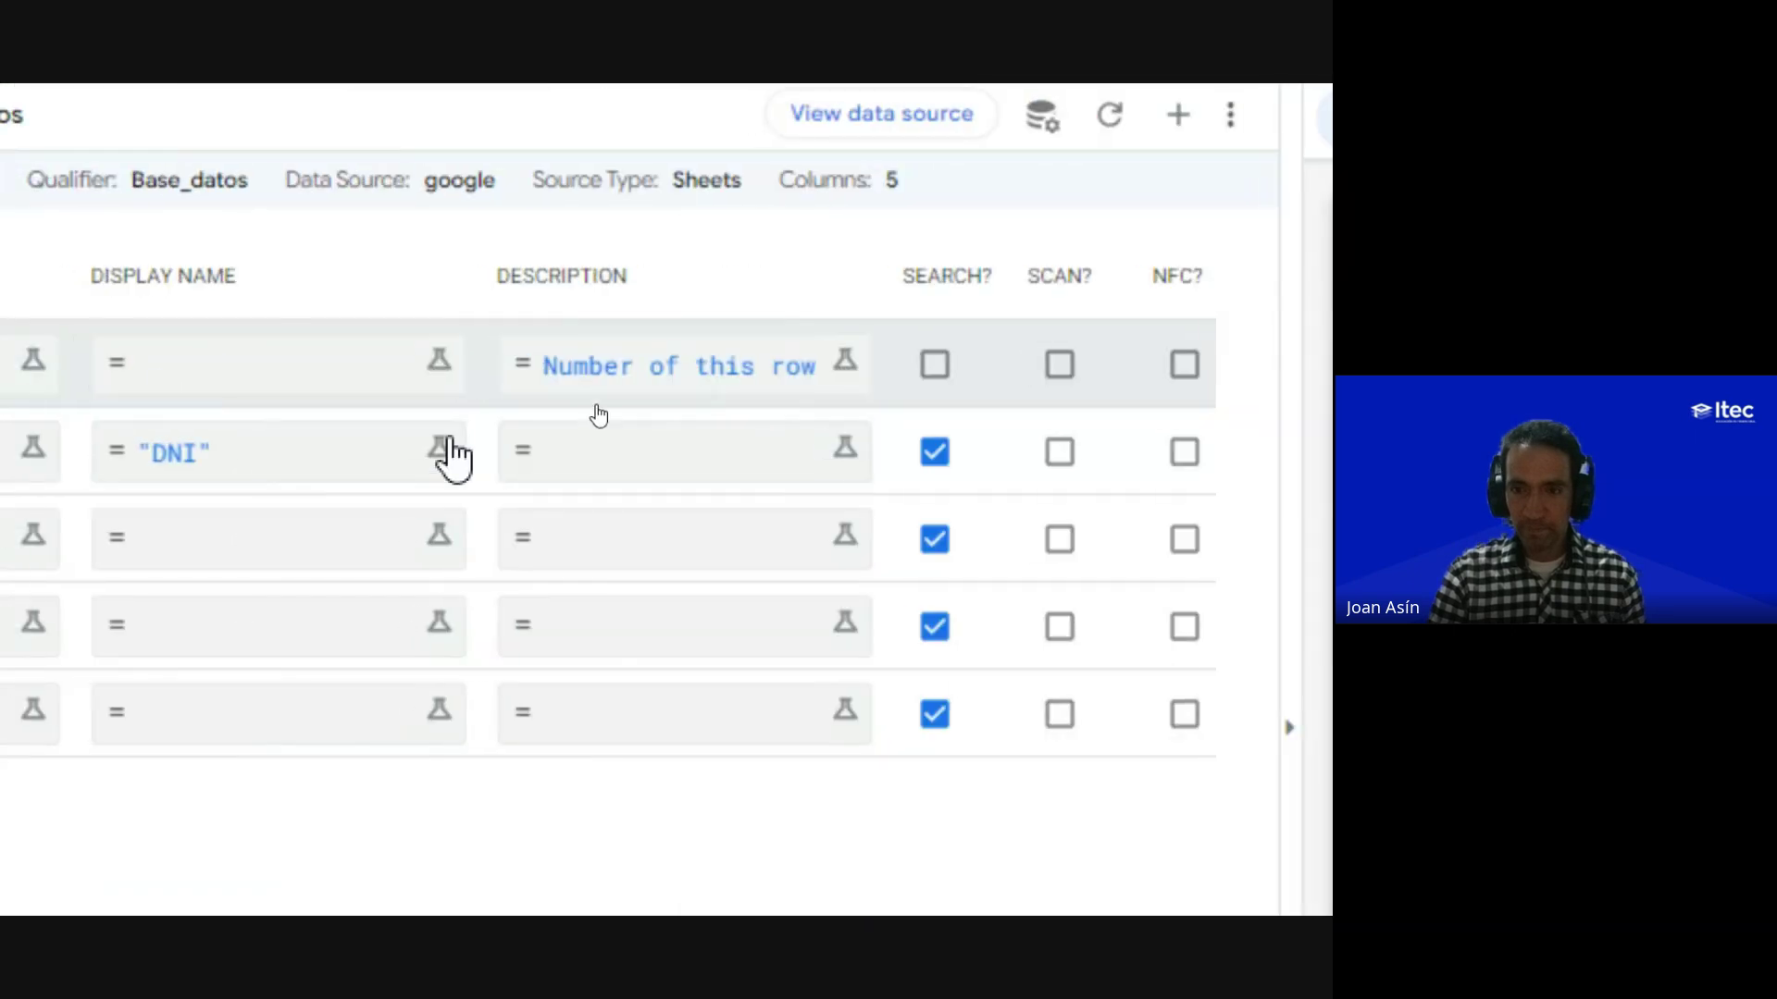
Step: Select the APELLIDO column's name field and bring the Google Meet call forward
scroll(453, 460, "left", 15)
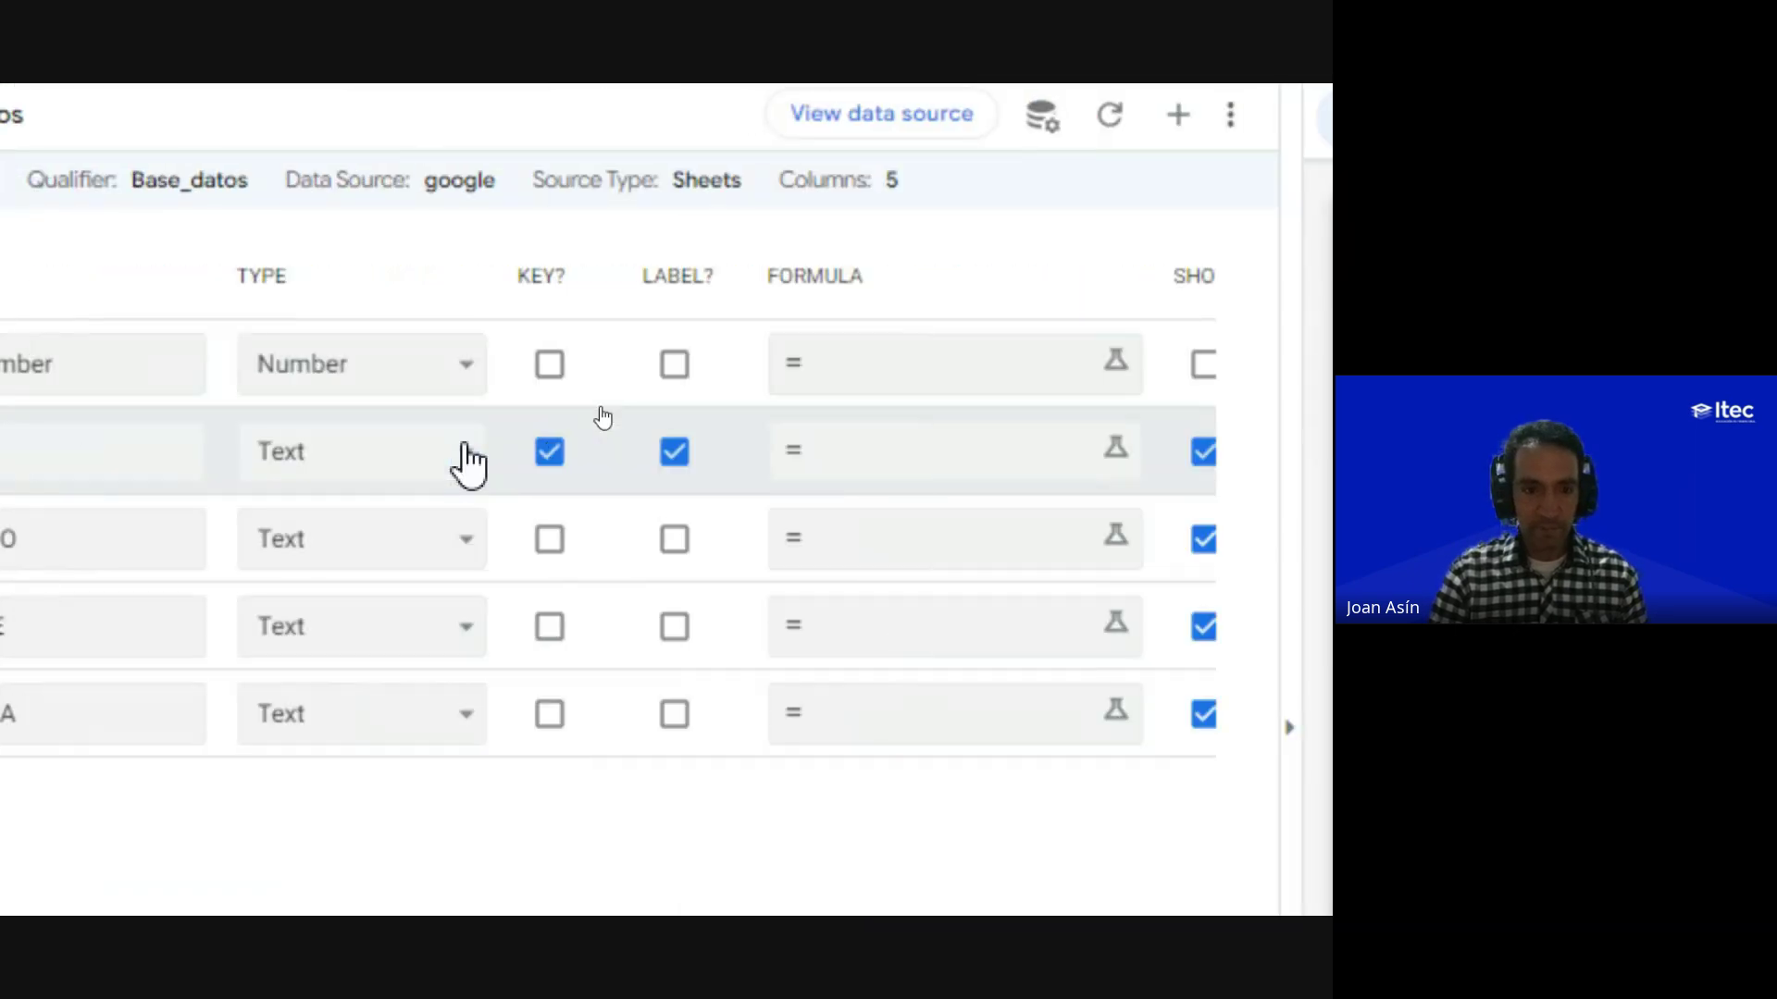
left_click(11, 538)
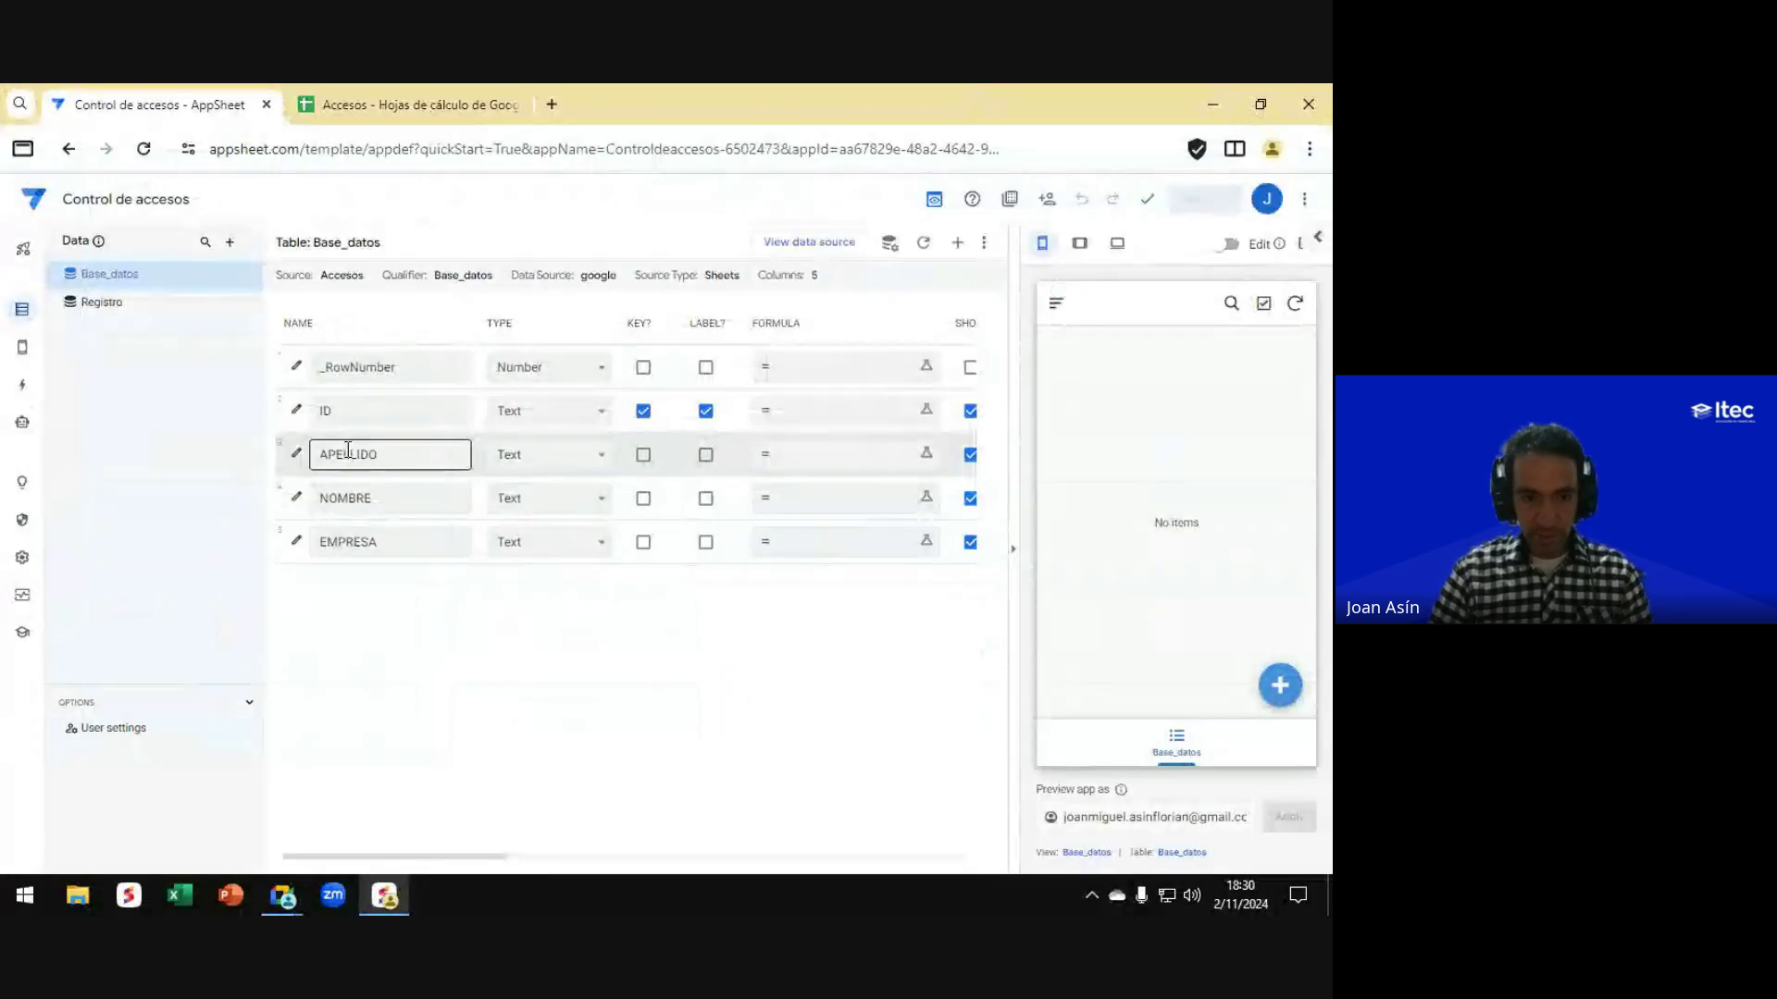
key("alt+Tab")
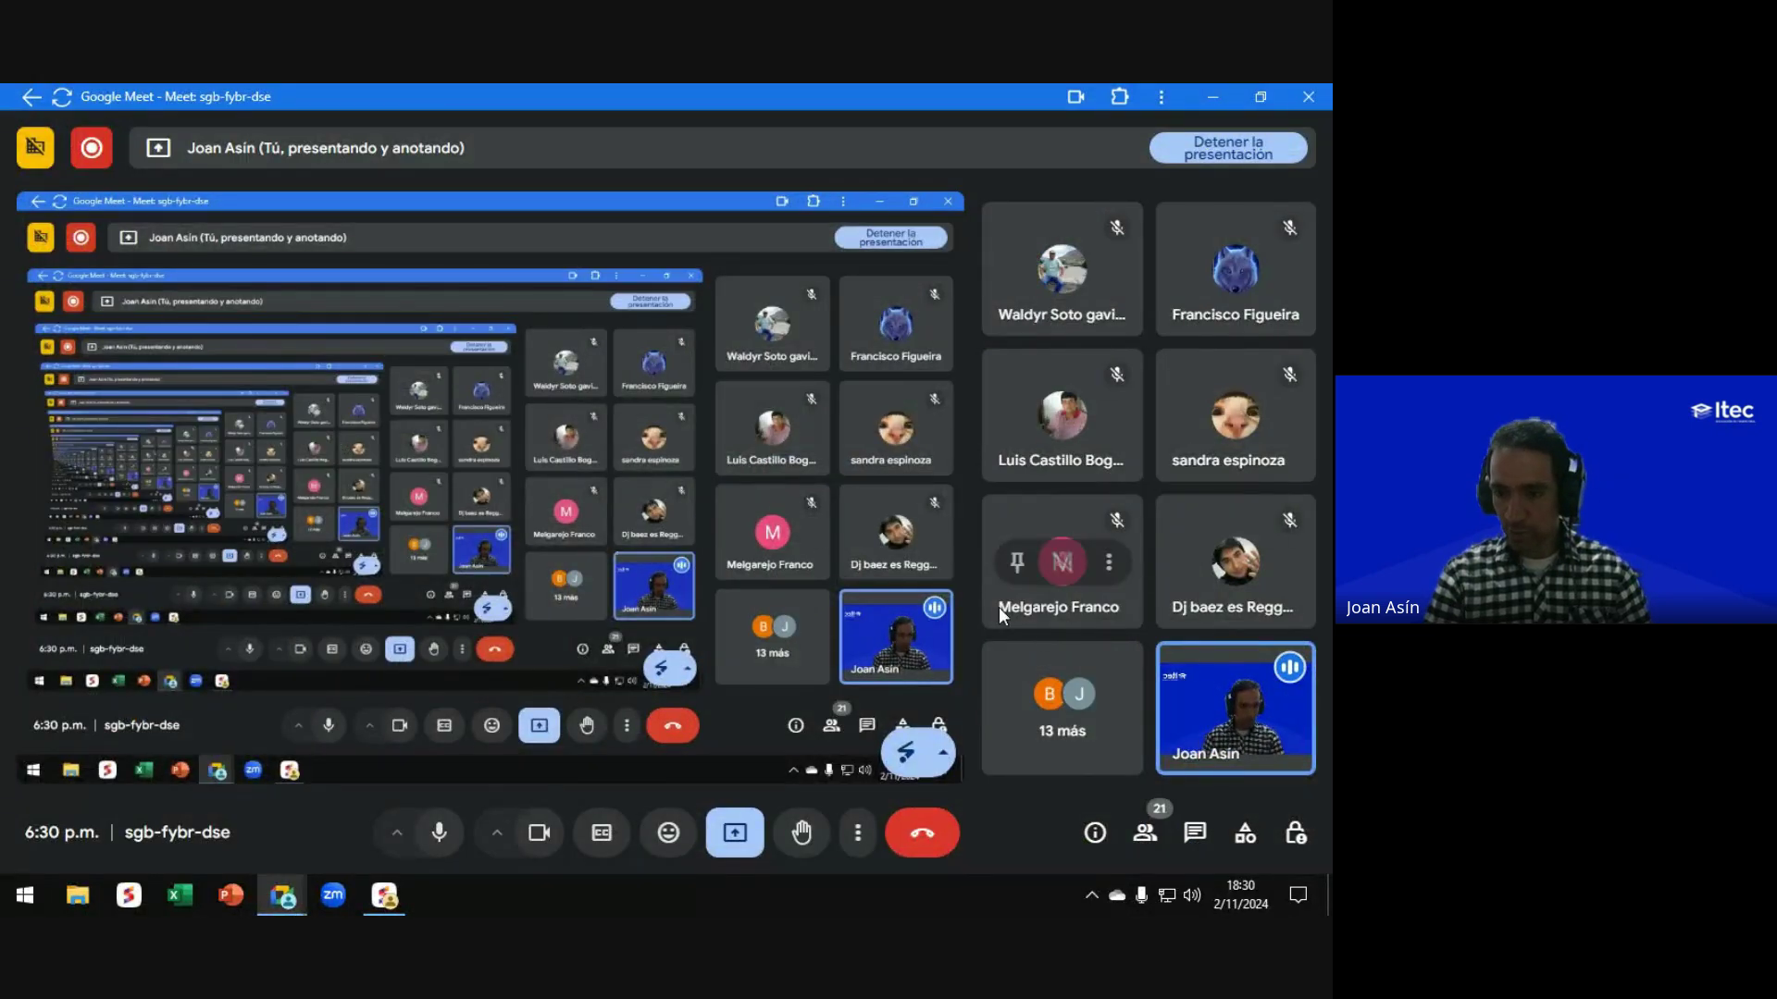
Step: Glance at the Meet in-call chat, then return to the AppSheet Base_datos columns
left_click(1194, 836)
left_click(1194, 835)
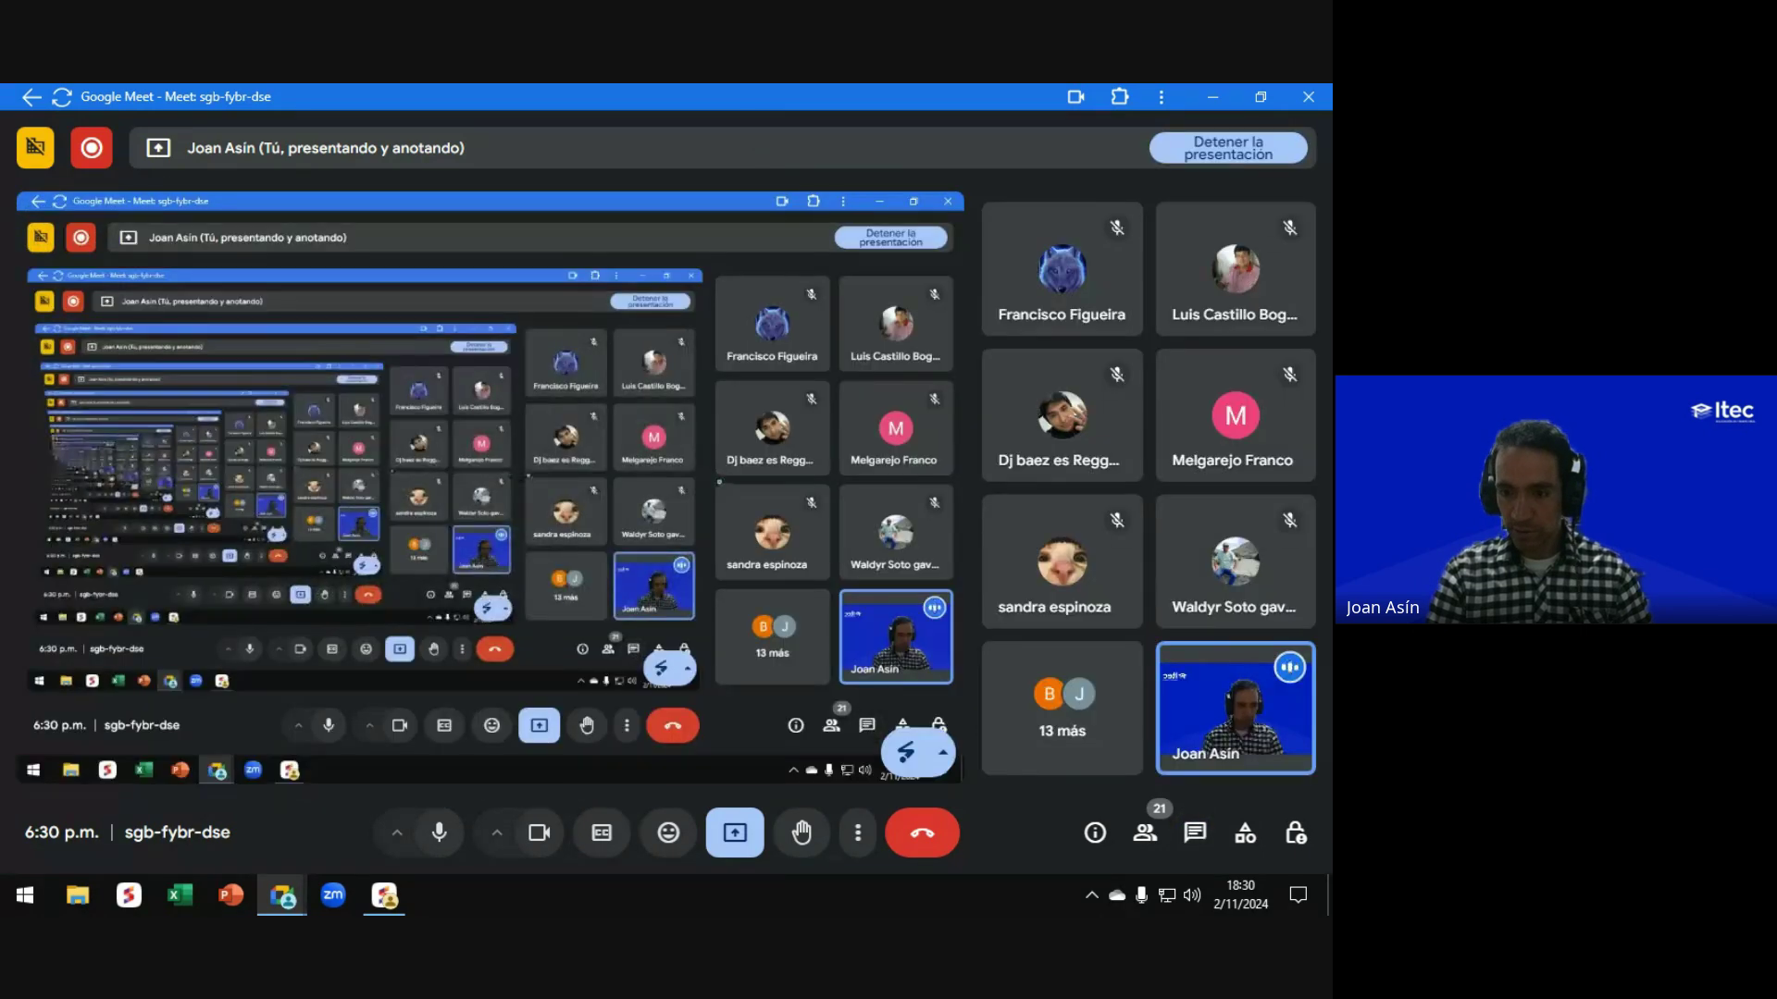
key("alt+Tab")
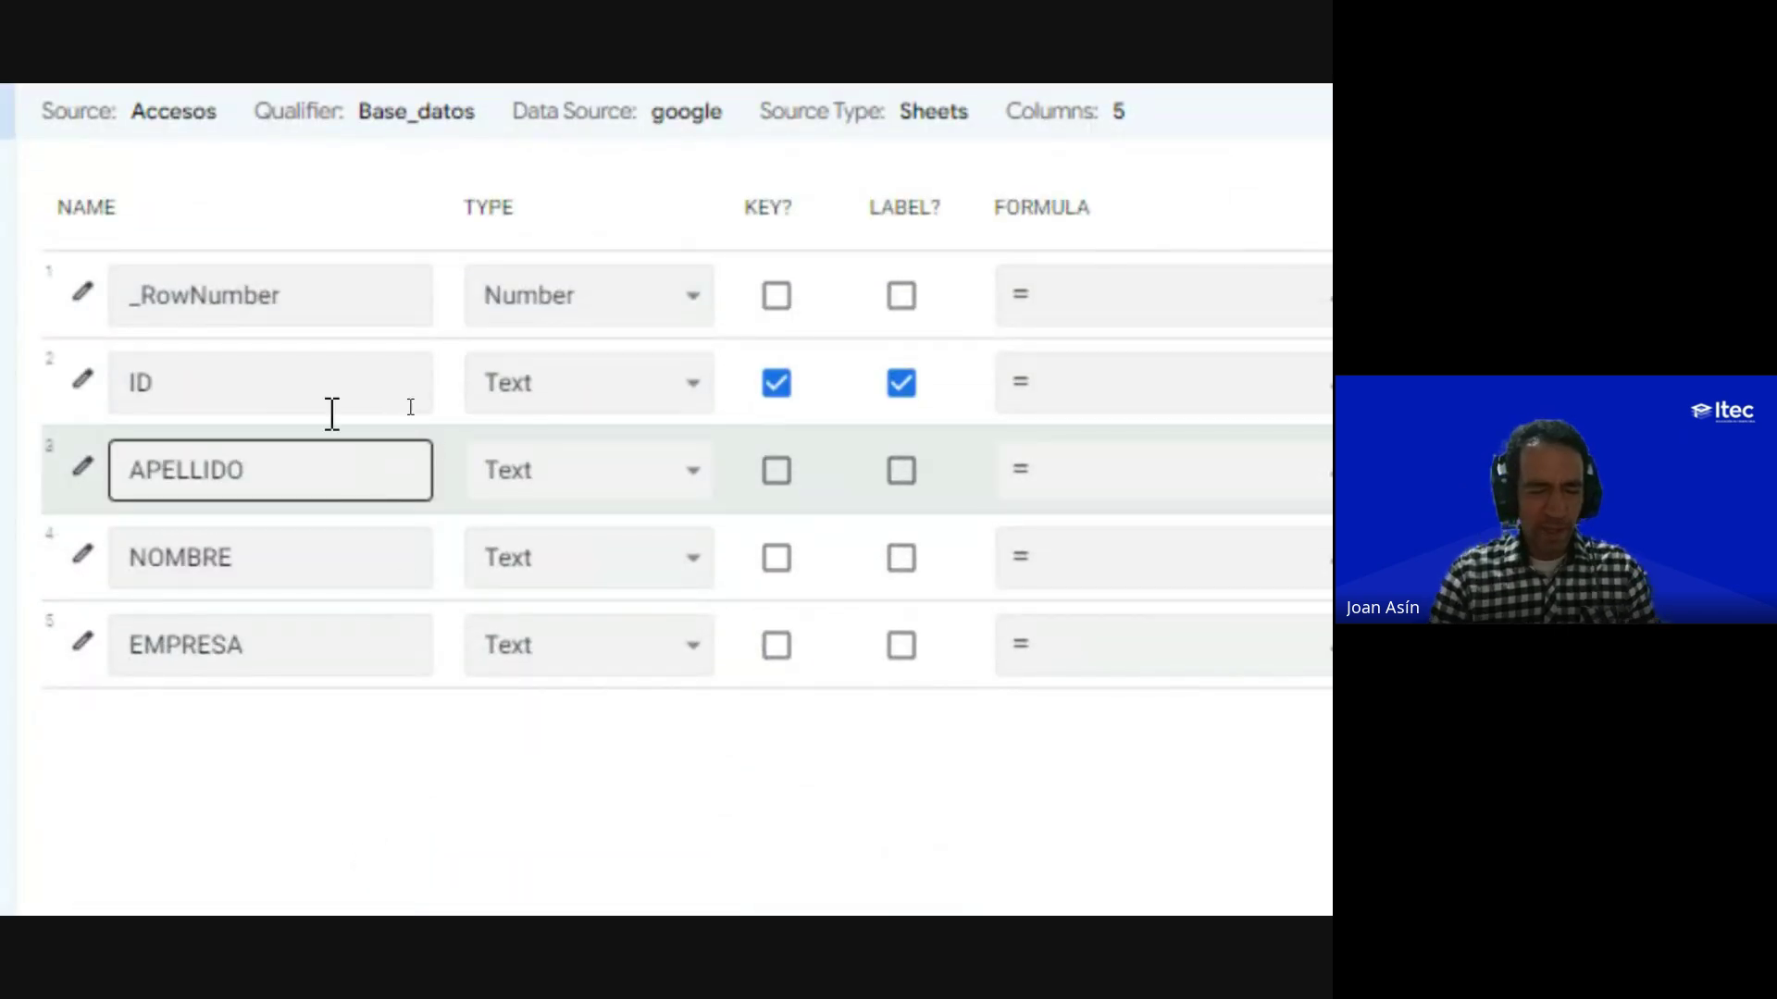
scroll(330, 409, "up", 1)
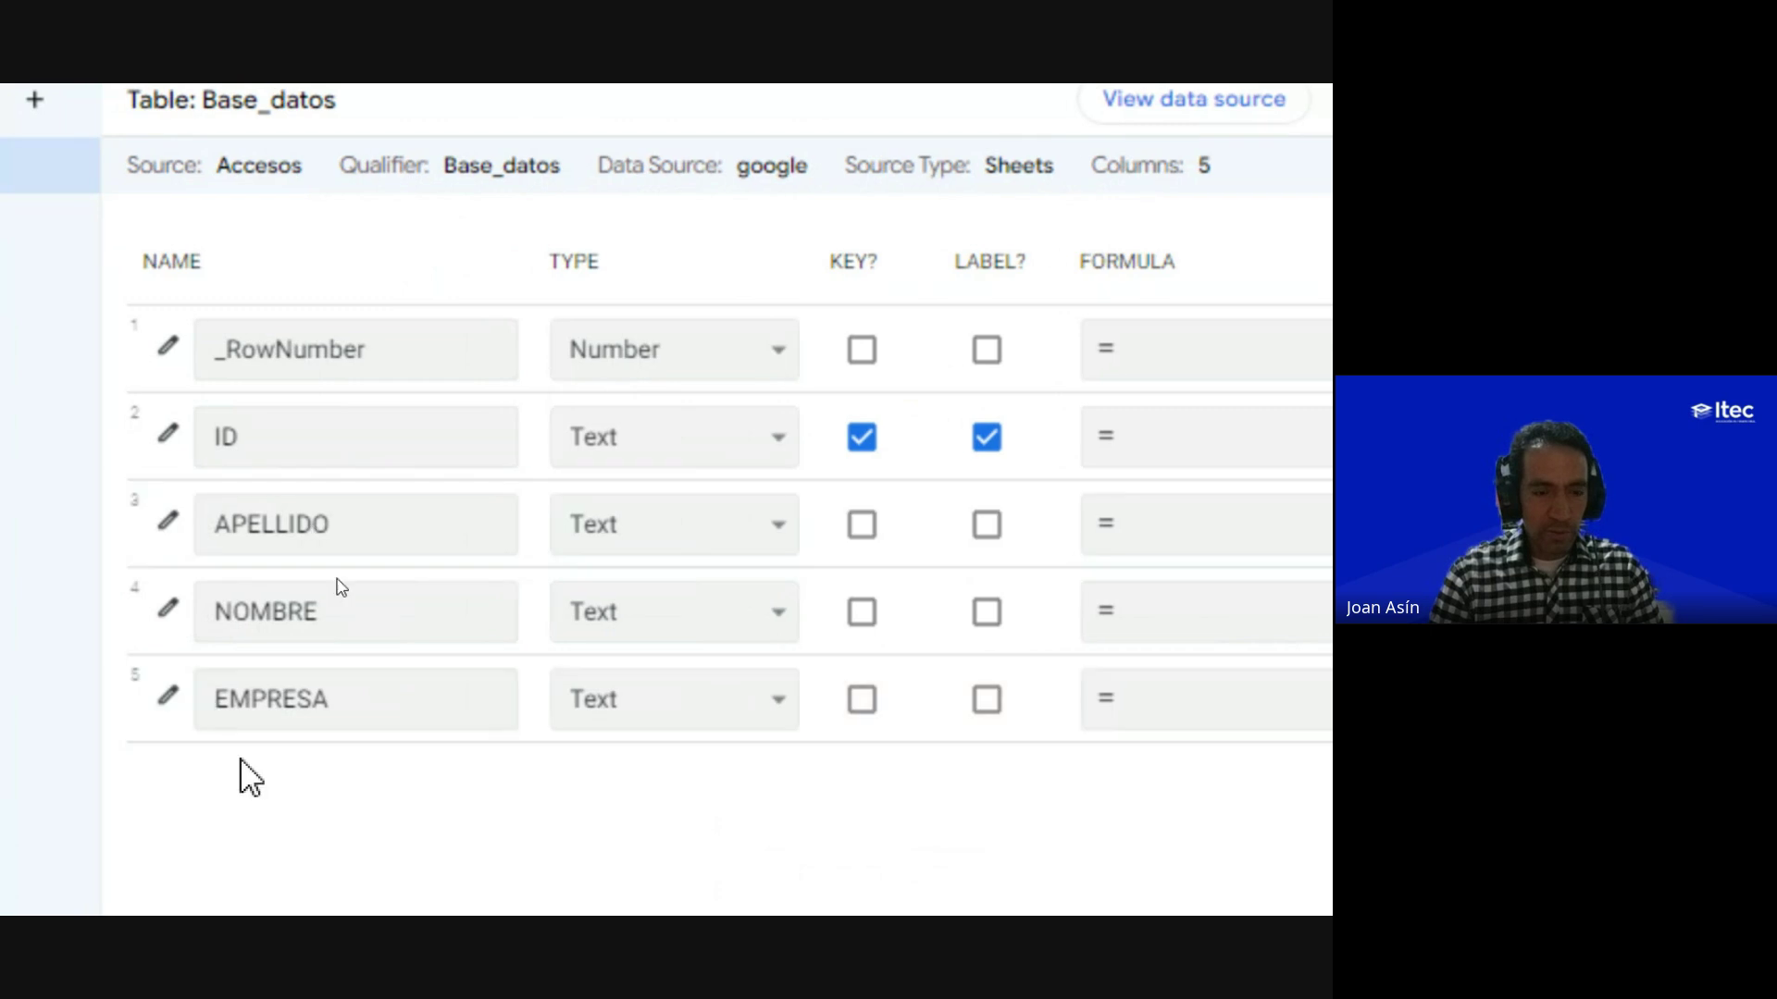
Step: Select APELLIDO's name field, leave it unchanged, and switch to the Google Meet call
left_click(286, 531)
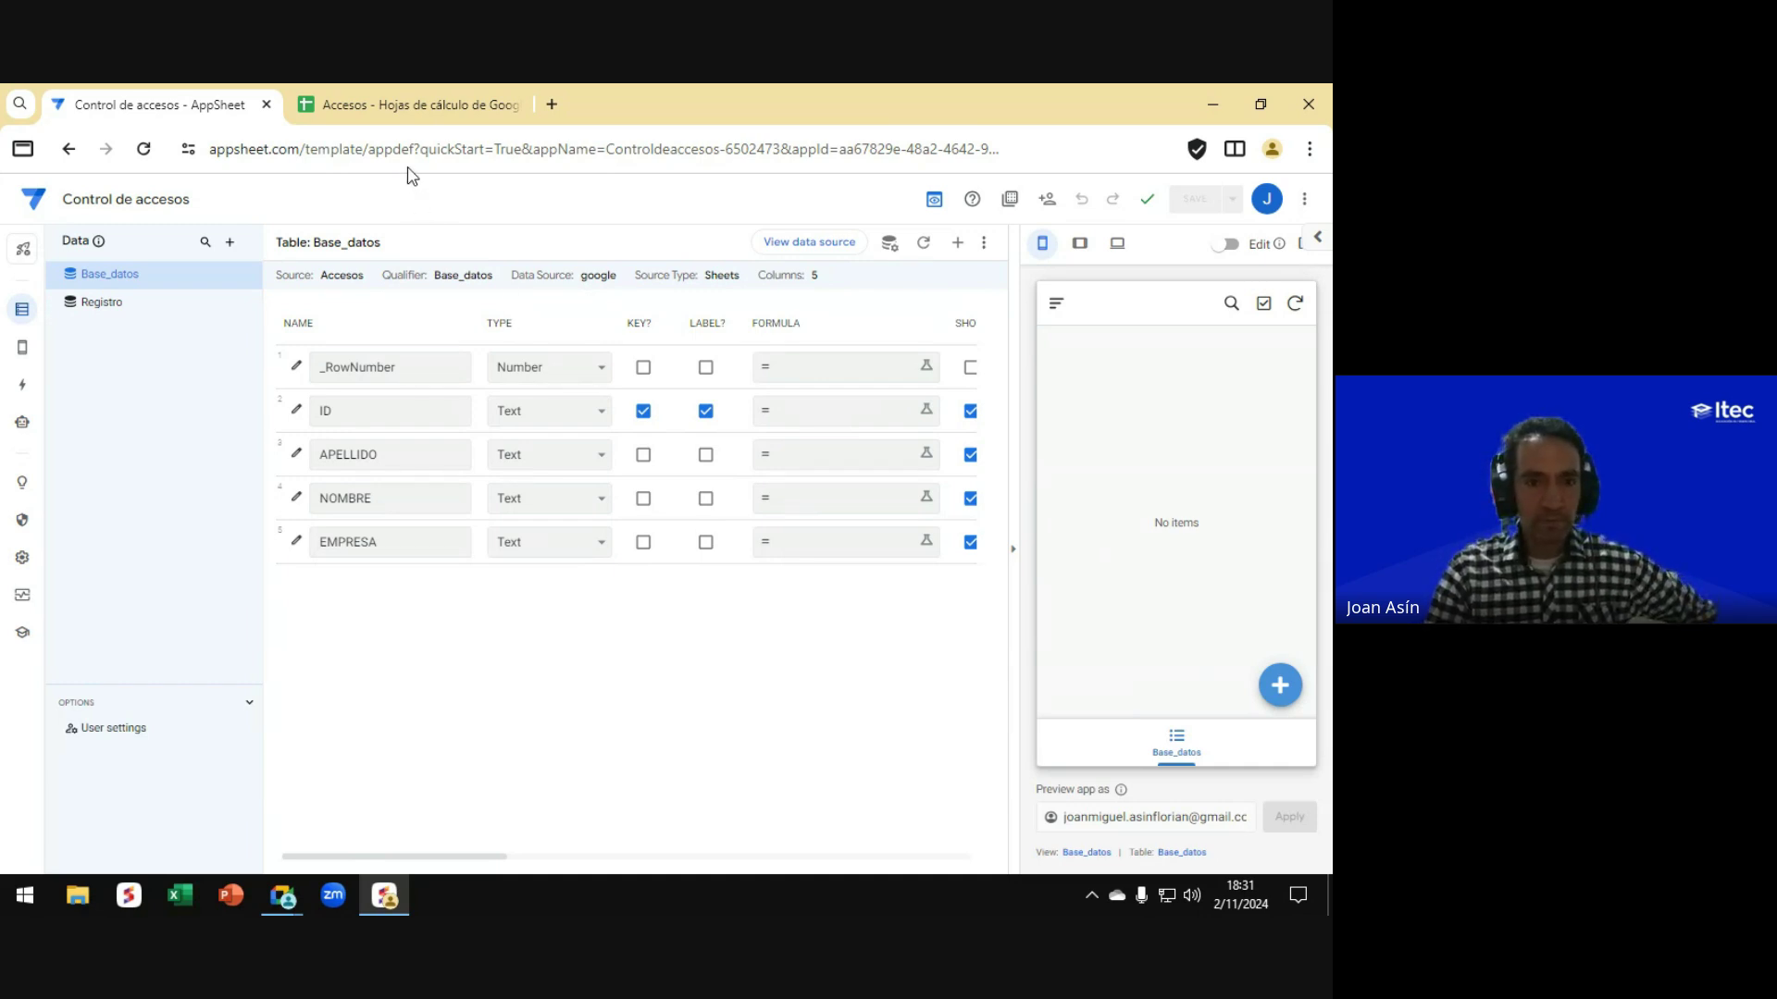
key("alt+Tab")
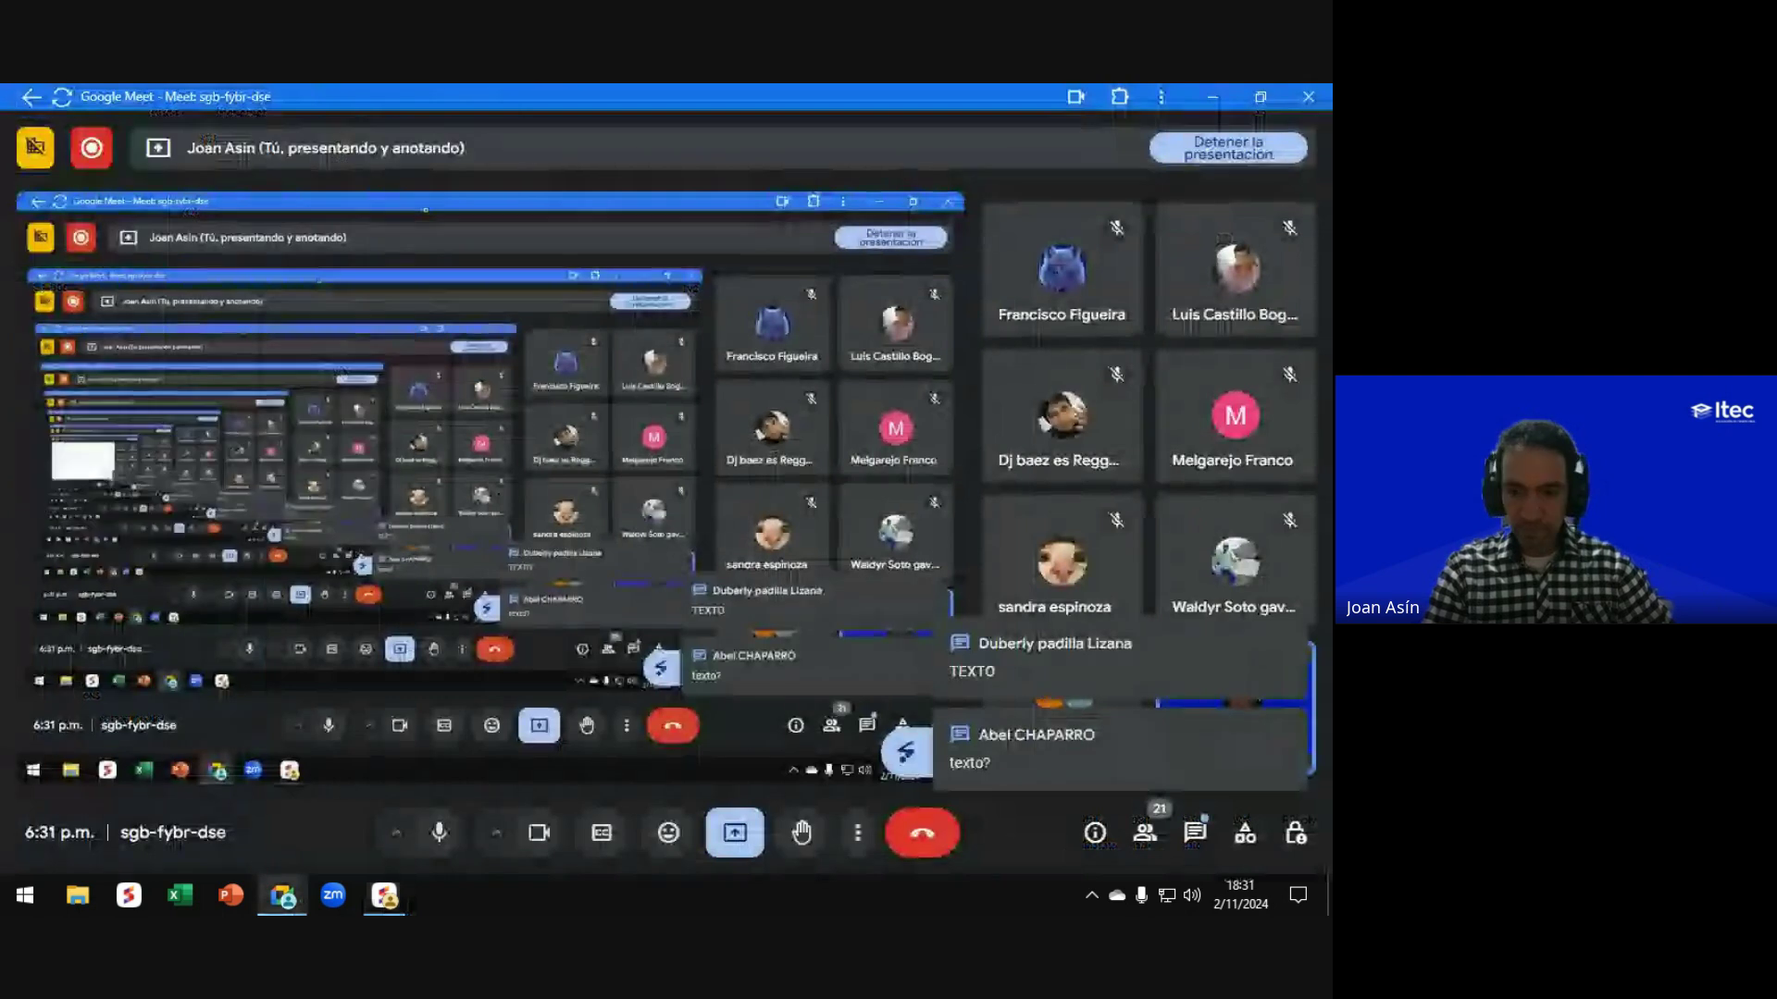
Step: Read the Meet in-call chat twice, closing it and returning to AppSheet each time
left_click(1195, 832)
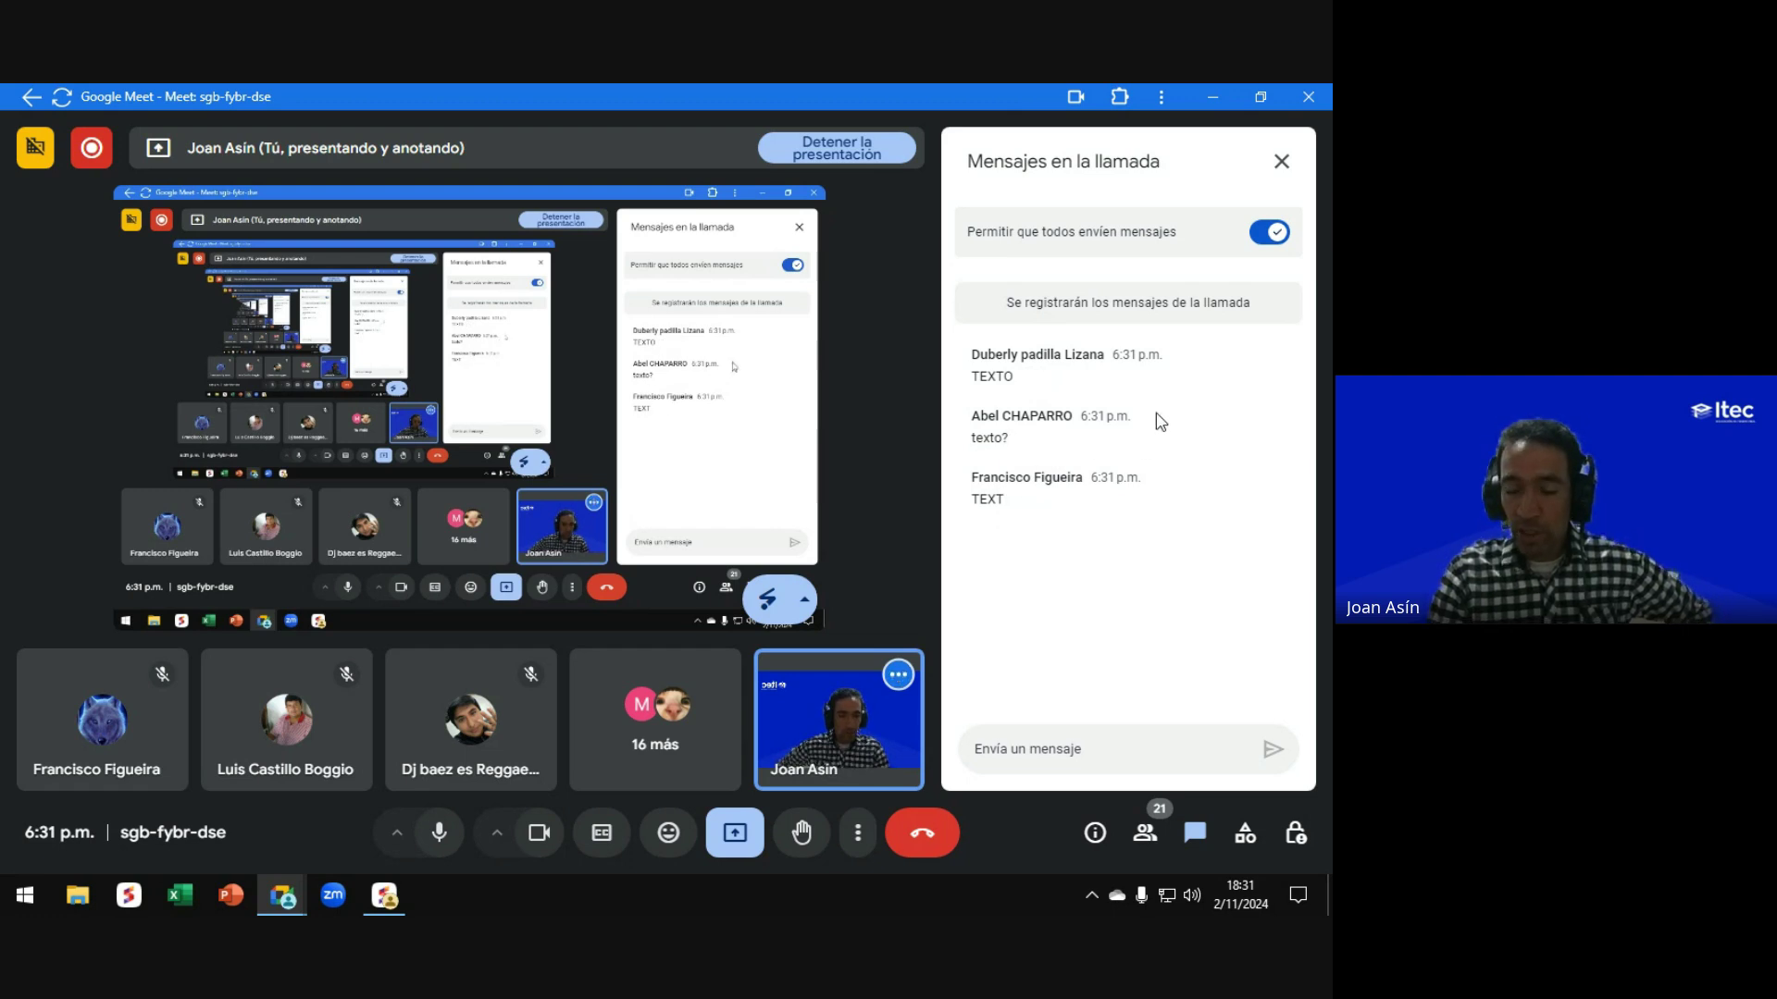
left_click(1282, 161)
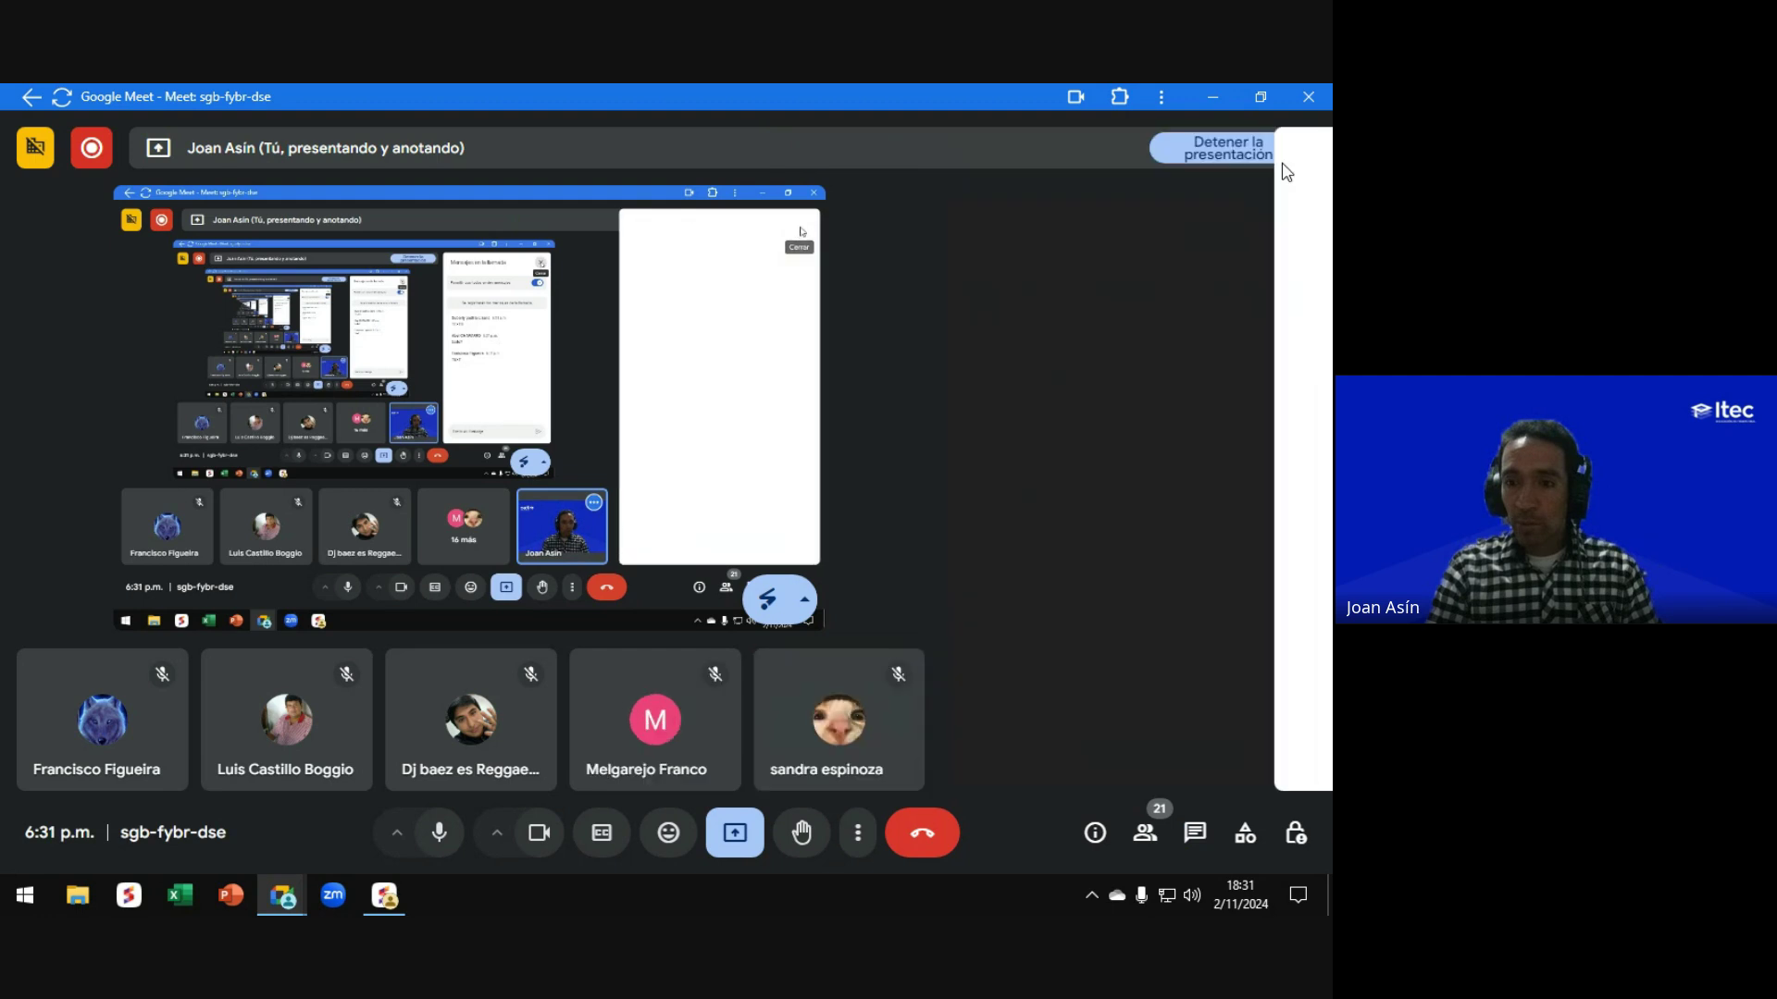
key("alt+Tab")
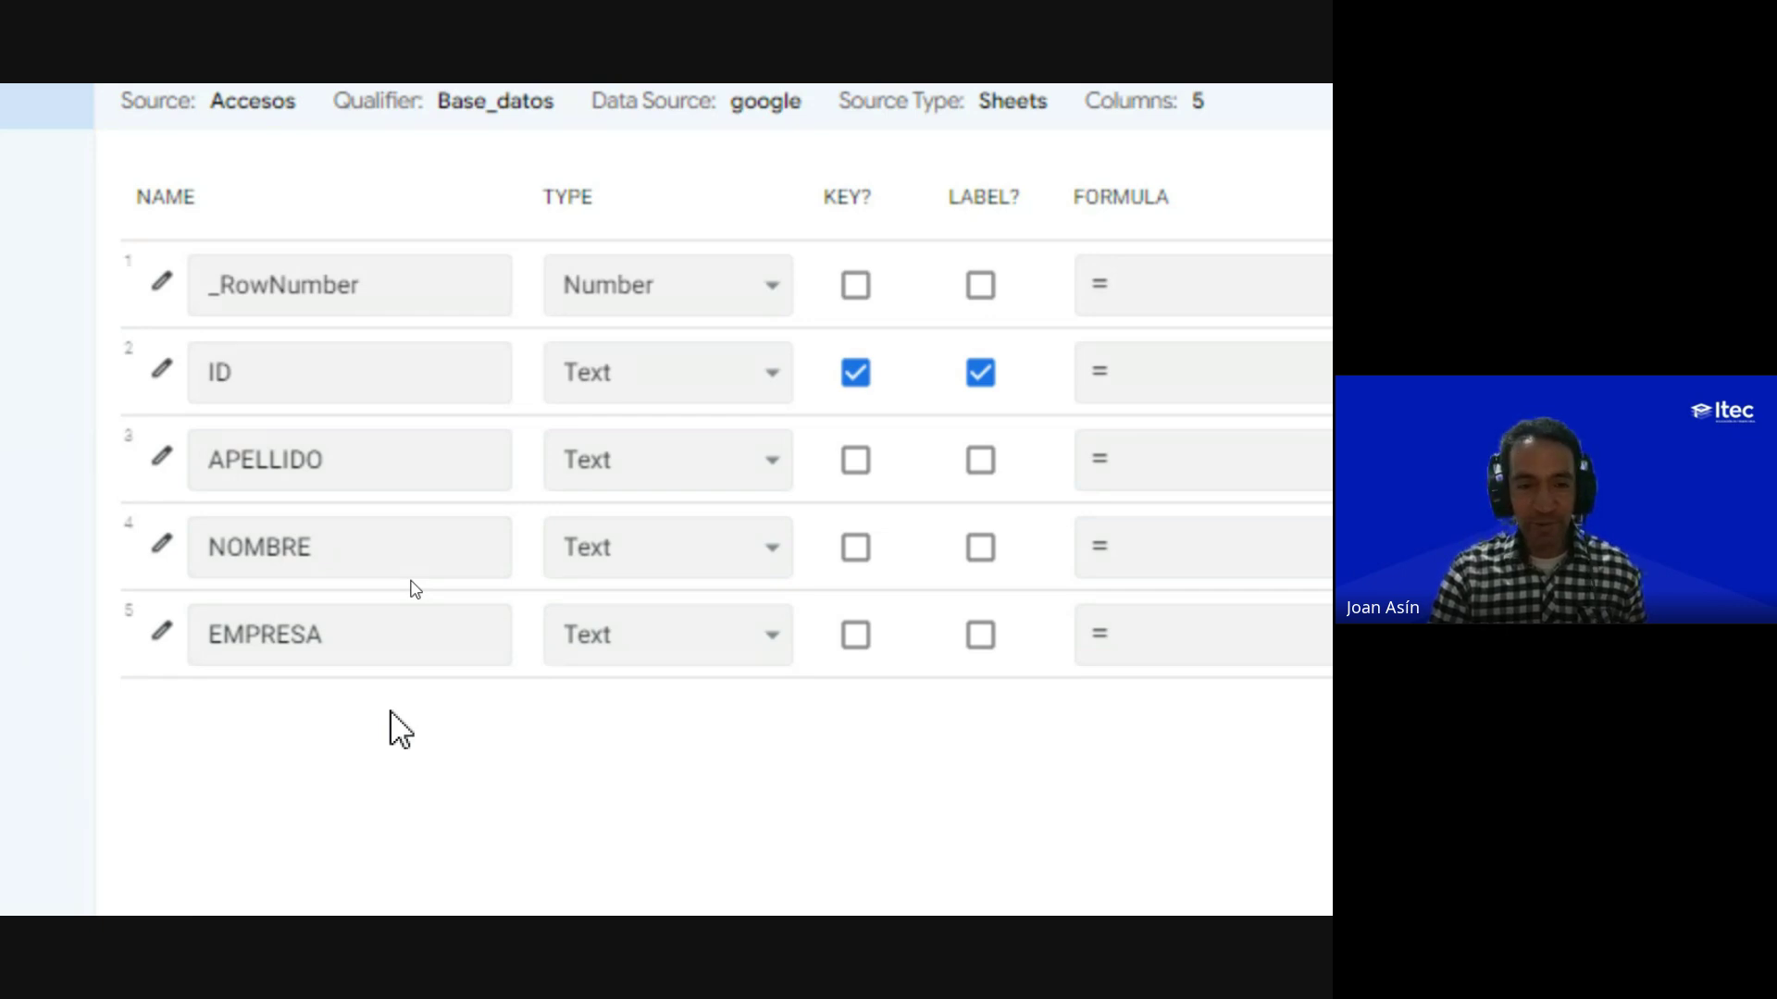
scroll(456, 198, "up", 1)
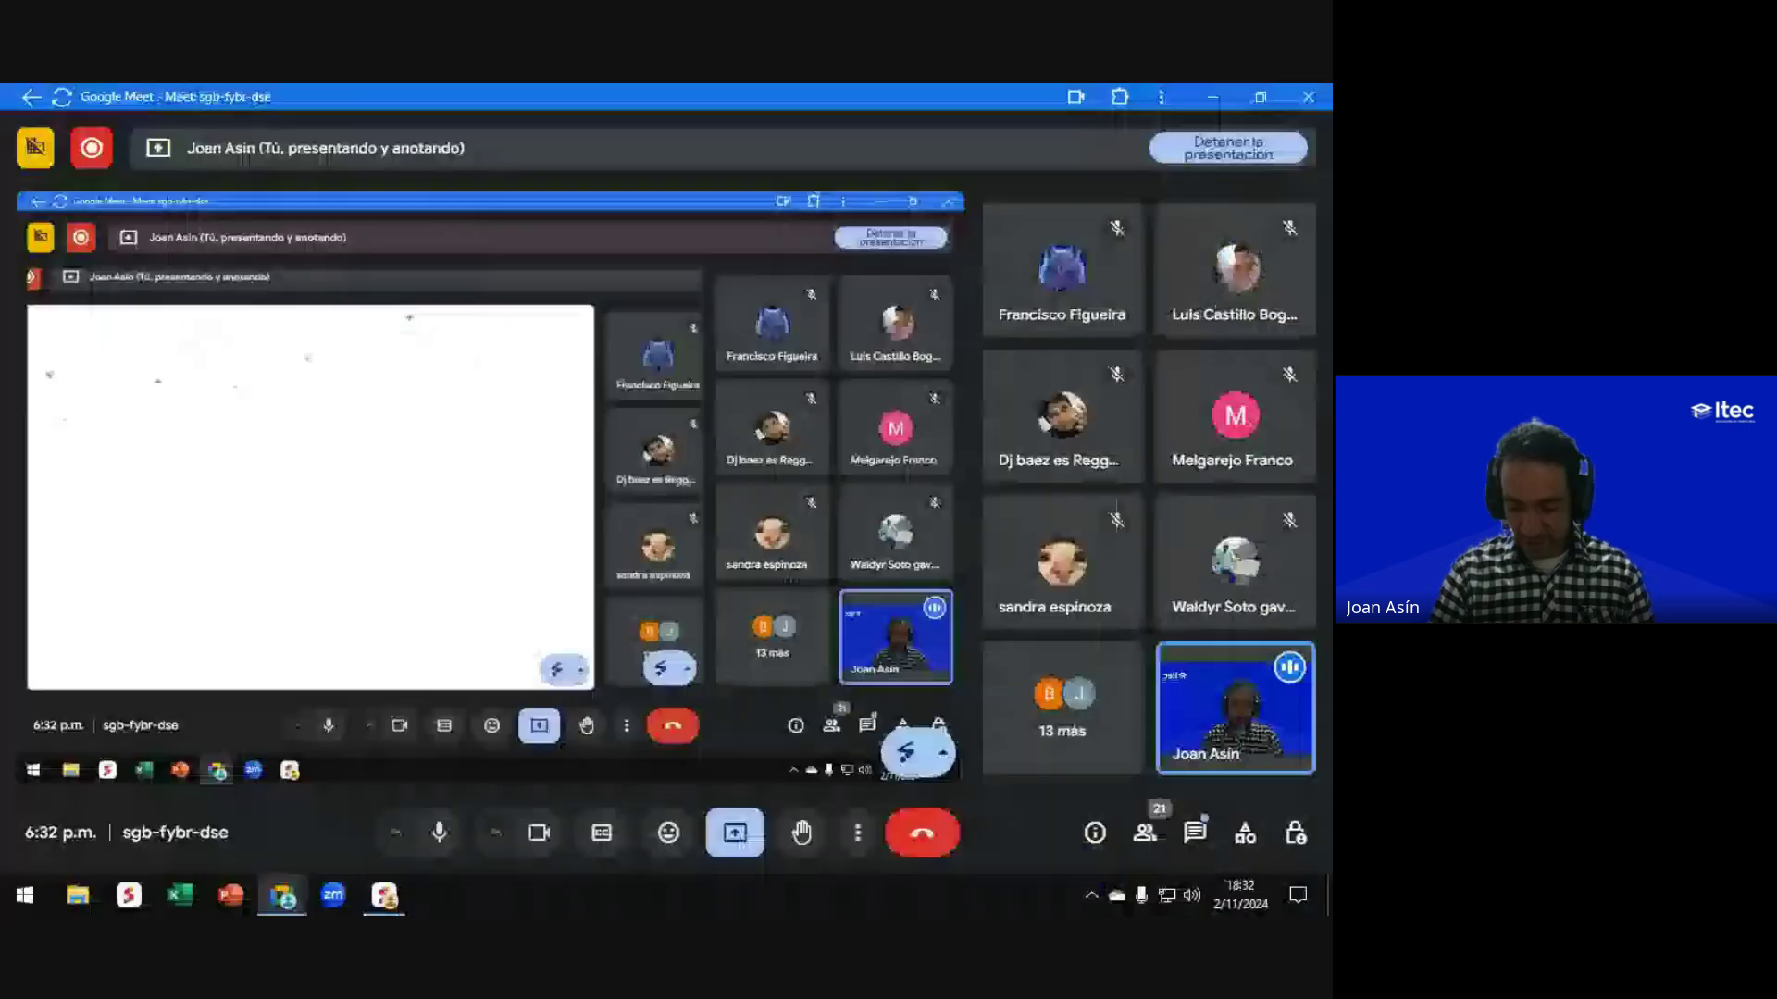
left_click(1194, 833)
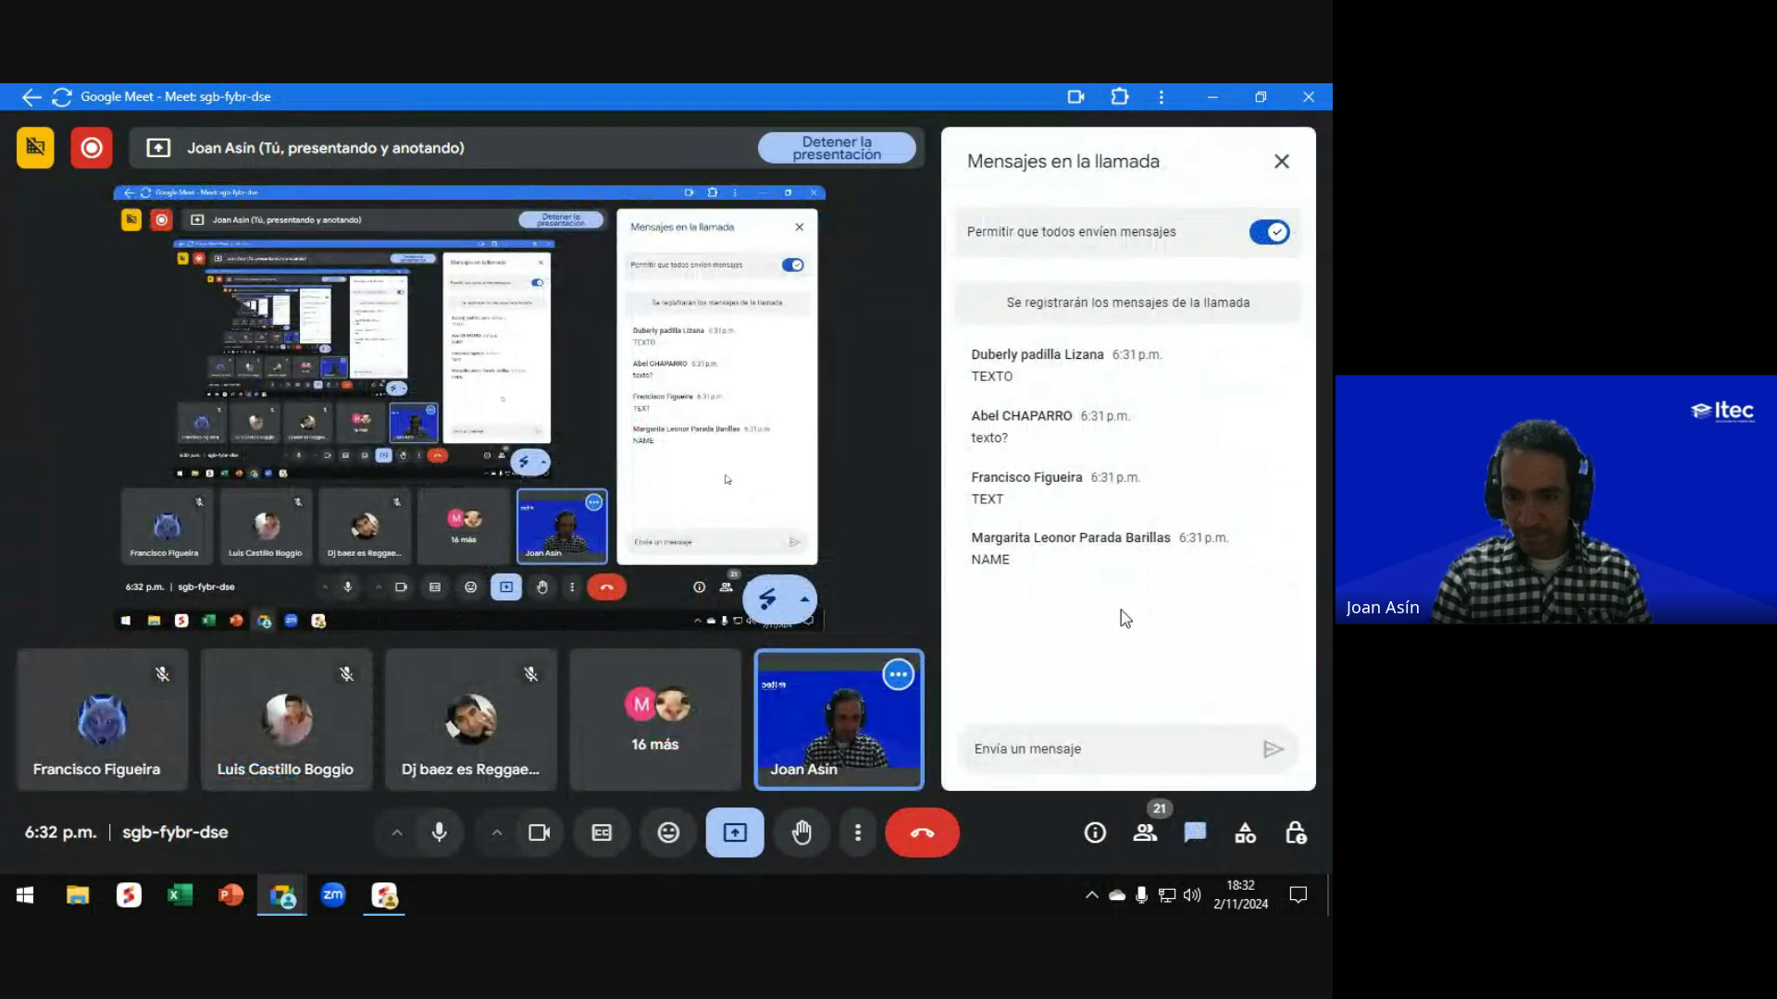
left_click(1282, 161)
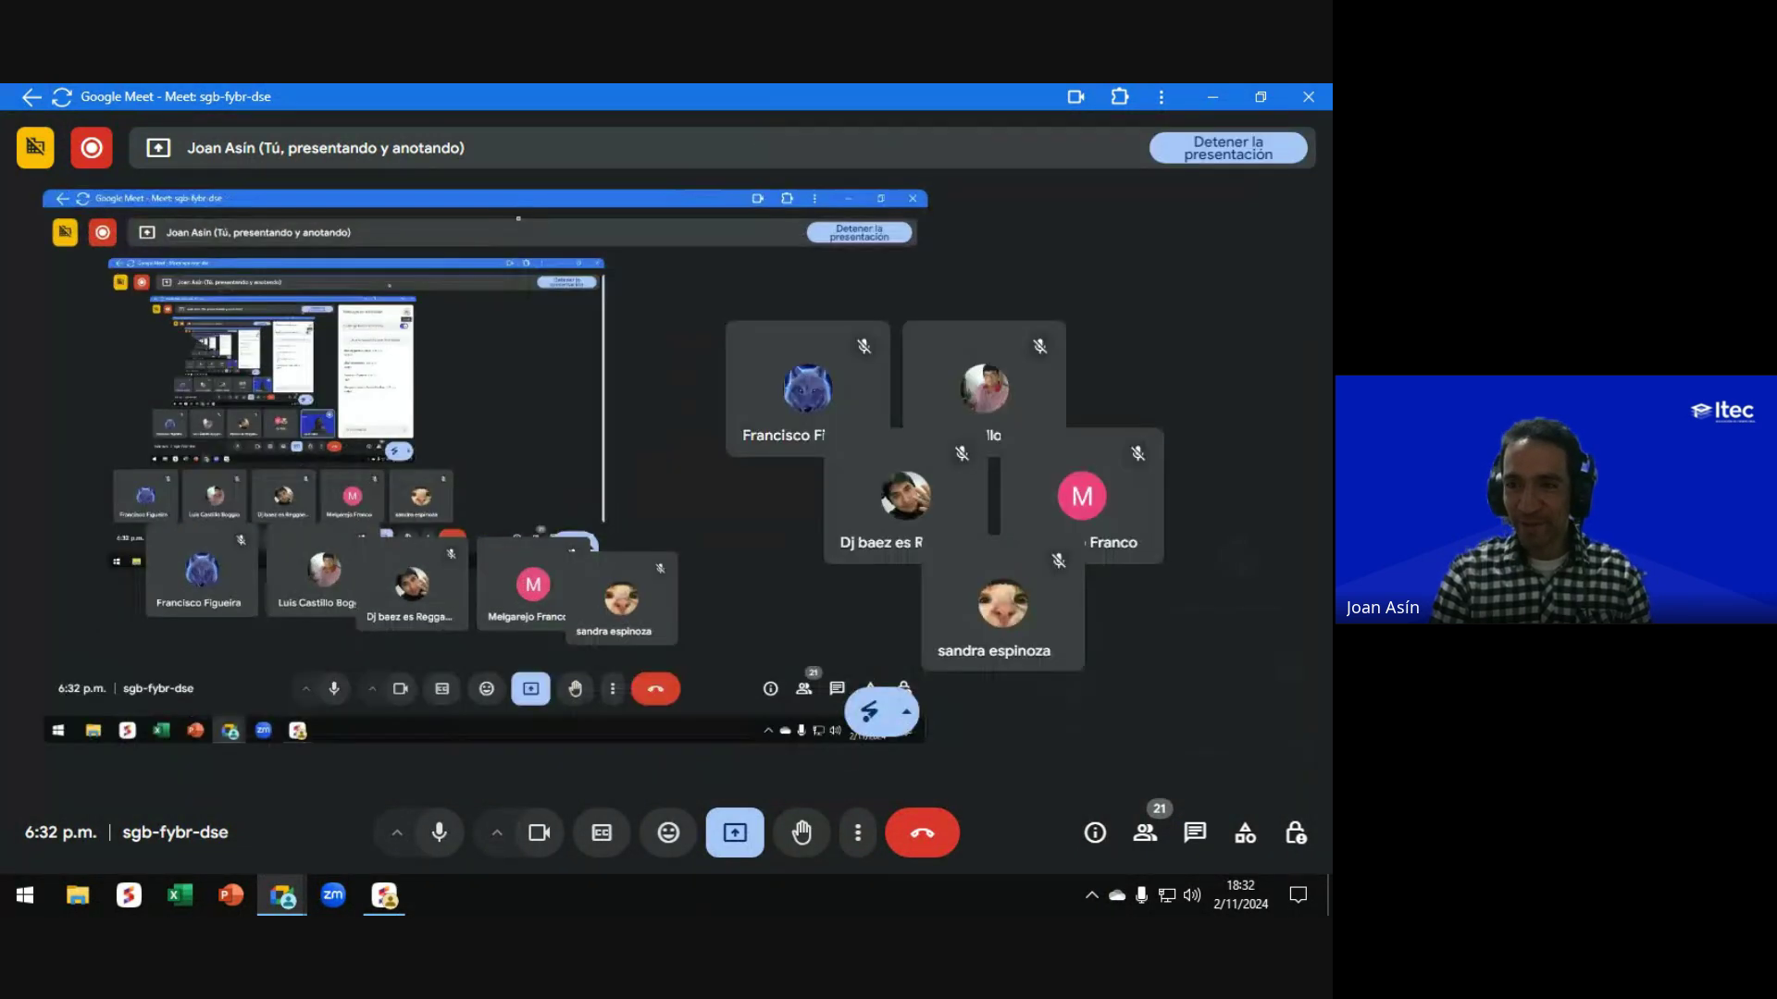
key("alt+Tab")
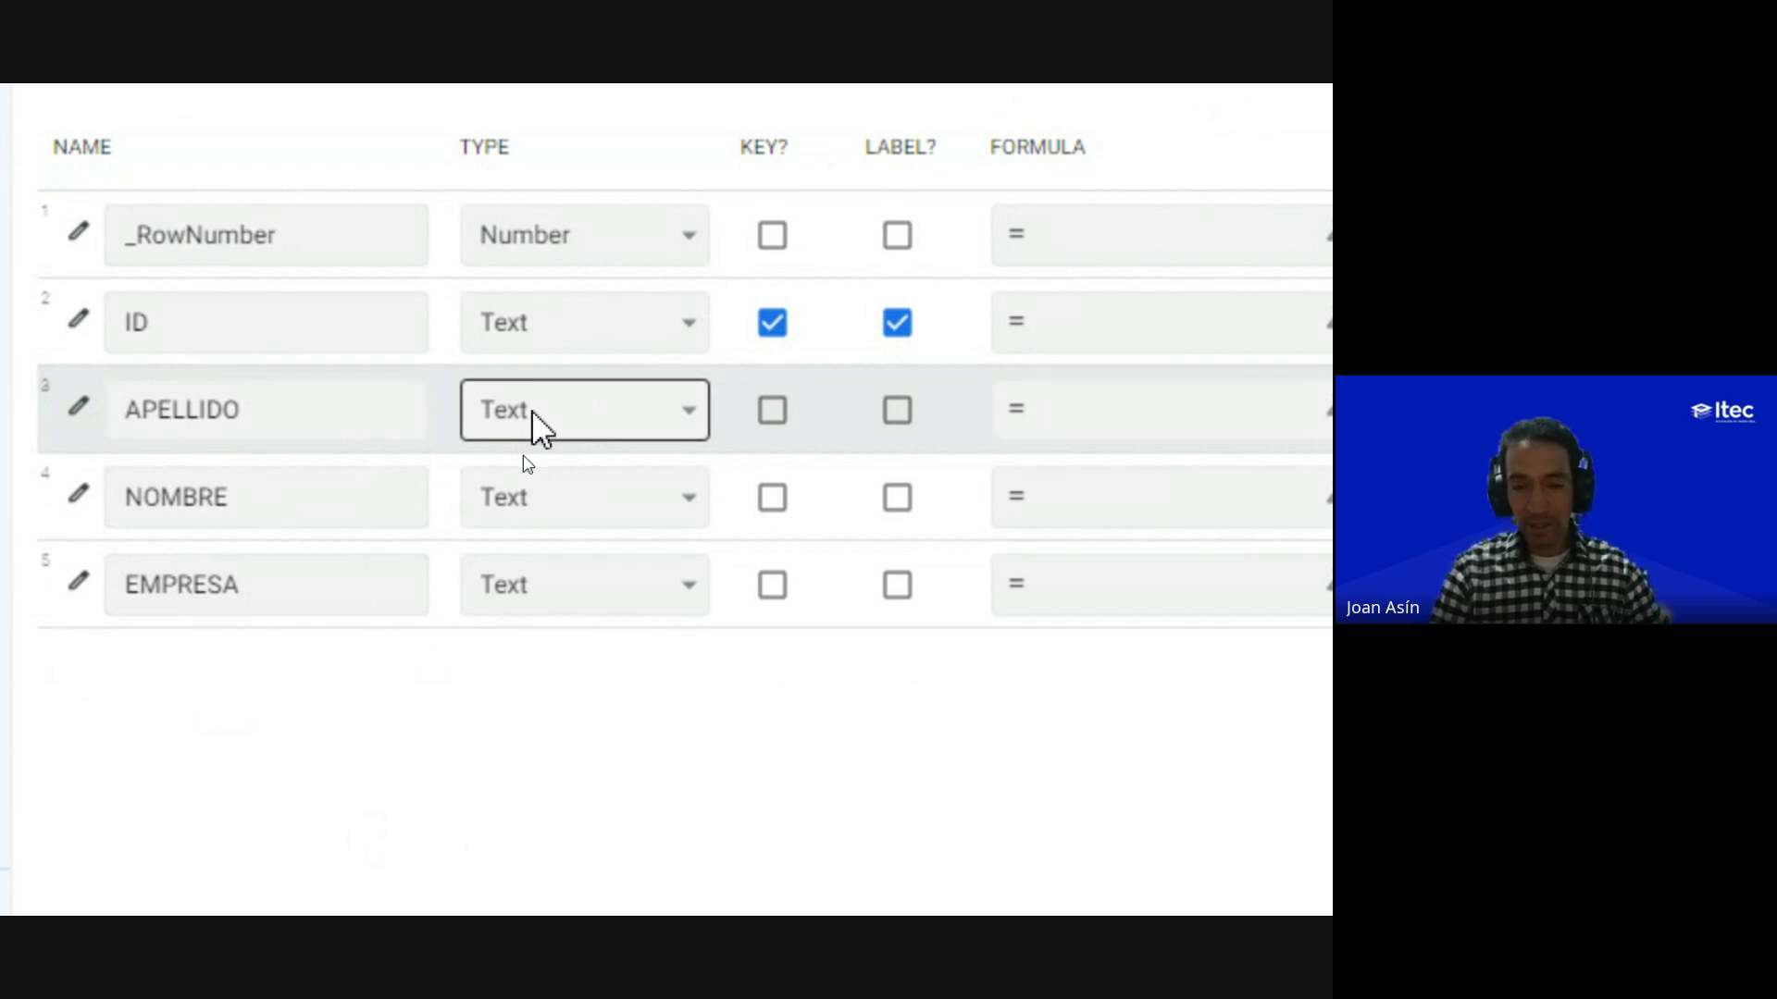
Step: Change APELLIDO's type to Name, briefly reverting it to Text before settling on Name
left_click(533, 412)
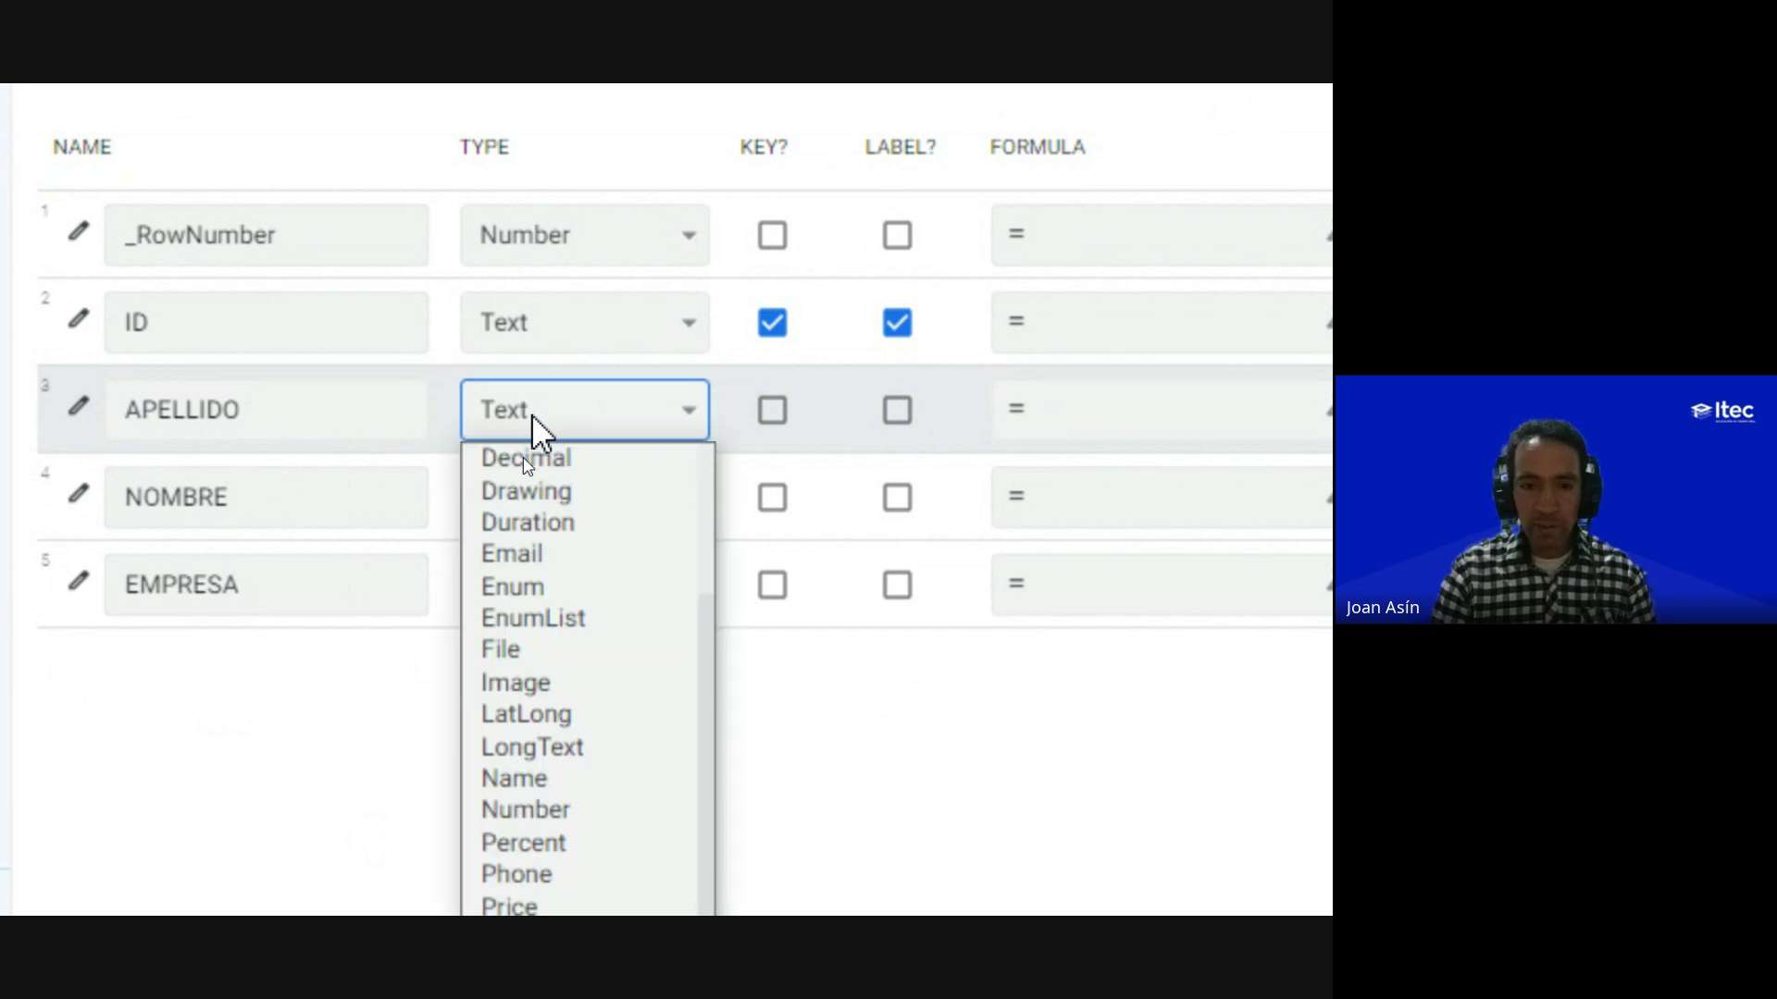
key("n")
key("Return")
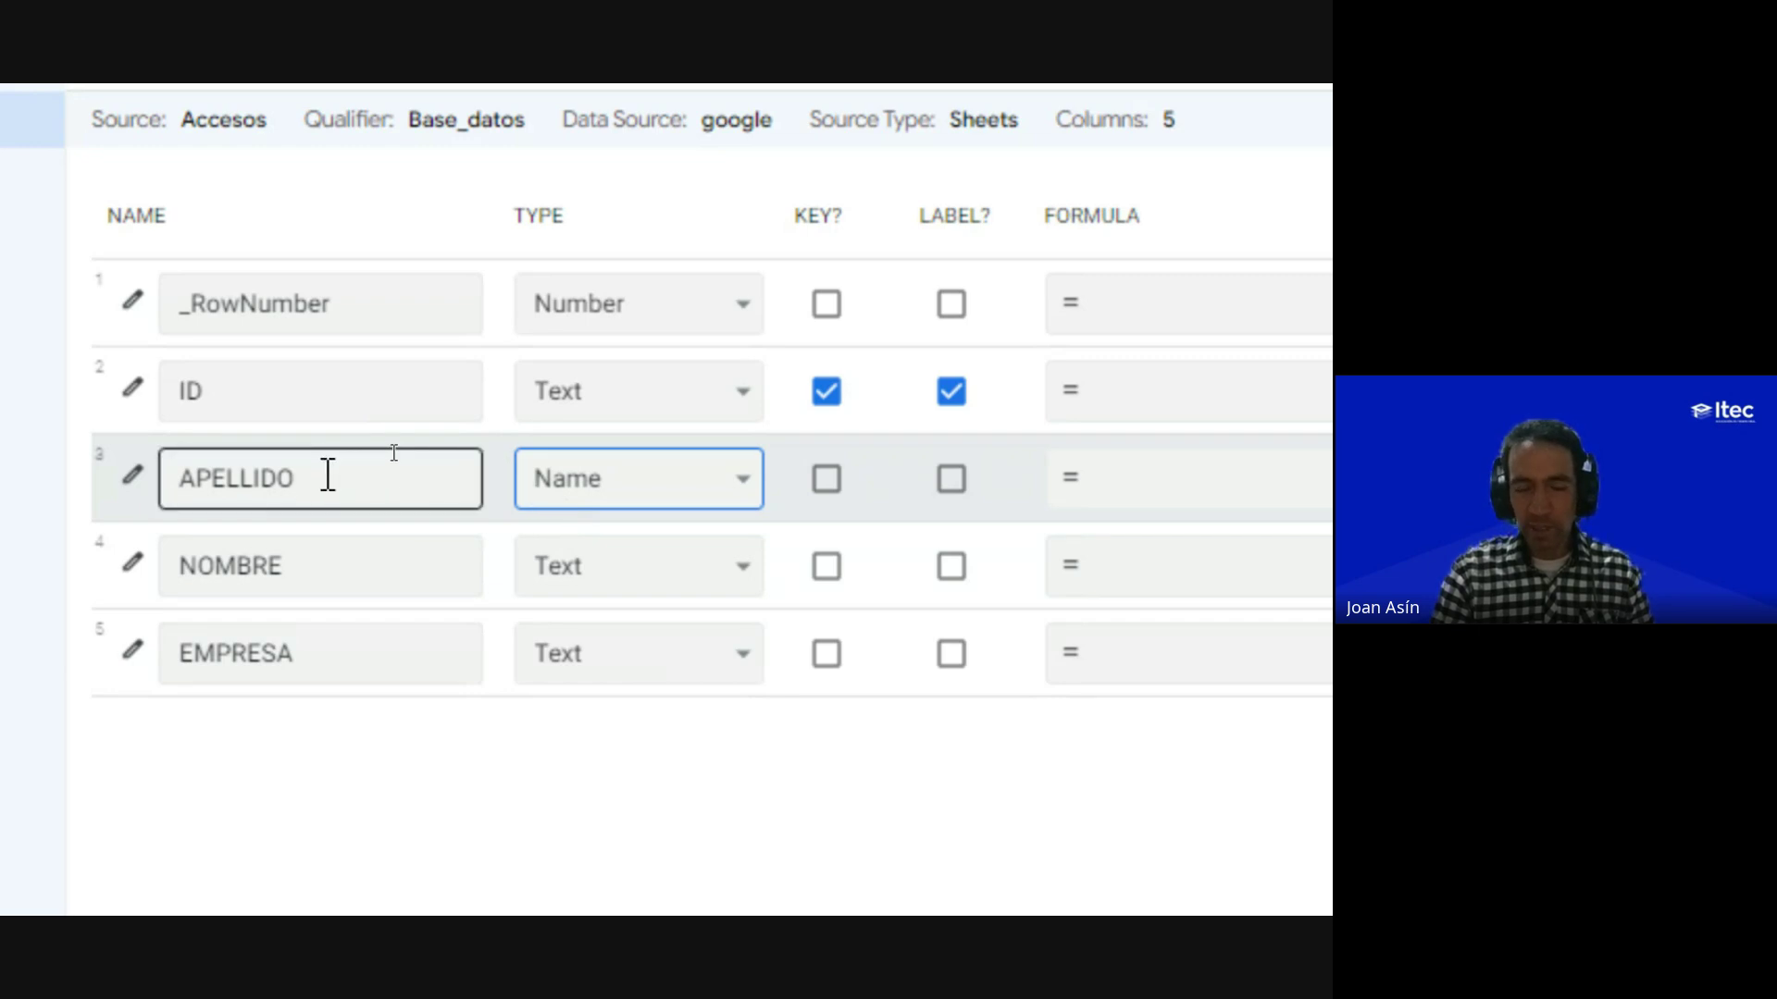
left_click(572, 500)
key("t")
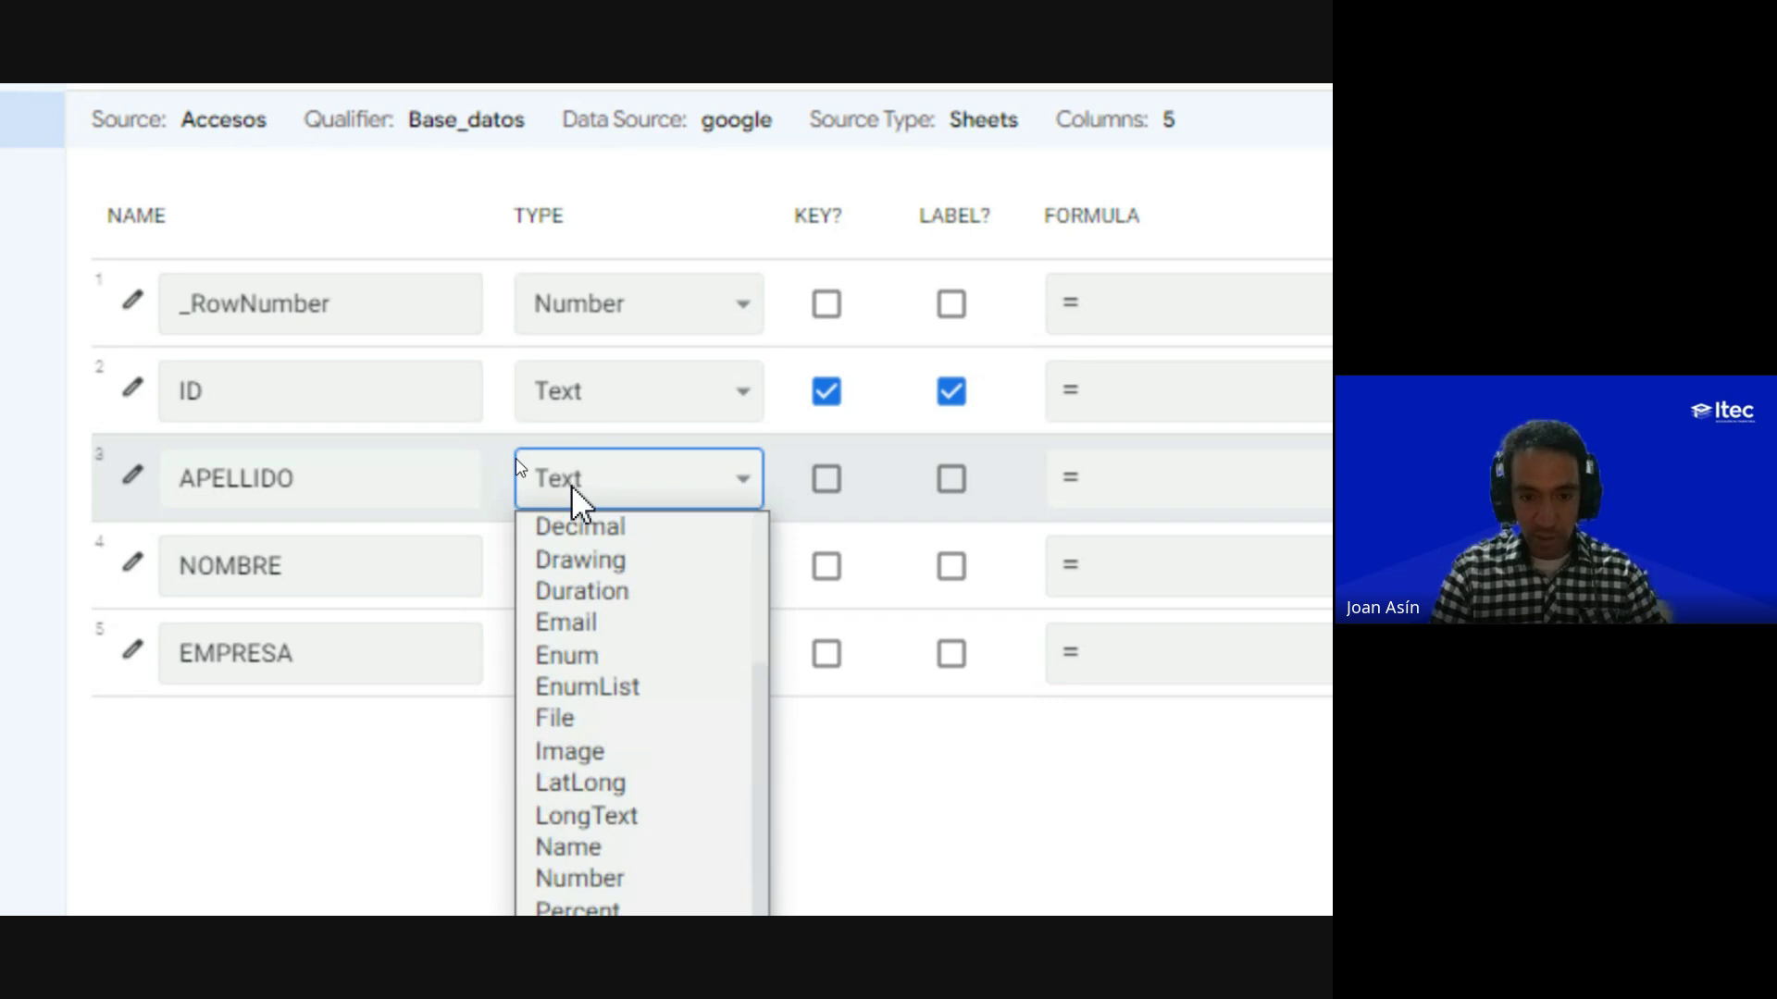
left_click(570, 485)
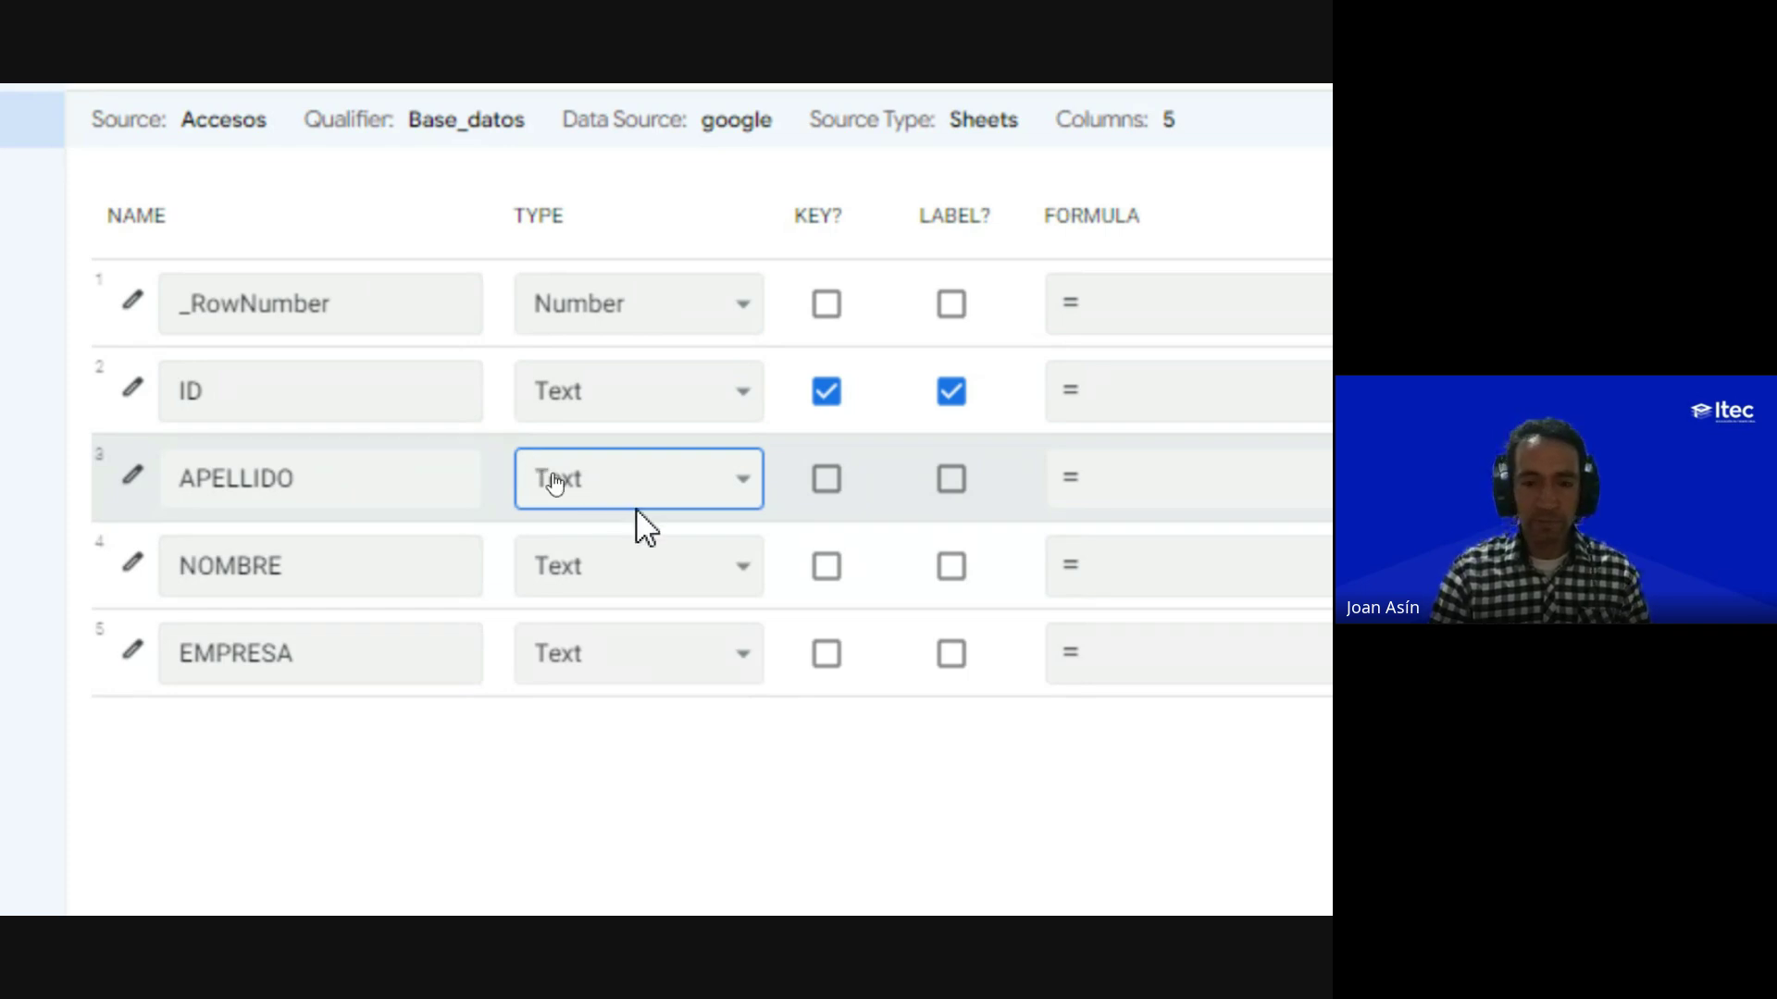
left_click(582, 480)
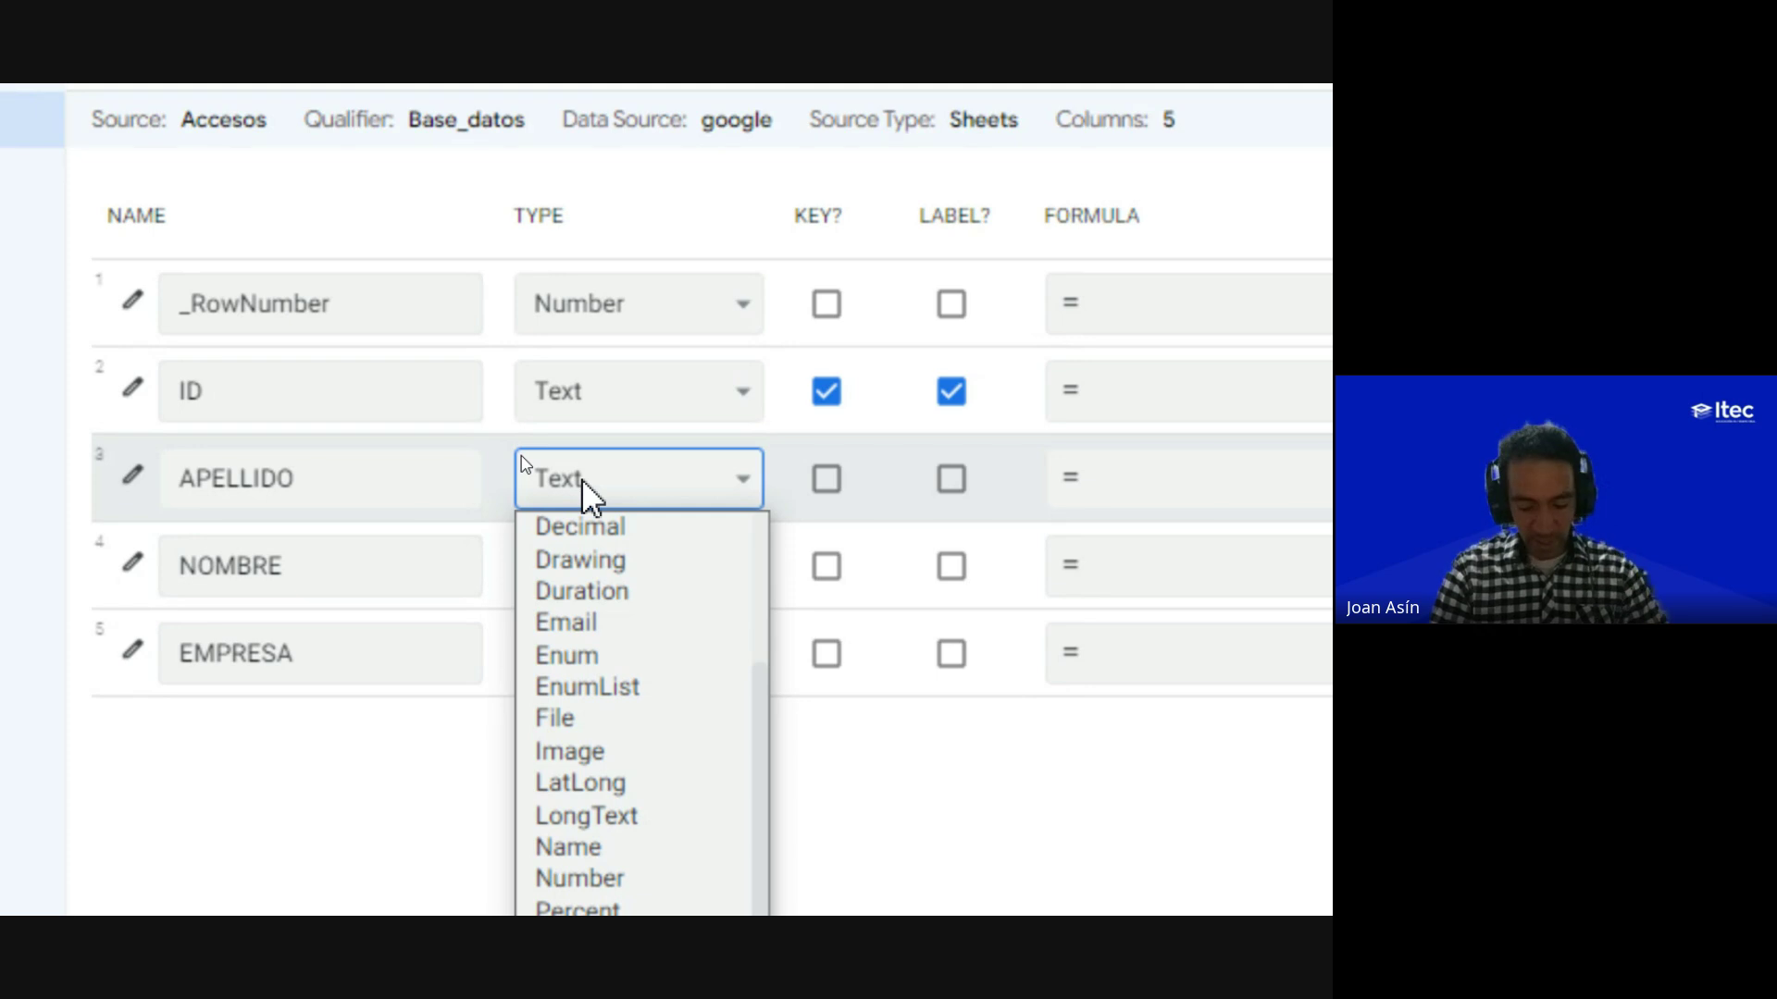
key("n")
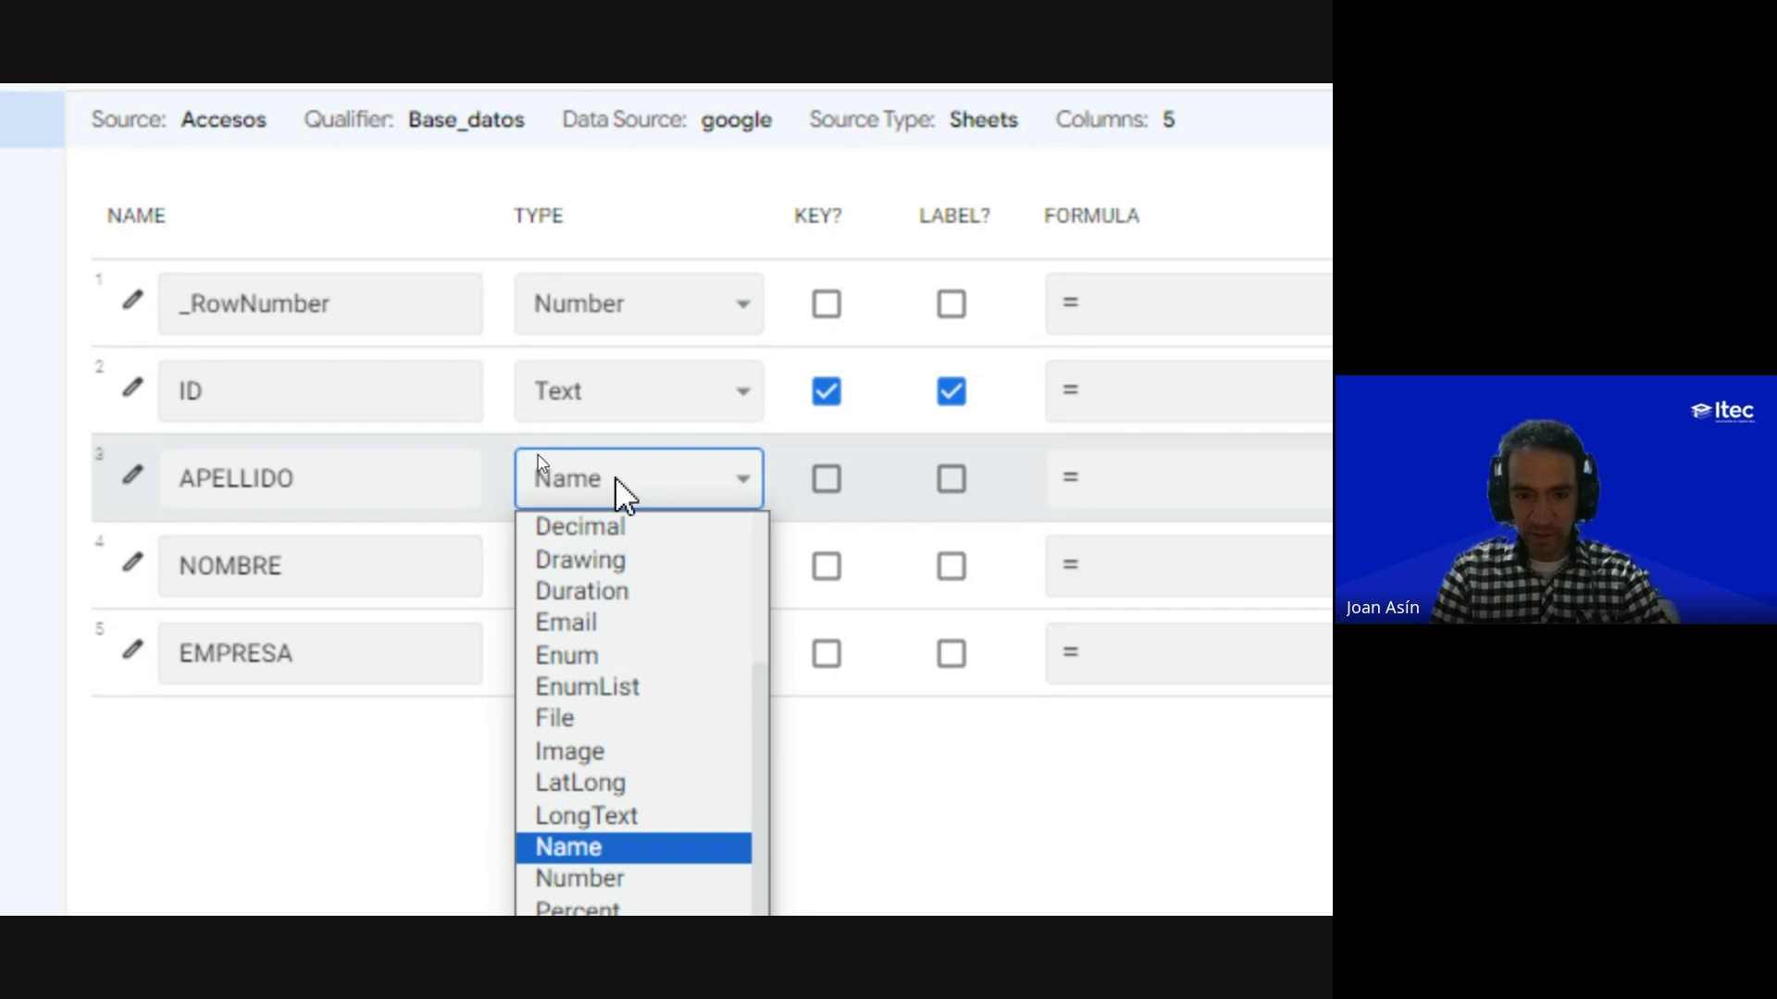
key("Return")
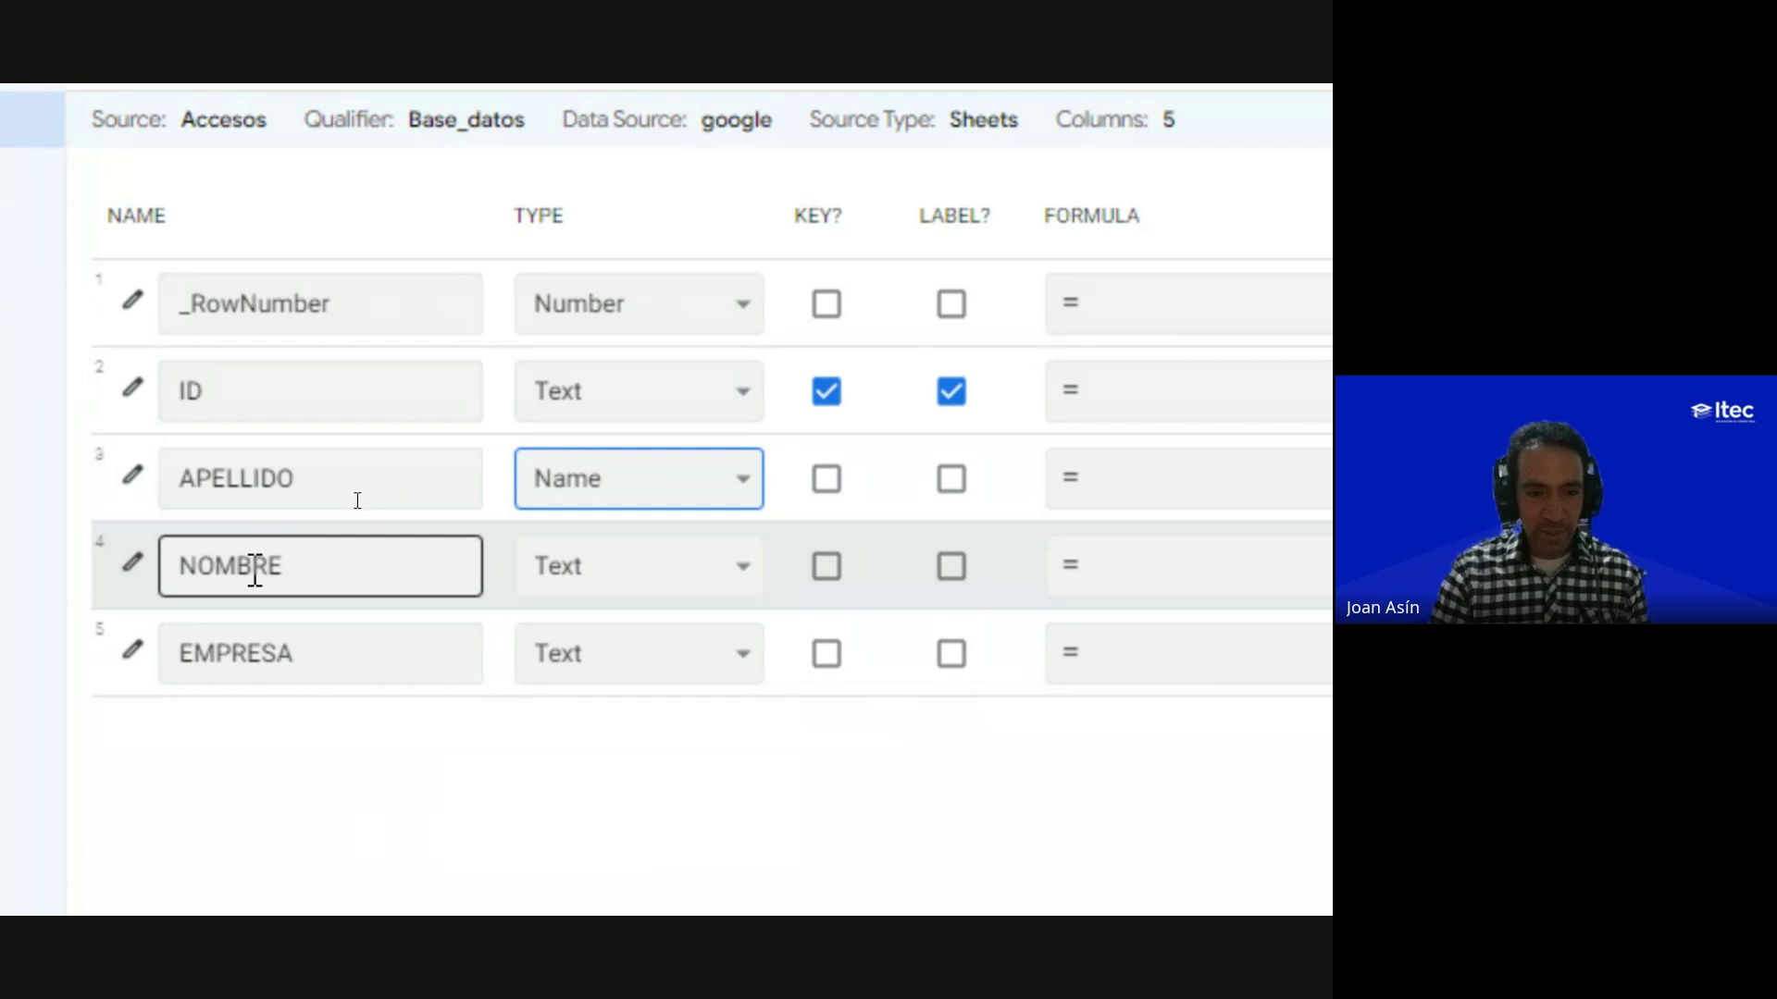
Step: Type the NOMBRE column as Name, then switch to the Google Meet call
left_click(587, 565)
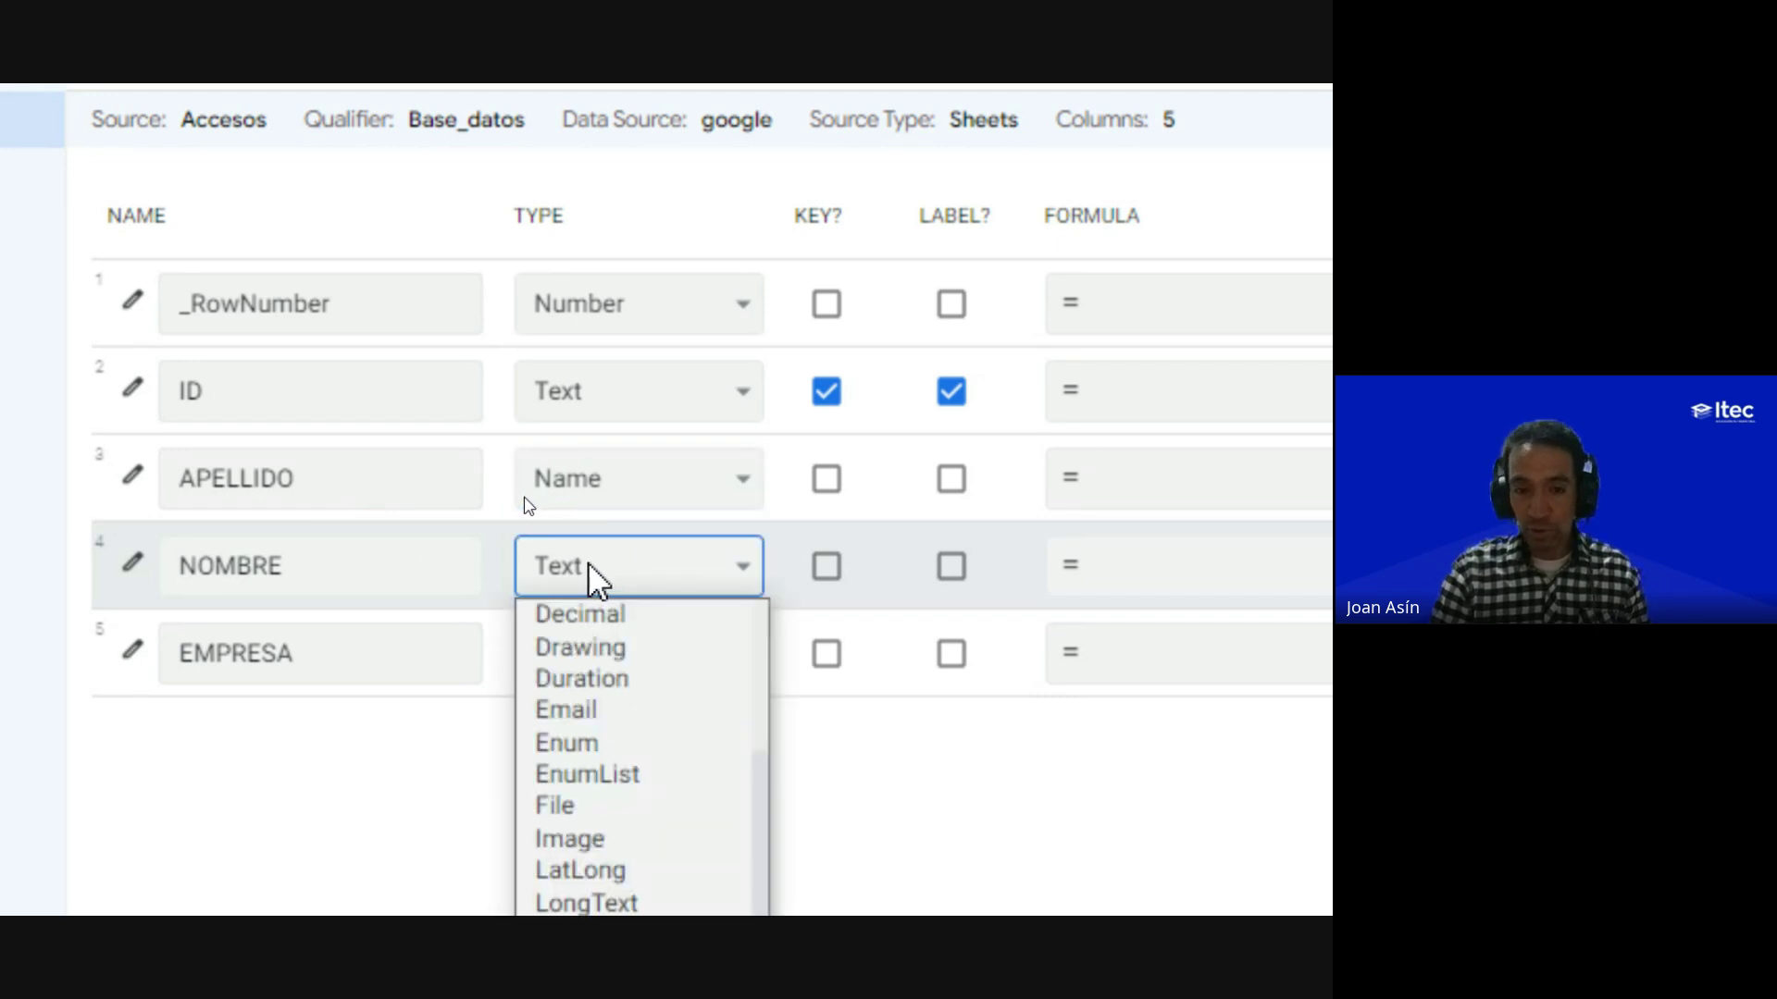
key("n")
key("Return")
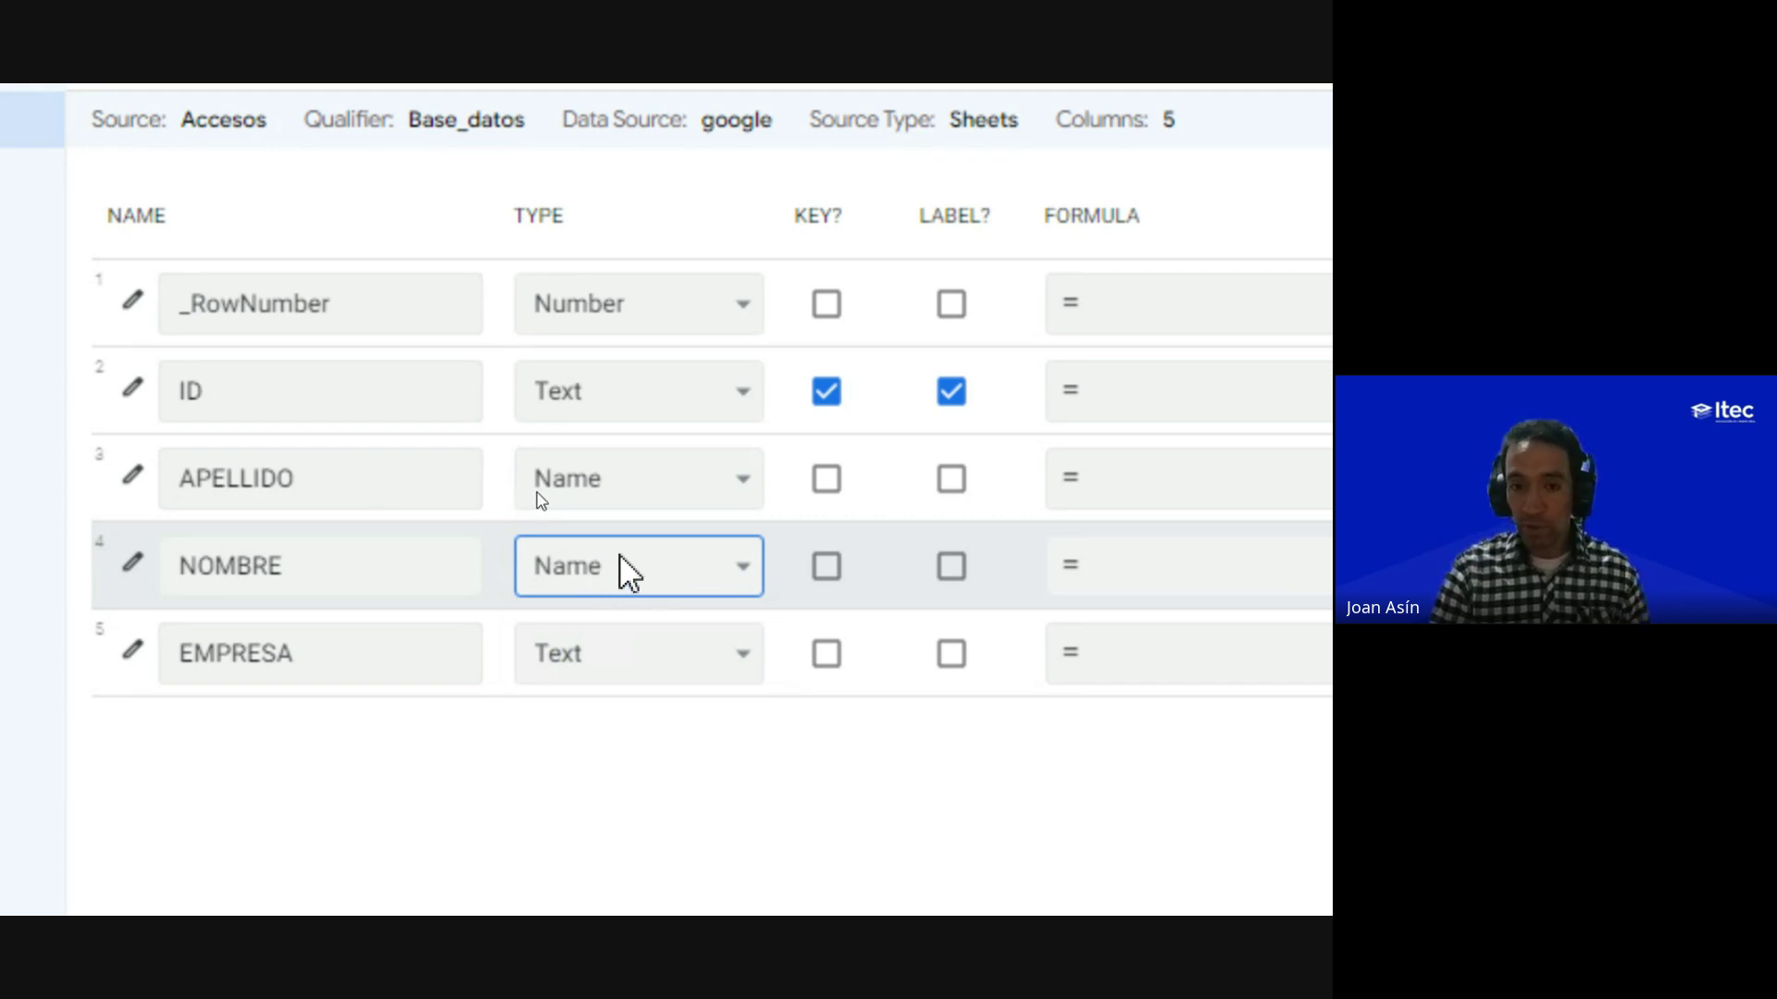
scroll(460, 206, "up", 1)
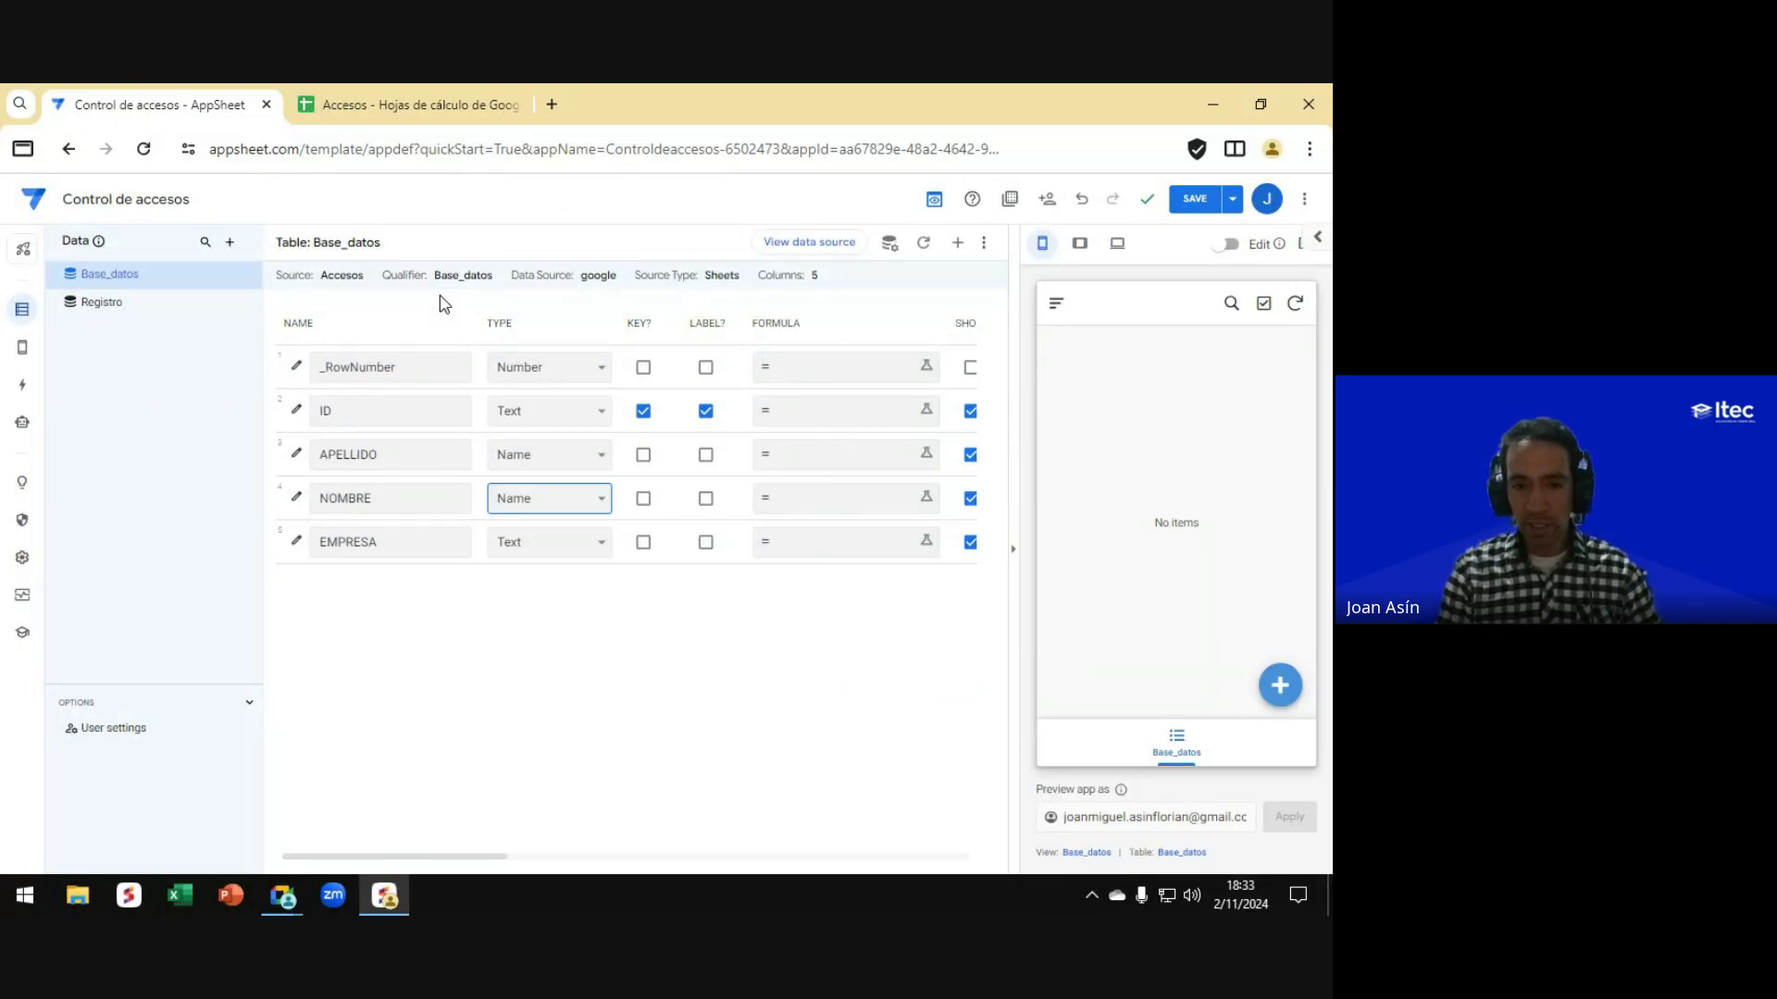
key("alt+Tab")
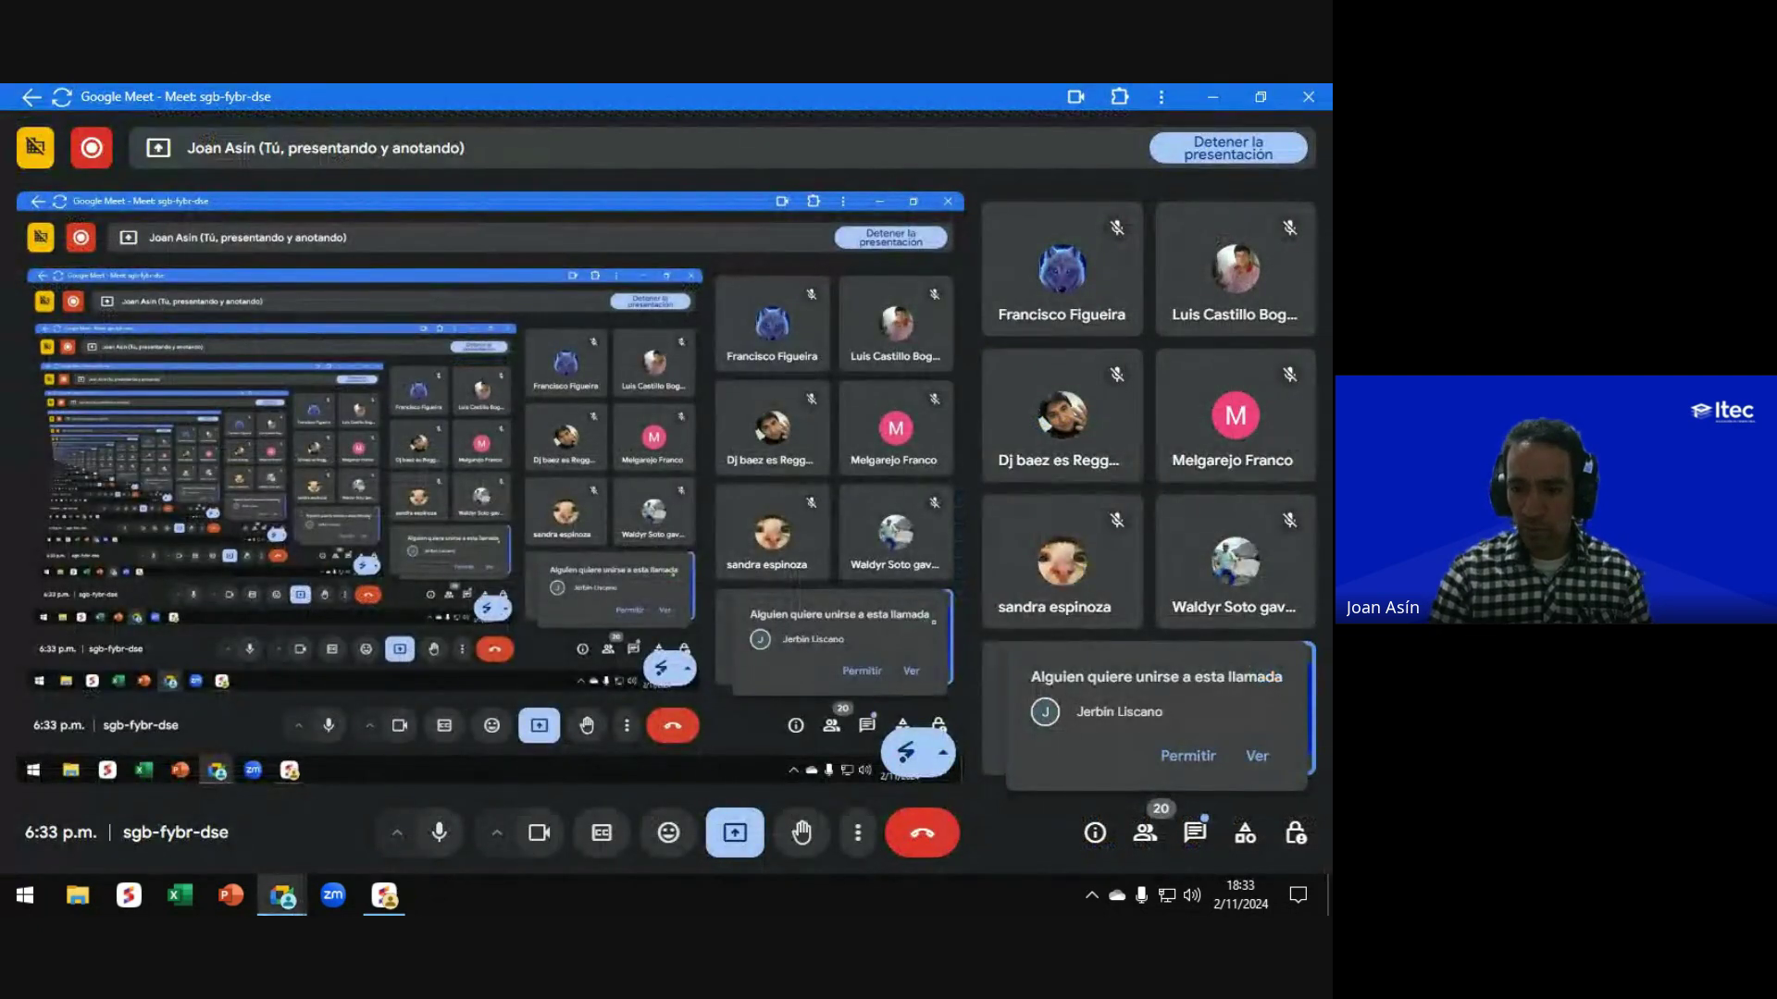
Step: Admit the waiting participant, check the call chat, and return to the AppSheet editor
left_click(1188, 756)
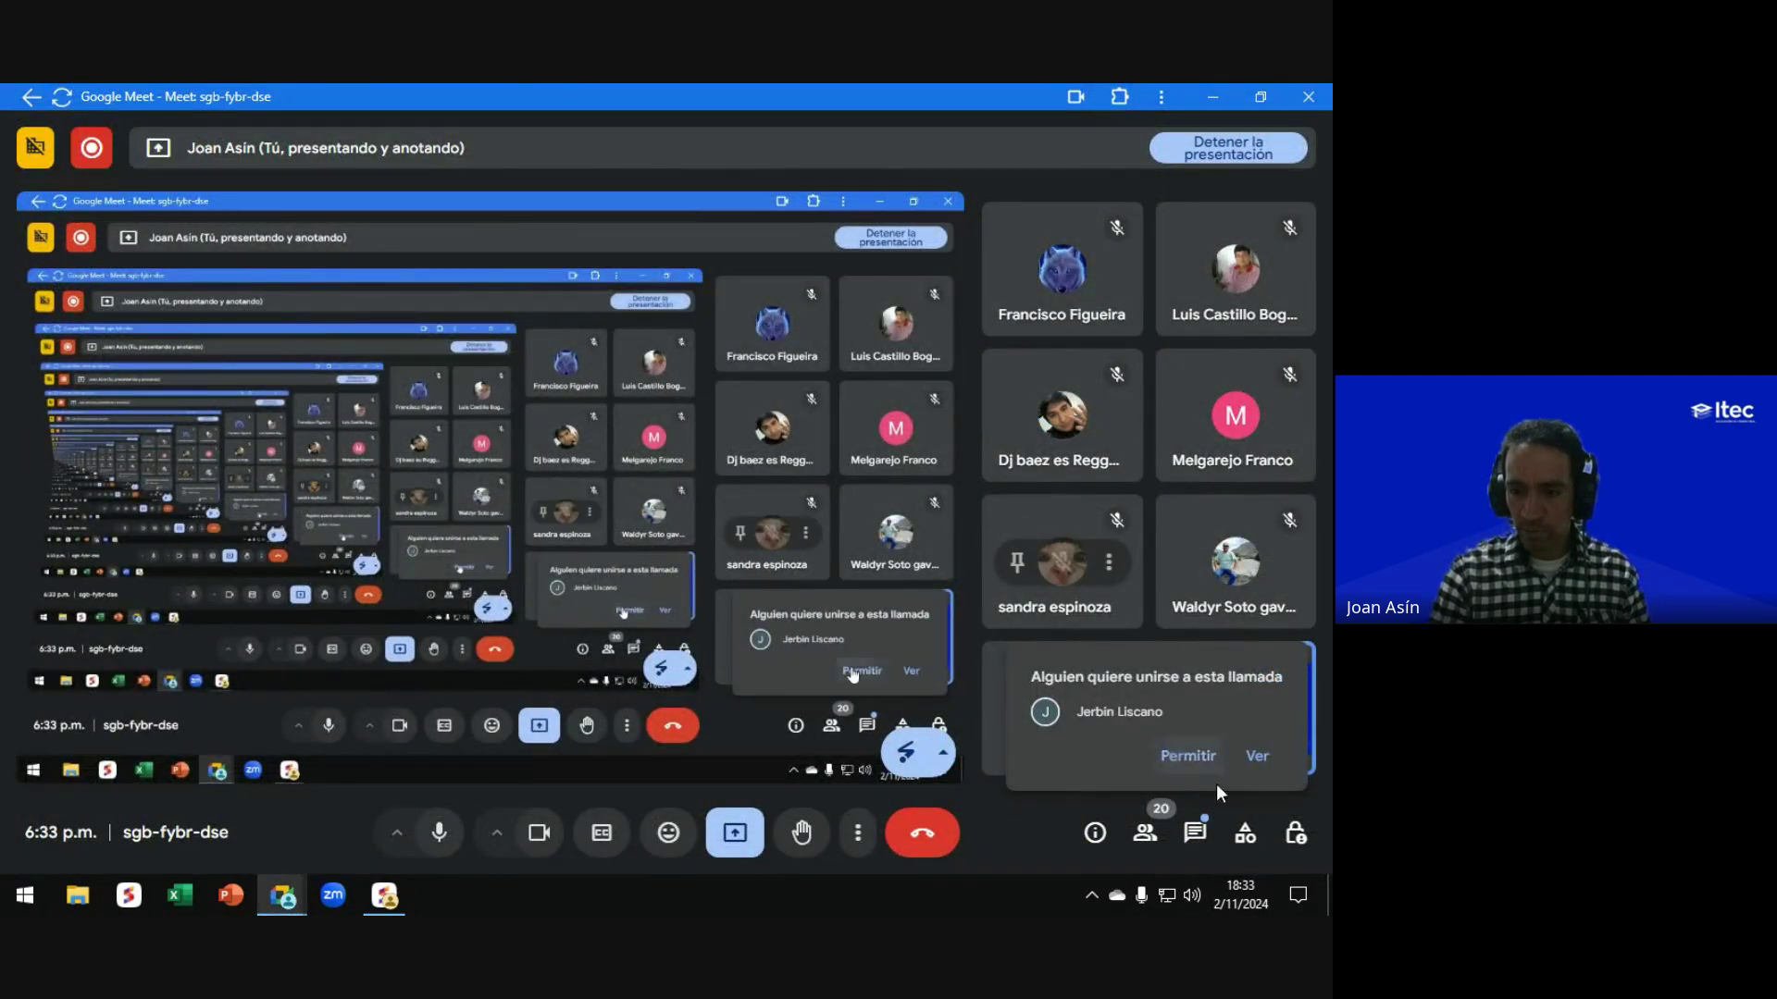
left_click(1196, 835)
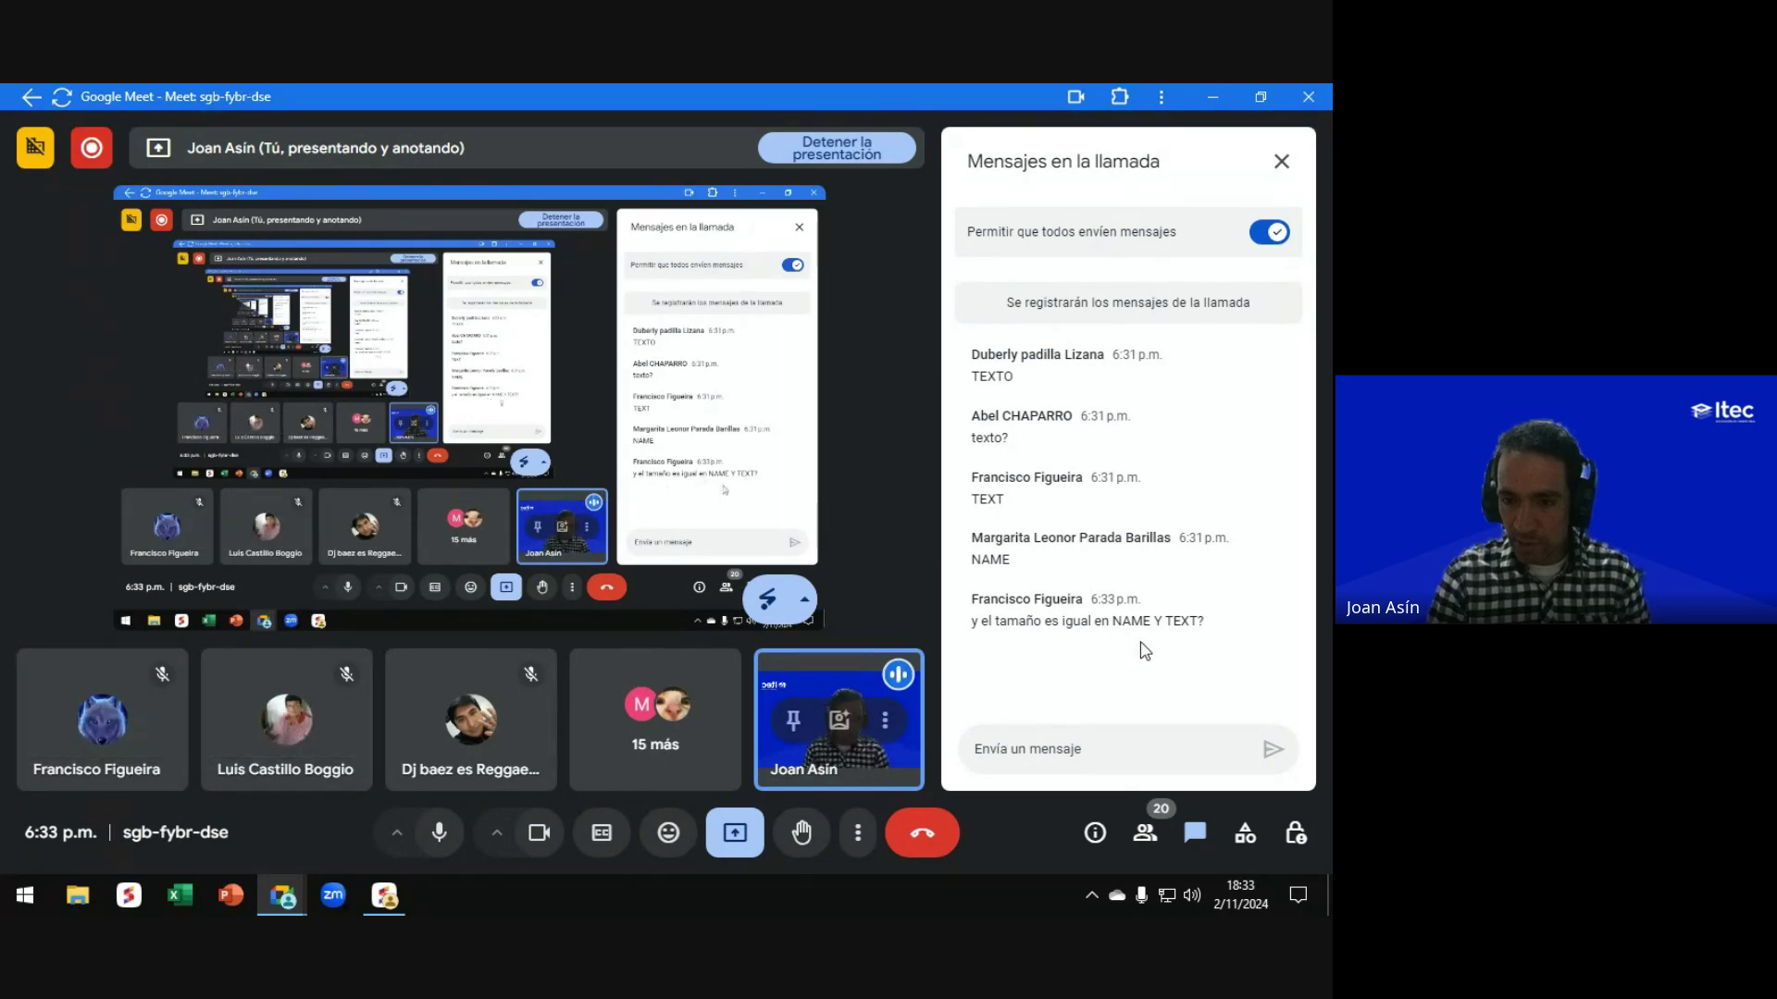
left_click(1280, 162)
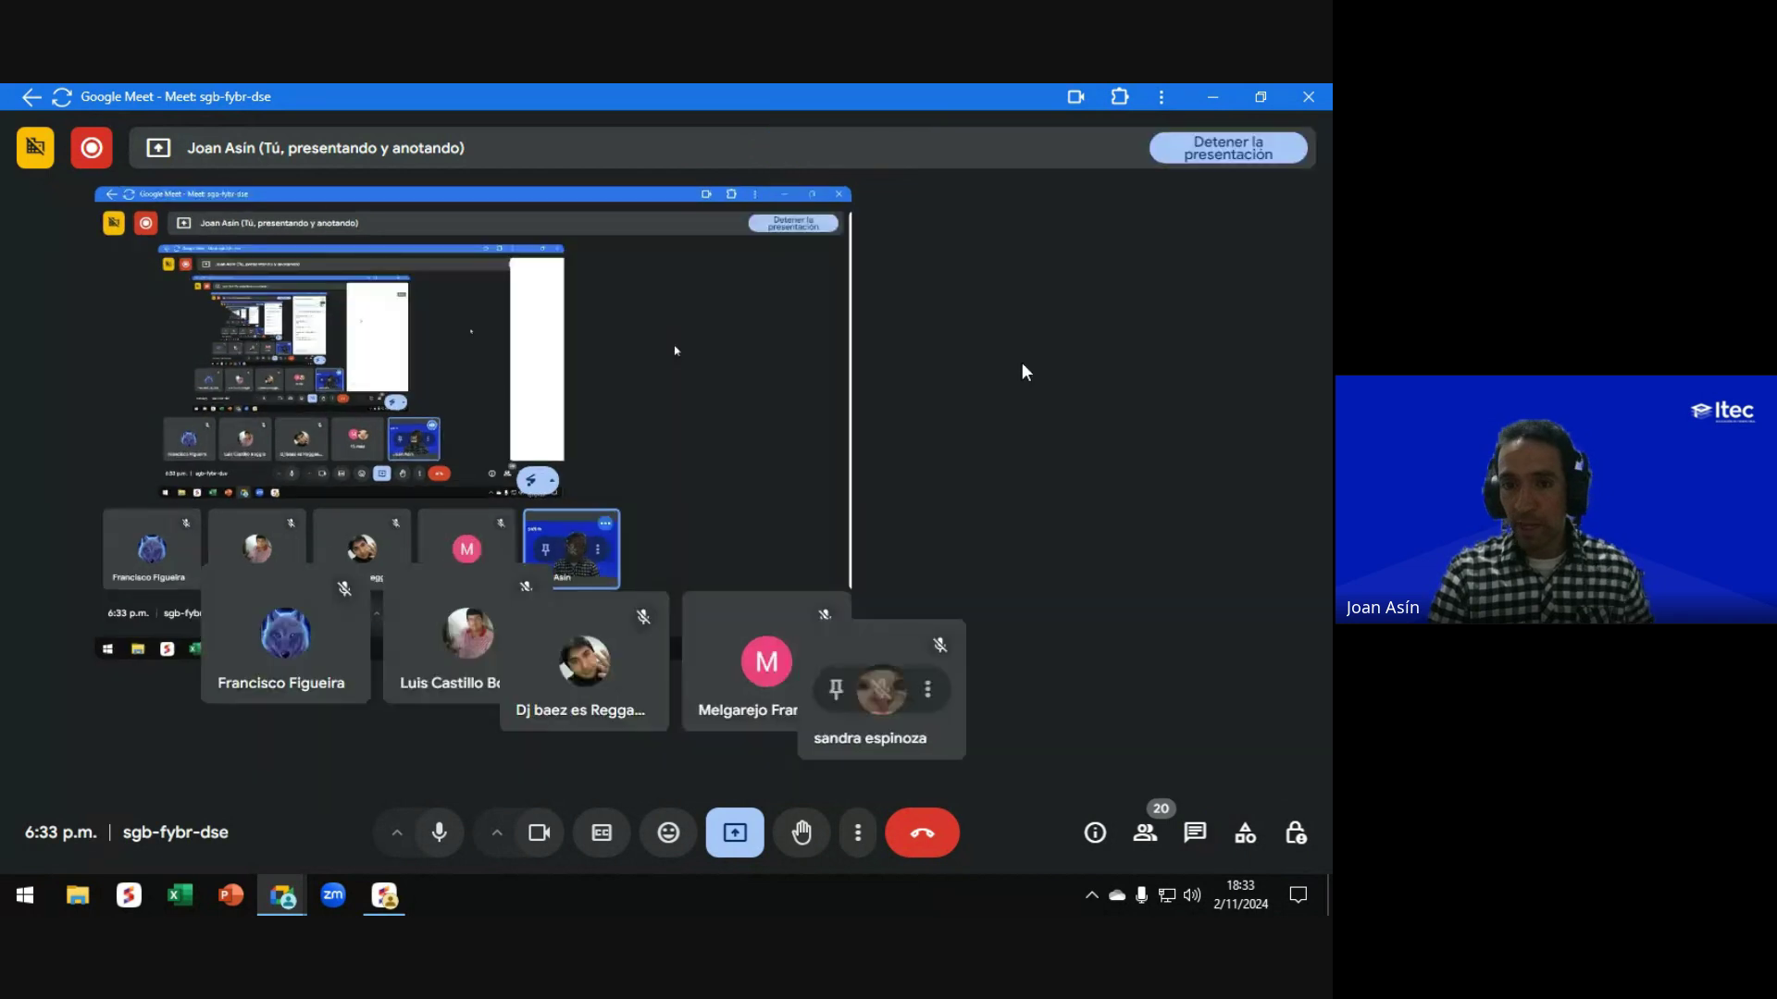
key("alt+Tab")
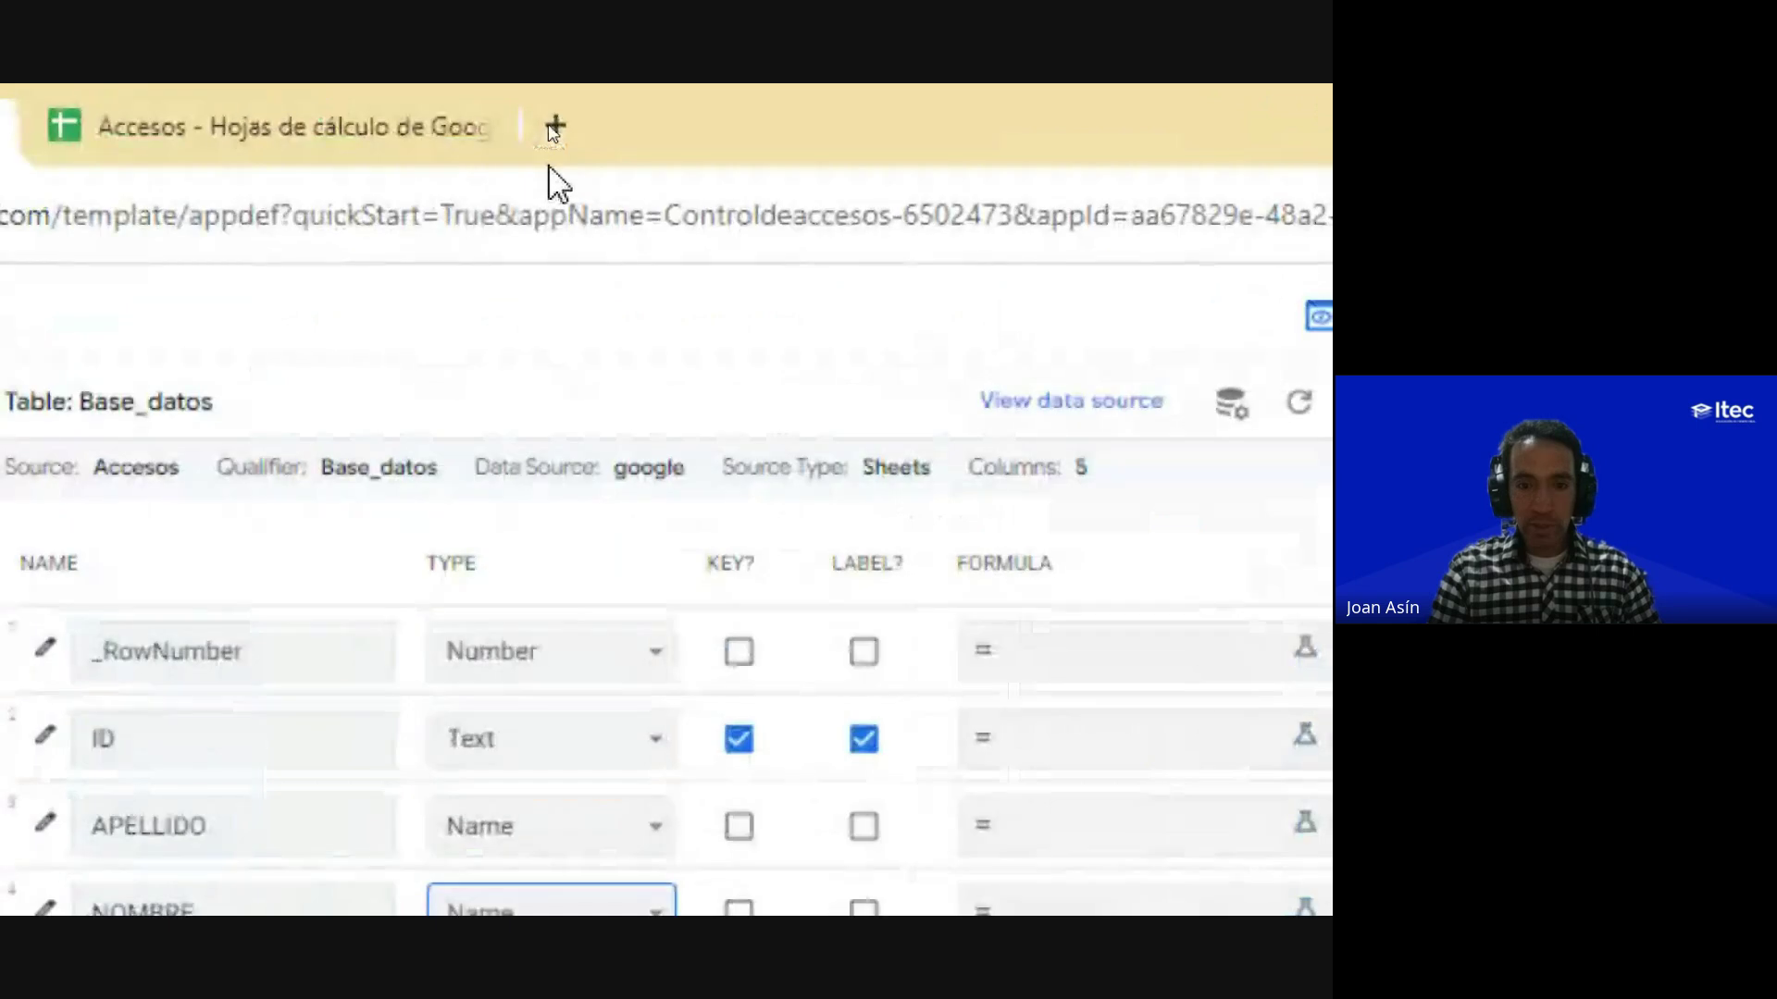
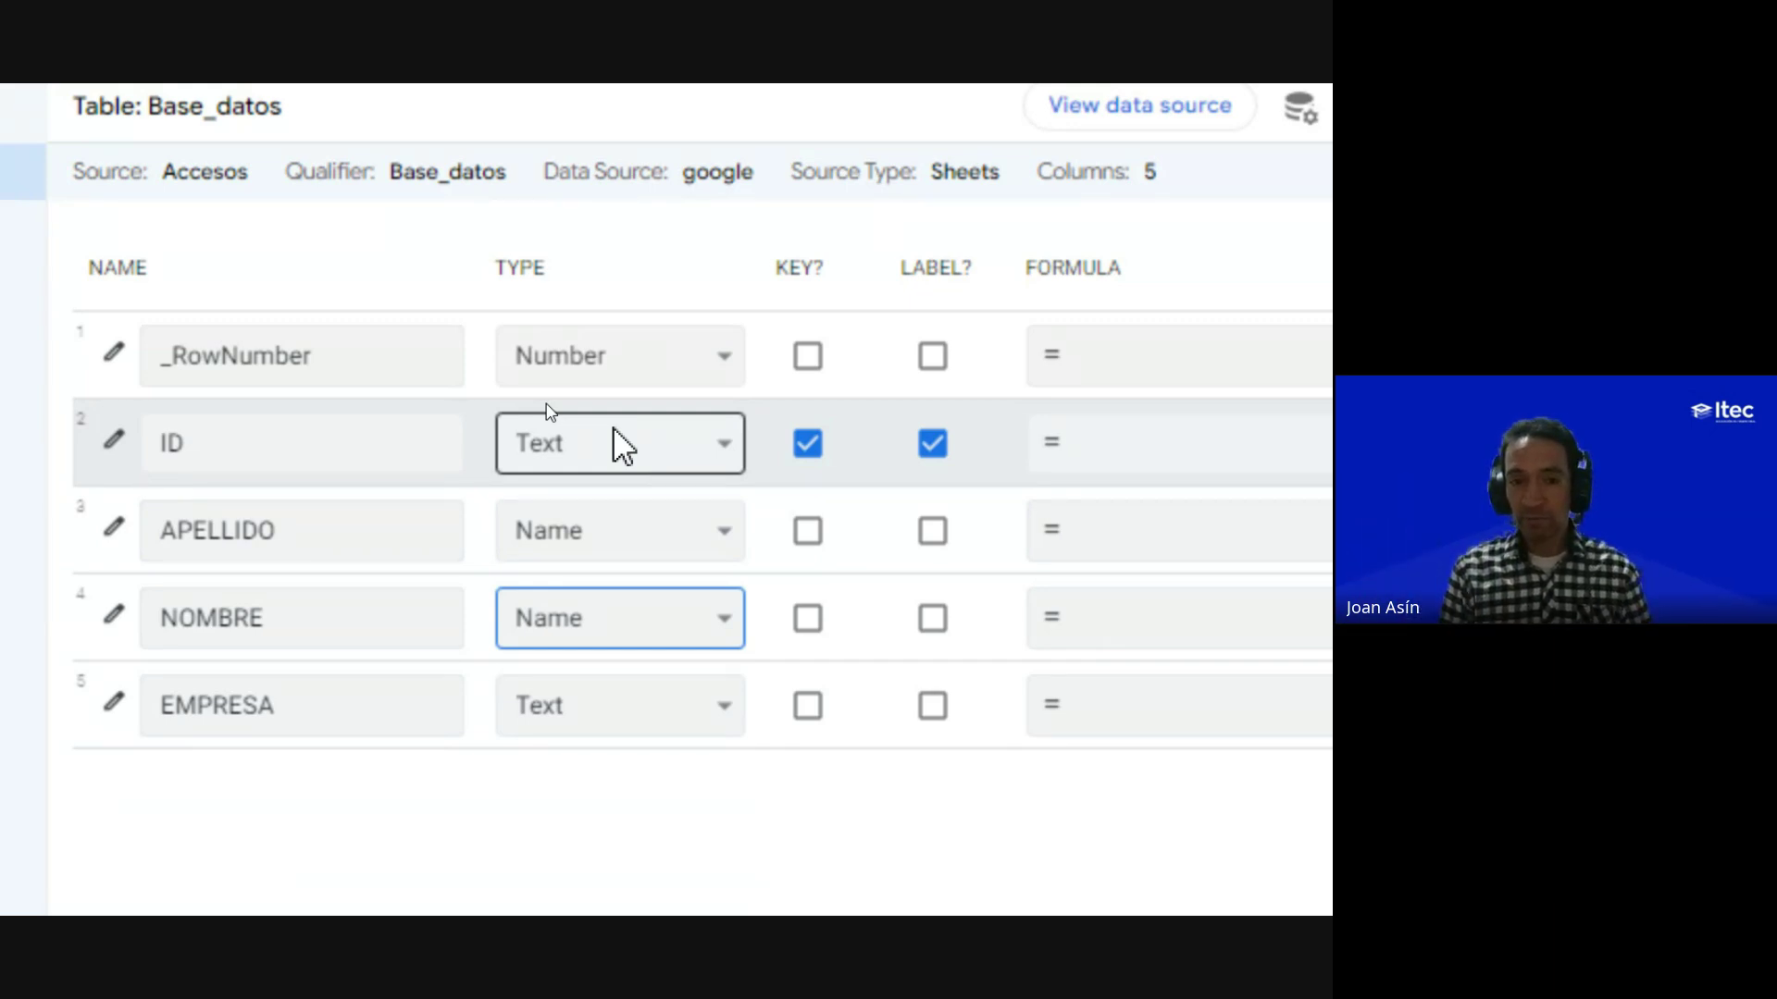
Step: Admit the waiting guest into the Meet call, close the participant list, and return to AppSheet
key("alt+Tab")
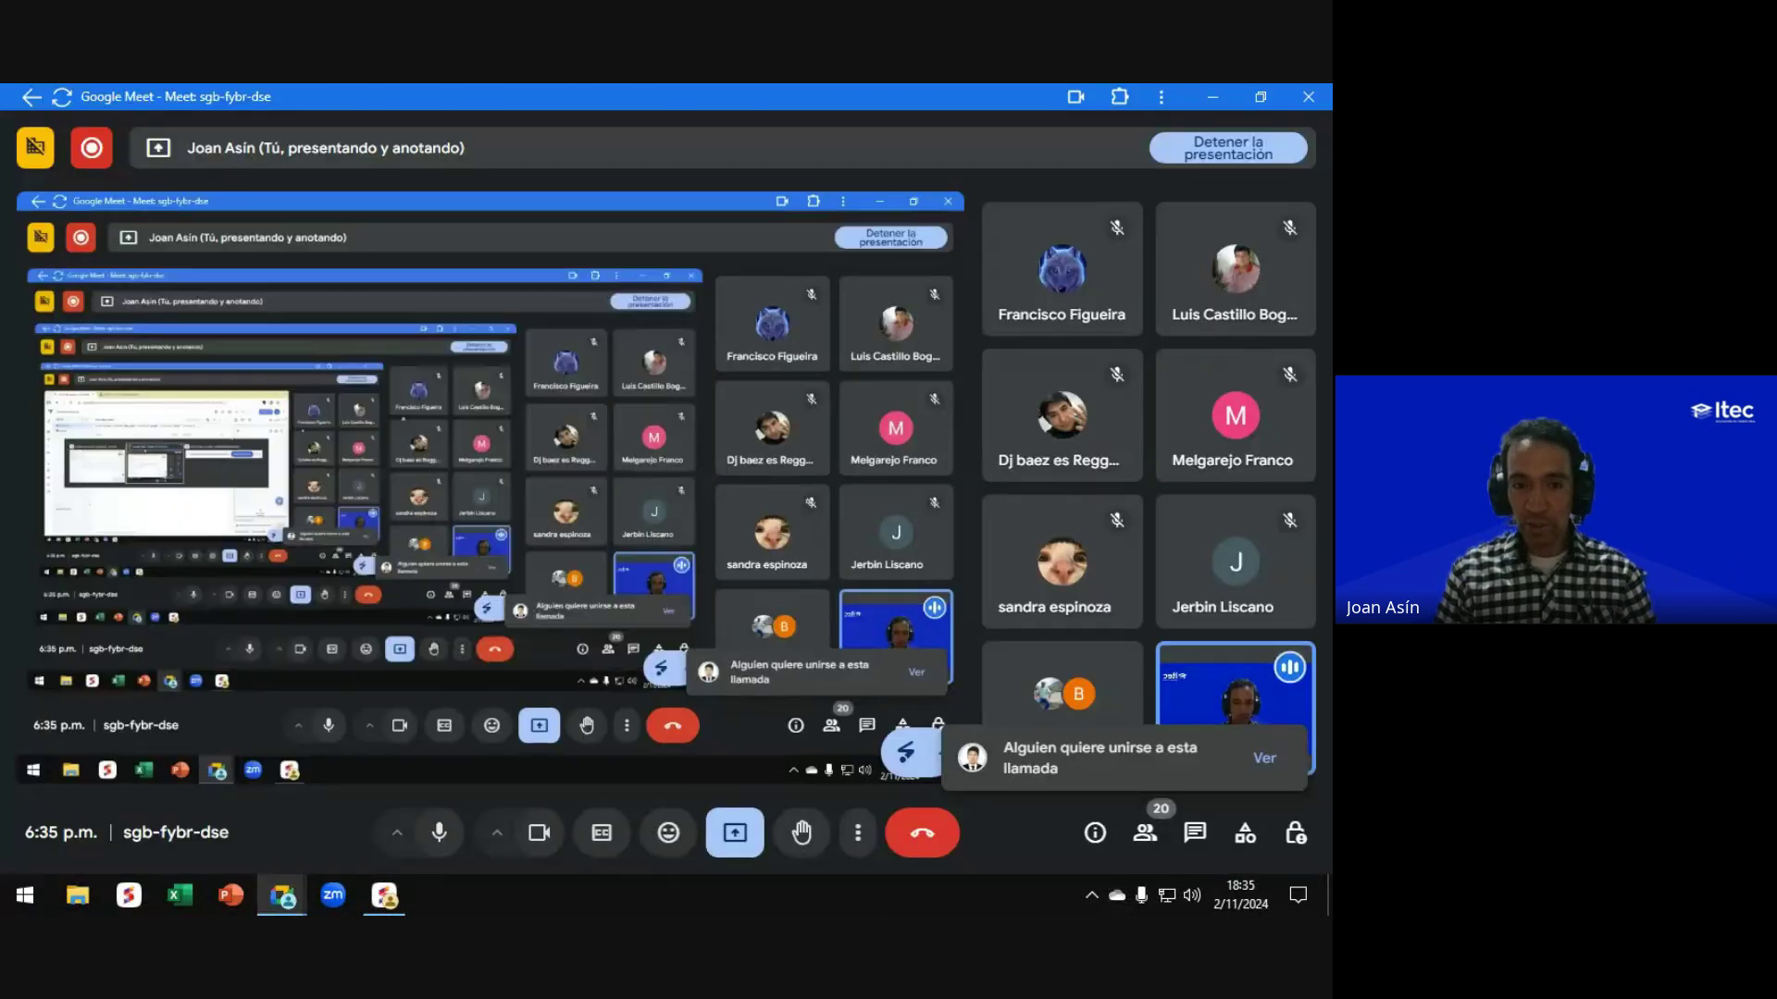
left_click(1264, 758)
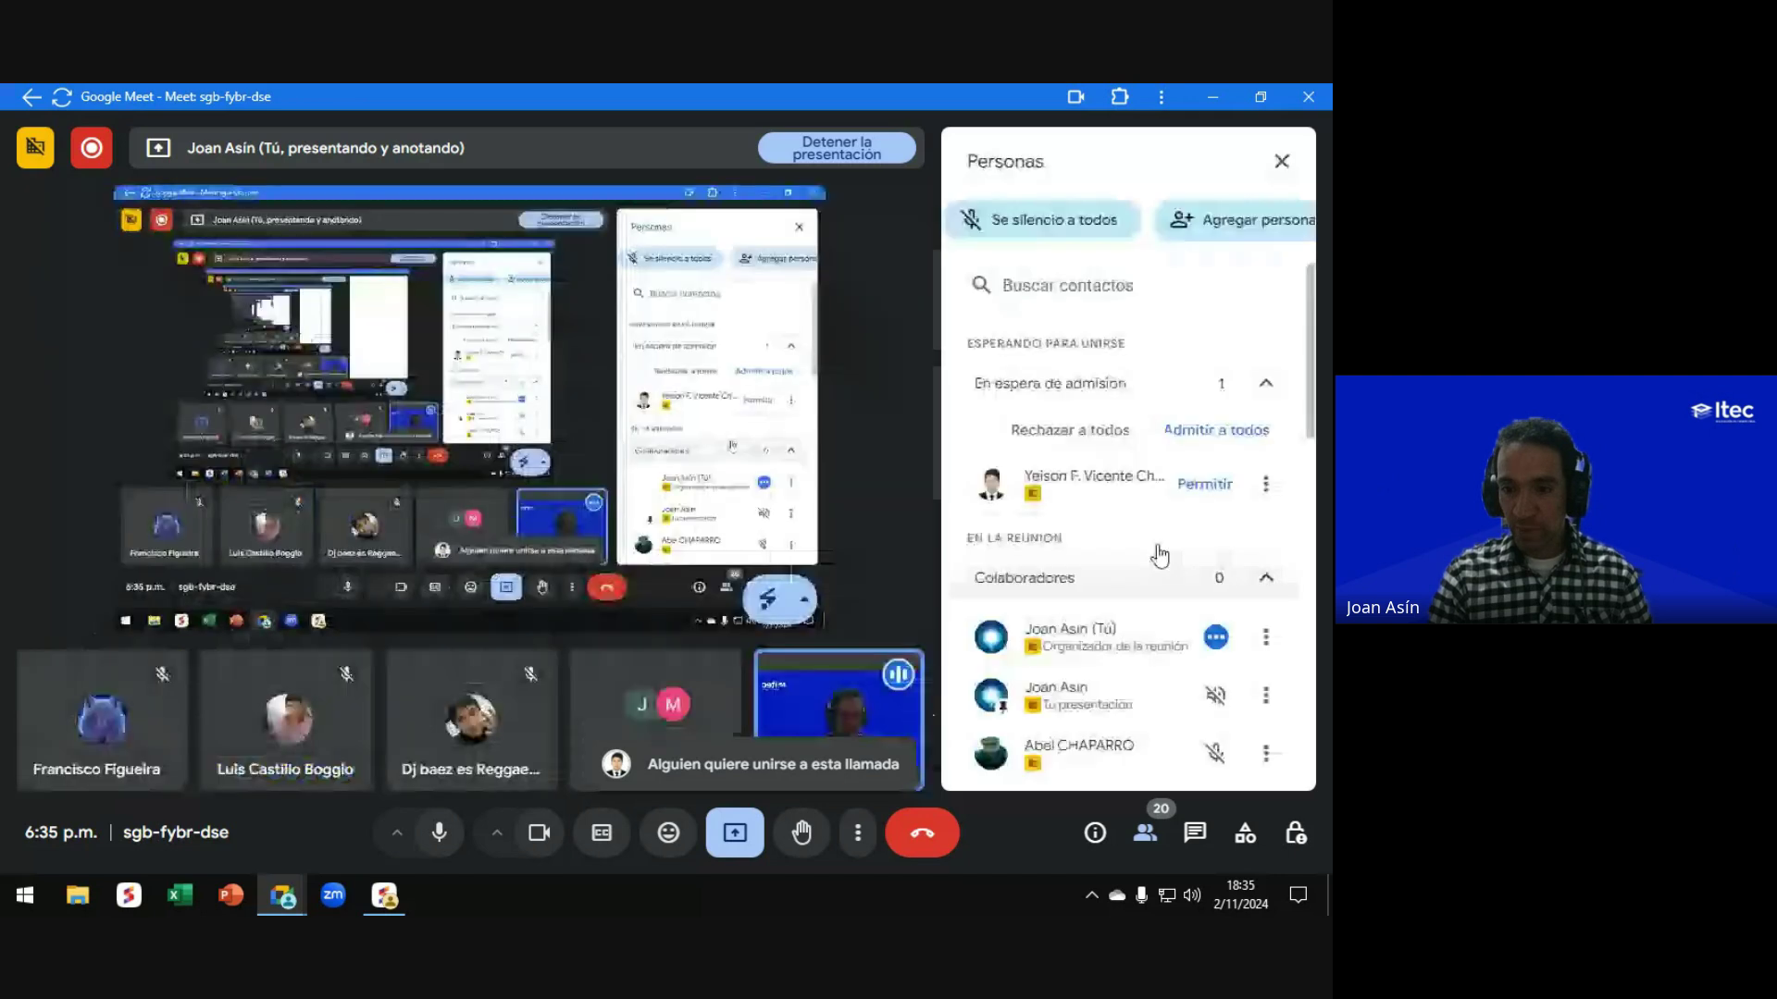
left_click(1203, 482)
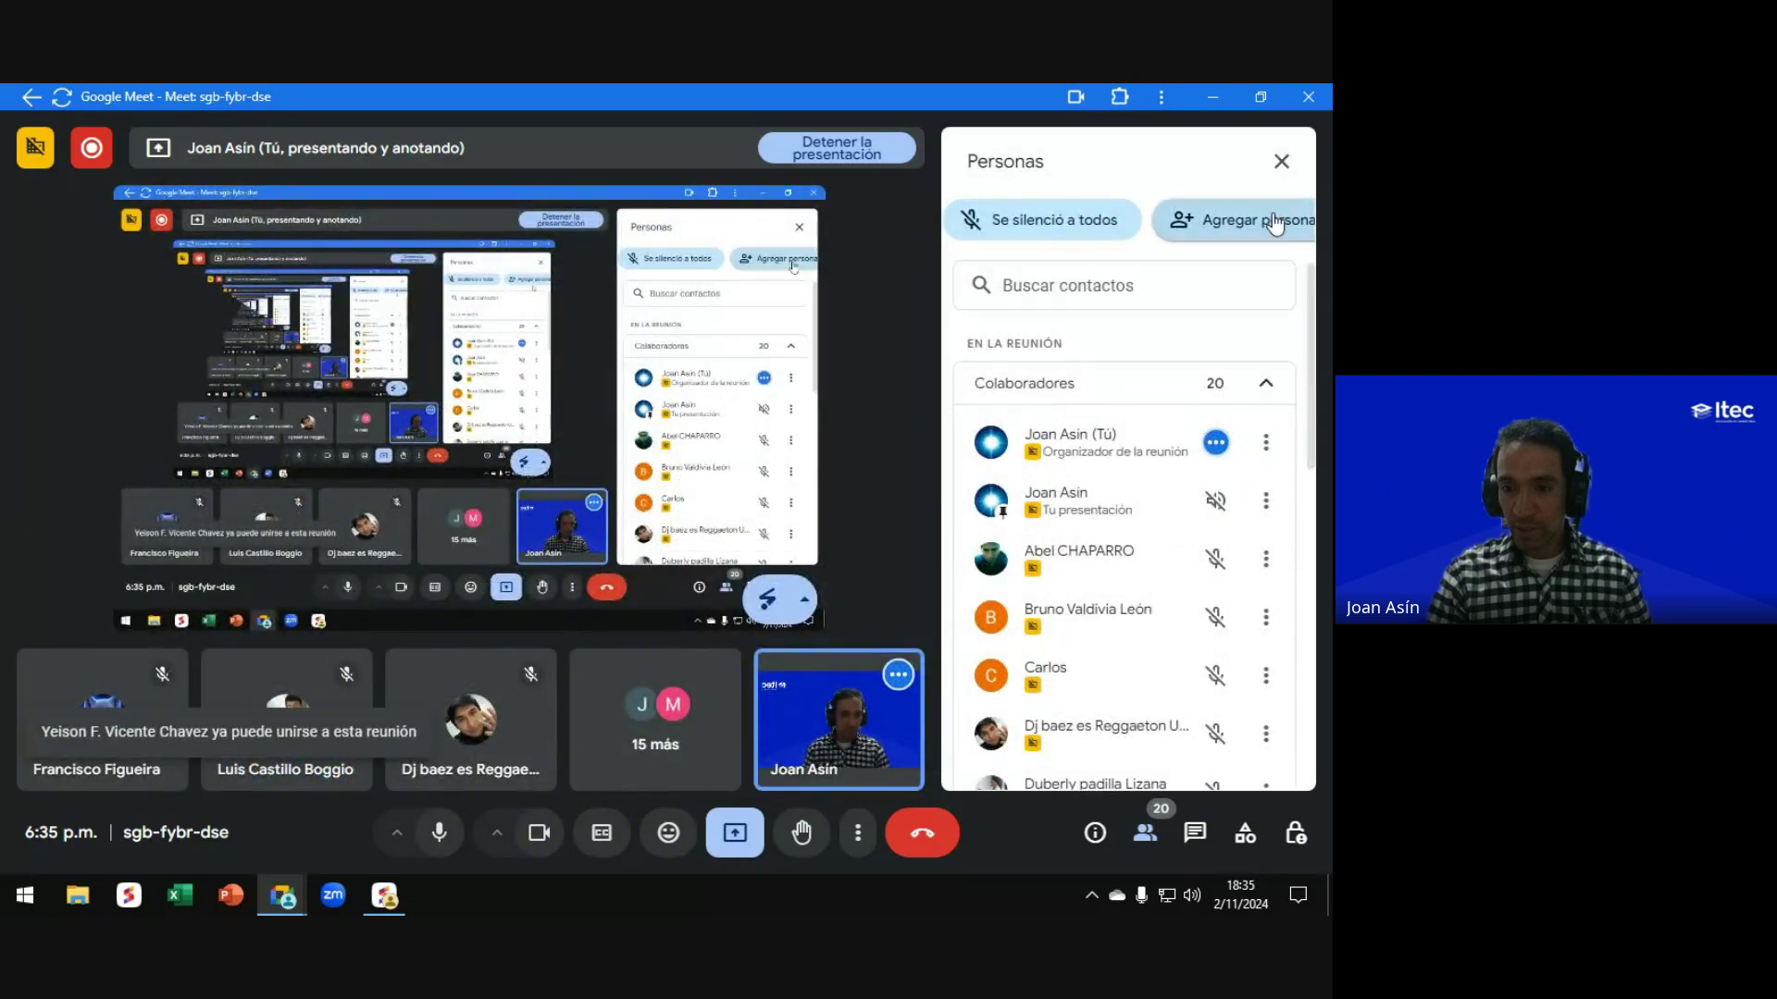
left_click(1282, 162)
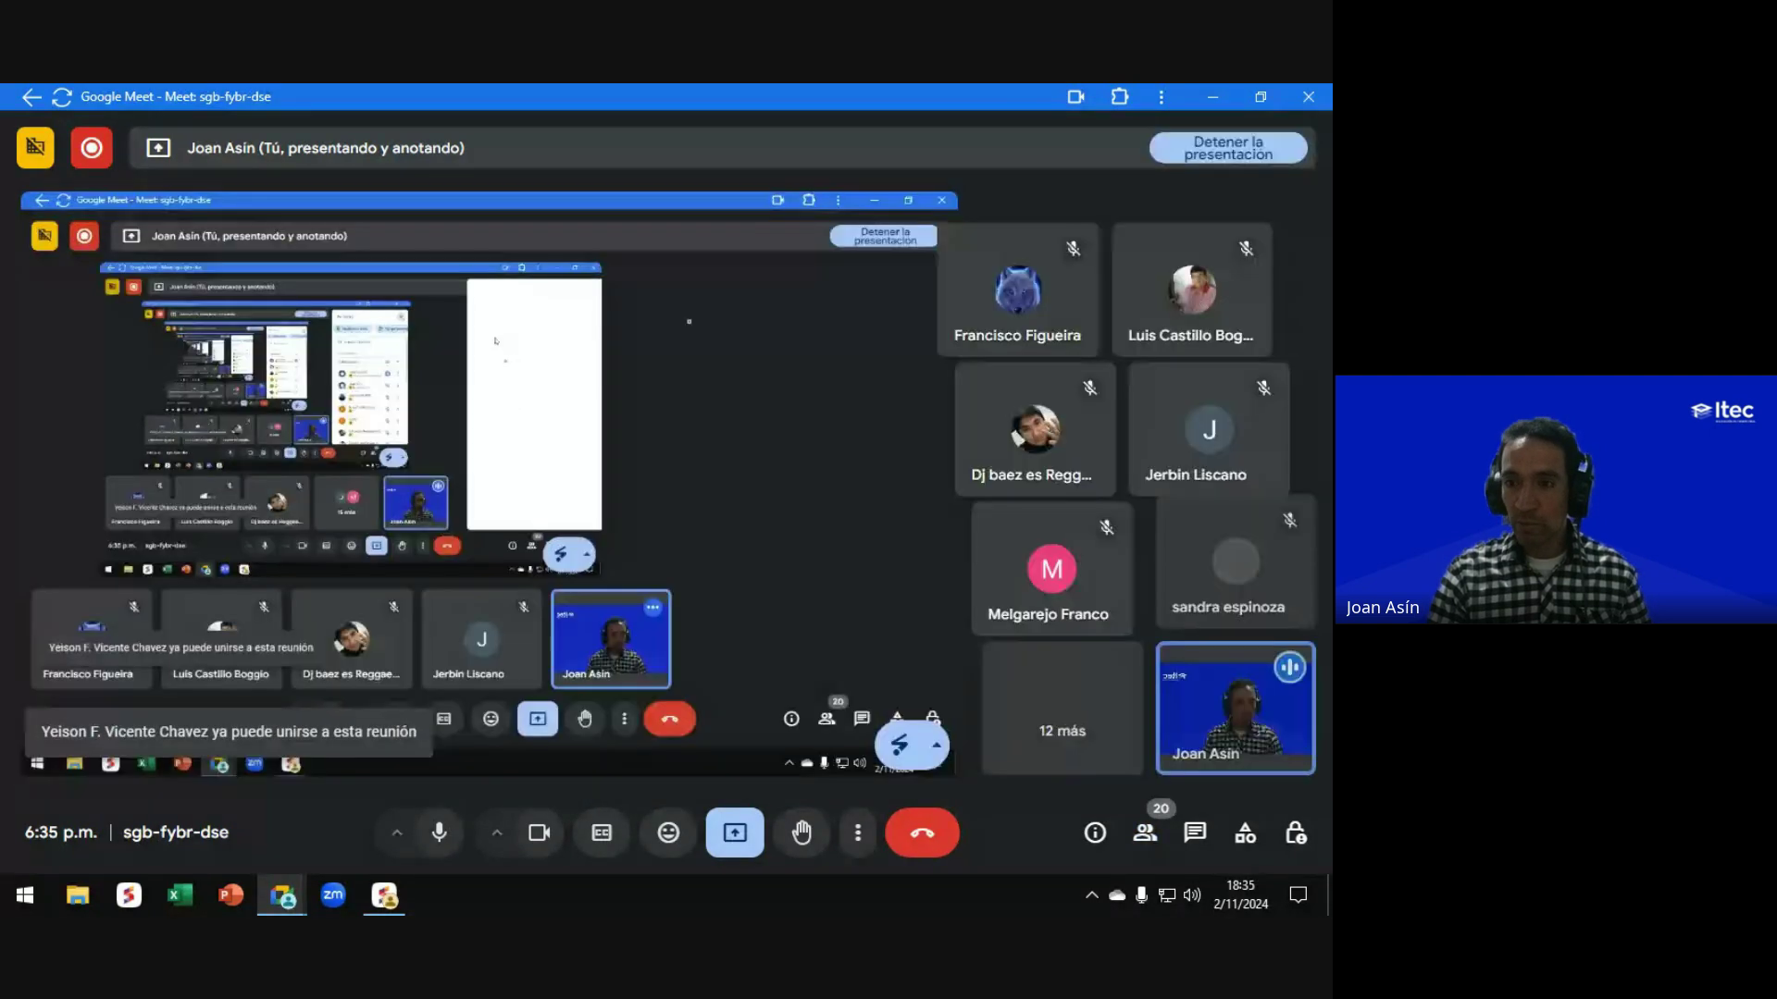
key("alt+Tab")
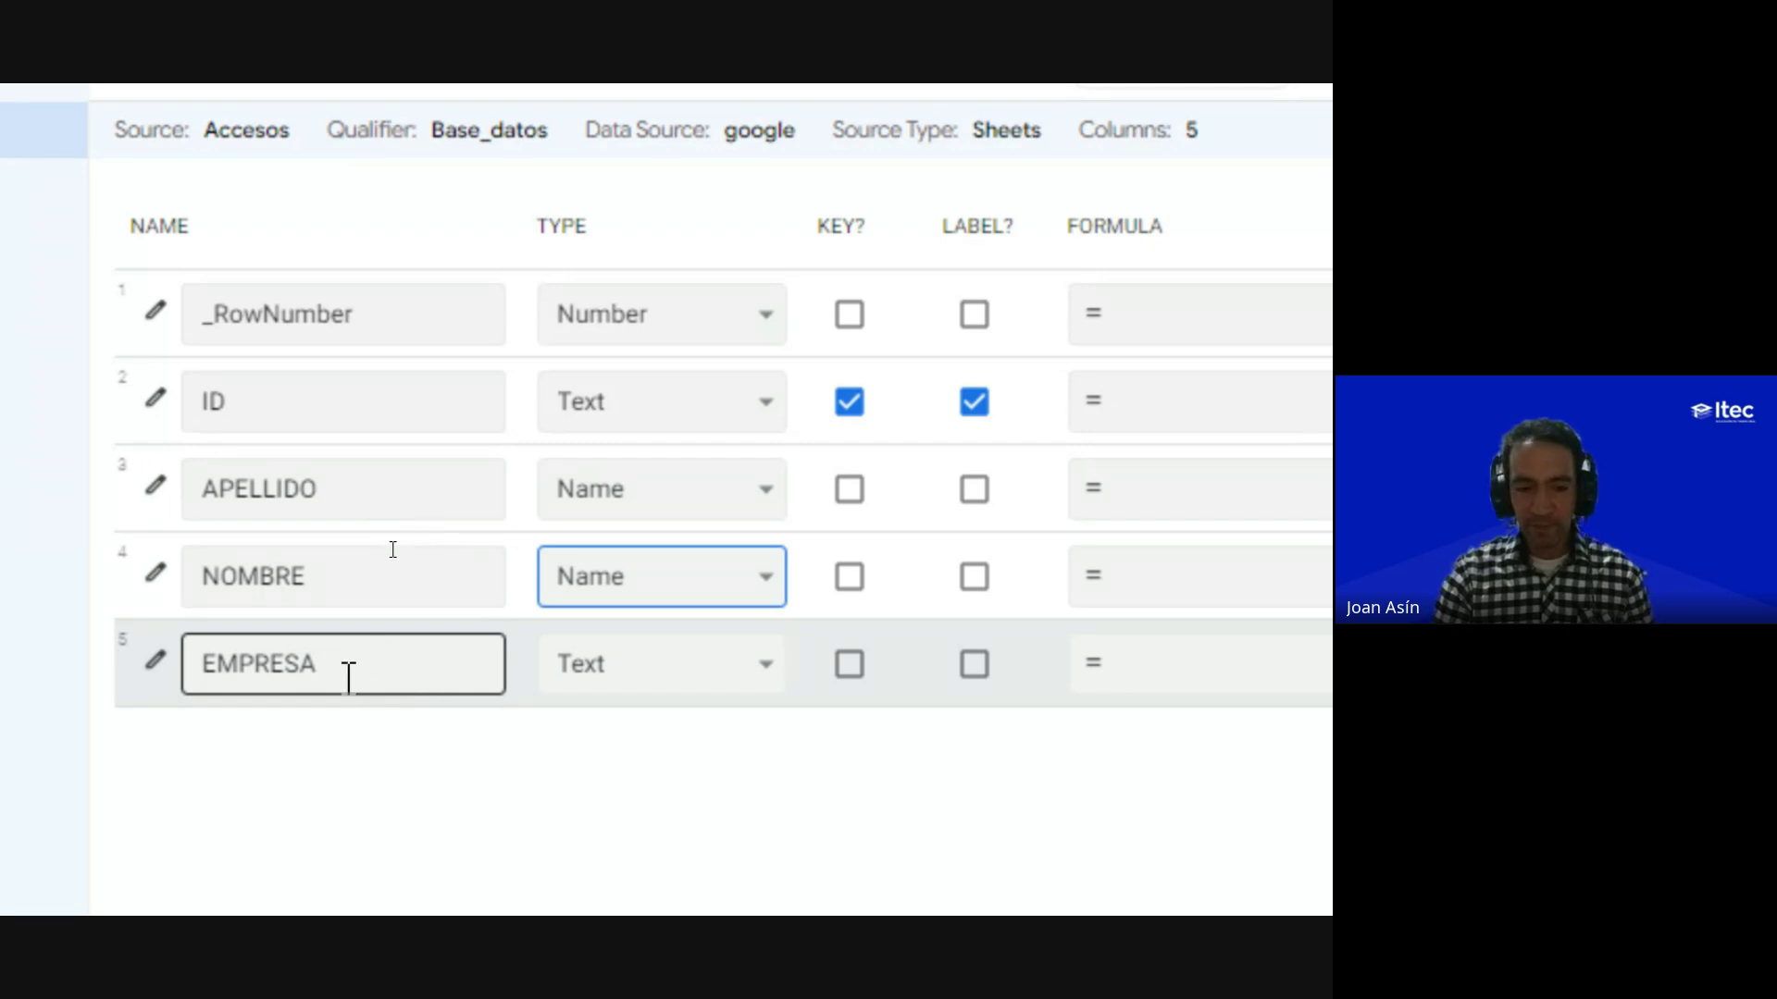
Step: Switch the EMPRESA column's TYPE from Text to Name in the Base_datos columns table
left_click(627, 683)
key("n")
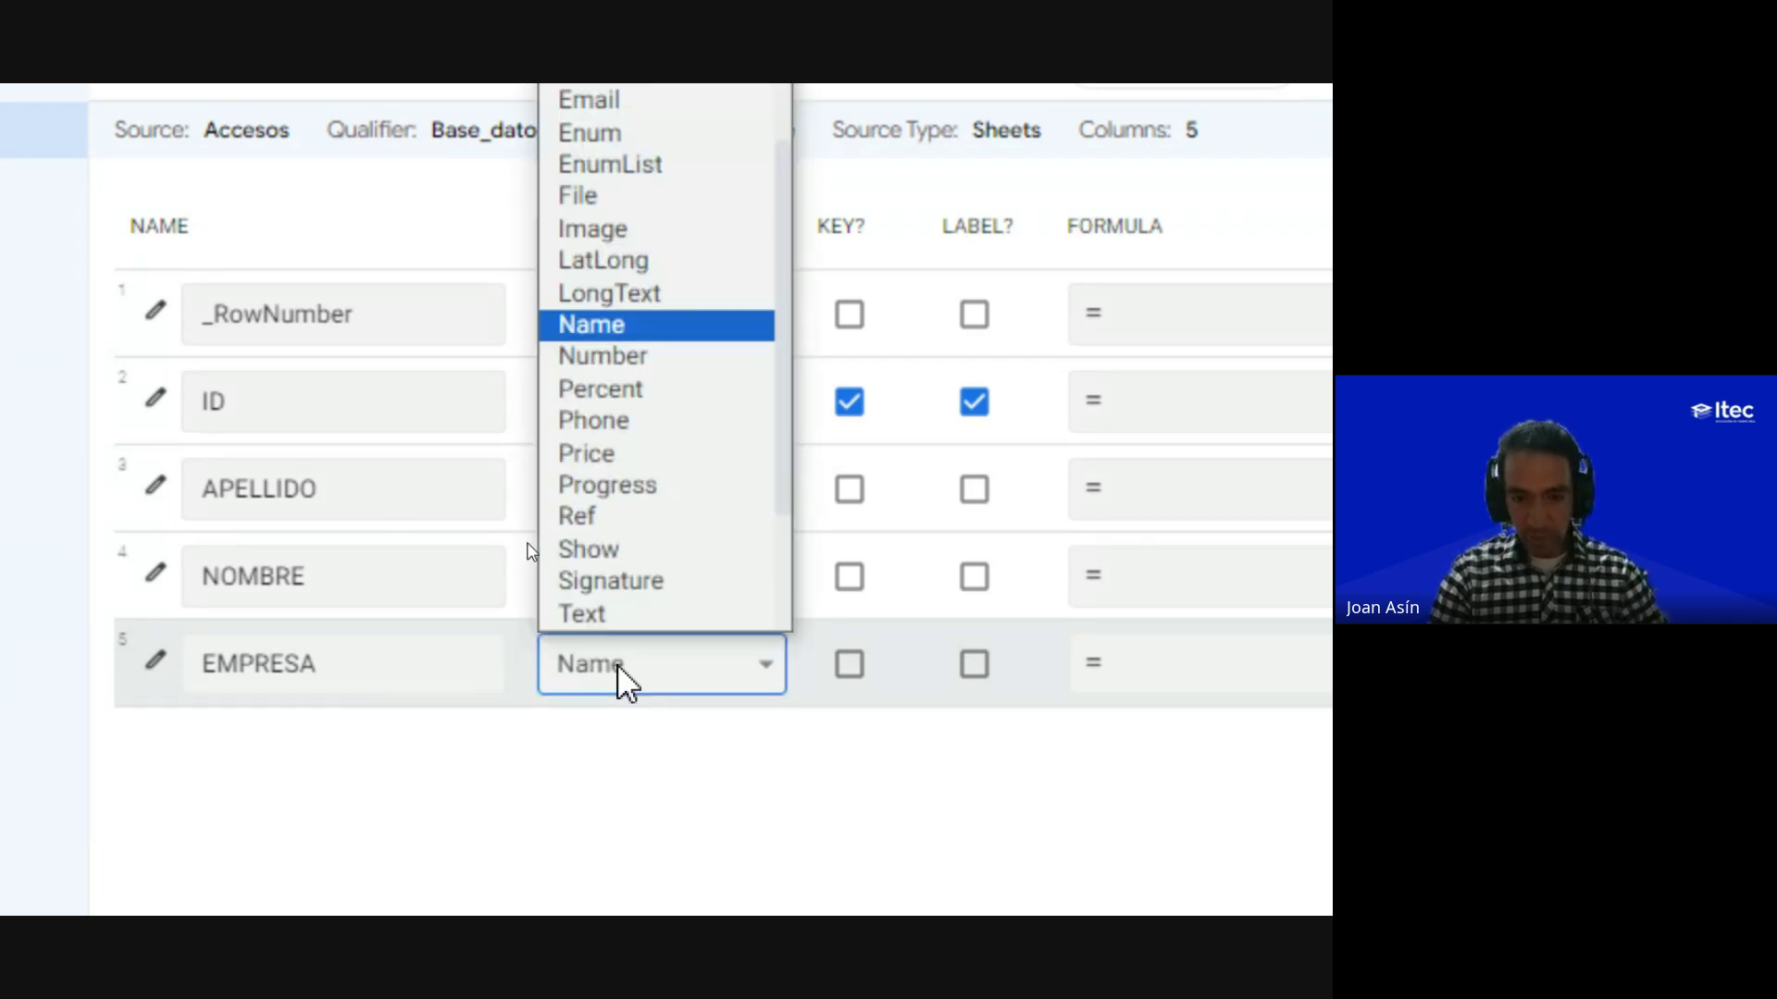
left_click(617, 664)
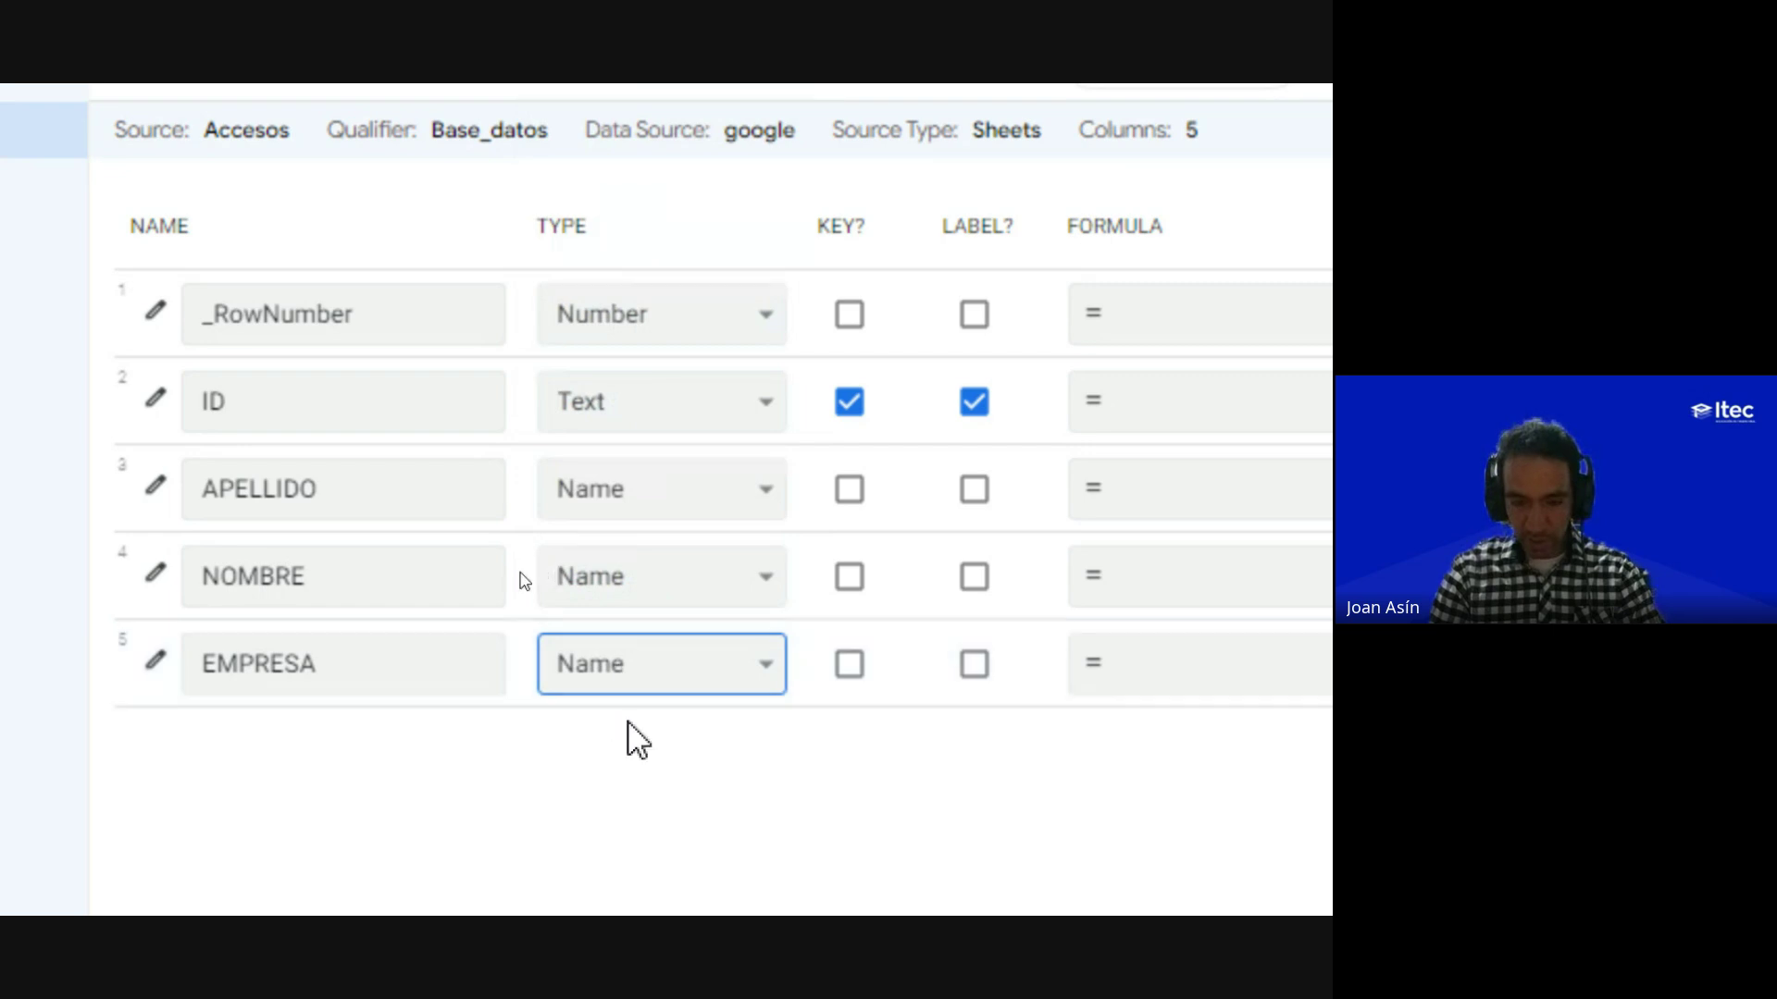
left_click(309, 668)
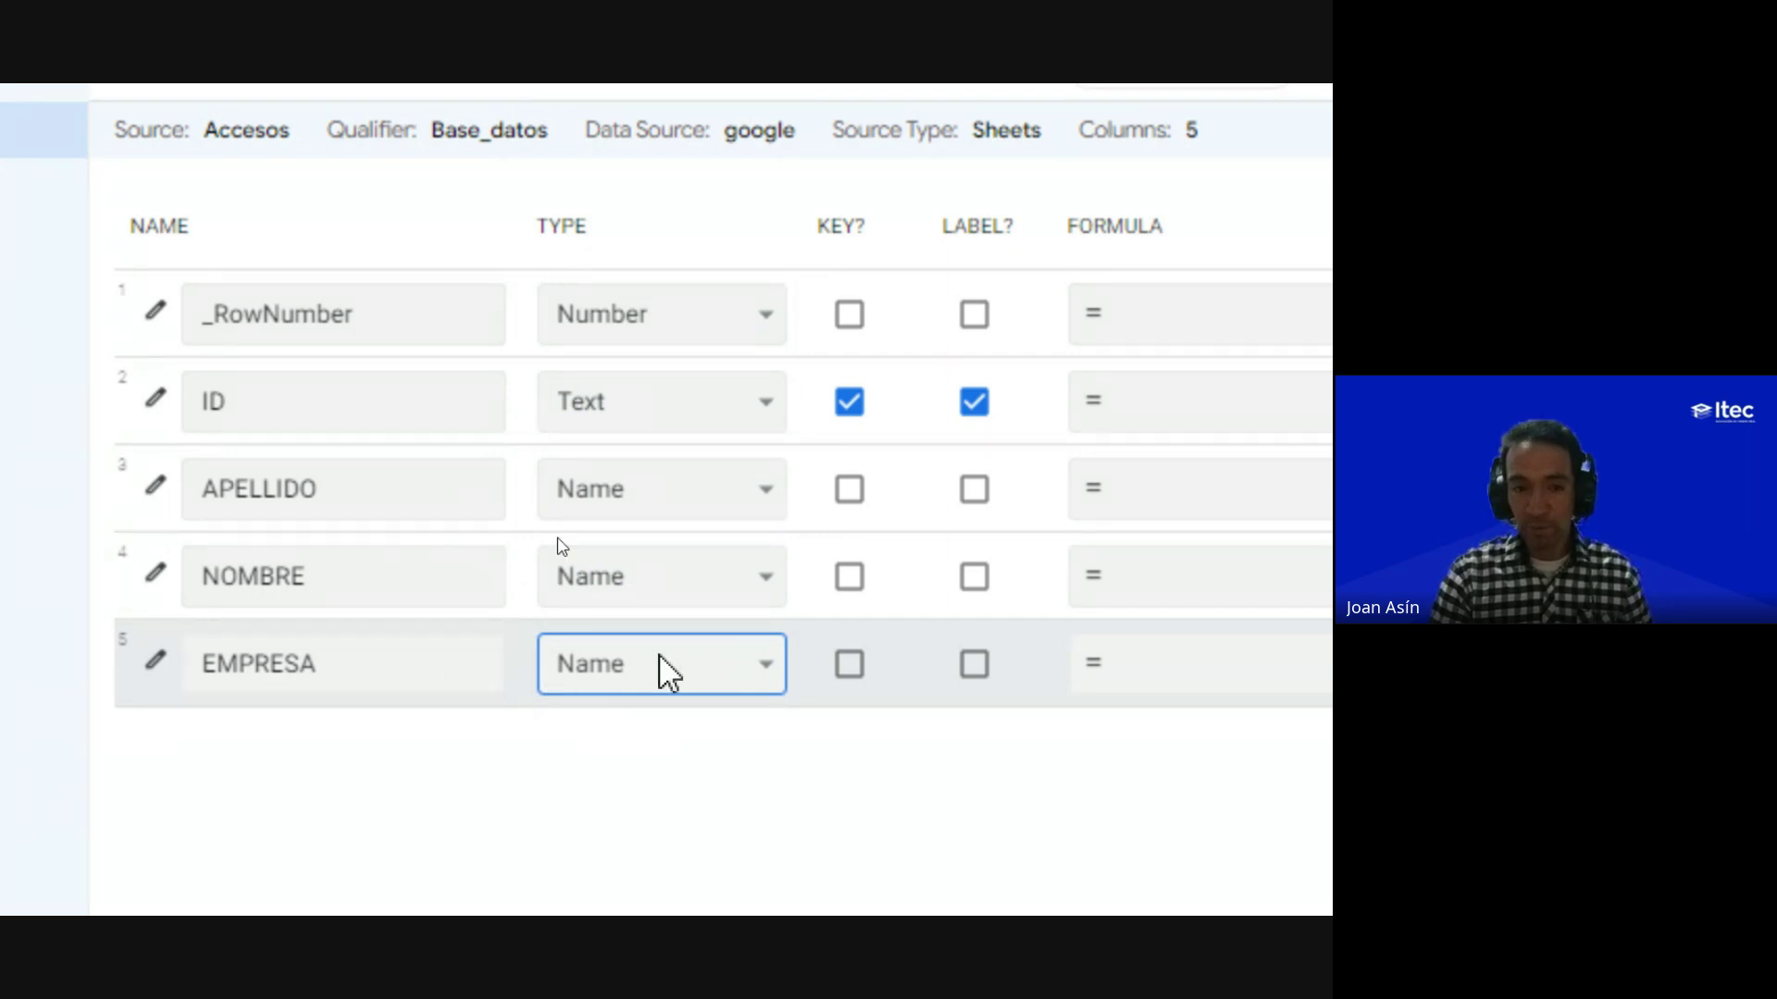
scroll(926, 669, "right", 1)
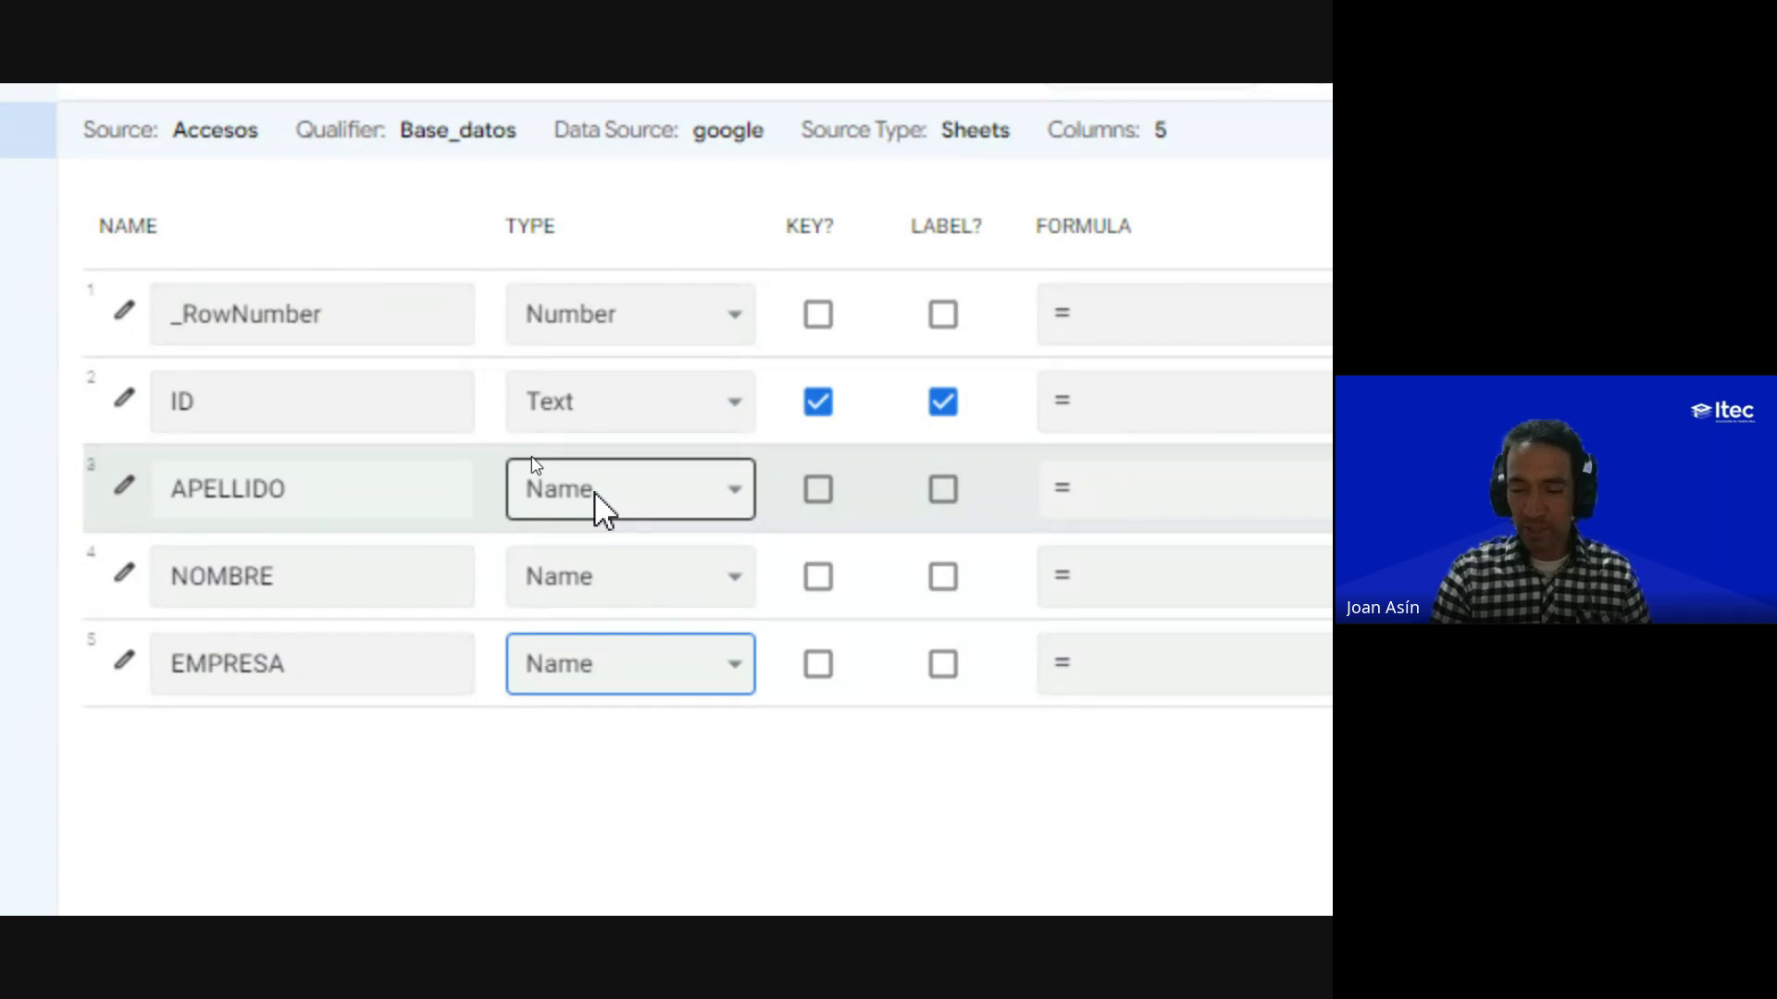
scroll(594, 492, "right", 3)
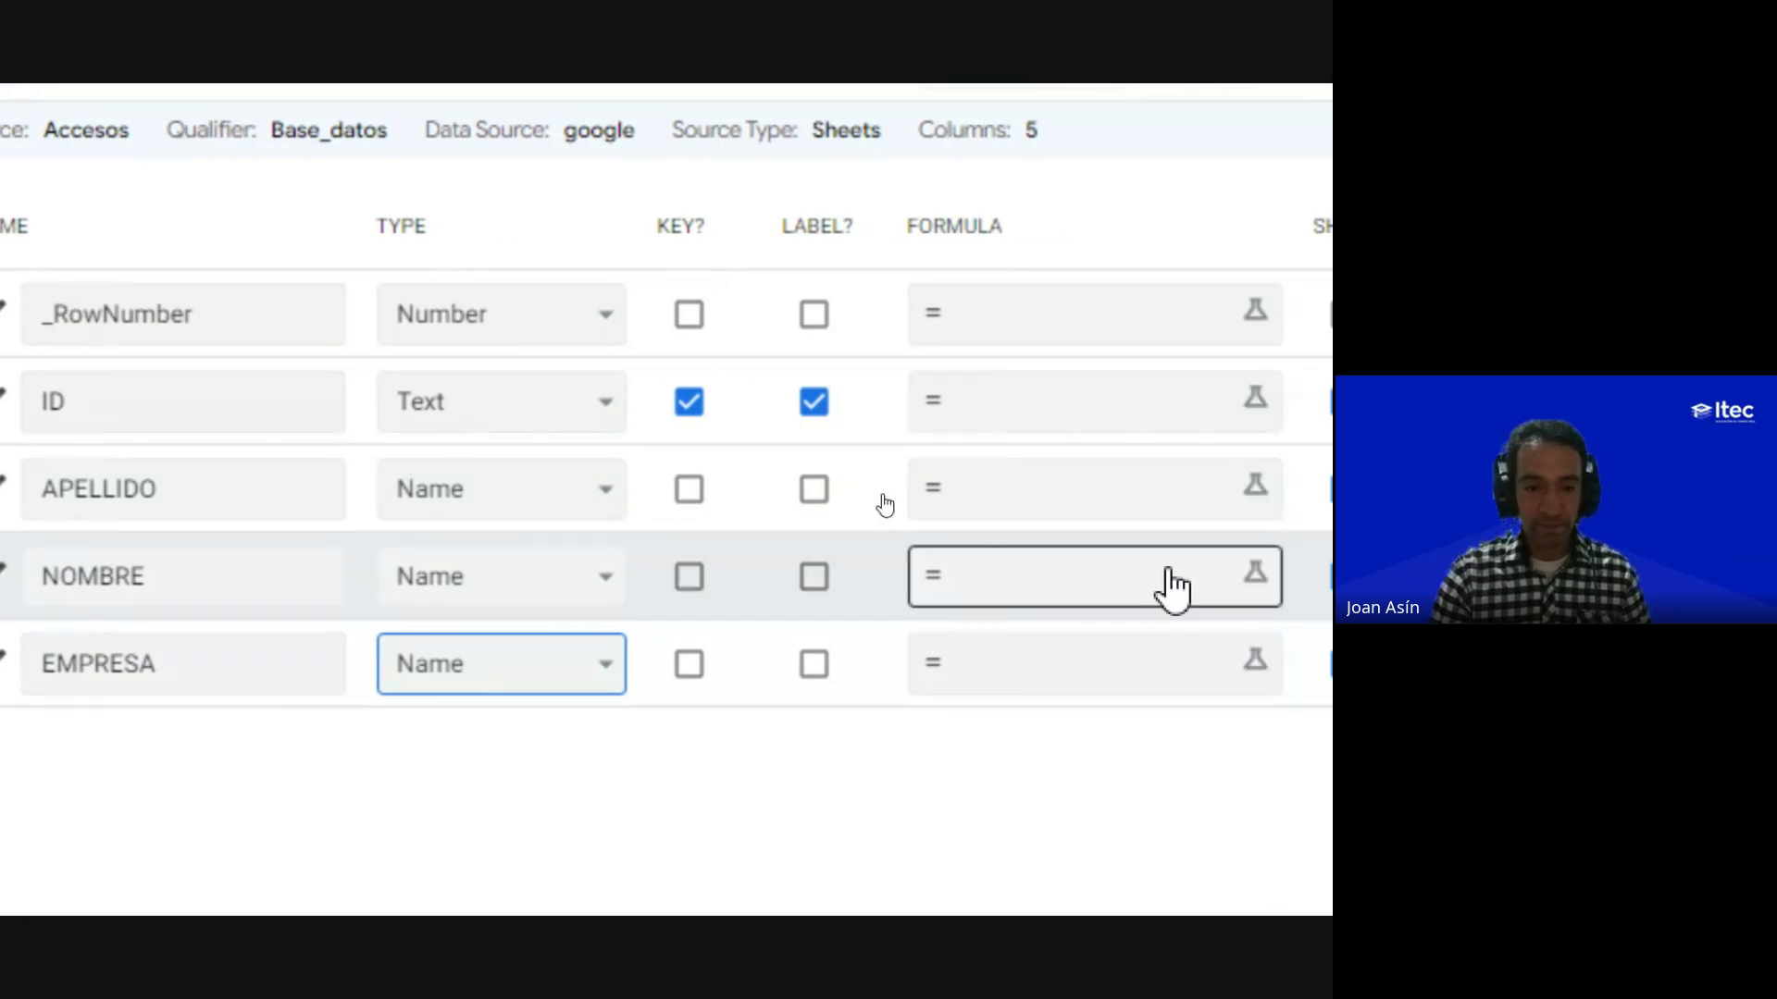
scroll(1170, 587, "left", 2)
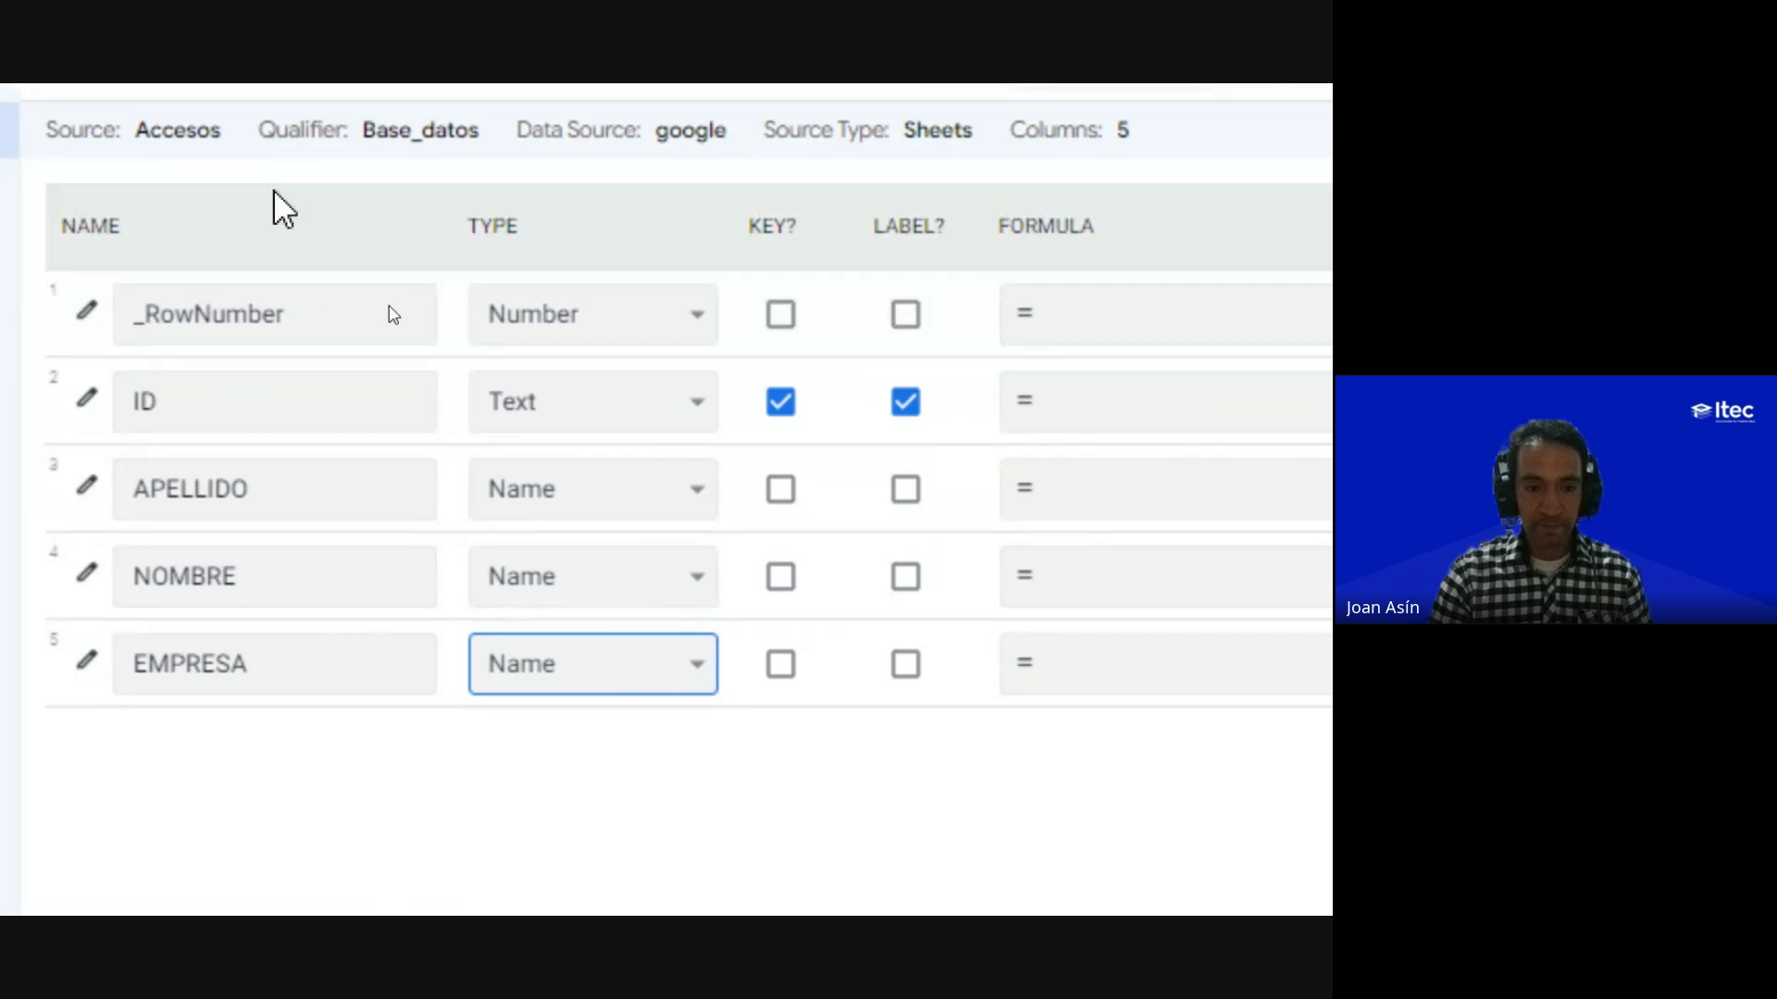
scroll(269, 208, "up", 1)
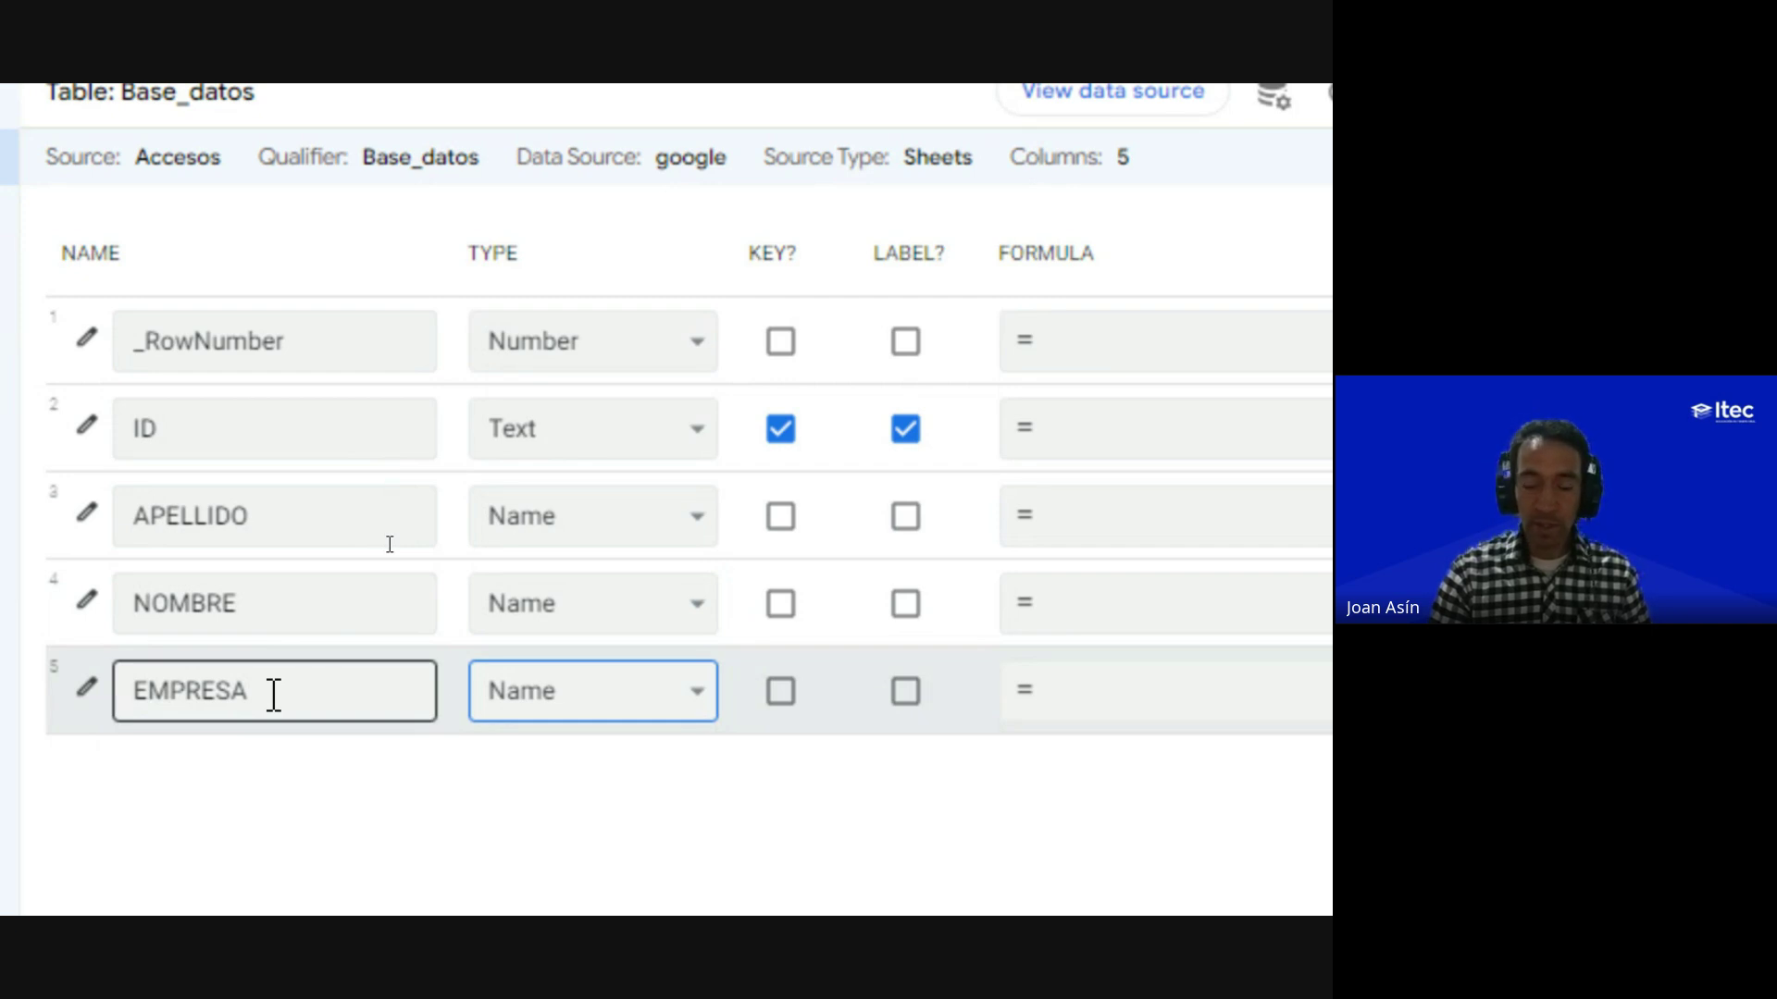
Step: Tick LABEL? on the APELLIDO row so it replaces ID as the label
left_click(908, 520)
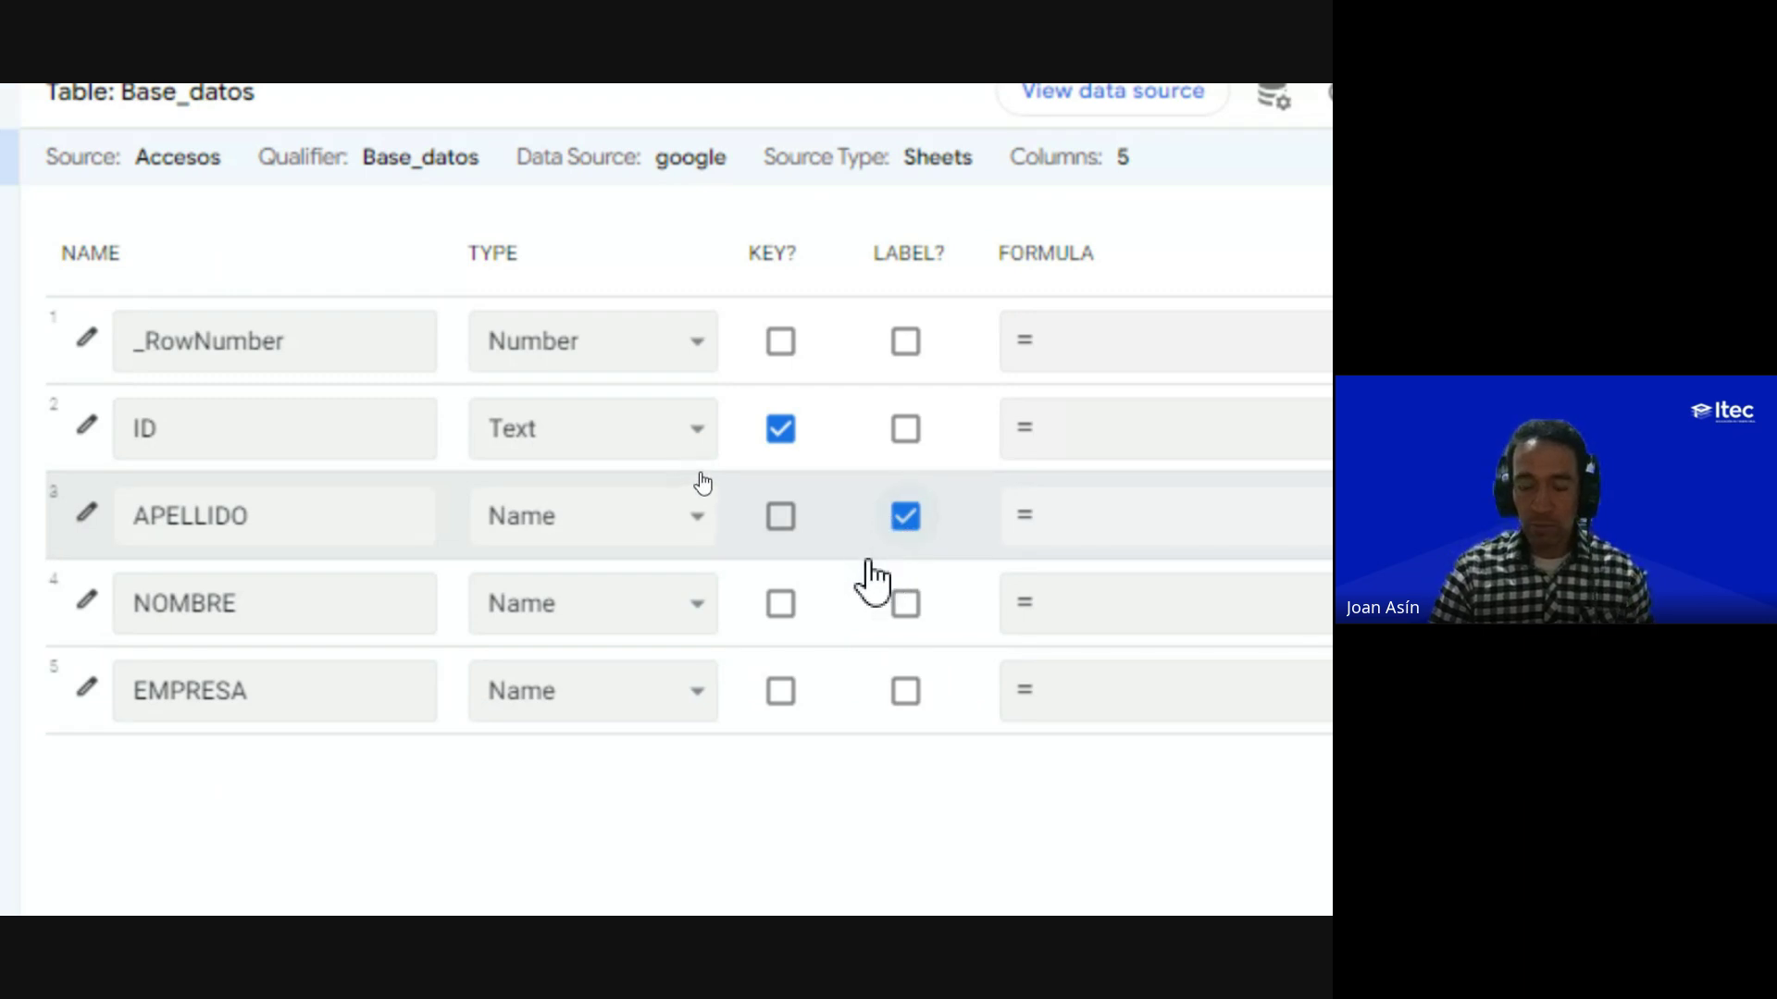
left_click(262, 509)
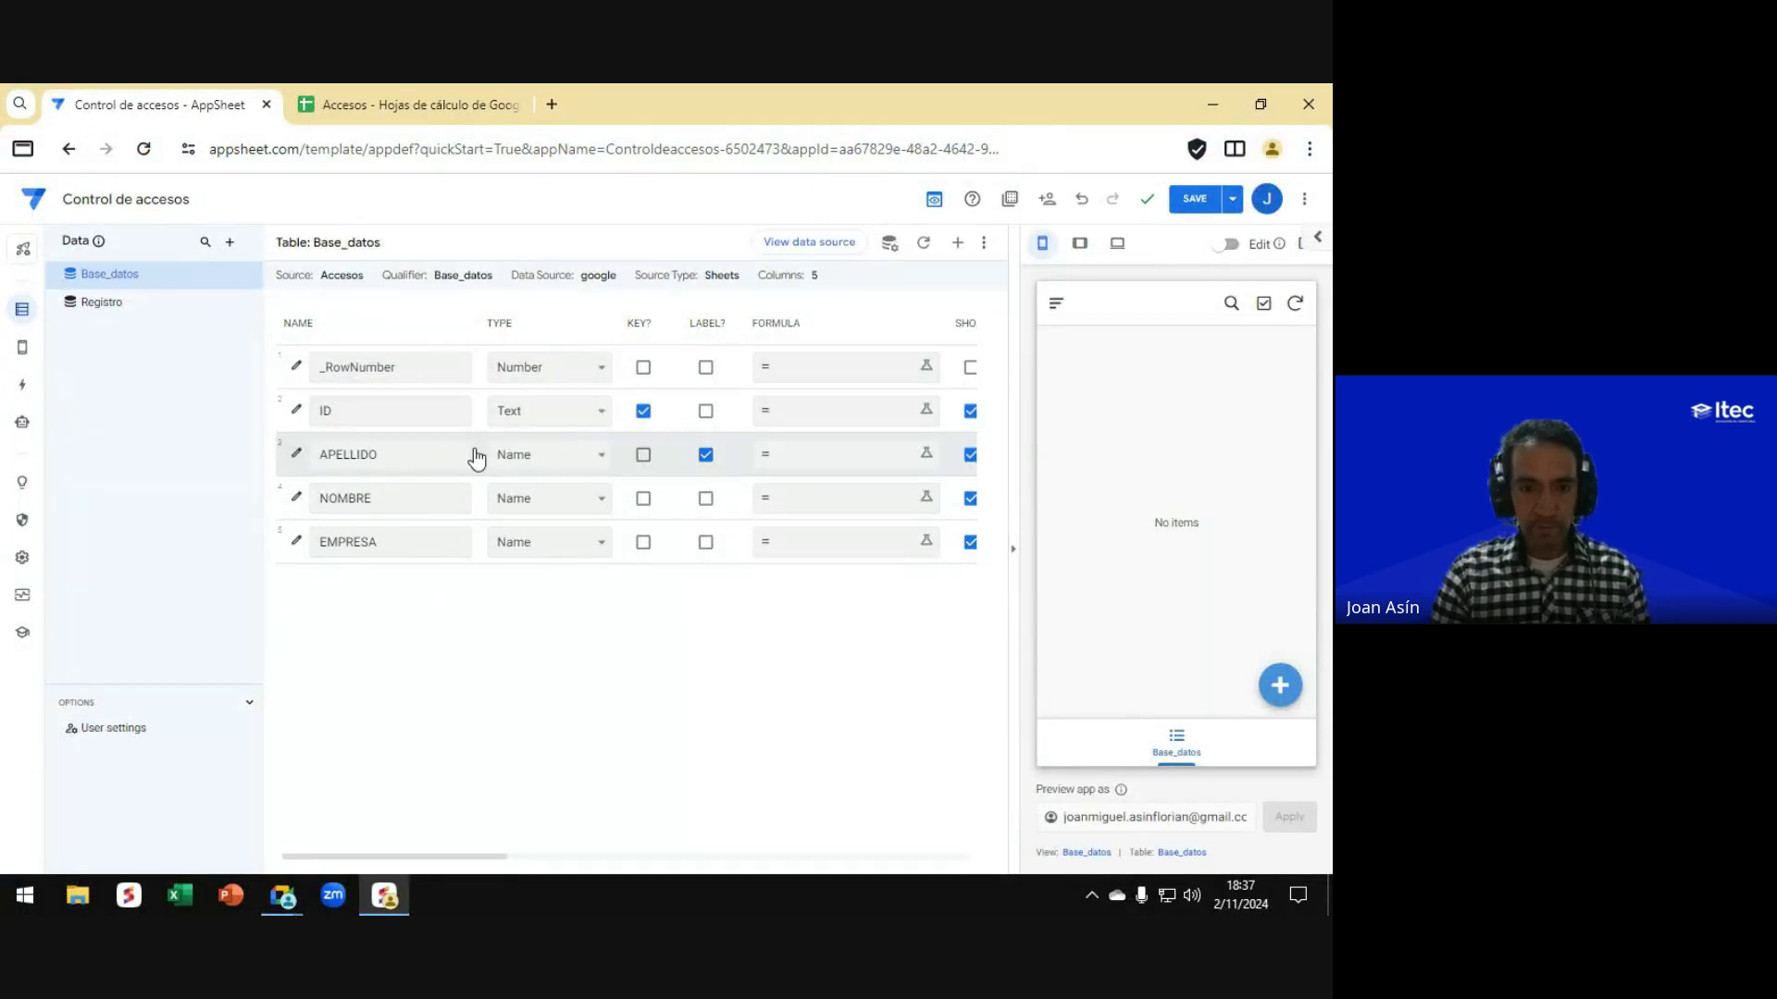
Step: Review the ID, APELLIDO, NOMBRE and EMPRESA rows across the Base_datos columns table
scroll(485, 463, "right", 8)
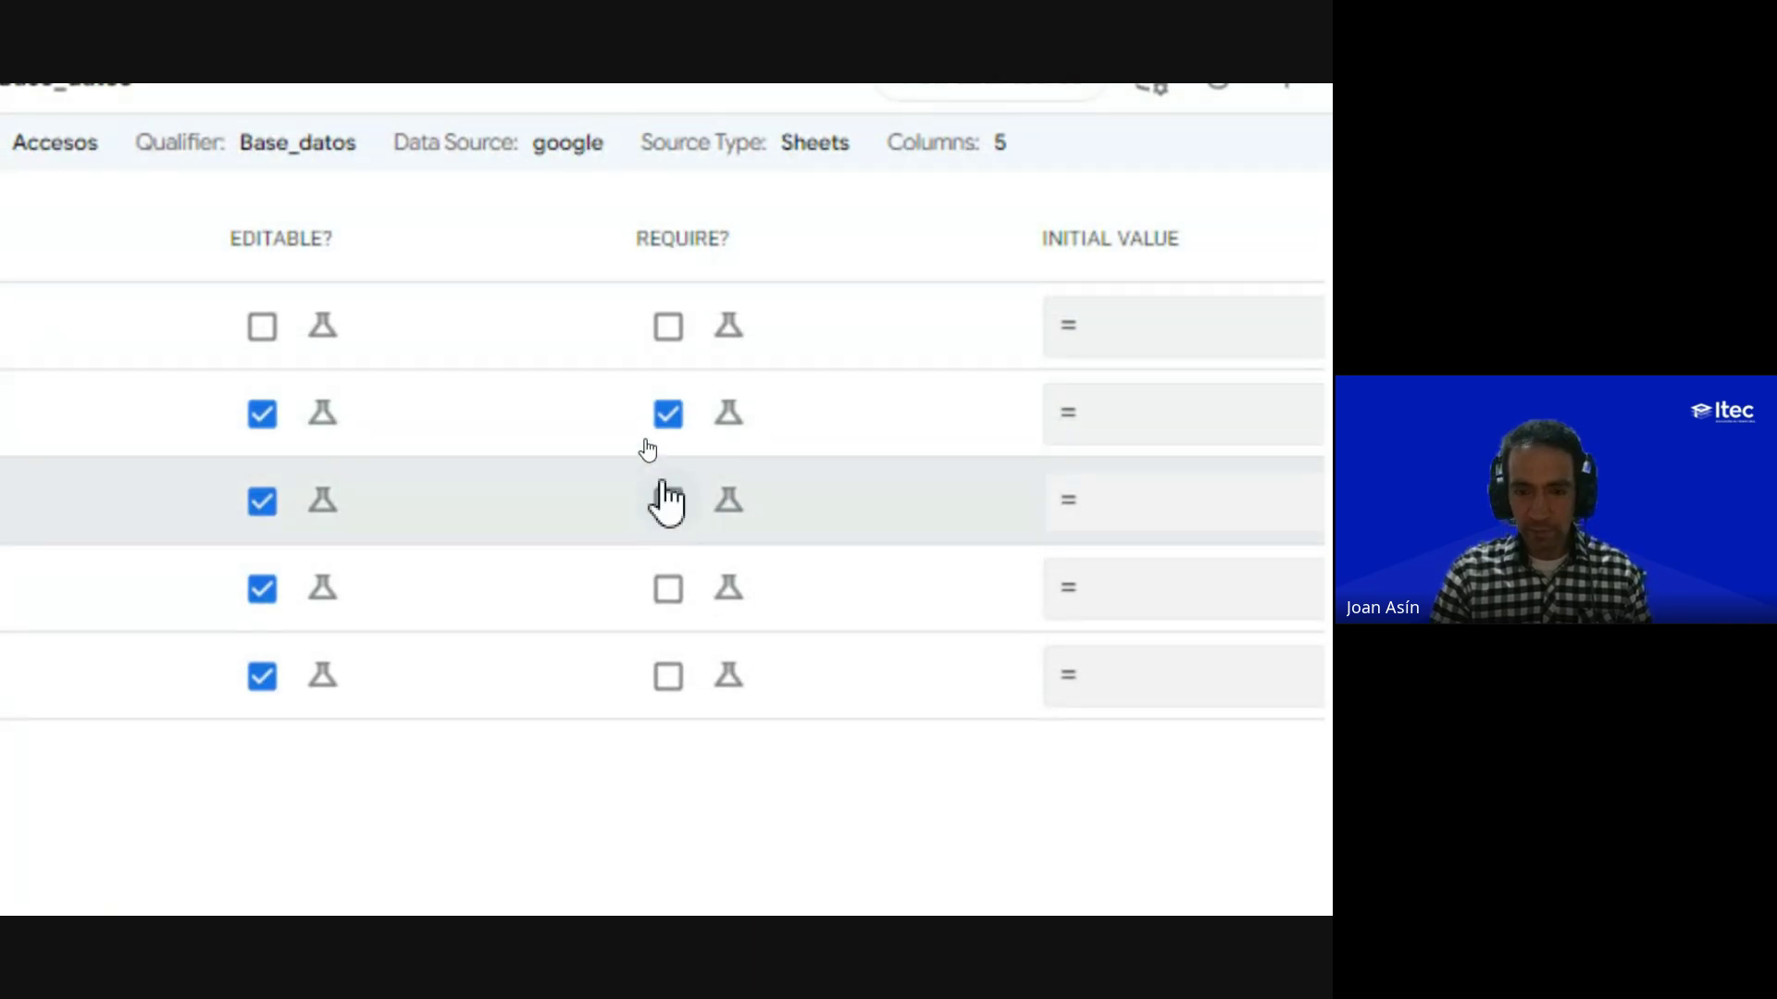
scroll(664, 435, "left", 10)
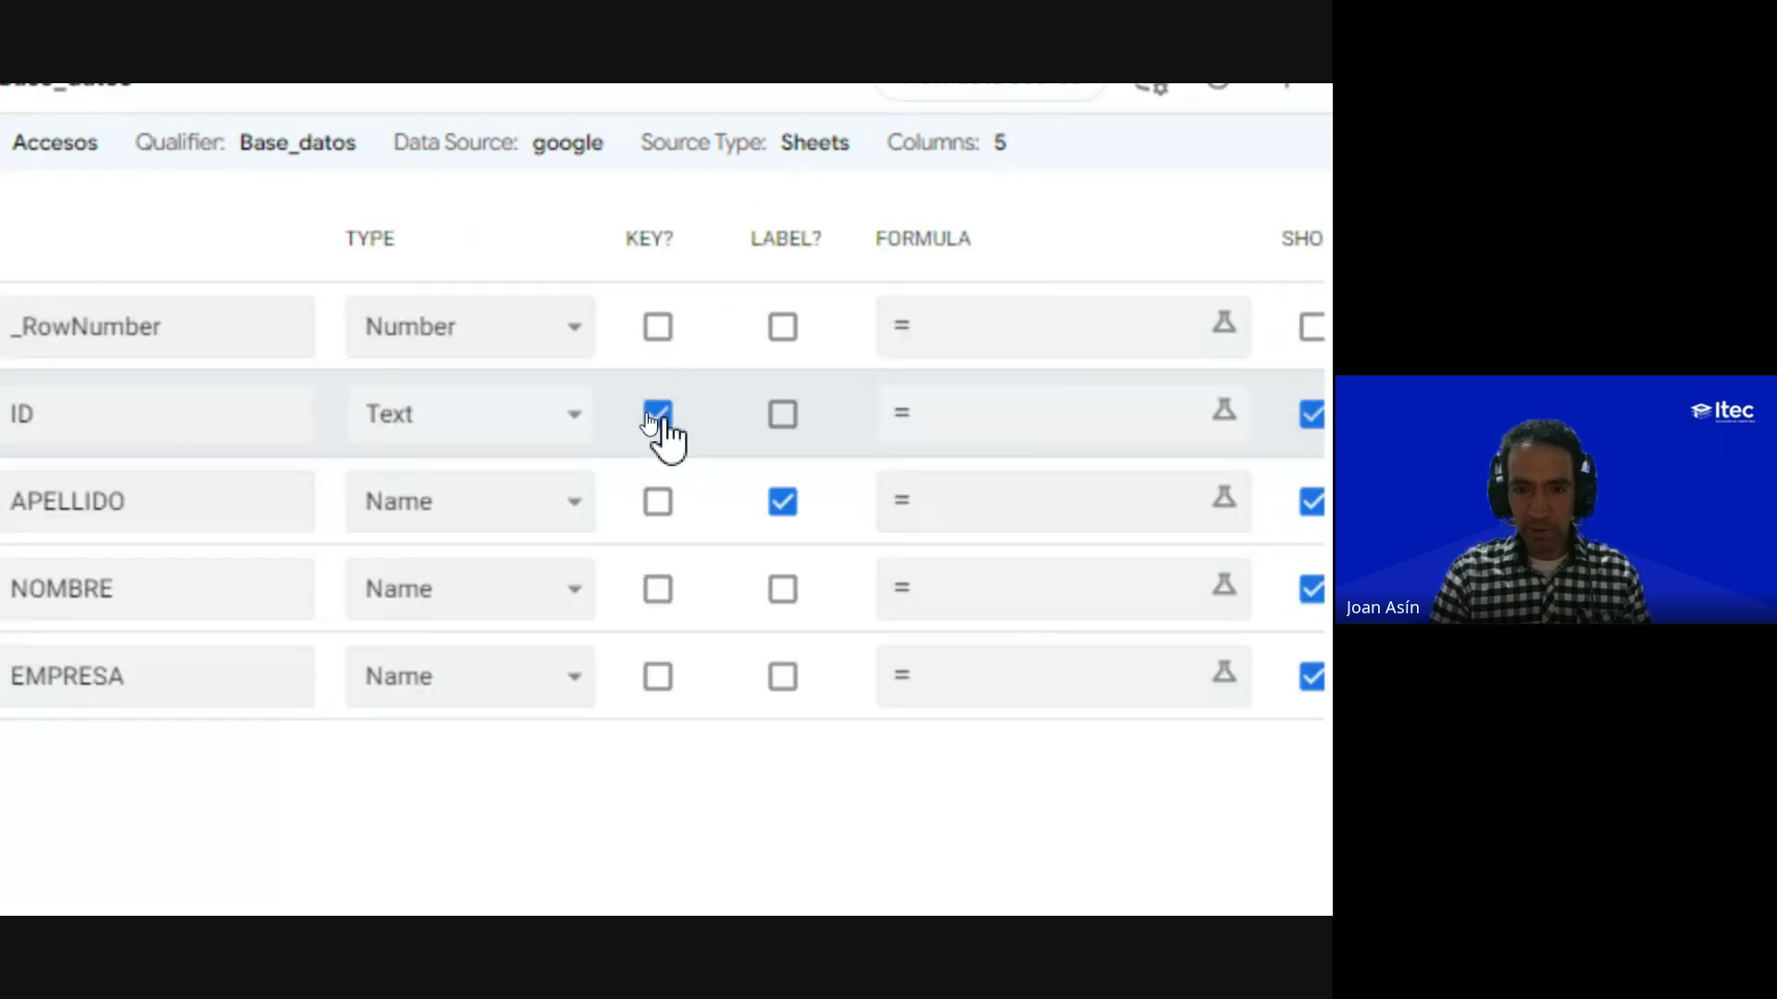
left_click(166, 421)
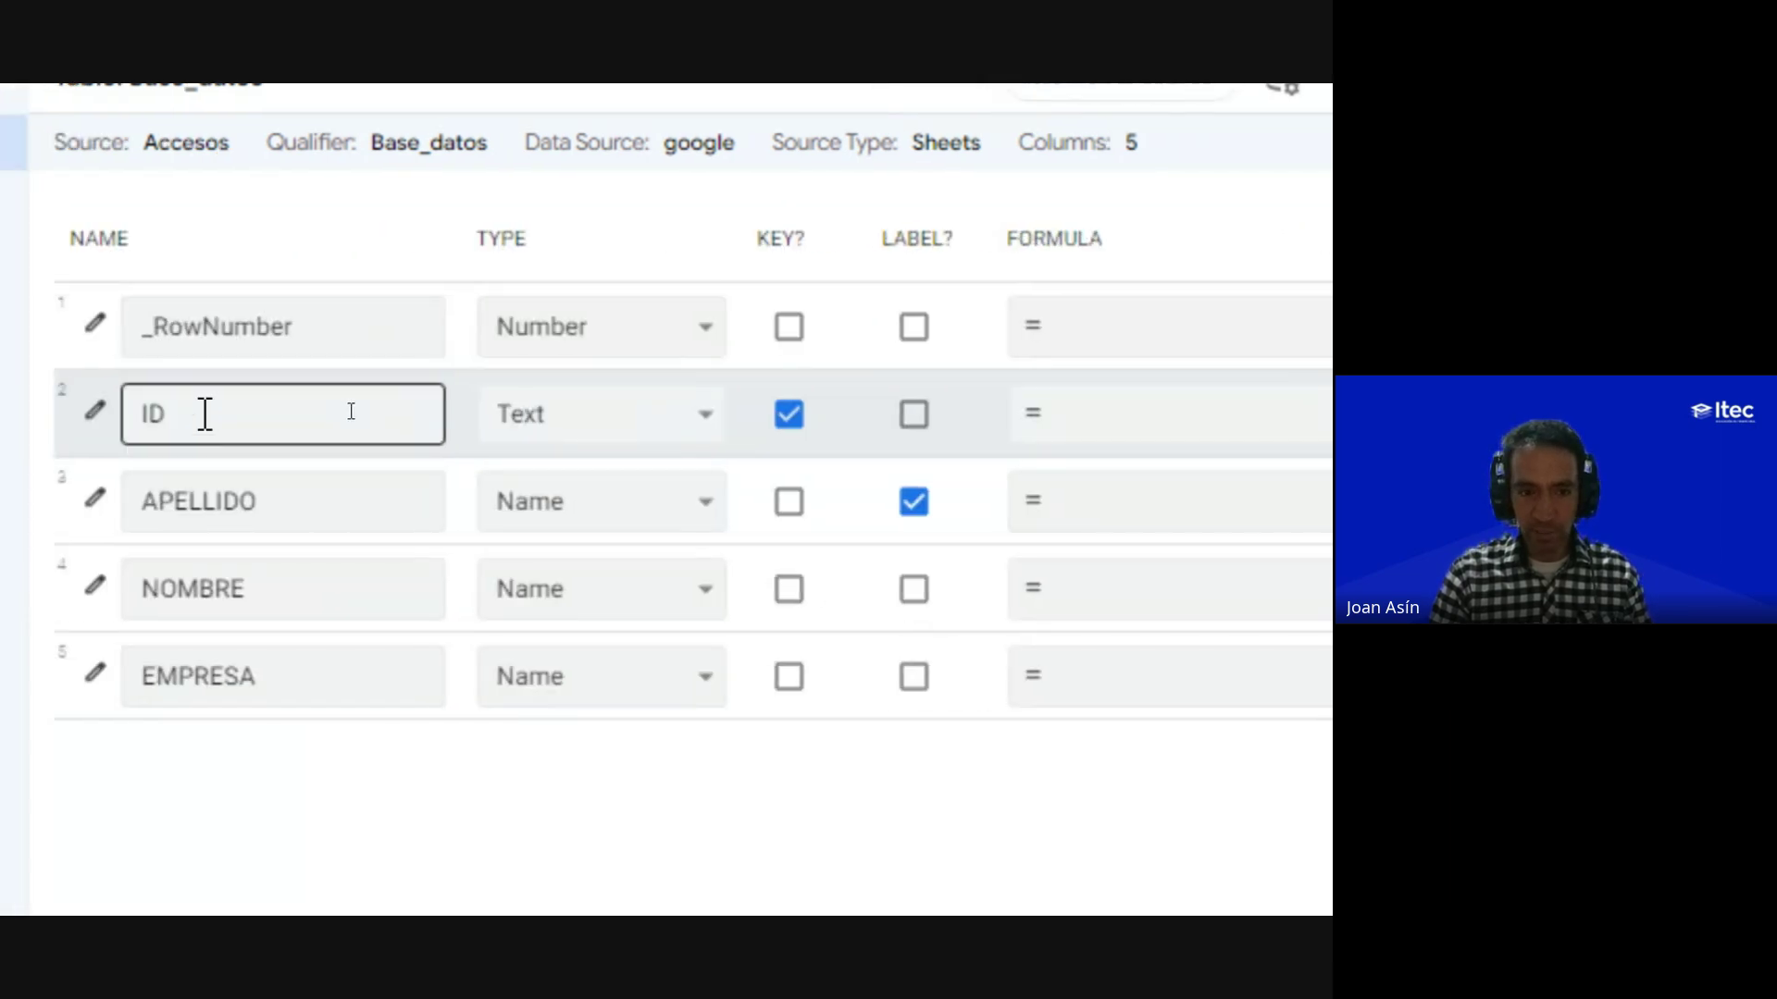
left_click(439, 518)
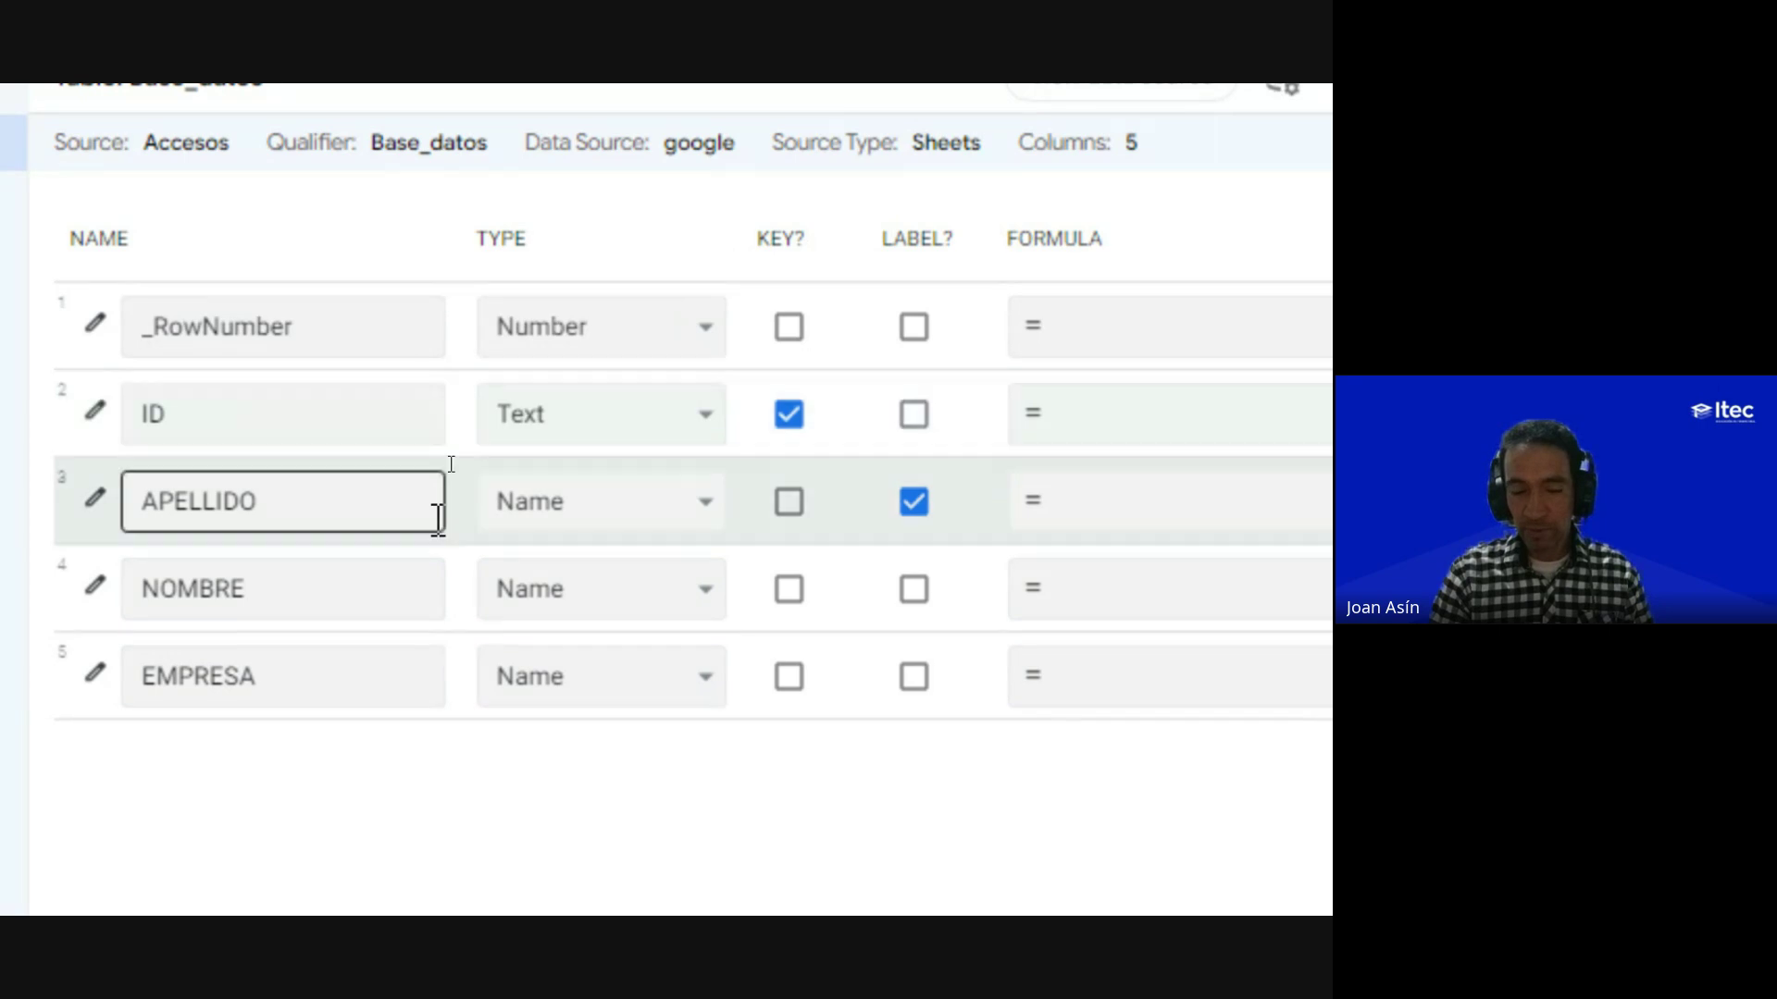
left_click(246, 579)
left_click(254, 667)
left_click(559, 512)
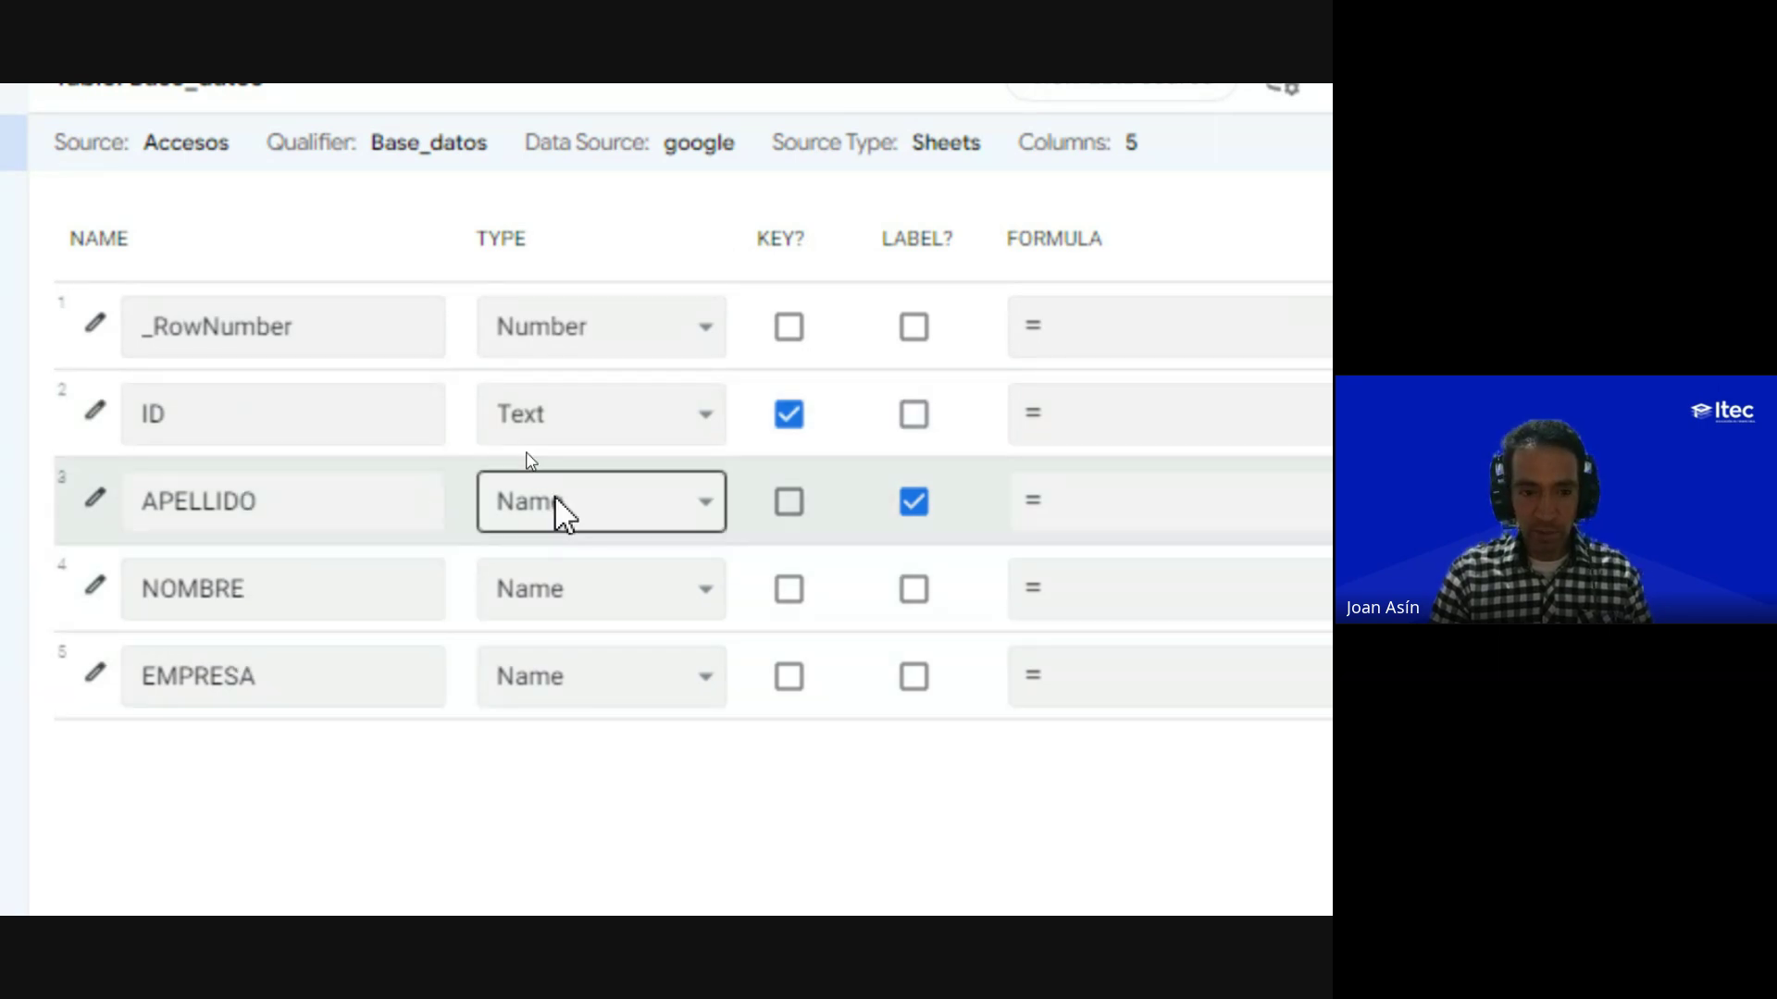
scroll(554, 514, "right", 3)
scroll(553, 496, "right", 10)
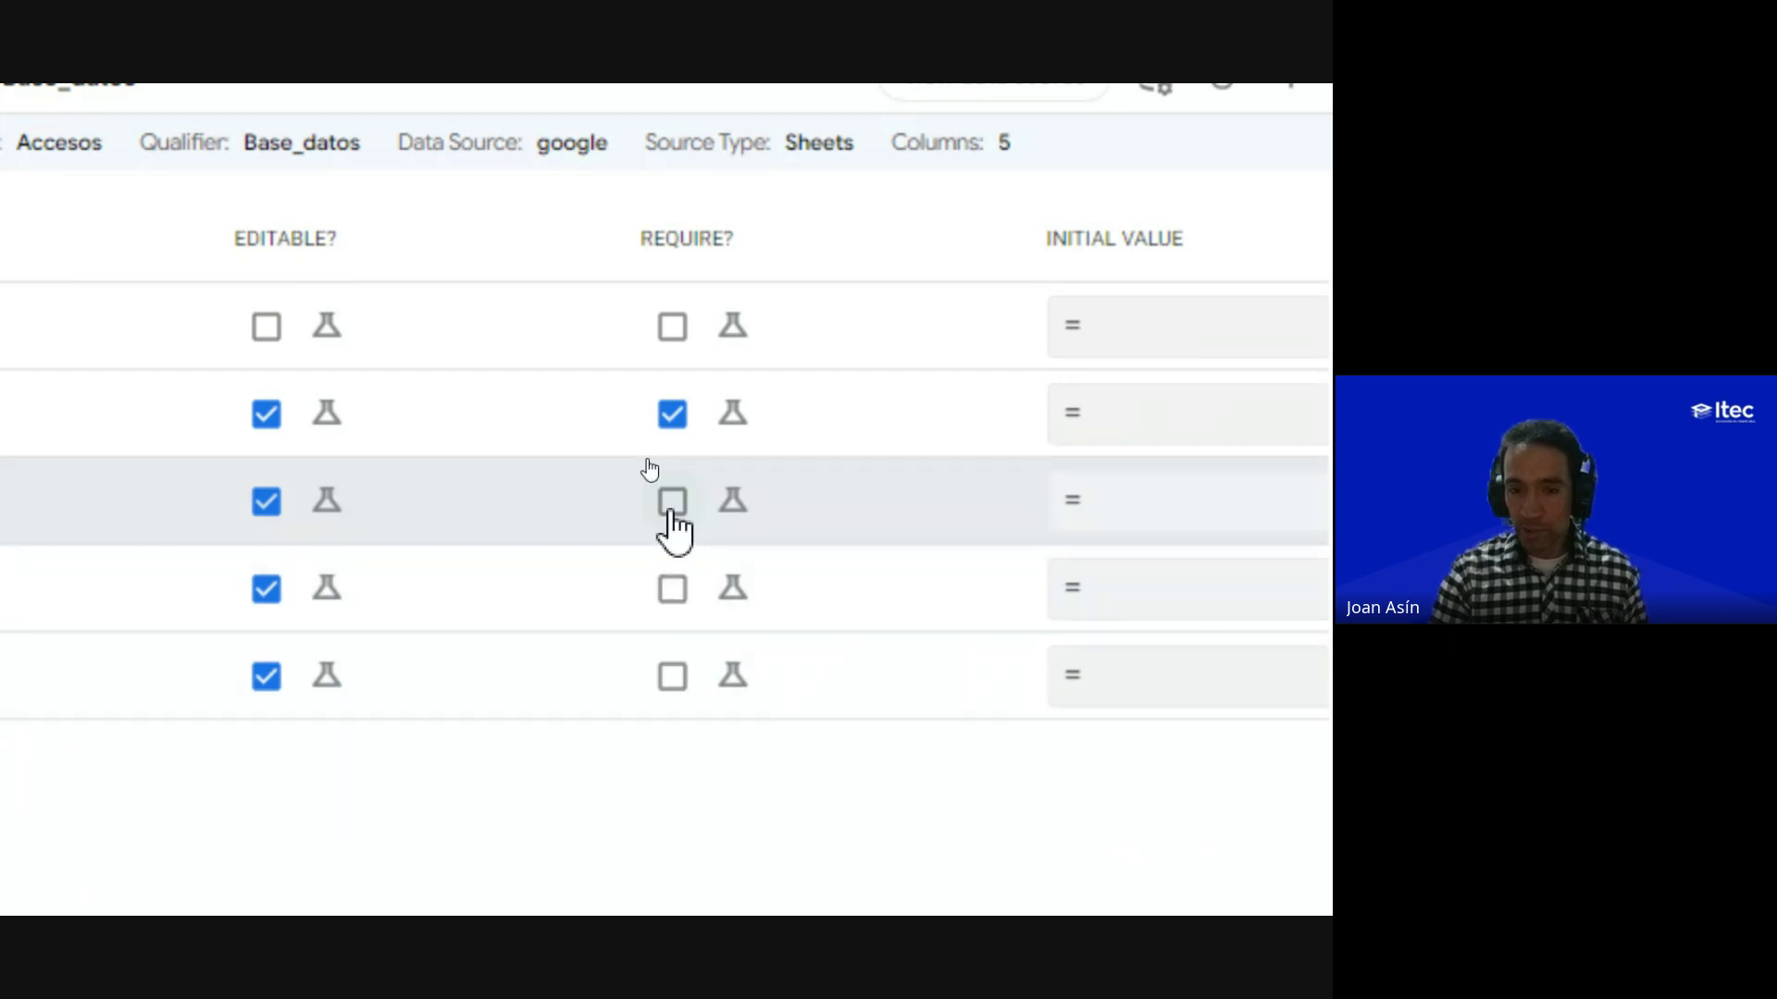
scroll(675, 532, "left", 5)
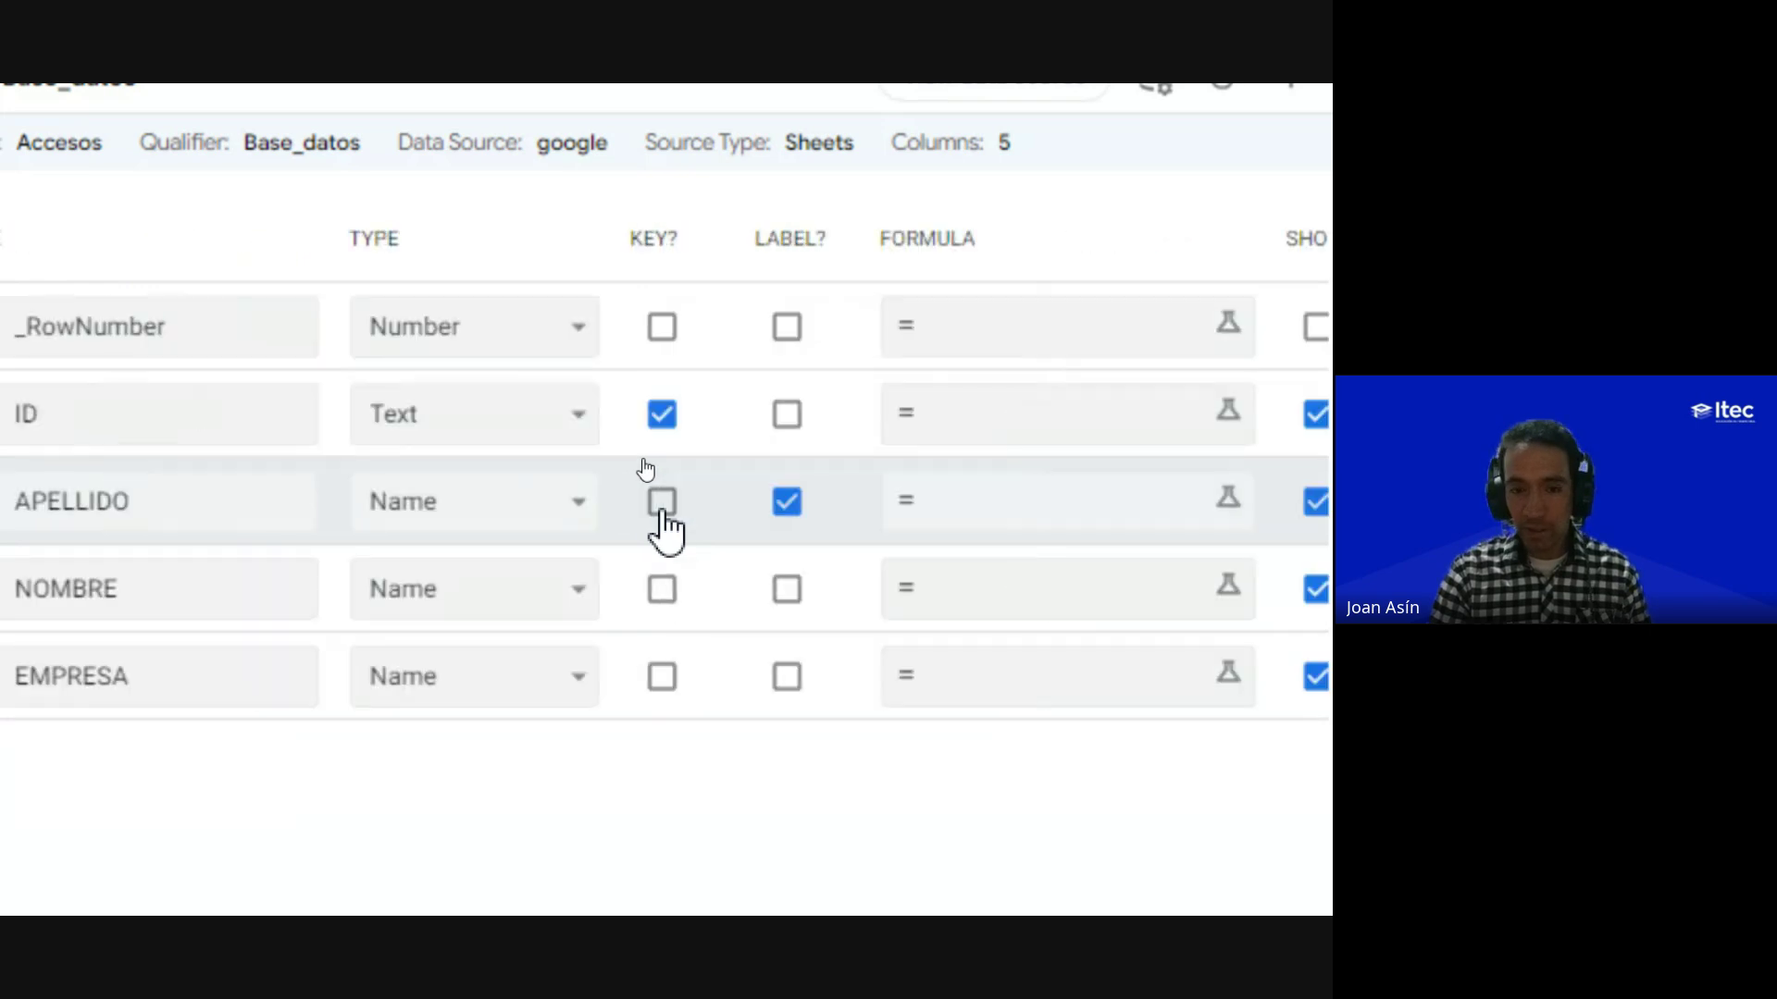
scroll(666, 532, "left", 4)
Step: Tick REQUIRE? on NOMBRE so APELLIDO and NOMBRE are both required
left_click(321, 509)
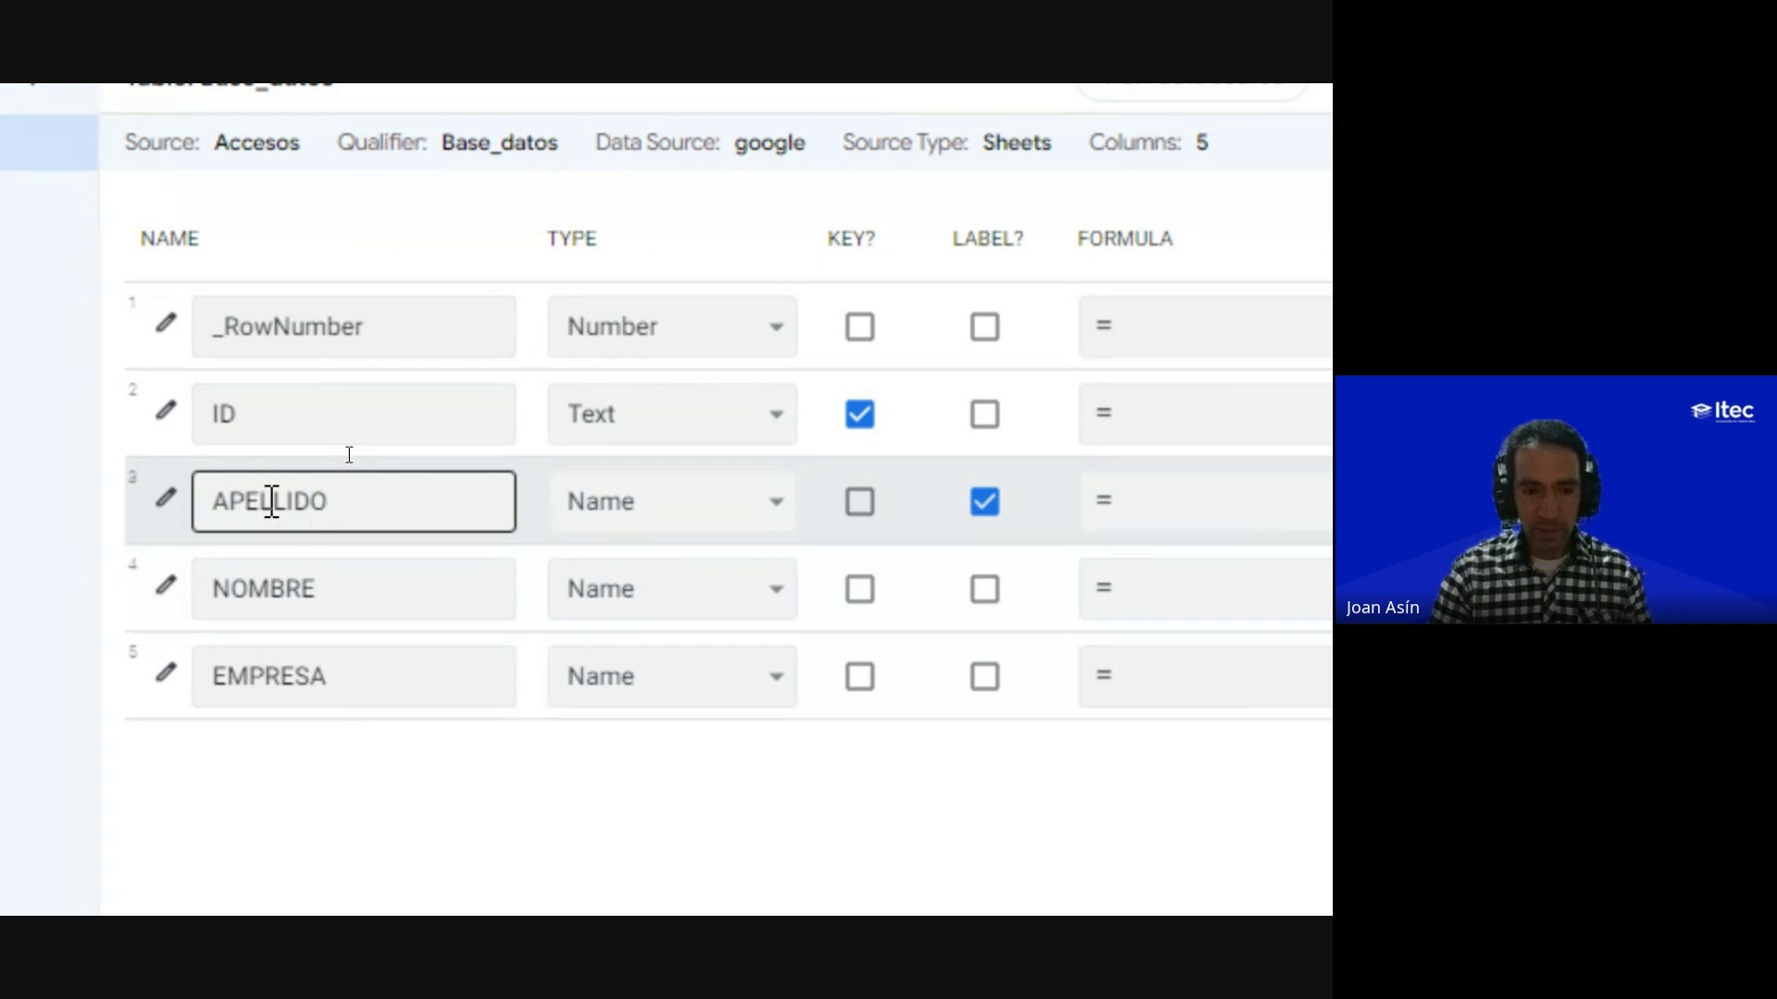
left_click(254, 595)
left_click(290, 516)
left_click(303, 583)
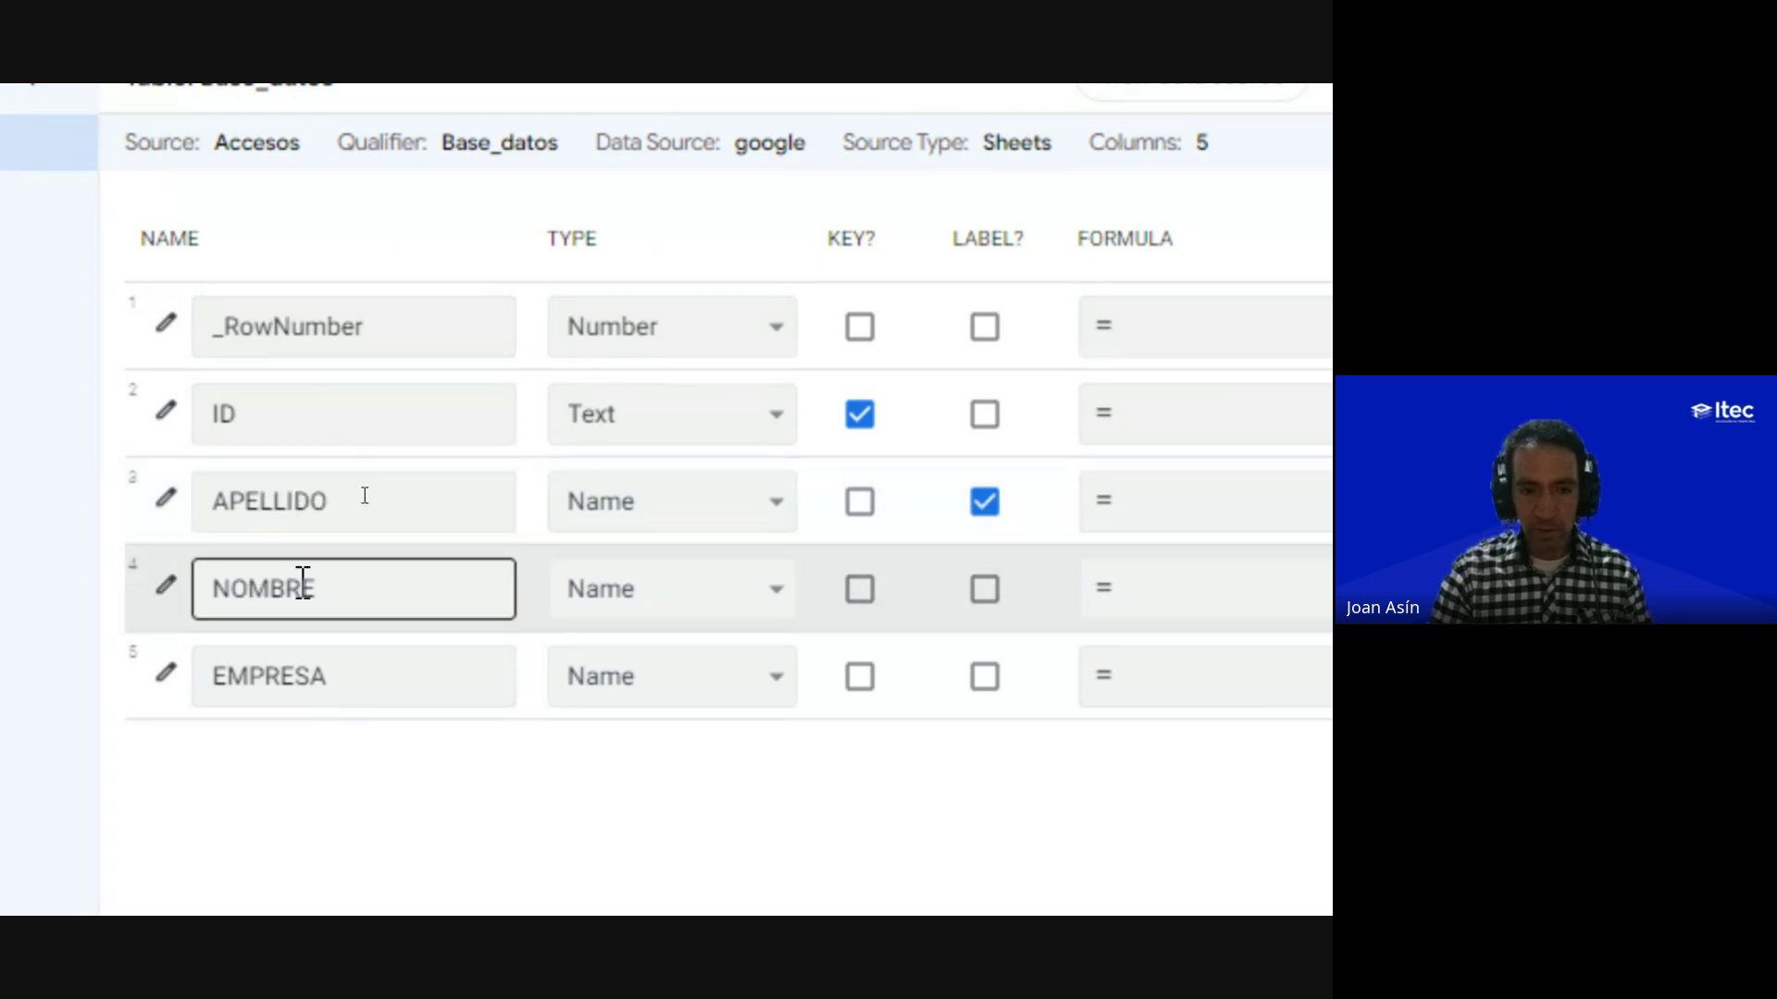
left_click(317, 677)
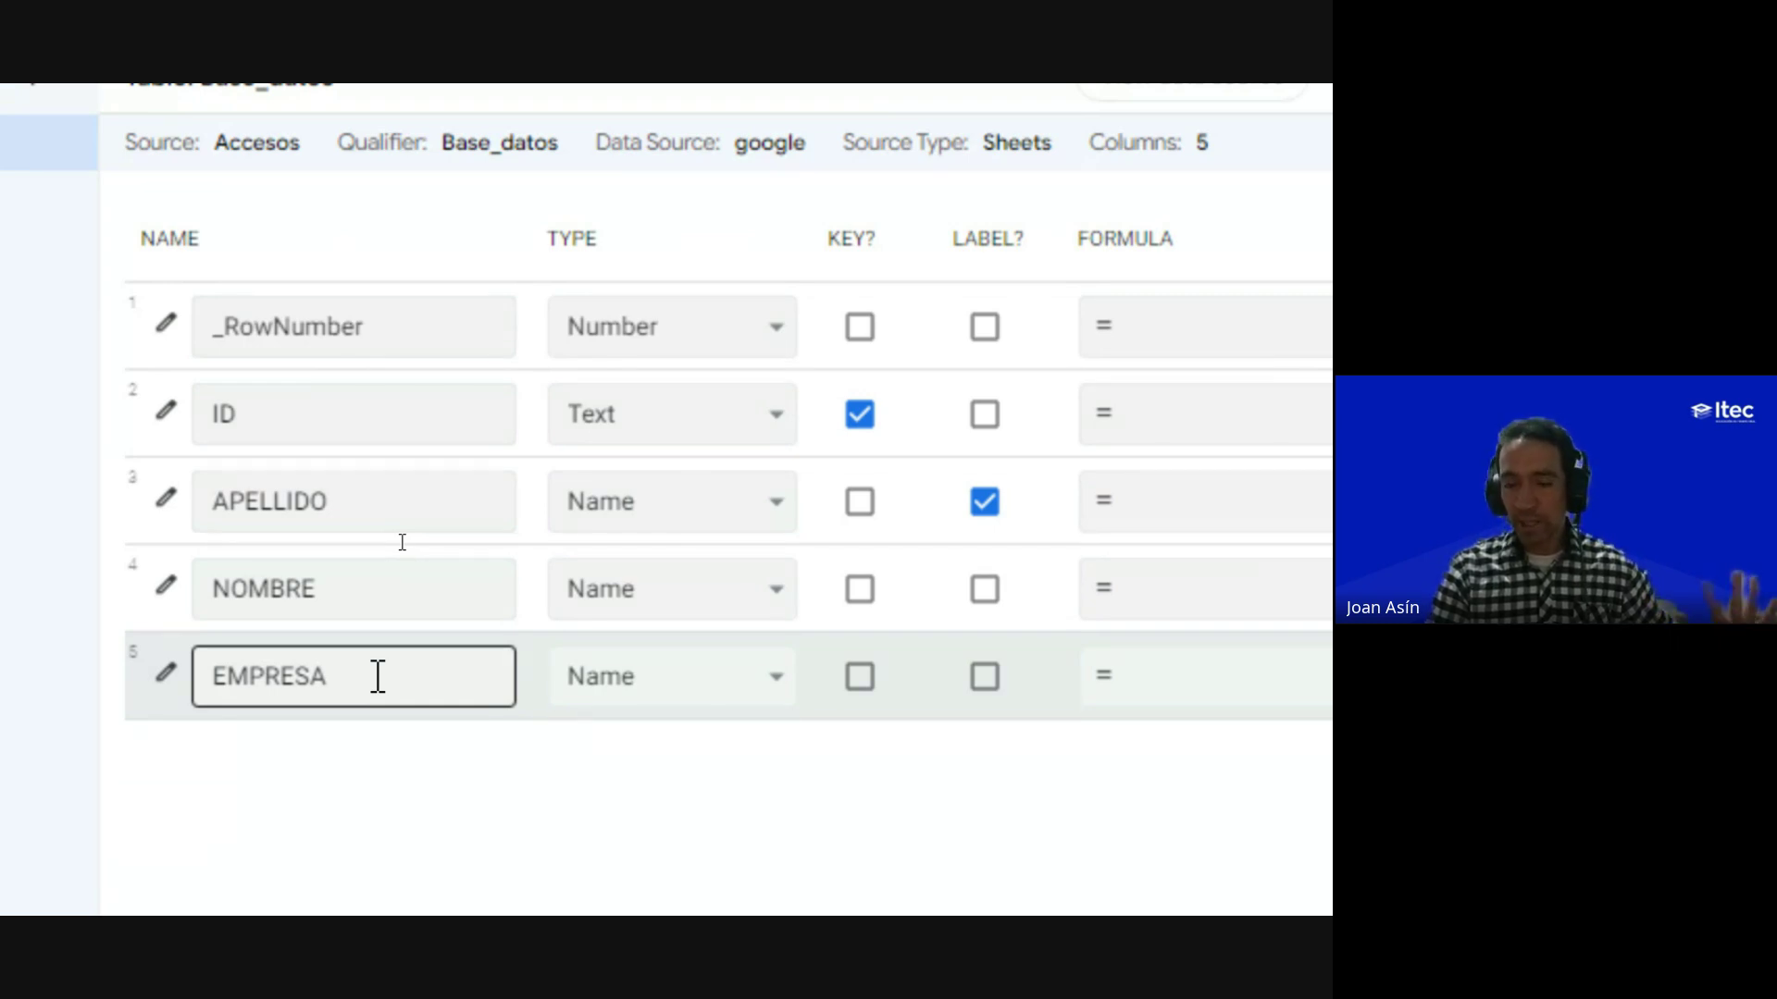
left_click(645, 511)
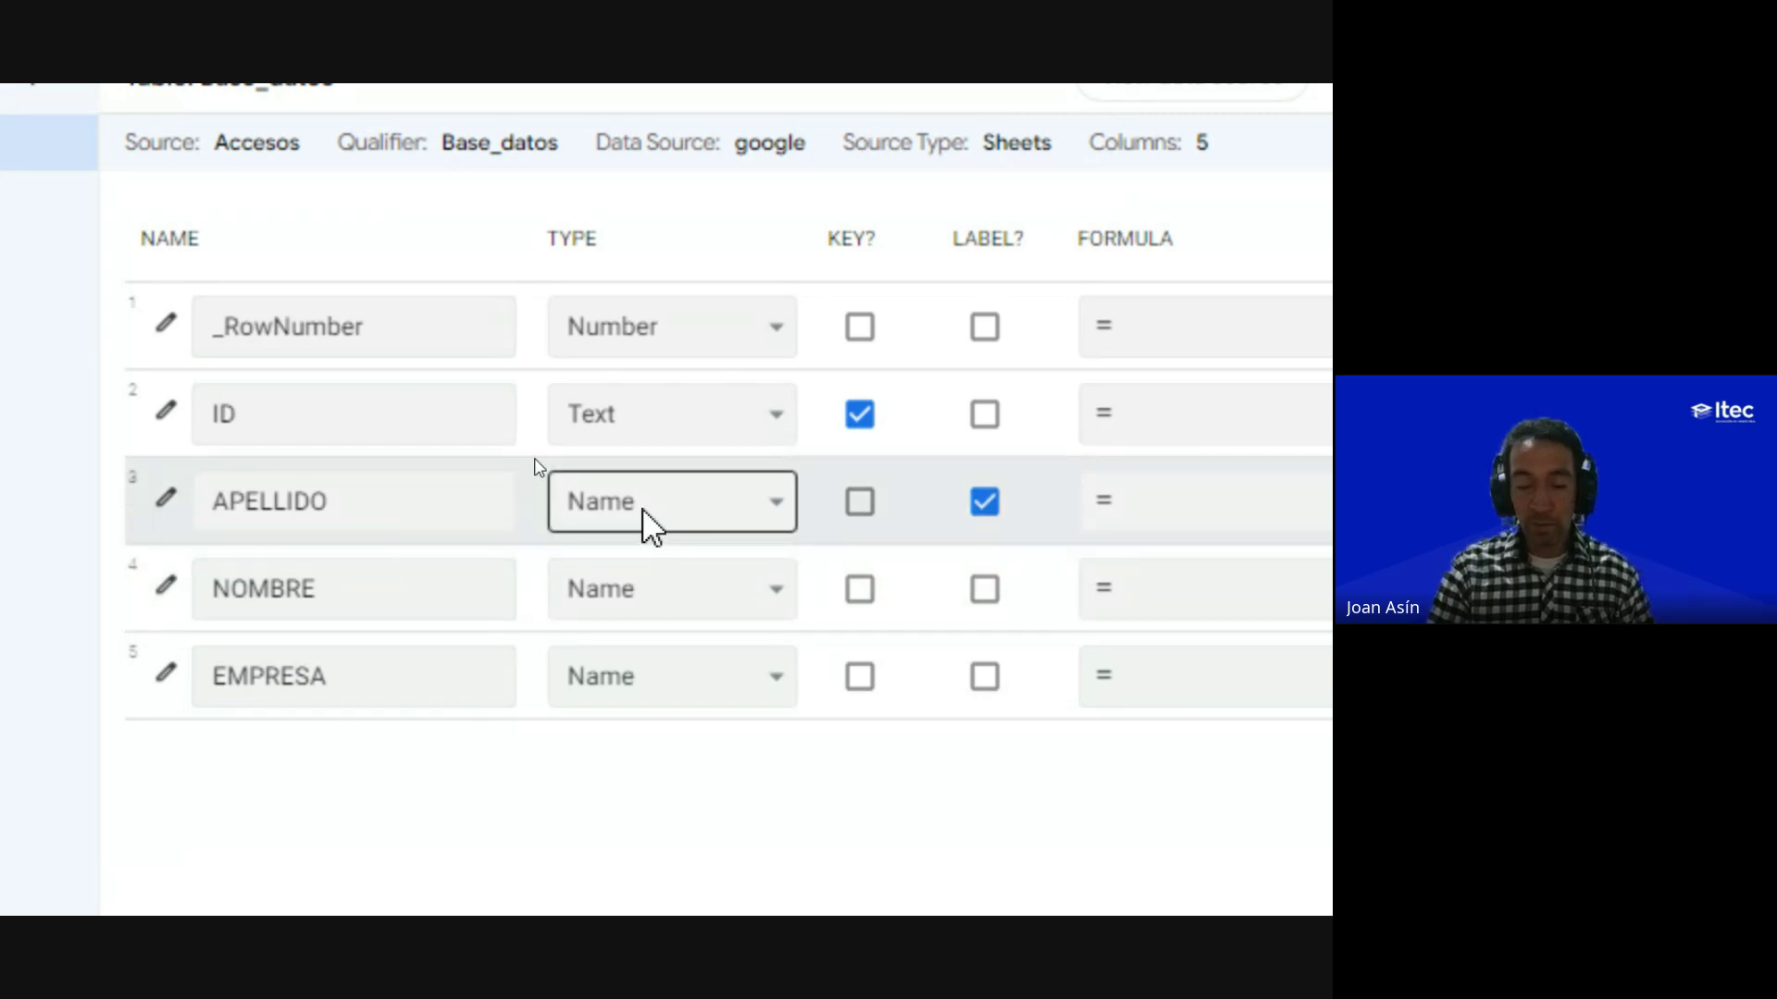
scroll(645, 511, "right", 10)
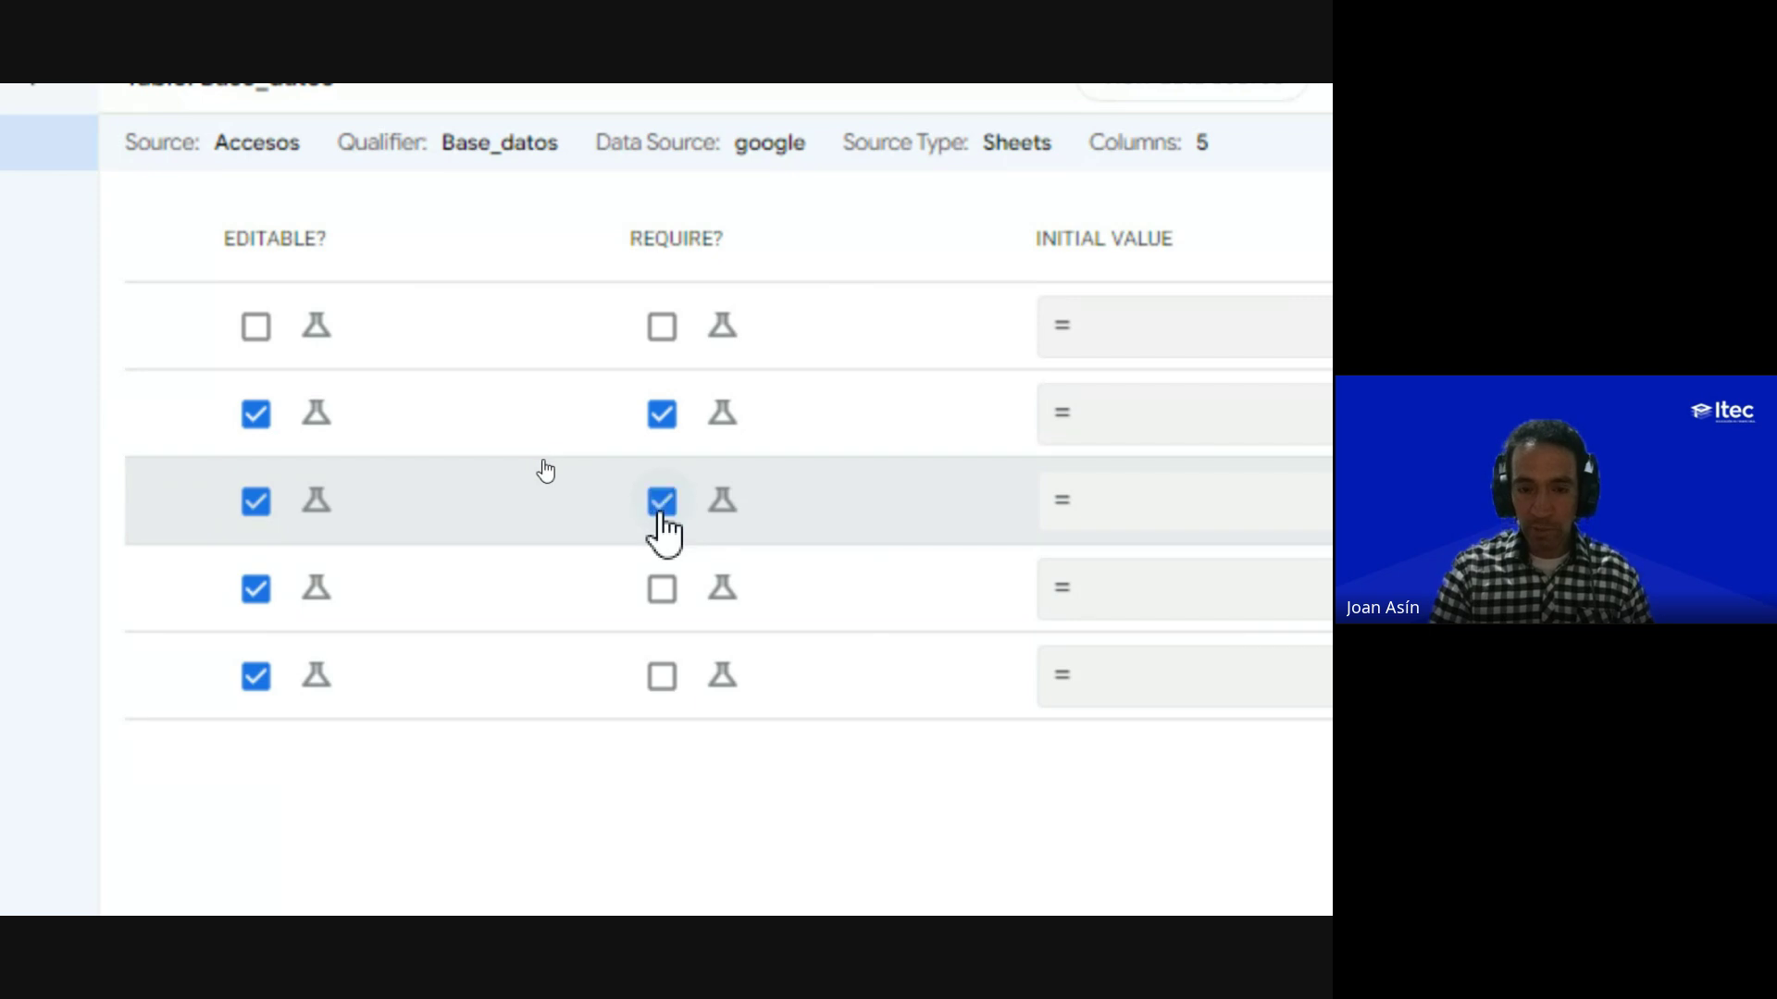
left_click(662, 597)
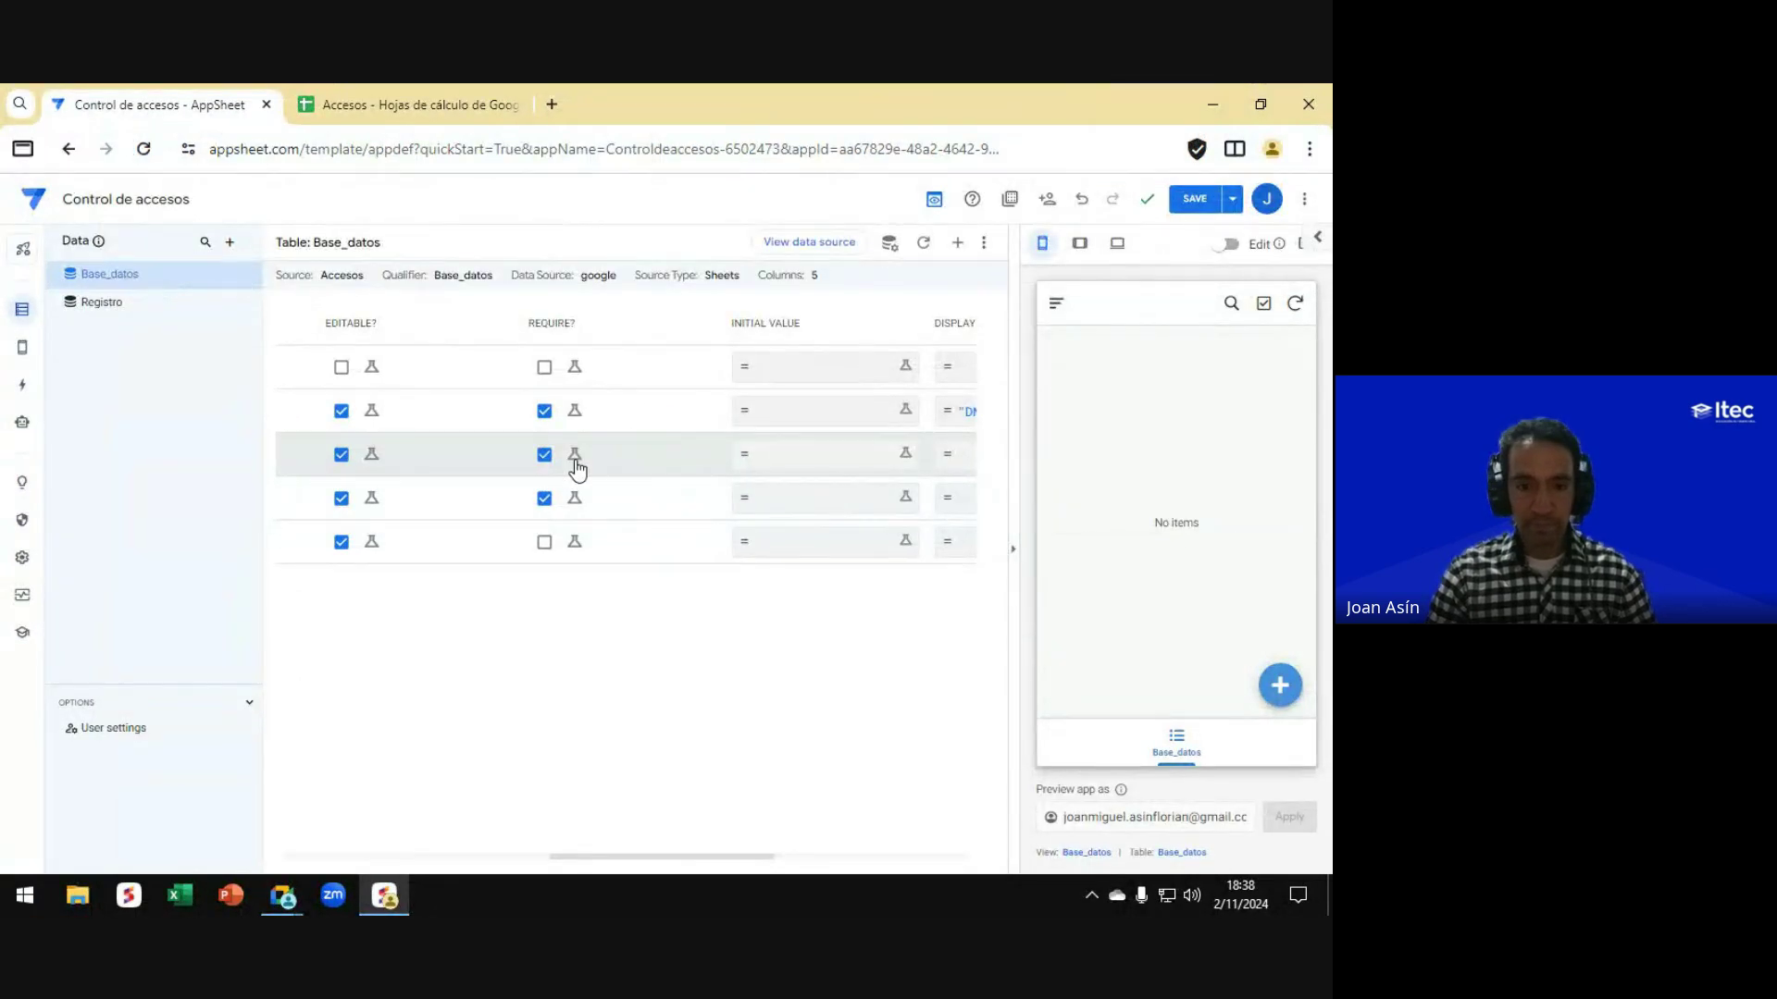
scroll(577, 469, "left", 10)
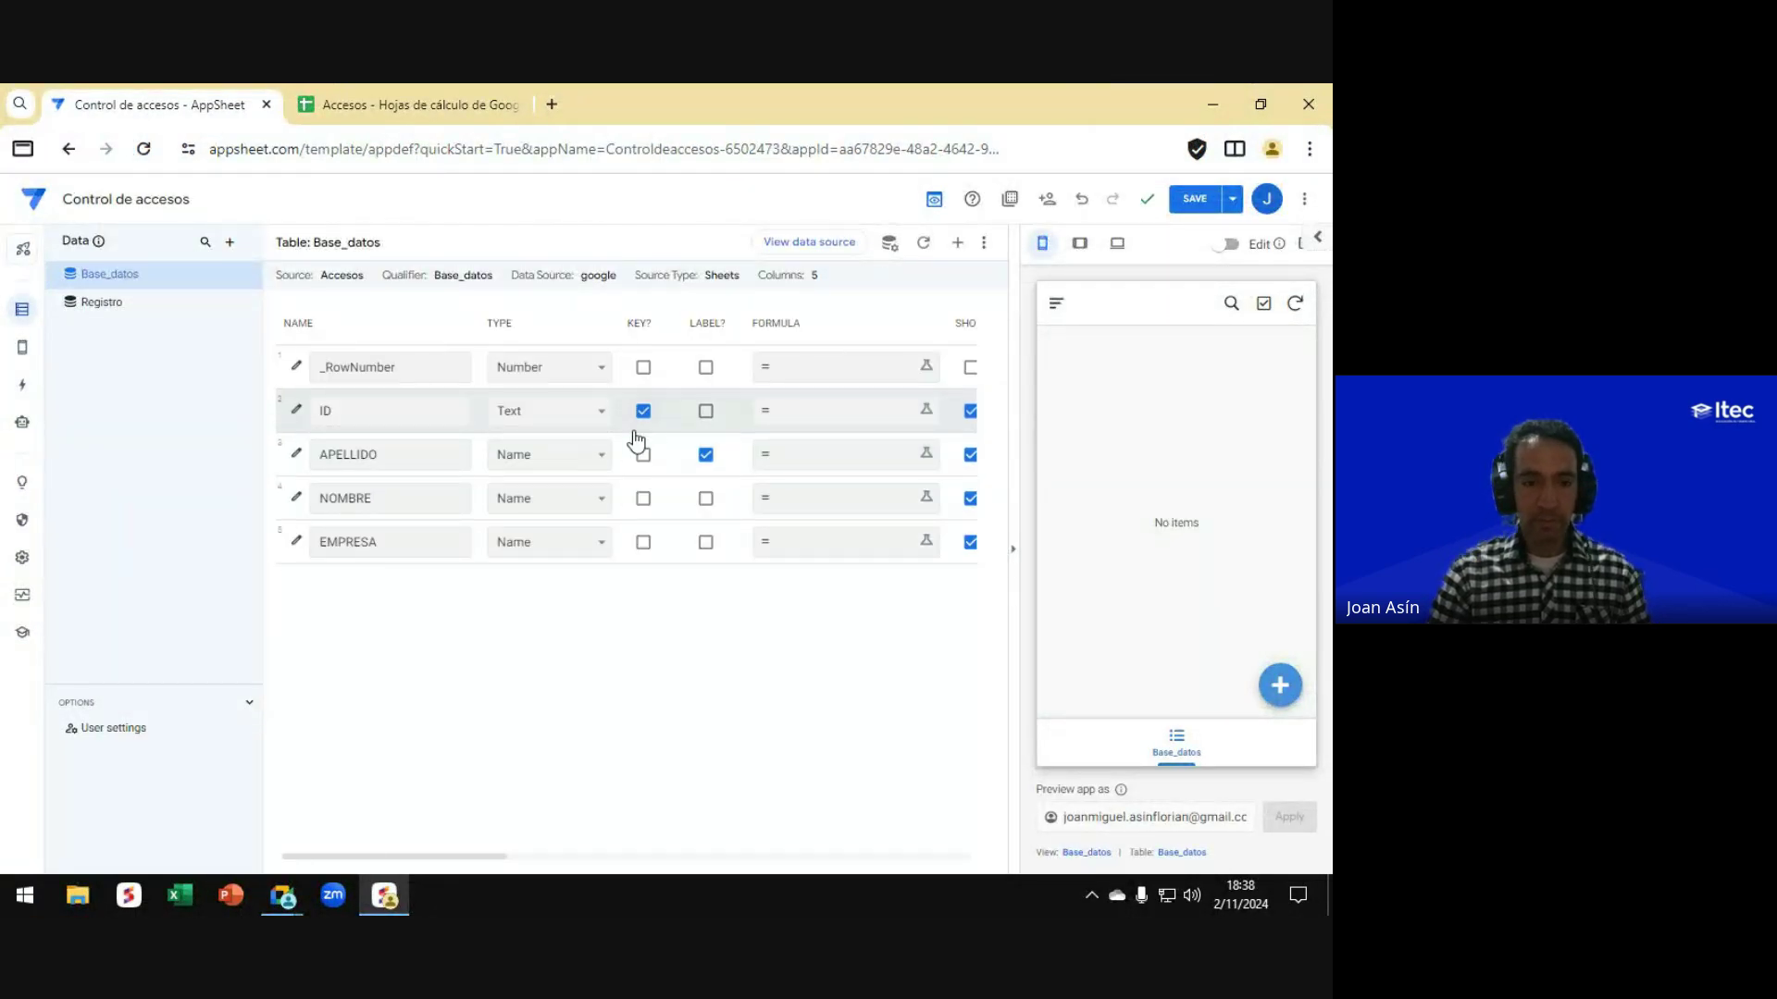
Step: Save the Base_datos column changes and switch to the Google Meet window
left_click(1191, 203)
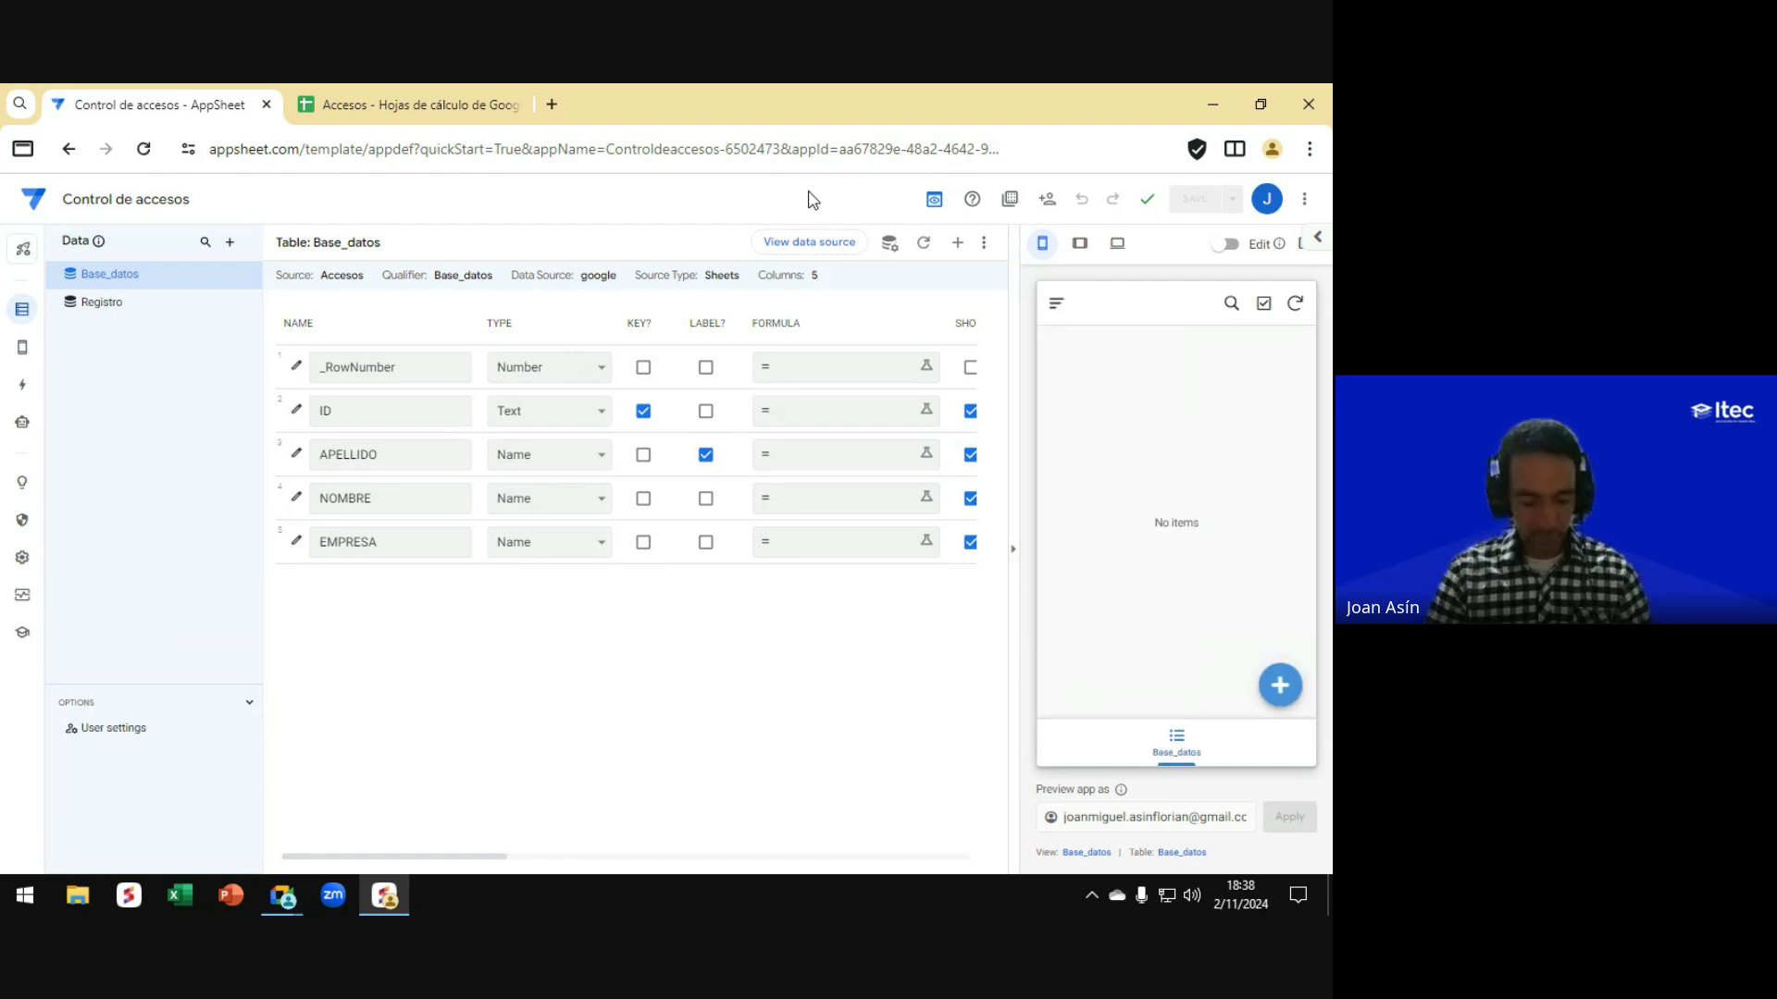
key("alt+Tab")
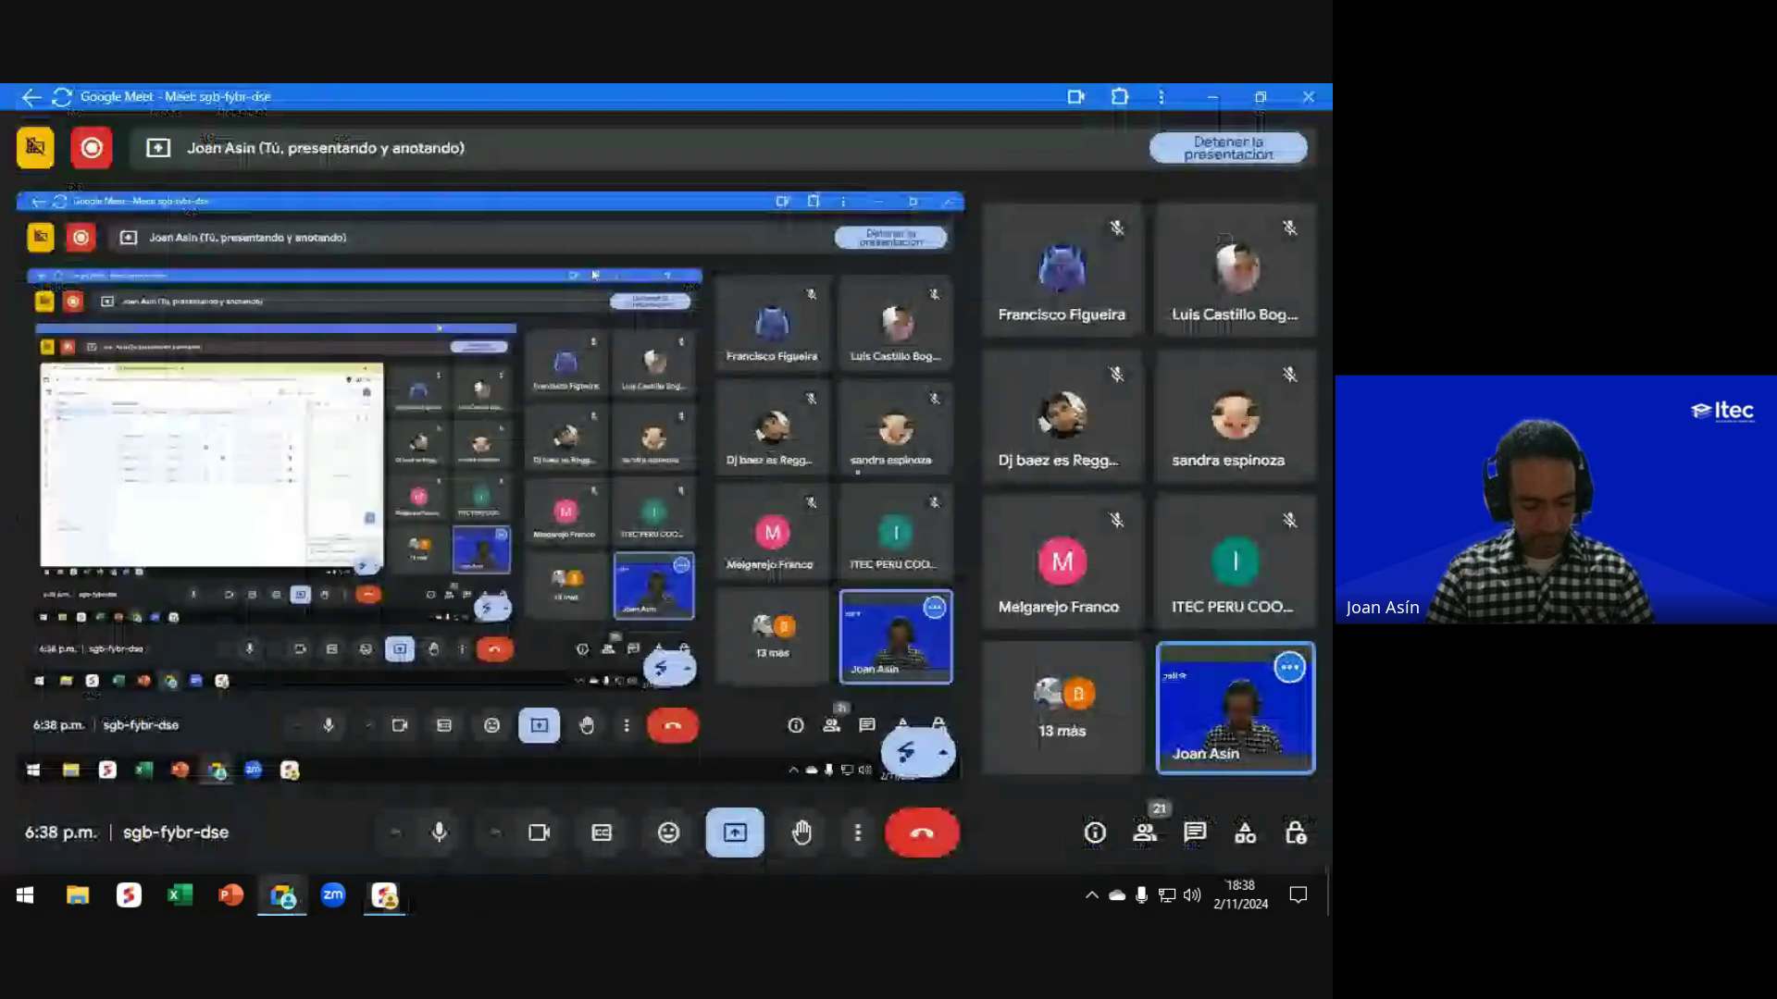
Step: Glance at the Meet in-call chat, close it, and return to the AppSheet editor
left_click(1194, 836)
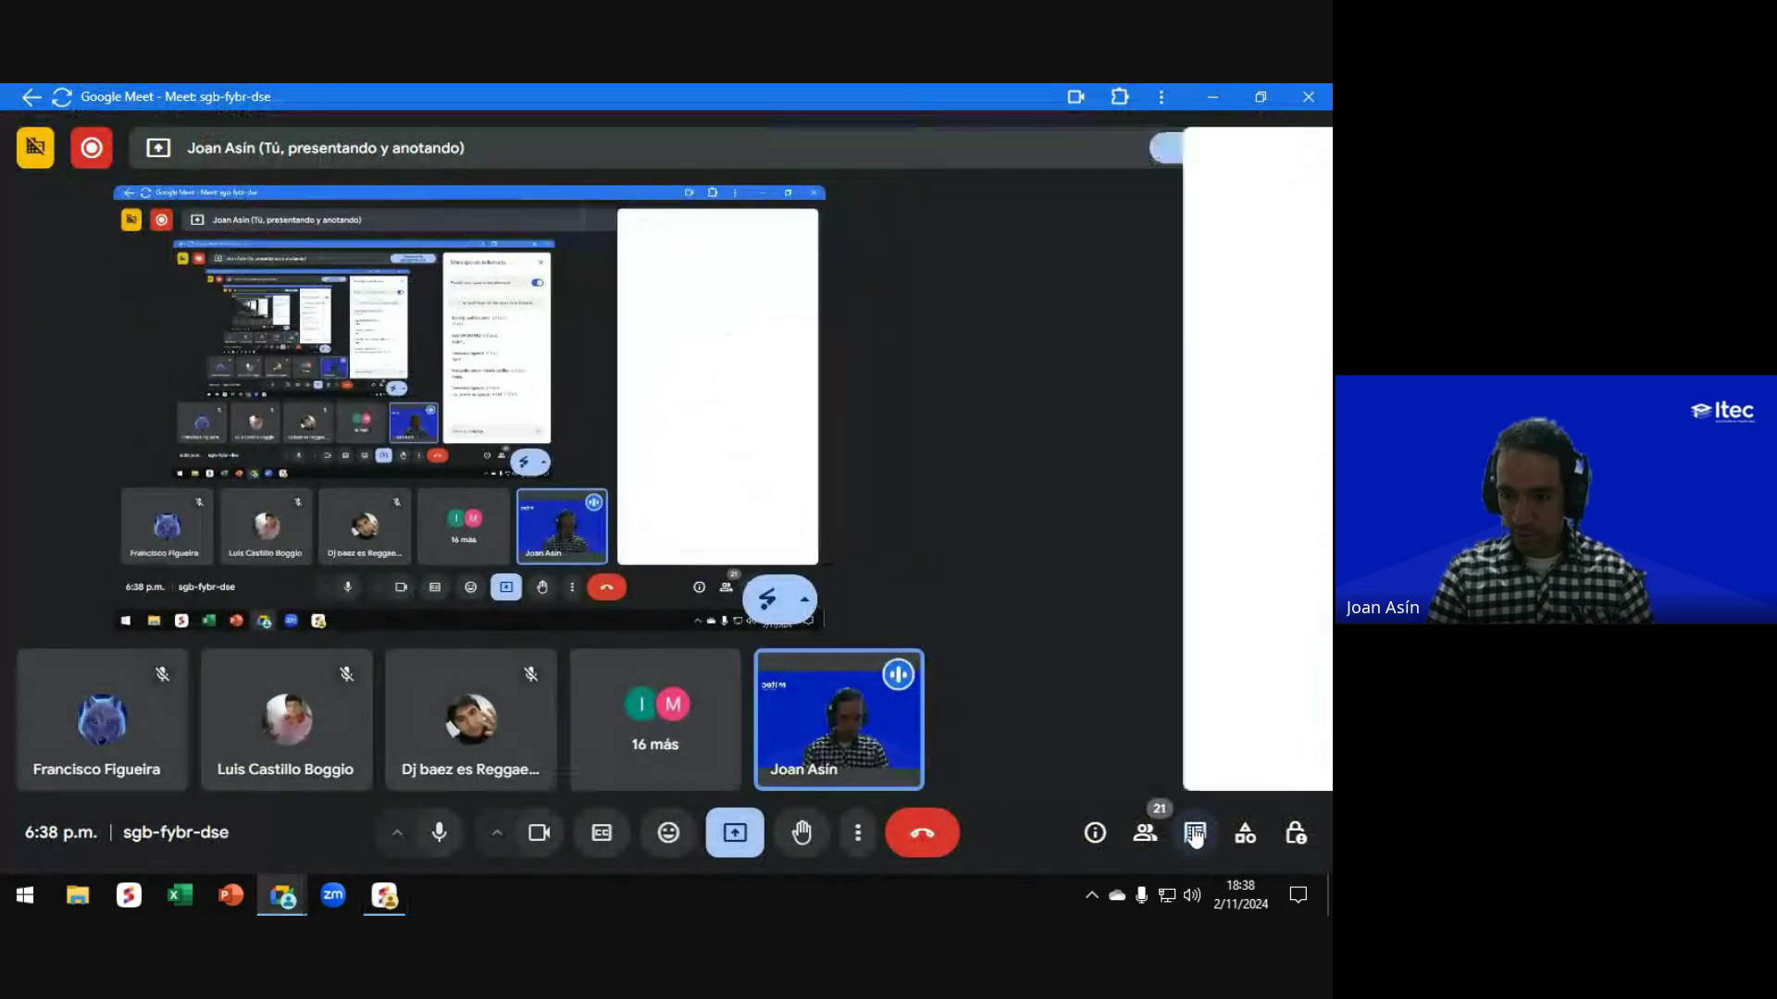
left_click(1195, 835)
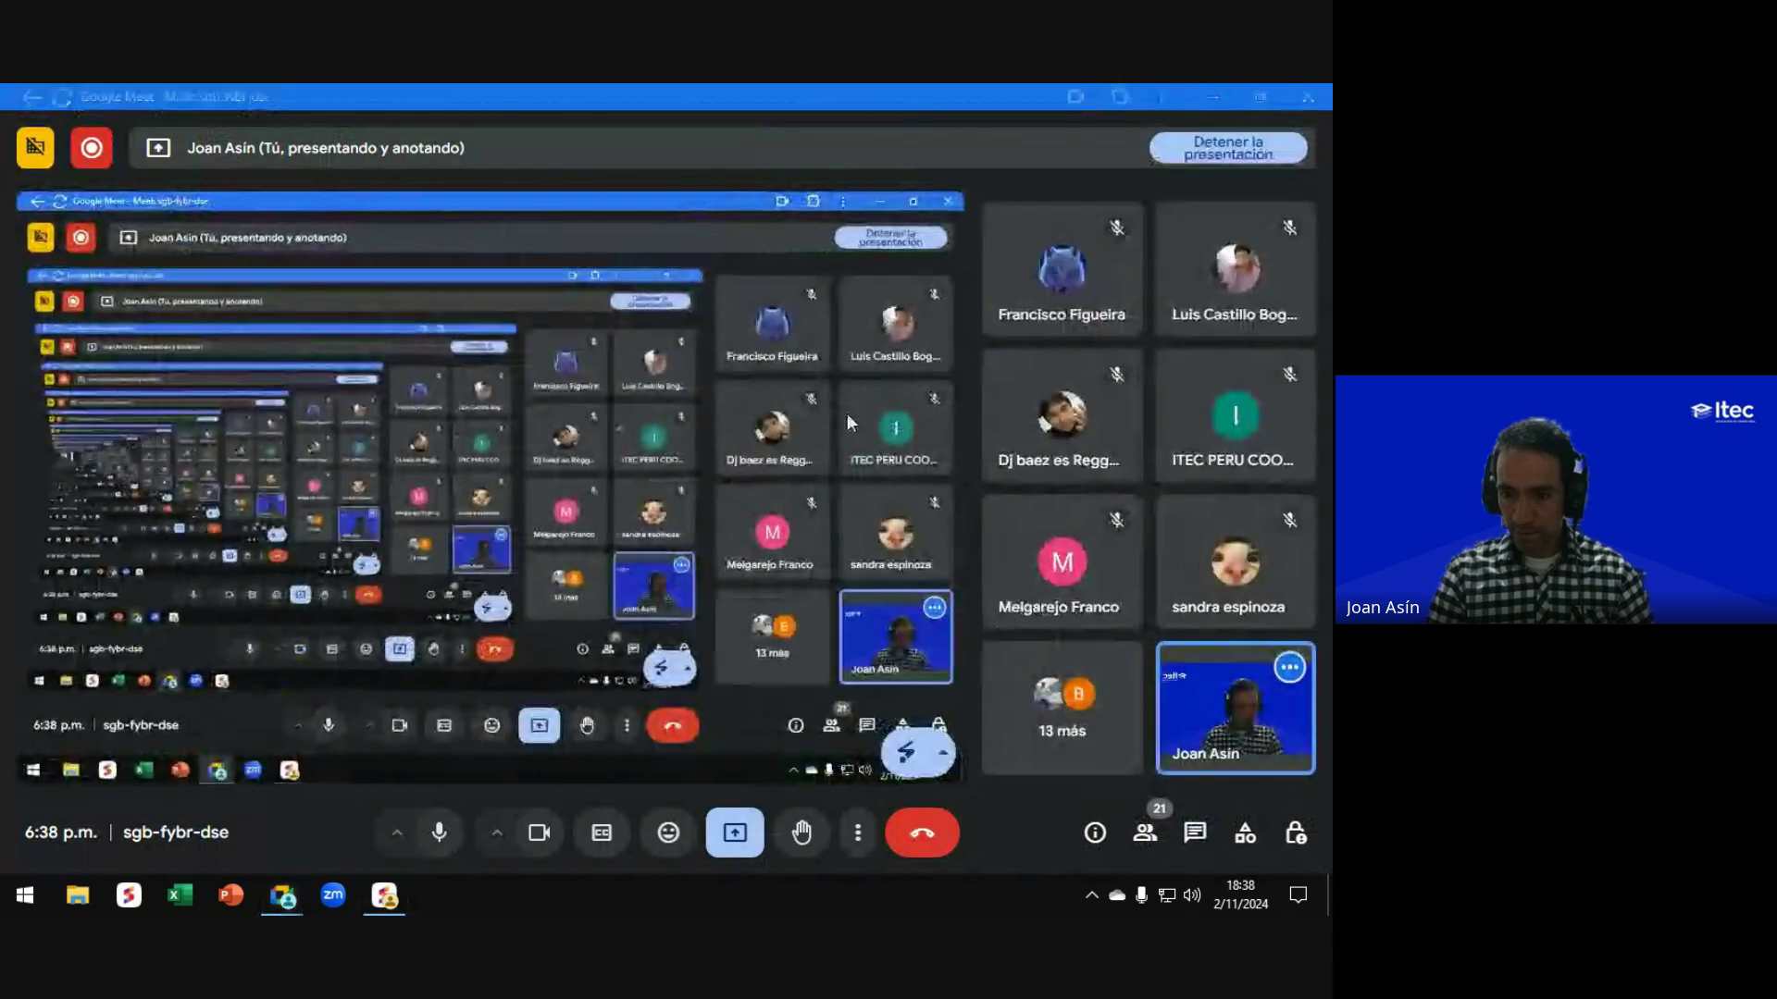
key("alt+Tab")
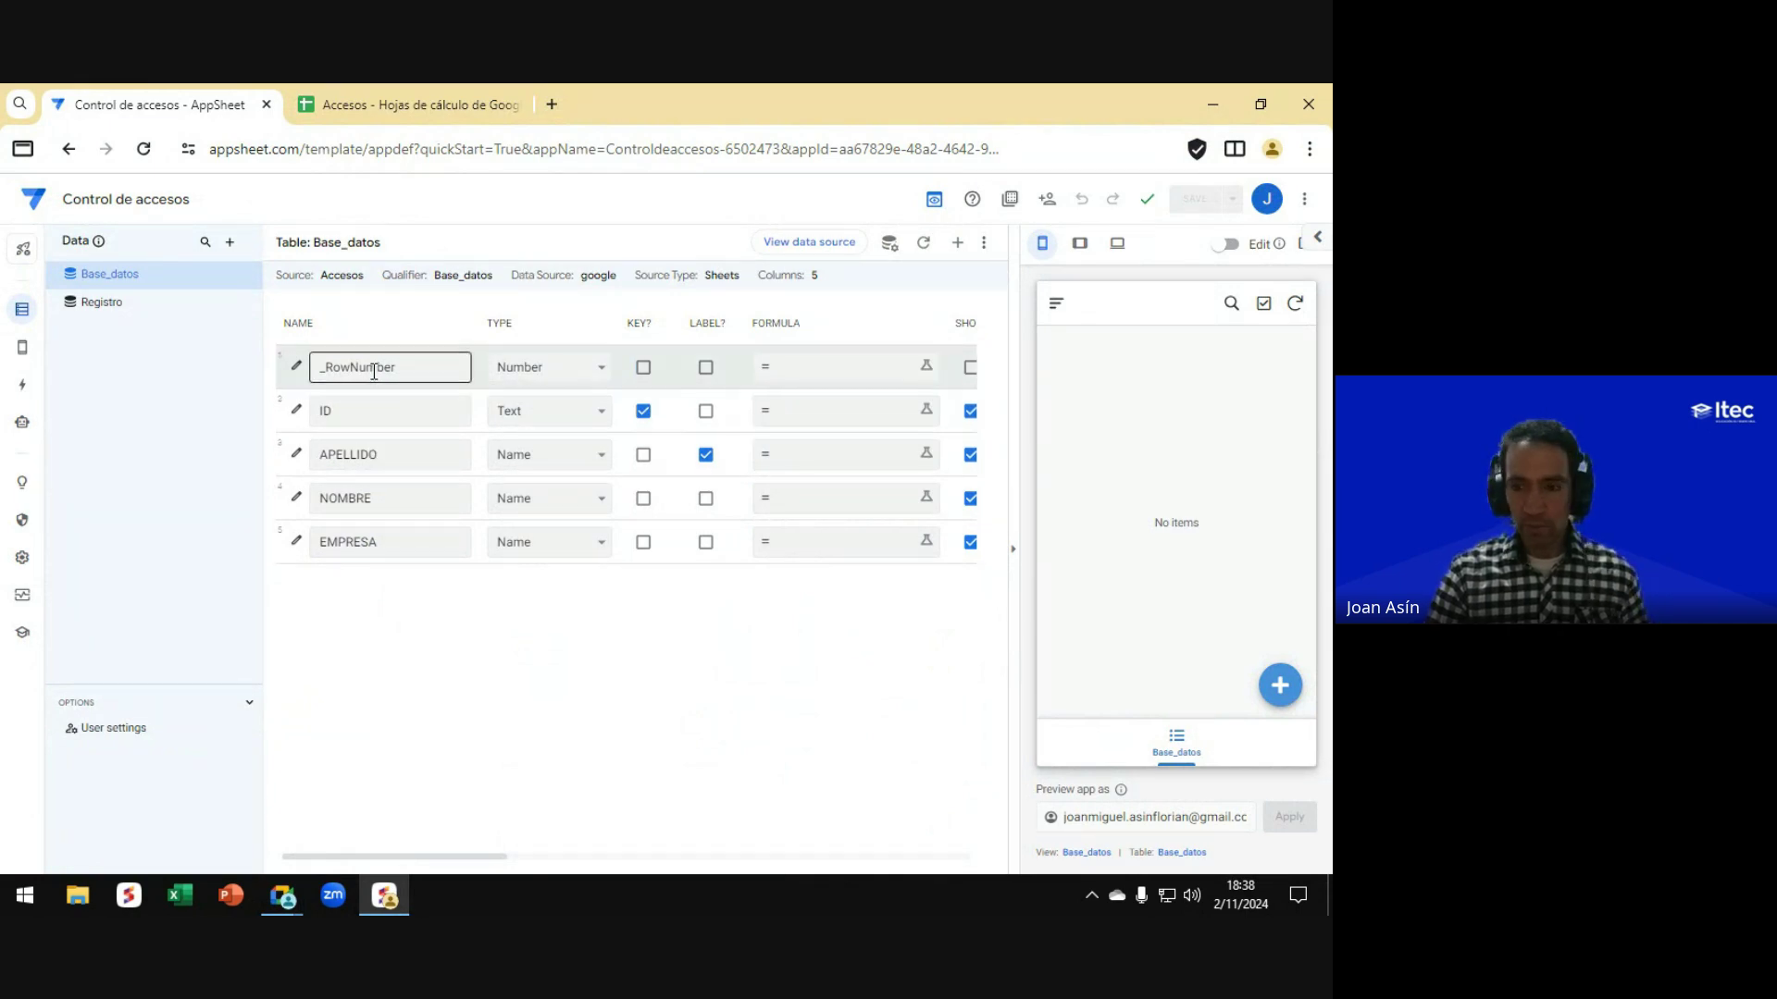
key("ctrl")
key("ctrl")
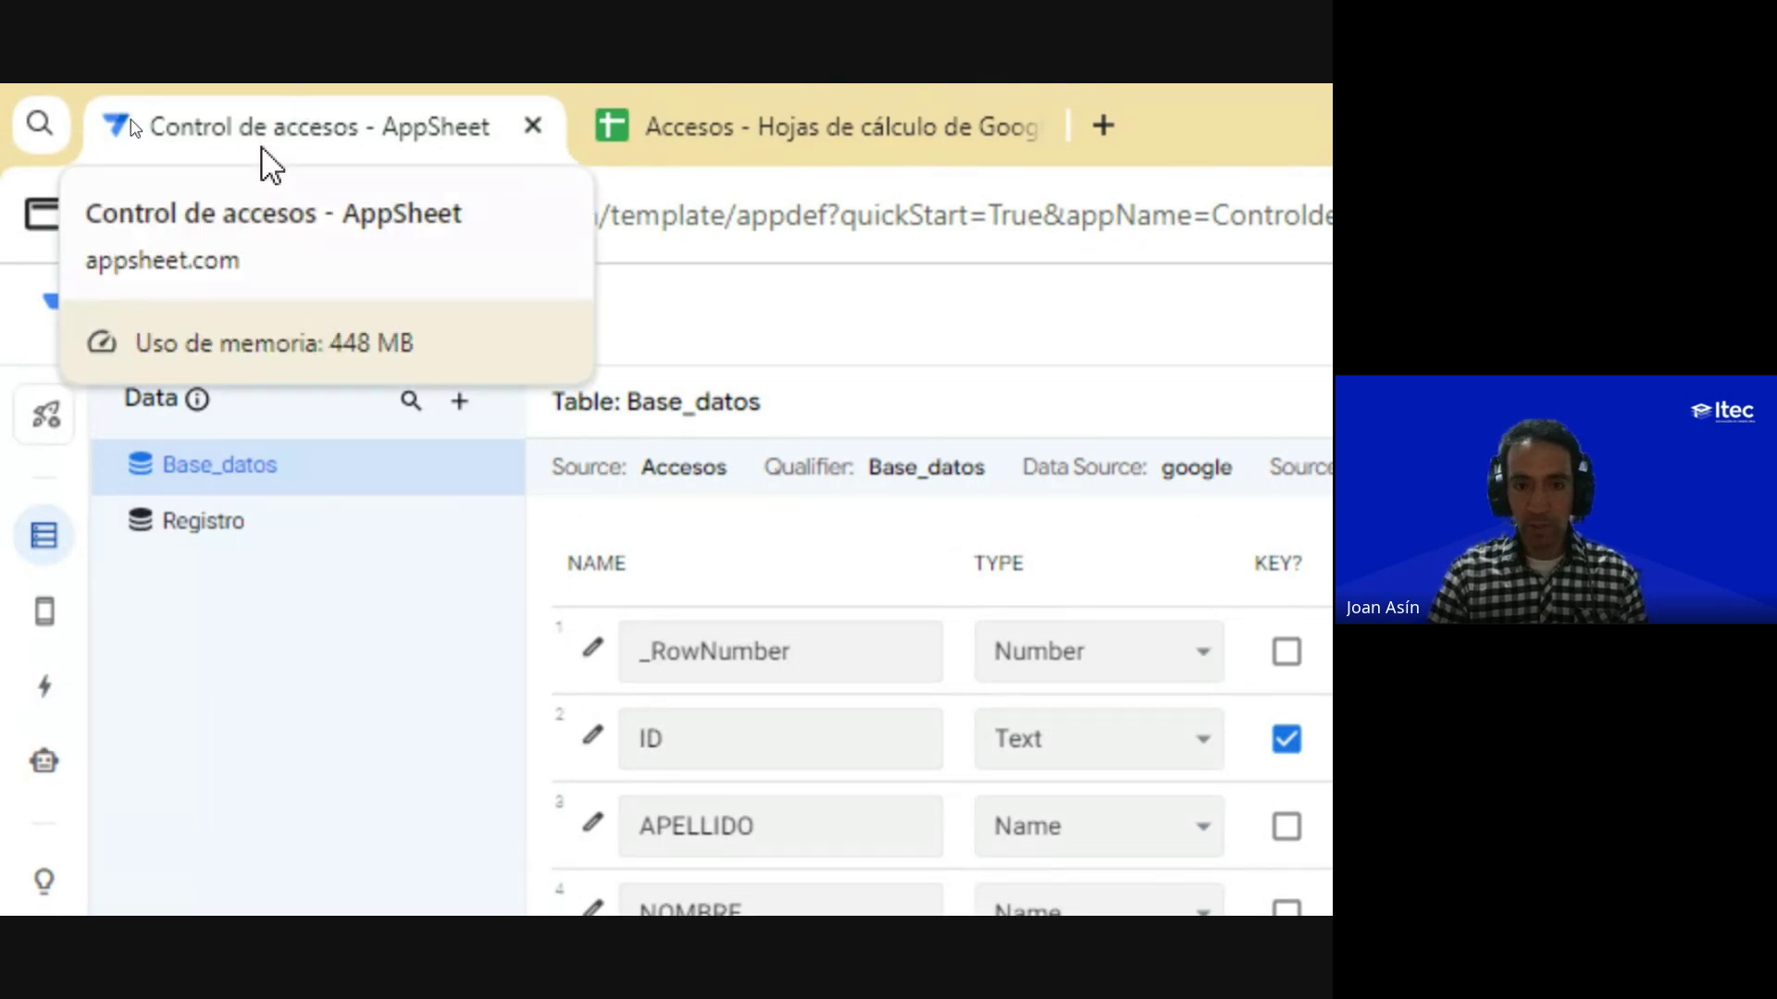
key("ctrl")
key("ctrl")
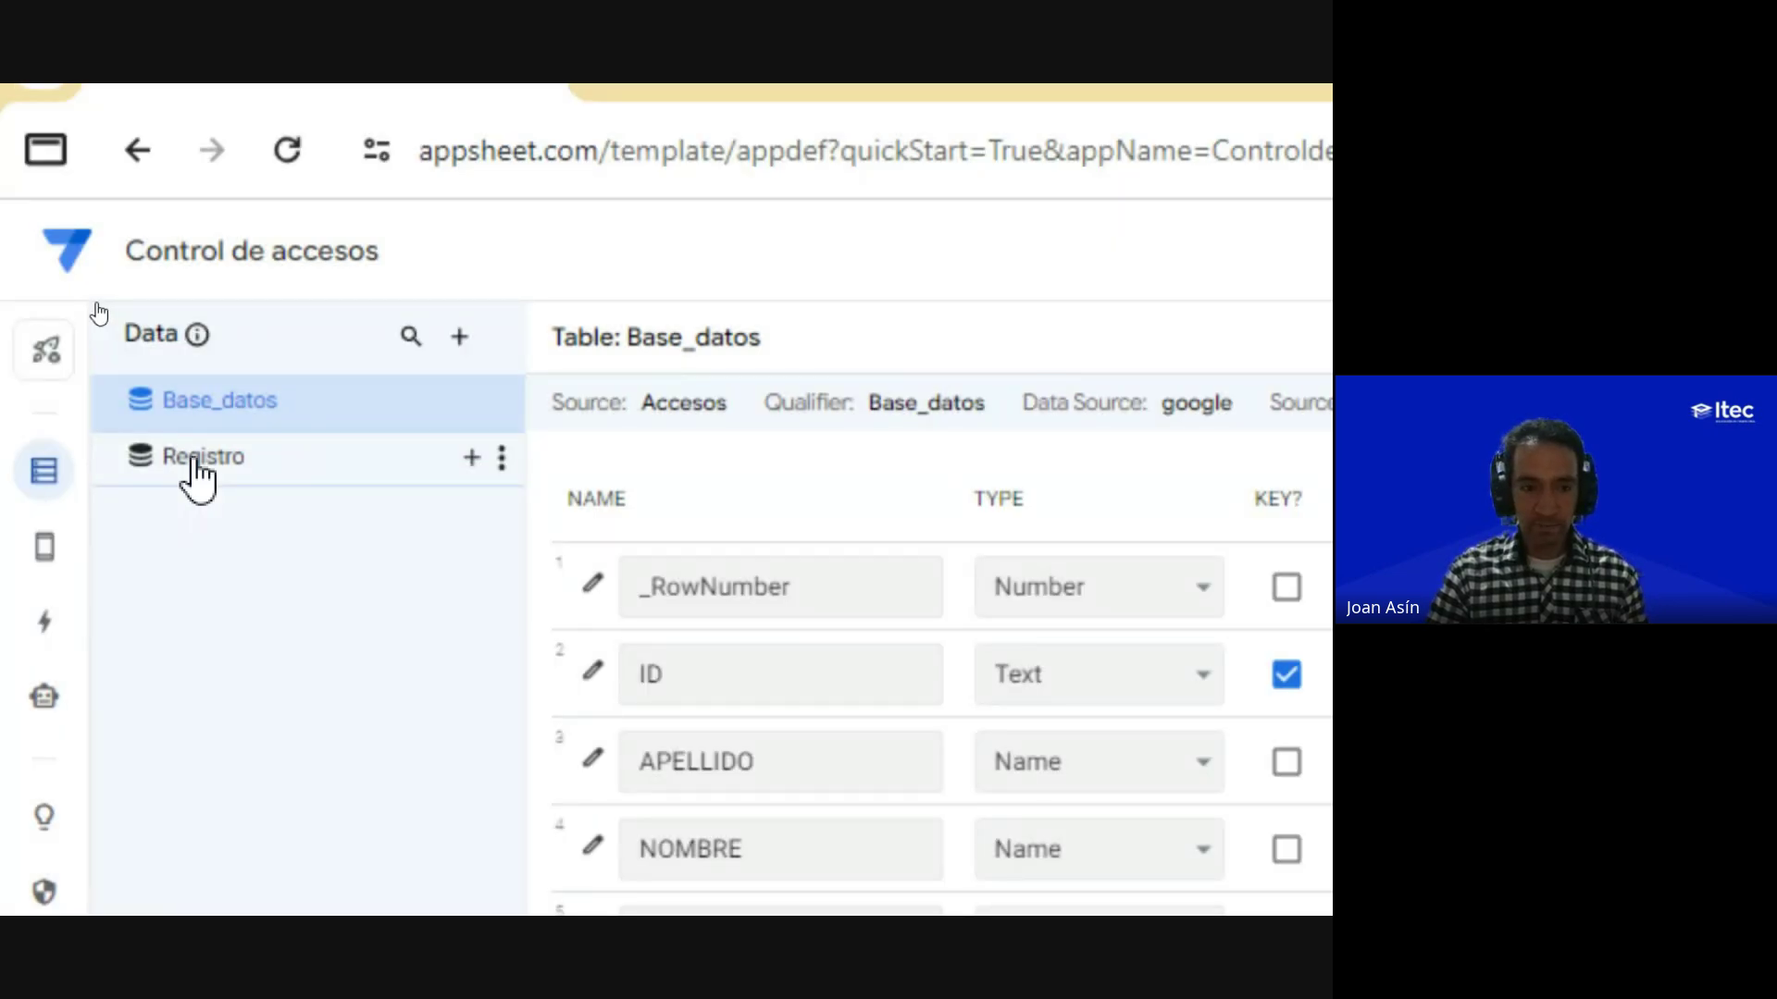
Step: Open the Registro table's columns and inspect the ID_REGISTRO and _RowNumber rows
left_click(197, 476)
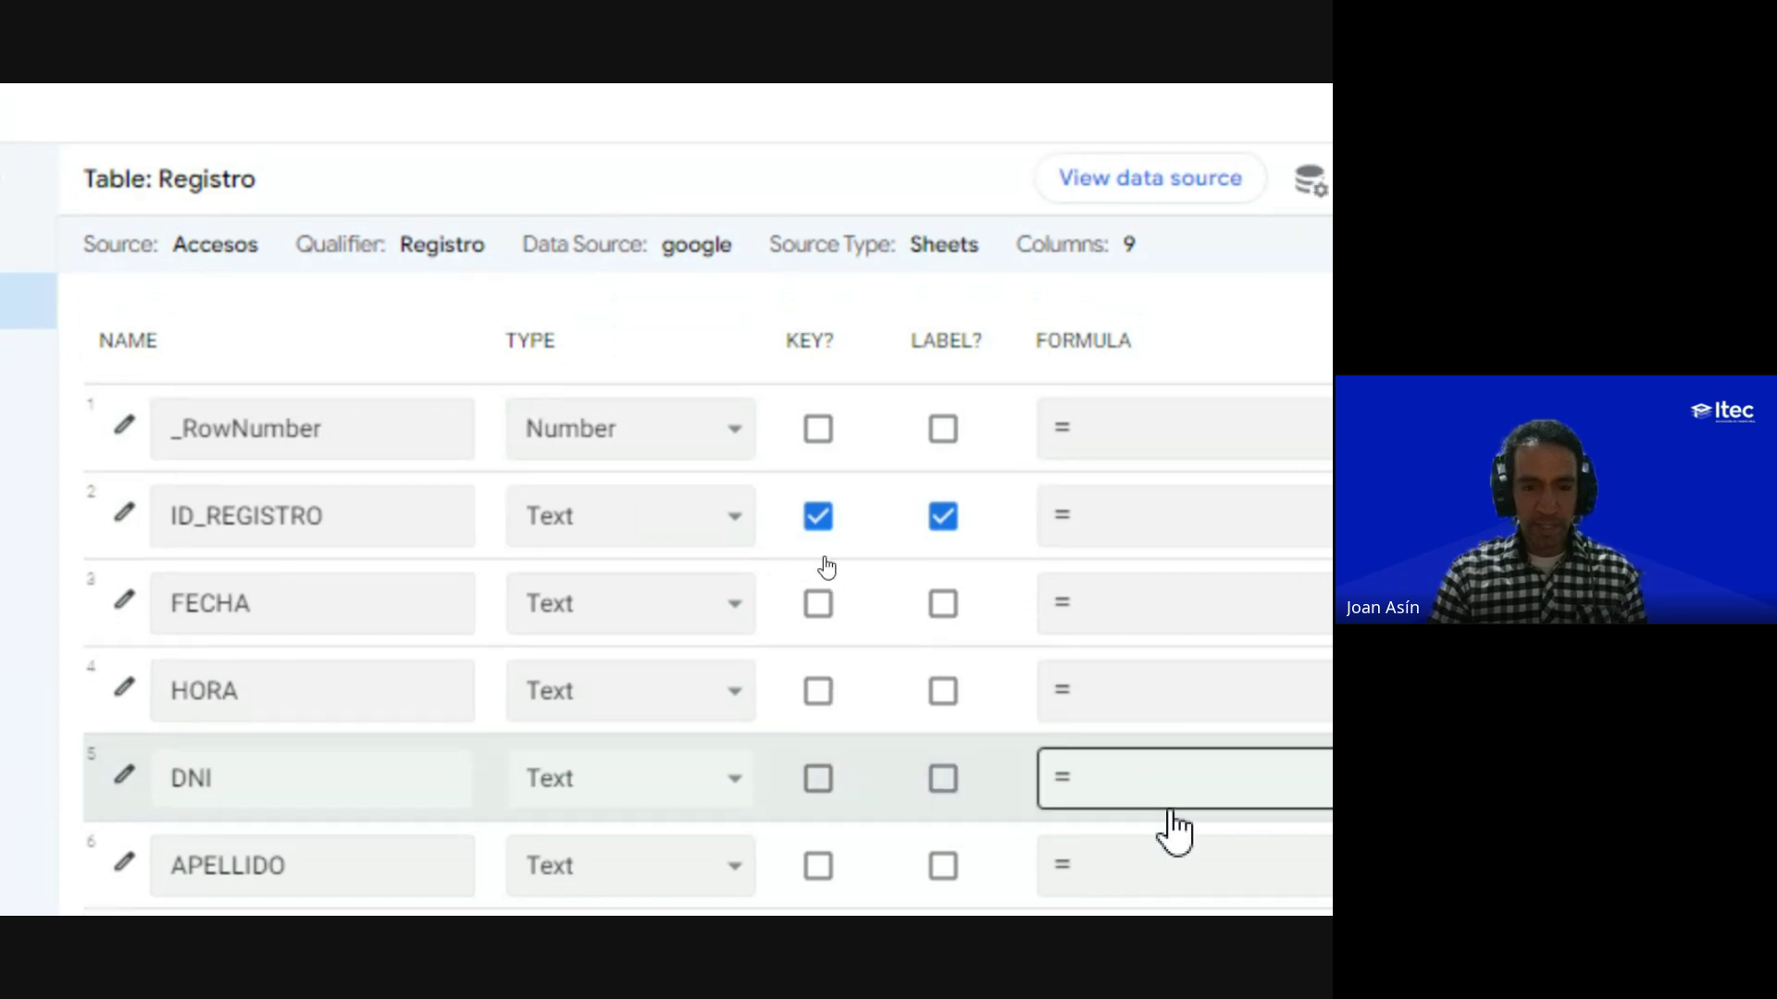
left_click(215, 515)
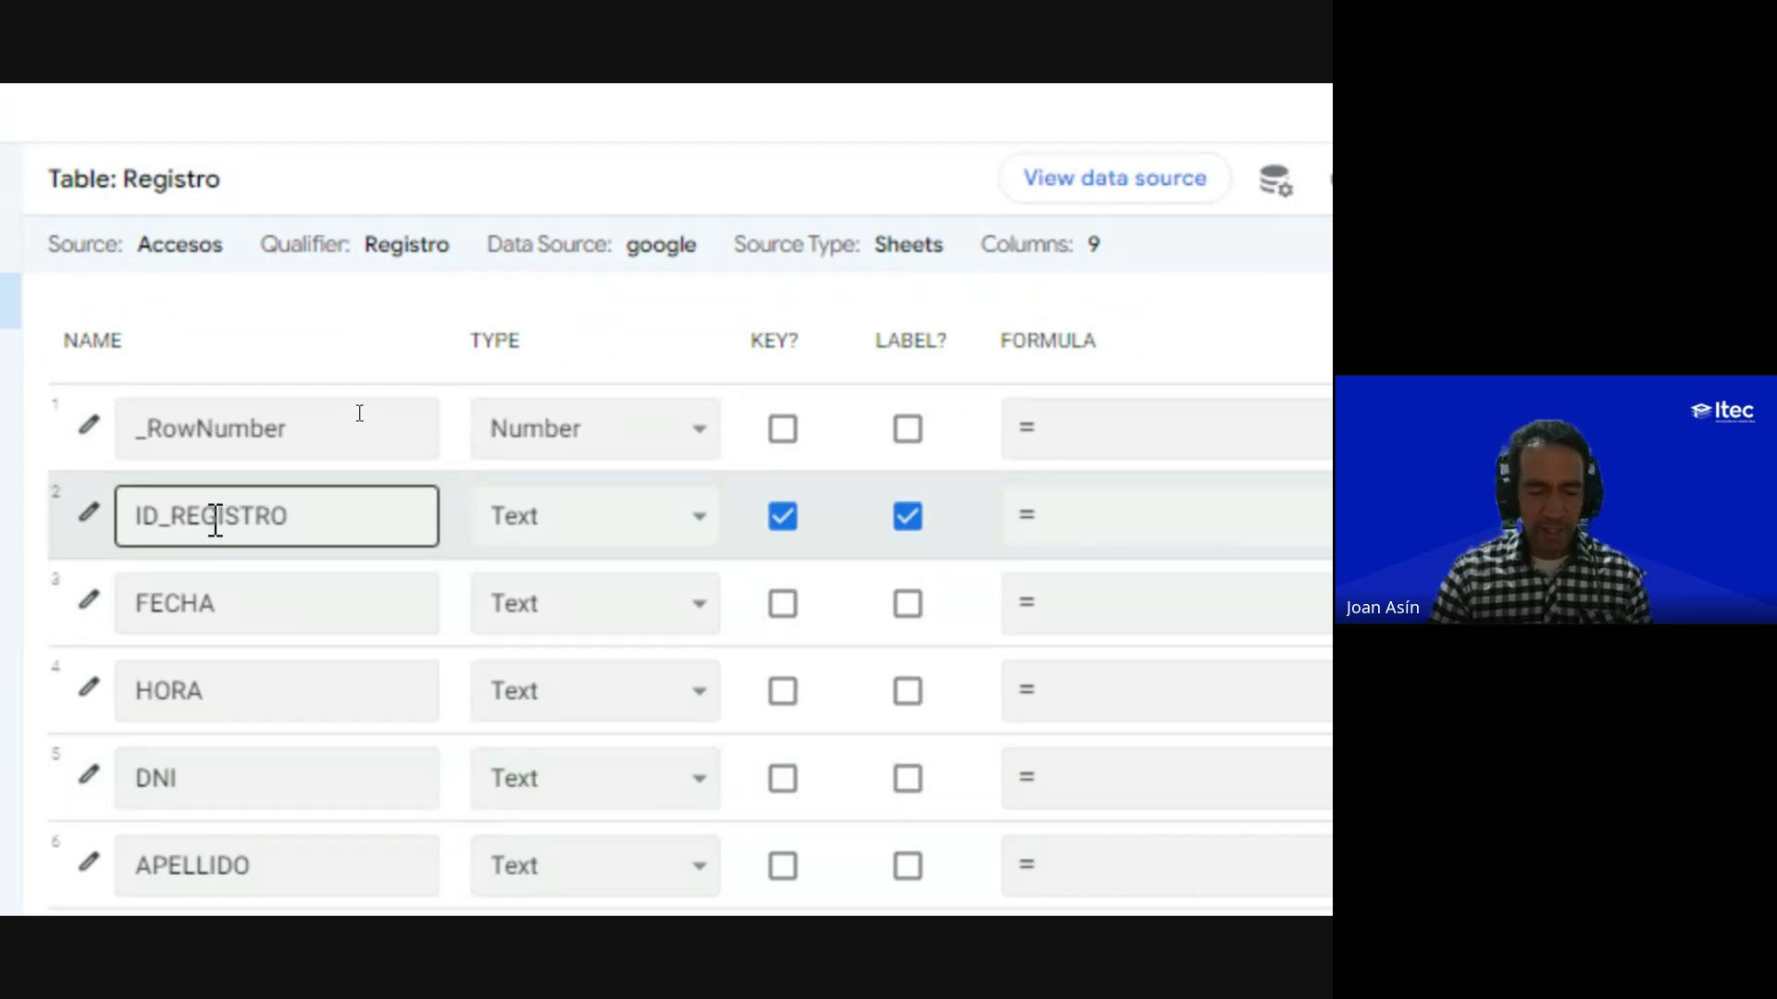
left_click(234, 454)
left_click(234, 515)
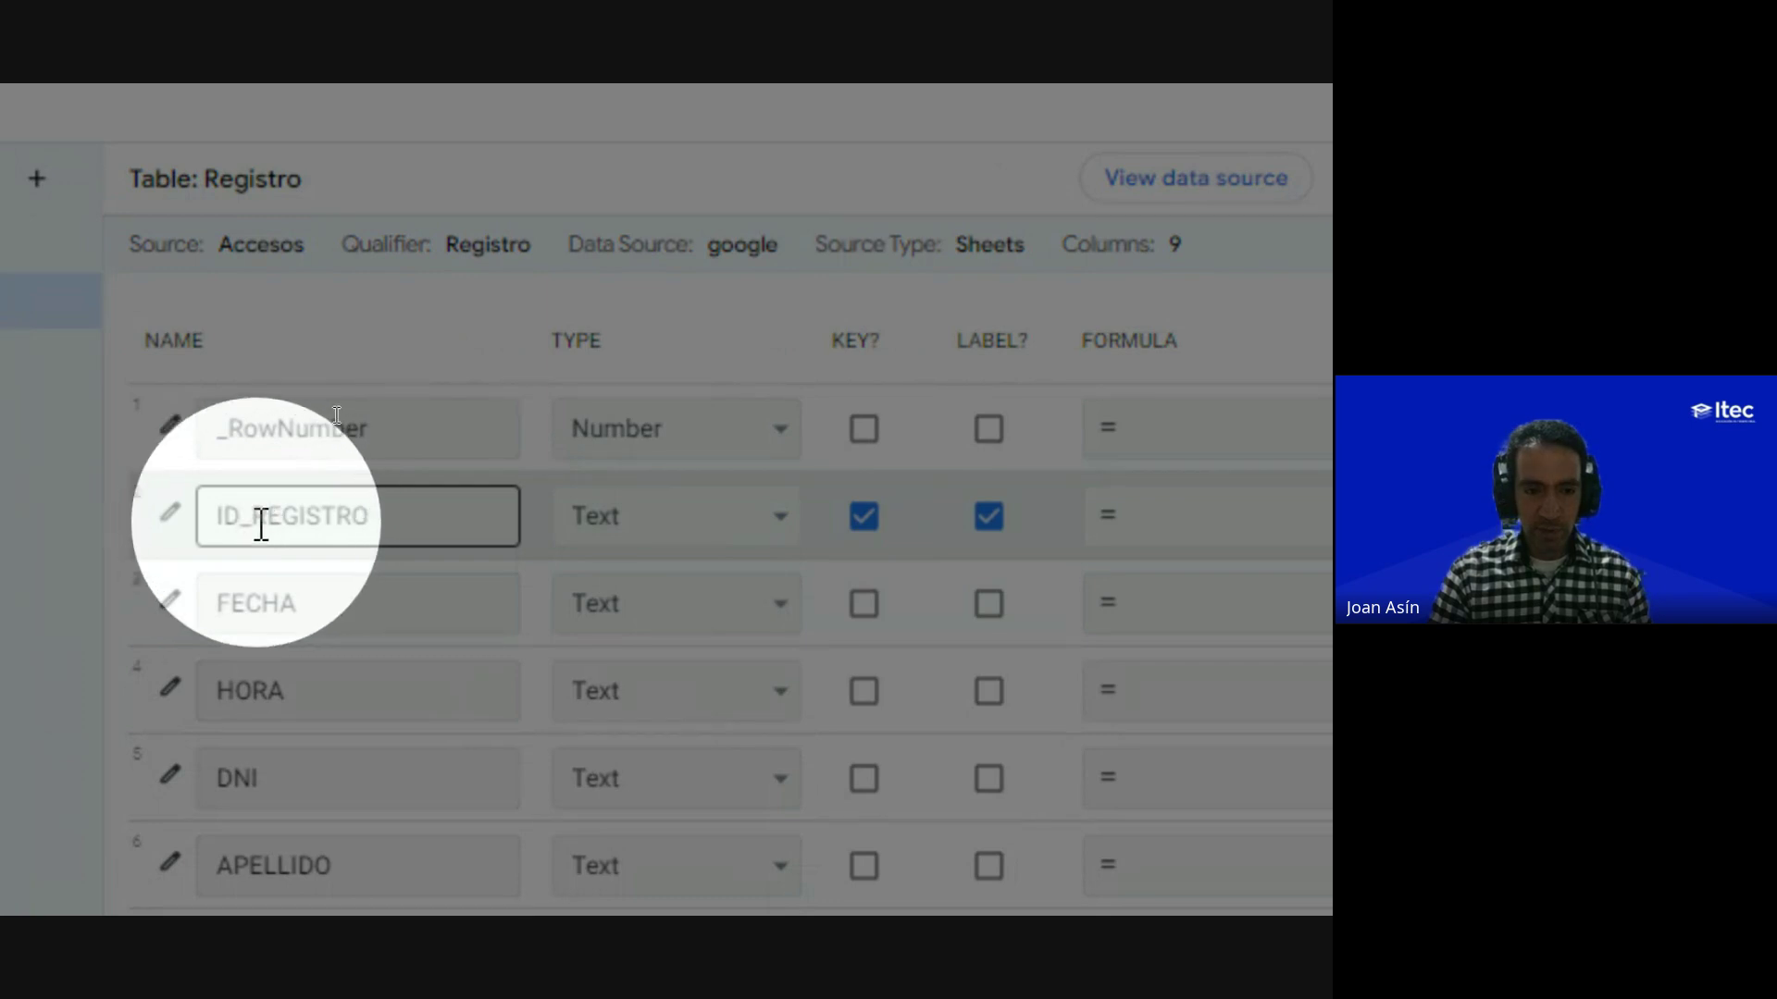
left_click(277, 430)
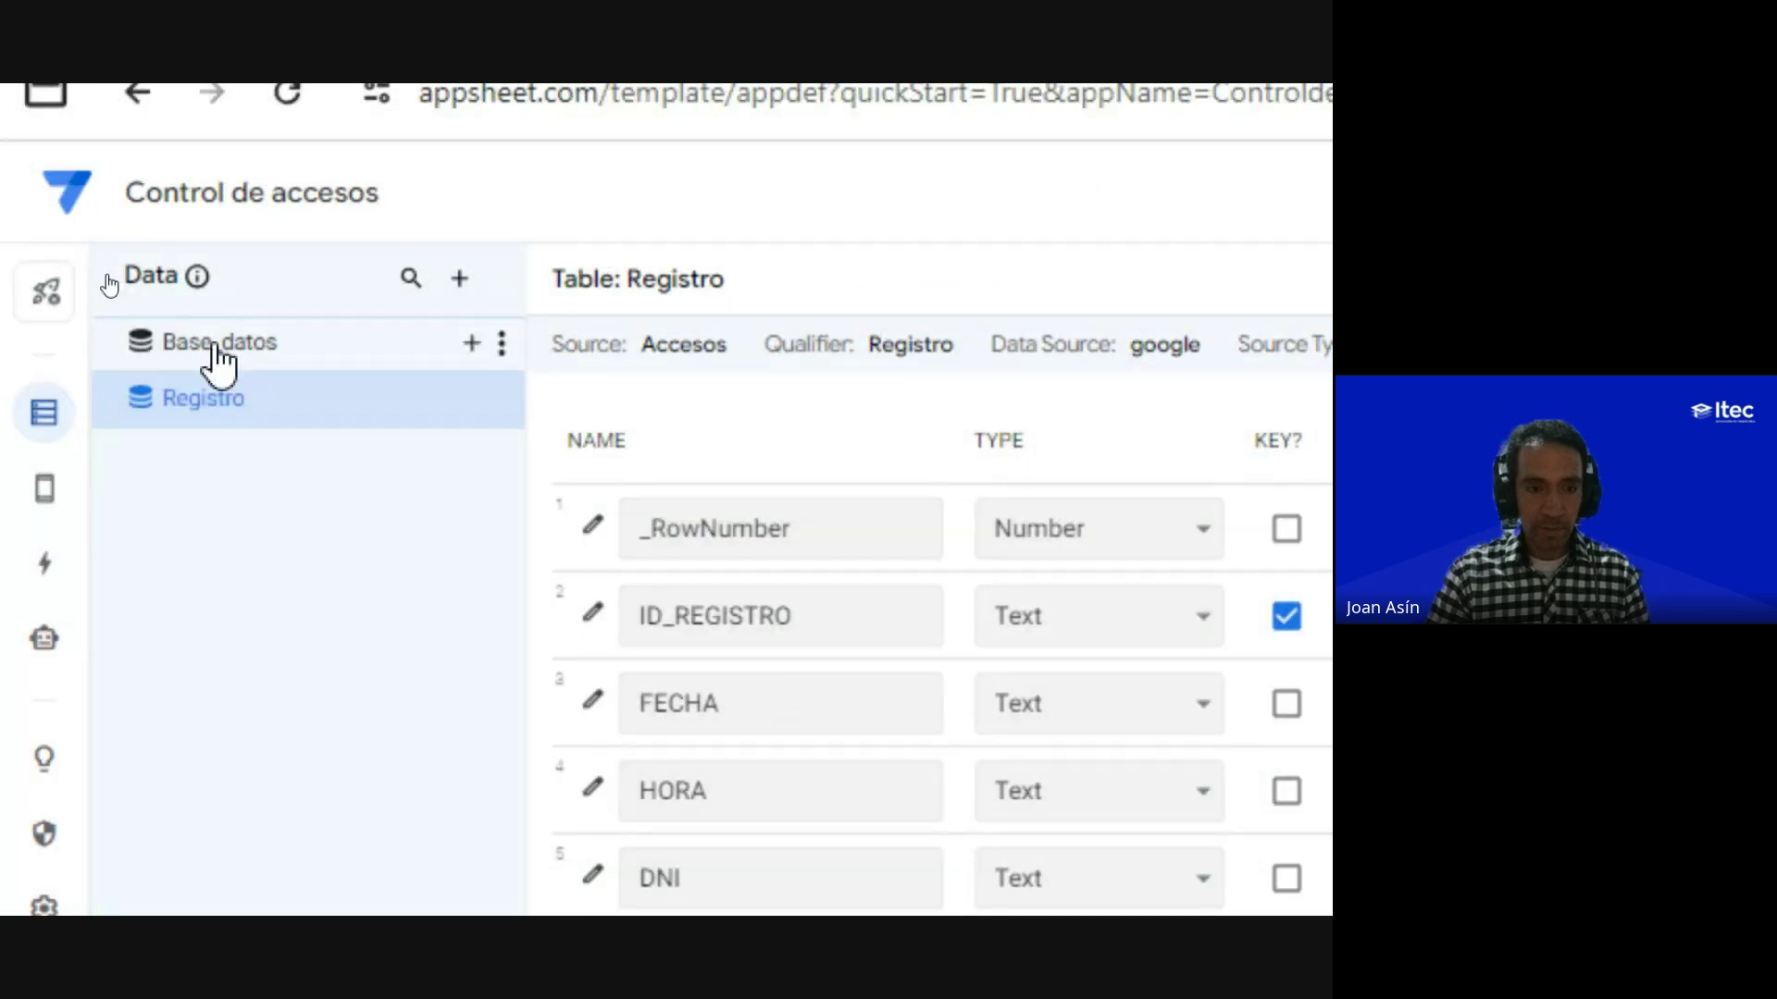
Step: Compare with Base_datos, then review Registro's FECHA, _RowNumber Number type and ID_REGISTRO key
left_click(218, 350)
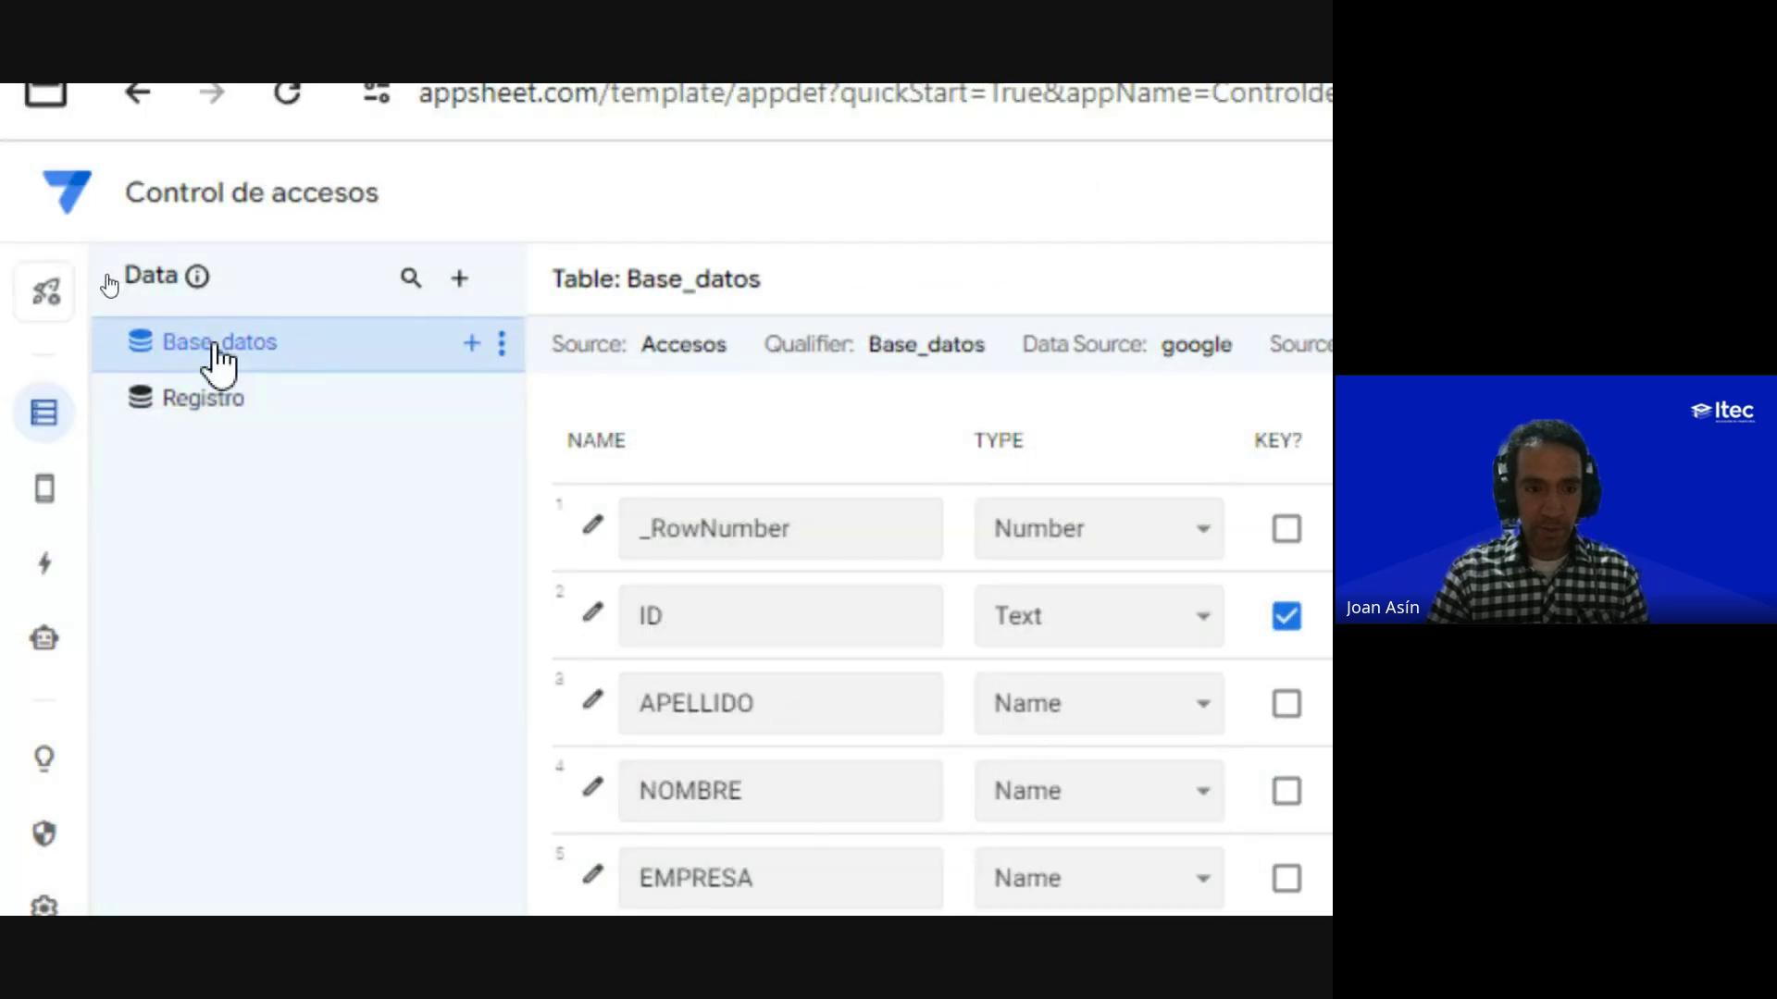
left_click(206, 416)
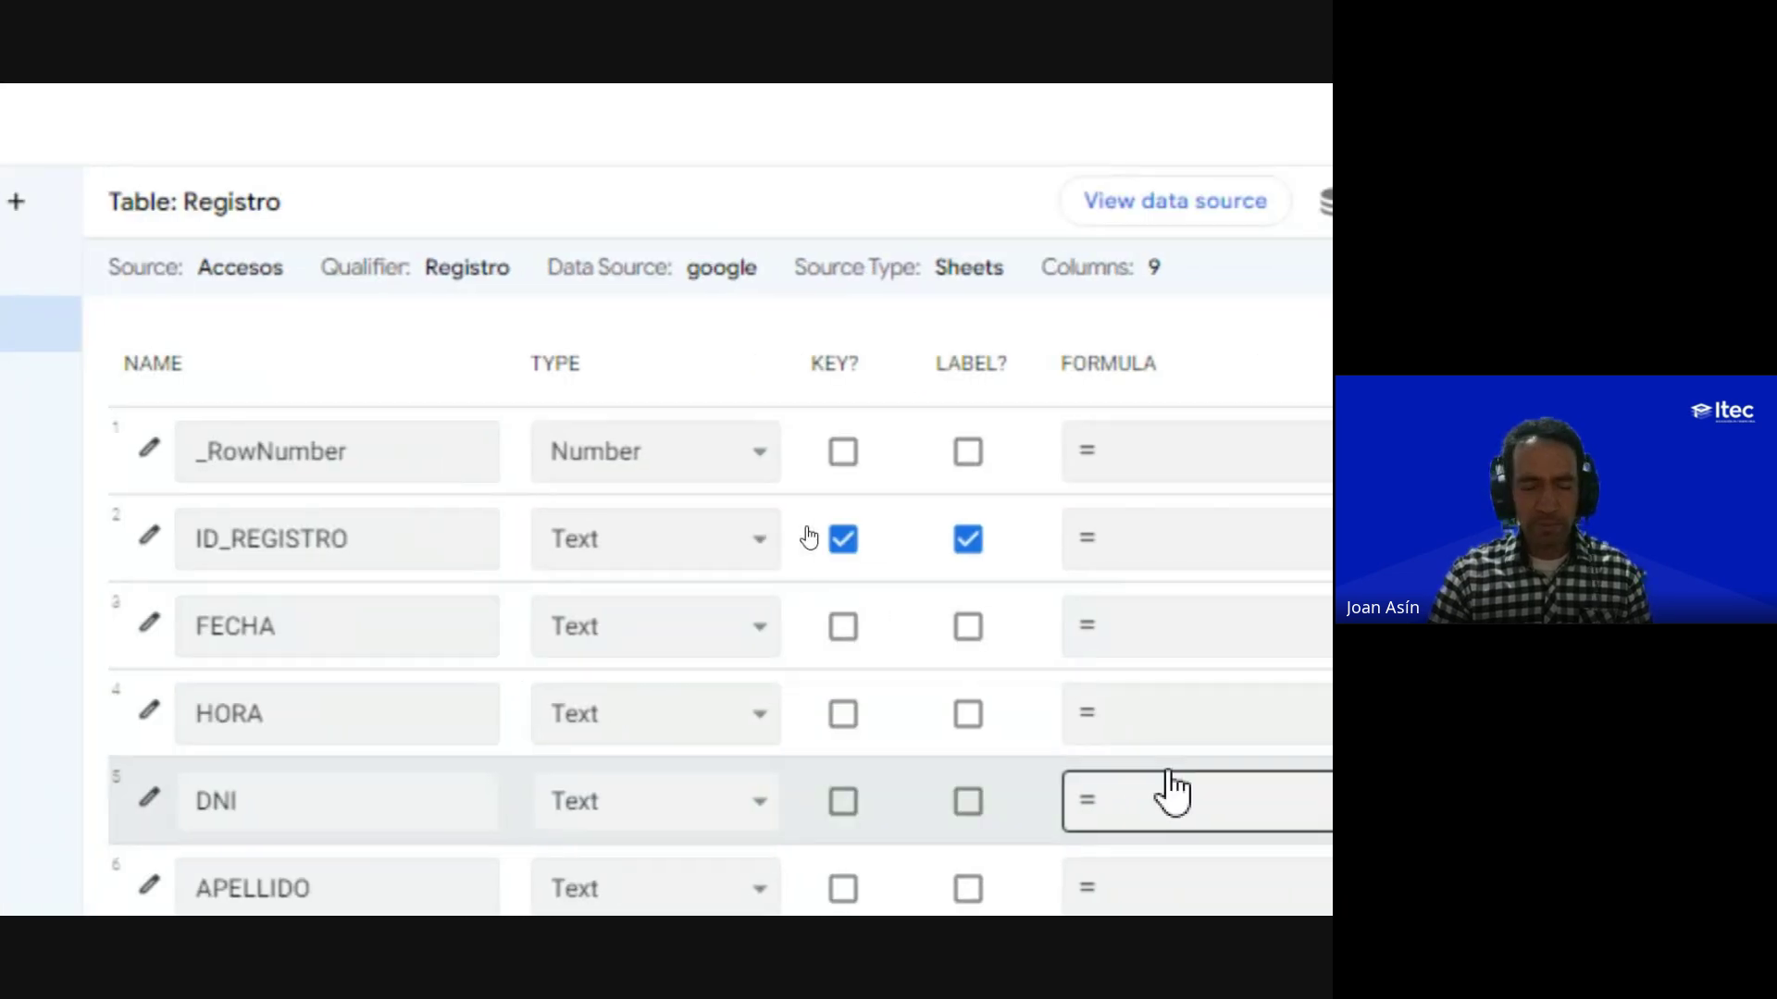
left_click(294, 610)
left_click(240, 454)
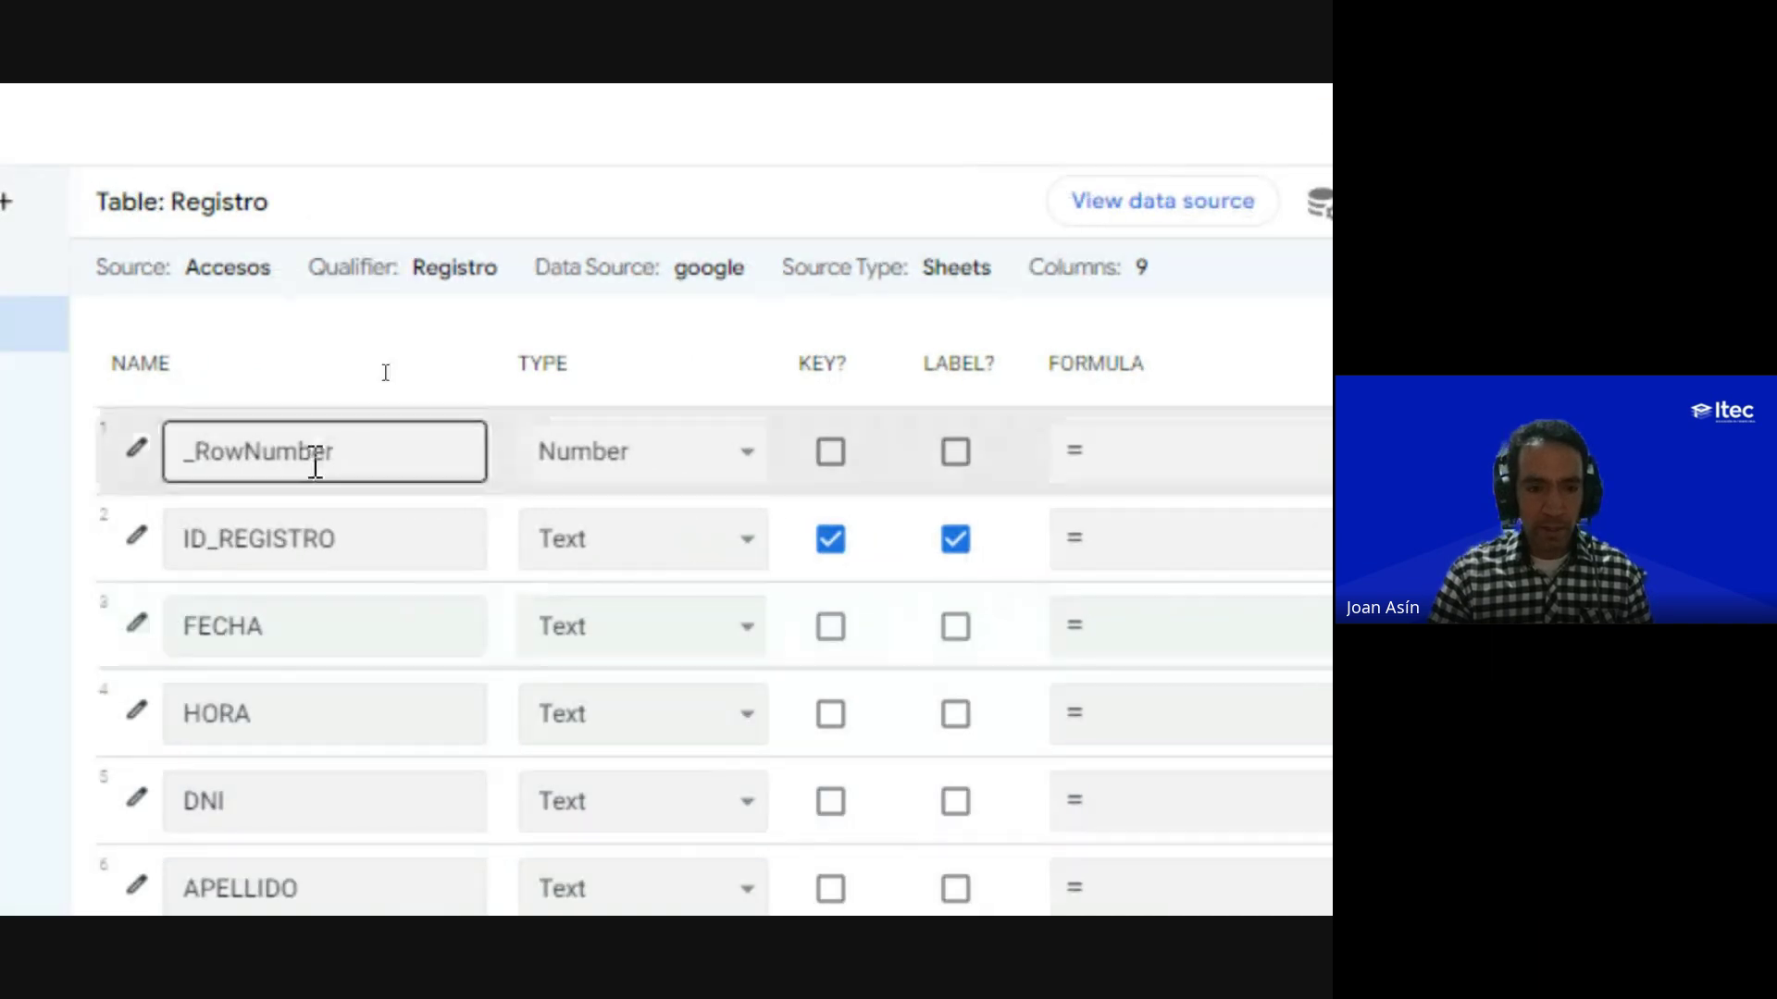
left_click(527, 458)
left_click(317, 468)
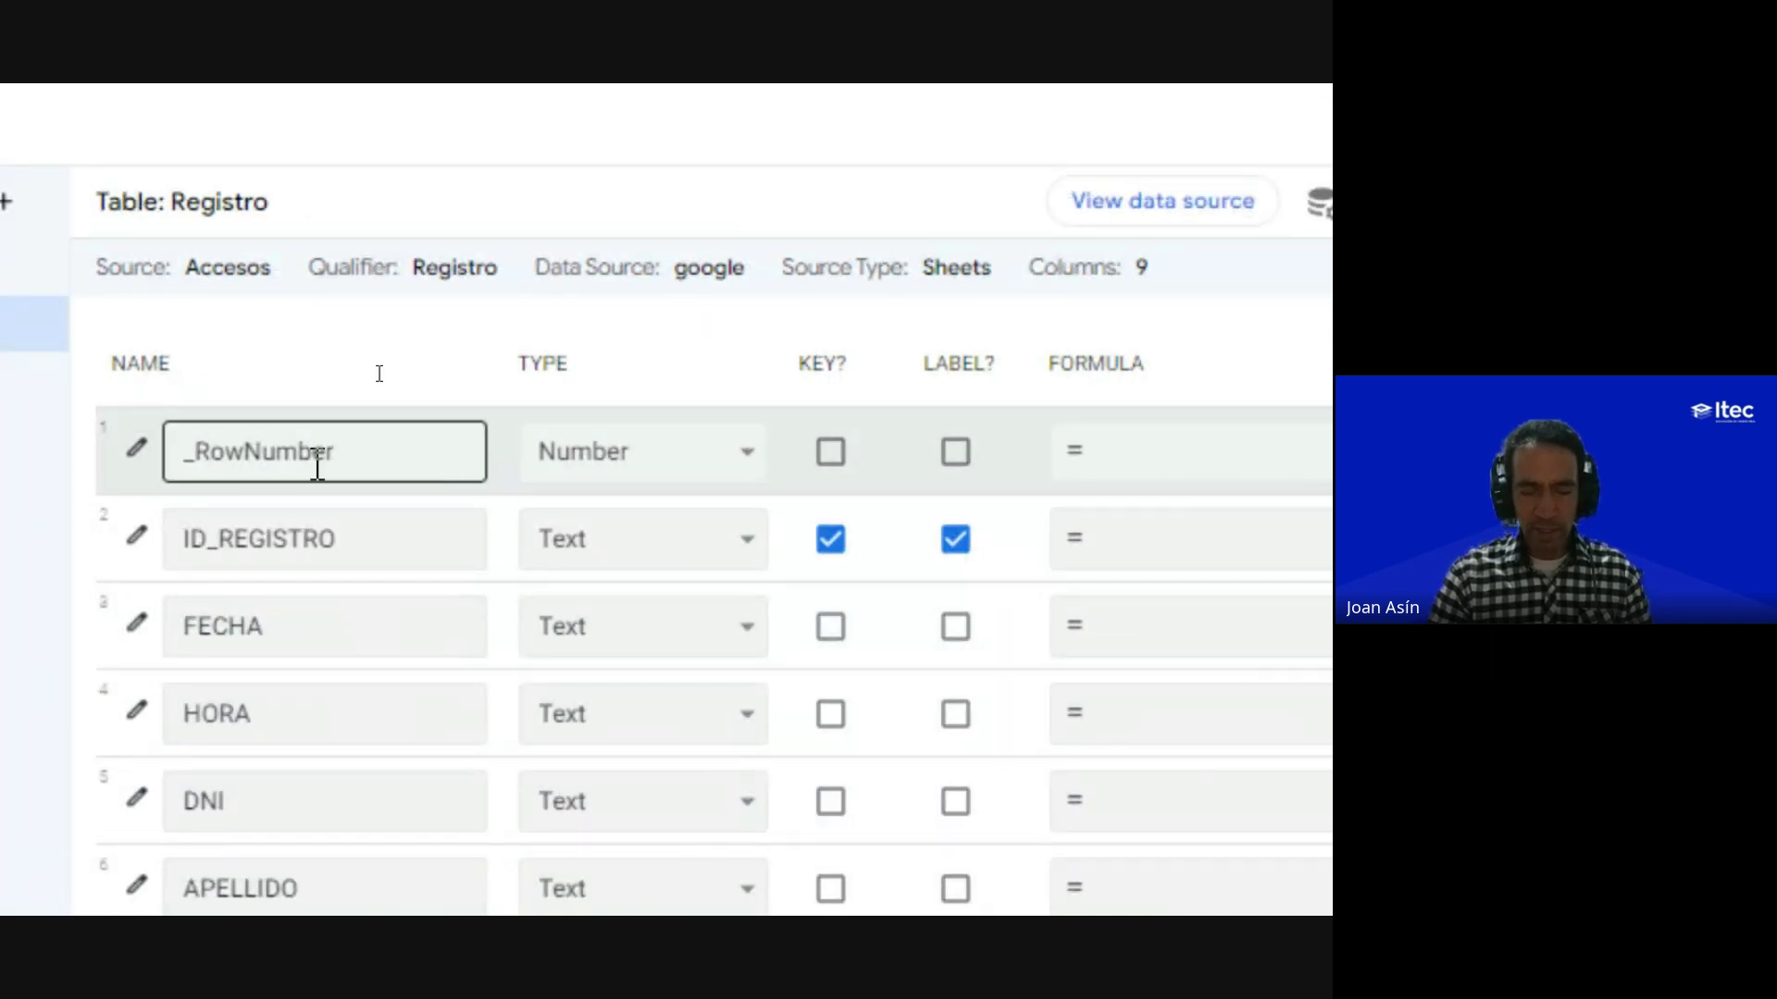
left_click(544, 474)
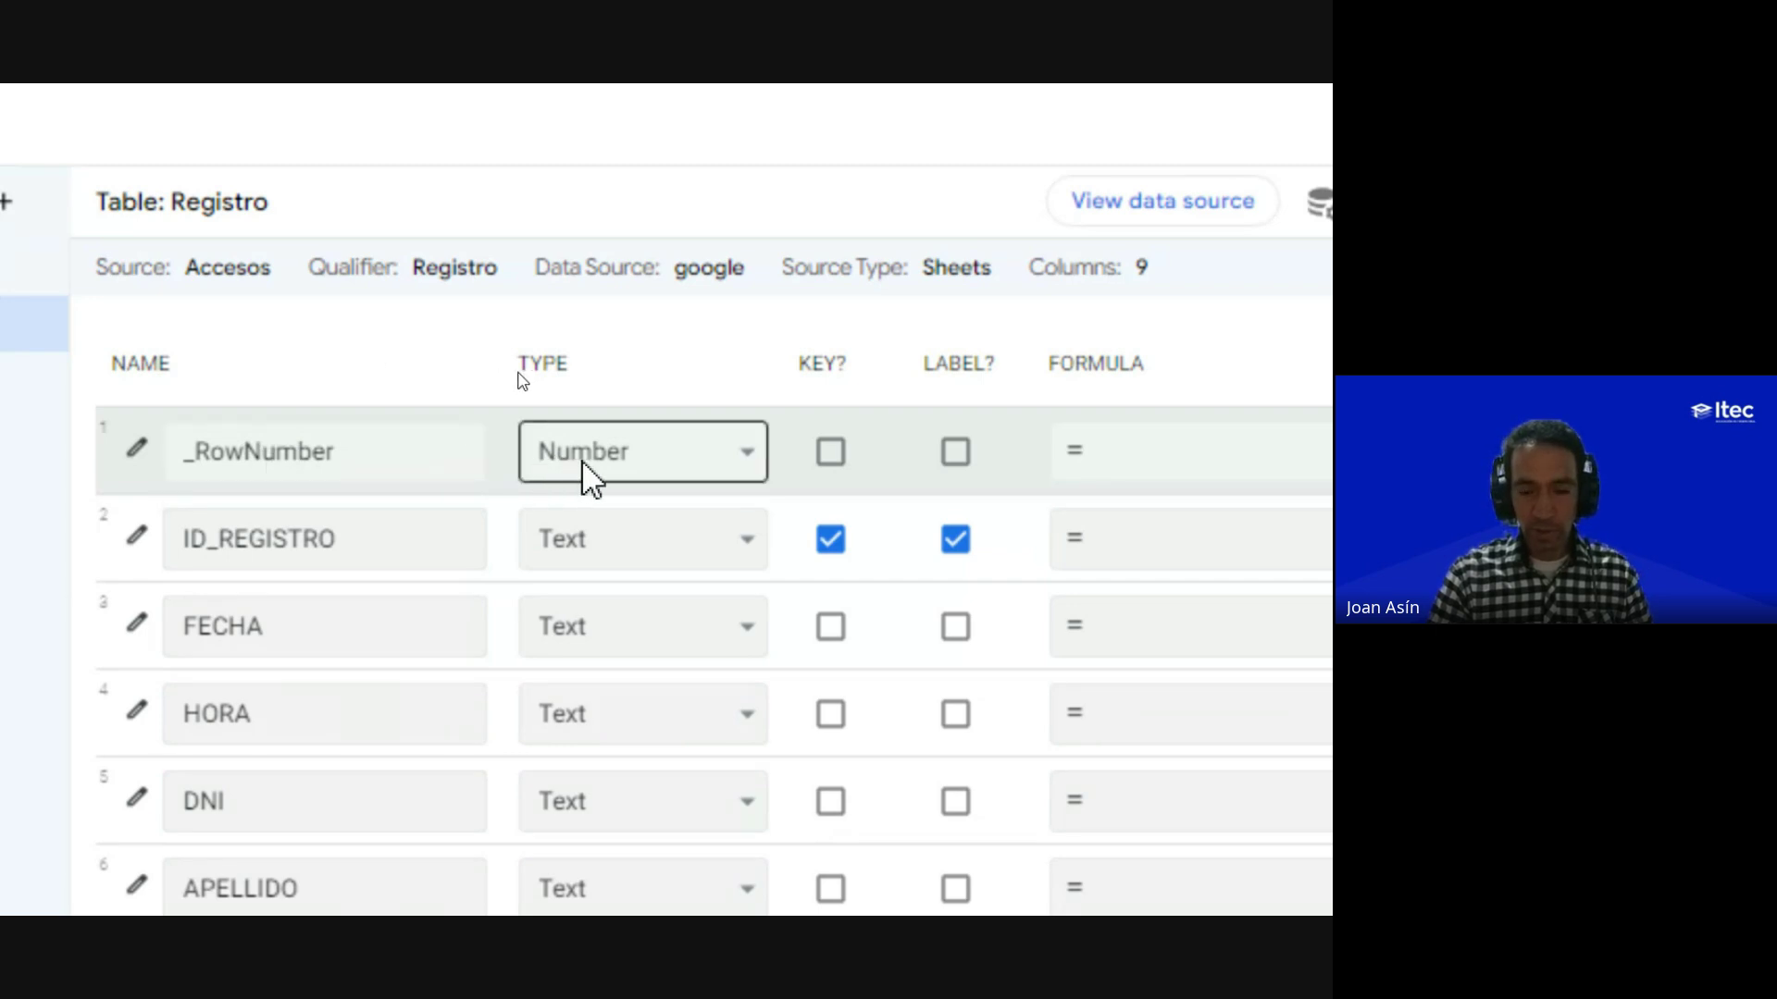
left_click(383, 428)
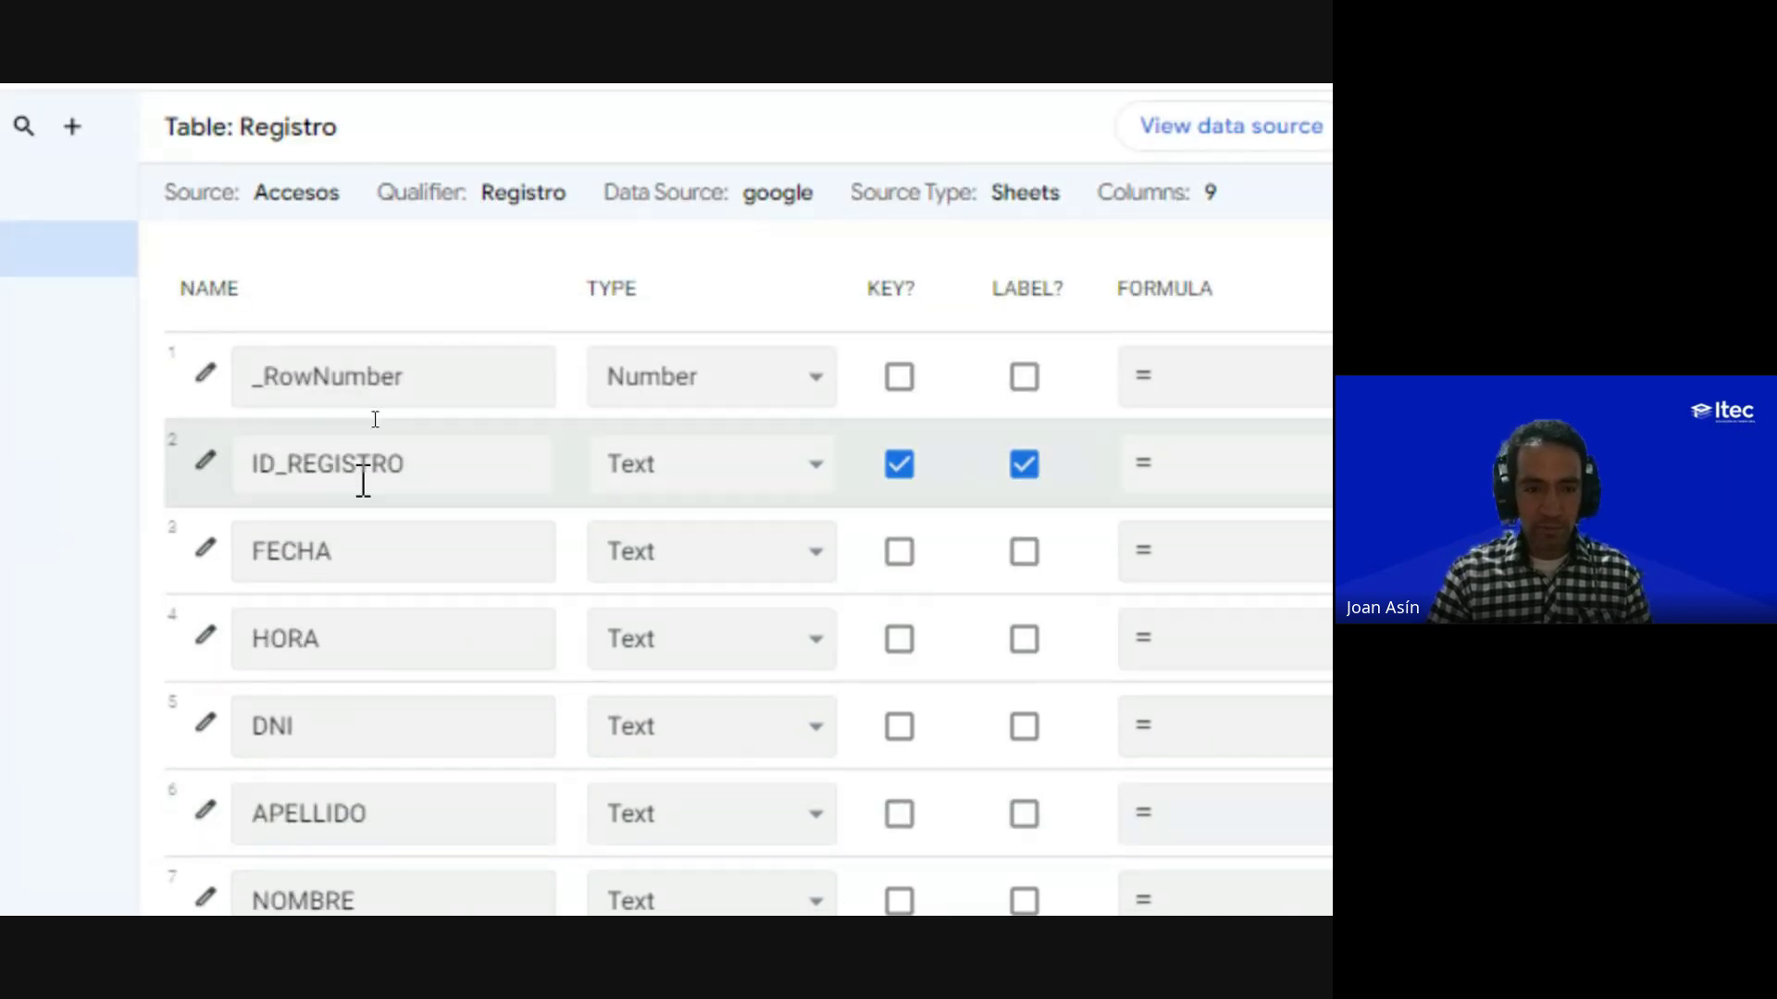
left_click(426, 483)
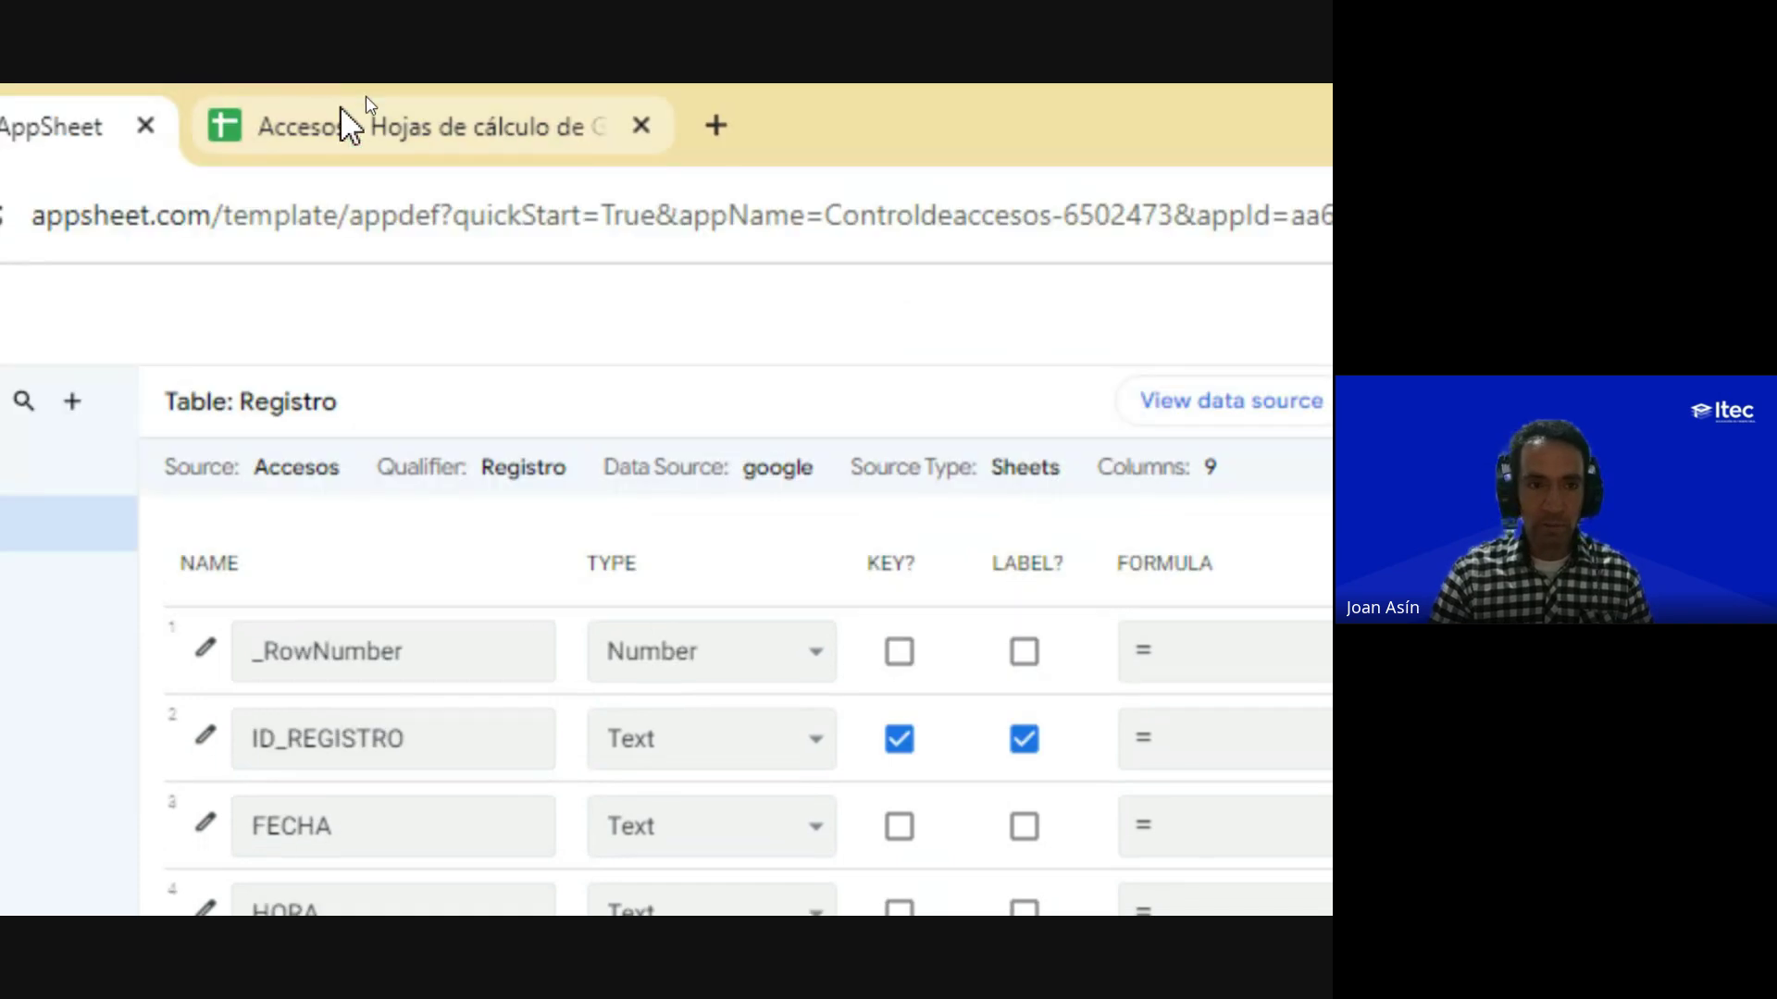
left_click(344, 111)
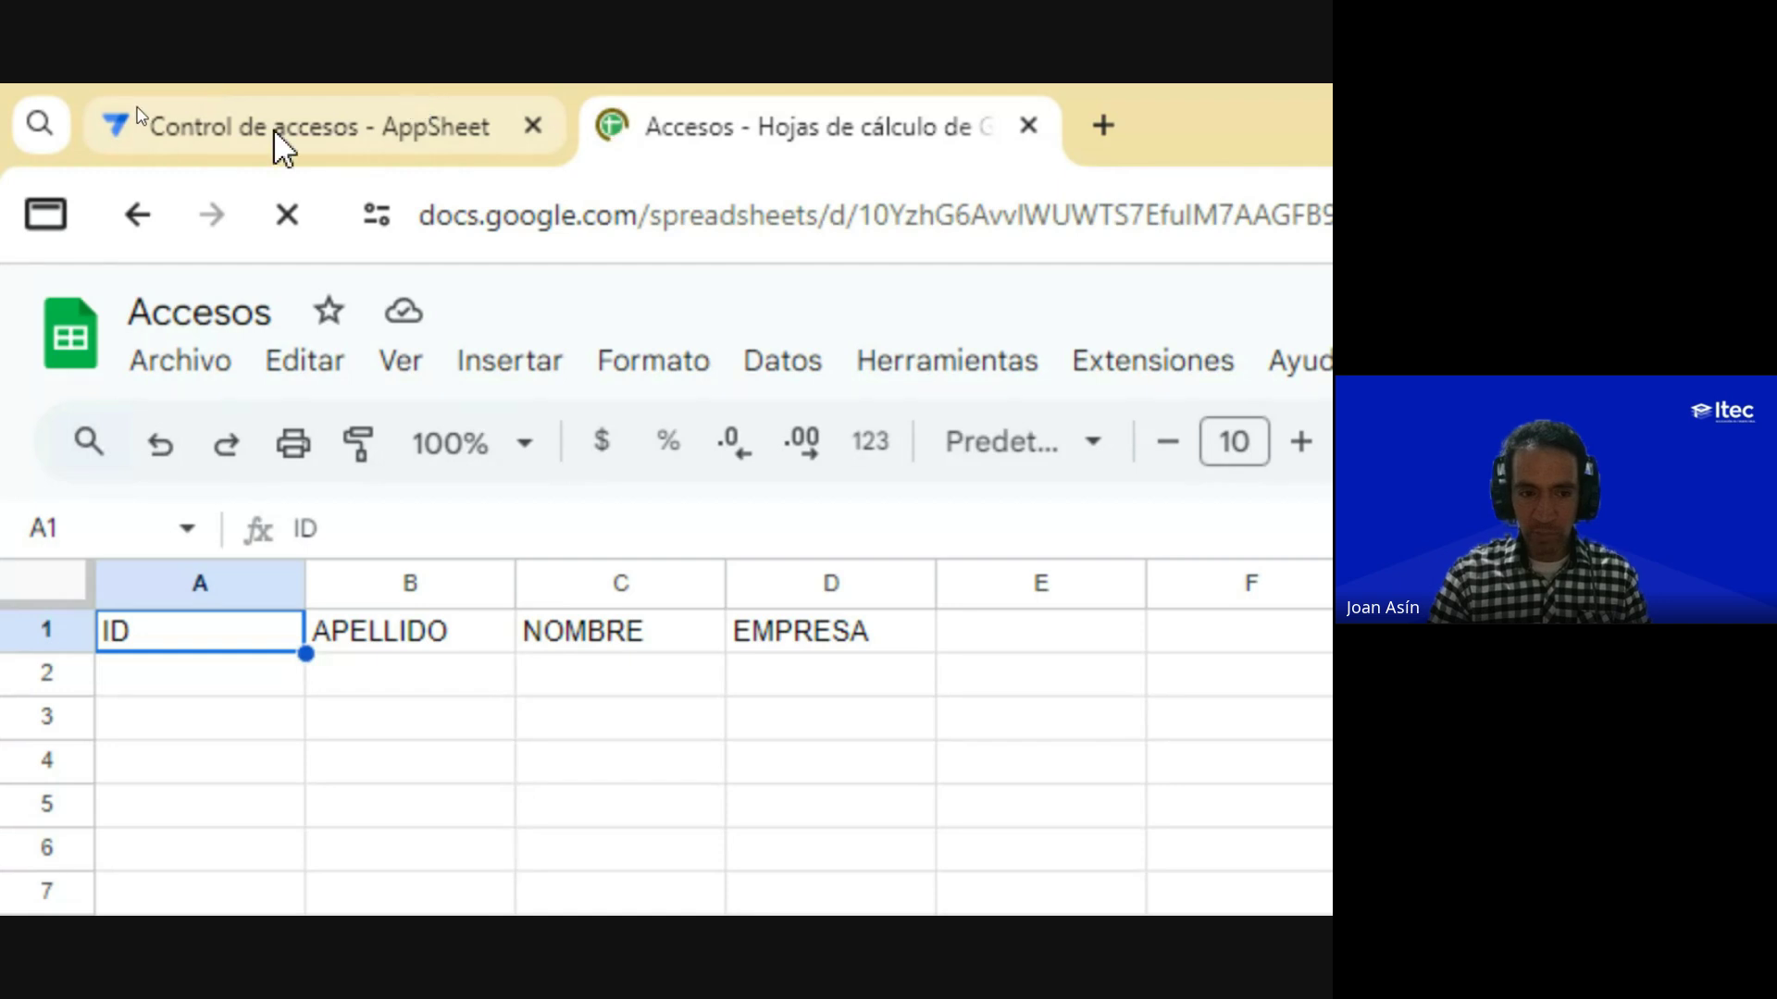
left_click(274, 130)
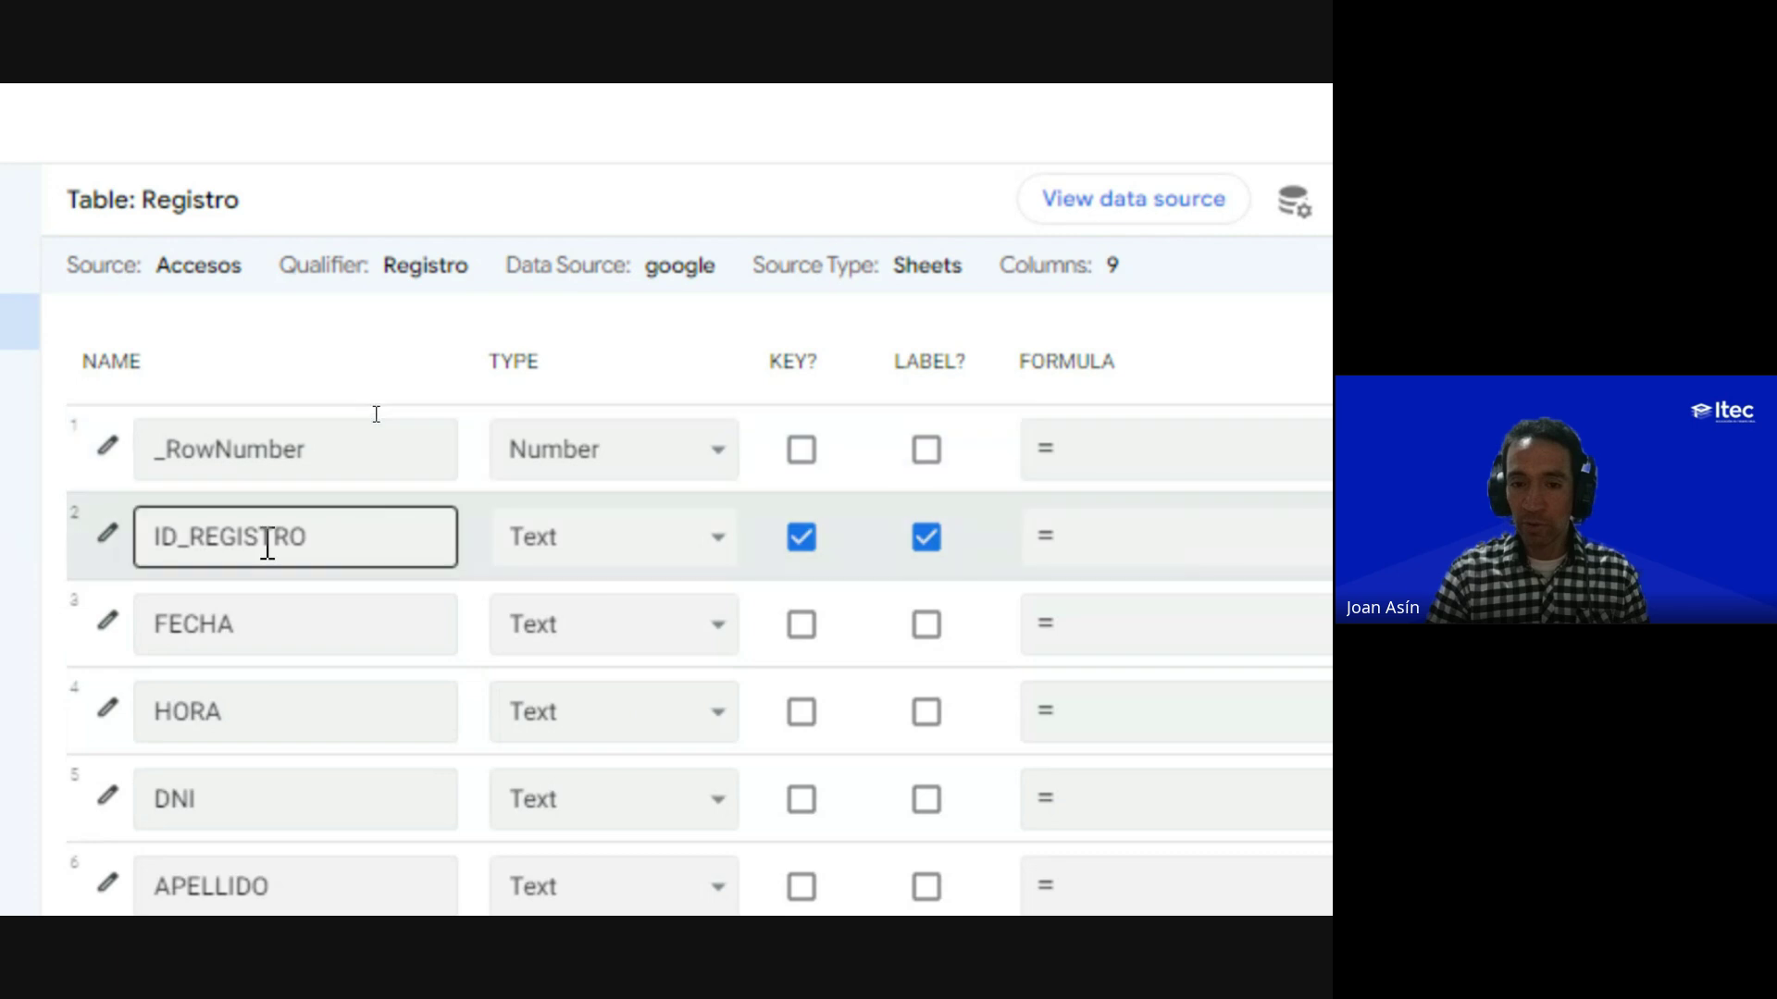
Step: Turn on the pointer spotlight and switch to the Google Meet window
key("ctrl")
key("ctrl")
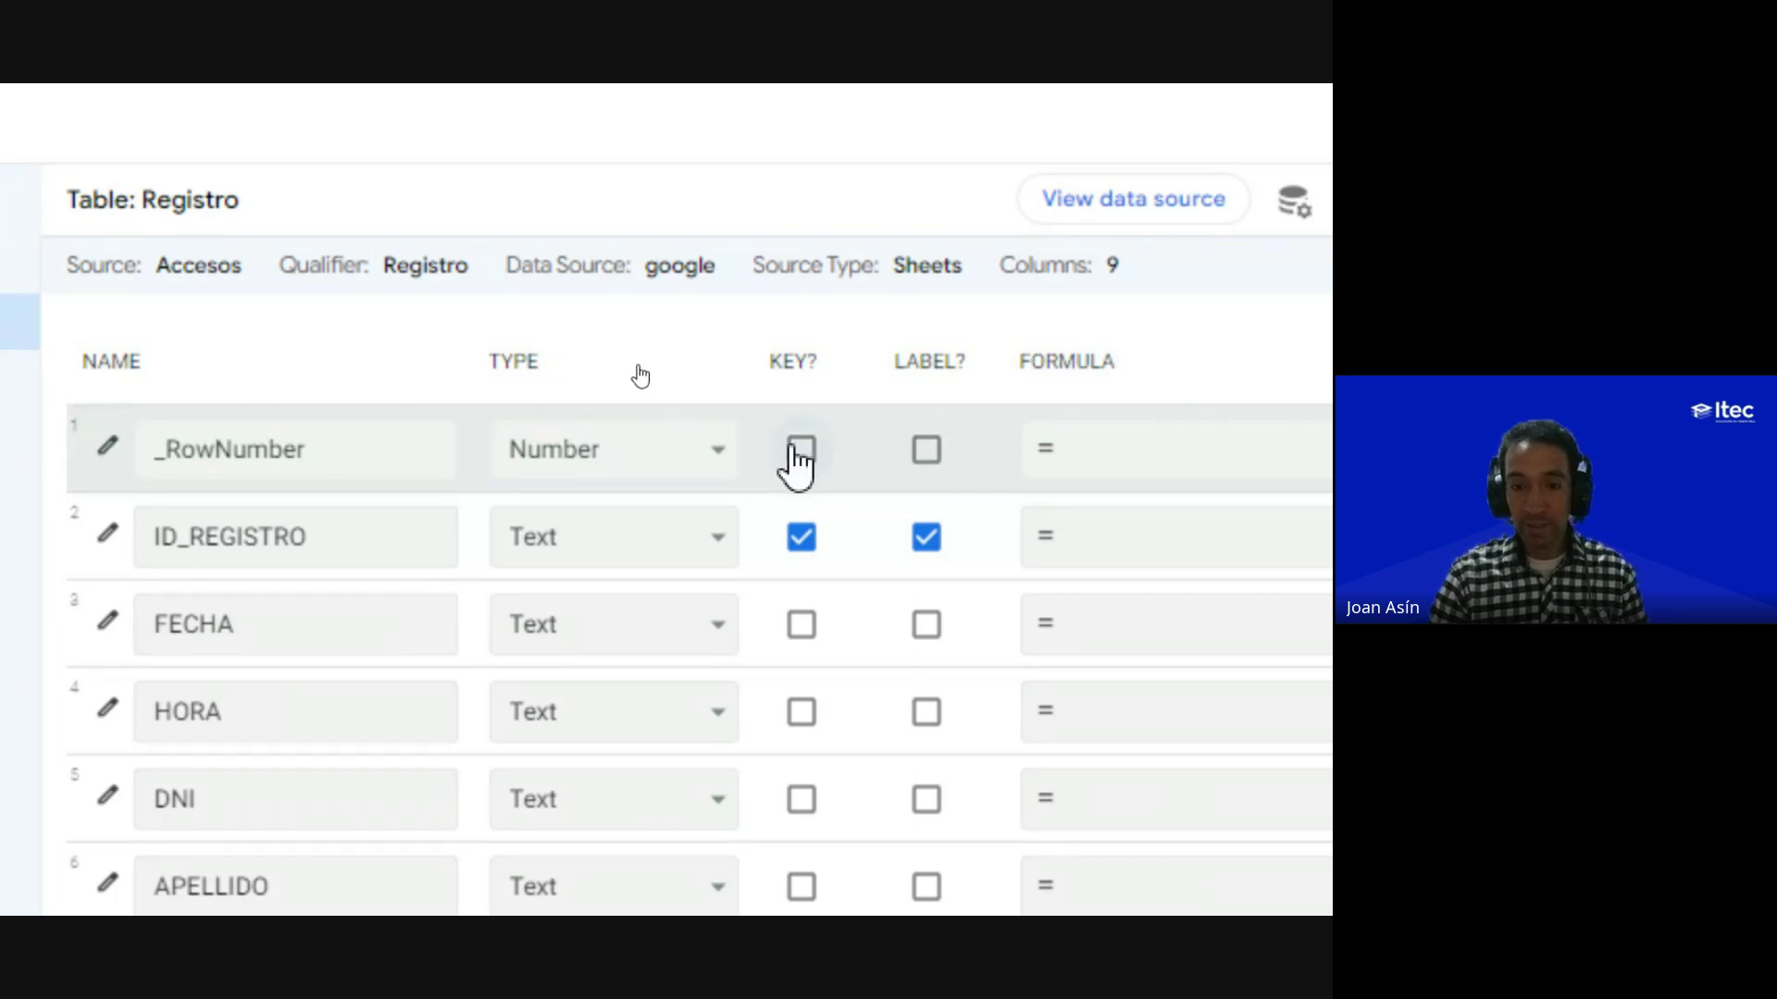
key("alt+Tab")
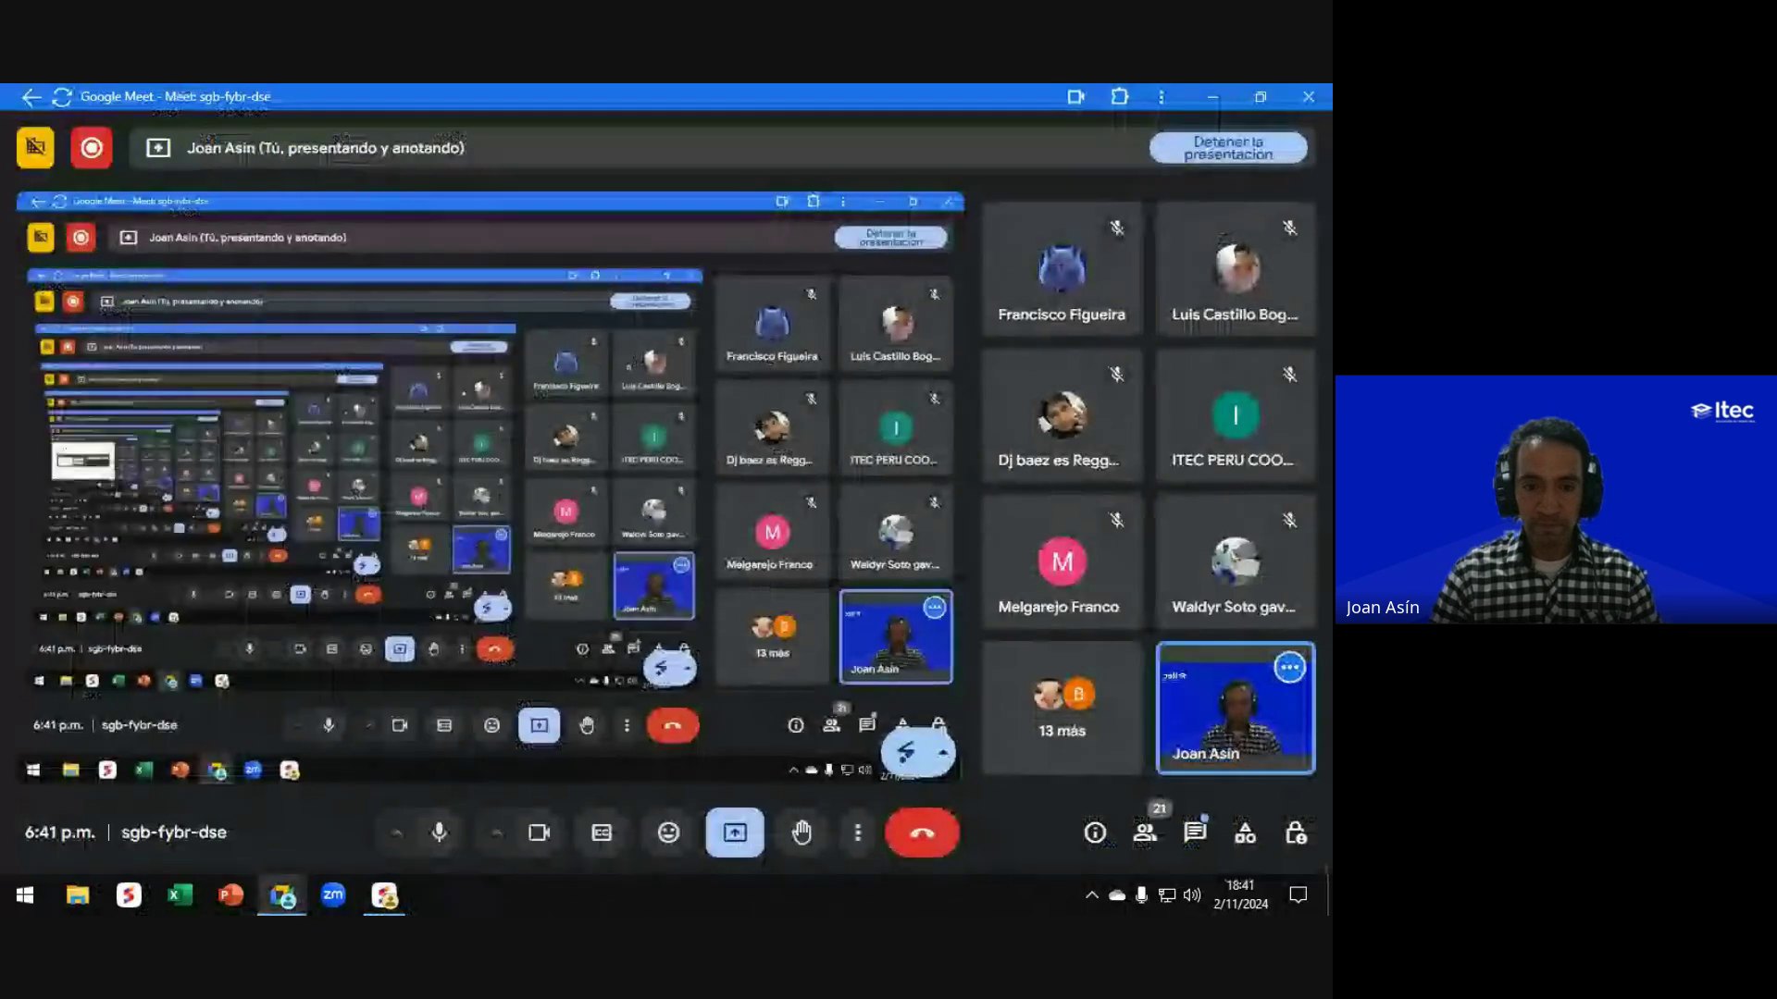
Step: Read the Meet chat messages, close the chat, and return to AppSheet
left_click(1195, 838)
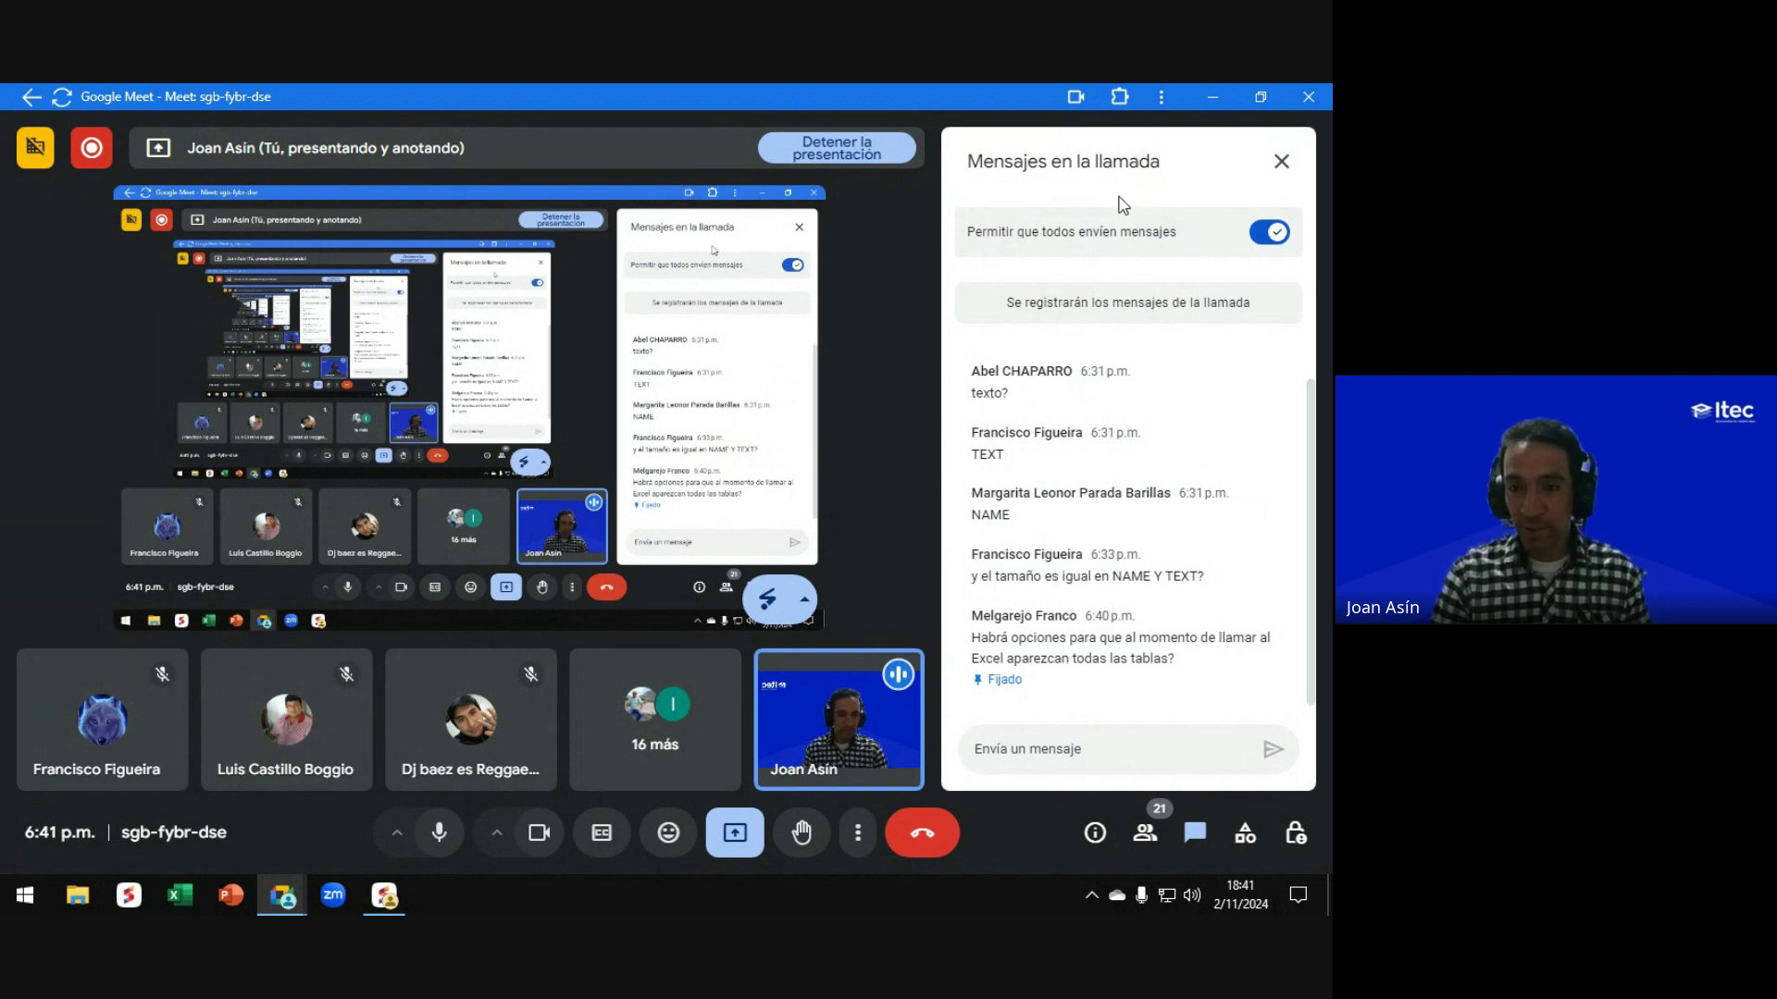
left_click(1282, 162)
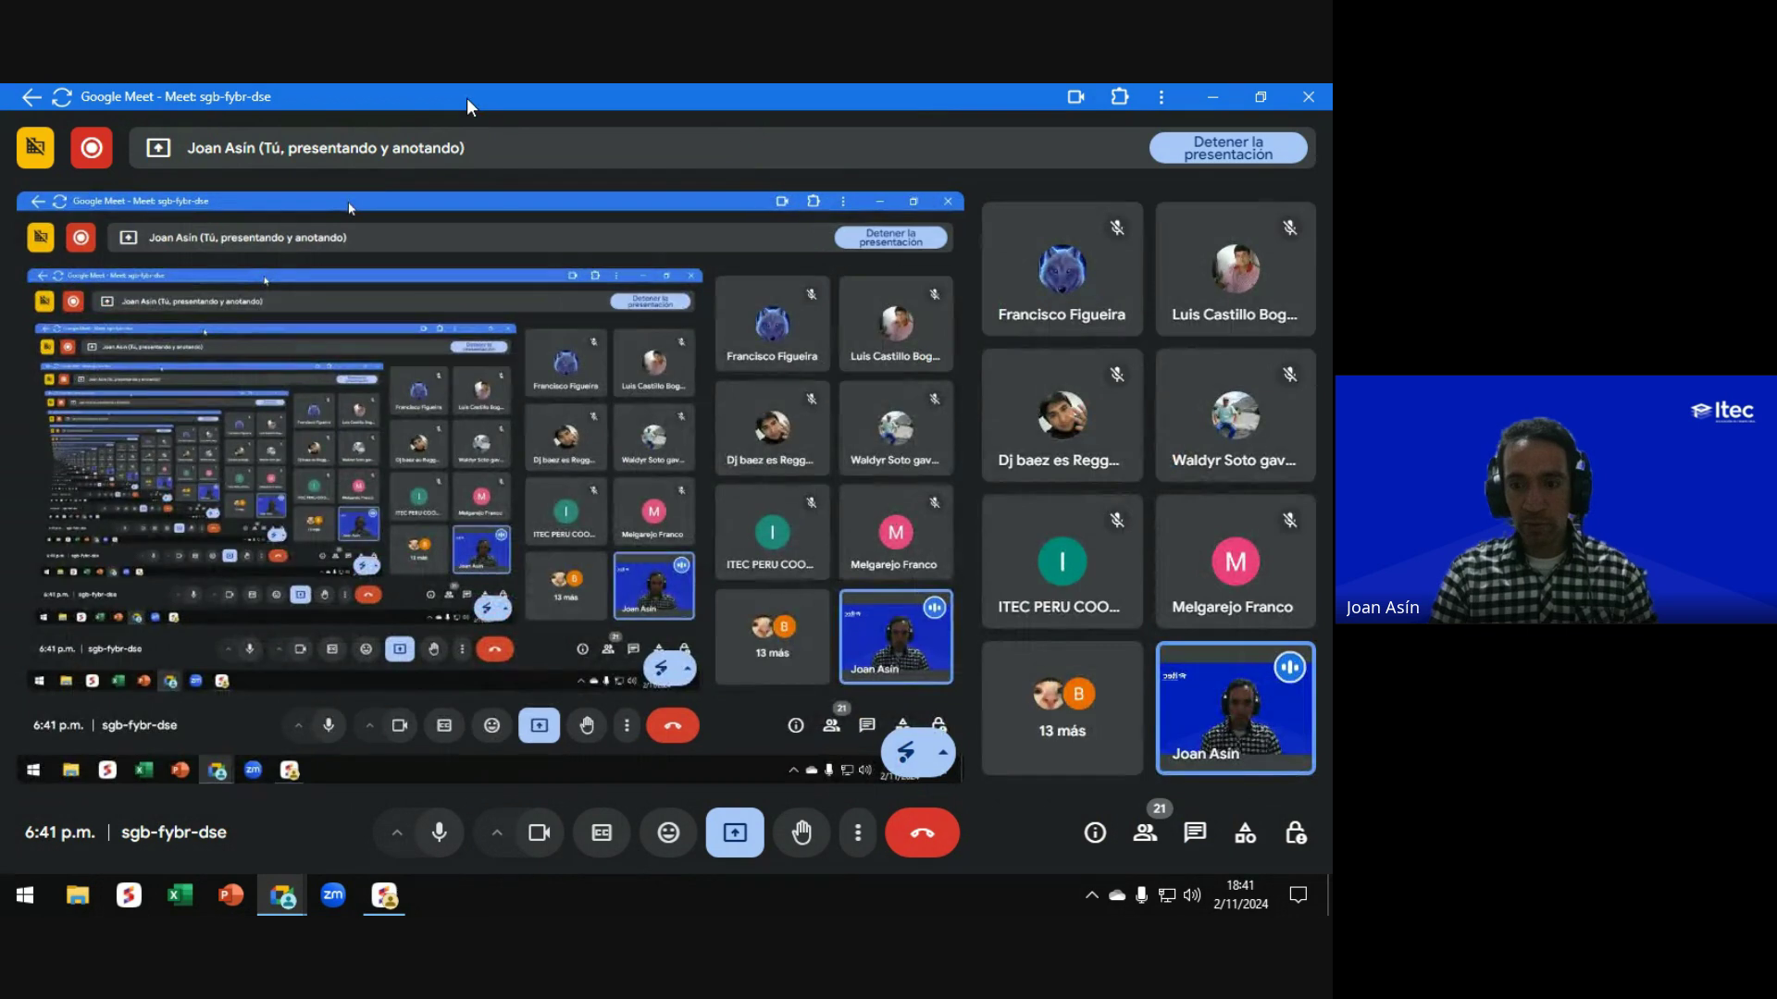
key("alt+Tab")
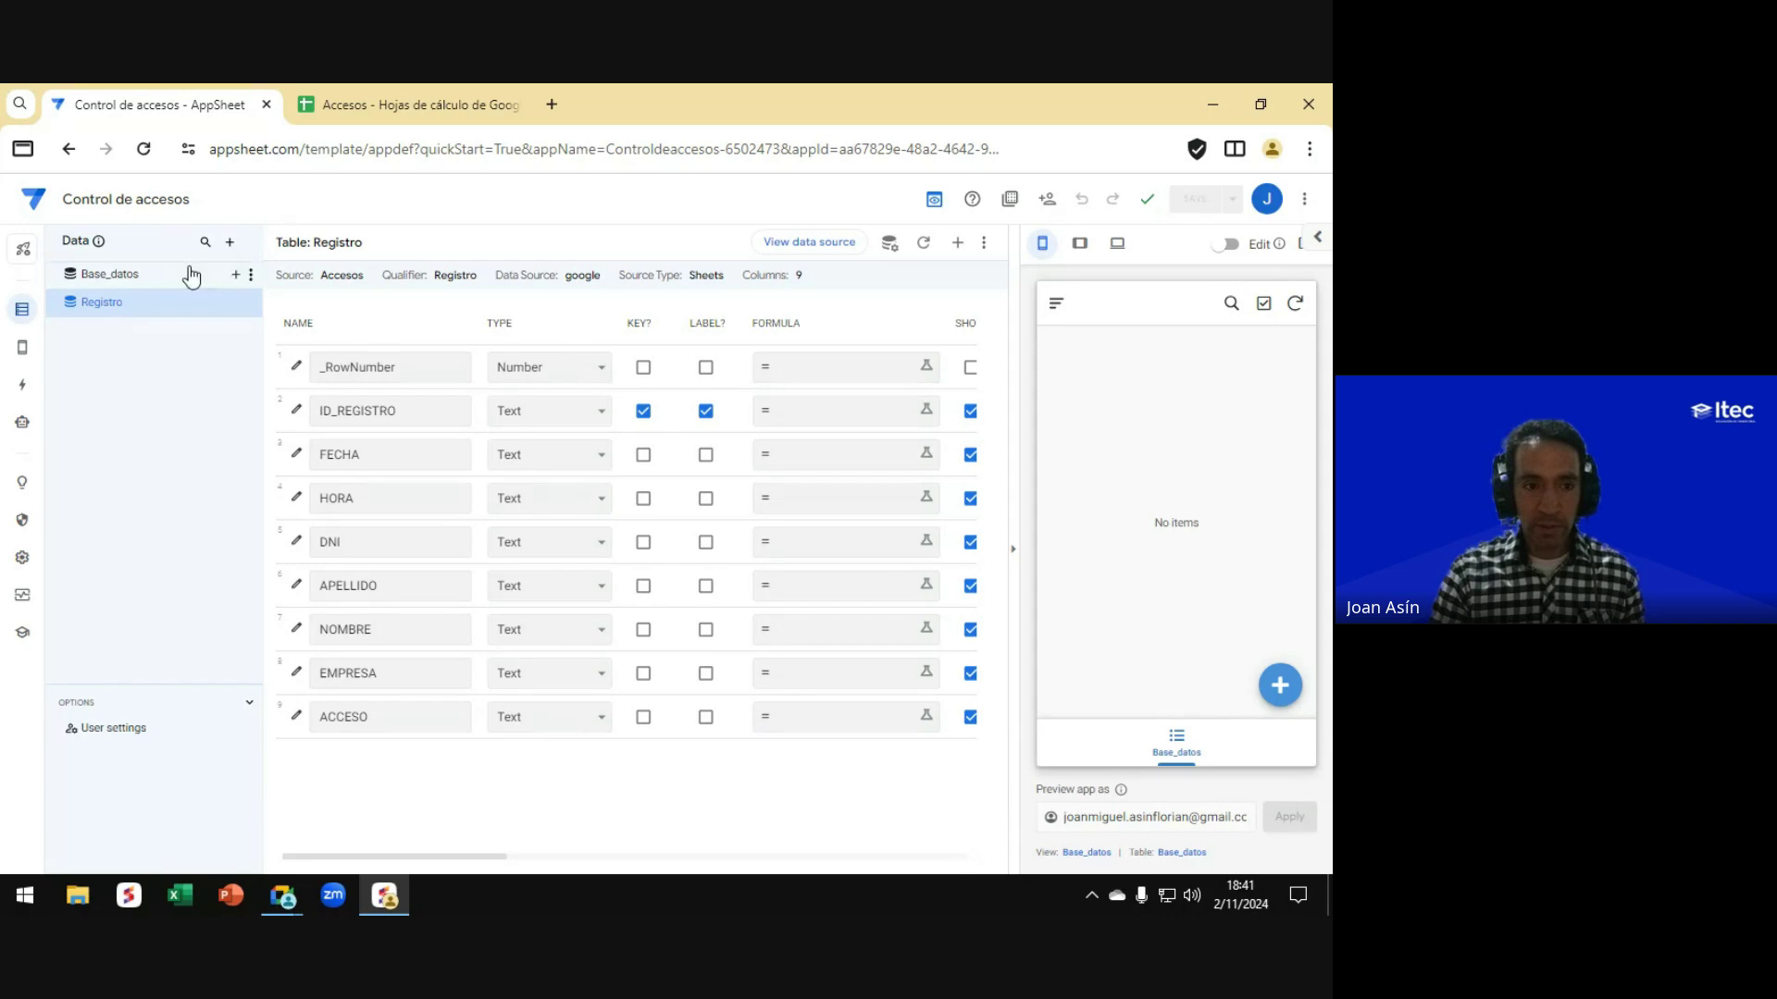
key("ctrl")
key("ctrl")
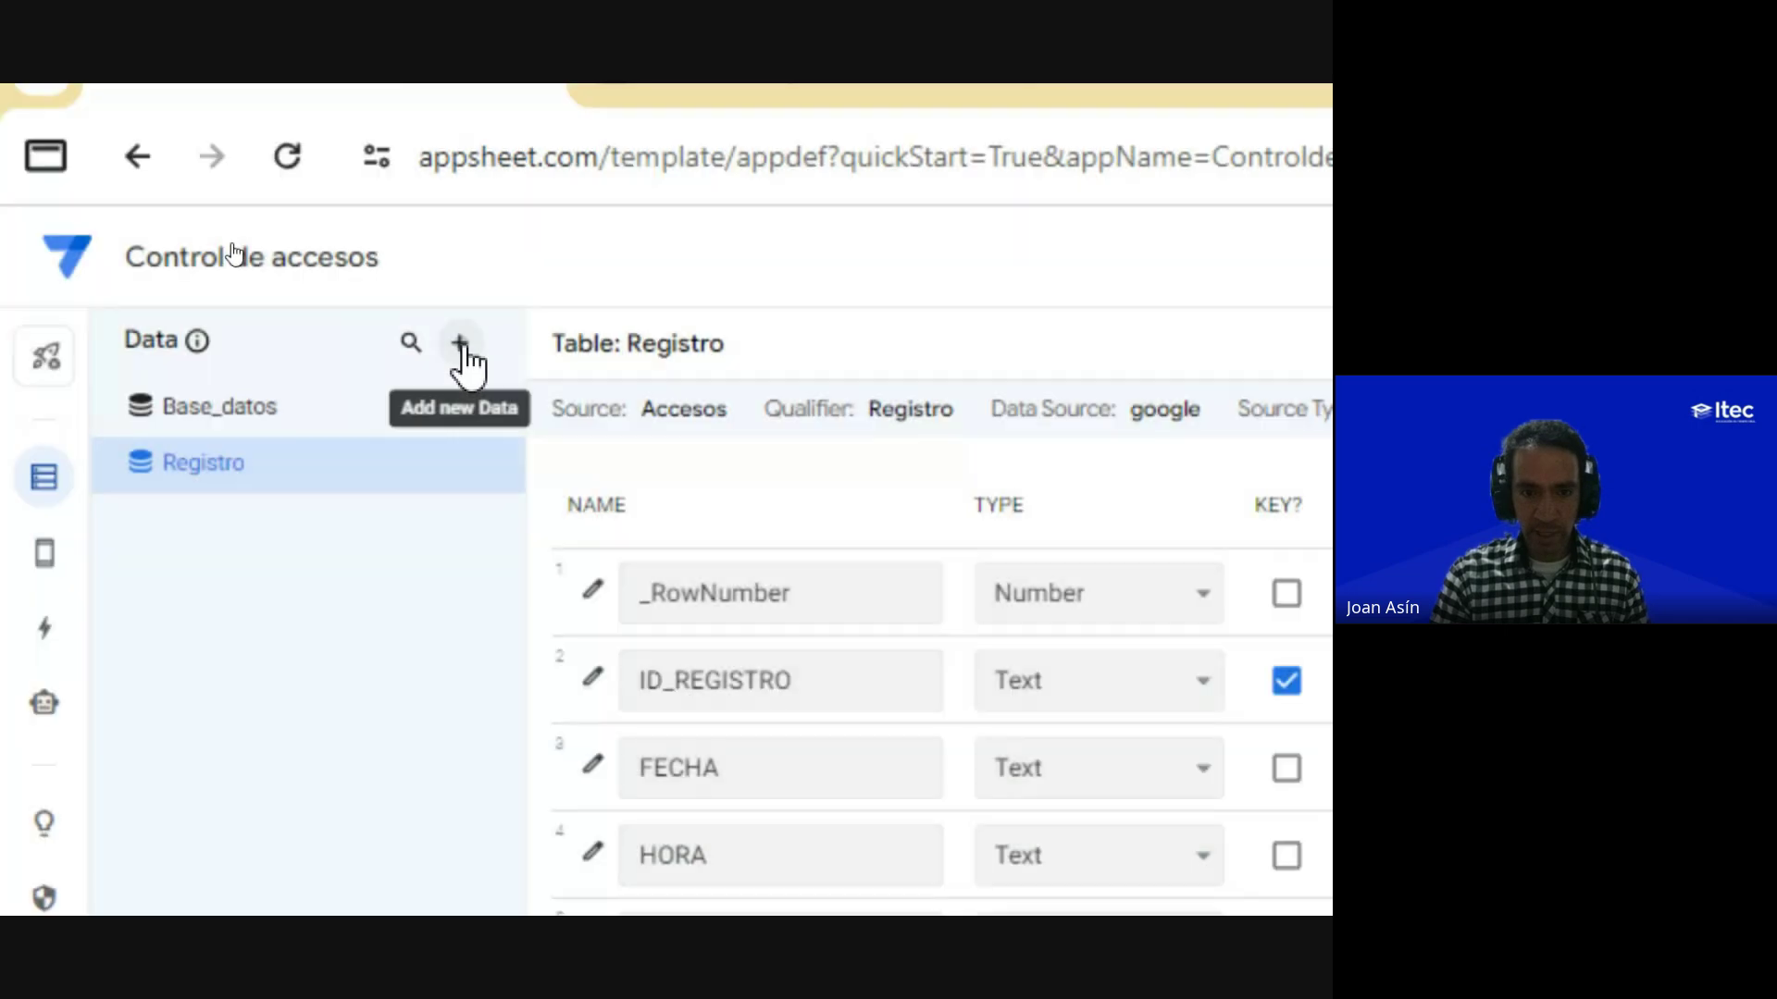
left_click(459, 350)
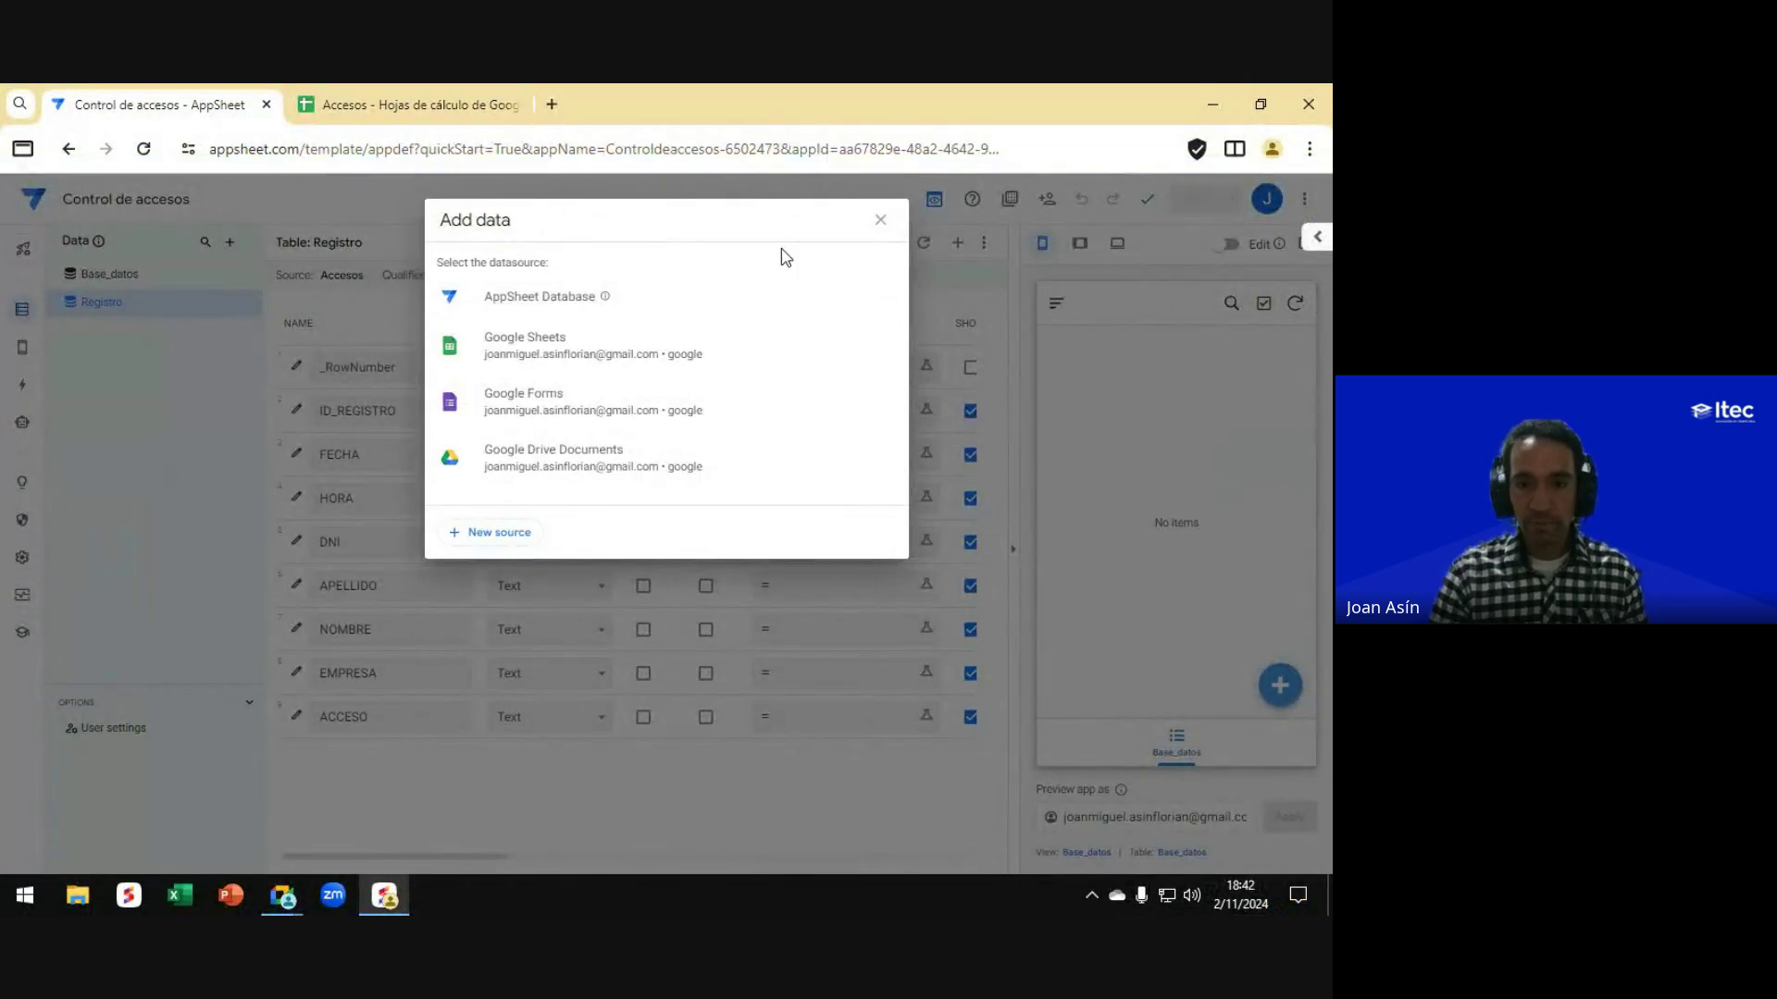
left_click(879, 223)
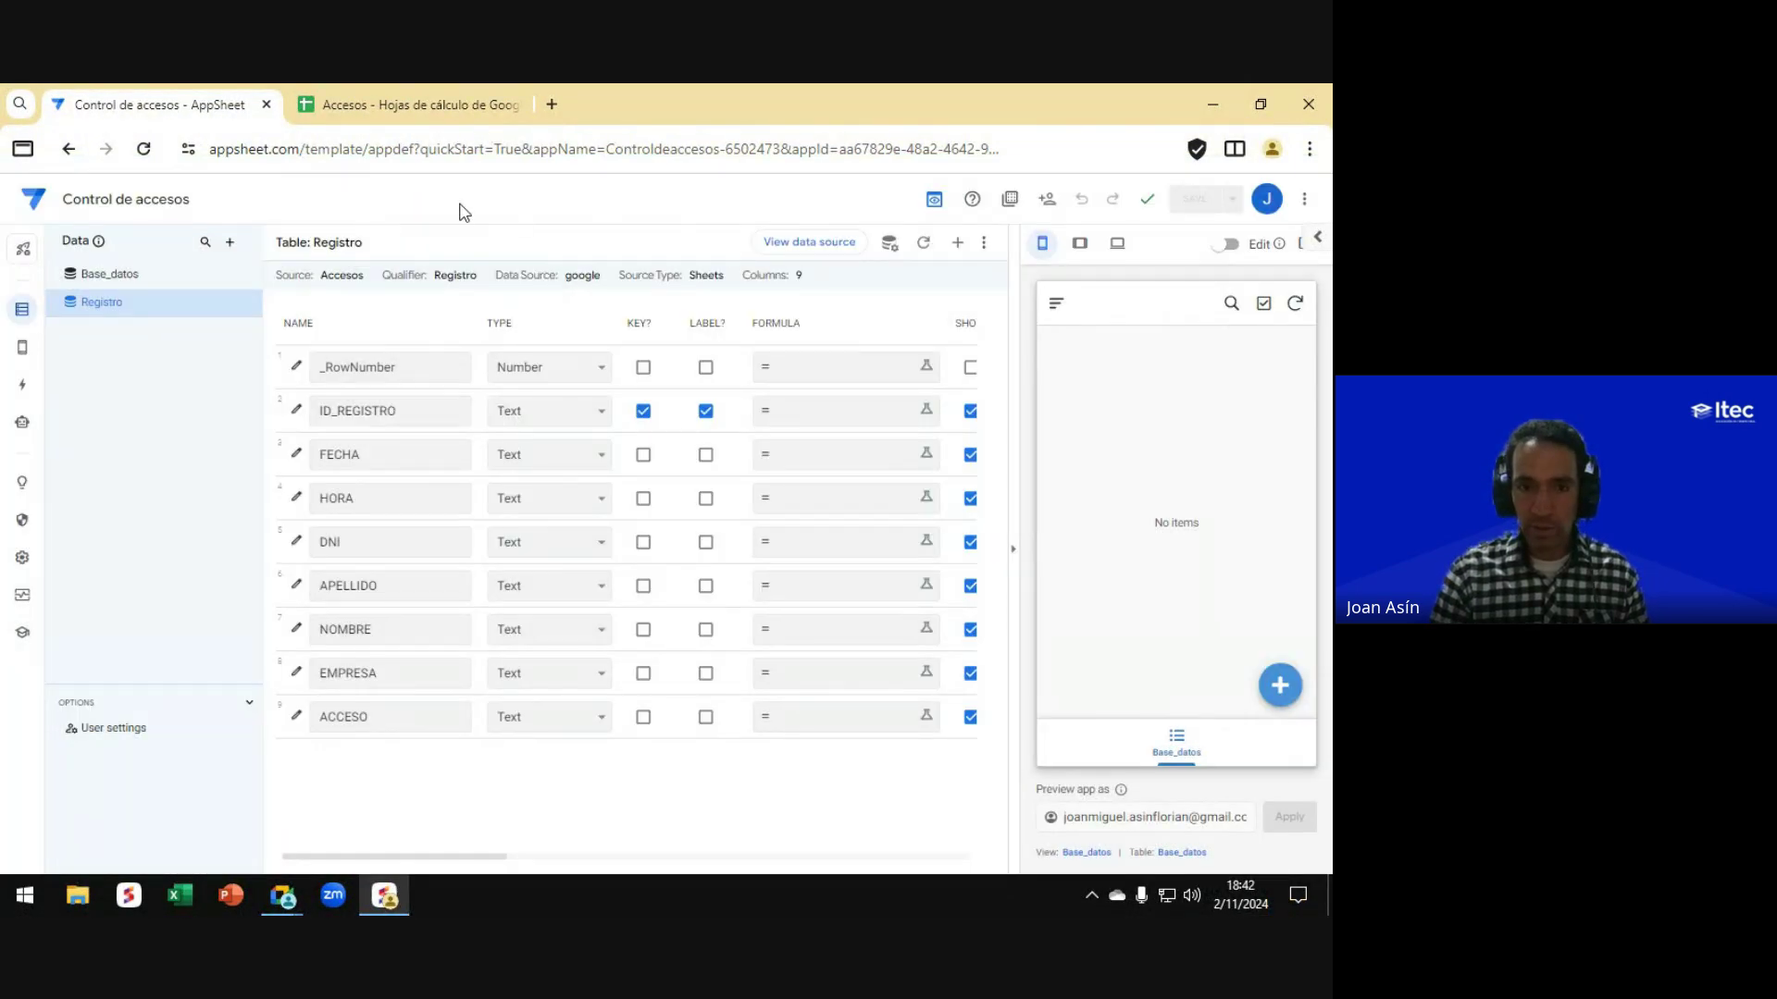
key("alt+Tab")
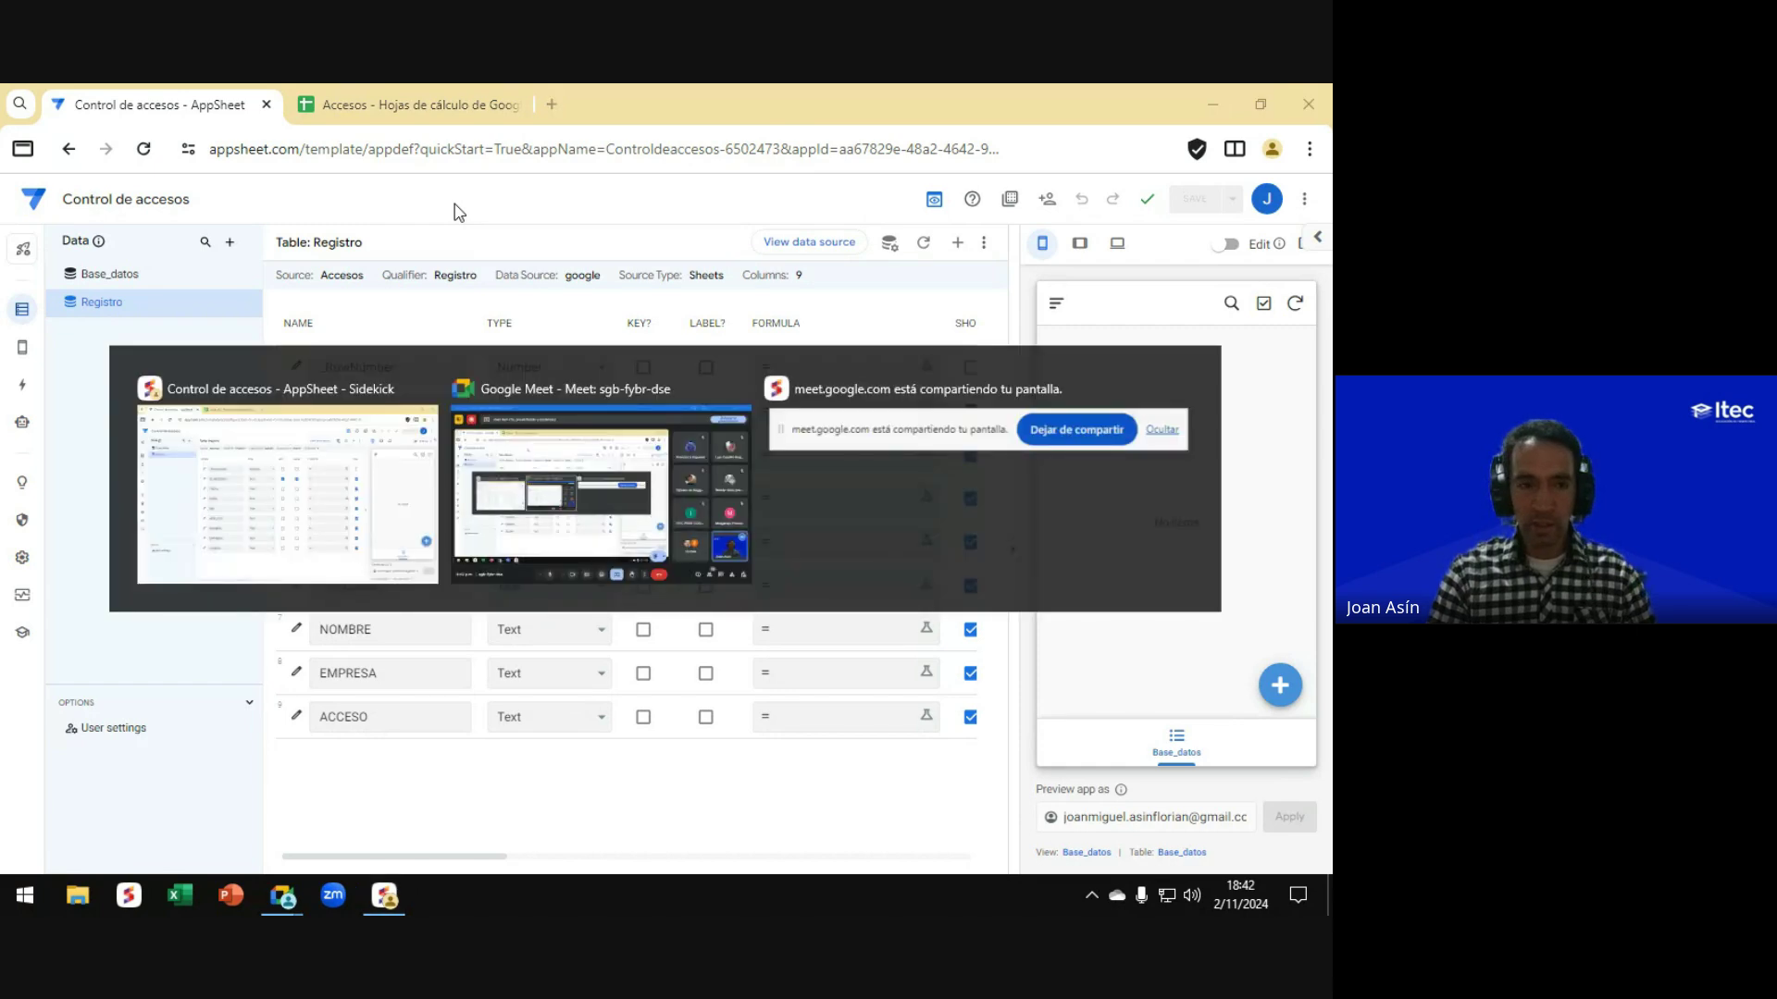
Step: In the Registro columns, uncheck LABEL? on ID_REGISTRO while keeping it as the key
key("alt+Tab")
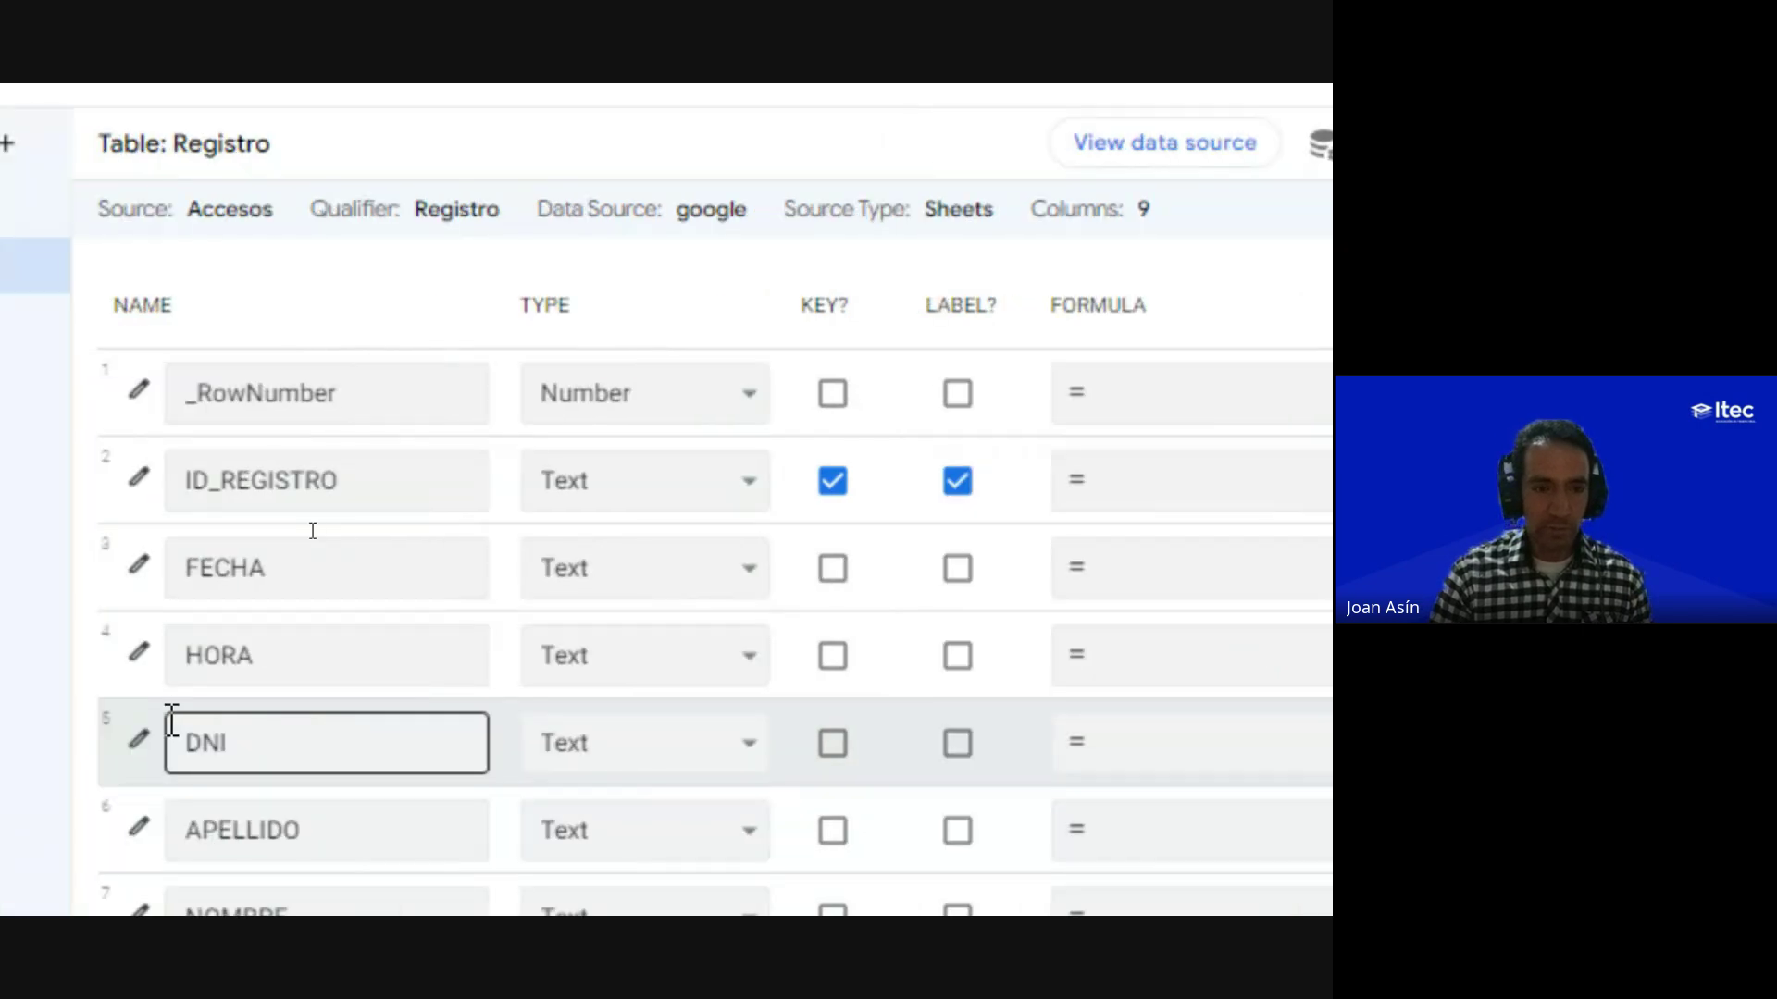
left_click(296, 561)
left_click(276, 393)
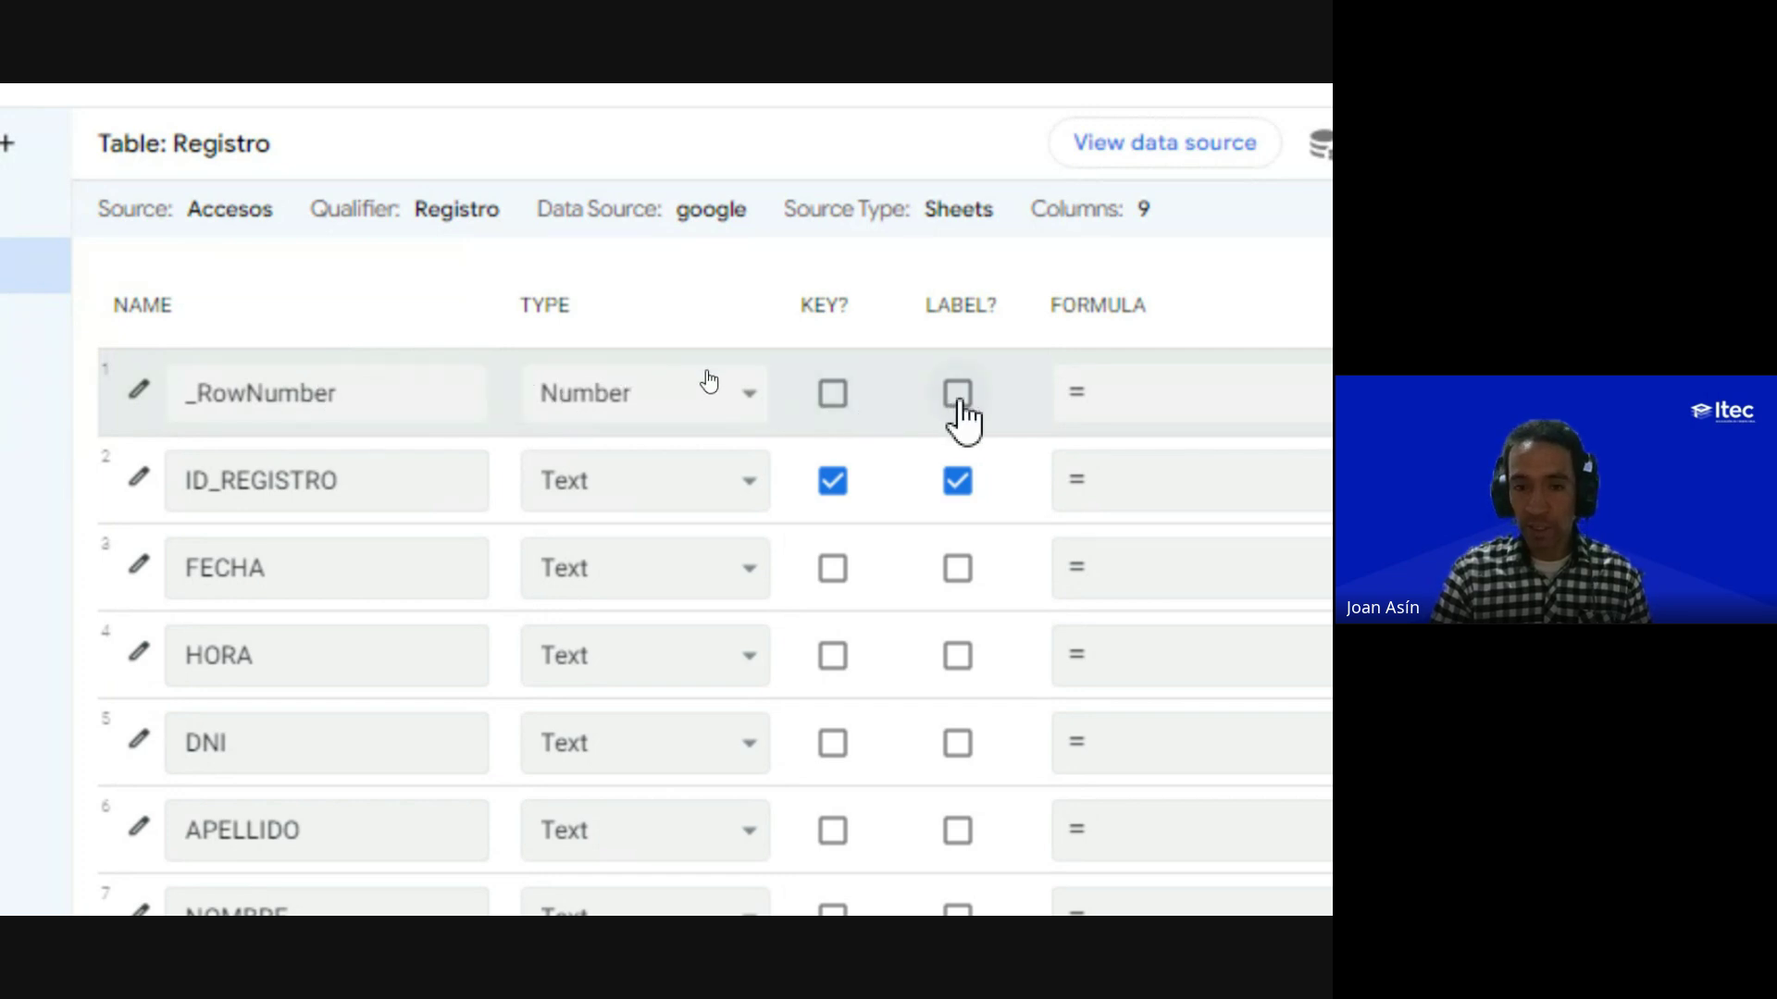
left_click(477, 458)
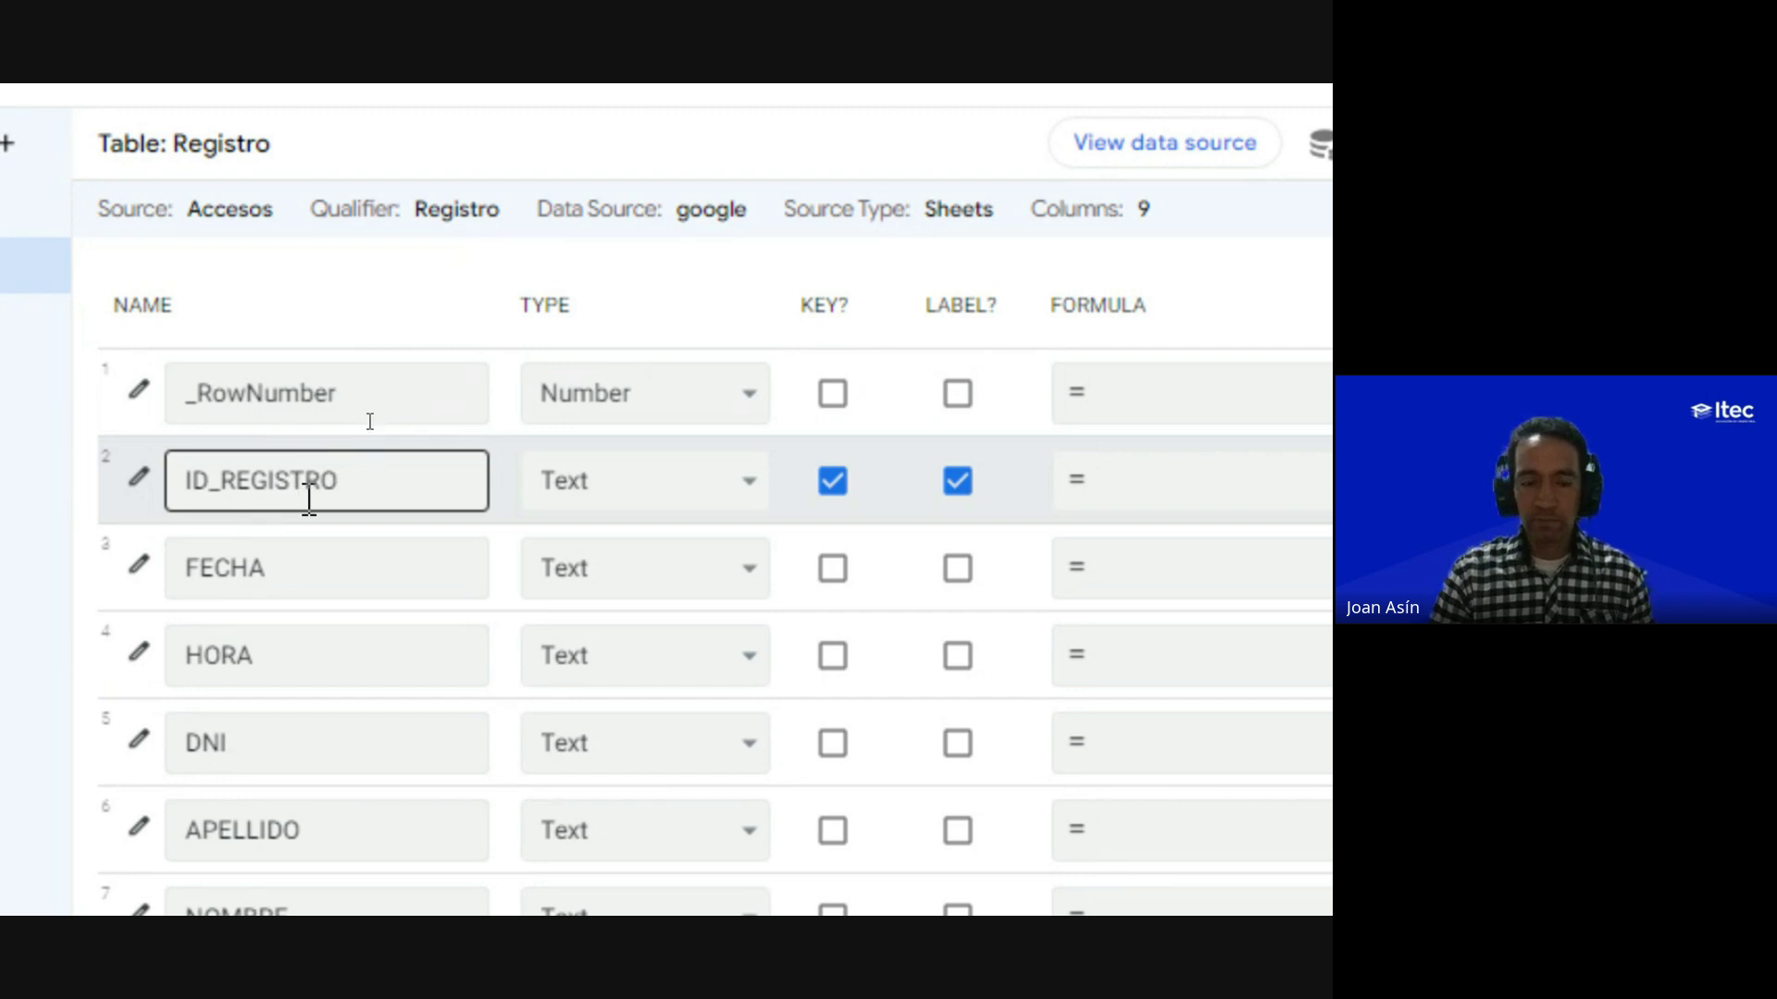
left_click(604, 490)
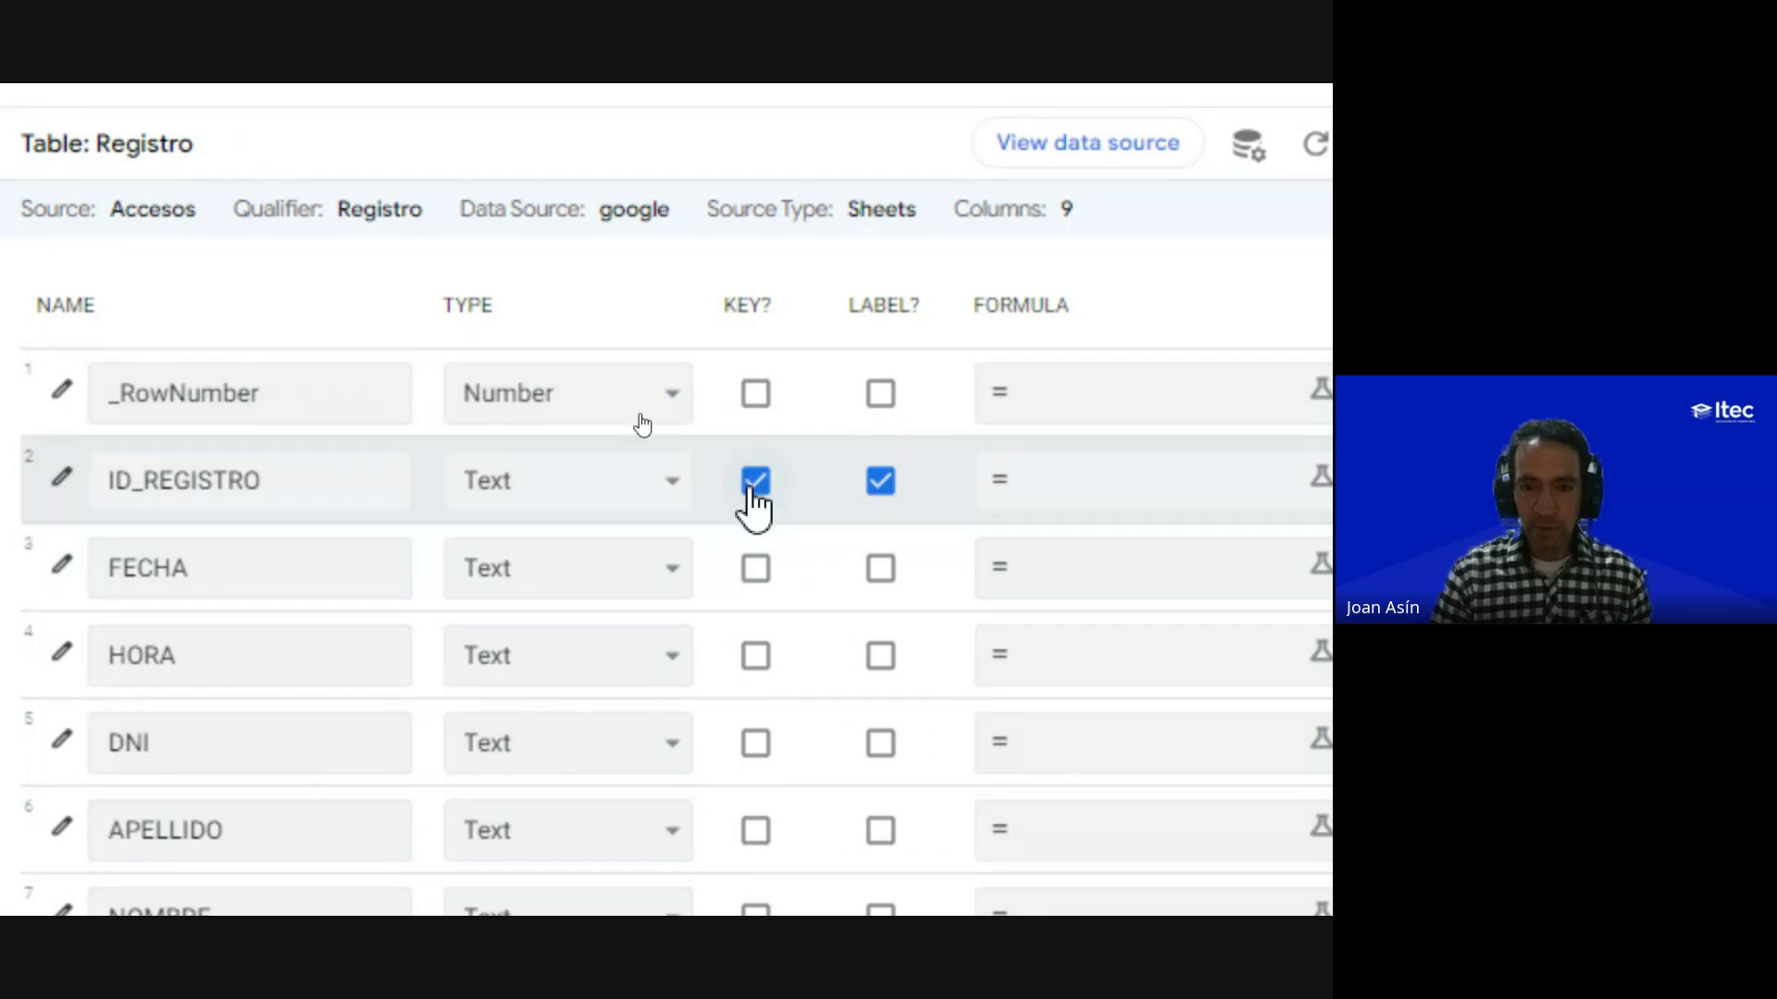
left_click(887, 496)
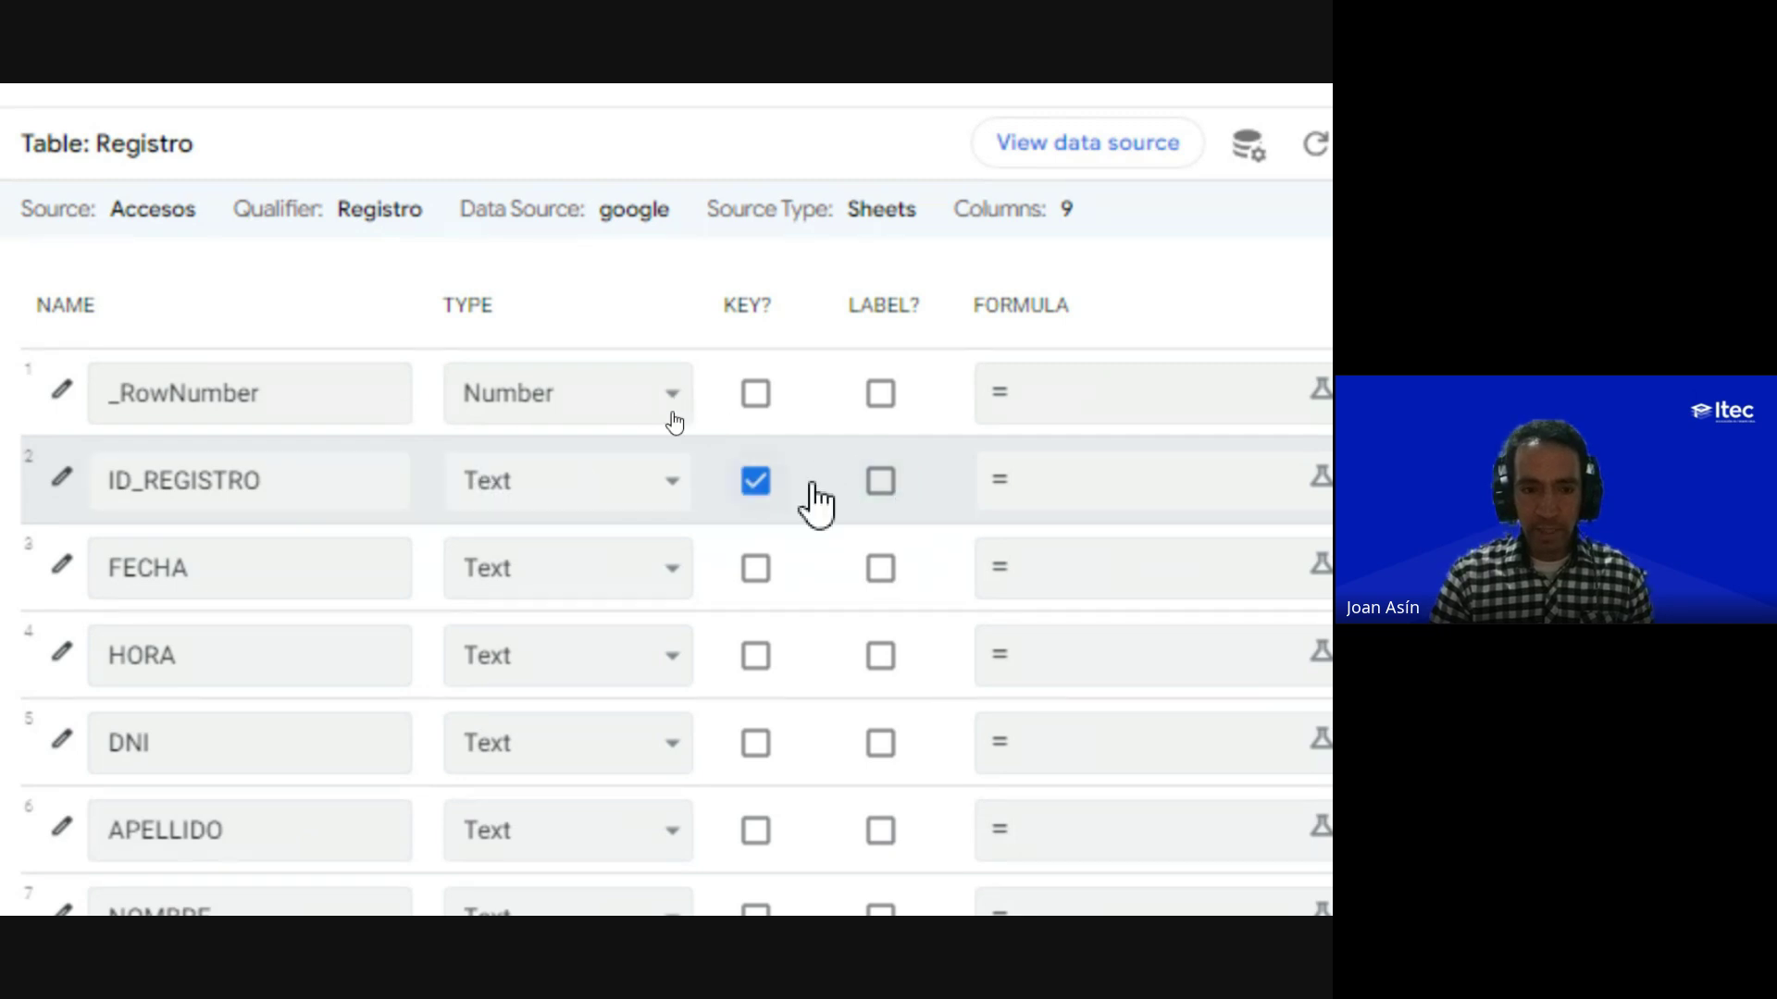
Step: Uncheck SHOW? for ID_REGISTRO, then scroll across the columns table to its SEARCH? setting
scroll(848, 503, "right", 5)
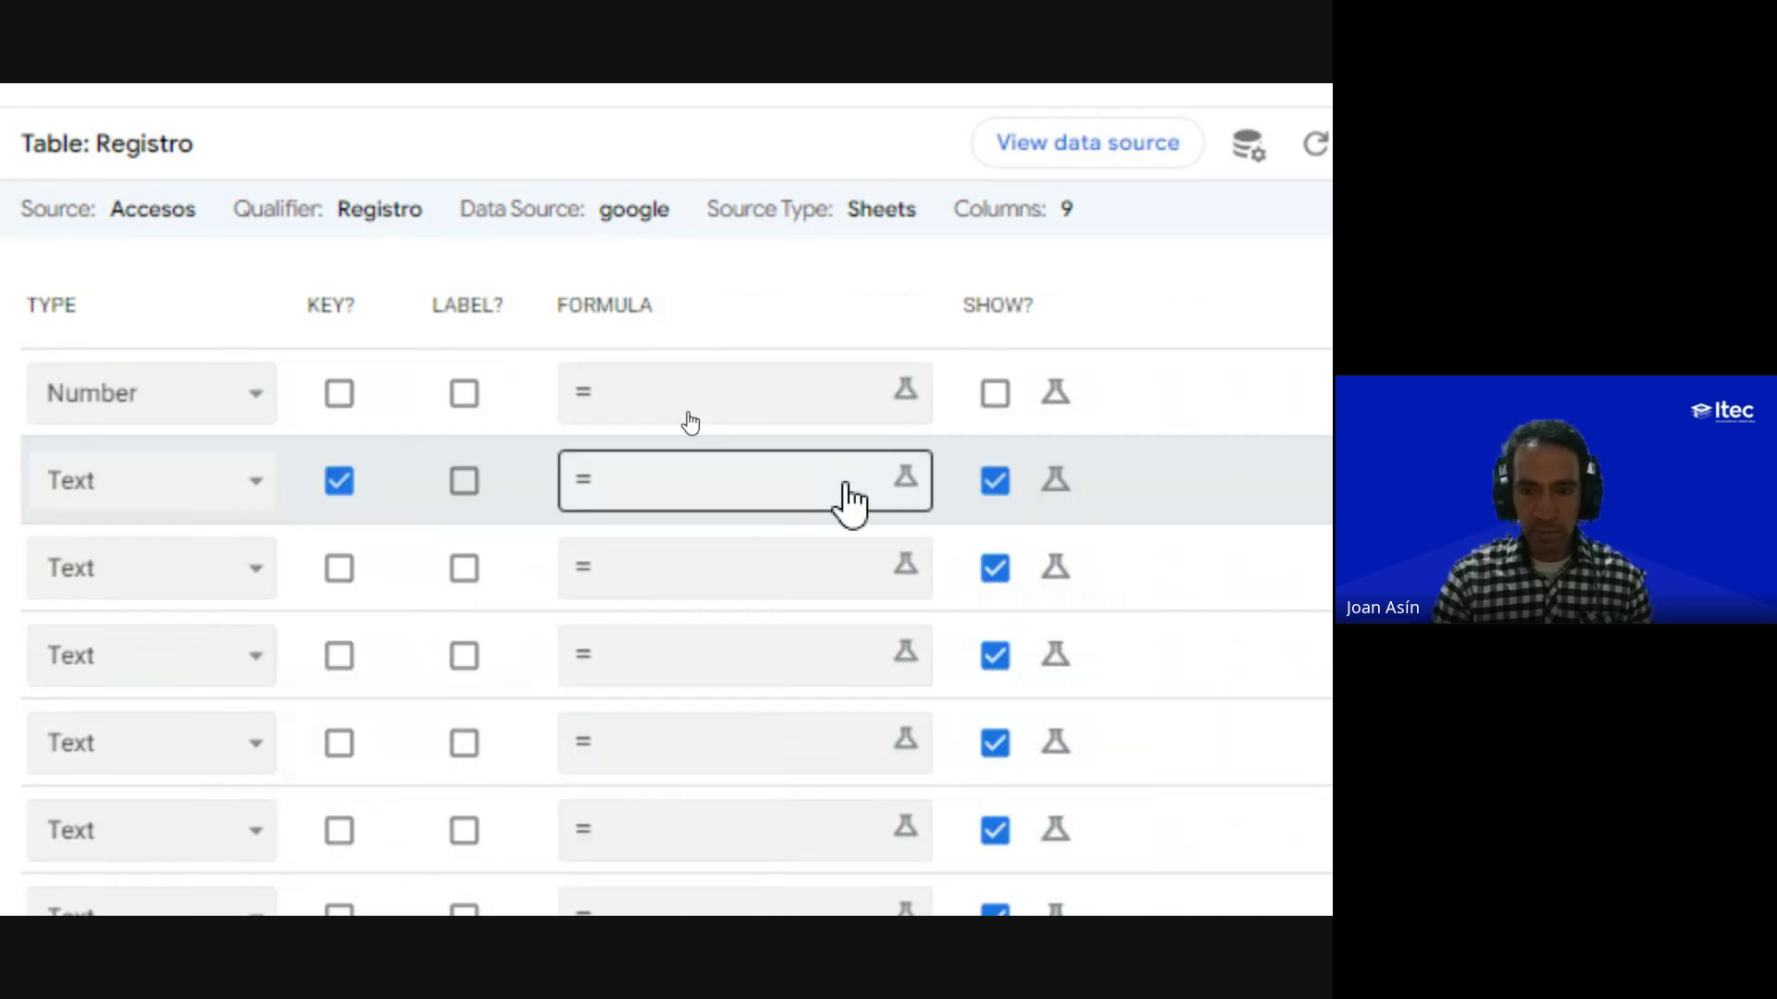
scroll(849, 502, "right", 5)
scroll(315, 509, "left", 3)
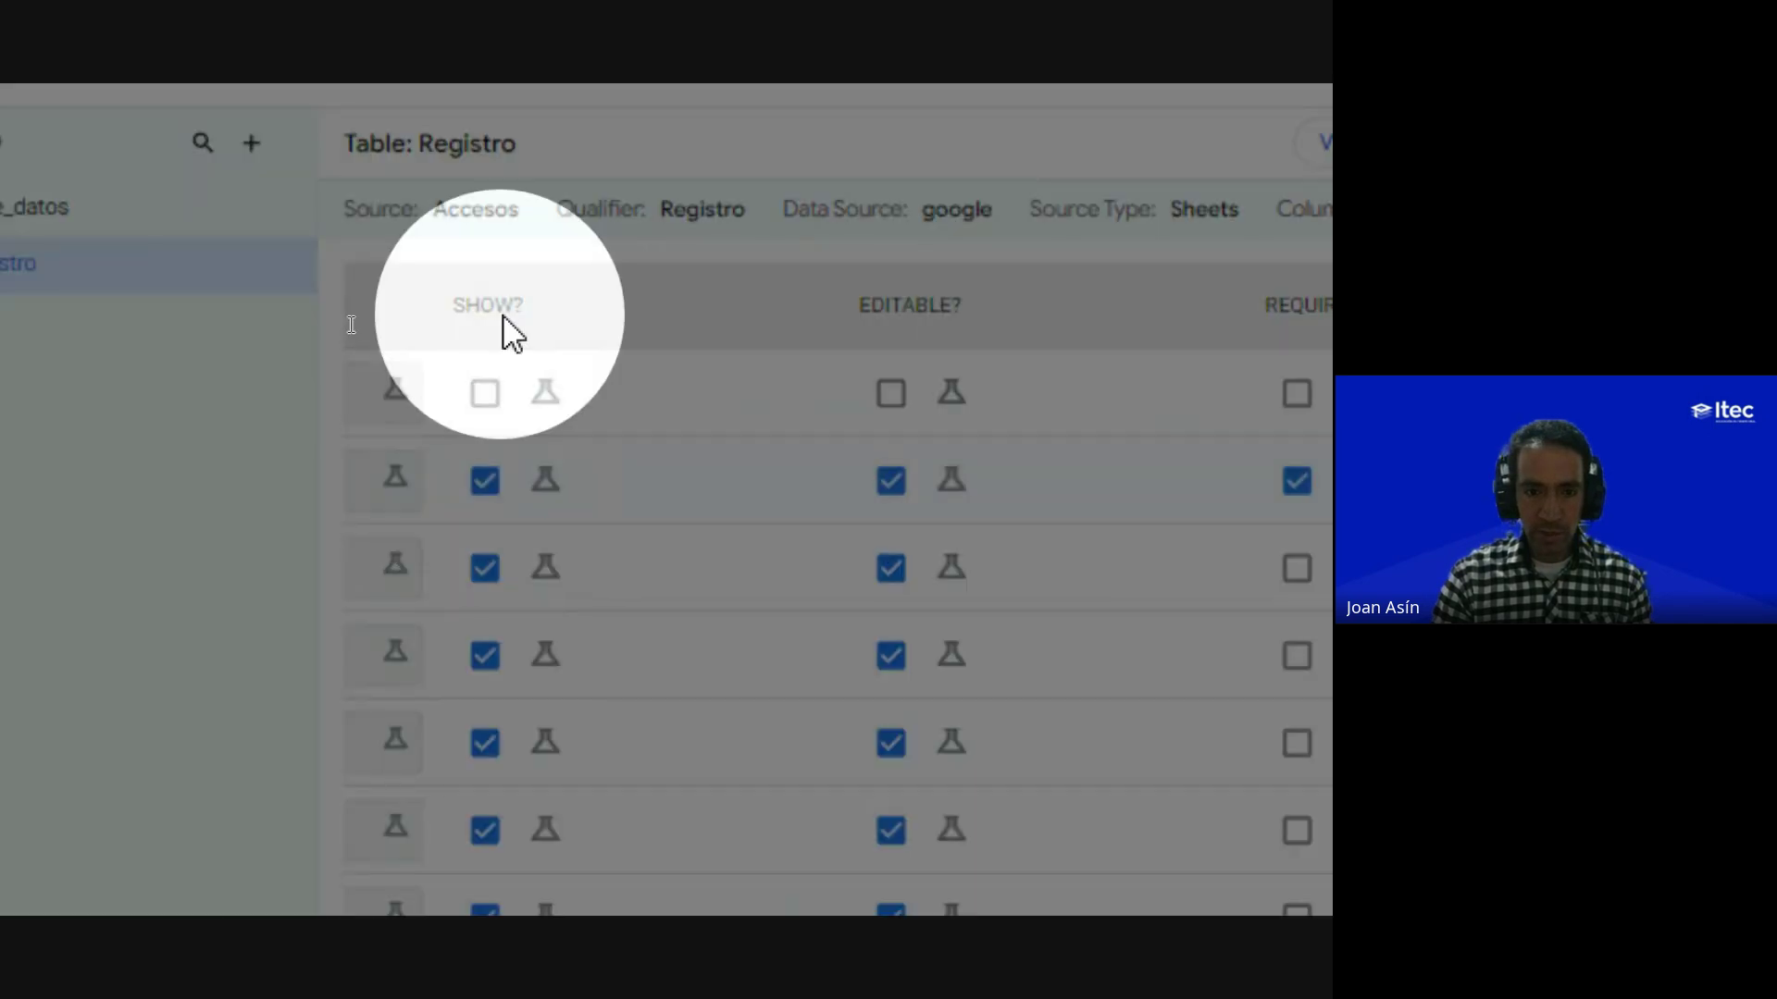
left_click(485, 485)
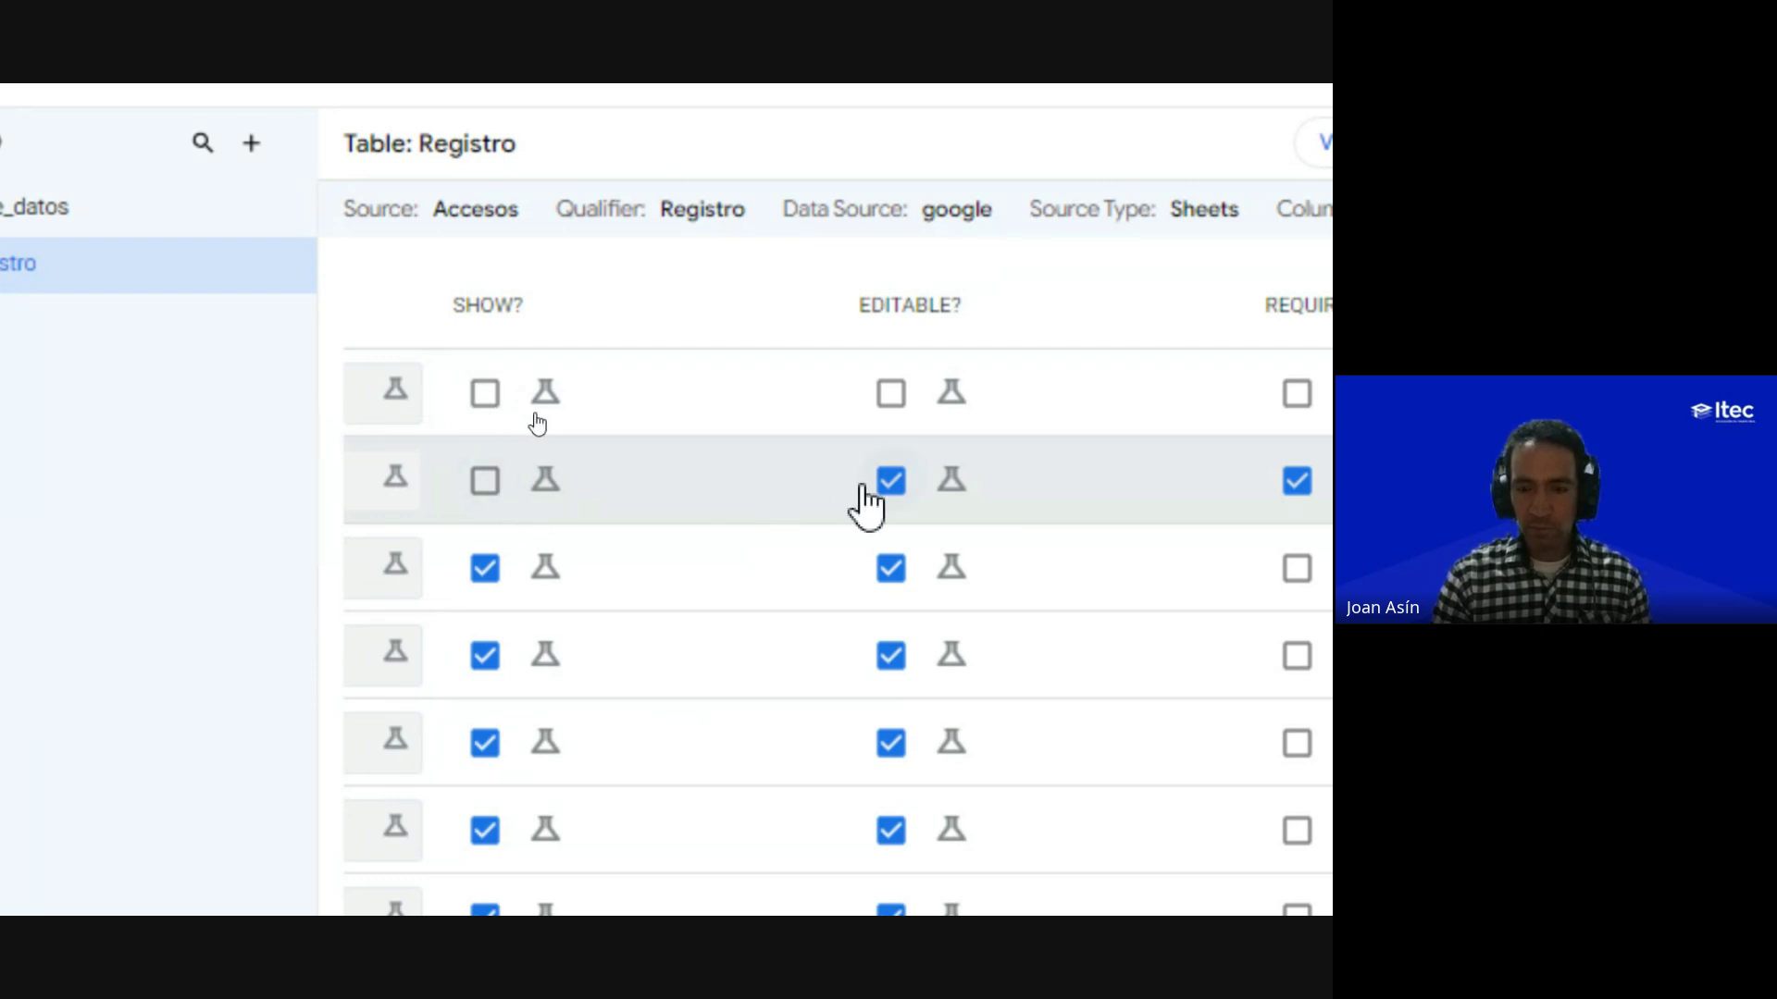
scroll(865, 504, "right", 6)
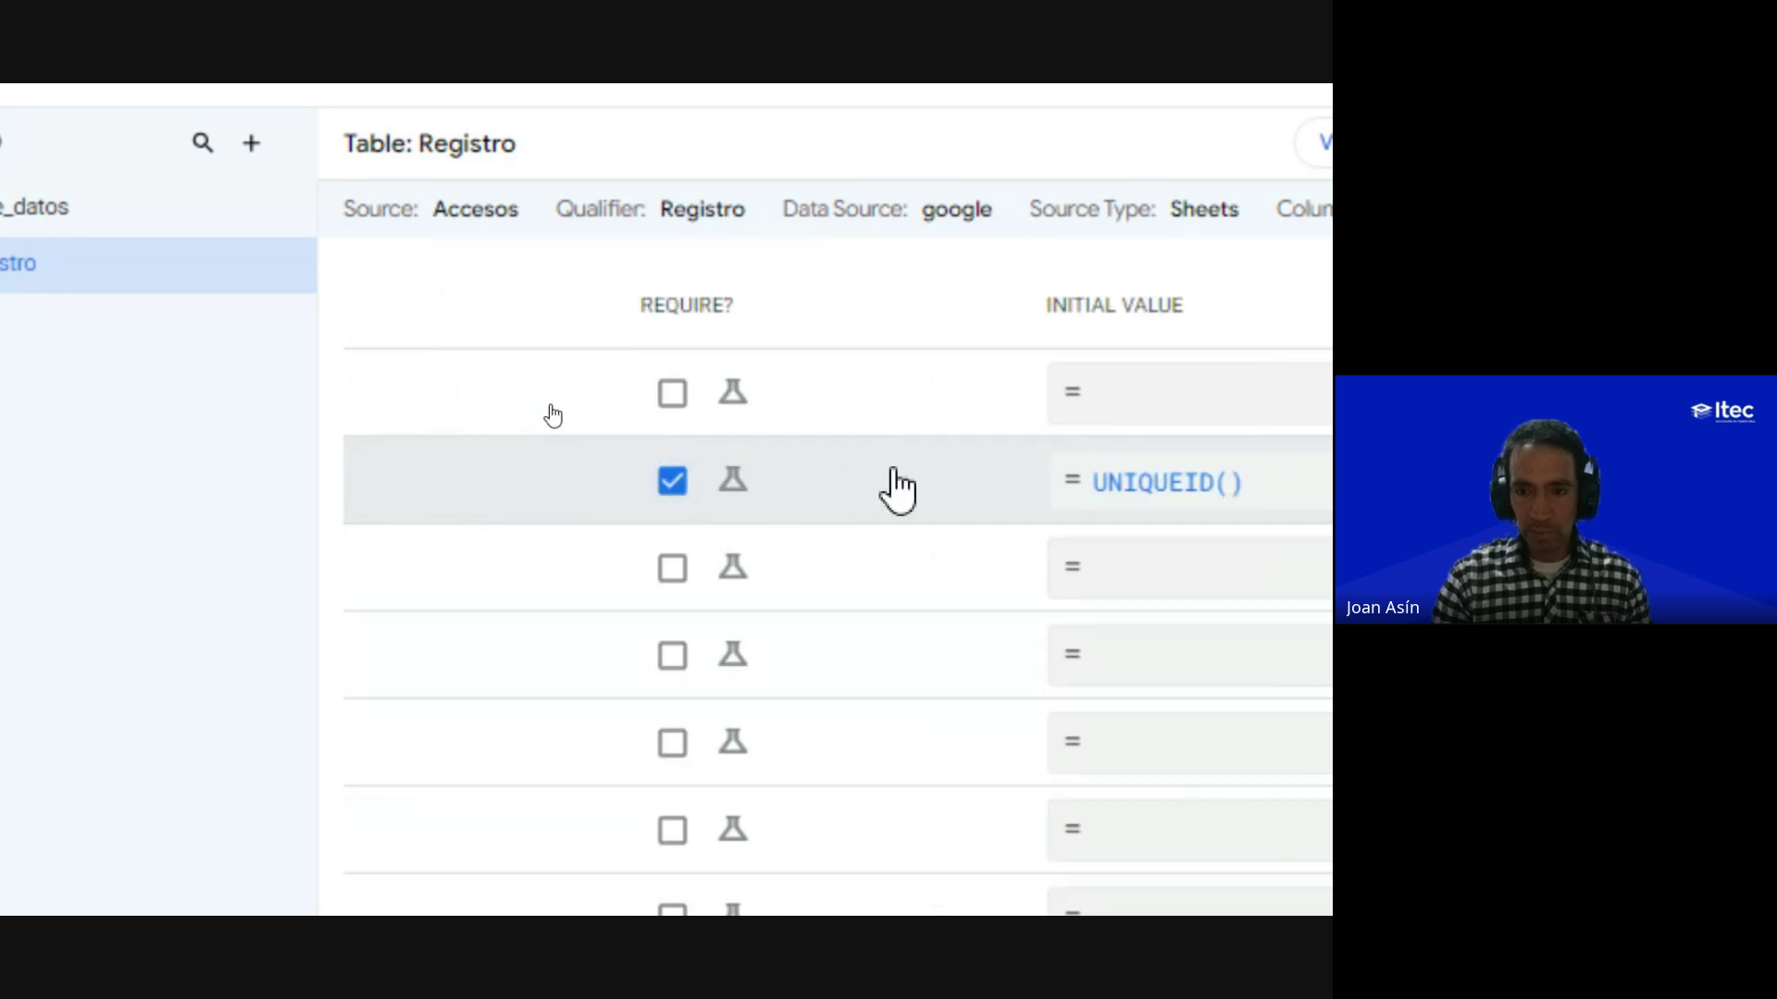
scroll(888, 488, "right", 5)
scroll(907, 486, "right", 4)
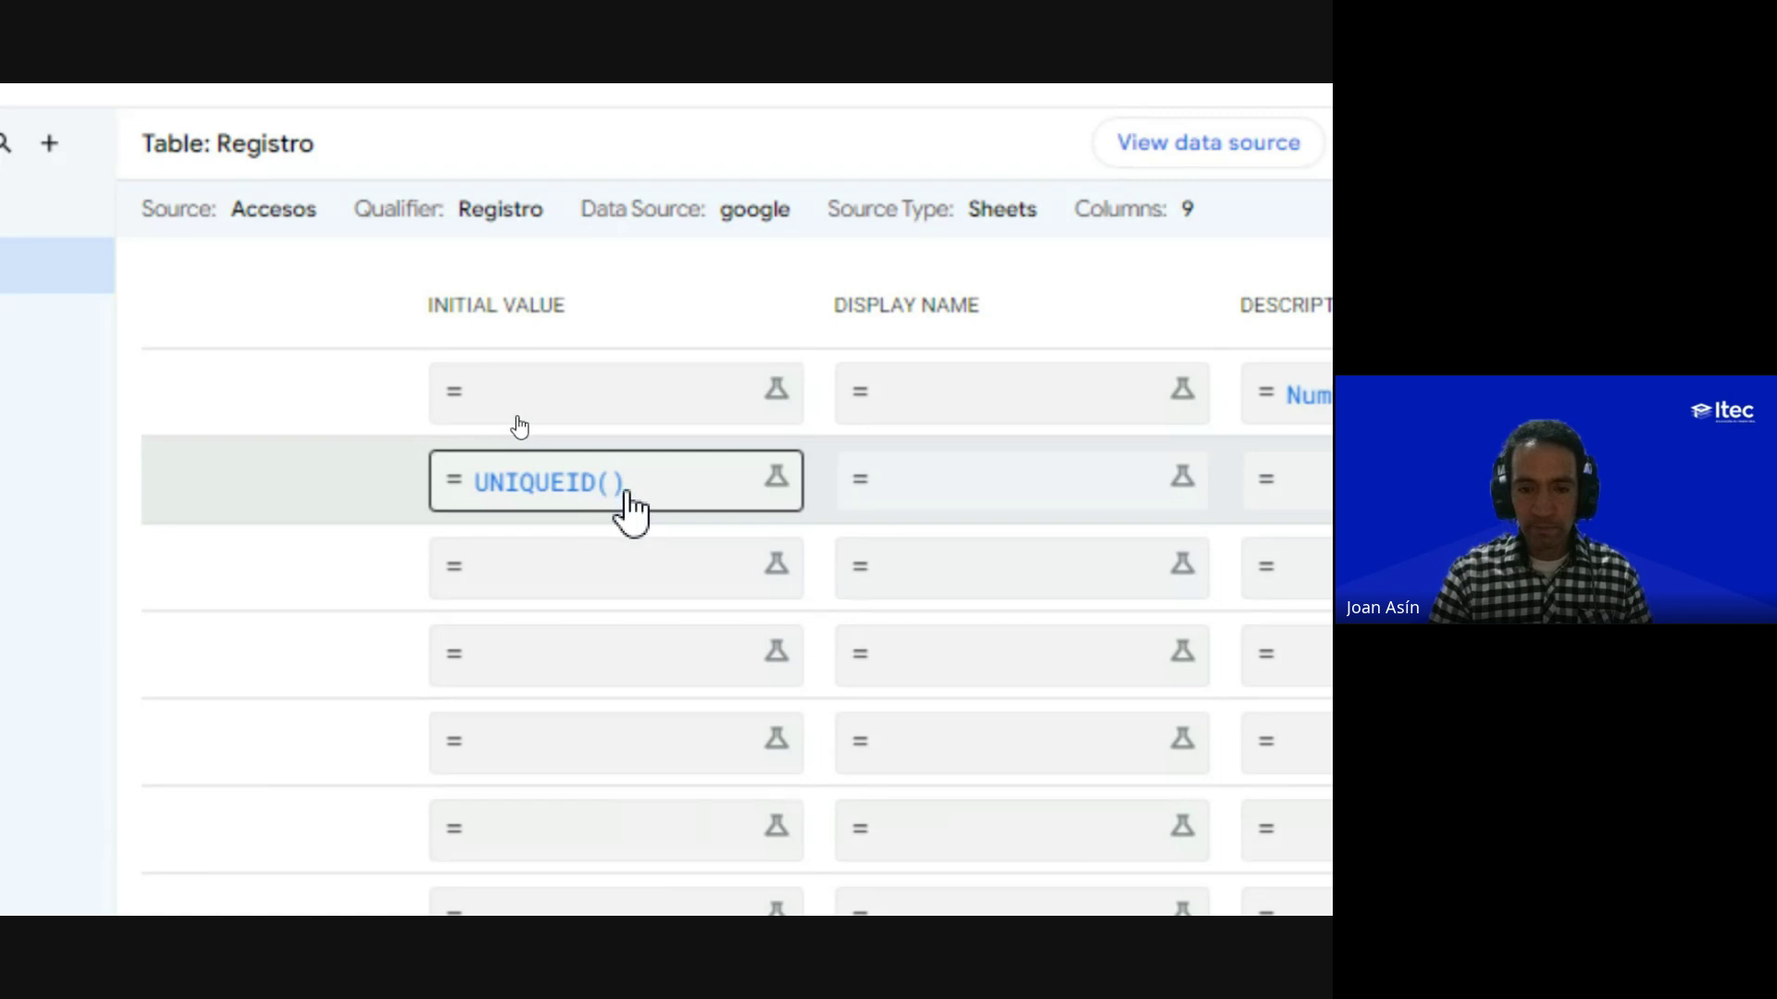
scroll(559, 500, "left", 5)
scroll(559, 500, "left", 5)
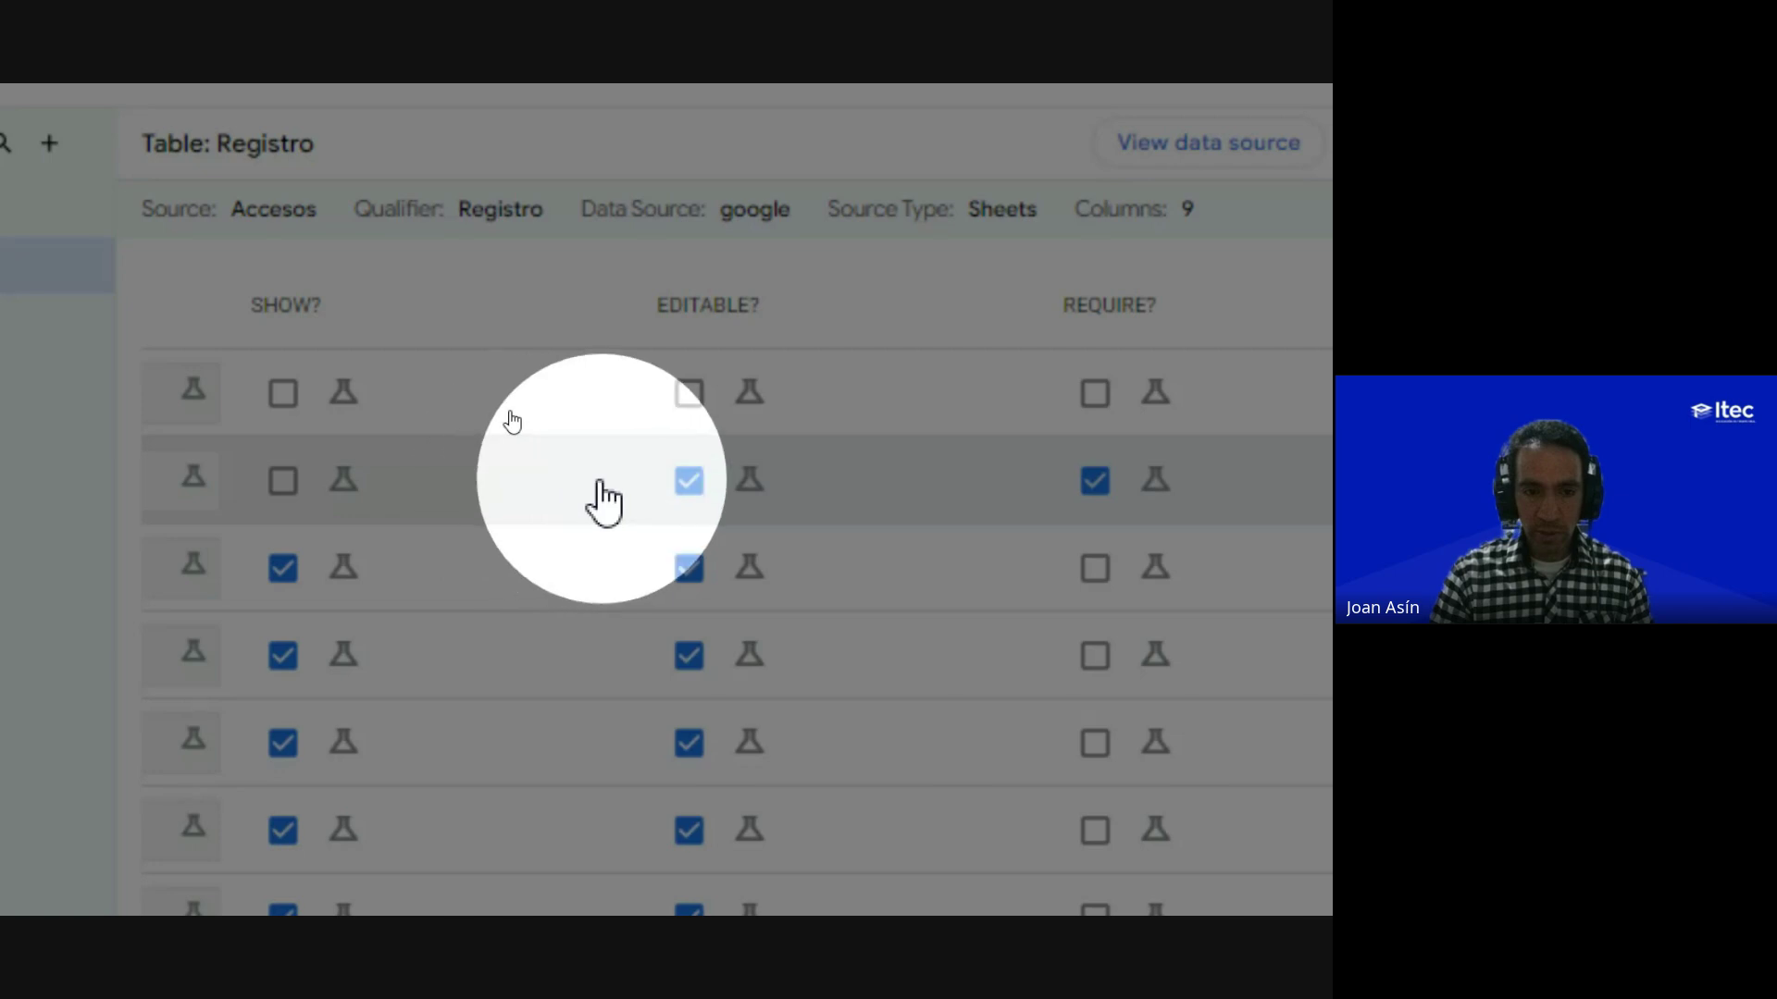
scroll(592, 499, "right", 10)
scroll(621, 500, "right", 9)
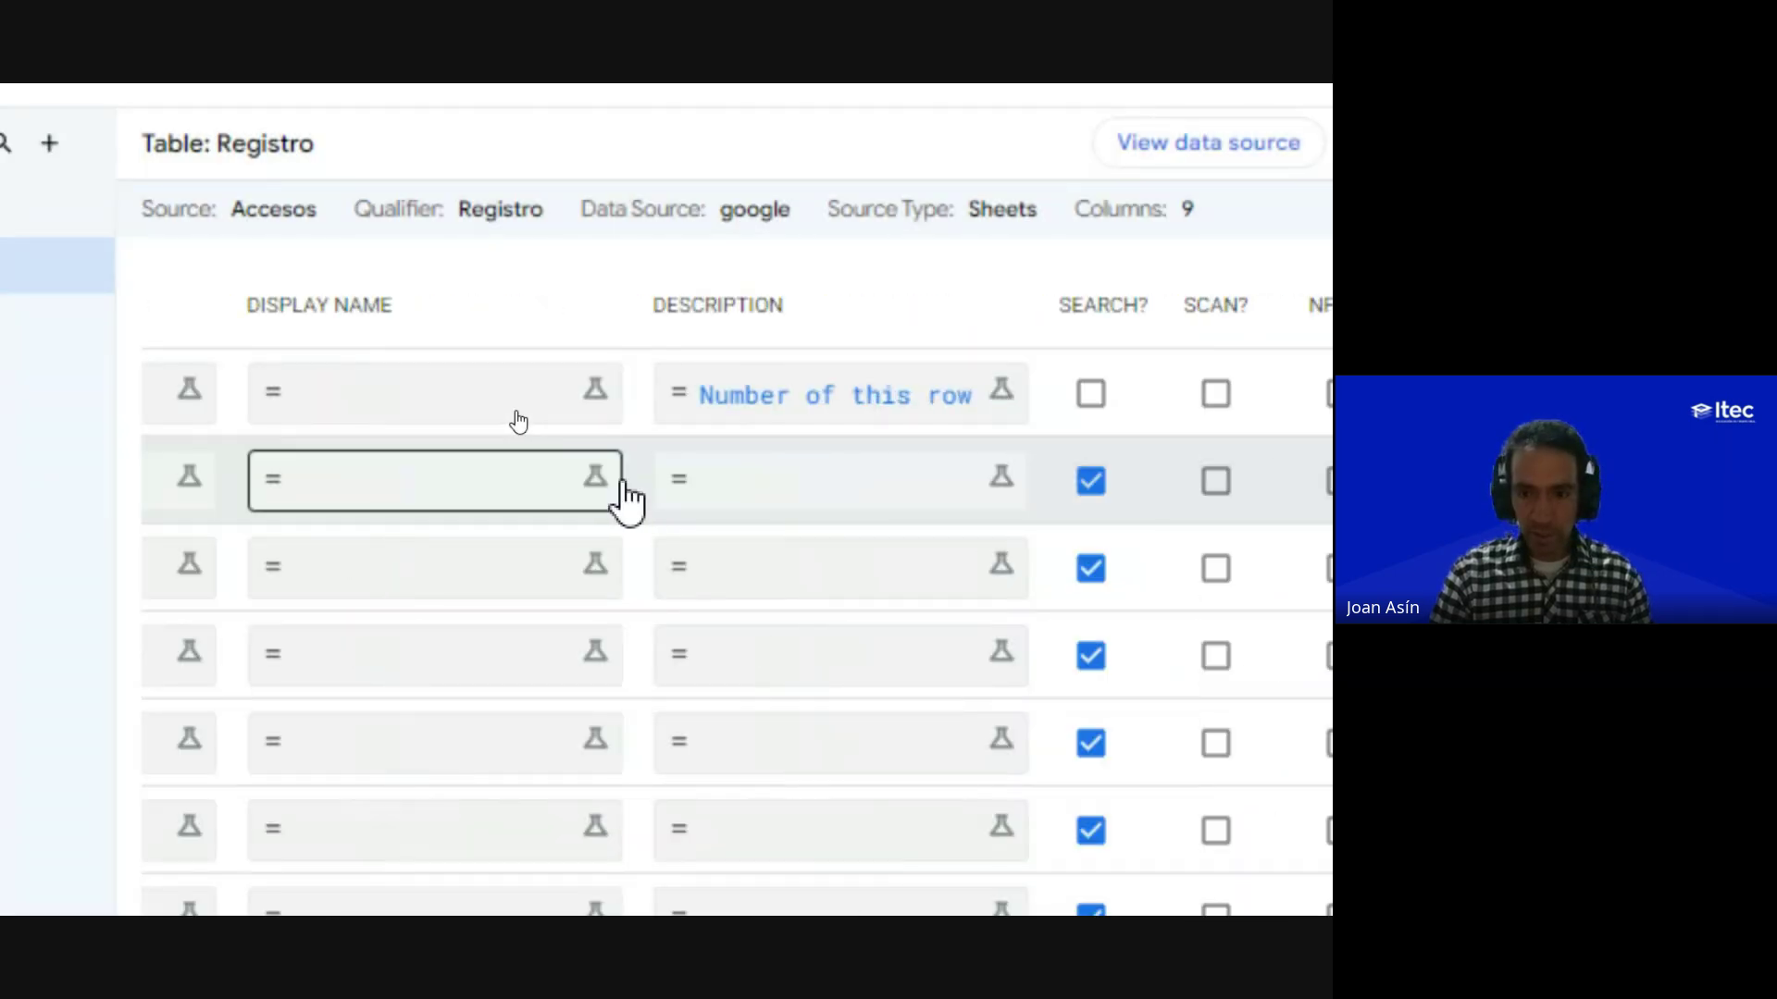
scroll(679, 508, "right", 4)
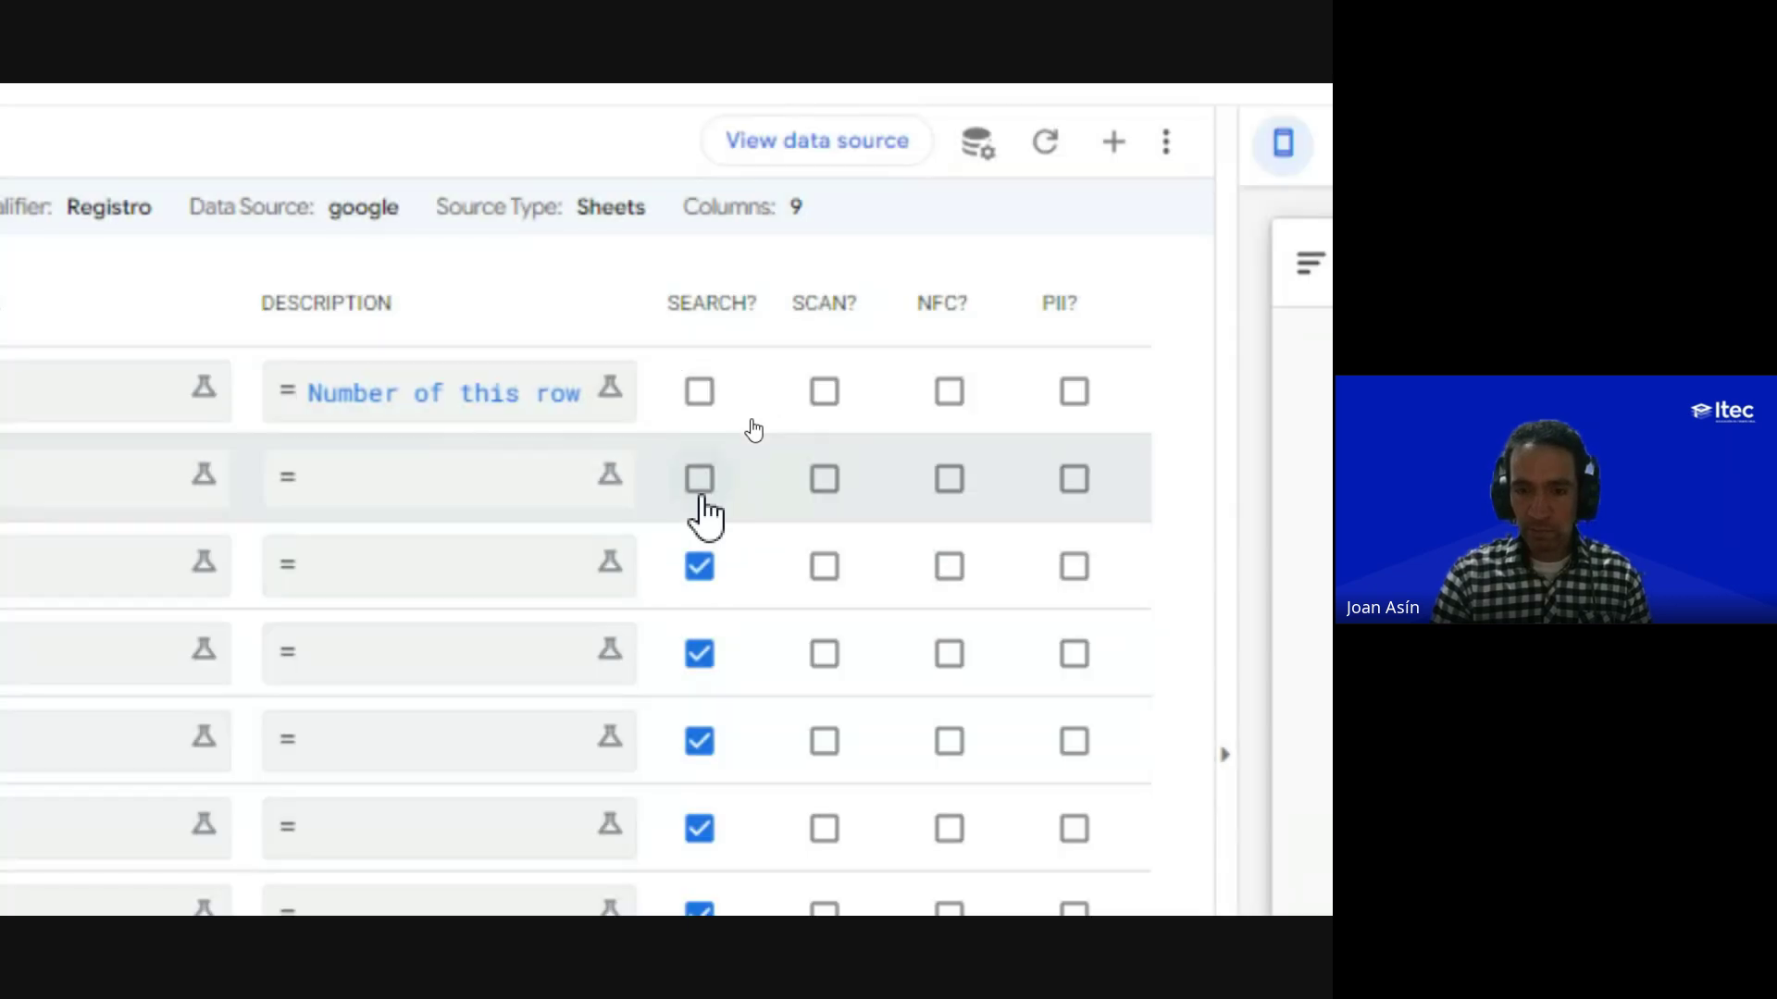
left_click(468, 496)
scroll(472, 495, "left", 2)
scroll(470, 495, "left", 10)
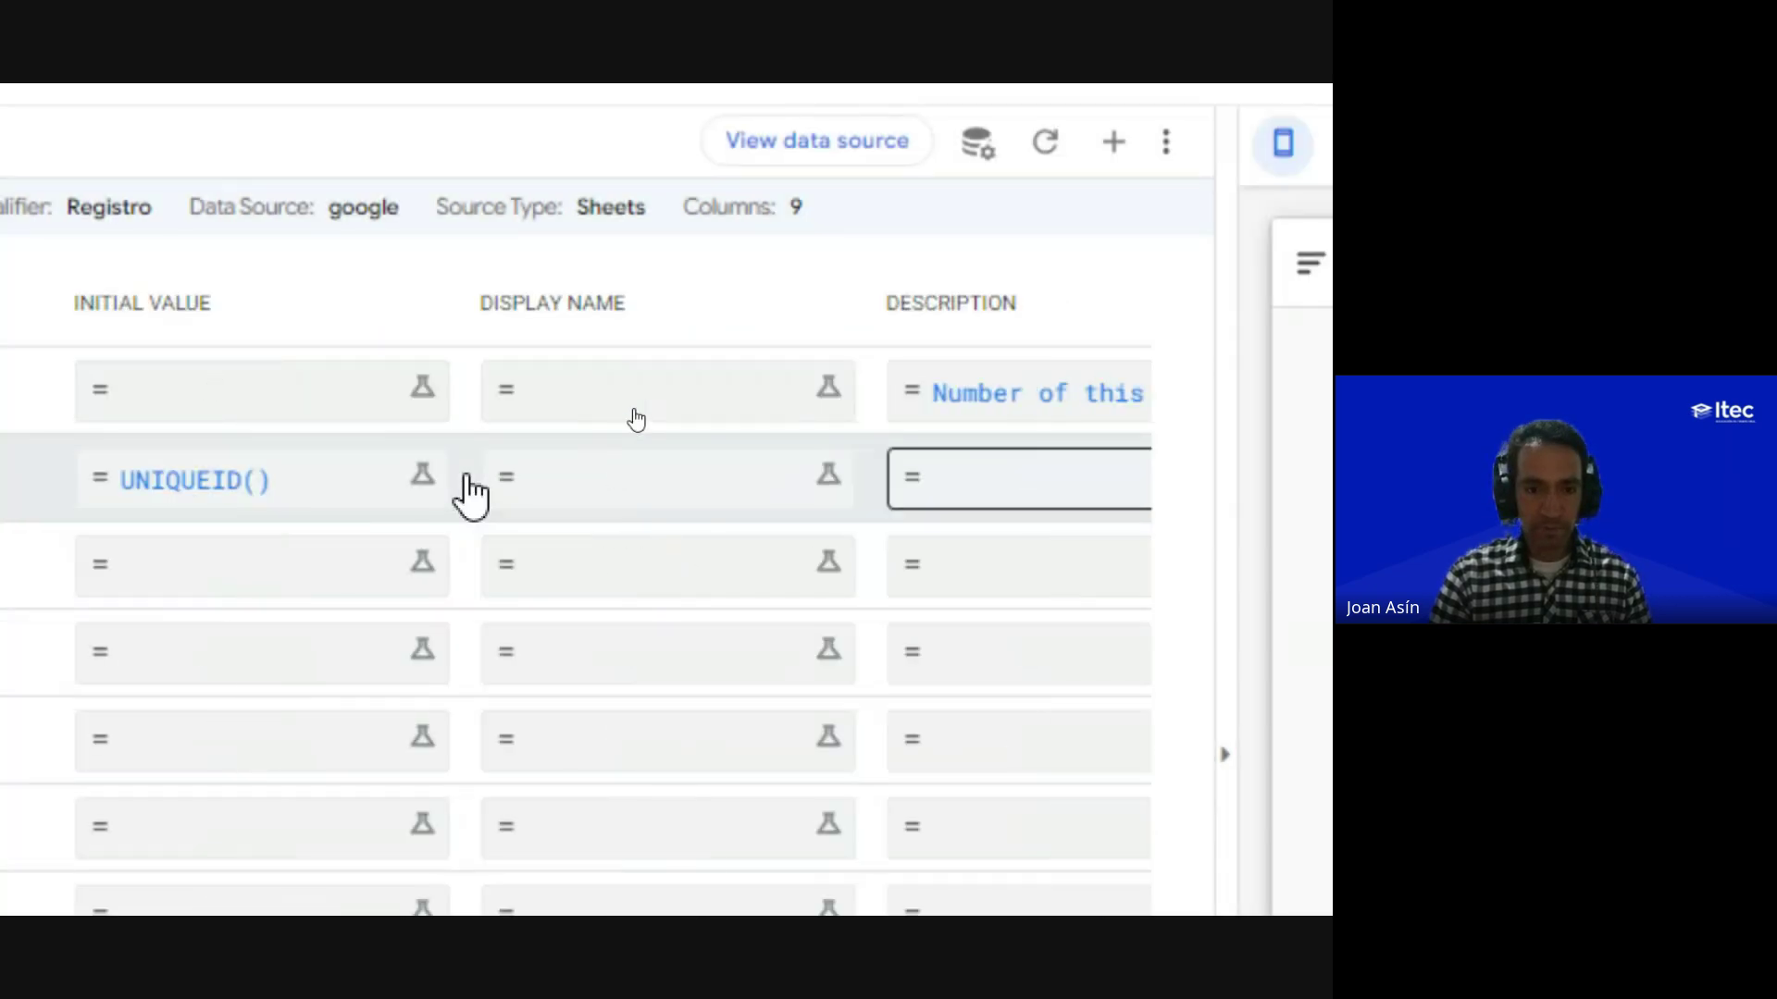
scroll(470, 496, "left", 8)
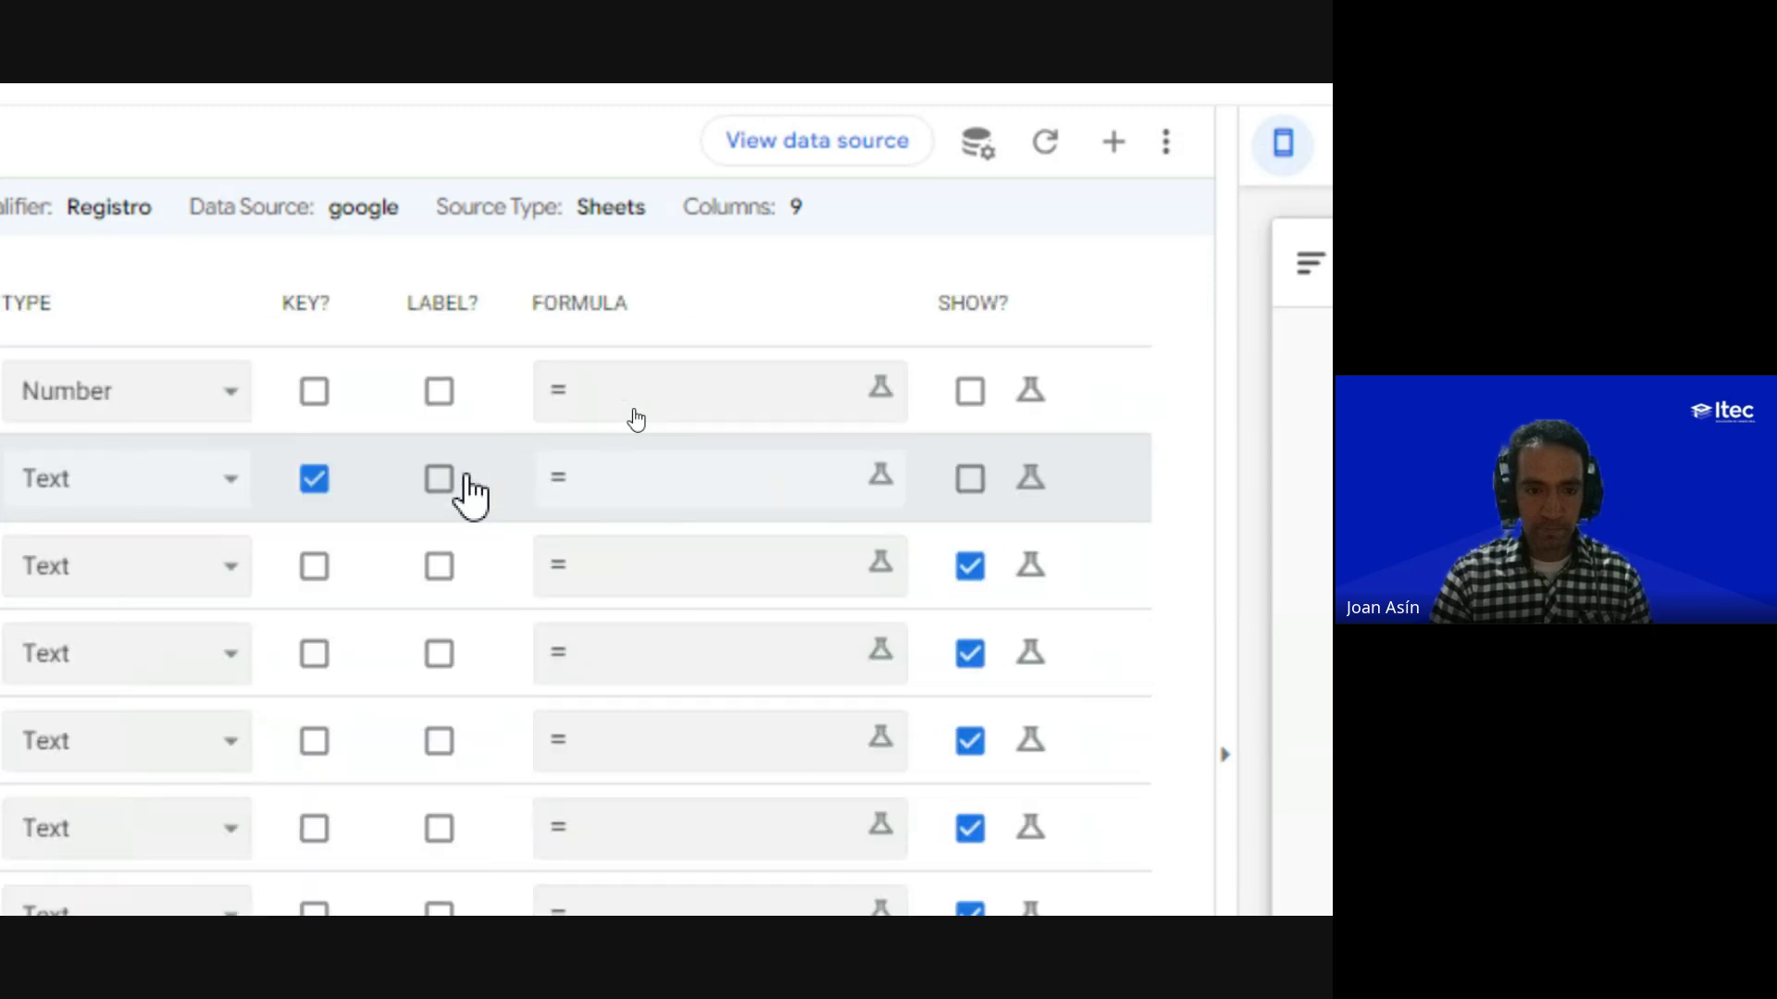
scroll(278, 508, "right", 2)
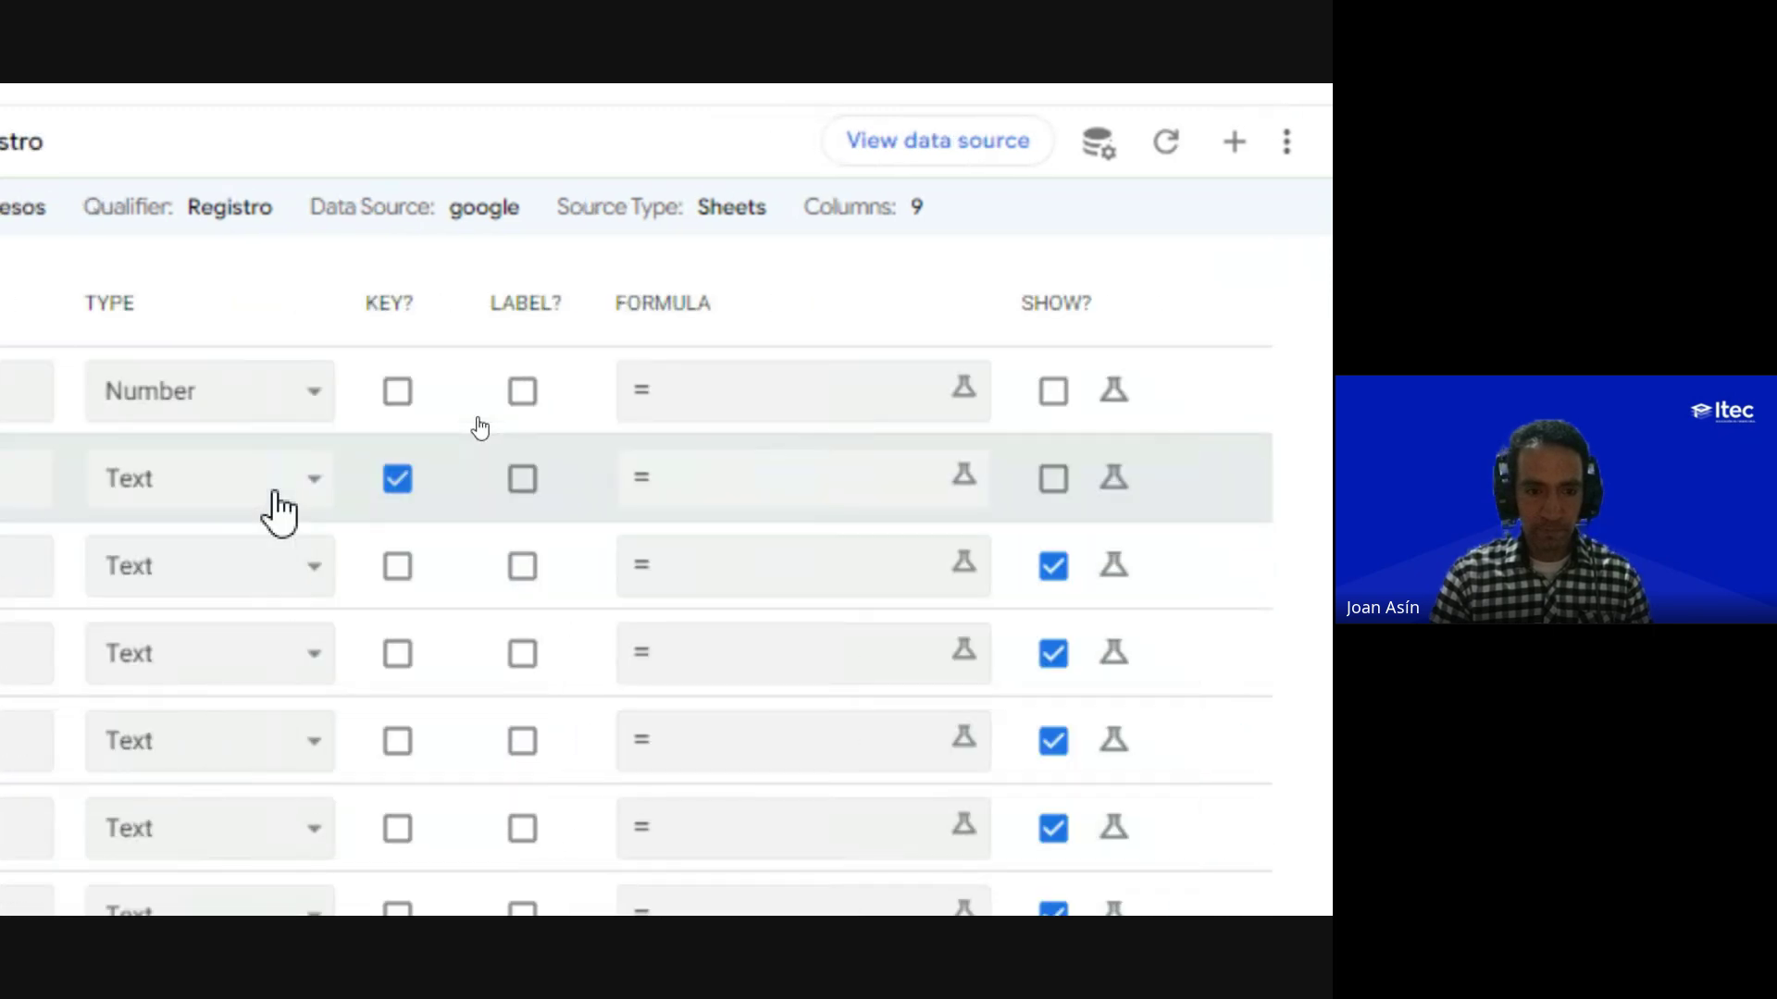
scroll(160, 552, "left", 6)
left_click(432, 501)
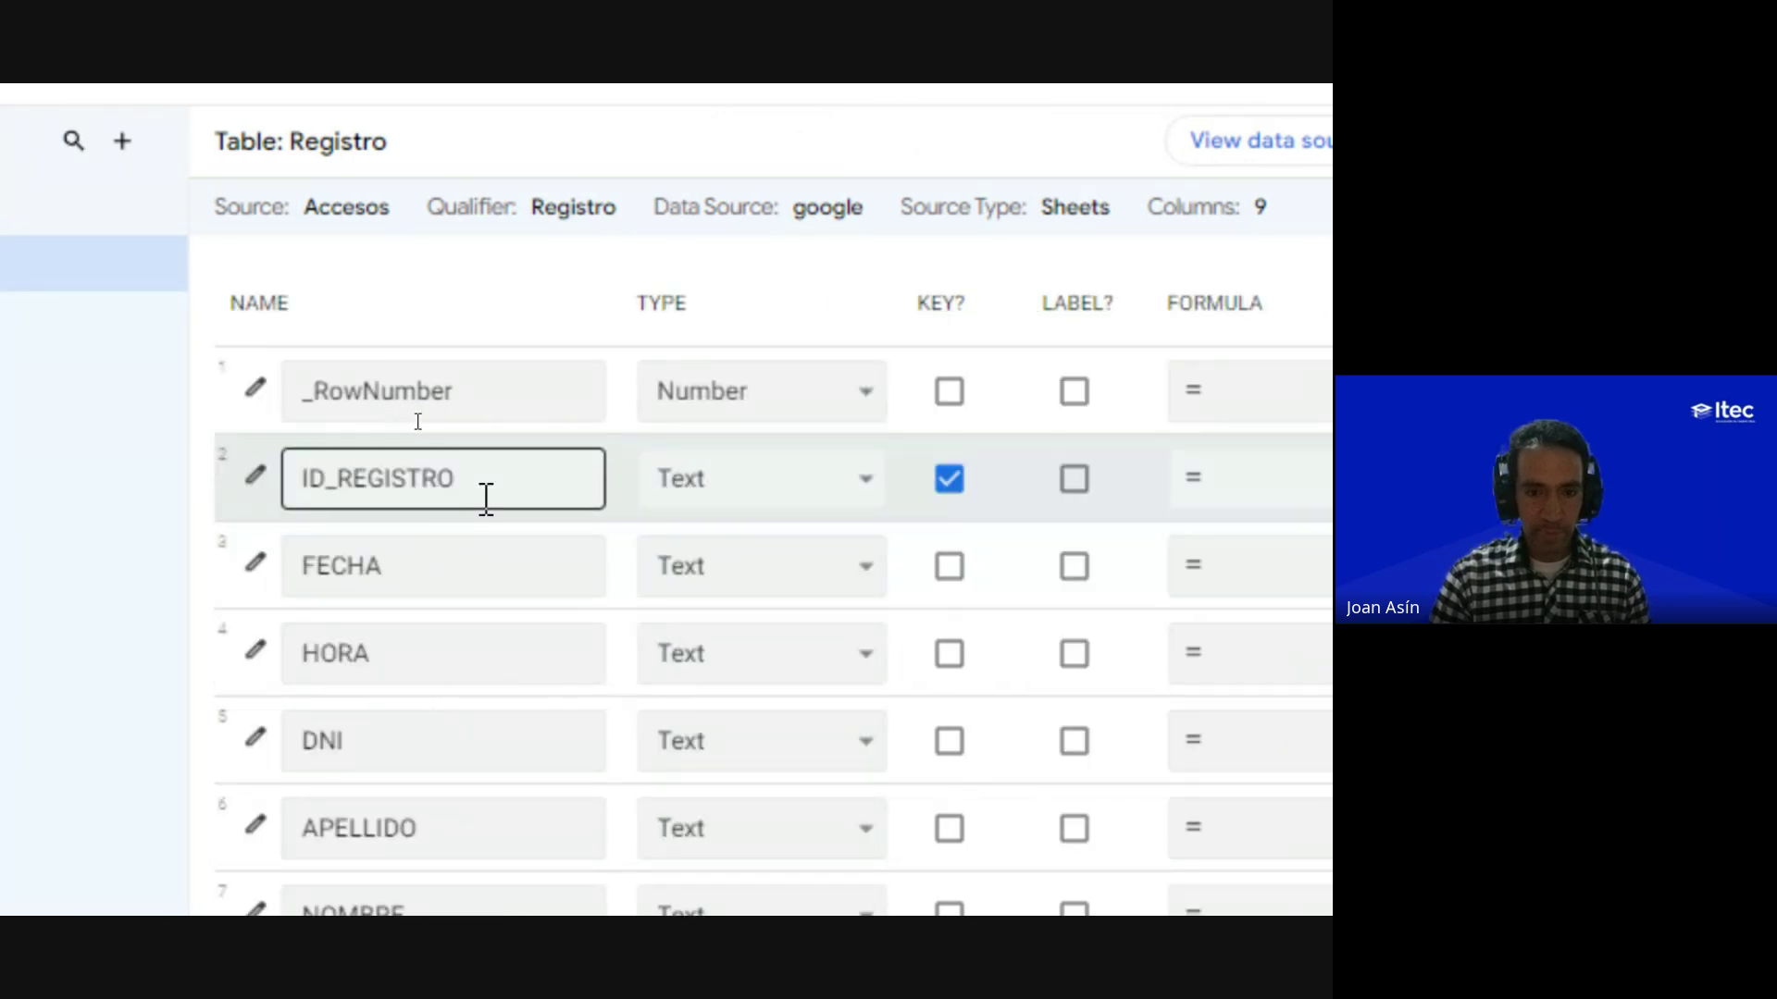
scroll(486, 500, "down", 1)
left_click(567, 512)
scroll(559, 813, "down", 1)
left_click(559, 814)
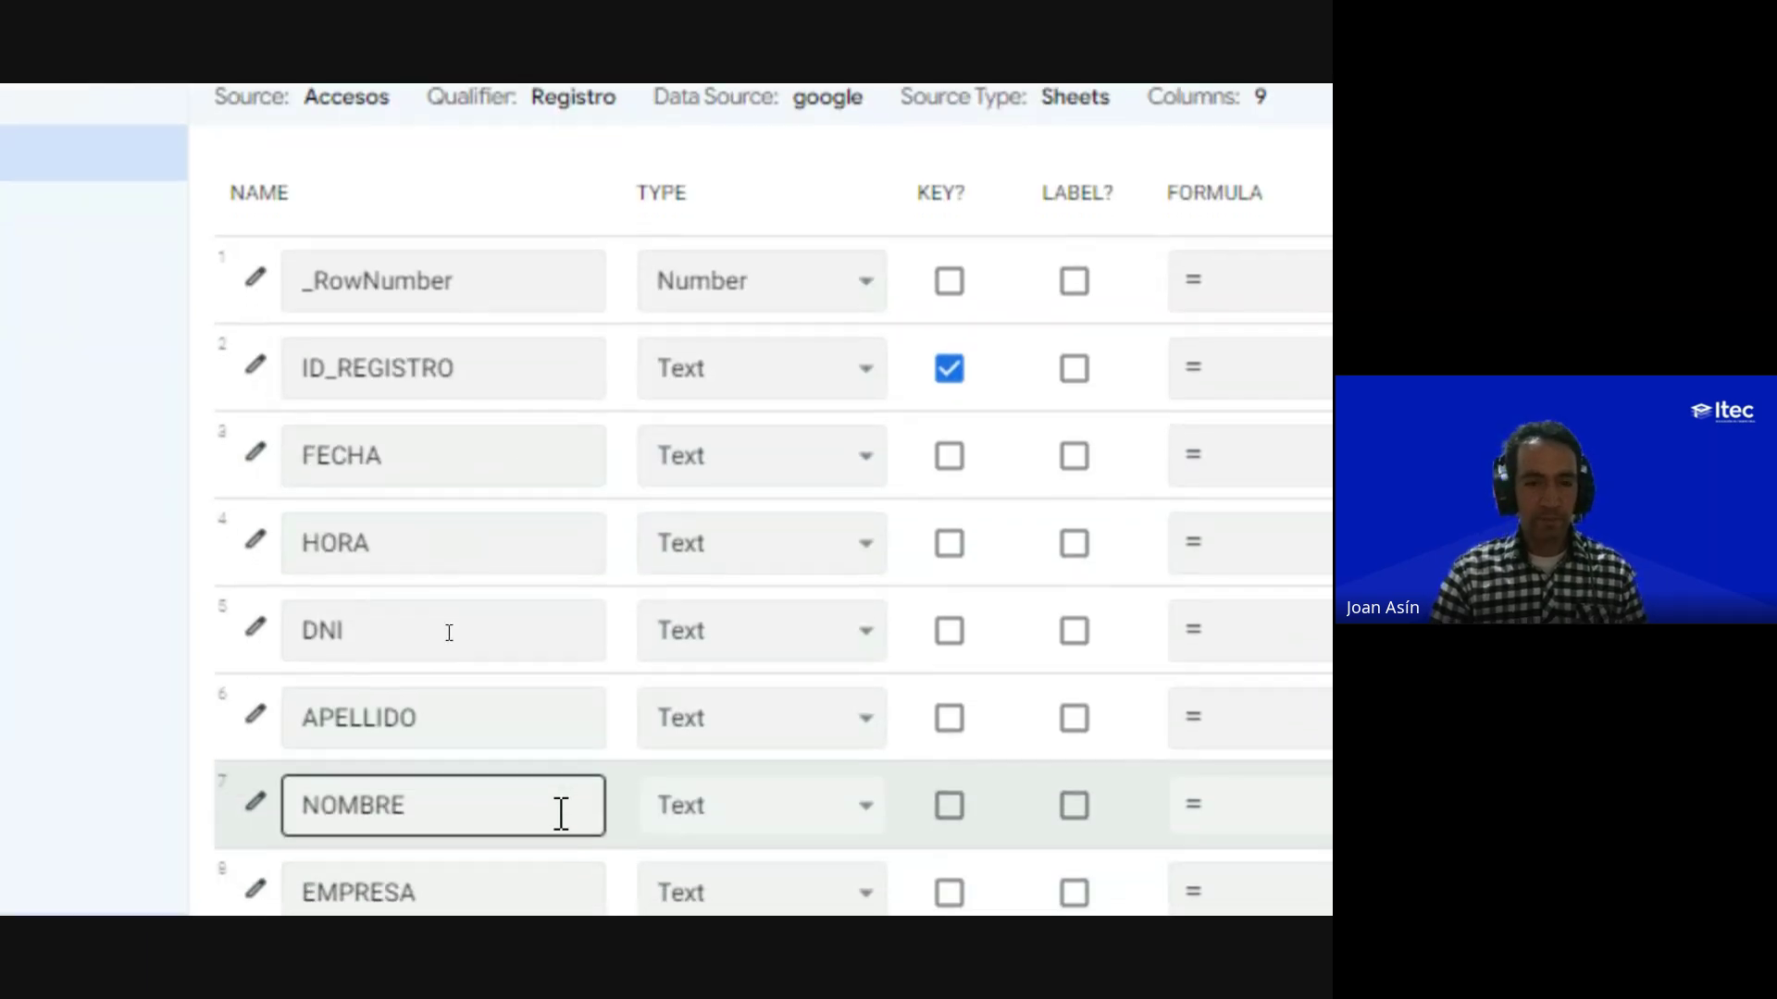
left_click(586, 529)
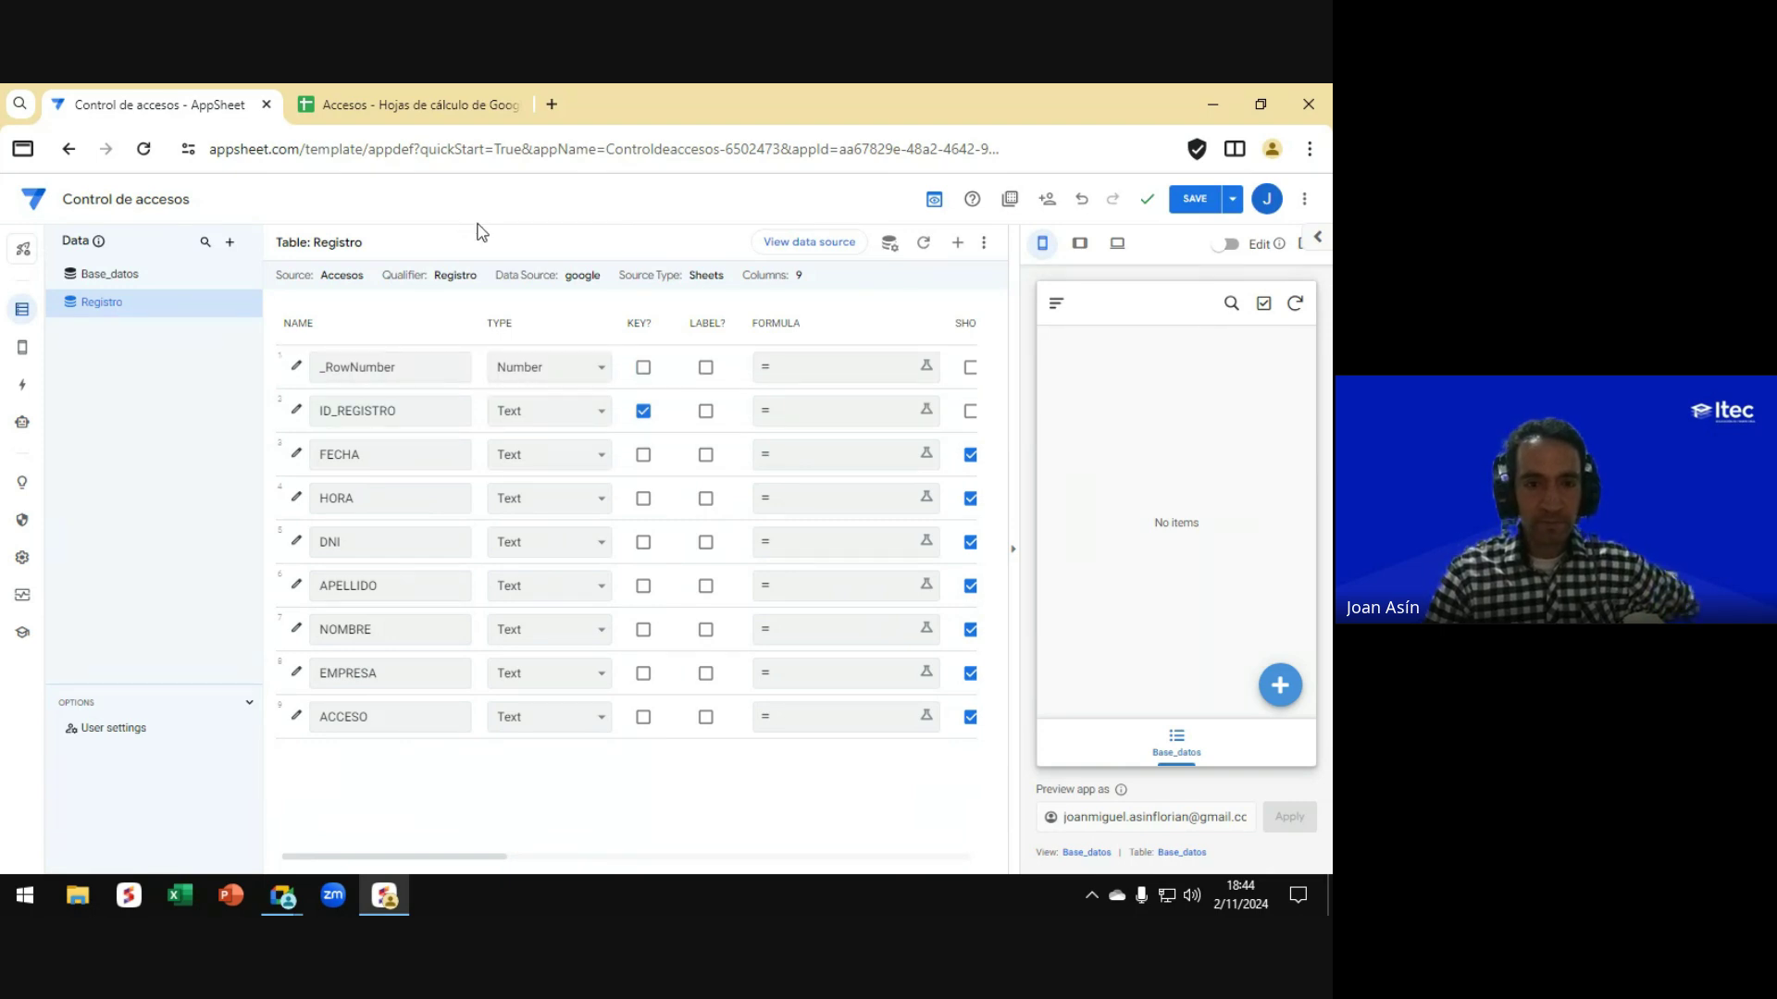
Step: Read the 'Mensajes en la llamada' chat in Google Meet, then return to AppSheet
key("alt+Tab")
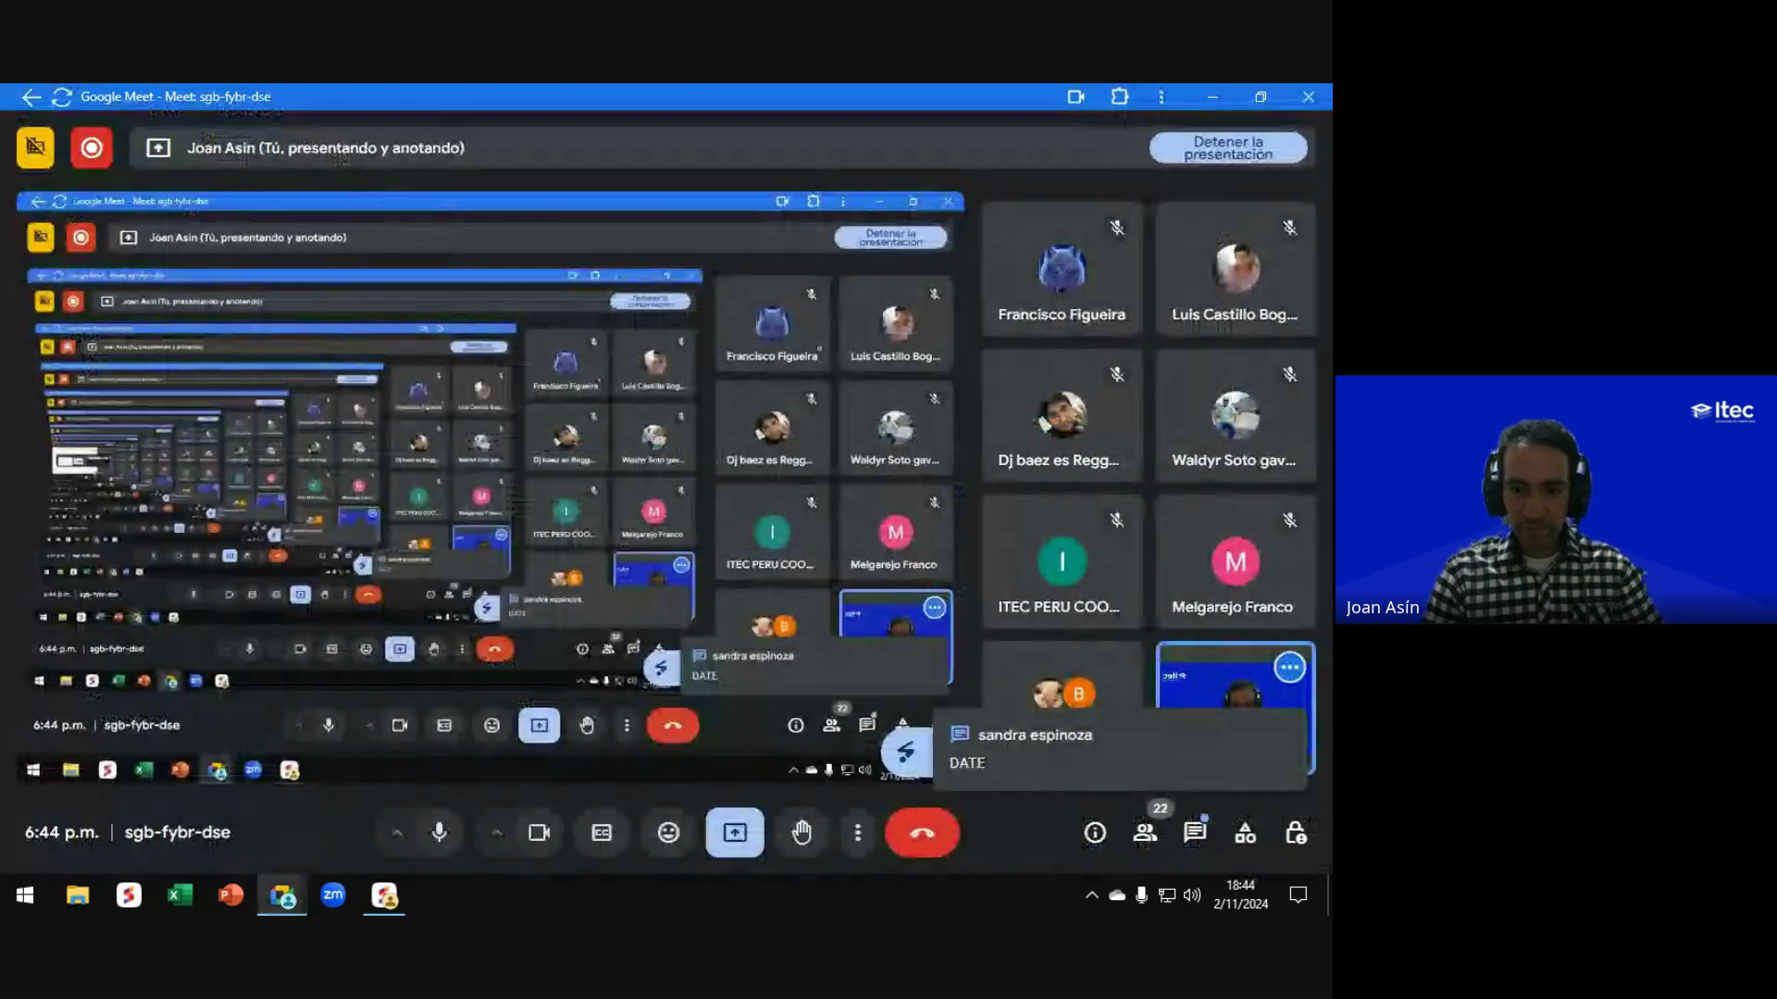
left_click(1195, 836)
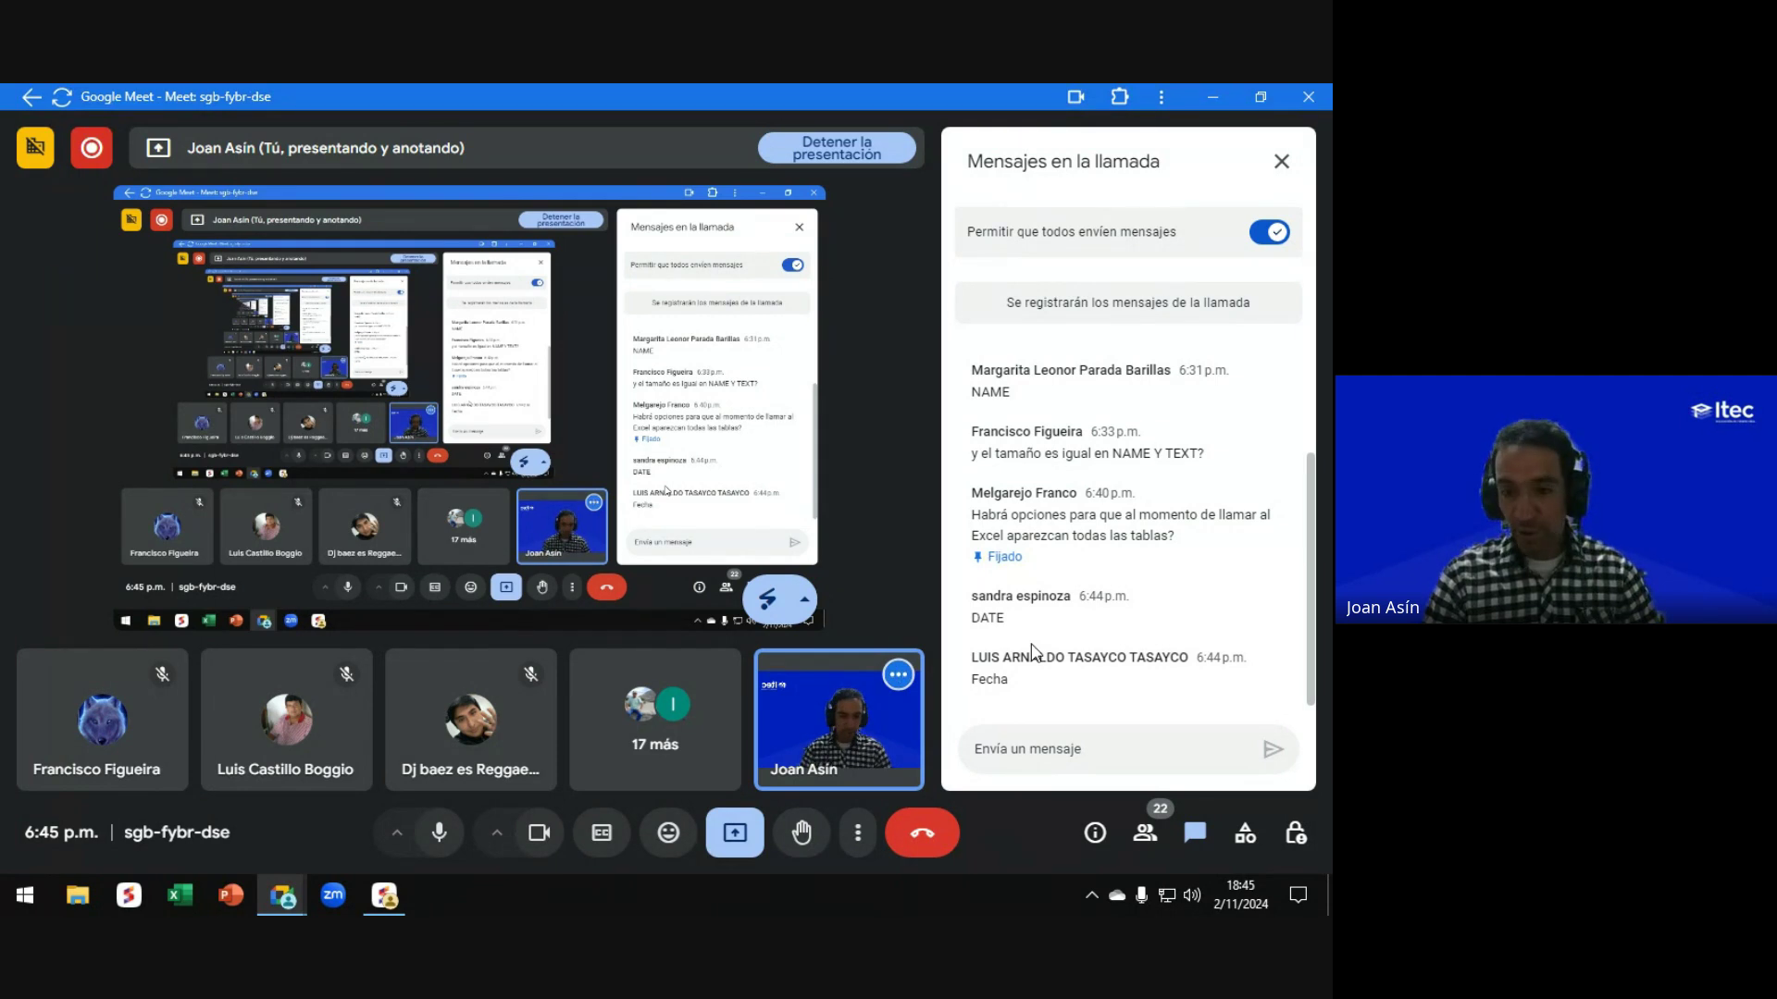
key("alt+Tab")
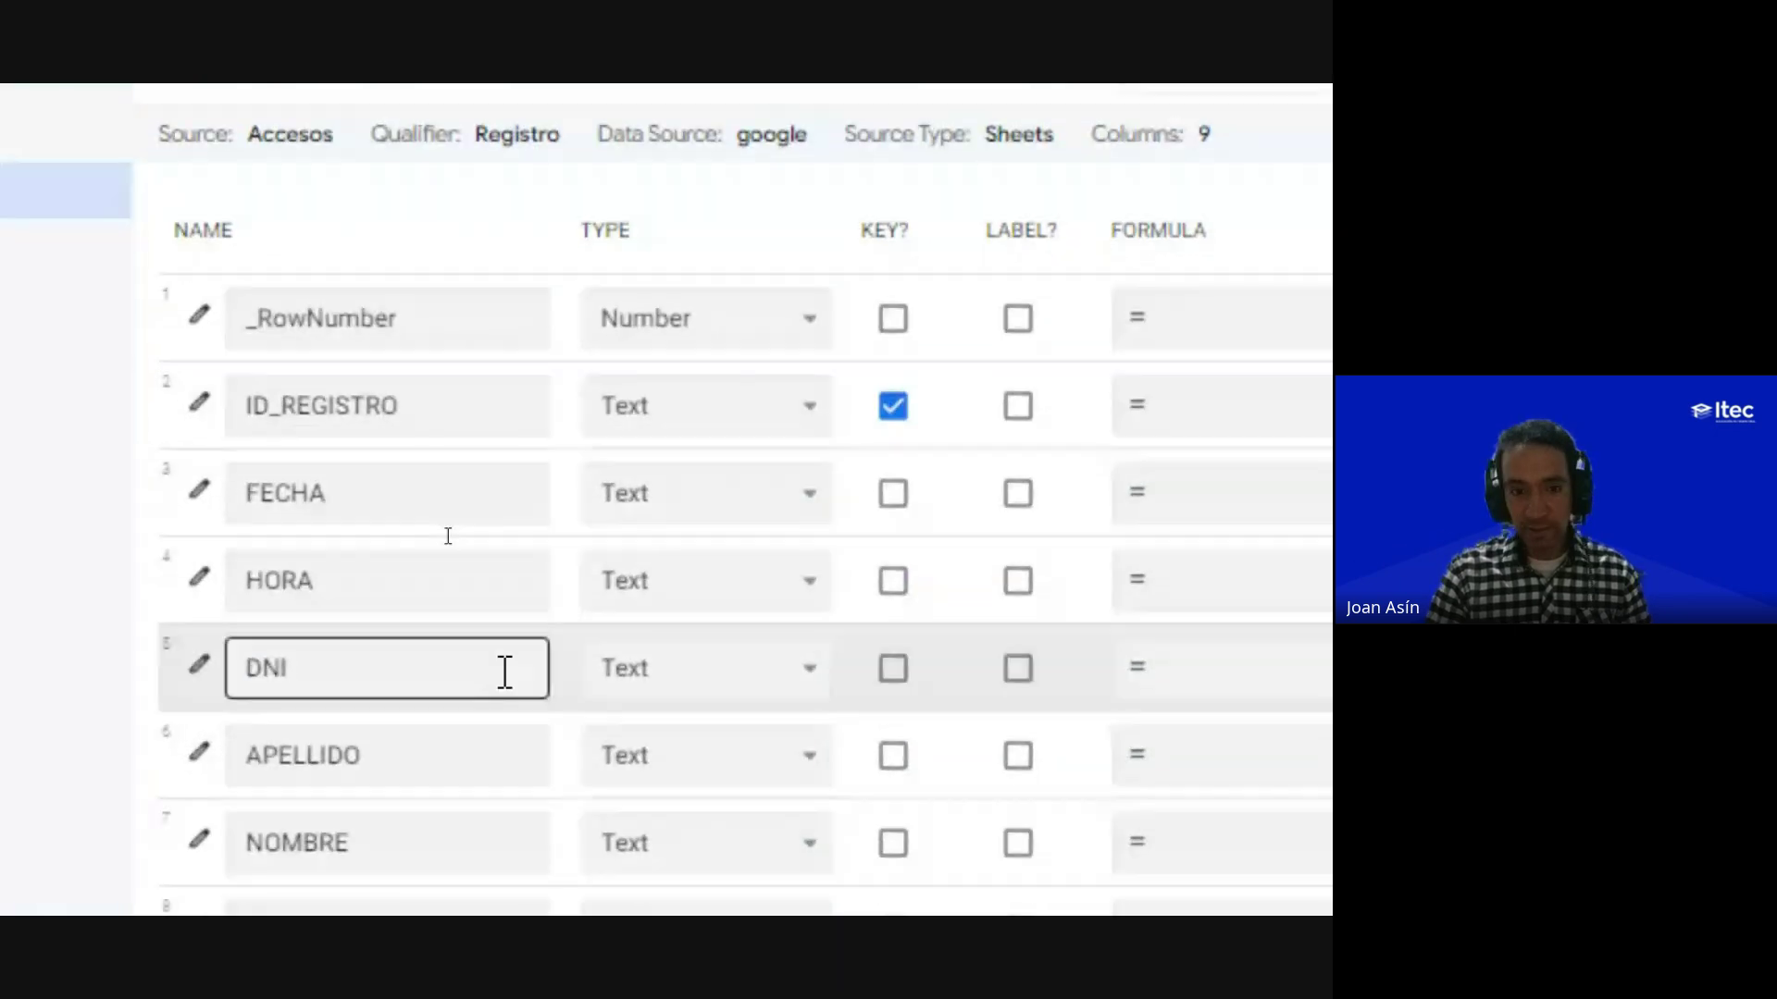
Step: Change the FECHA column's data type to Date
left_click(641, 517)
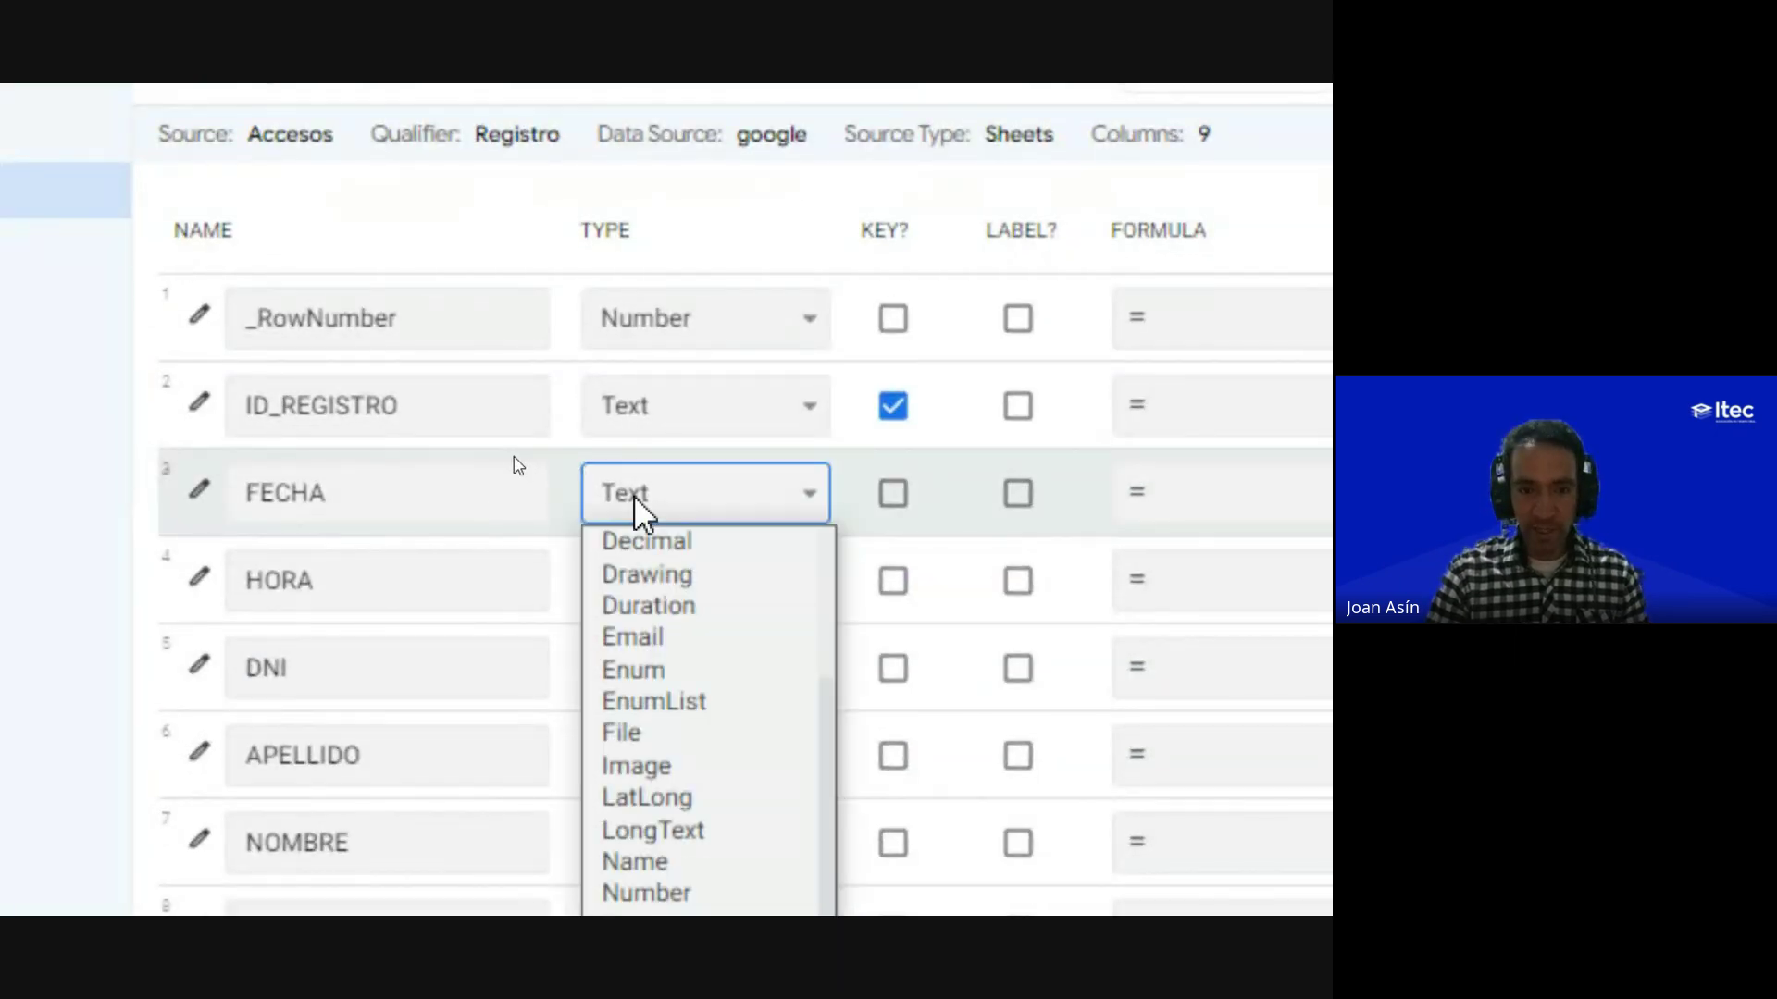
key("d")
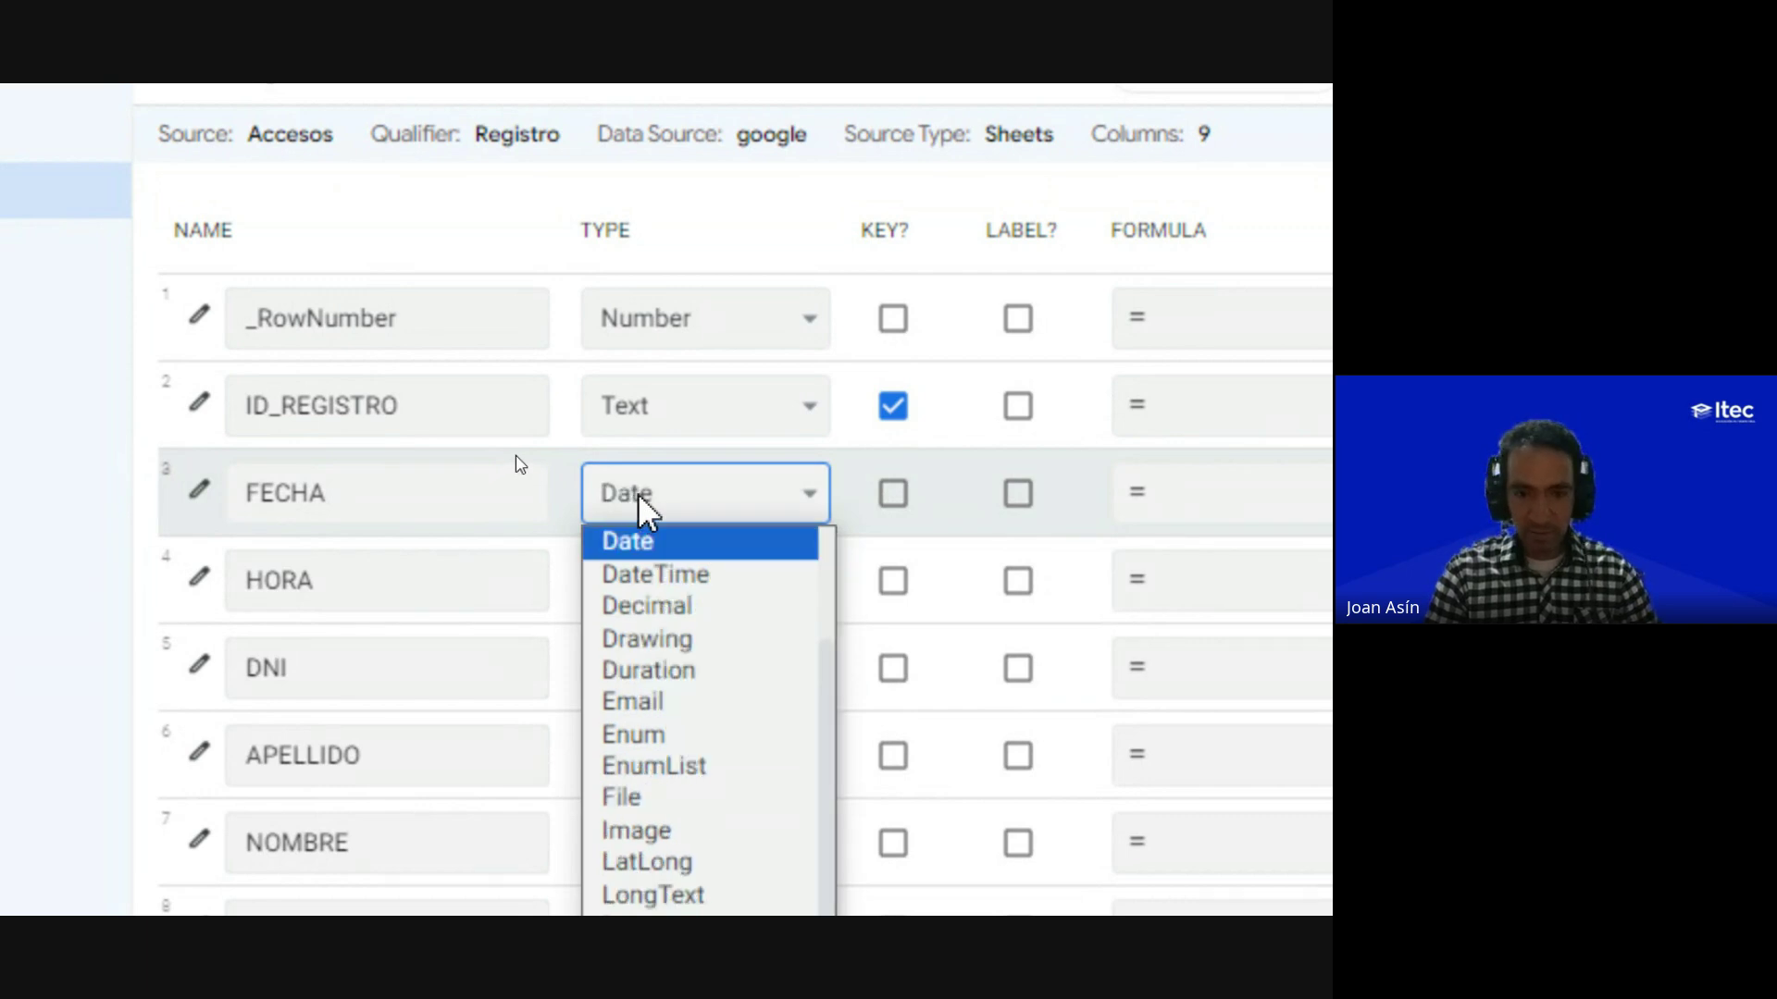
left_click(685, 507)
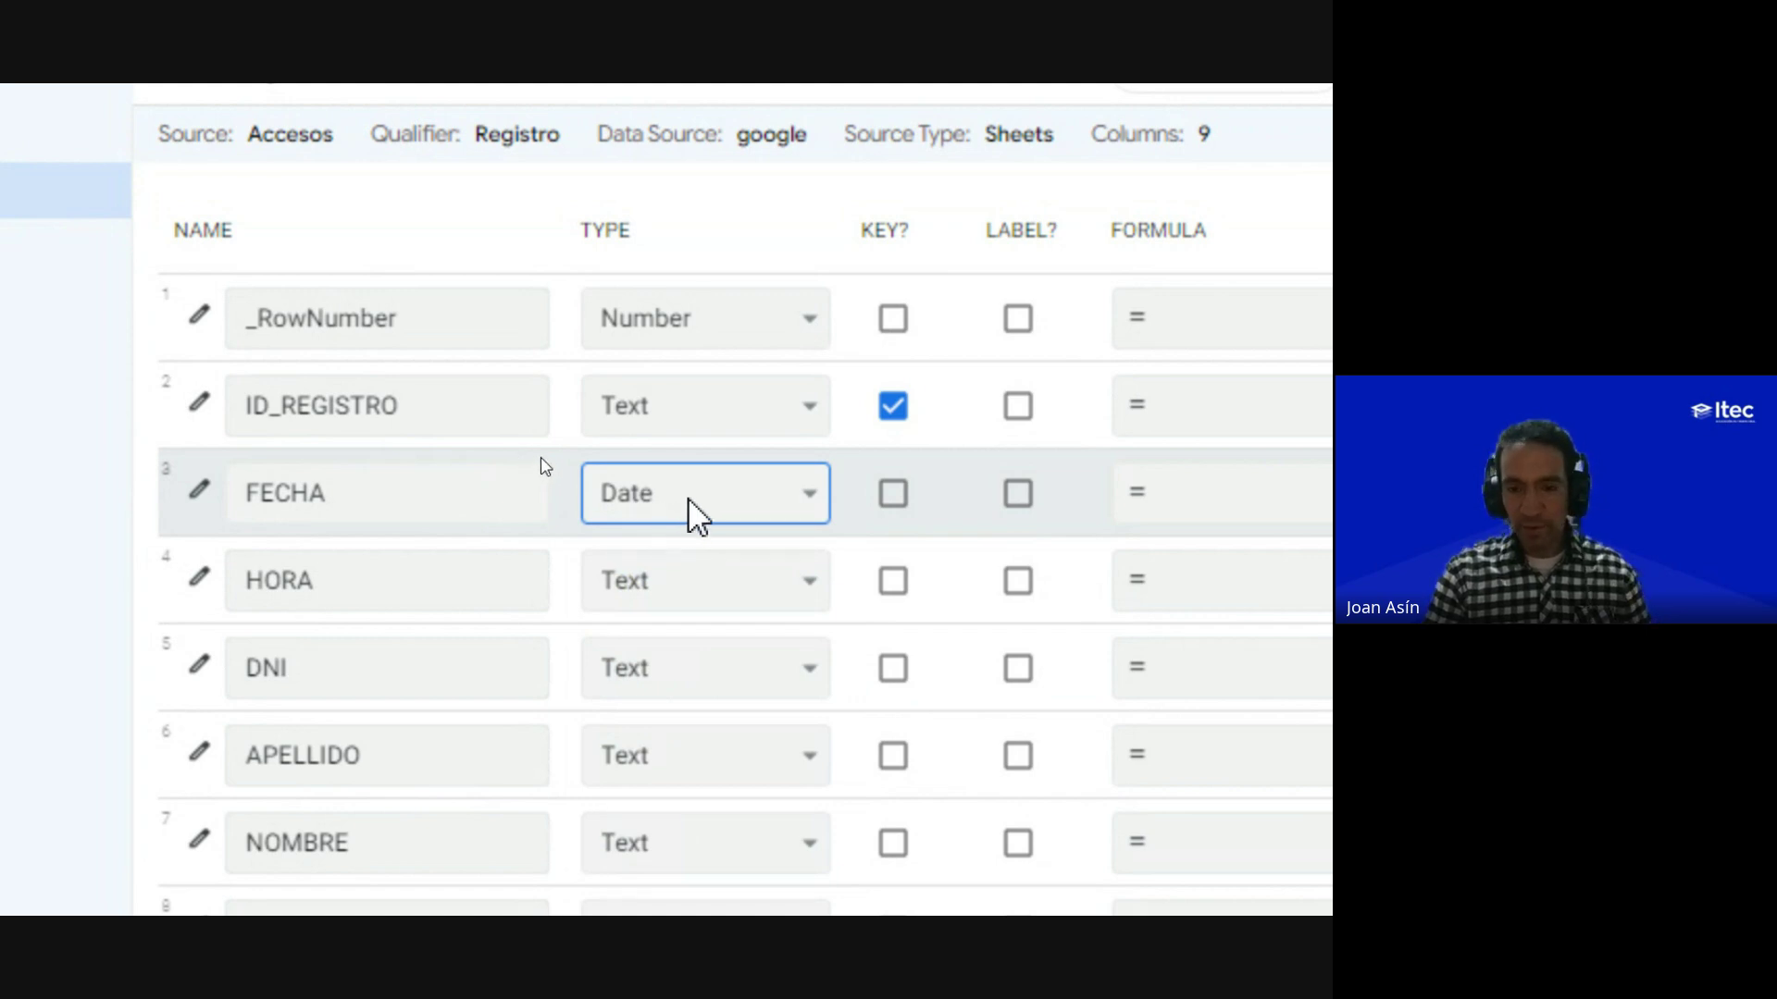
left_click(346, 498)
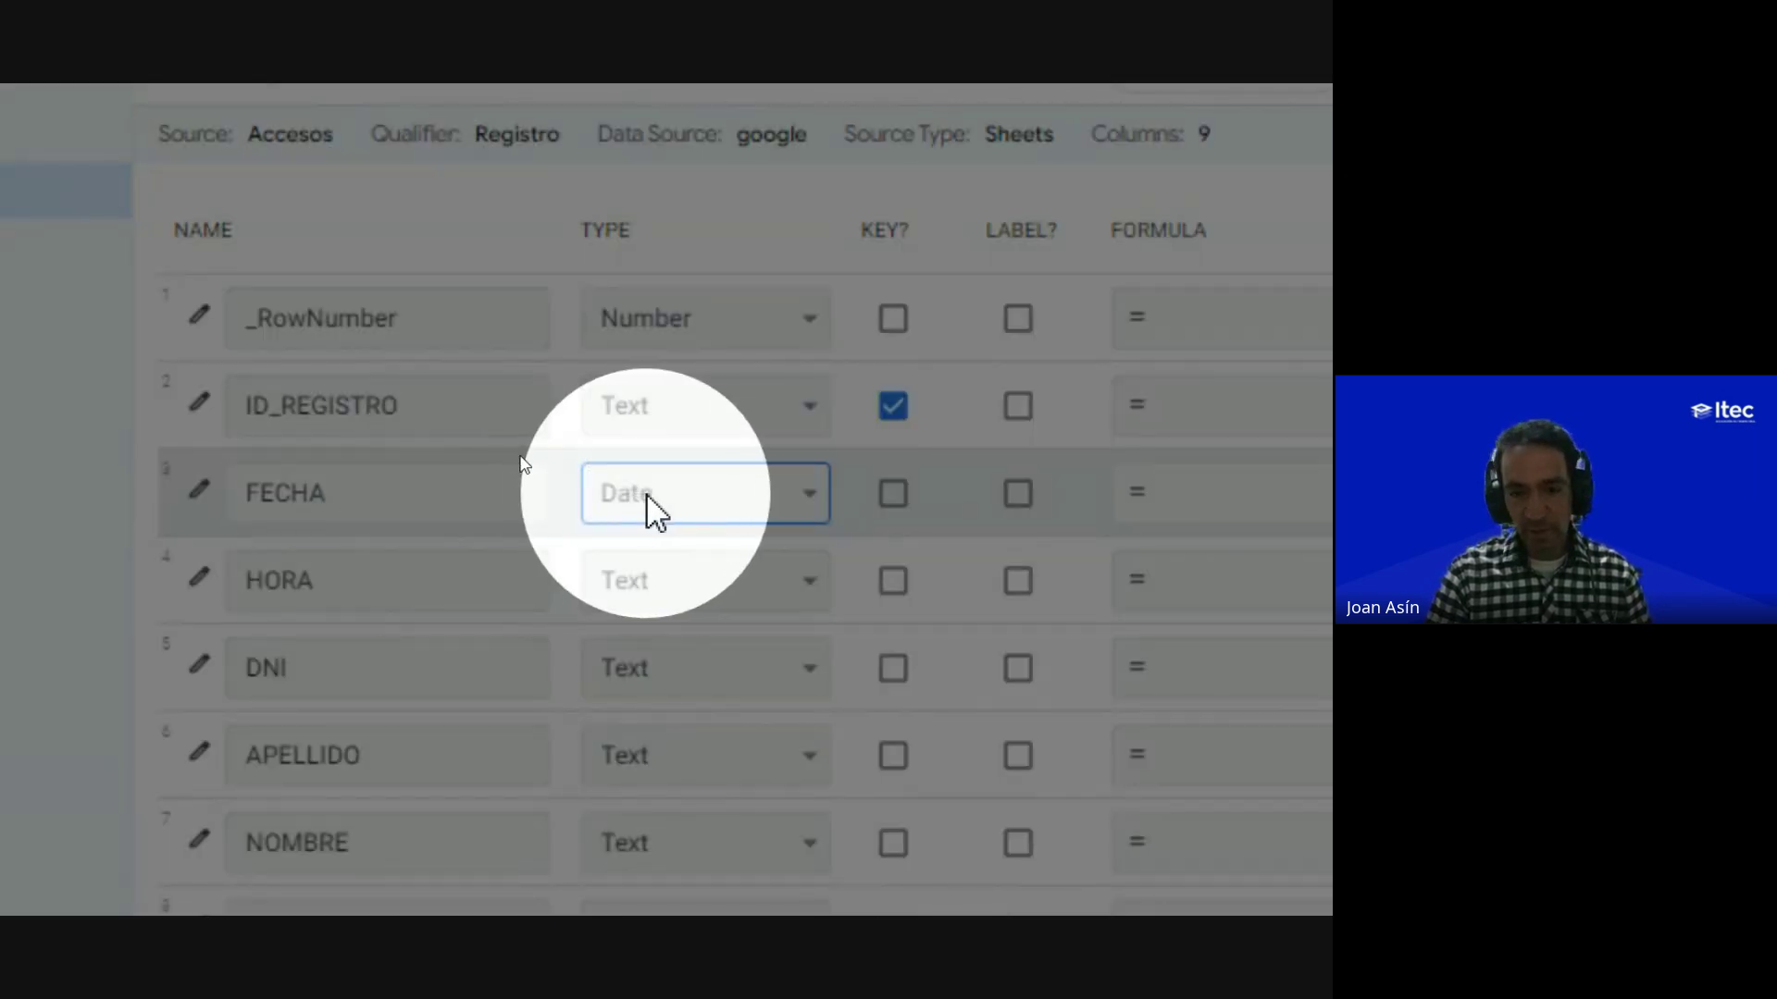
Step: Scroll the Registro columns table across to the INITIAL VALUE column
scroll(686, 497, "right", 5)
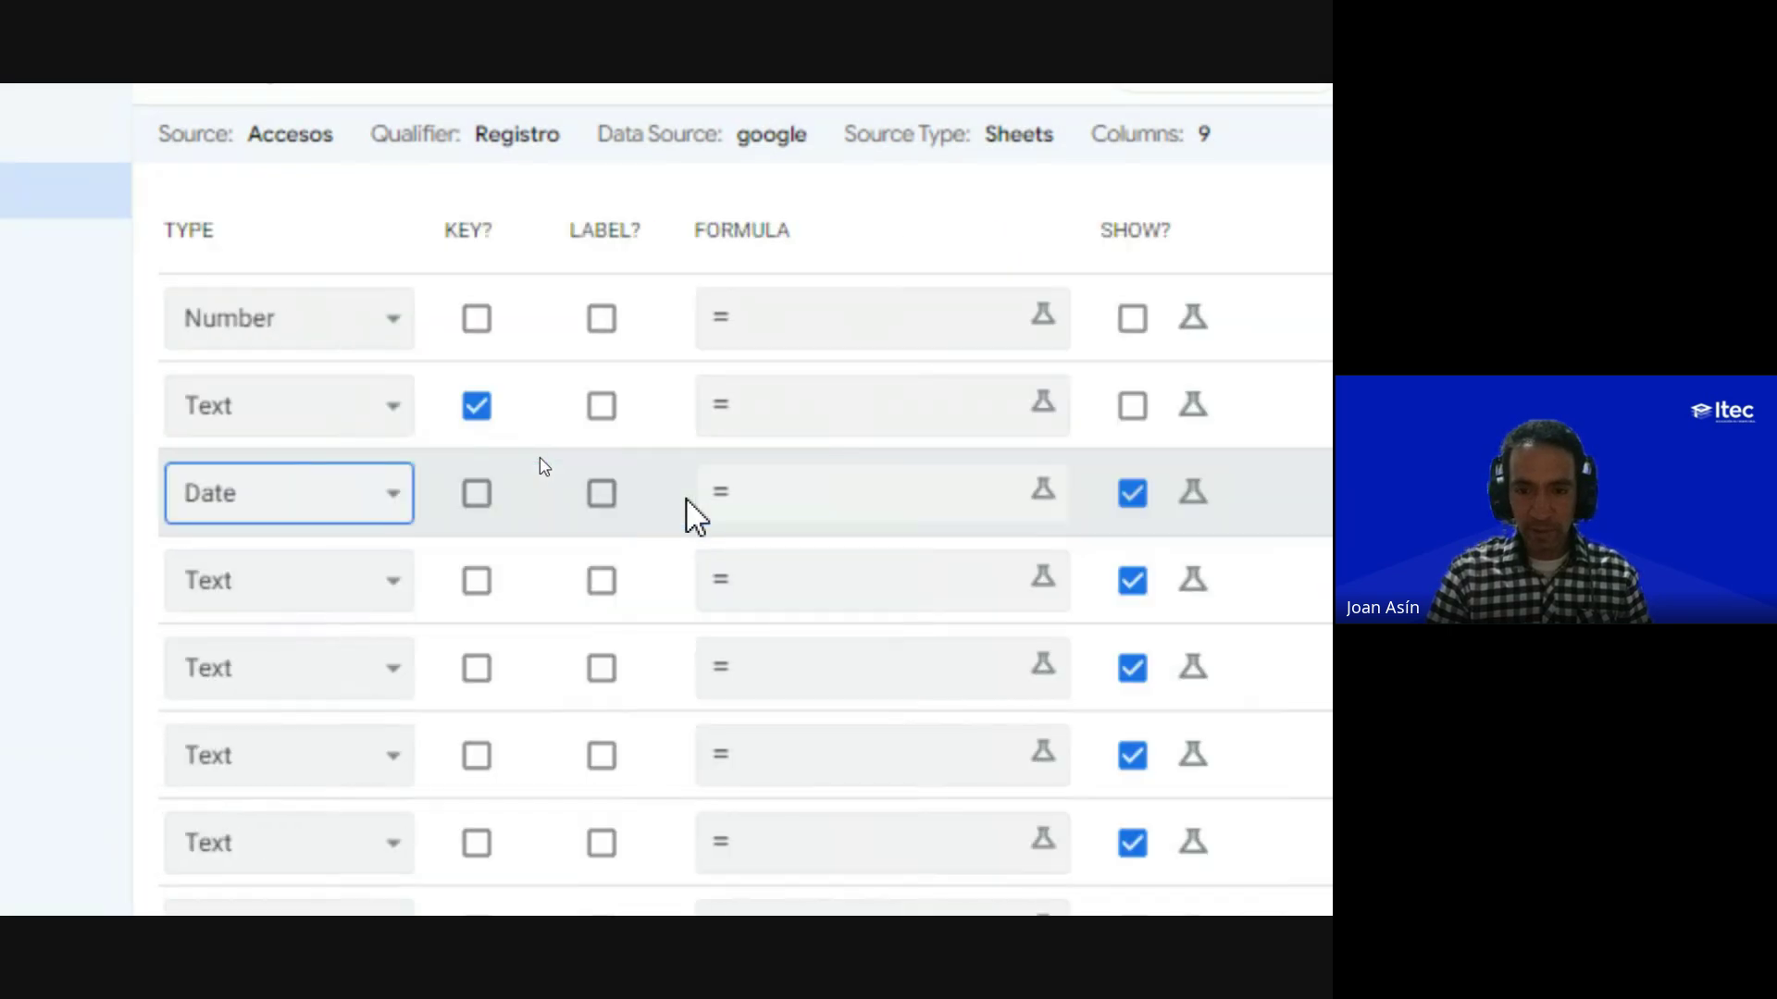
scroll(686, 498, "right", 5)
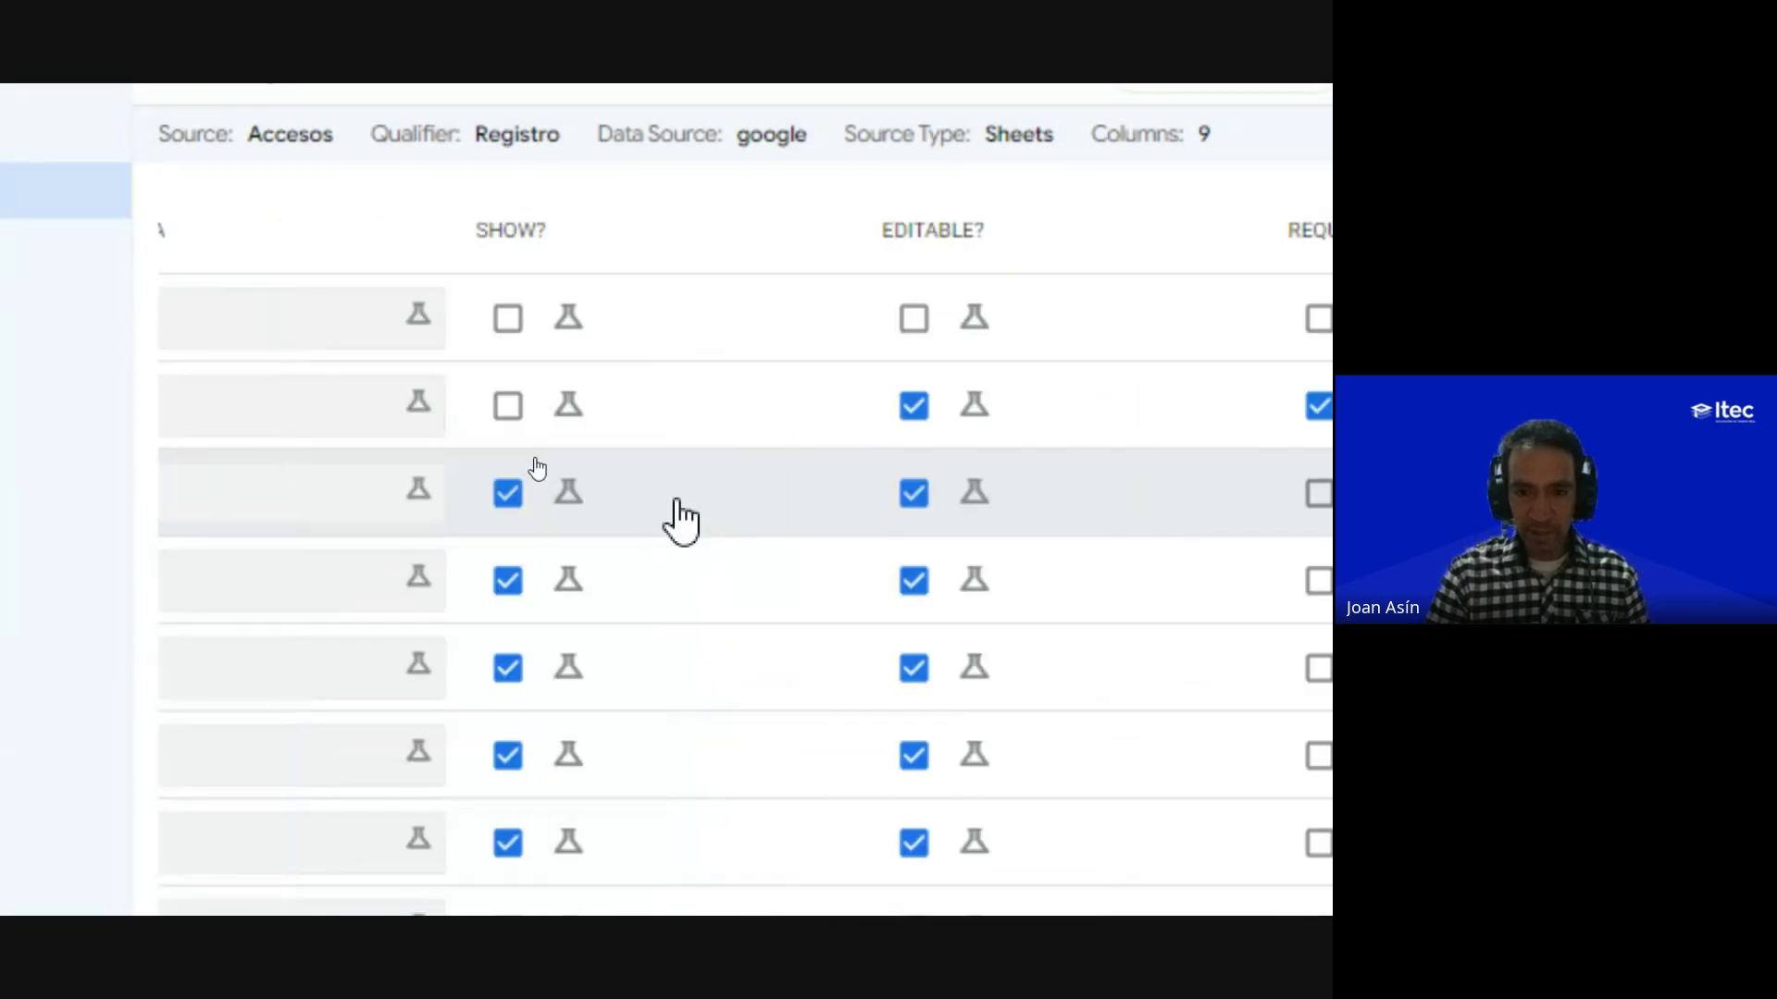
scroll(681, 521, "right", 5)
scroll(681, 521, "right", 3)
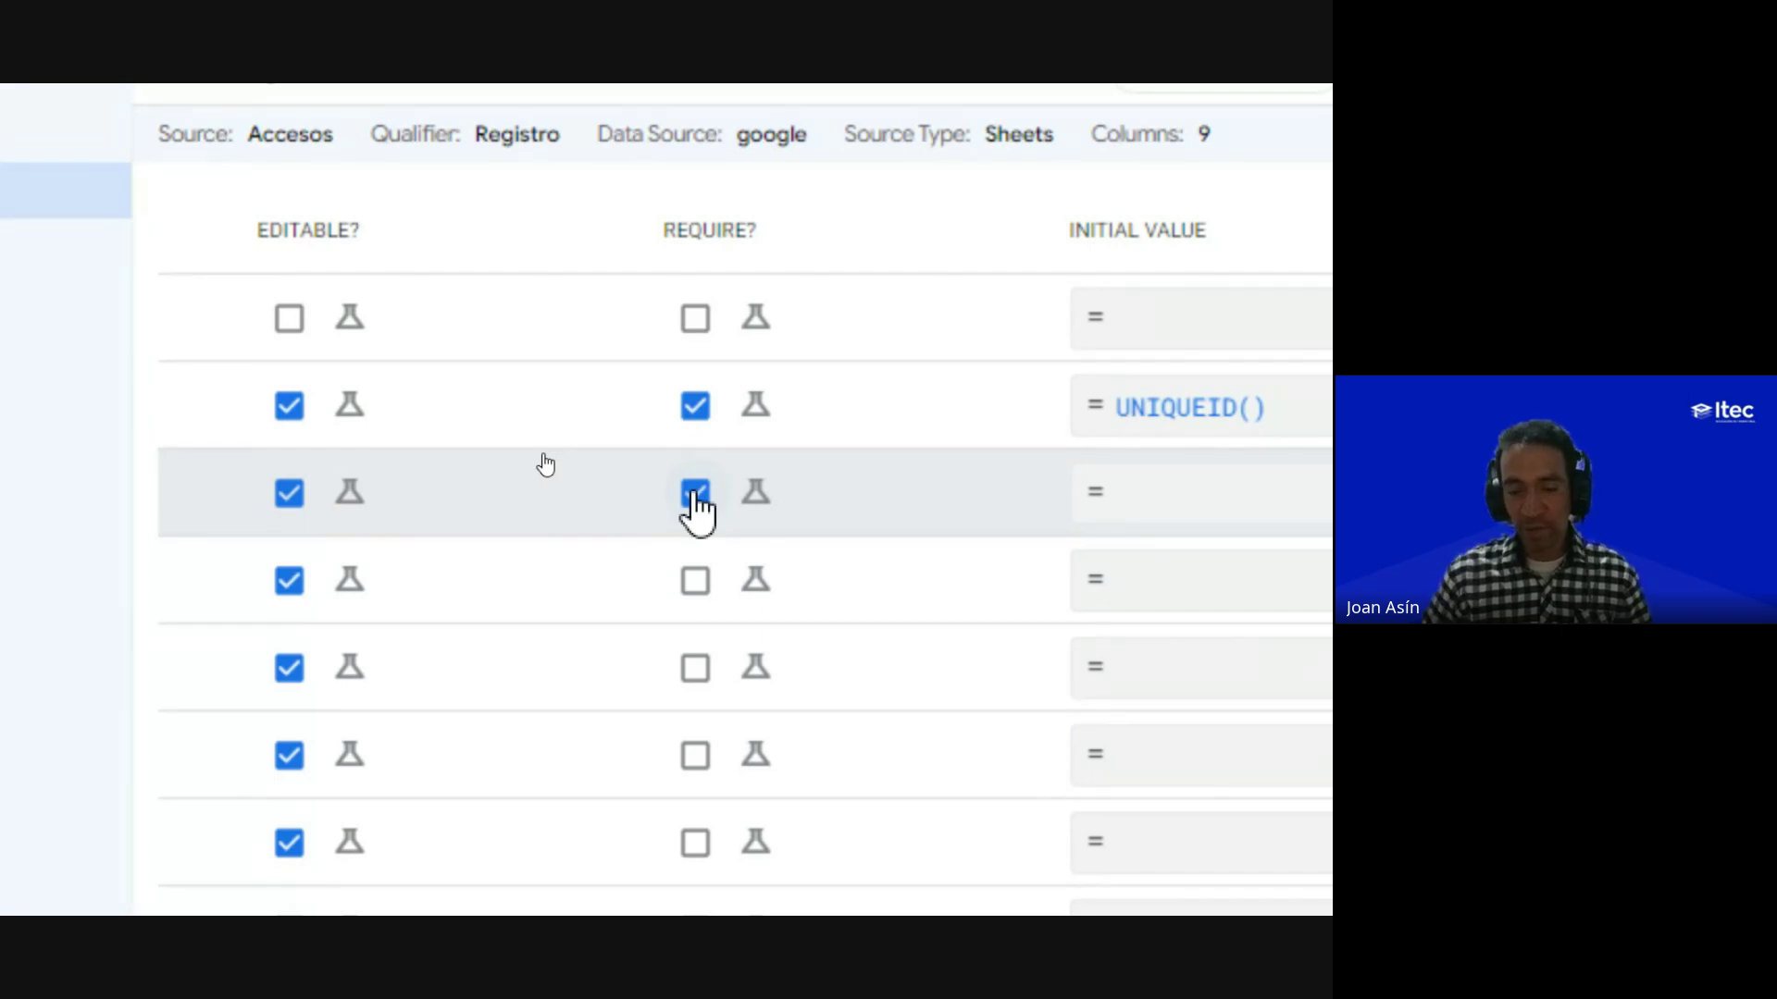
scroll(696, 512, "right", 3)
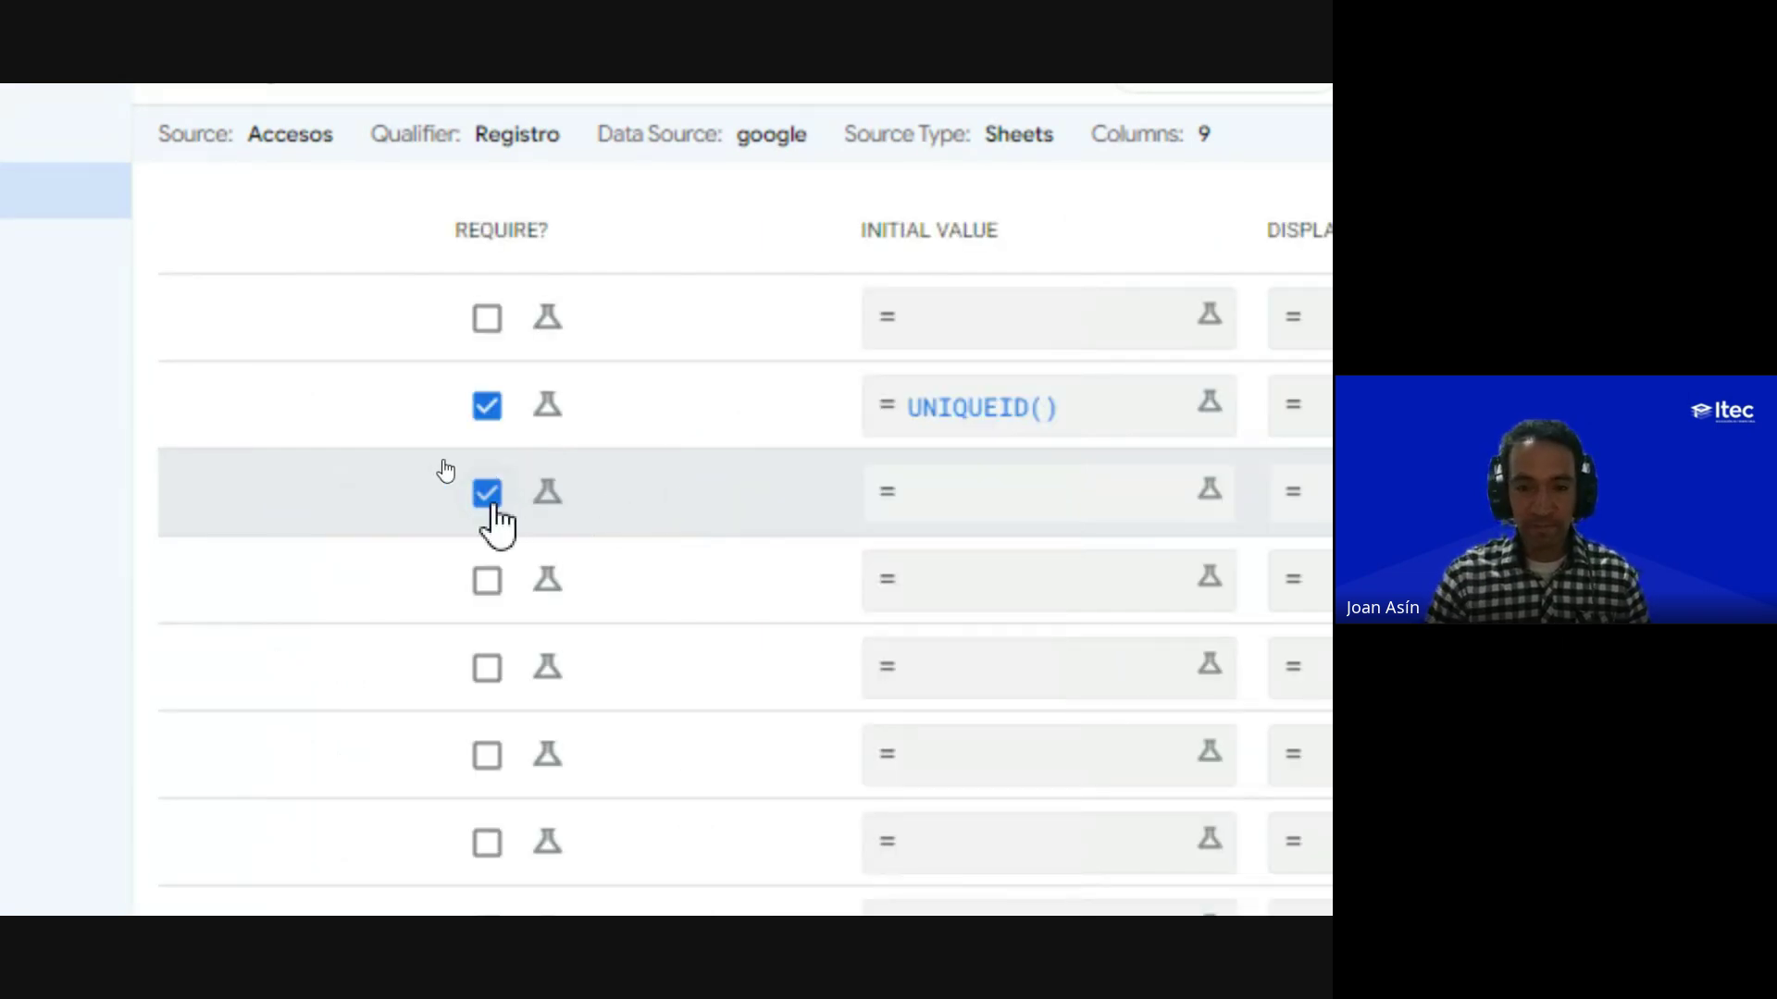
scroll(528, 219, "up", 1)
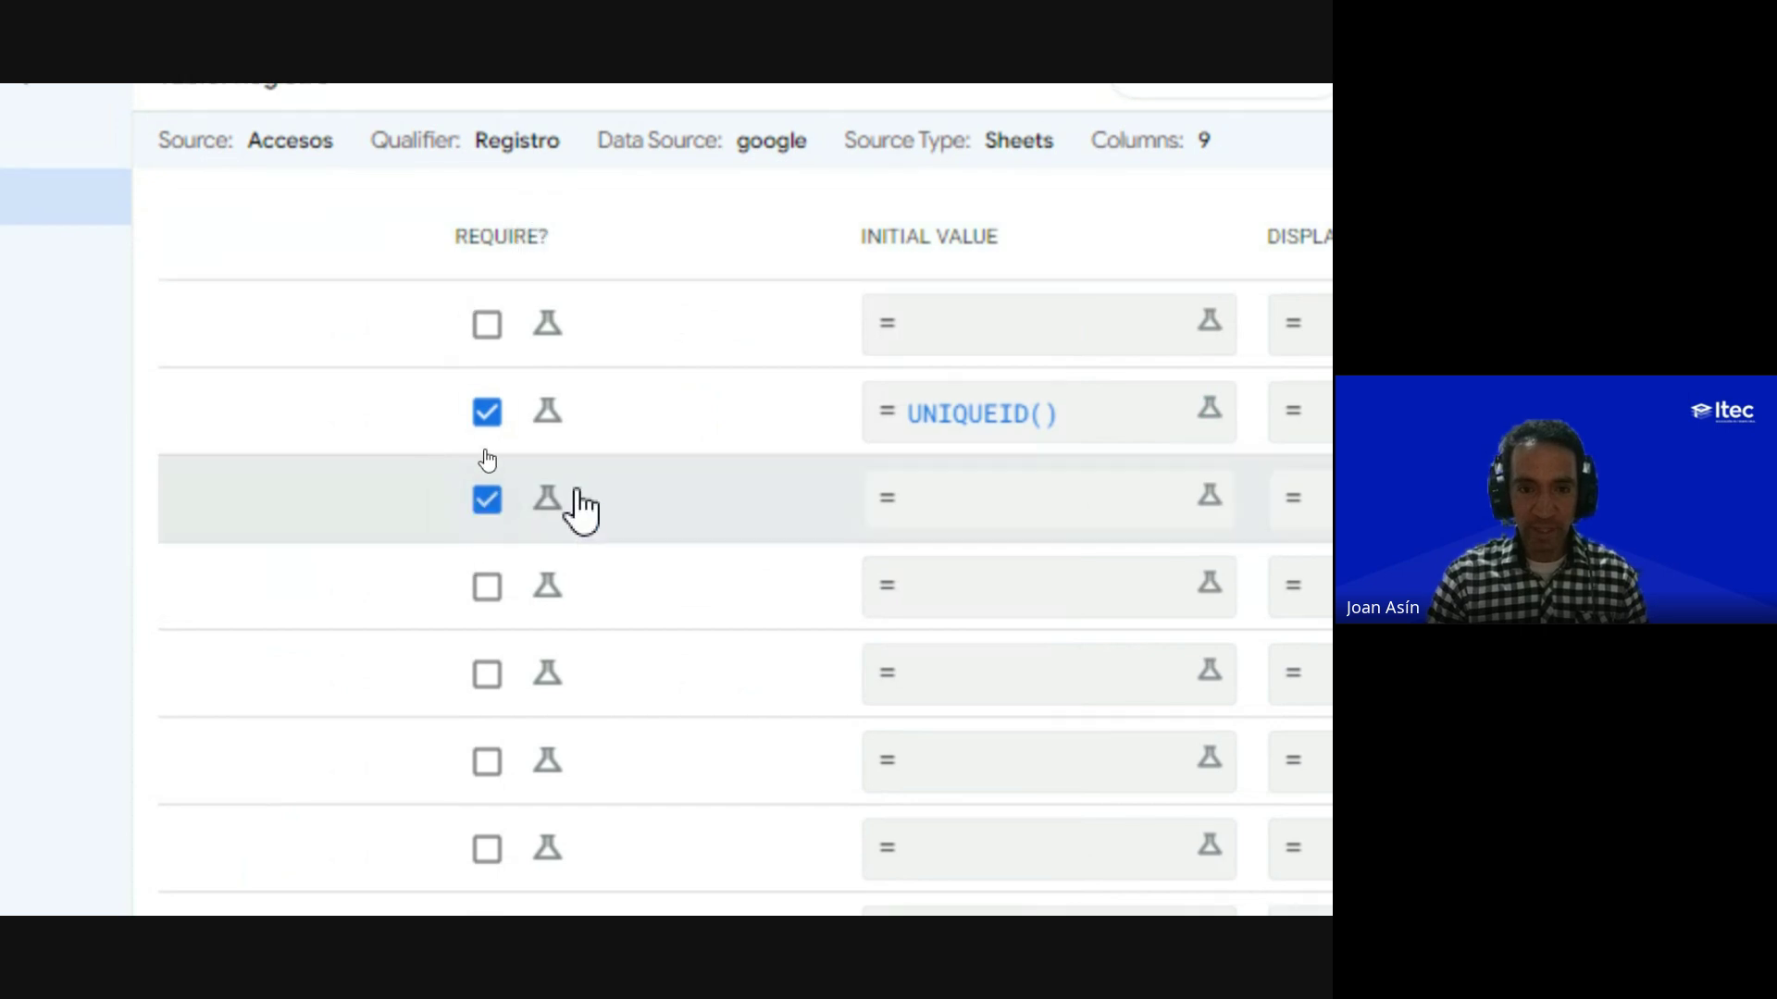
scroll(583, 509, "right", 6)
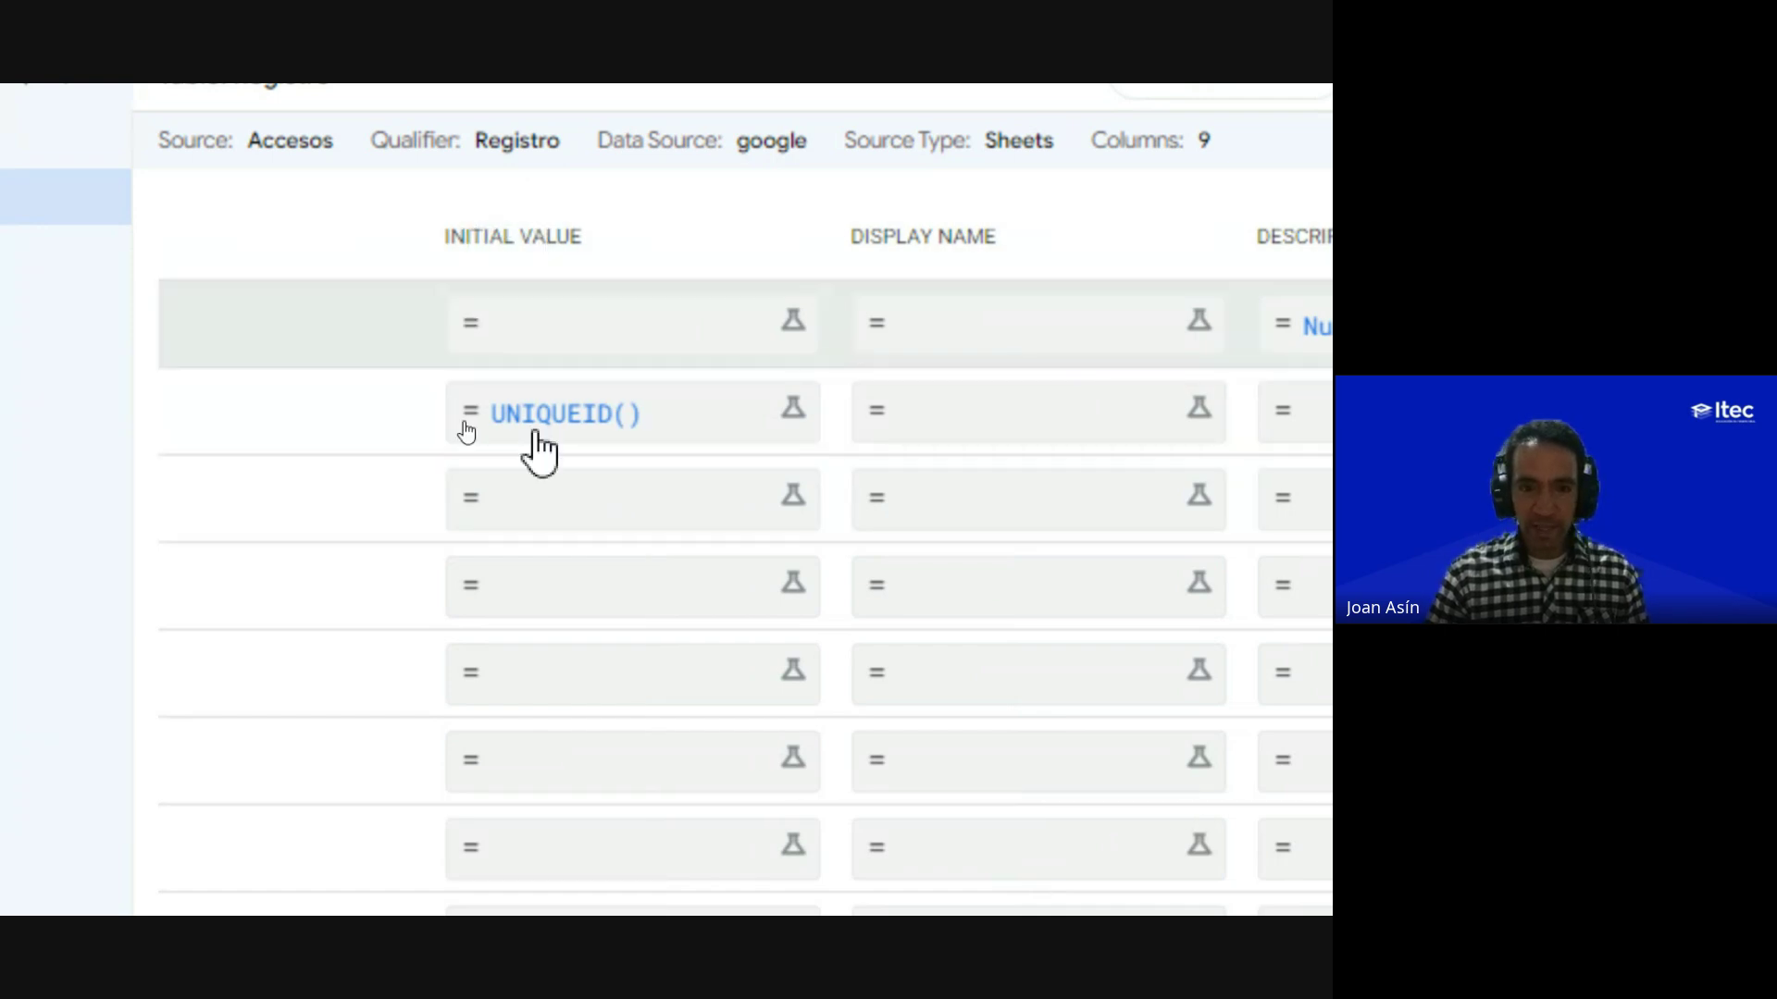
Step: Open the Expression Assistant for FECHA's initial value, then switch to the Google Meet call
left_click(536, 502)
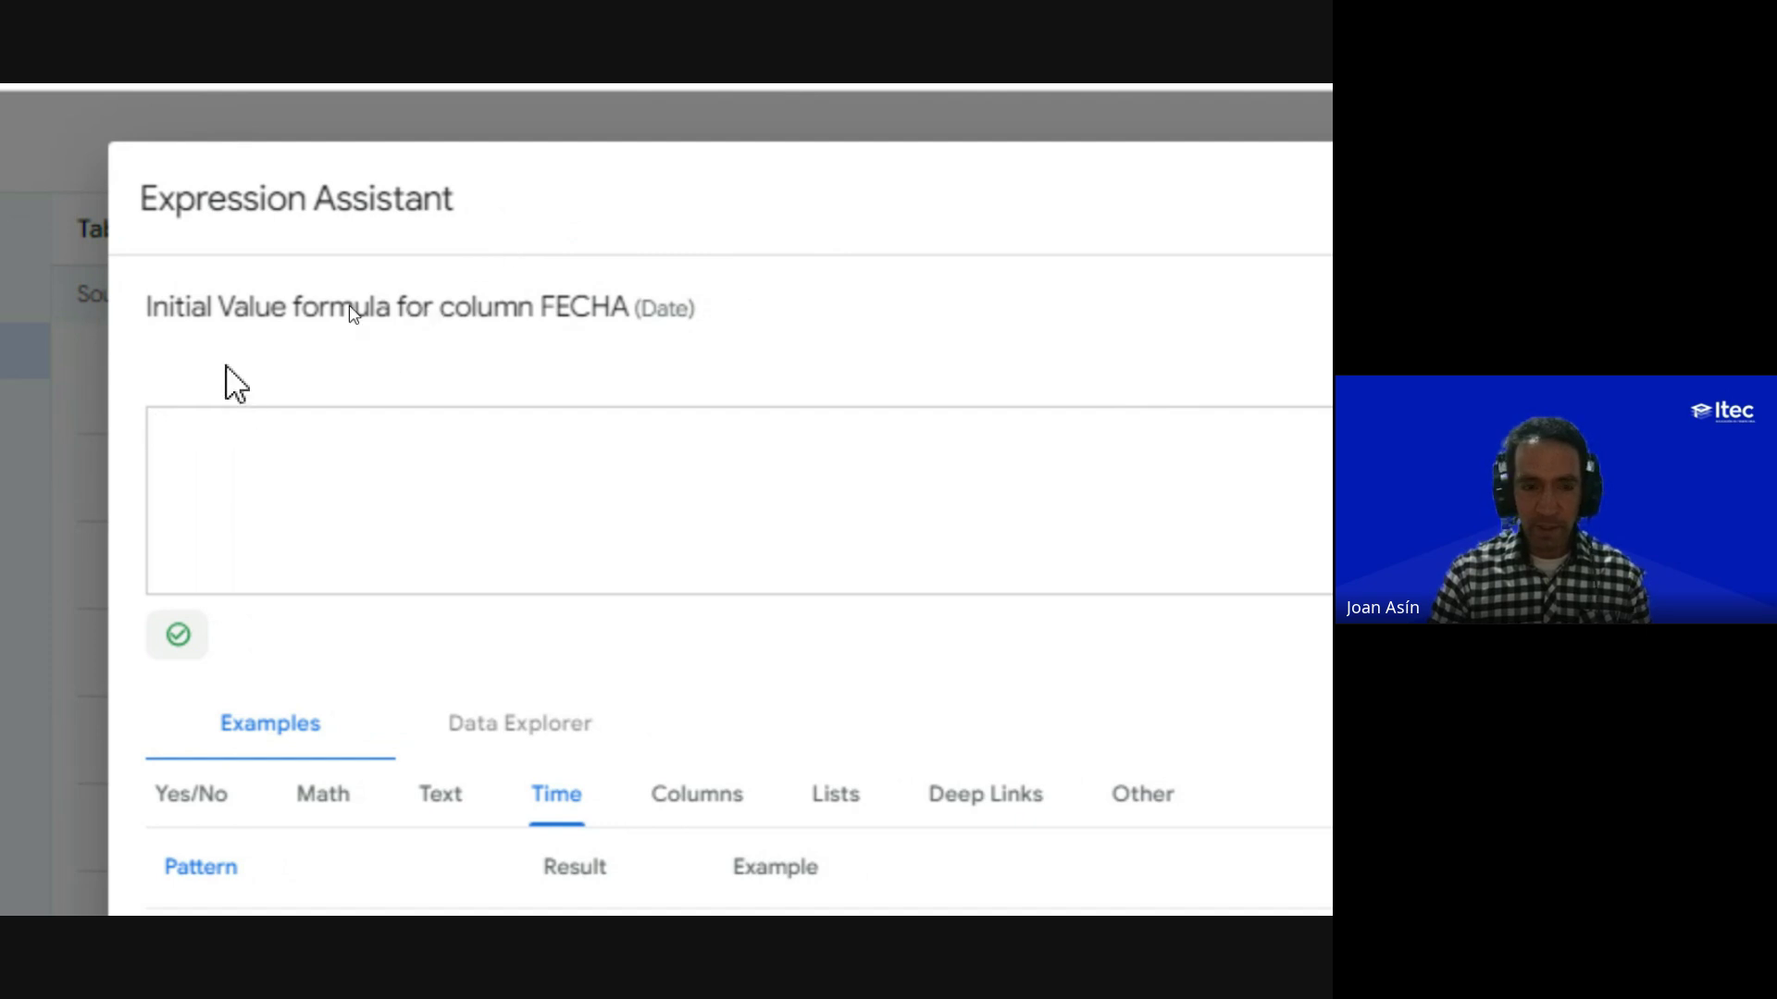
key("ctrl")
key("ctrl")
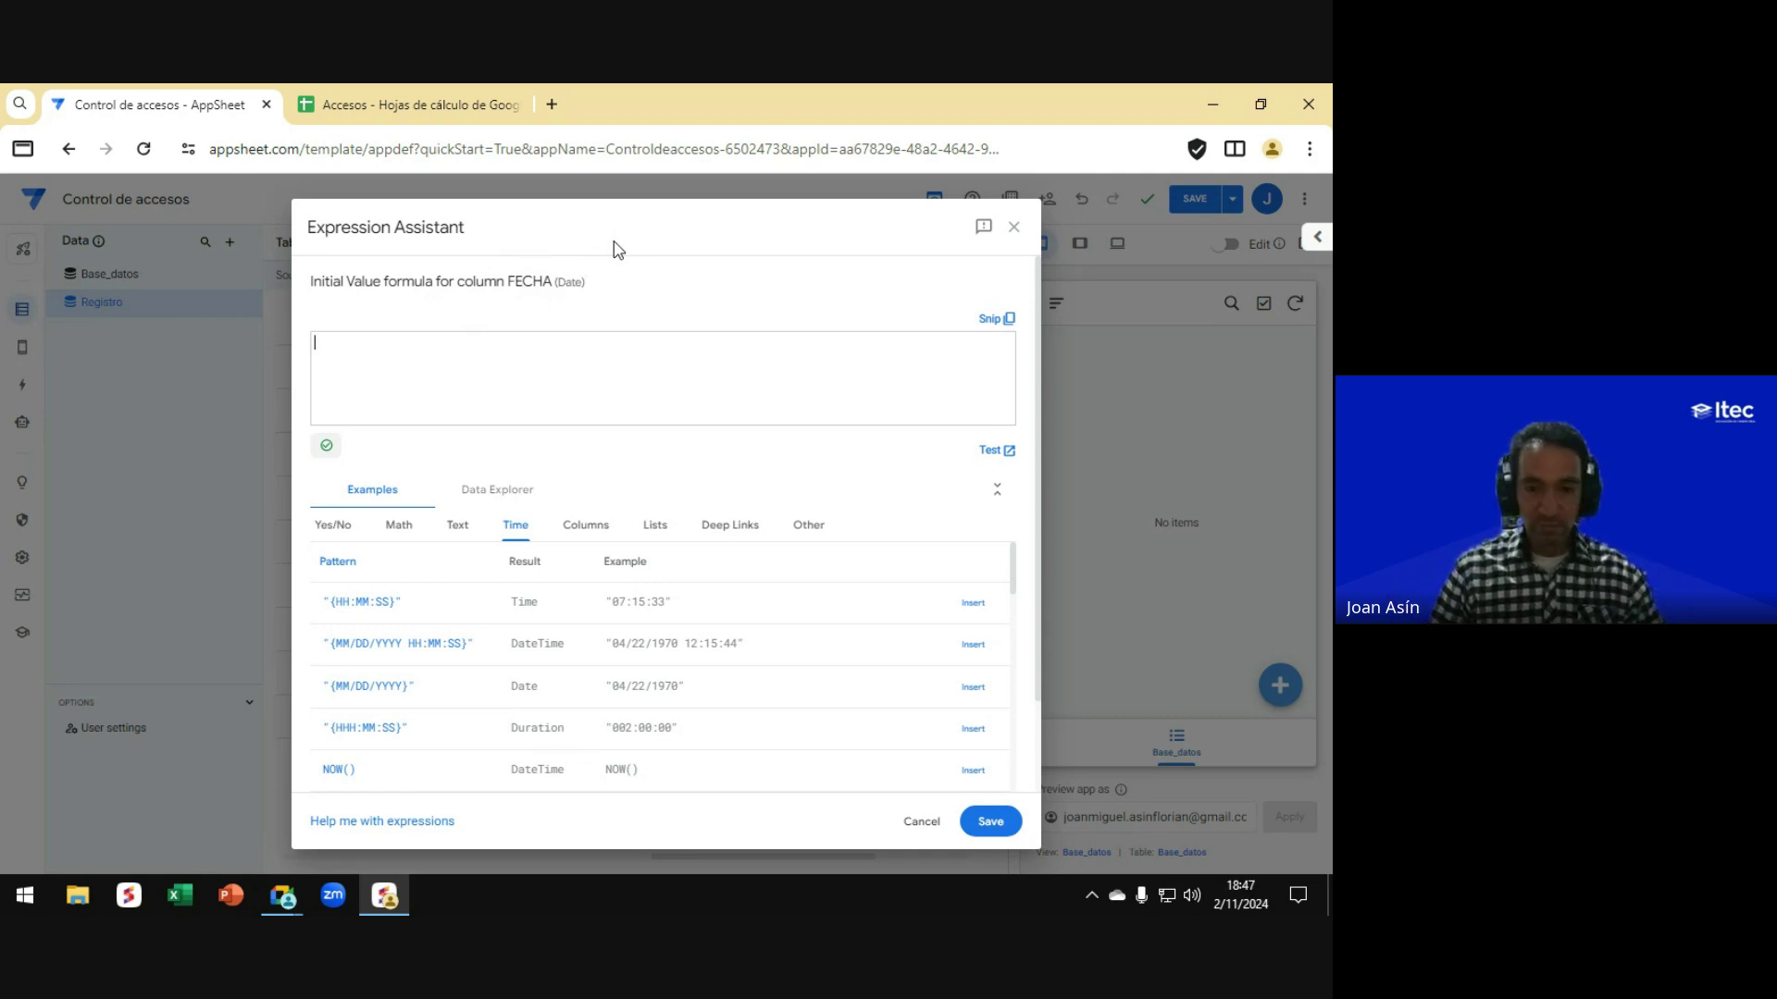
key("alt+Tab")
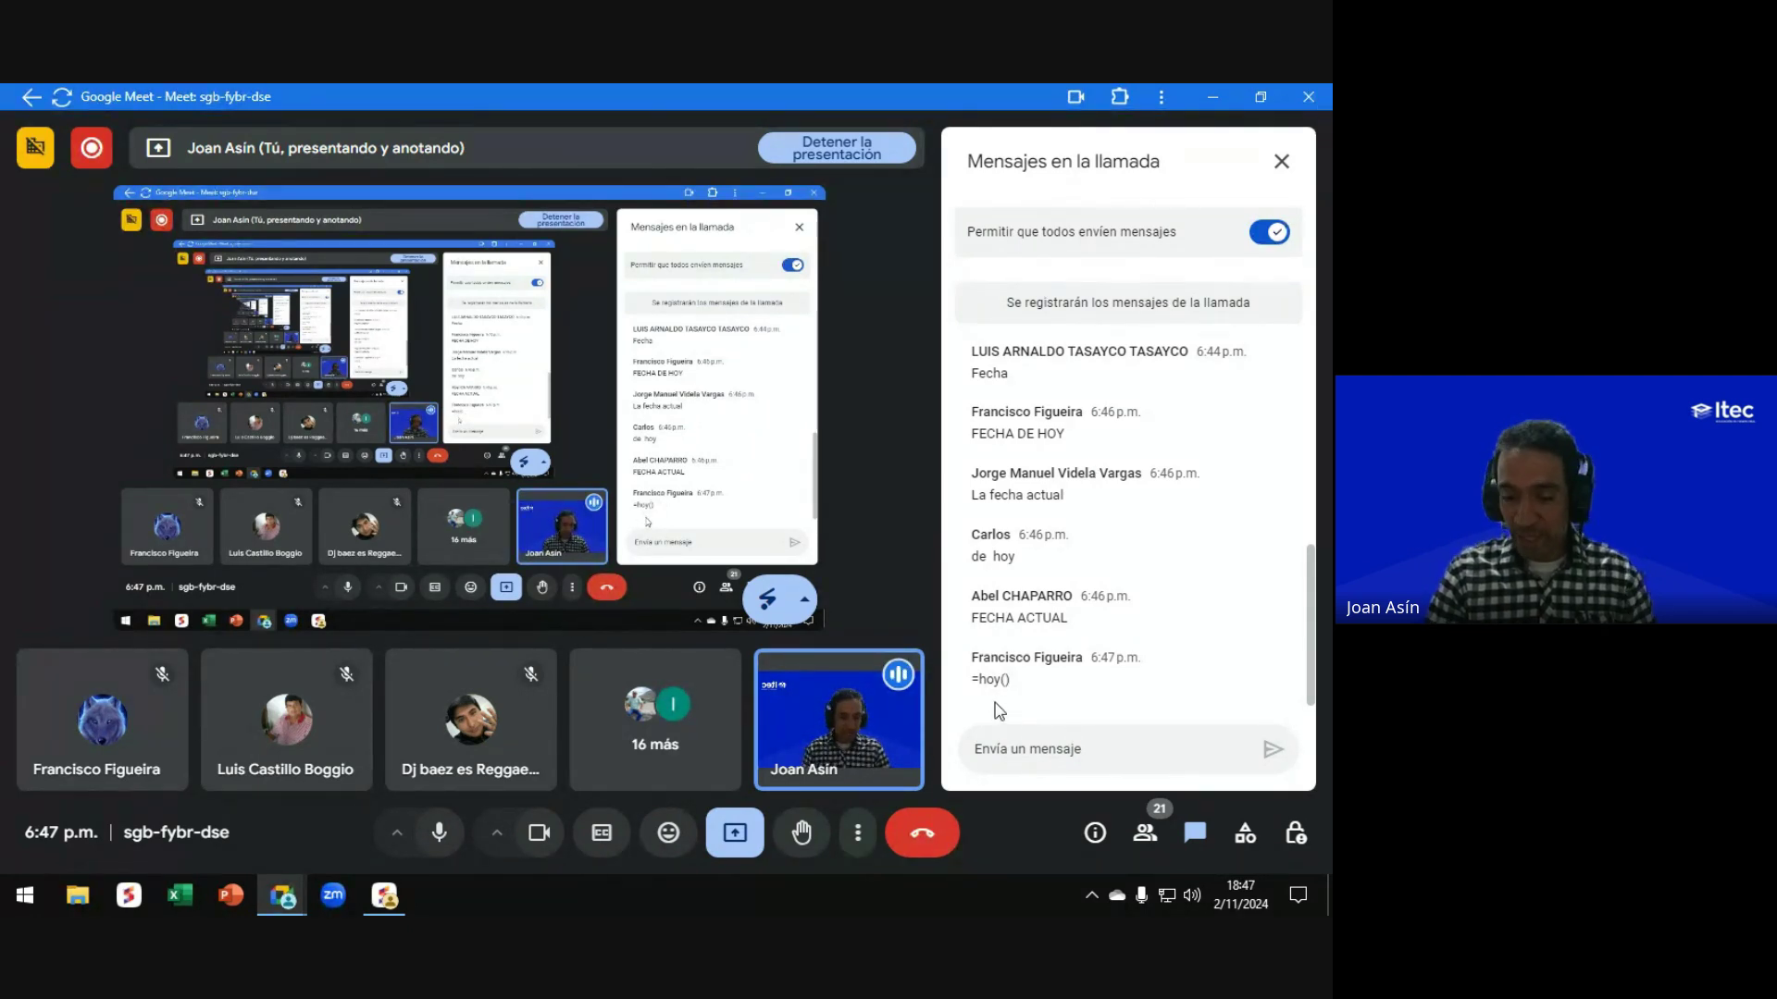
Step: Close the Meet chat panel and go back to AppSheet's Expression Assistant
left_click(1281, 163)
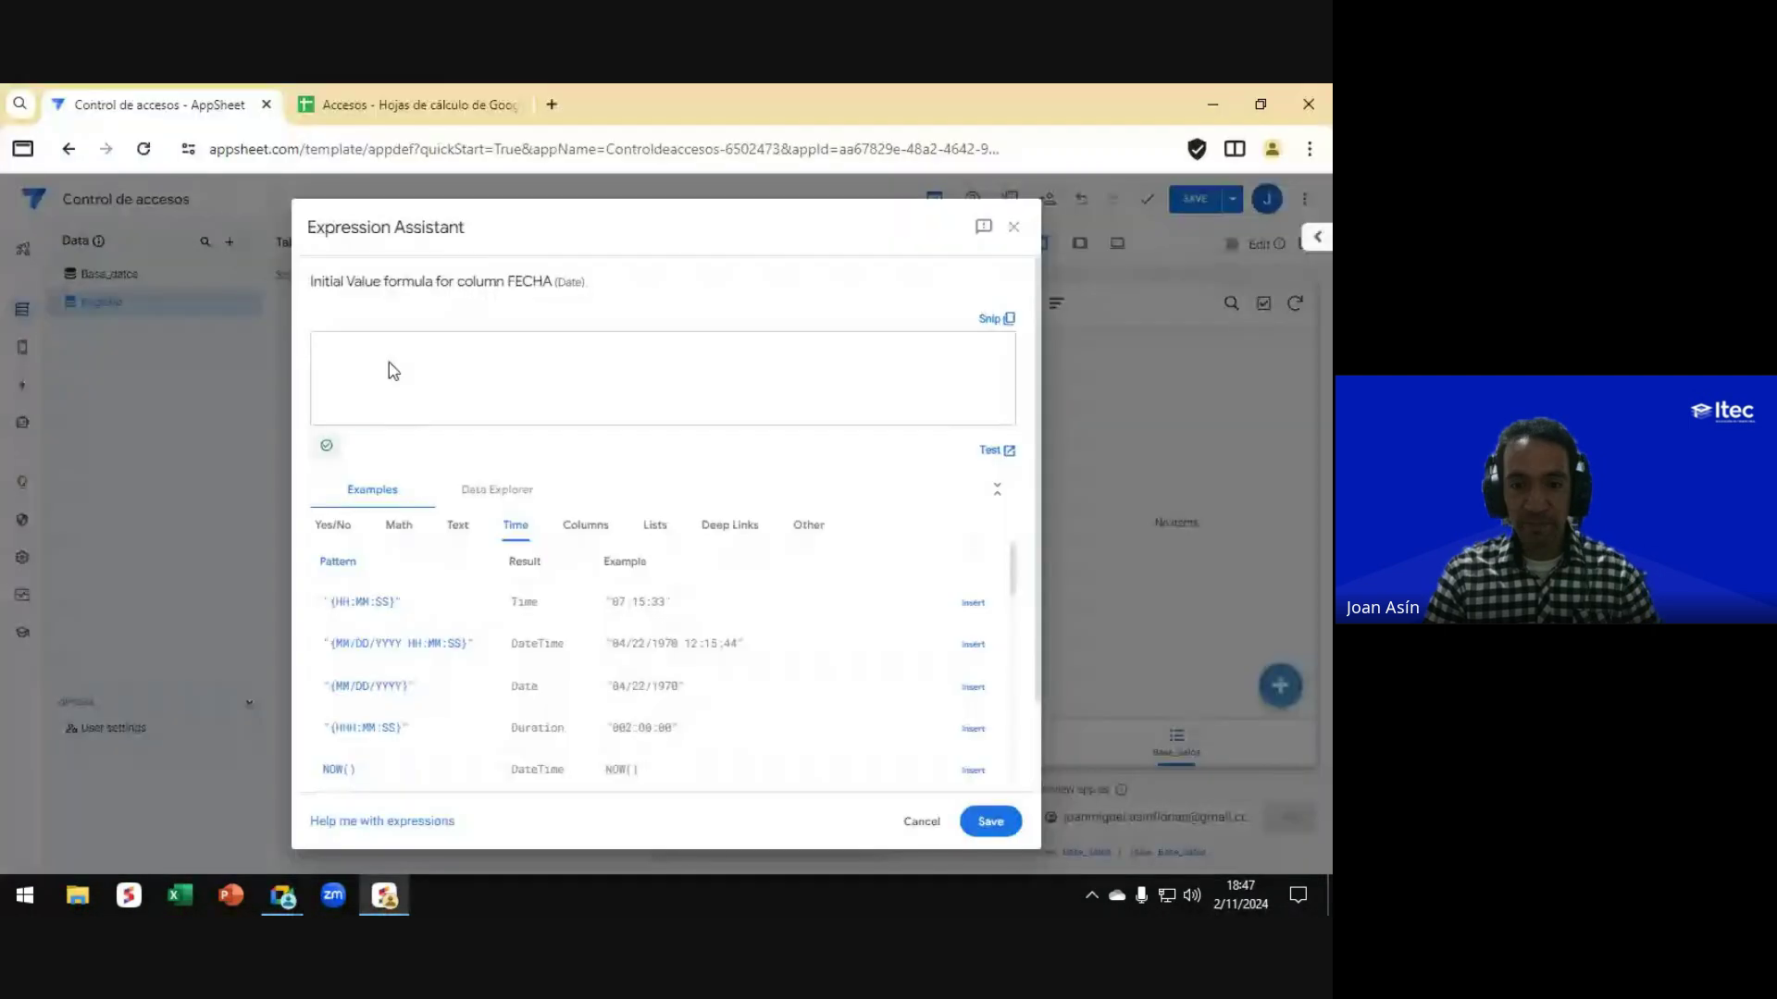
left_click(387, 351)
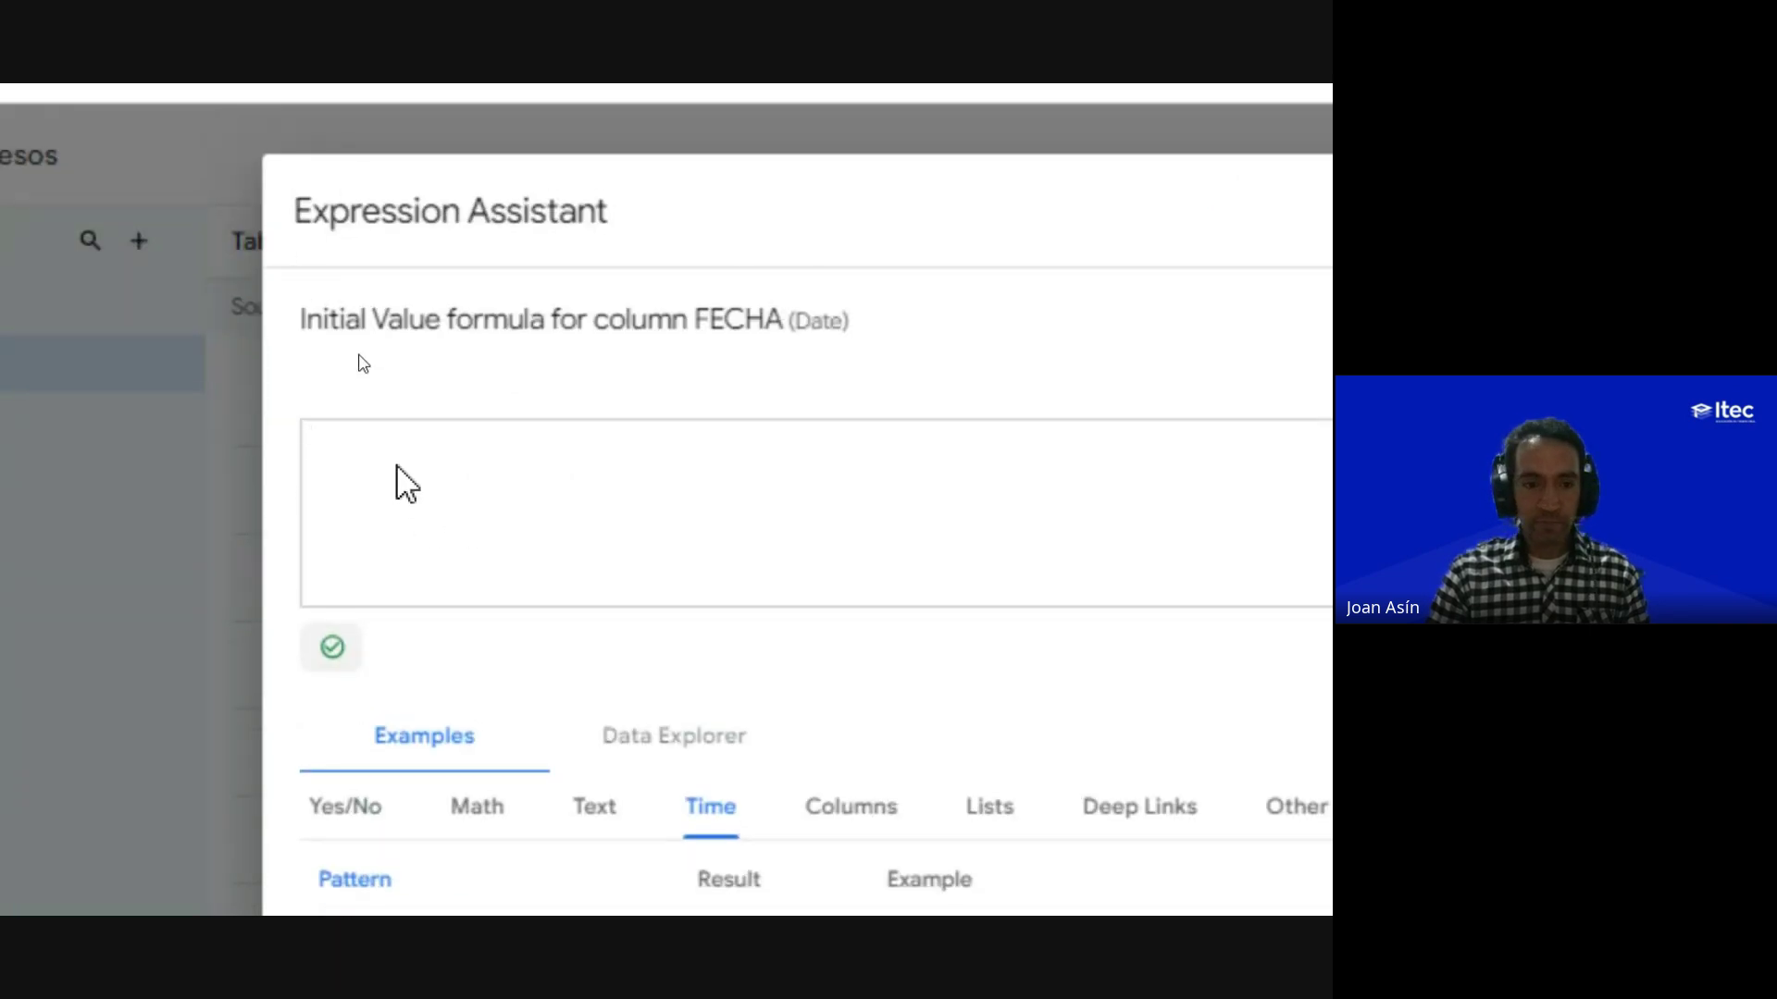
Step: Enter TODAY() as FECHA's initial value formula from the autocomplete suggestion
type("TODA")
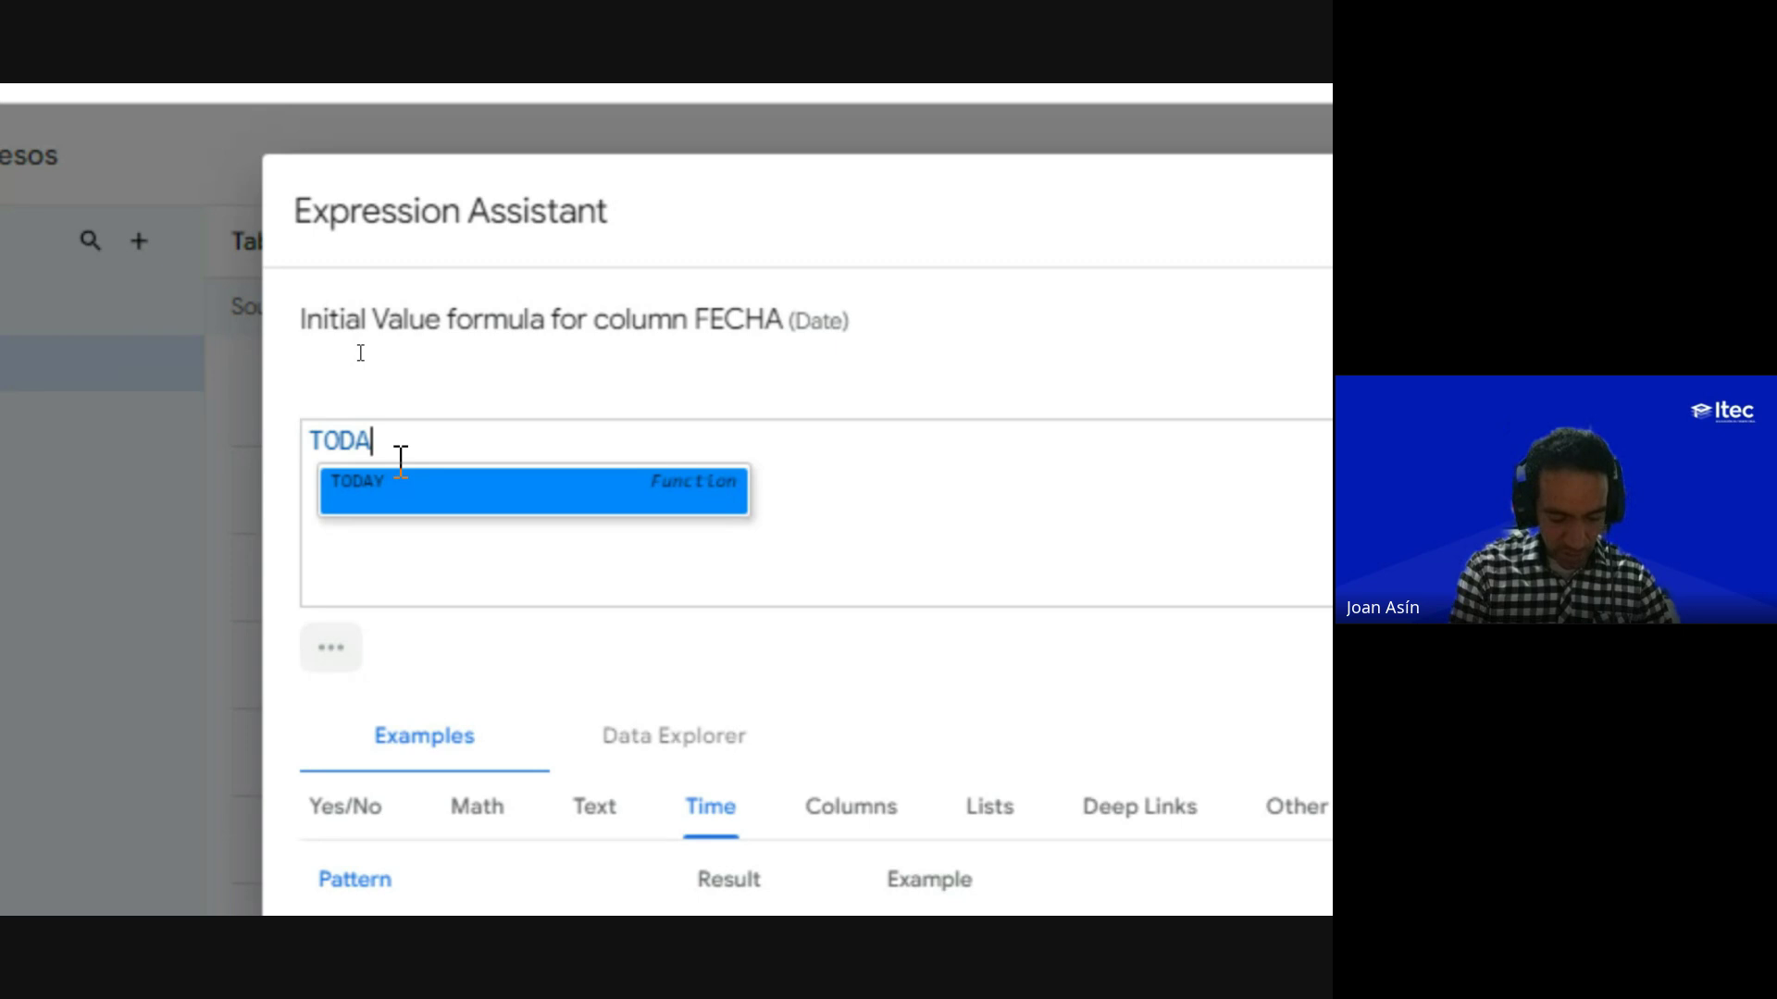
key("Return")
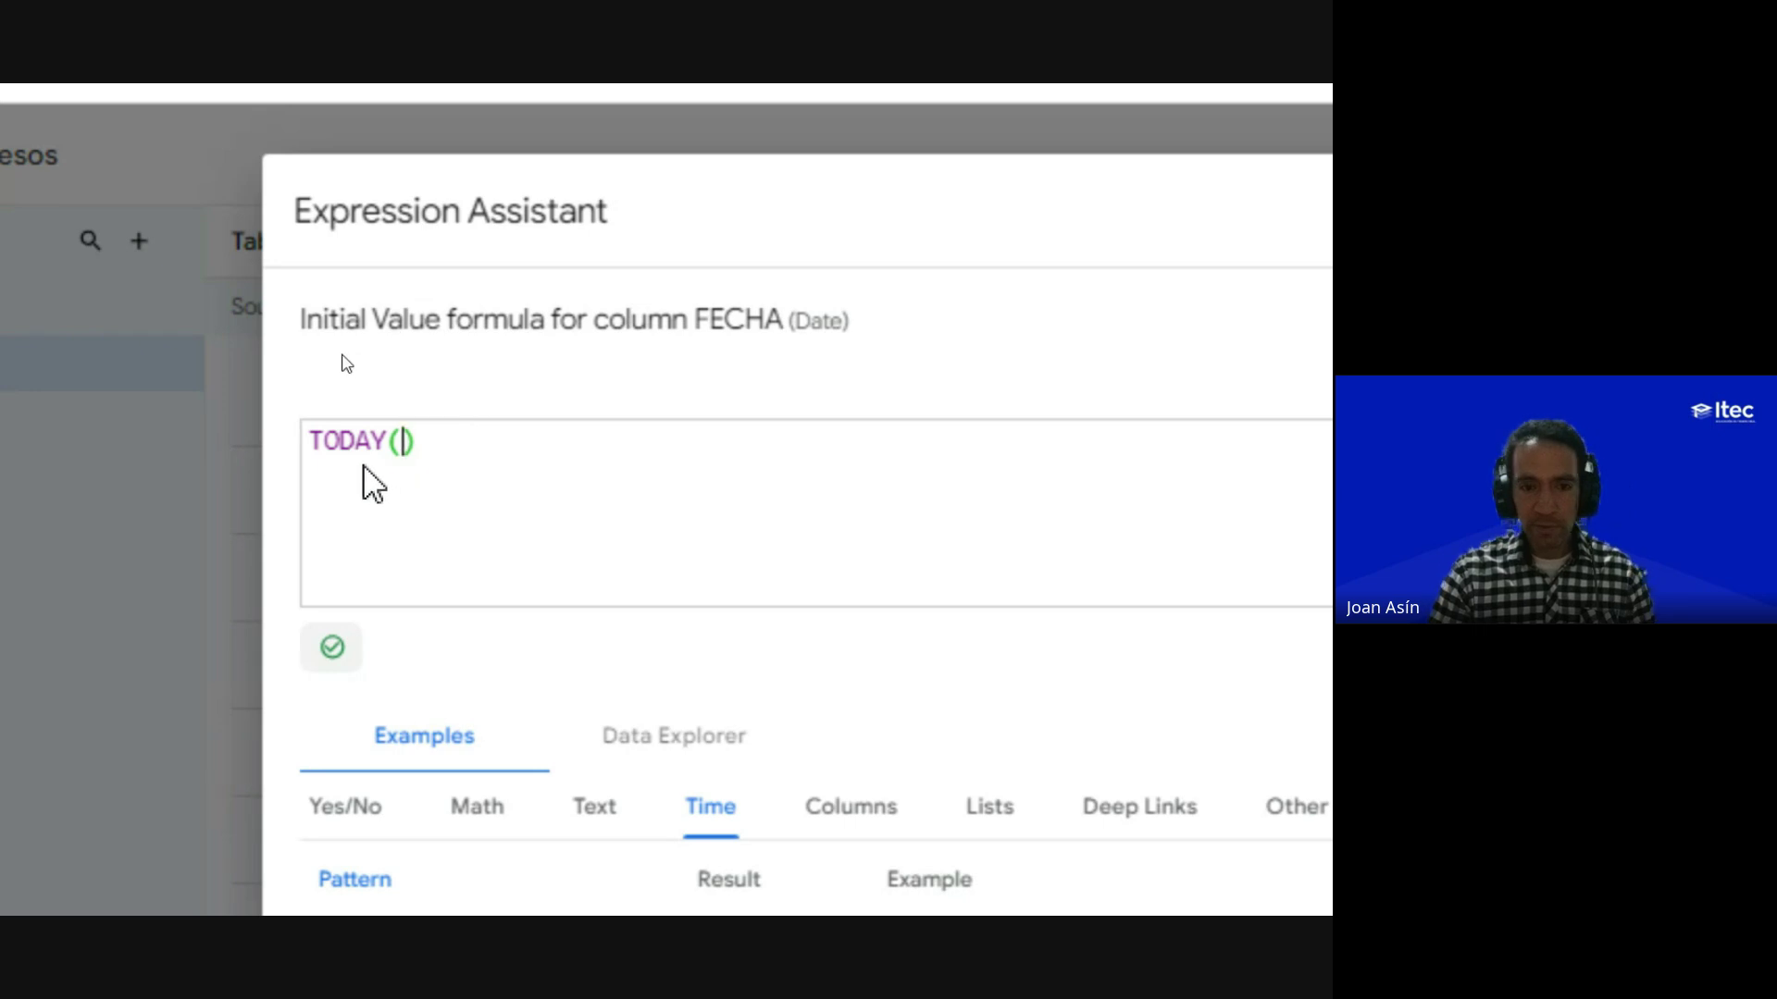
key("ctrl+a")
key("BackSpace")
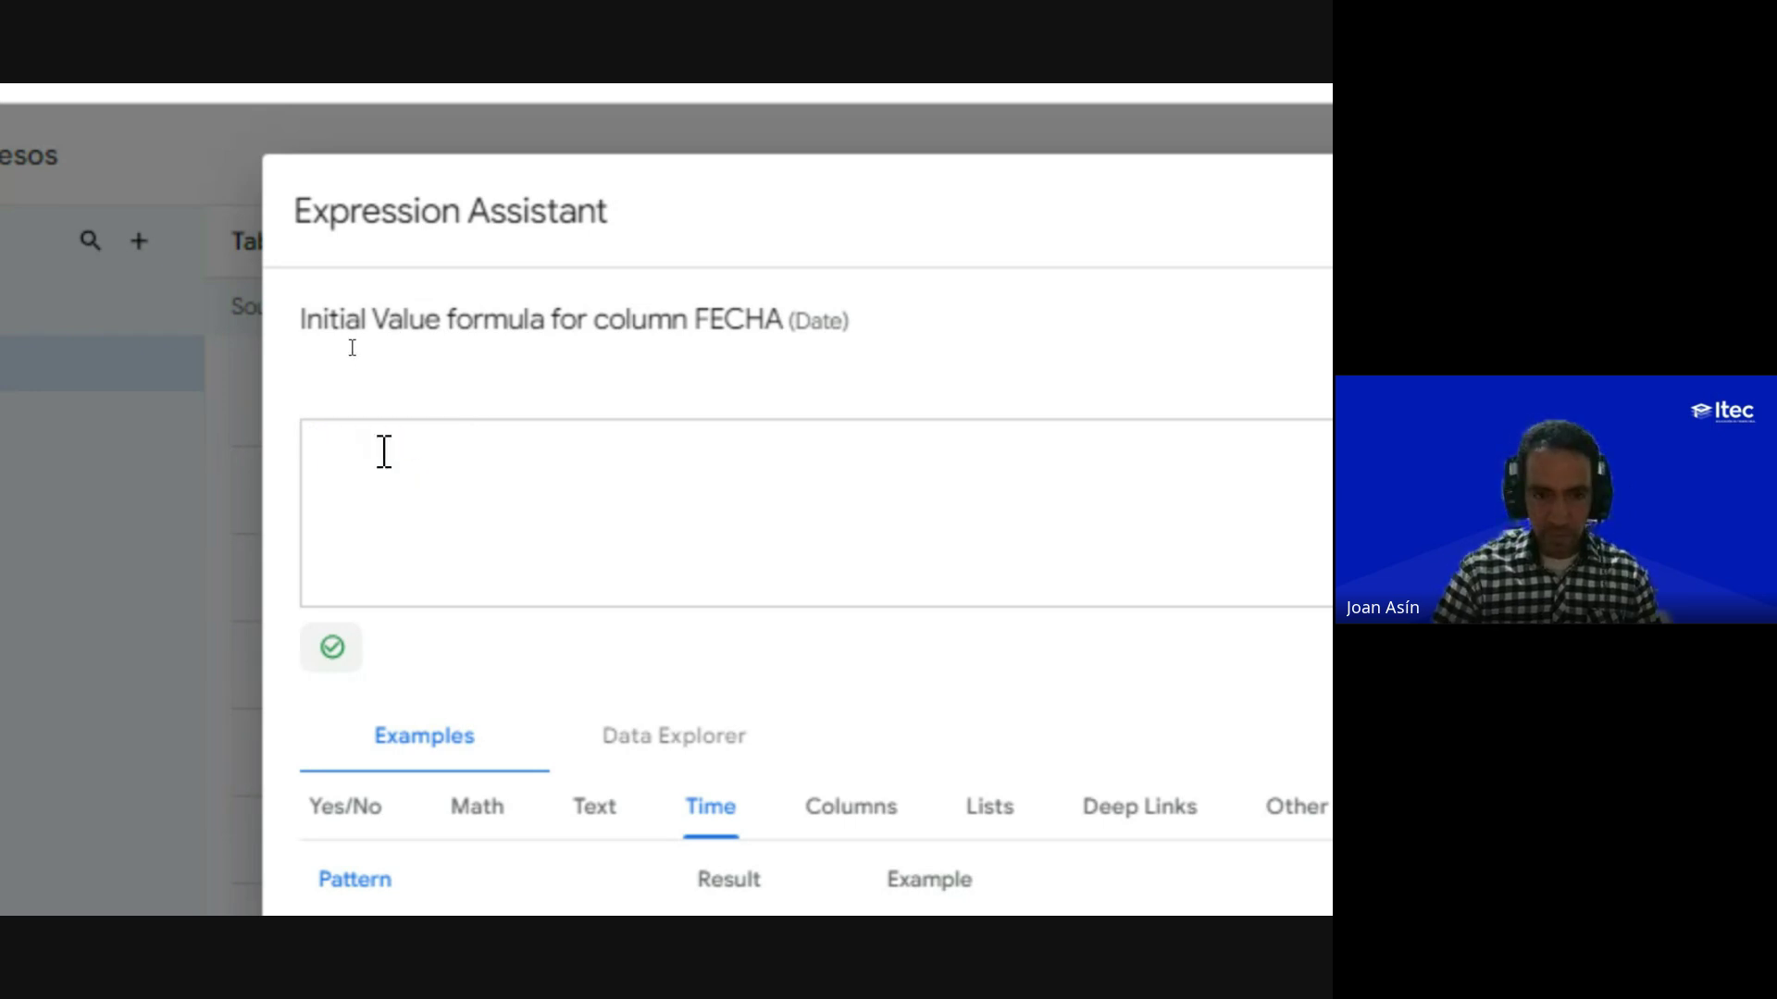
type("TOD")
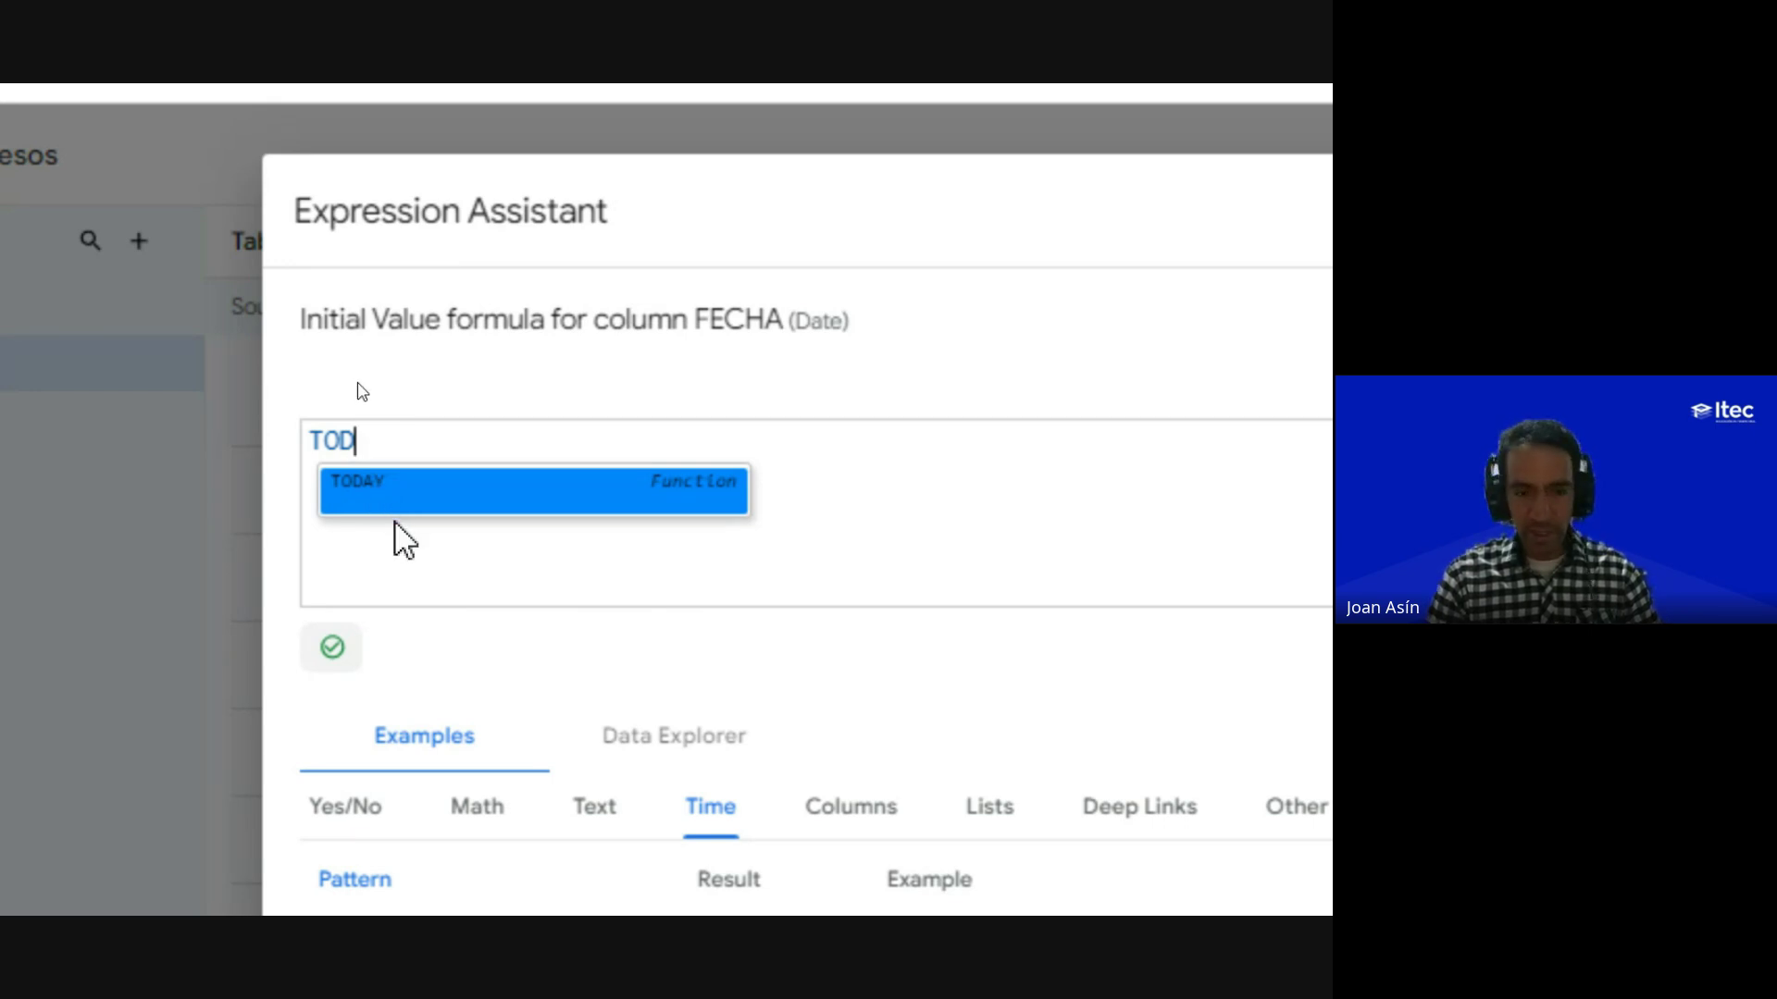
key("Return")
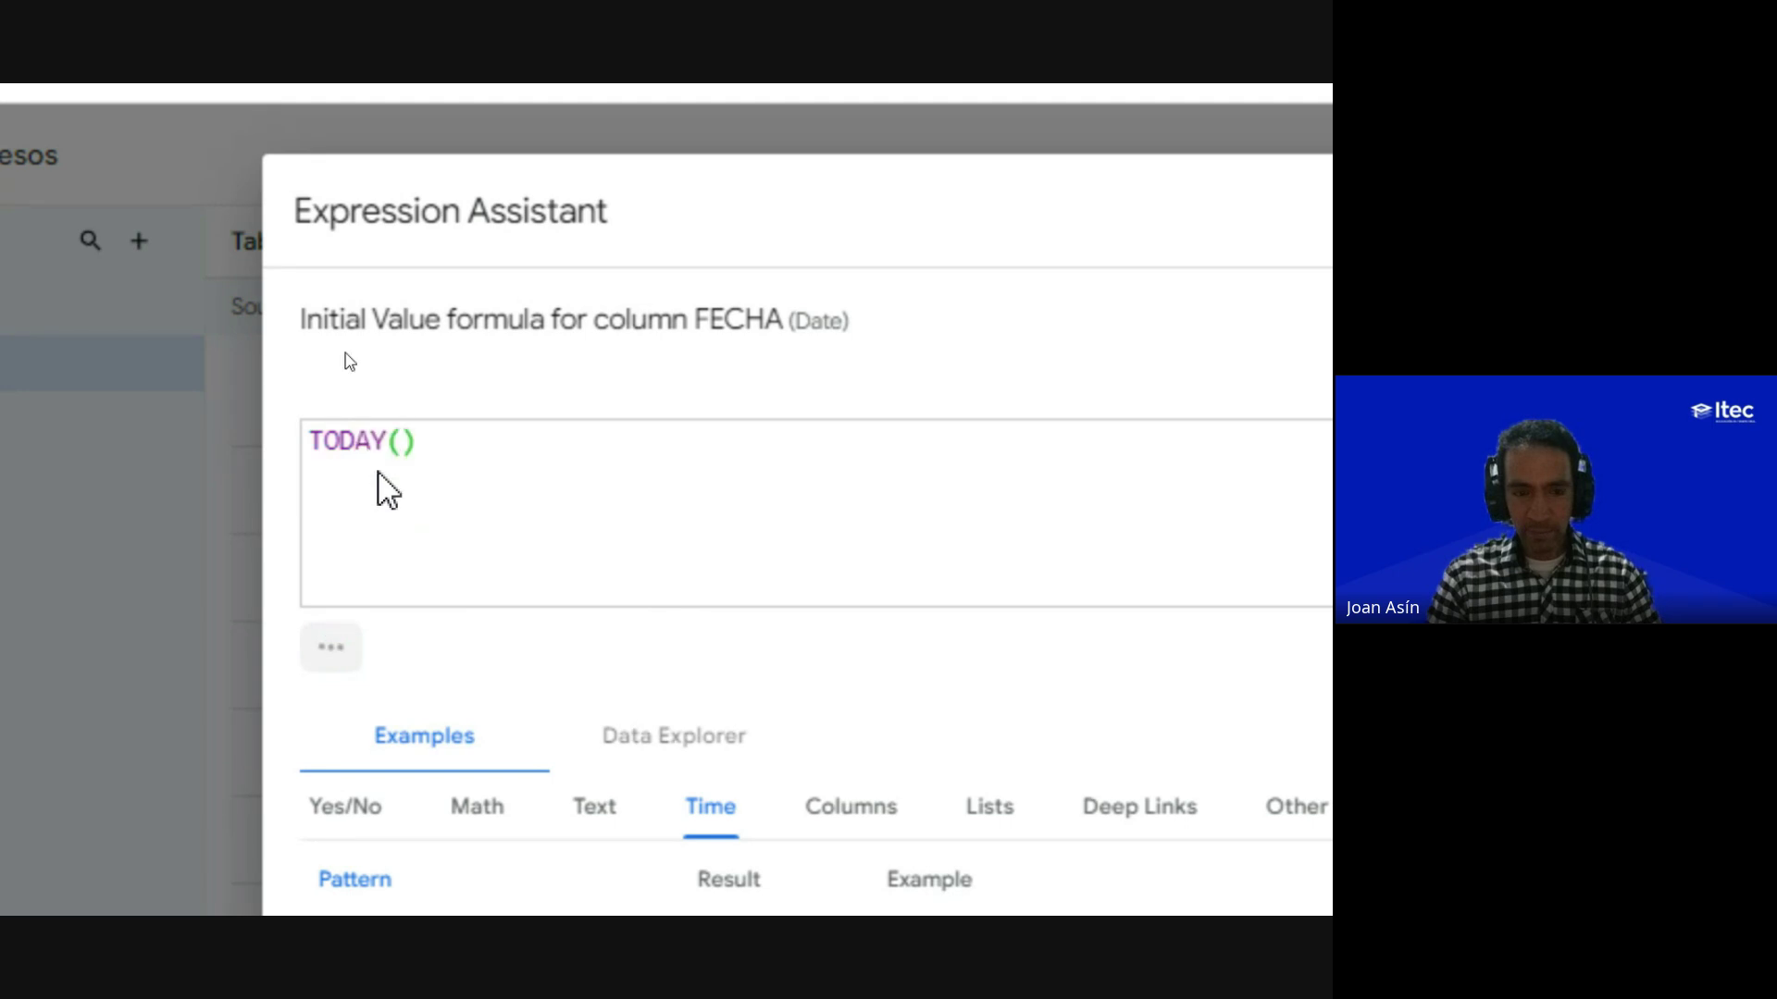
Step: Re-enter the formula as TODAY() from the suggestion list and save it
key("ctrl+a")
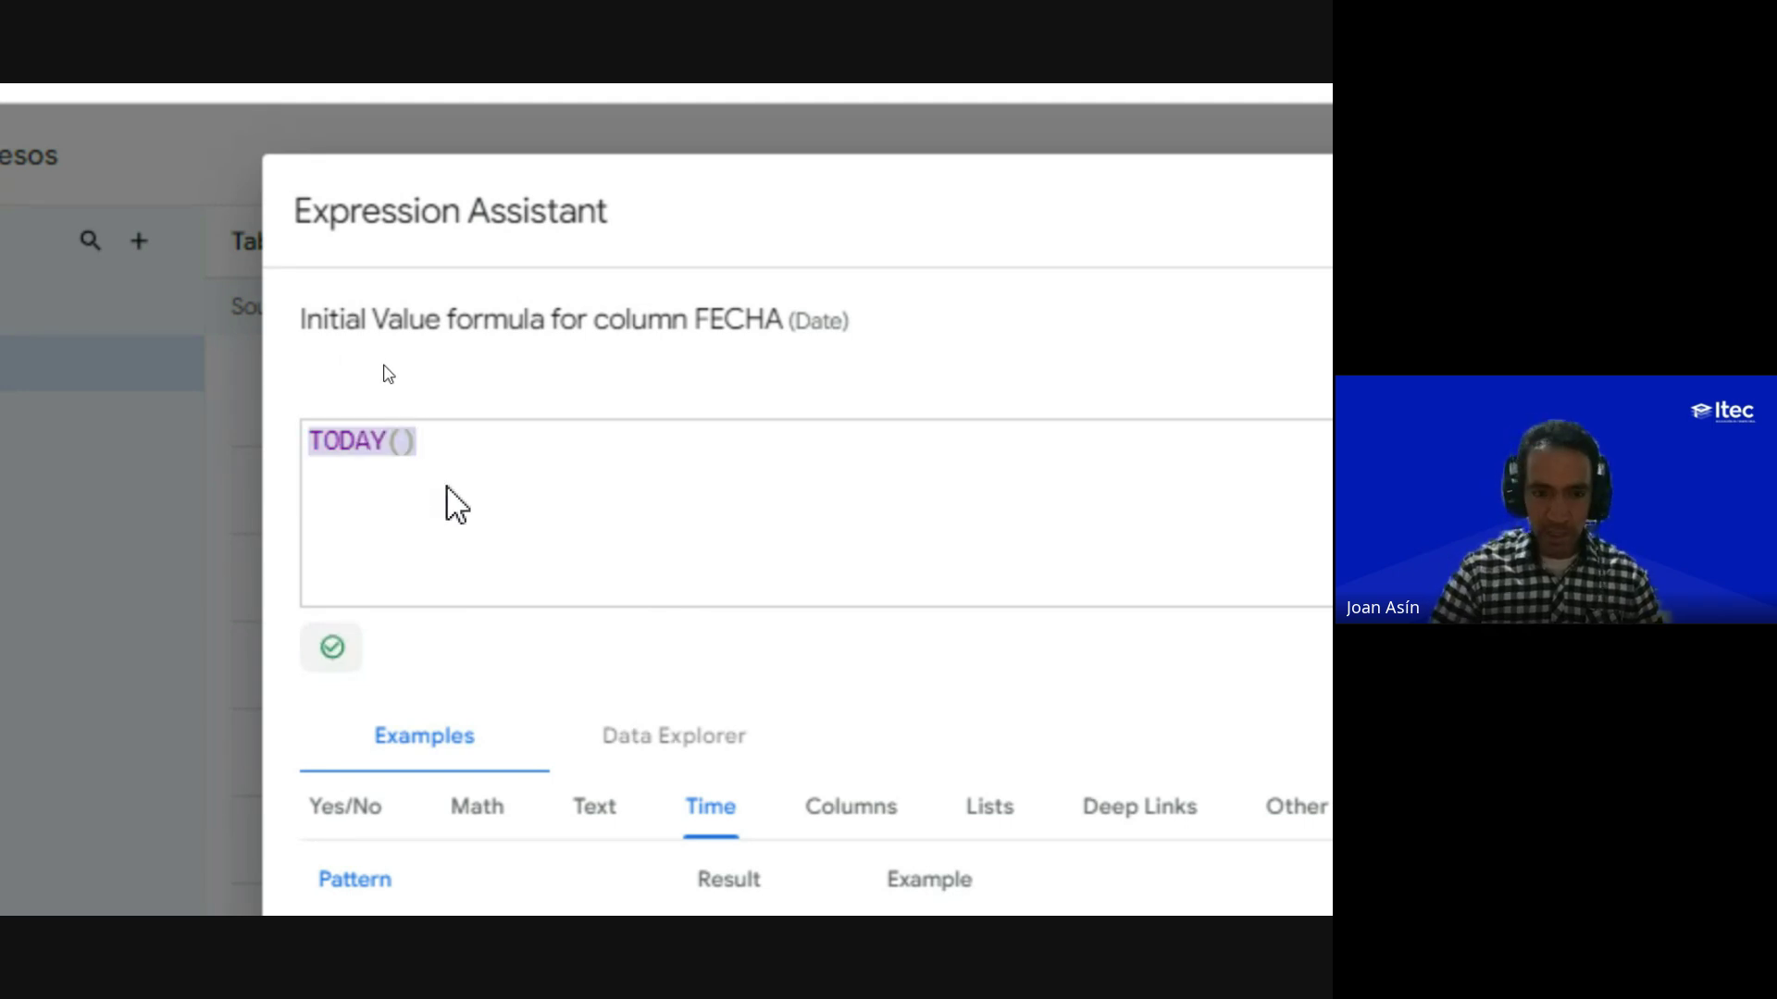
key("BackSpace")
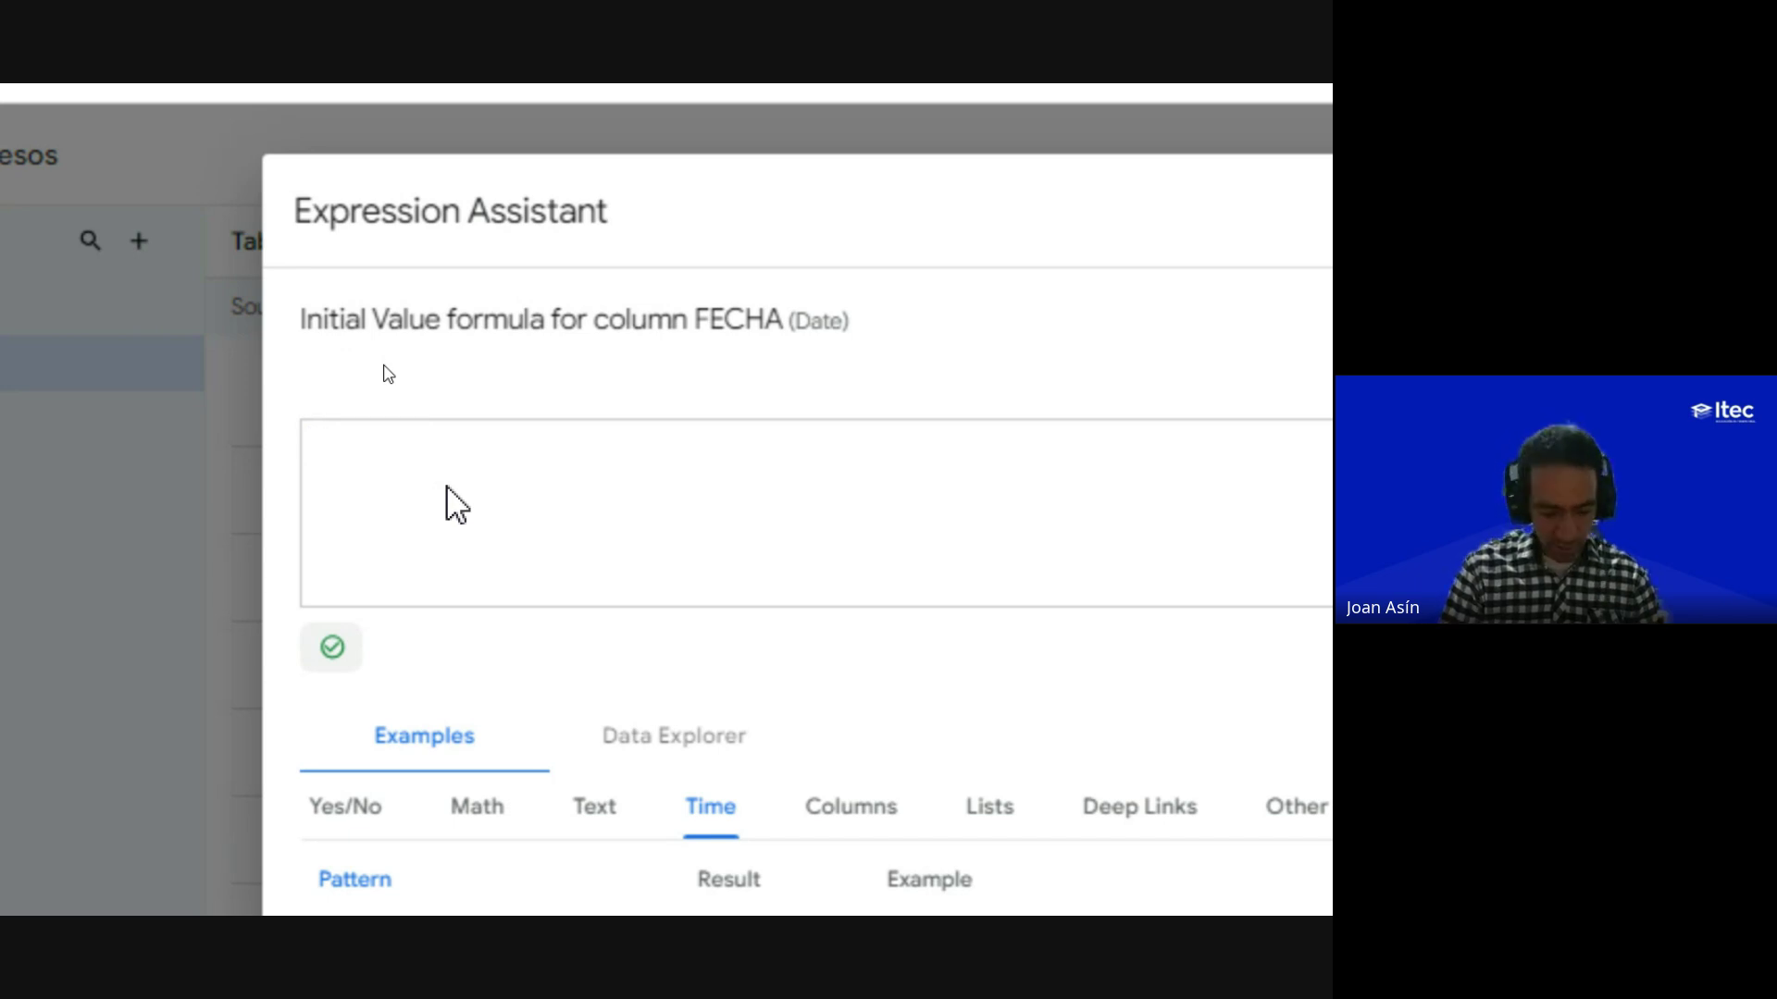
type("TODAY")
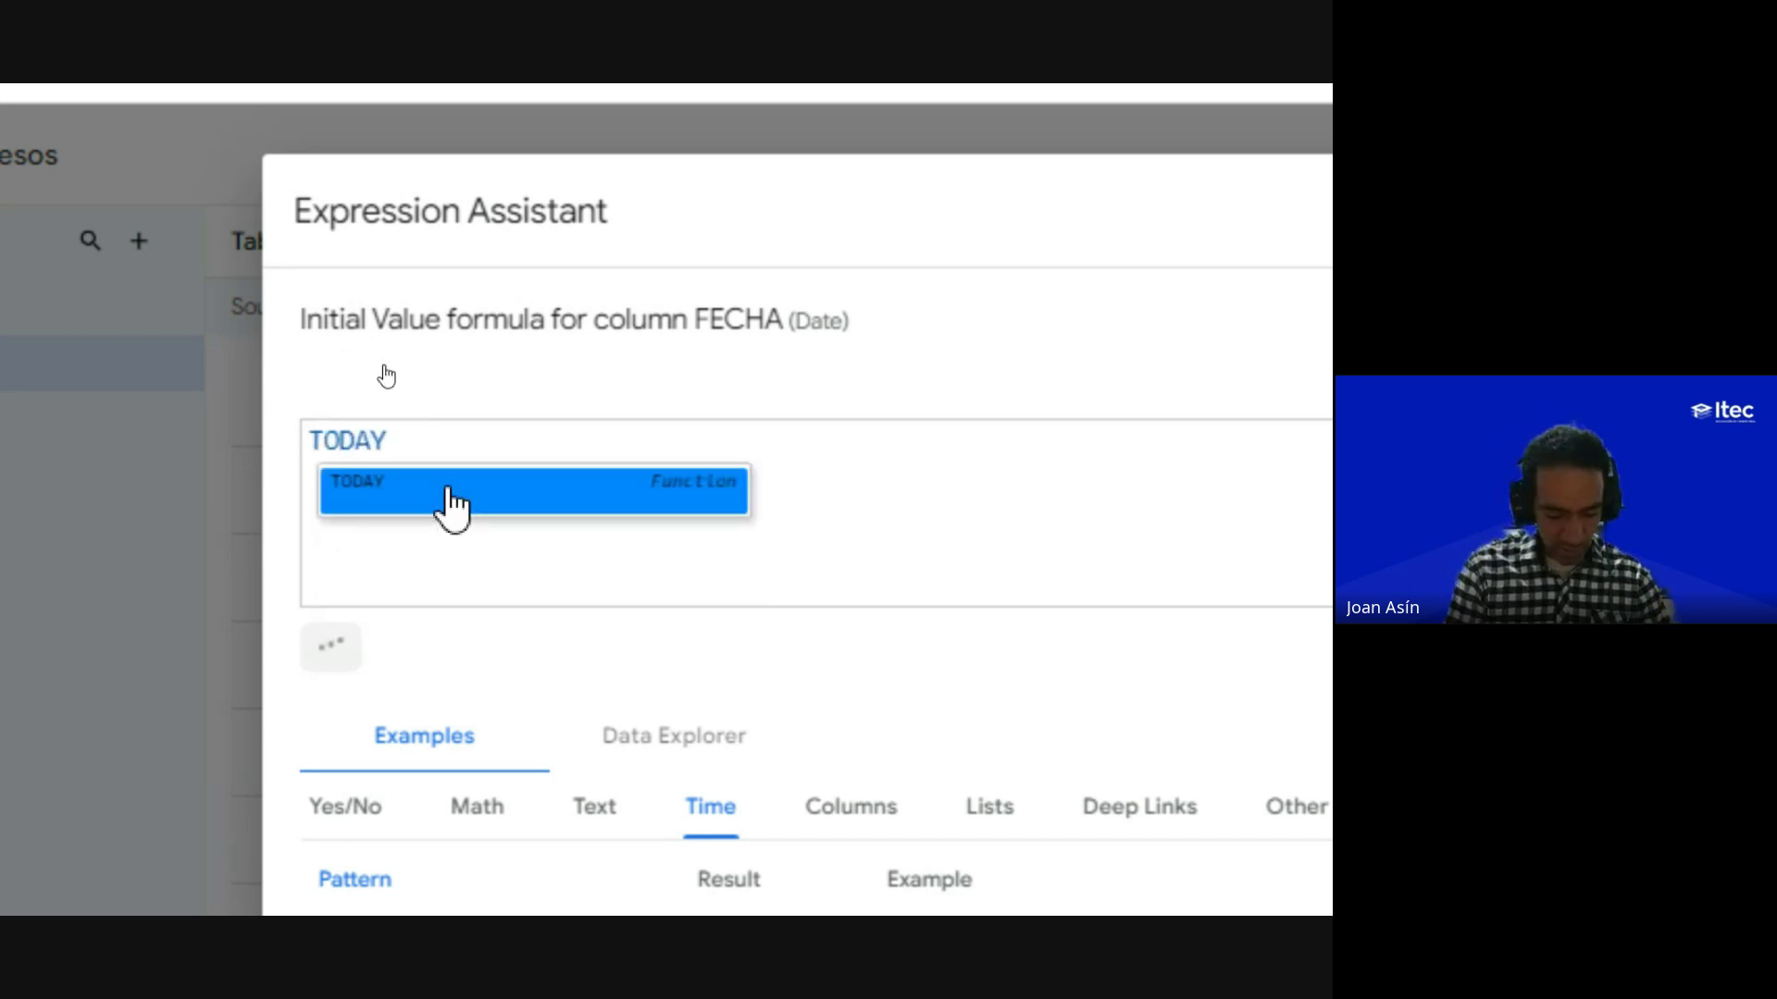
left_click(447, 489)
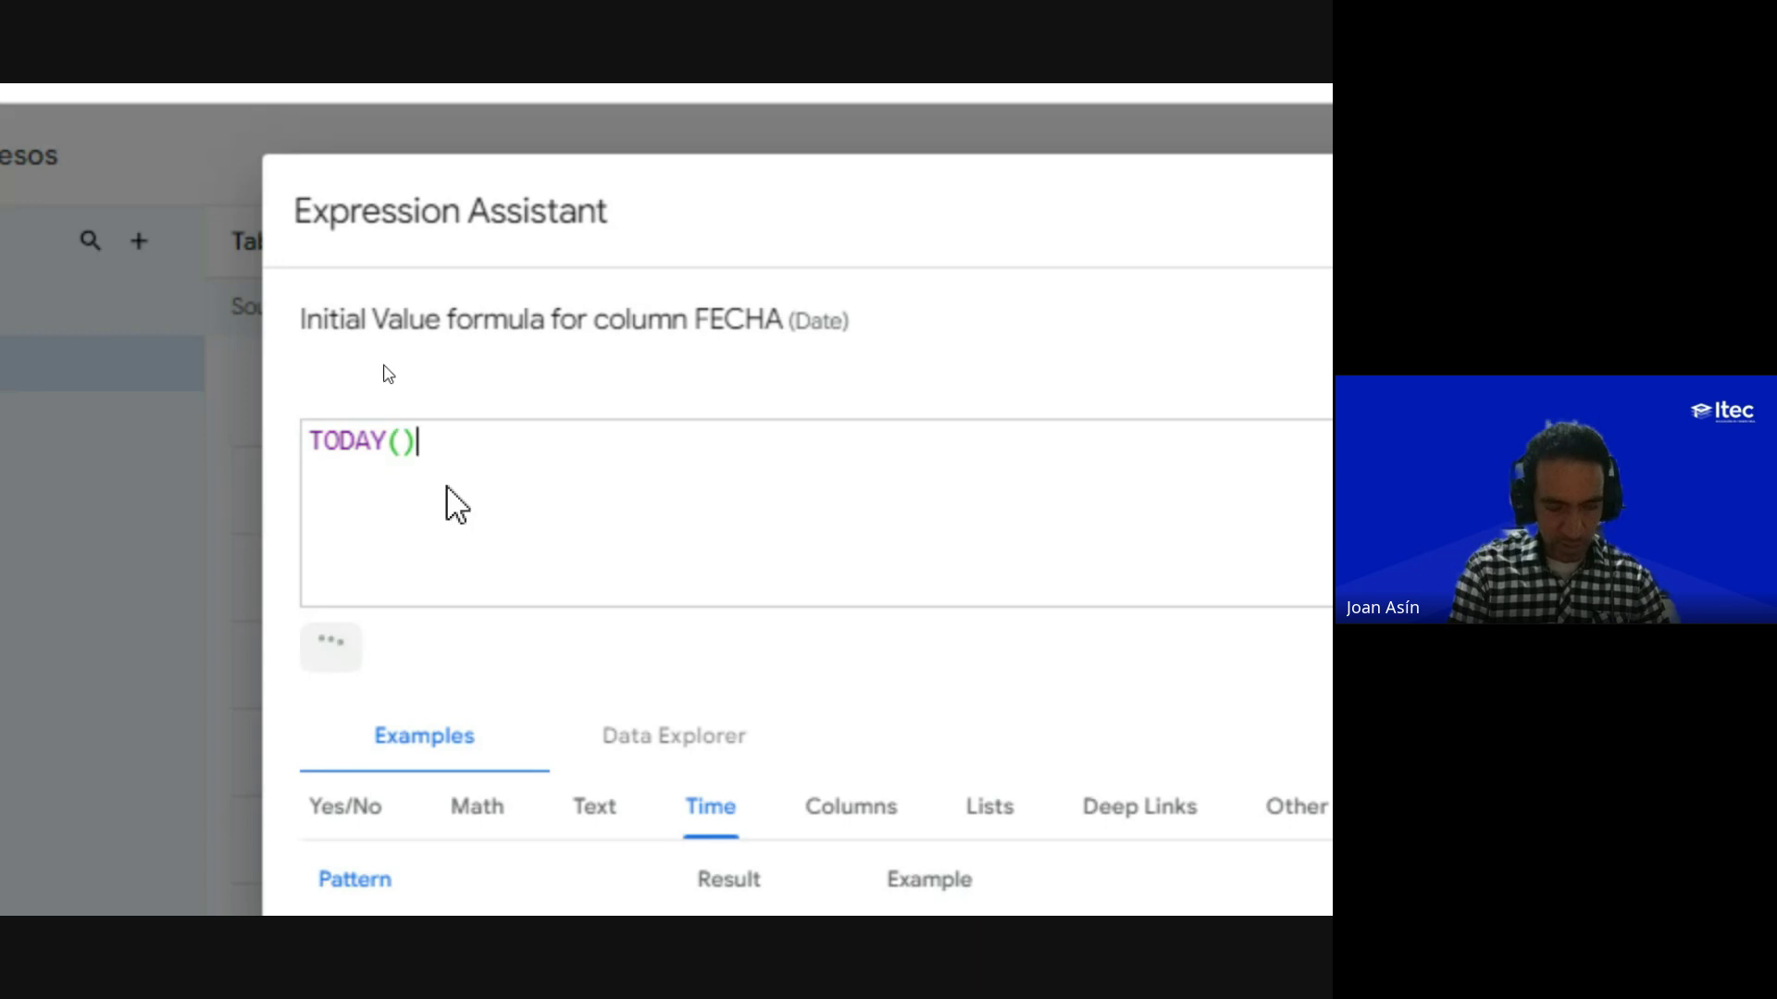
key("BackSpace")
key("BackSpace")
key("BackSpace")
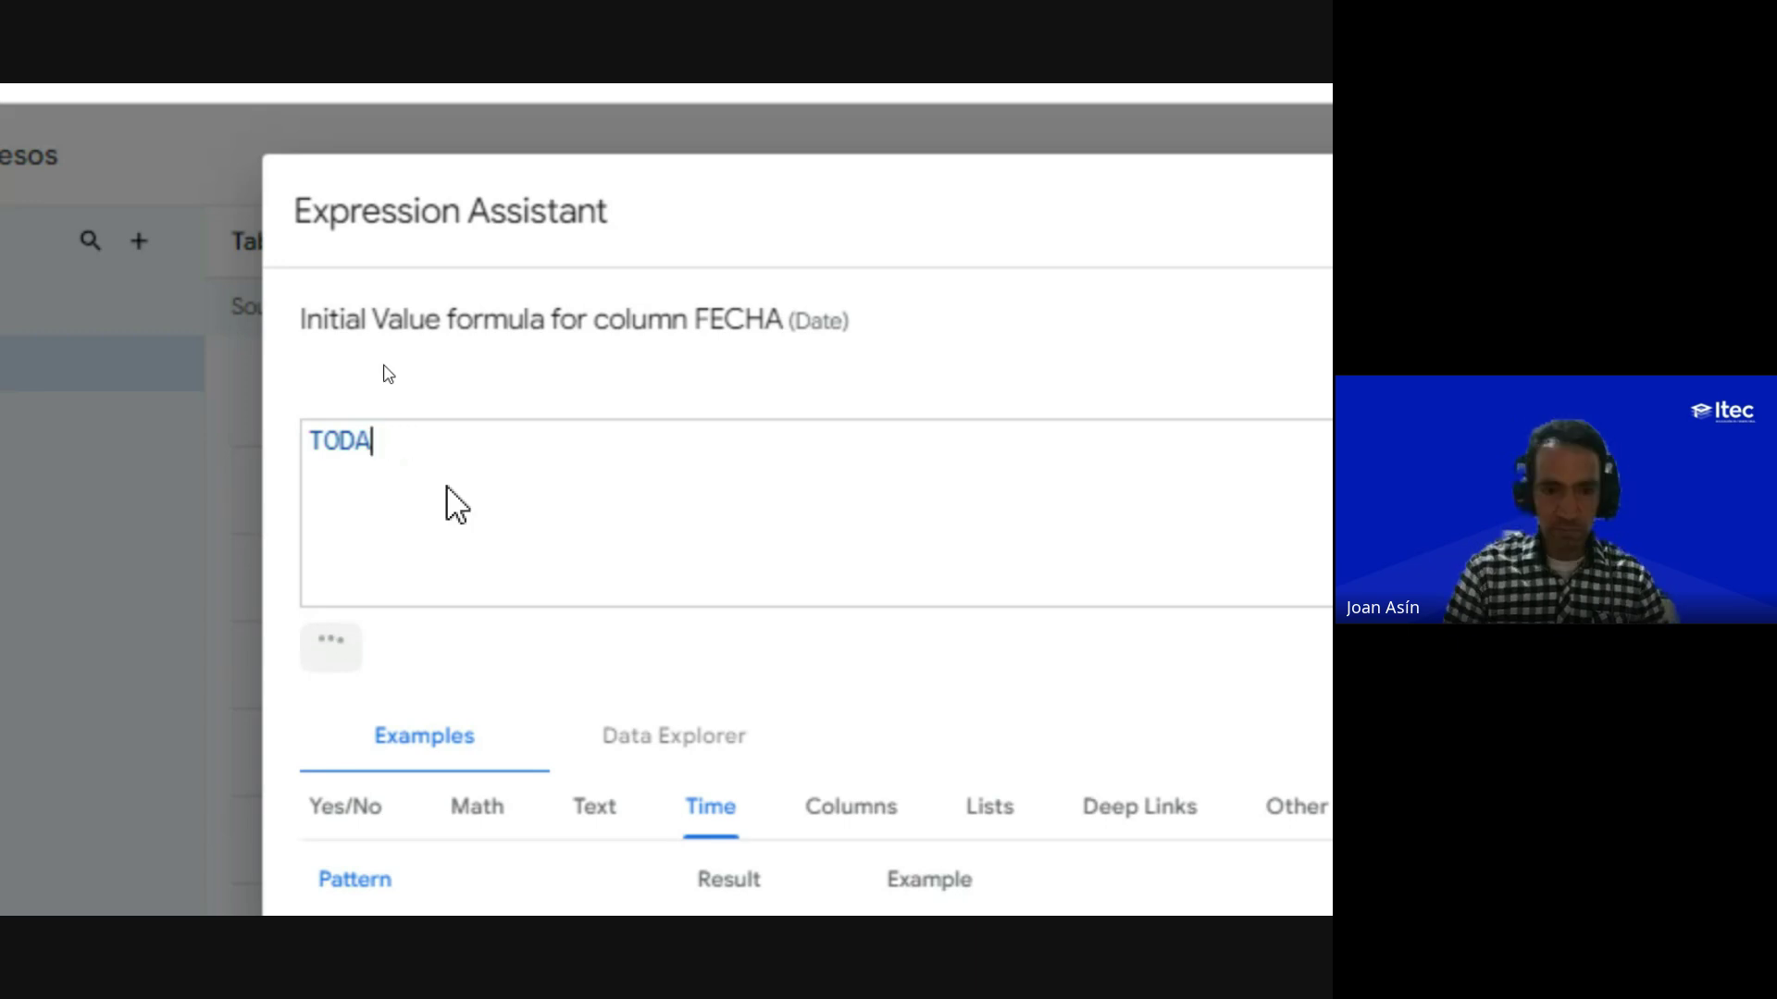
type("Y")
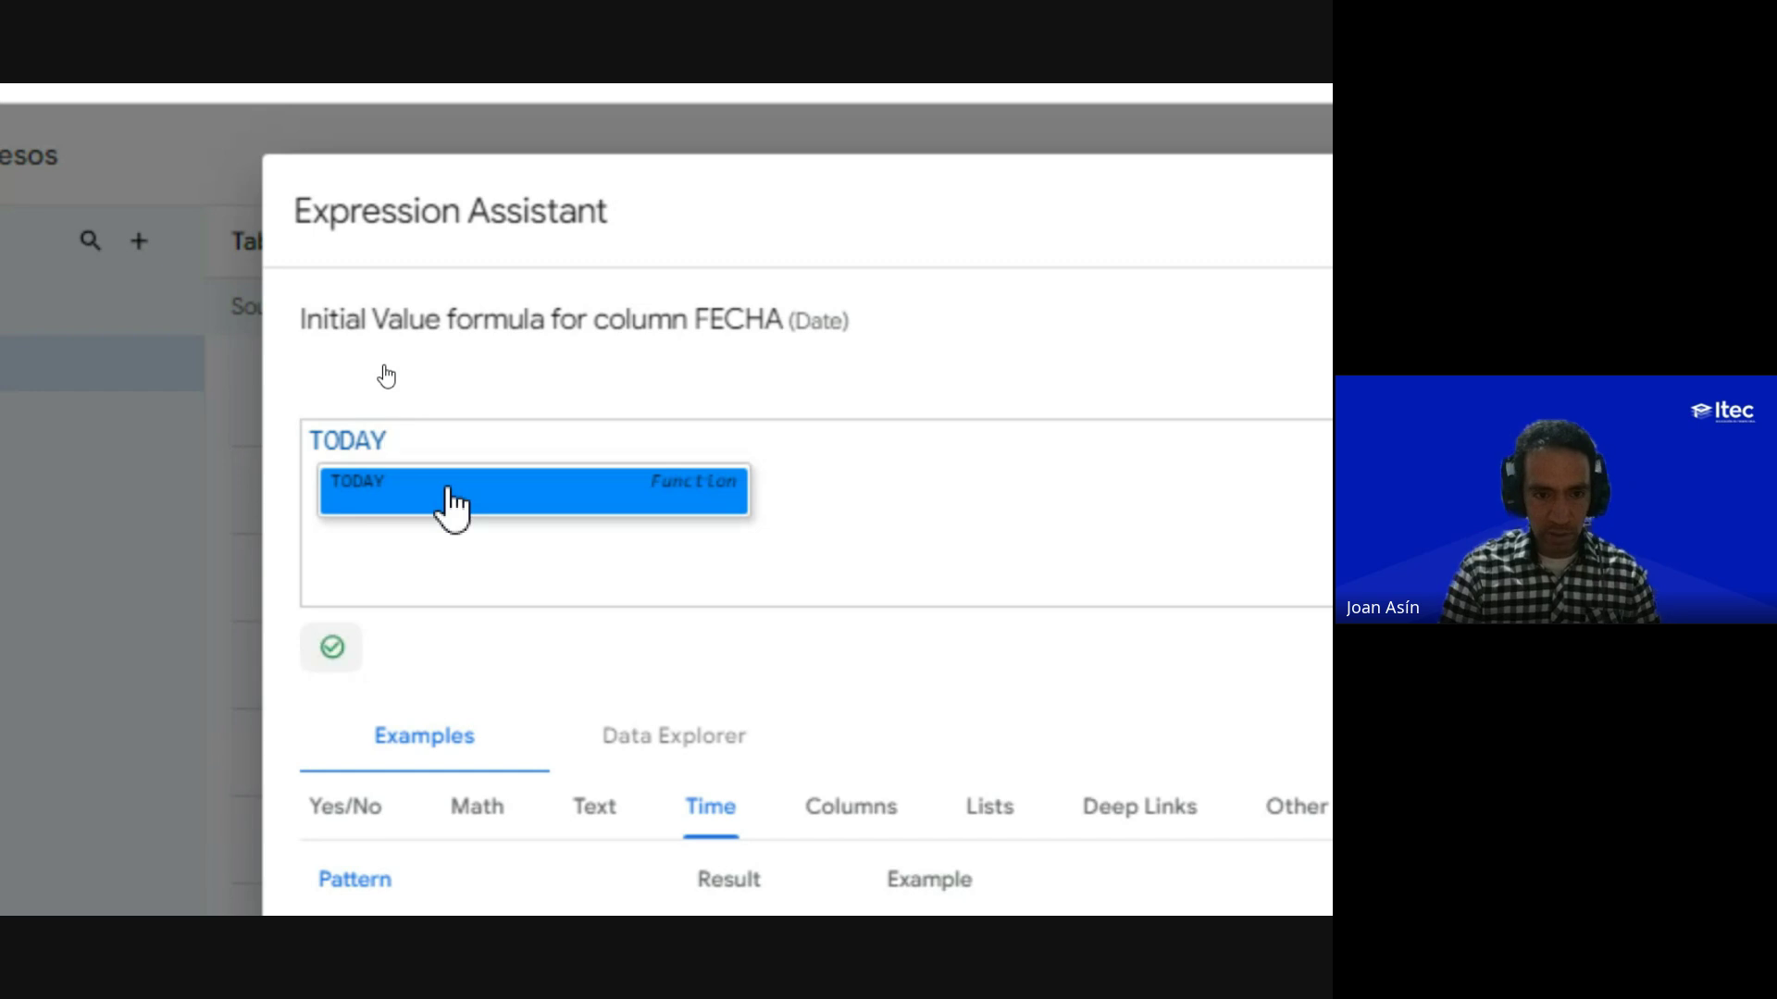
left_click(448, 488)
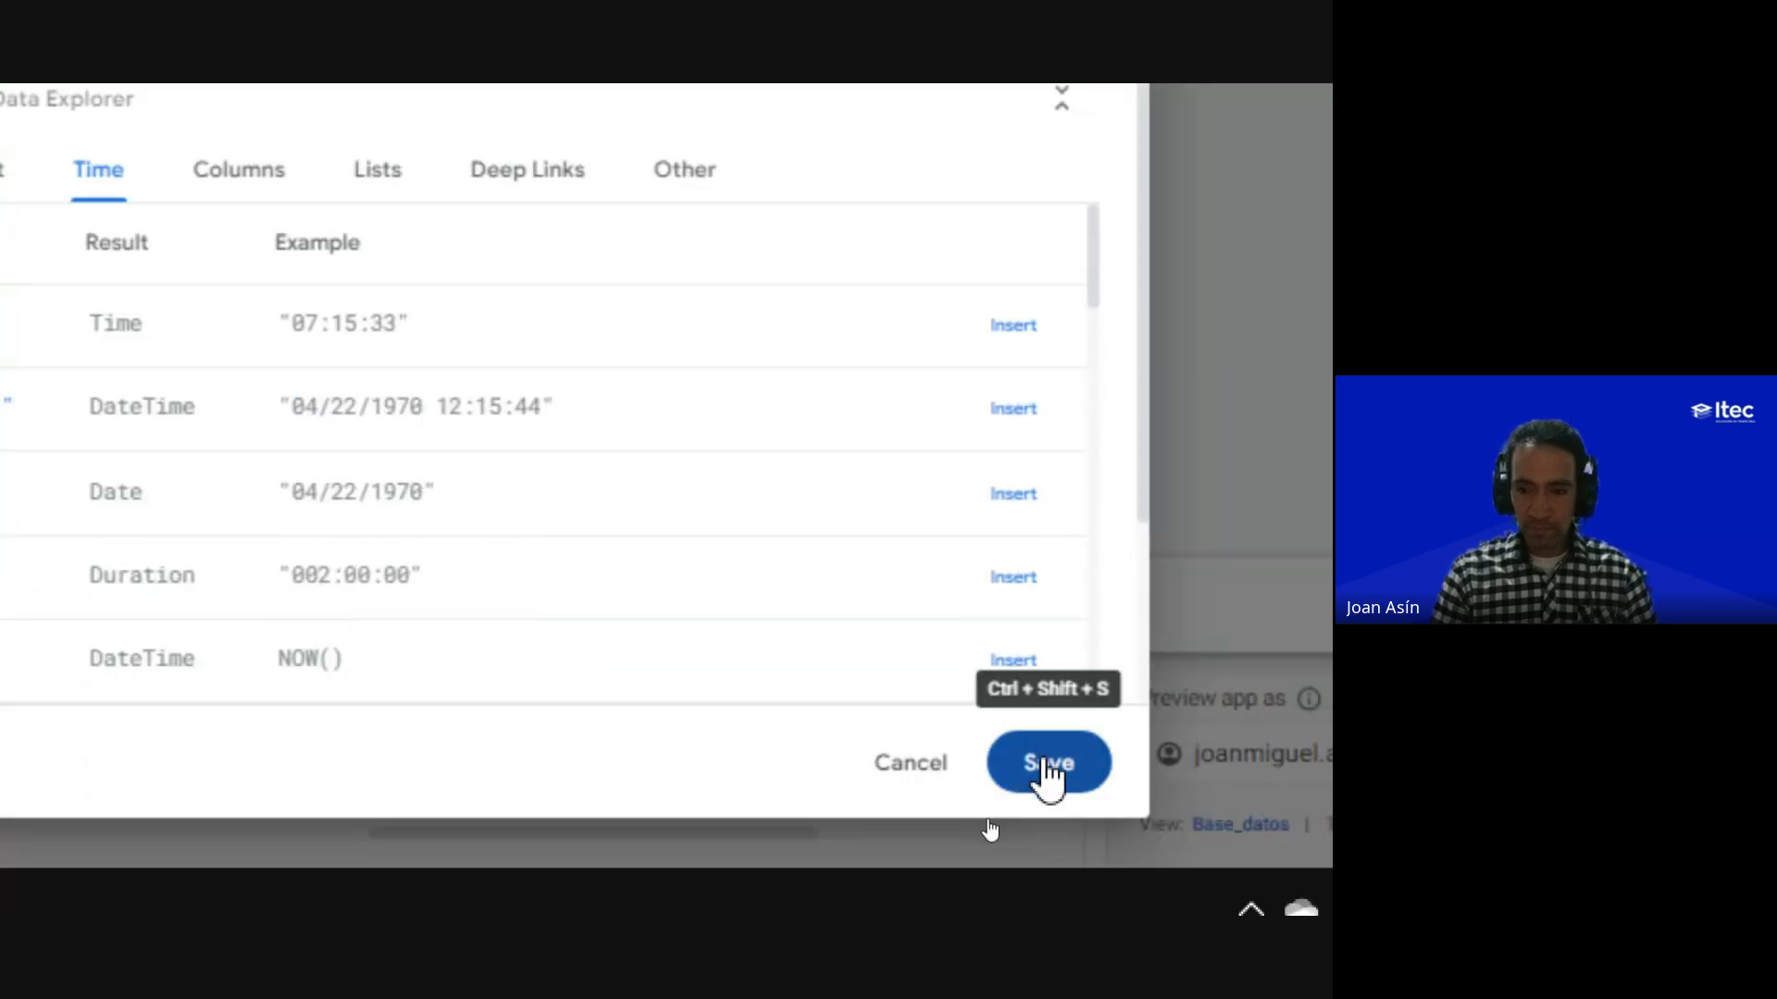
left_click(1043, 761)
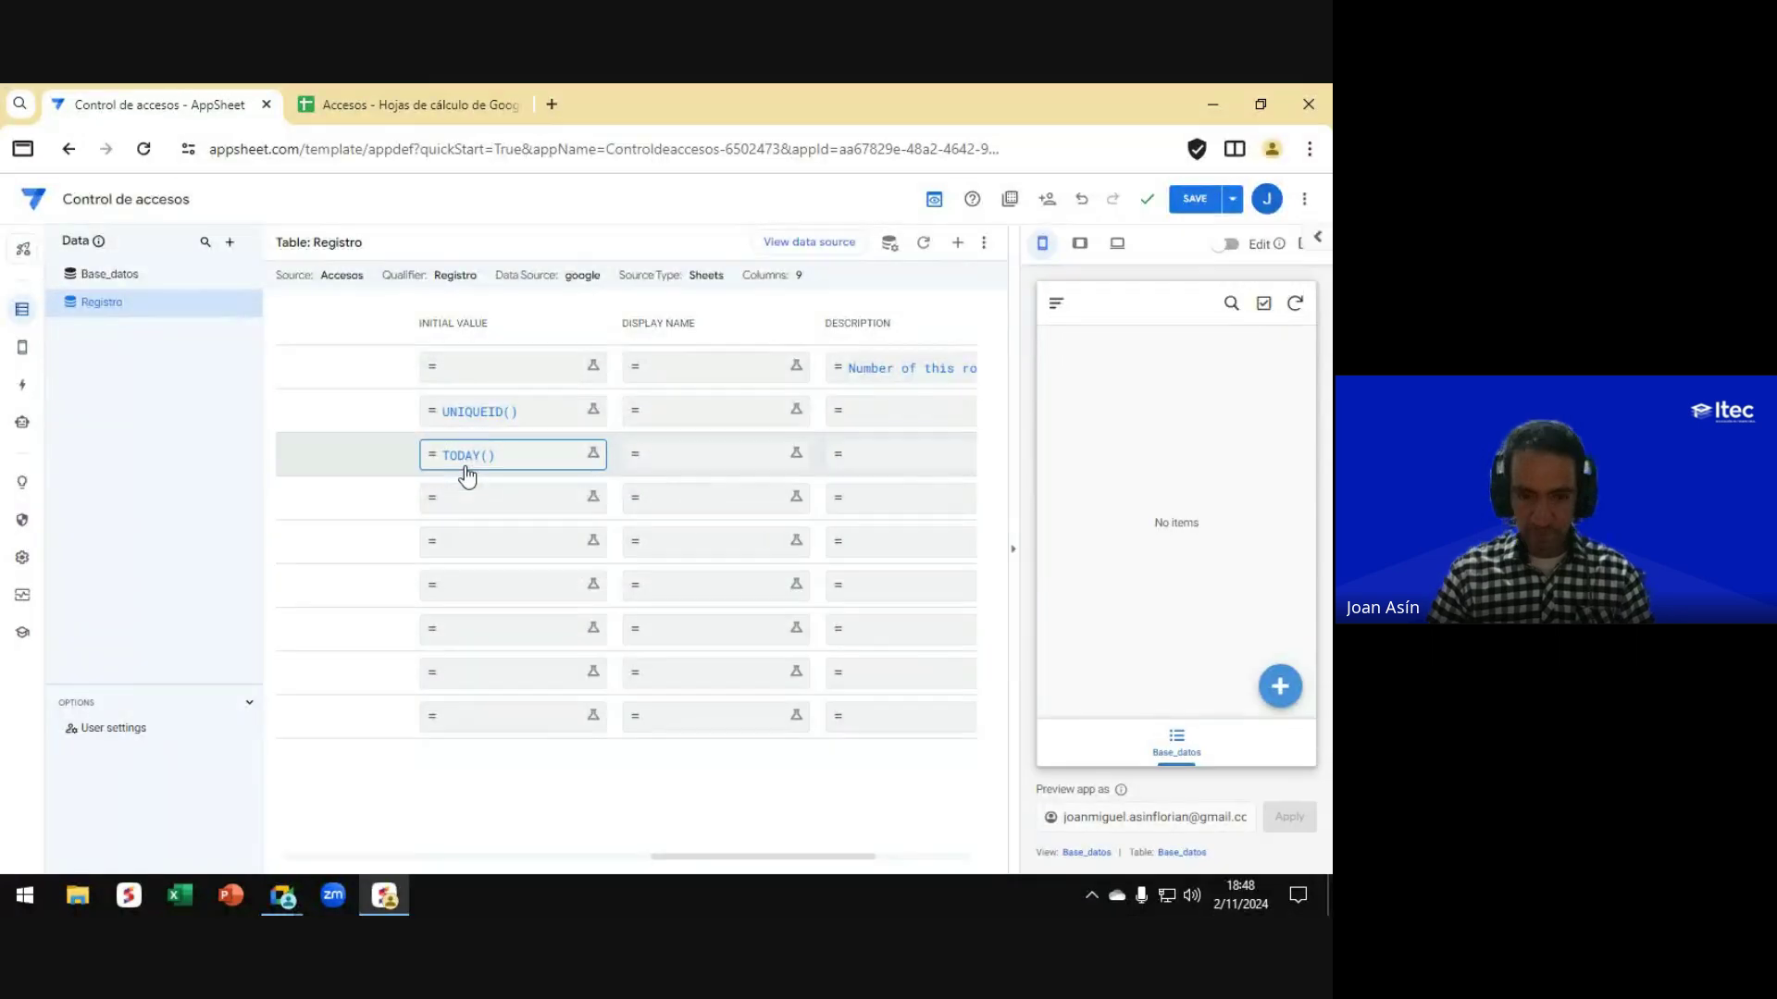
Step: Scroll the Registro columns table back to its first columns
scroll(478, 462, "left", 2)
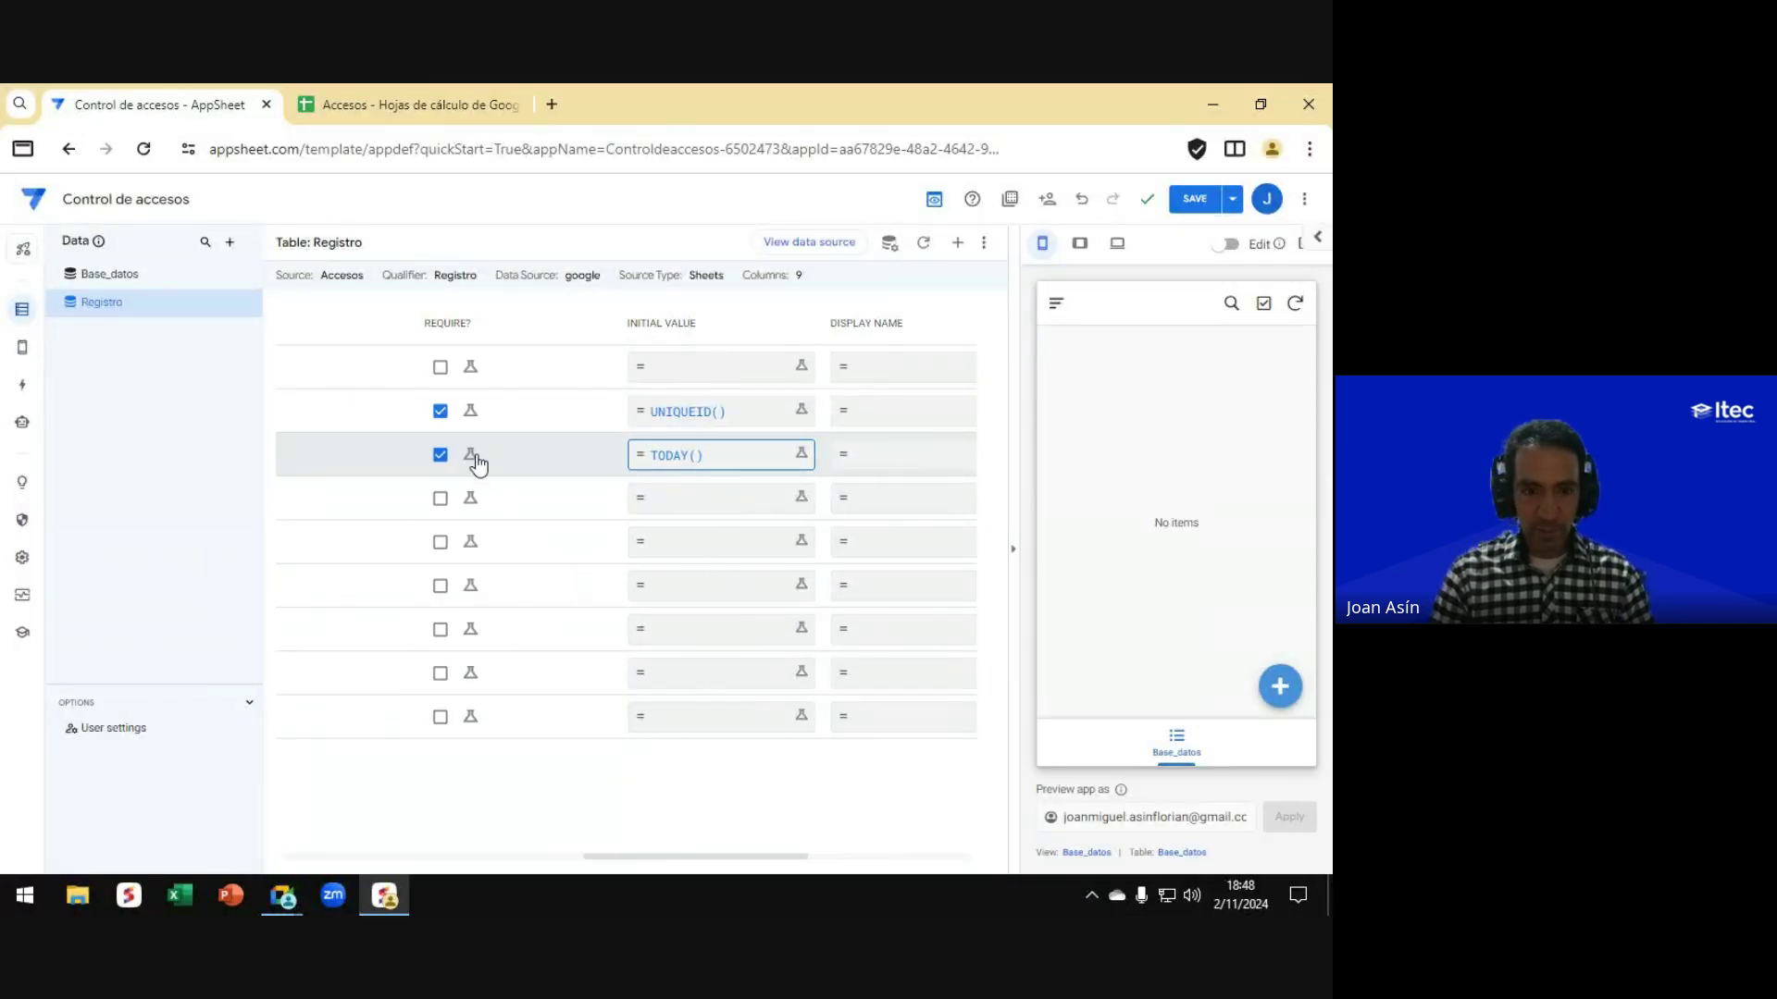
scroll(478, 462, "left", 6)
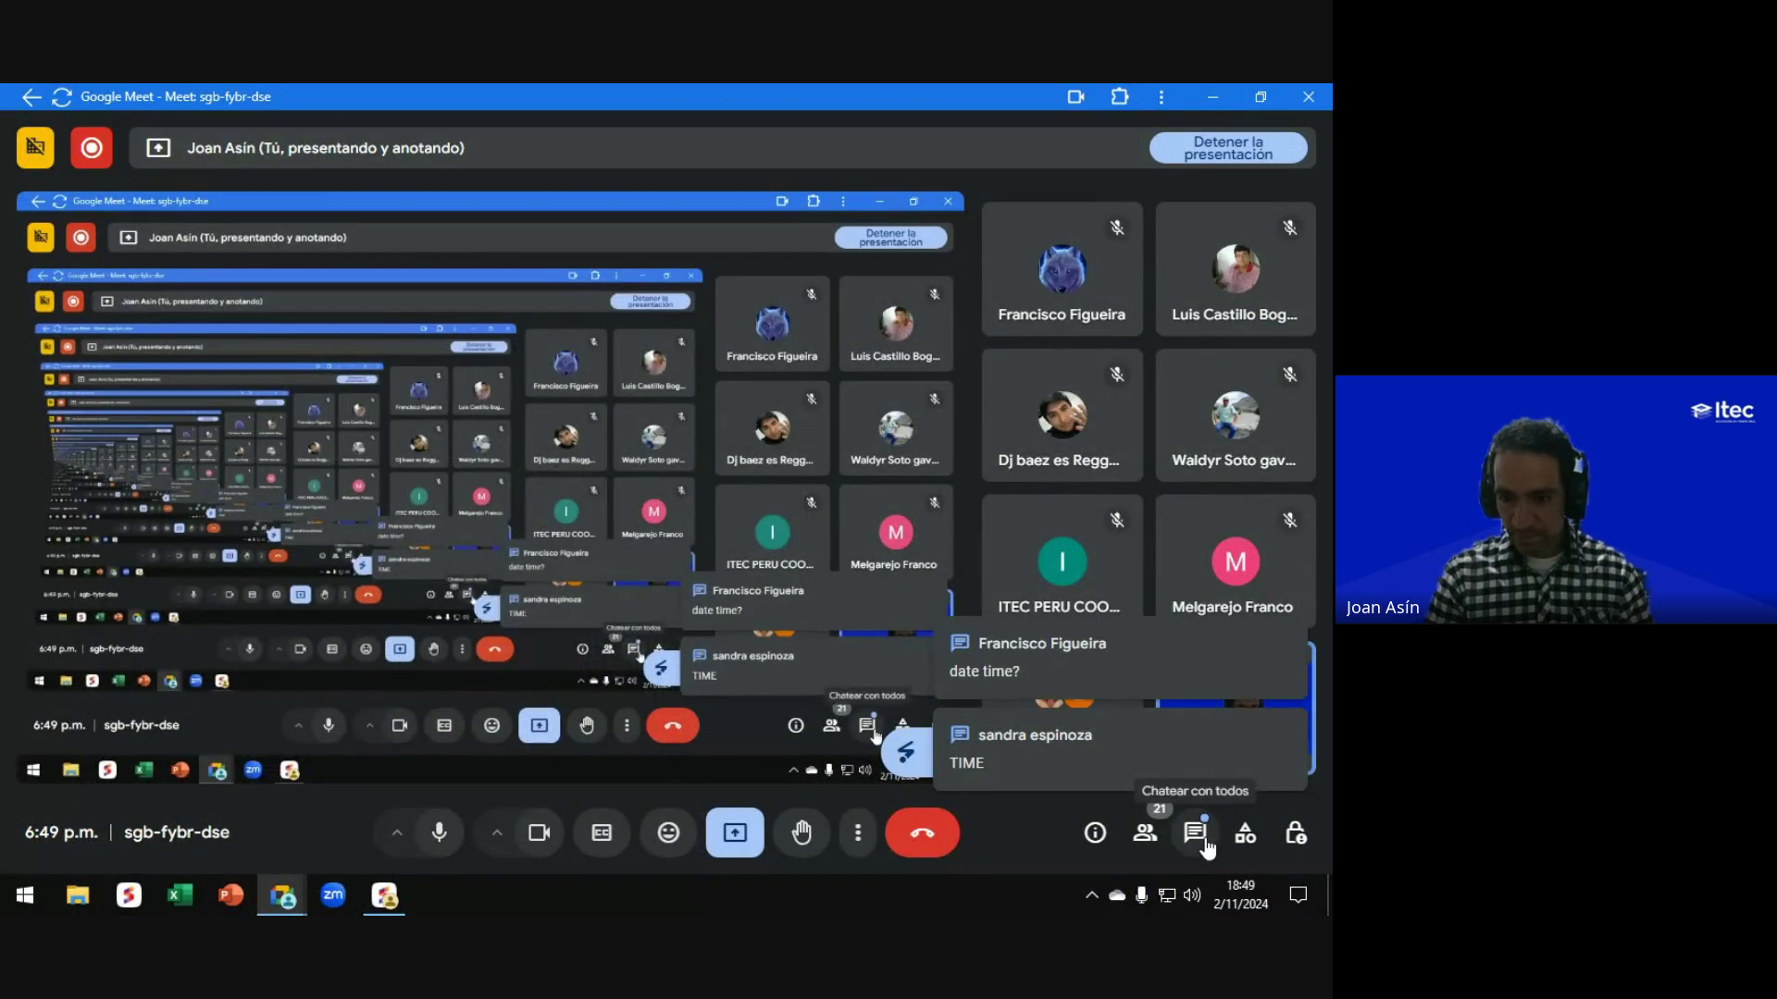
Step: Read the newest Google Meet chat messages, then close the chat panel
left_click(1205, 842)
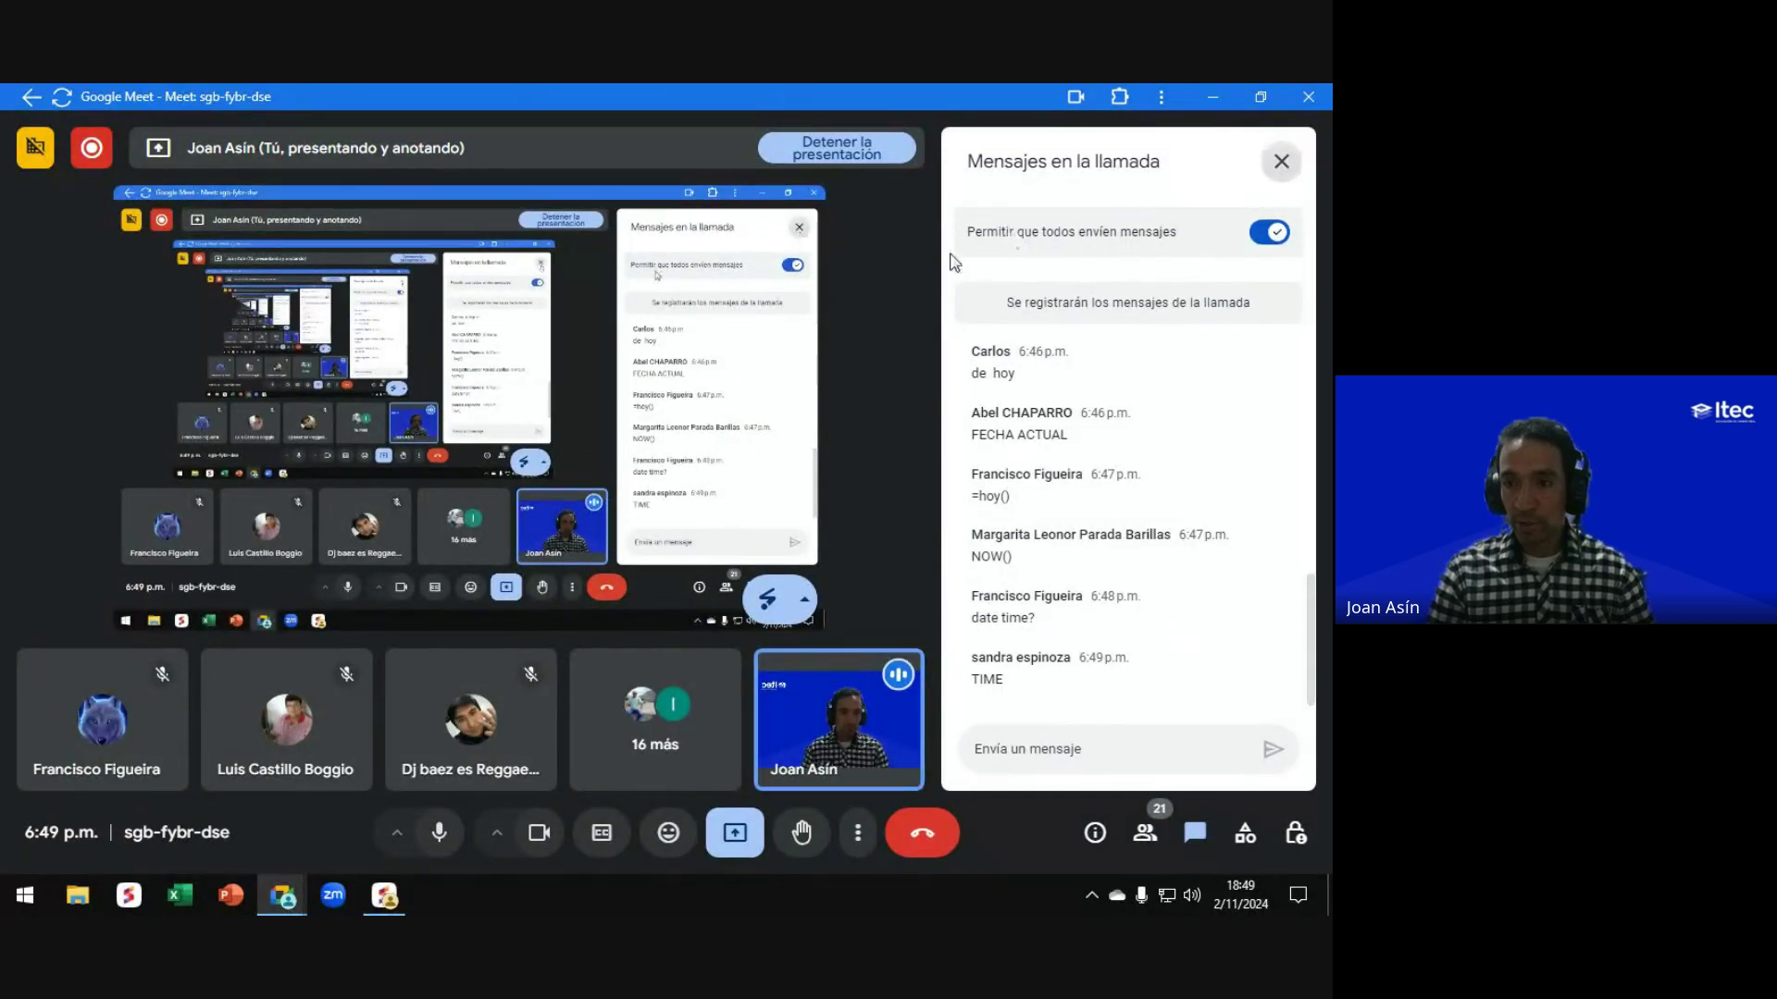
left_click(1281, 163)
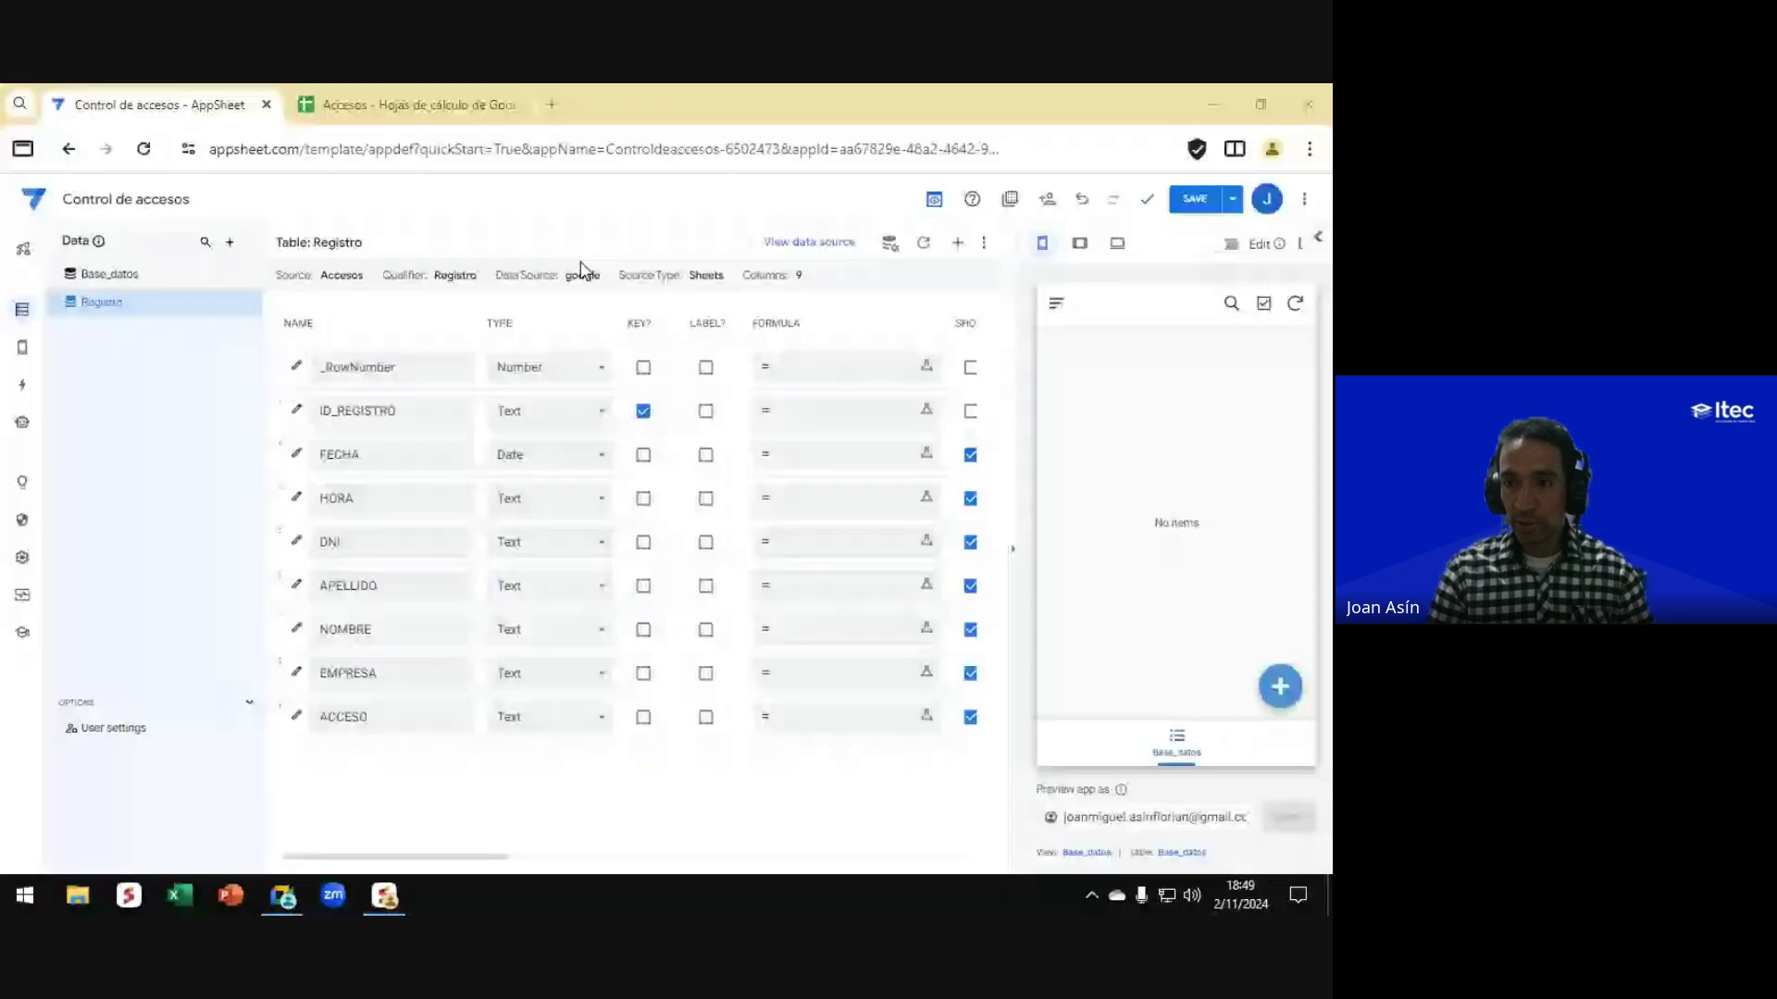
Step: Change the HORA column's data type to Time
scroll(175, 444, "down", 3)
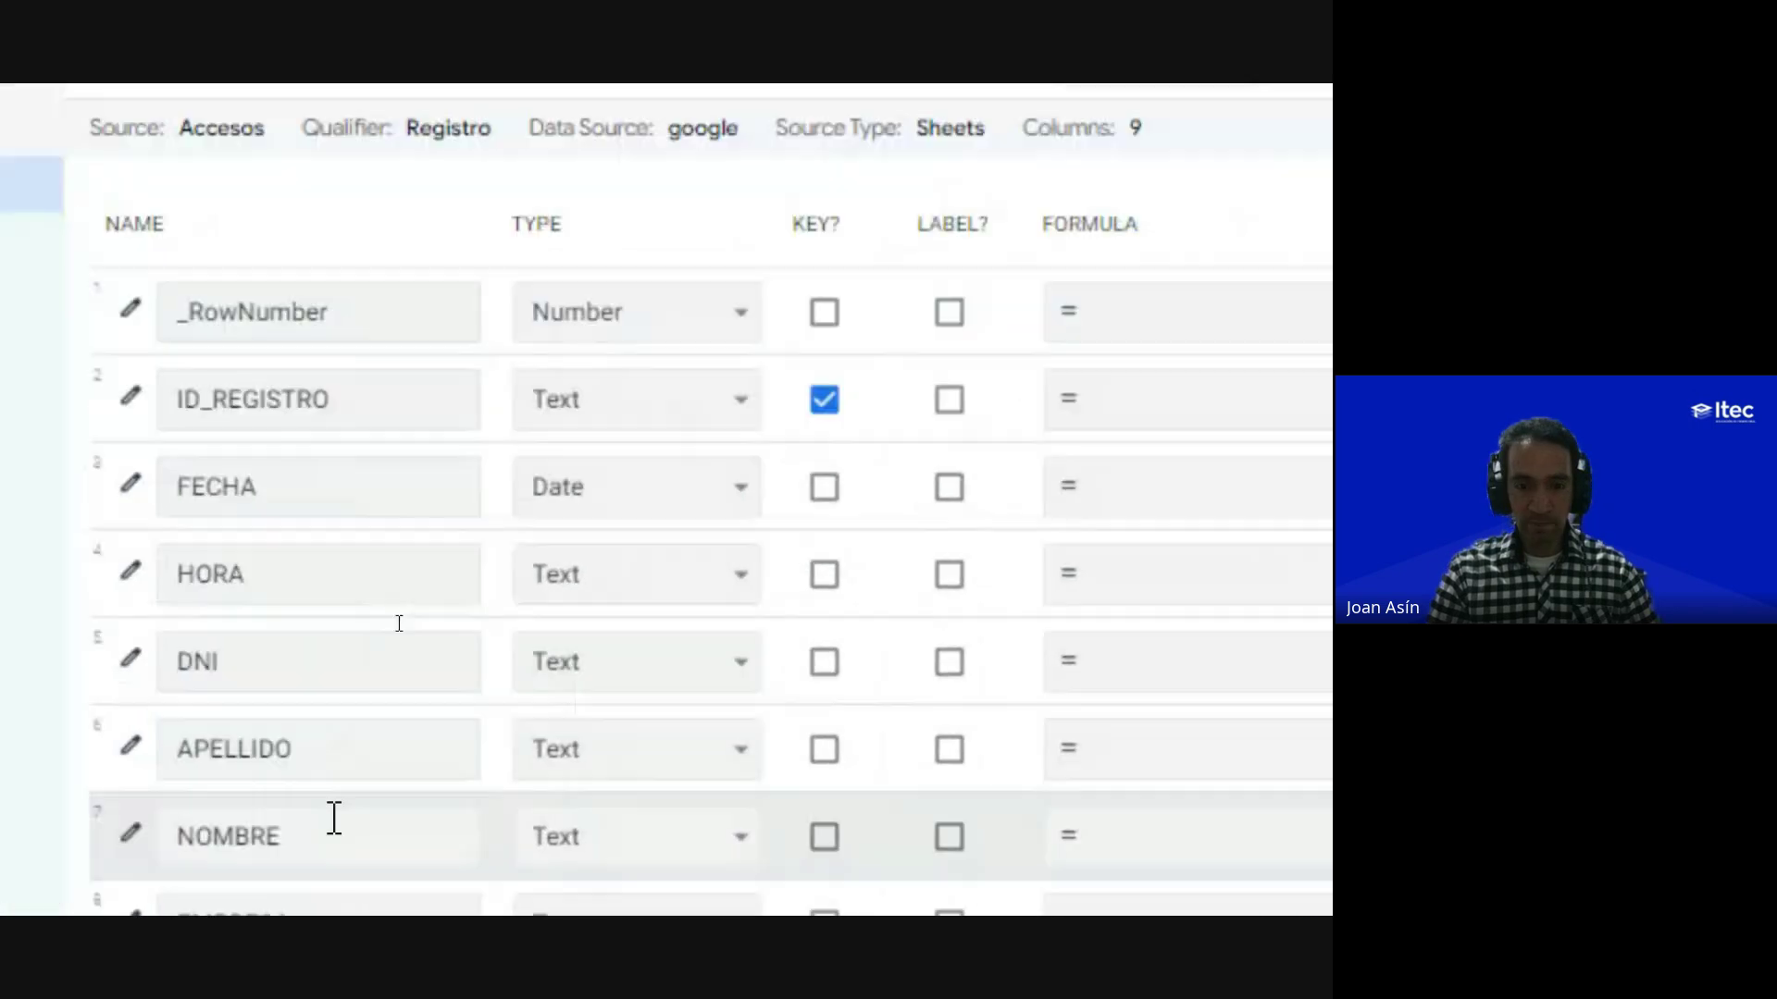
left_click(568, 485)
key("Down")
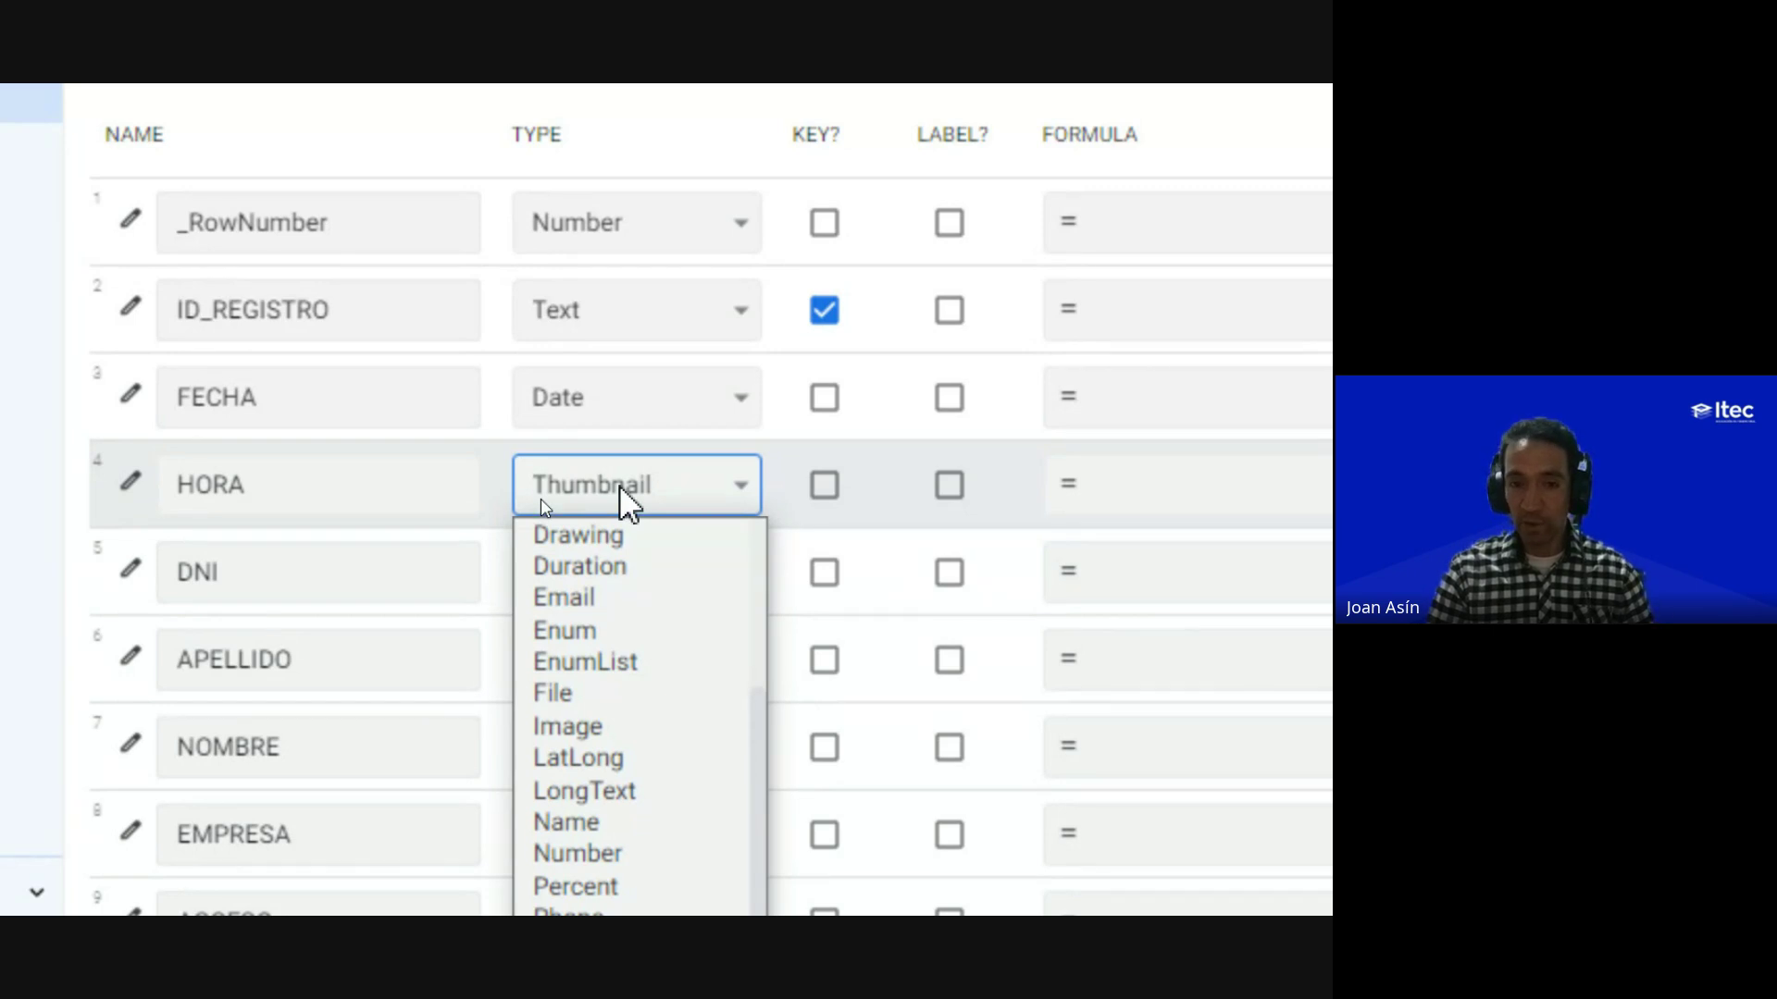
key("Down")
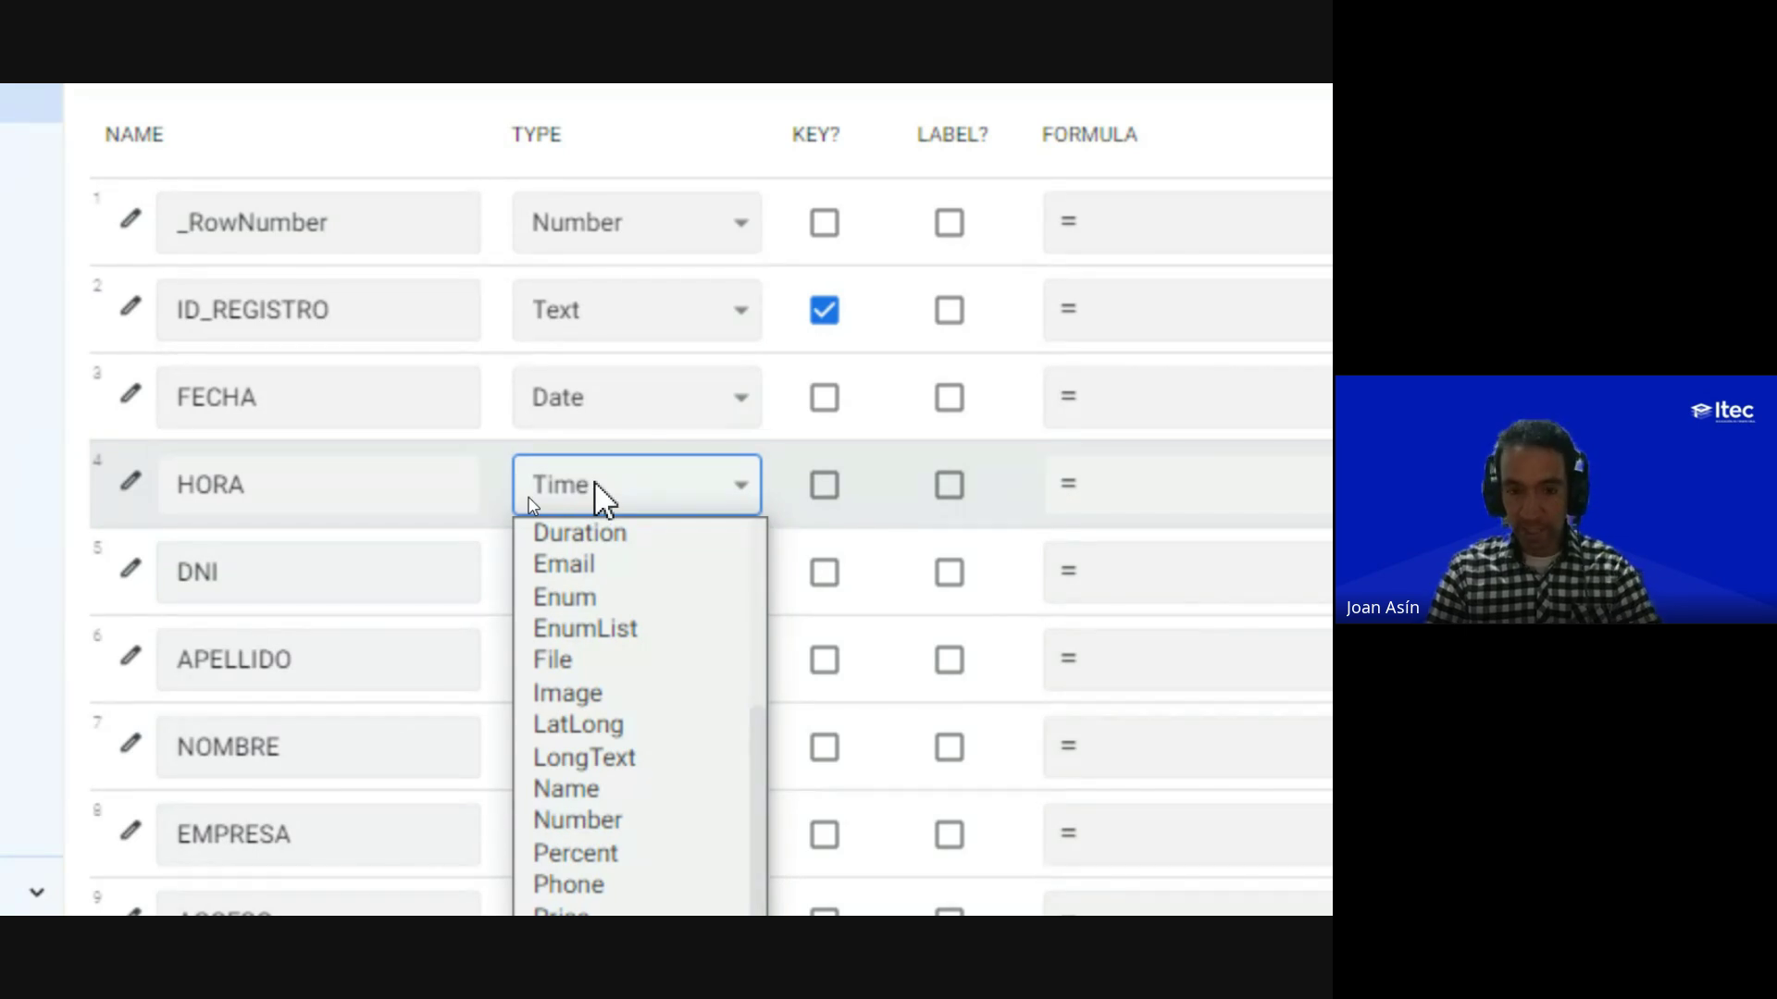
key("Return")
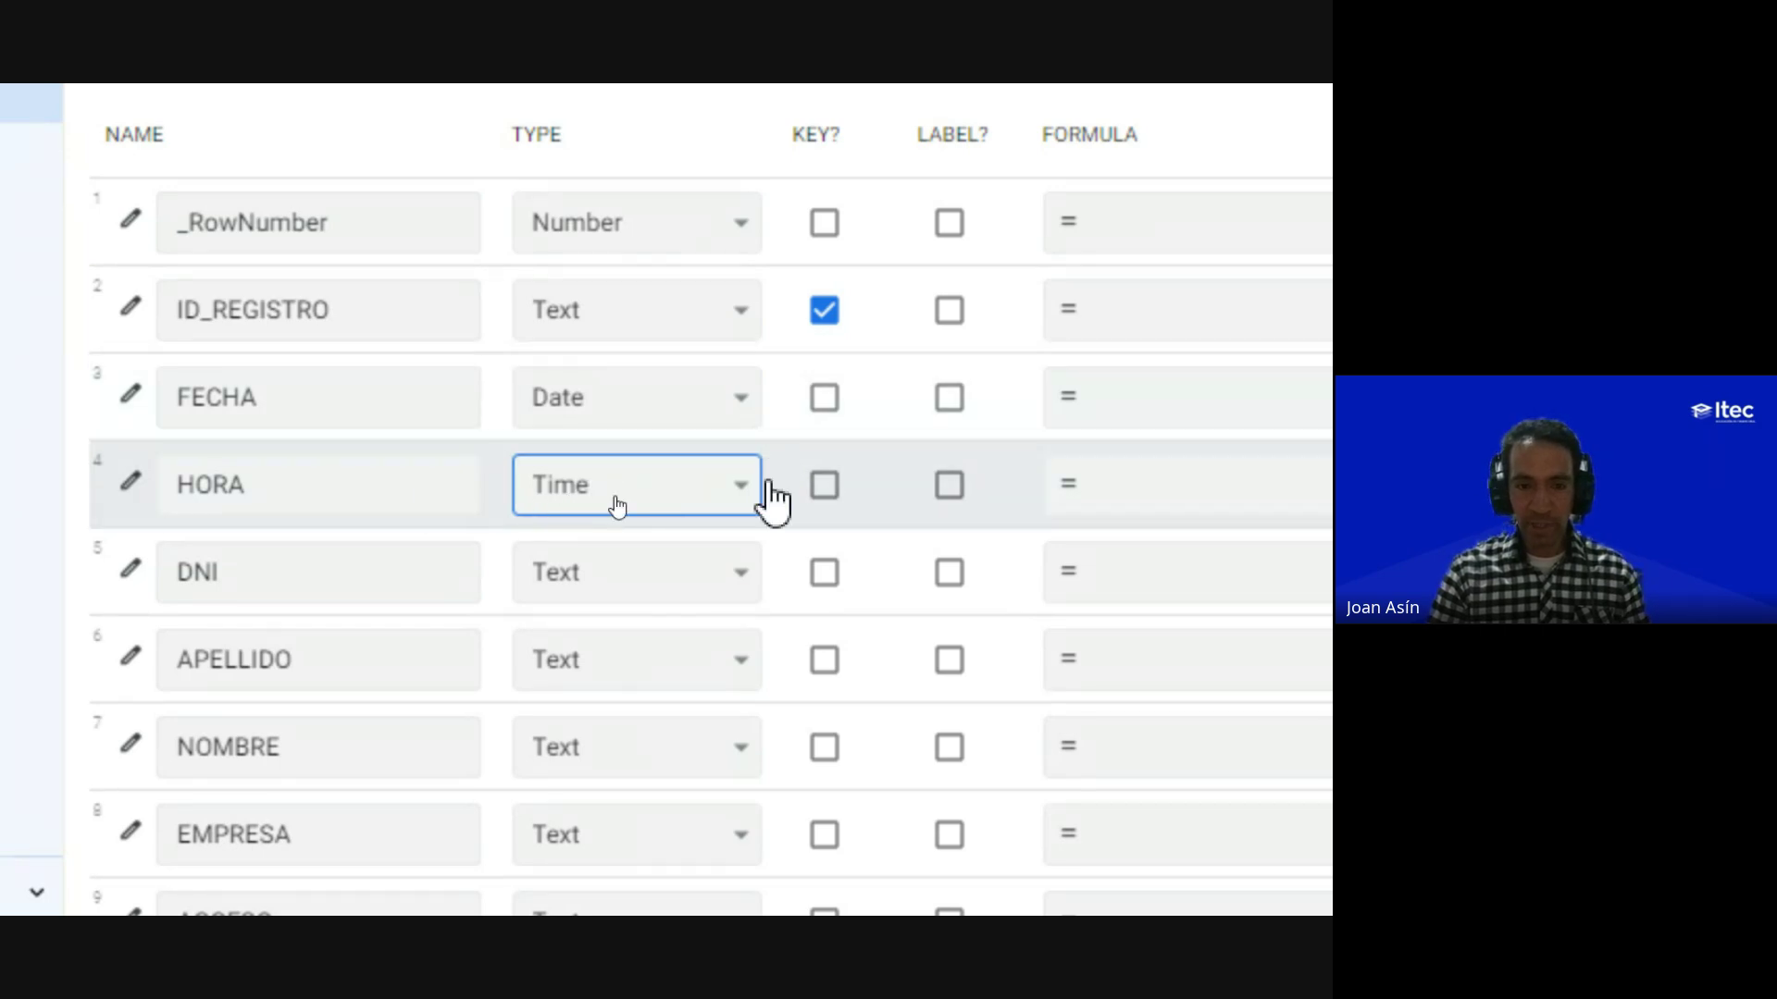
Step: Tick REQUIRE? for the HORA column
scroll(796, 504, "right", 8)
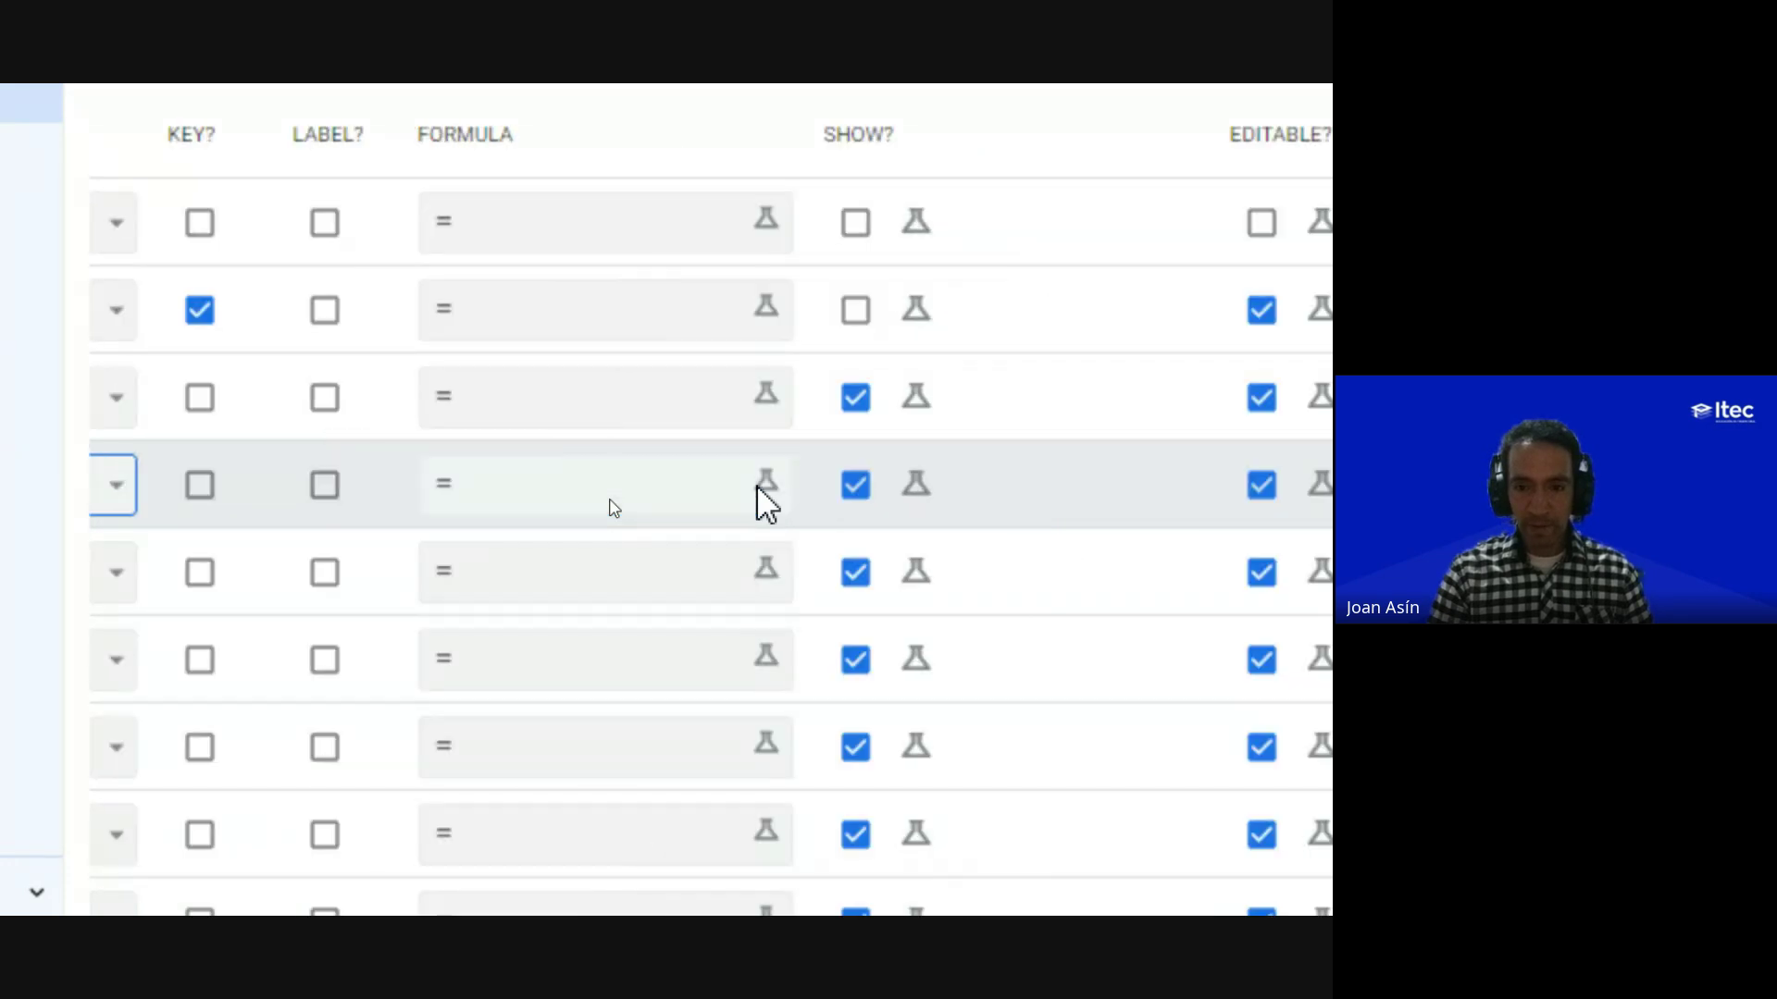
scroll(757, 488, "right", 8)
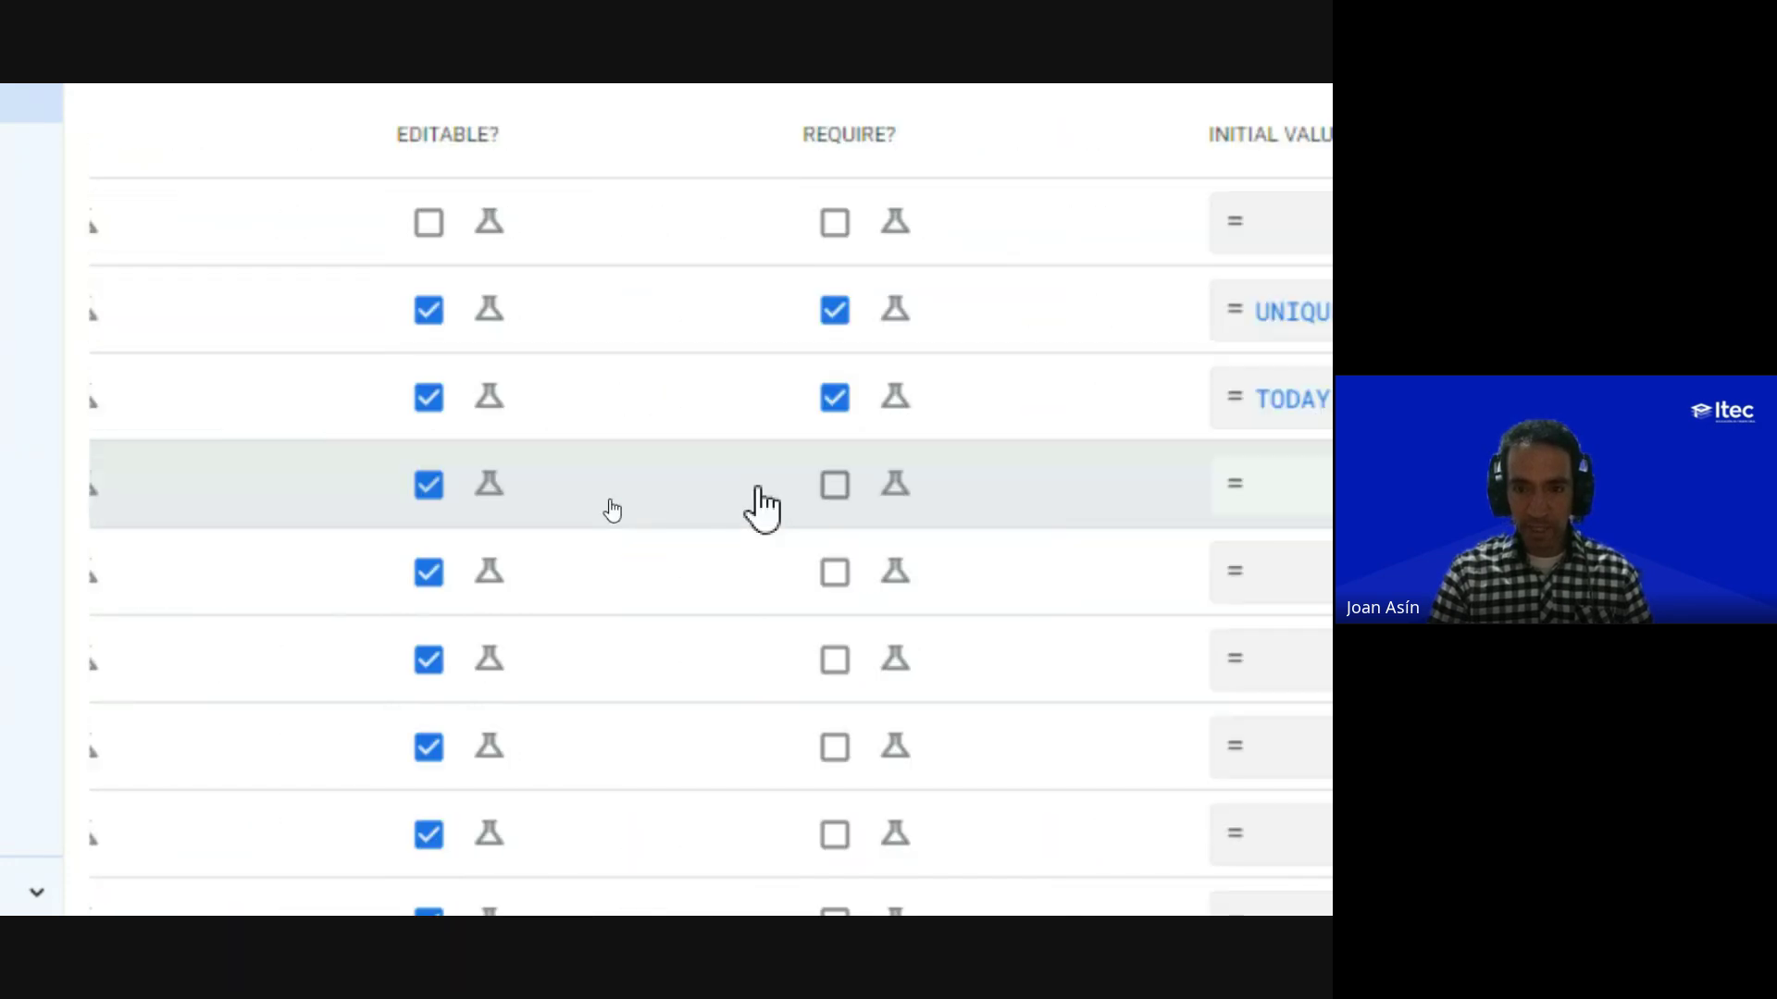
left_click(835, 491)
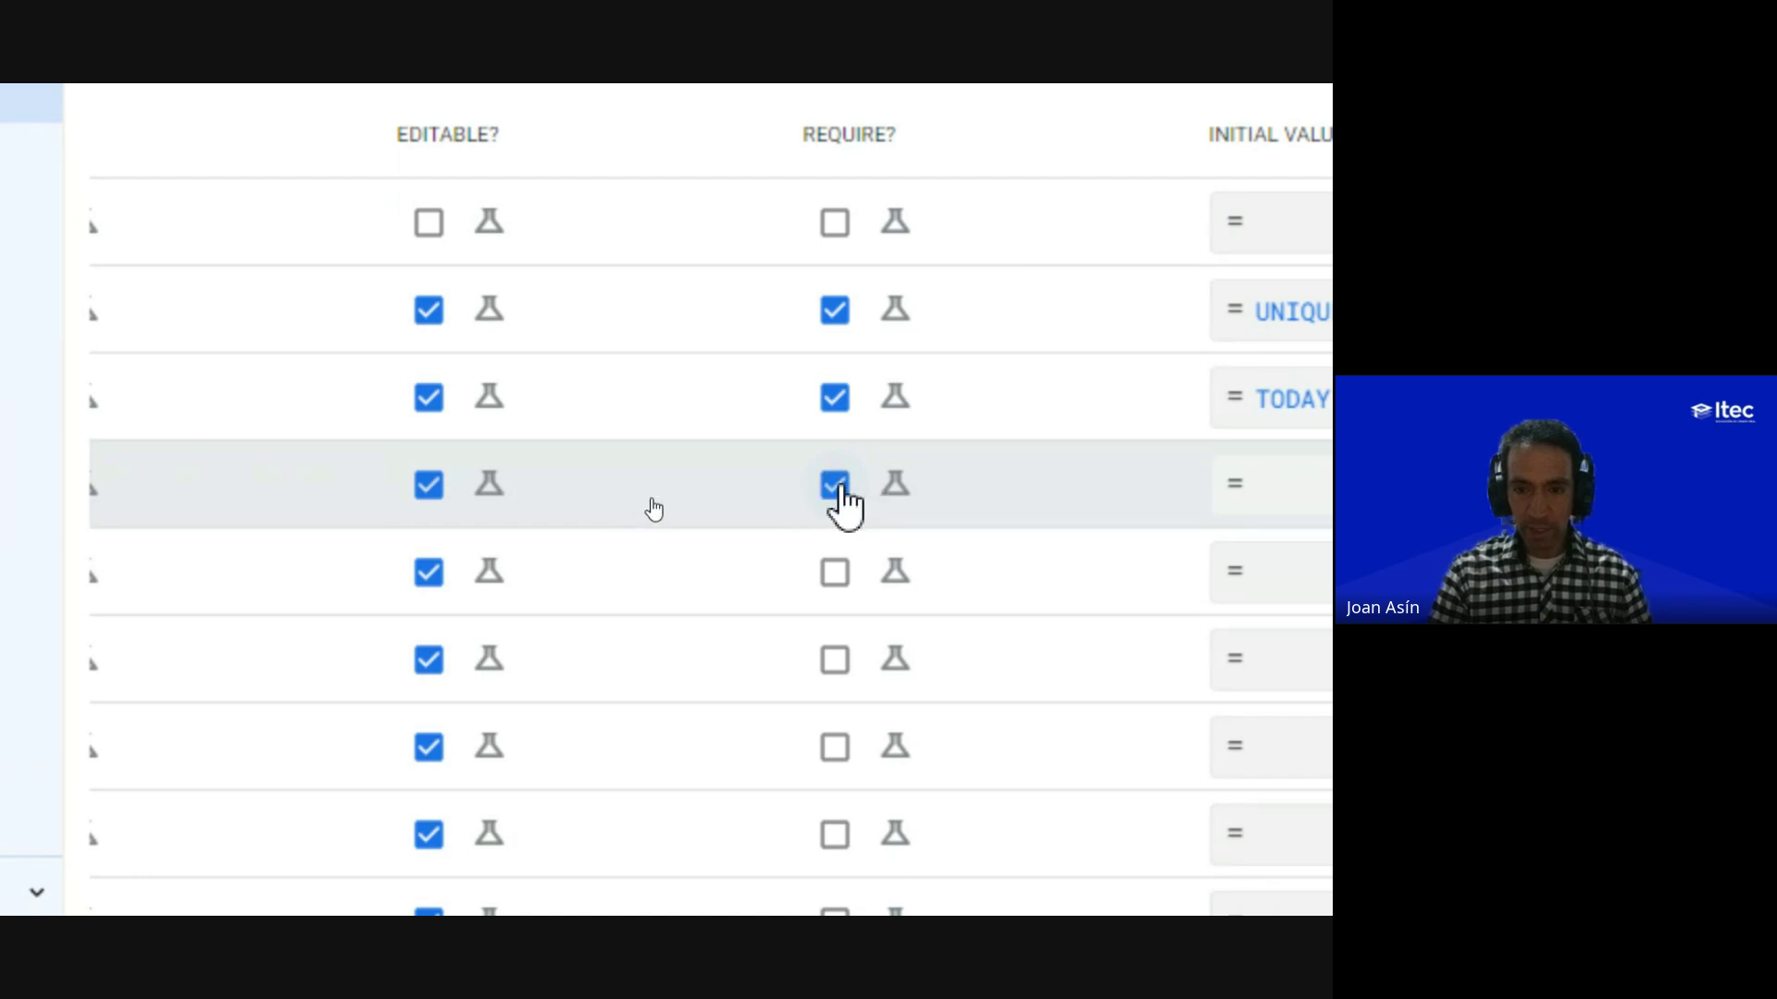
scroll(787, 488, "right", 3)
scroll(788, 504, "right", 2)
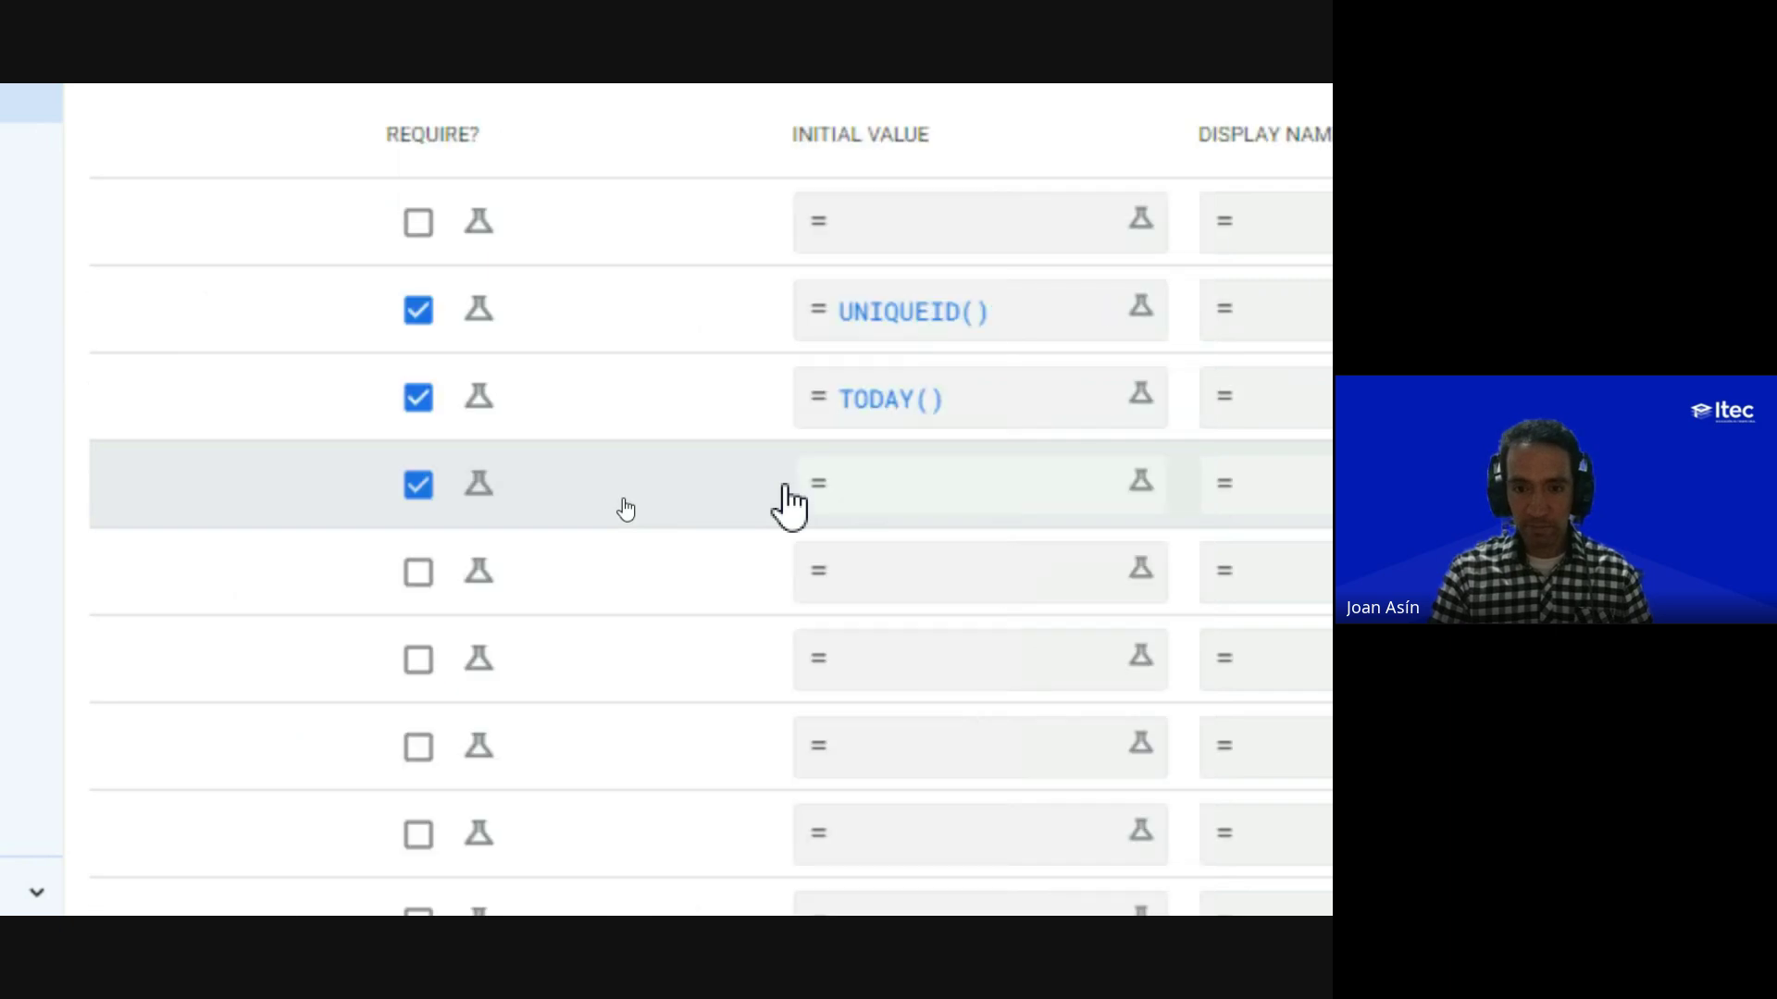
scroll(787, 504, "right", 2)
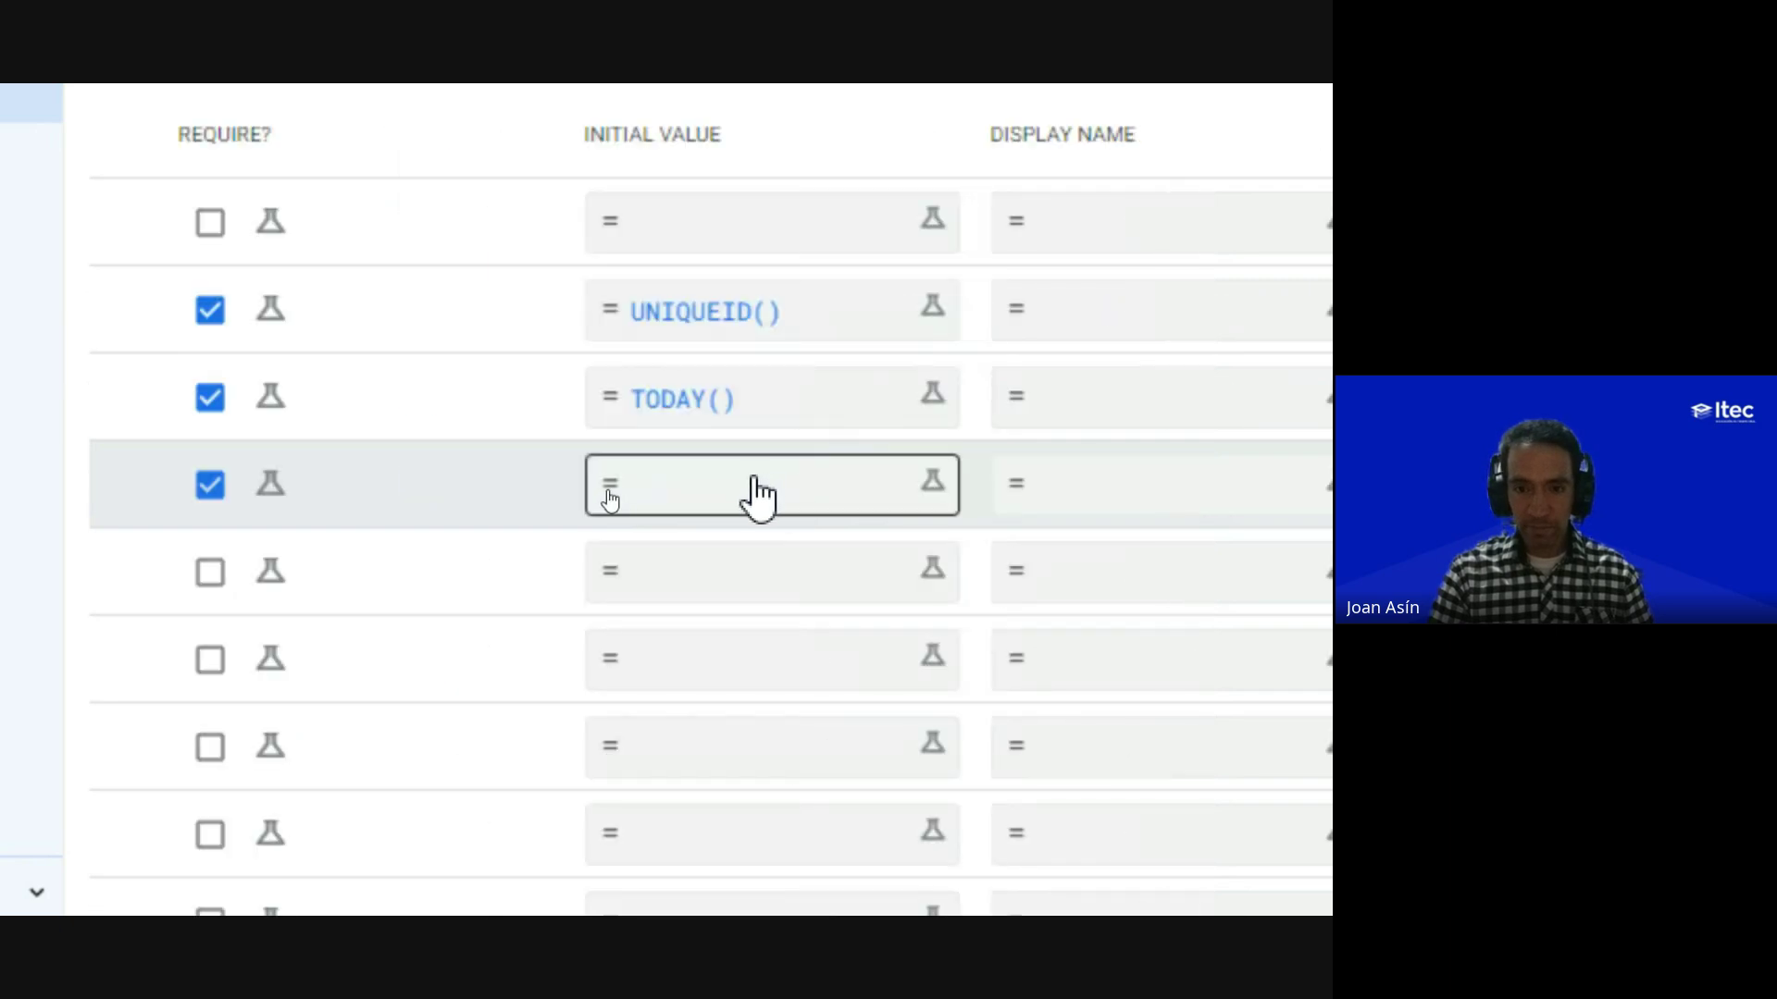
Step: Set HORA's initial value formula to TIMENOW() via the Expression Assistant's autocomplete
left_click(700, 486)
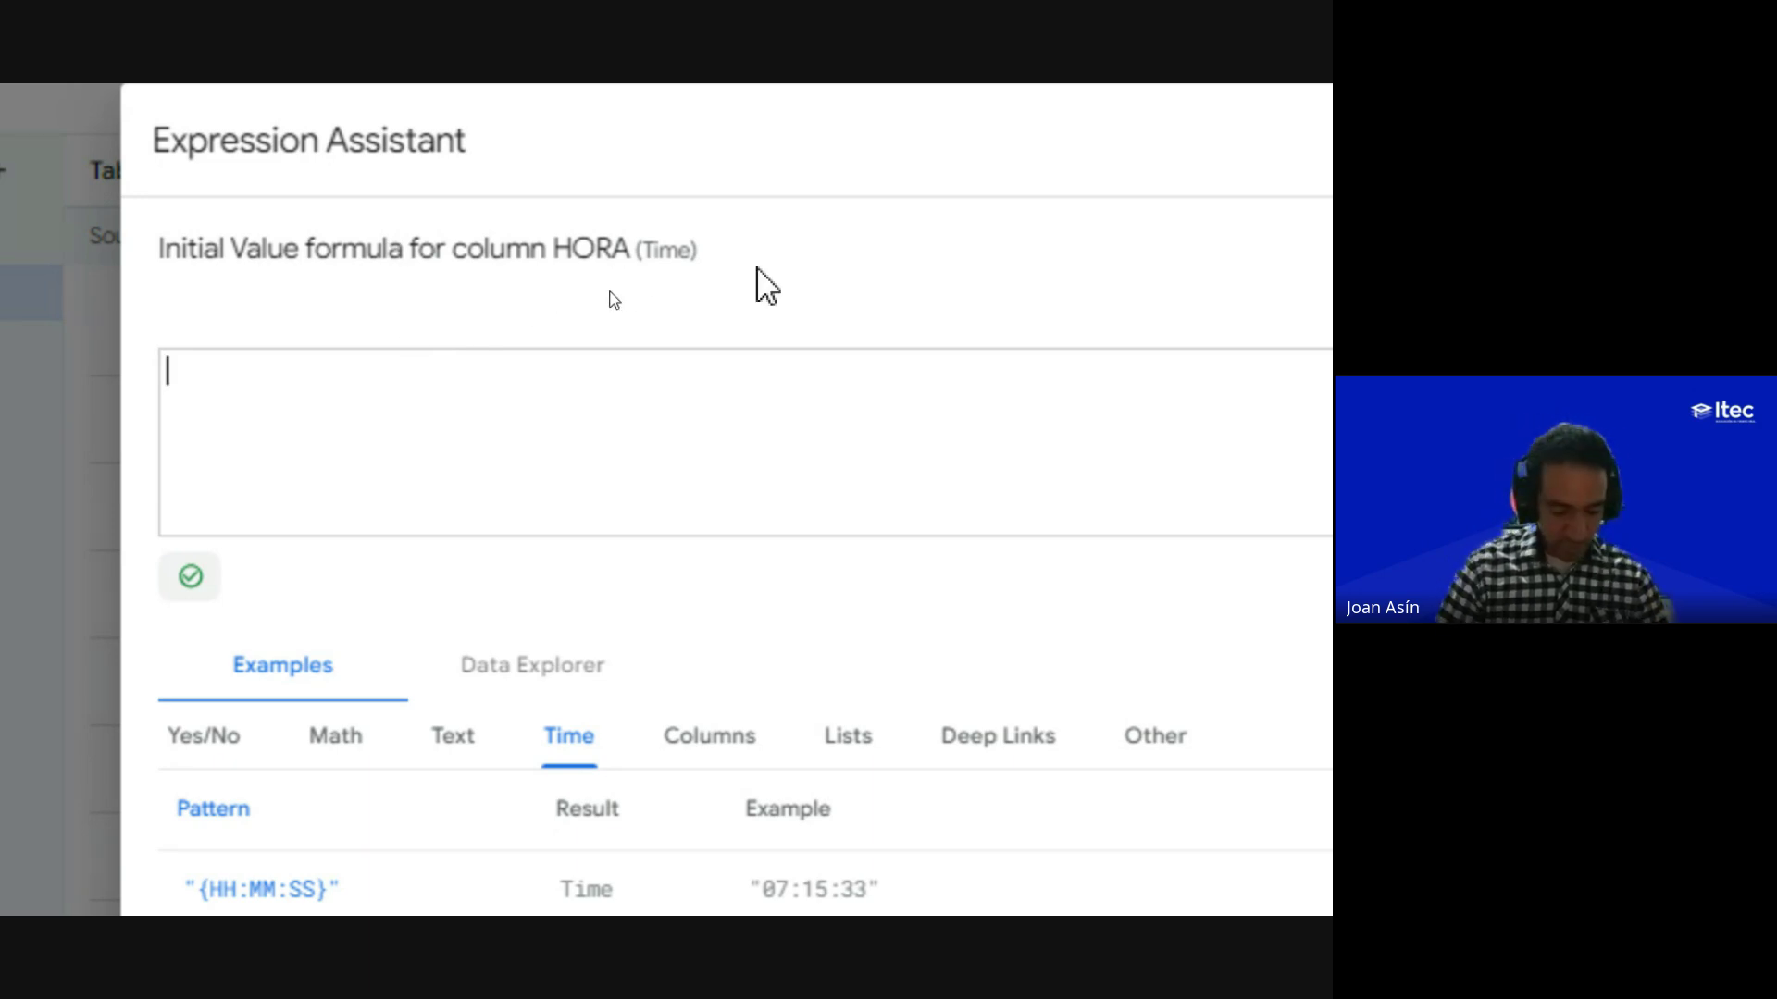
type("TIM")
key("Down")
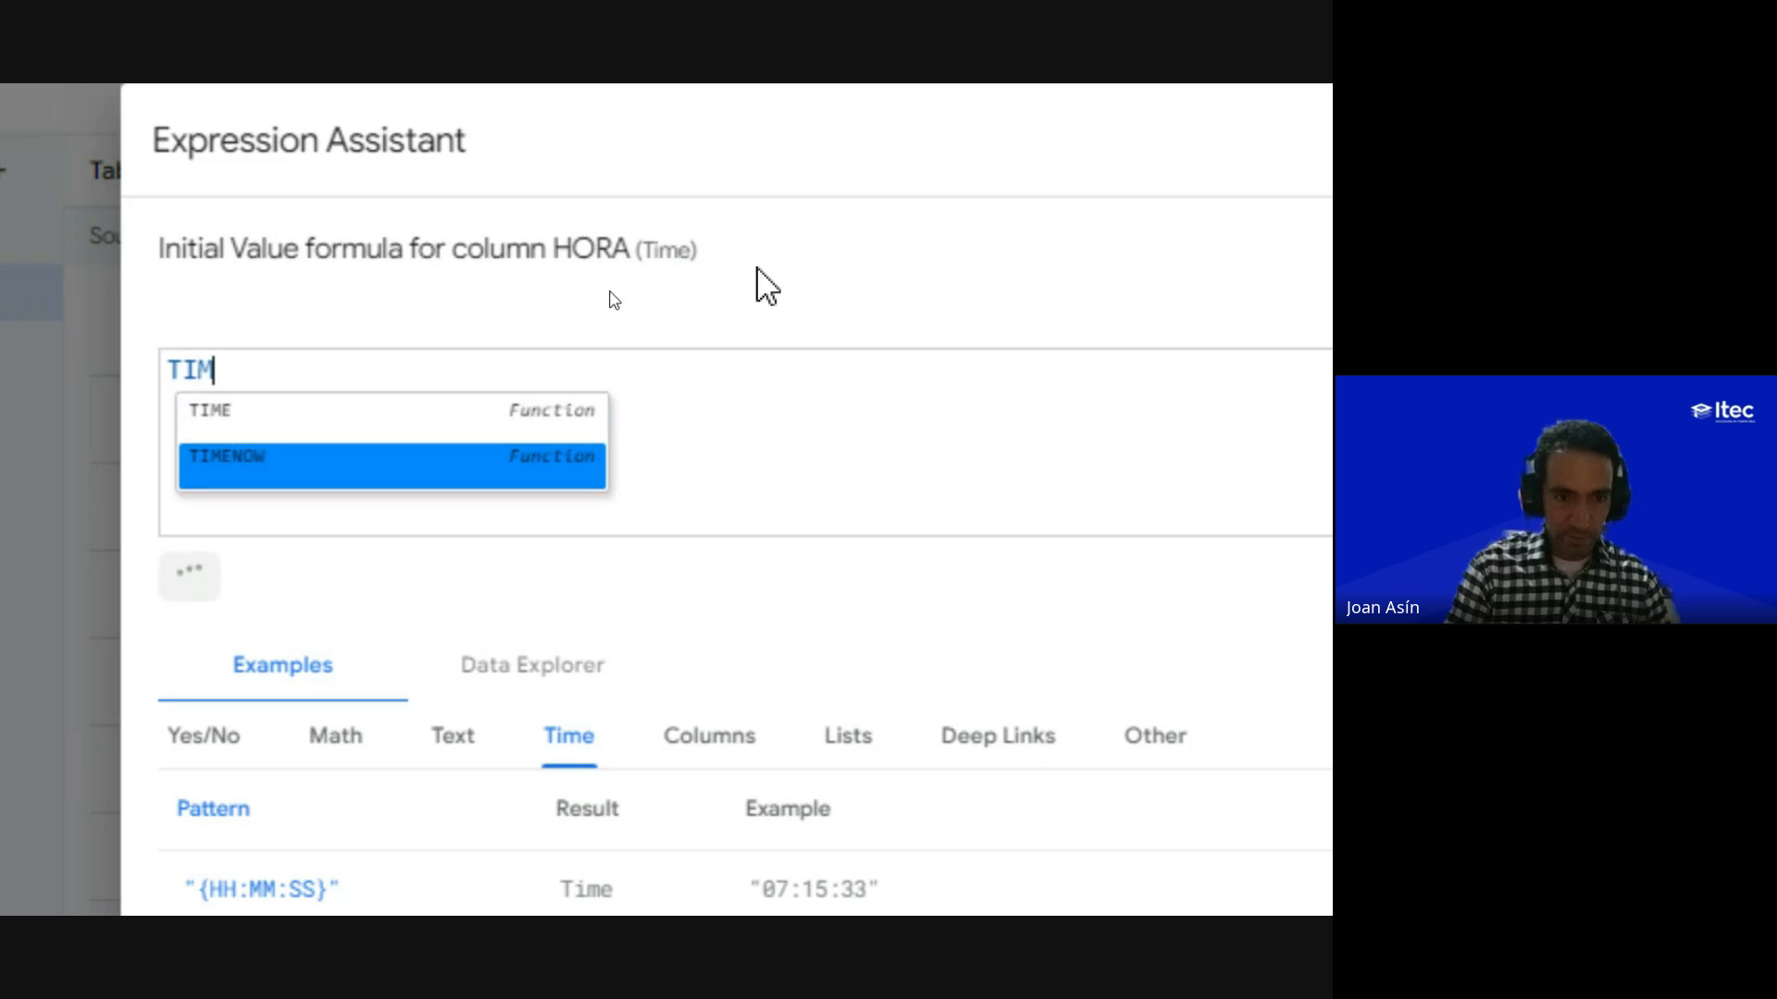
key("Return")
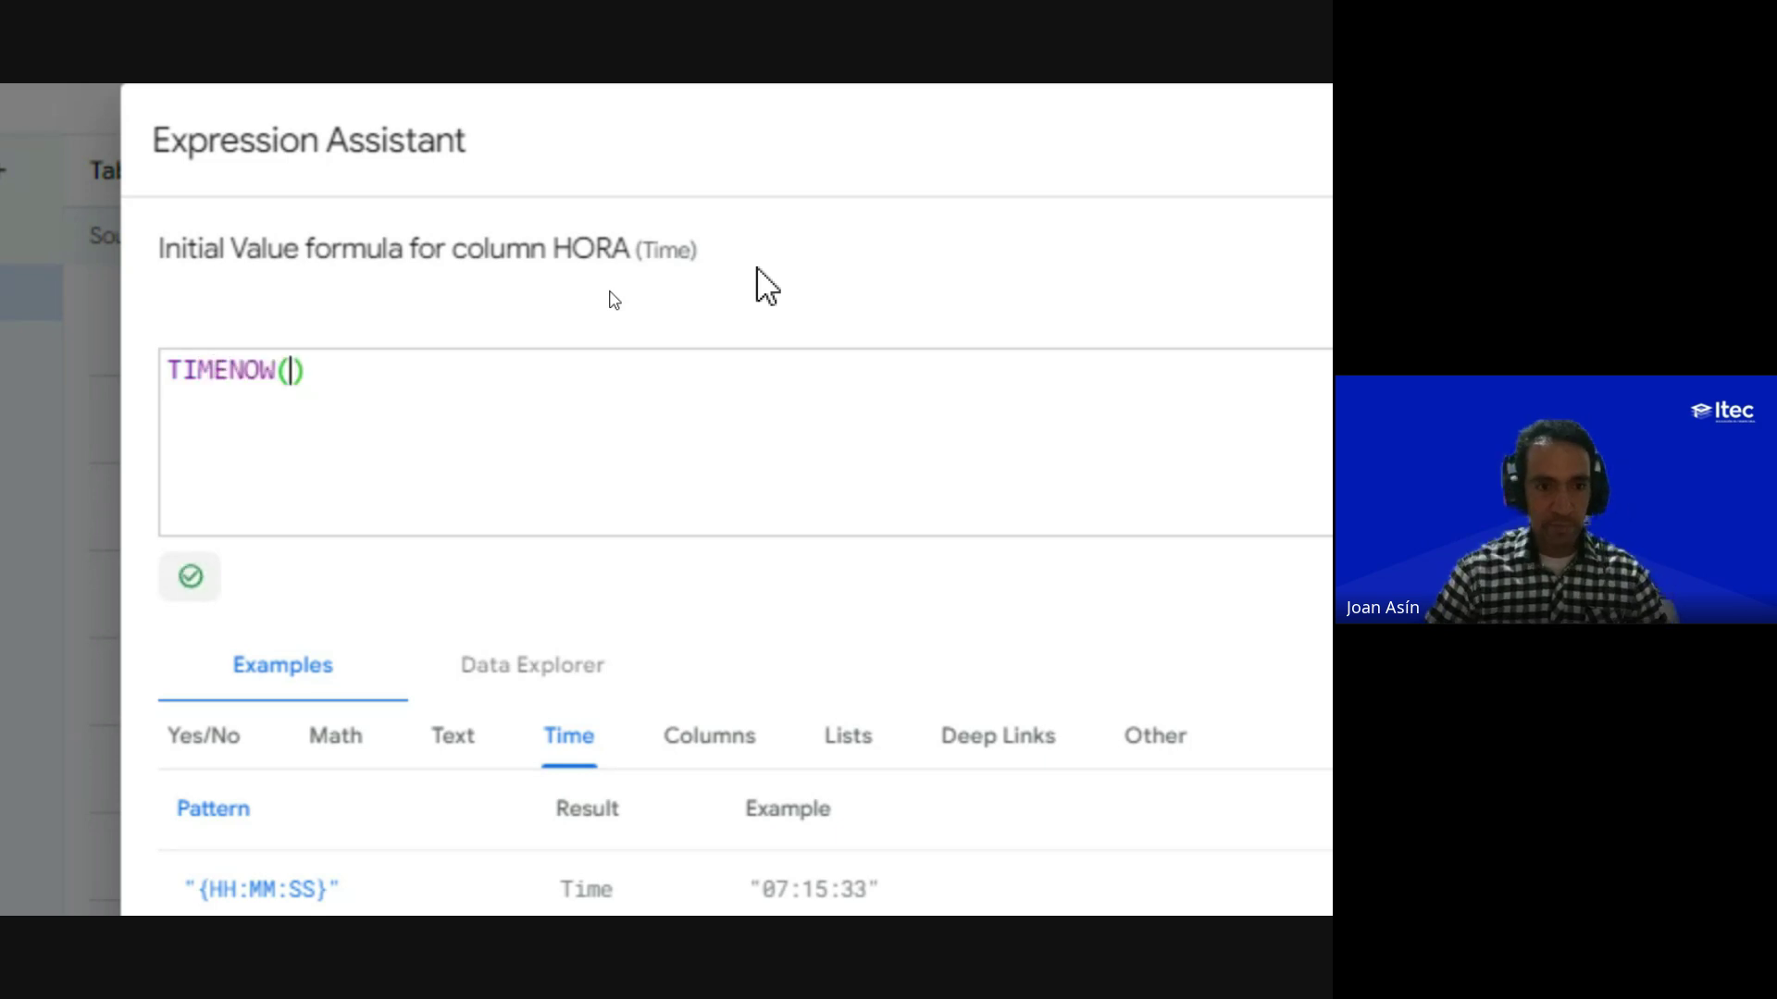
key("Right")
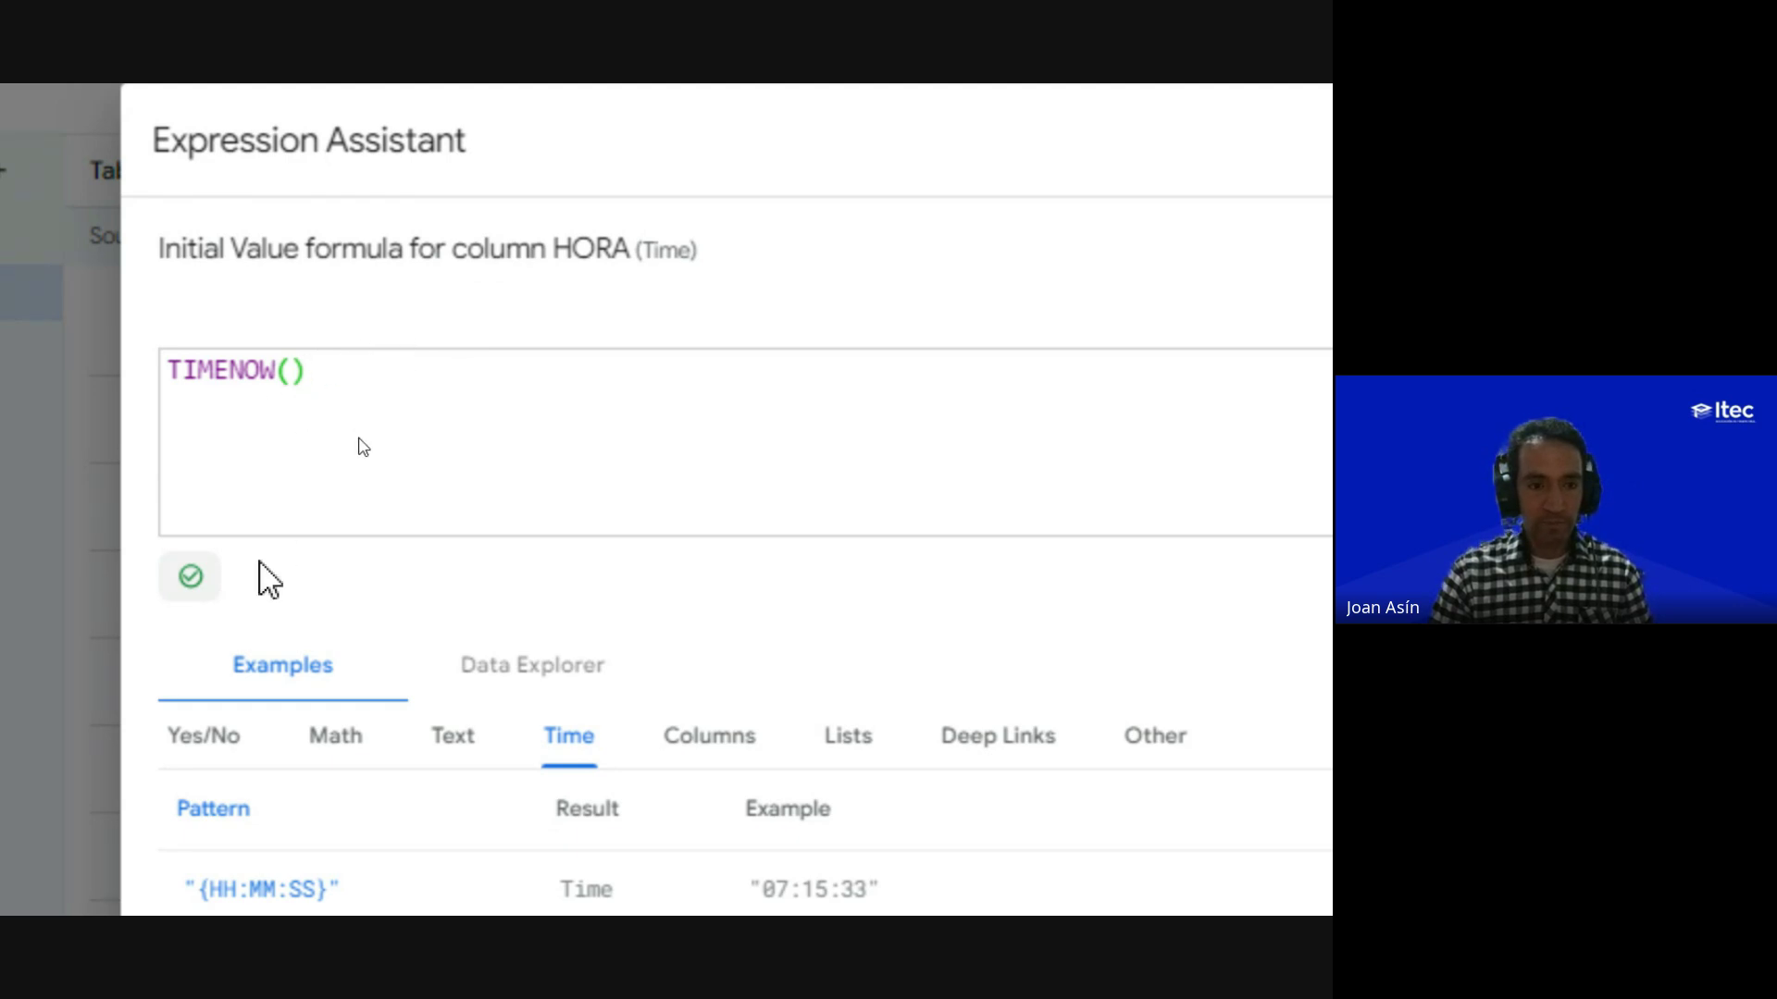
key("ctrl")
key("ctrl")
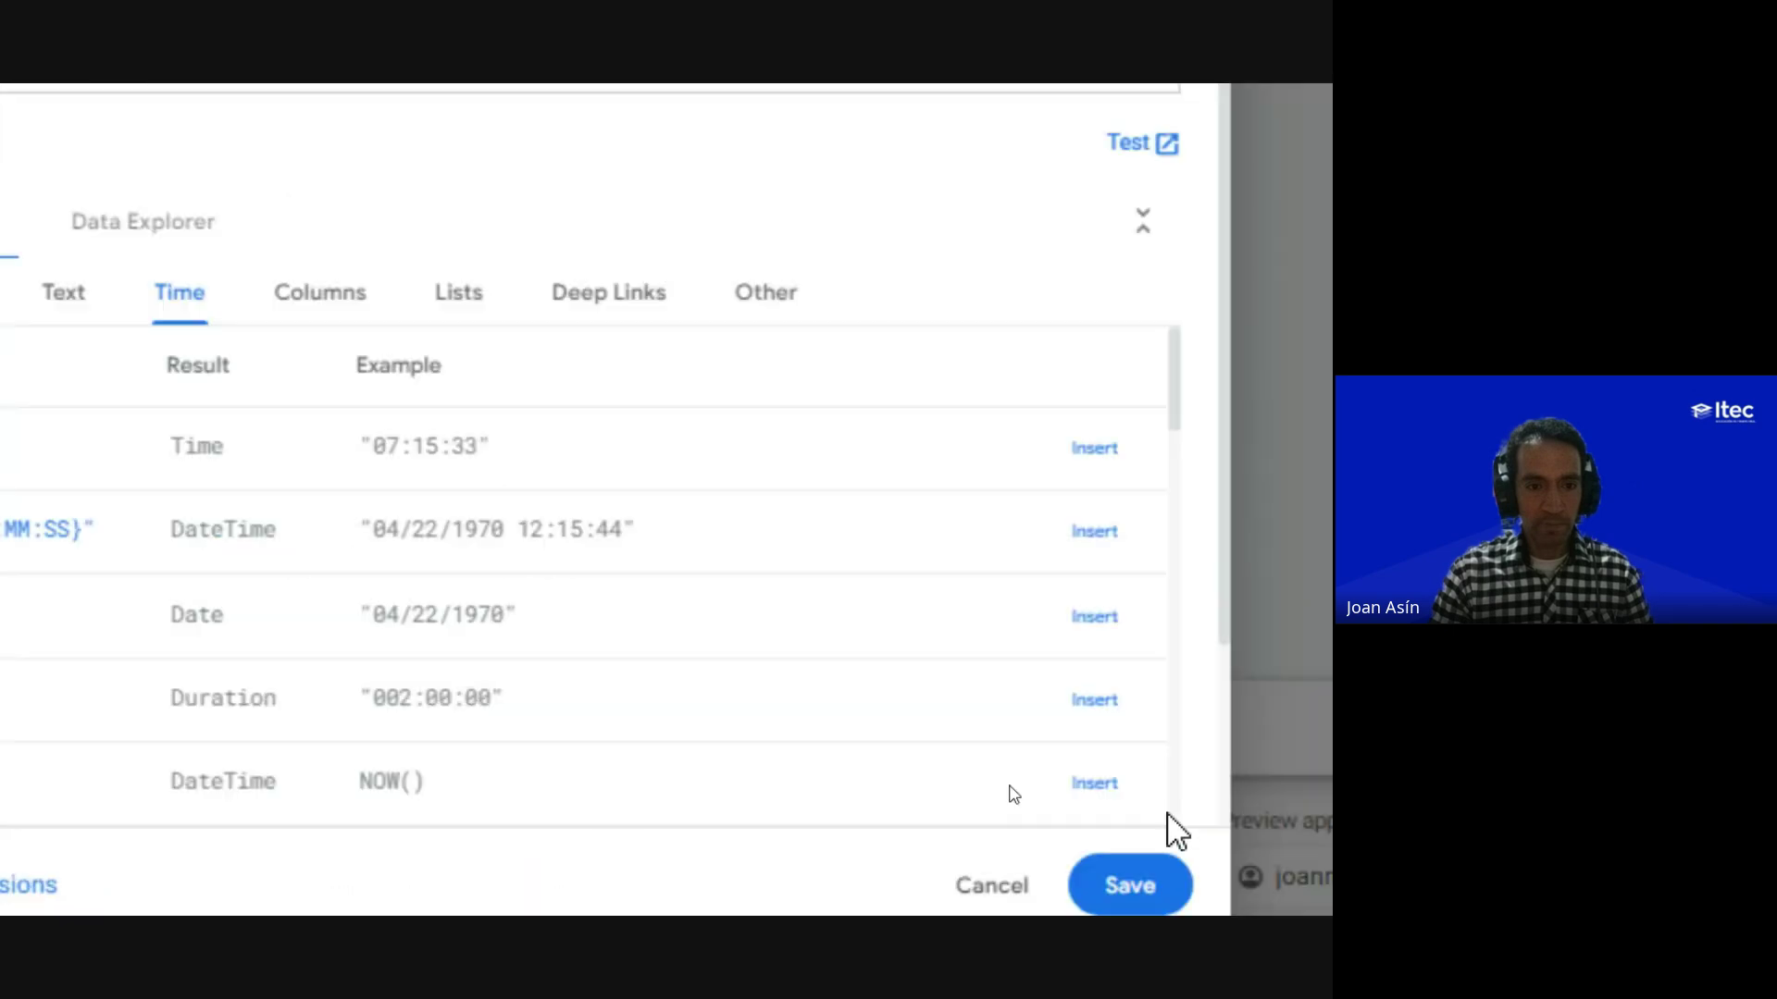
Step: Save TIMENOW() as HORA's initial value and bring the NAME and TYPE columns back into view
left_click(1152, 818)
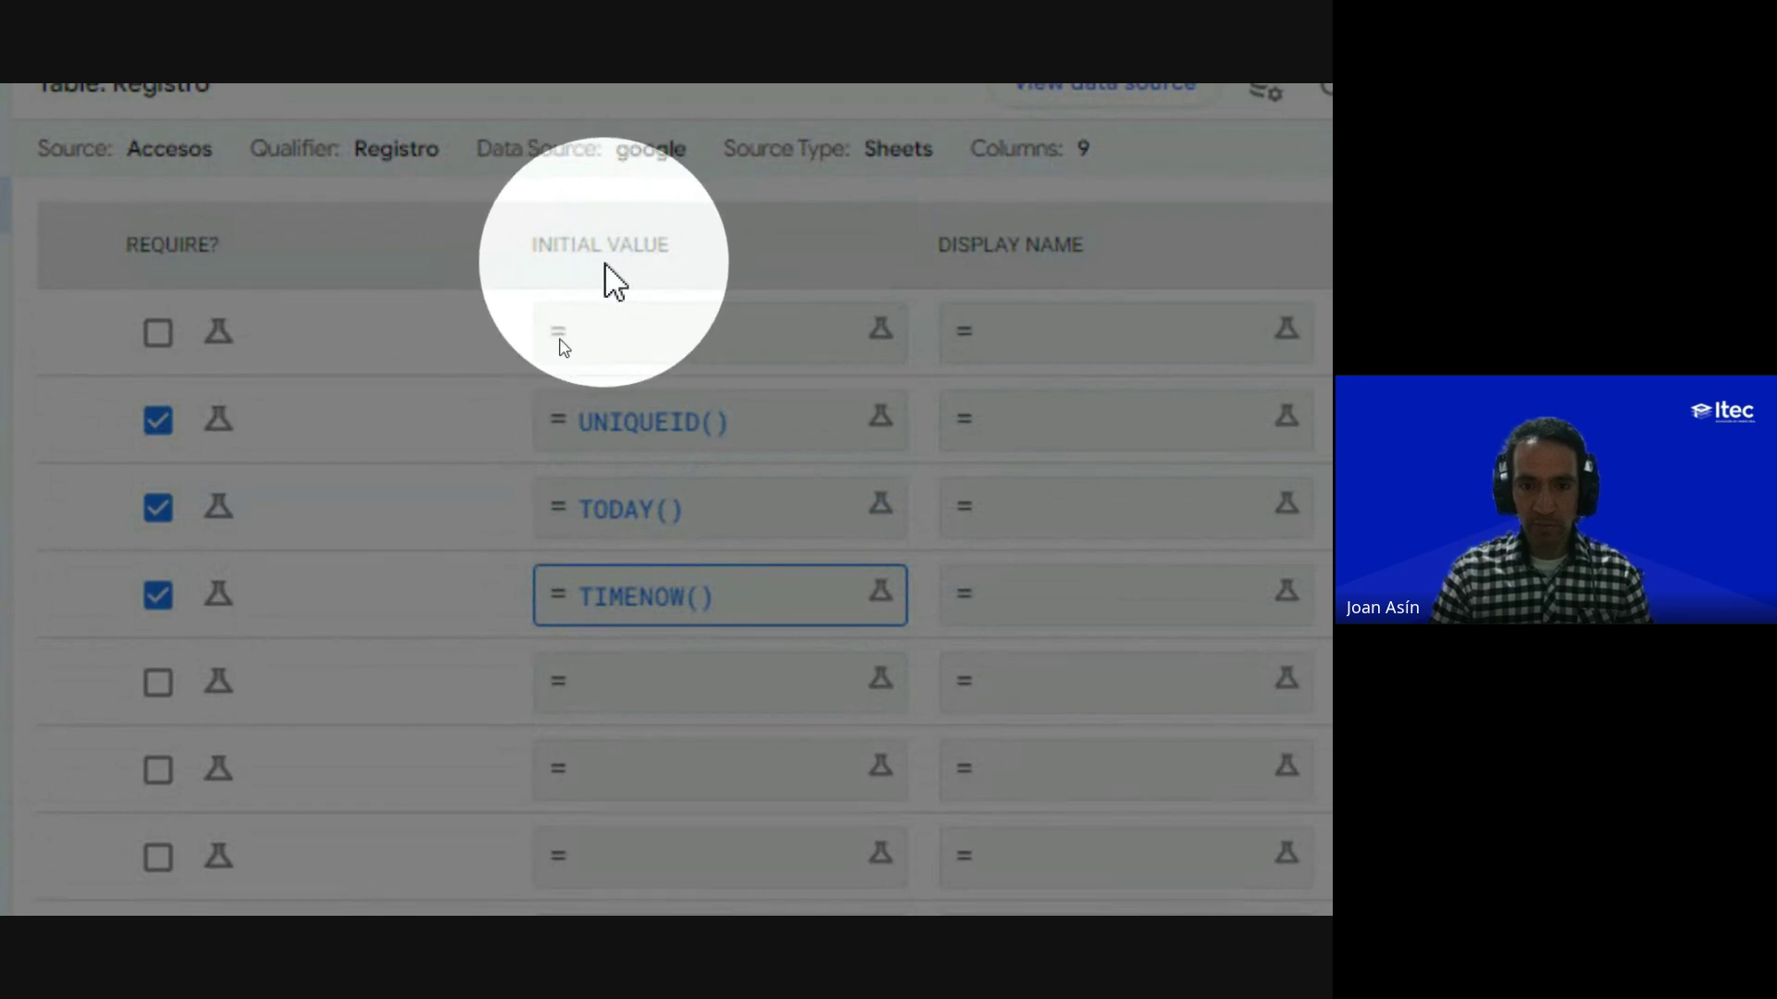
scroll(616, 604, "left", 5)
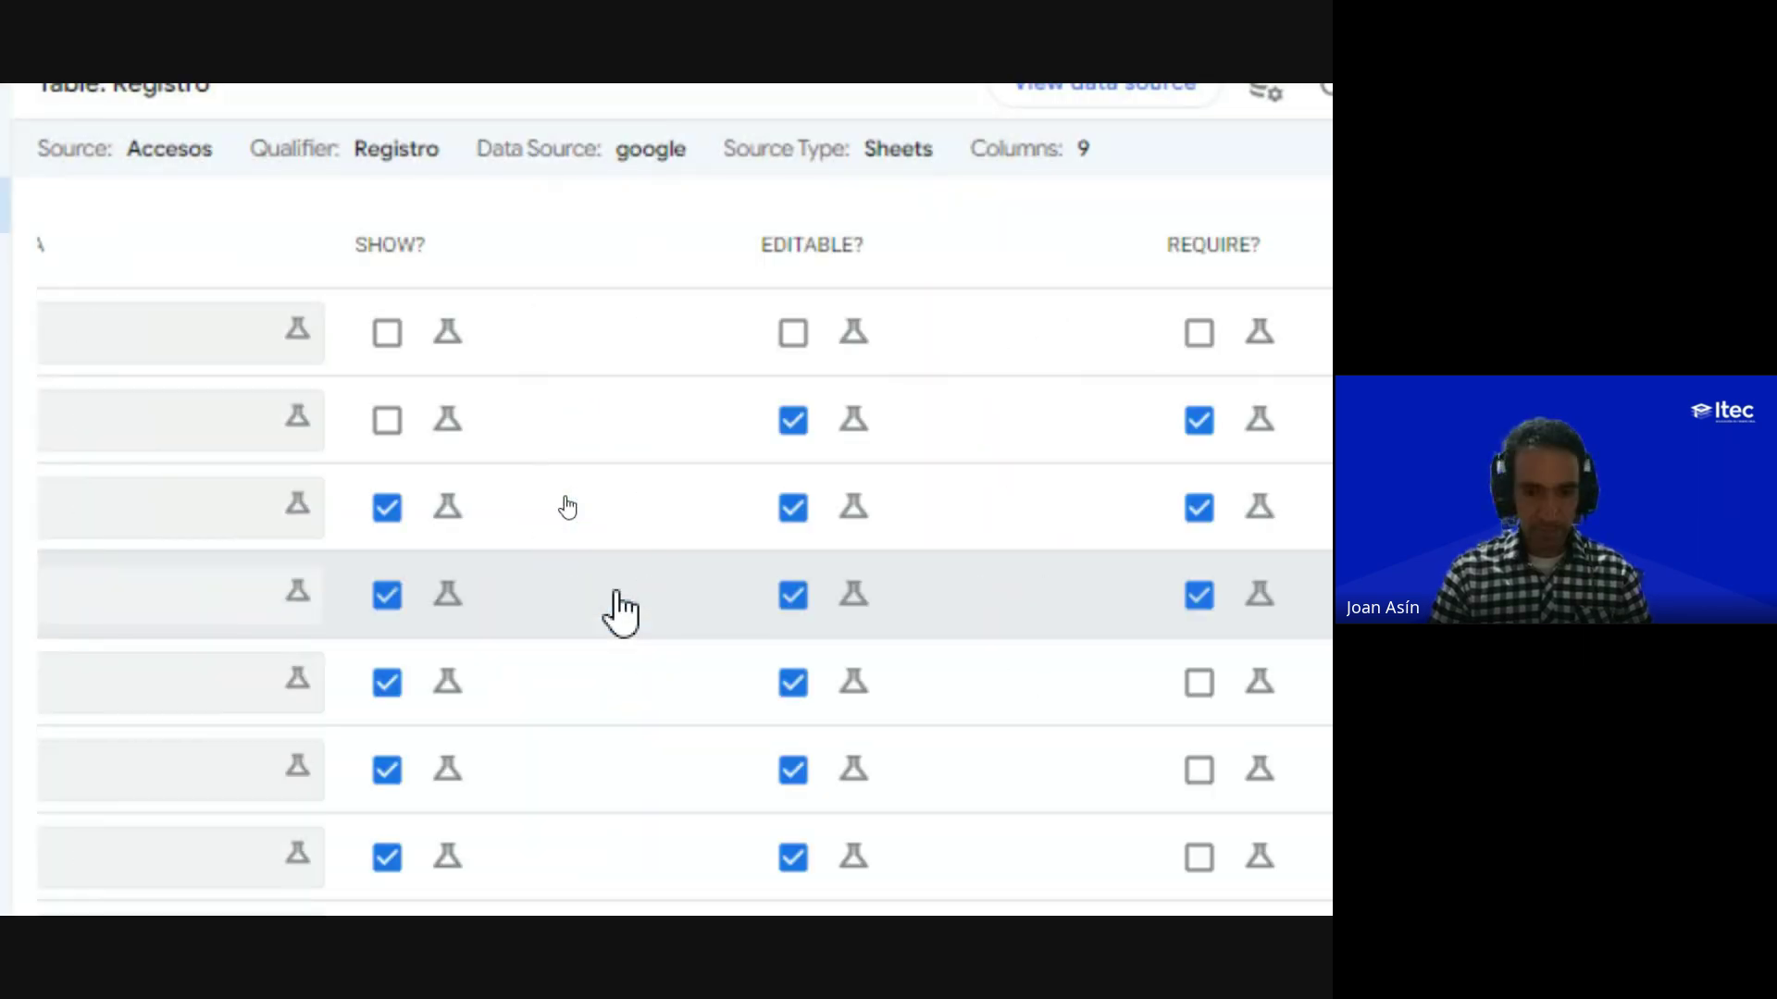
scroll(616, 604, "left", 5)
left_click(620, 610)
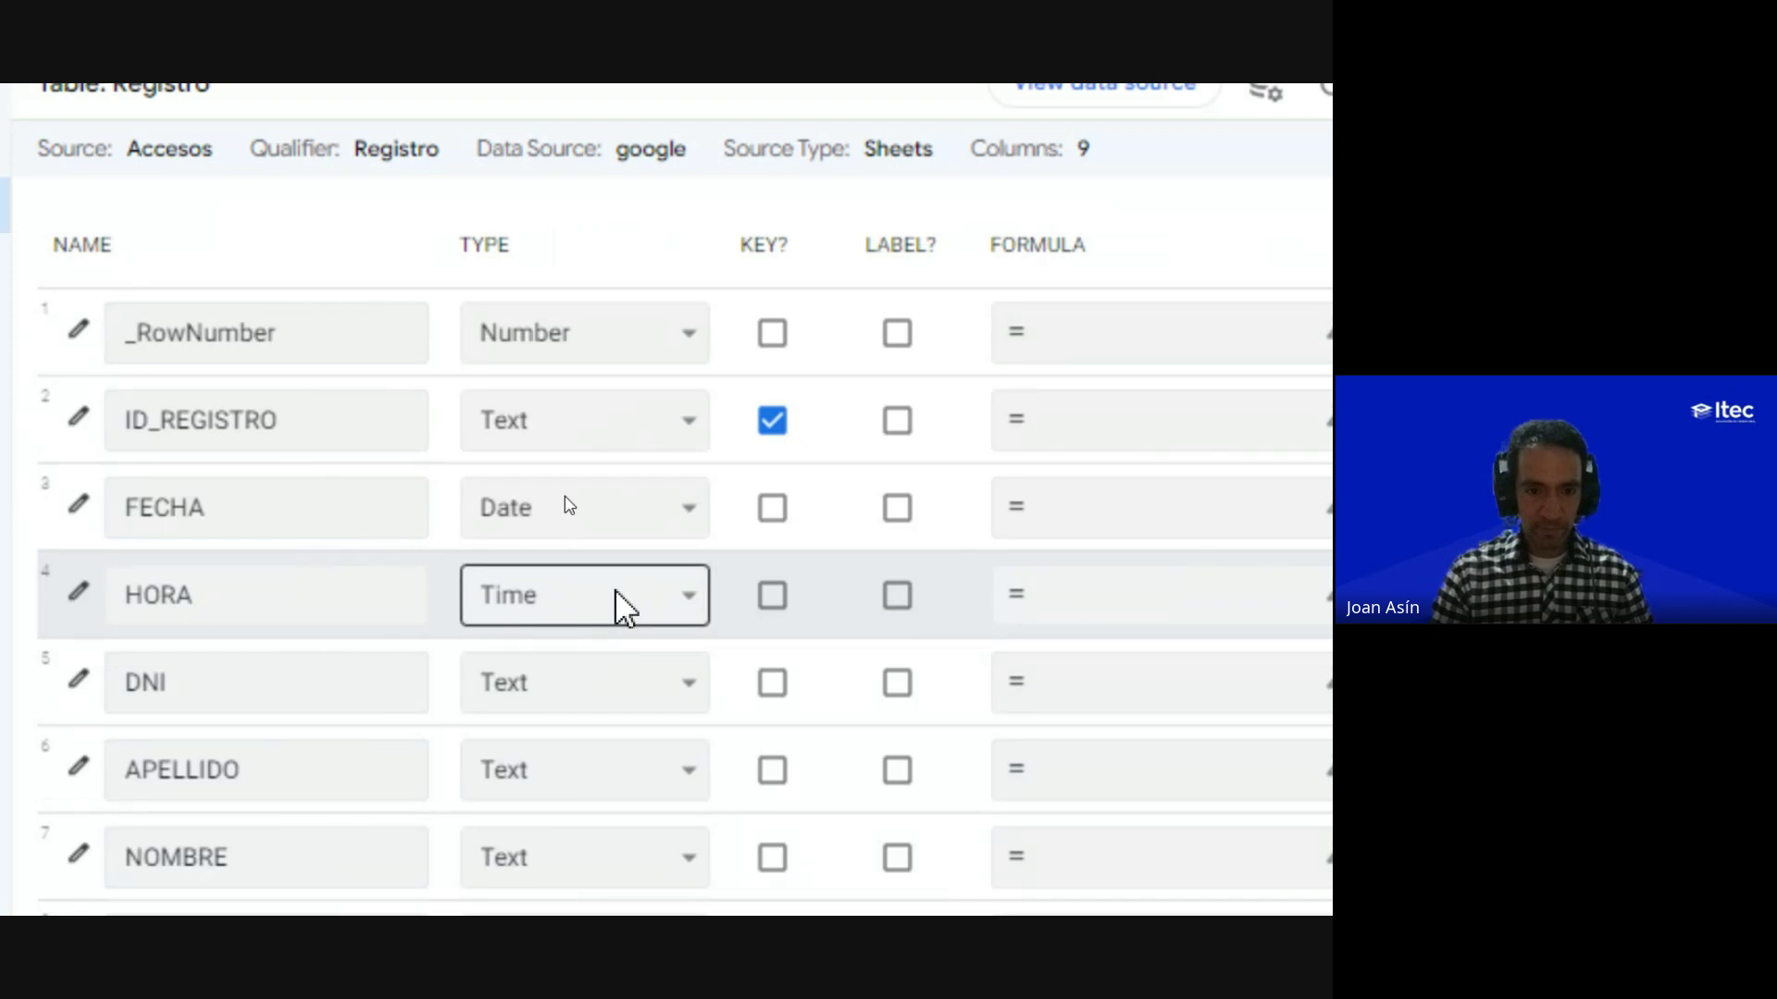
scroll(444, 824, "down", 3)
scroll(186, 574, "left", 2)
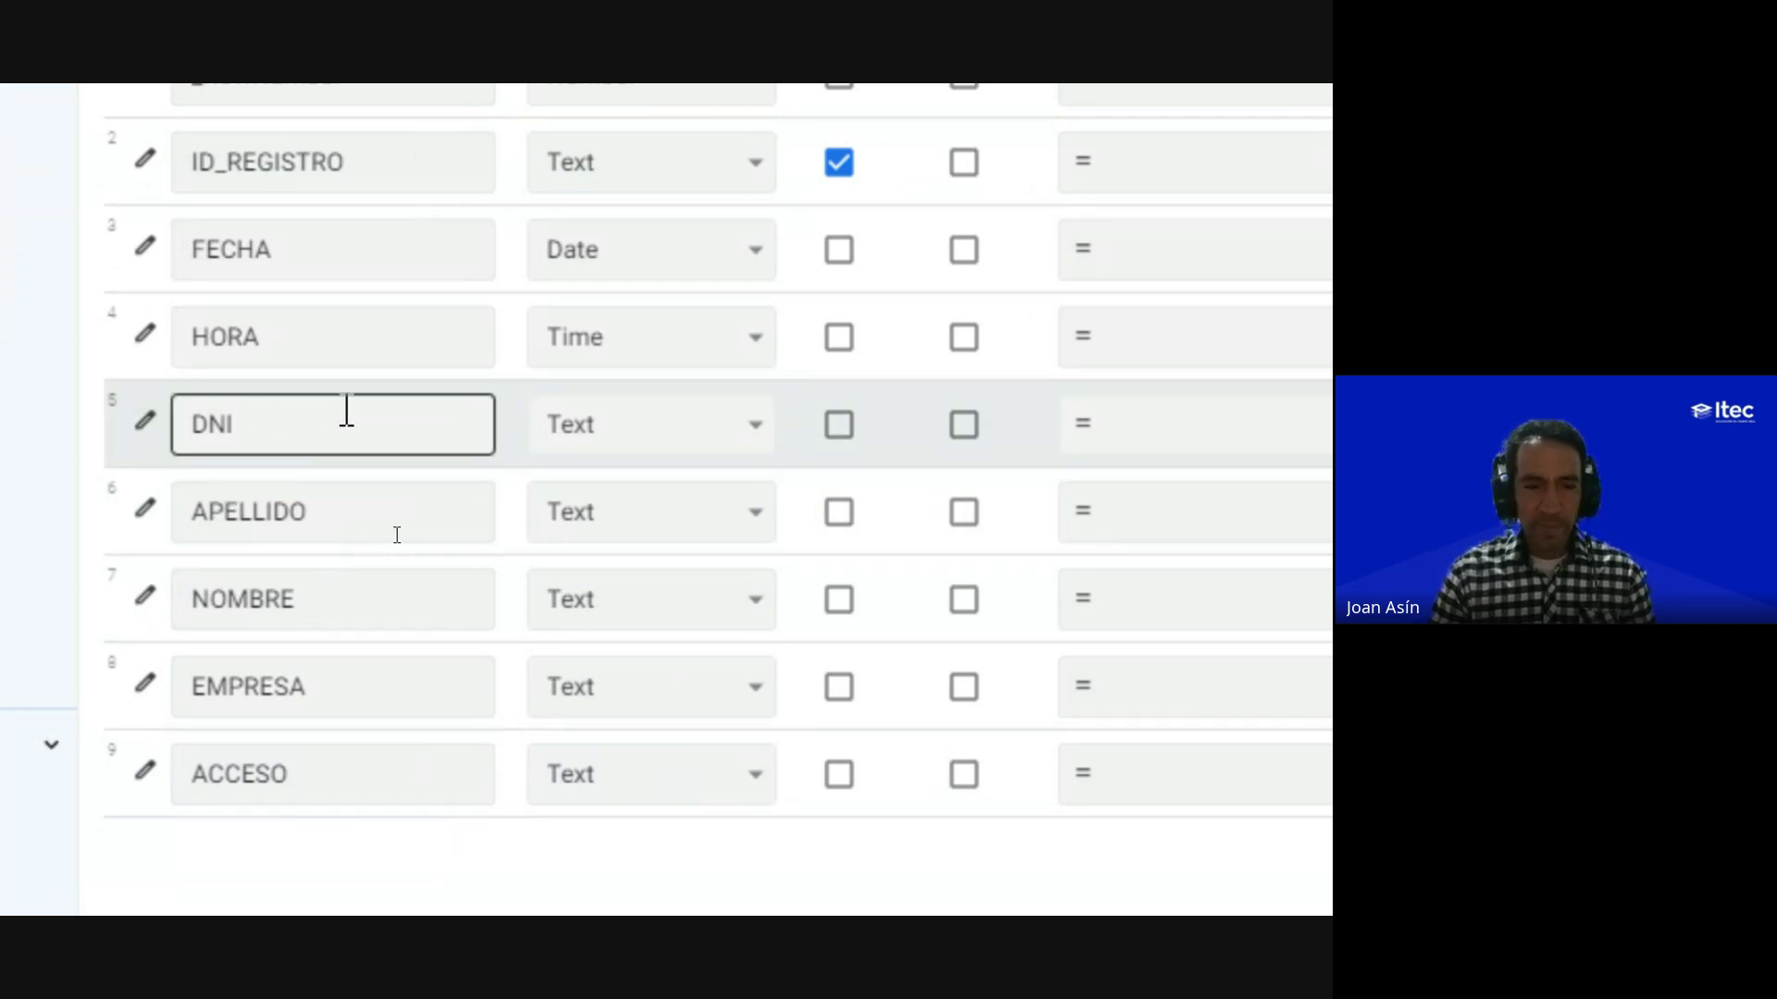
scroll(344, 333, "up", 2)
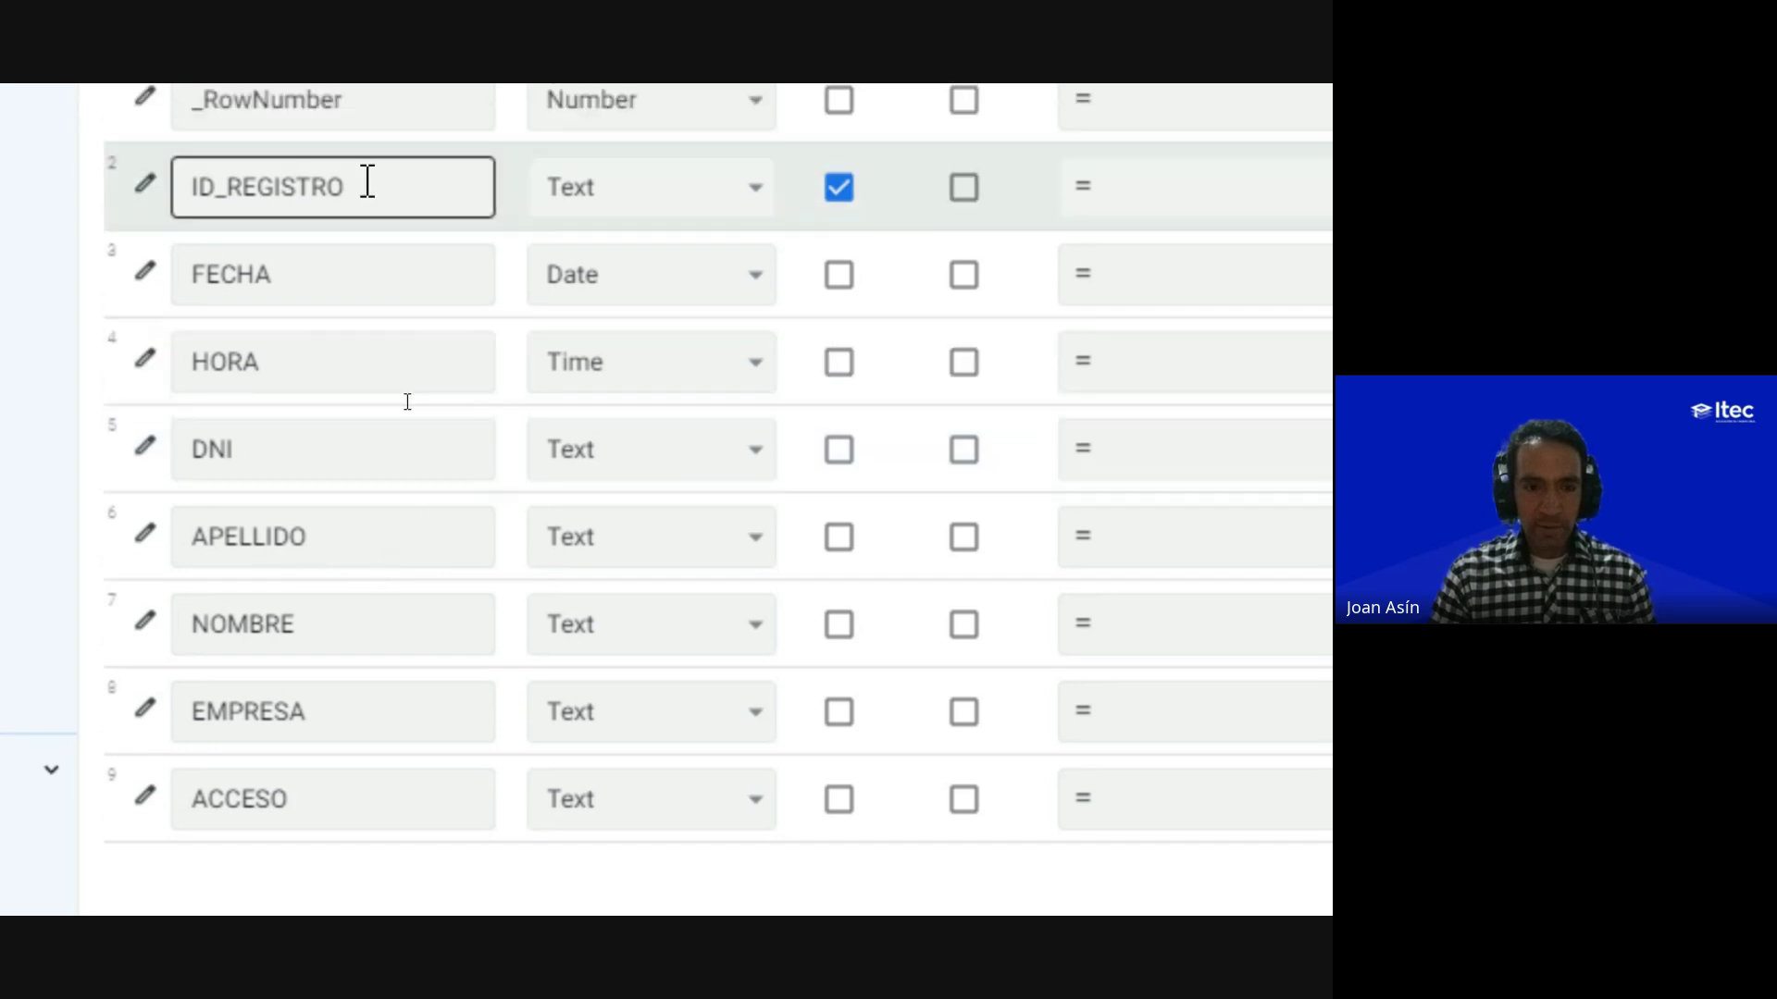
scroll(297, 258, "down", 1)
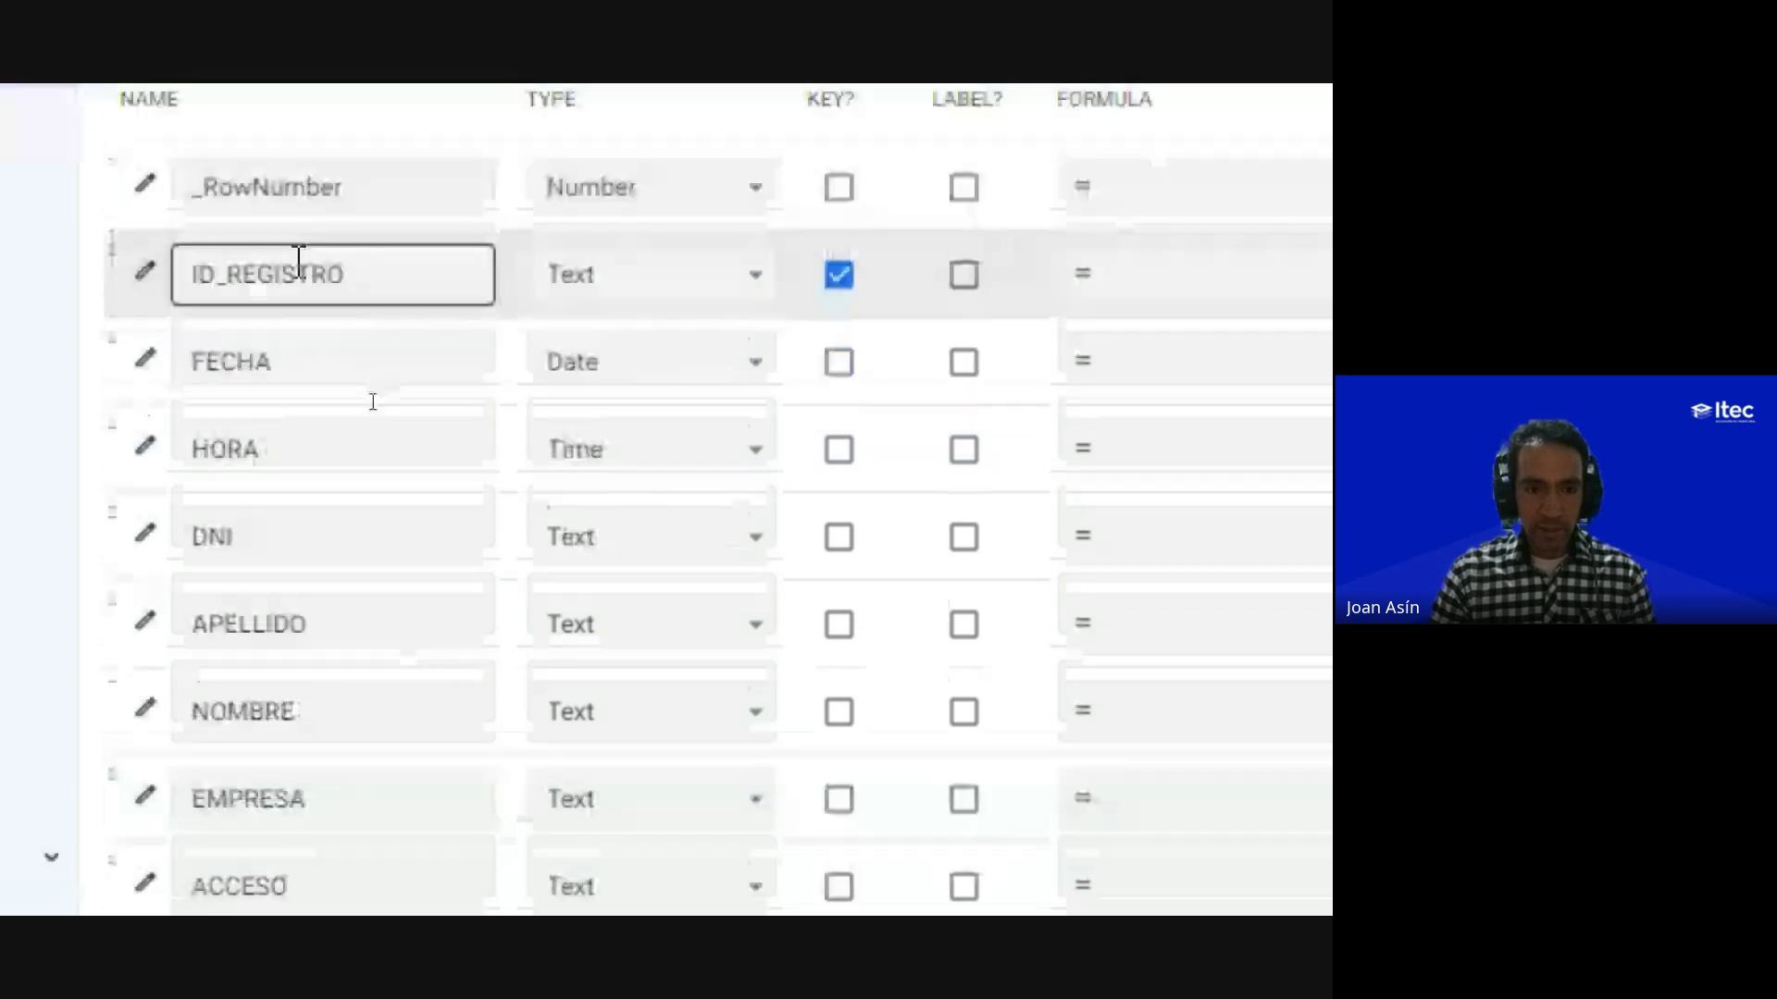
scroll(305, 186, "up", 1)
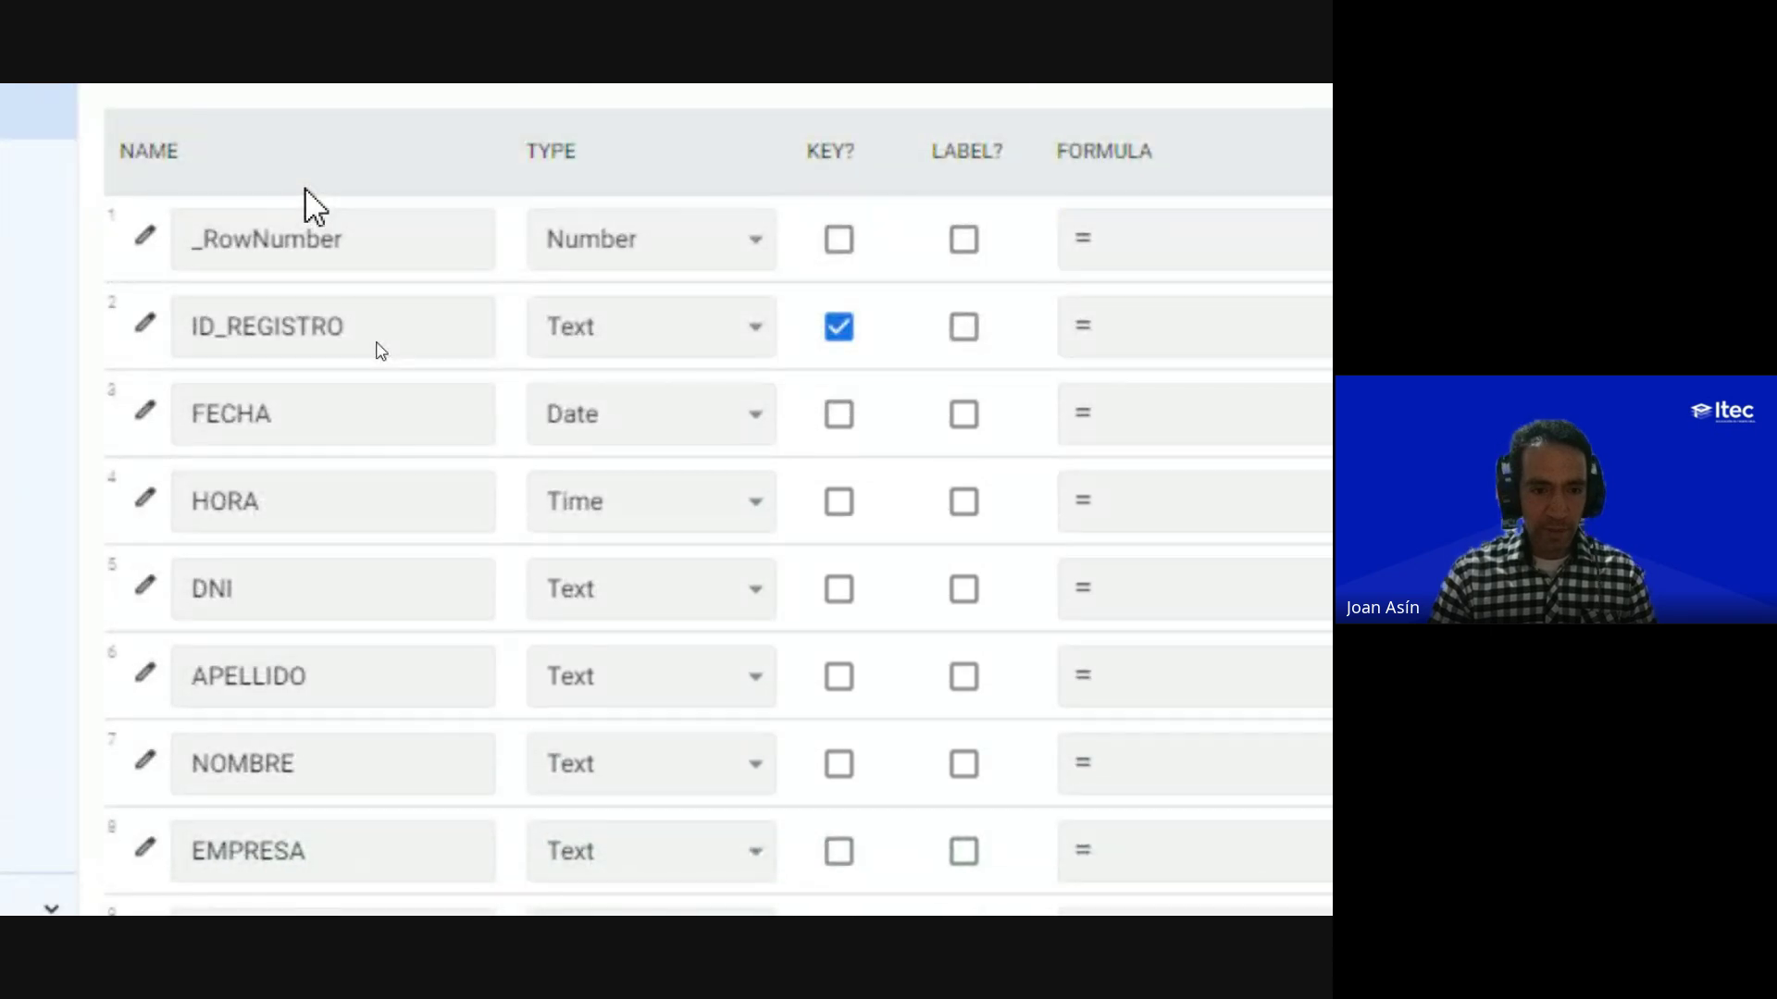
scroll(279, 185, "up", 1)
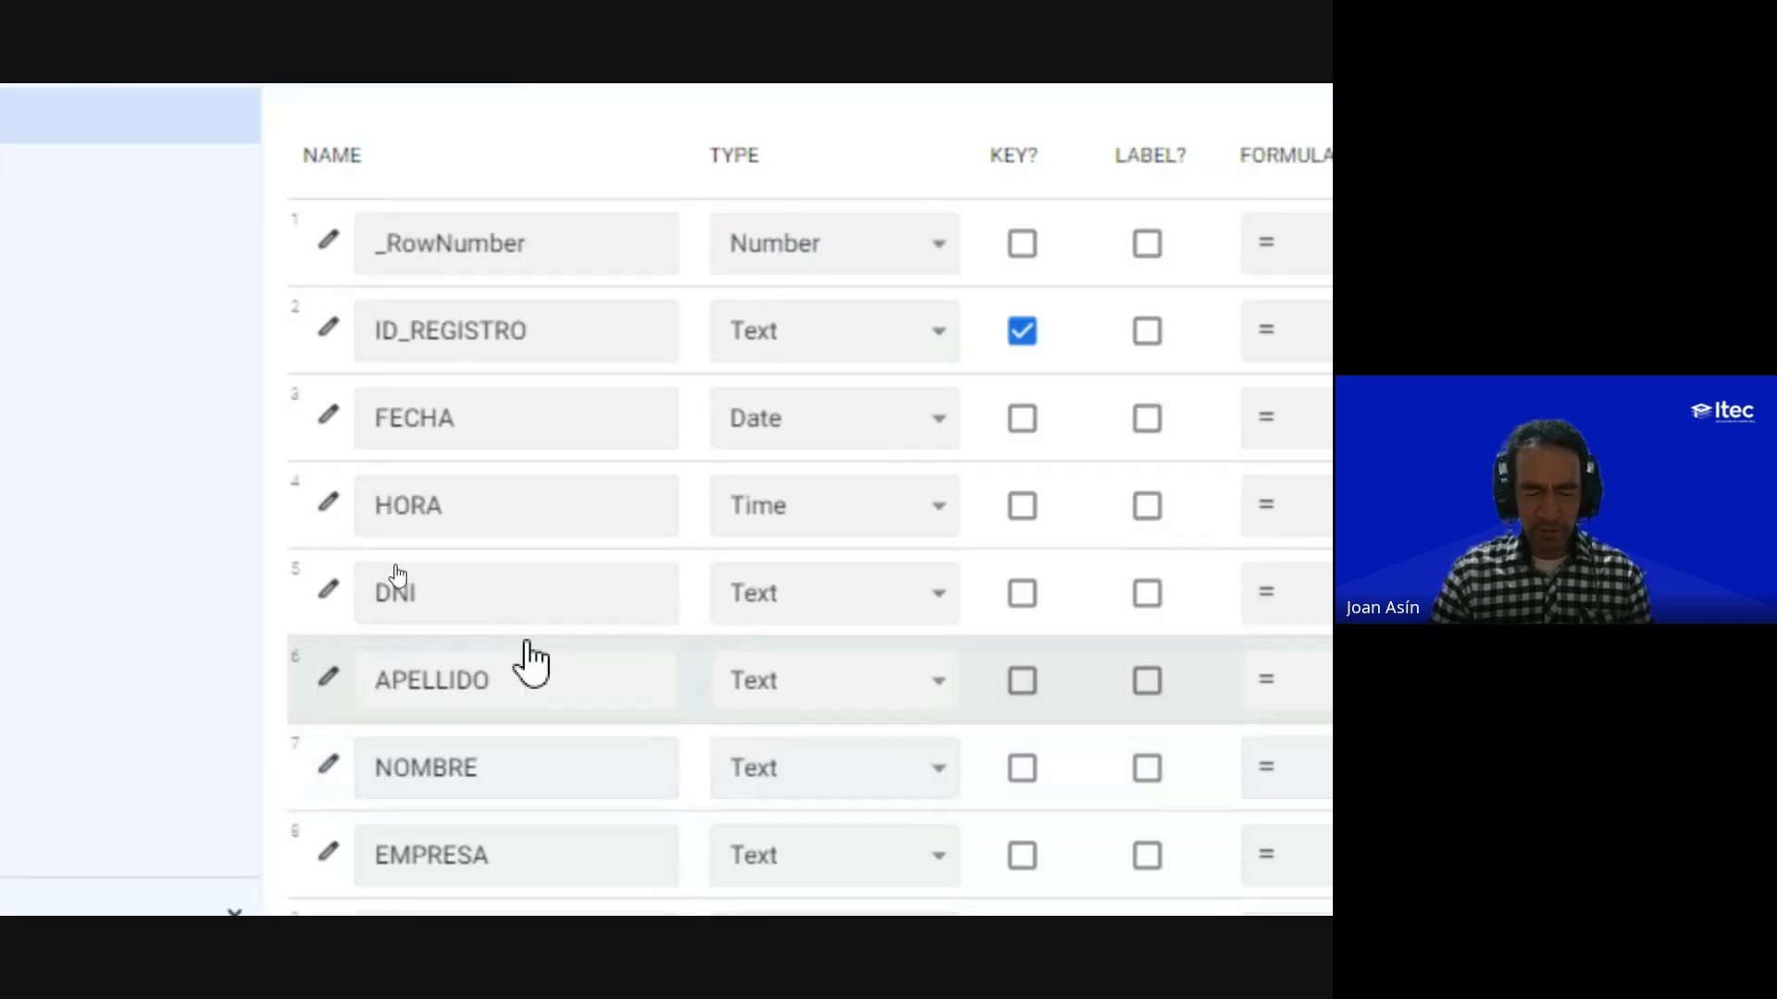
left_click(524, 597)
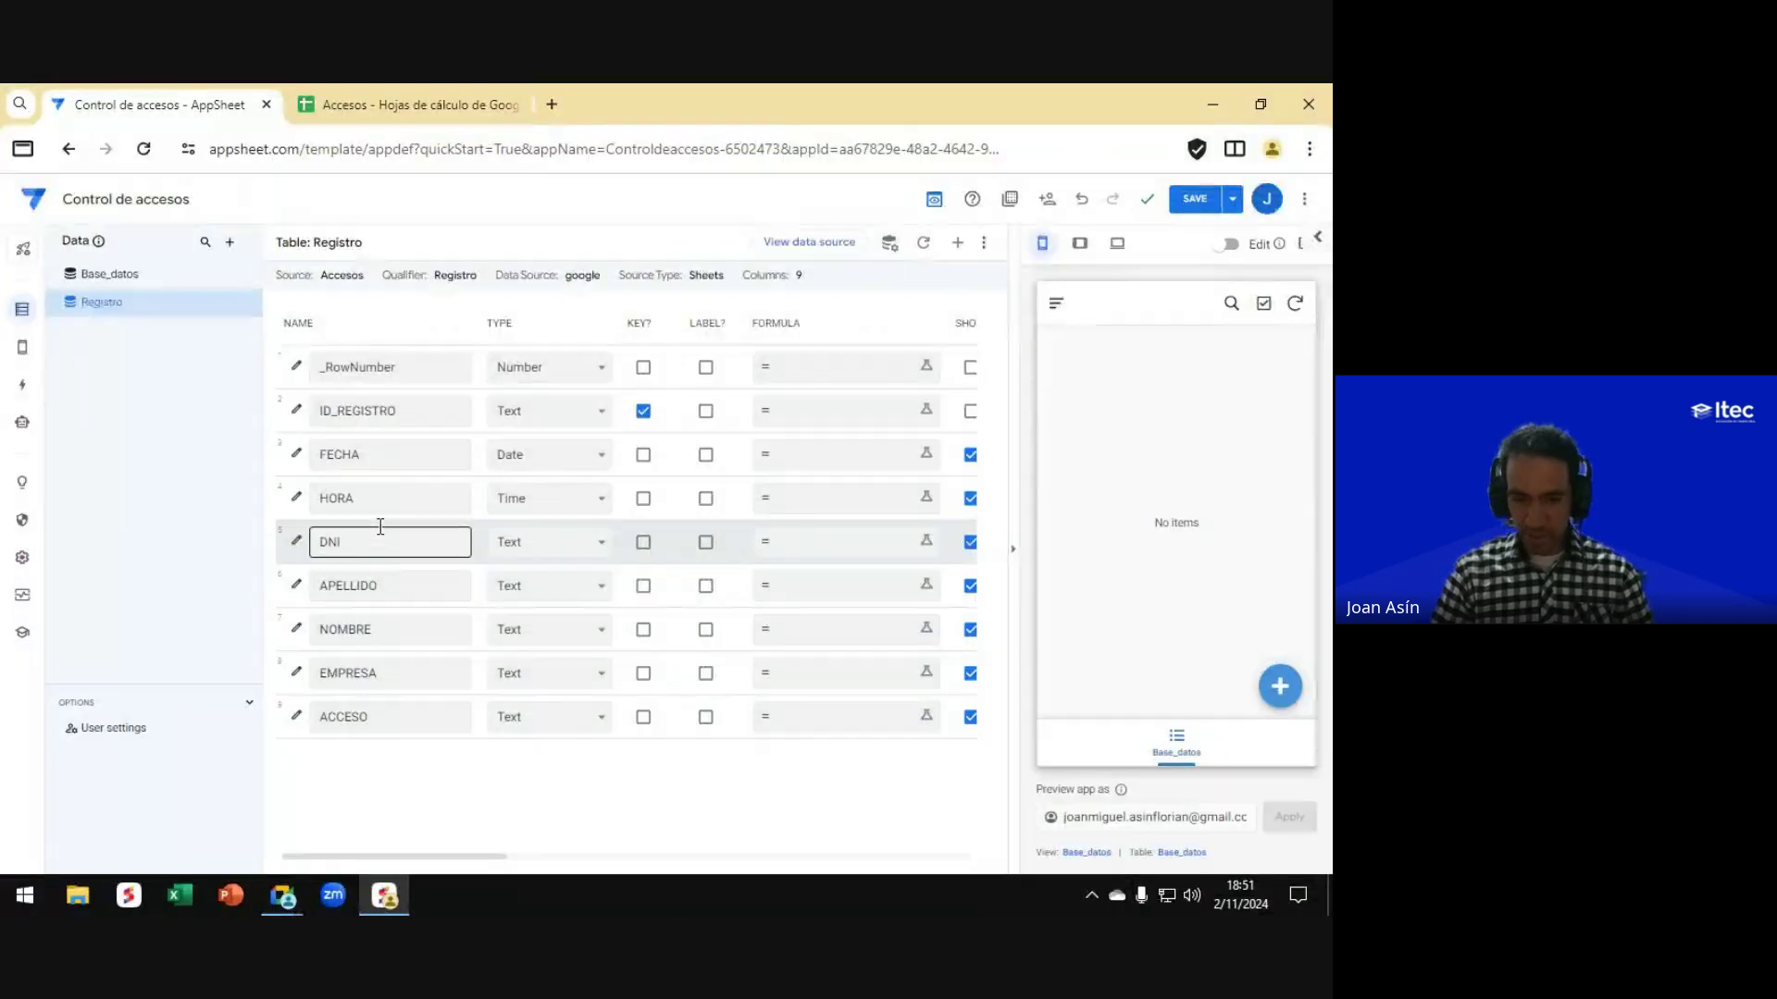
key("alt+Tab")
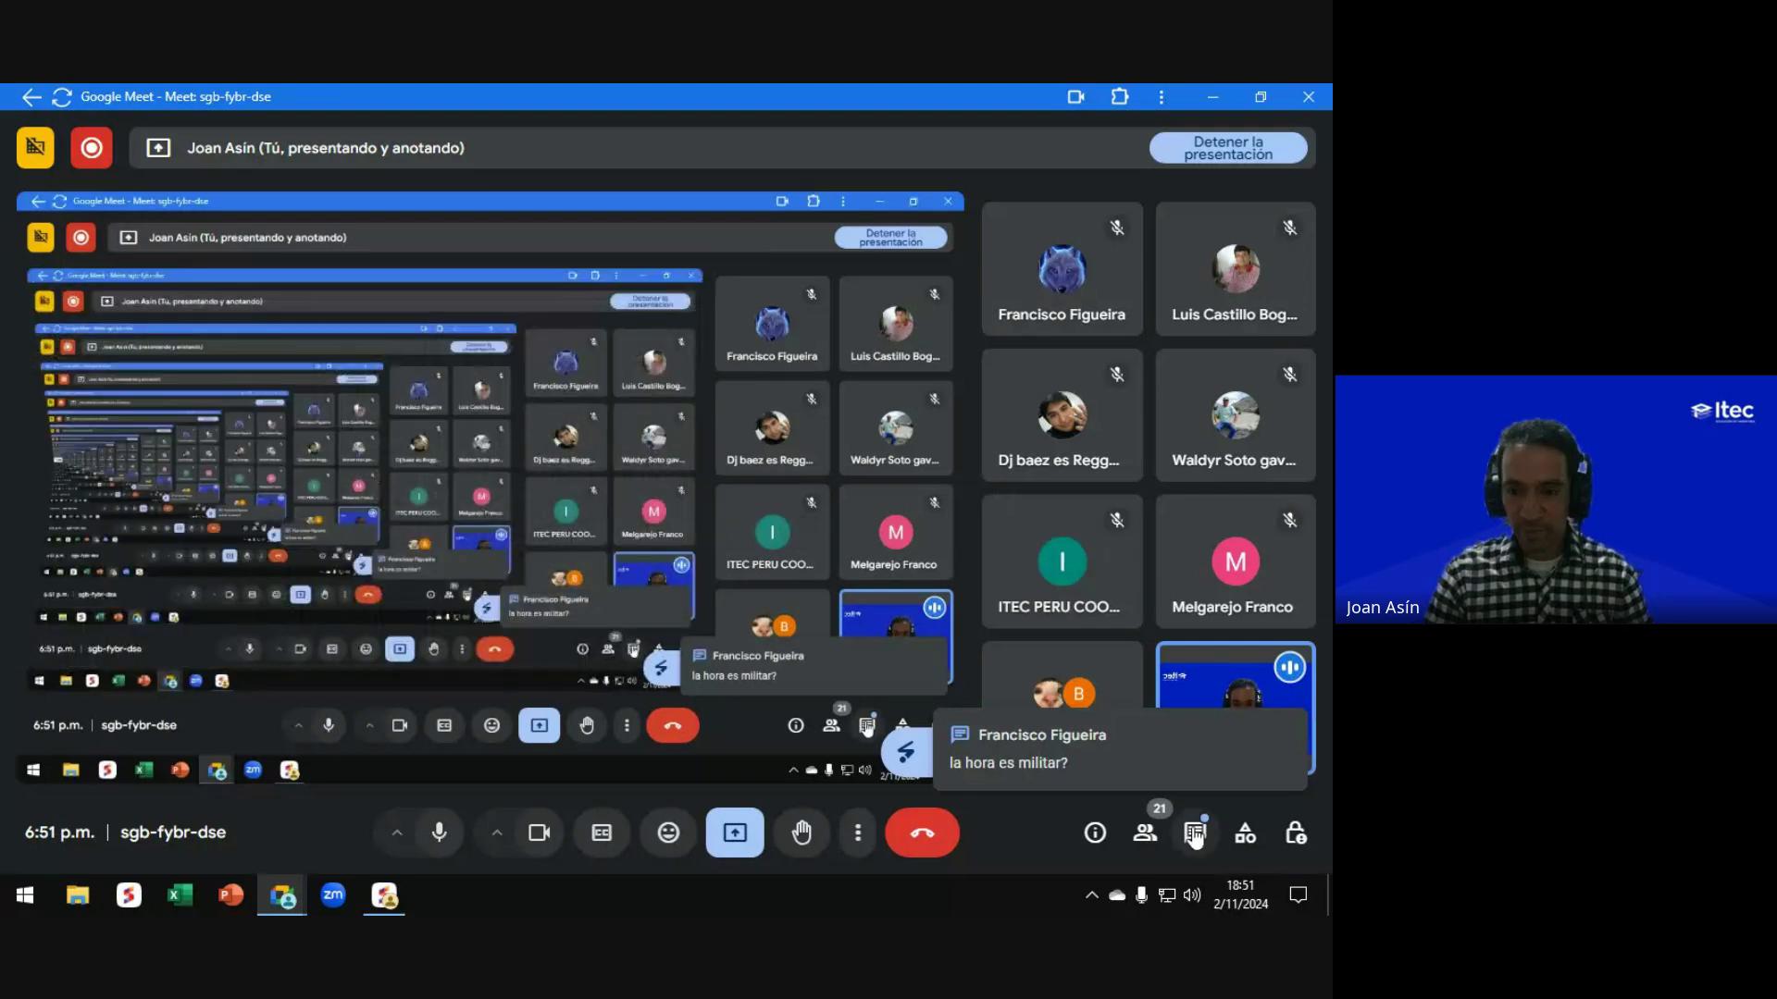
left_click(1195, 833)
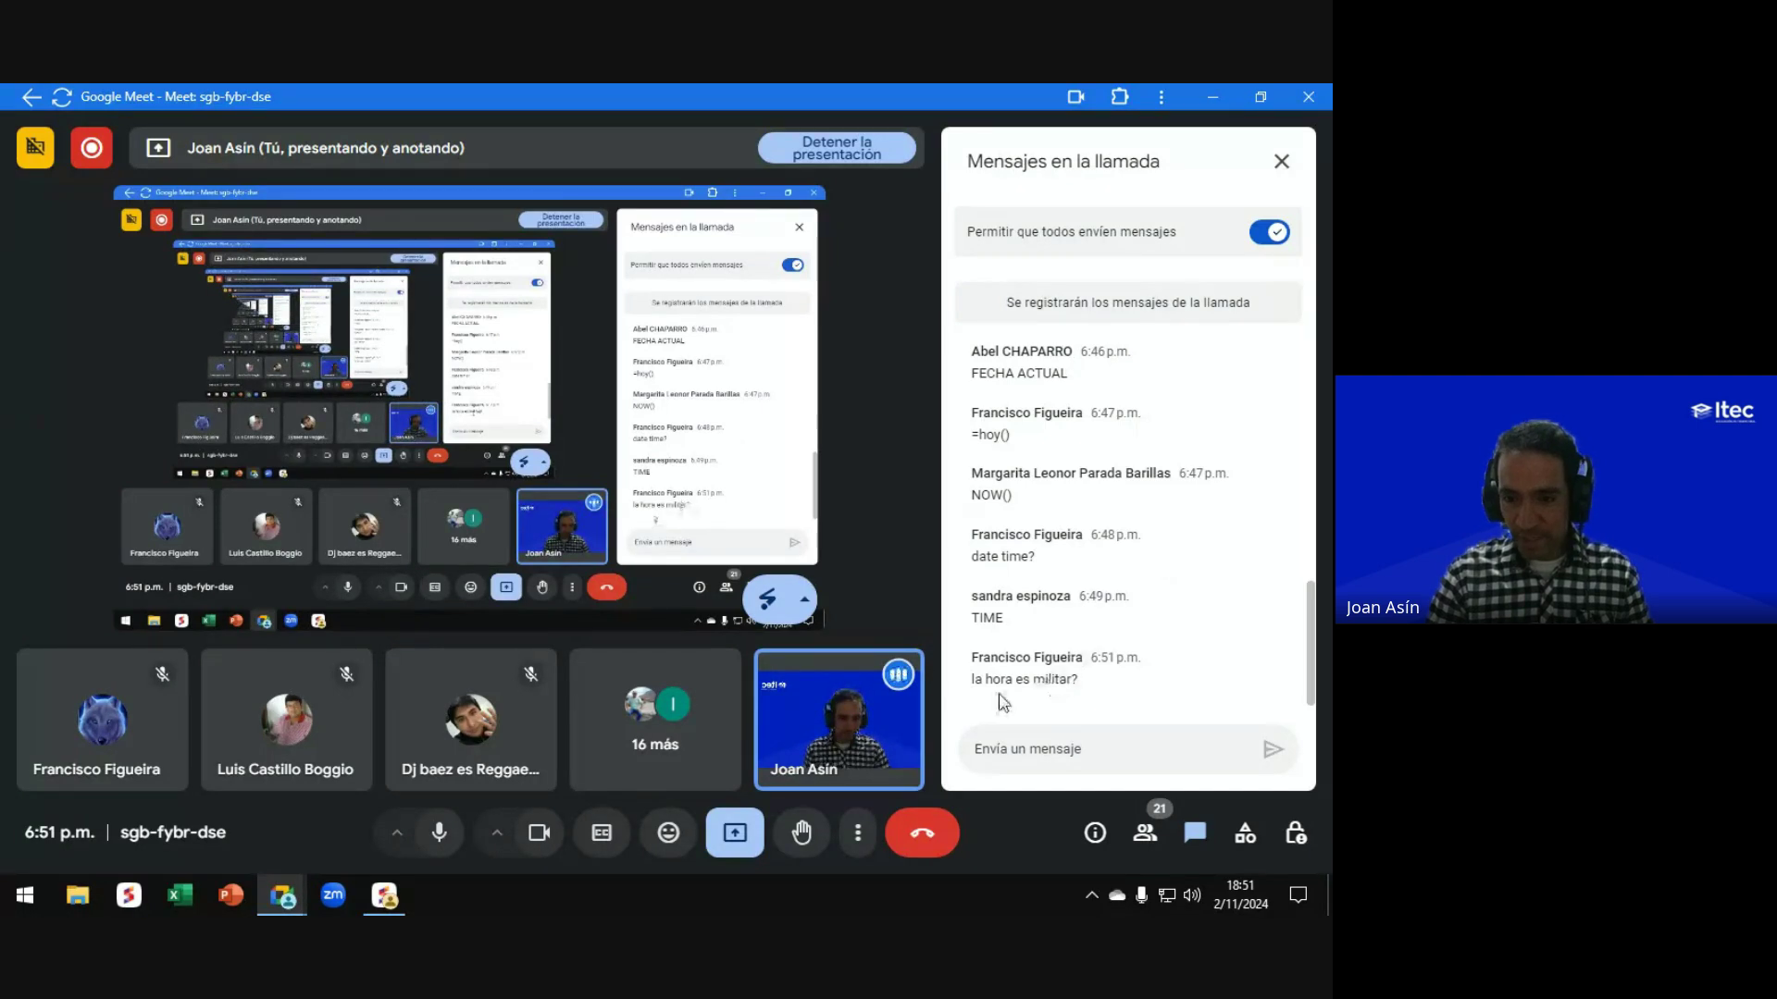
left_click(1281, 161)
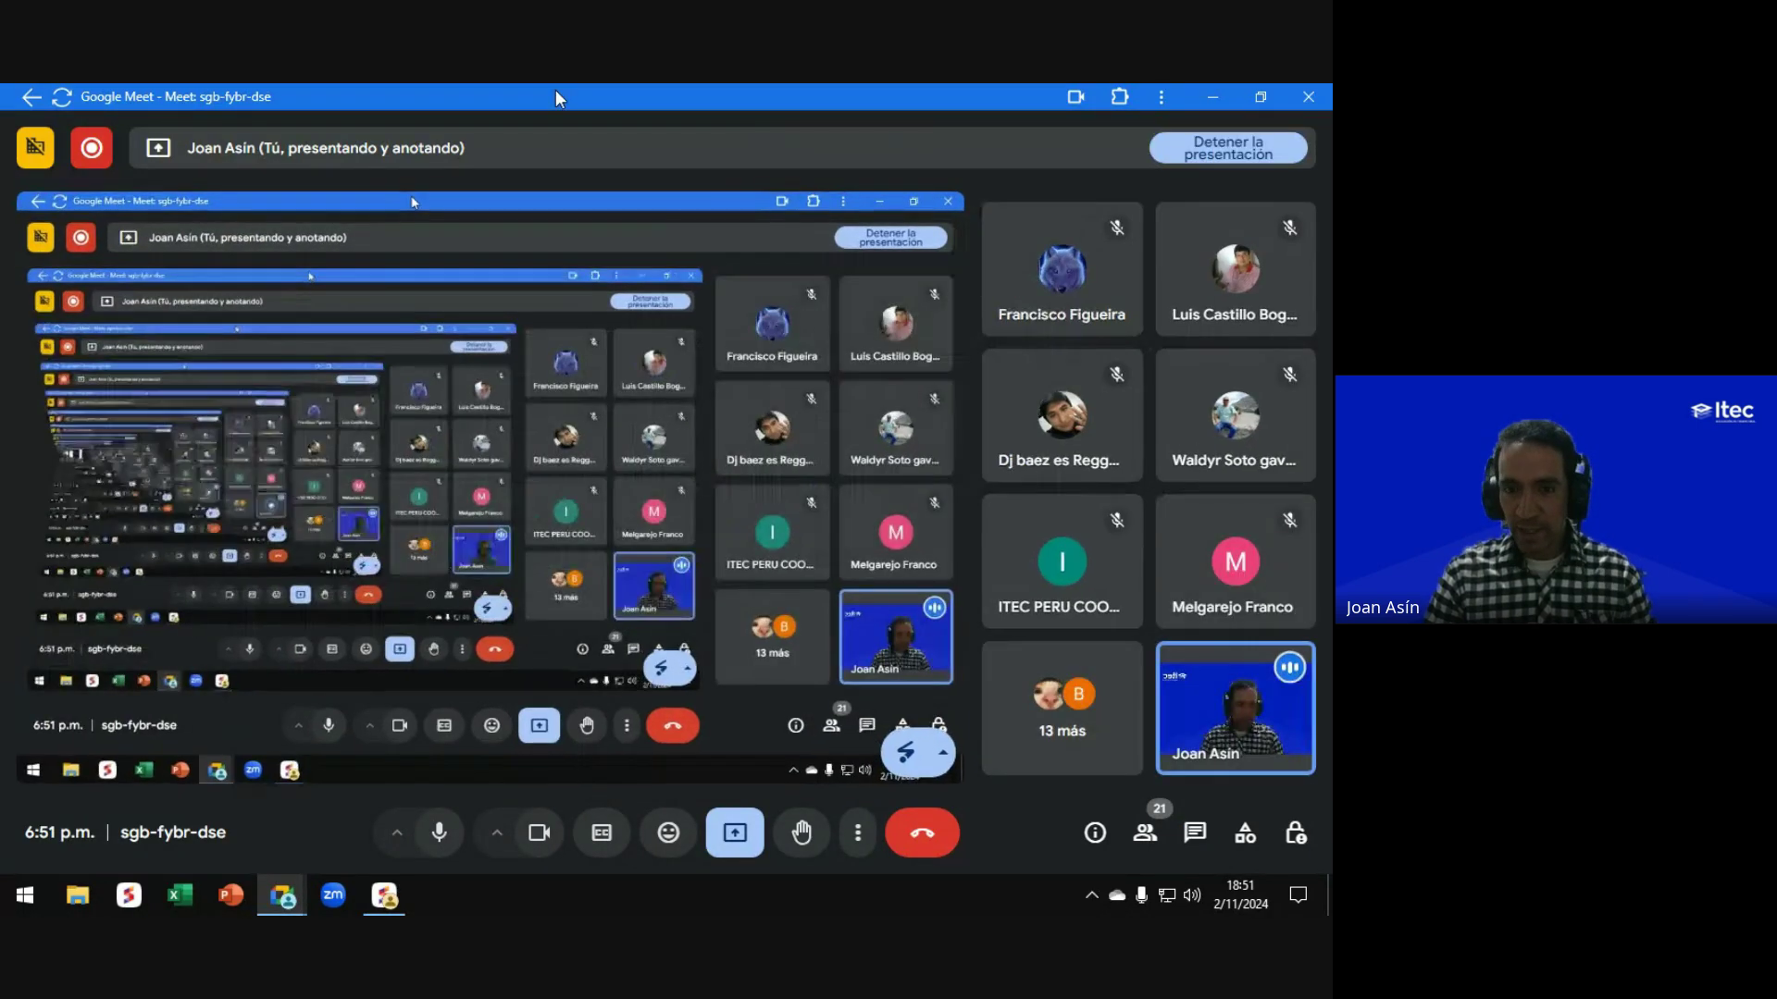
key("alt+Tab")
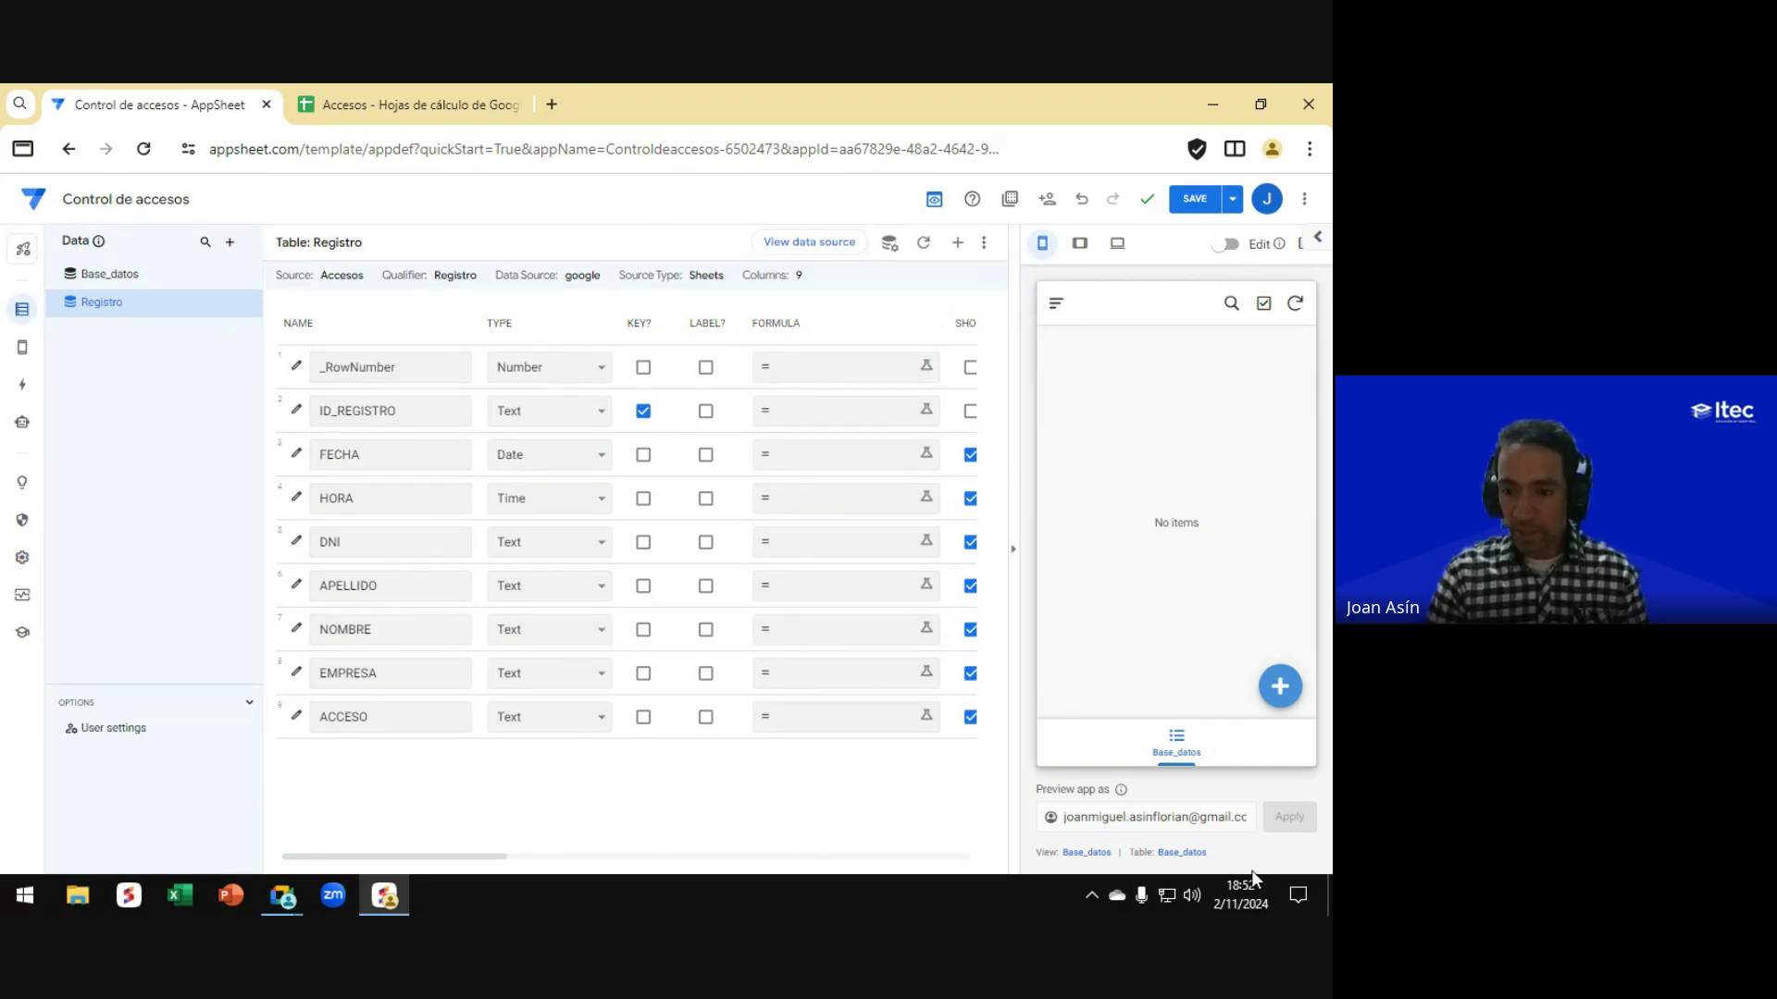
key("ctrl")
key("ctrl")
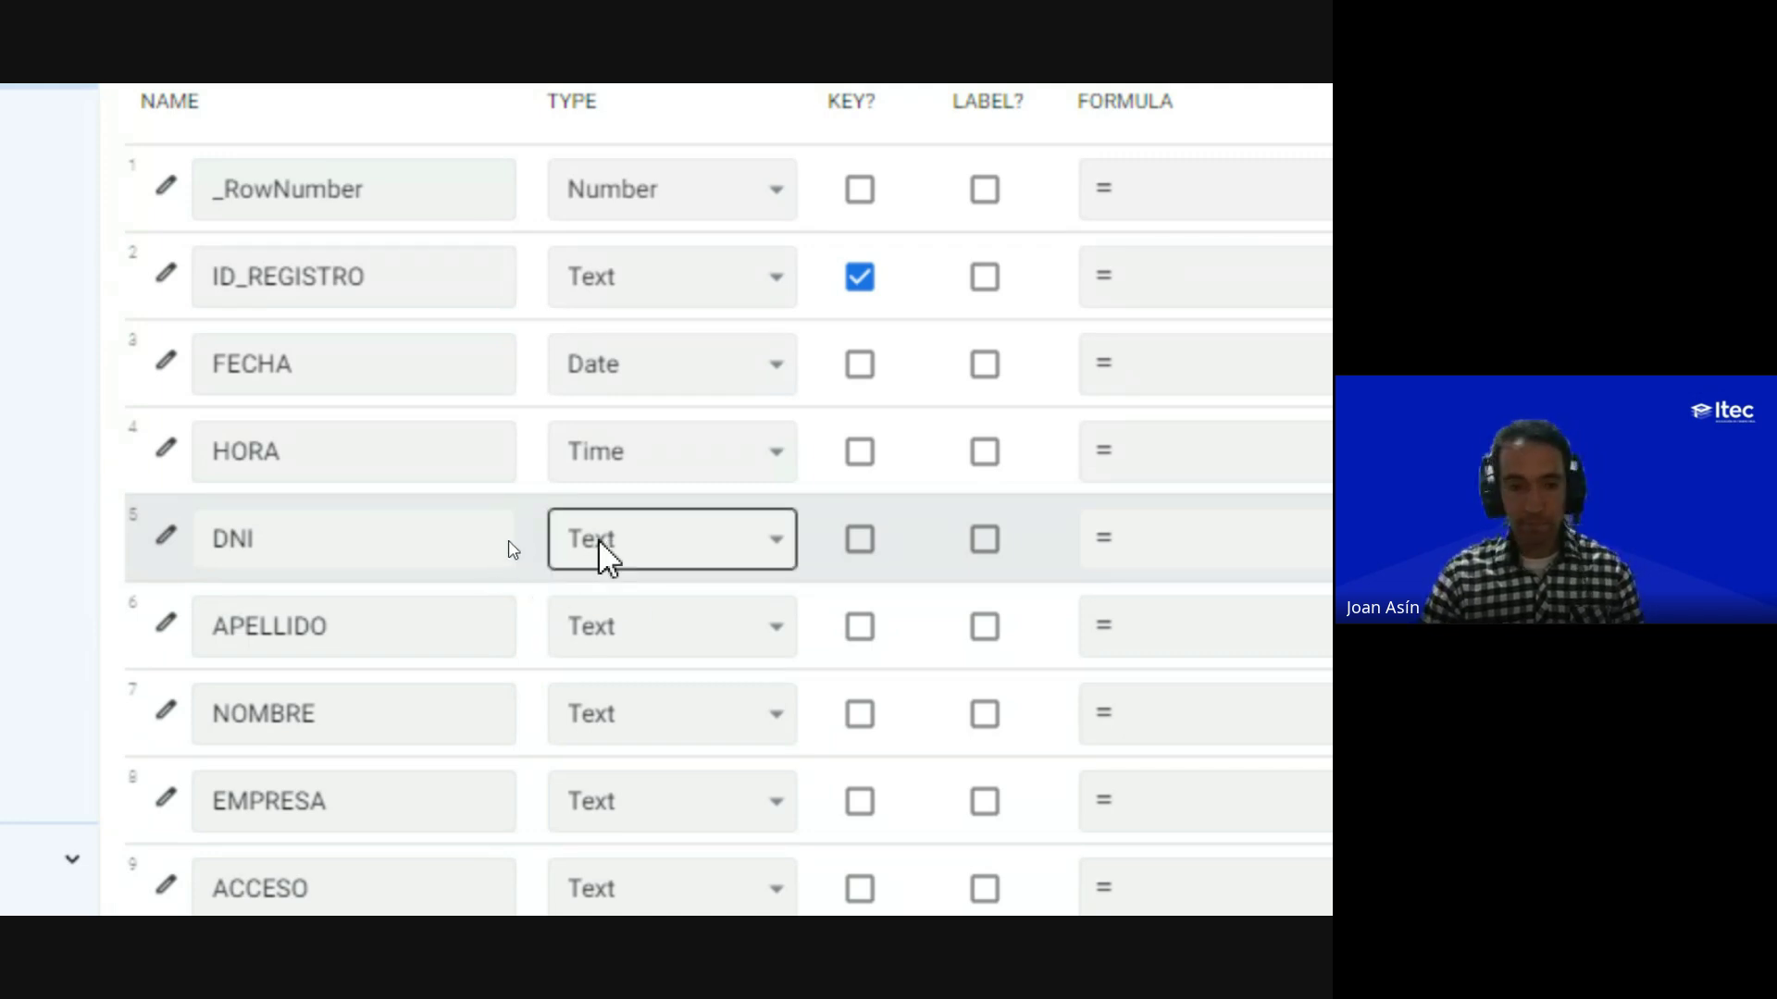
Step: Change the type of APELLIDO, NOMBRE and EMPRESA to Name
scroll(666, 722, "down", 2)
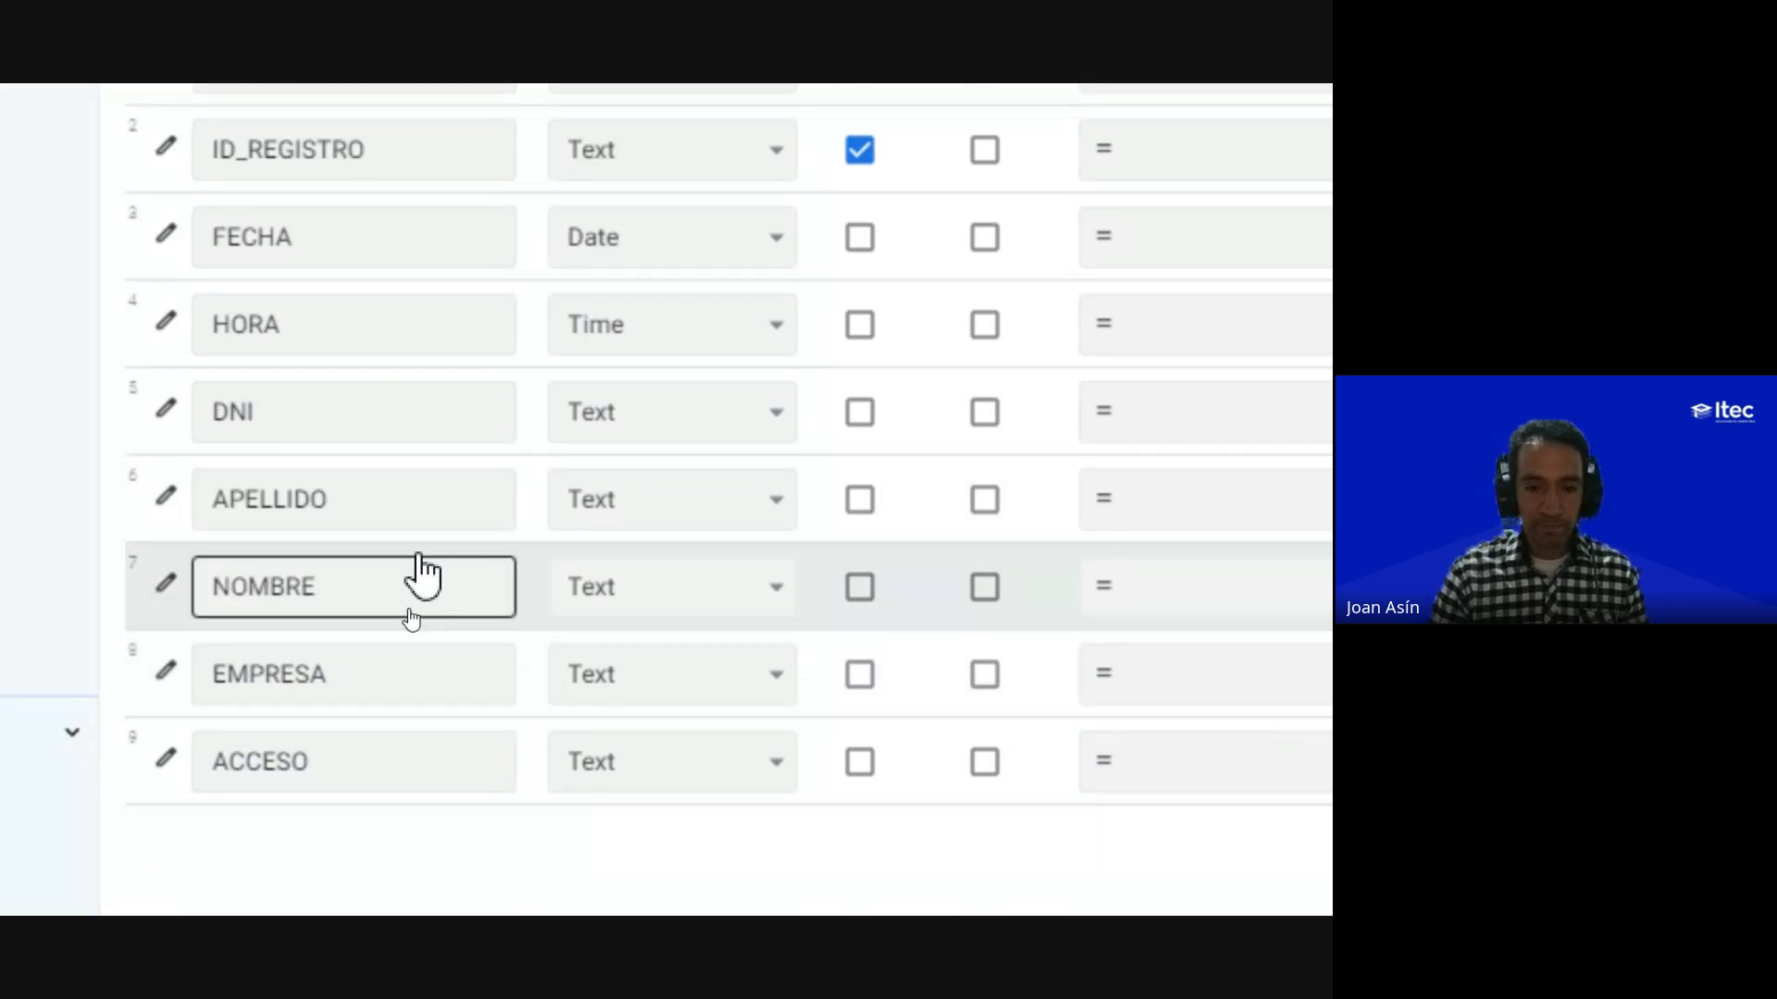
left_click(602, 500)
key("n")
key("Return")
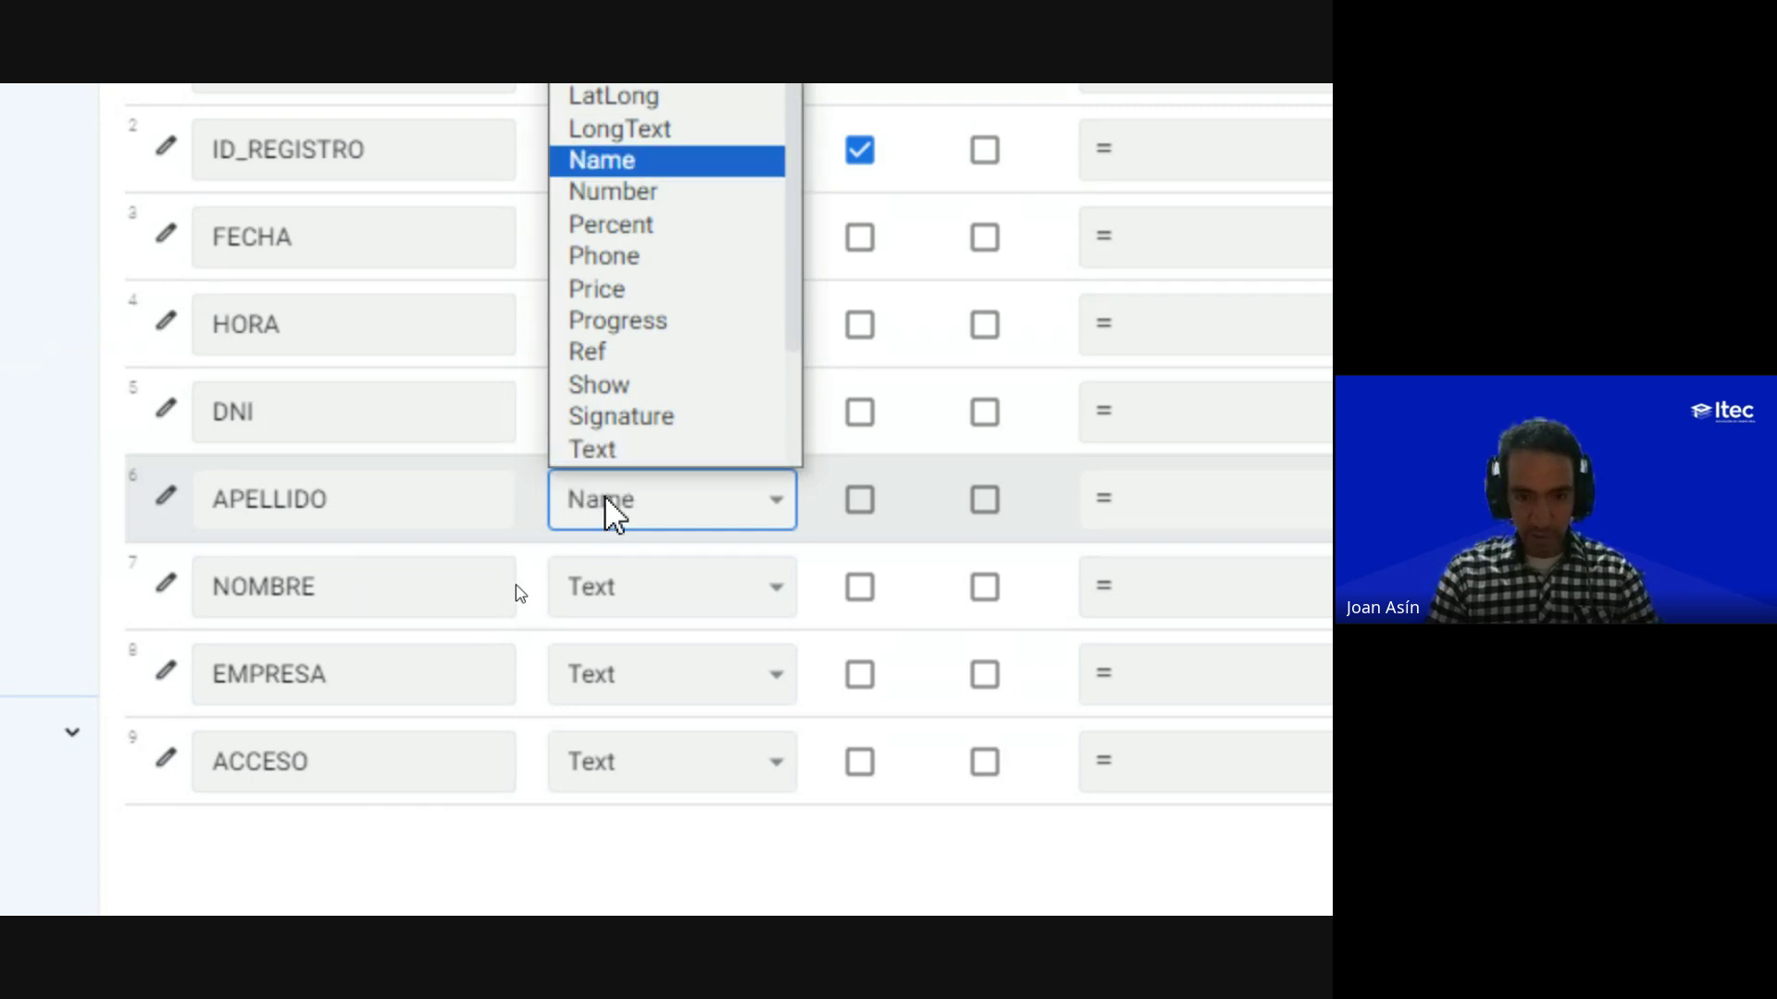
left_click(595, 597)
key("n")
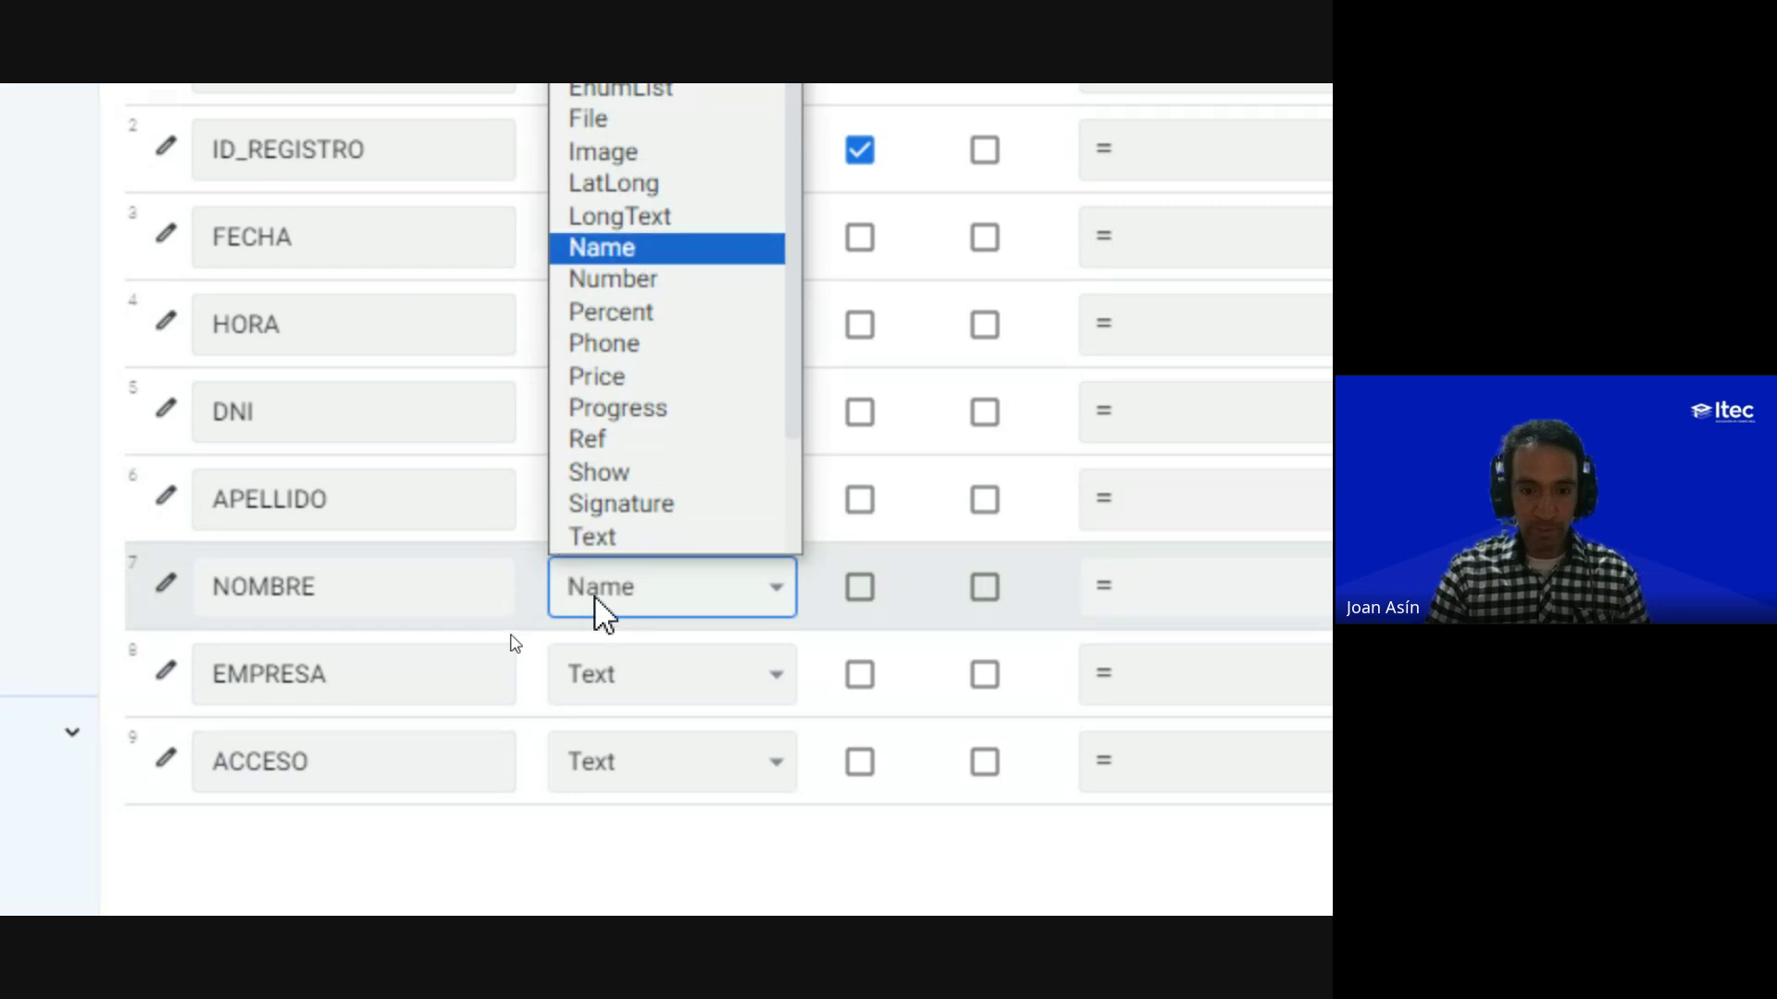
key("Return")
left_click(623, 680)
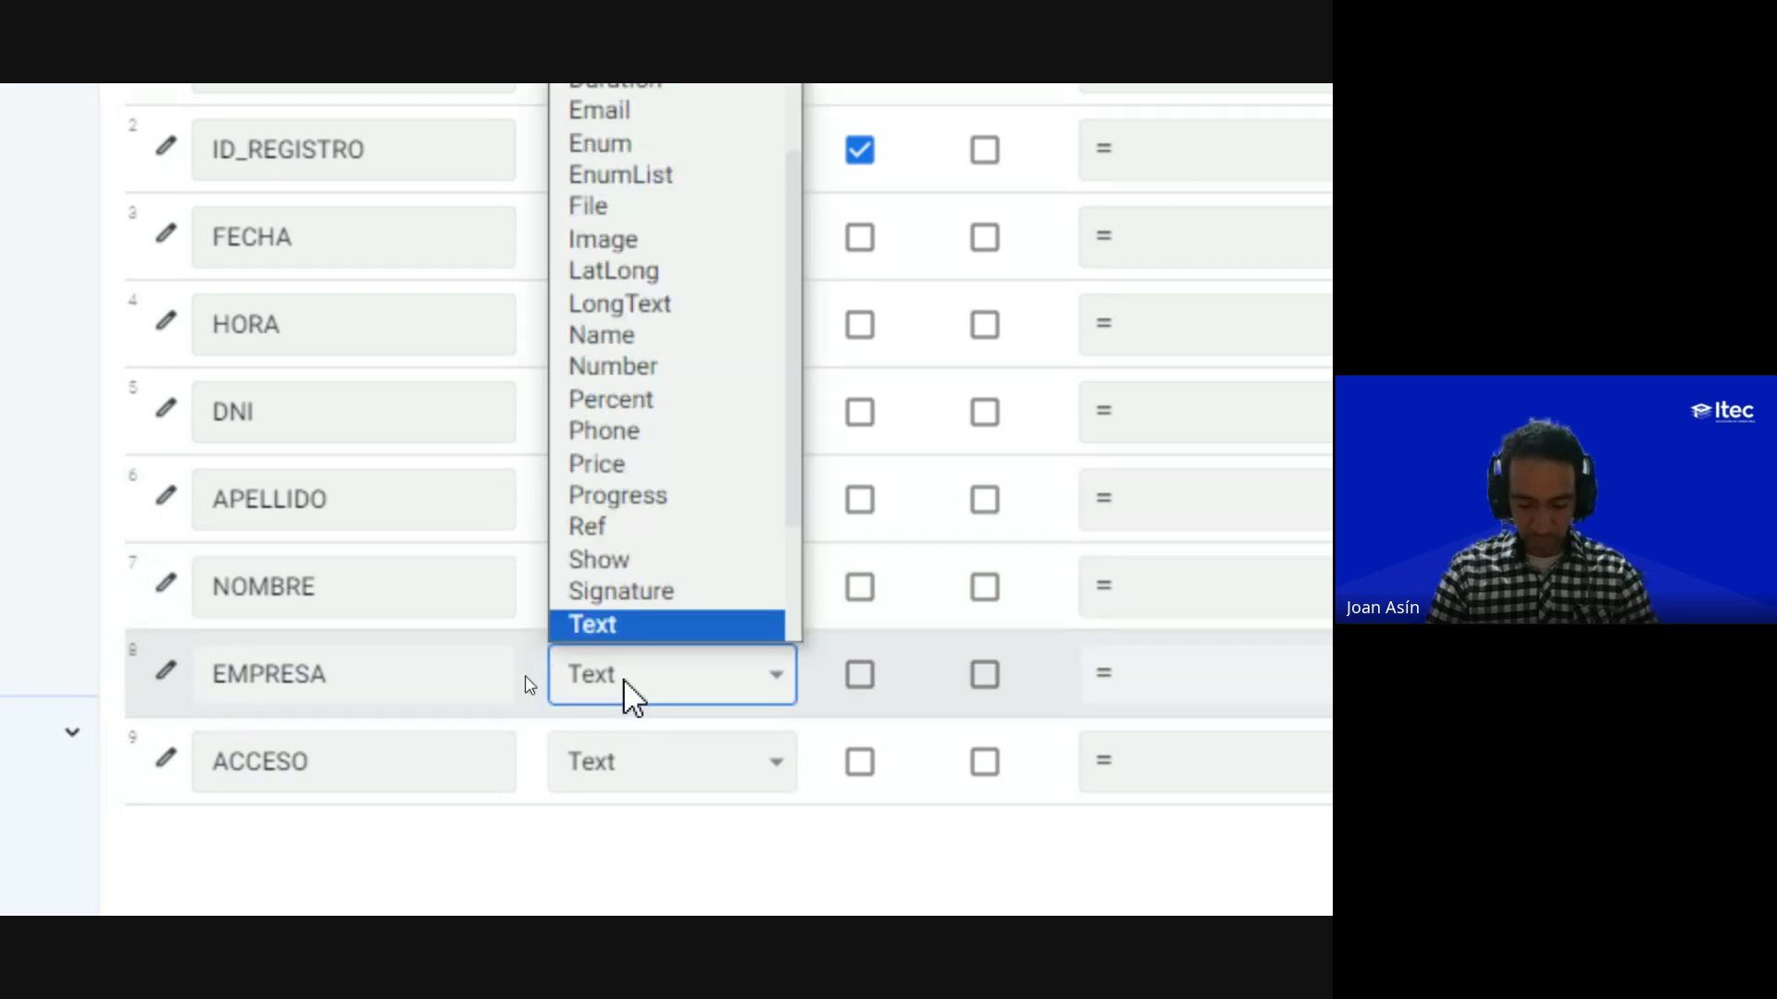
key("n")
key("Return")
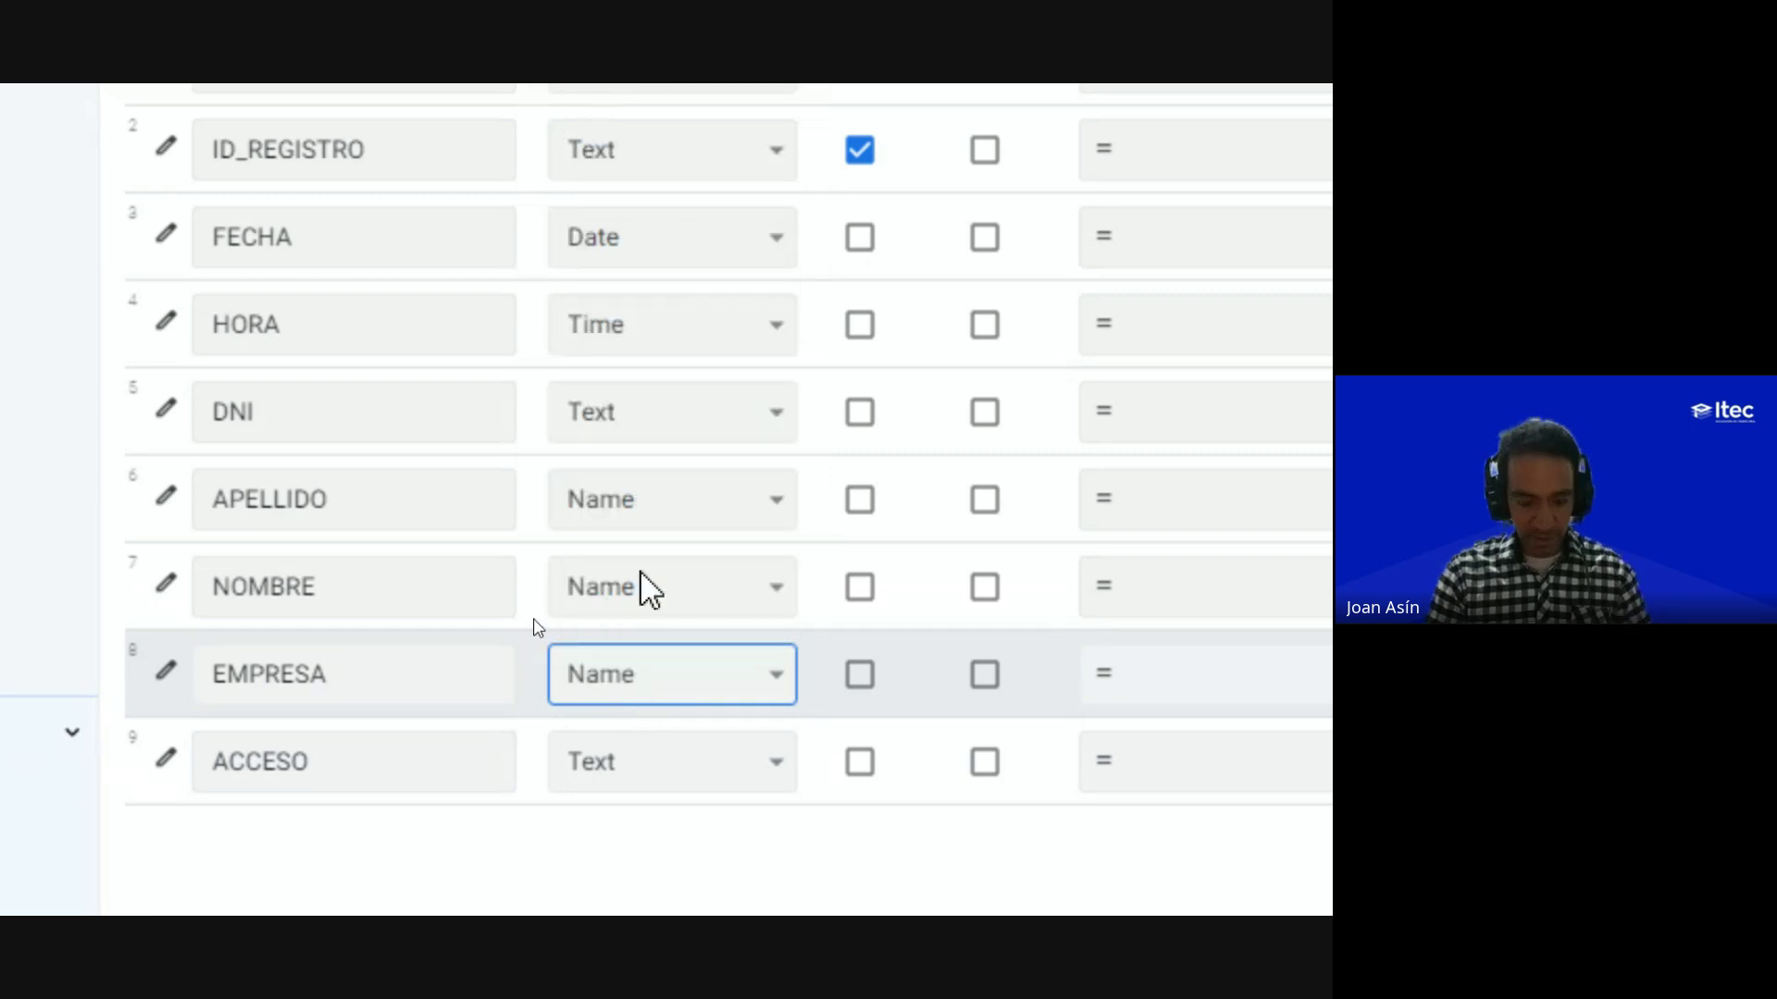
scroll(500, 833, "down", 2)
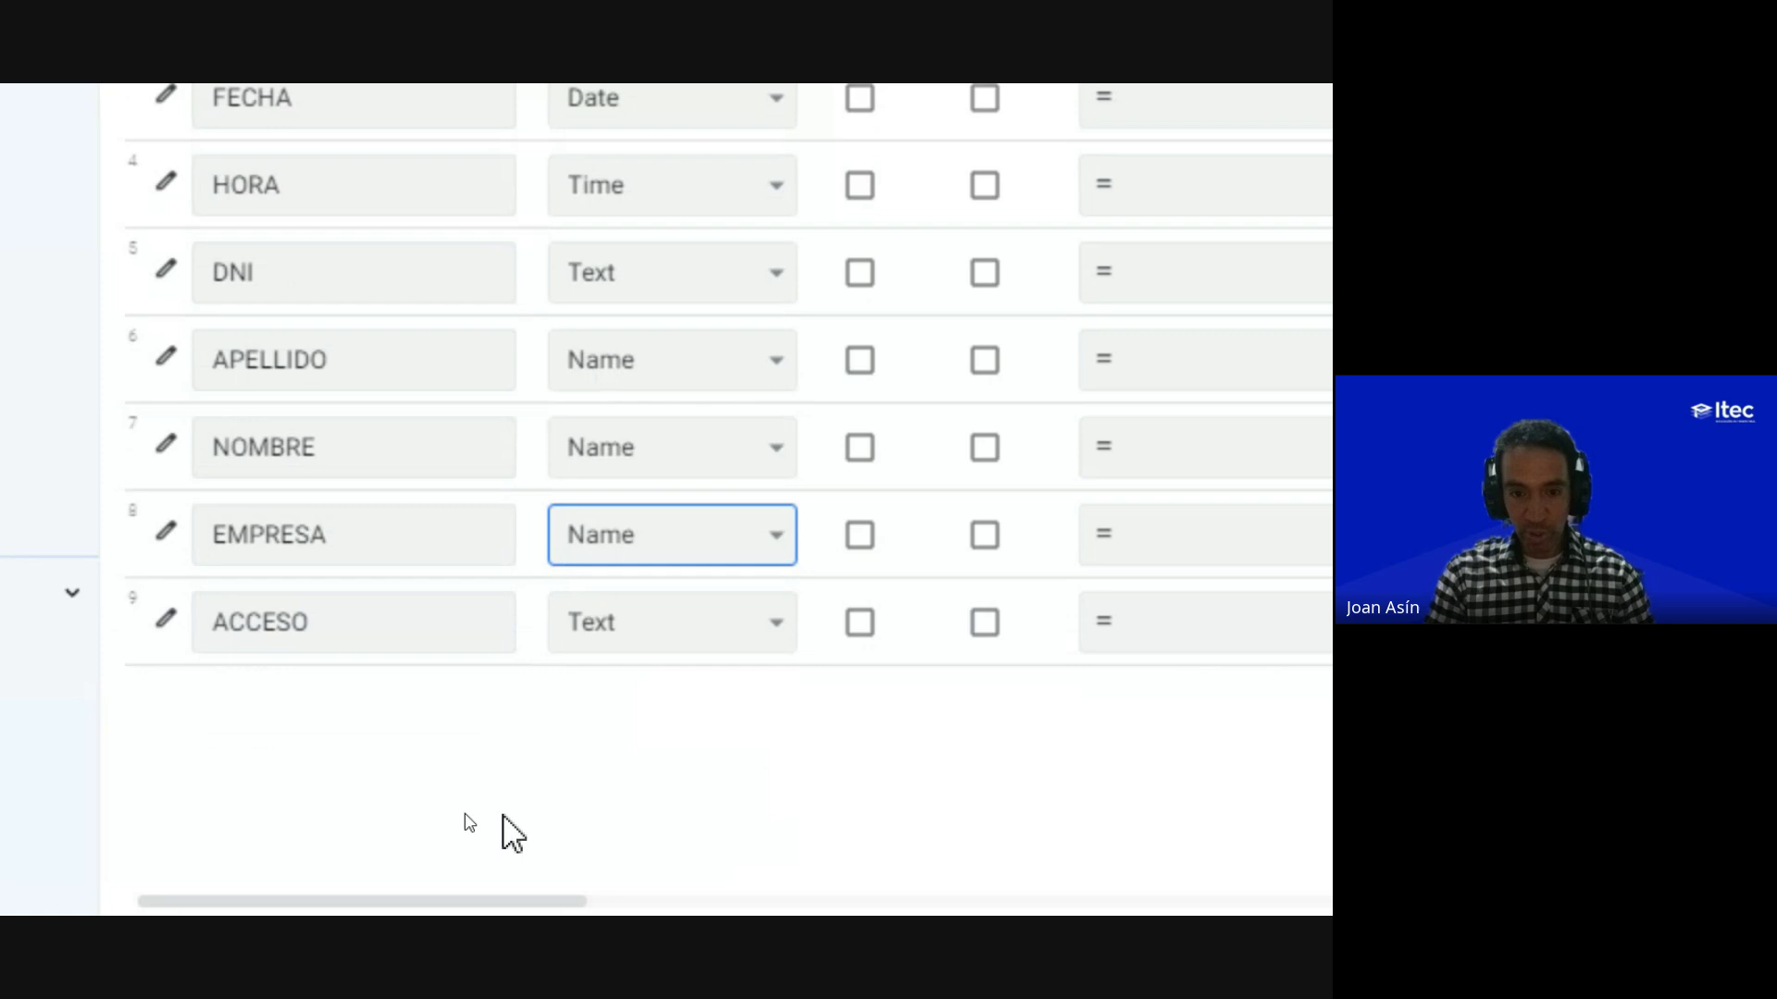
Step: Tick LABEL? on the APELLIDO row to make it the Registro label column
left_click(292, 625)
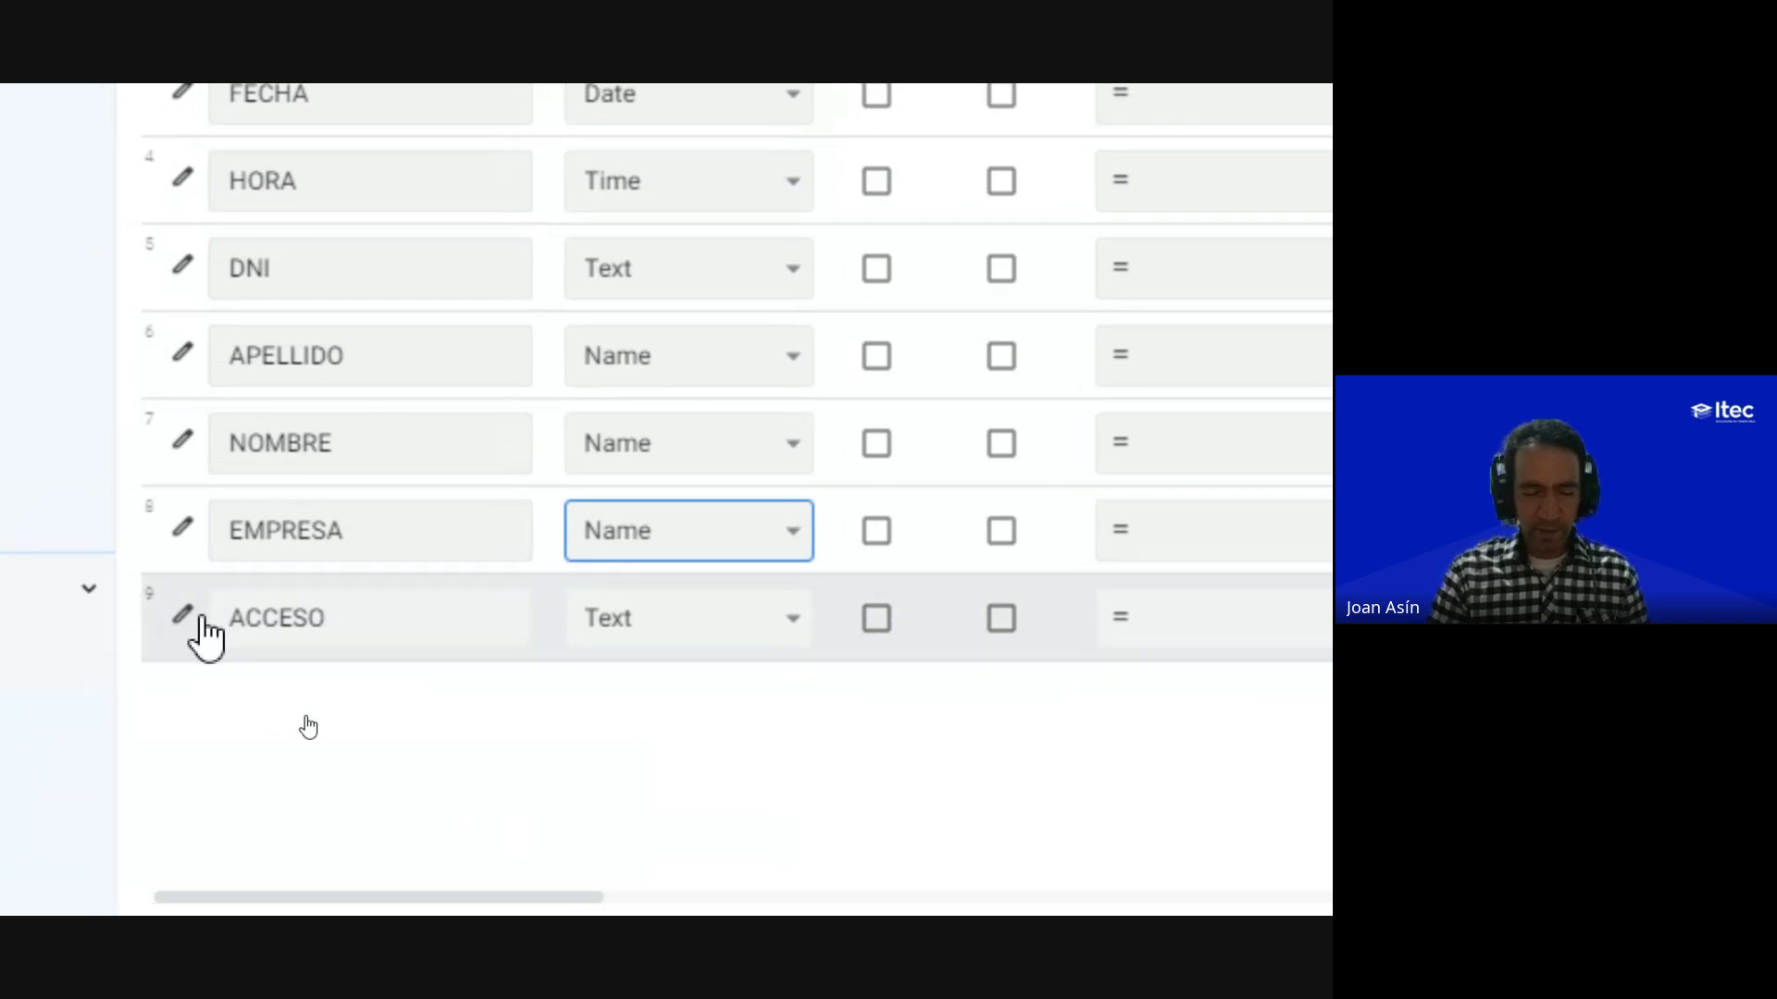
left_click(282, 626)
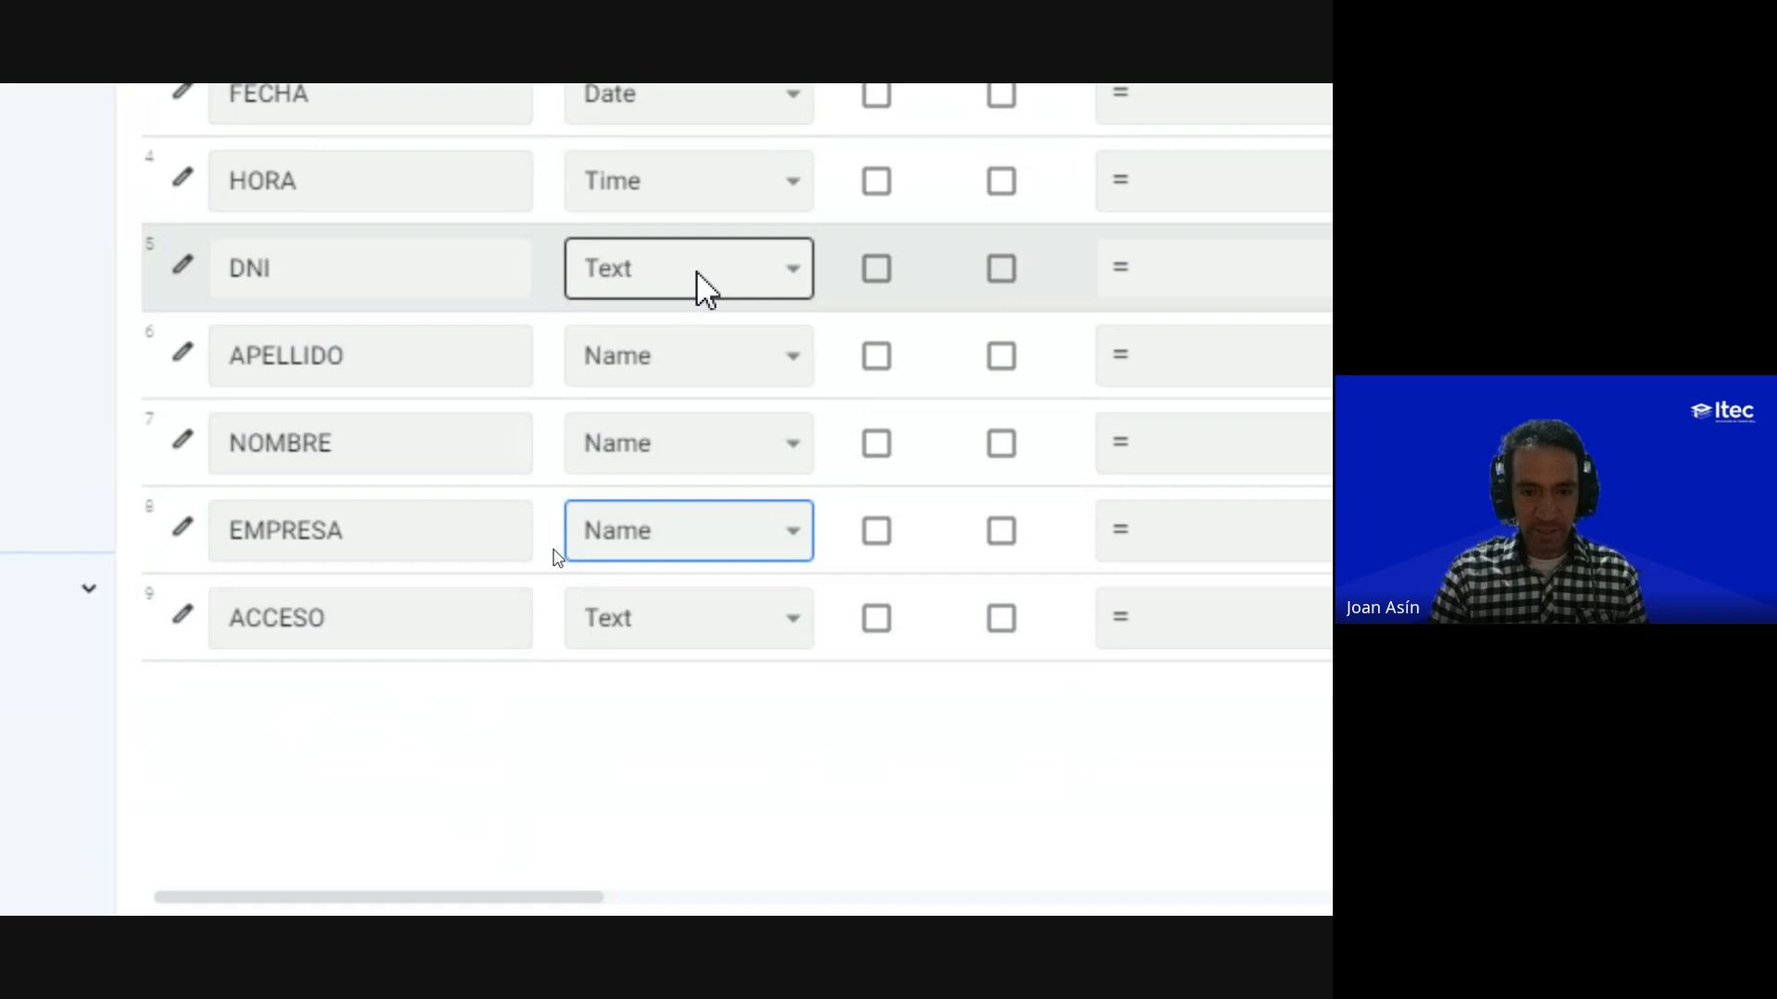
scroll(648, 245, "up", 3)
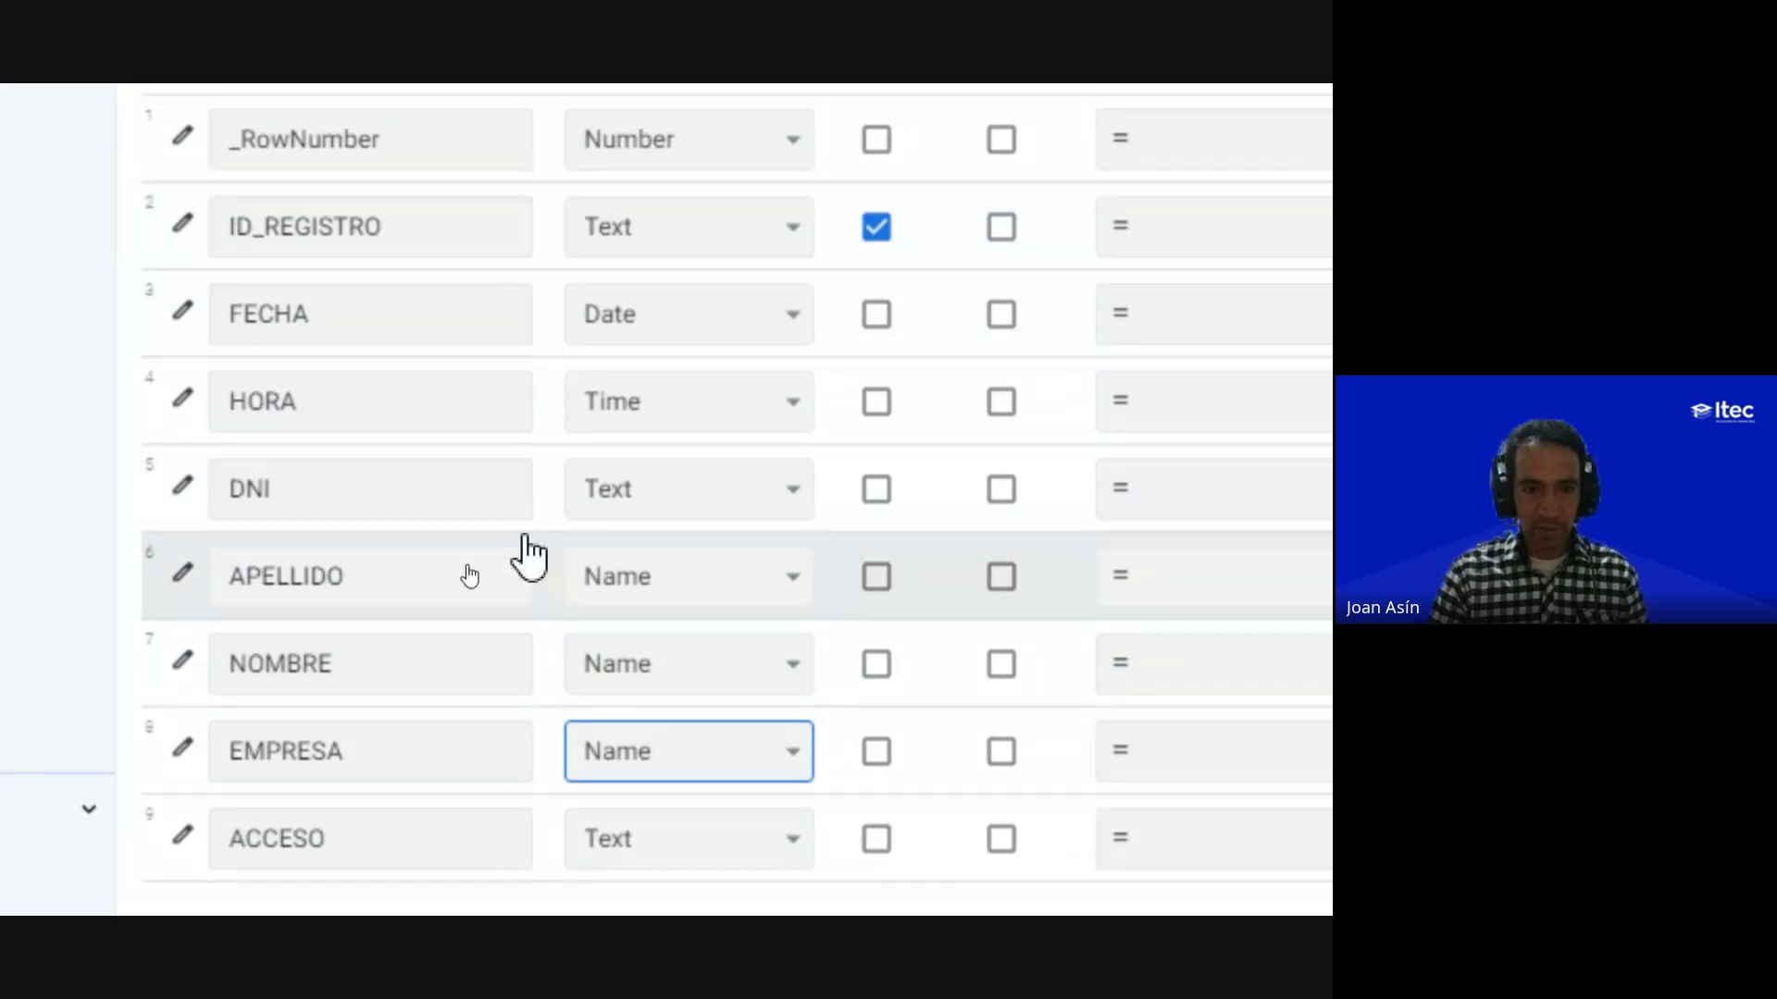
scroll(991, 207, "up", 3)
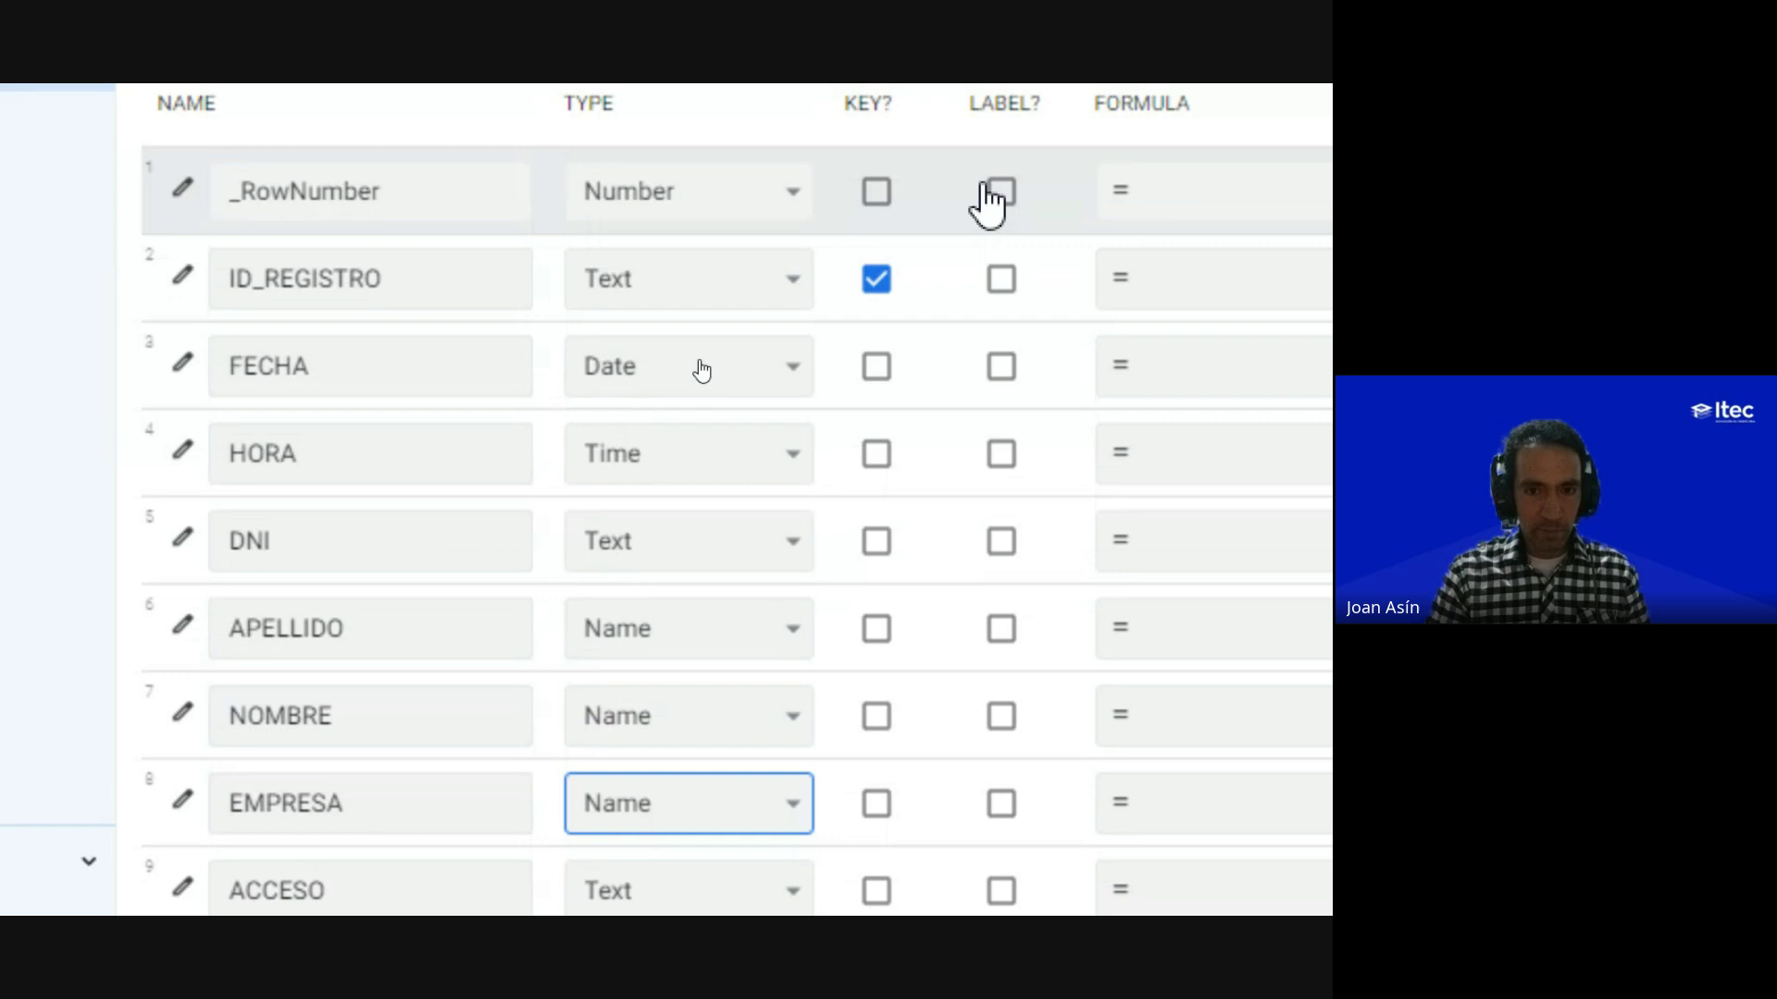
scroll(929, 796, "down", 5)
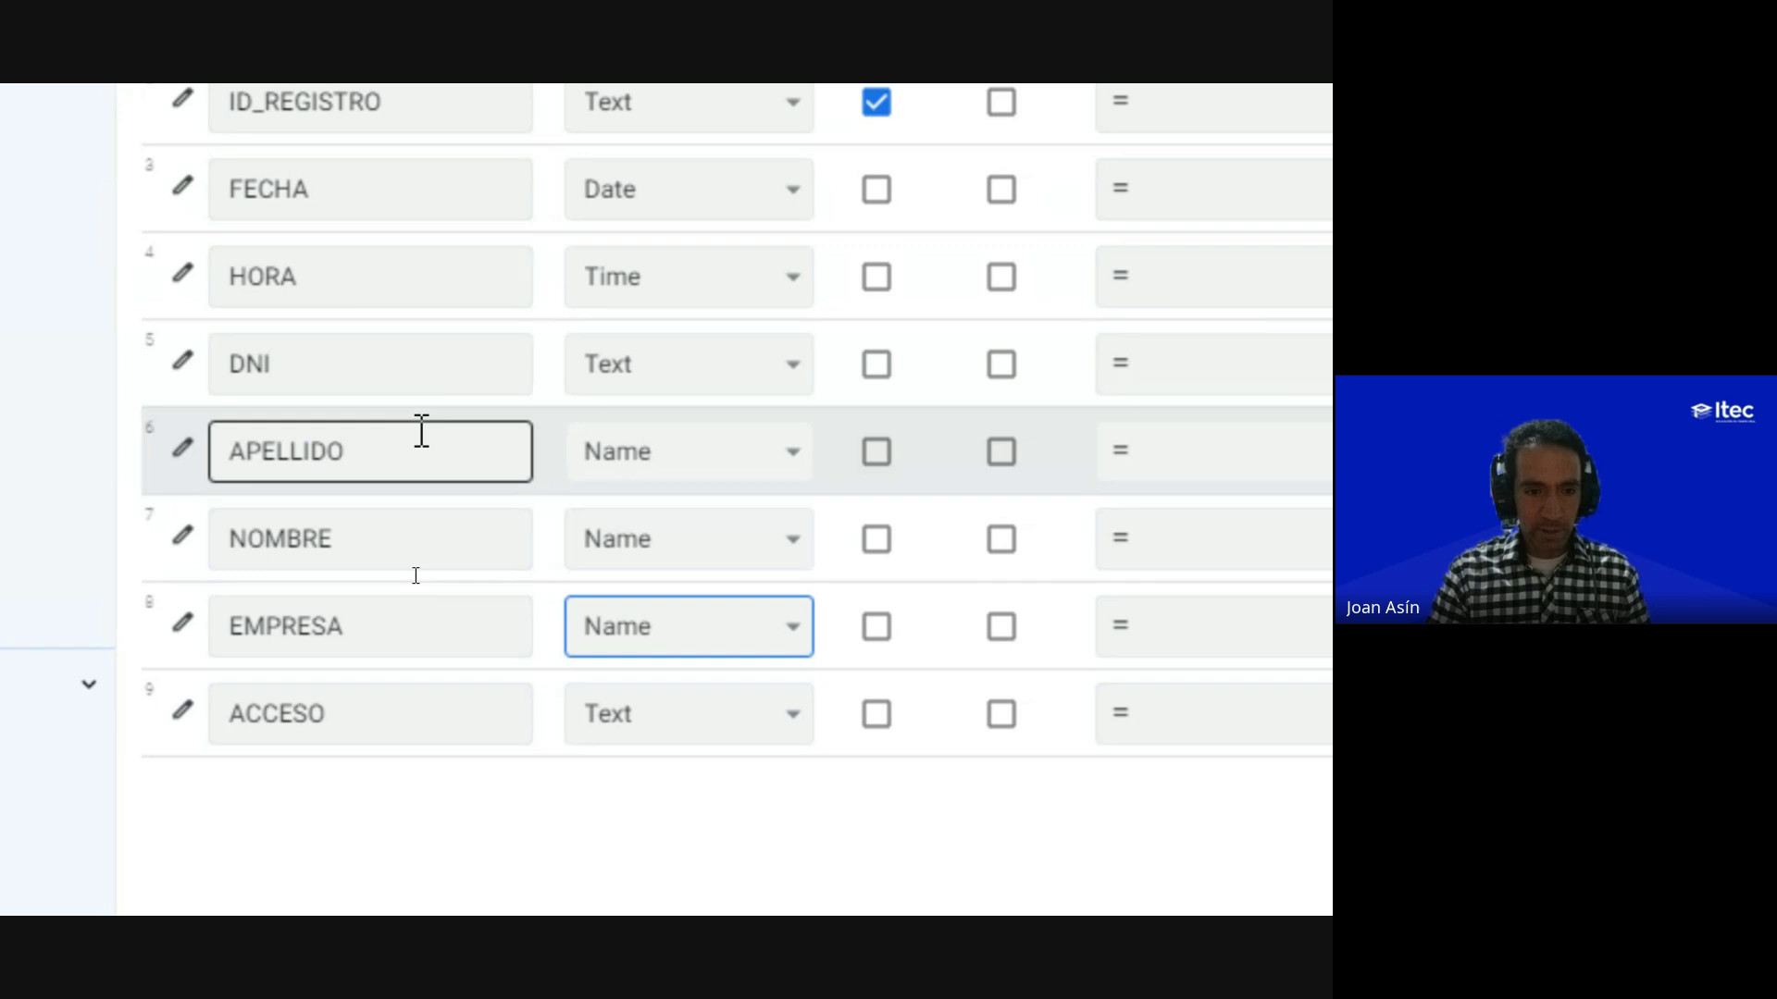
left_click(1001, 453)
scroll(988, 211, "up", 3)
scroll(1000, 232, "up", 2)
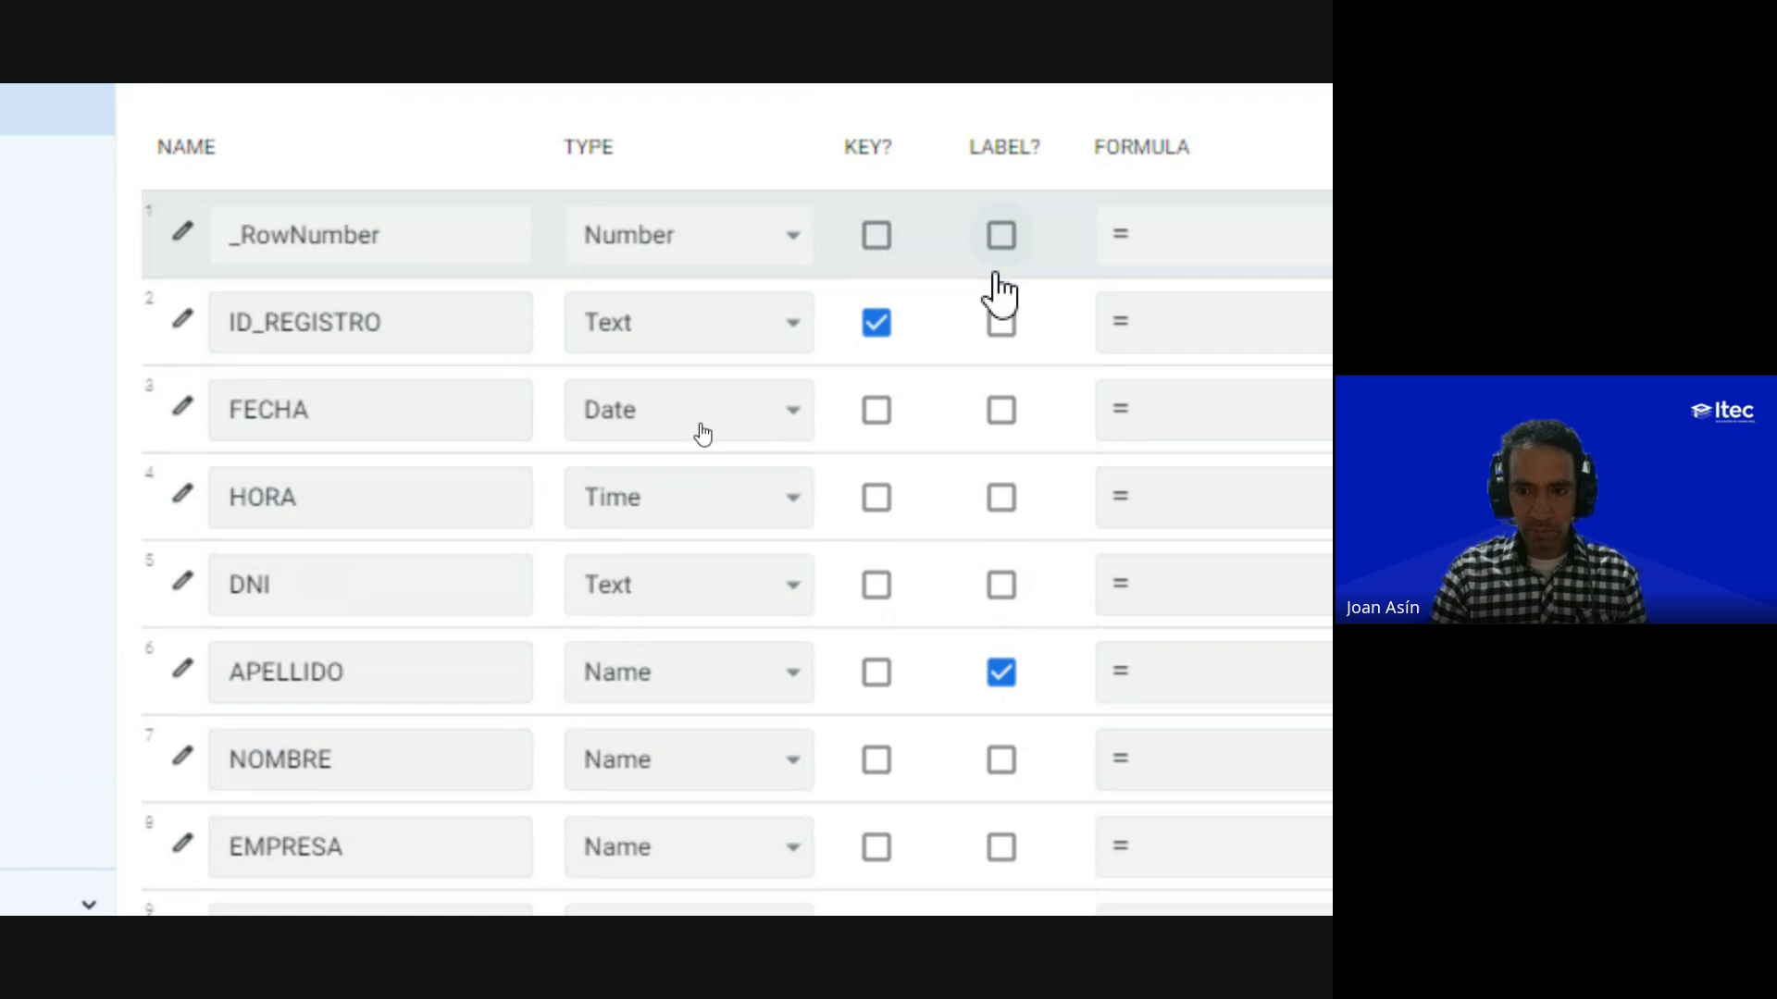
scroll(972, 462, "down", 3)
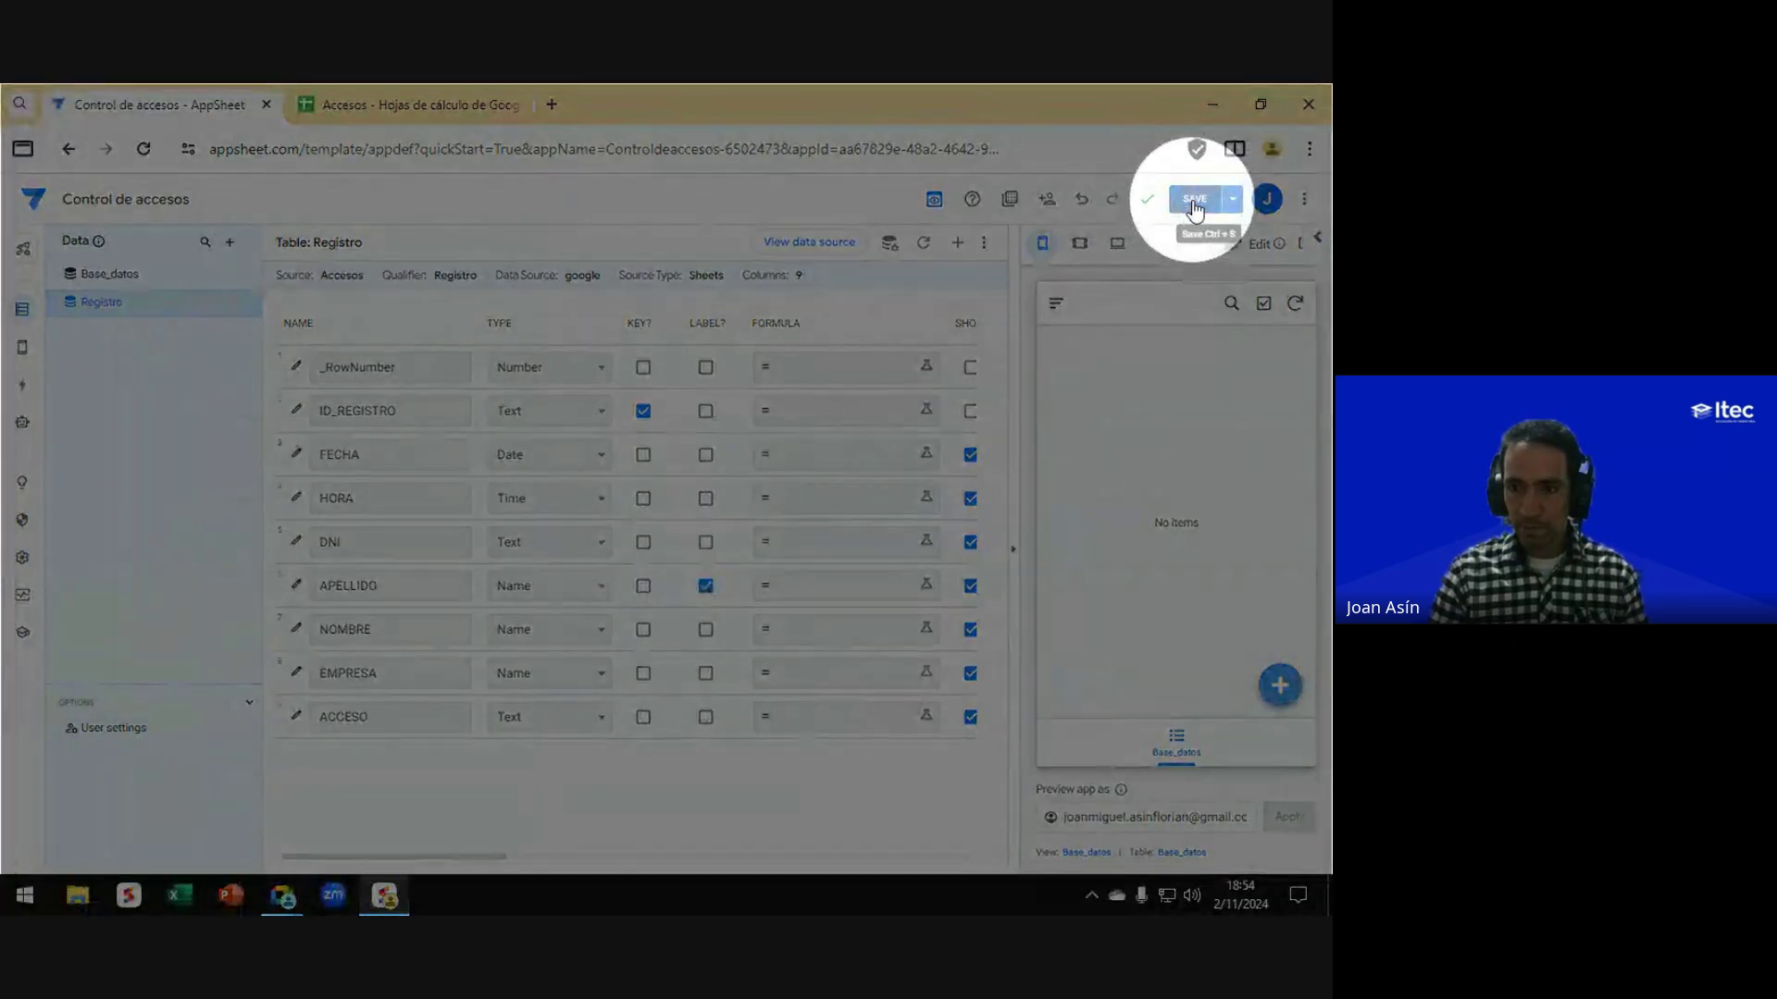
Step: Save the app's Registro column edits, briefly checking the Google Meet call in between
left_click(1190, 204)
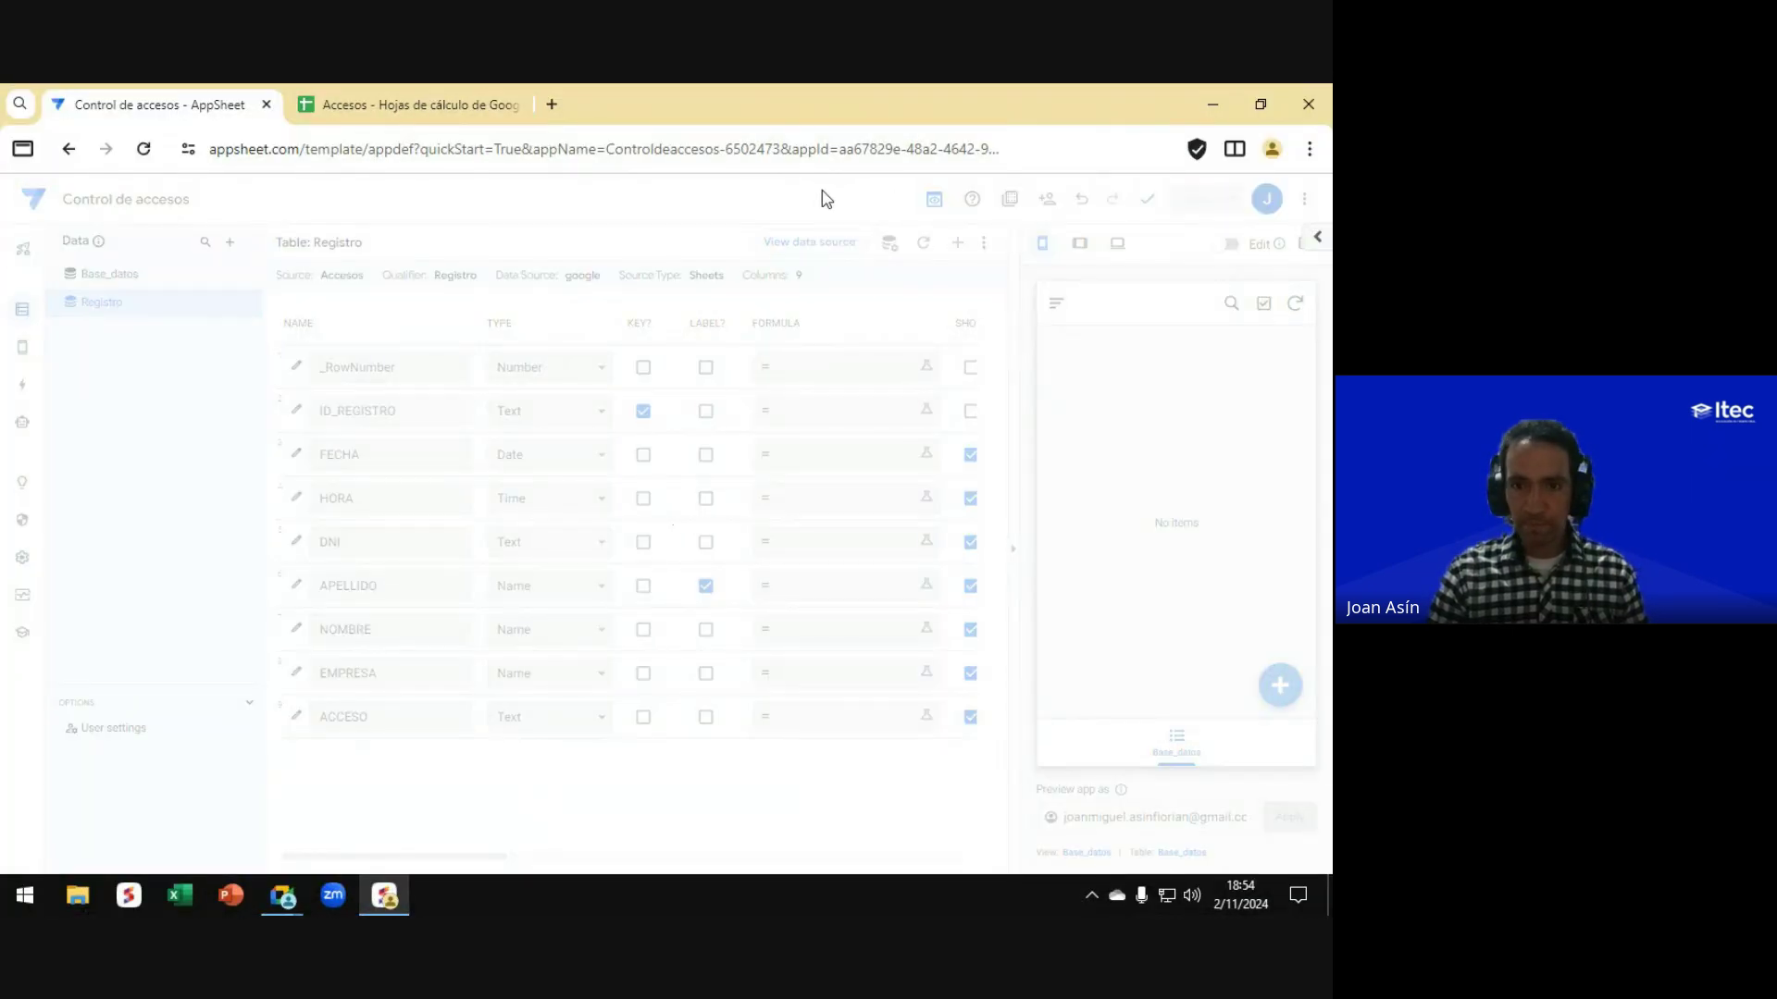
key("alt+Tab")
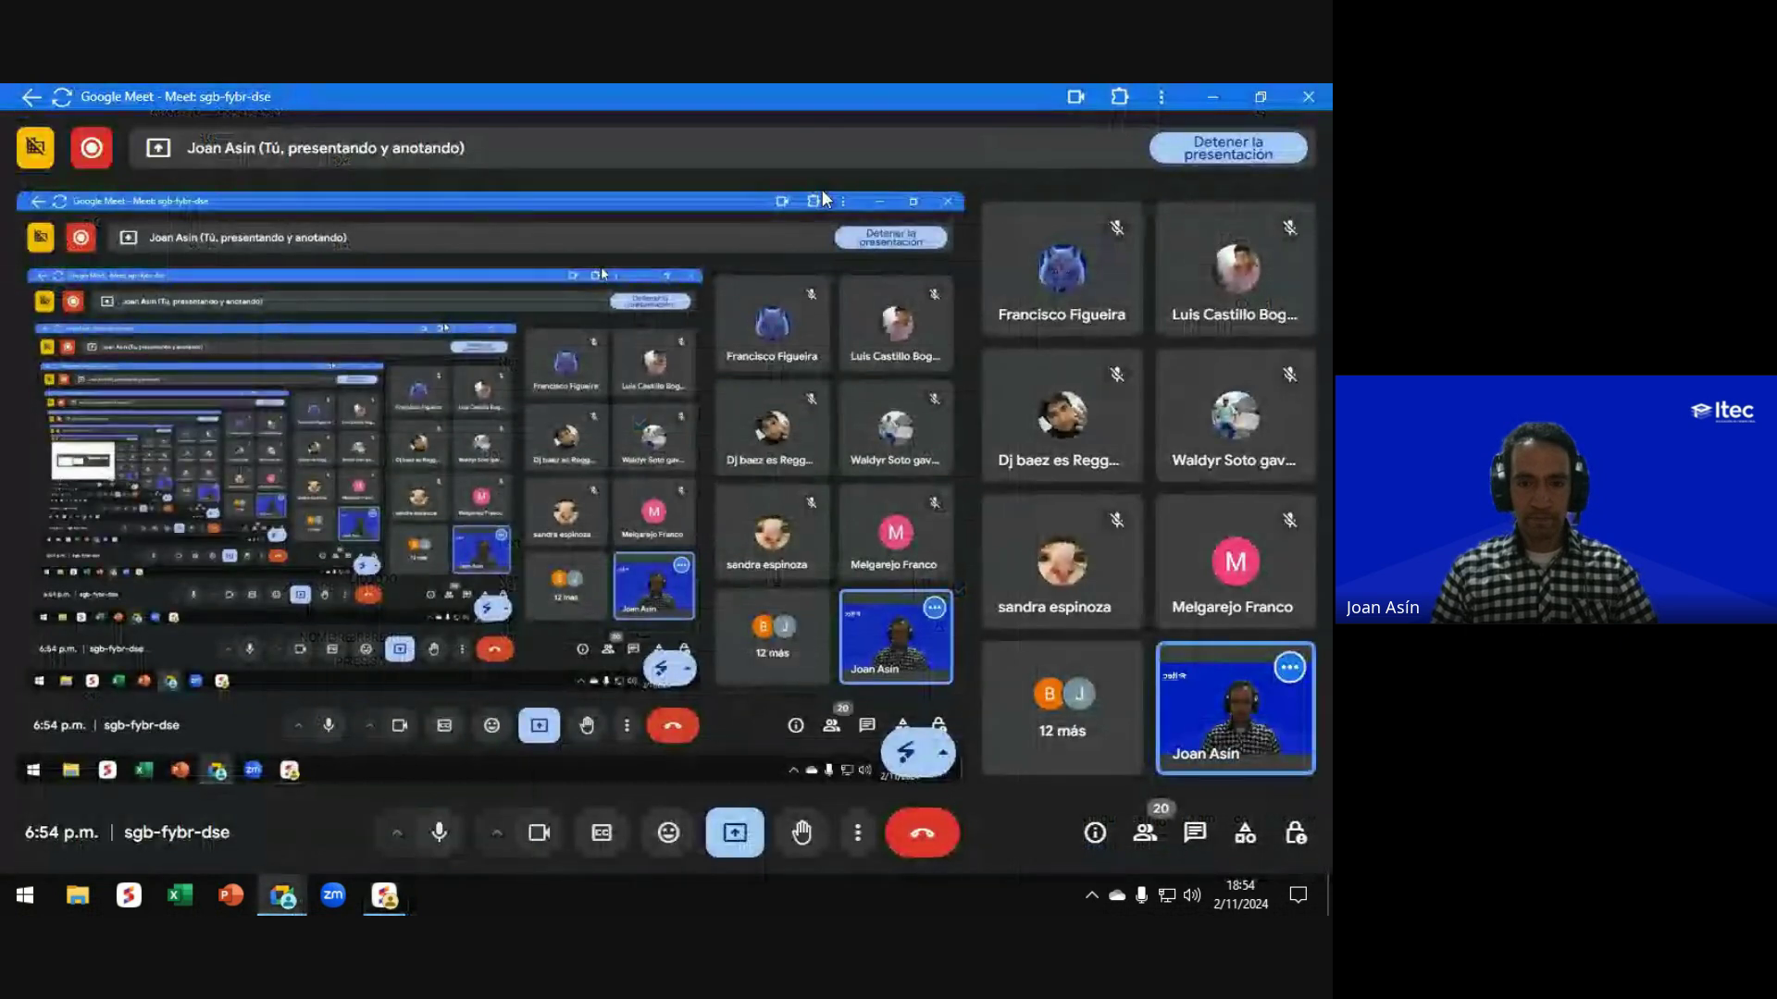
key("alt+Tab")
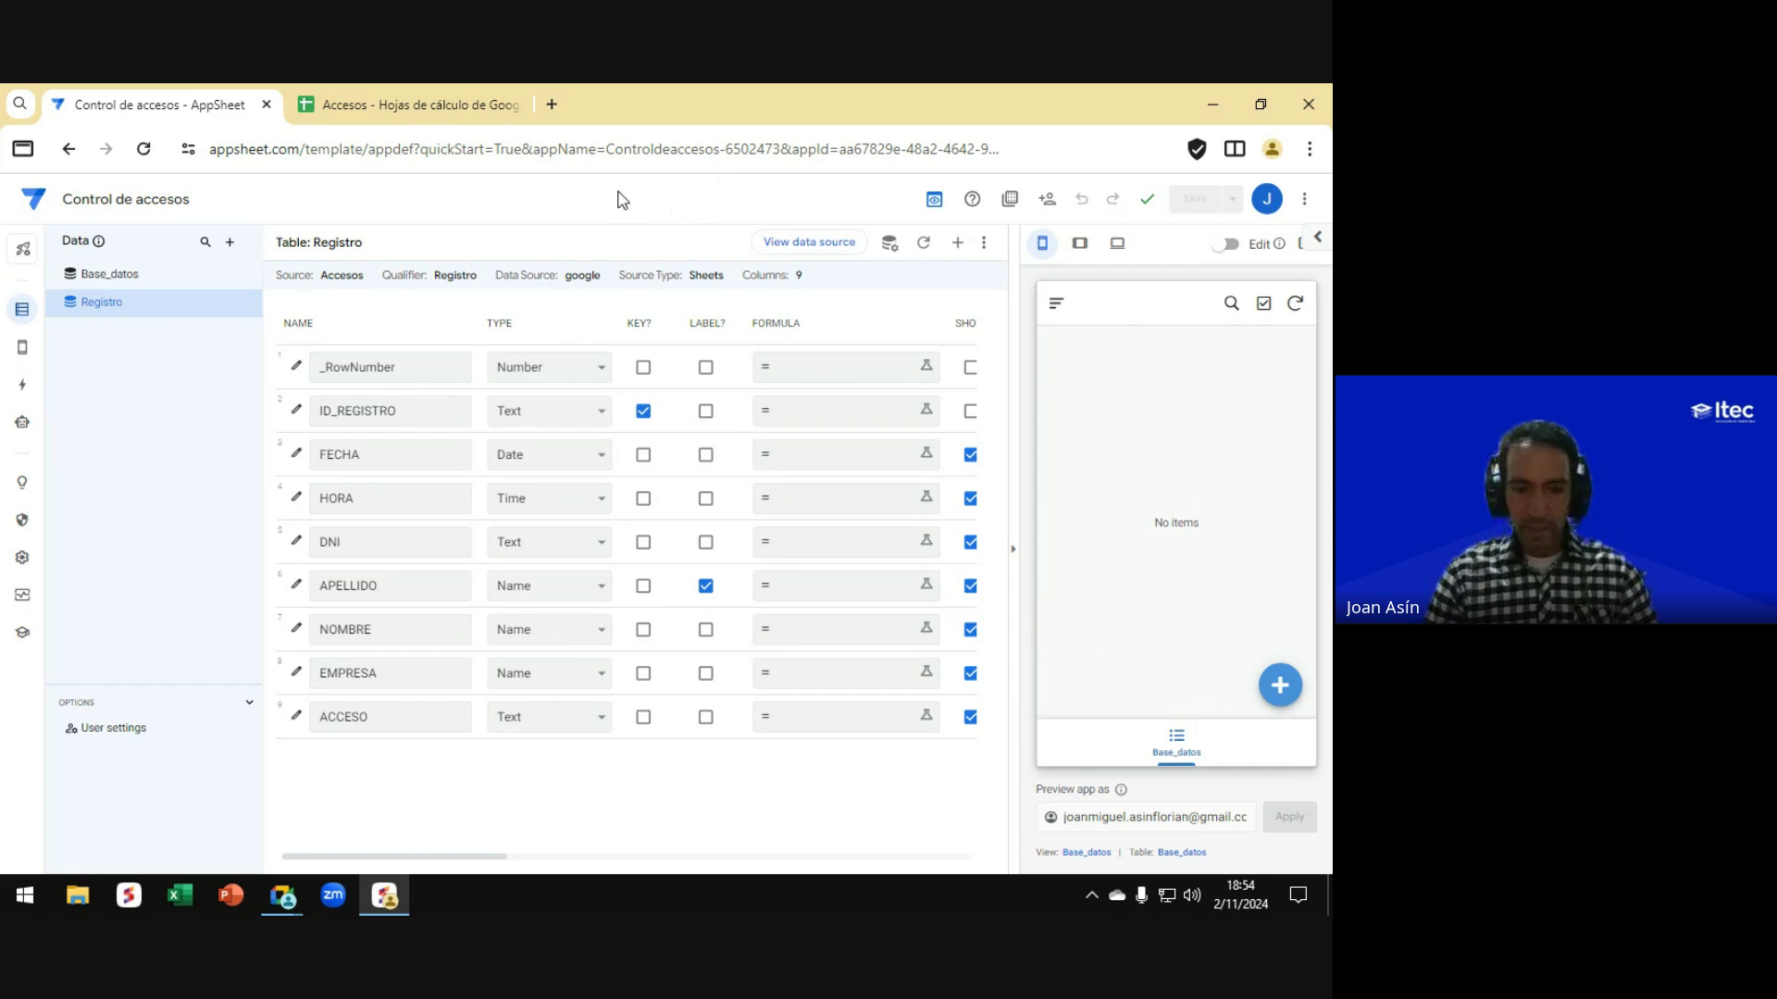
key("alt+Tab")
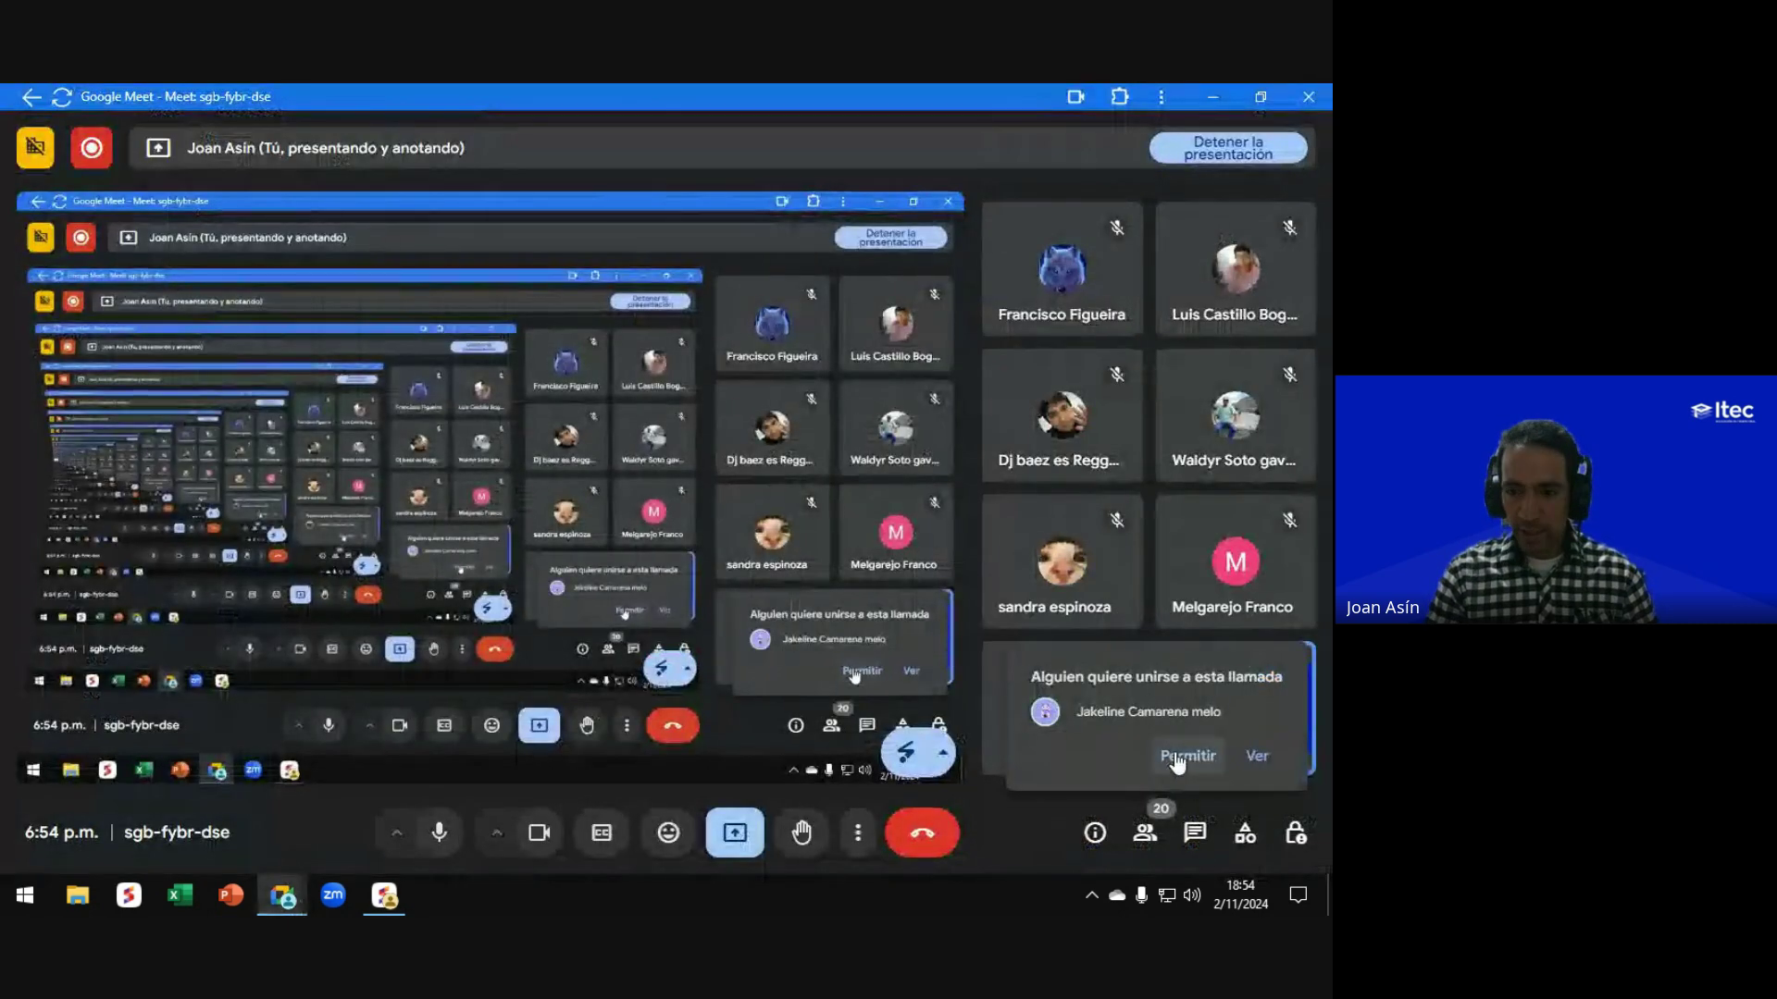
key("alt+Tab")
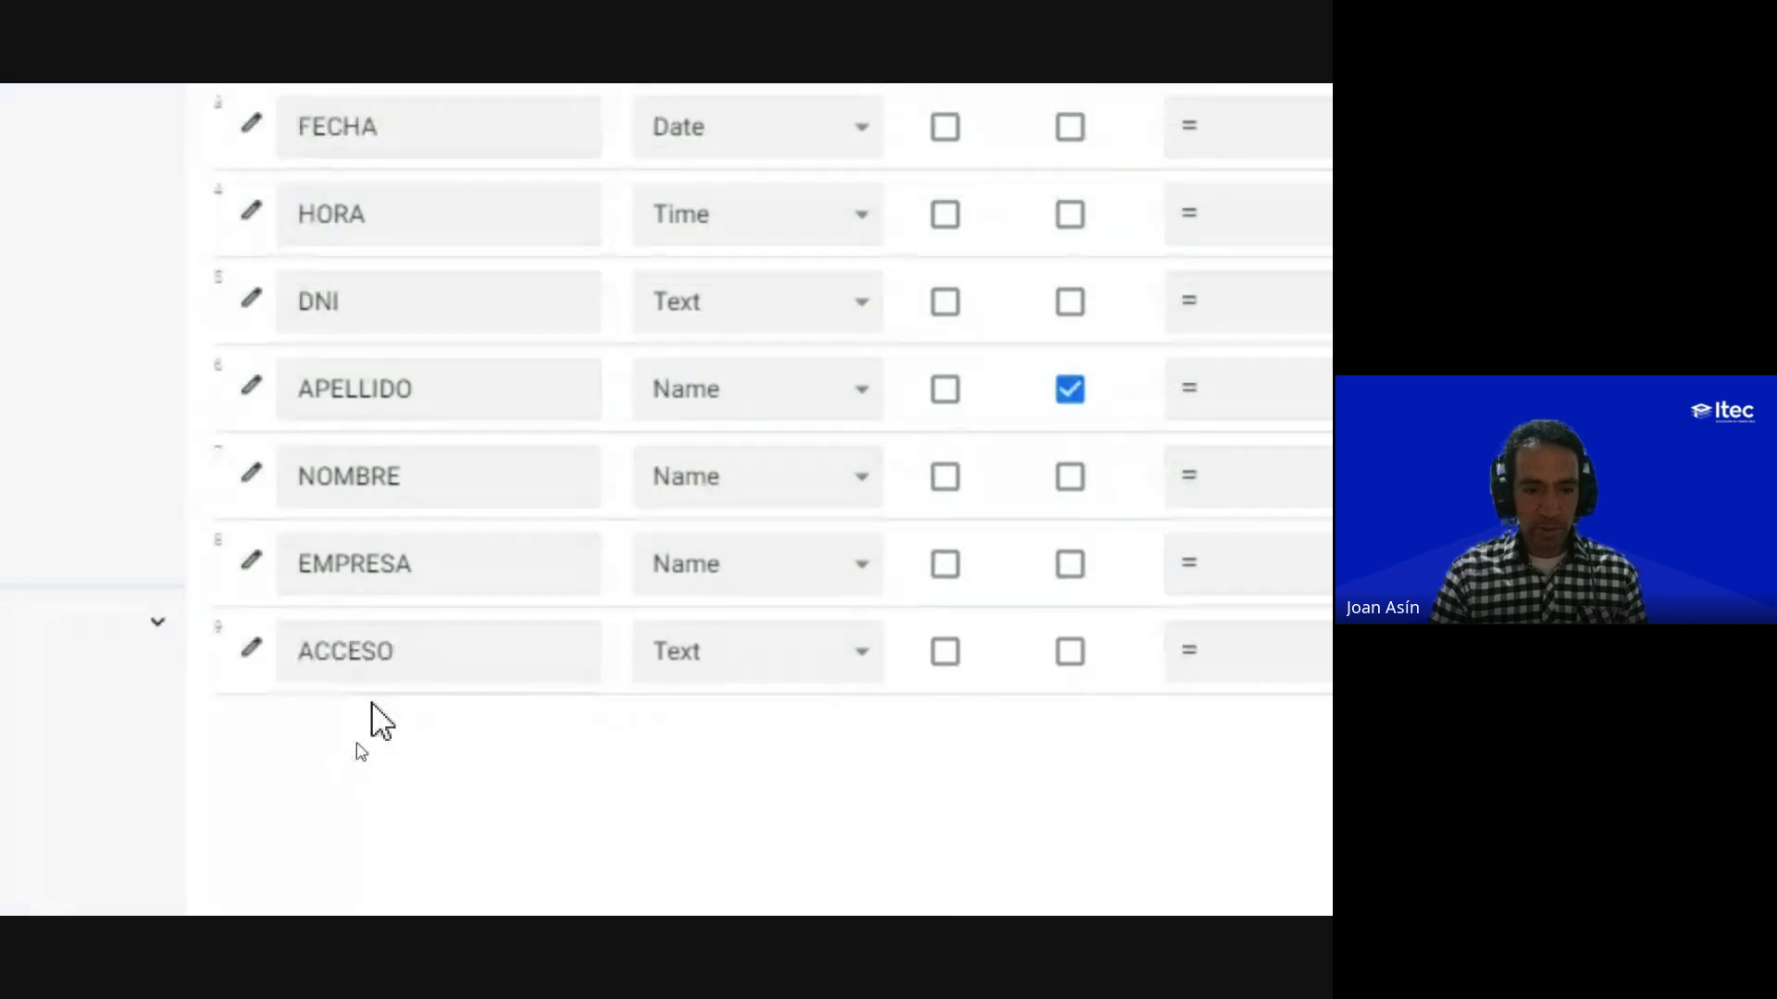
left_click(371, 789)
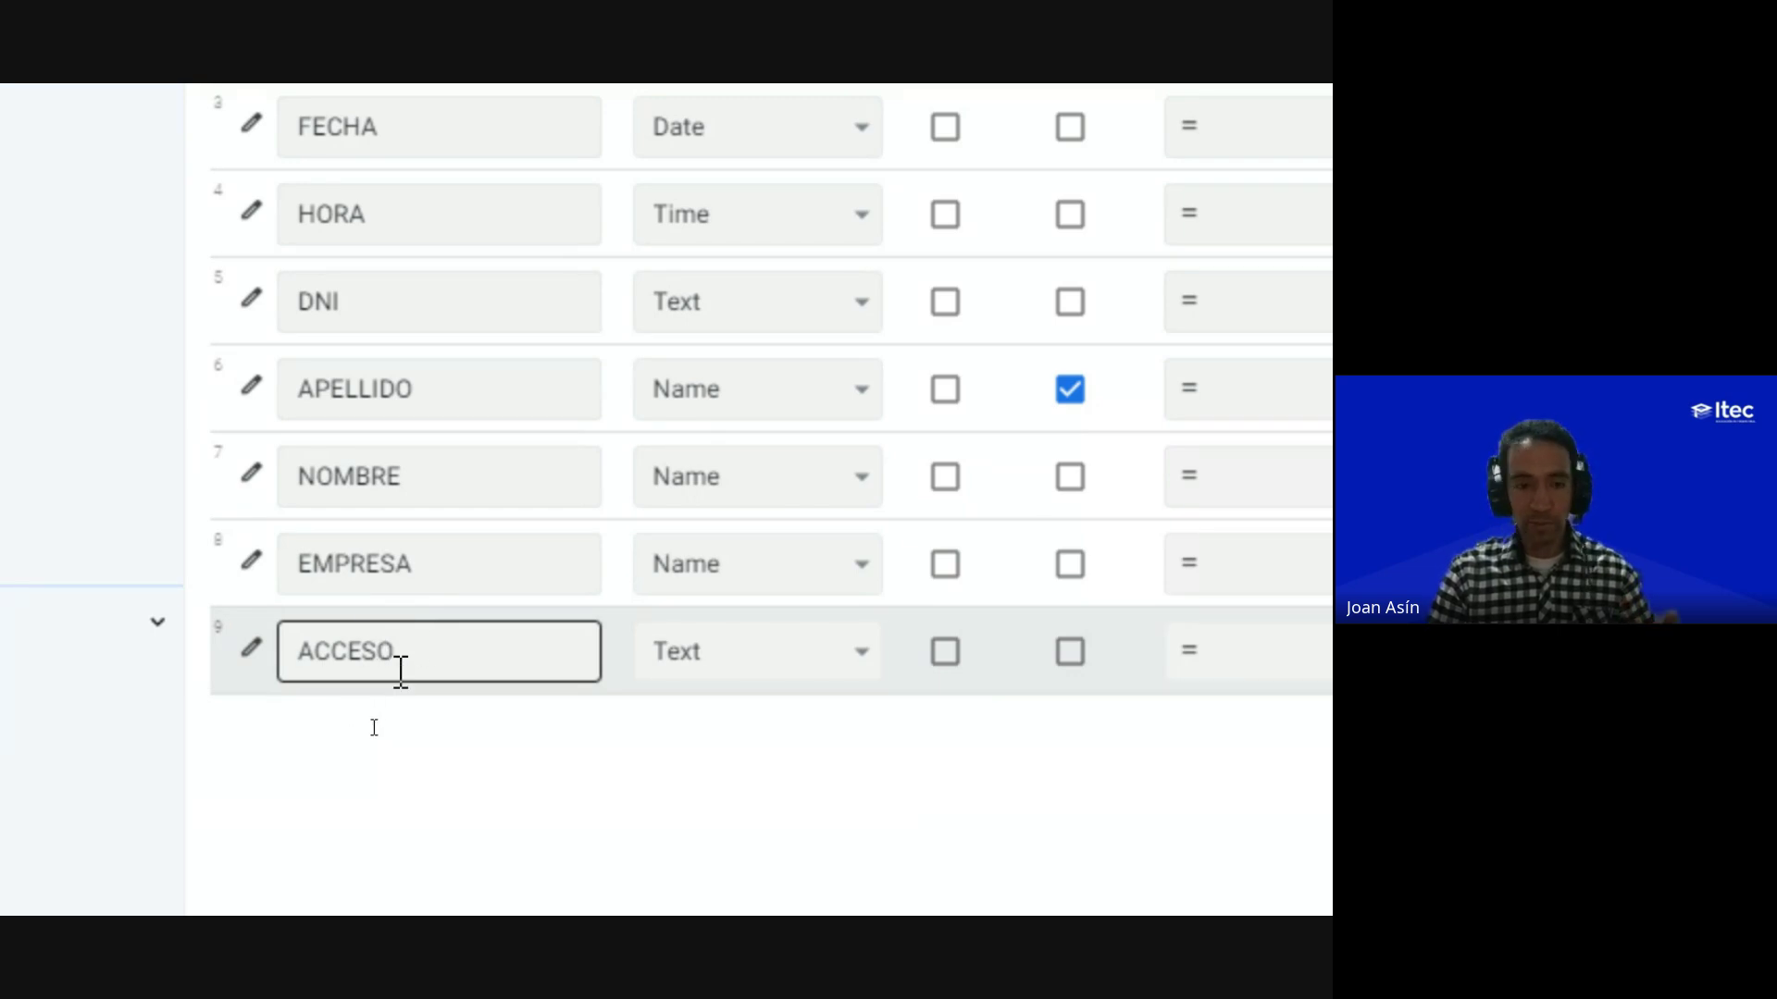
left_click(442, 717)
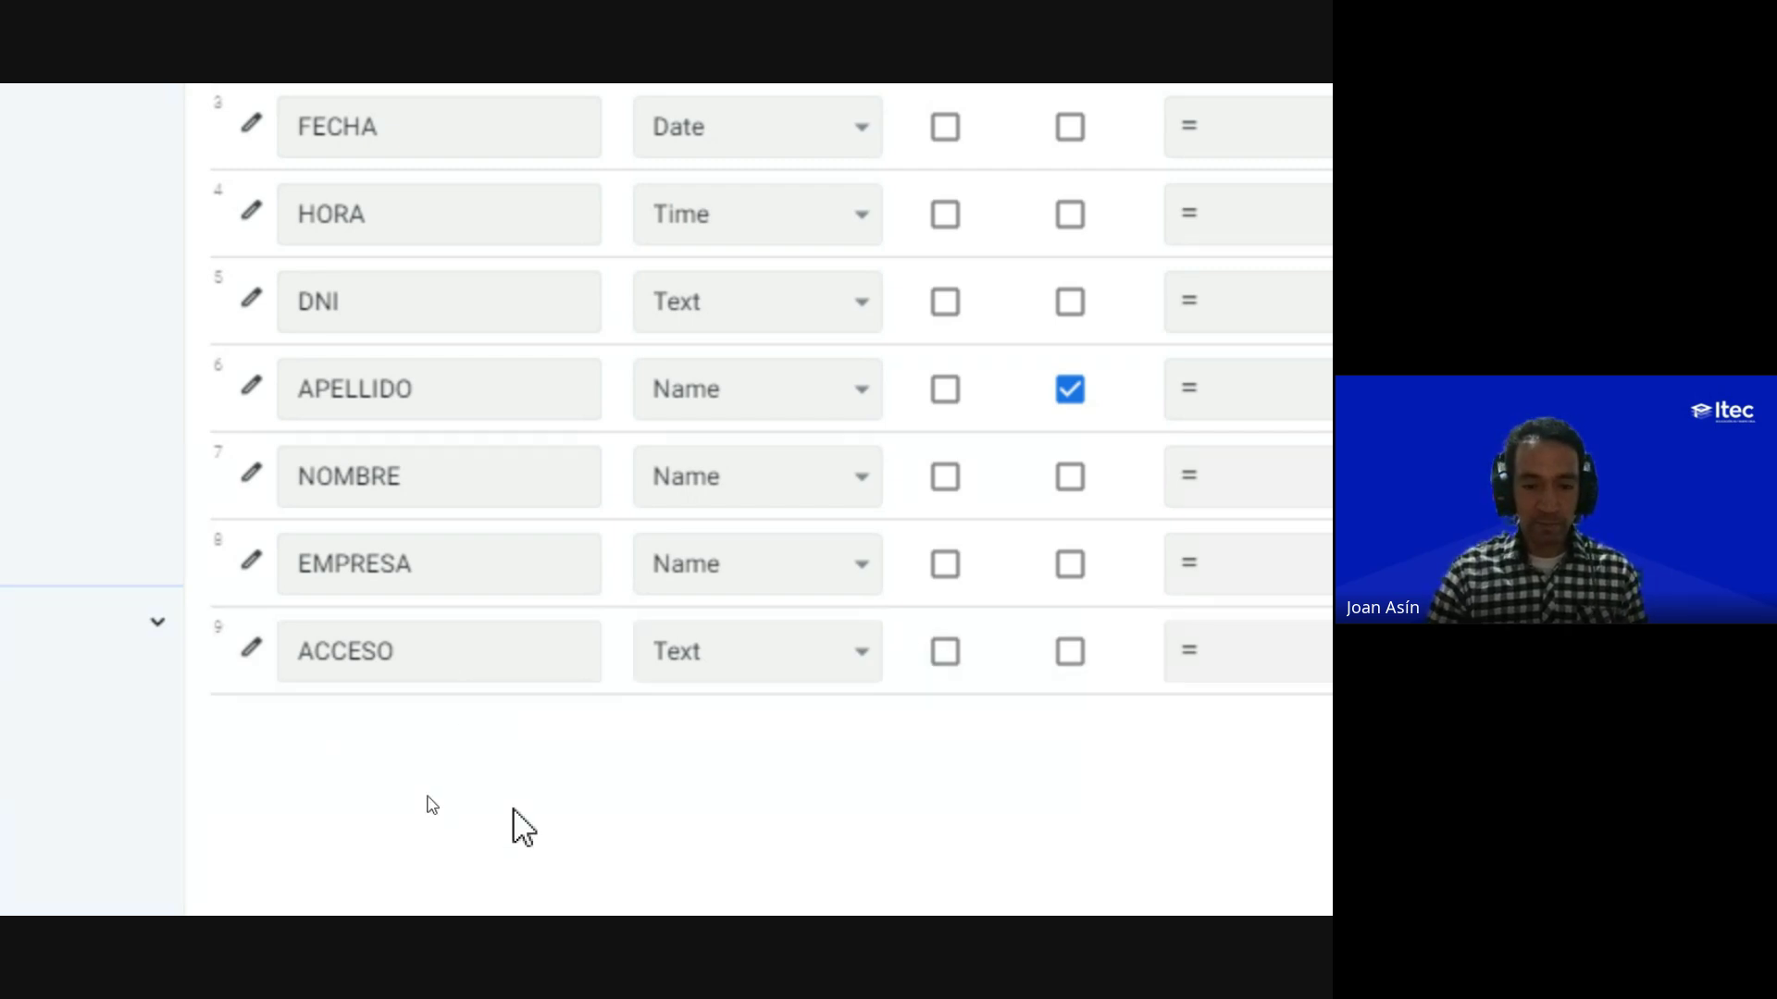
left_click(305, 615)
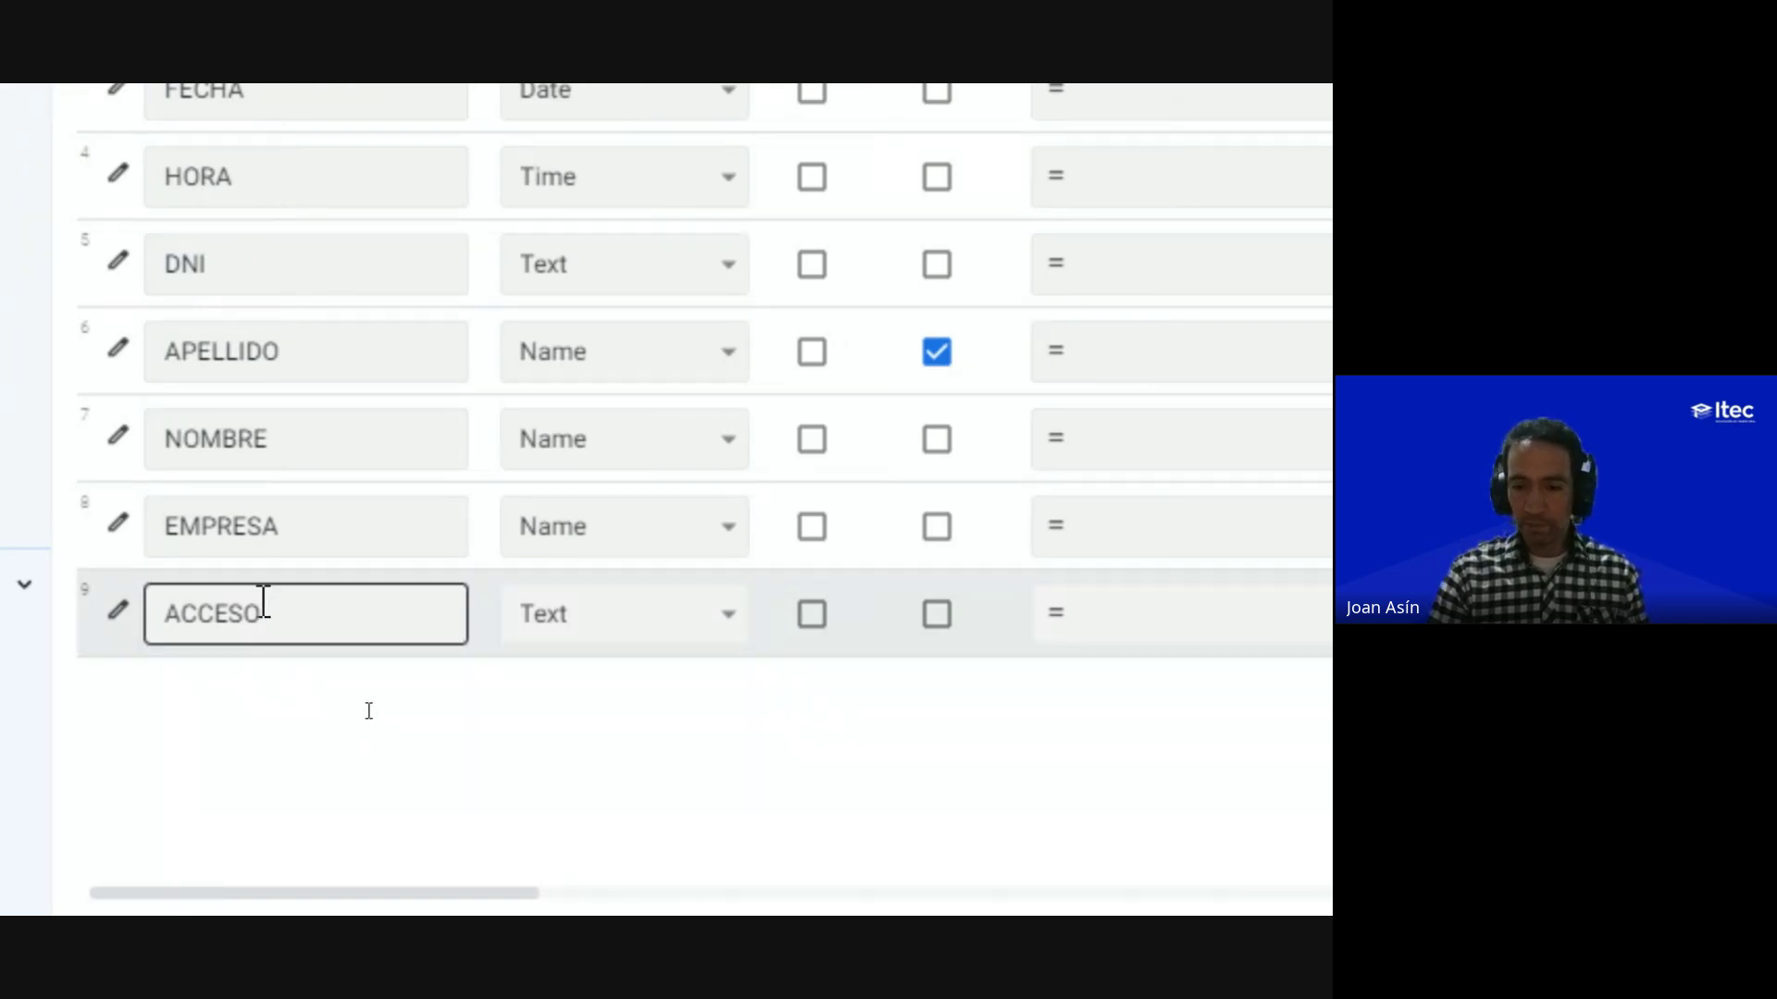
left_click(558, 625)
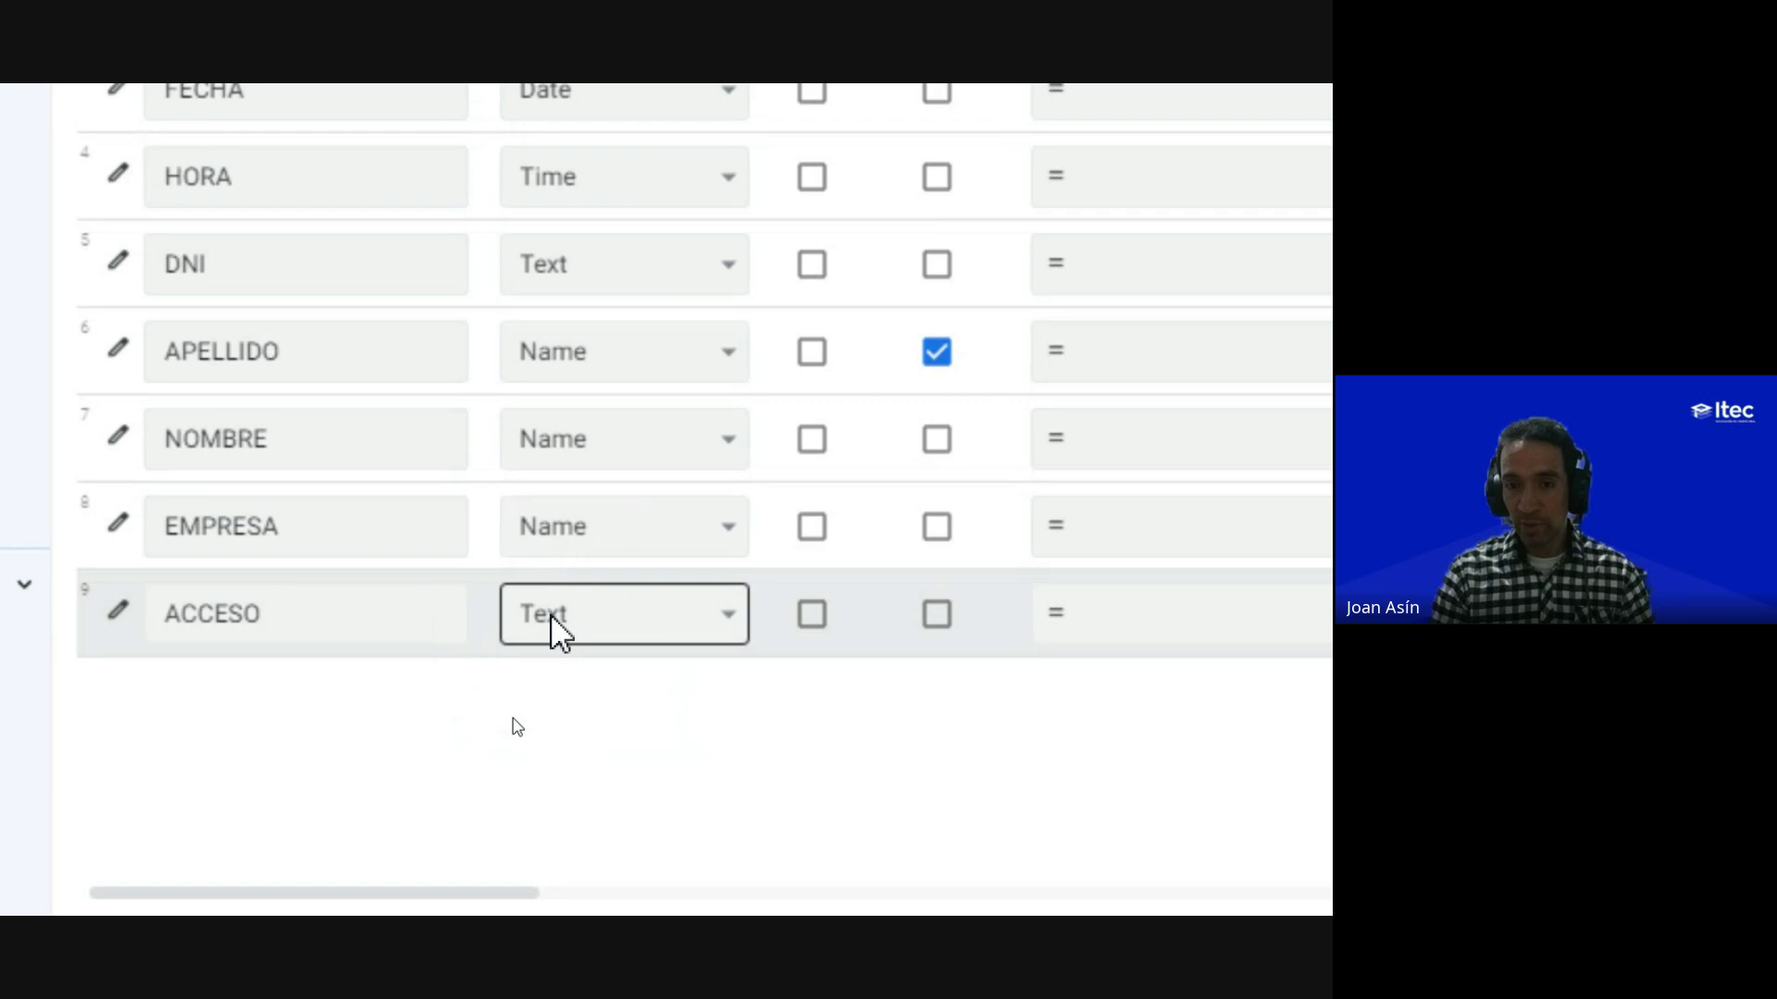
left_click(429, 611)
left_click(590, 625)
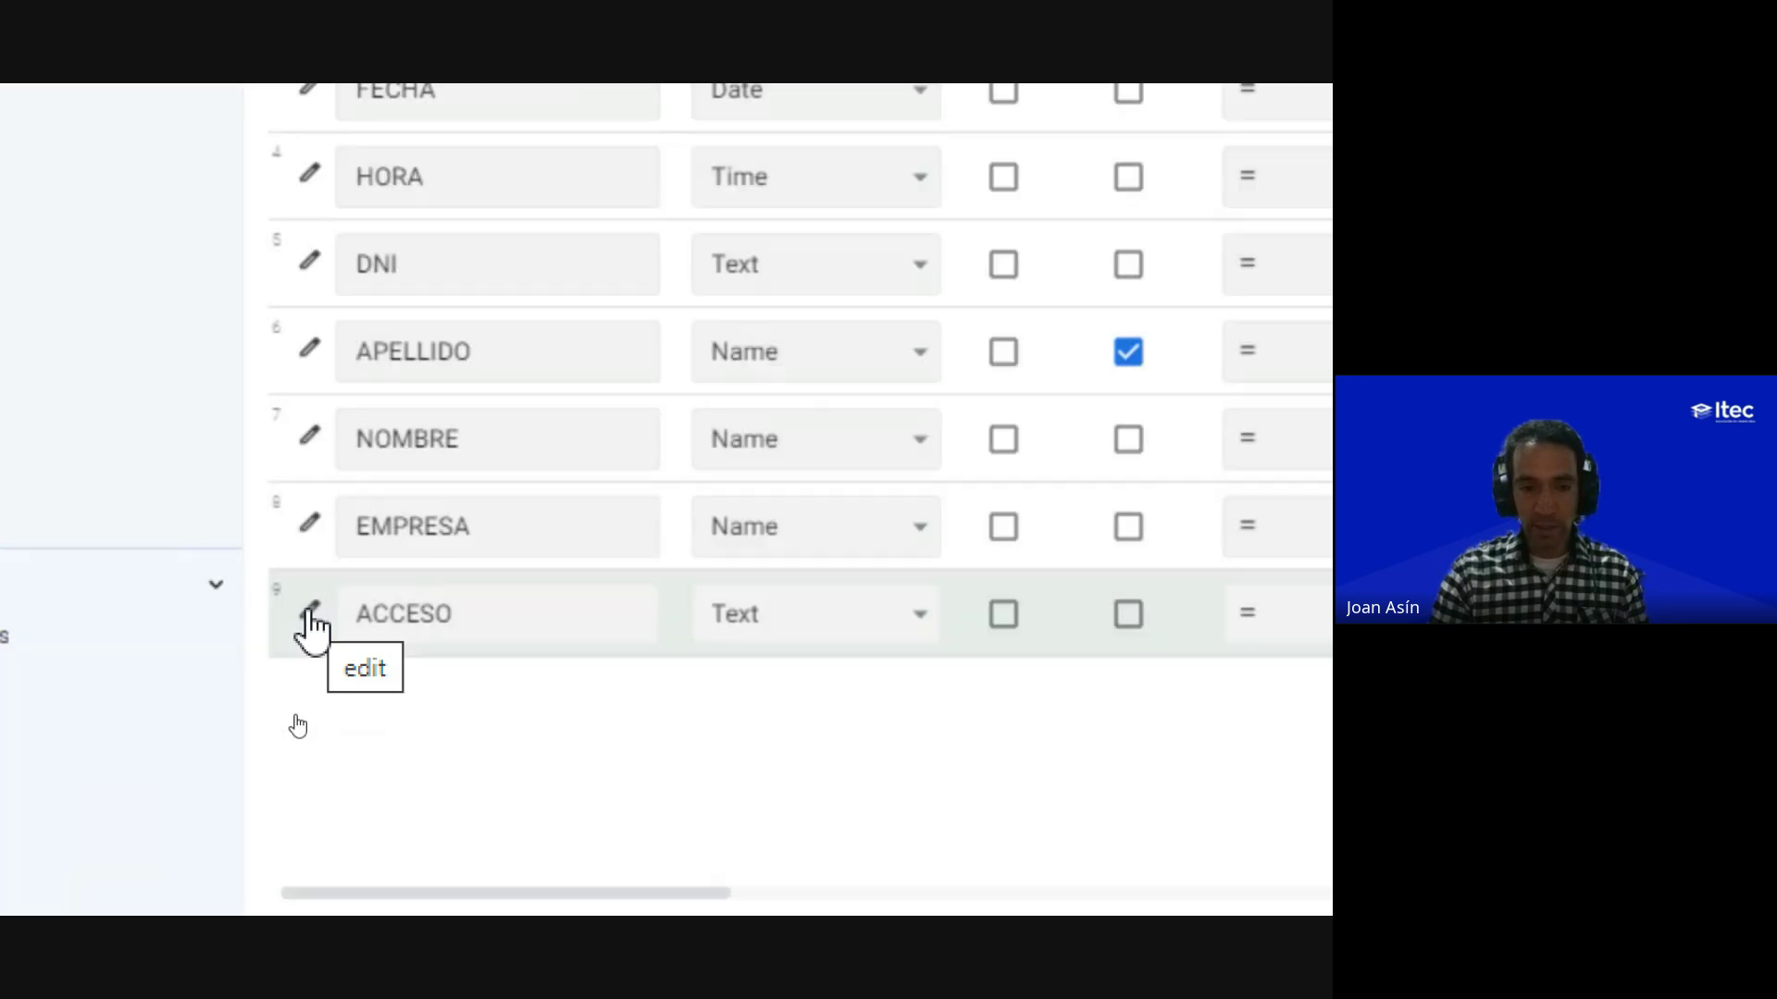
Step: Open the ACCESO column's full settings to make it an Enum of Ingreso and Salida
left_click(311, 614)
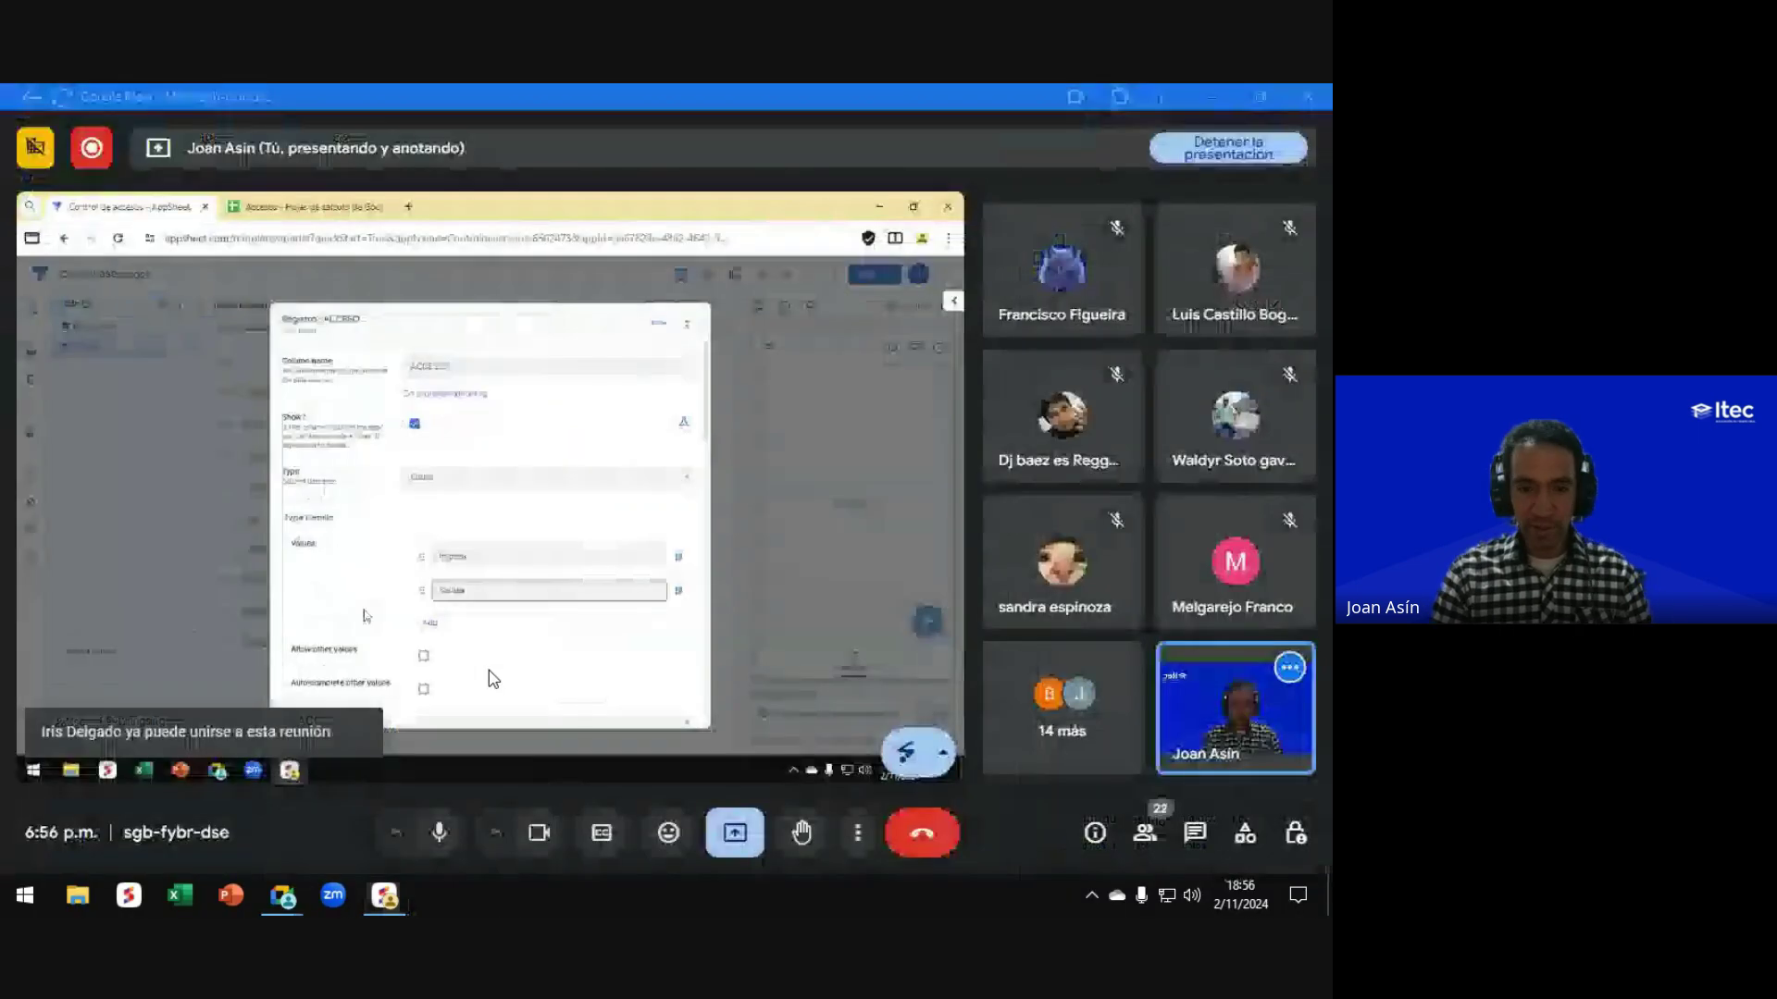
key("alt+Tab")
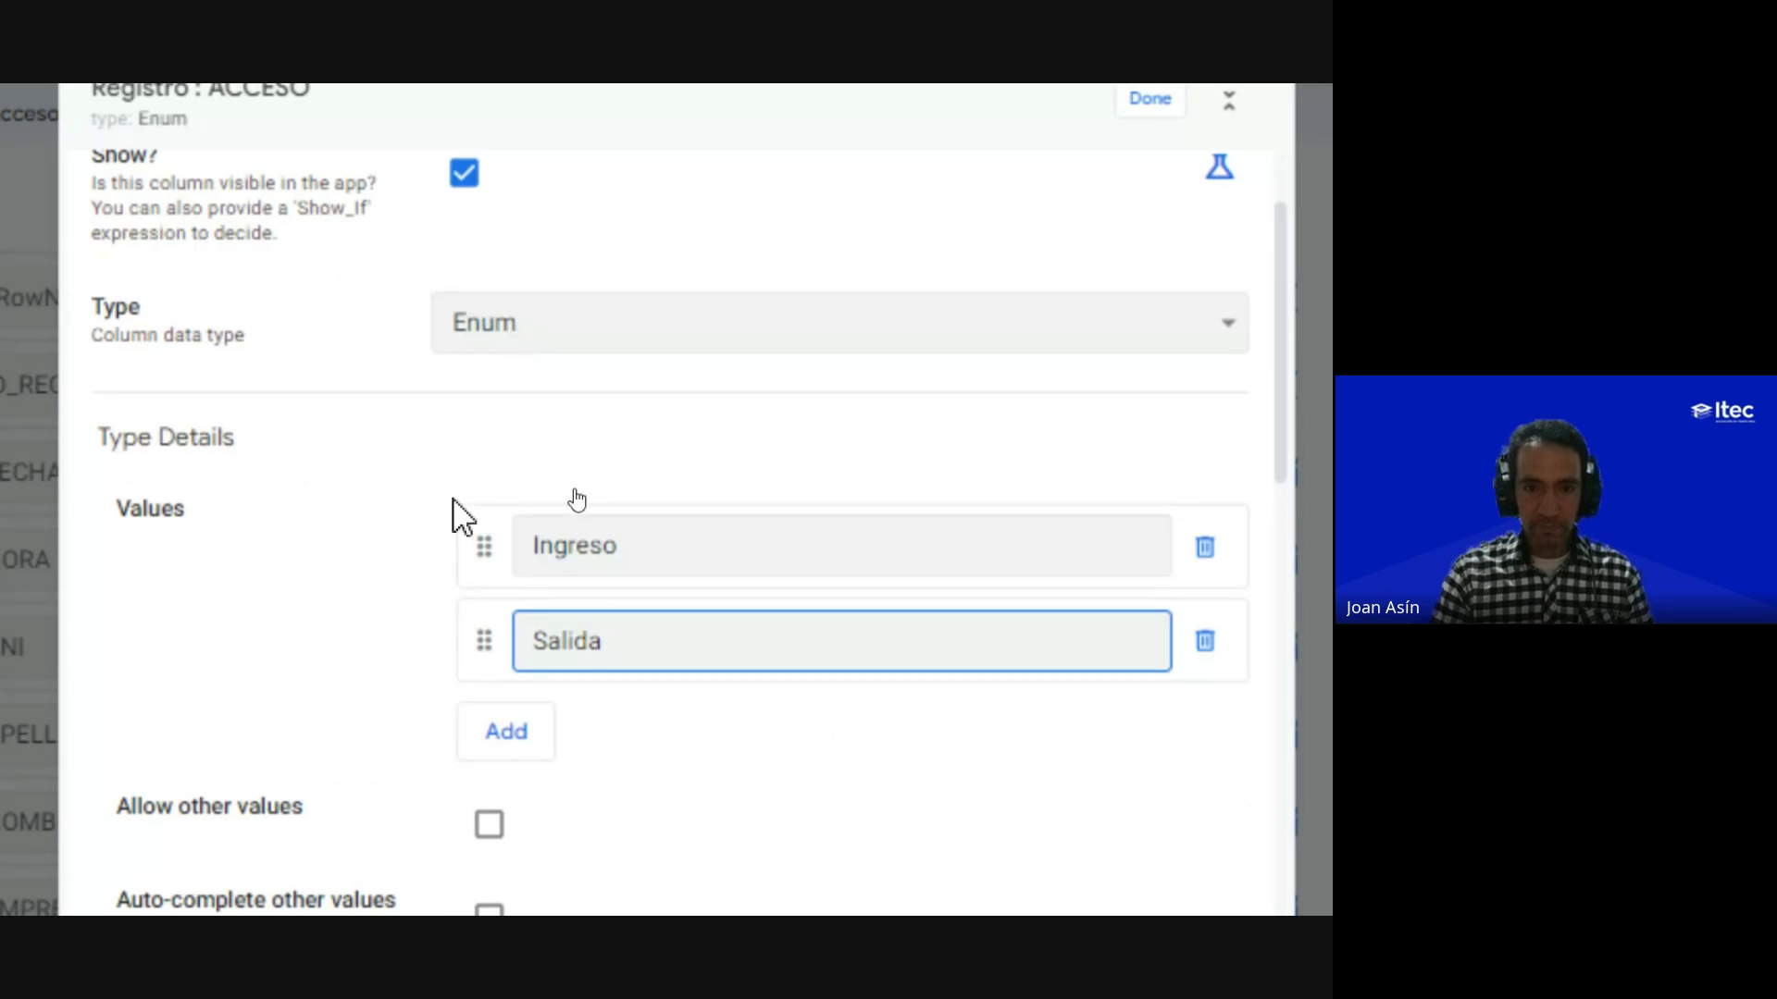
scroll(352, 507, "down", 2)
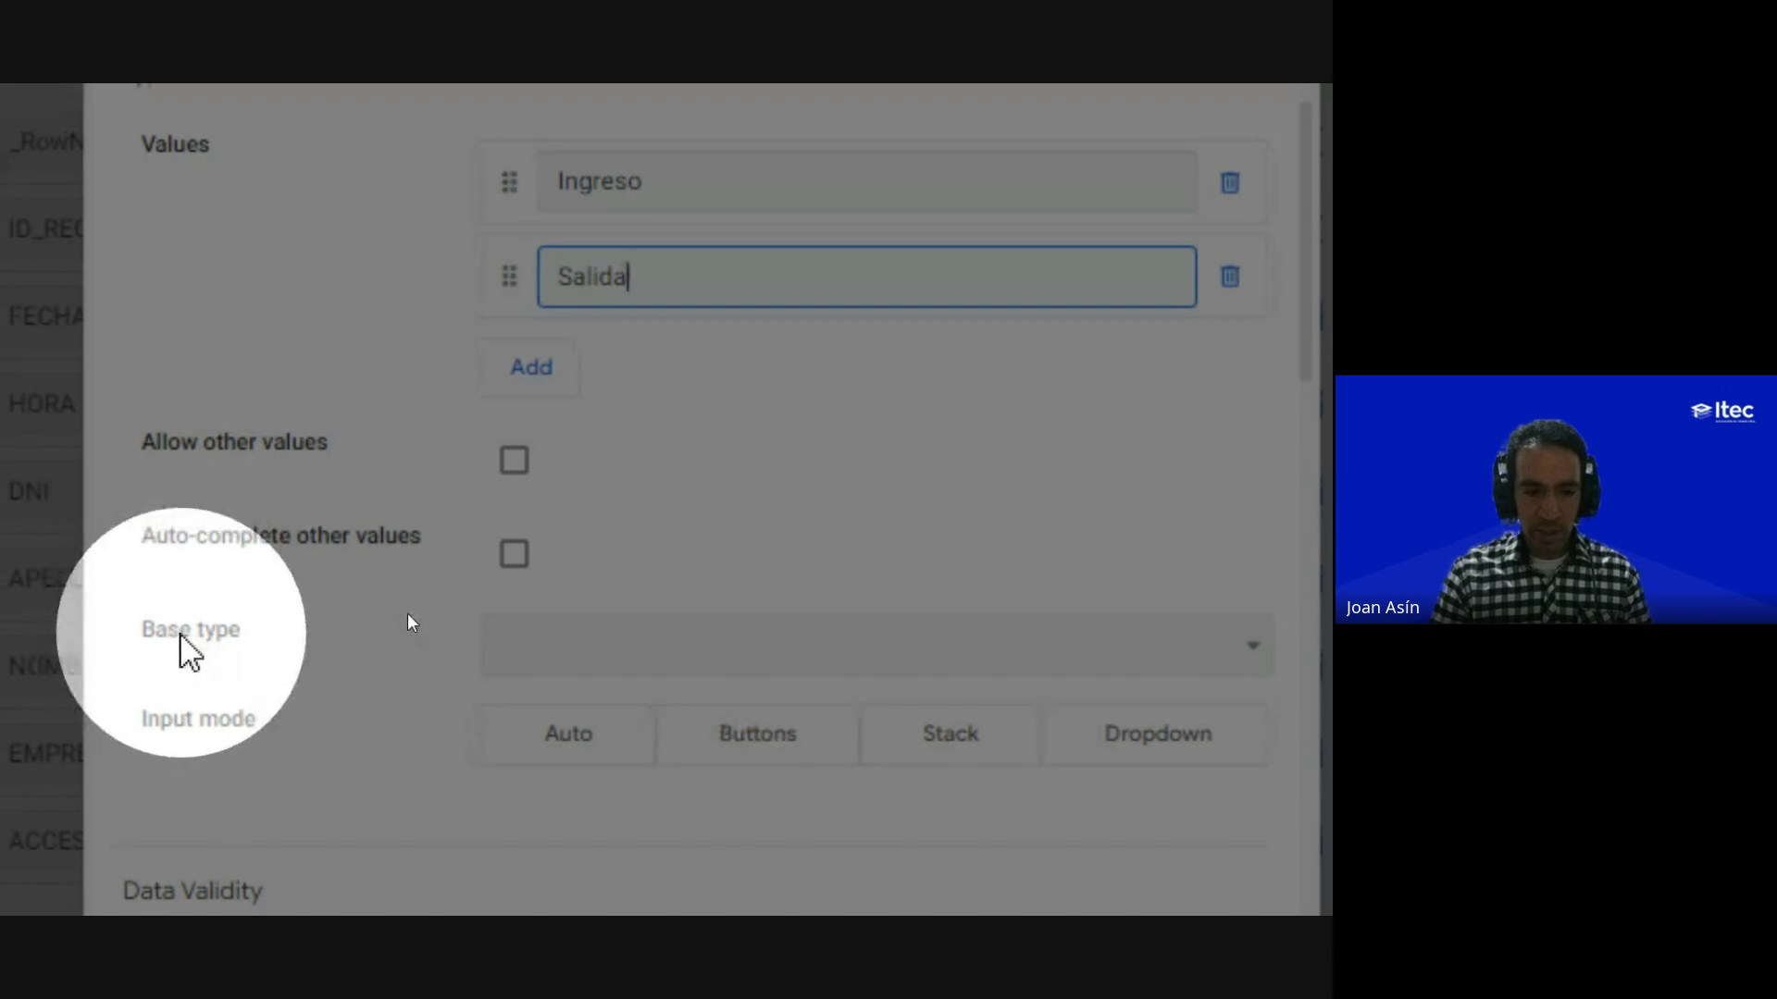
Step: Set ACCESO's Enum base type to Text and its input mode to Buttons
left_click(556, 648)
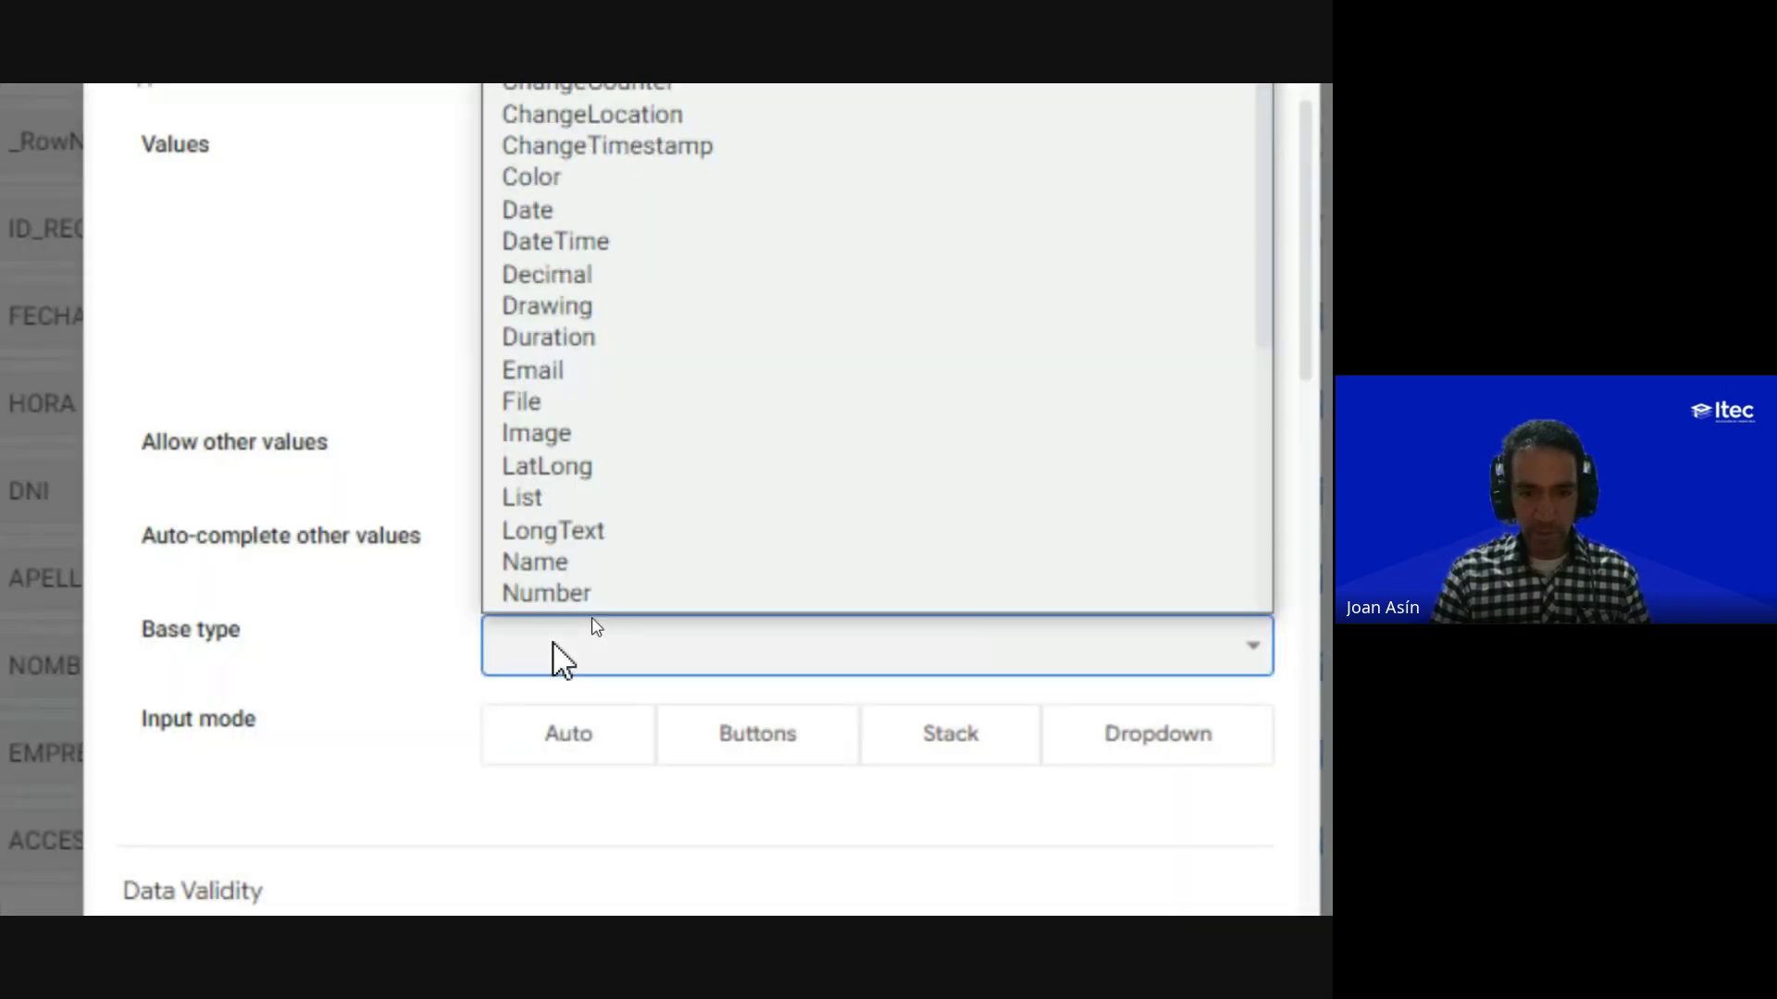
left_click(555, 648)
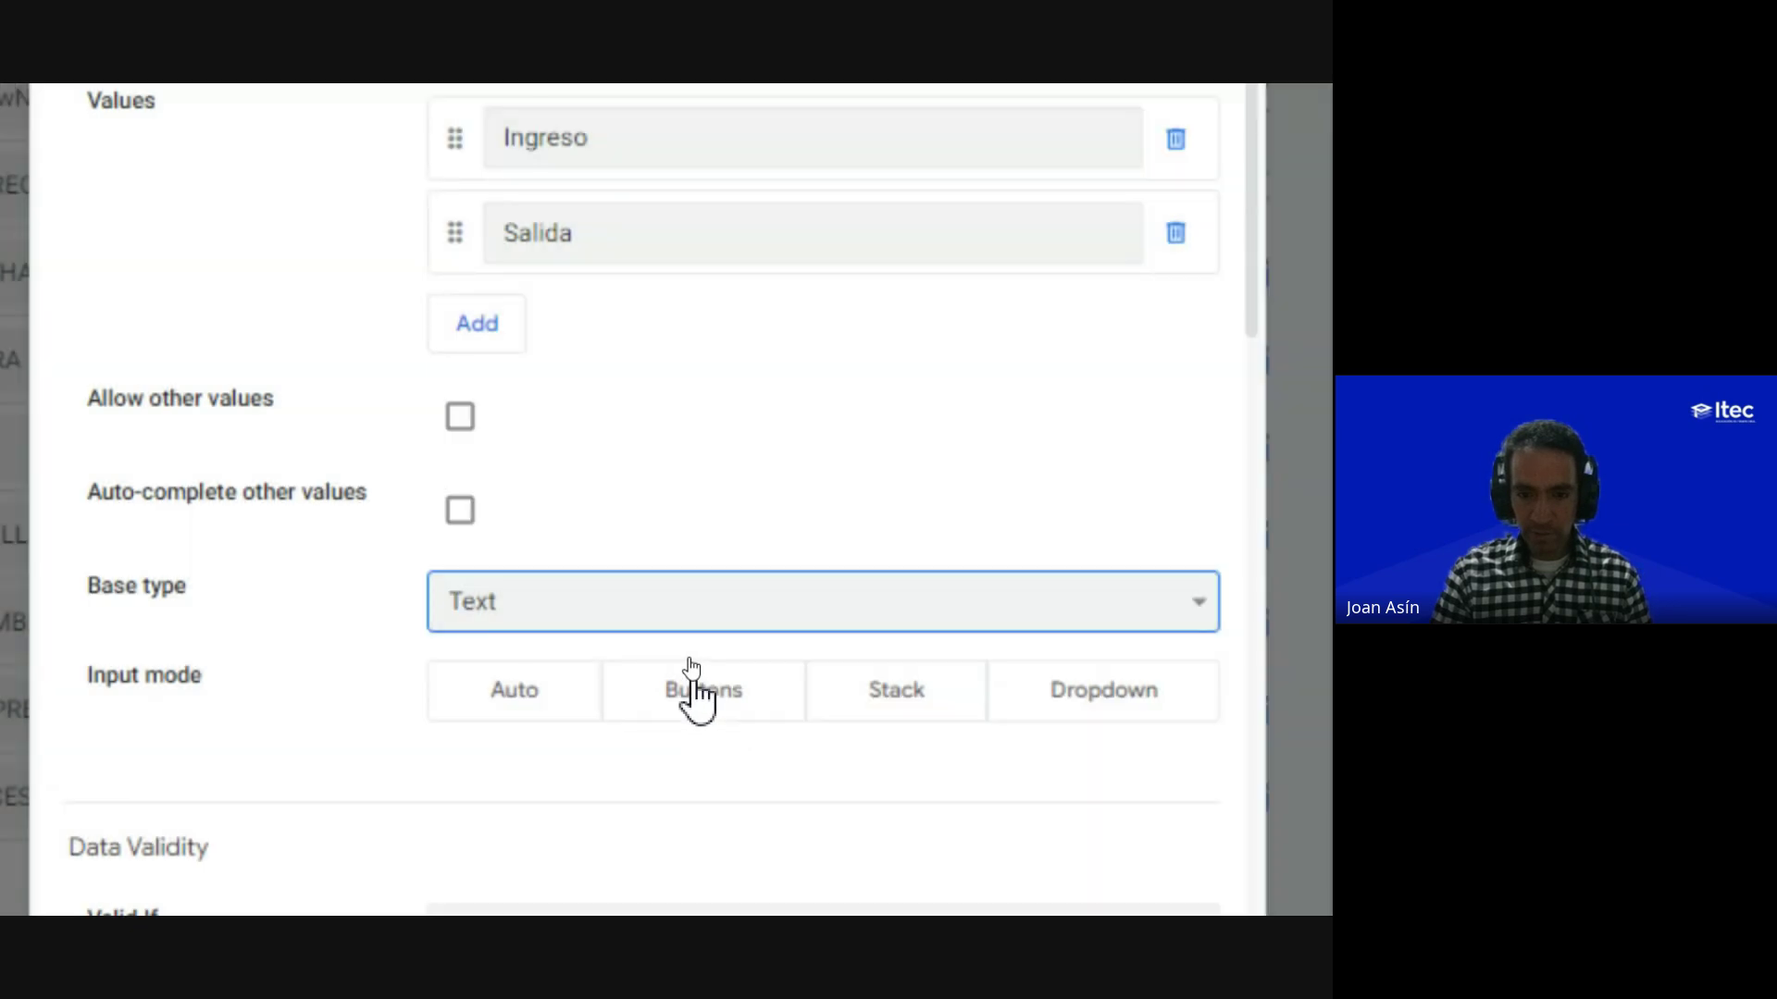
left_click(702, 694)
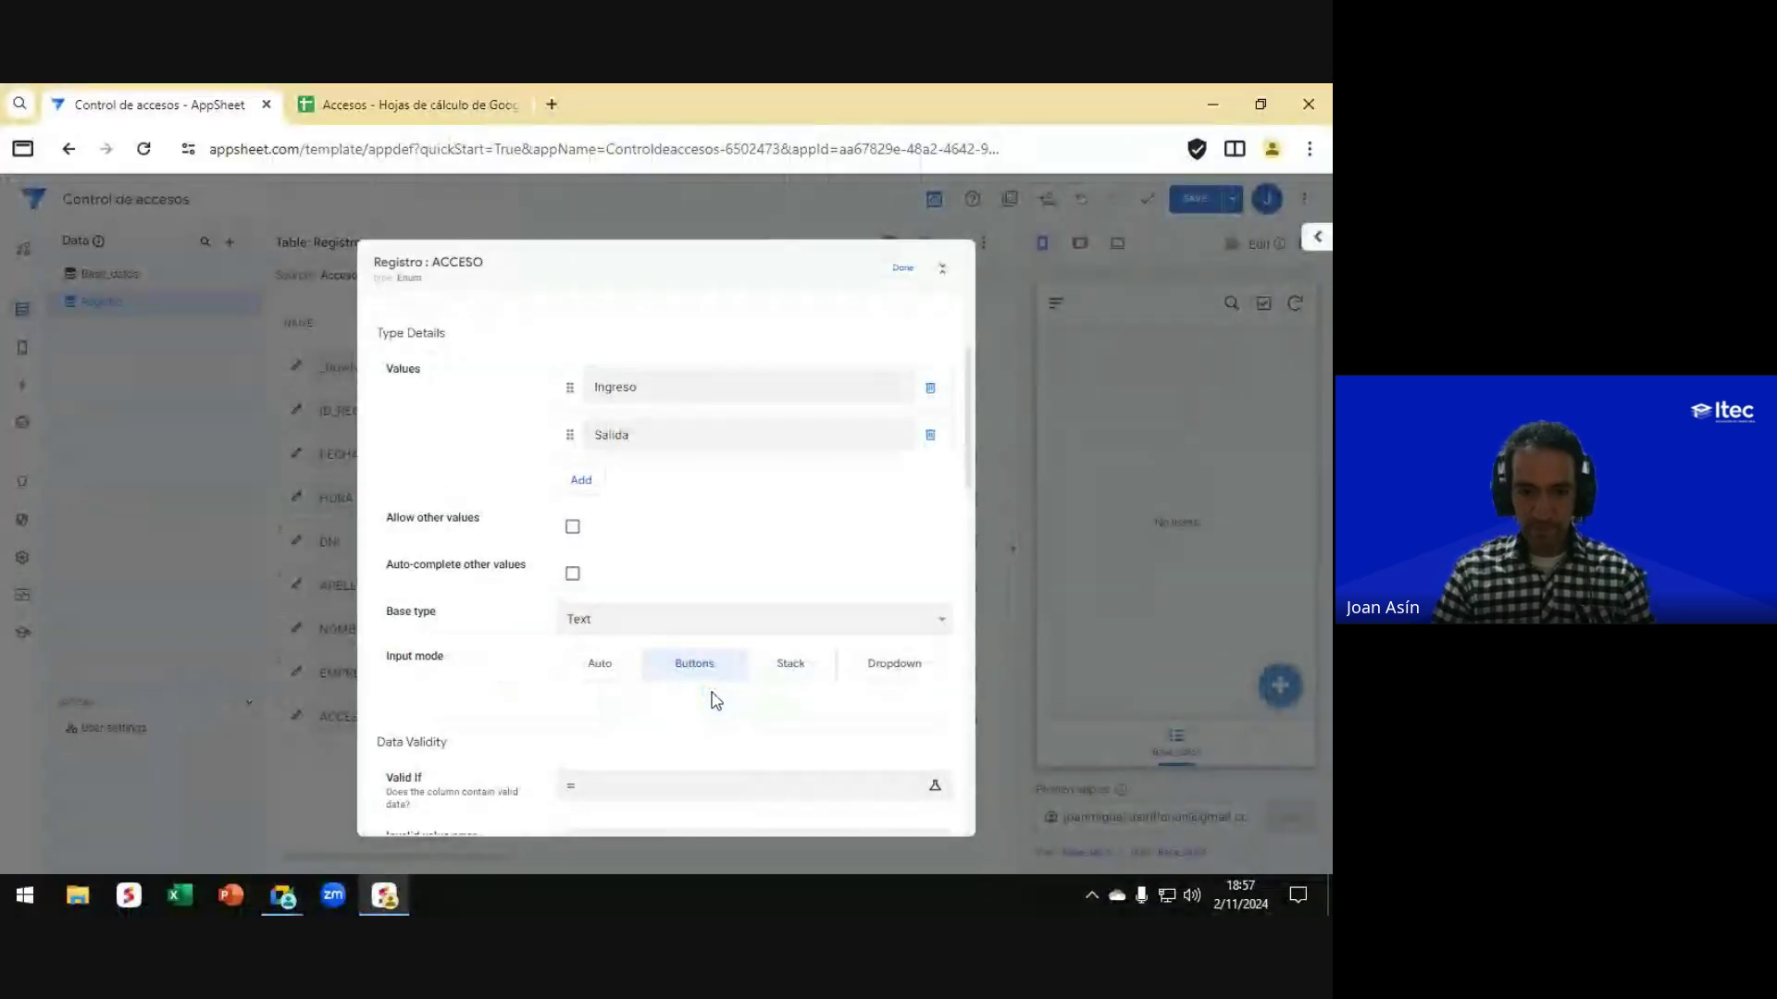
key("alt+Tab")
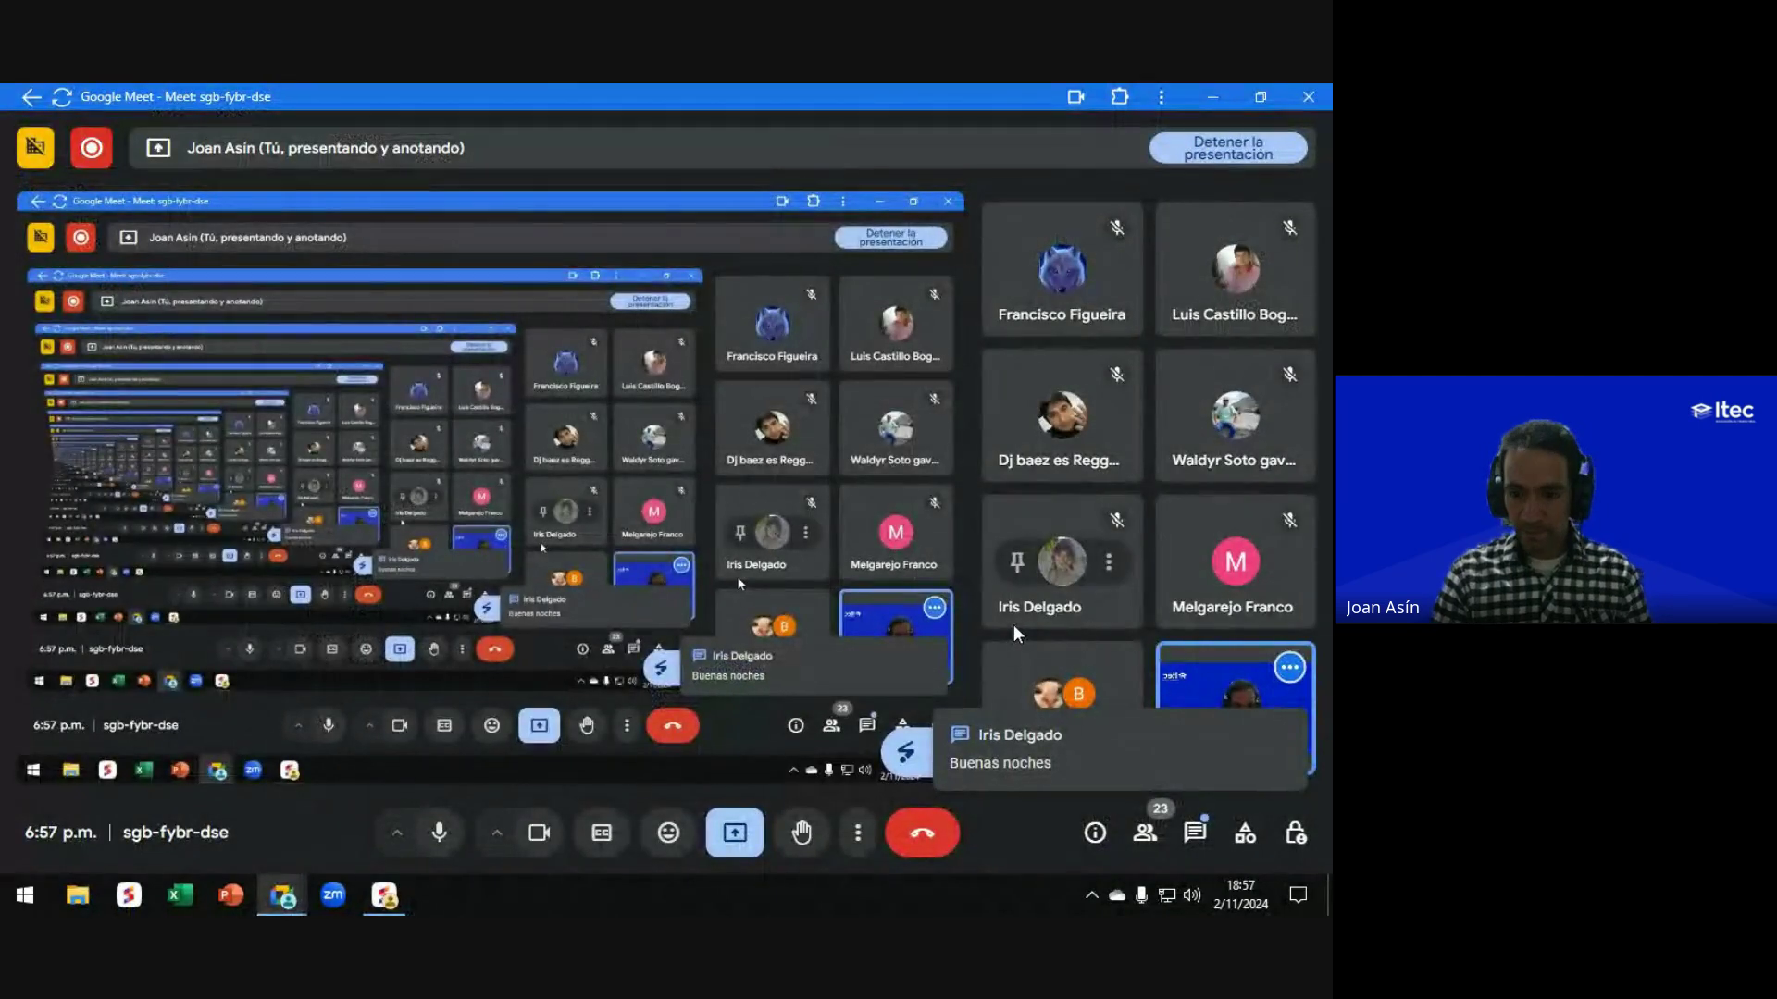
Step: Glance at the Meet in-call chat, then return to ACCESO's column settings in AppSheet
left_click(1196, 835)
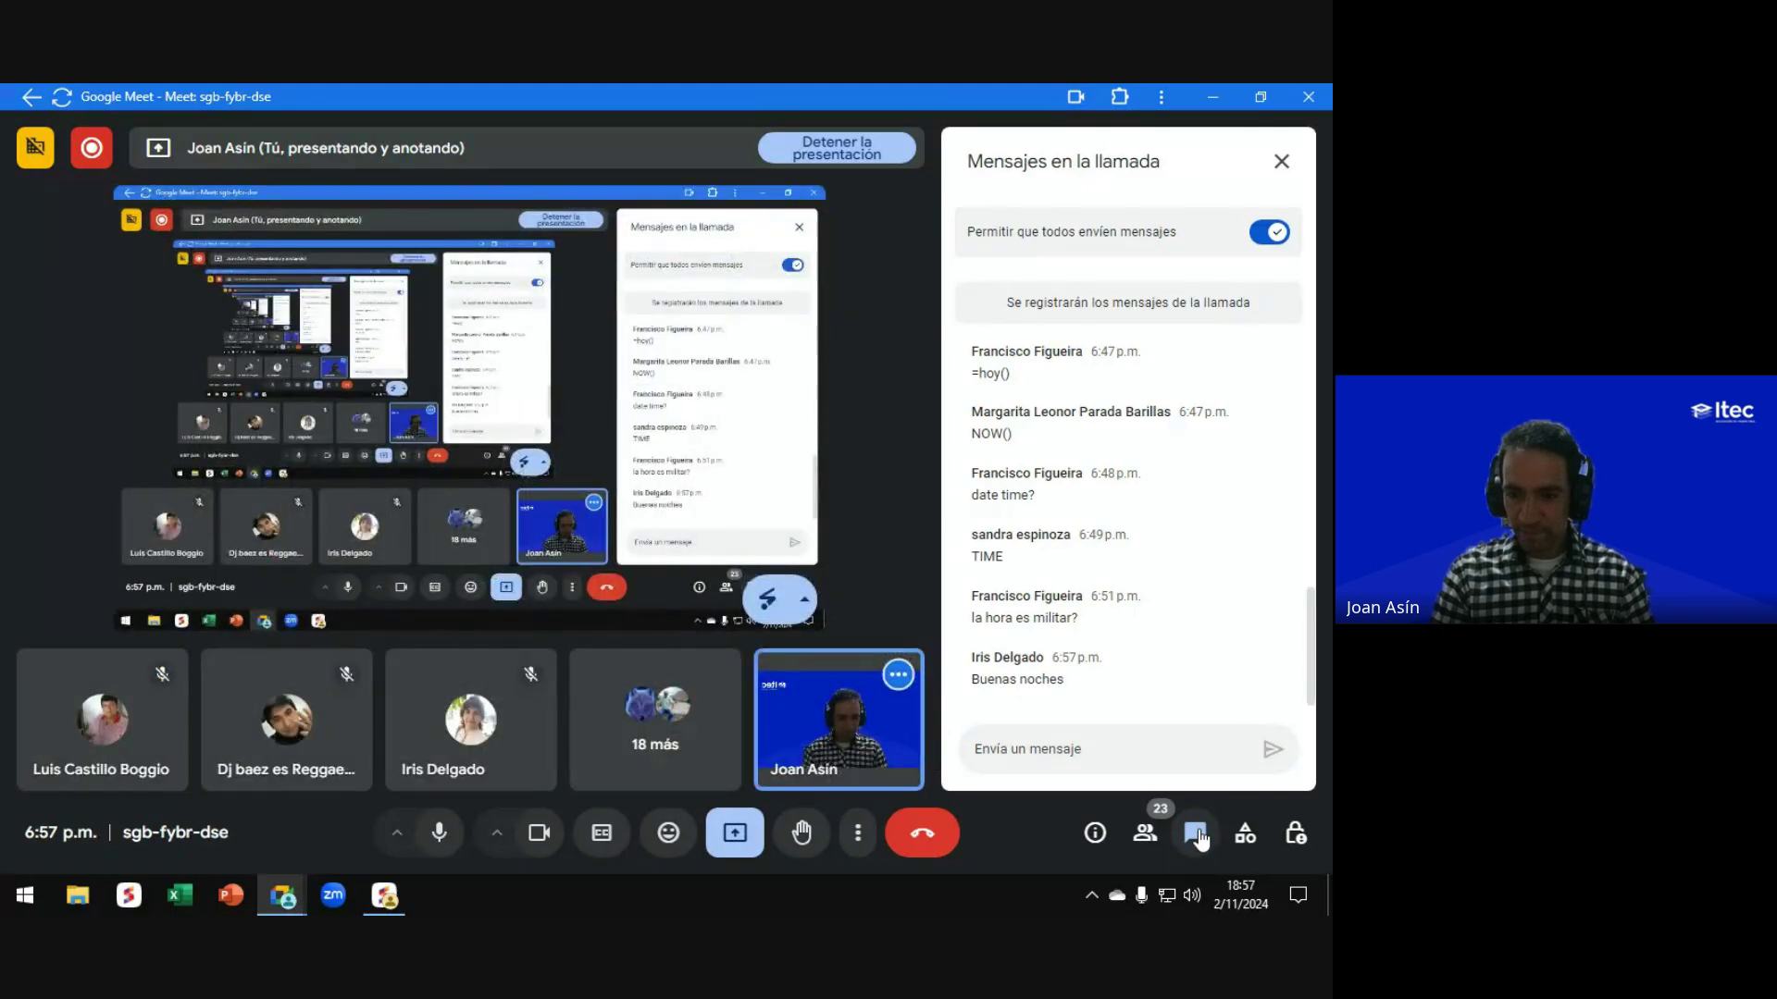
left_click(1195, 834)
key("alt+Tab")
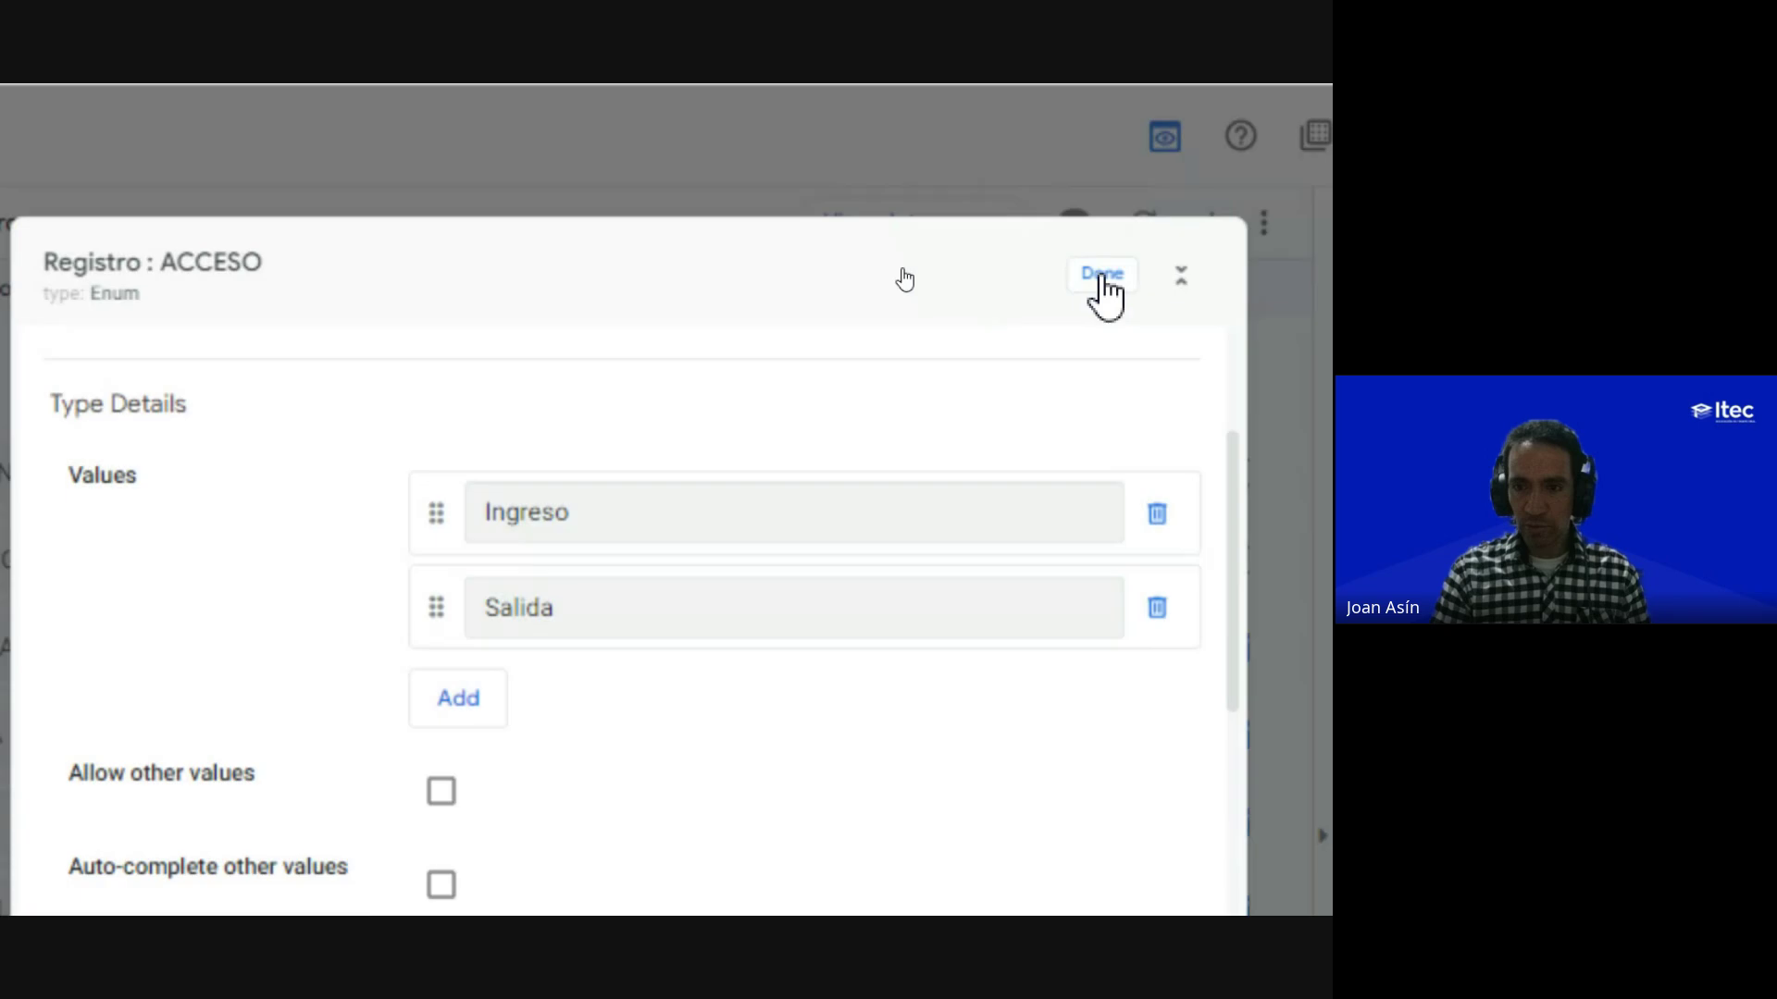
Step: Close the Registro : ACCESO dialog with Done and save the app
left_click(1101, 275)
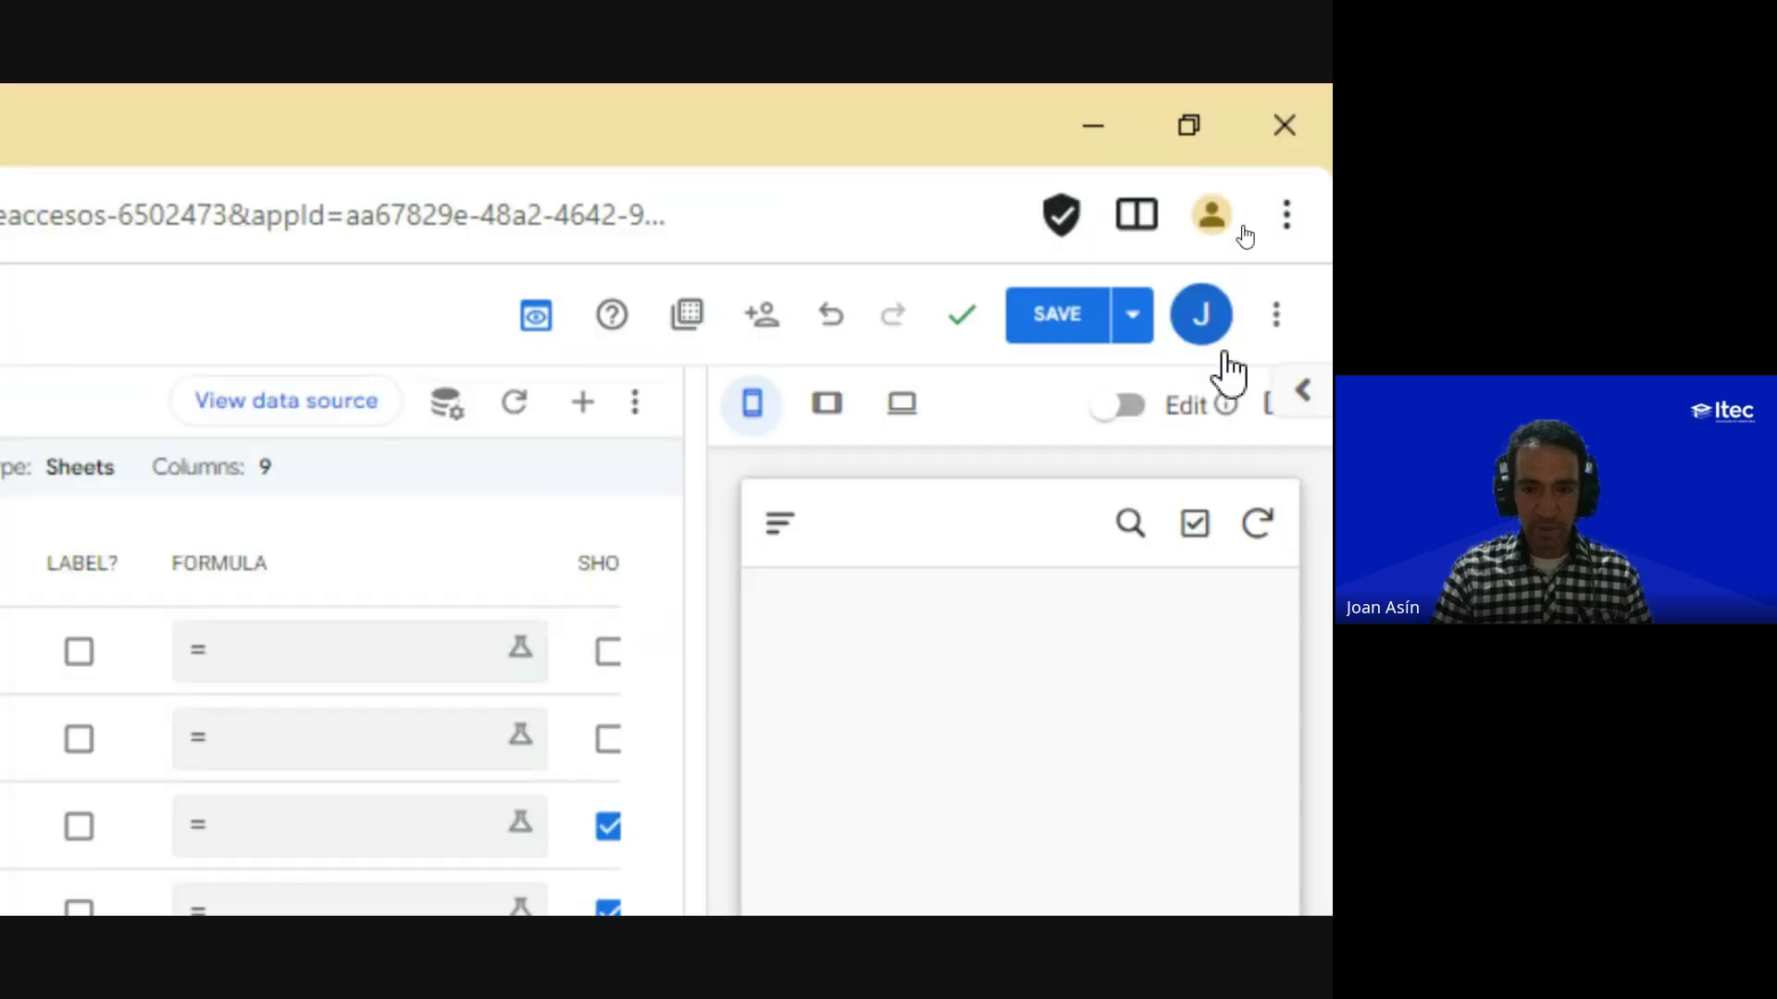
left_click(1690, 120)
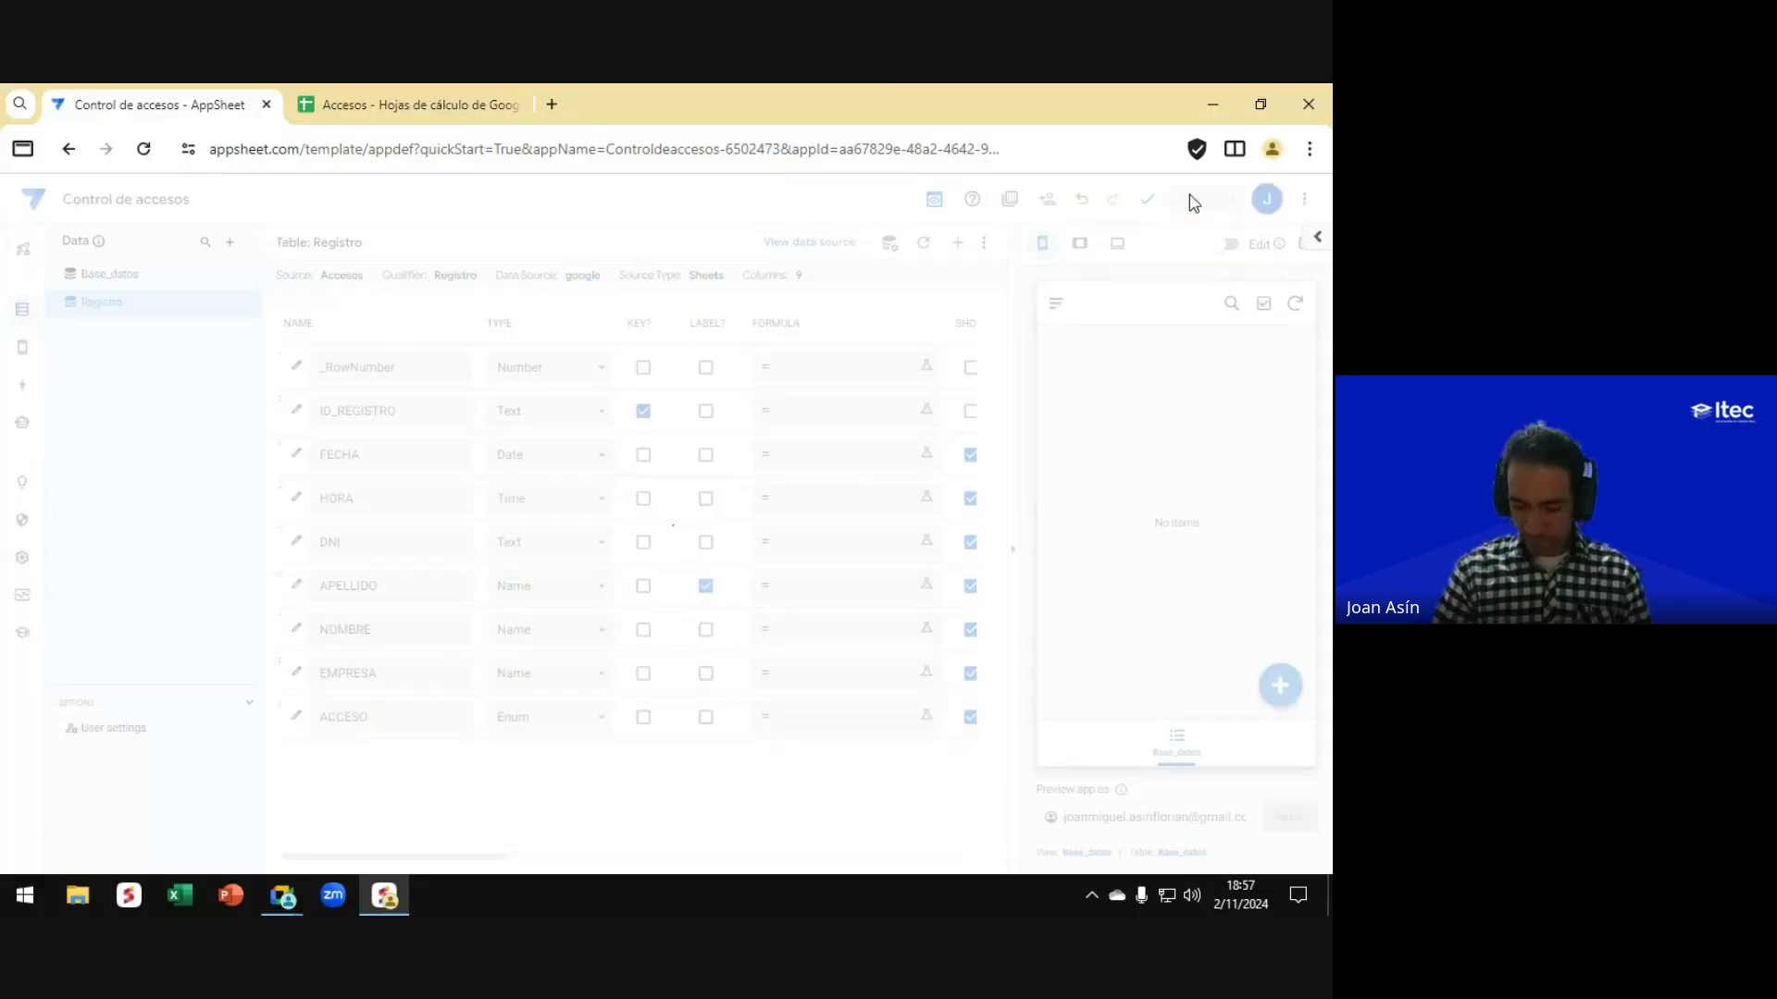
key("alt+Tab")
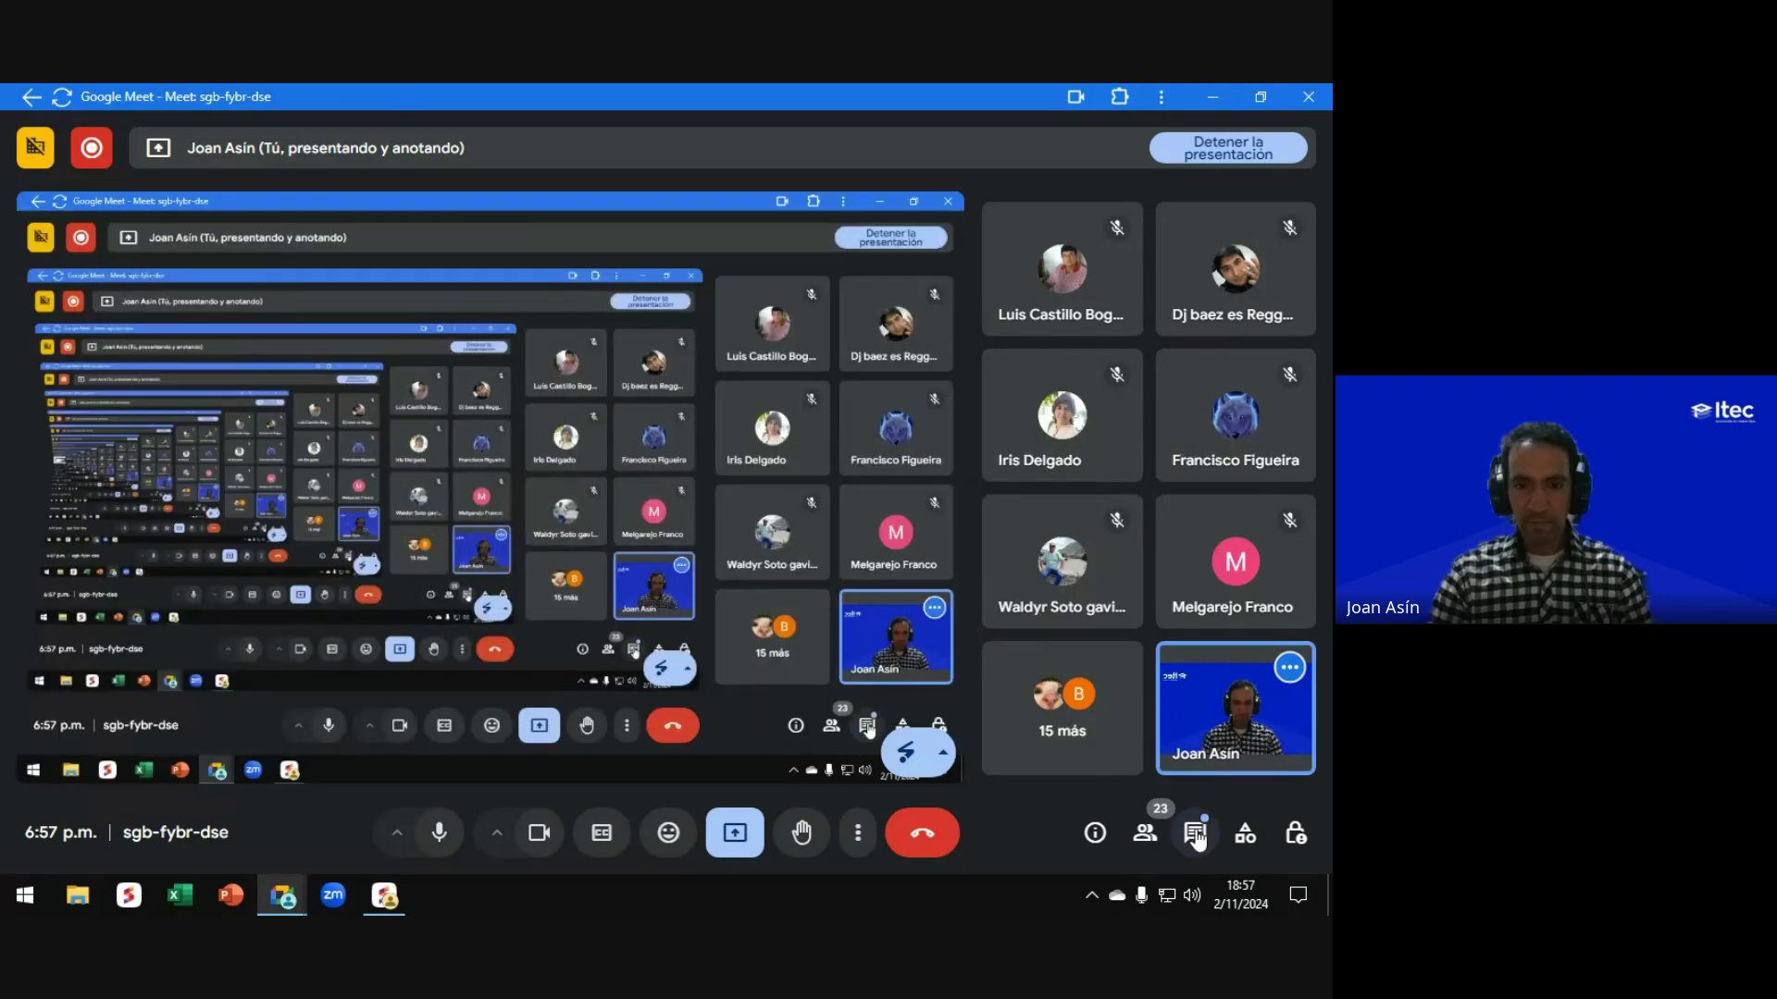
Step: Open and close the 'Mensajes en la llamada' chat, then return to the AppSheet editor
left_click(1195, 834)
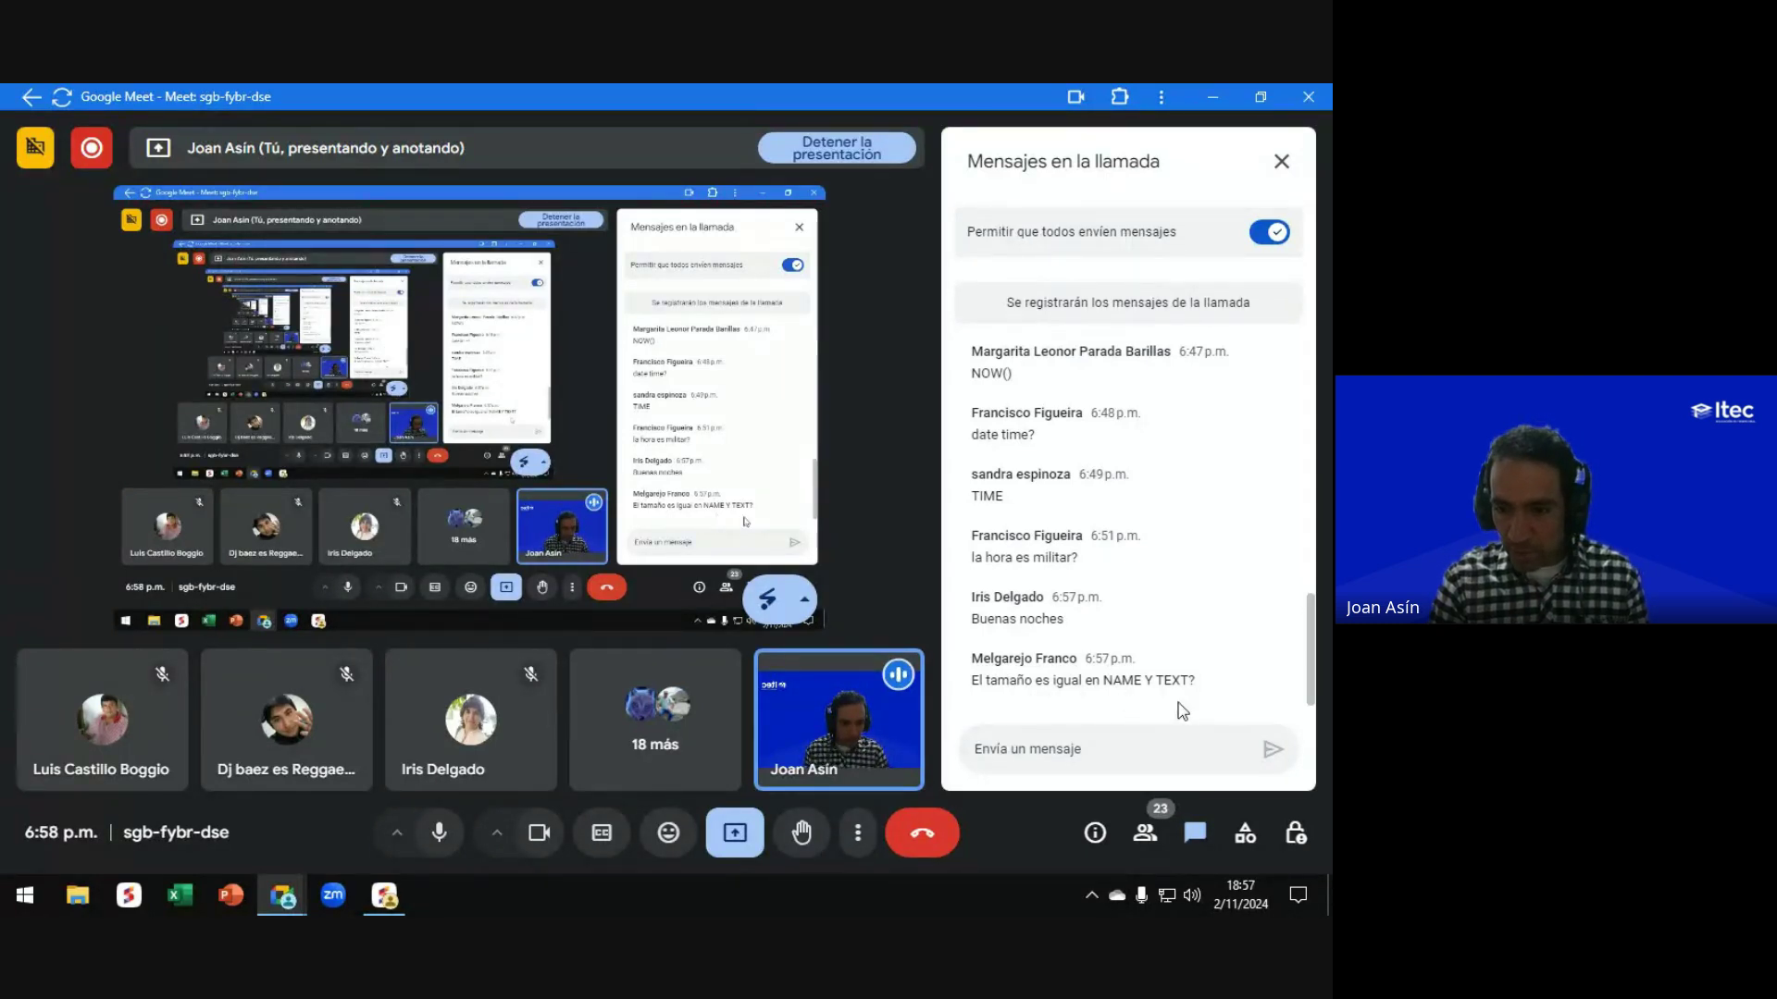
left_click(1281, 162)
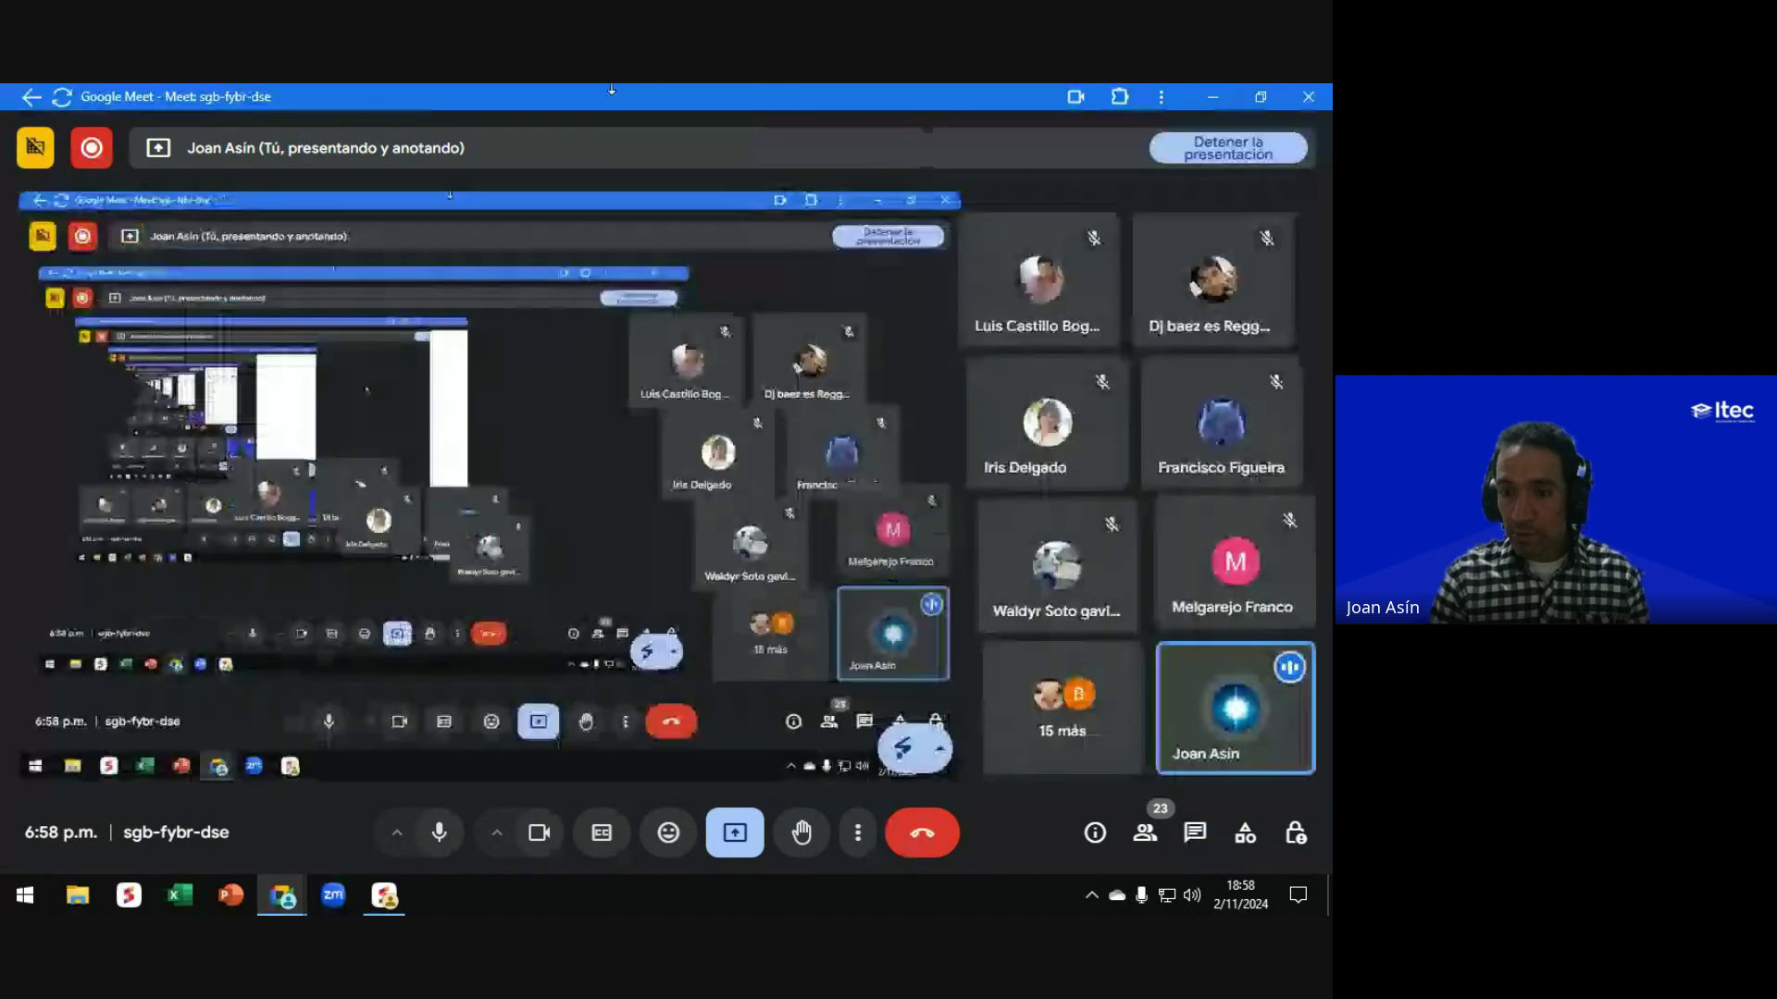
key("alt+Tab")
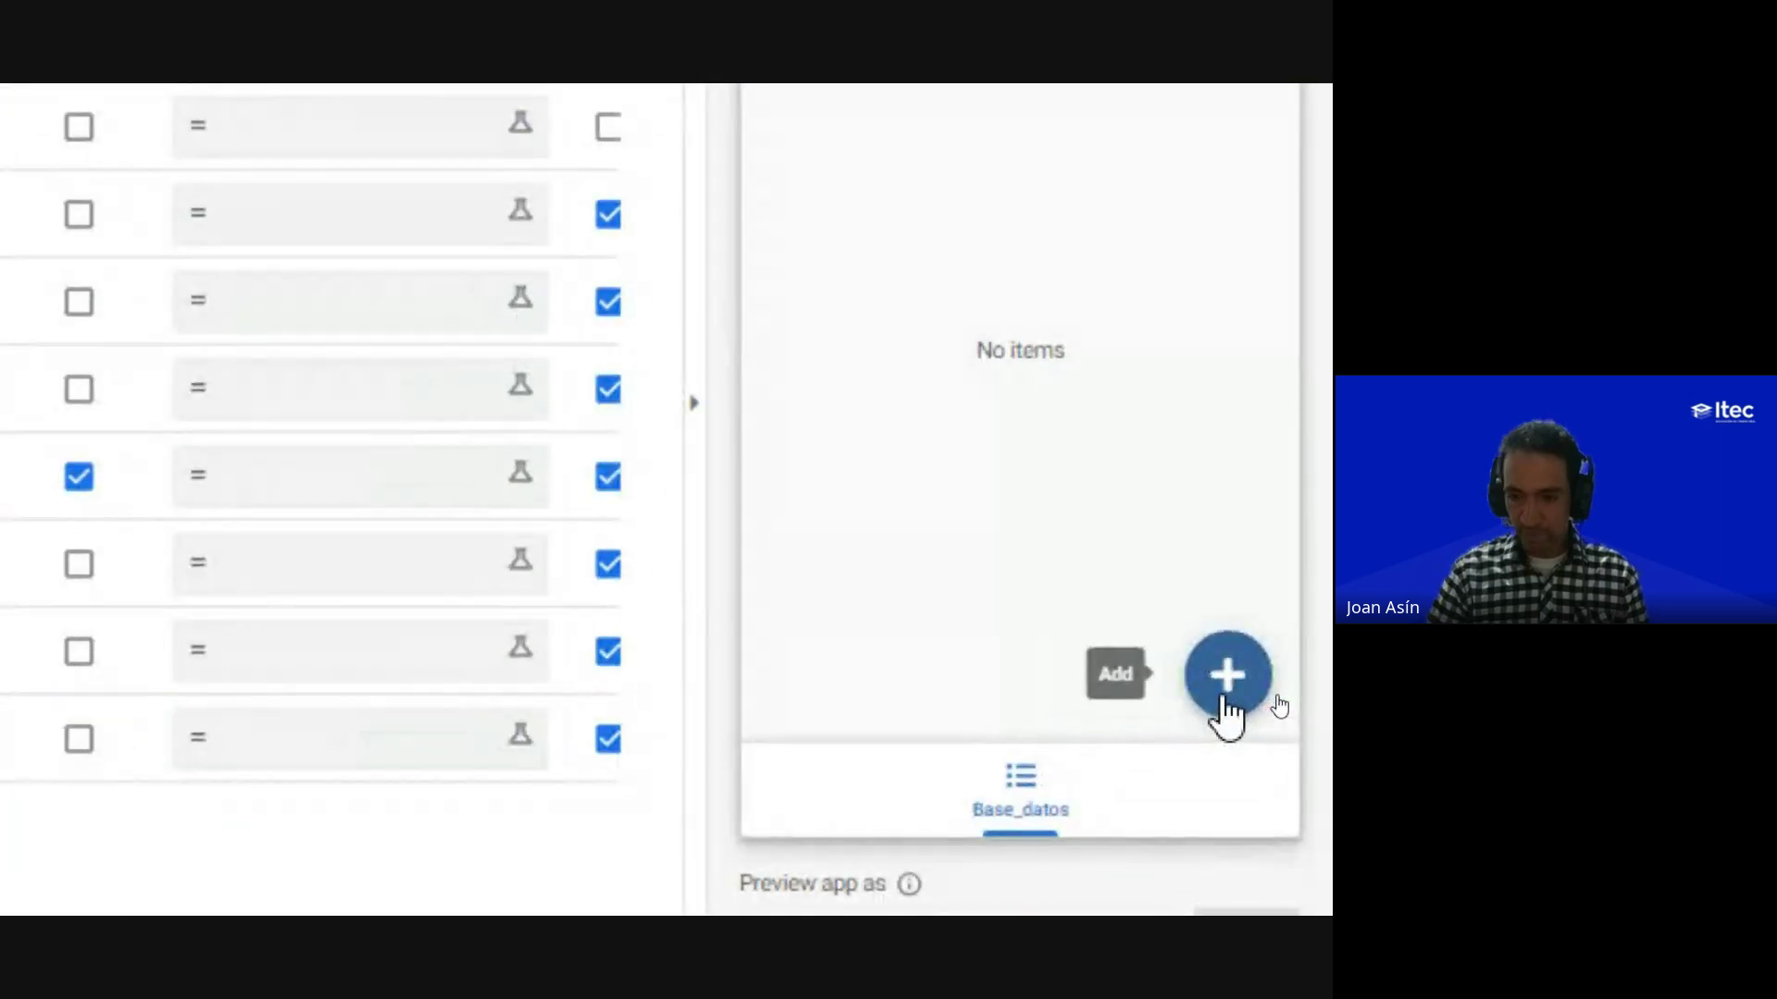
Step: Open and cancel an empty new-record form in the preview, then show the Views / Format rules flyout
left_click(1229, 675)
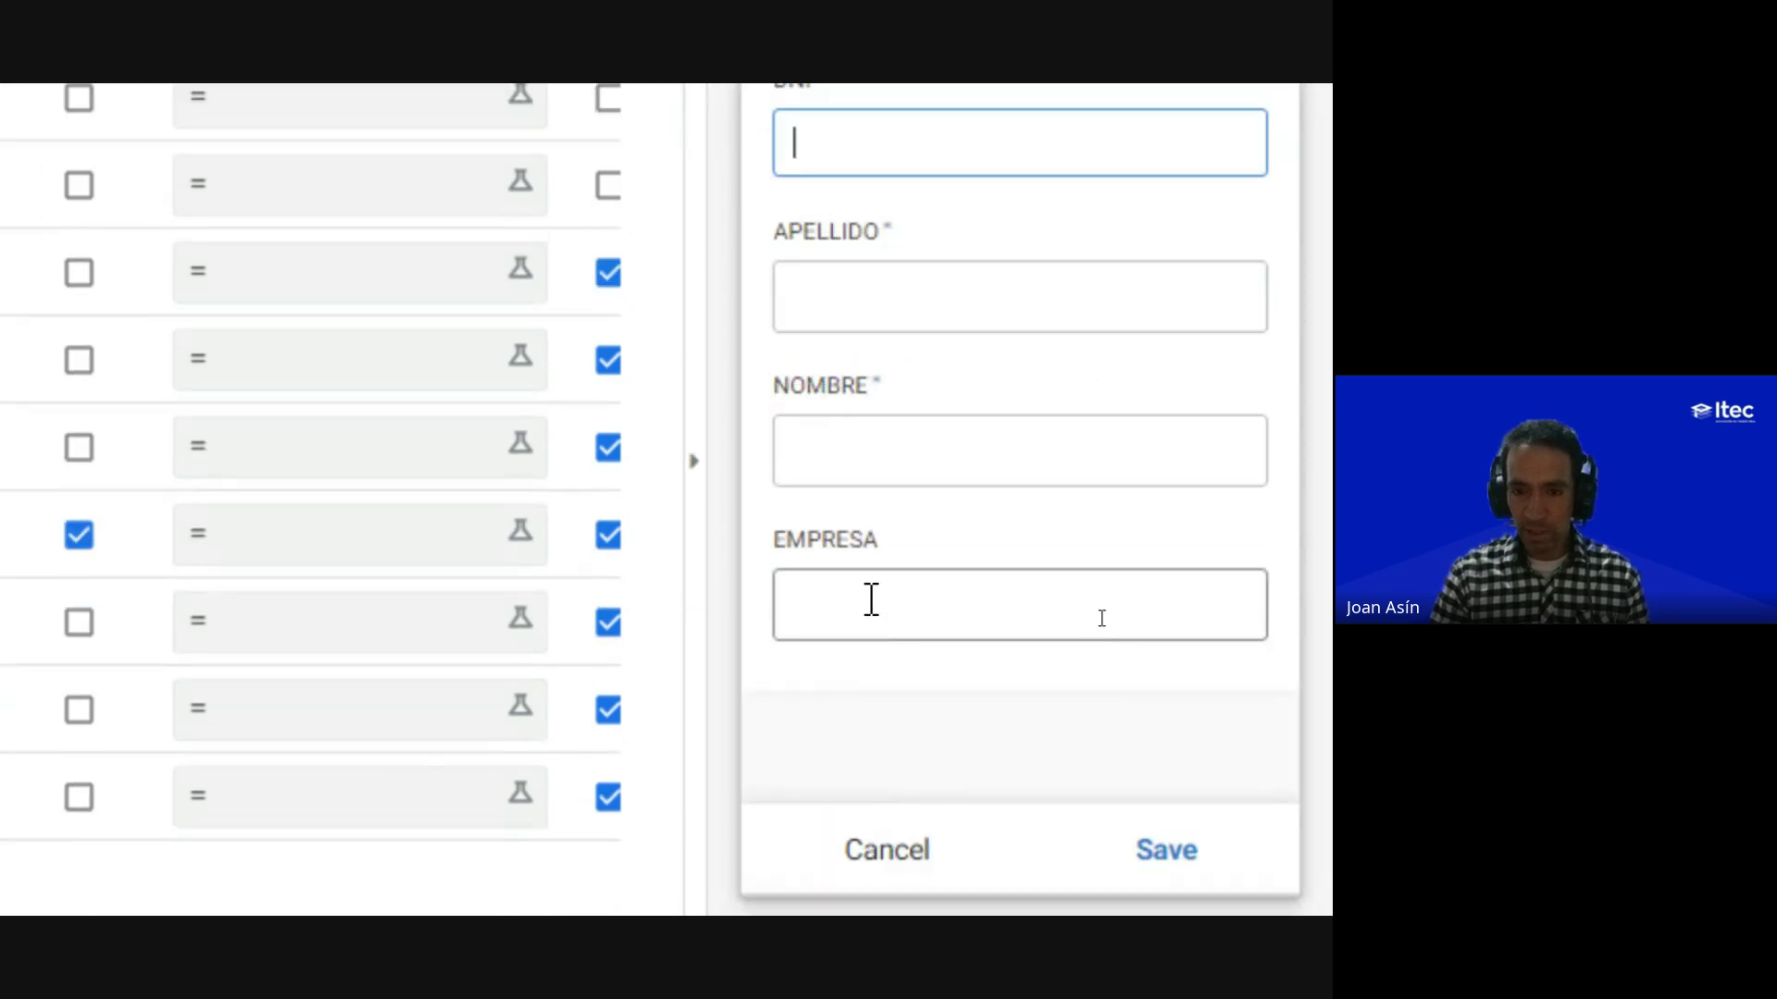
left_click(888, 822)
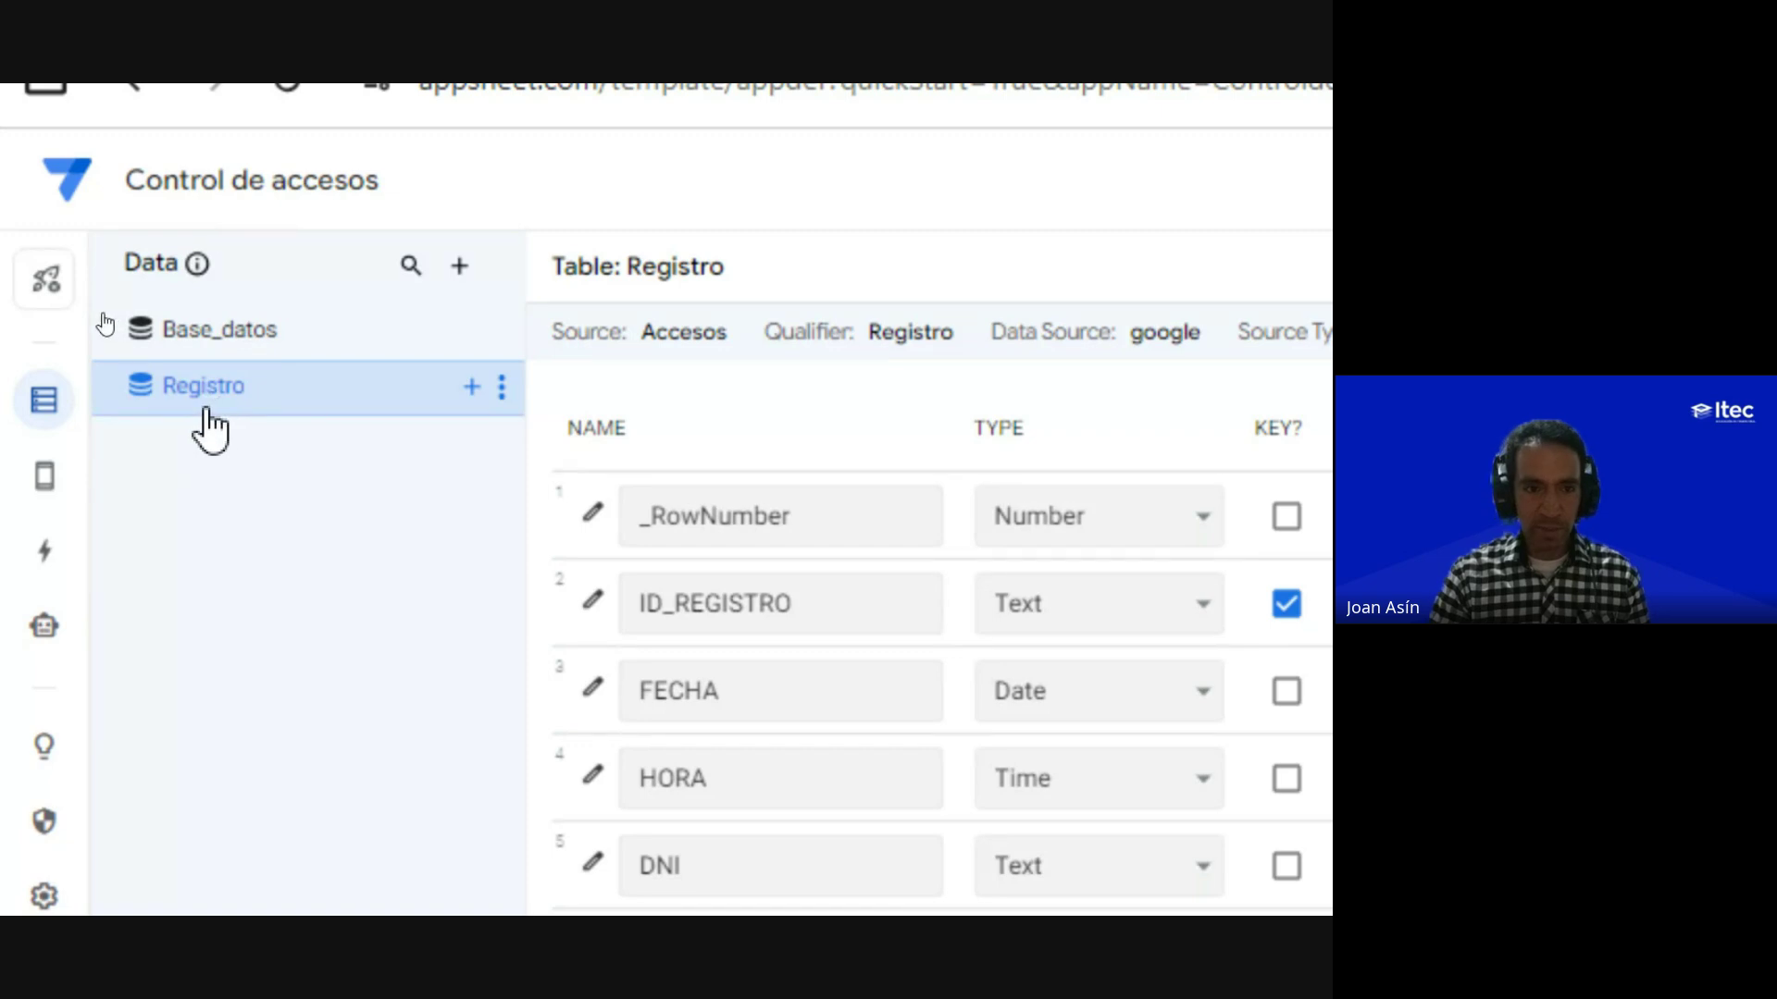
key("alt+Tab")
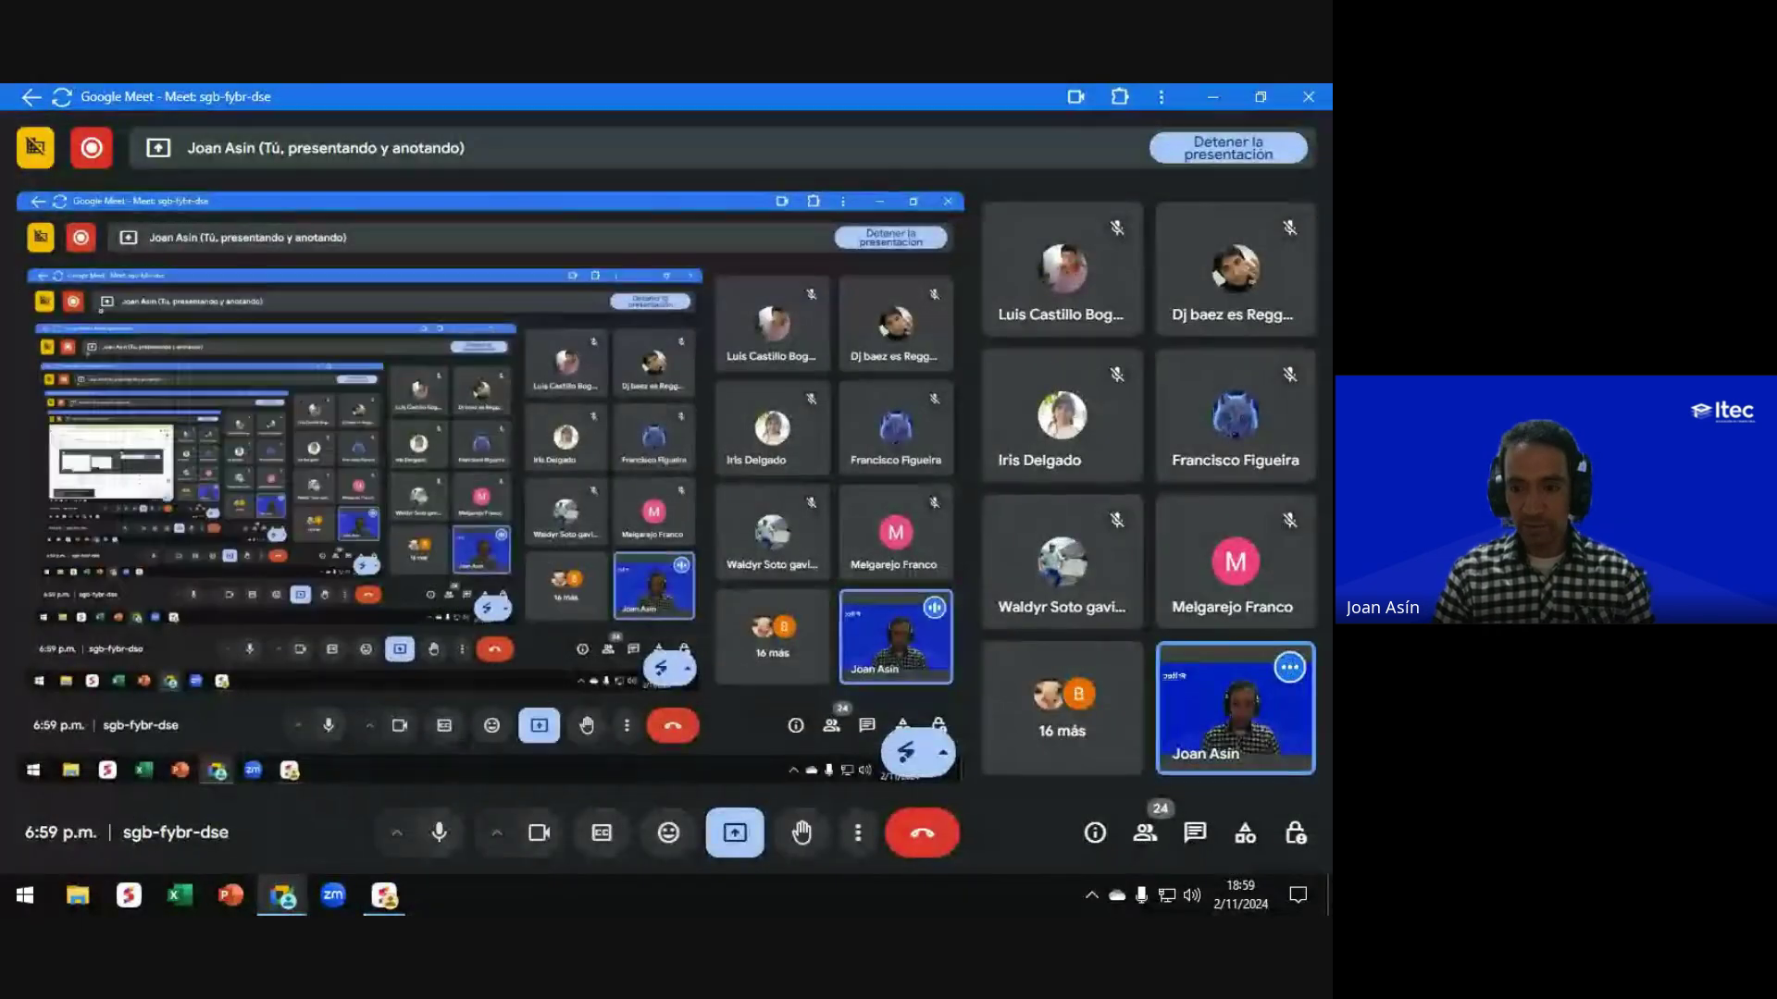
key("alt+Tab")
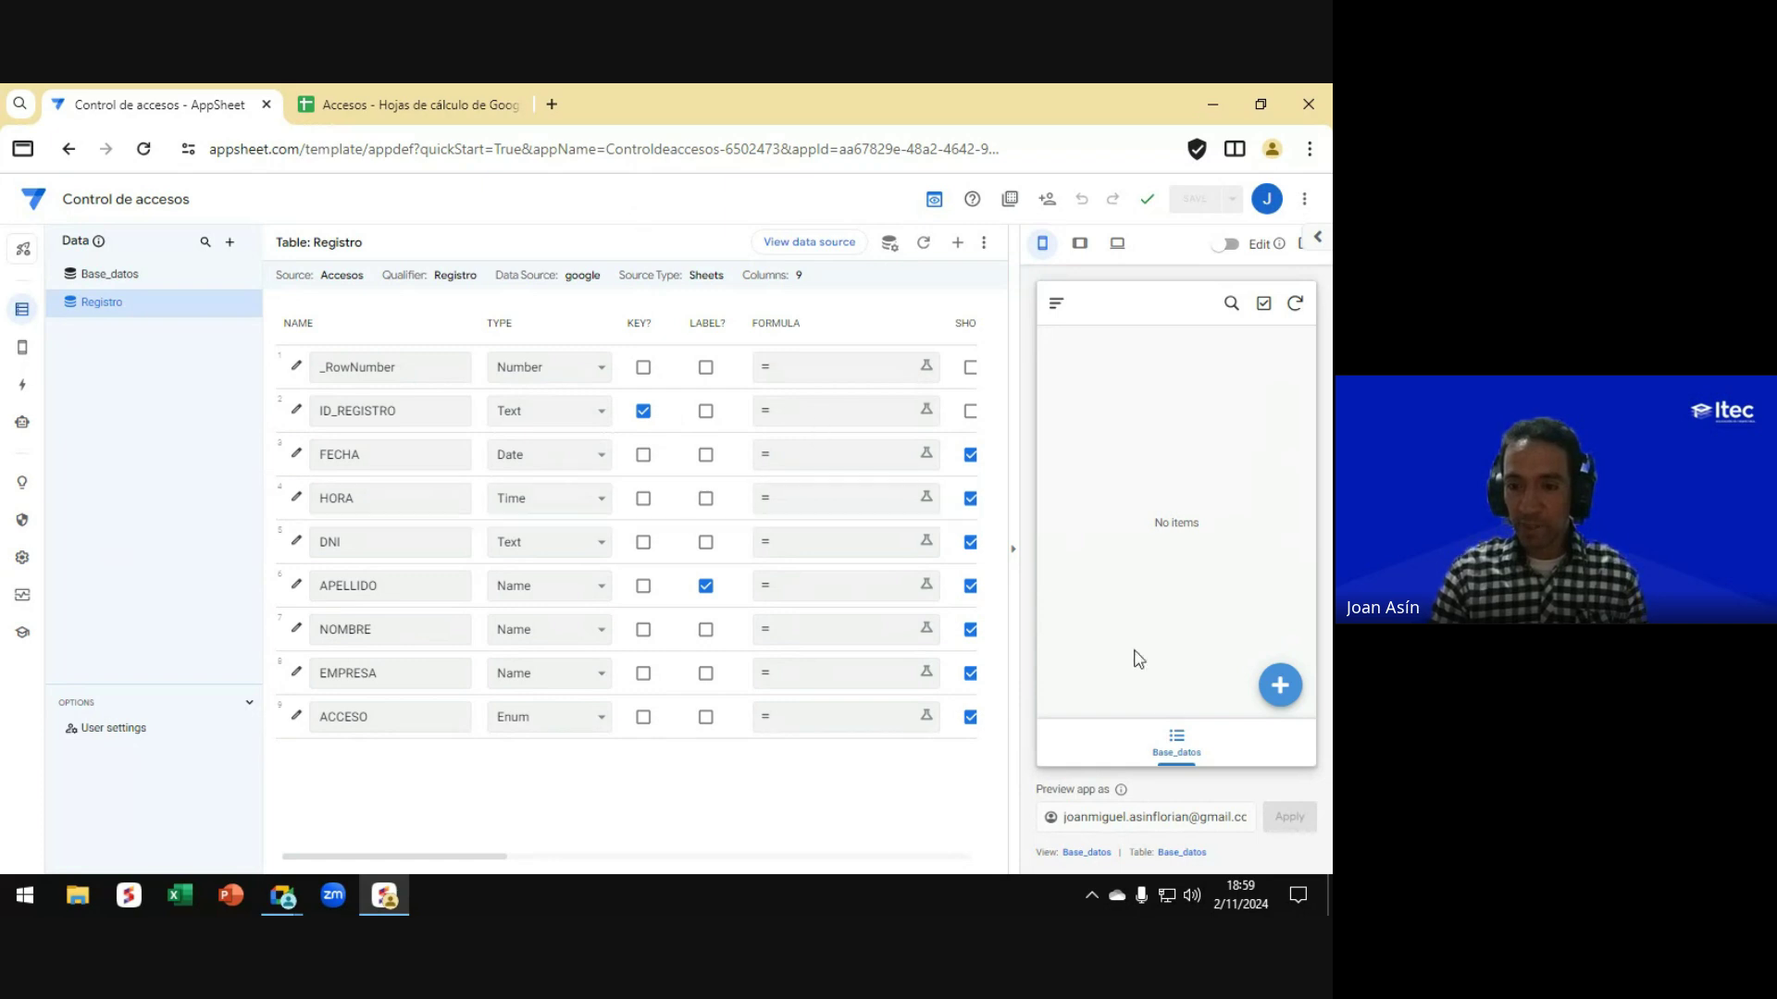
left_click(1186, 754)
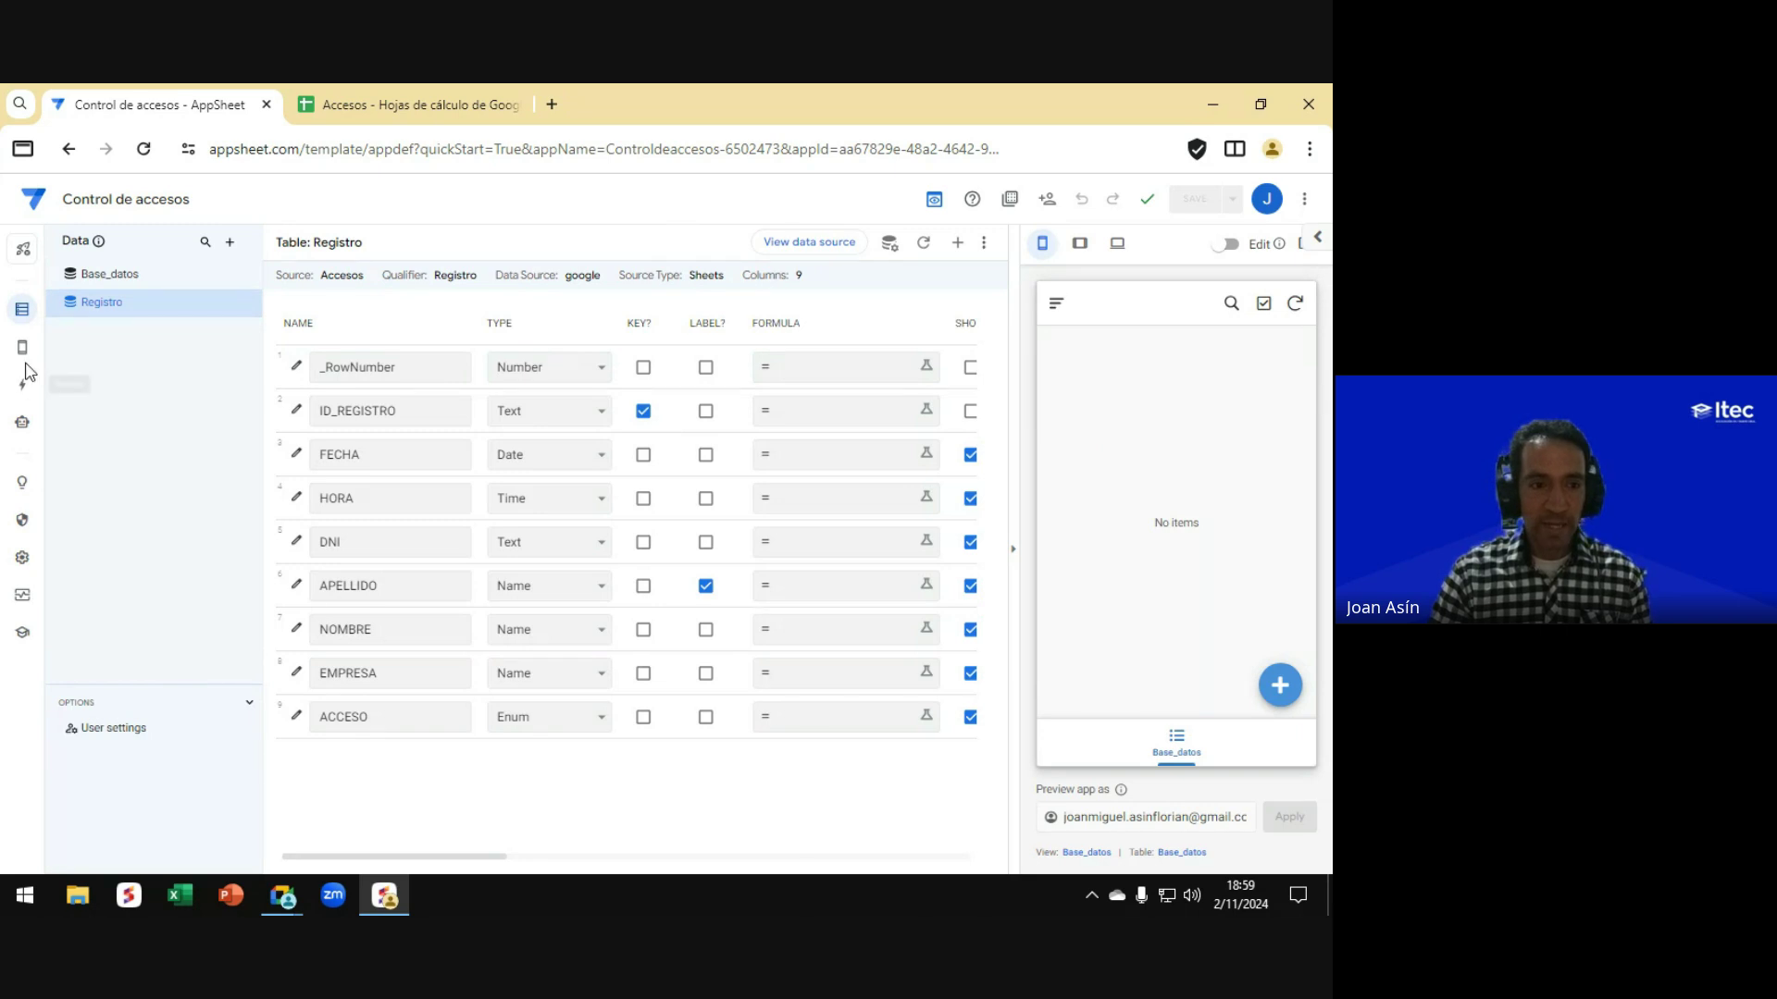
mouse_move(23, 361)
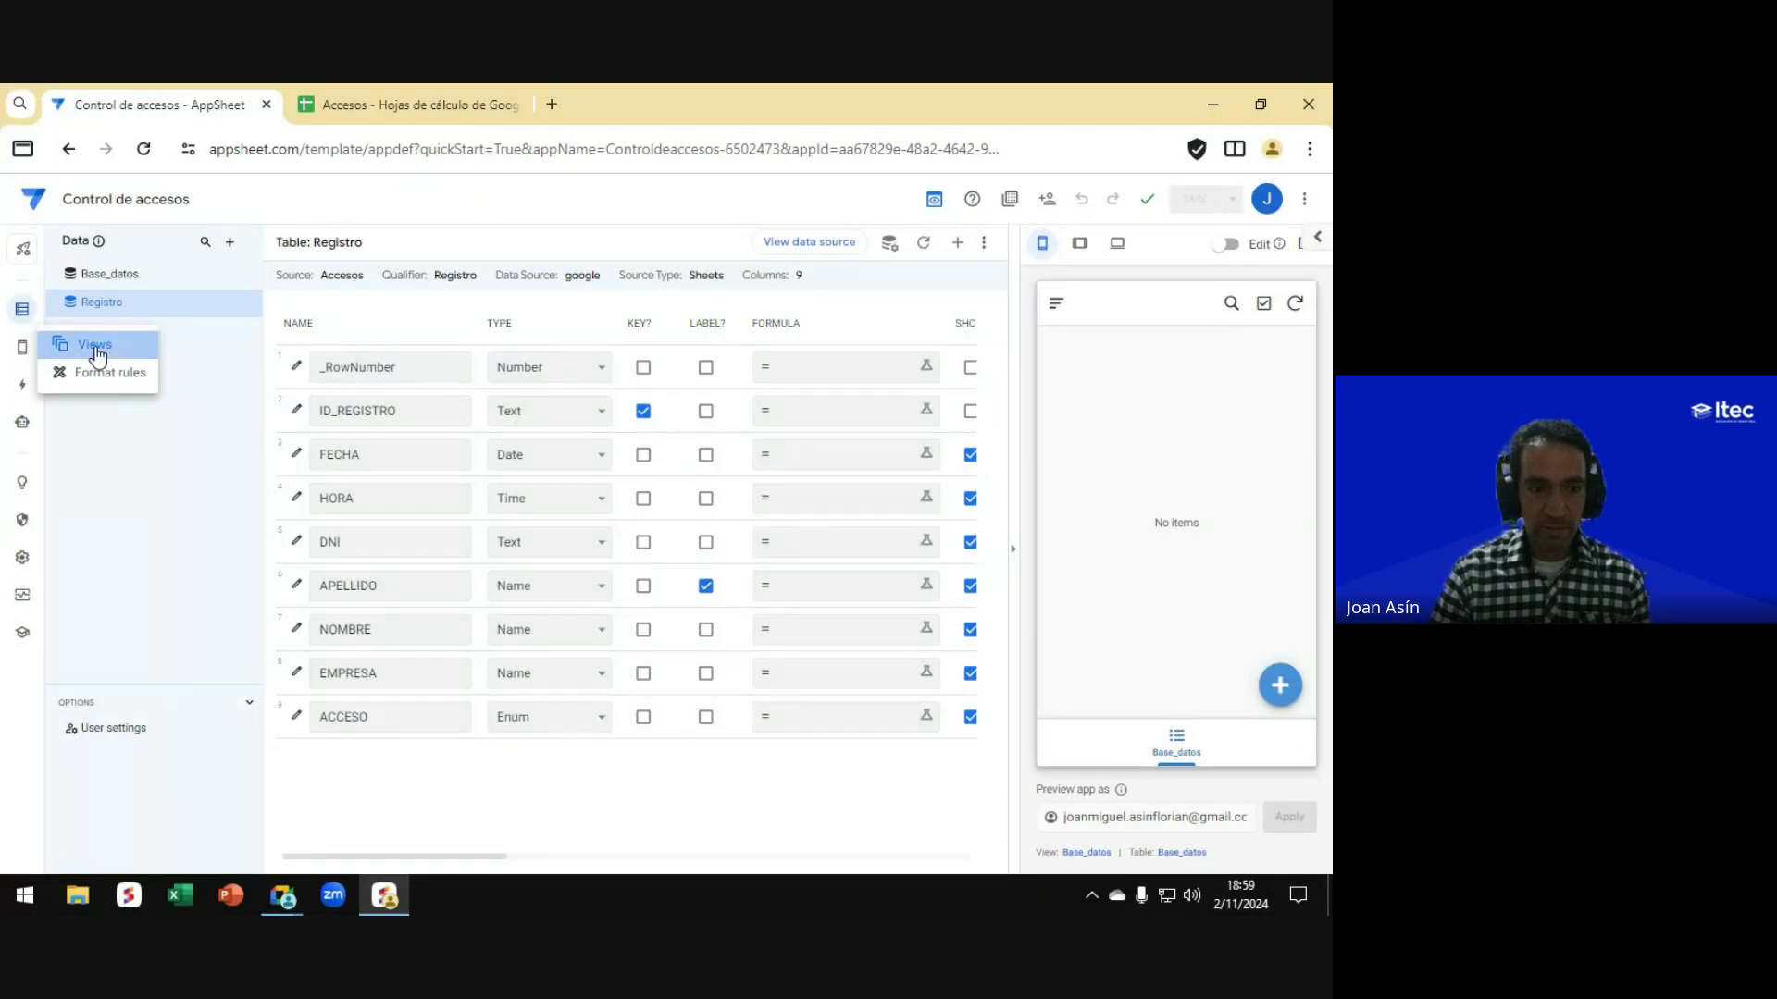
Step: Open the Base_datos view and change its view type from deck to table
left_click(96, 350)
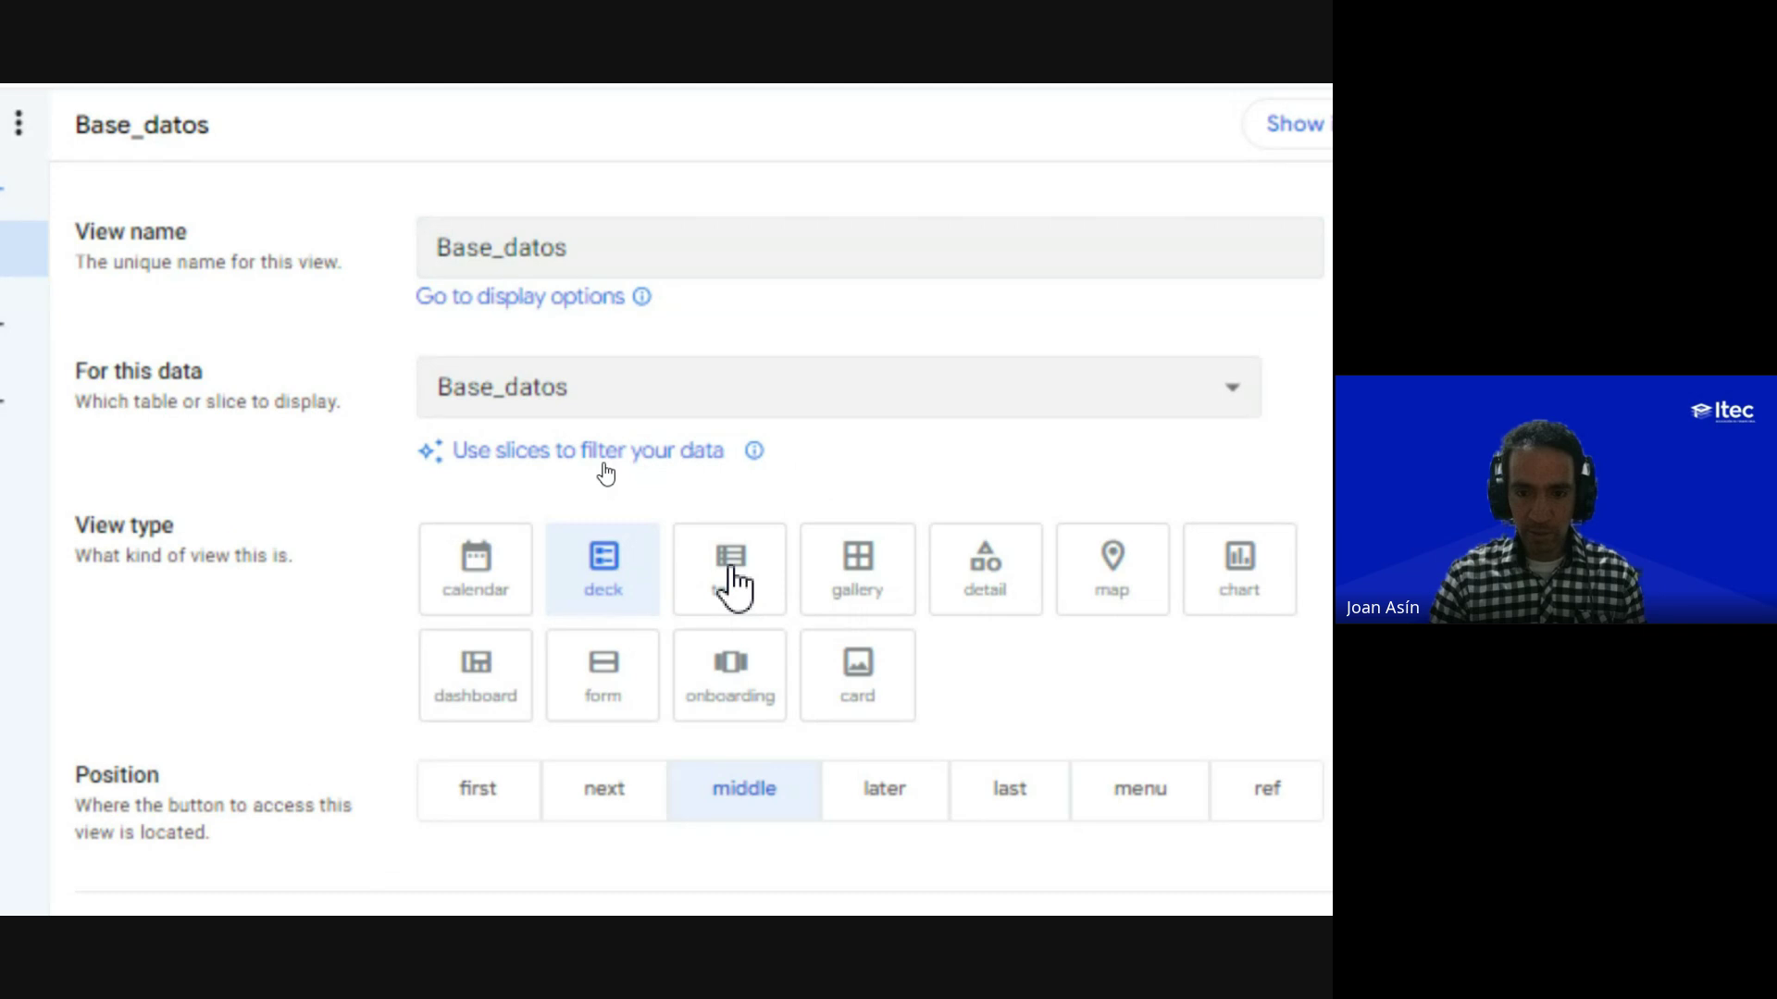
left_click(736, 587)
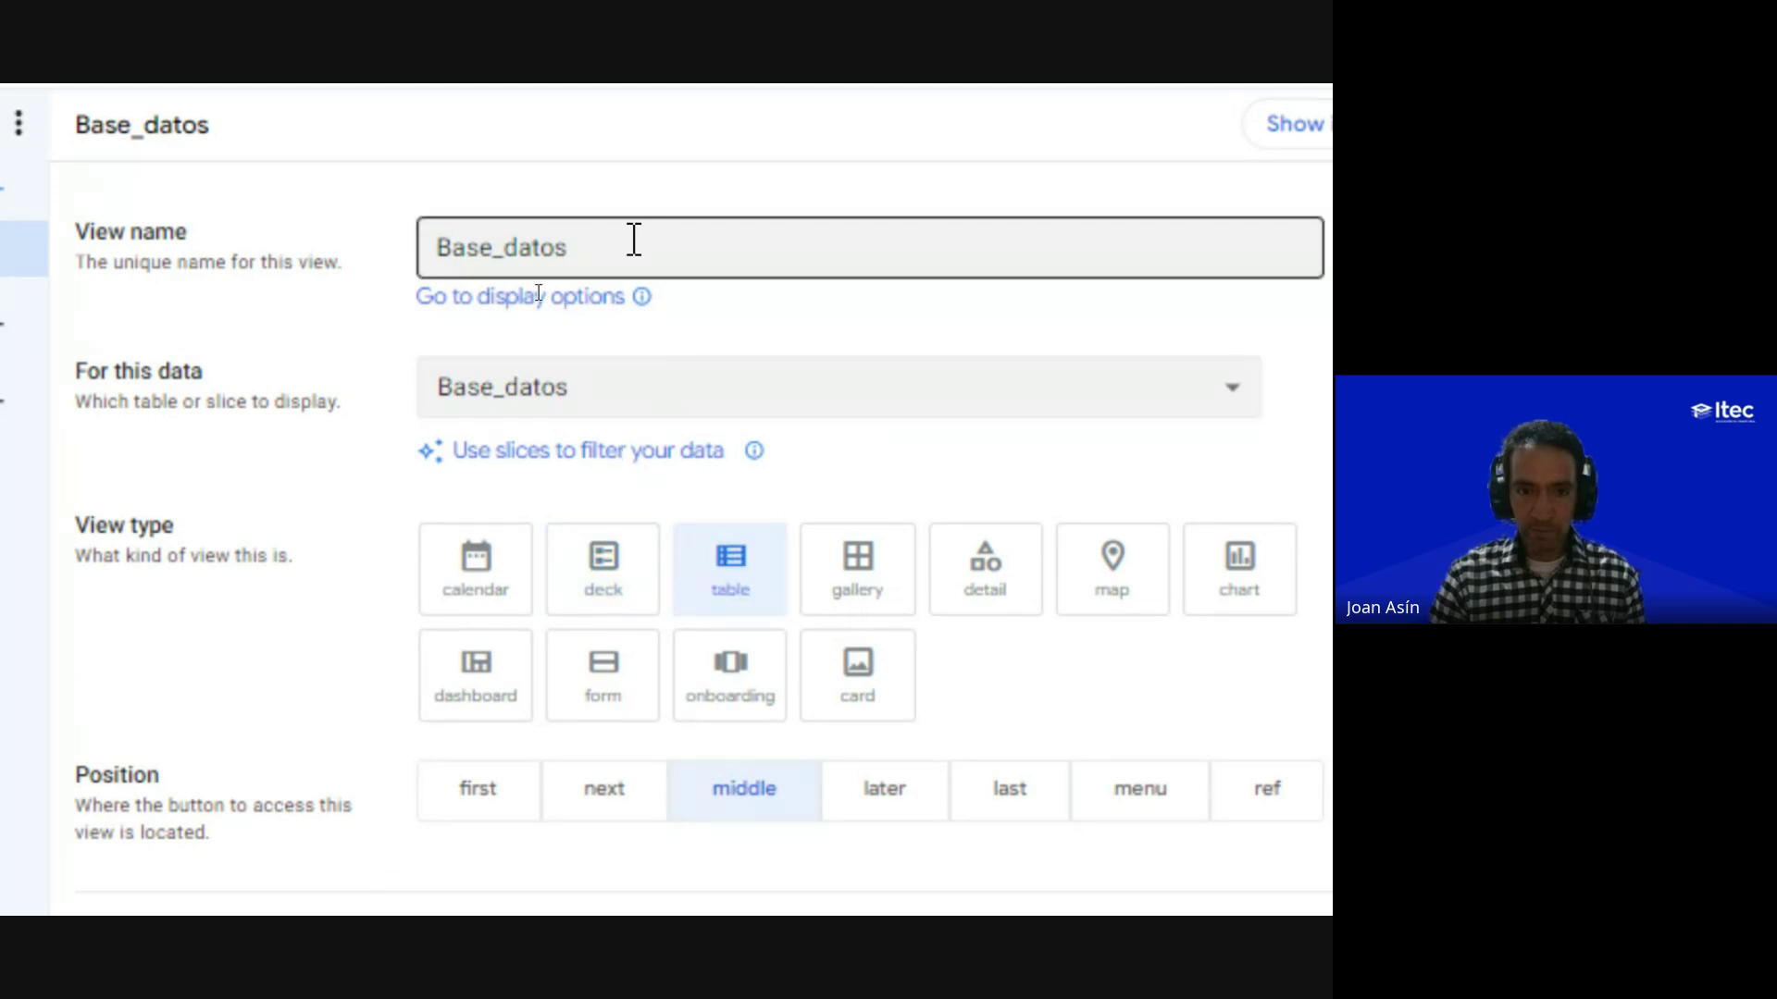
scroll(389, 244, "up", 1)
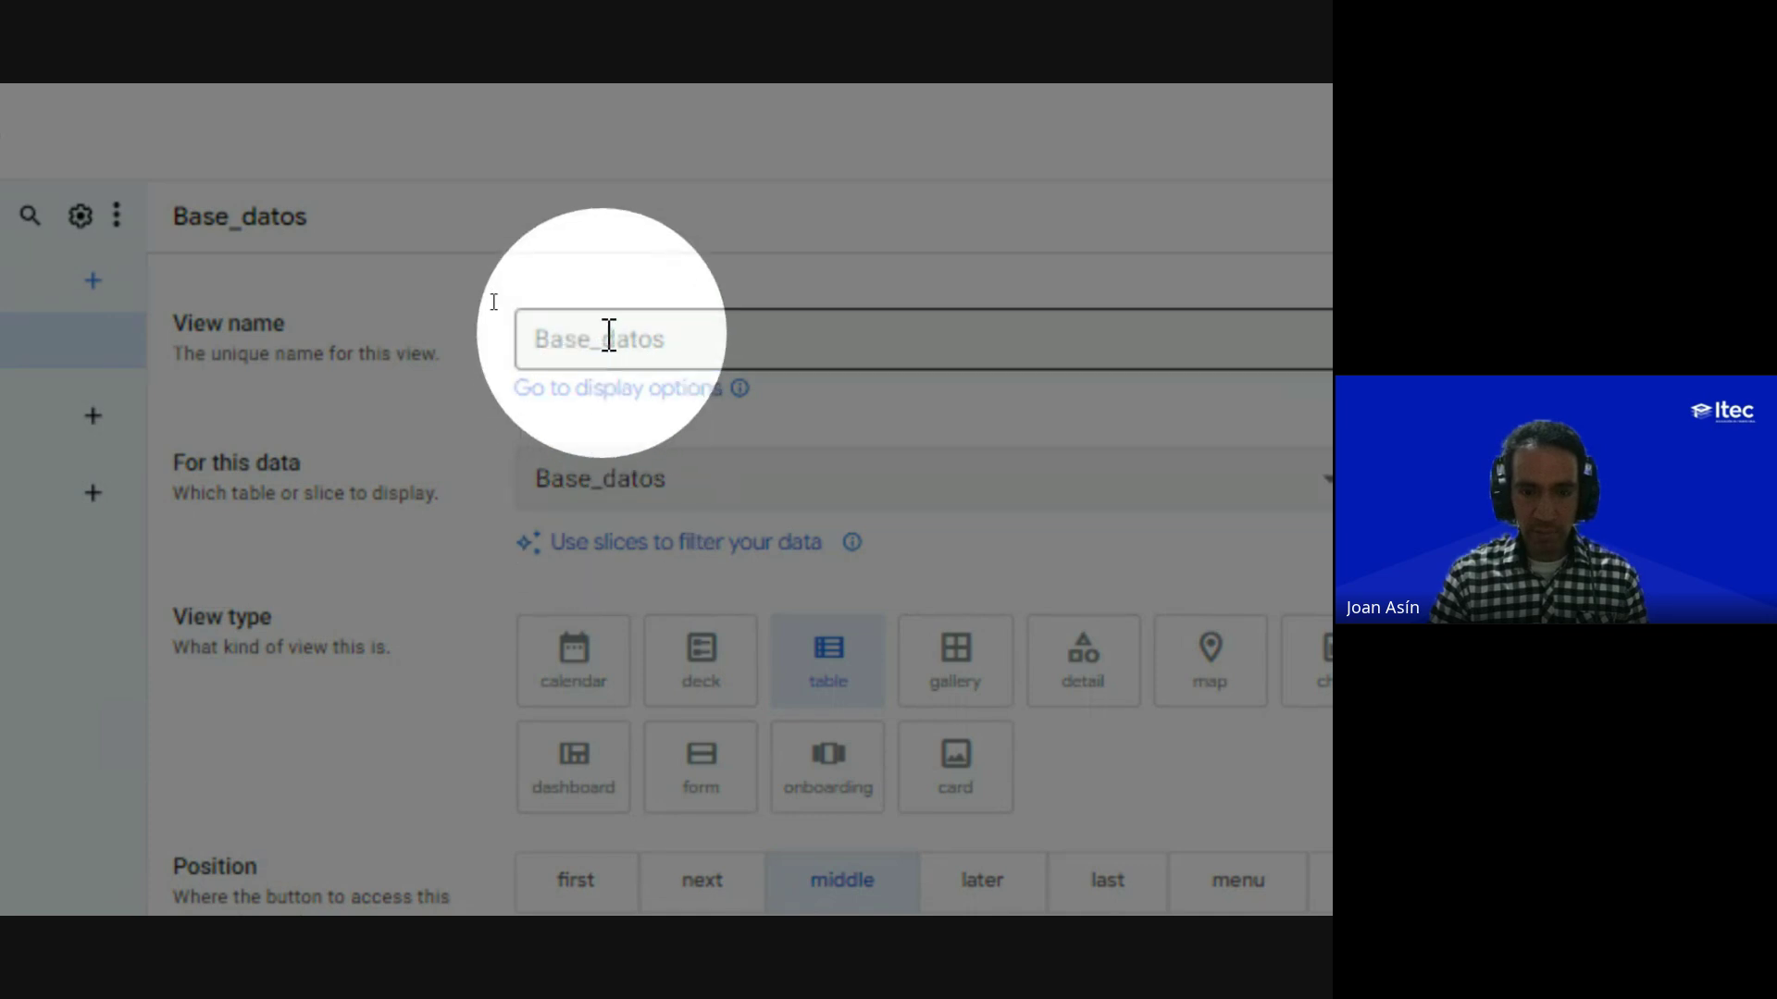
Step: Change the view name from 'Base_datos' to 'Base de datos'
left_click(607, 335)
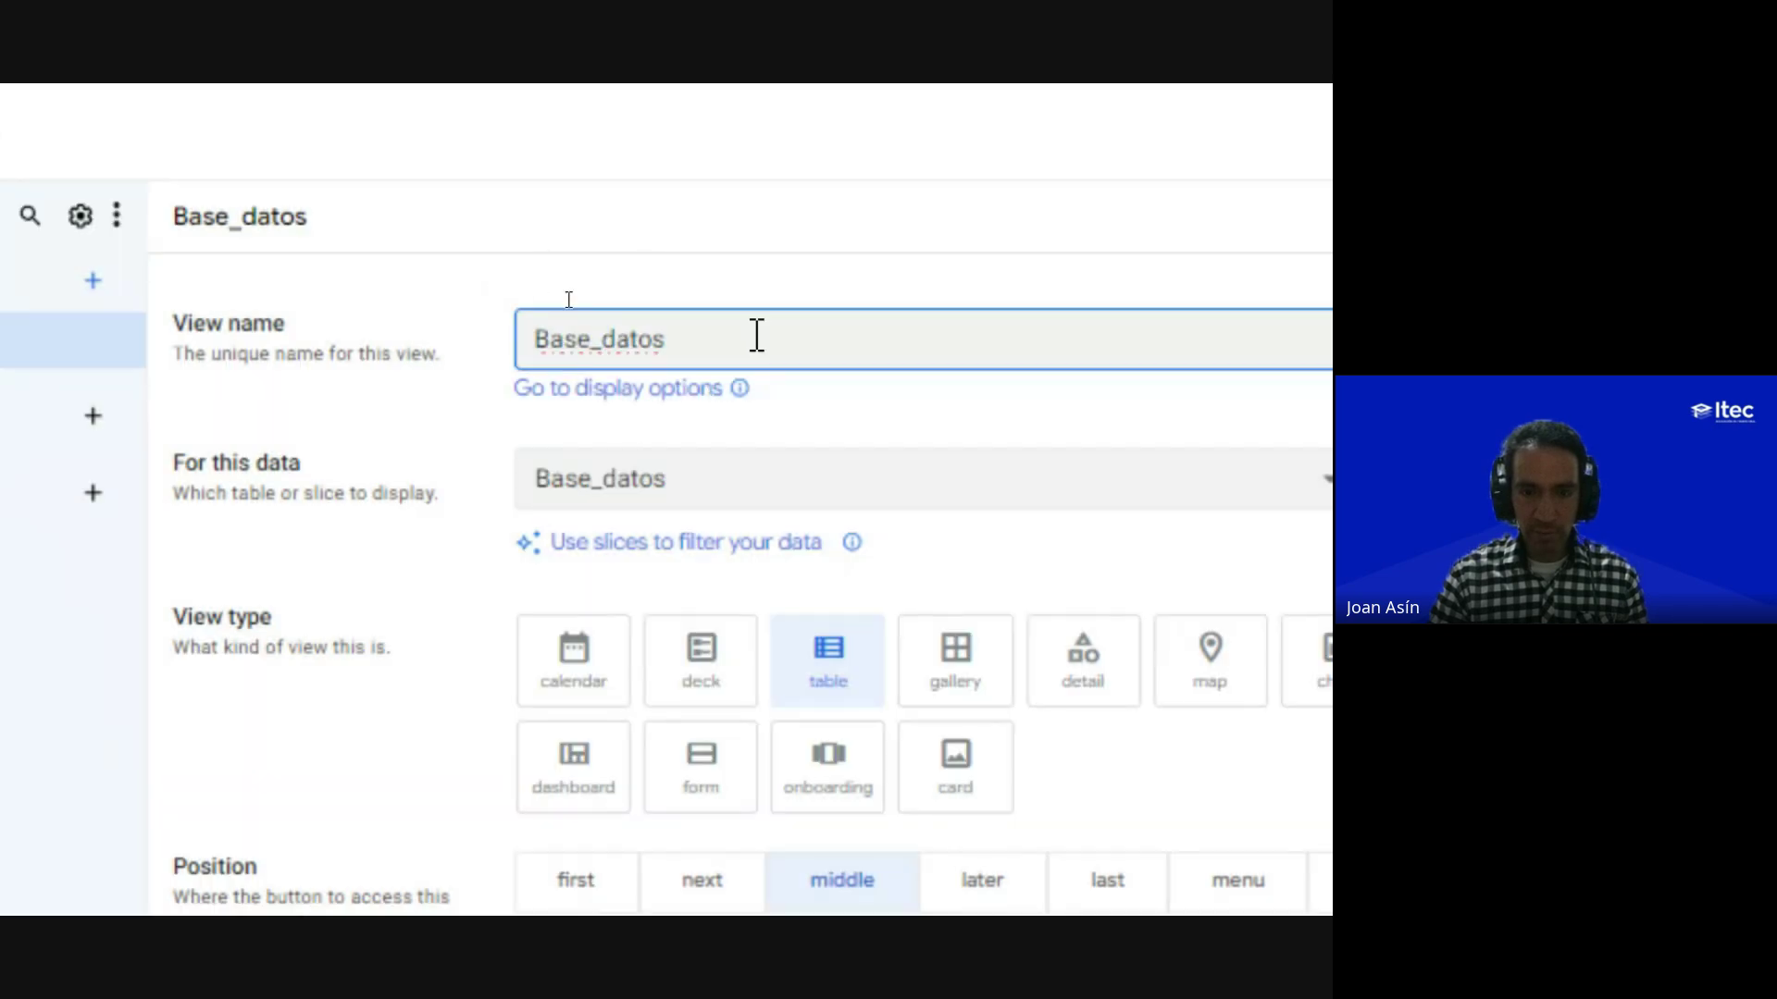
key("BackSpace")
type("de")
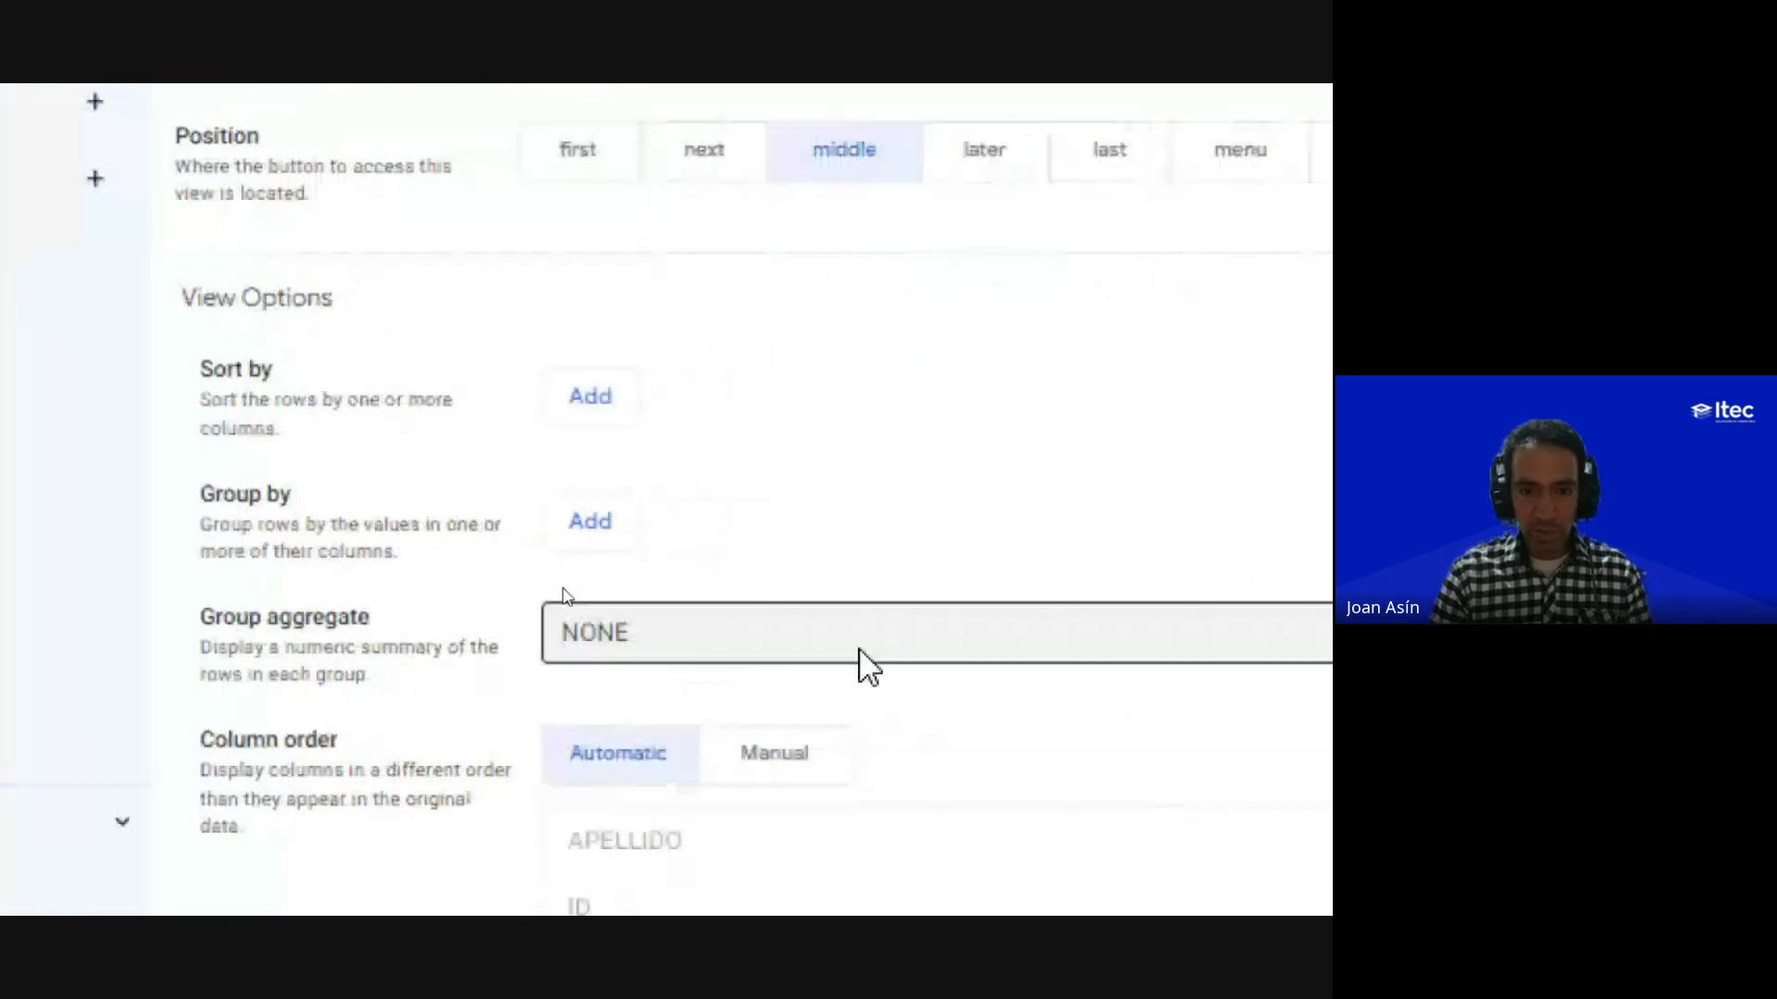
Step: Sort the view's rows by APELLIDO in ascending order
left_click(586, 400)
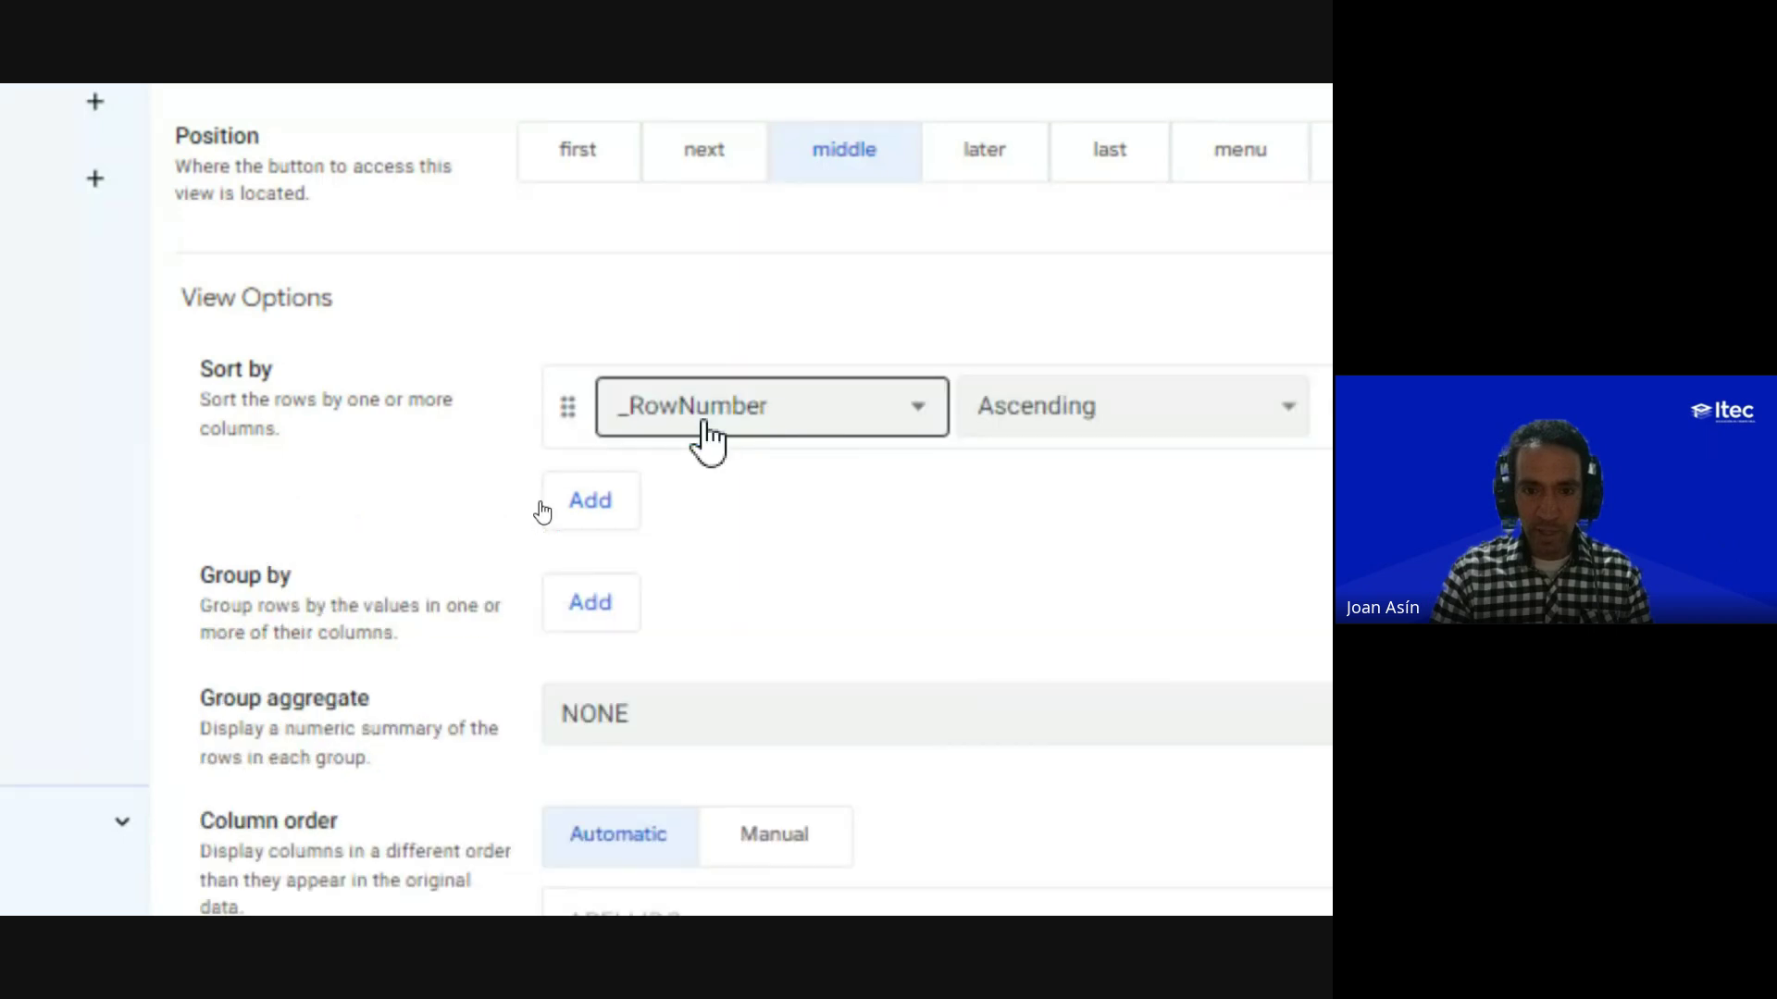
left_click(708, 435)
left_click(665, 606)
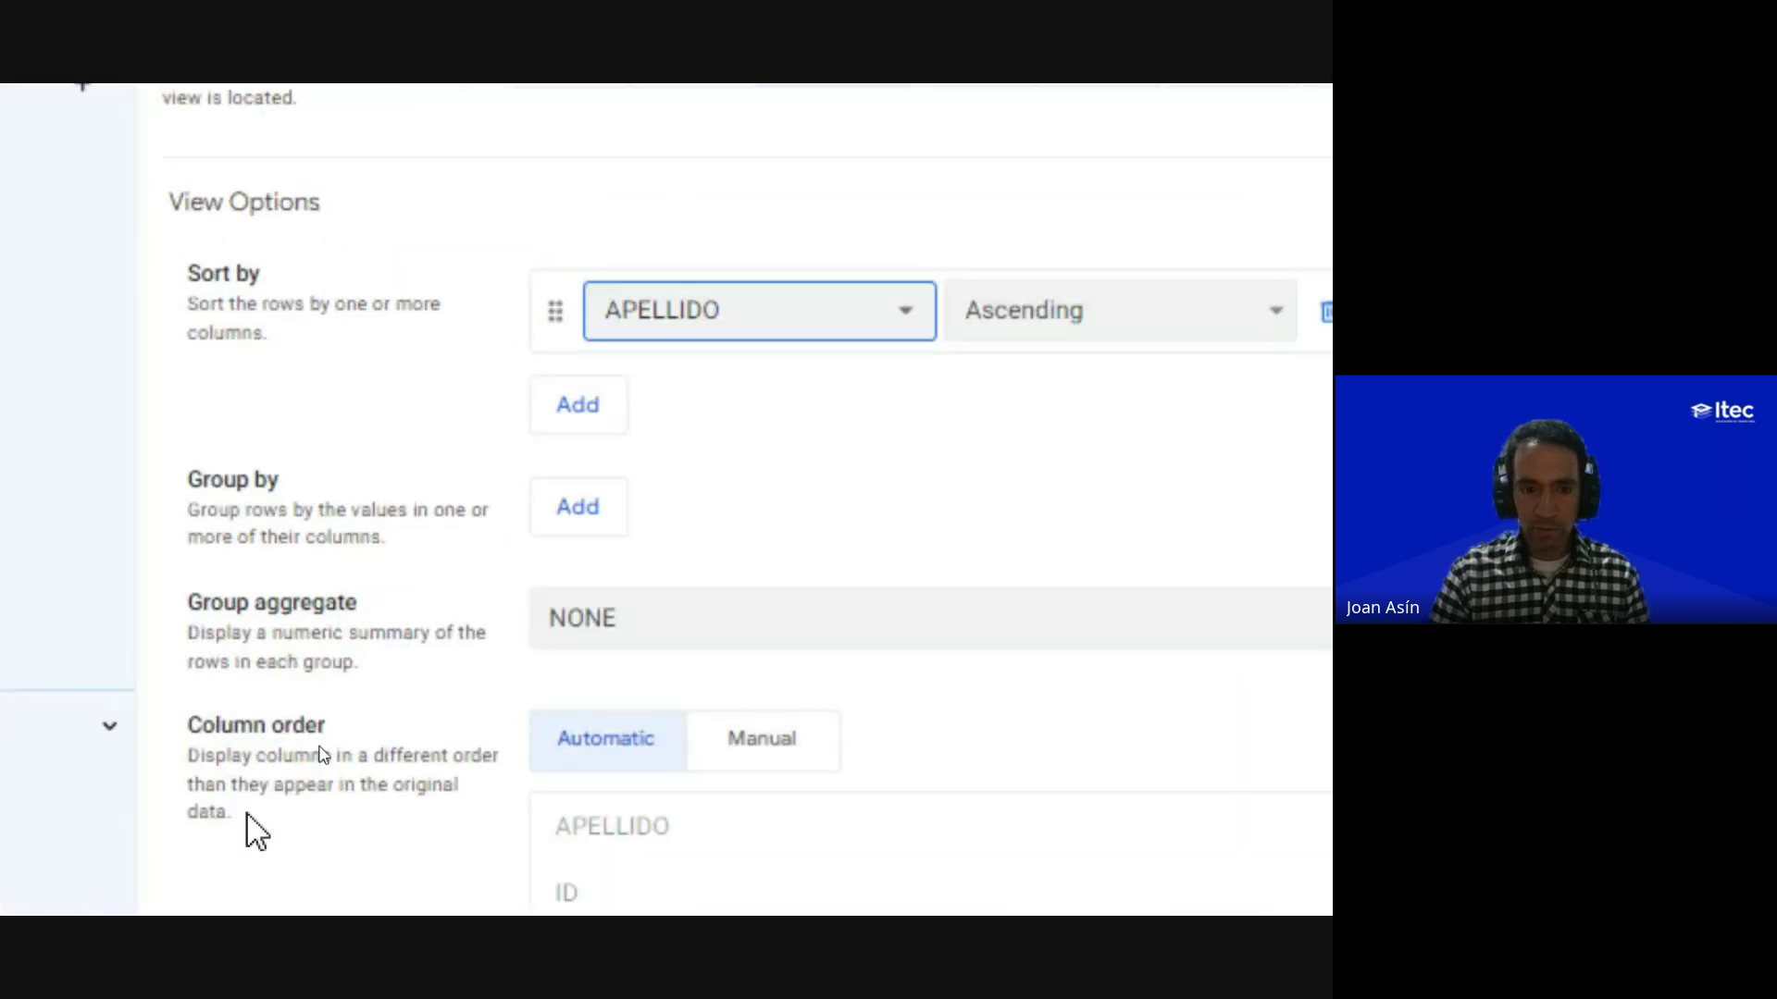
Step: Group the view's rows by the EMPRESA column
left_click(575, 509)
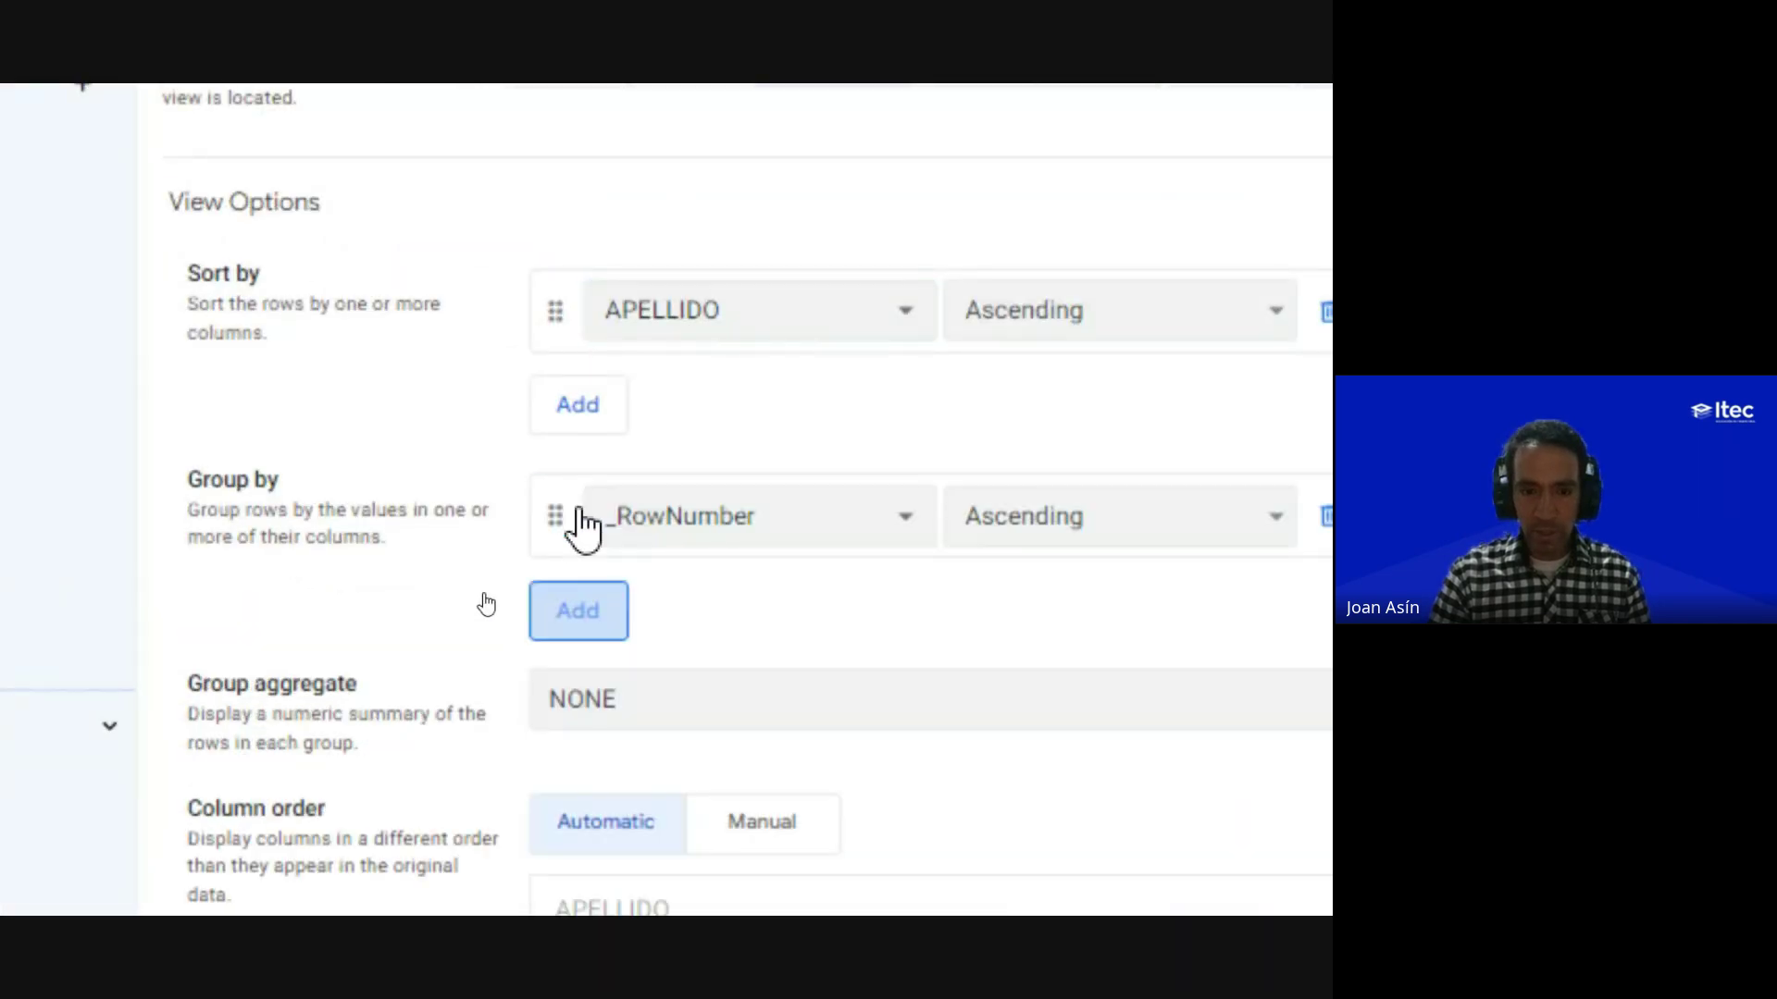
left_click(708, 555)
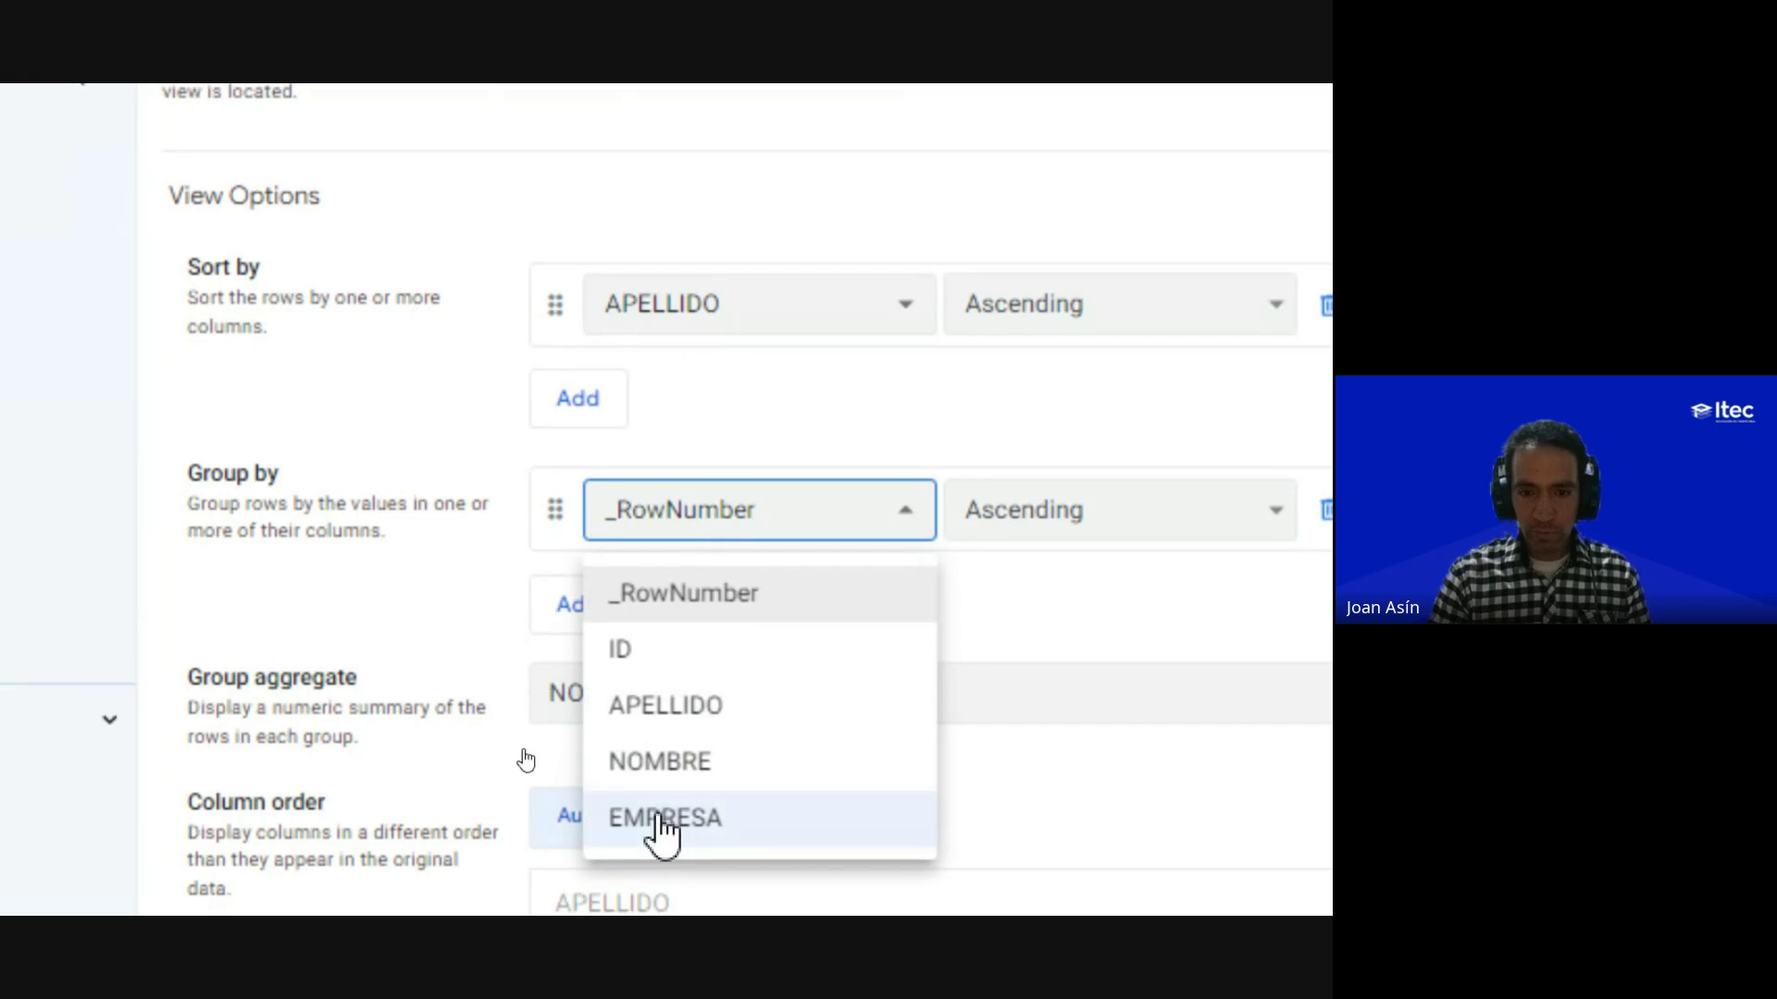
left_click(657, 820)
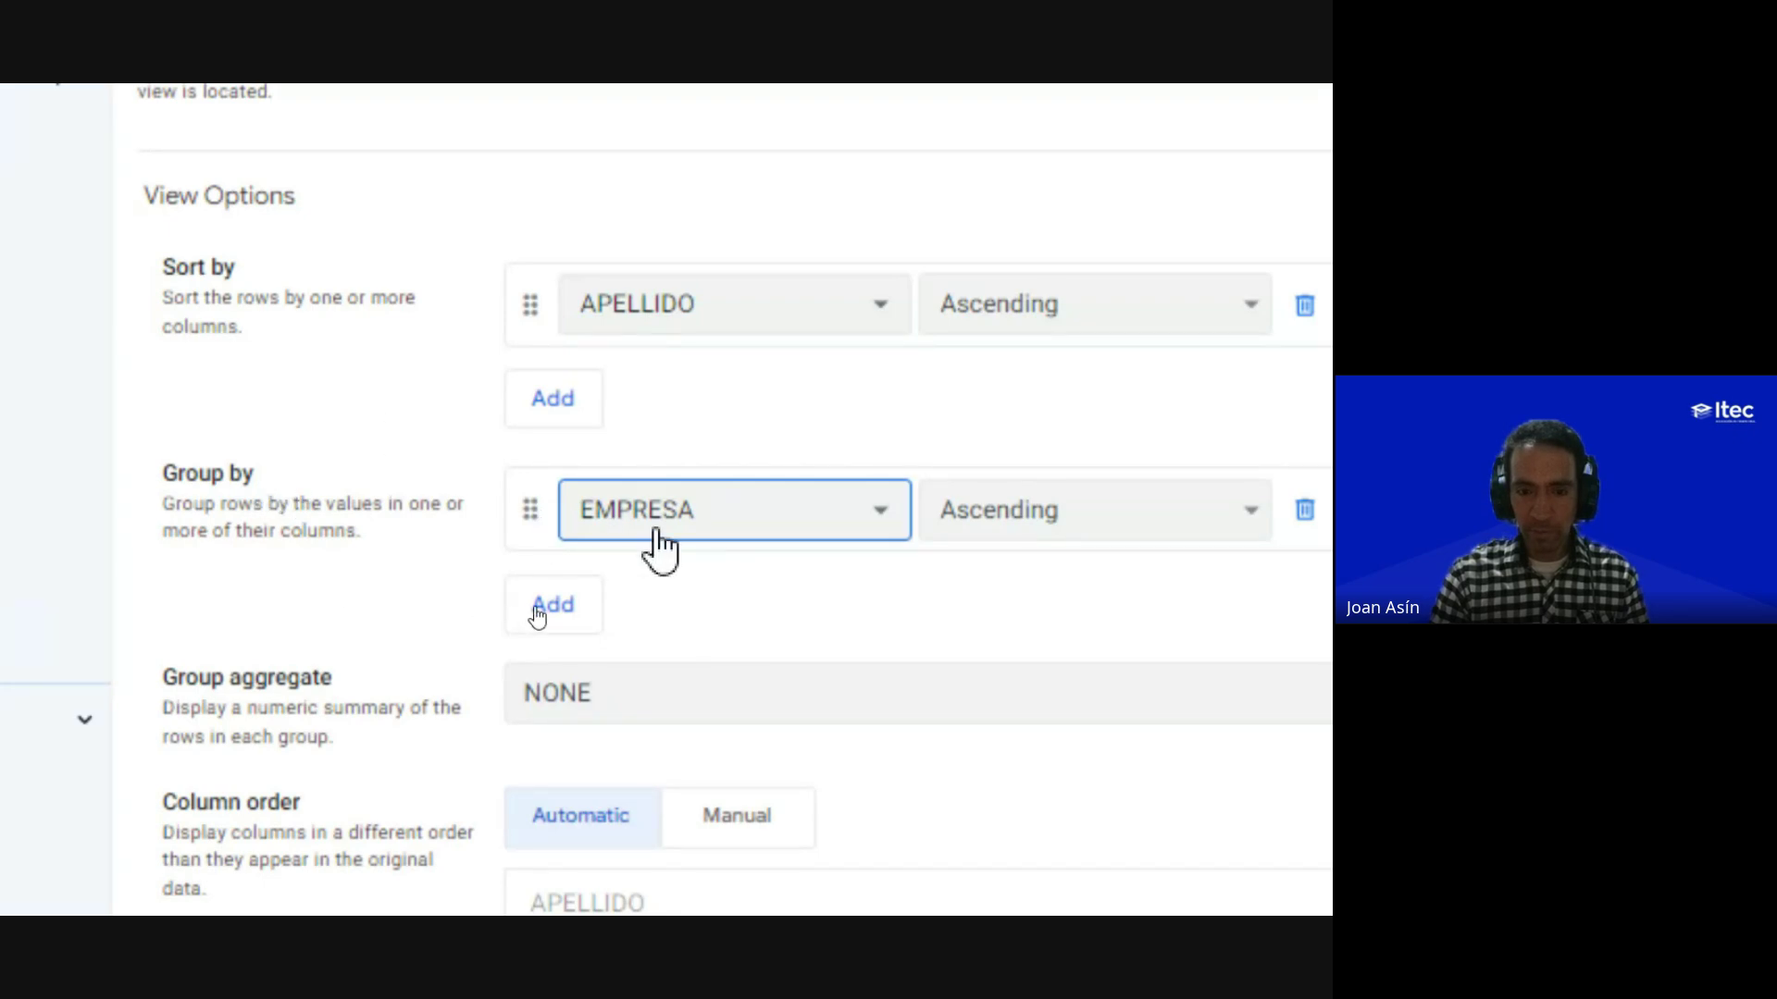
scroll(496, 734, "down", 2)
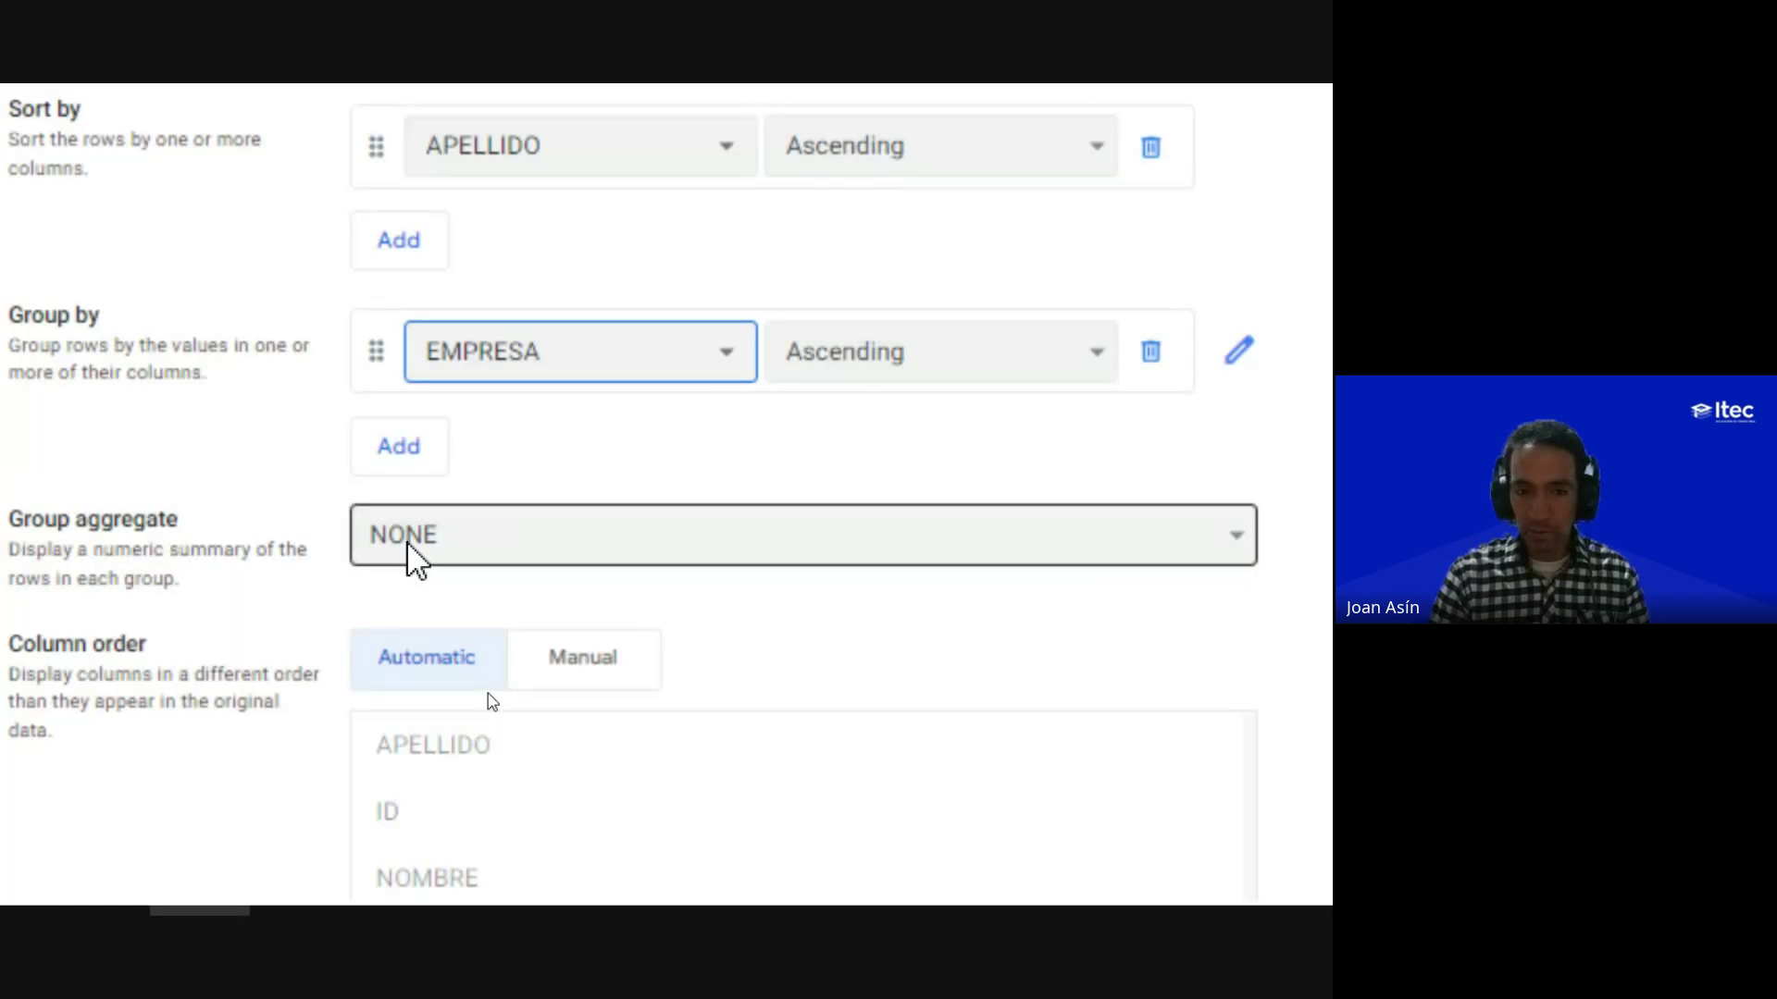
Step: Set the group aggregate to COUNT so each EMPRESA group shows its row count
left_click(408, 546)
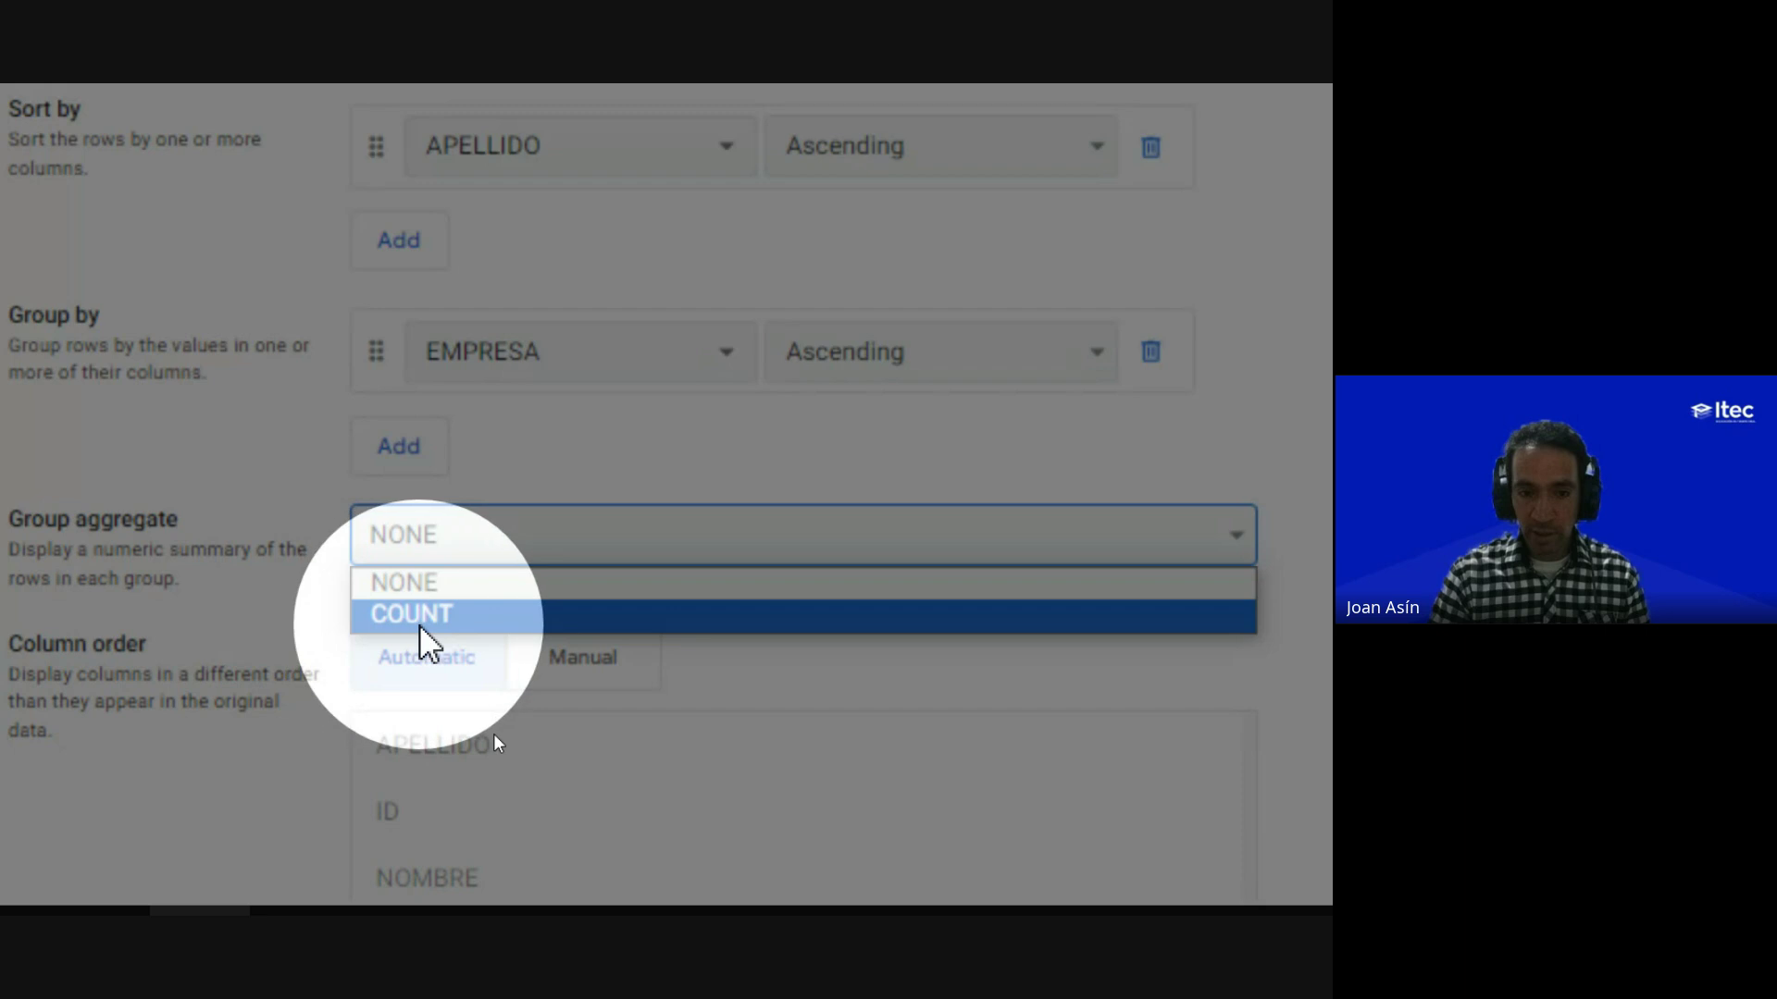
left_click(425, 618)
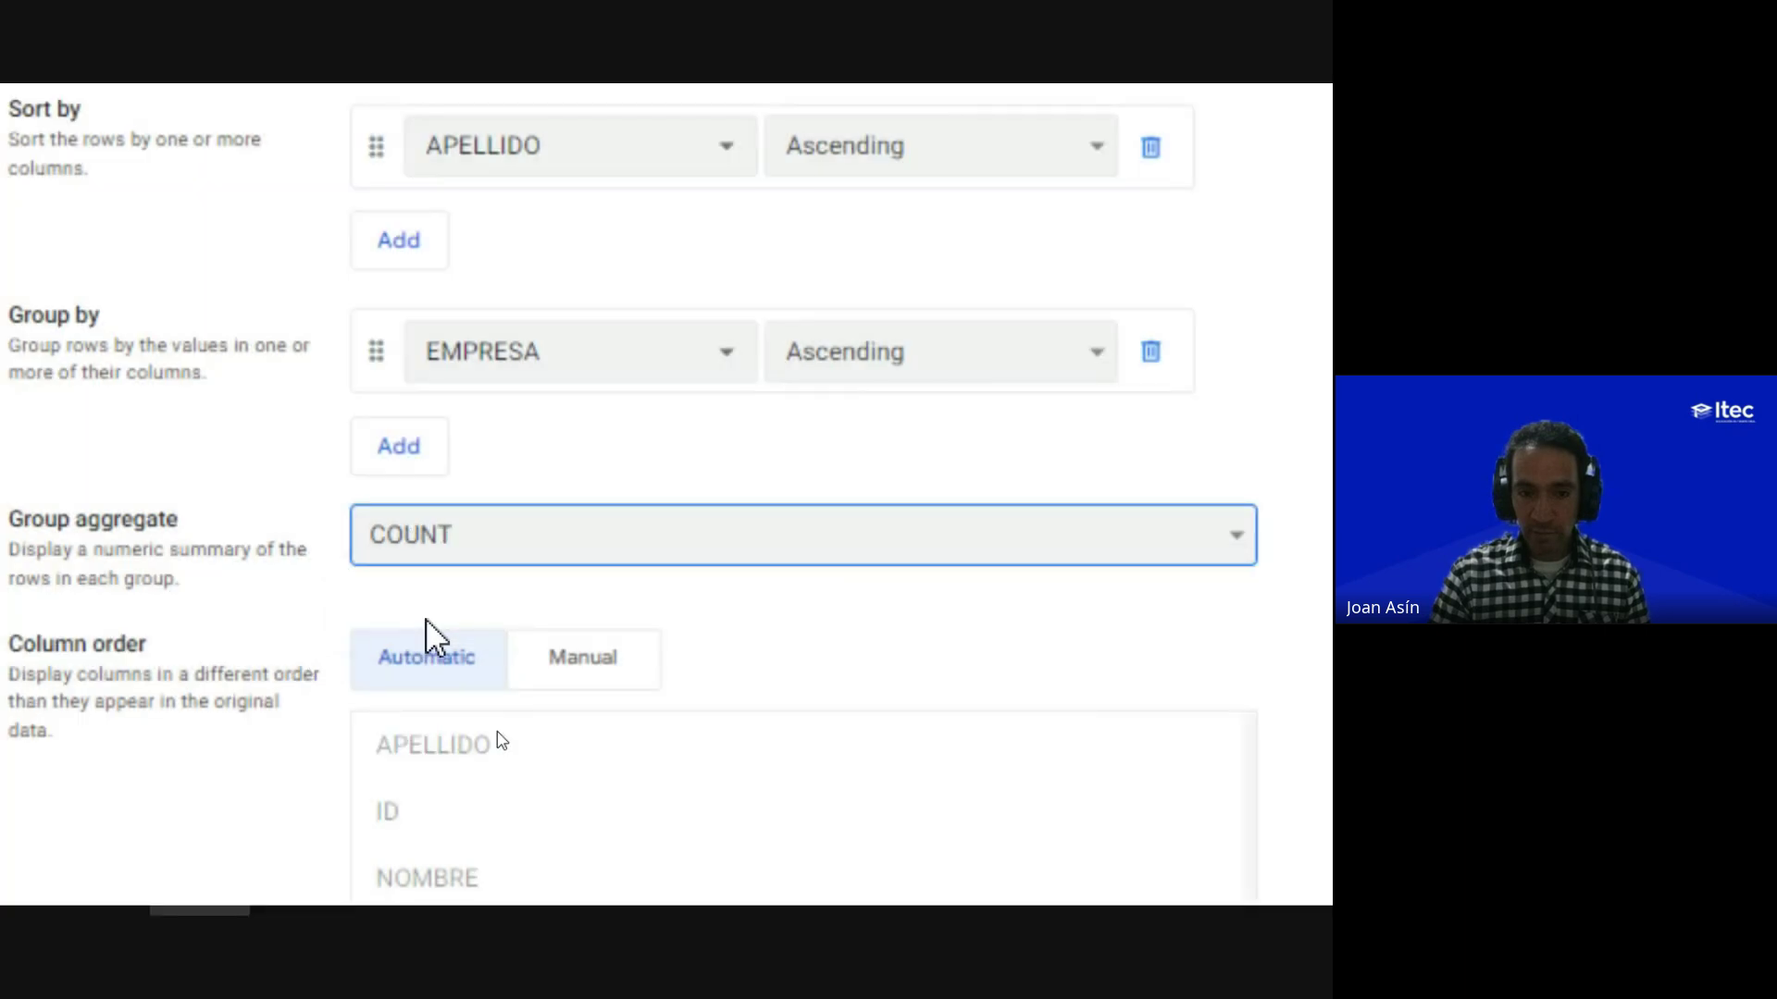
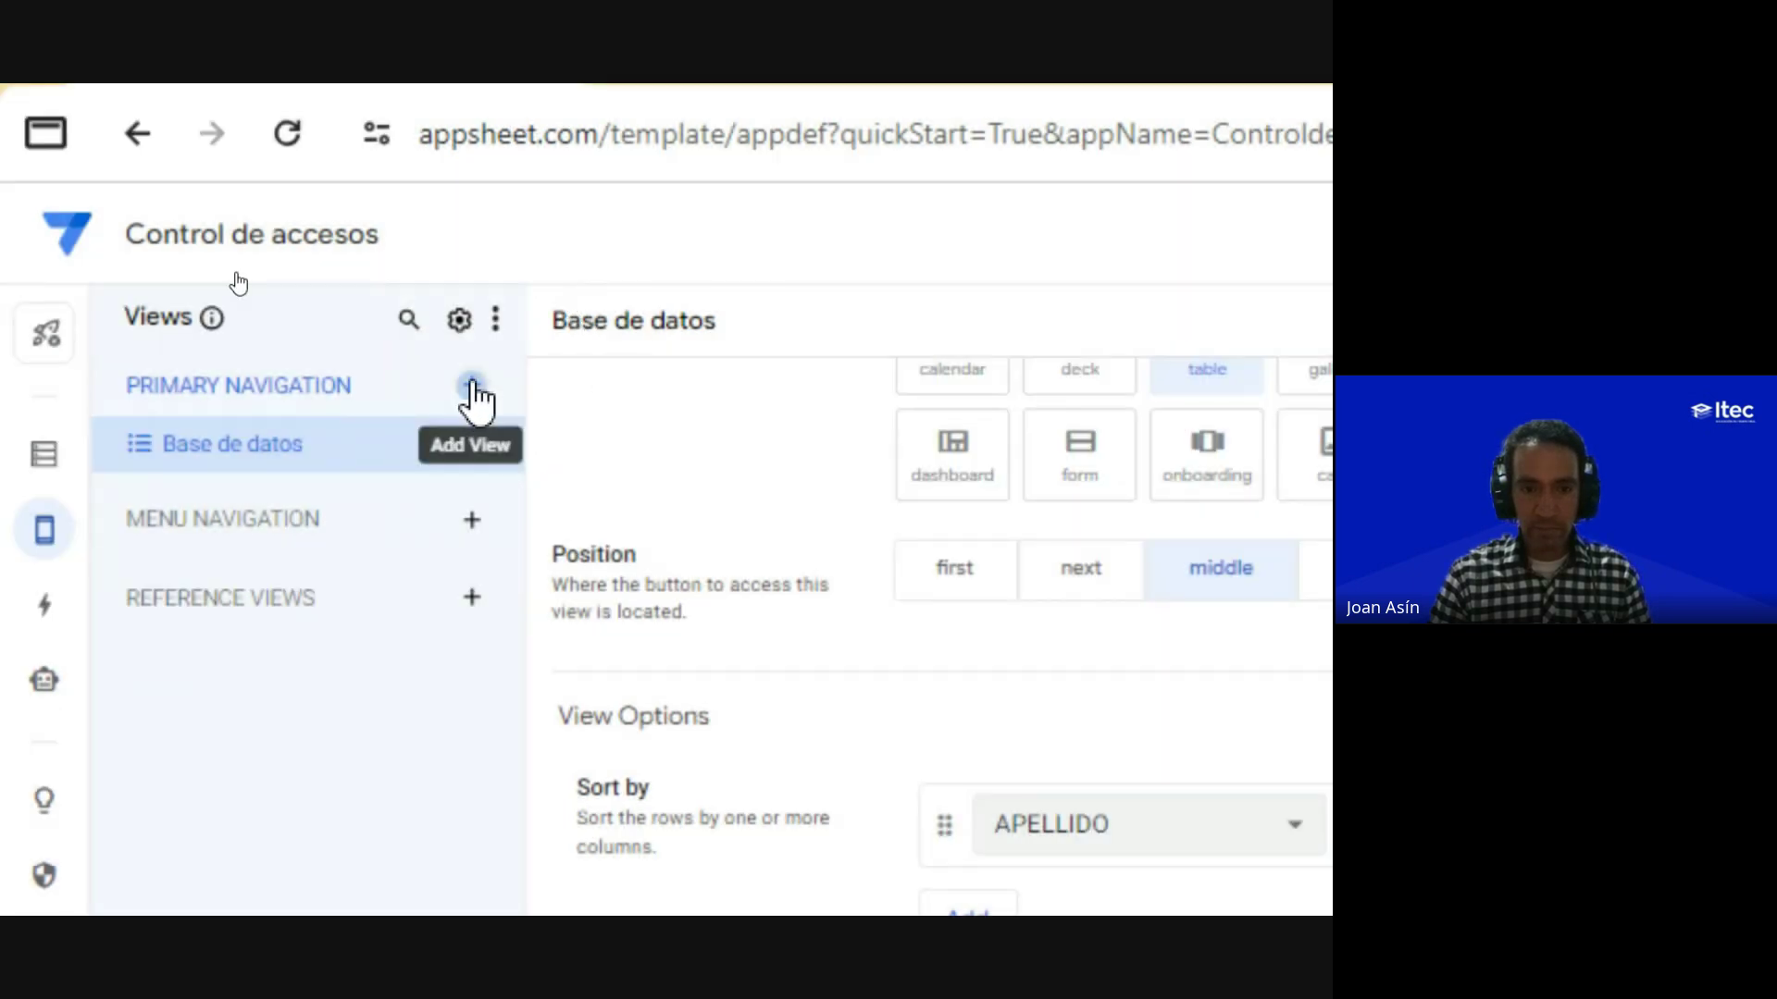
Step: Add a new blank view to the Control de accesos app, then bring Google Meet forward
left_click(472, 385)
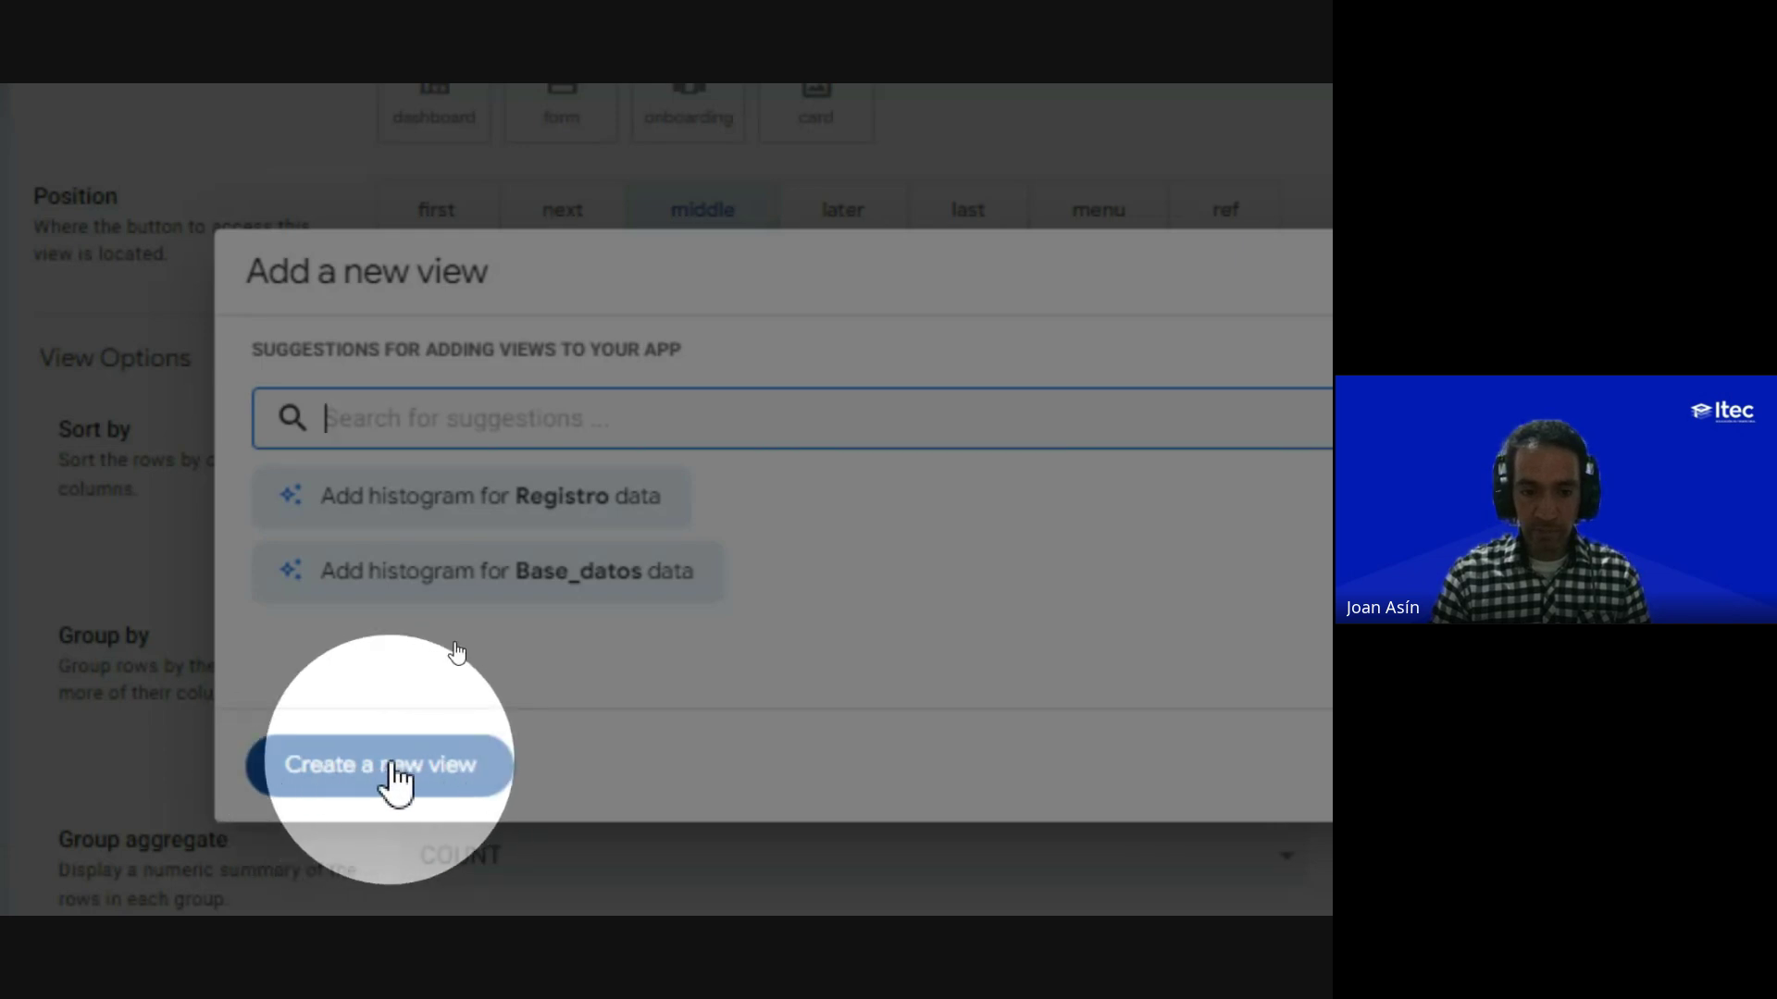
left_click(394, 766)
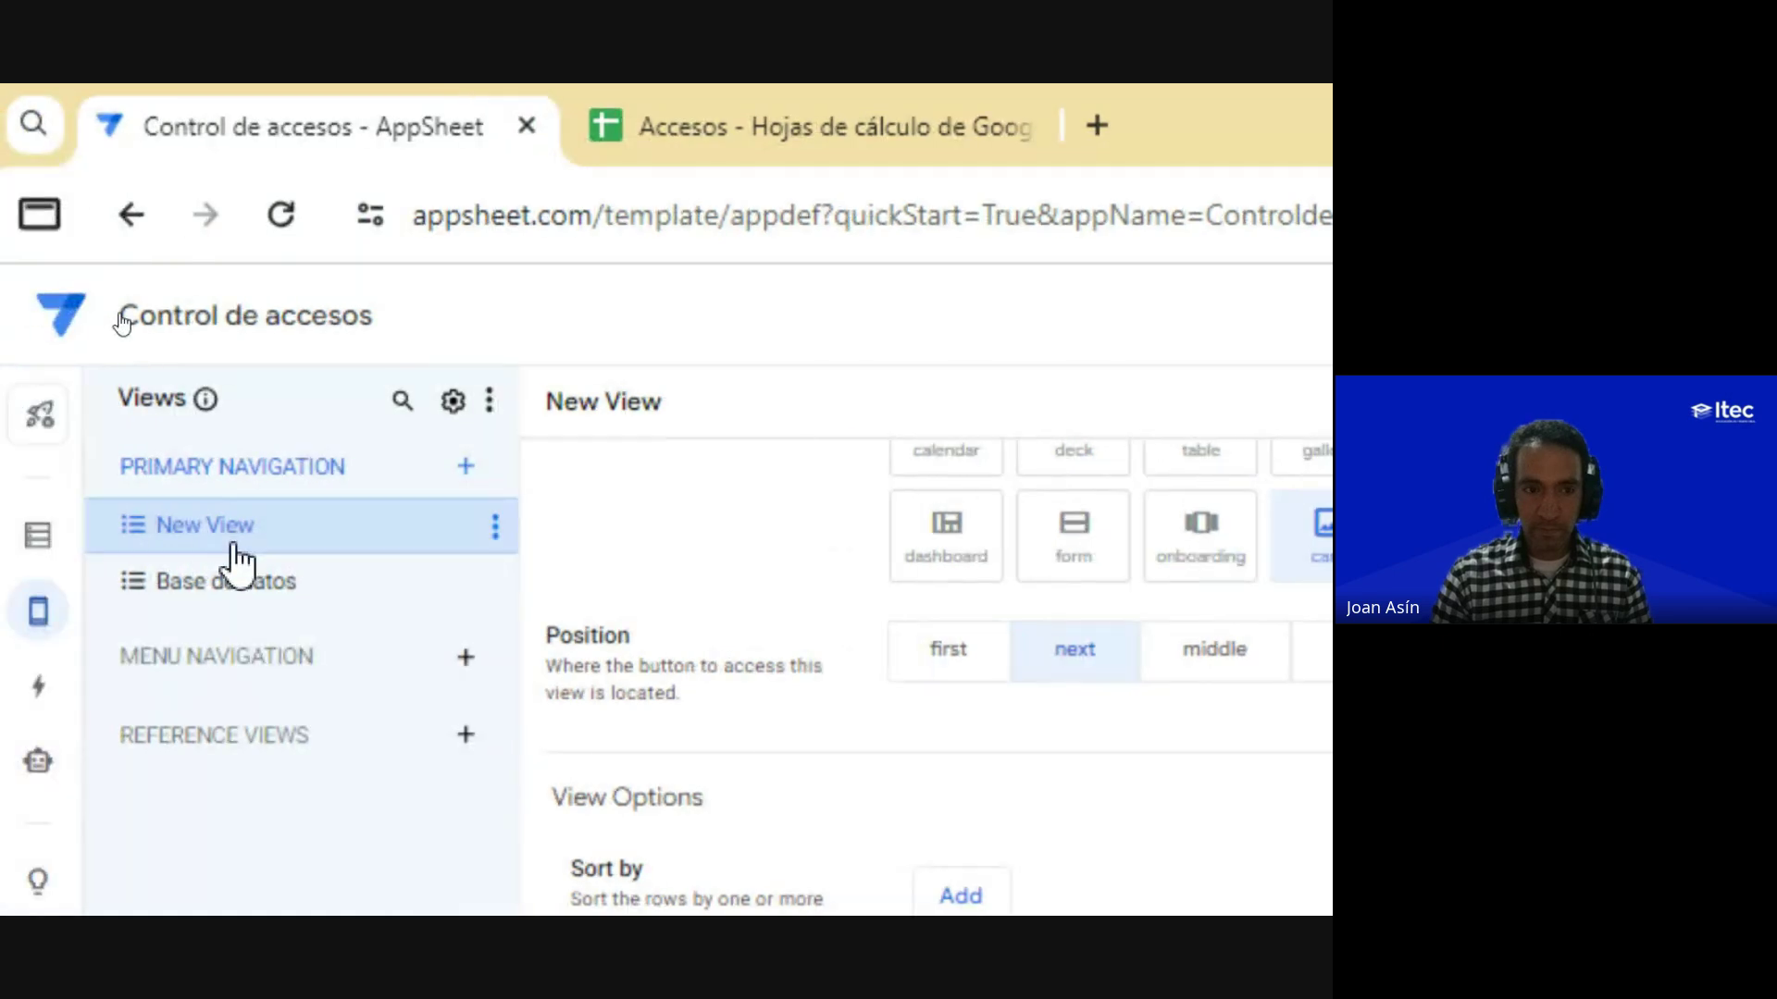
scroll(1002, 682, "up", 4)
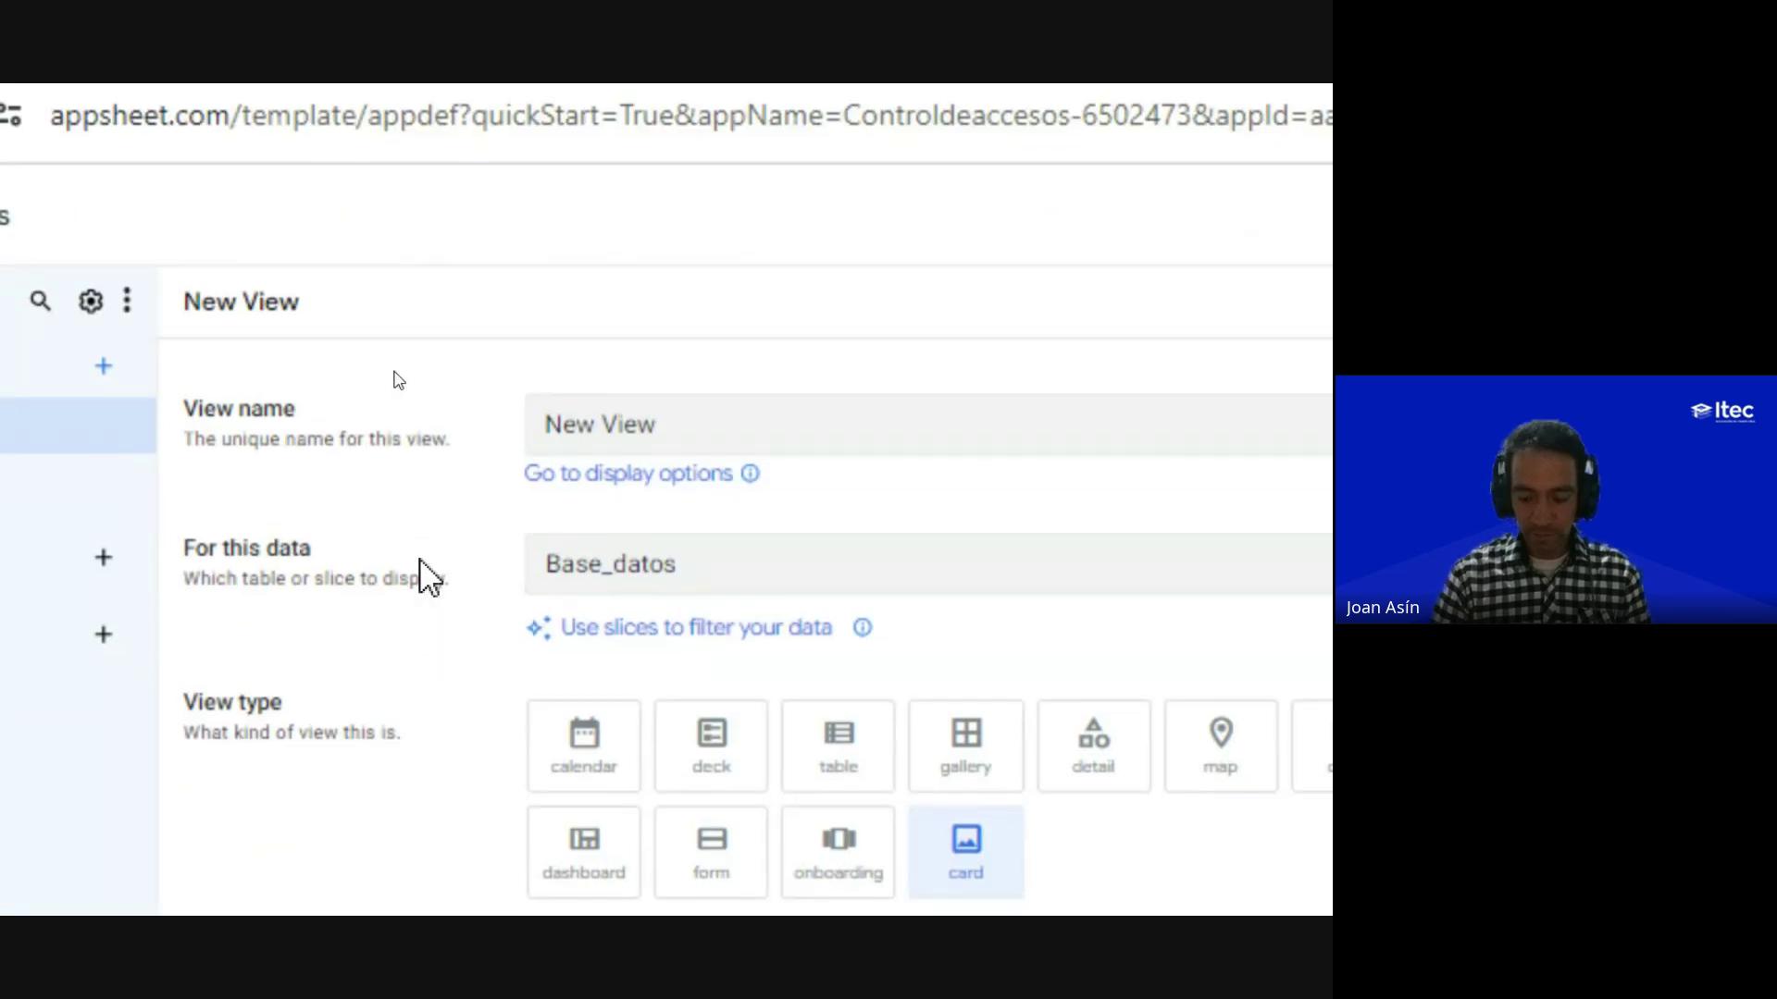
key("alt+Tab")
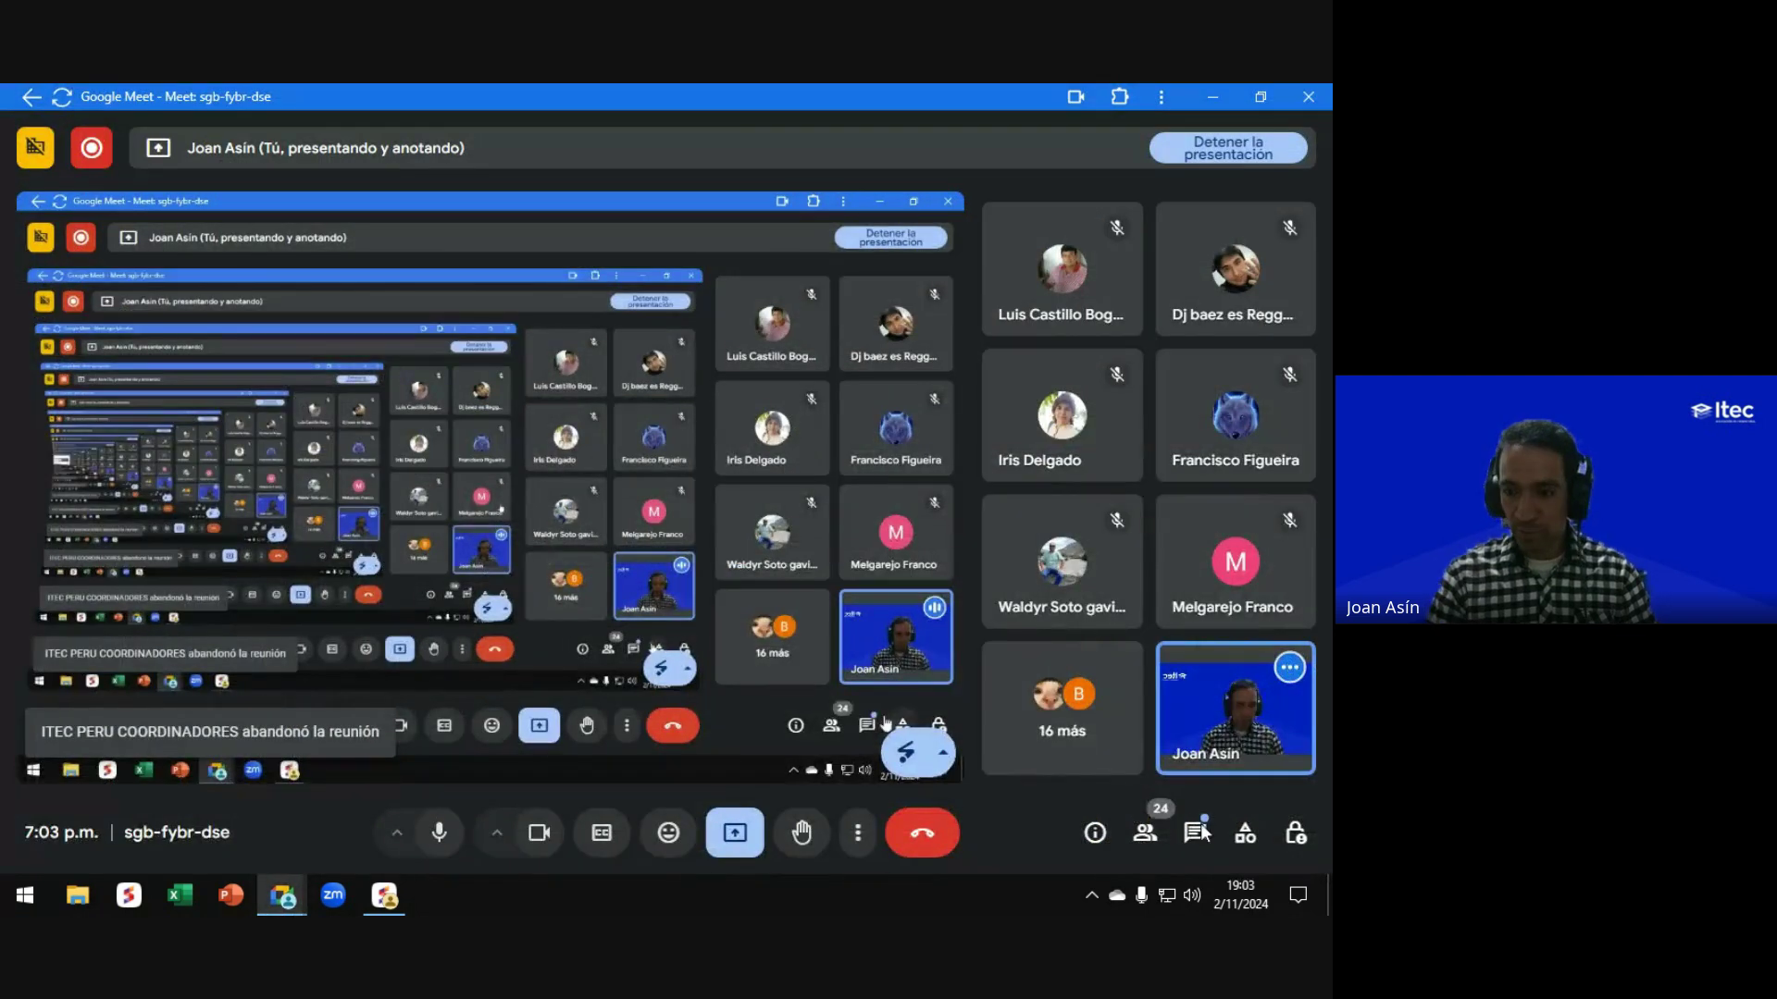
Step: Read through the Meet chat messages, close the chat, and return to AppSheet
left_click(1195, 835)
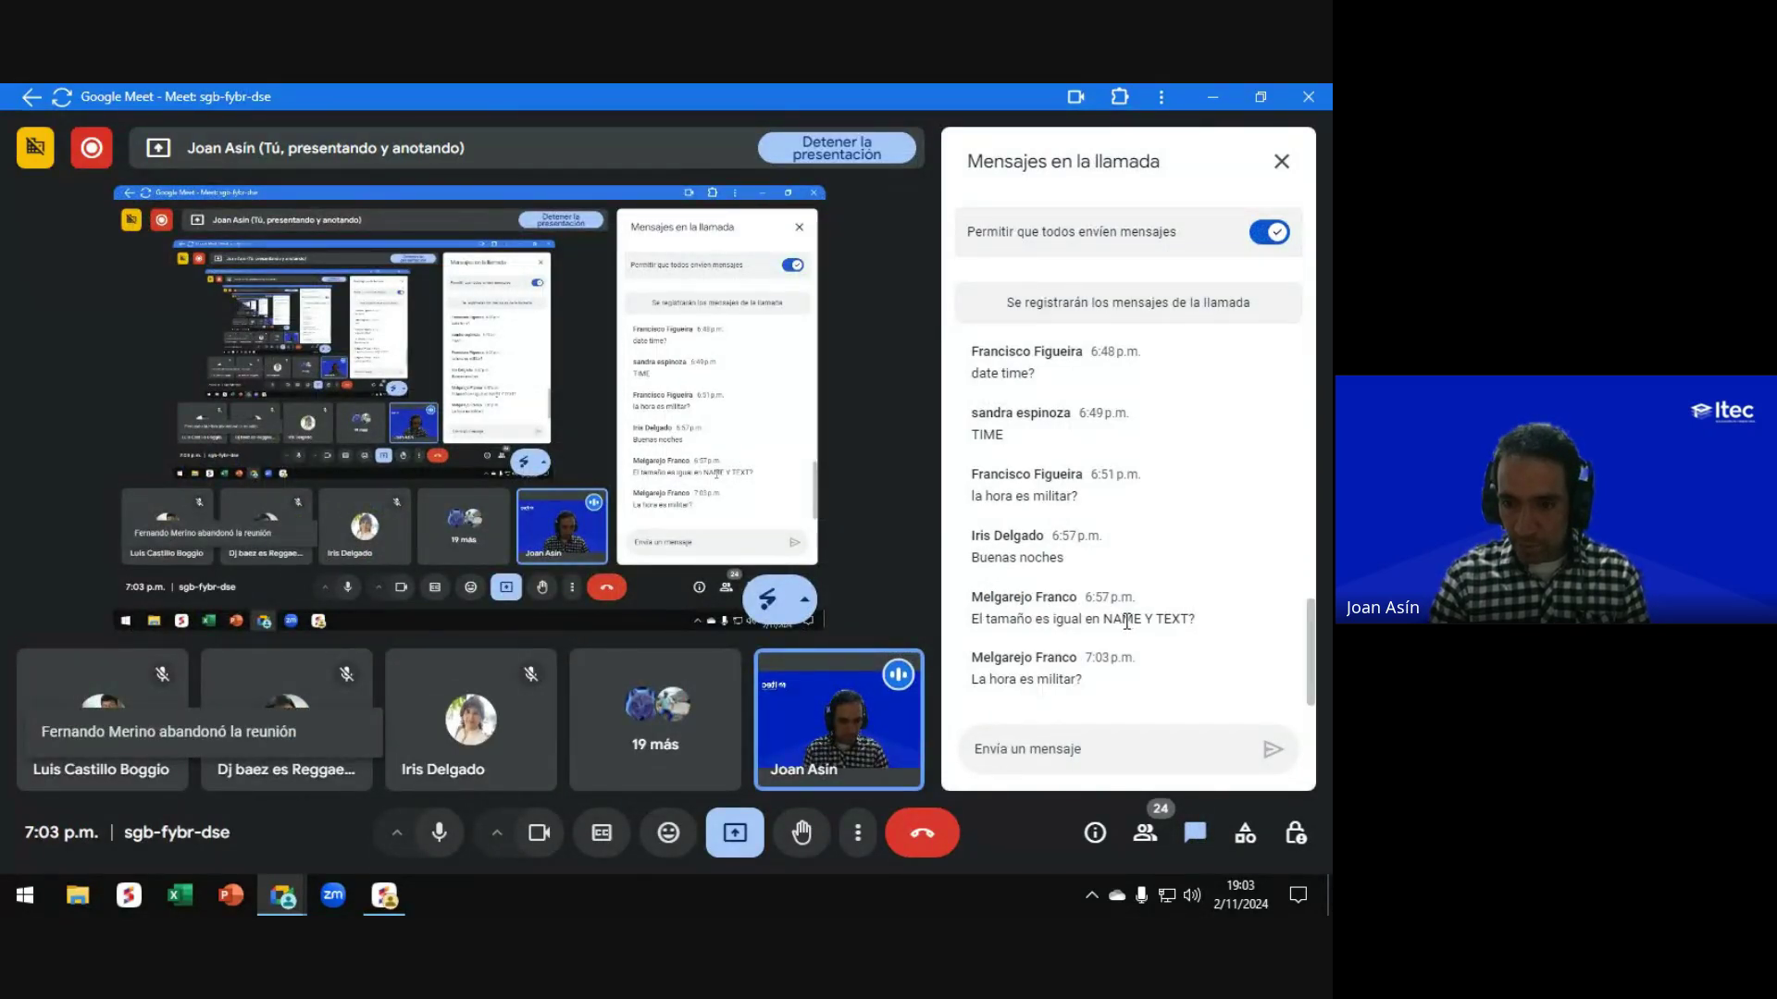
scroll(1124, 622, "up", 2)
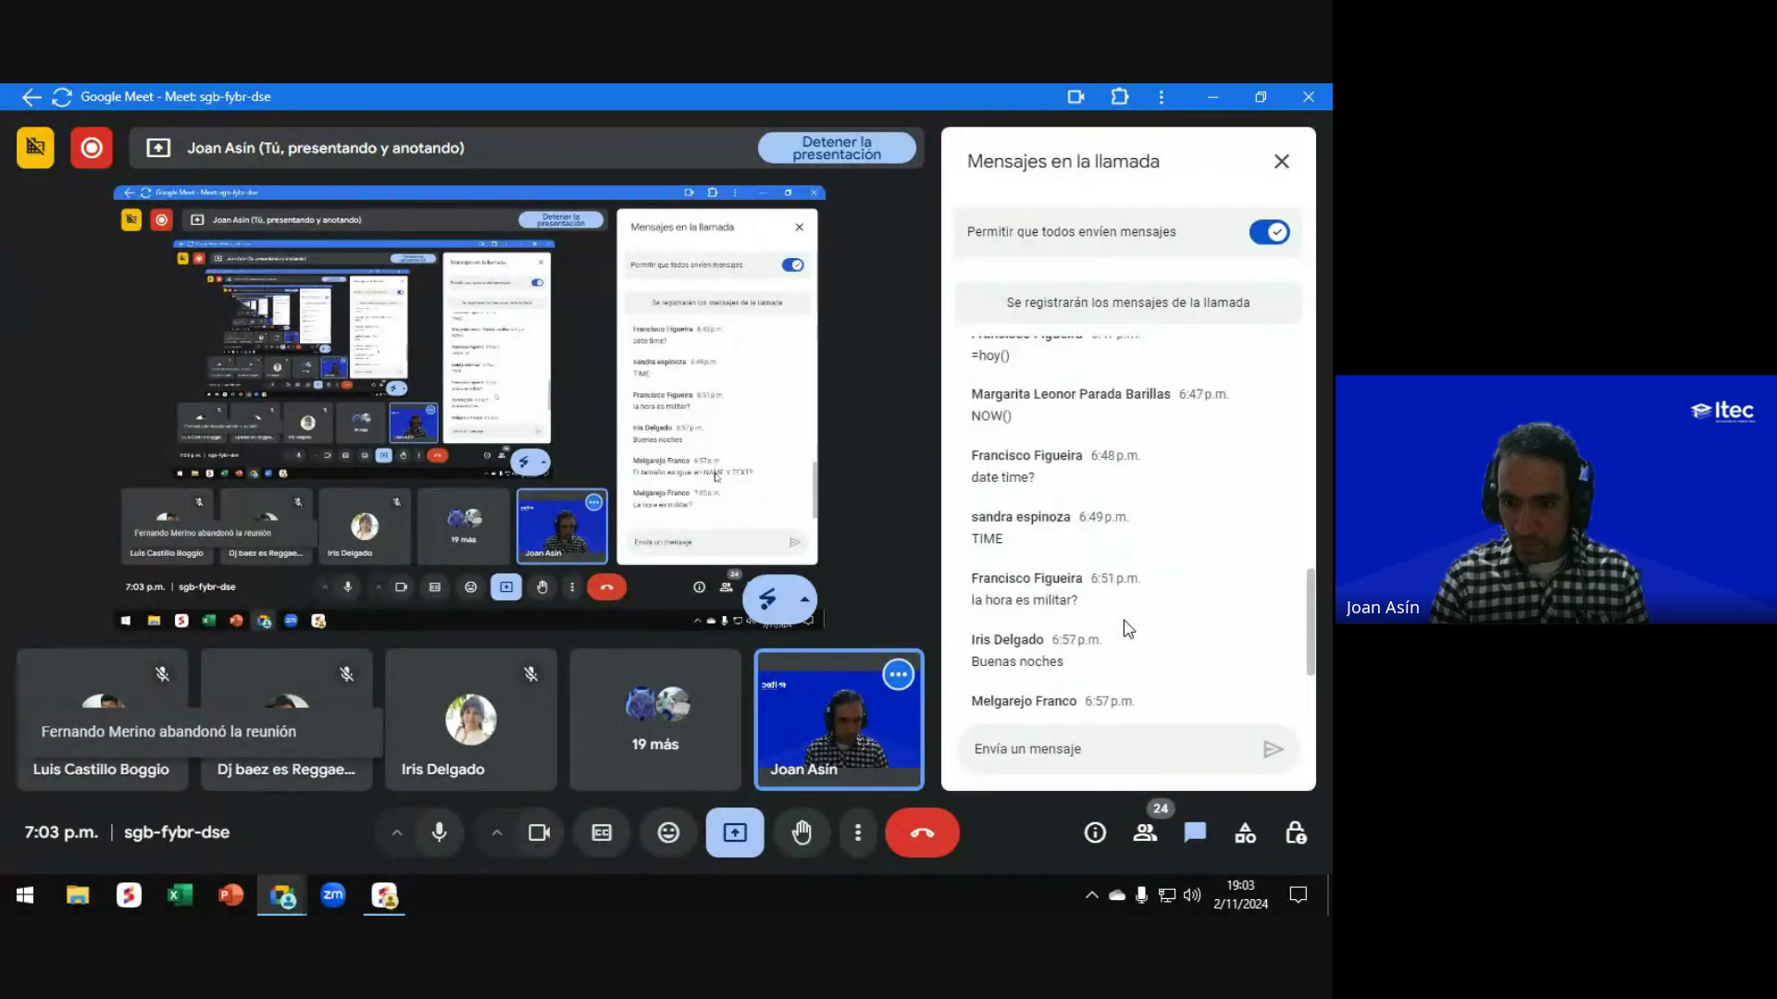
scroll(1122, 620, "down", 2)
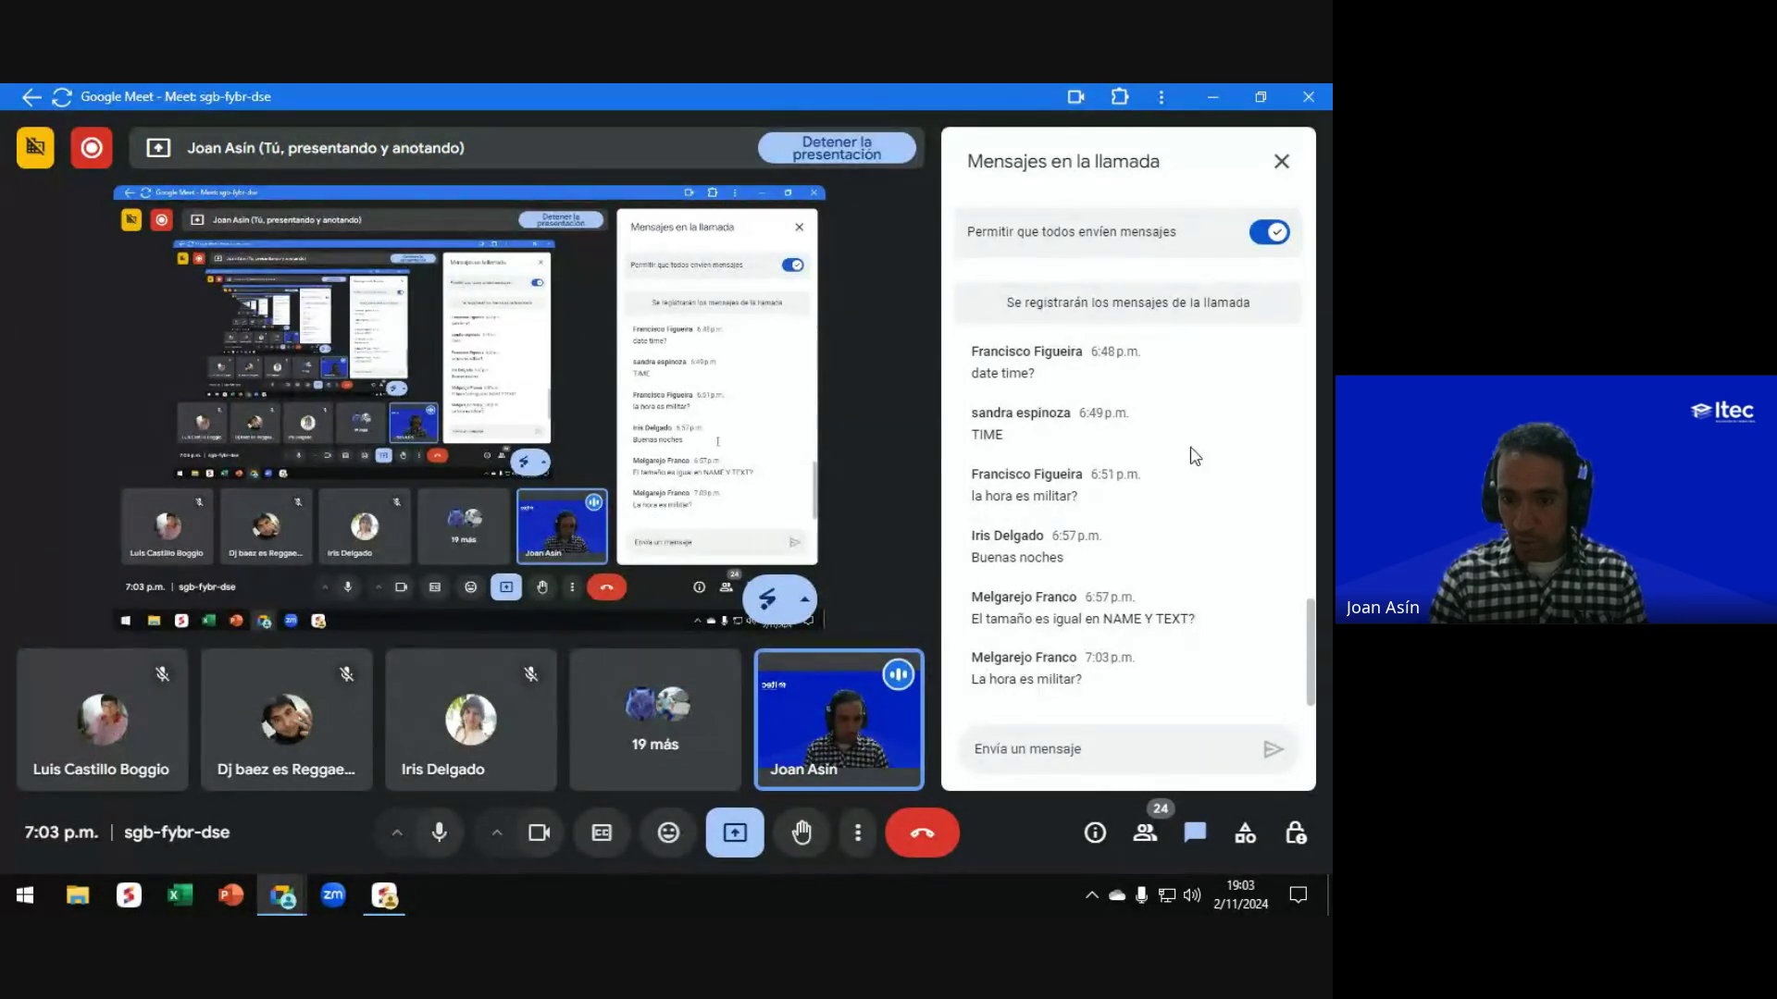
left_click(1282, 161)
key("alt+Tab")
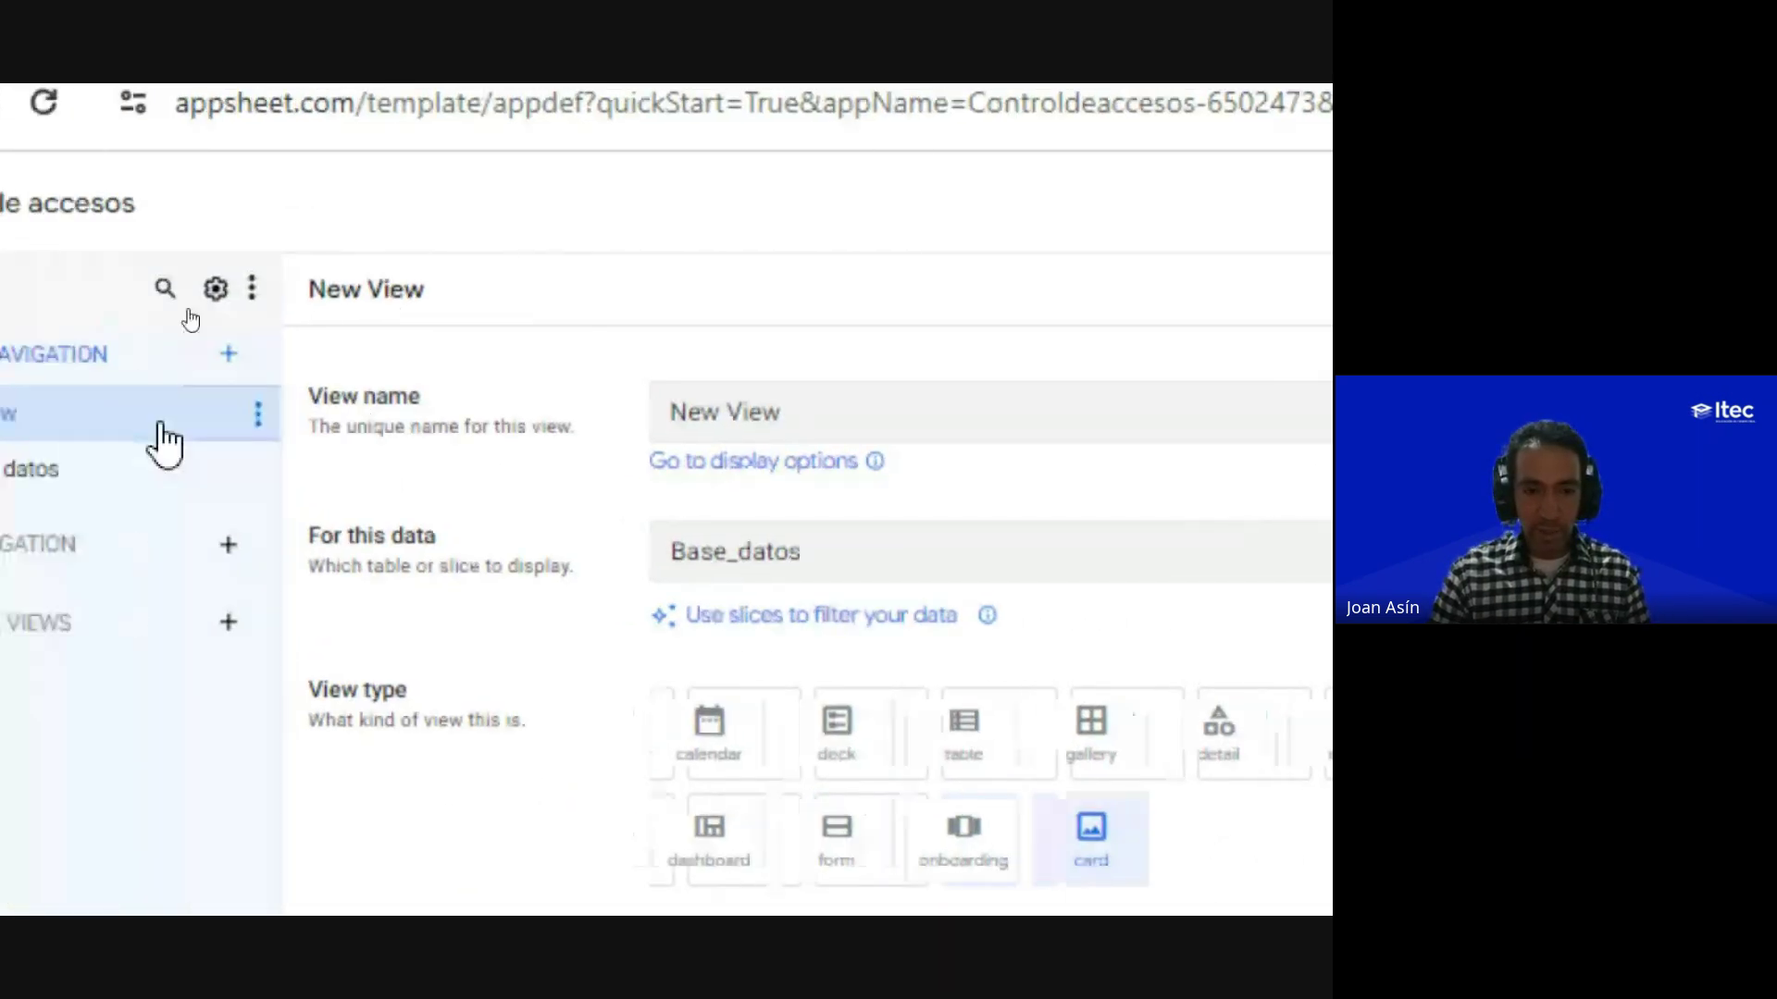
Step: Rename the new view to 'registro' and set its data to the Registro table
left_click(494, 417)
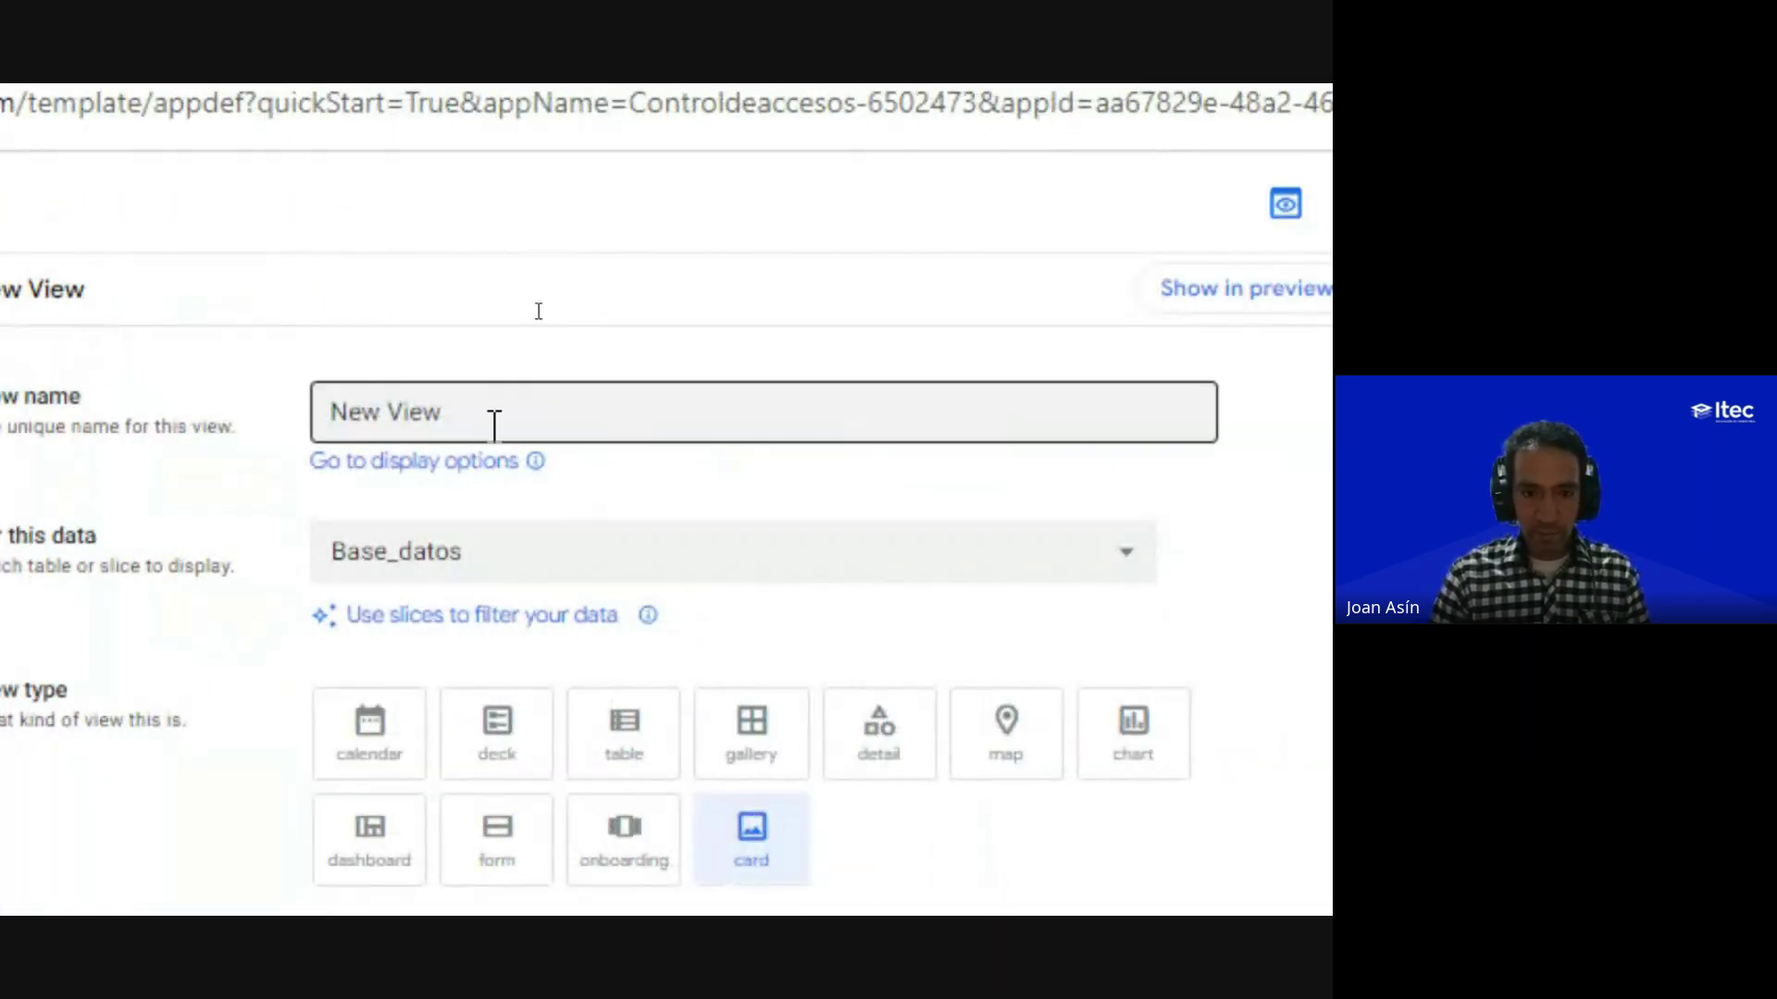
triple_click(478, 417)
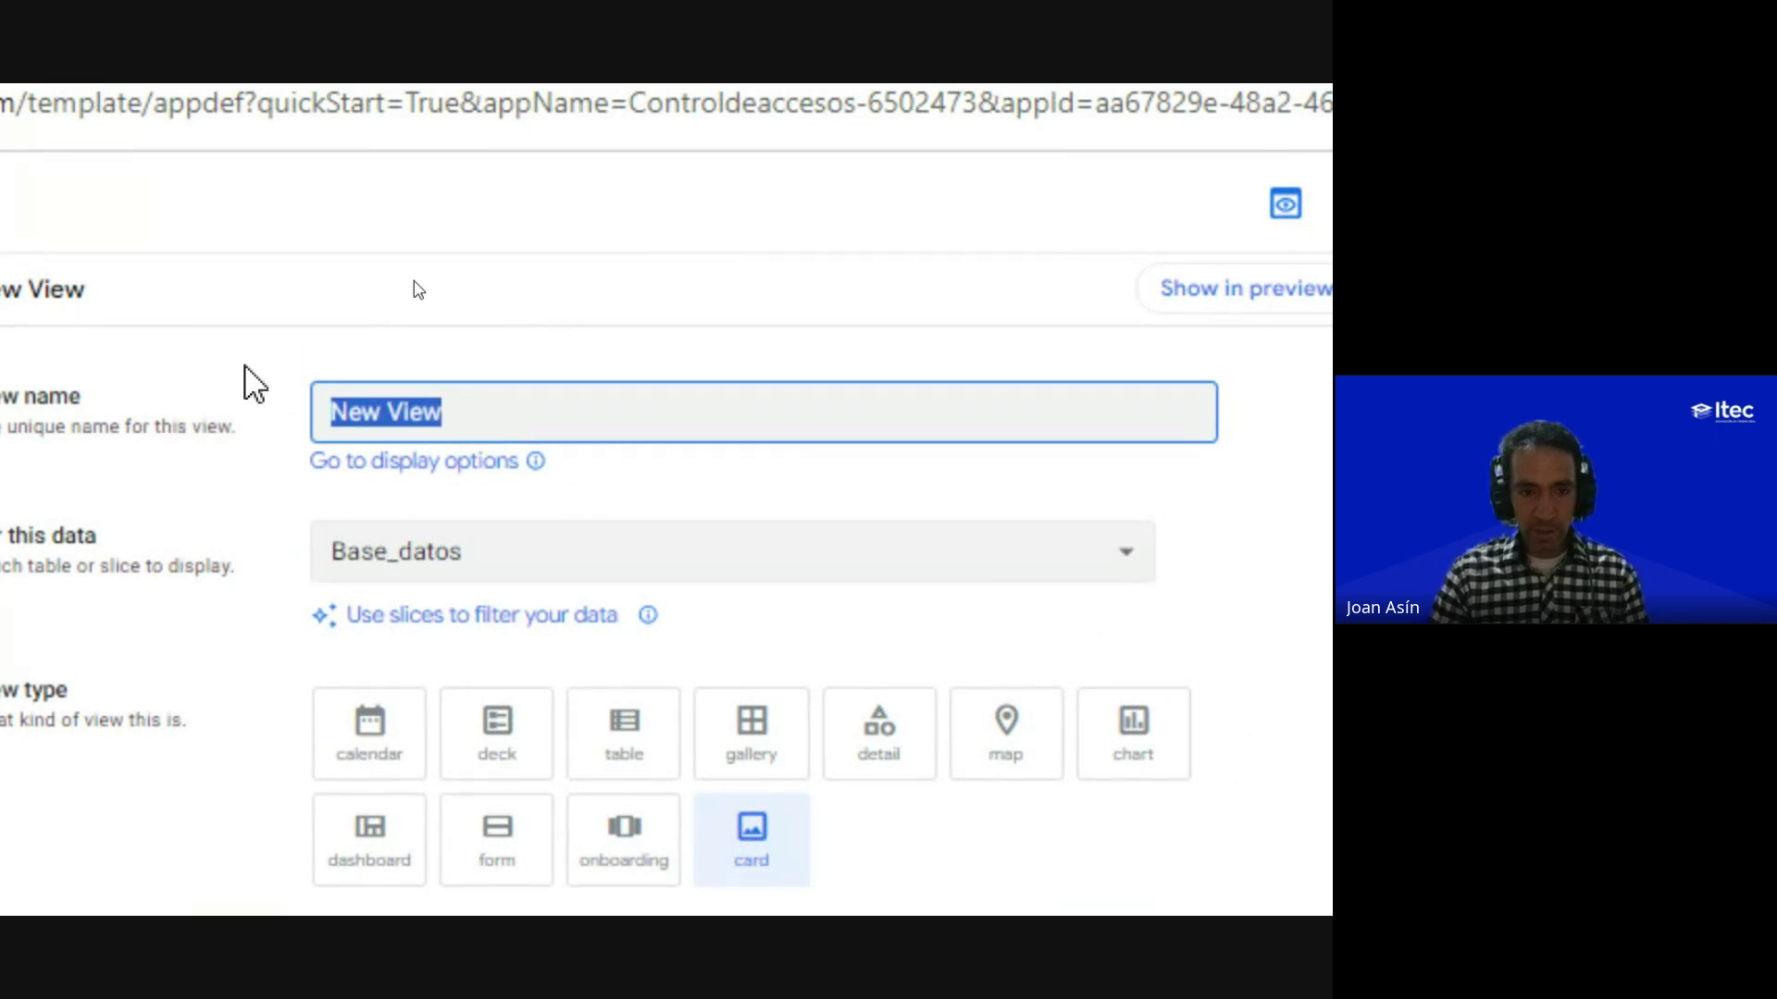
type("reg")
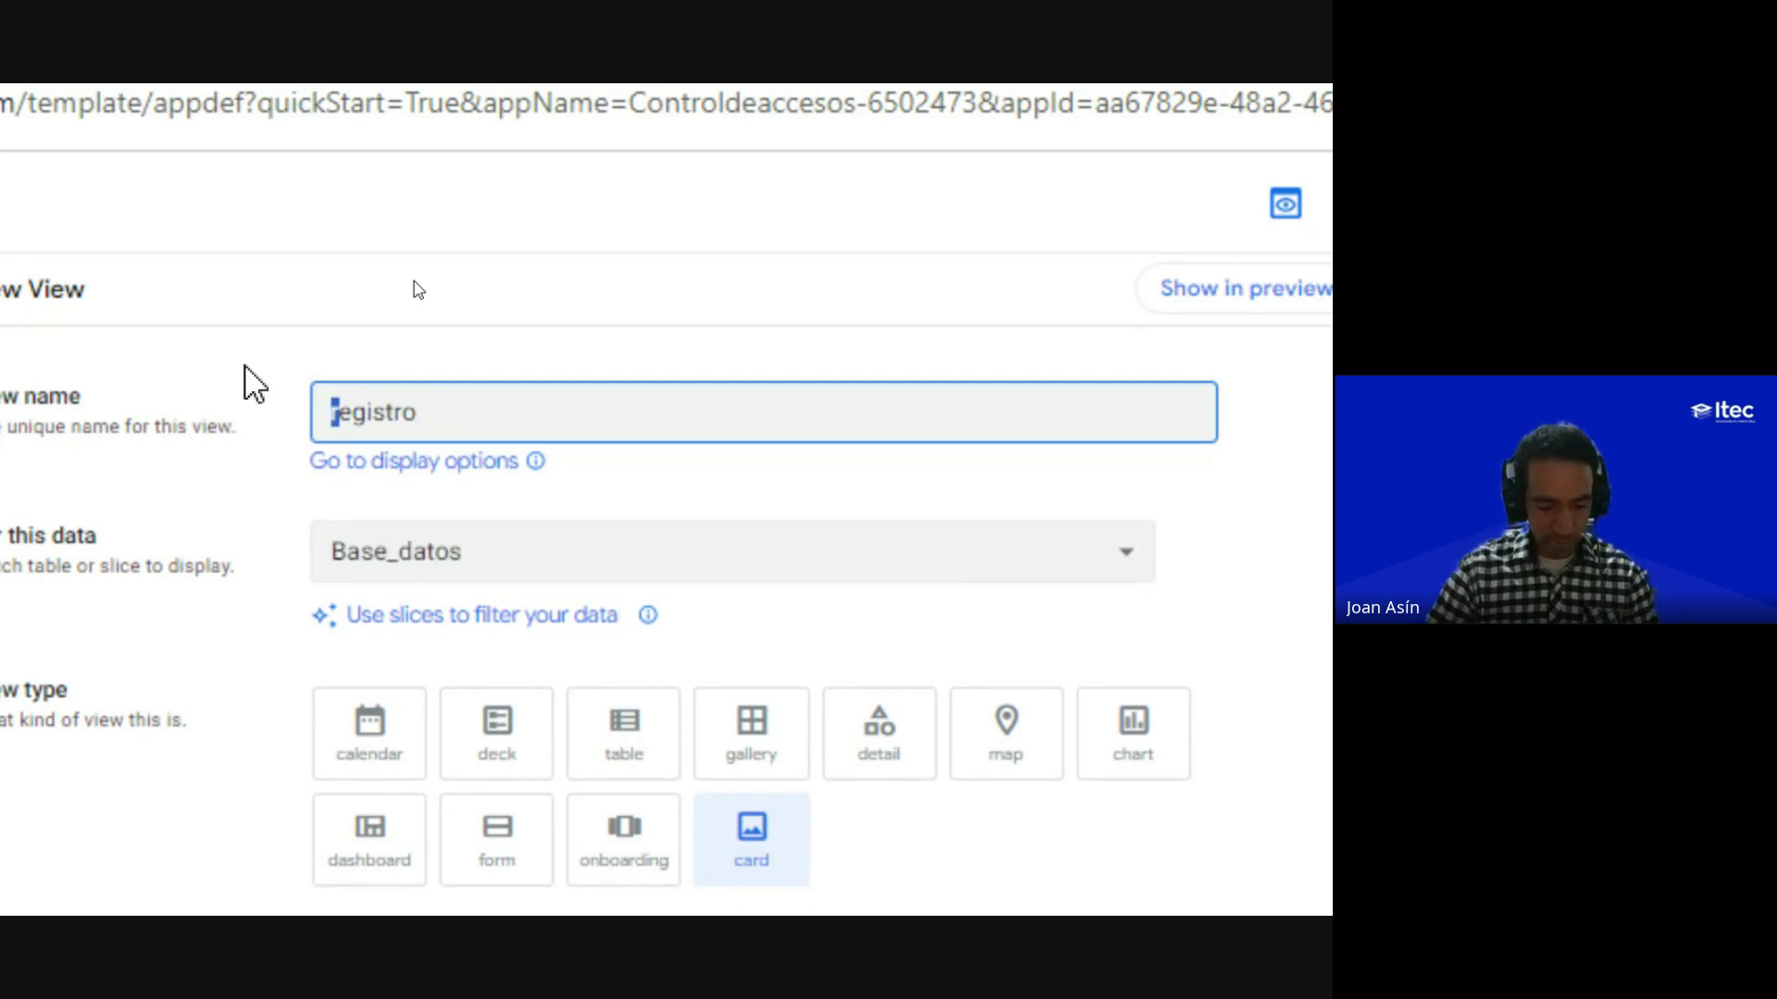
type("istro")
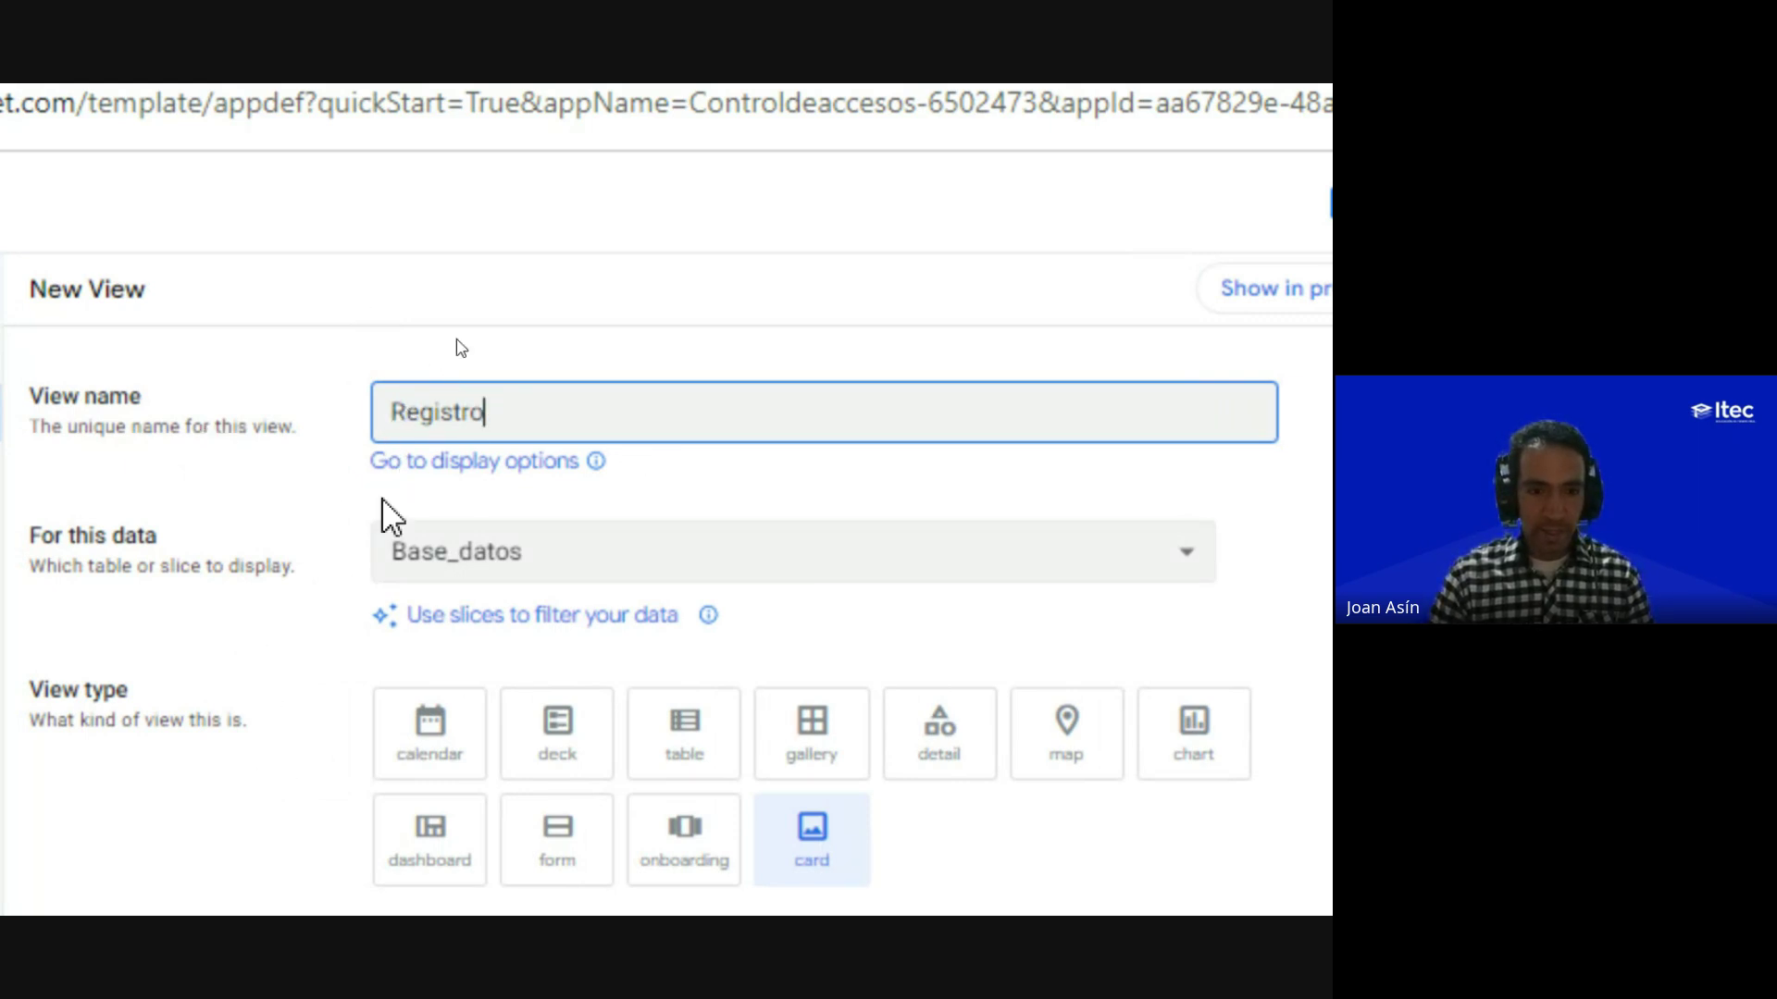
key("ctrl")
key("ctrl")
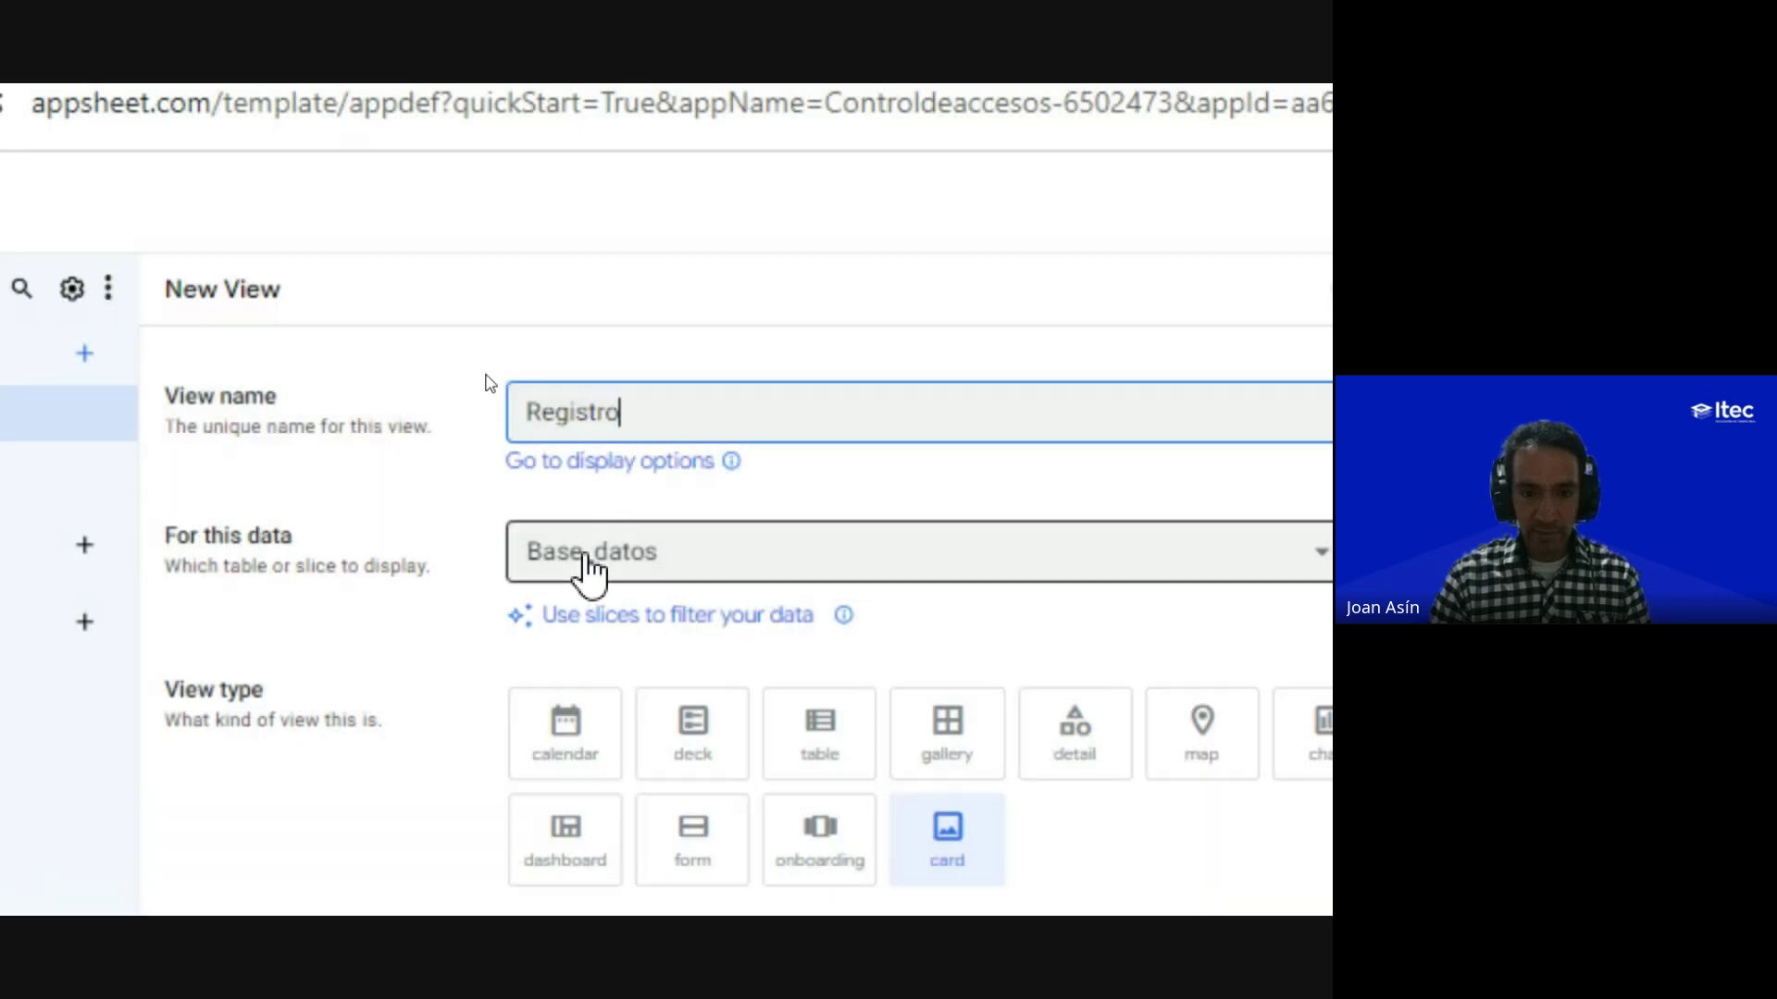
left_click(586, 566)
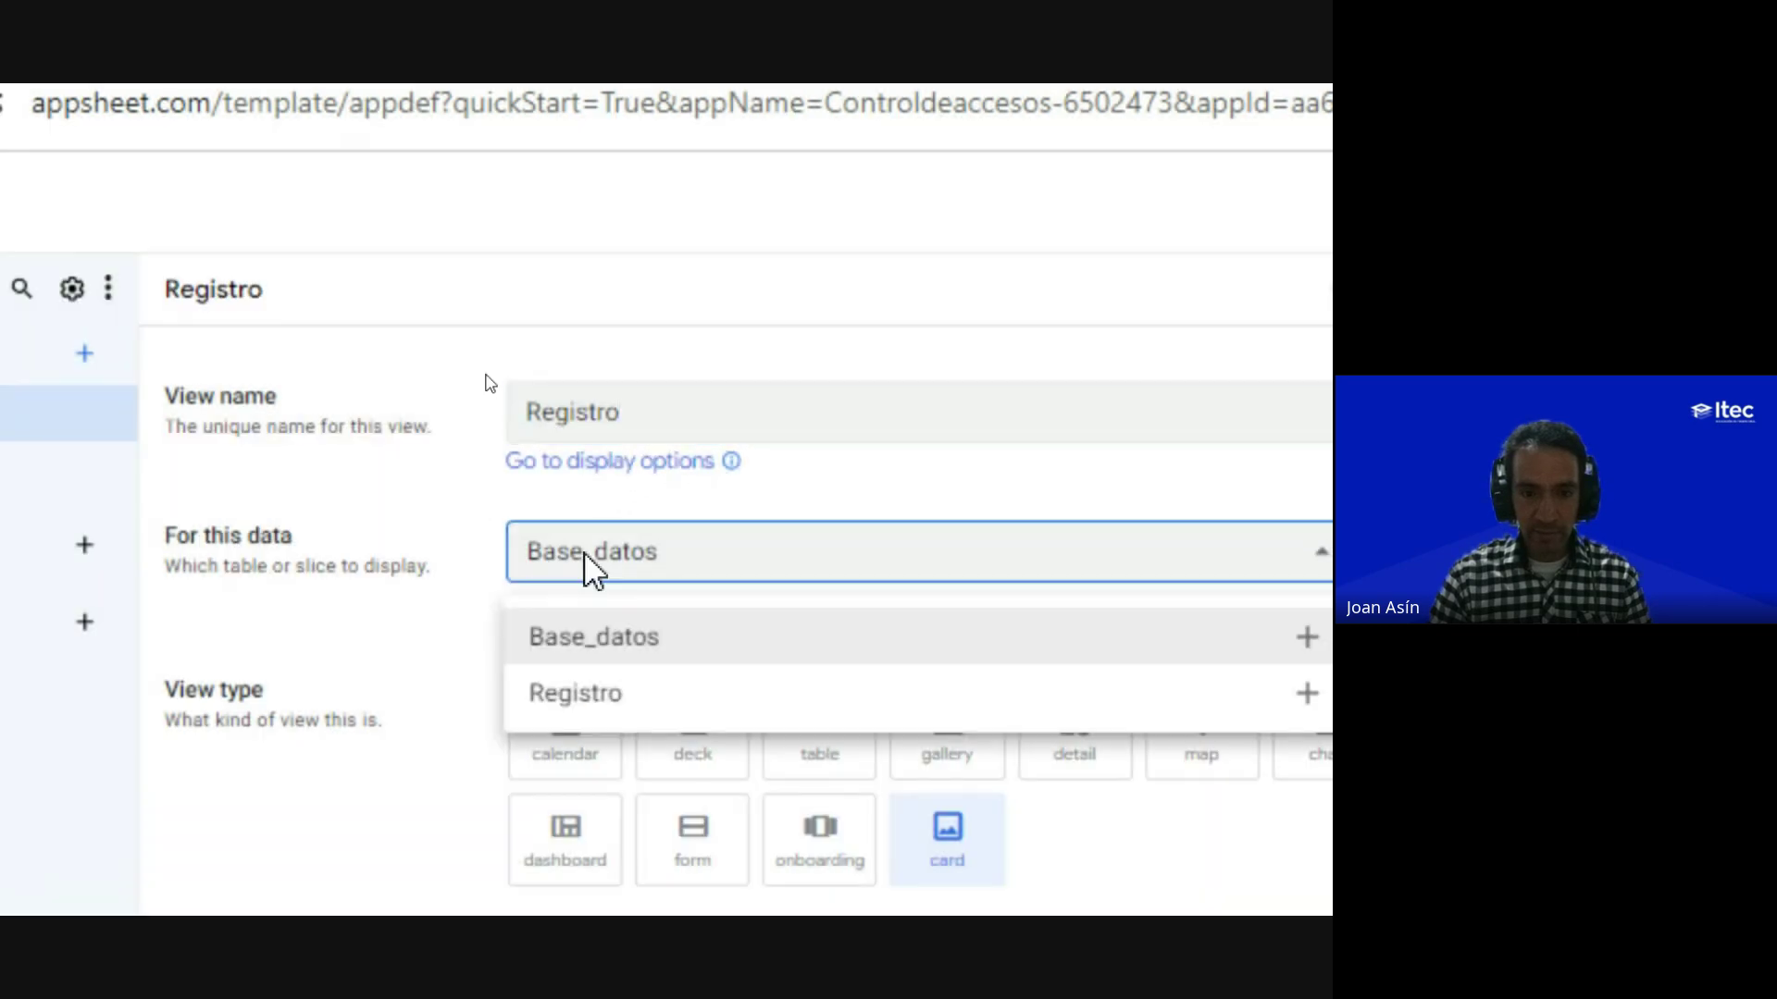
left_click(588, 695)
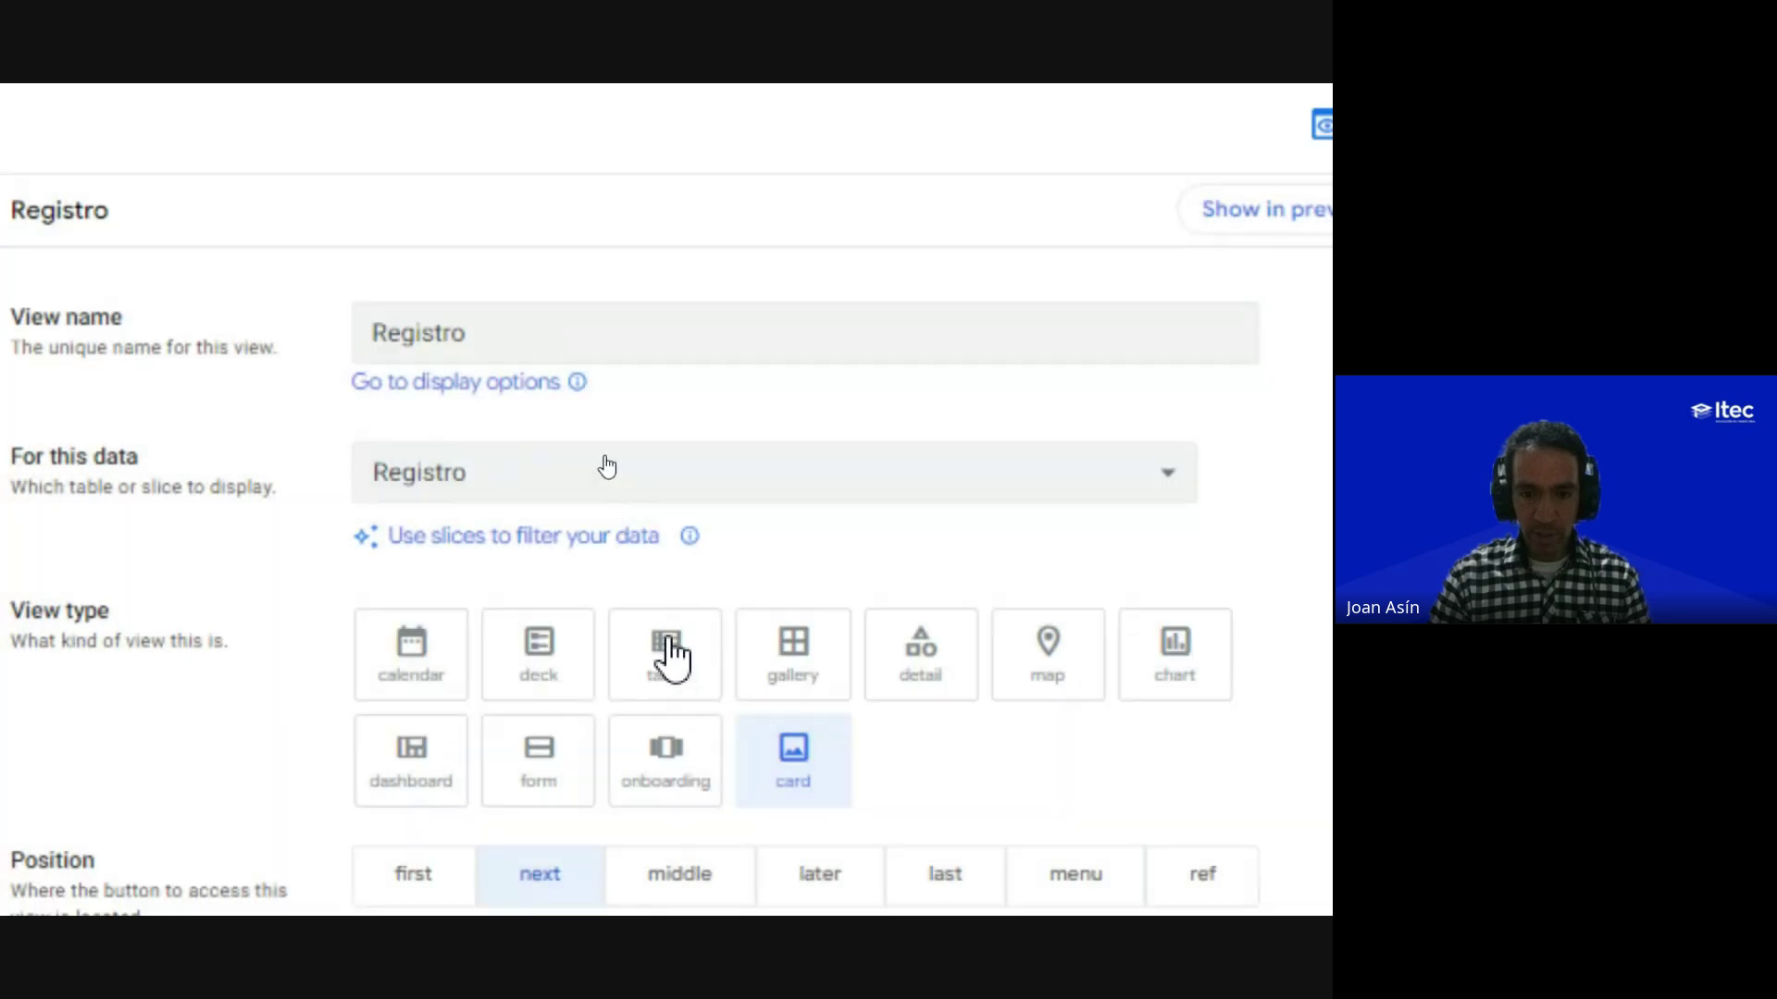
Step: Set the Registro view type to table with its button at position 'later'
left_click(667, 648)
scroll(666, 639, "down", 2)
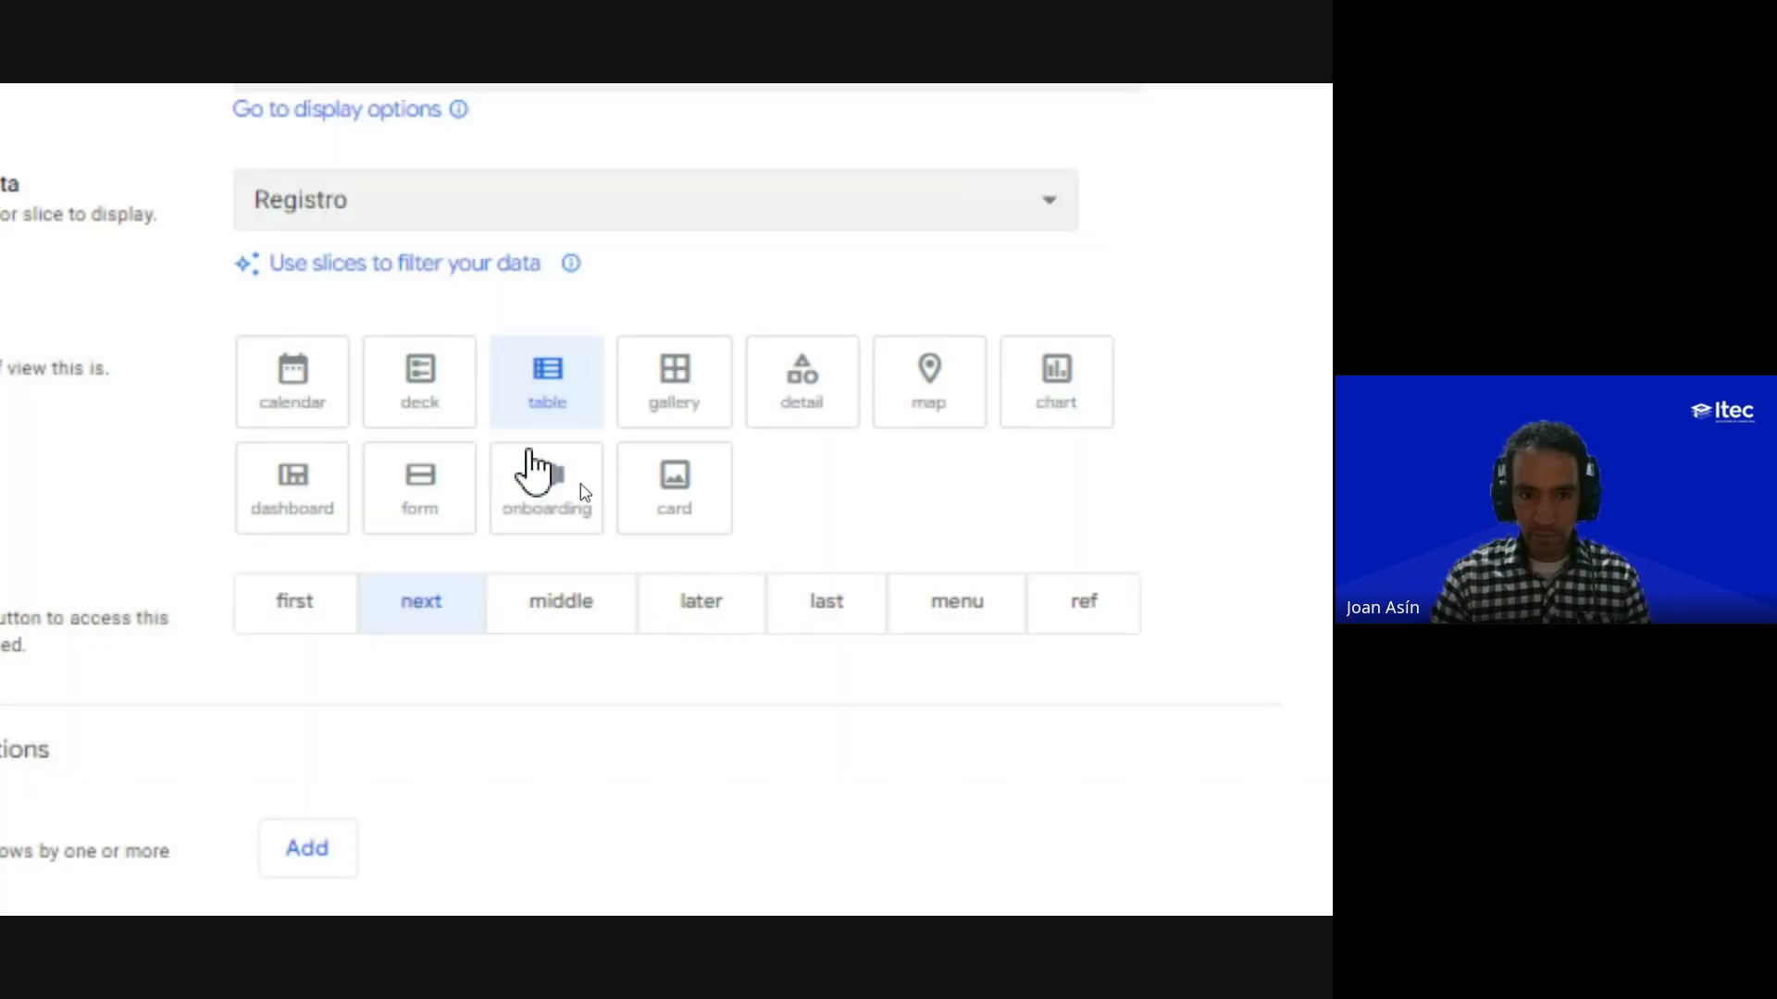
left_click(314, 220)
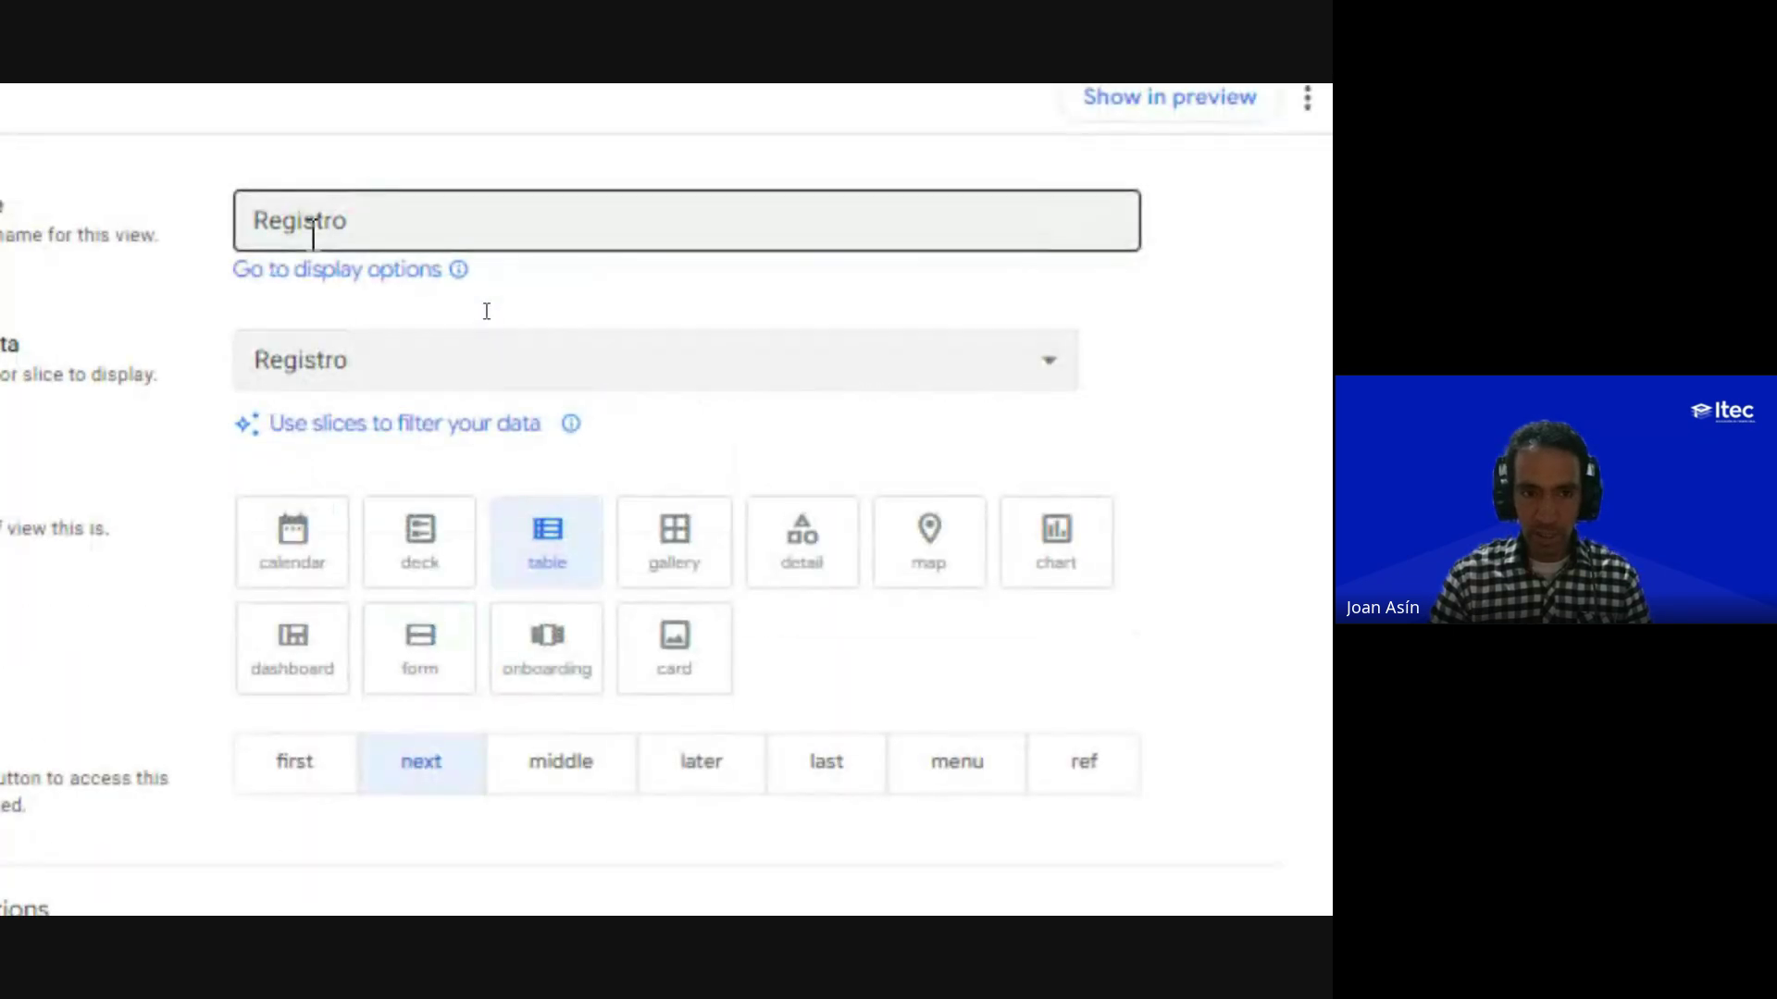
left_click(487, 311)
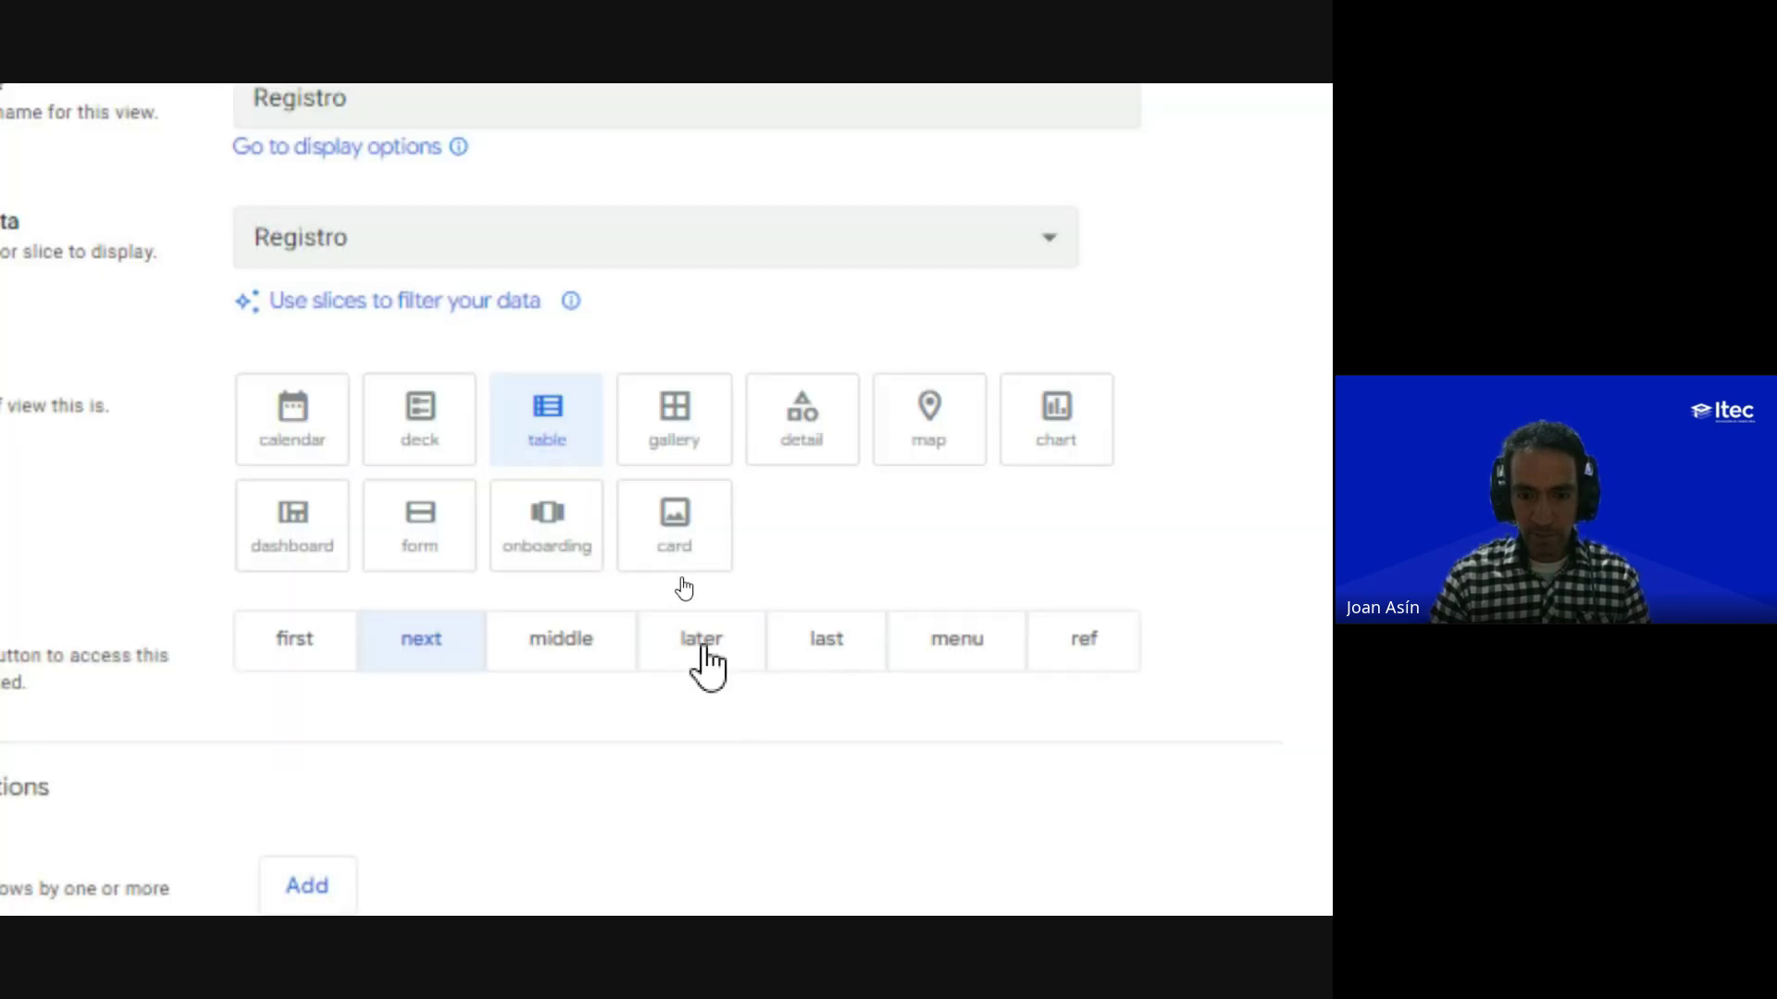
left_click(703, 650)
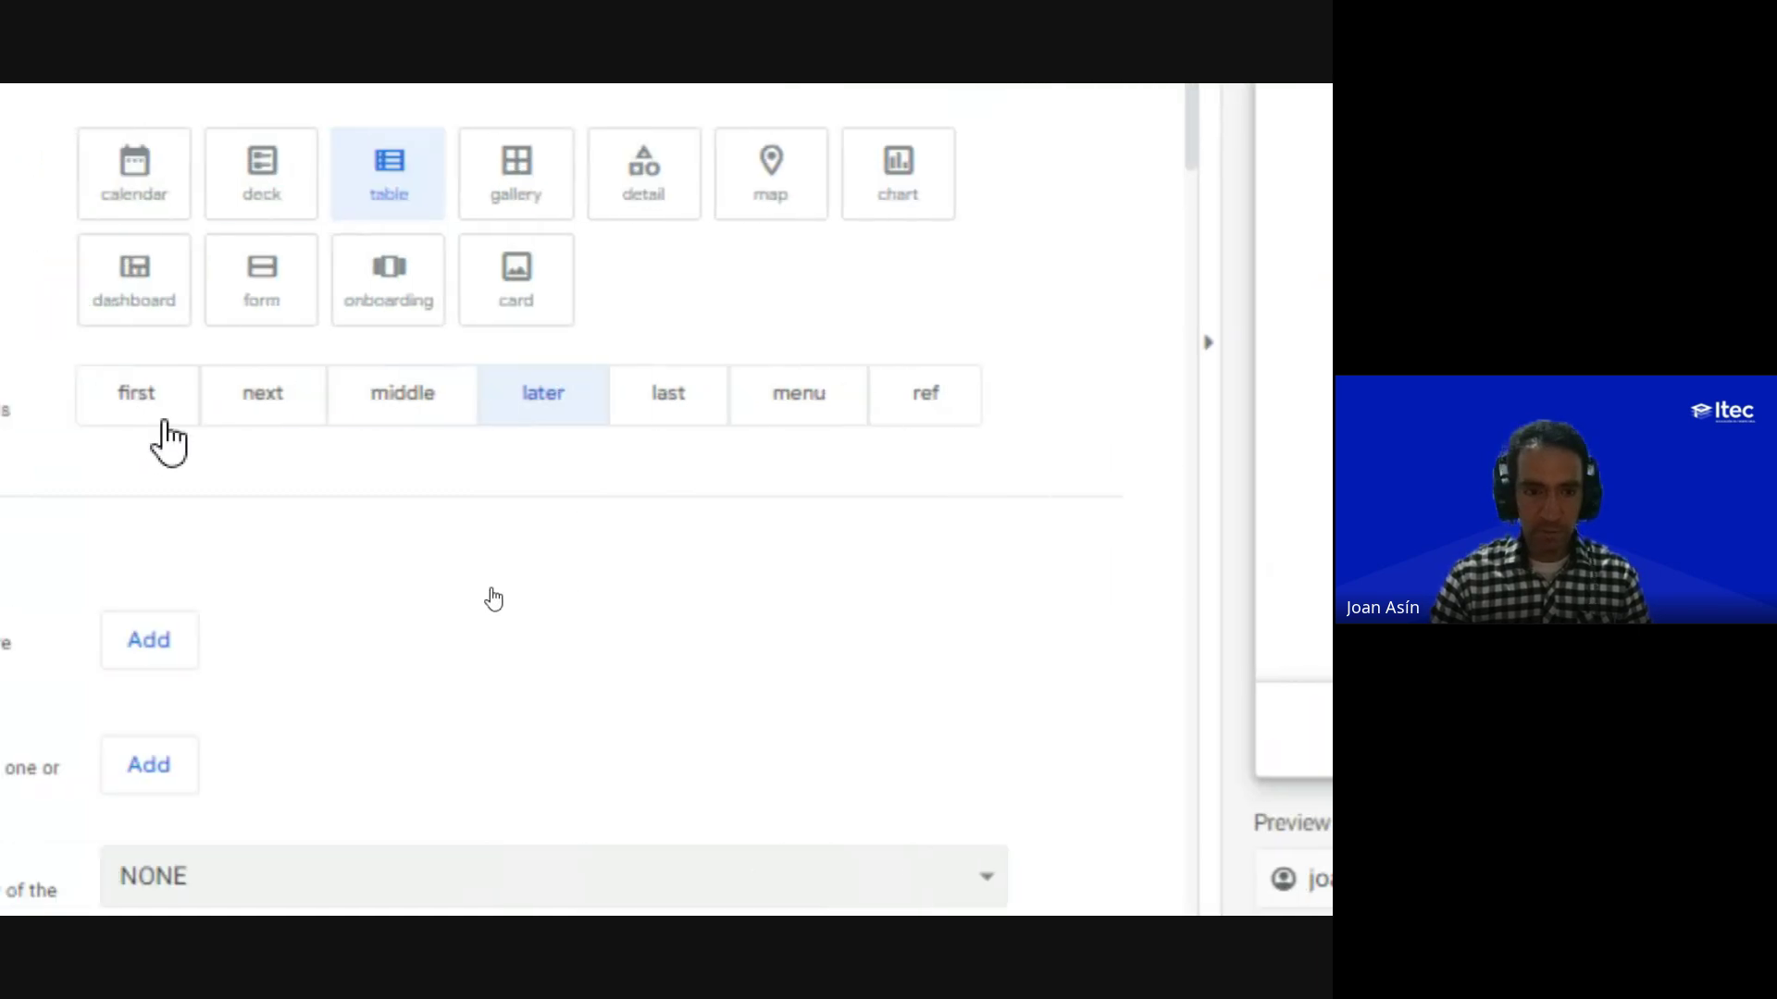
scroll(365, 606, "down", 3)
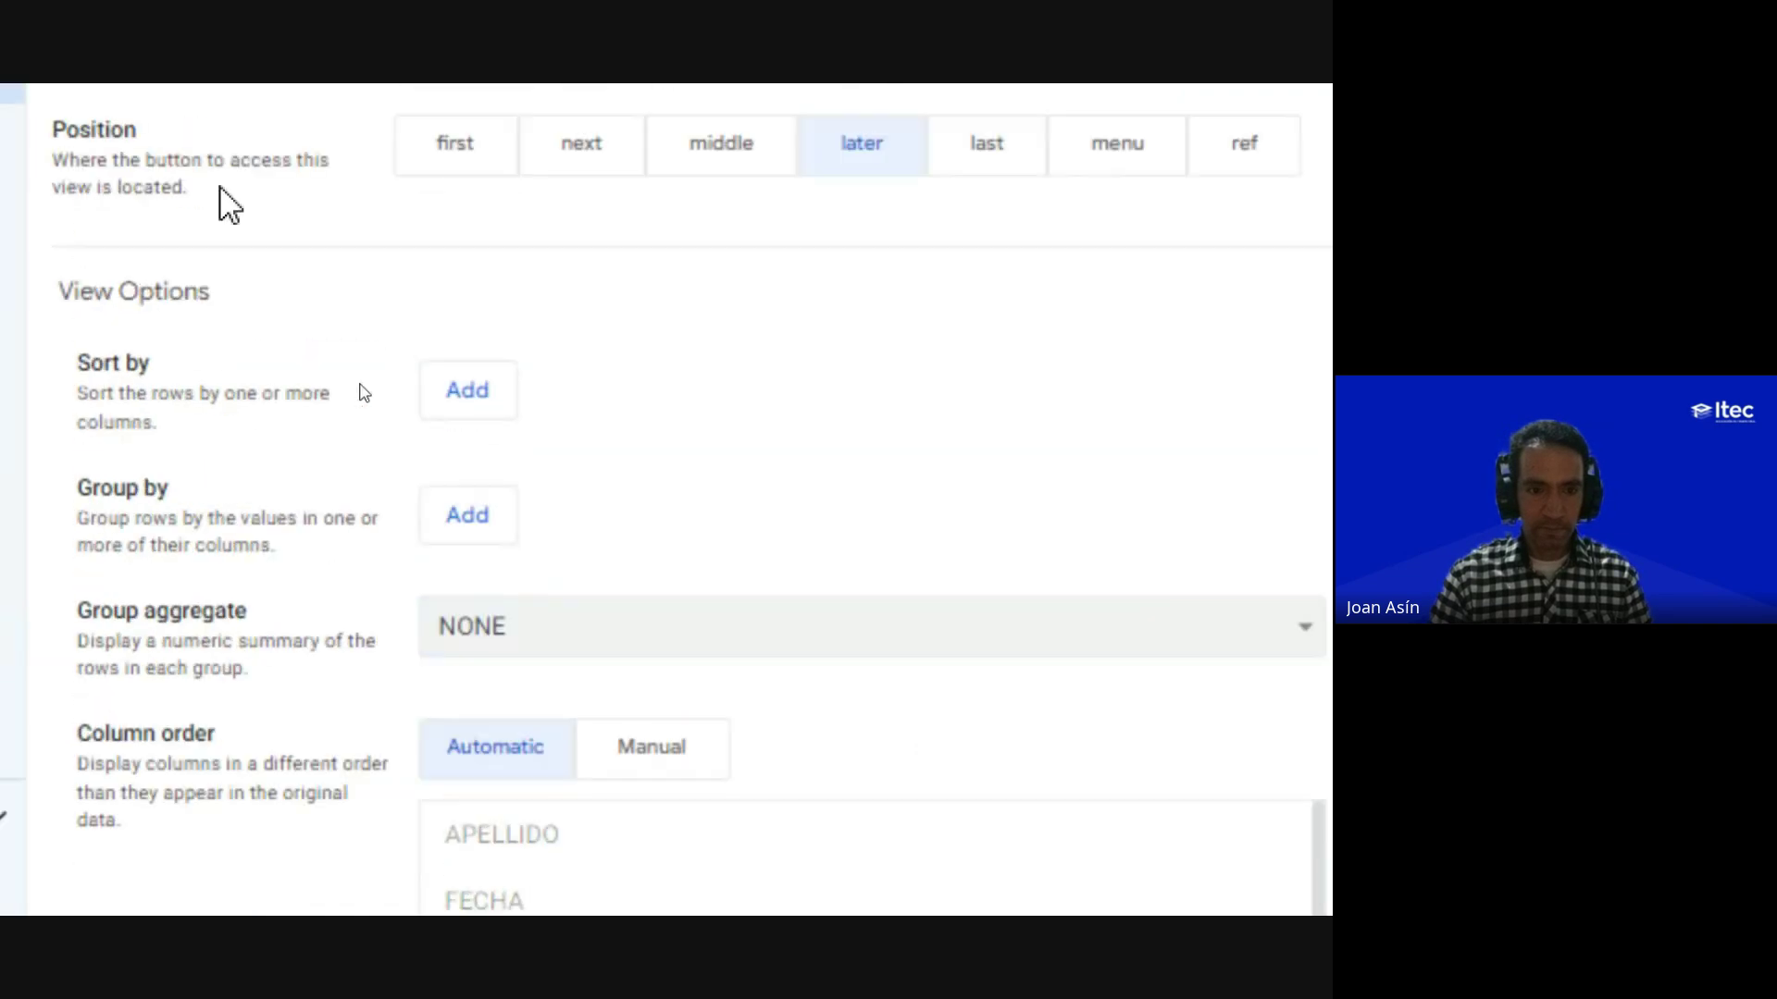
scroll(361, 393, "up", 2)
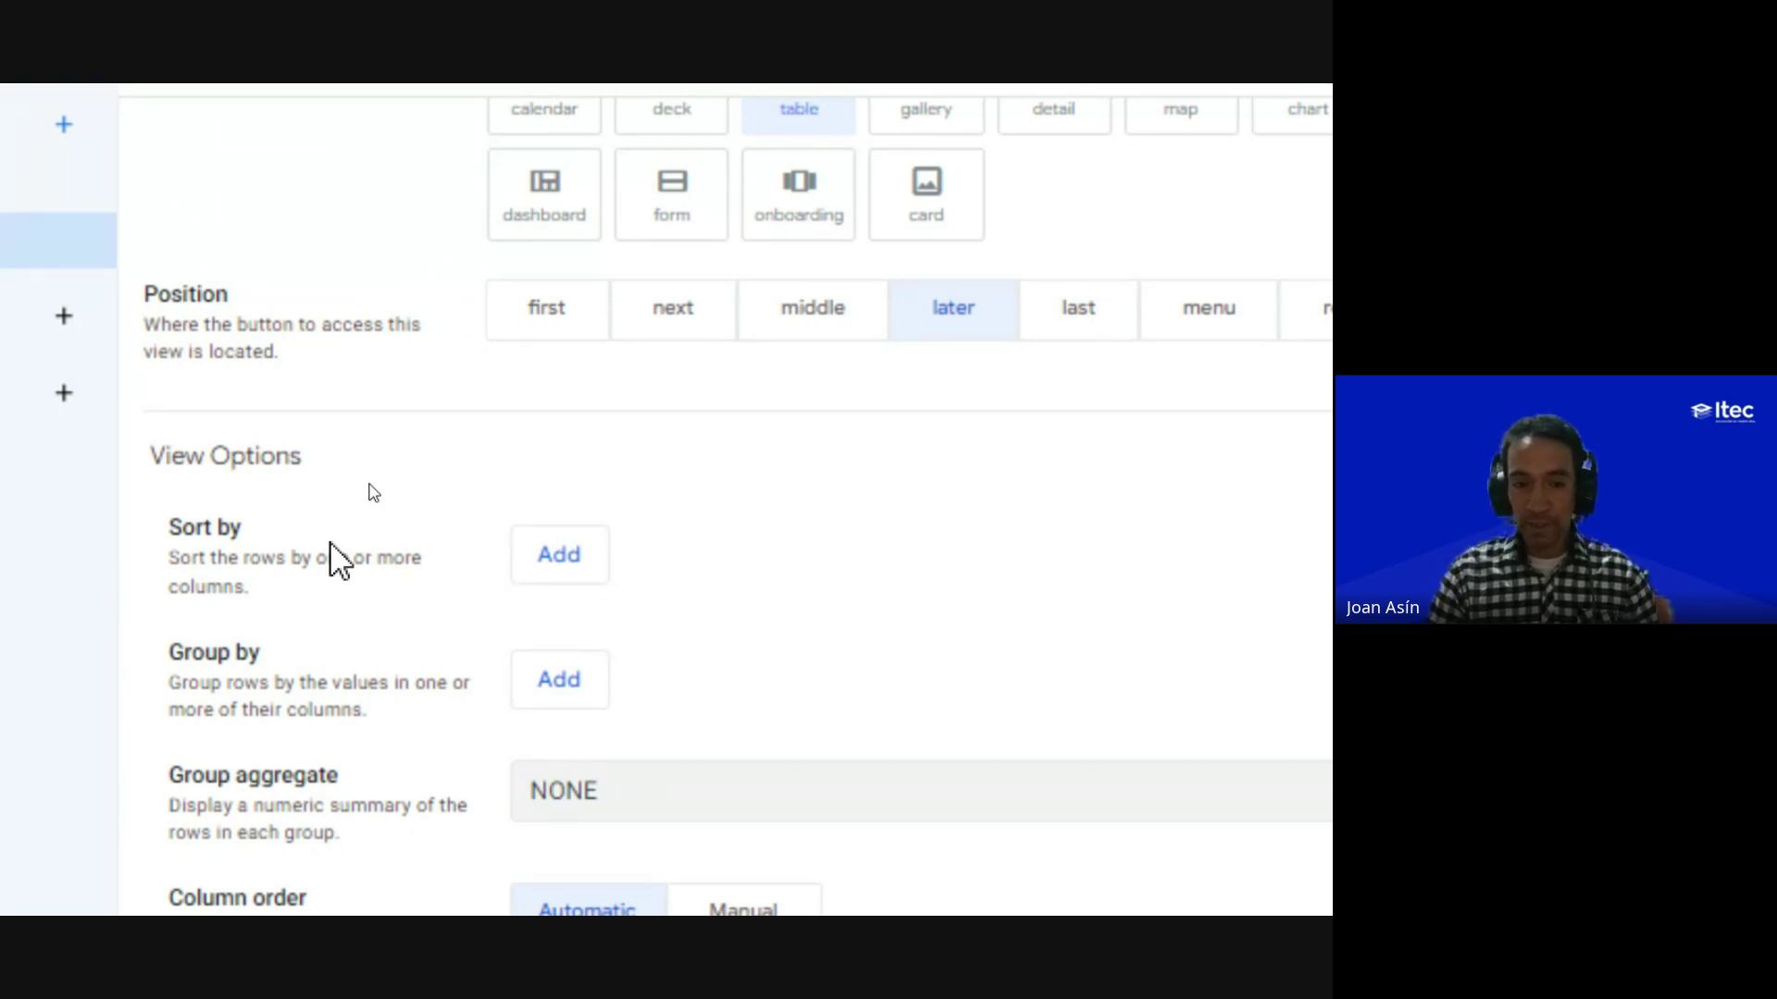
Step: Add a sort rule on FECHA in descending order
left_click(557, 567)
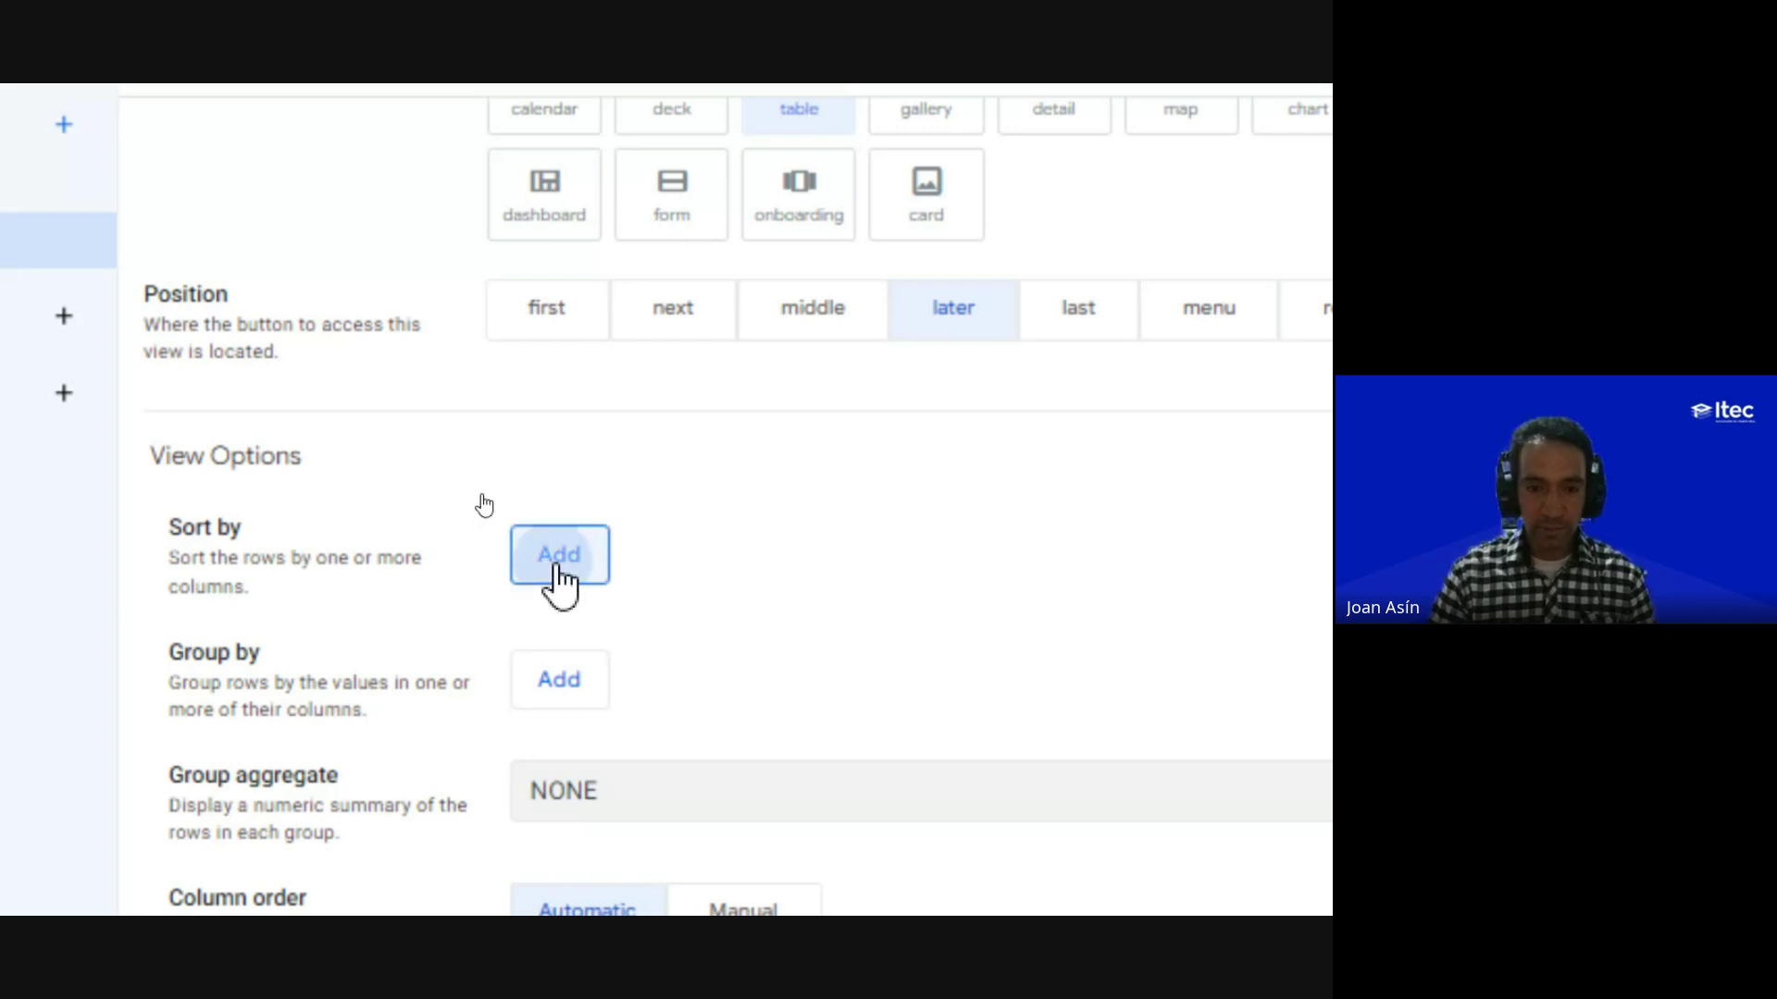
left_click(674, 587)
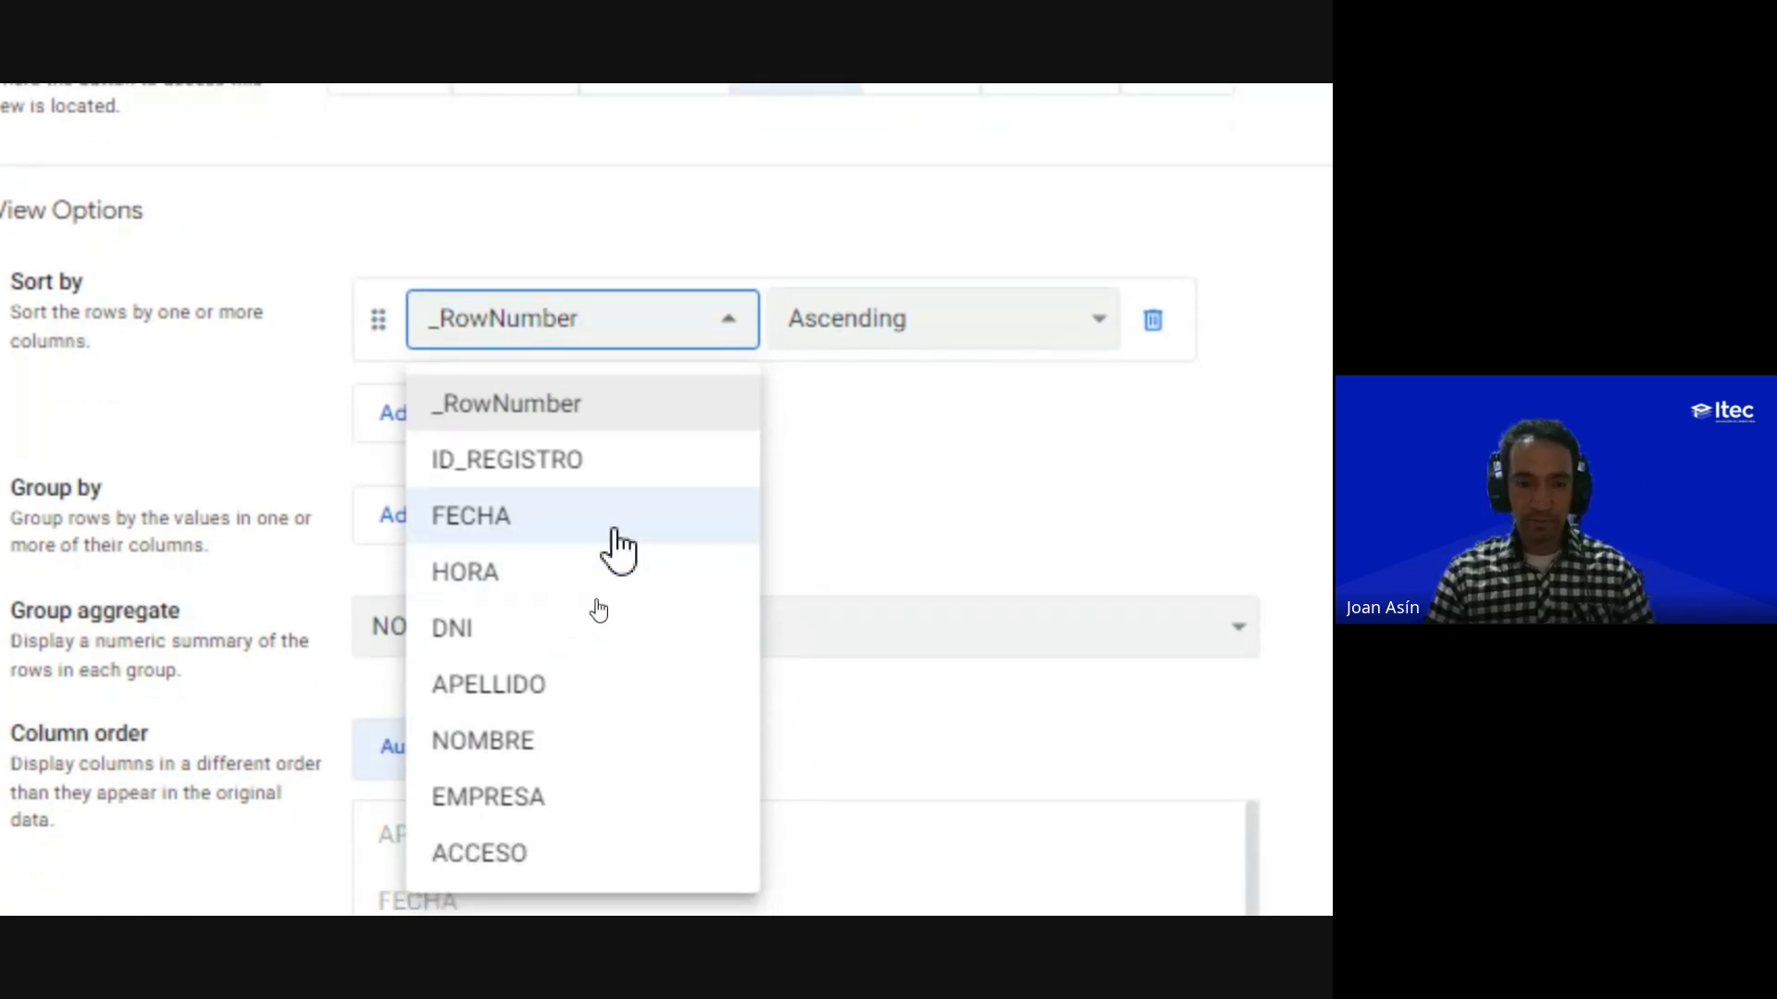
left_click(472, 527)
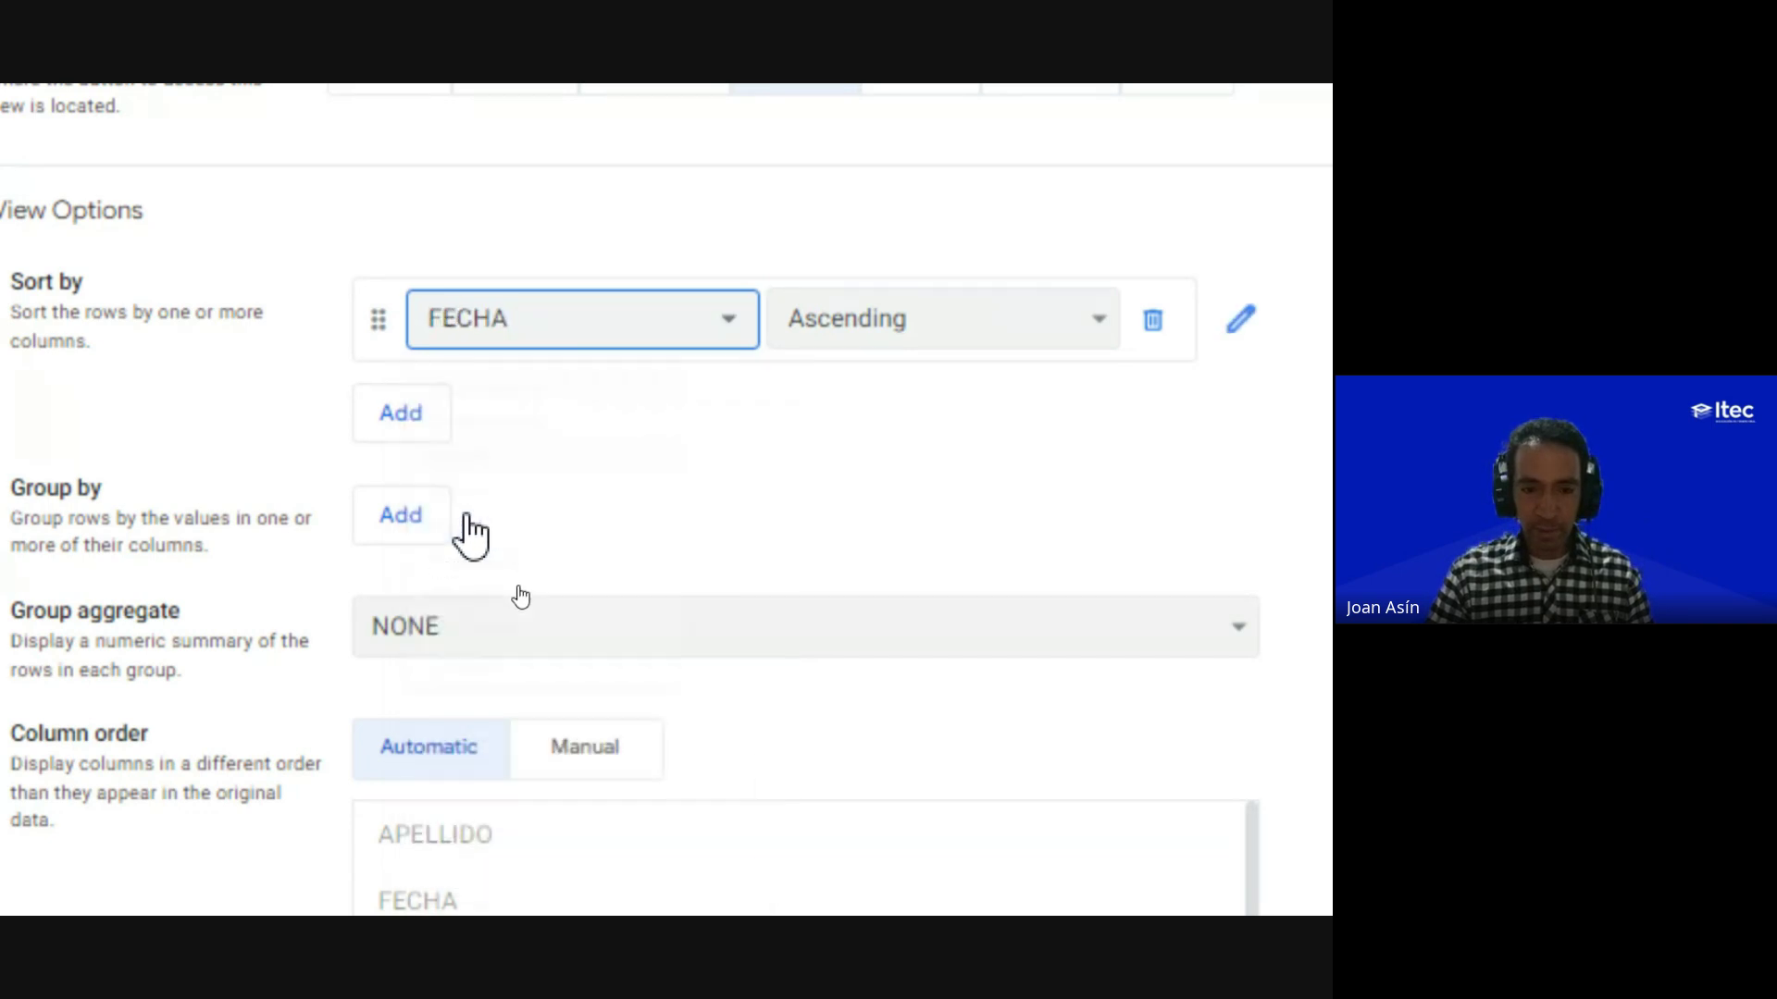
scroll(515, 294, "up", 1)
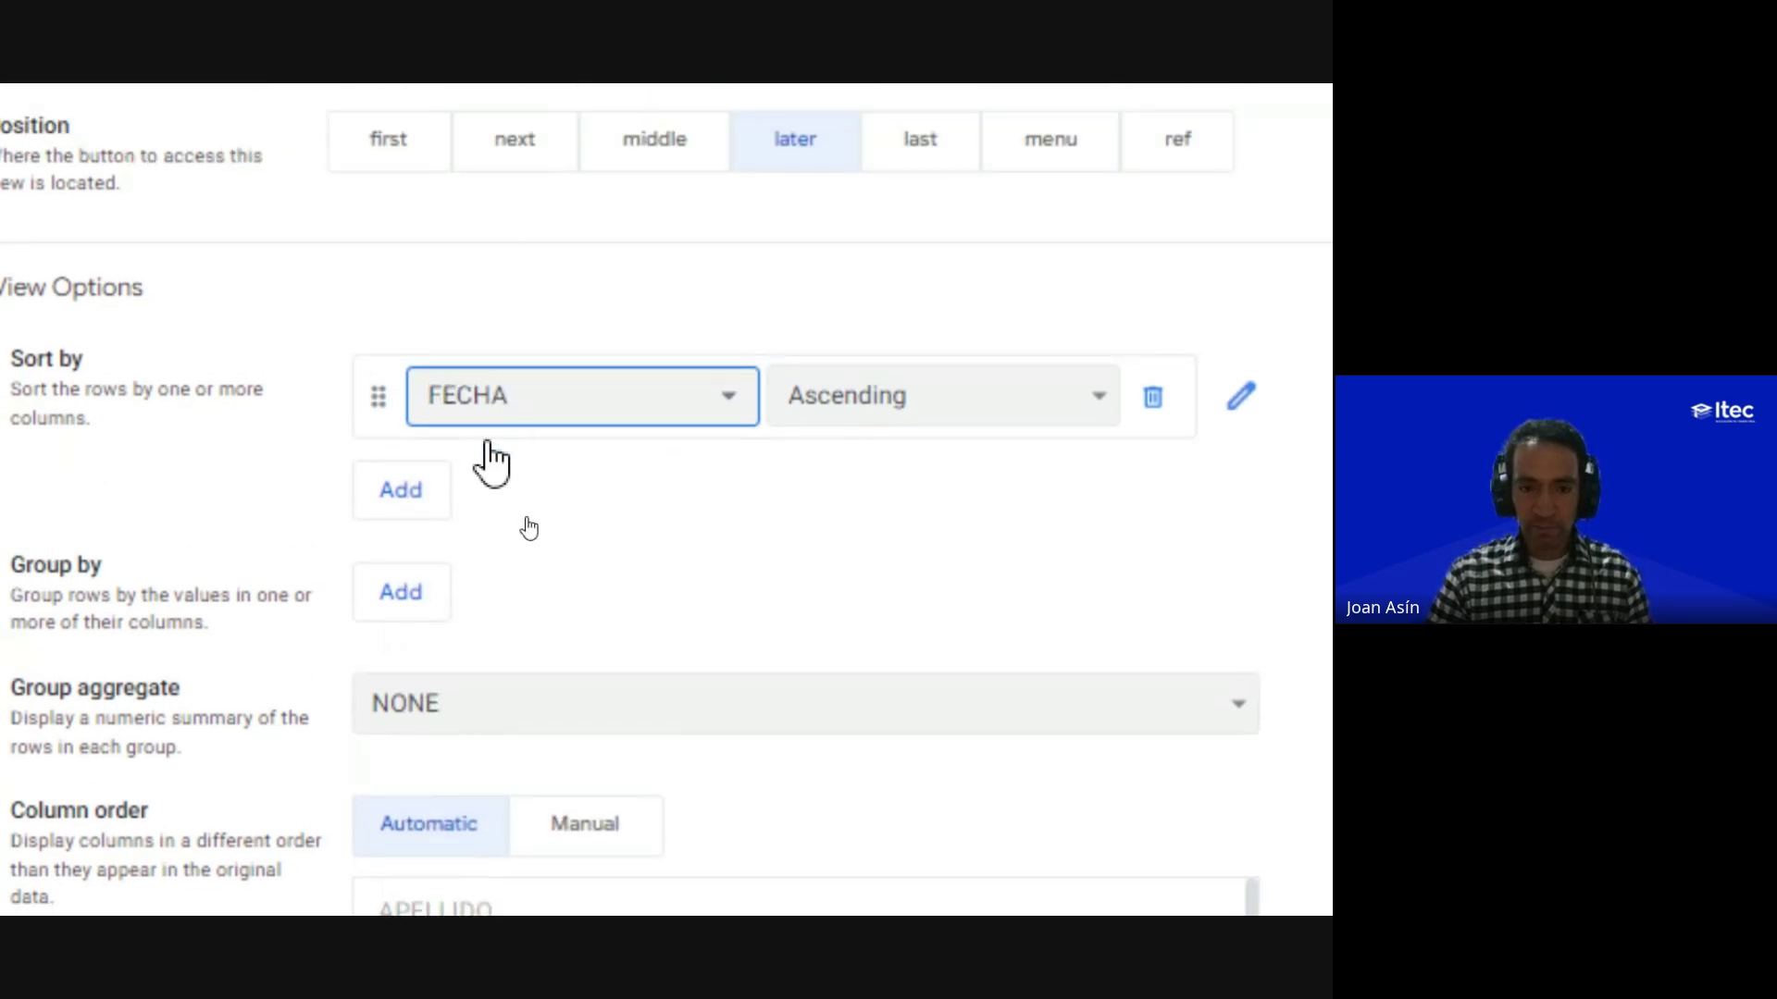
left_click(837, 402)
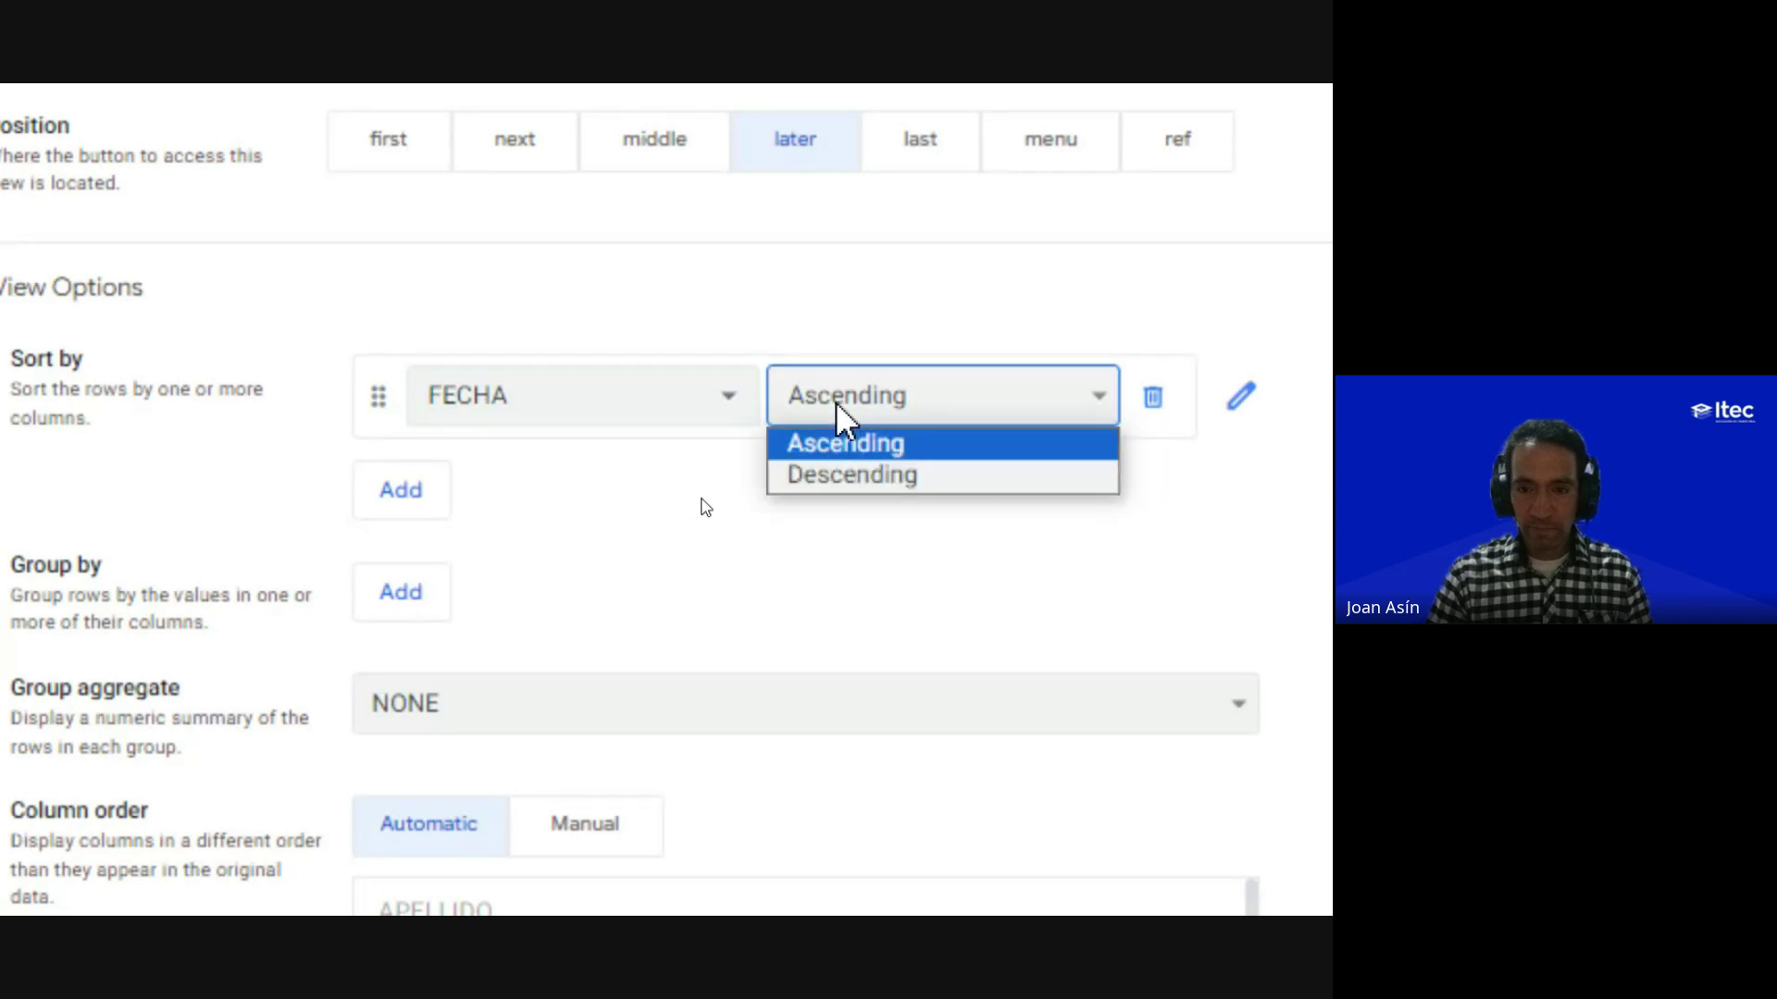
left_click(836, 476)
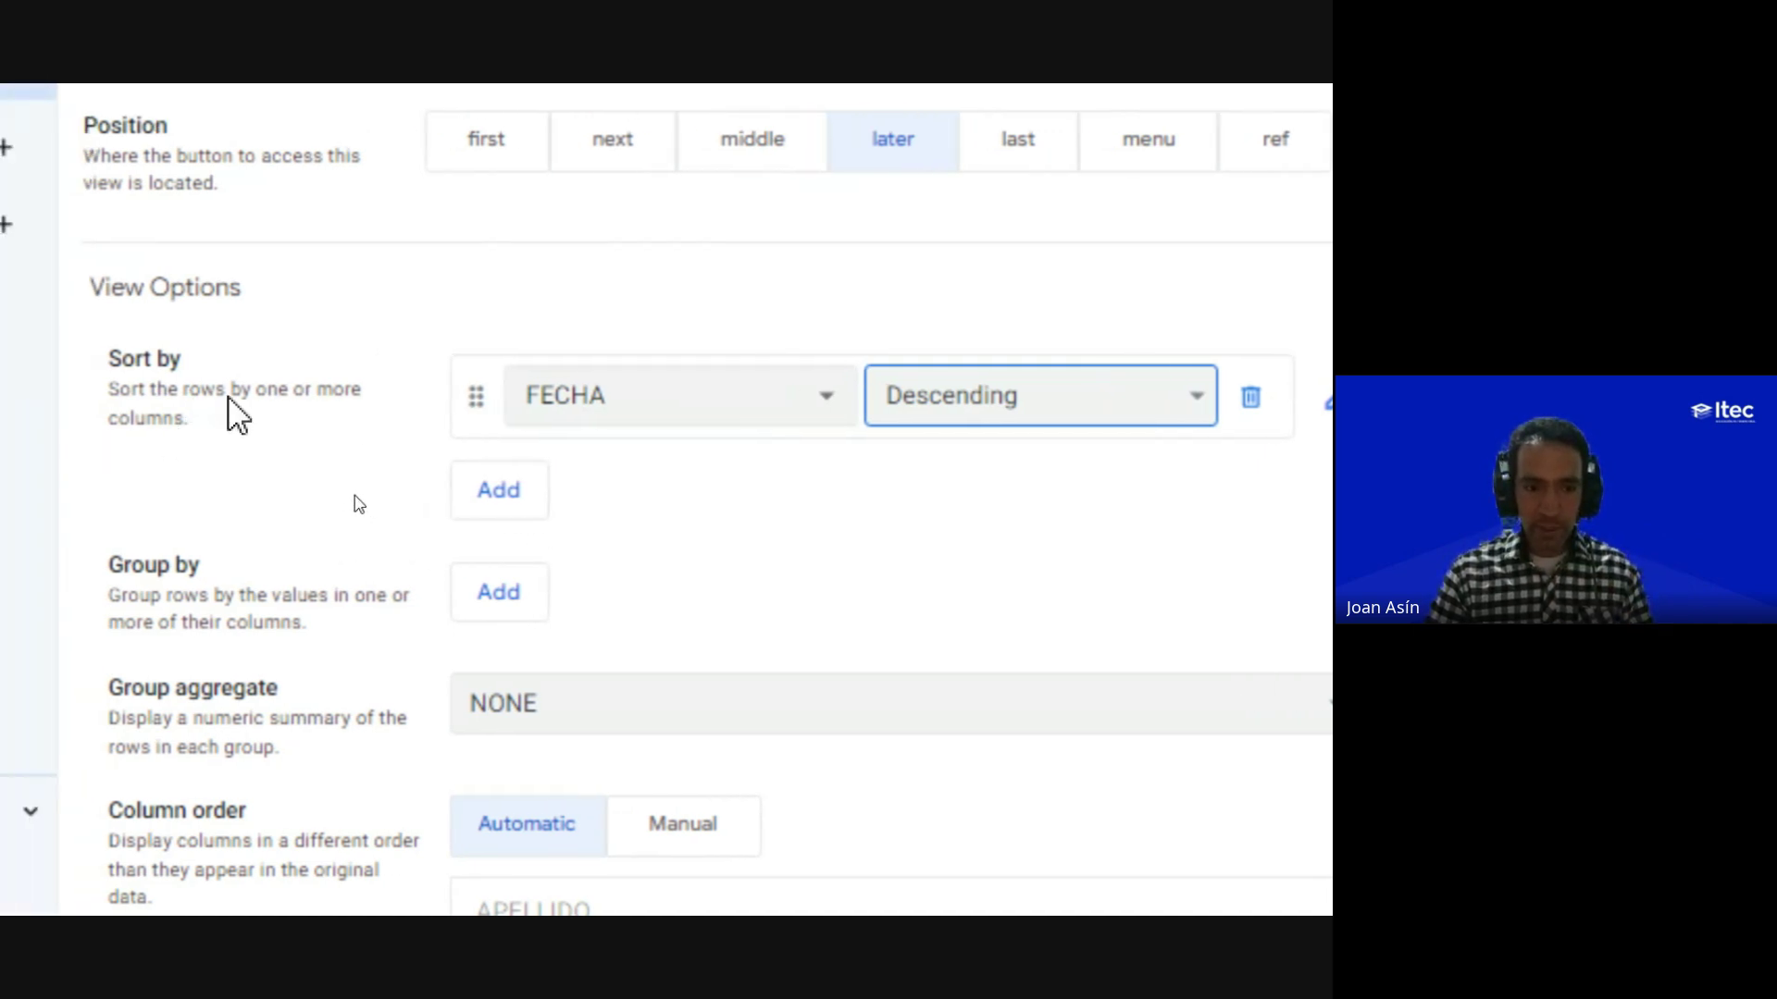
Step: Add a second sort rule on HORA, also descending
left_click(518, 499)
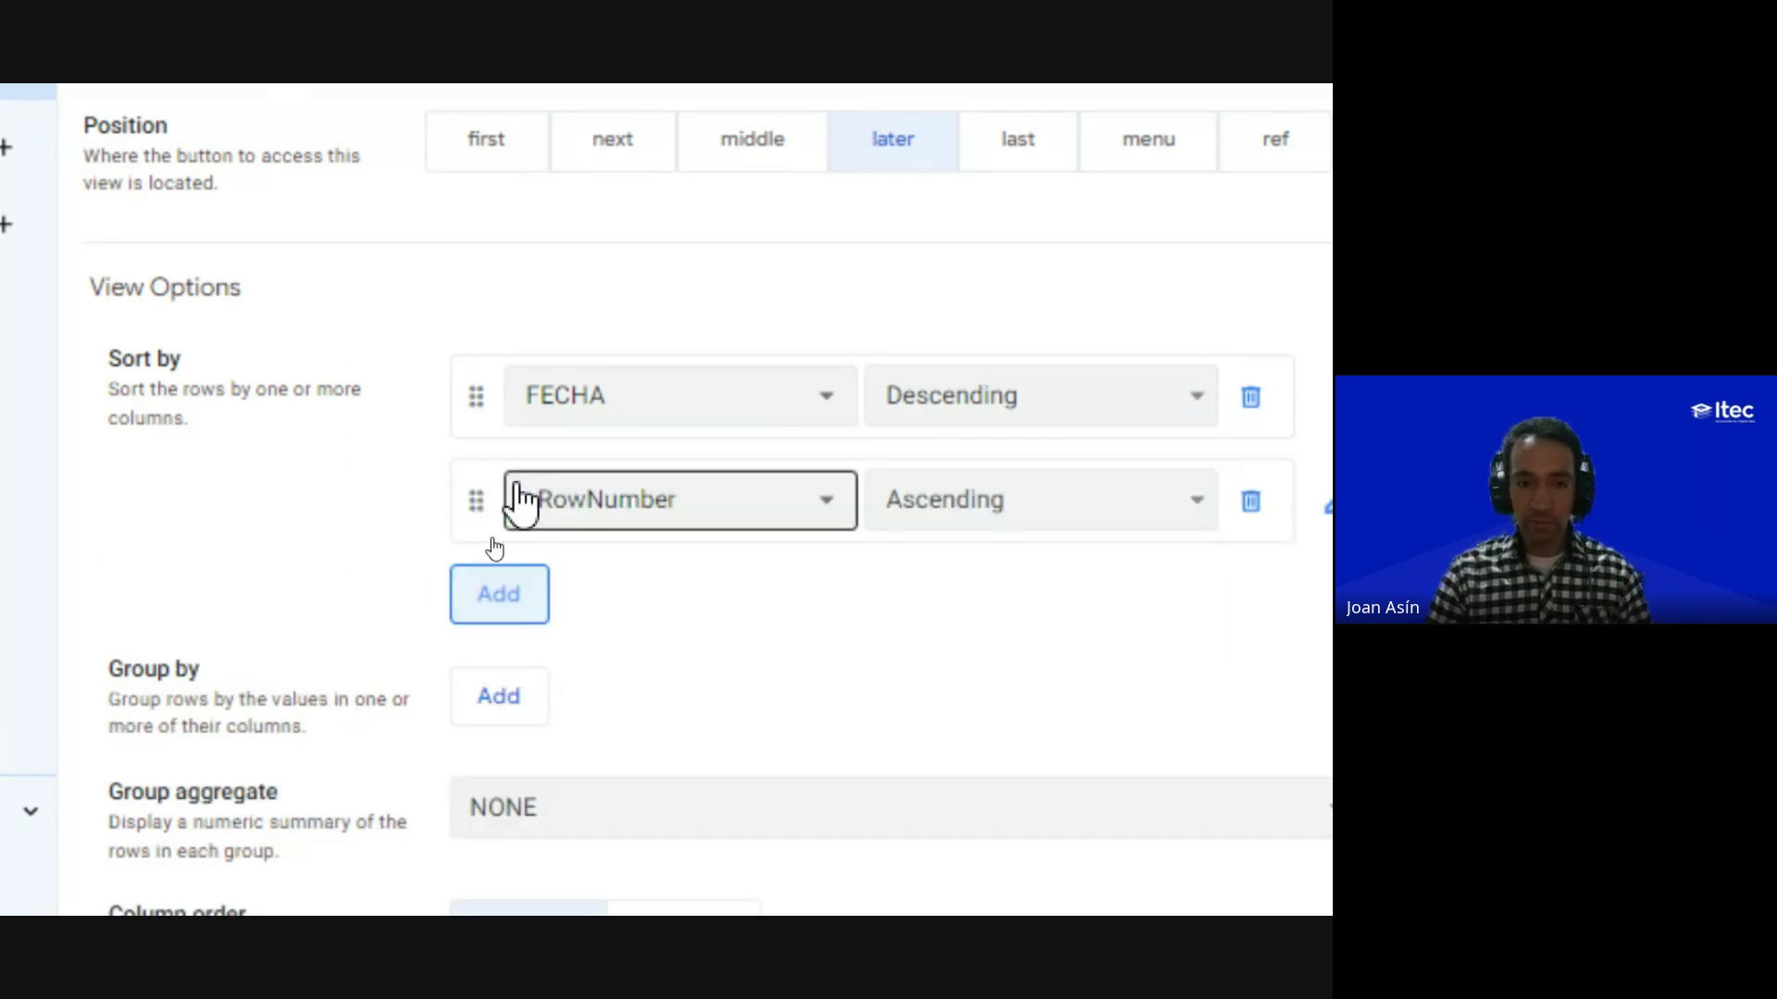
left_click(613, 515)
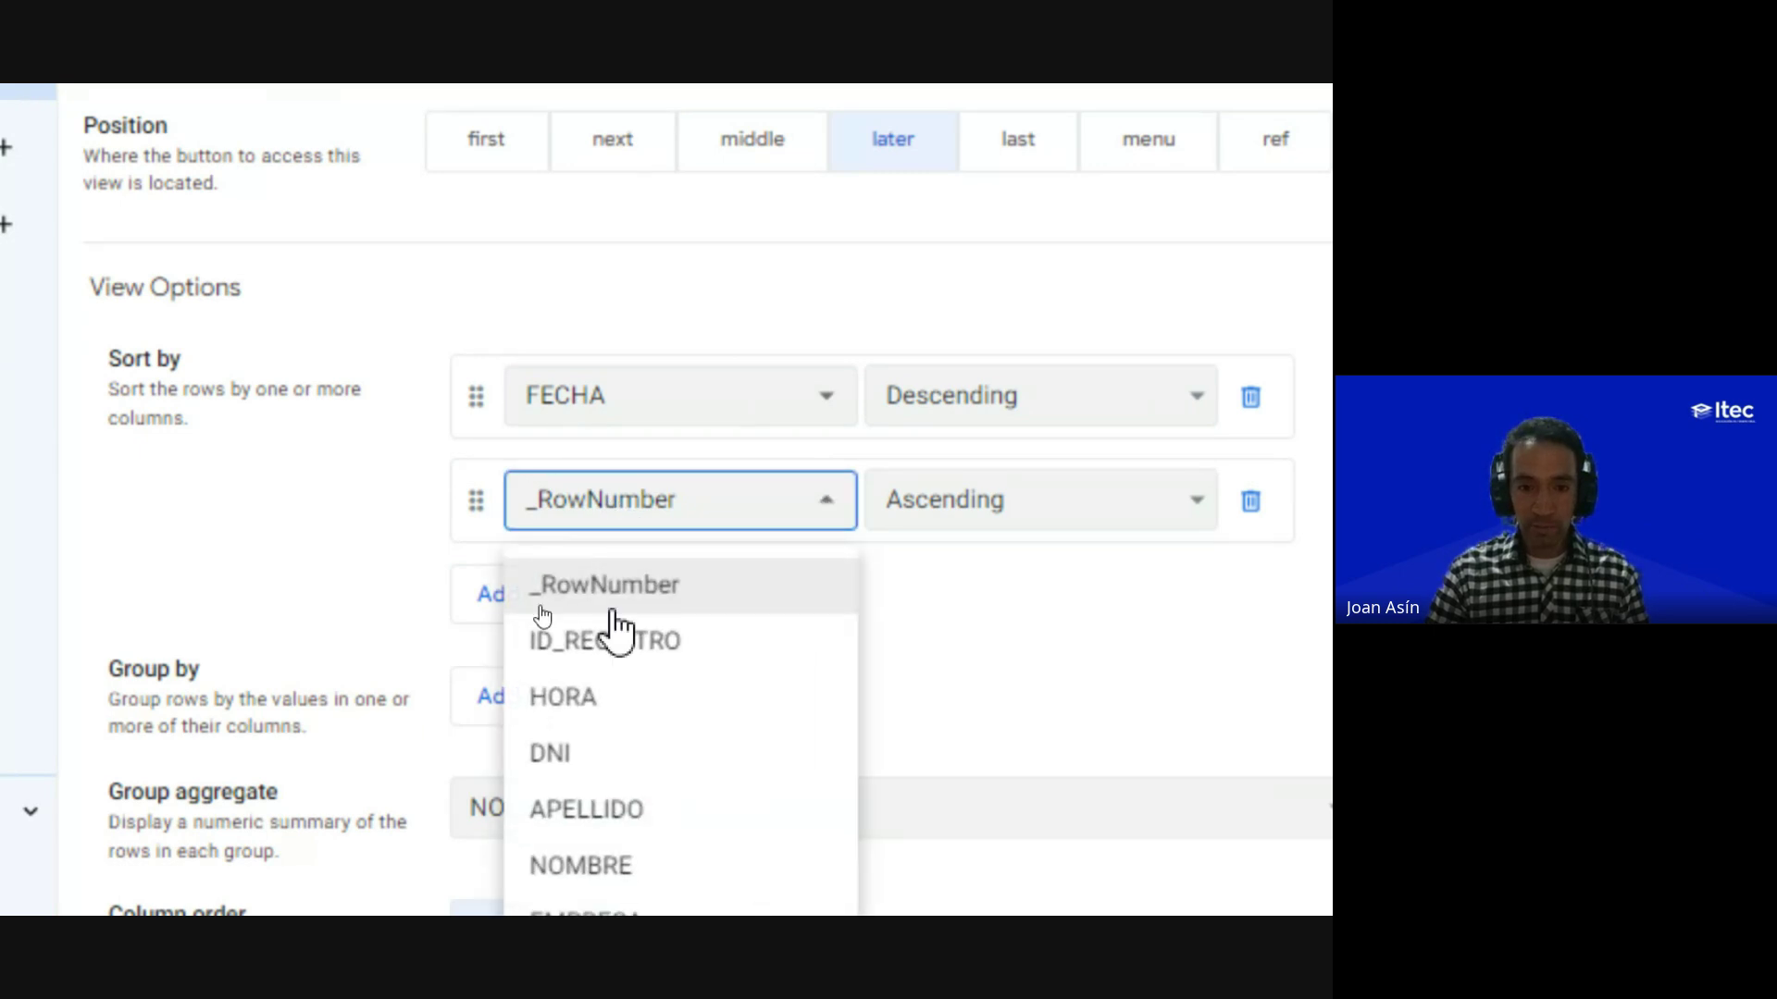
left_click(597, 696)
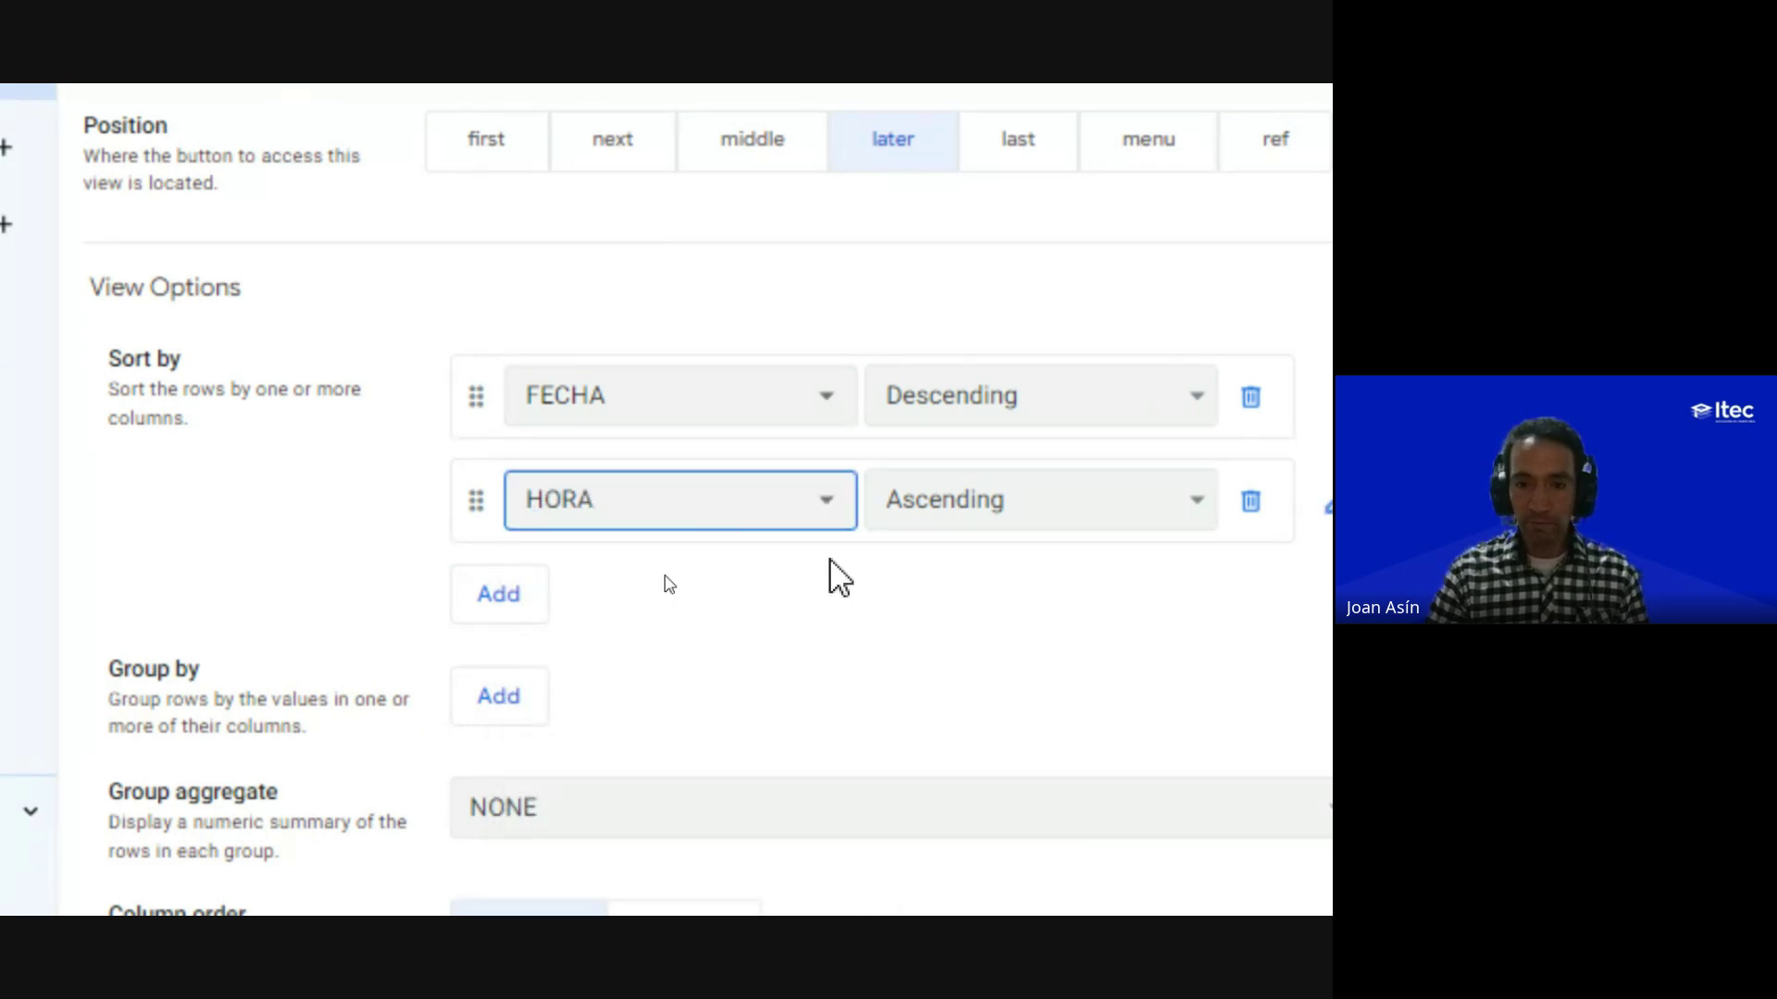
left_click(939, 519)
left_click(934, 573)
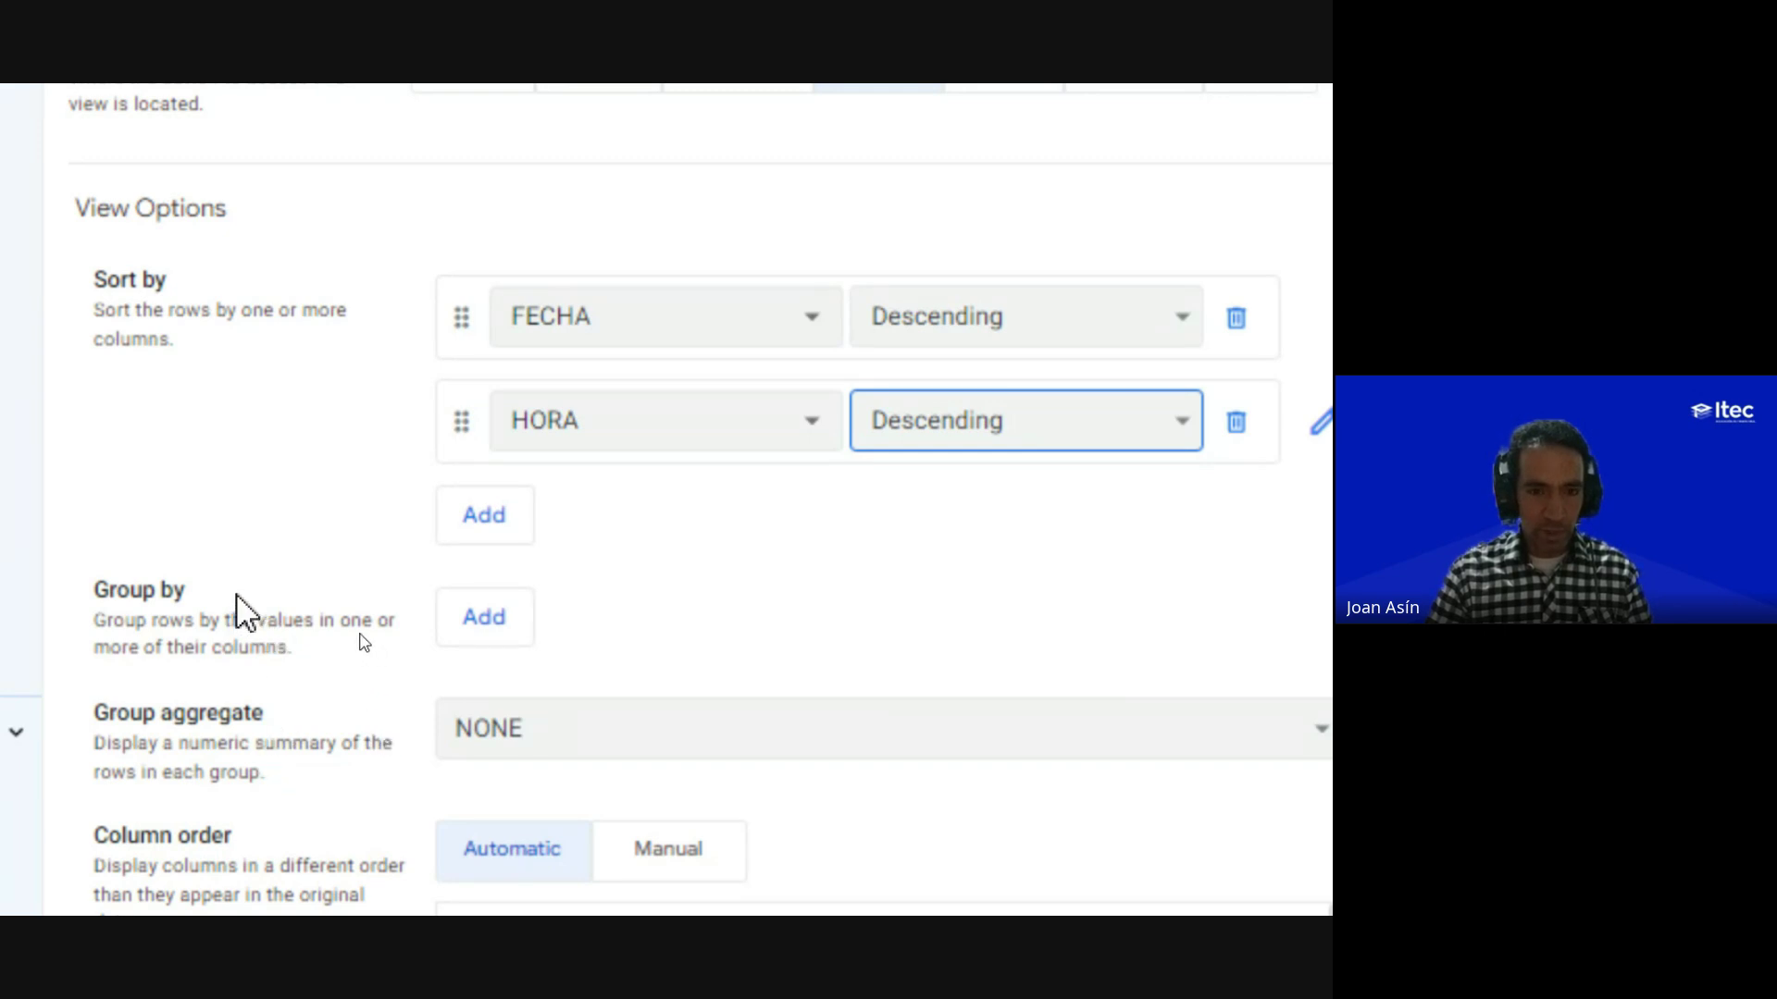
Step: Add a Group by rule on FECHA in descending order
left_click(477, 625)
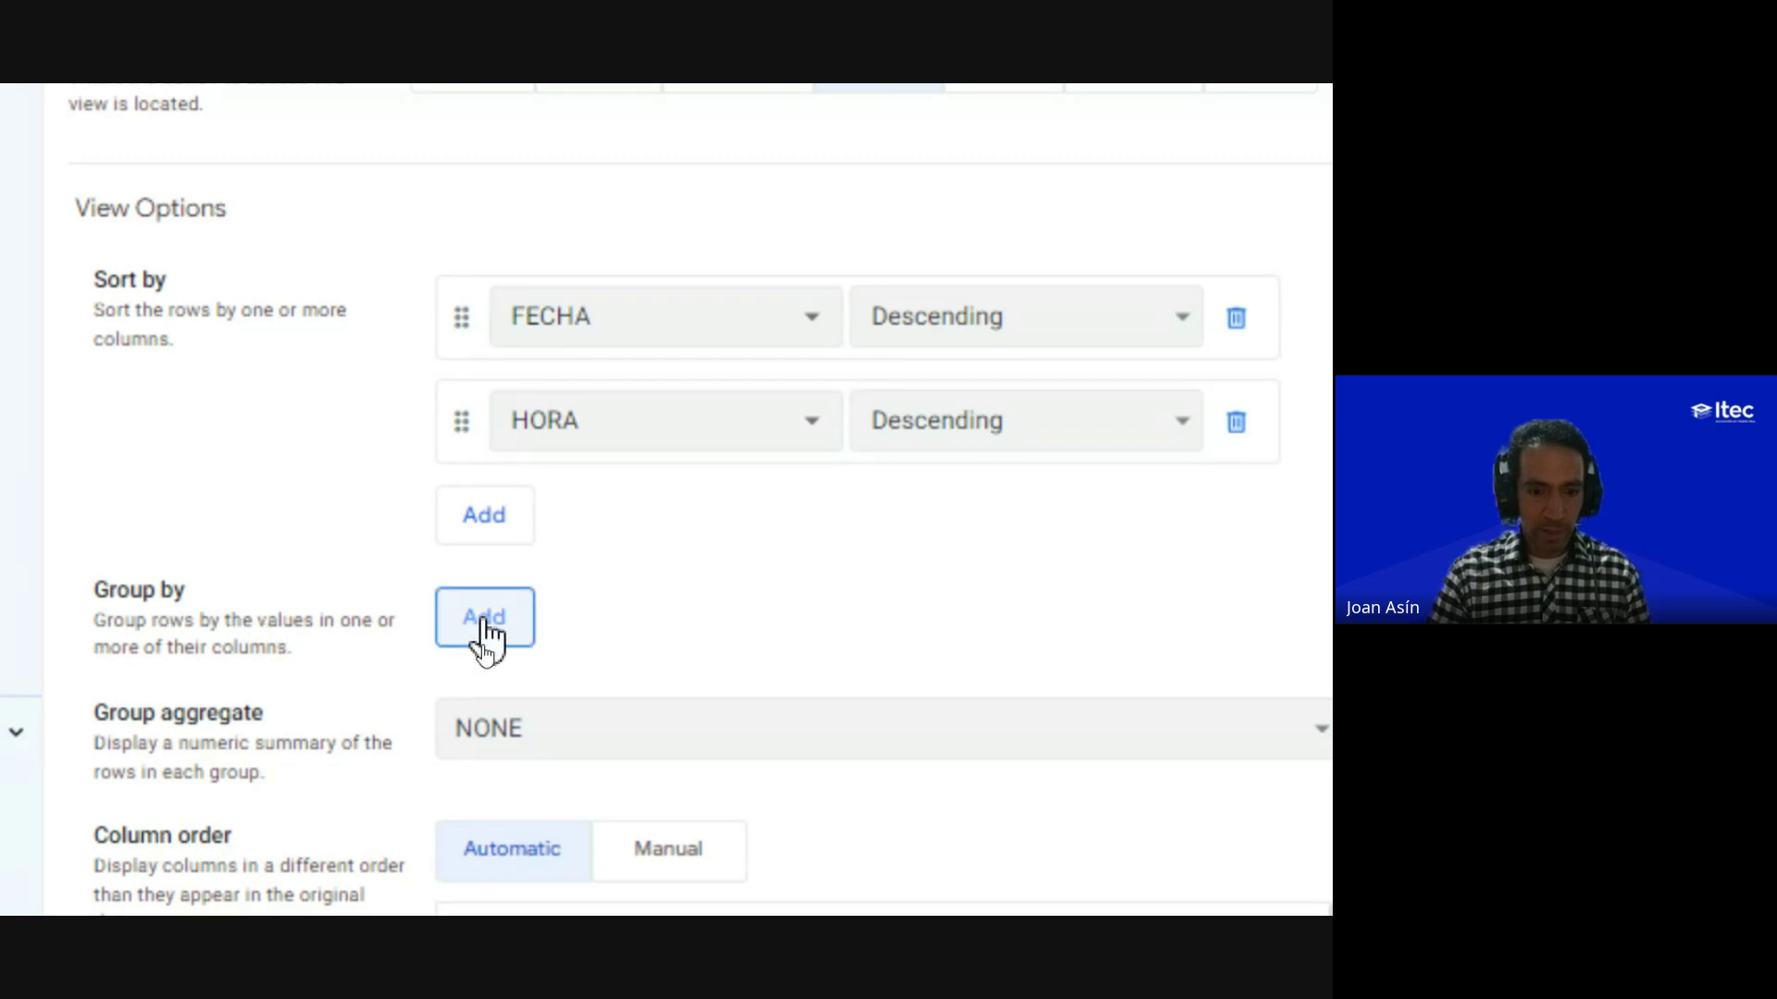
scroll(634, 814, "down", 2)
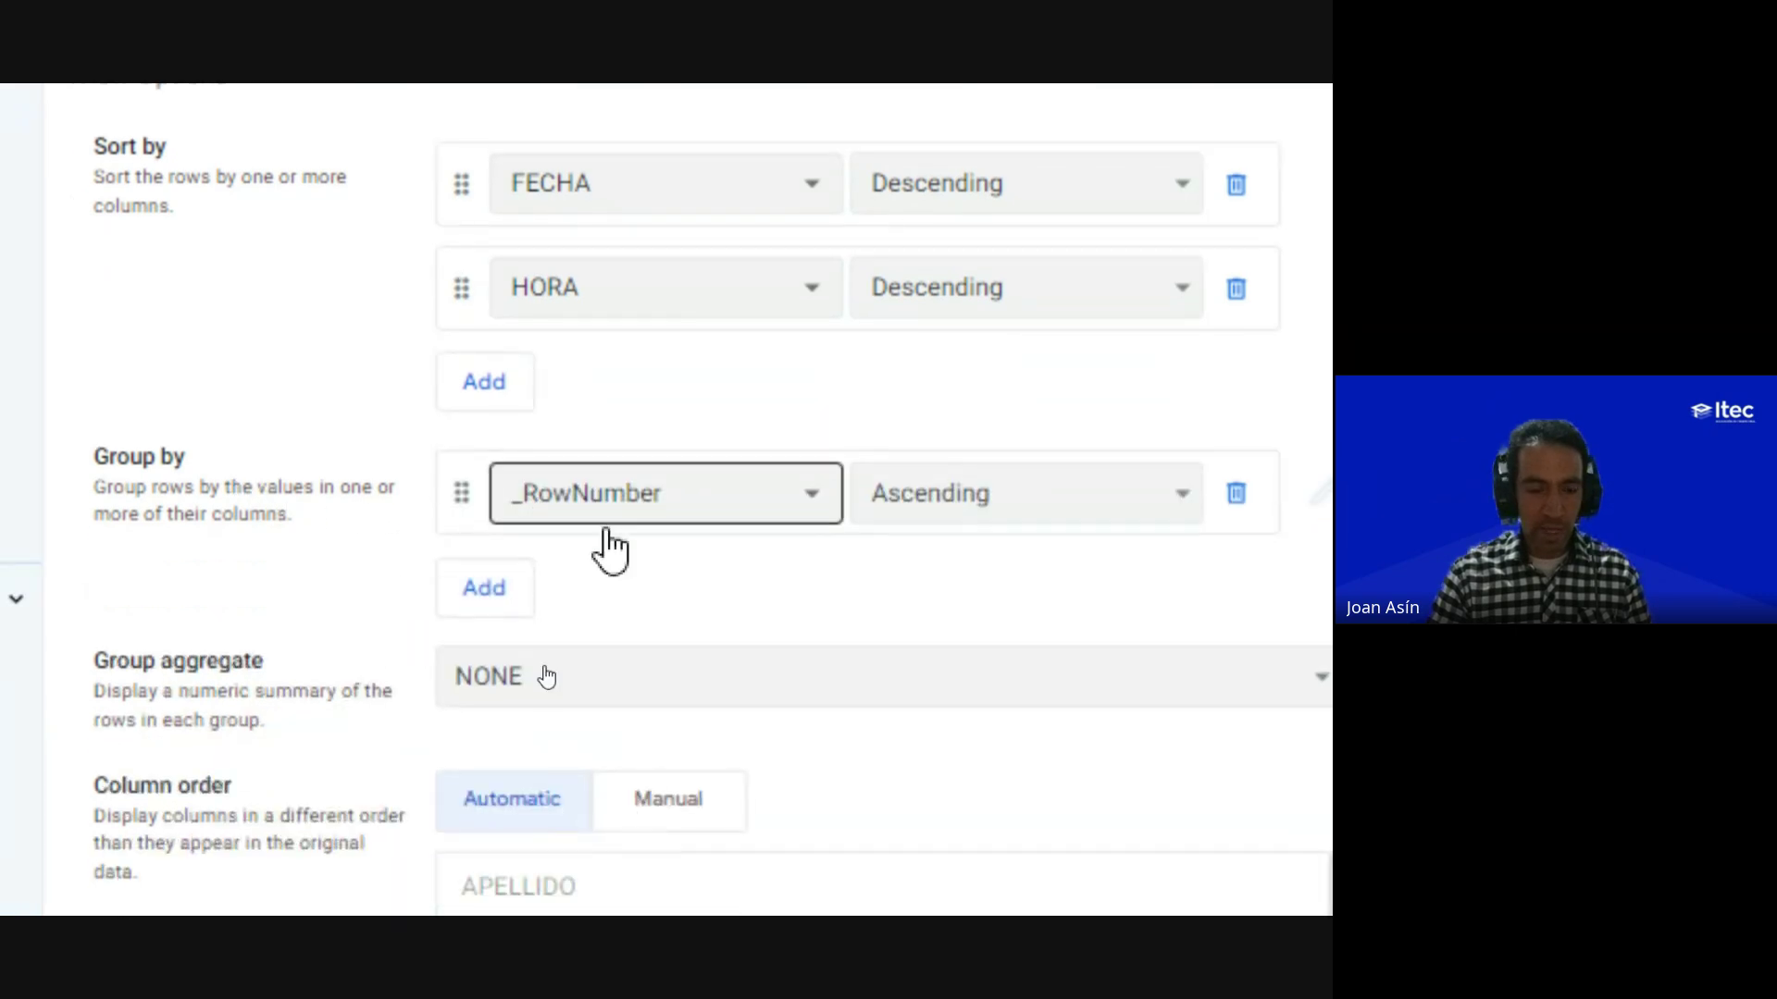
left_click(595, 516)
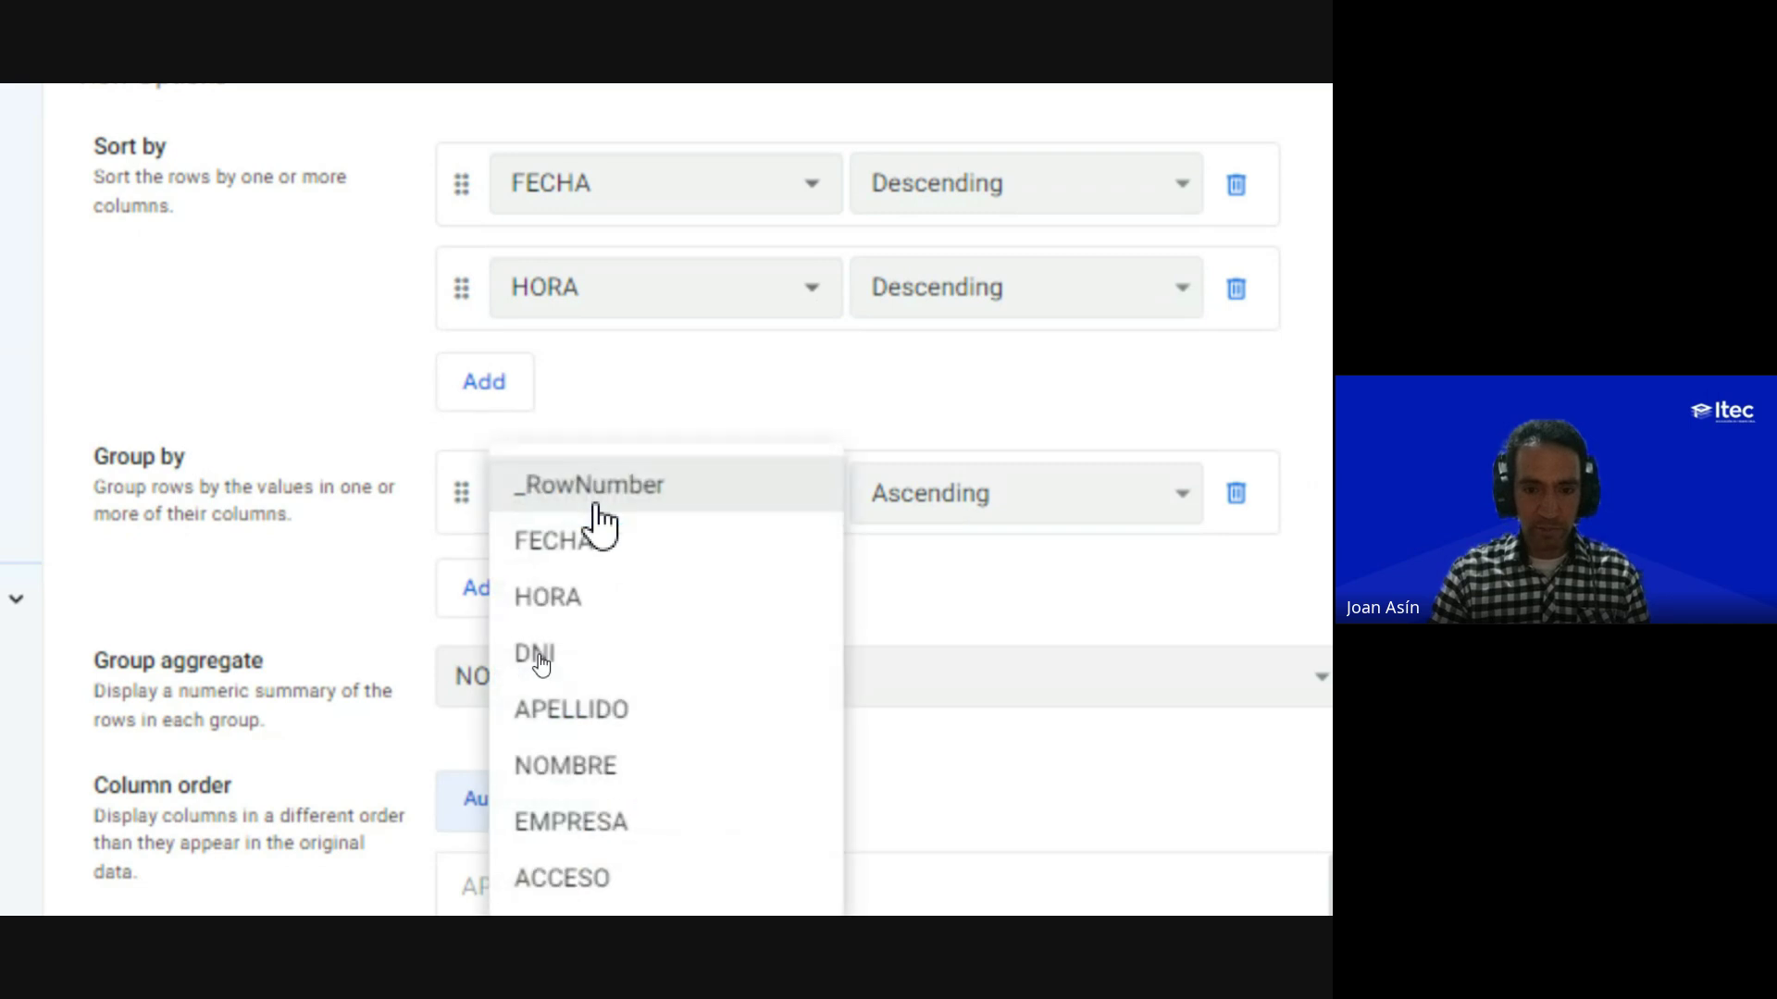
left_click(555, 546)
left_click(962, 509)
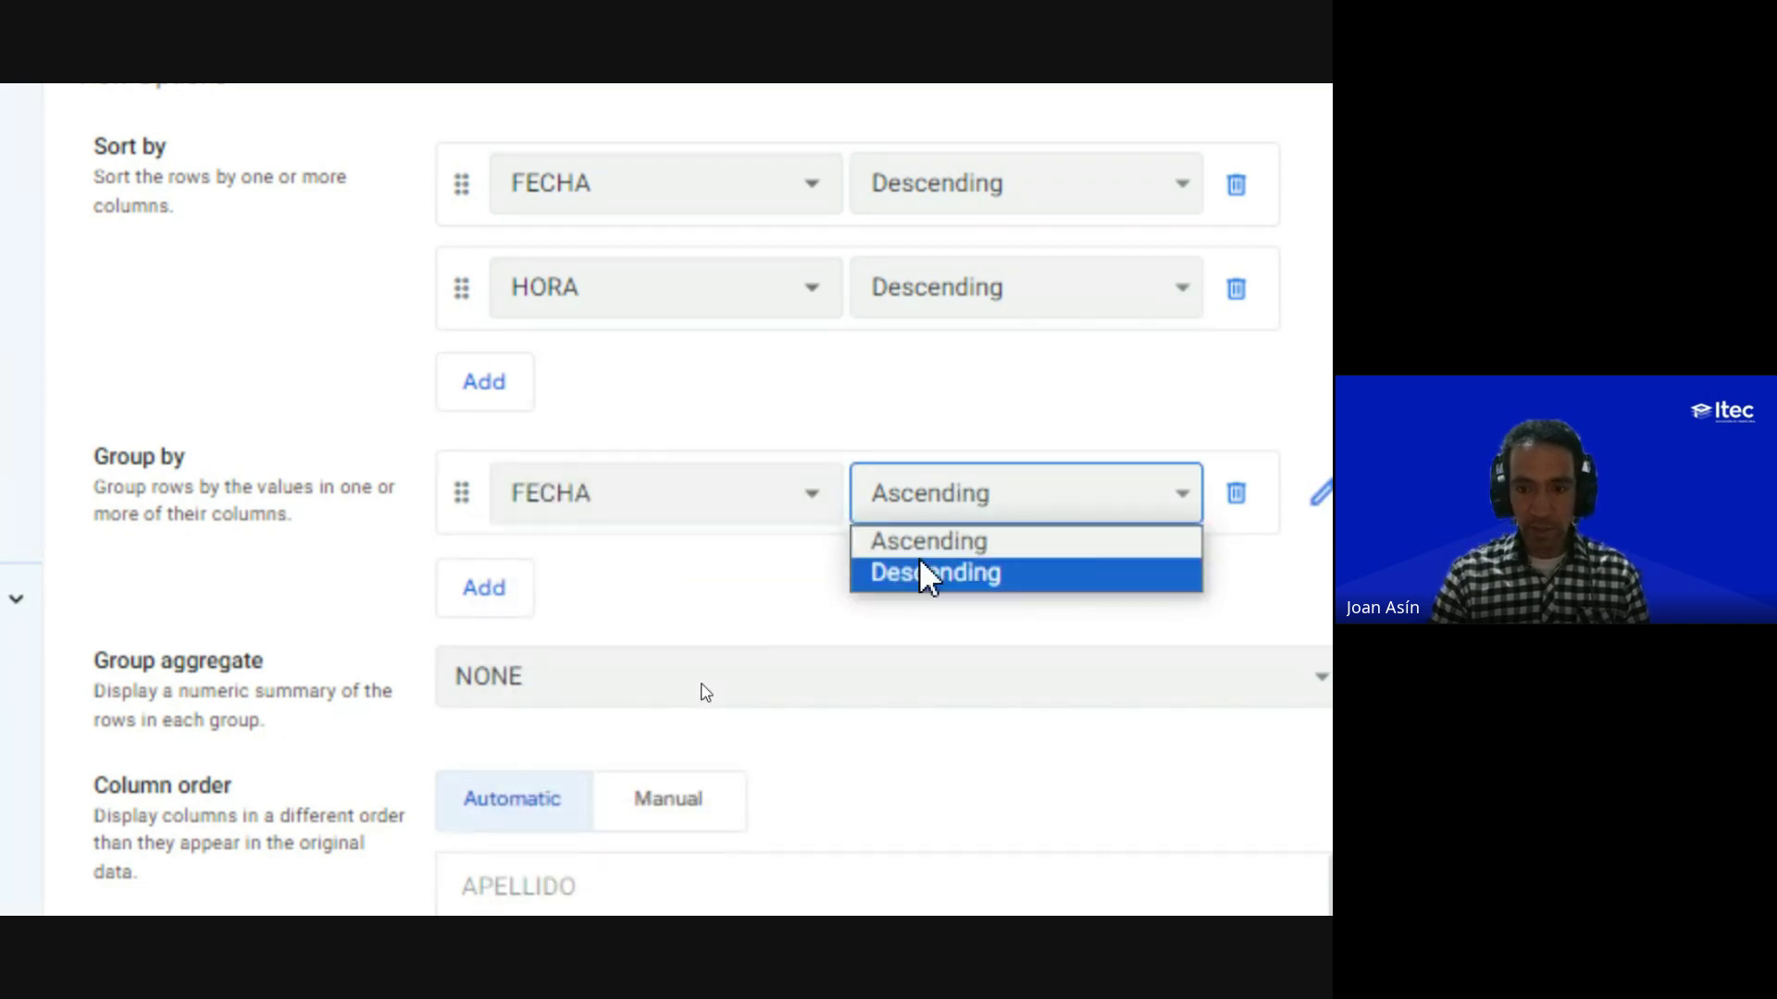
left_click(920, 583)
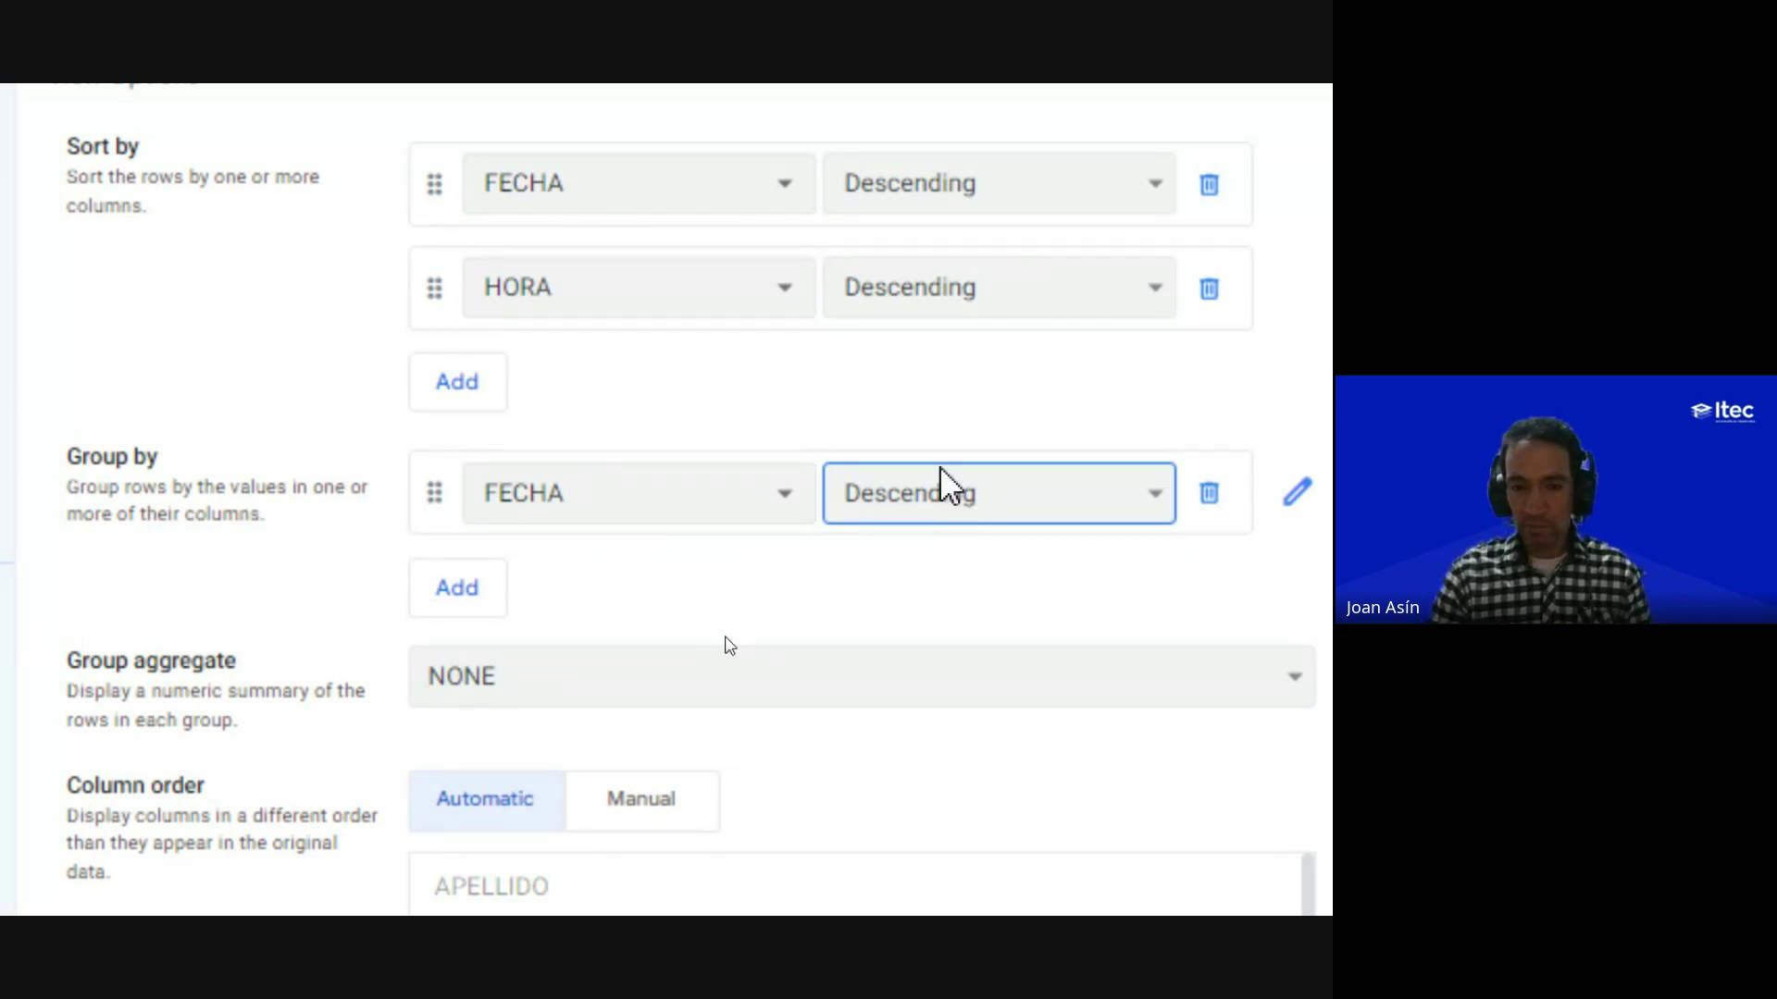
Step: Set the group aggregate to COUNT
scroll(496, 575, "down", 2)
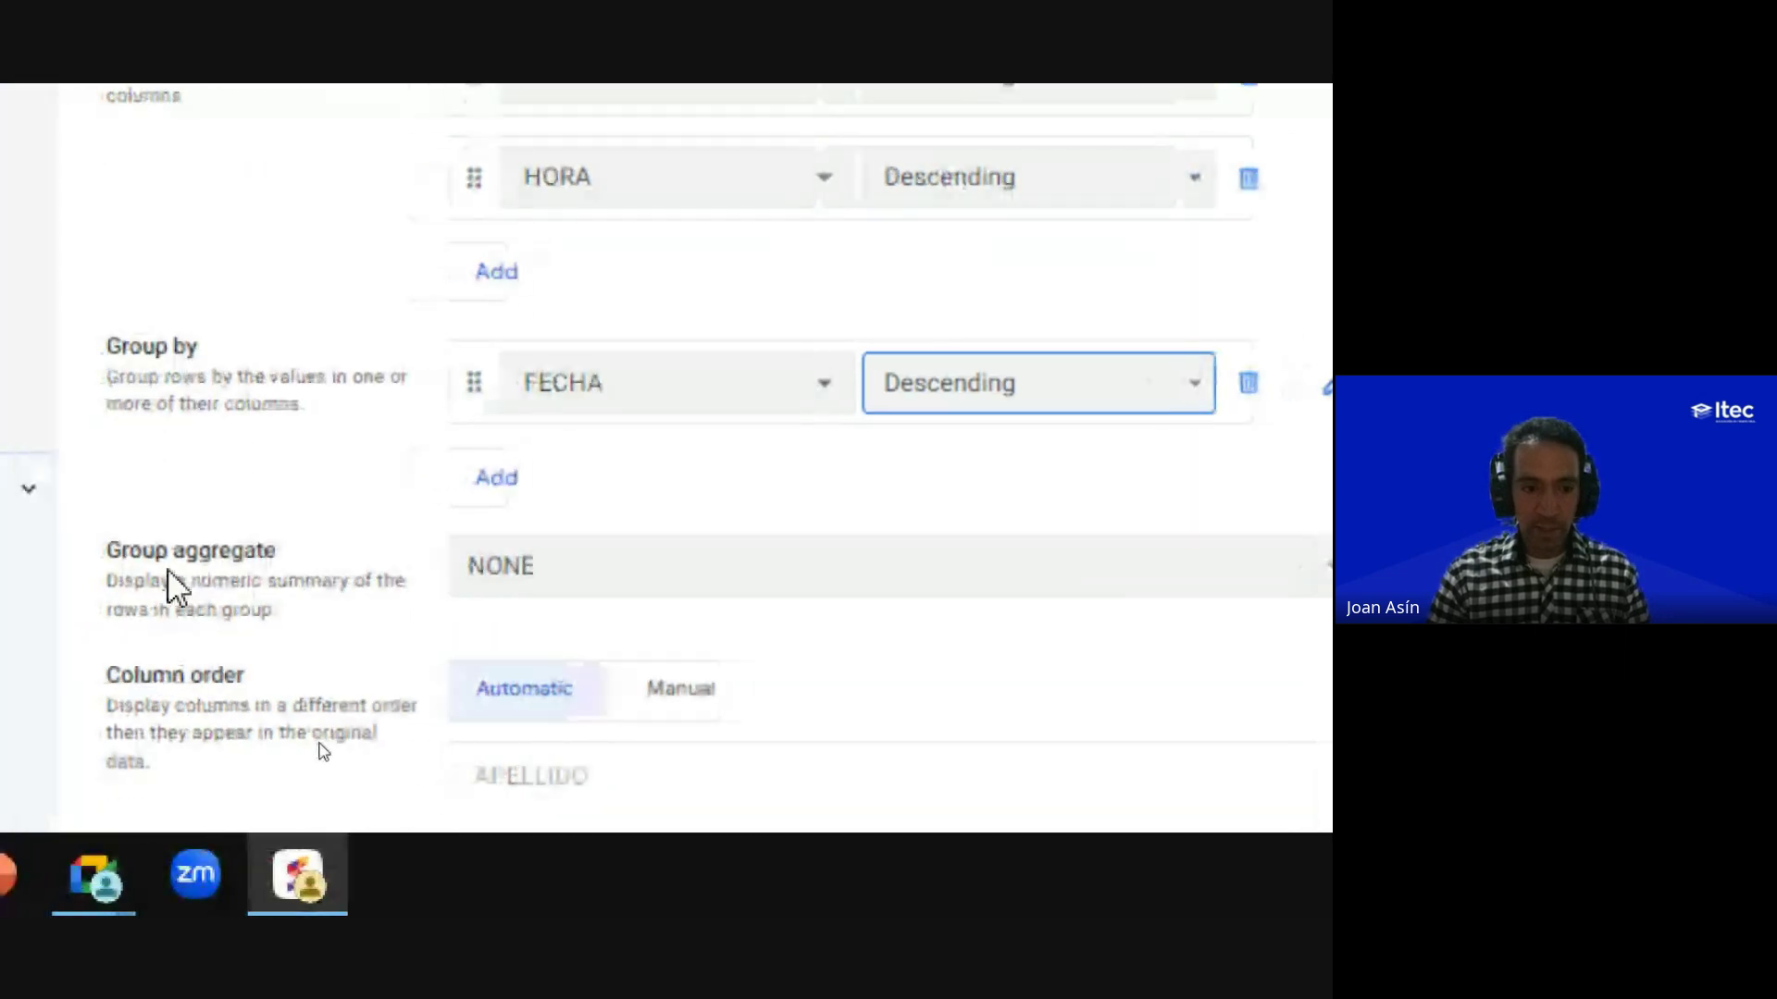
left_click(507, 560)
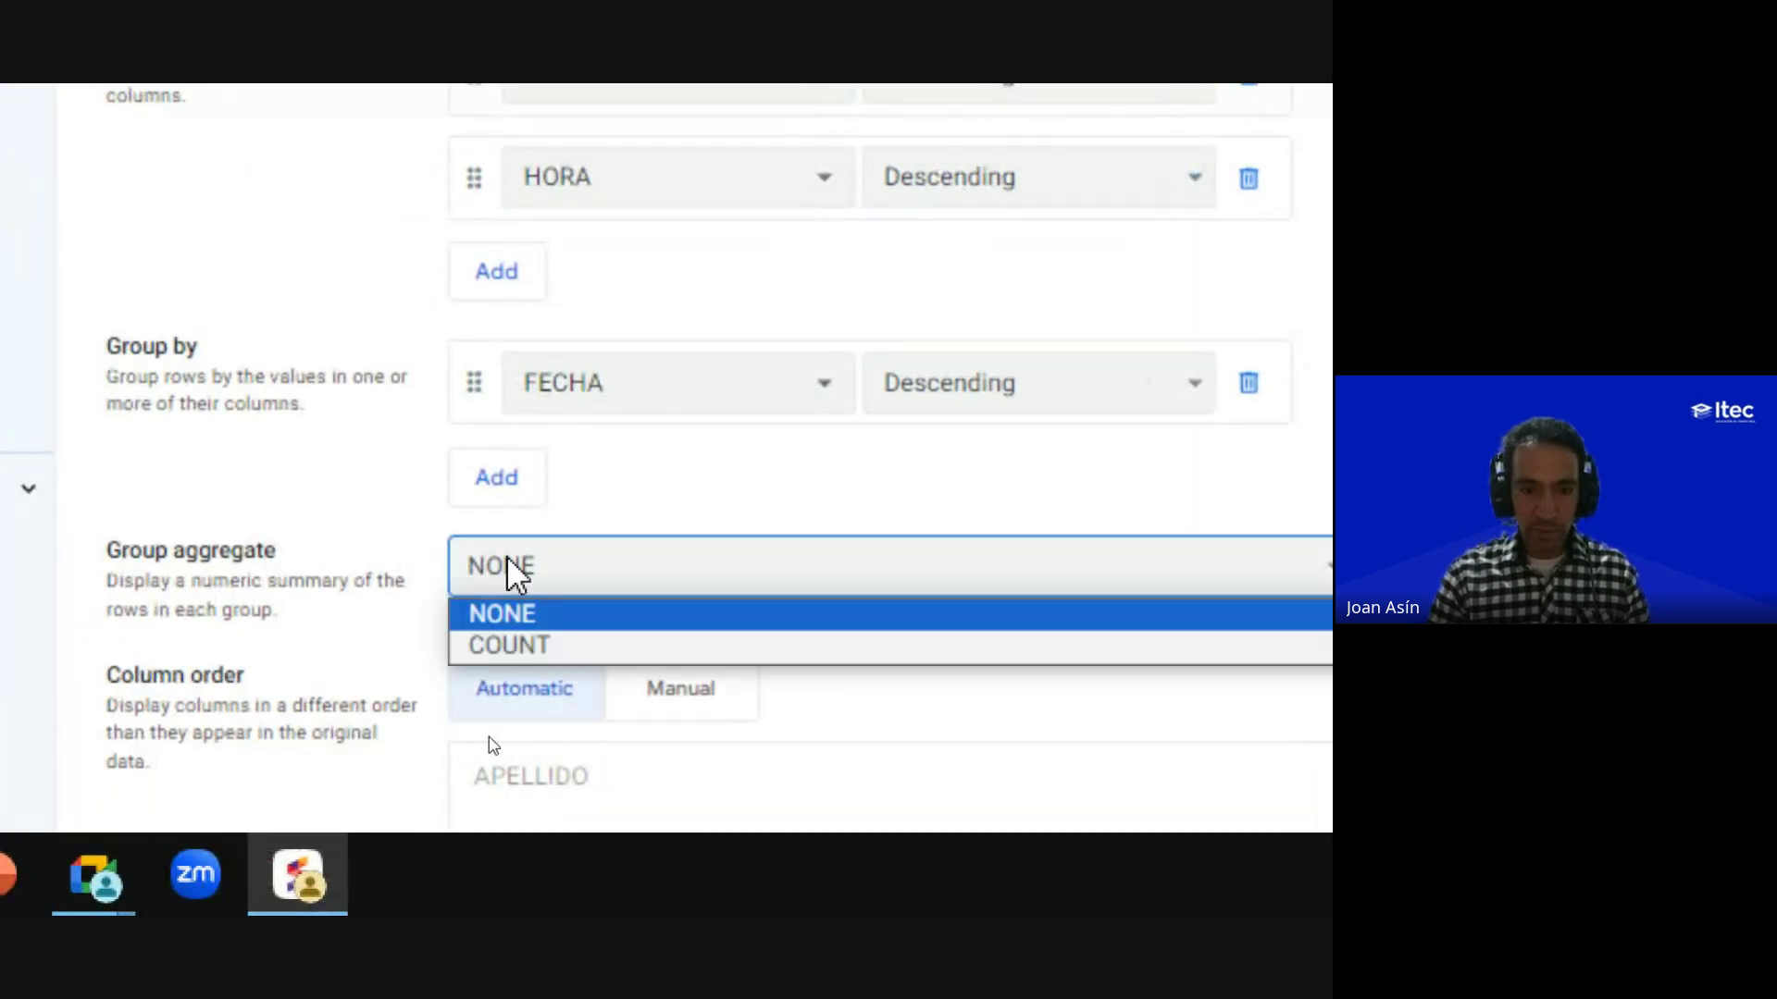
left_click(520, 644)
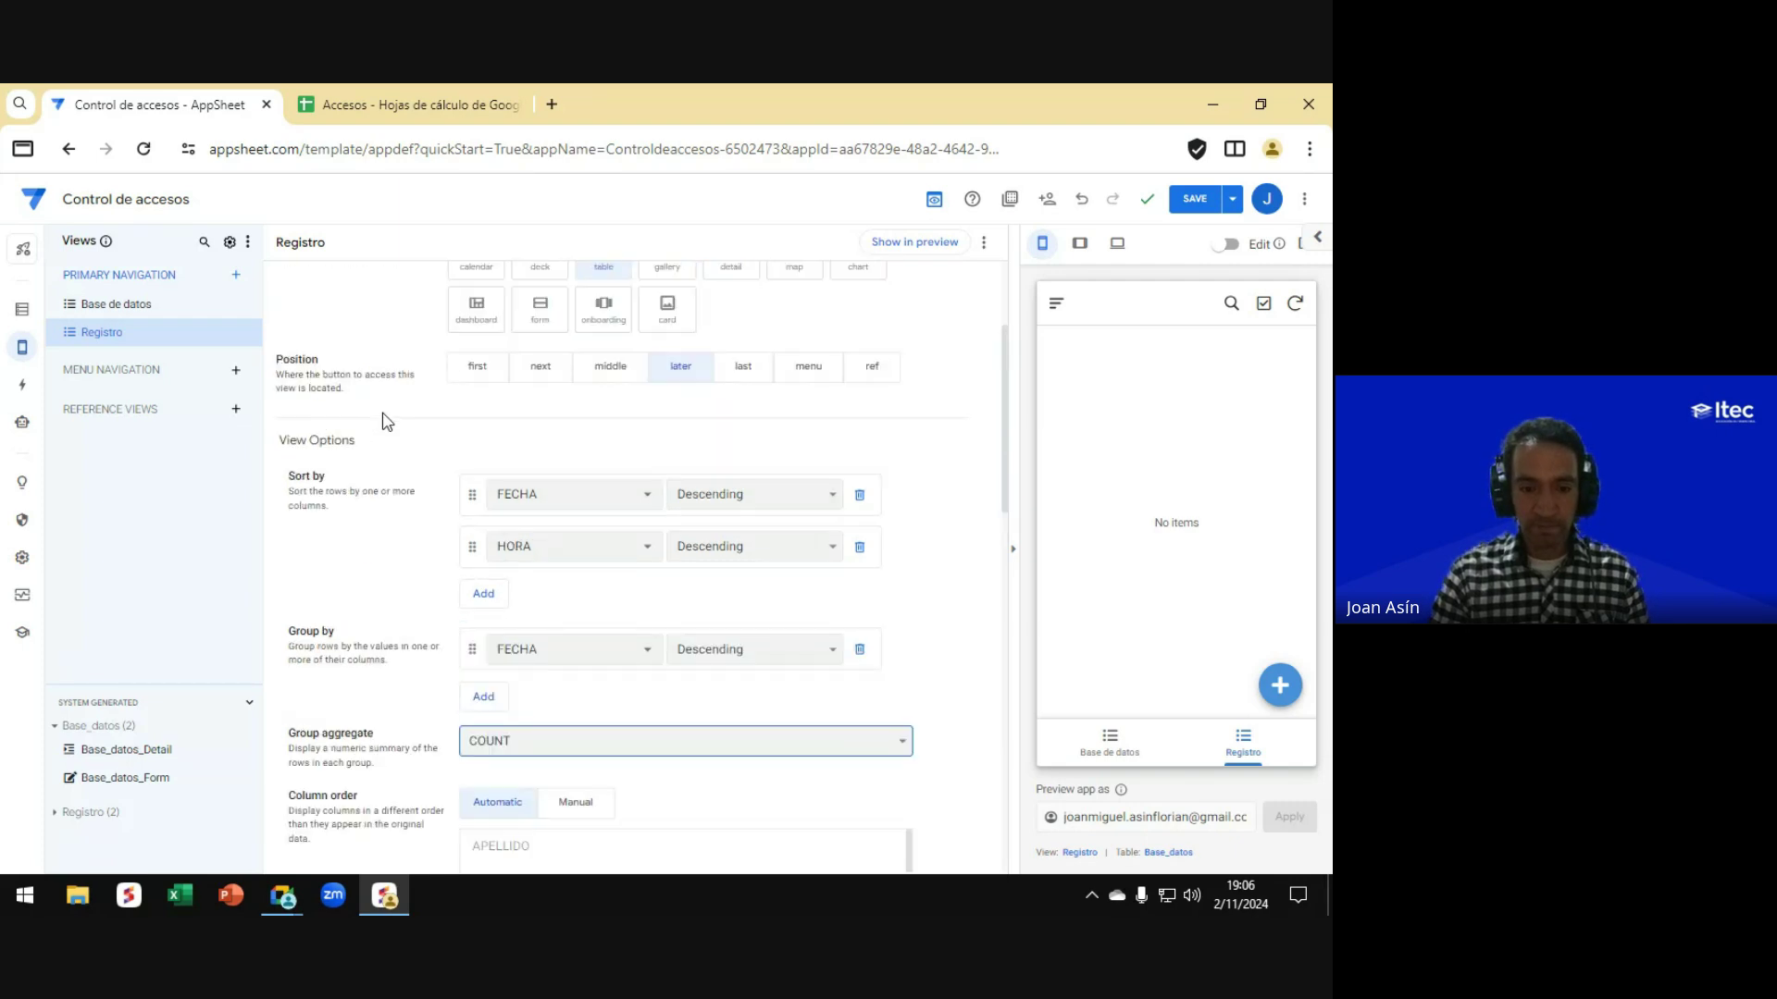
scroll(387, 422, "up", 1)
scroll(387, 422, "down", 4)
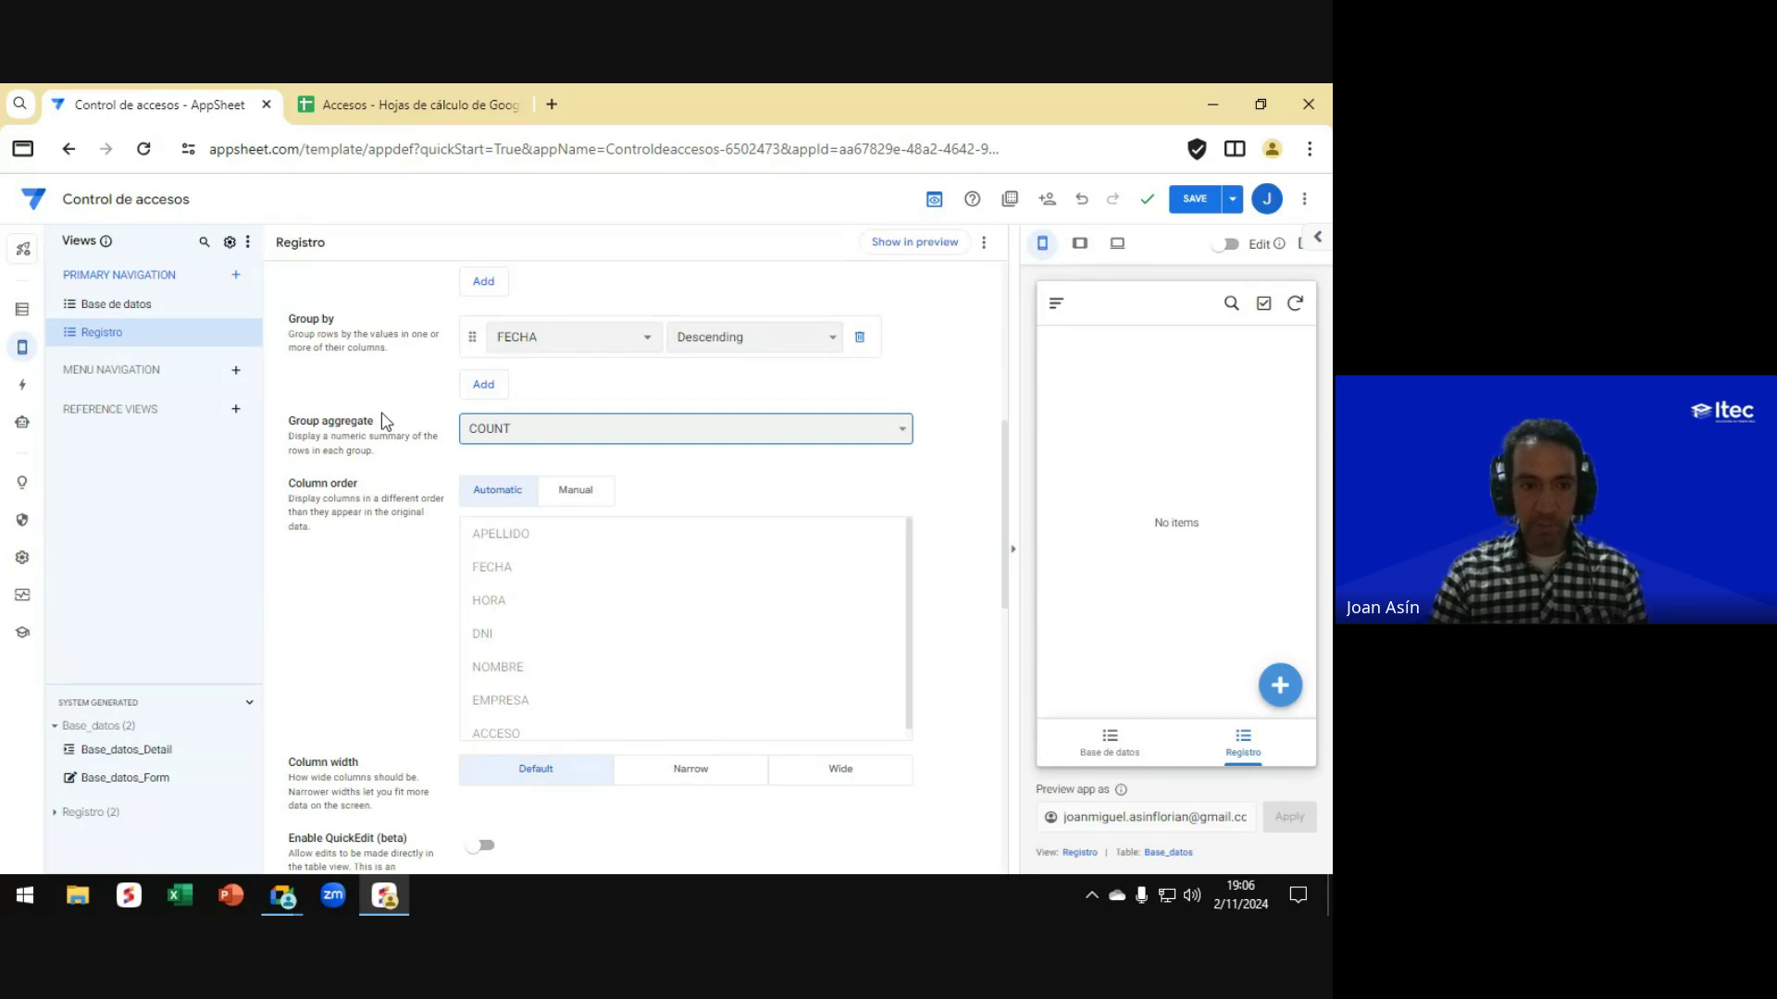
Step: Compare Narrow, Default and Wide column widths, leaving Narrow selected for Registro
scroll(387, 422, "down", 1)
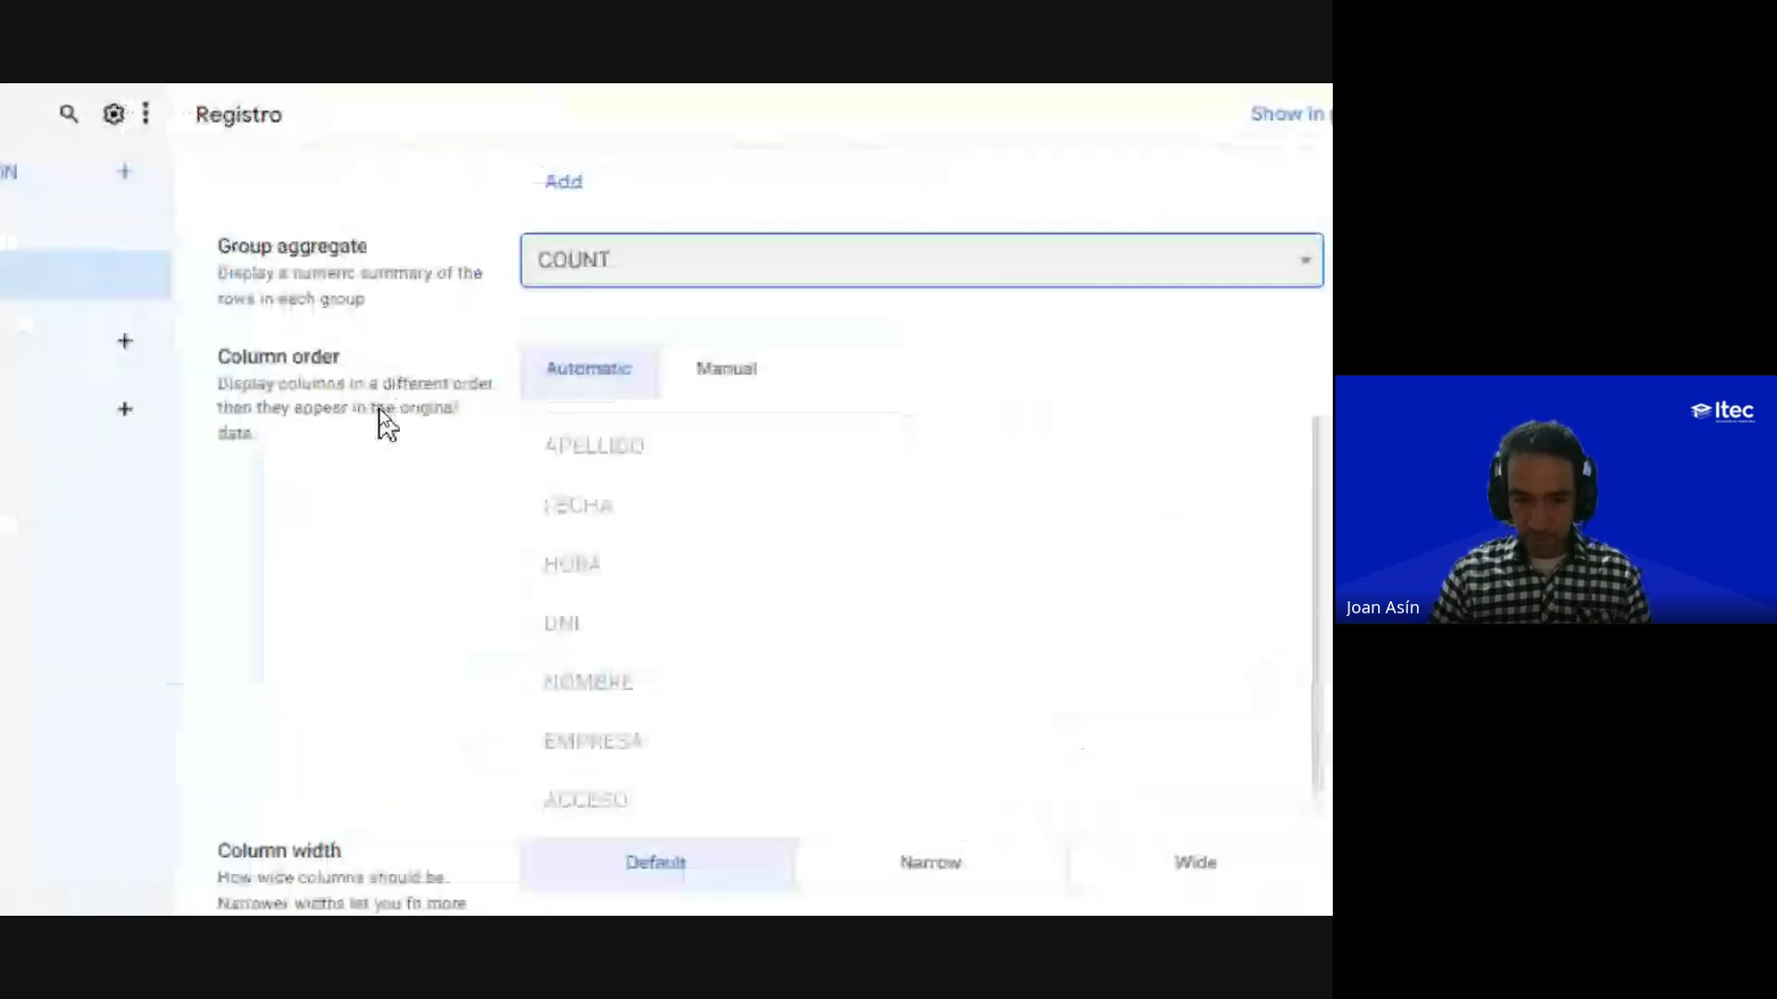
scroll(385, 414, "up", 3)
scroll(386, 416, "up", 3)
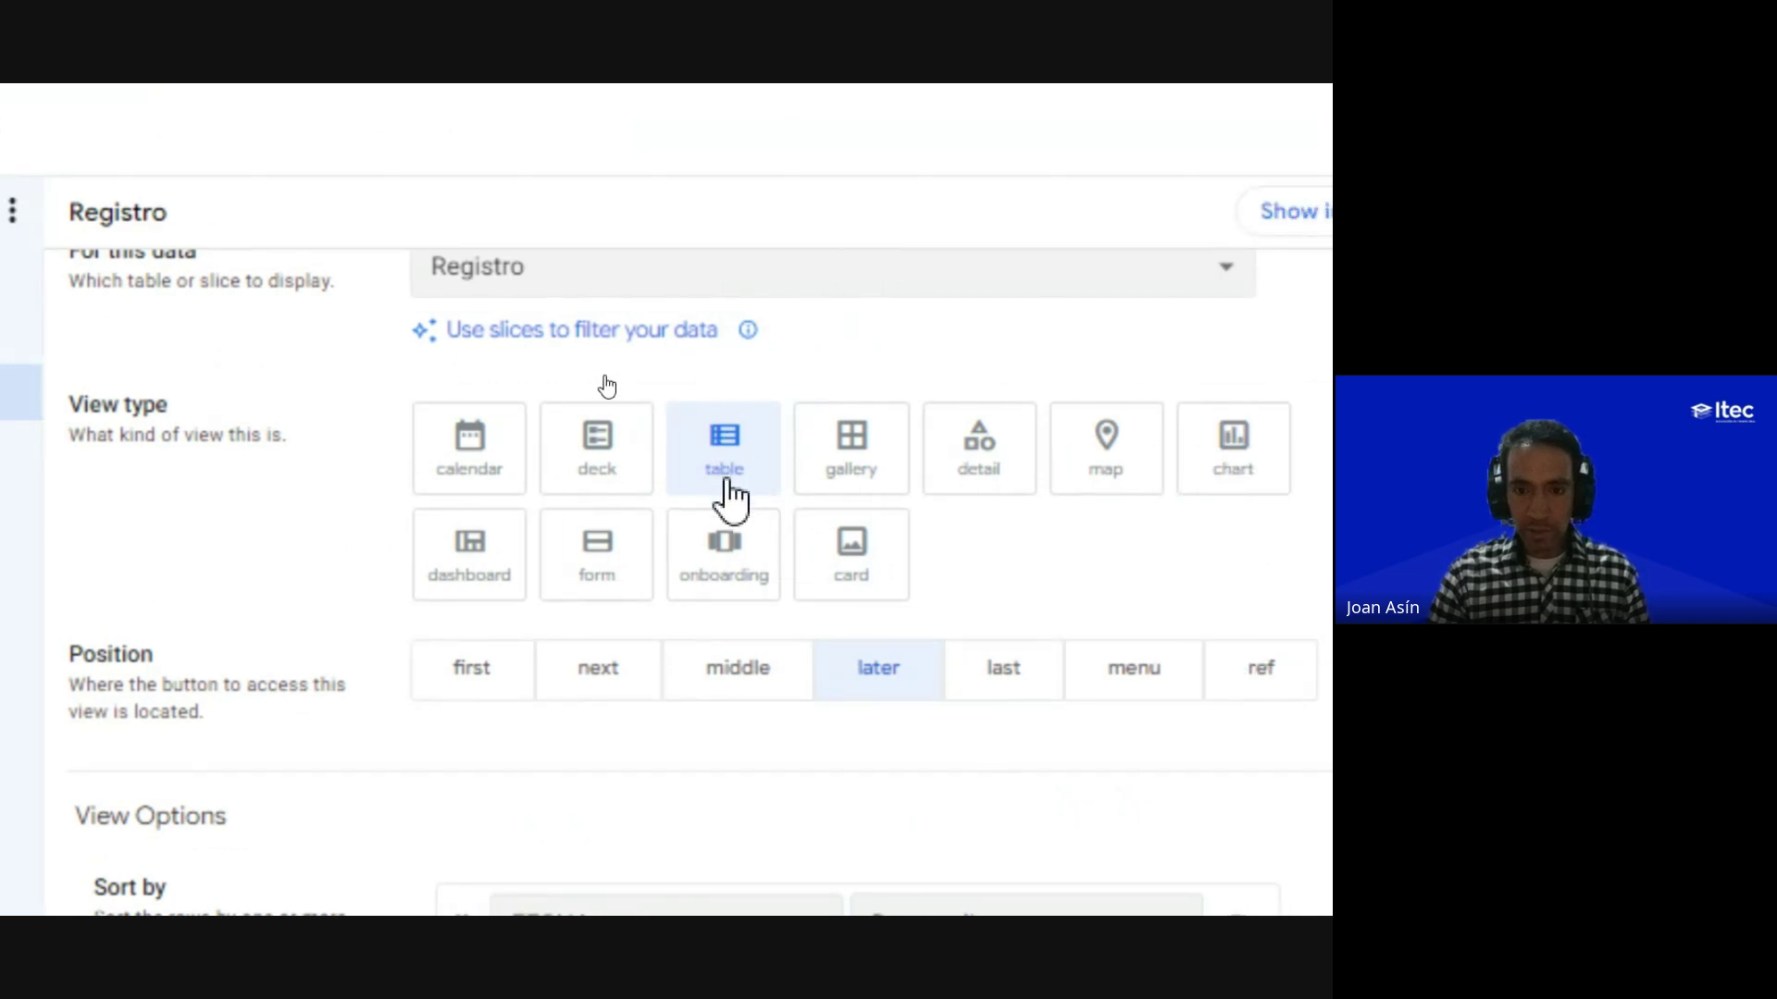
scroll(269, 713, "down", 10)
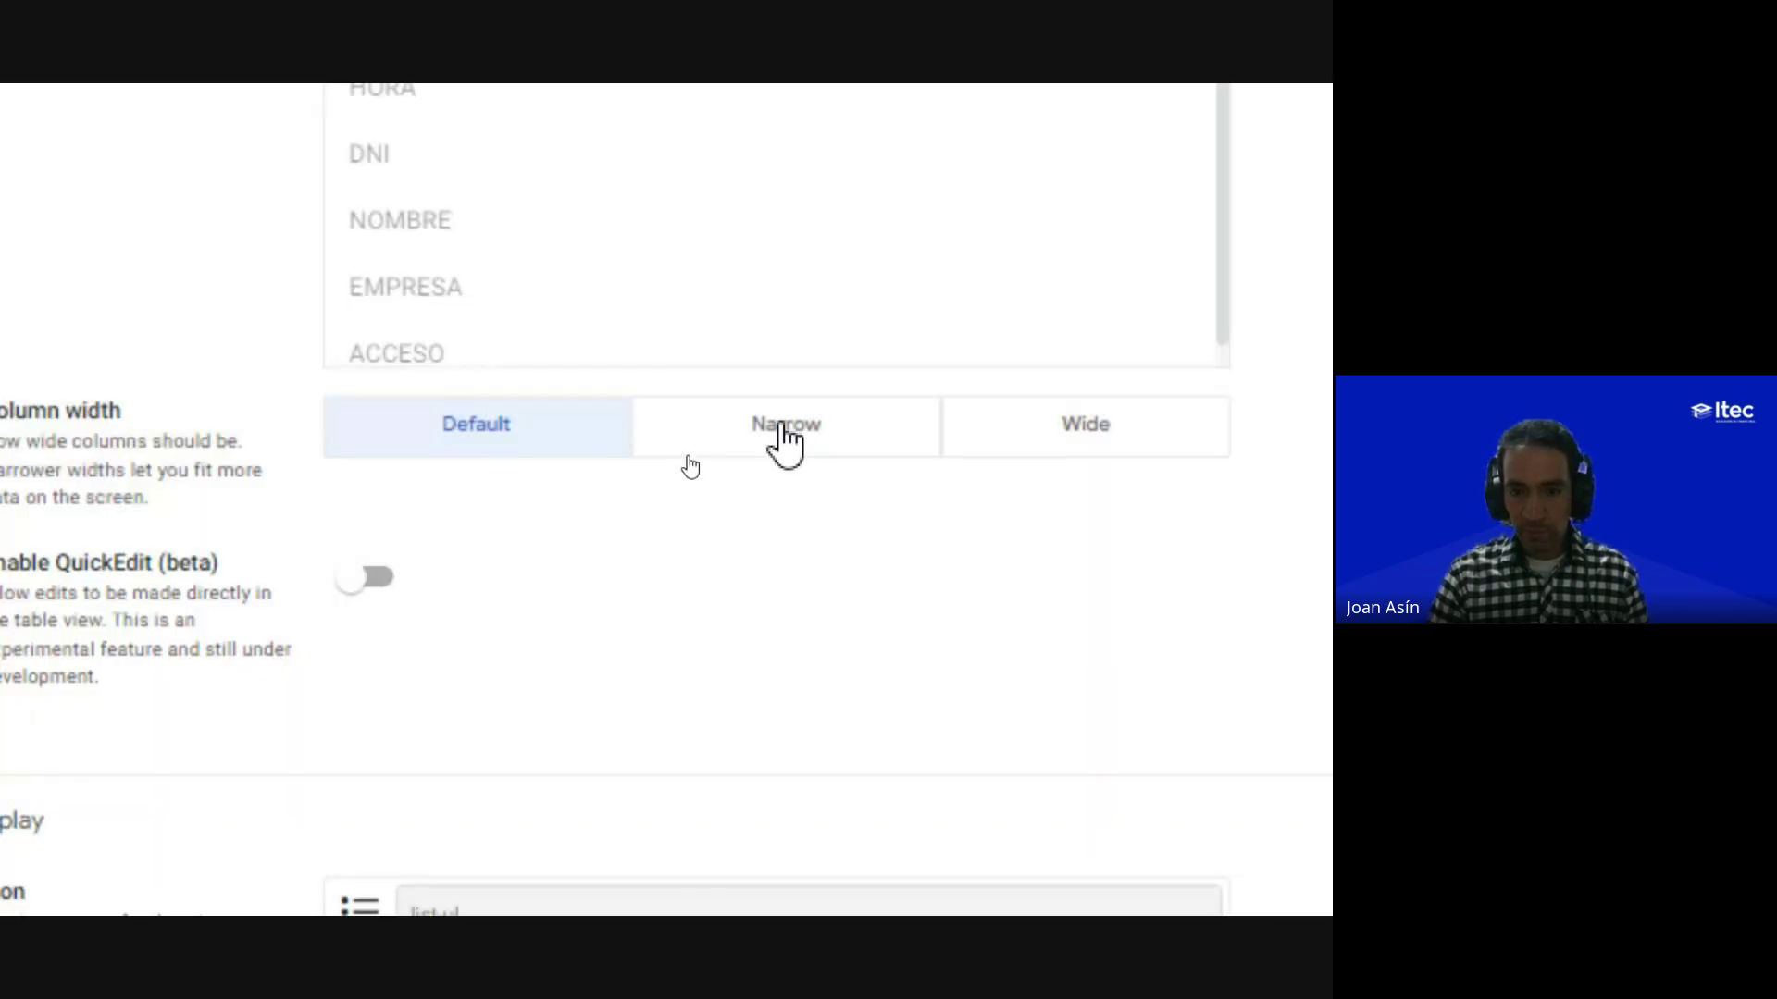
left_click(782, 435)
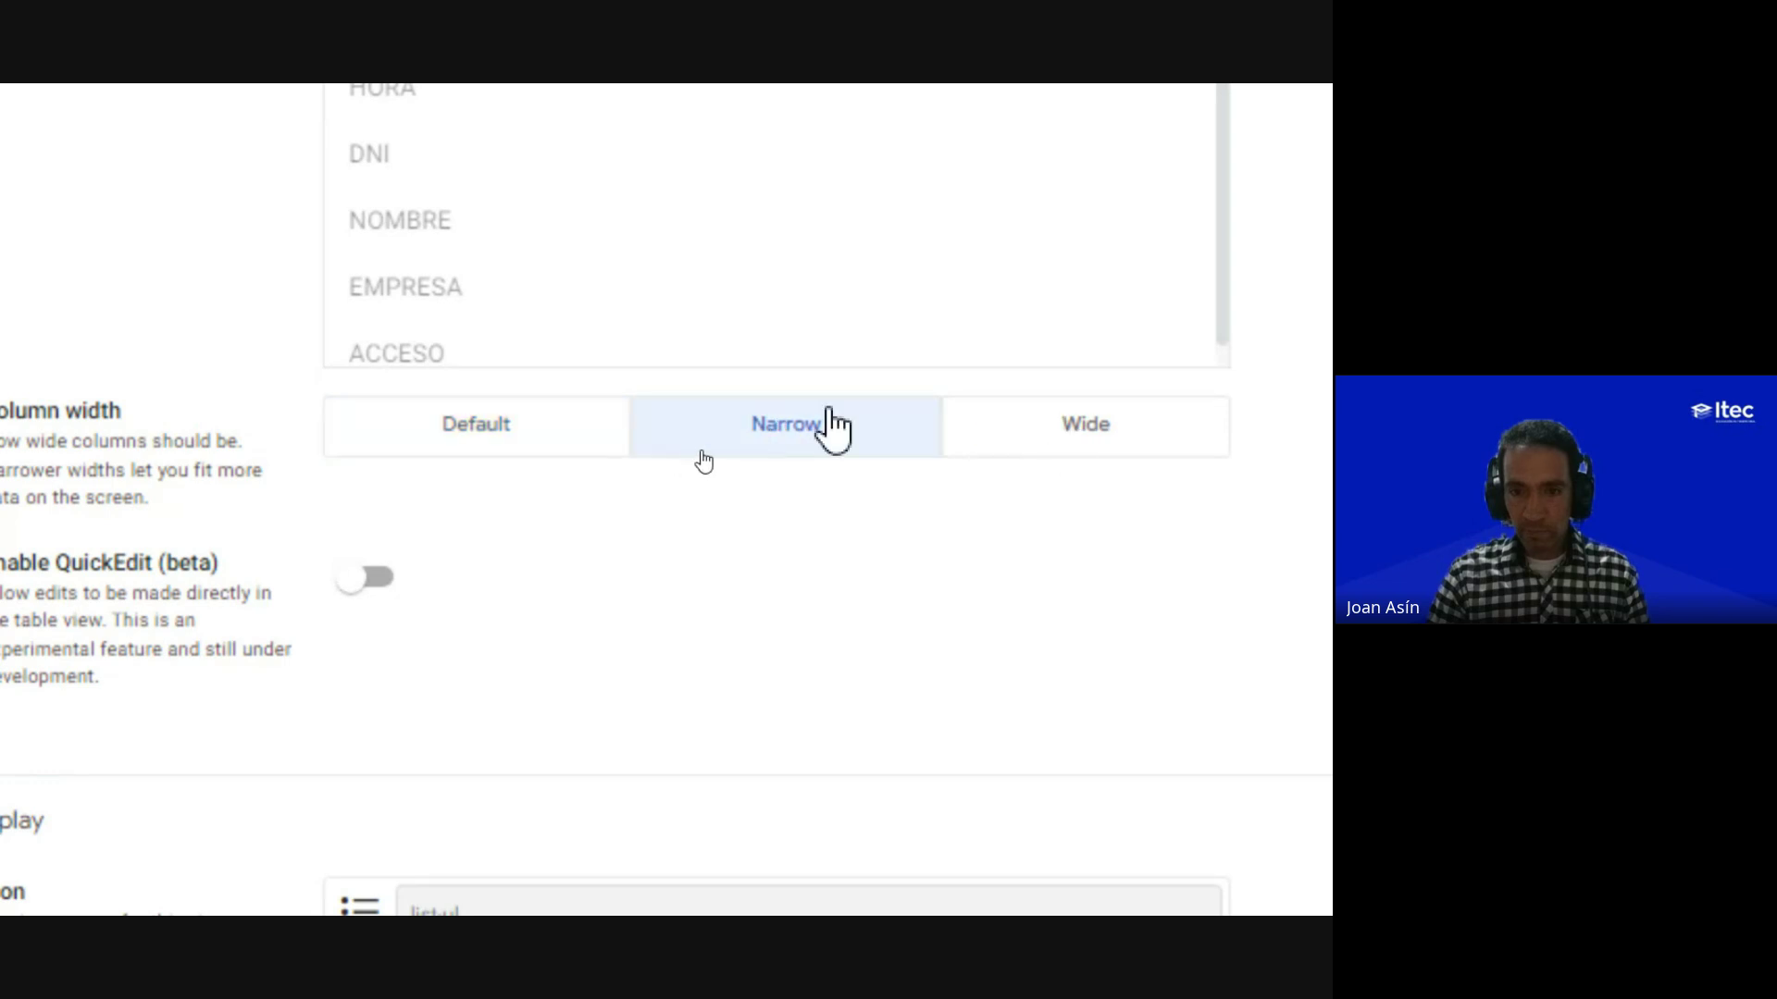
left_click(472, 427)
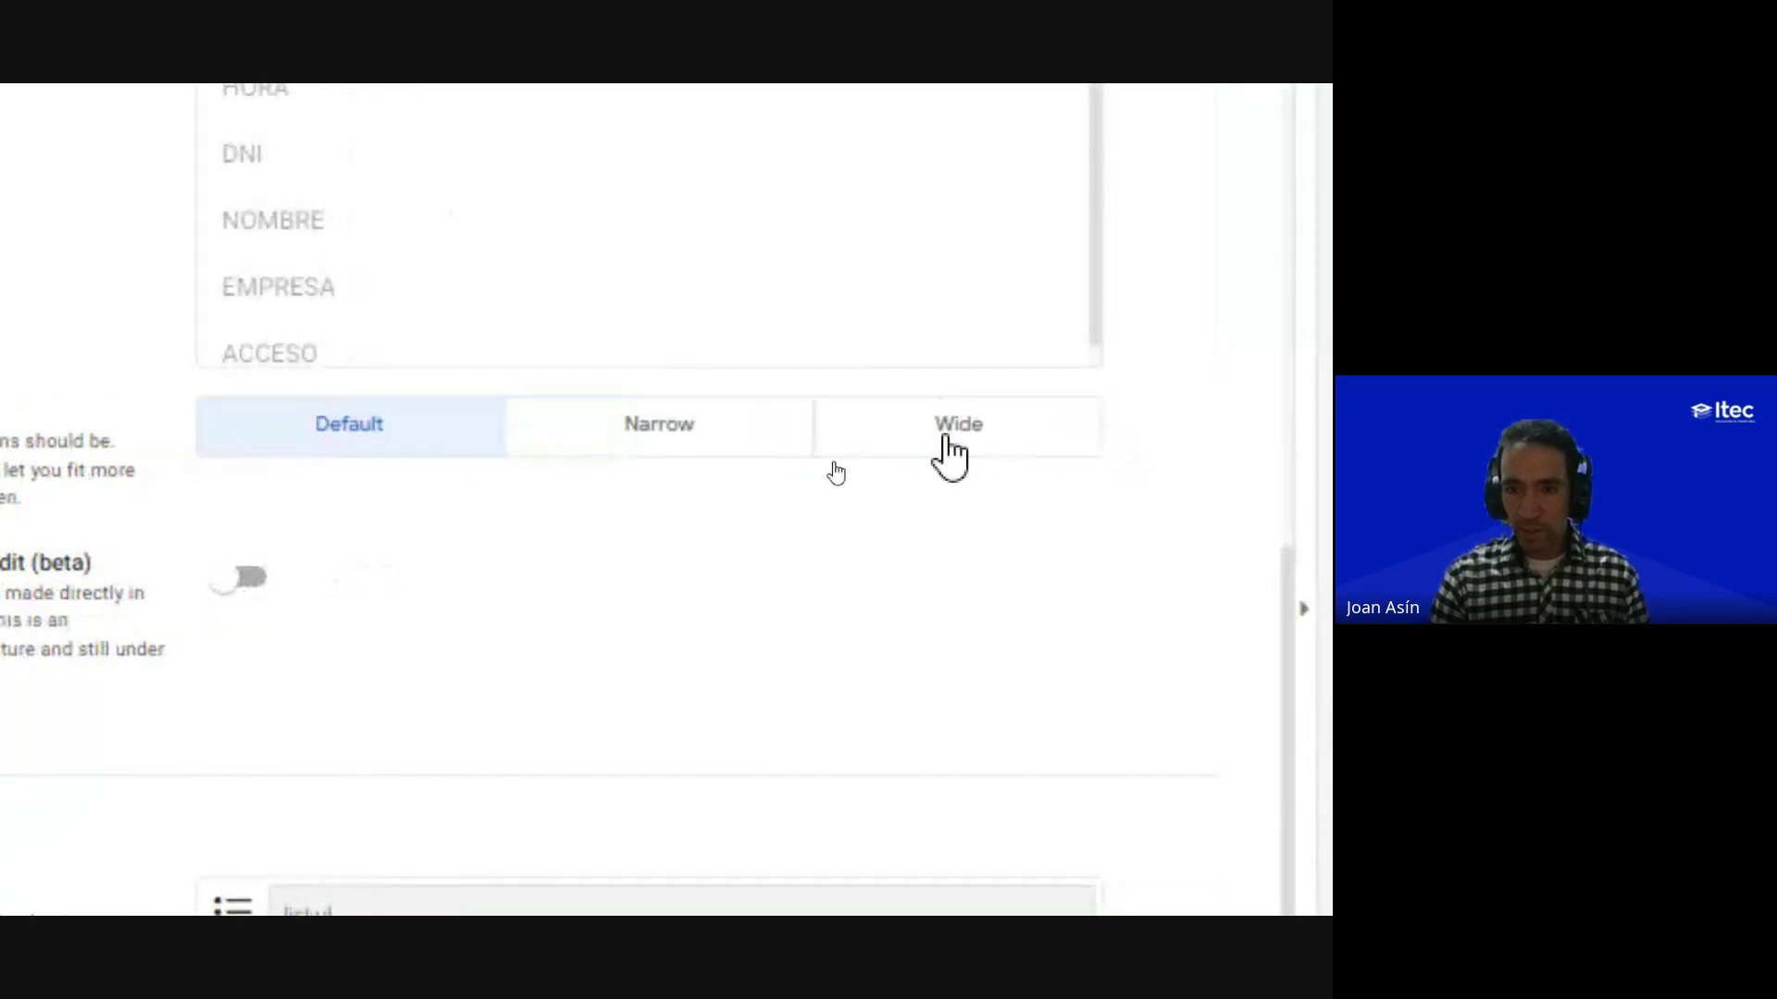
left_click(941, 455)
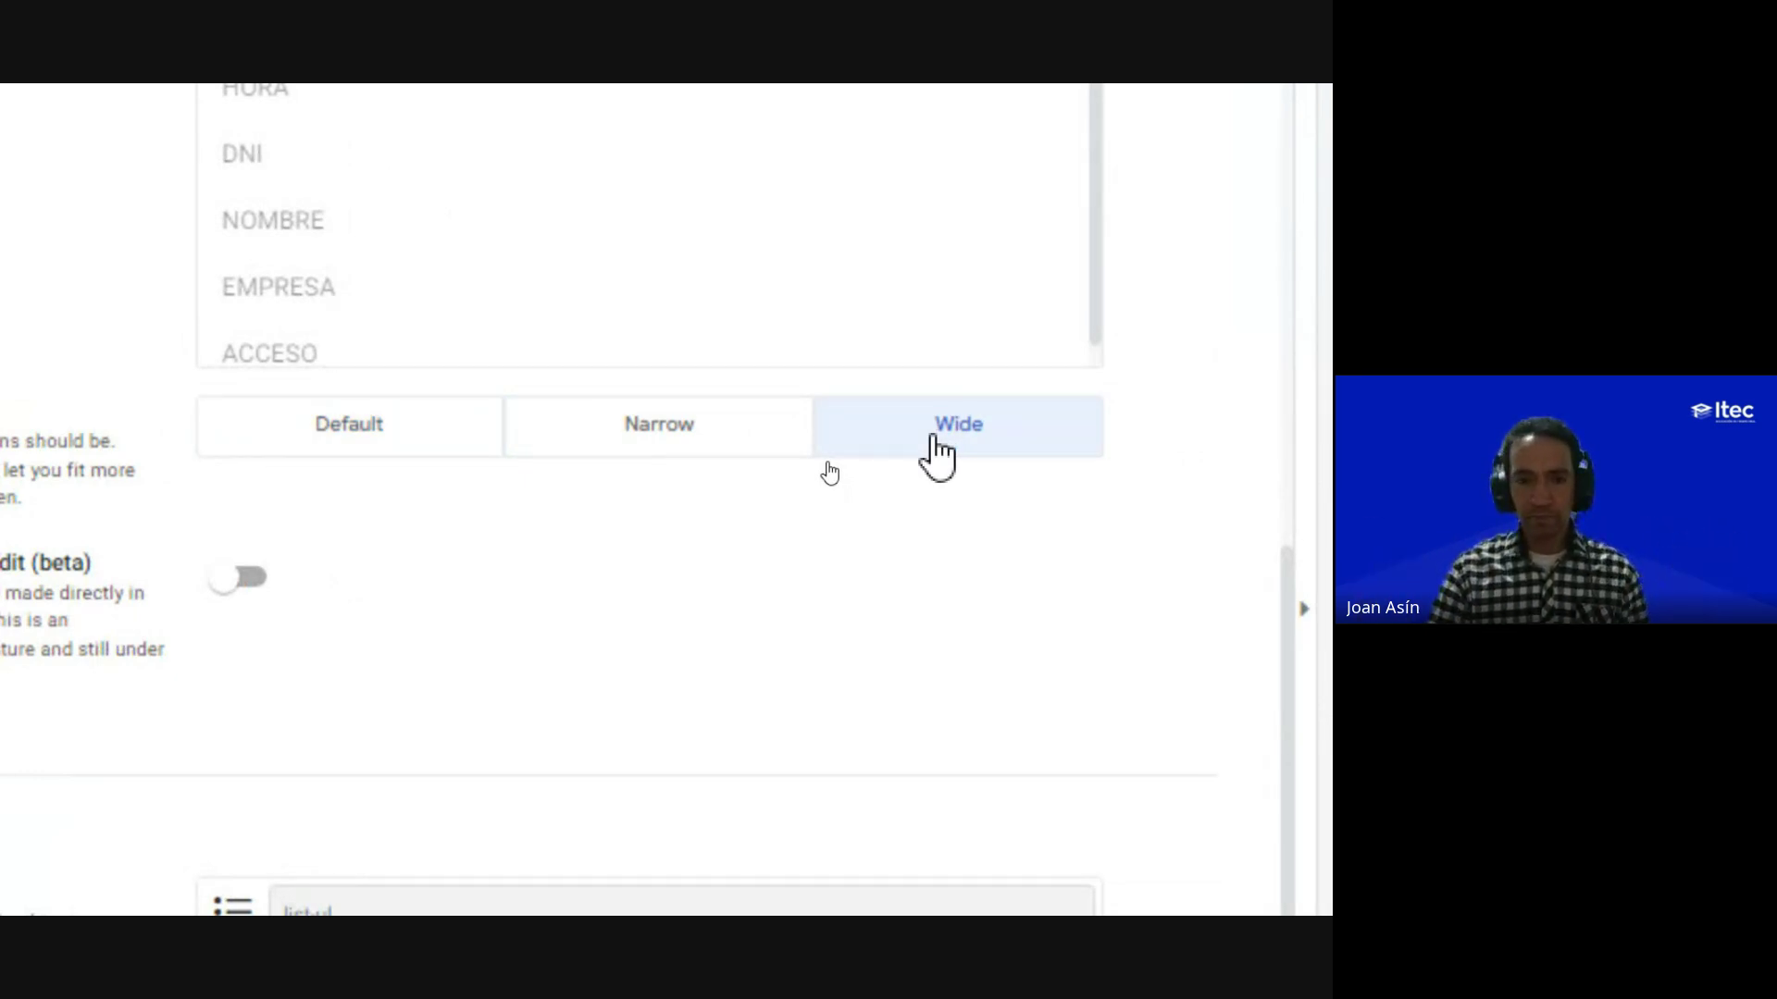
left_click(650, 451)
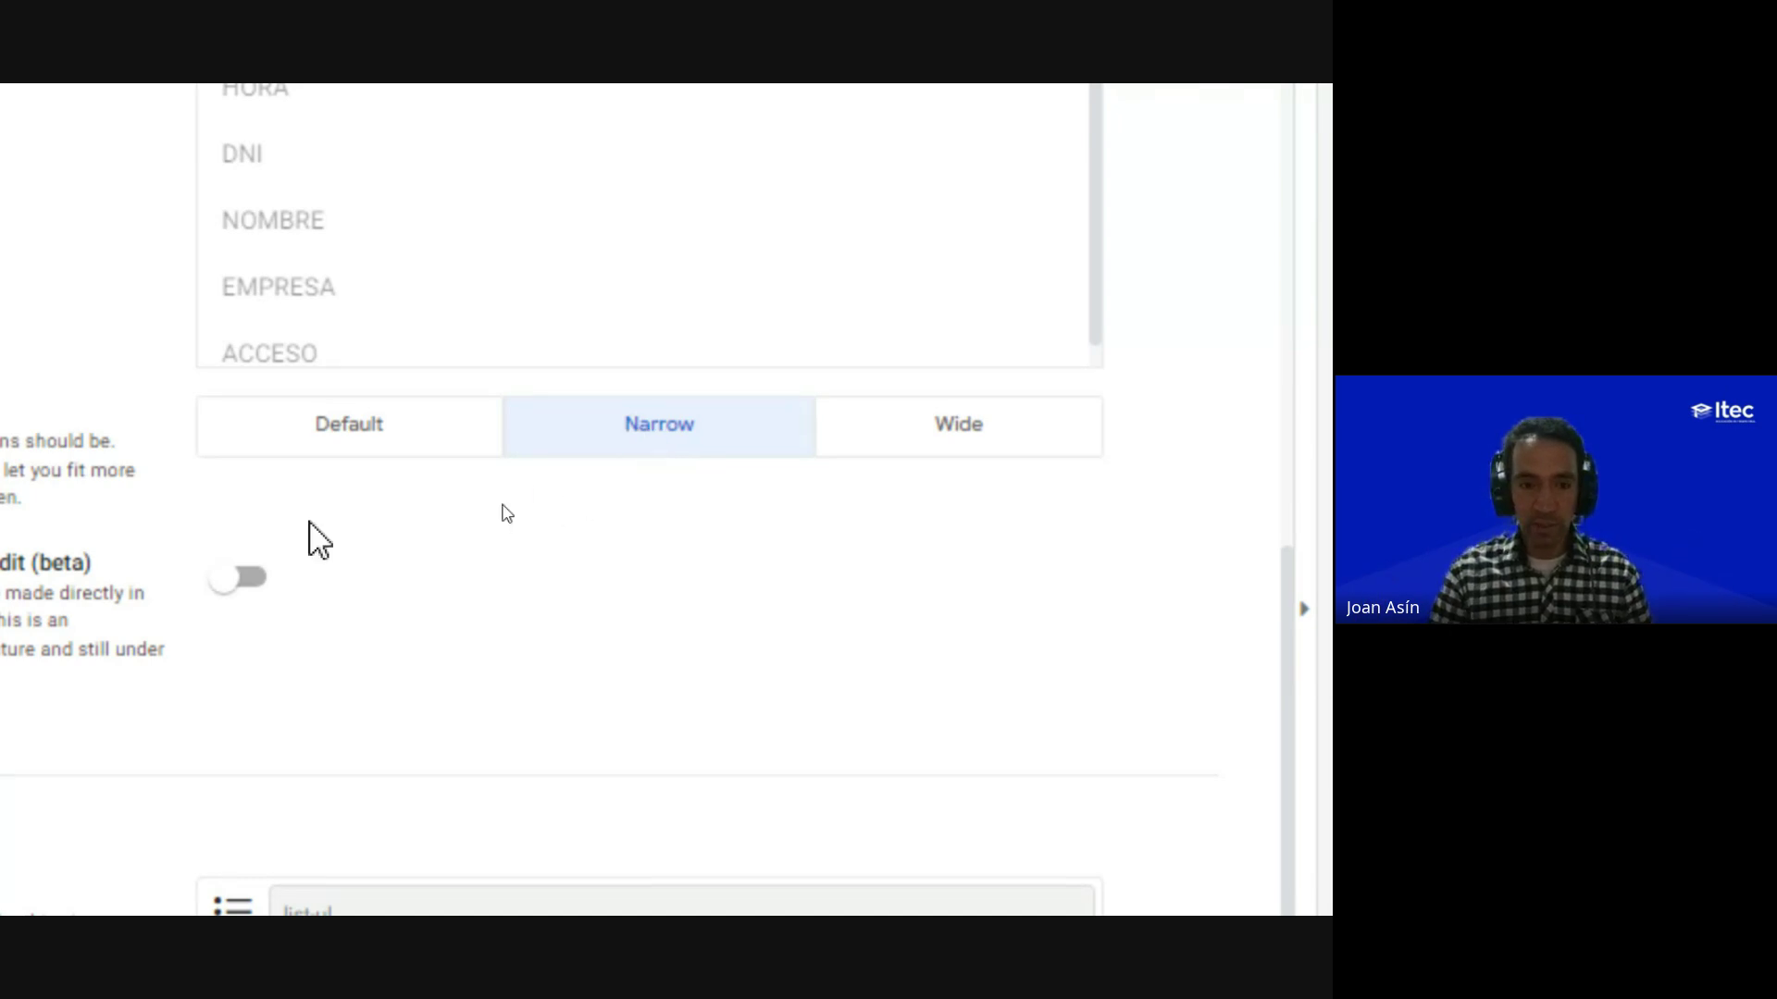
scroll(309, 536, "left", 5)
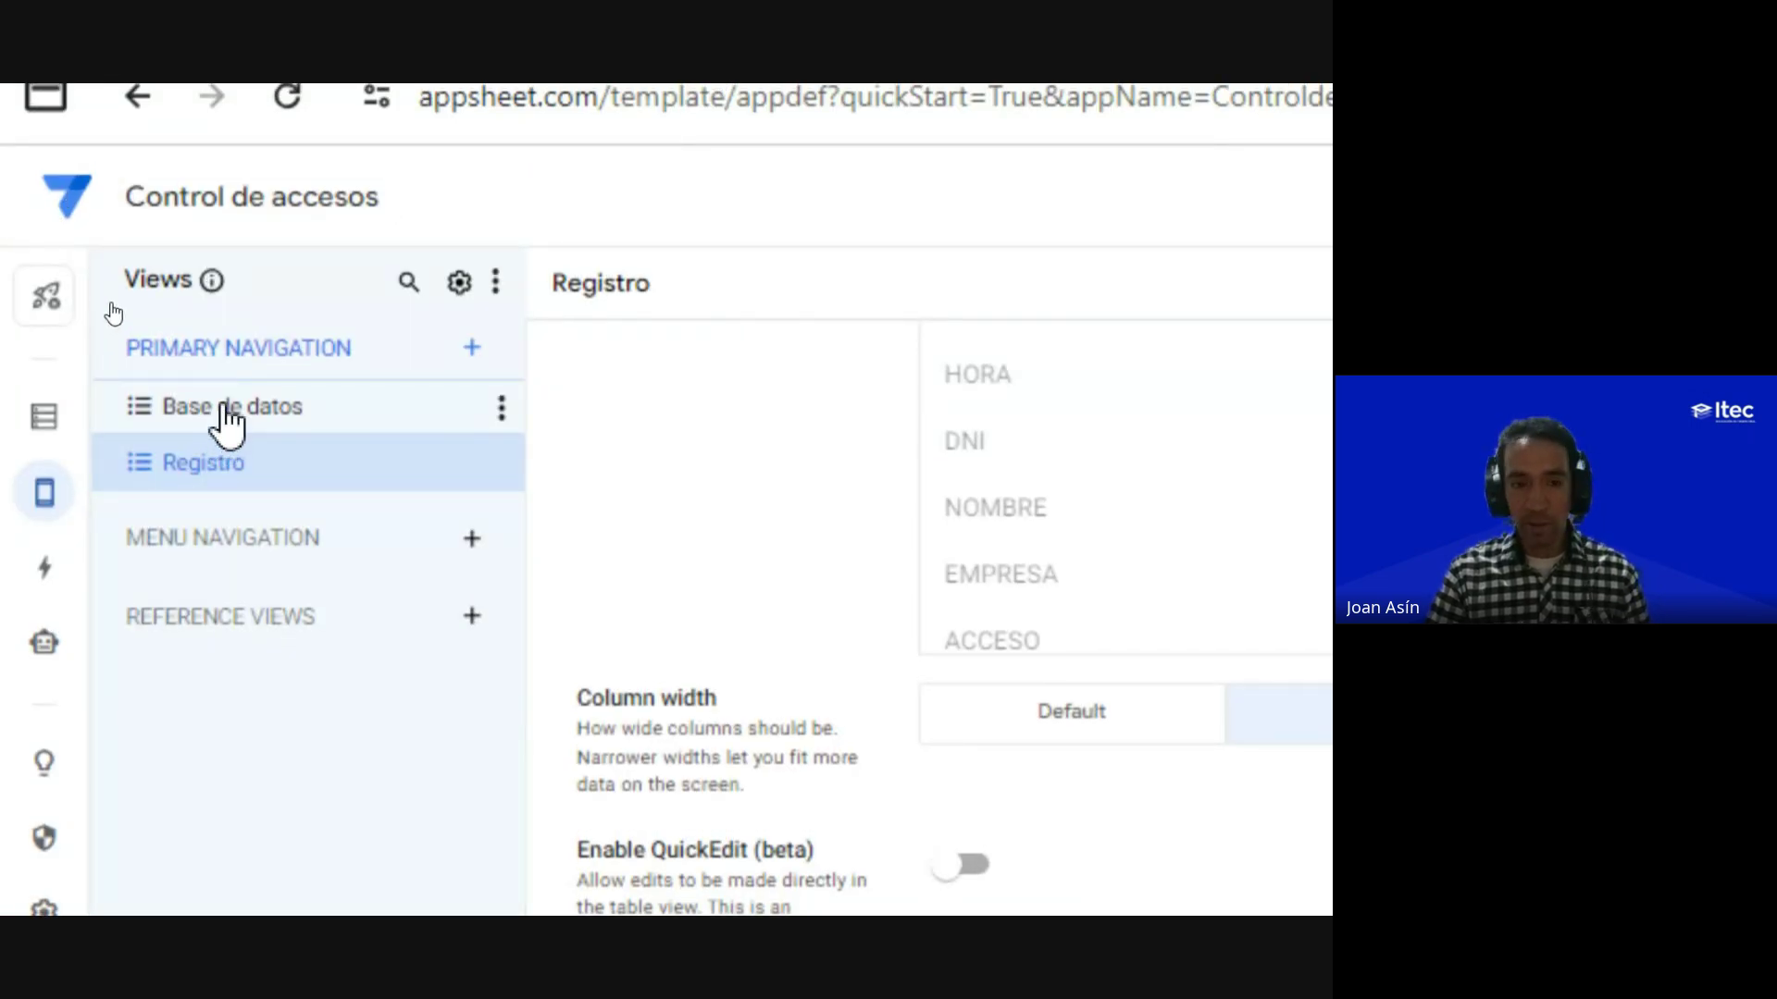
Step: Open the Base de datos view and set its column width to Narrow
left_click(225, 409)
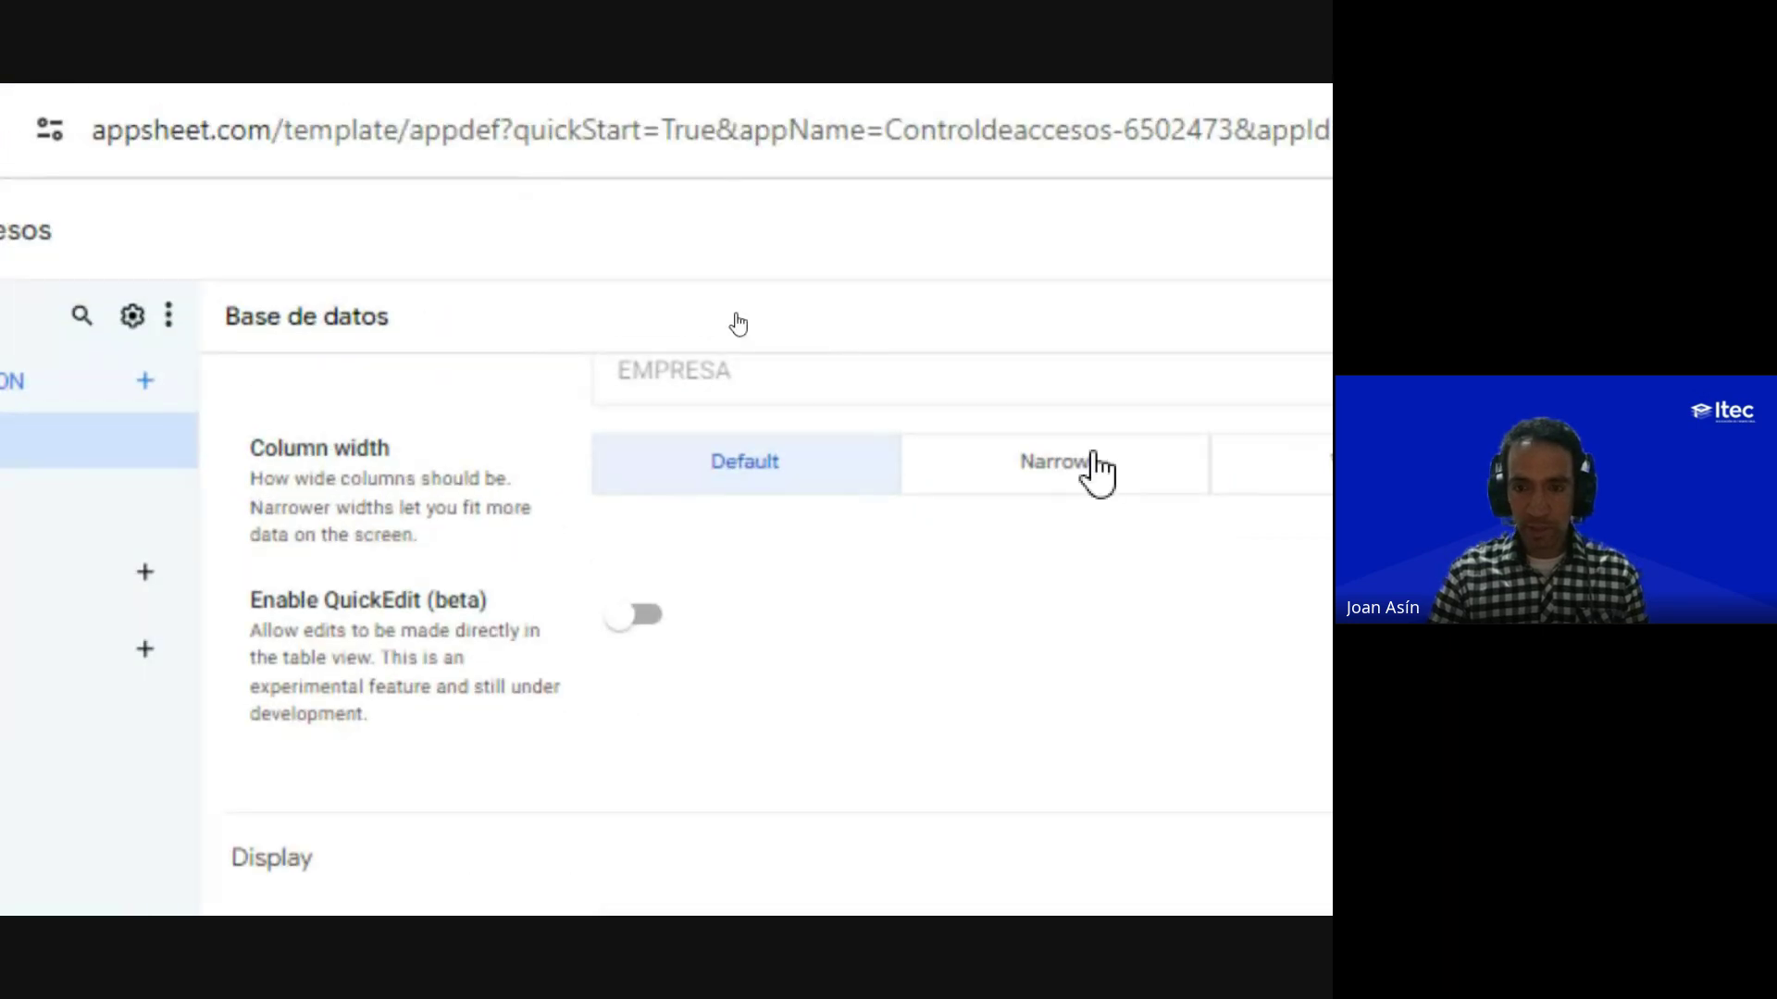
left_click(821, 476)
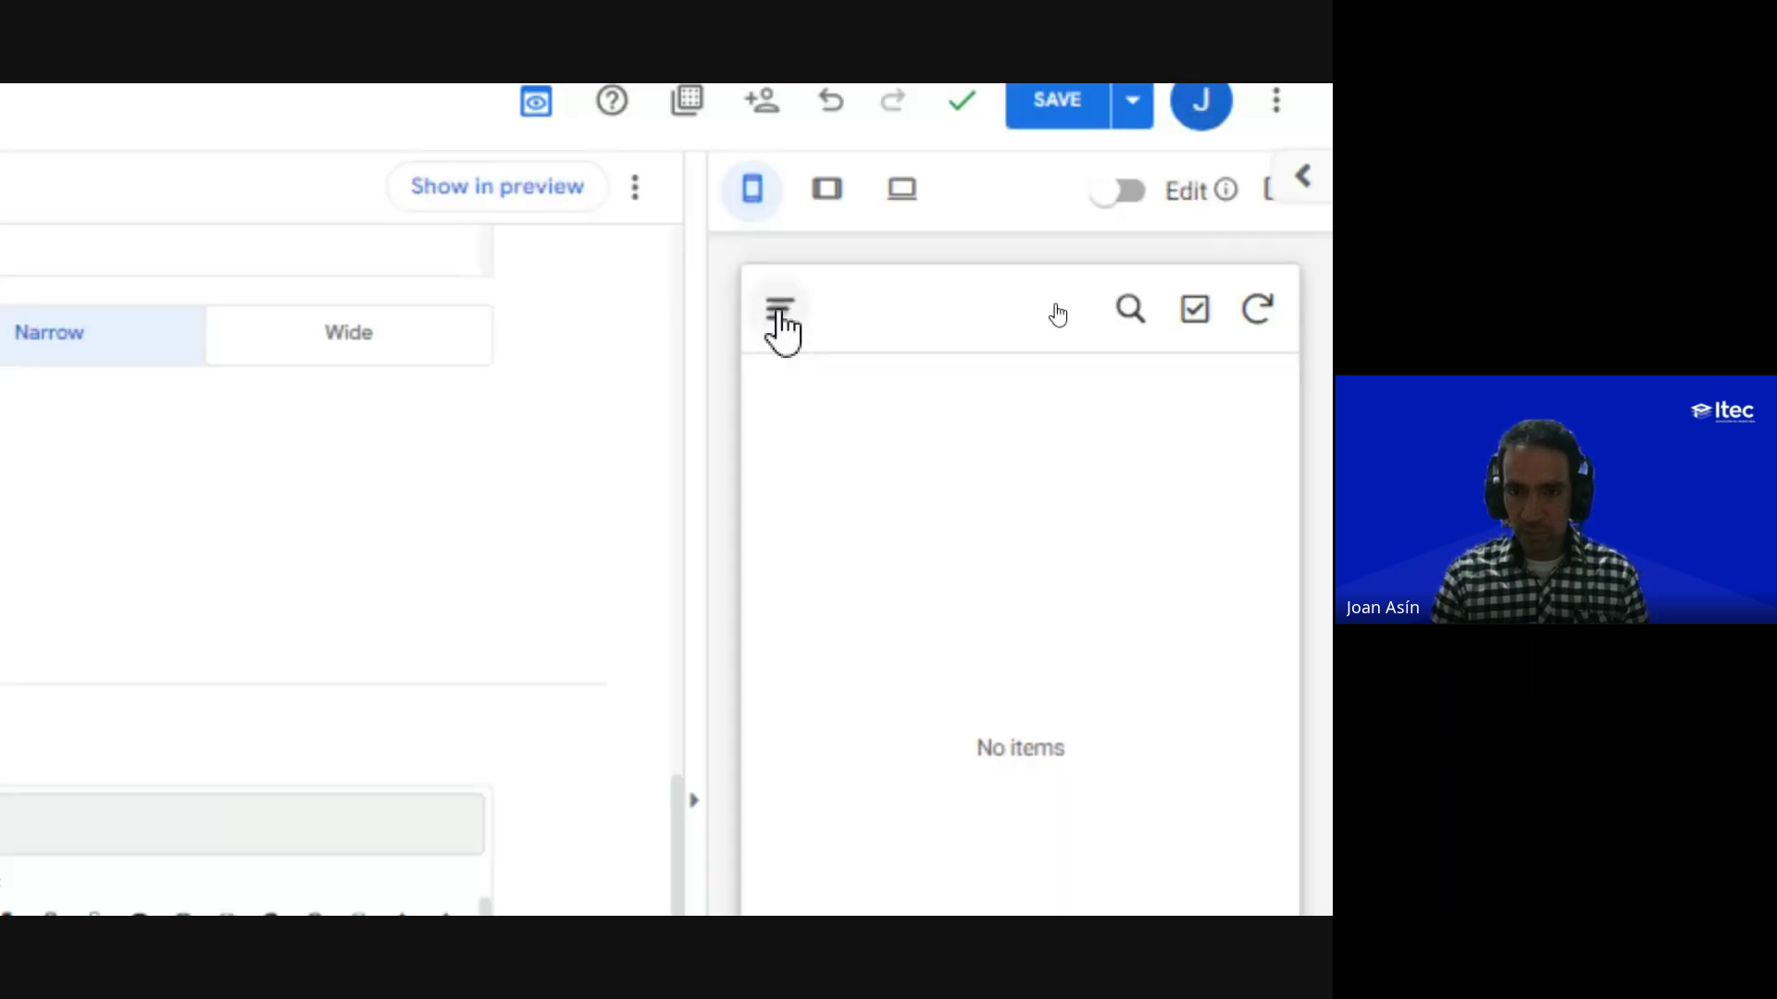
Step: Set the Base de datos view's Position to menu
left_click(780, 122)
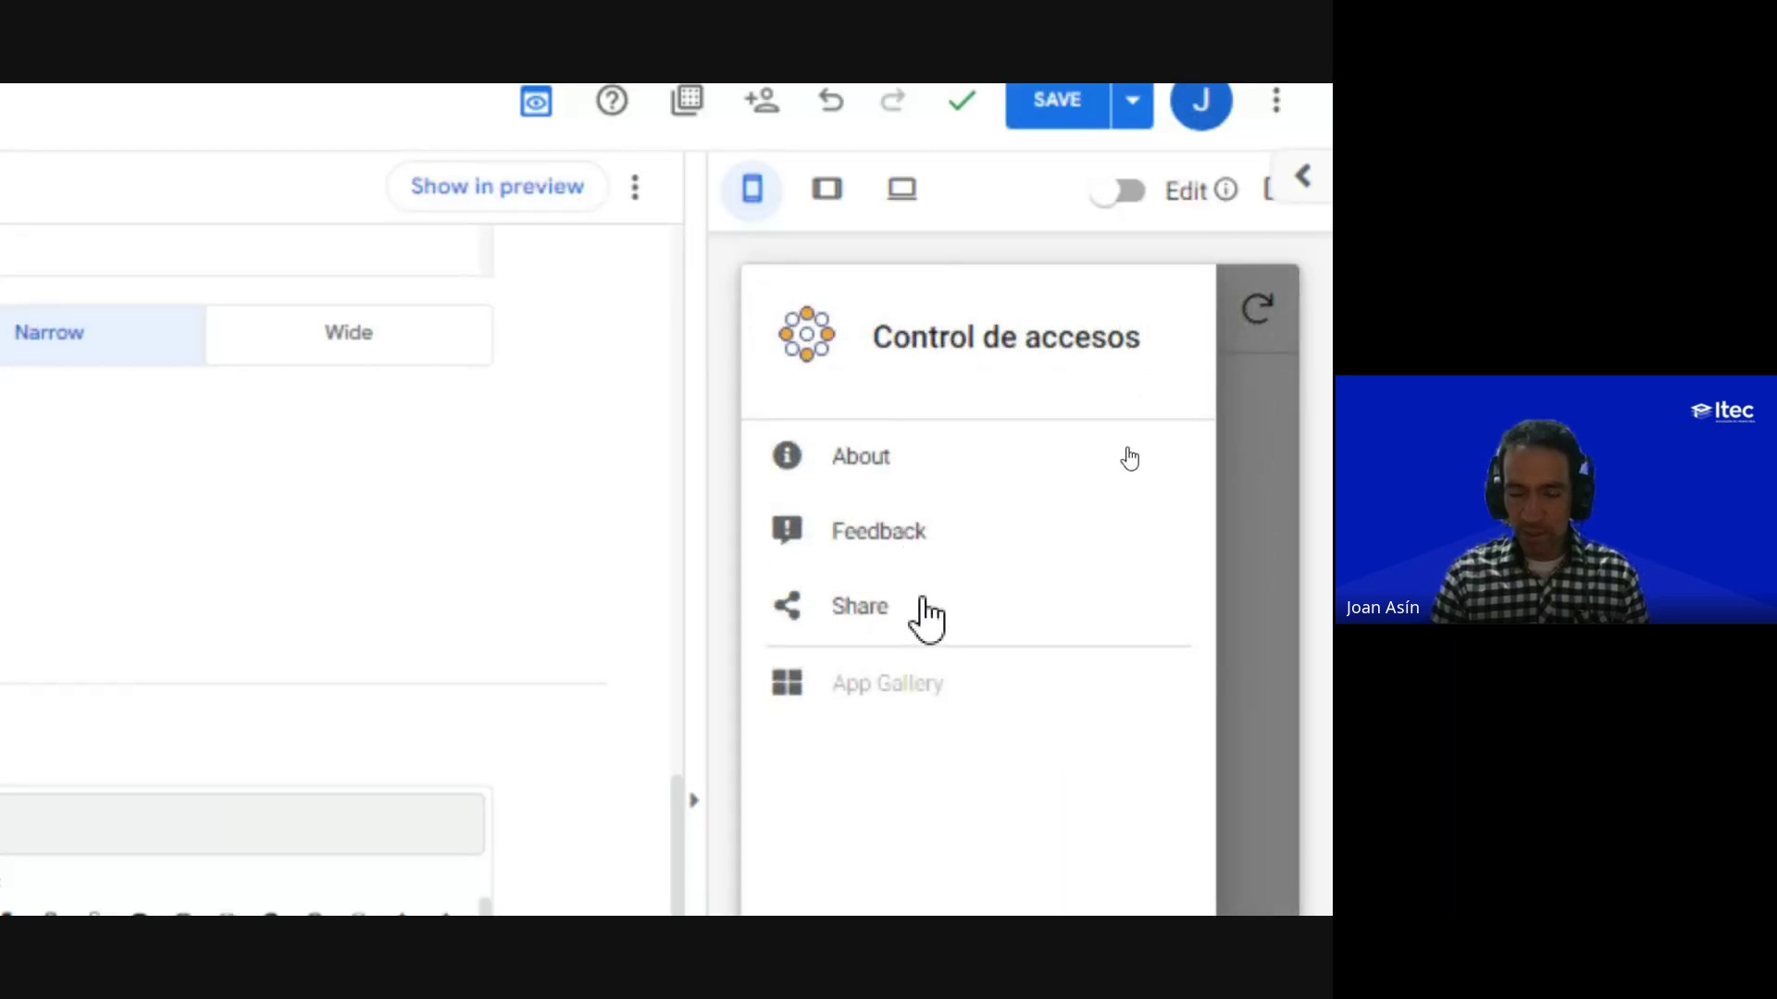
left_click(1265, 474)
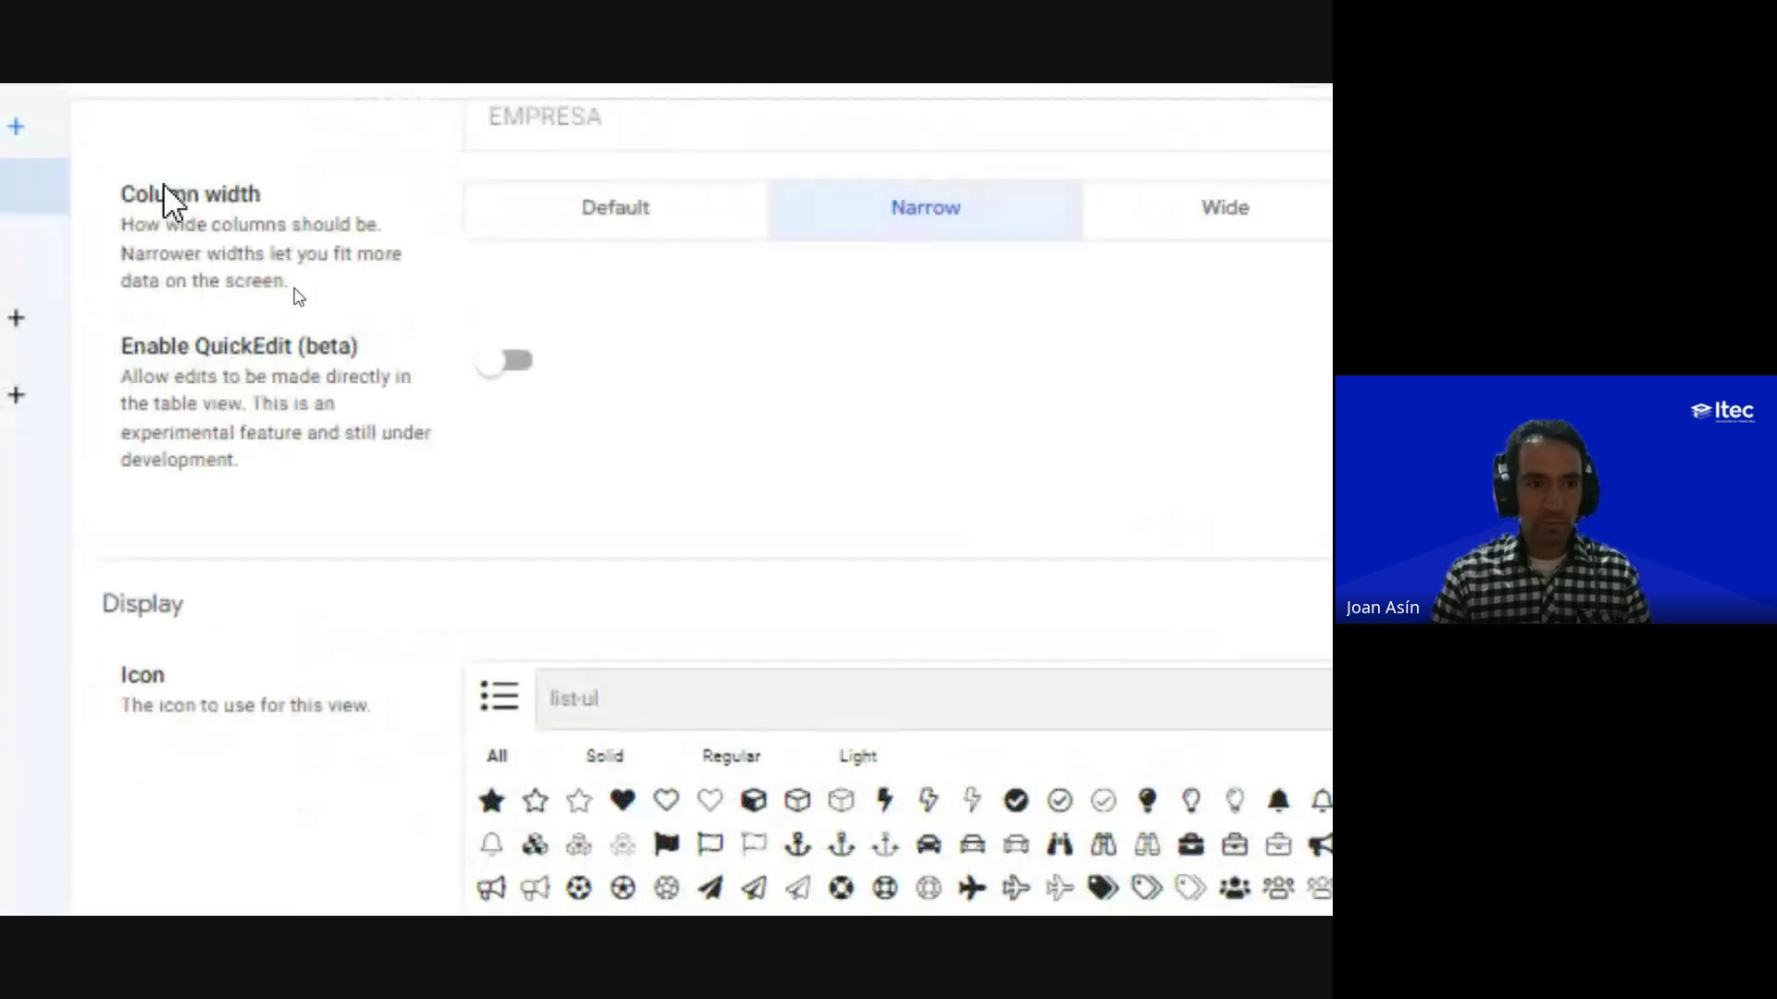
left_click(222, 403)
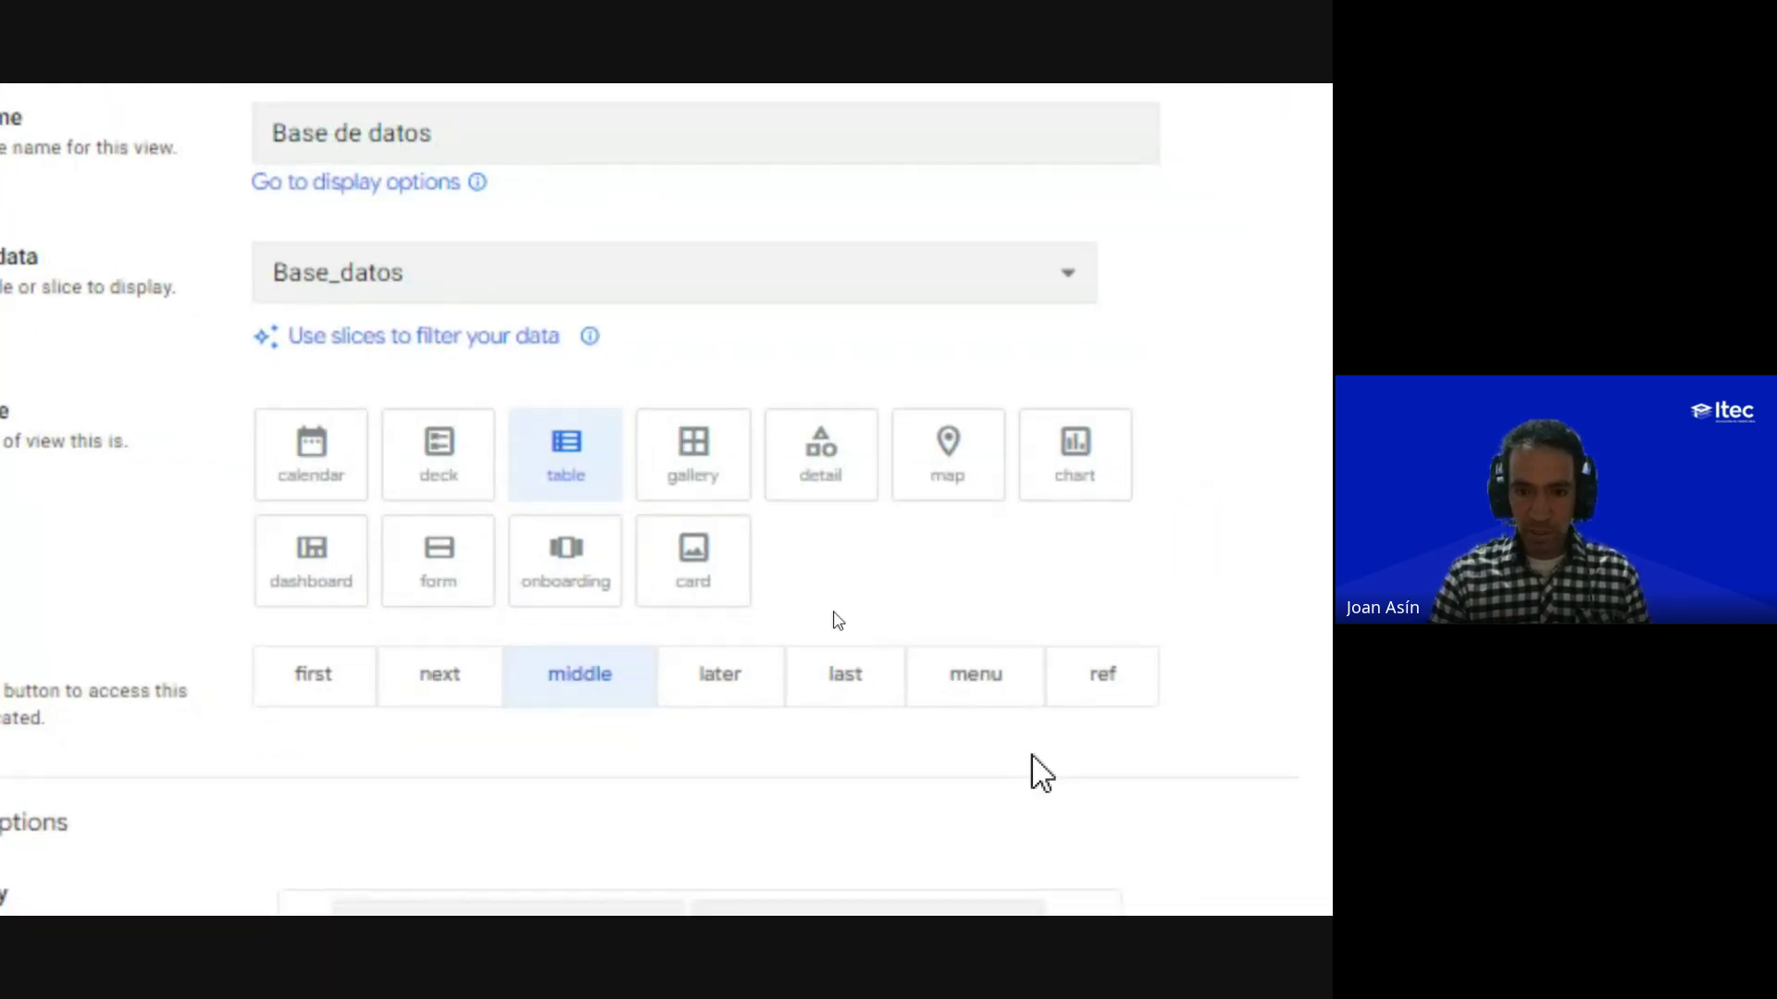
left_click(334, 153)
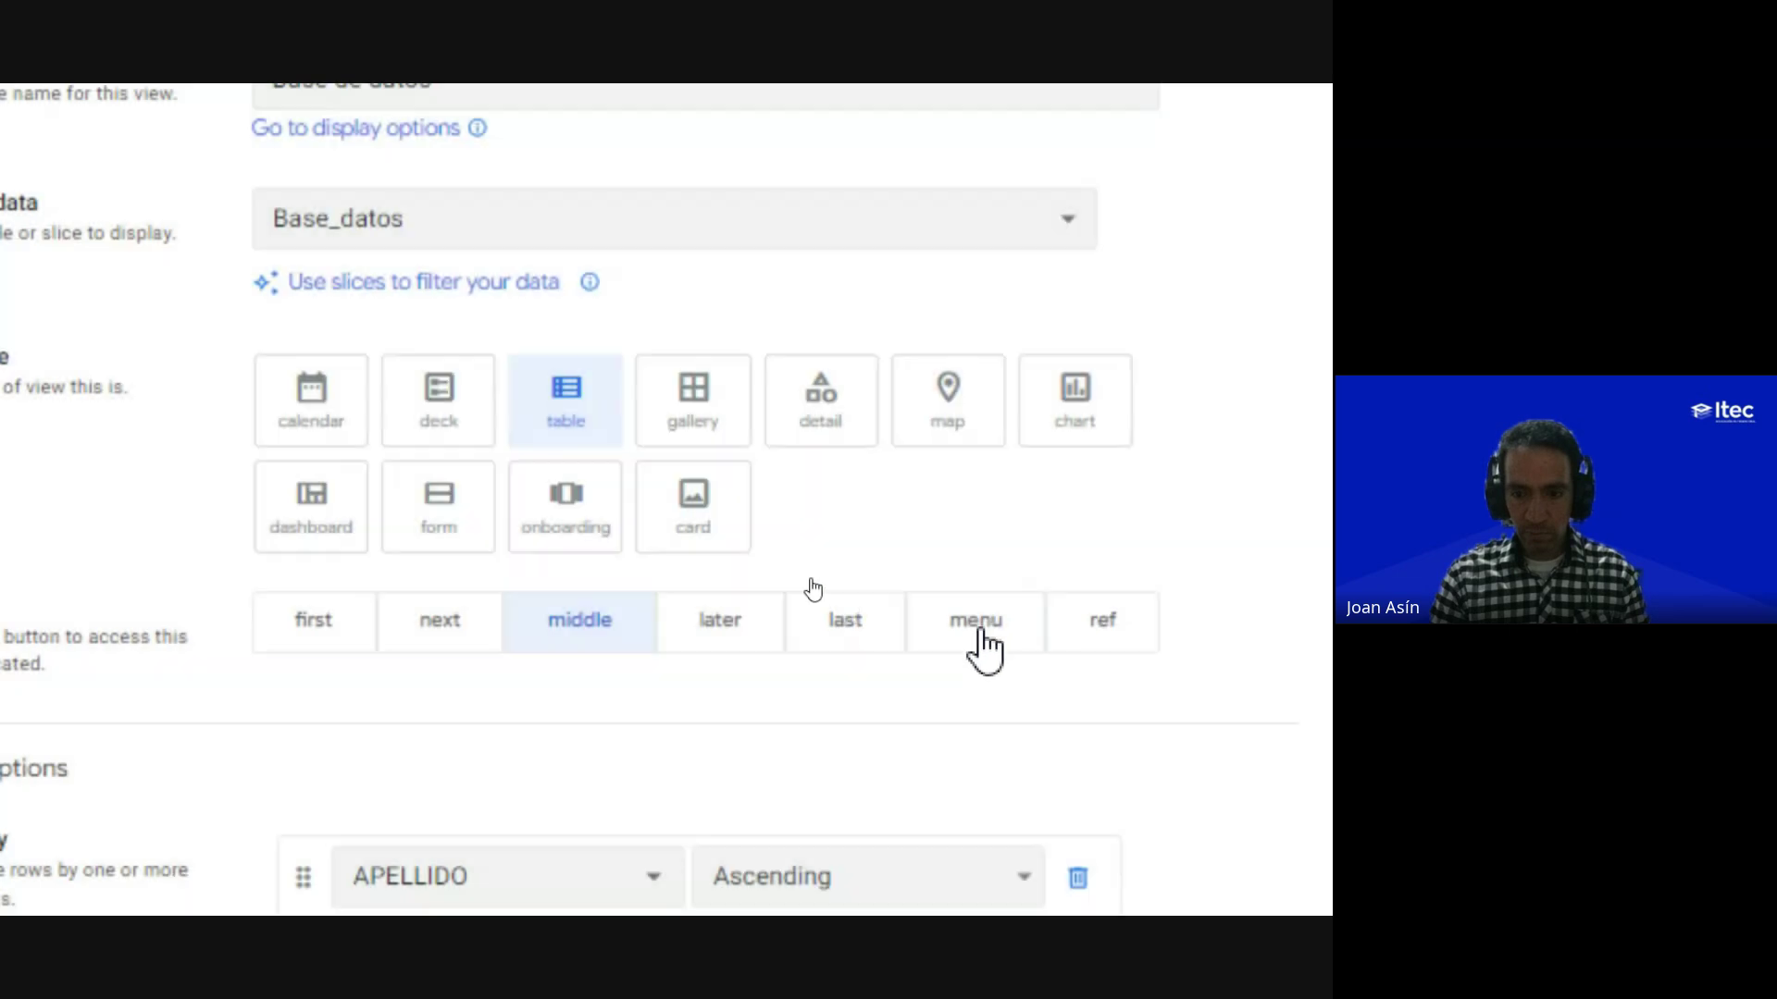
left_click(981, 639)
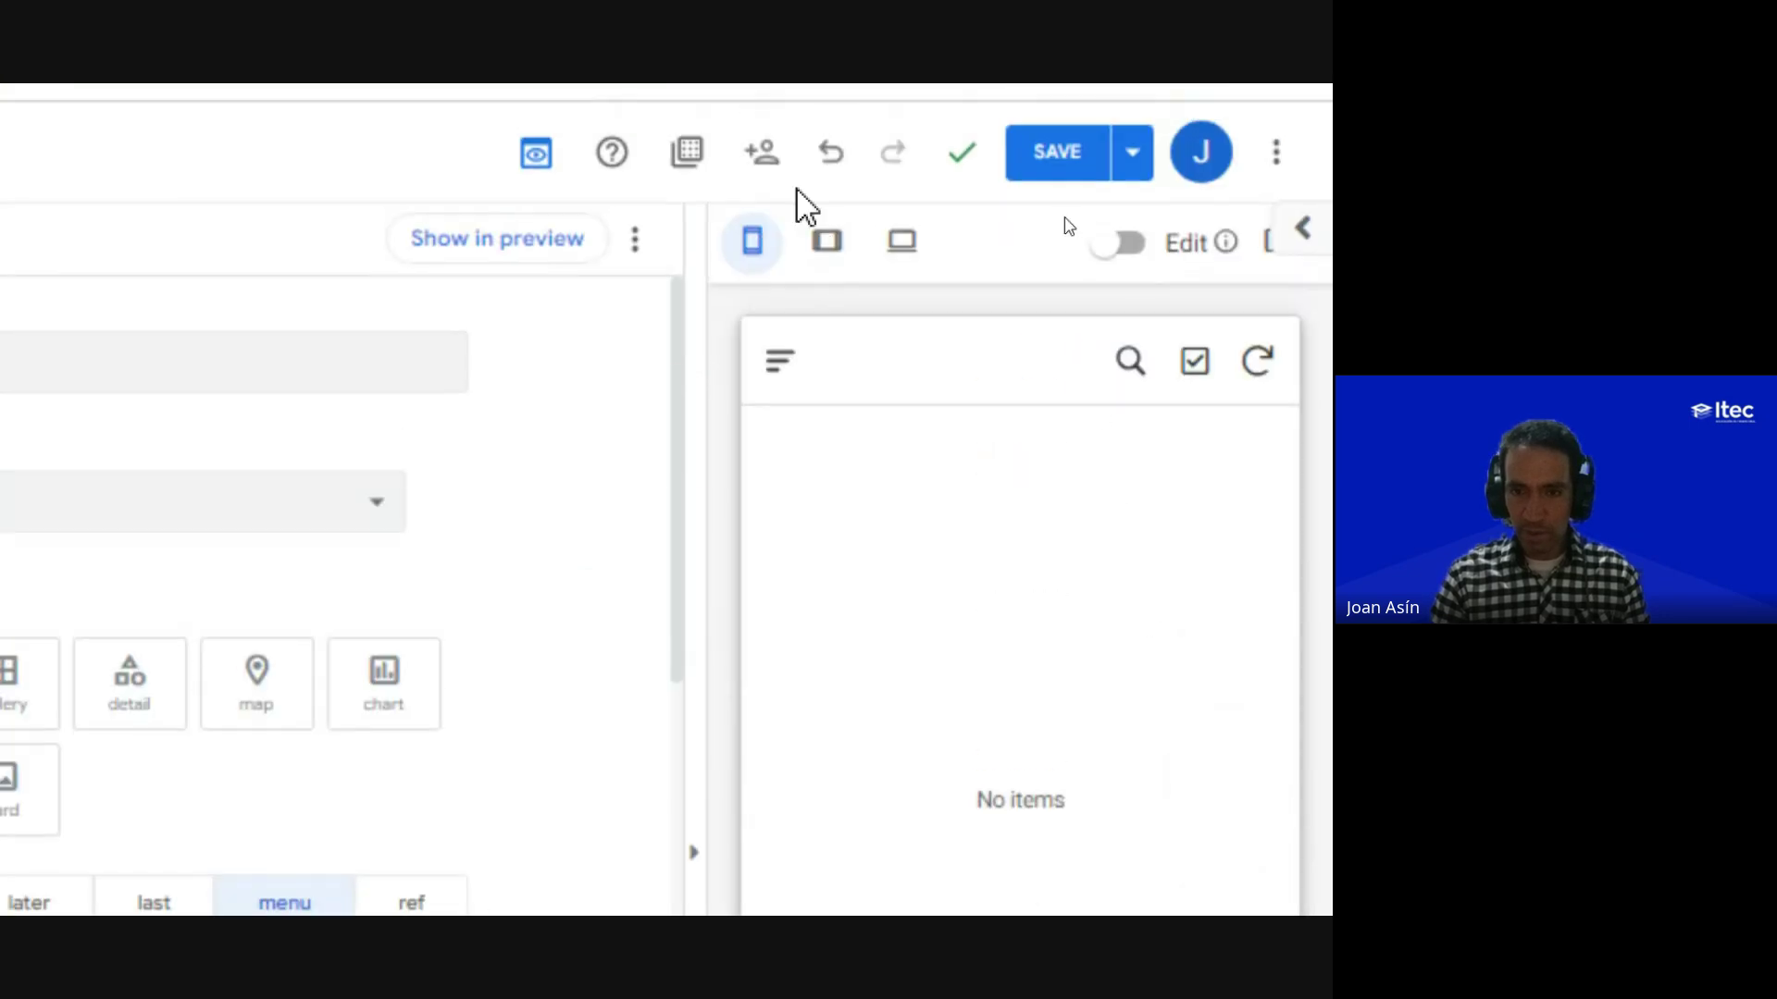
Step: Confirm Base de datos appears in the preview's side menu, then save the app
left_click(785, 375)
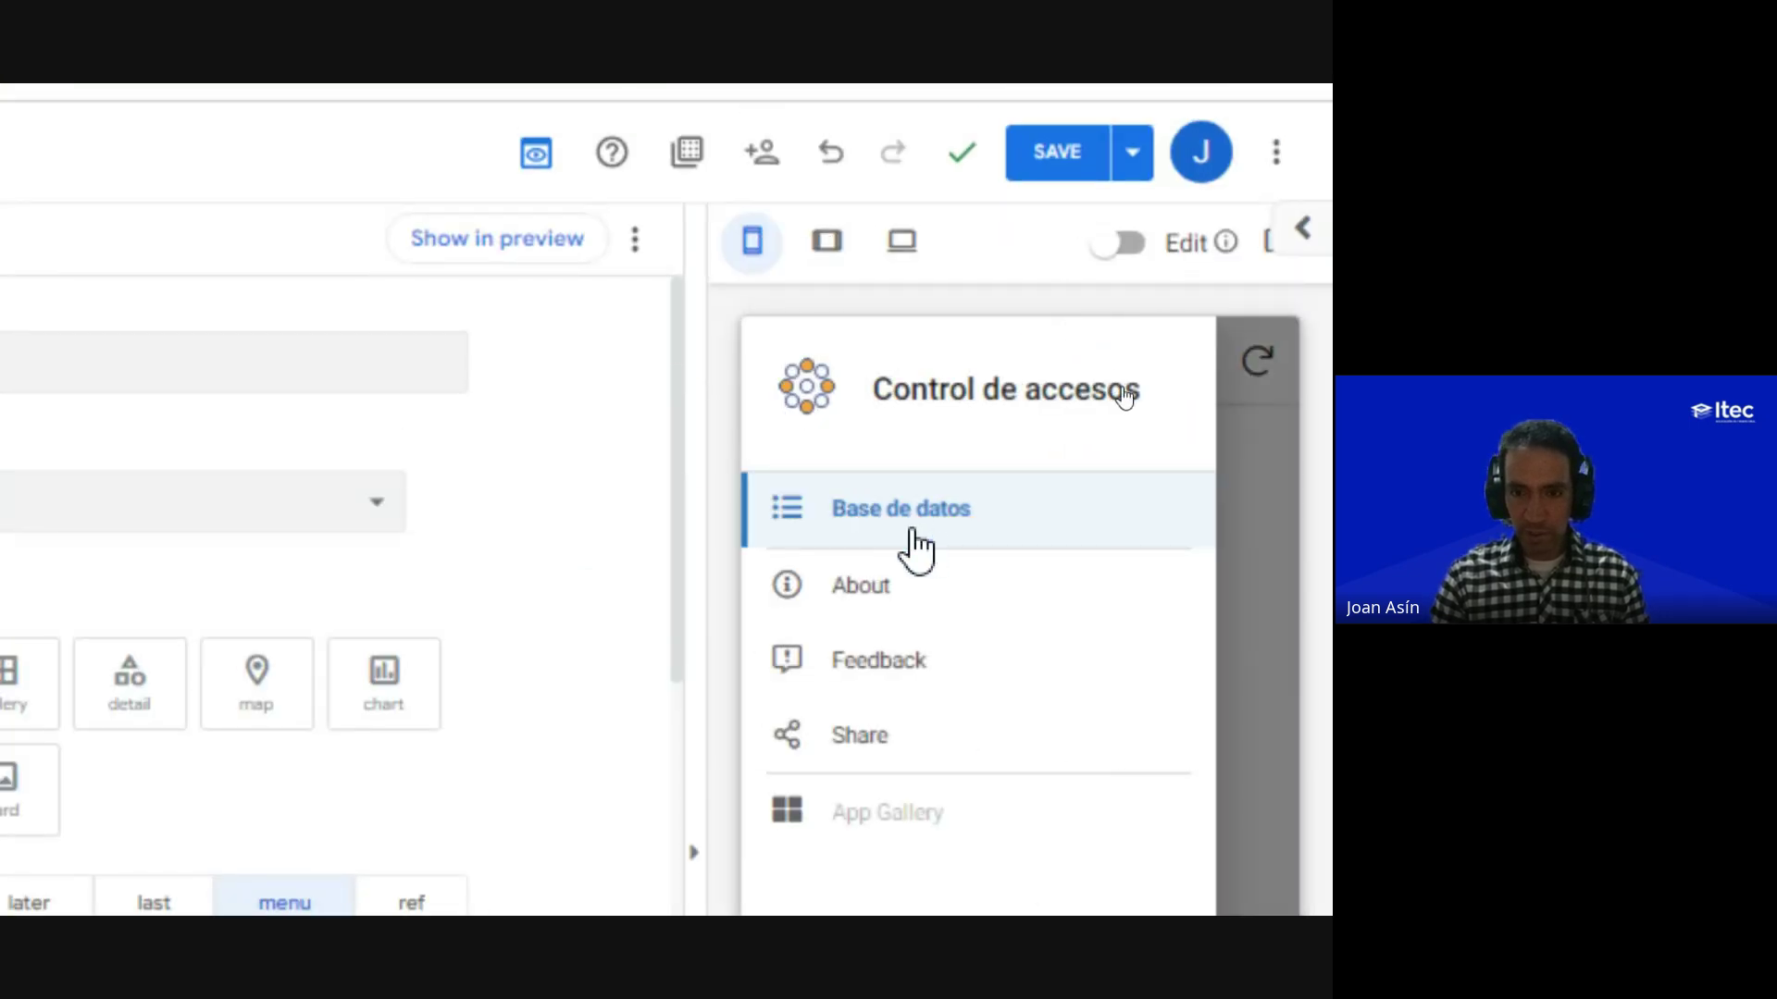
left_click(1251, 520)
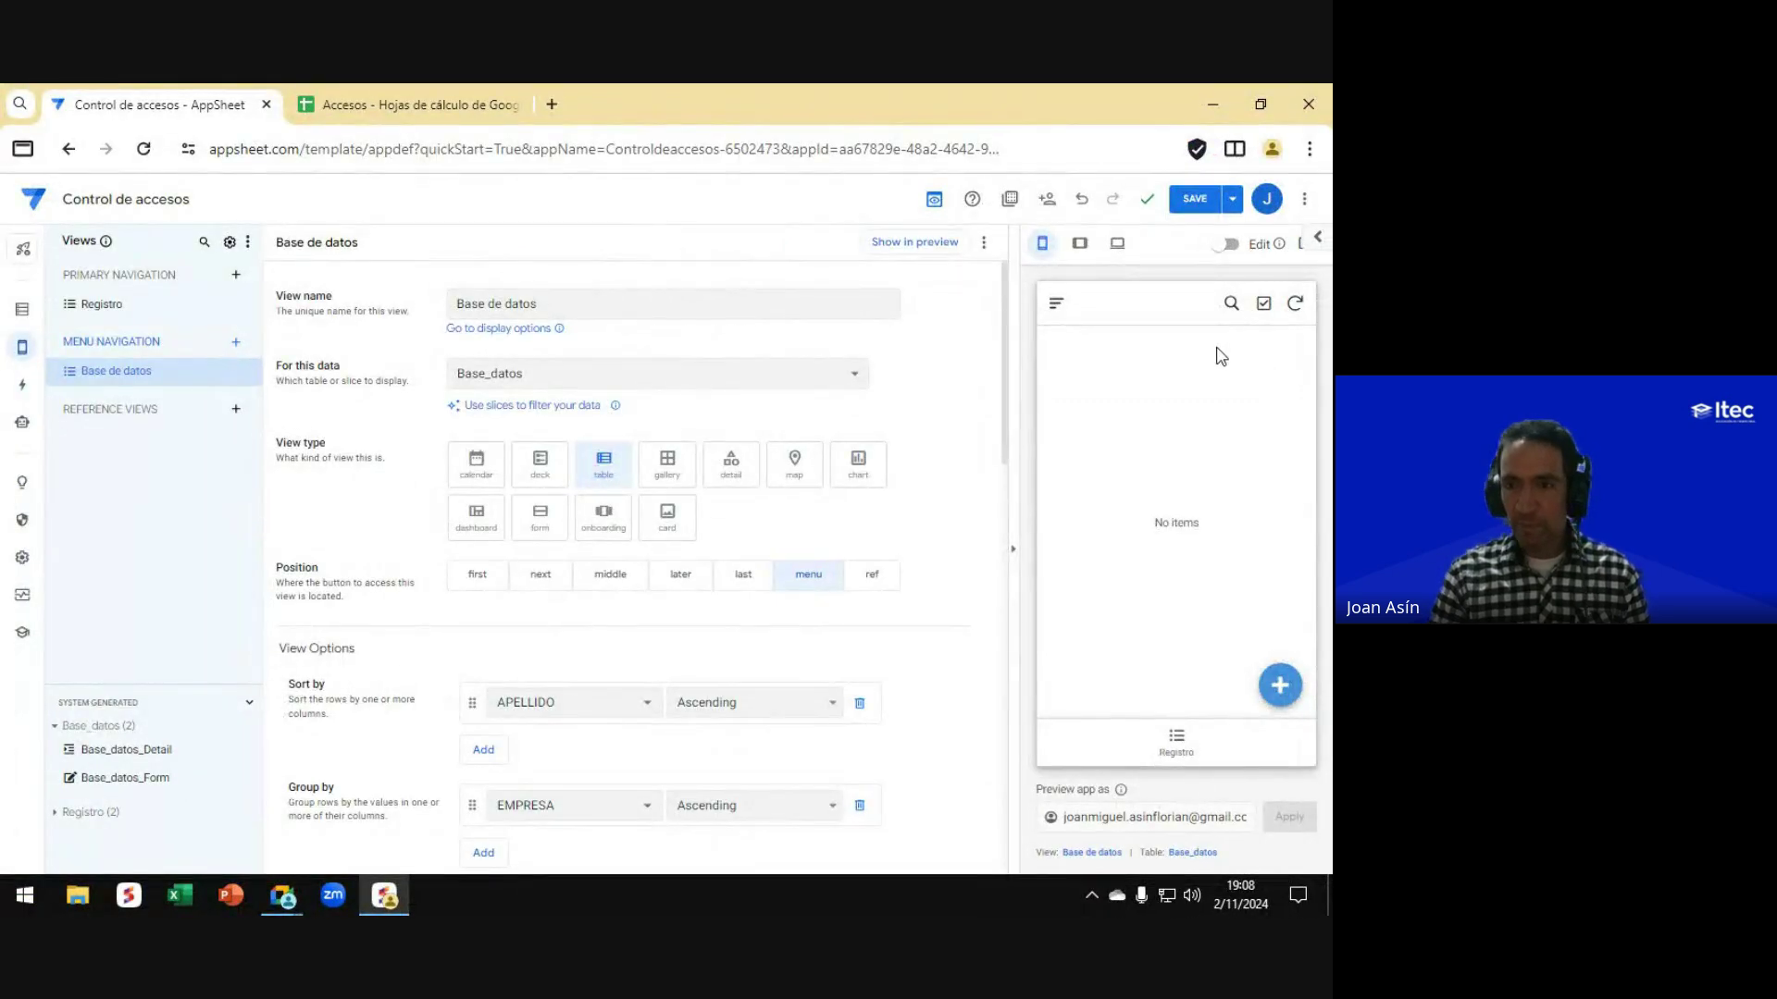
left_click(1194, 209)
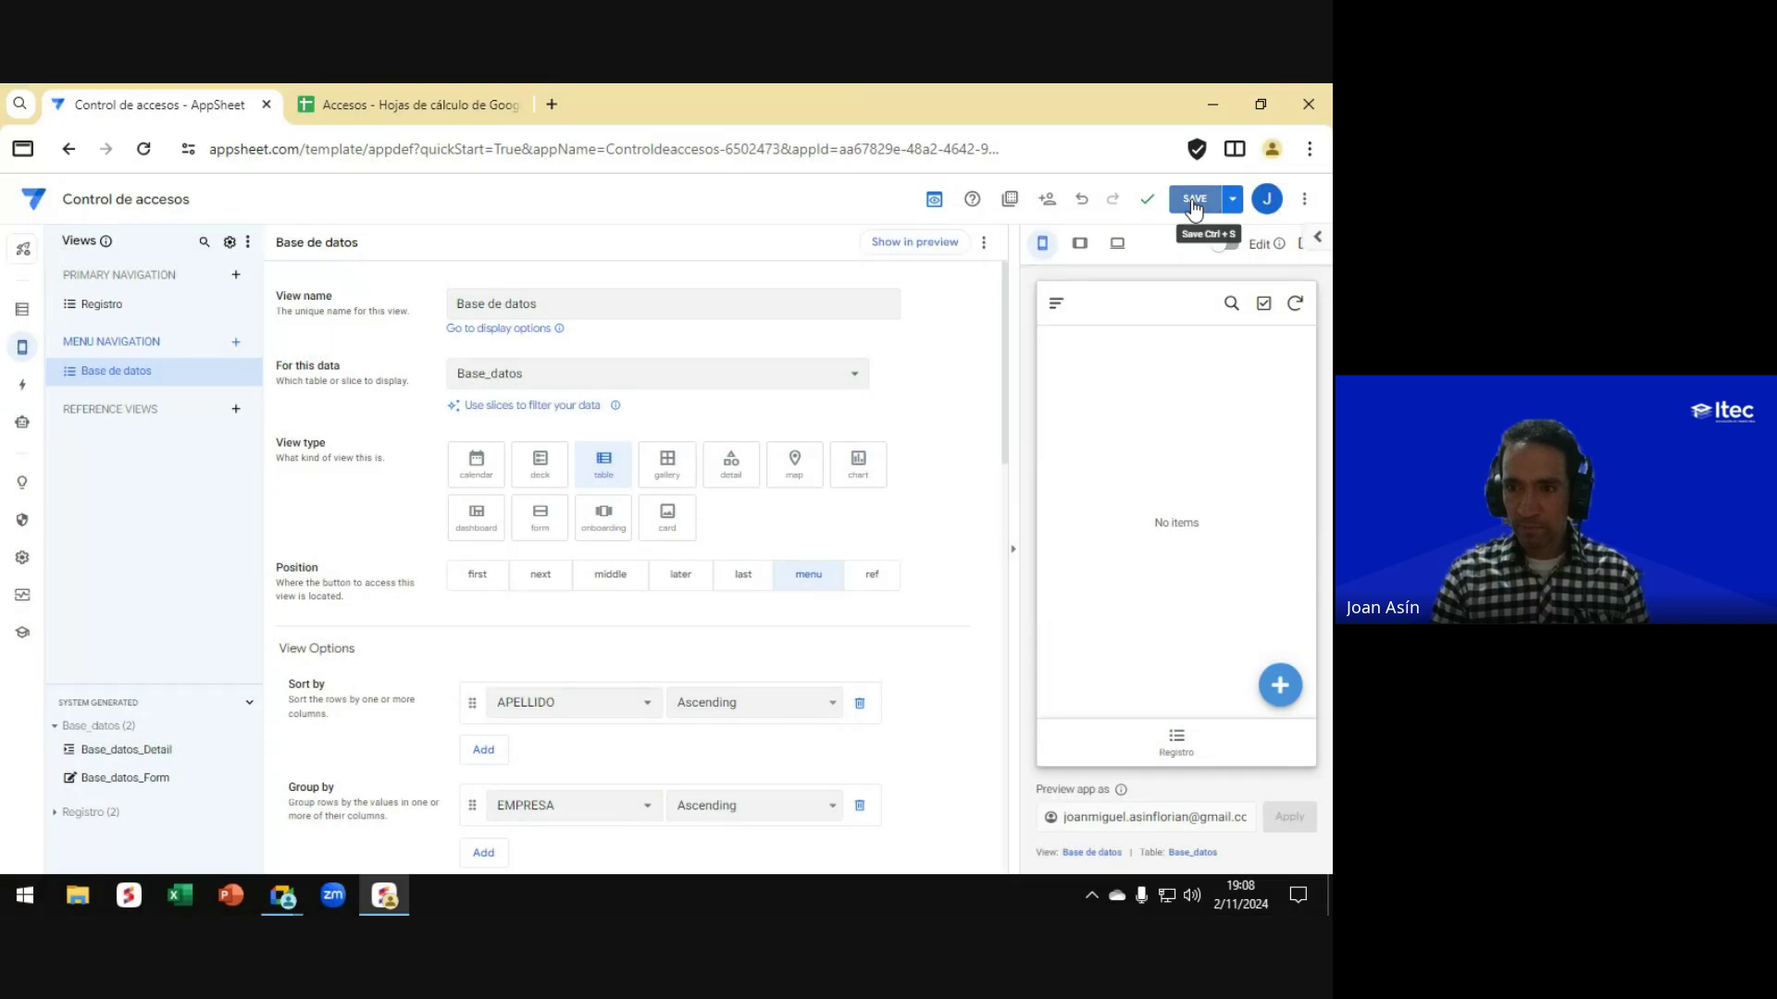
left_click(1195, 205)
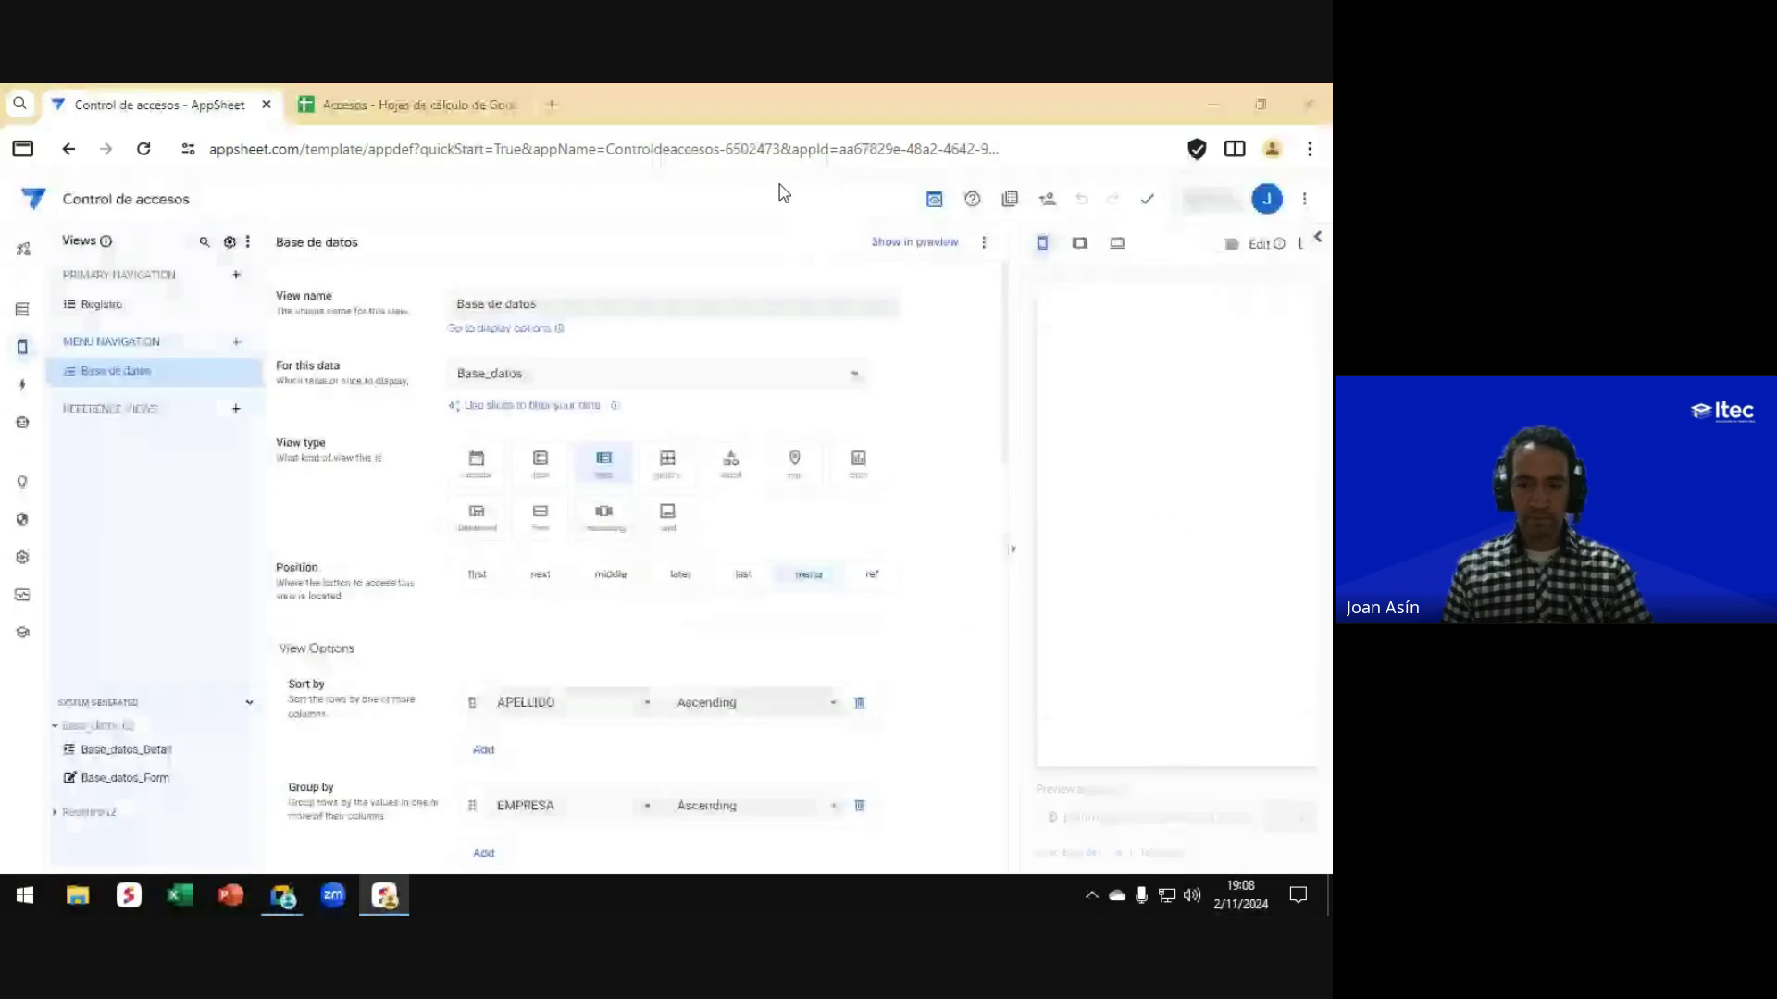
Step: Check and close the Google Meet chat, then return to the AppSheet editor
key("alt+Tab")
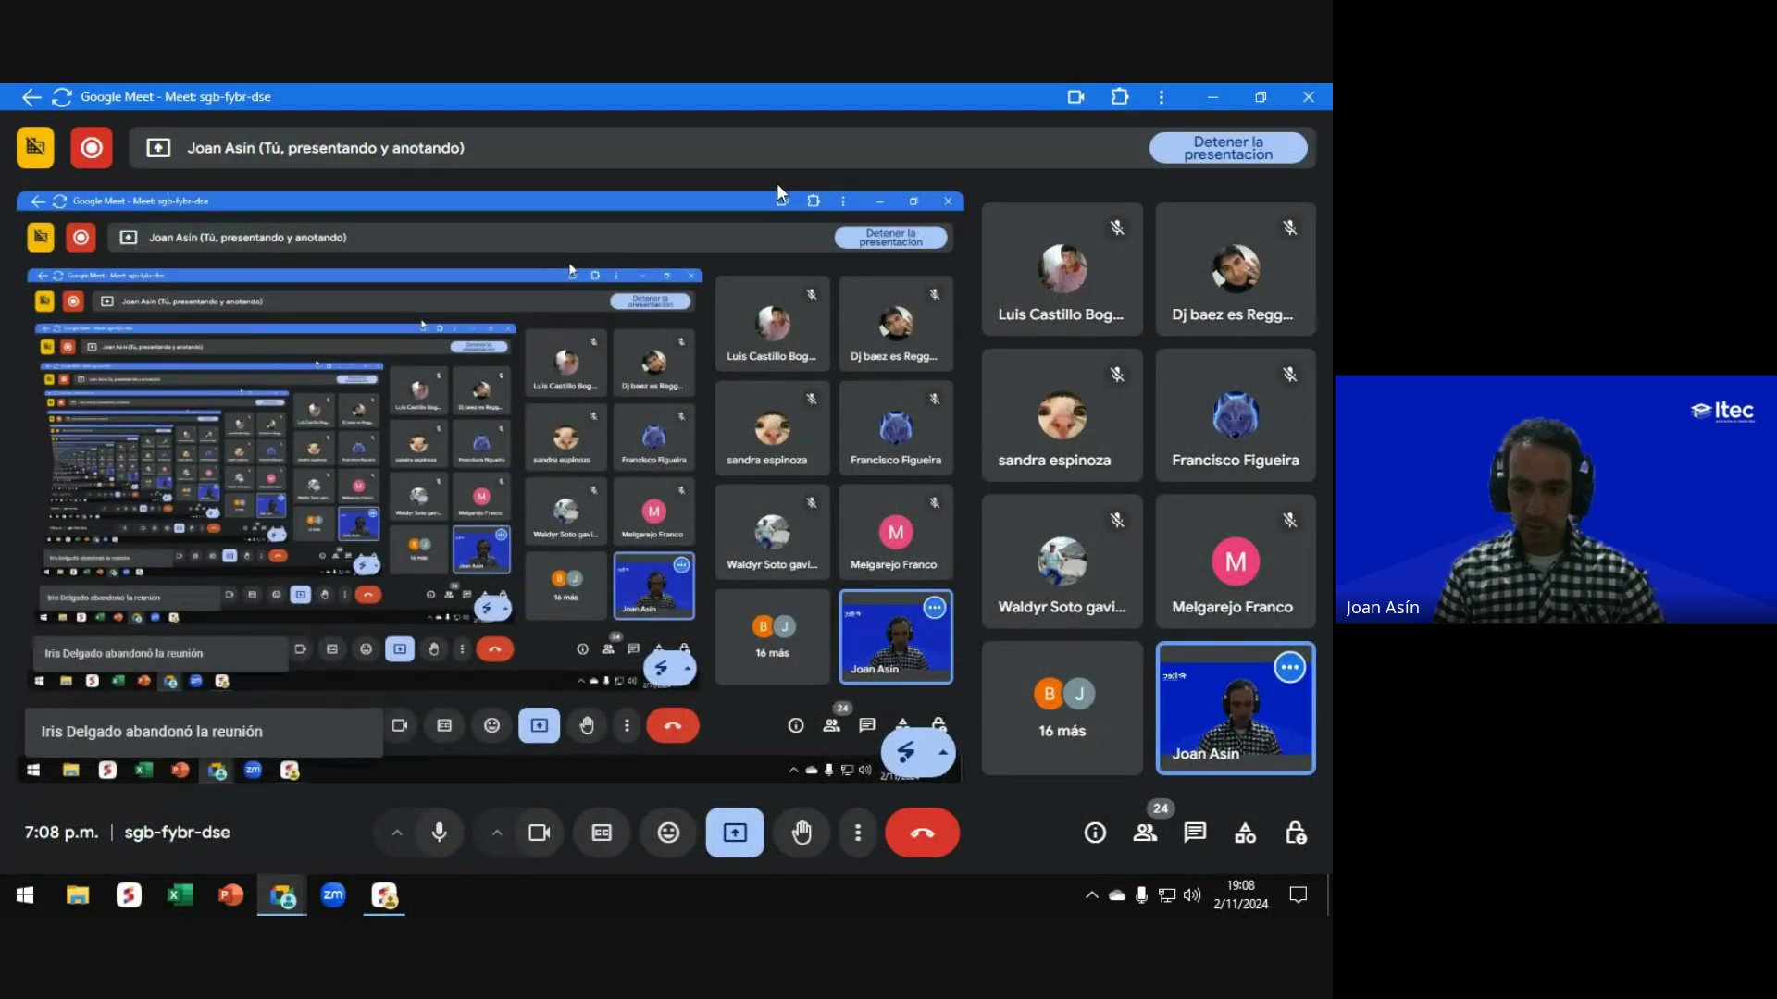
key("alt+Tab")
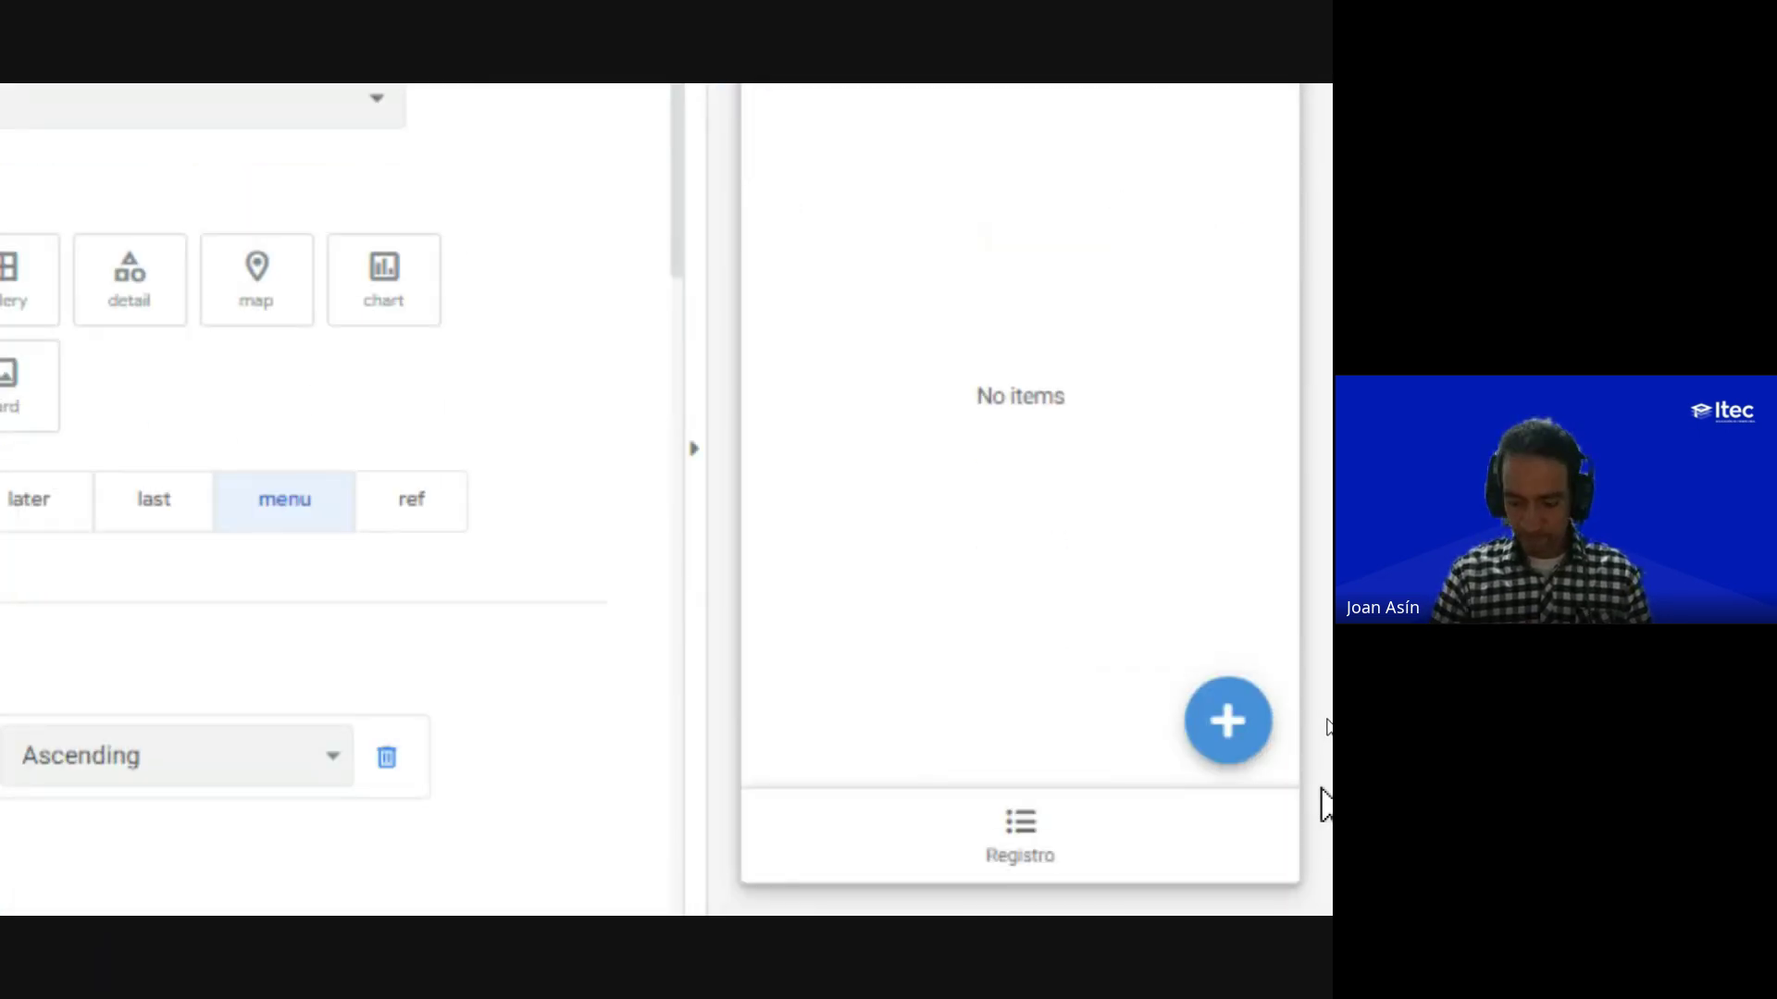
key("alt+Tab")
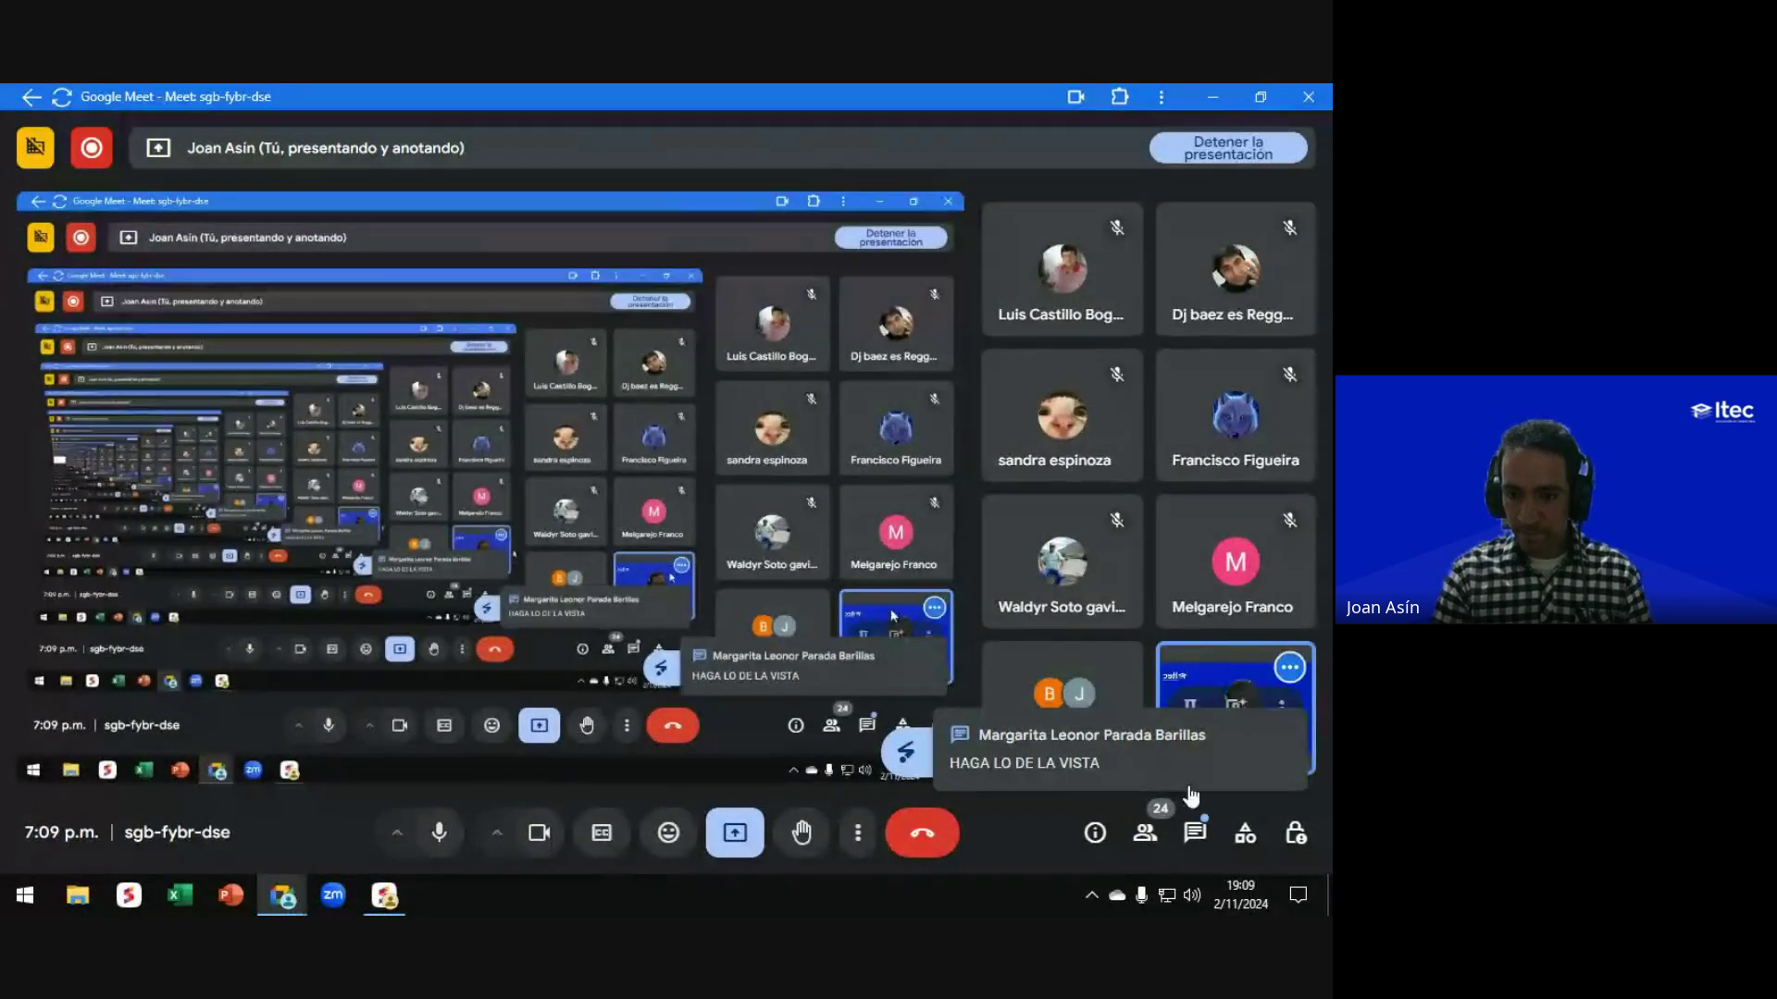
left_click(1193, 837)
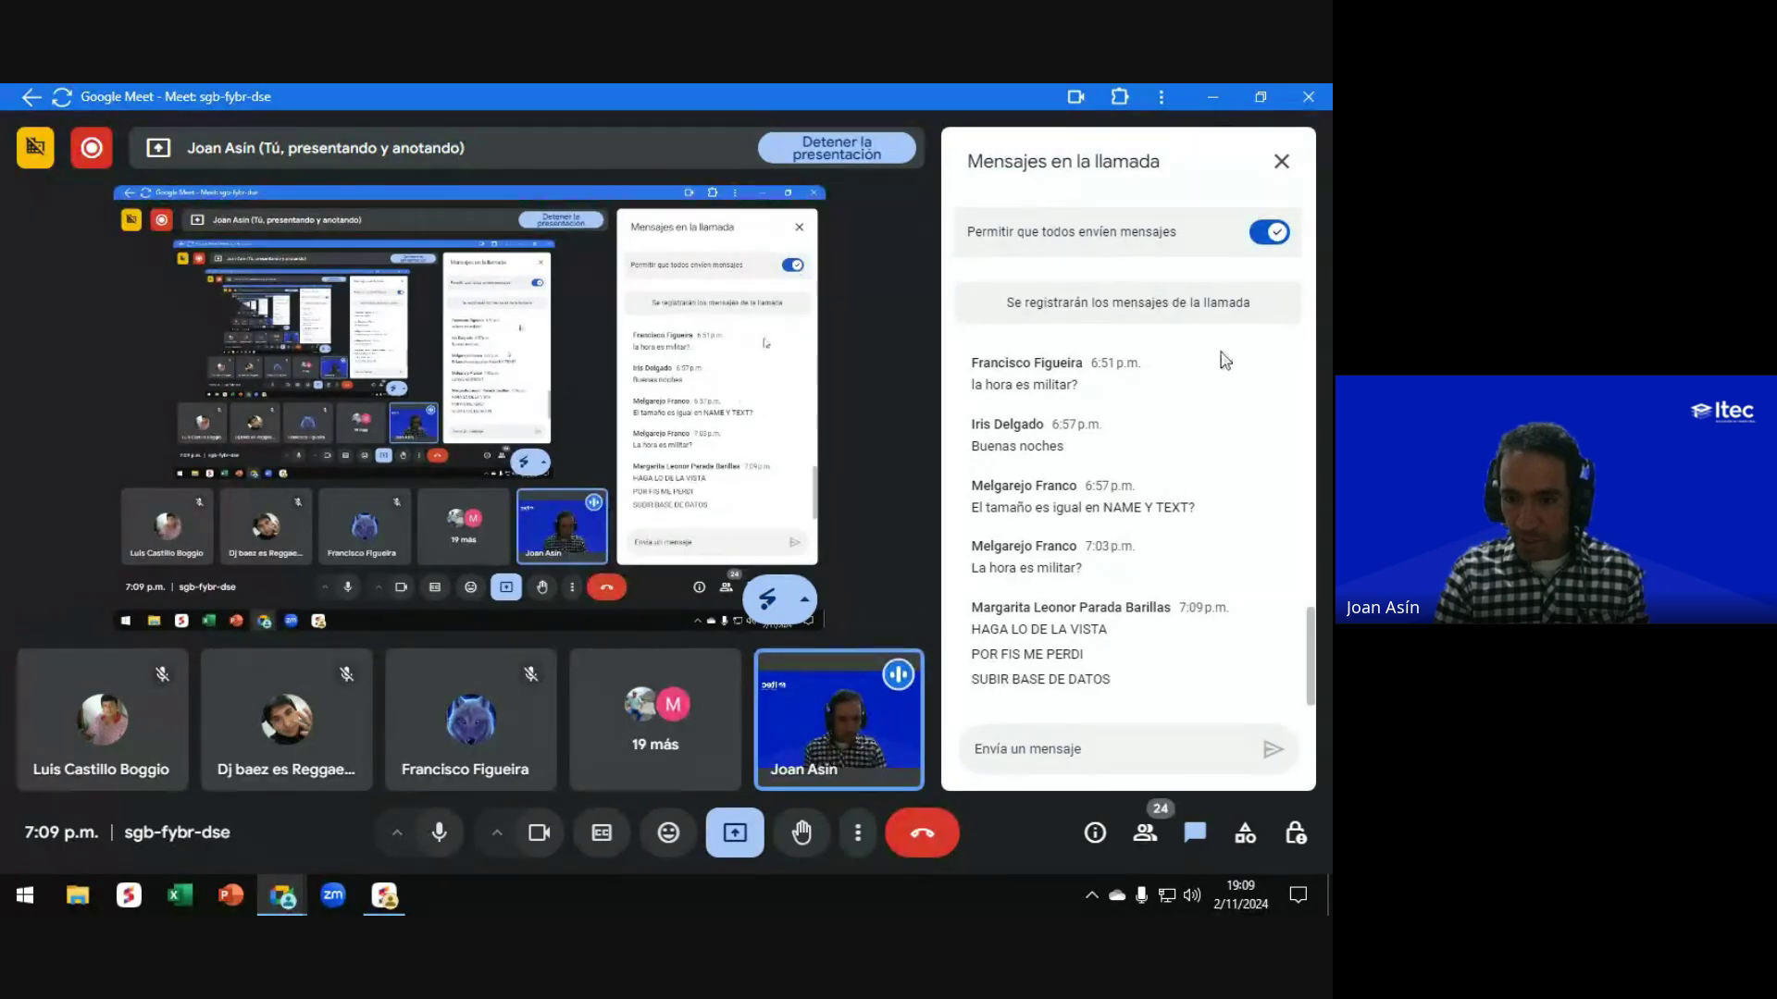
left_click(1281, 165)
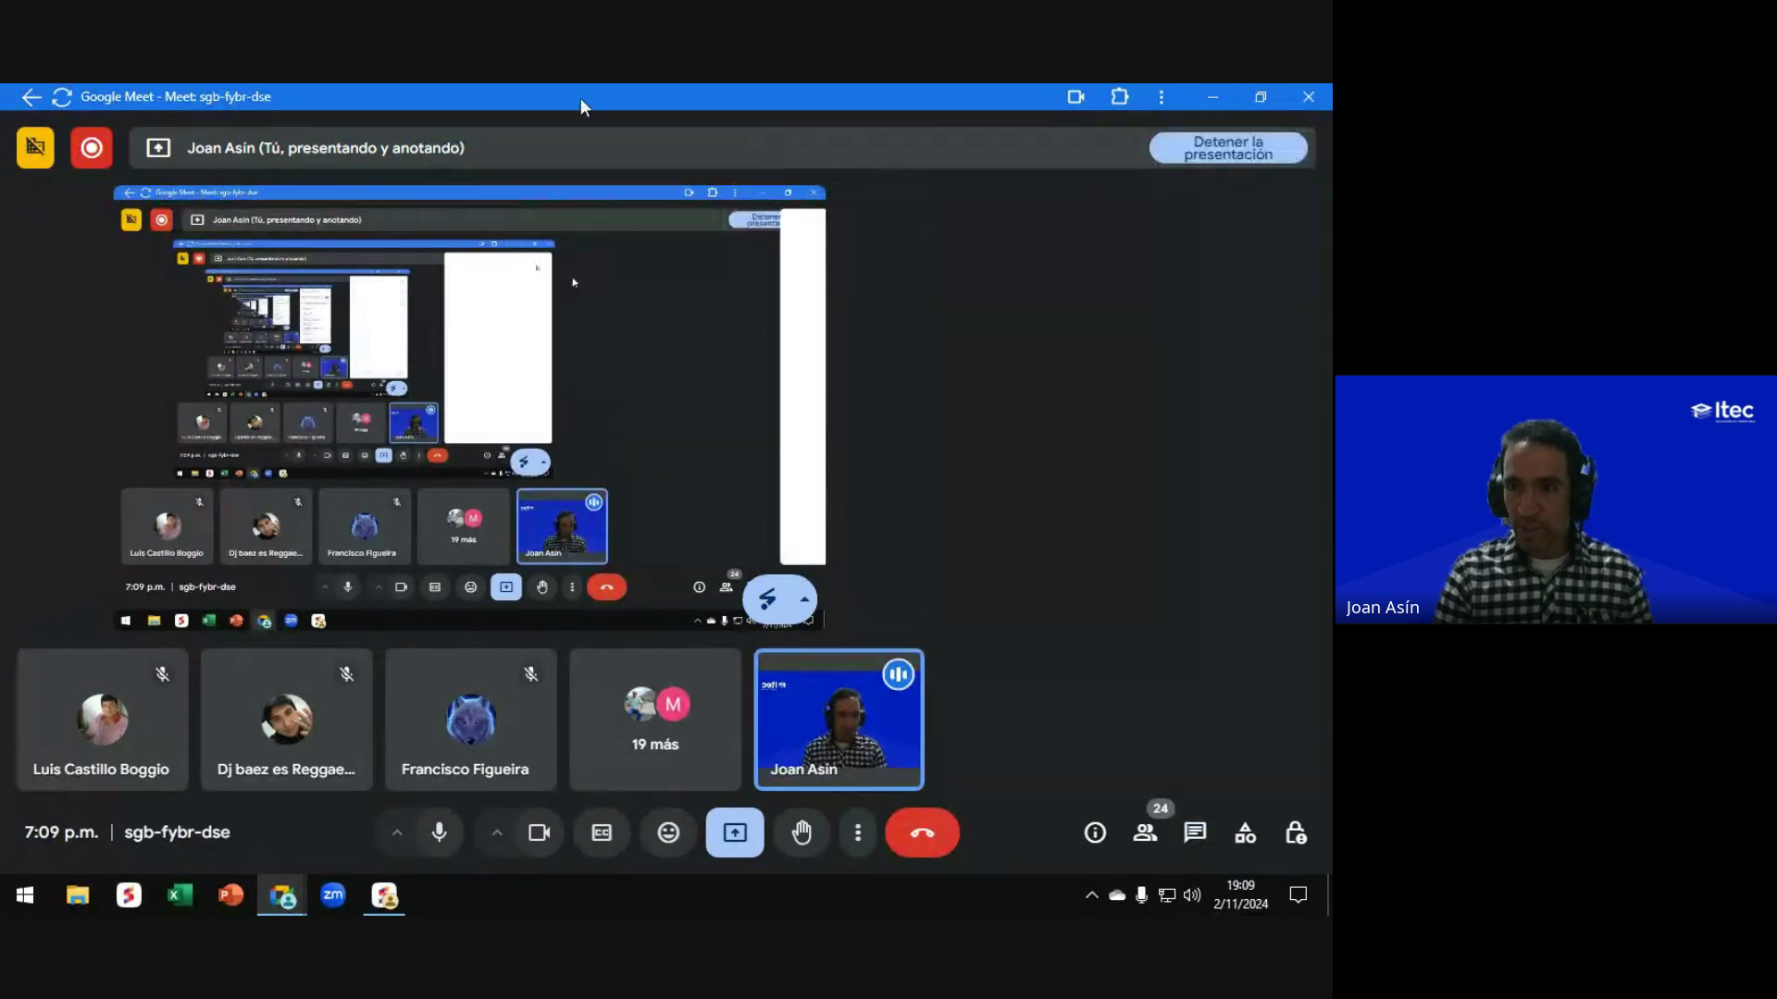
key("alt+Tab")
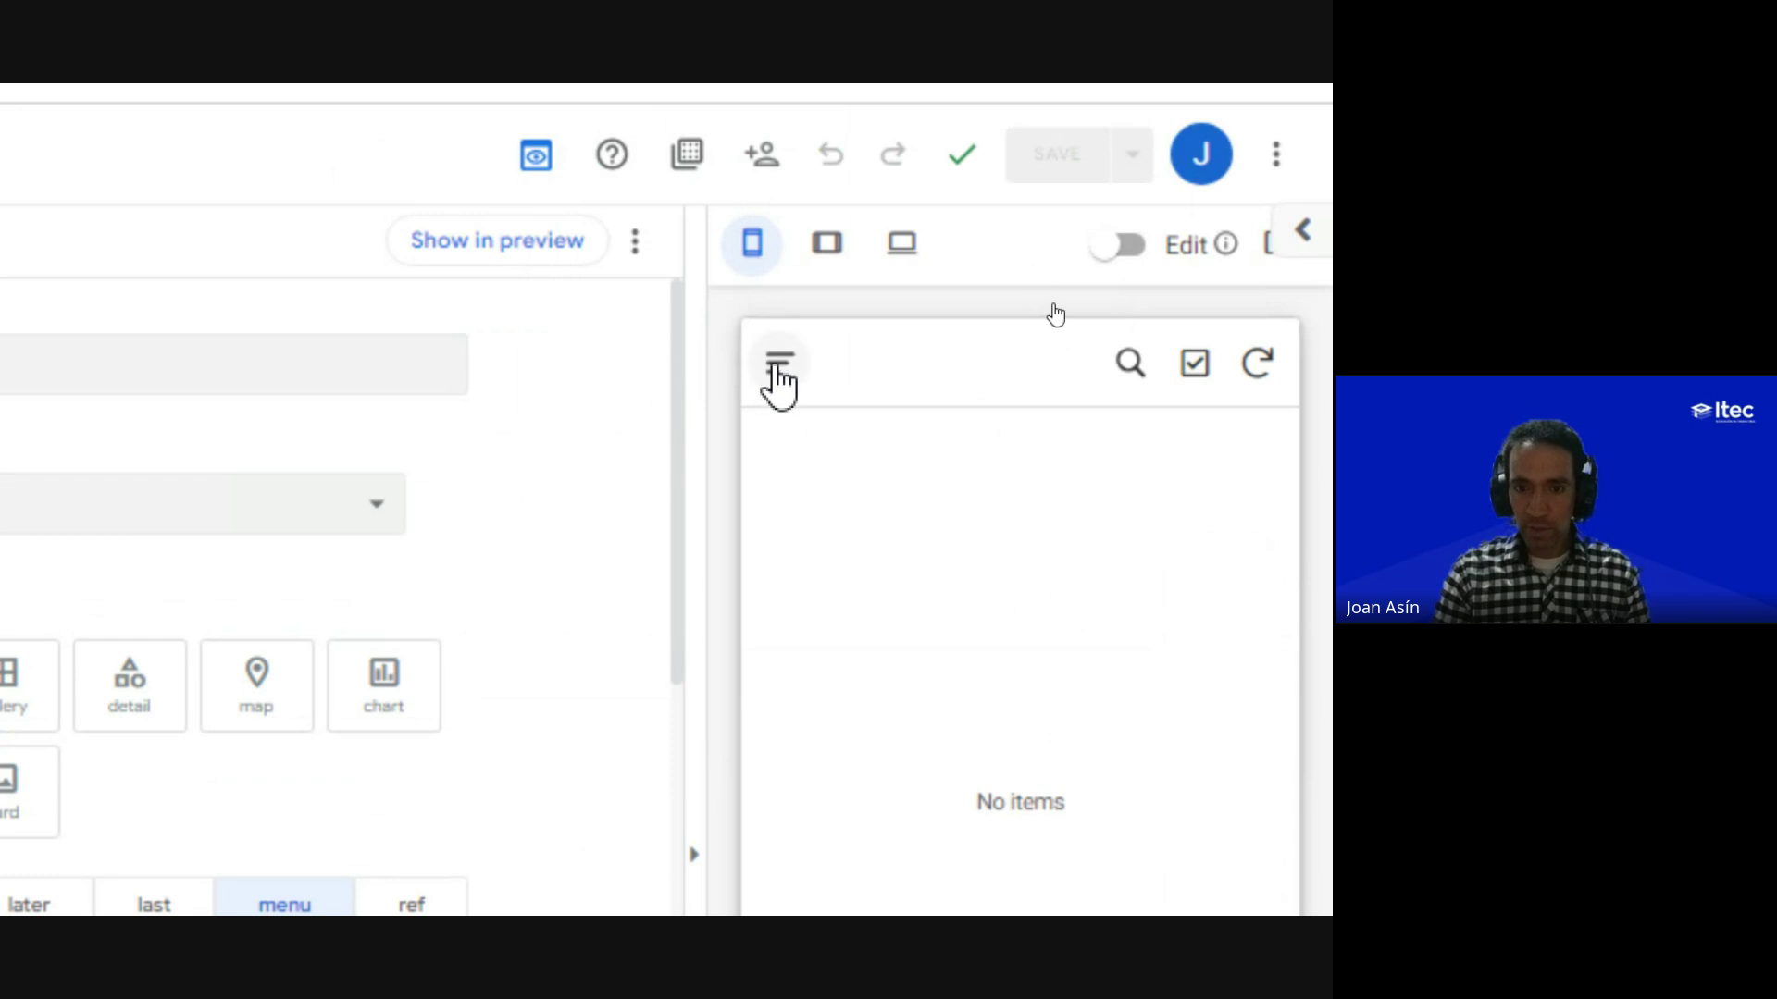
Step: Go to the Base de datos view from the preview's menu and start a new record
left_click(780, 375)
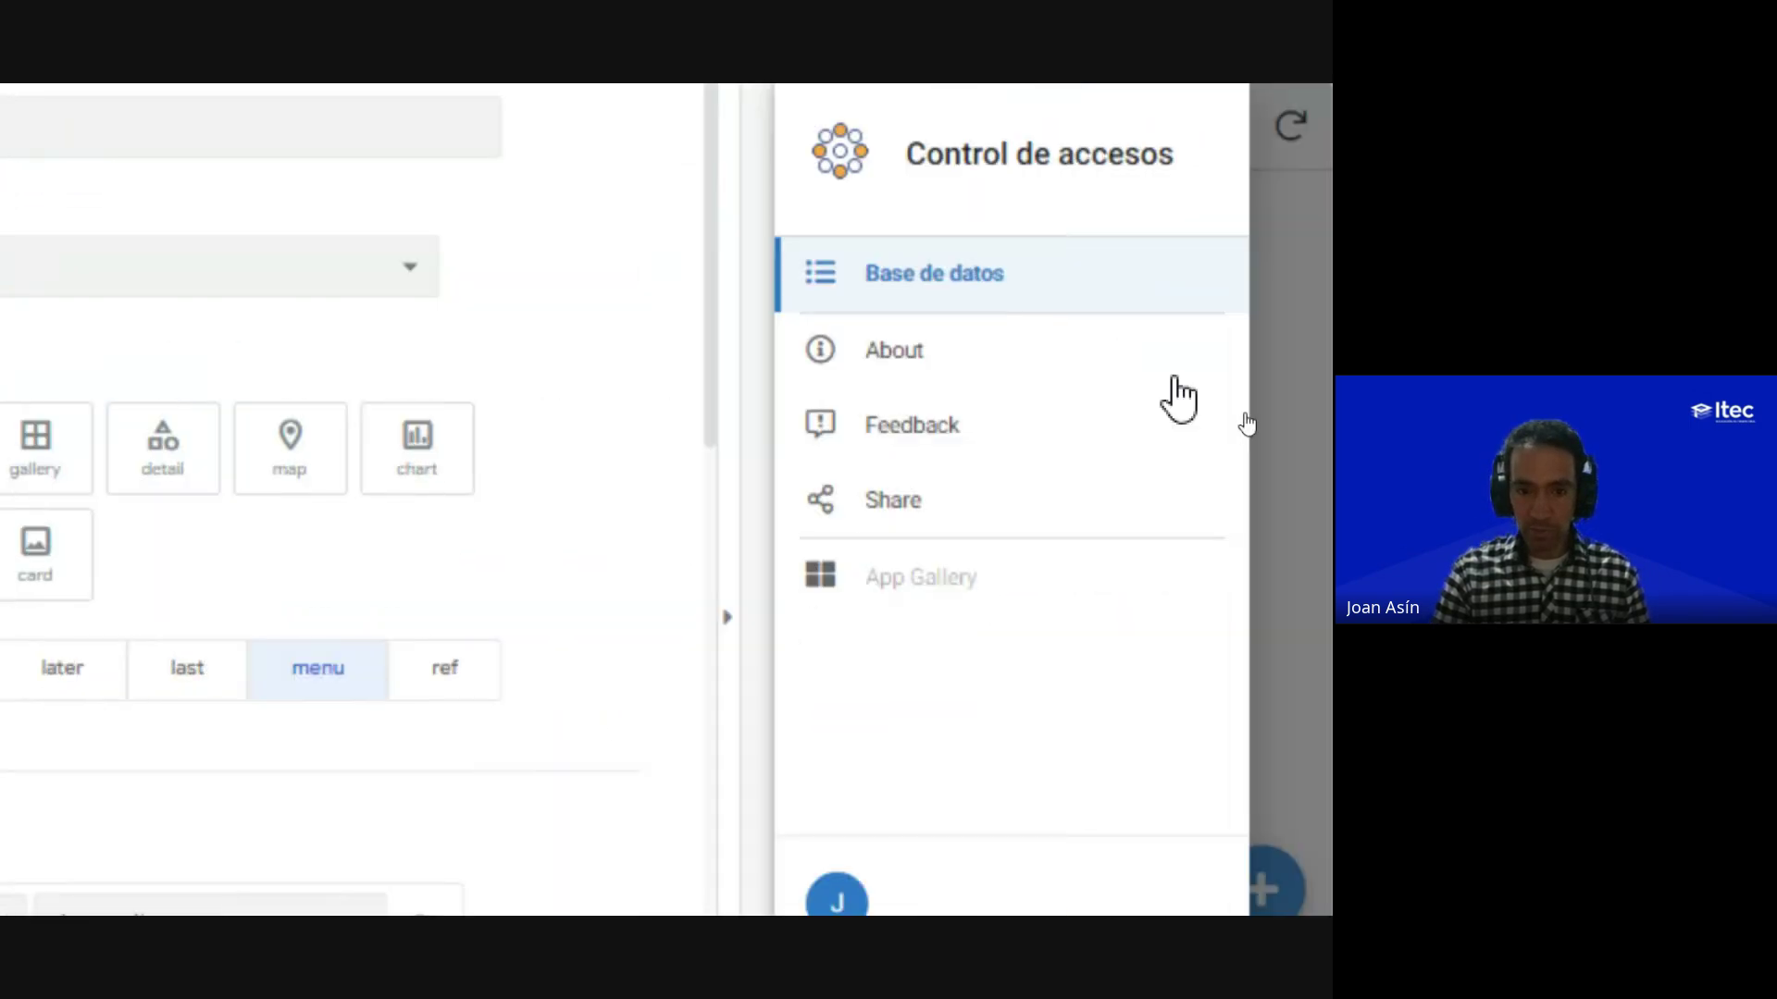
left_click(1241, 234)
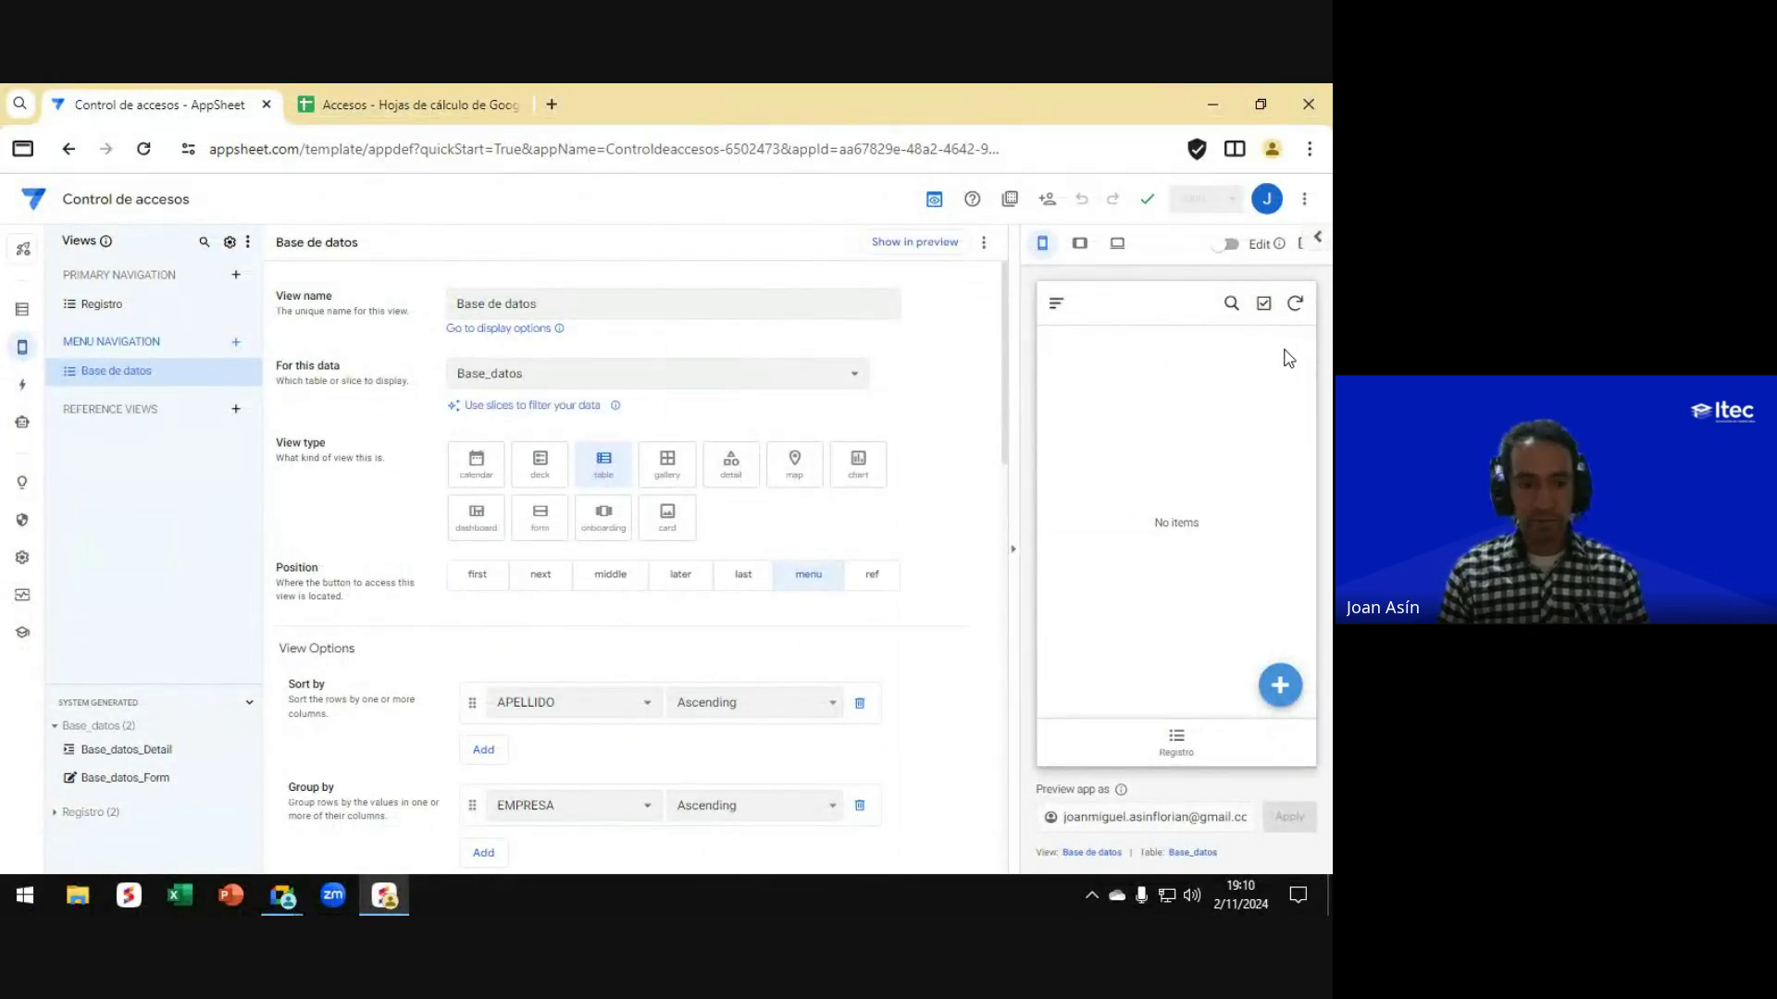
left_click(111, 729)
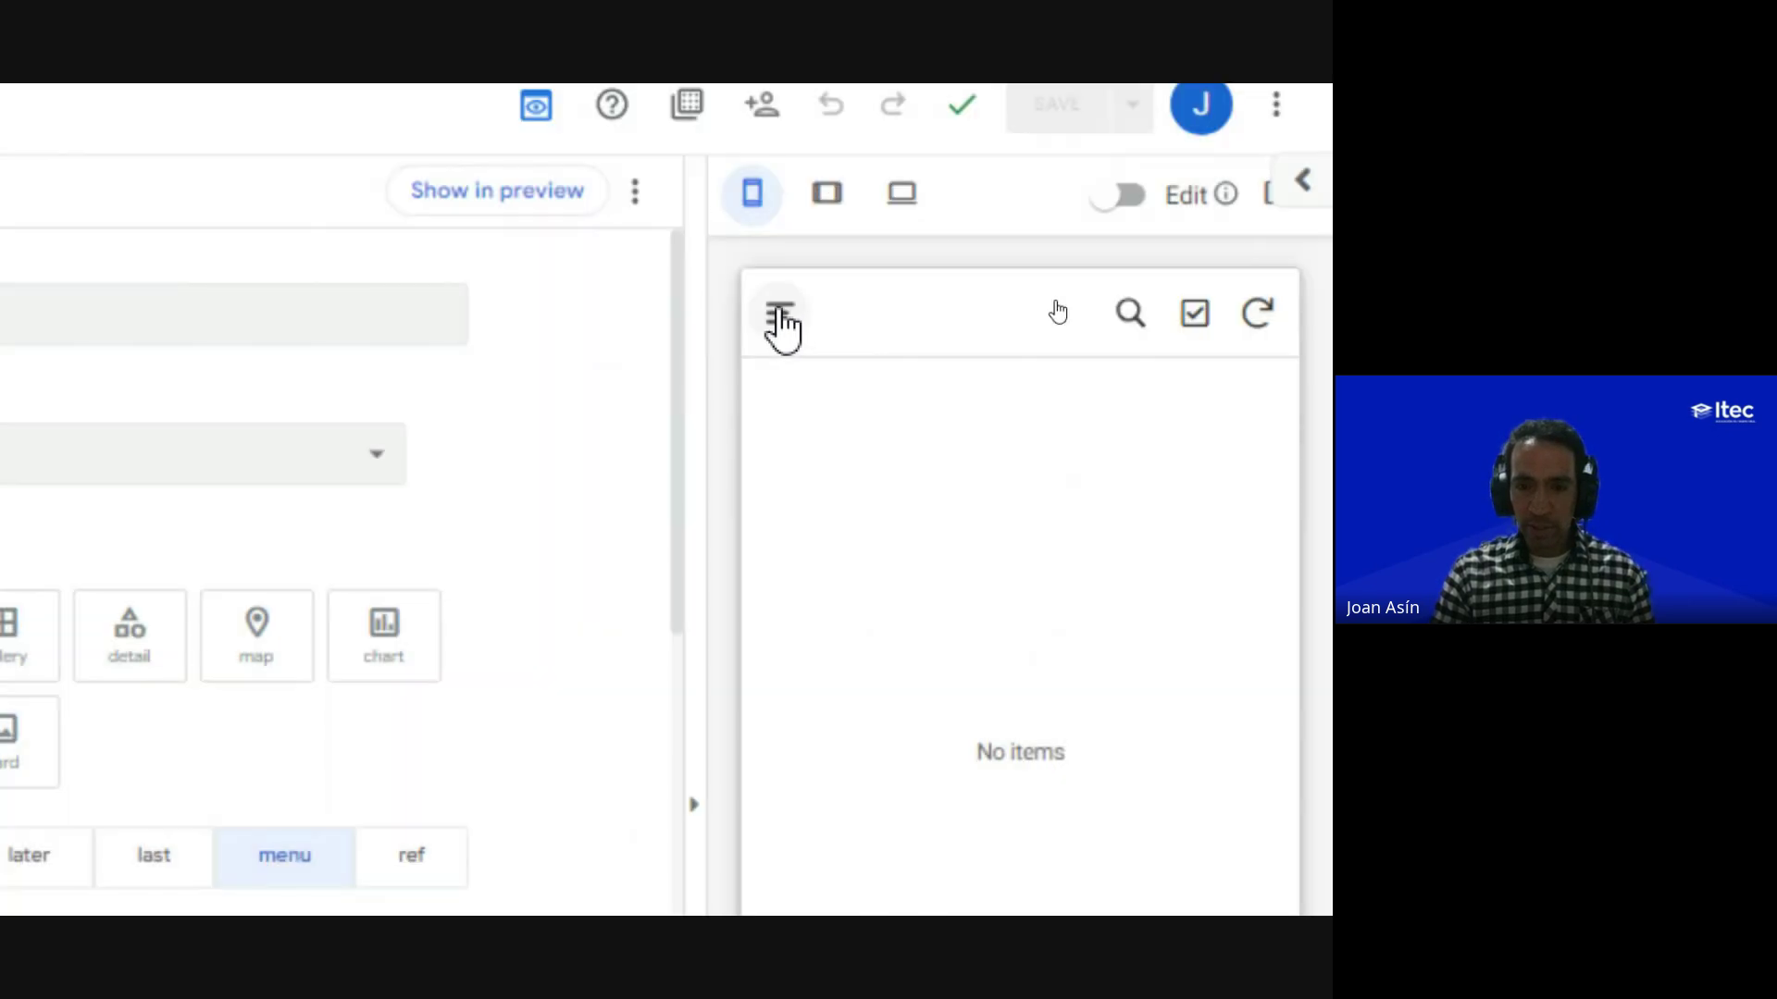
left_click(780, 315)
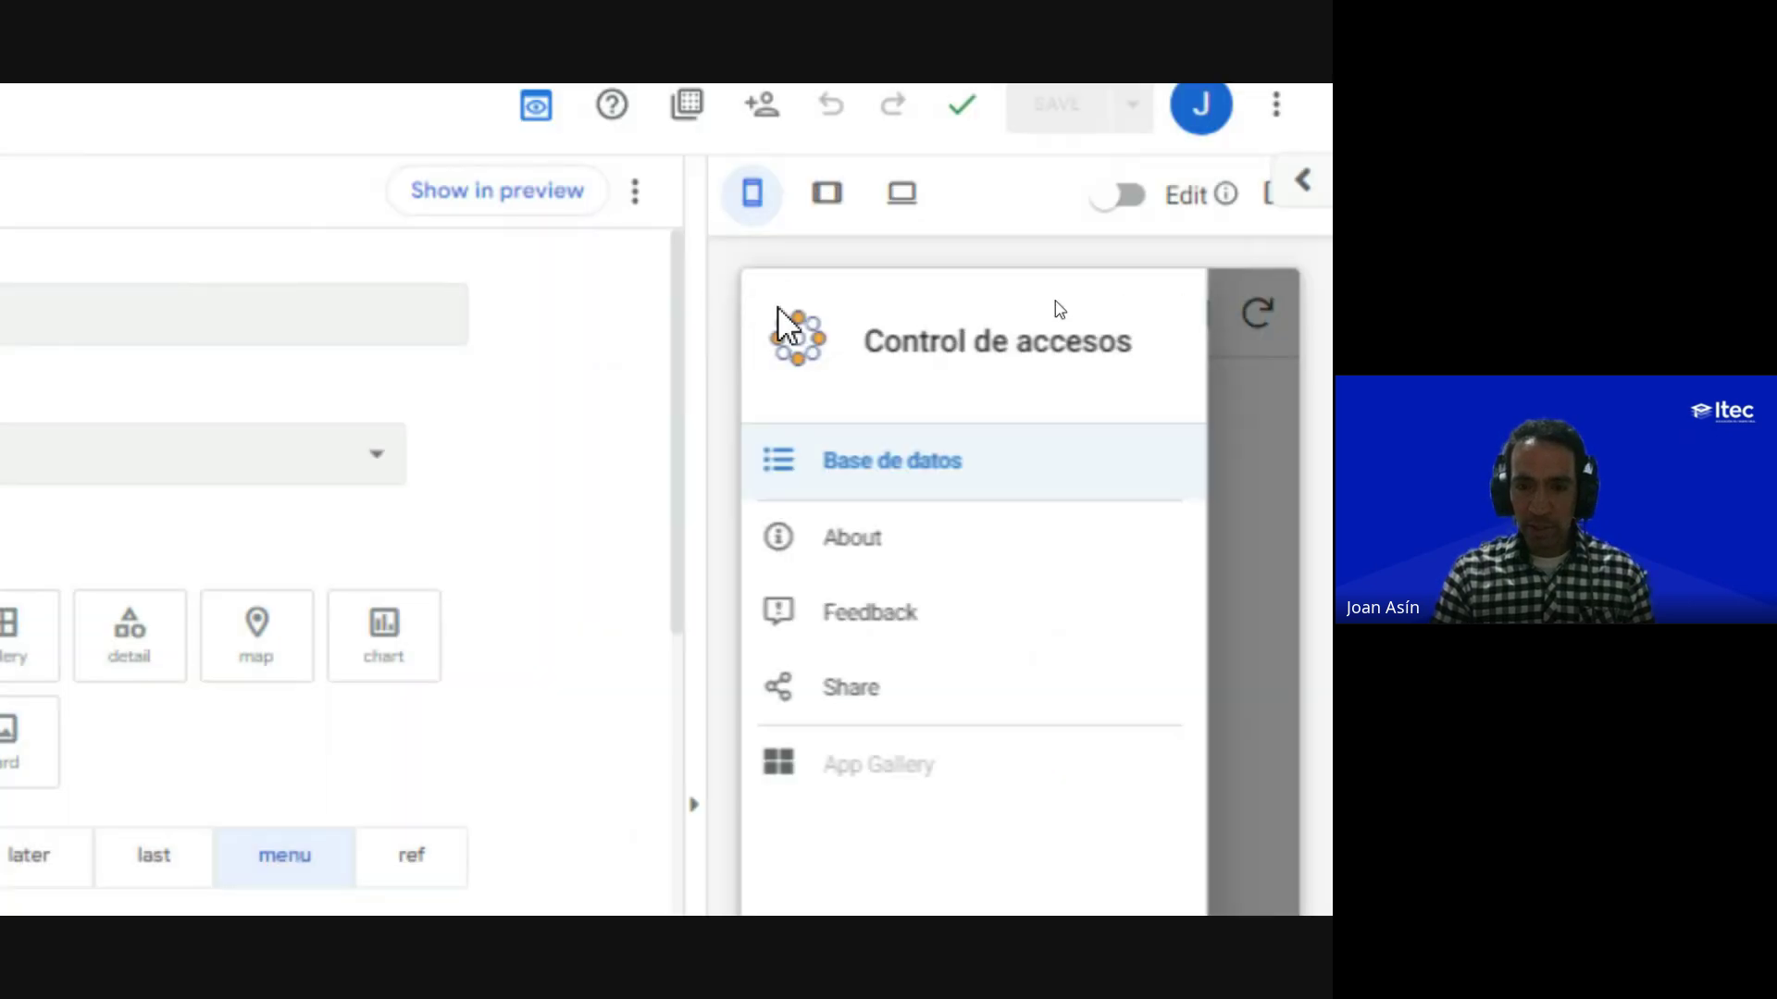
left_click(884, 462)
scroll(970, 514, "down", 6)
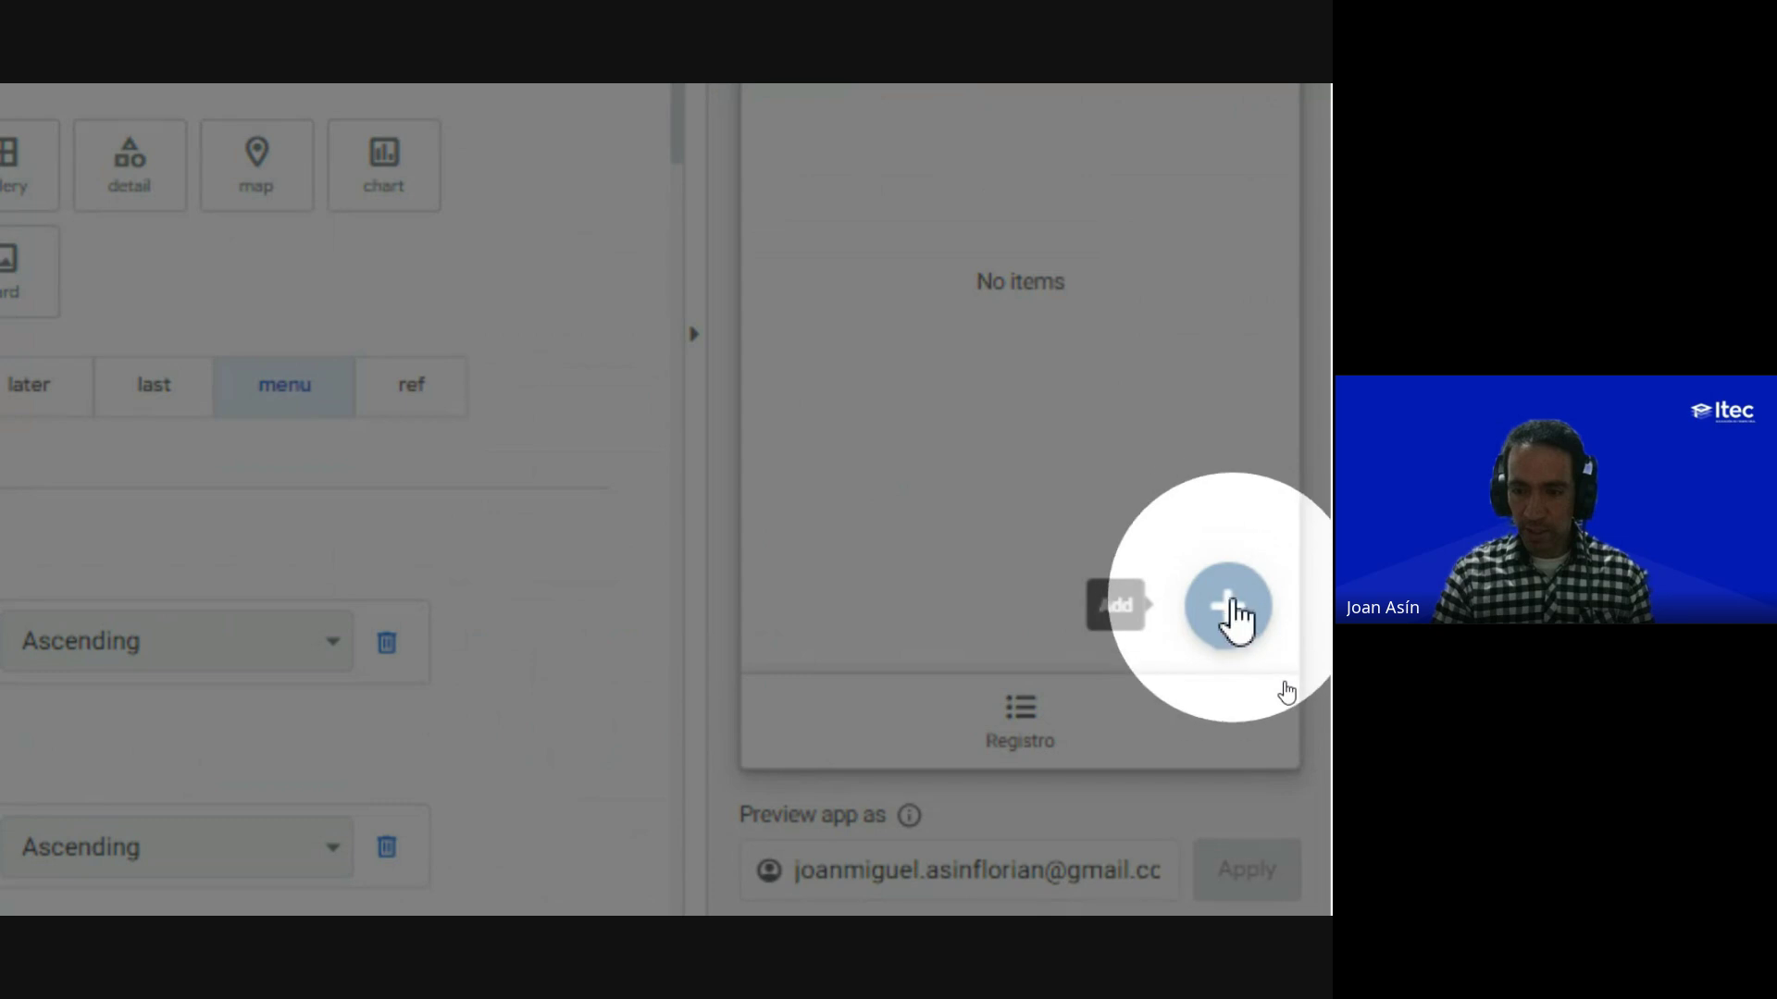
scroll(1150, 396, "up", 5)
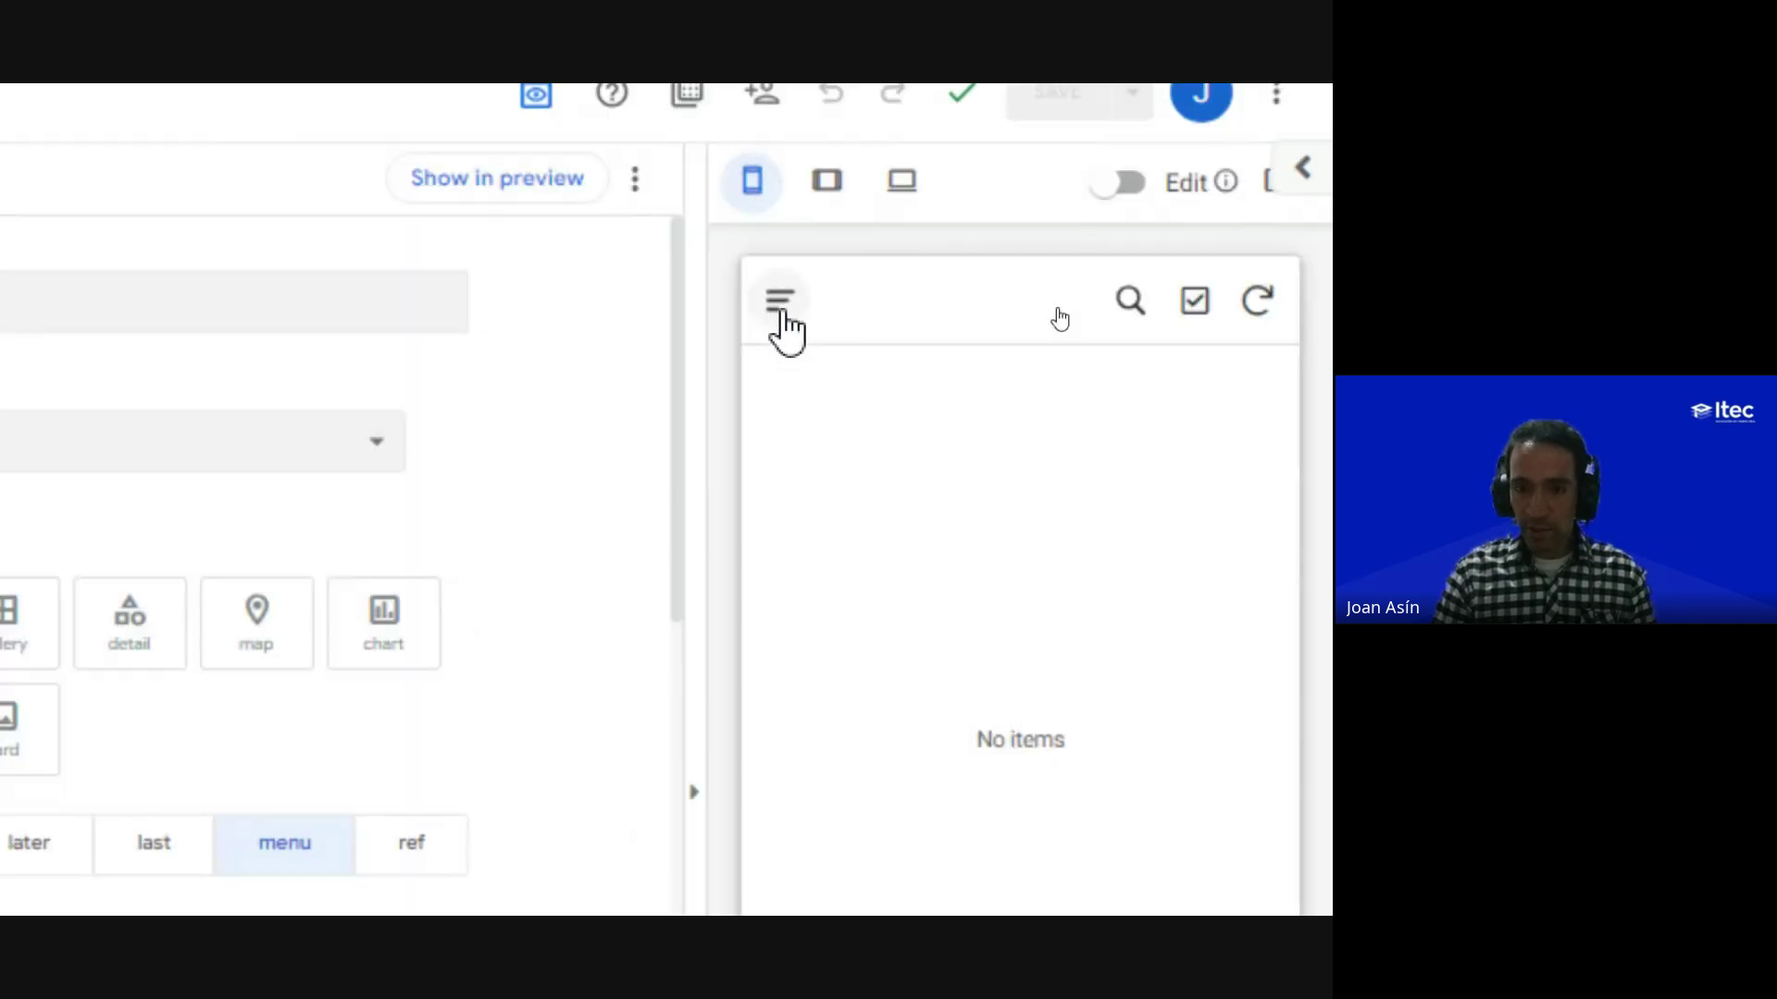
left_click(779, 298)
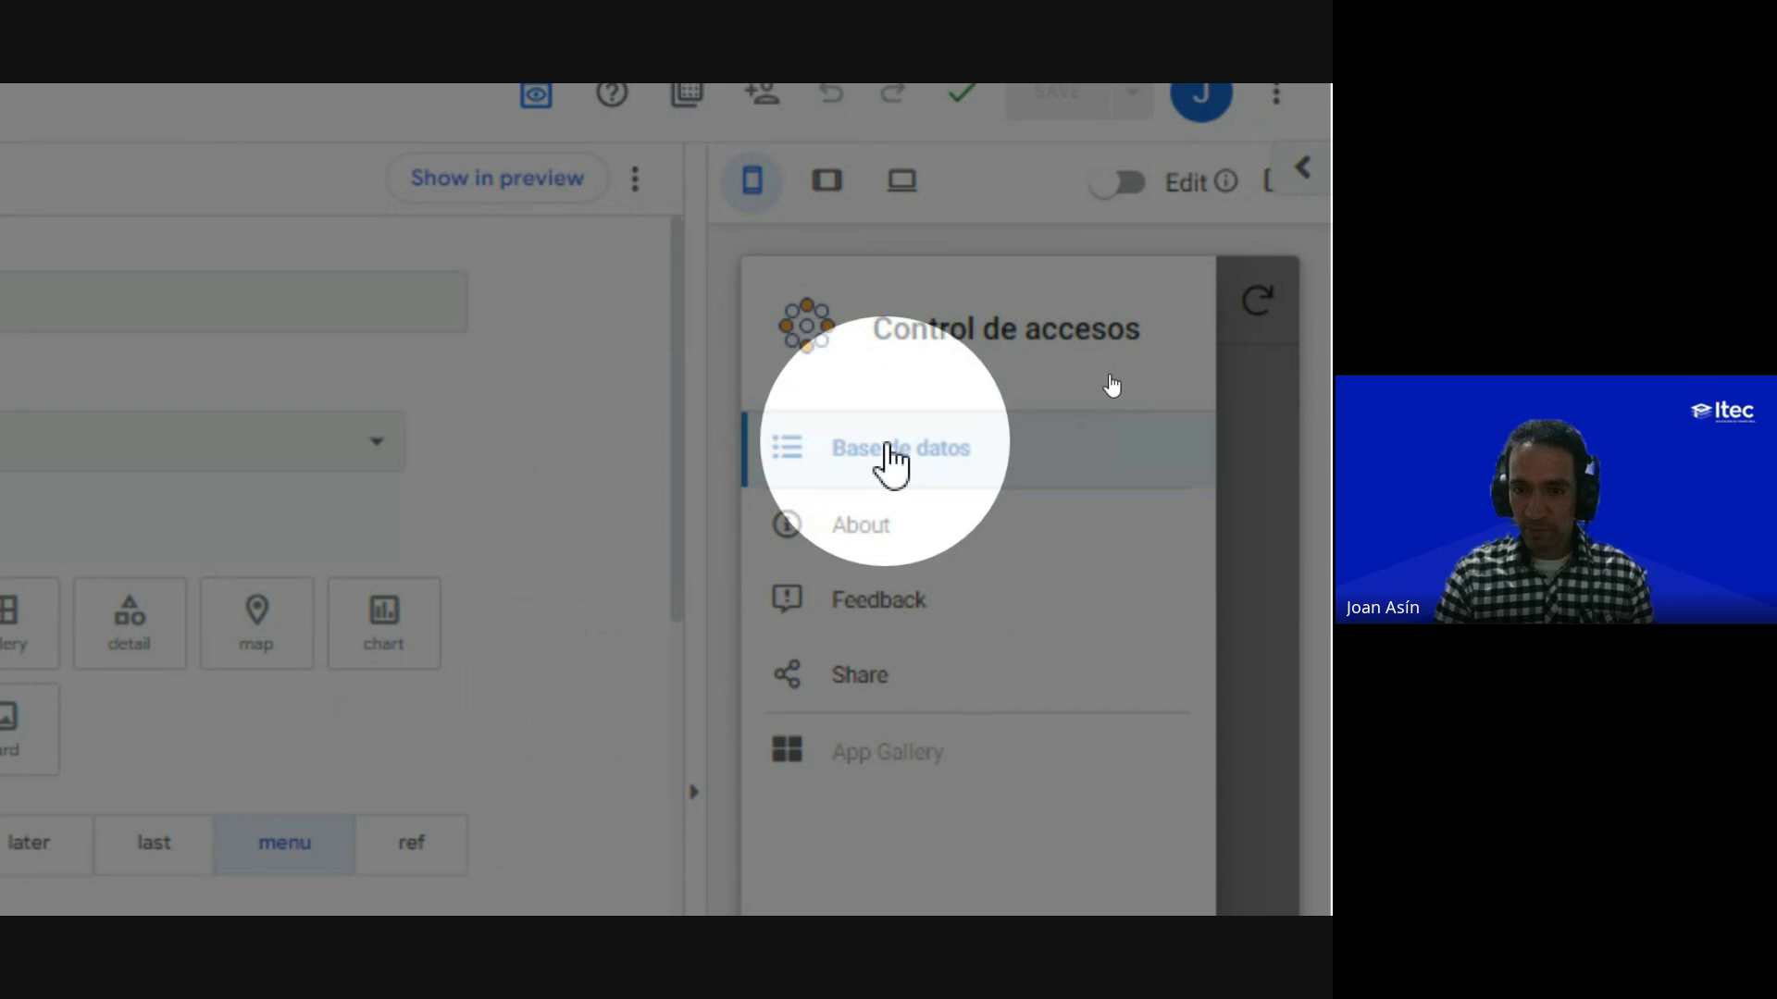
left_click(886, 448)
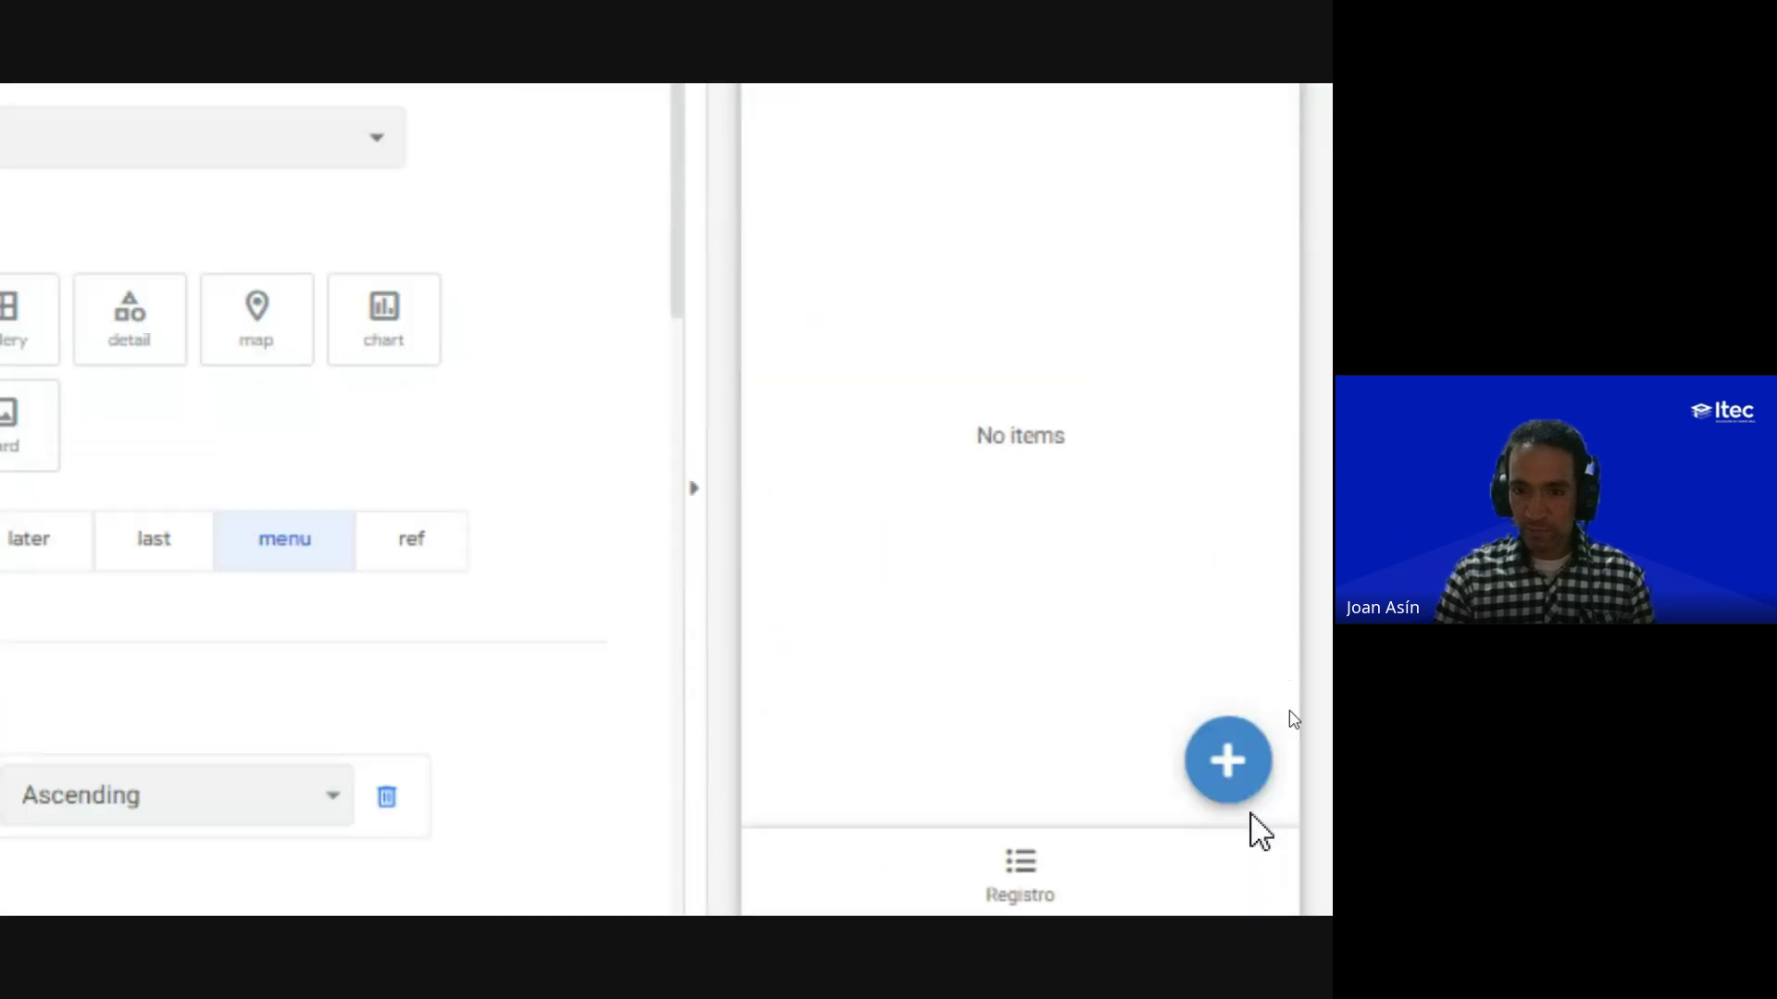
left_click(1236, 785)
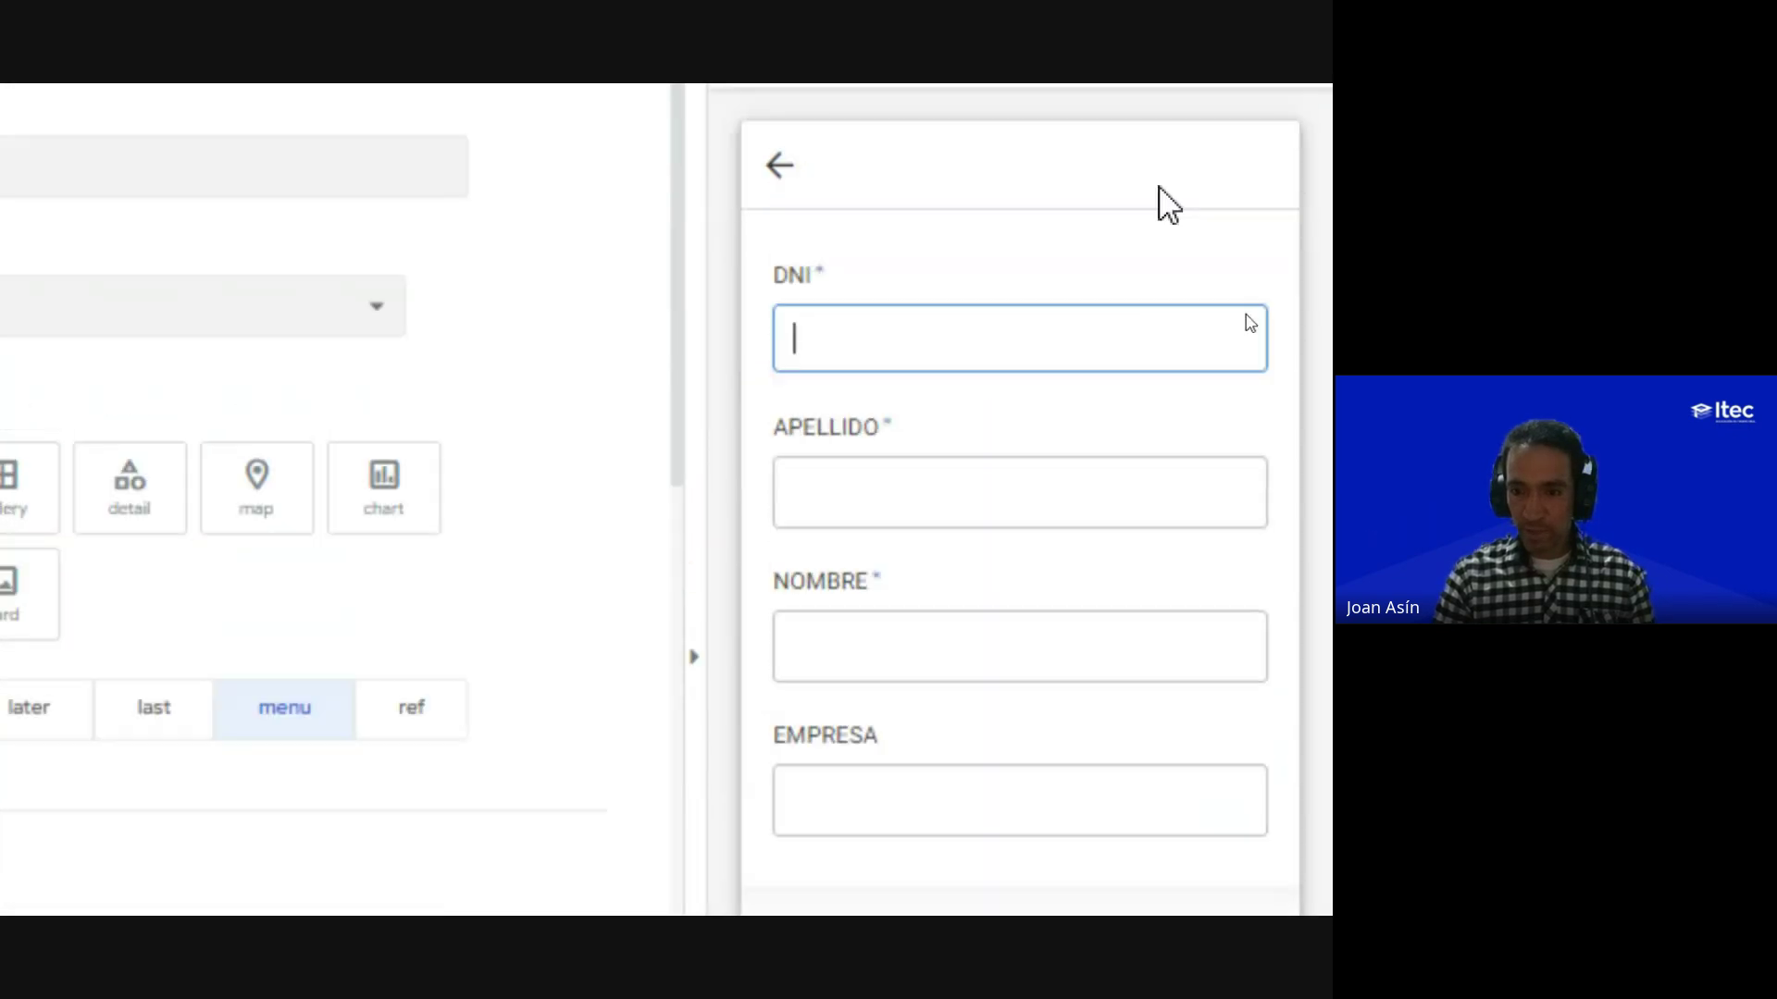
Step: Check the Google Meet call chat, then return to the AppSheet editor
key("alt+Tab")
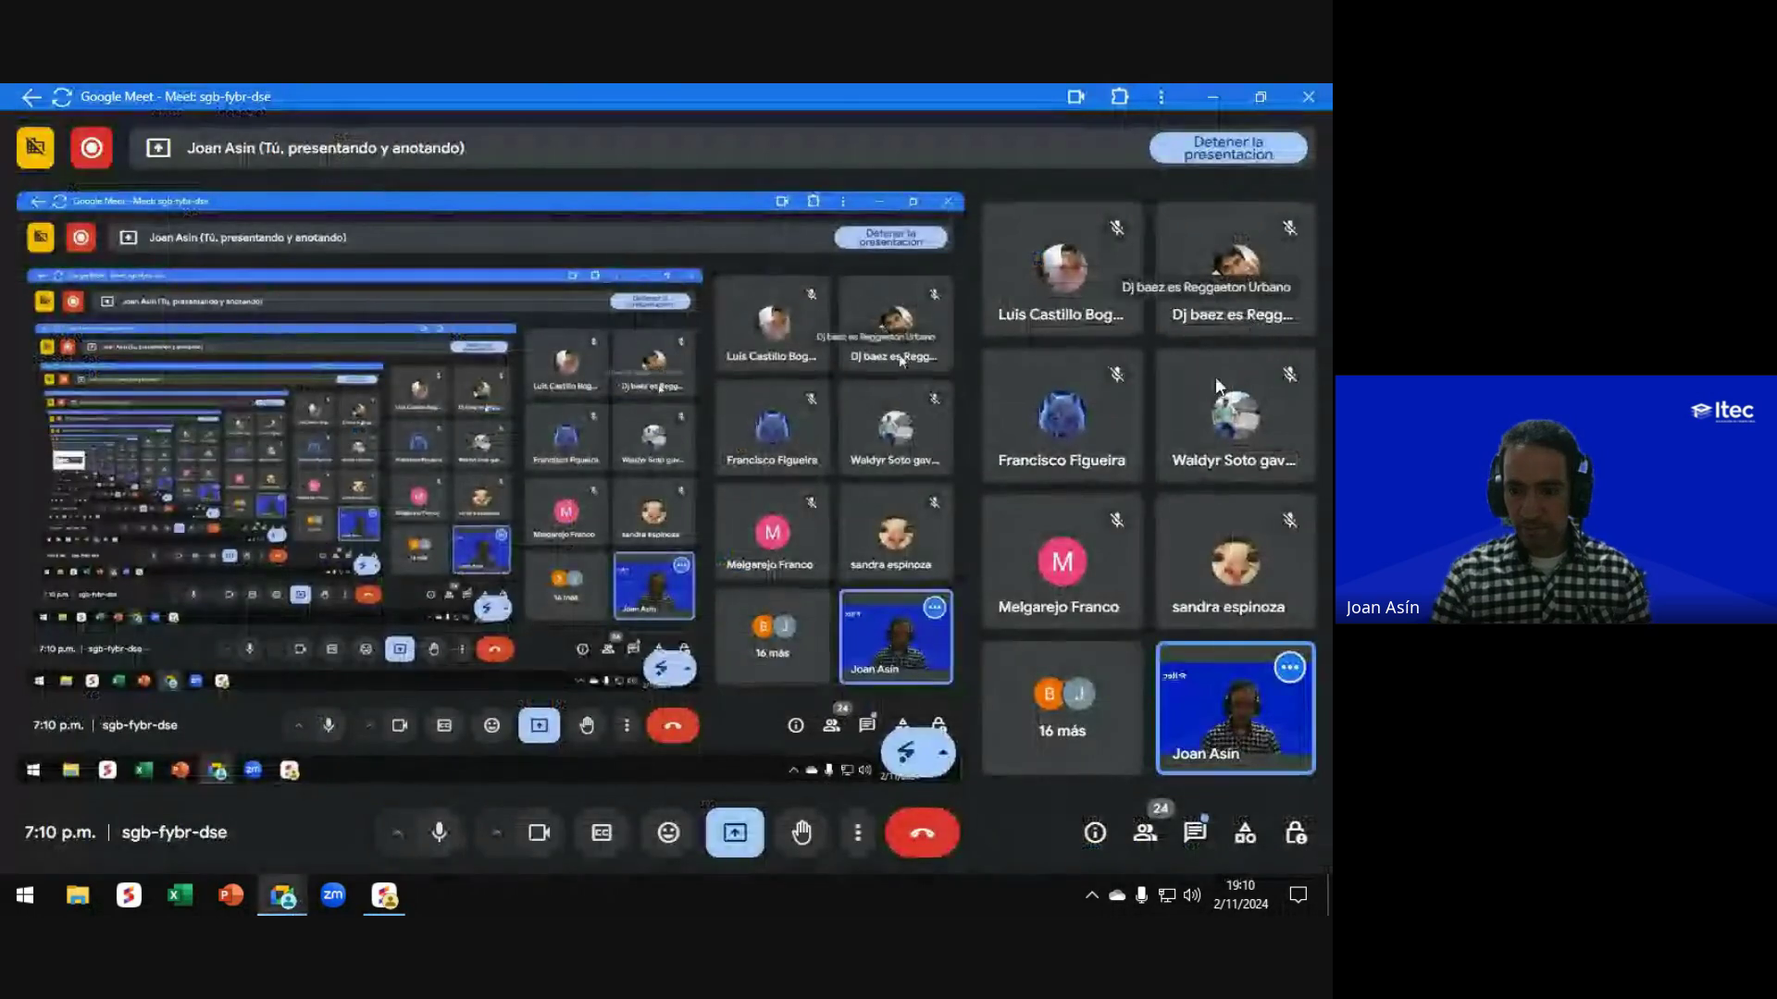
left_click(1196, 832)
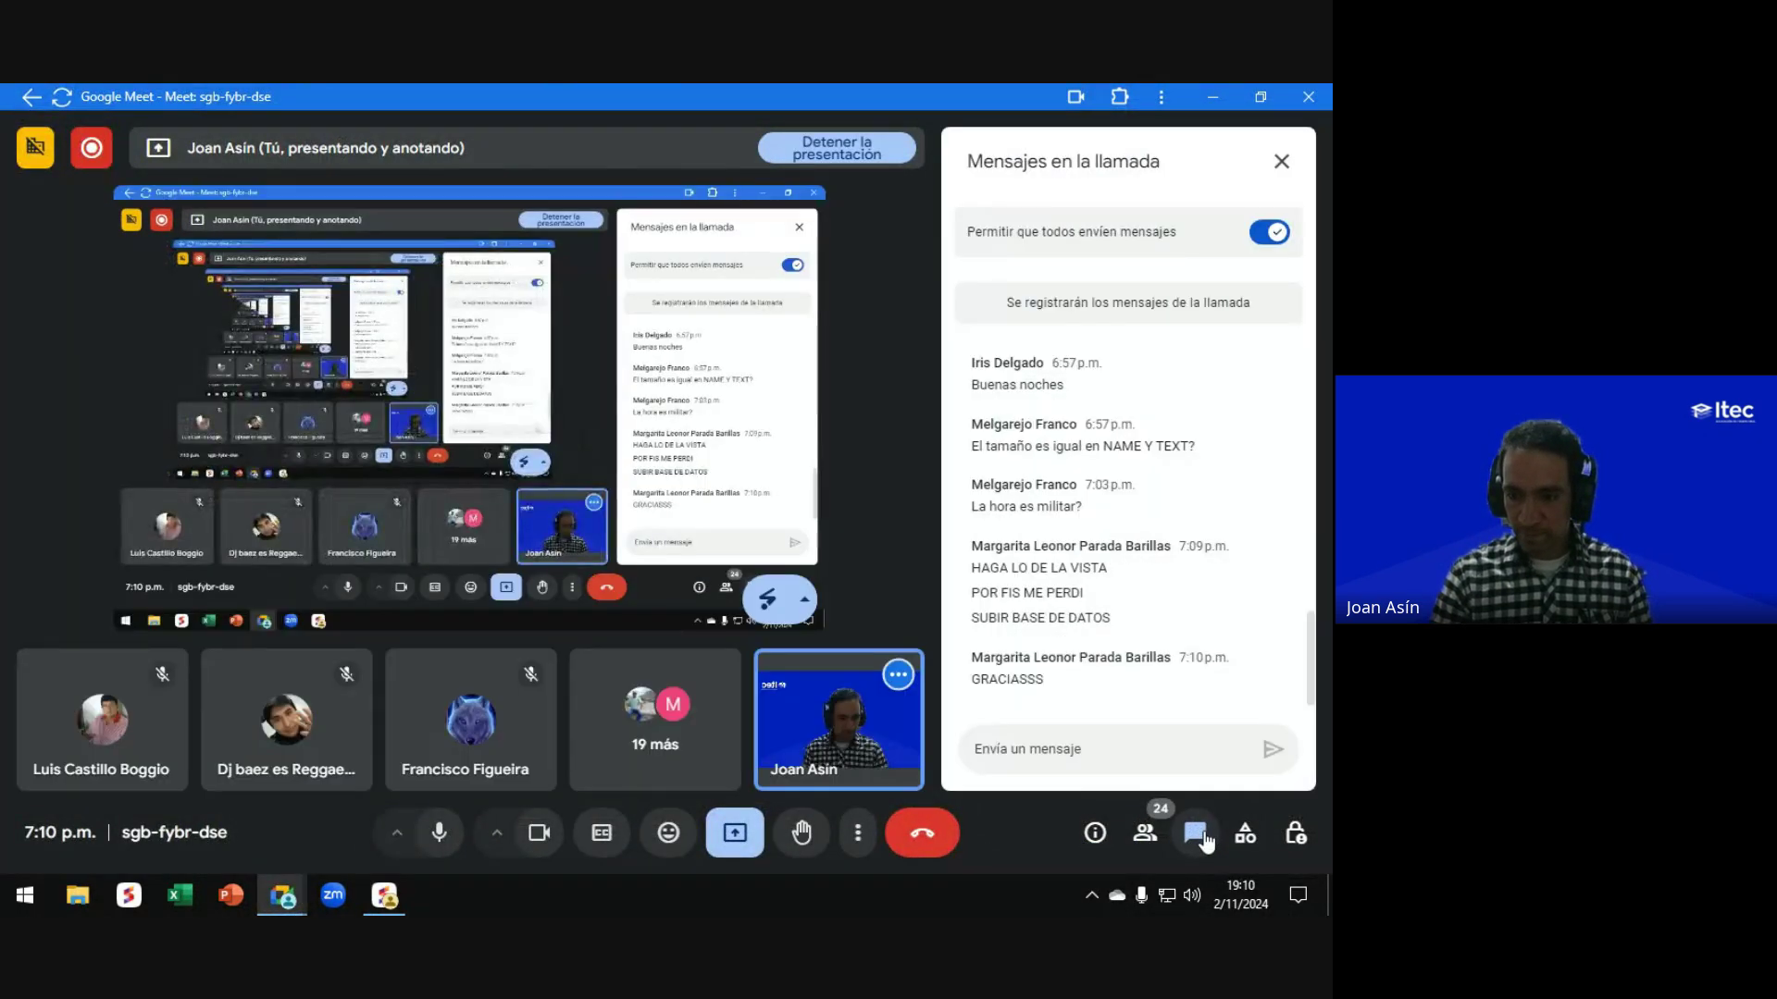
left_click(1195, 833)
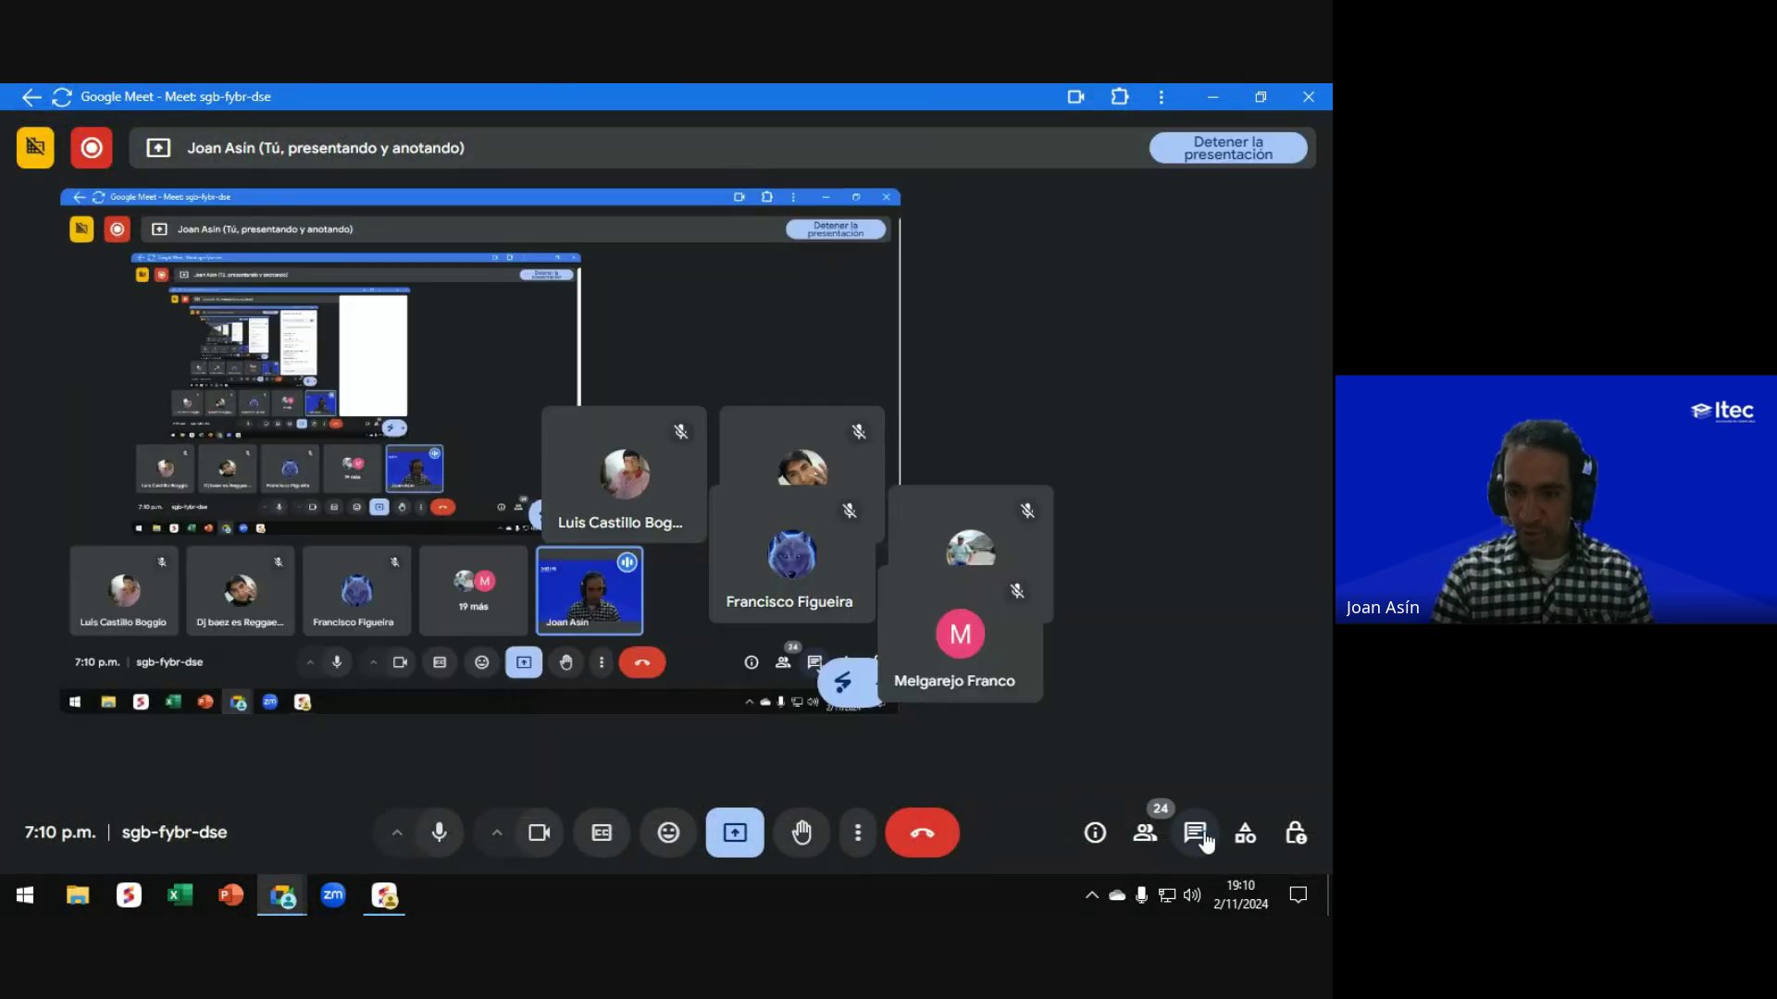
key("alt+Tab")
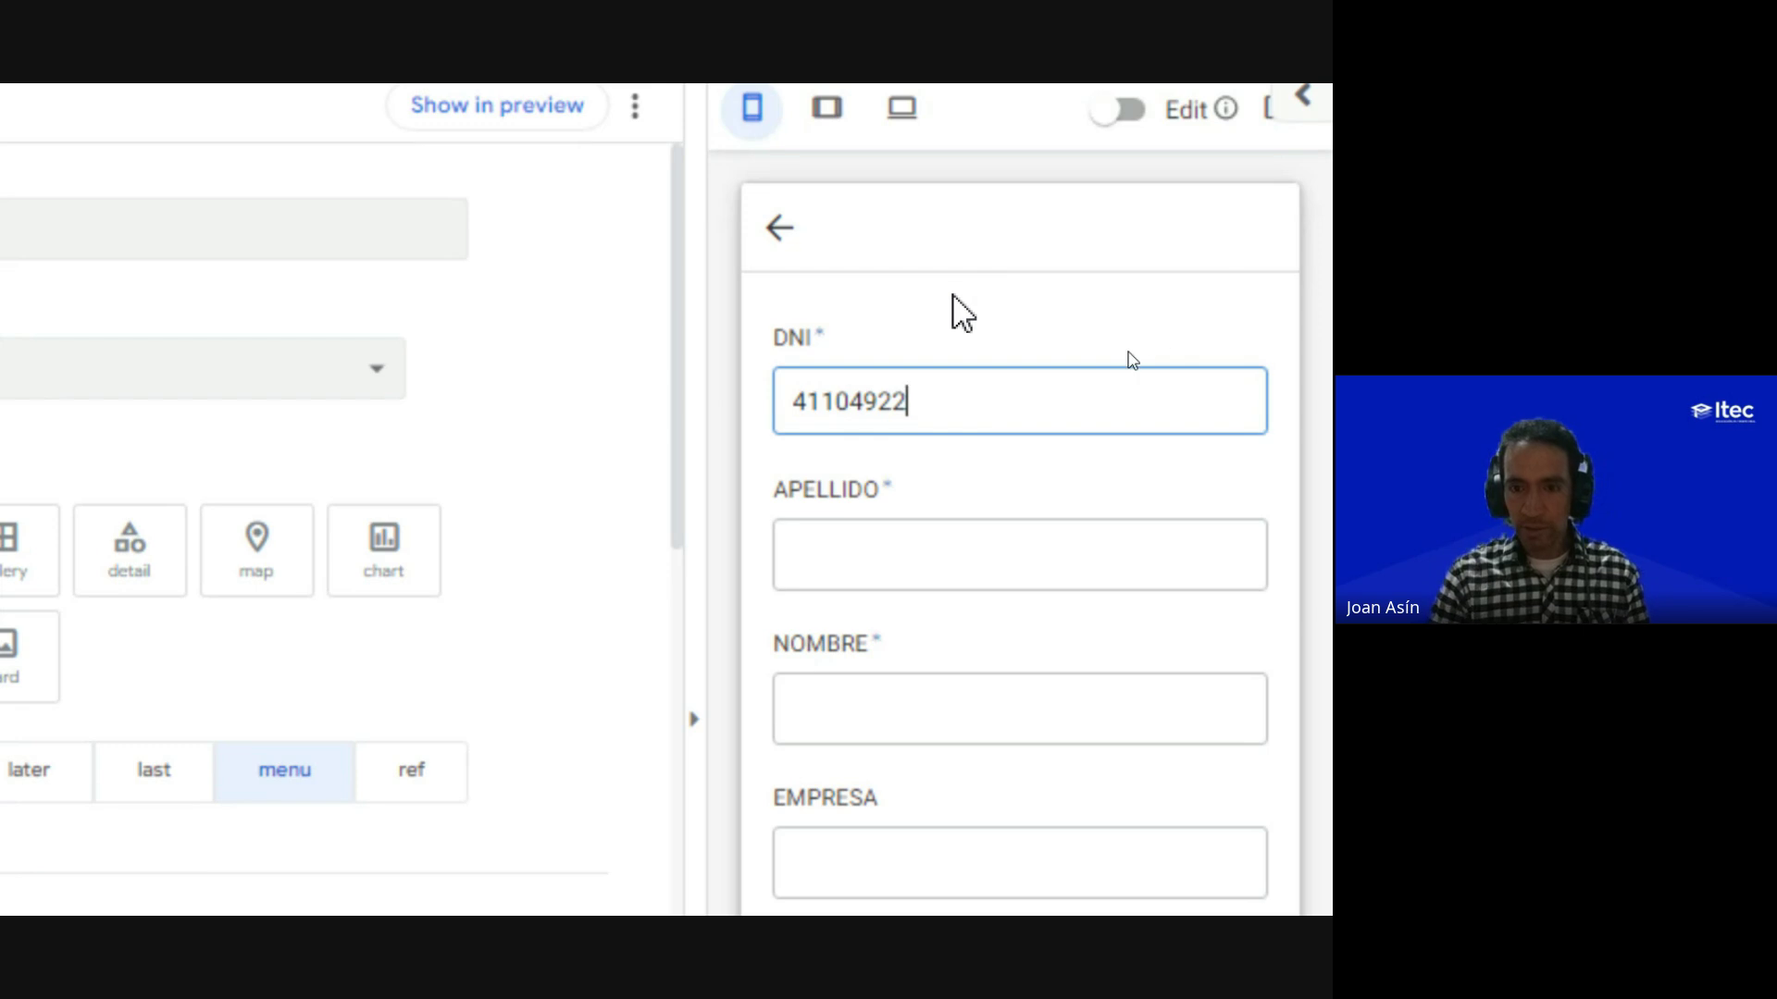
Step: Enter the person's surname and first name, set company ITEC, and save the record
left_click(829, 551)
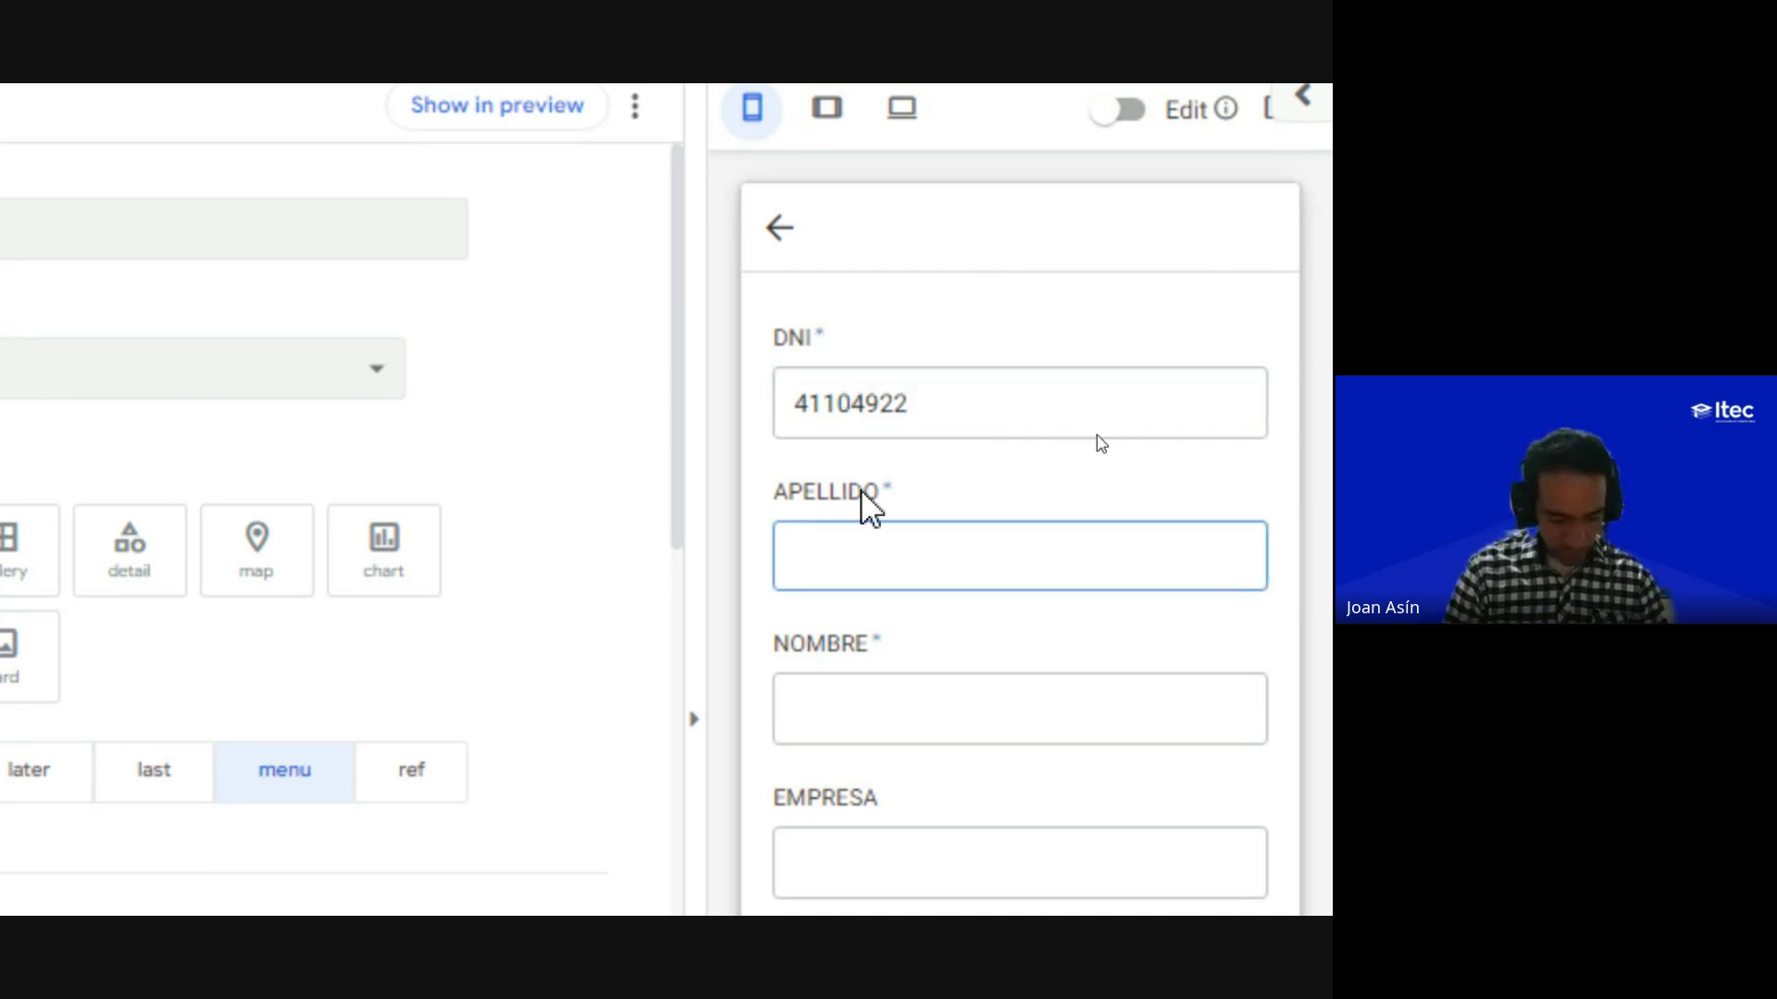
type("ASÍN")
key("Tab")
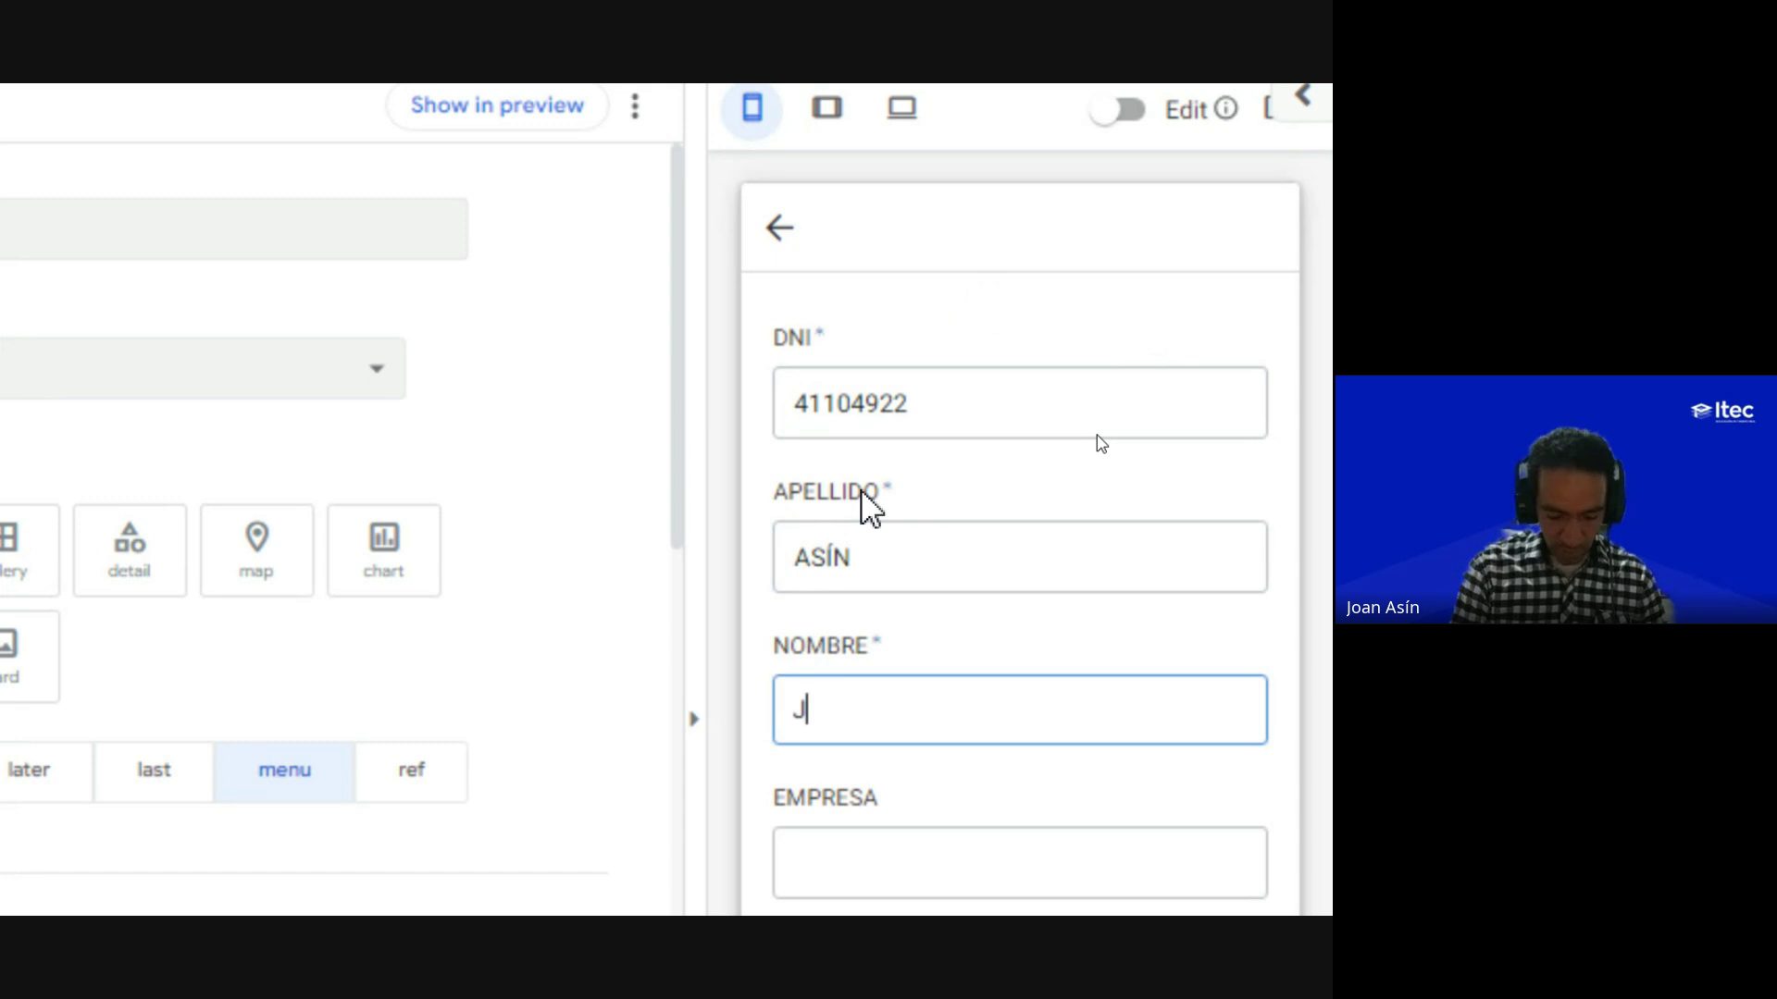
scroll(928, 679, "down", 2)
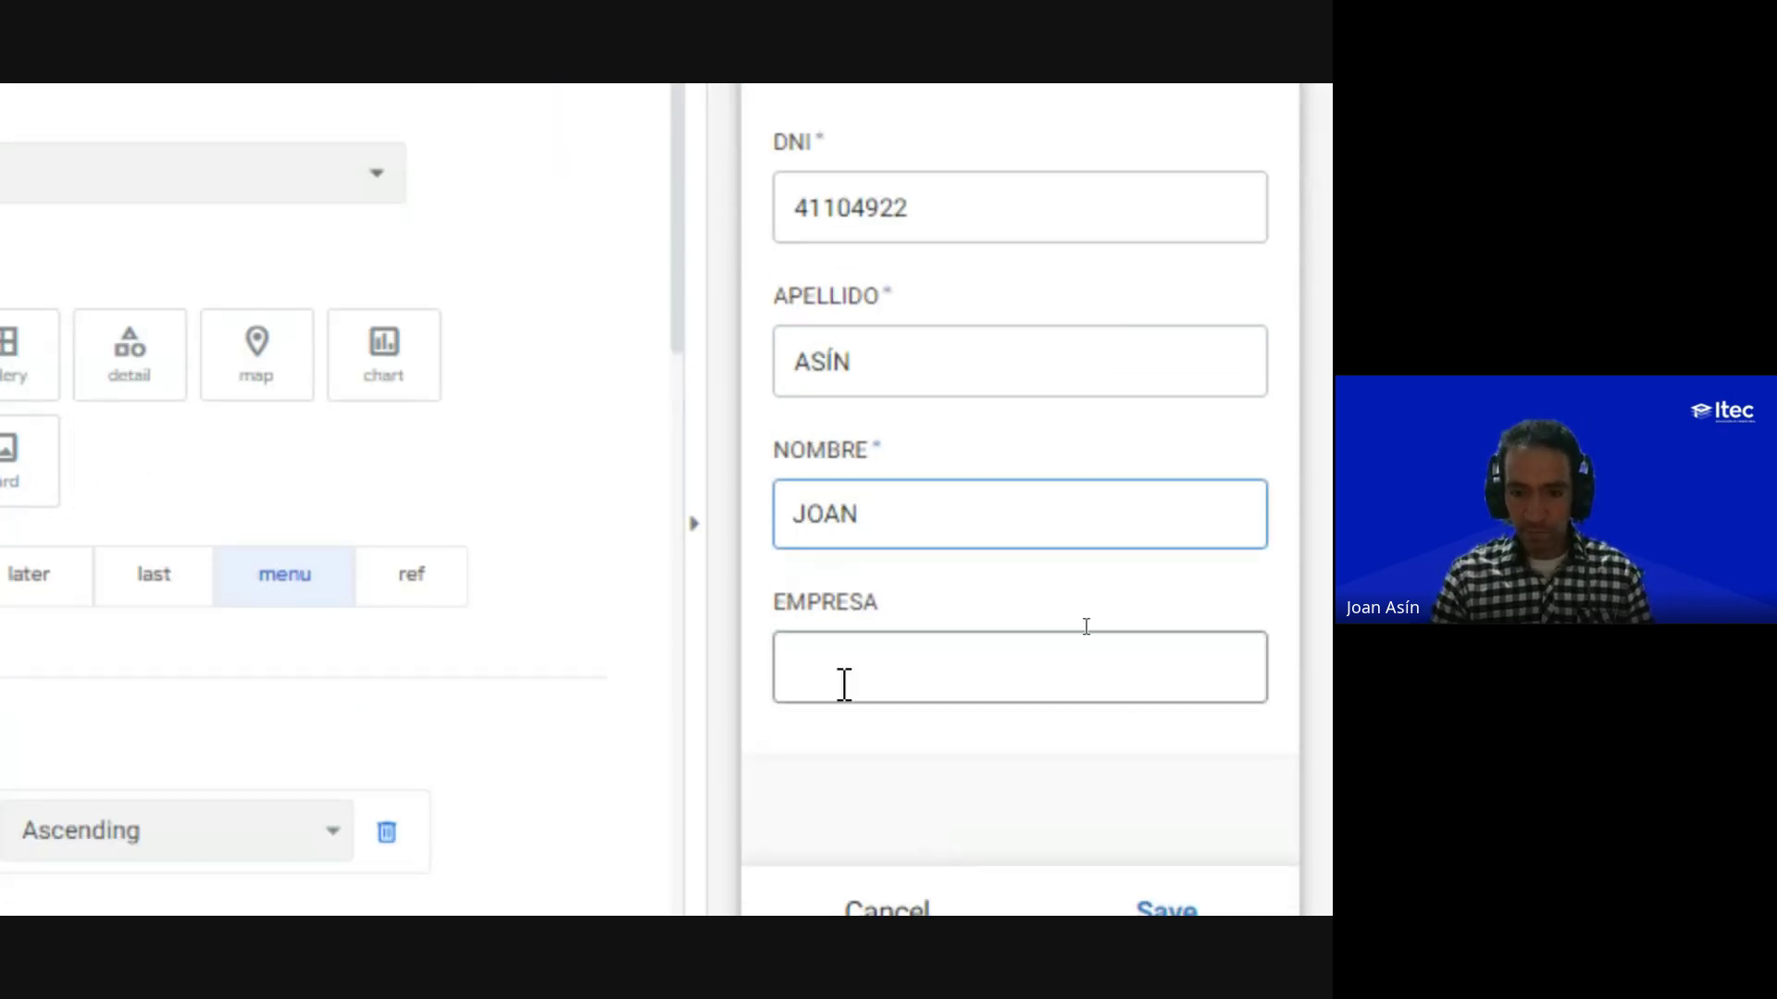
left_click(851, 672)
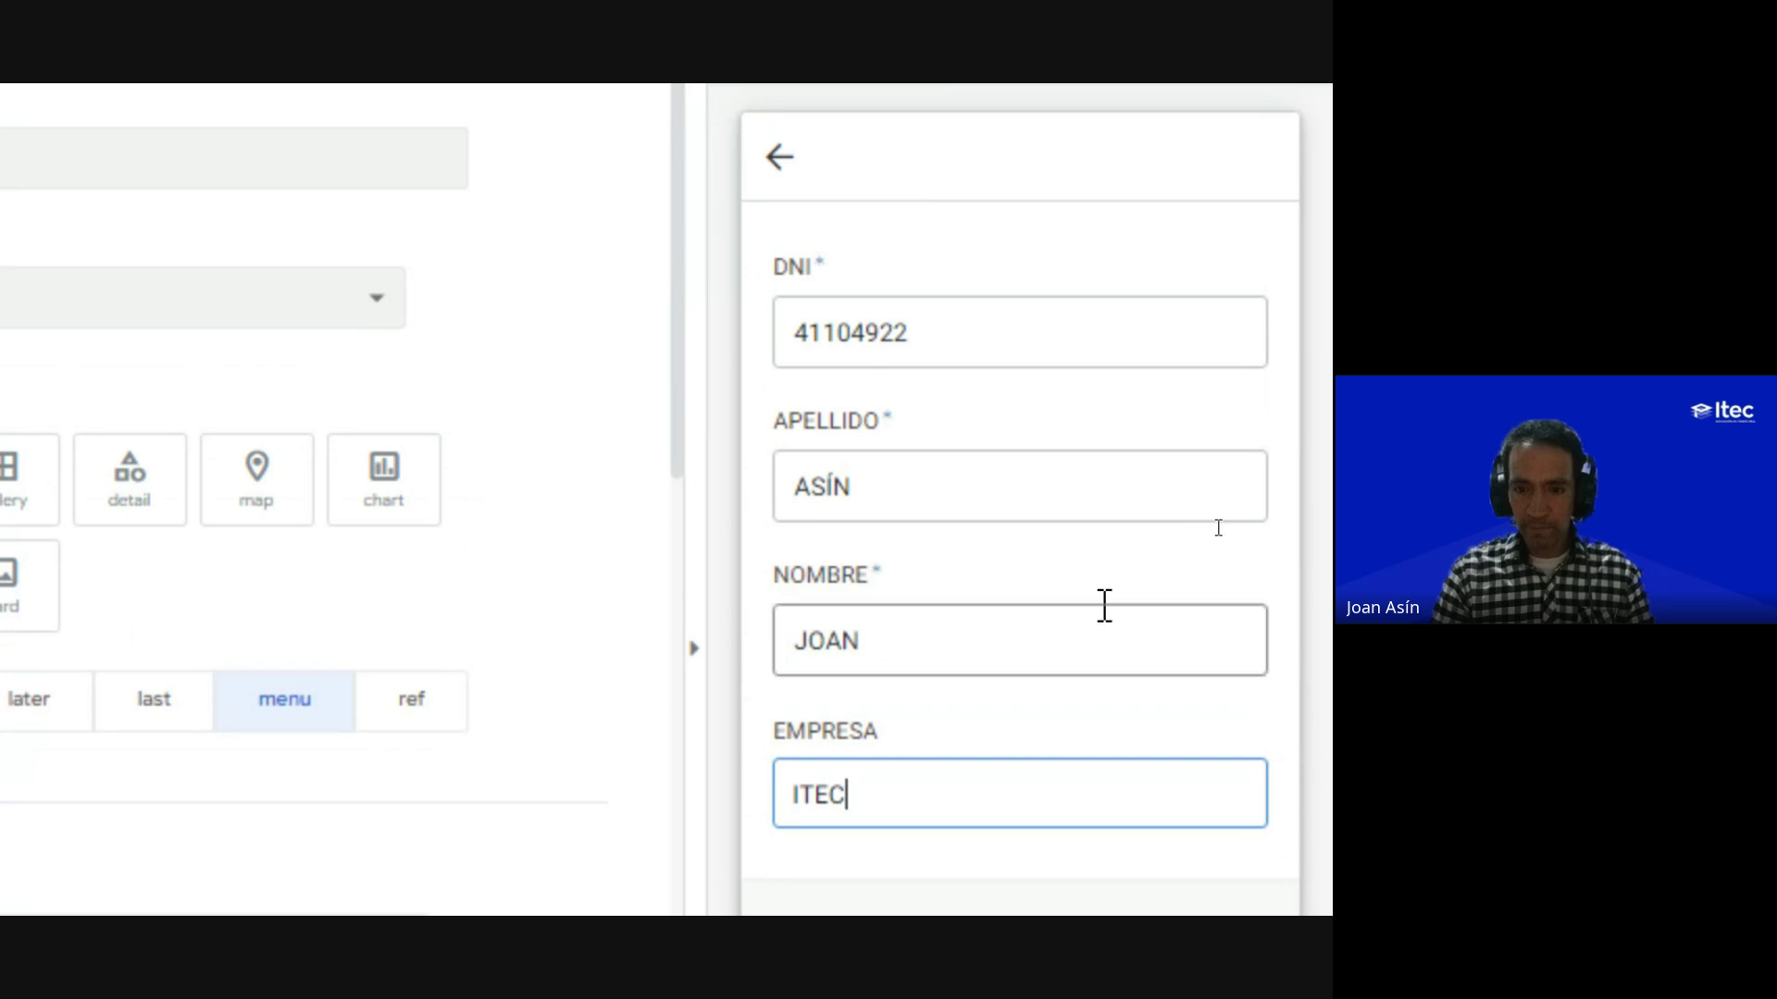
left_click(1168, 780)
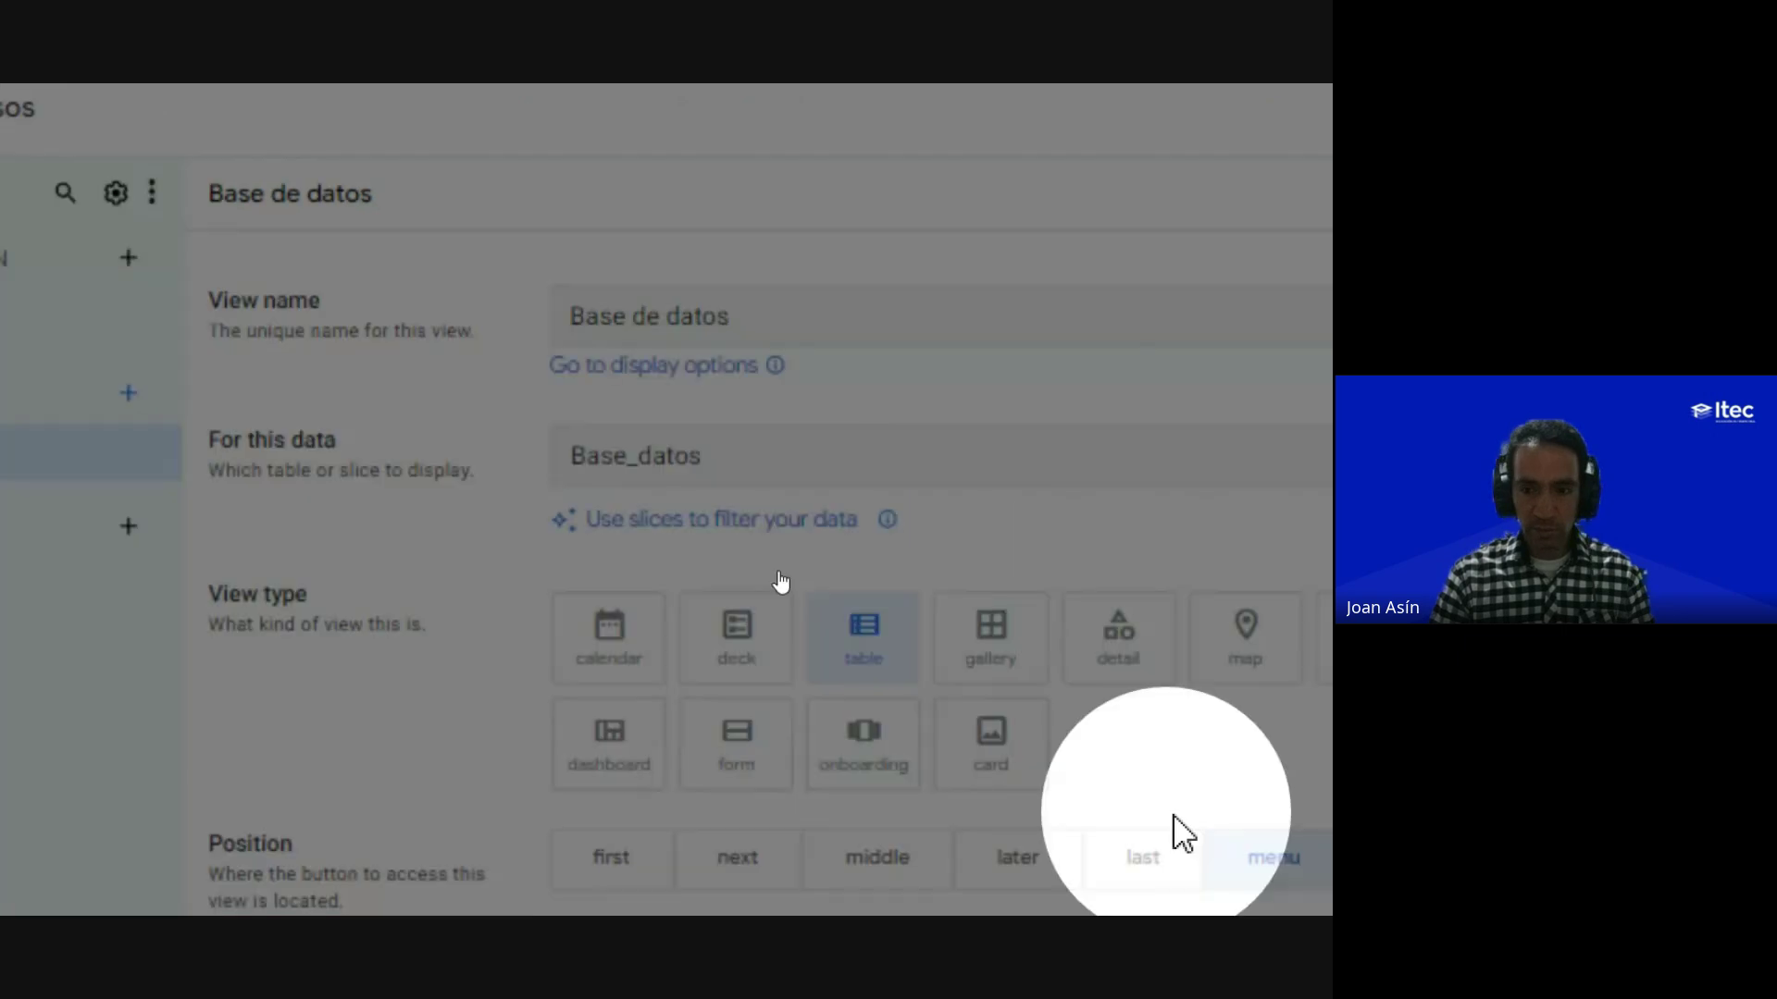
Step: Switch the Base de datos column order to Manual and move ID above APELLIDO
scroll(456, 562, "down", 8)
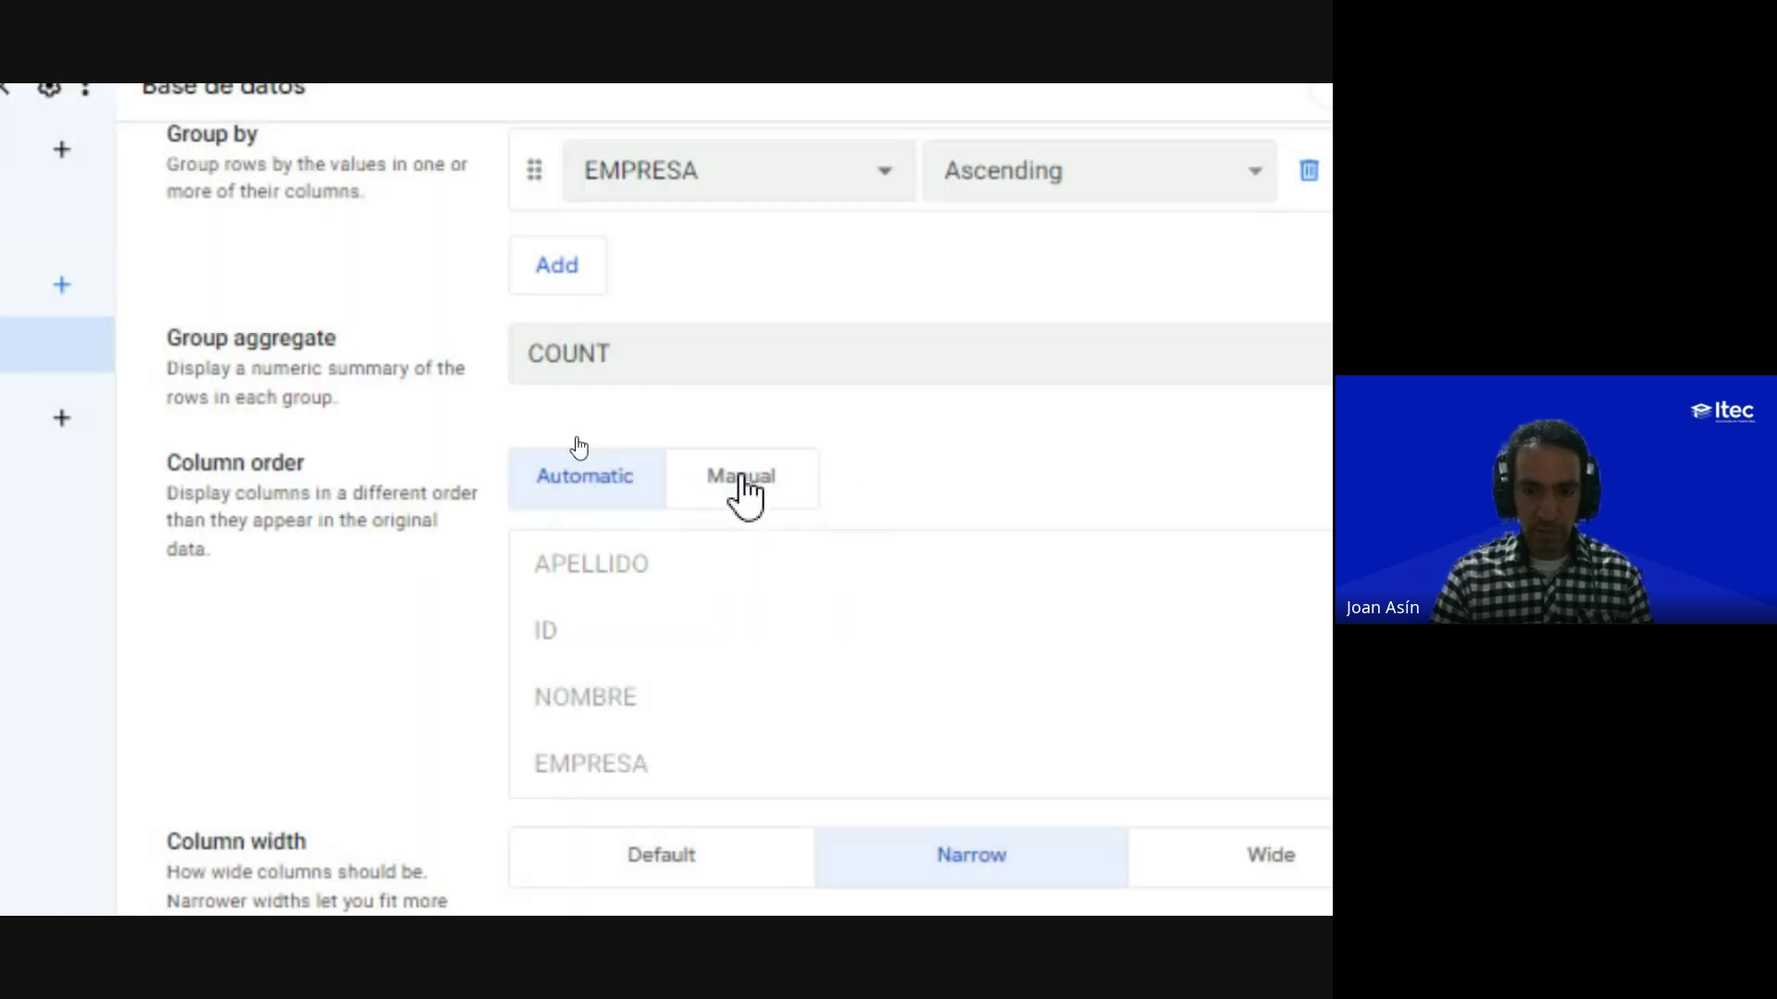
left_click(745, 479)
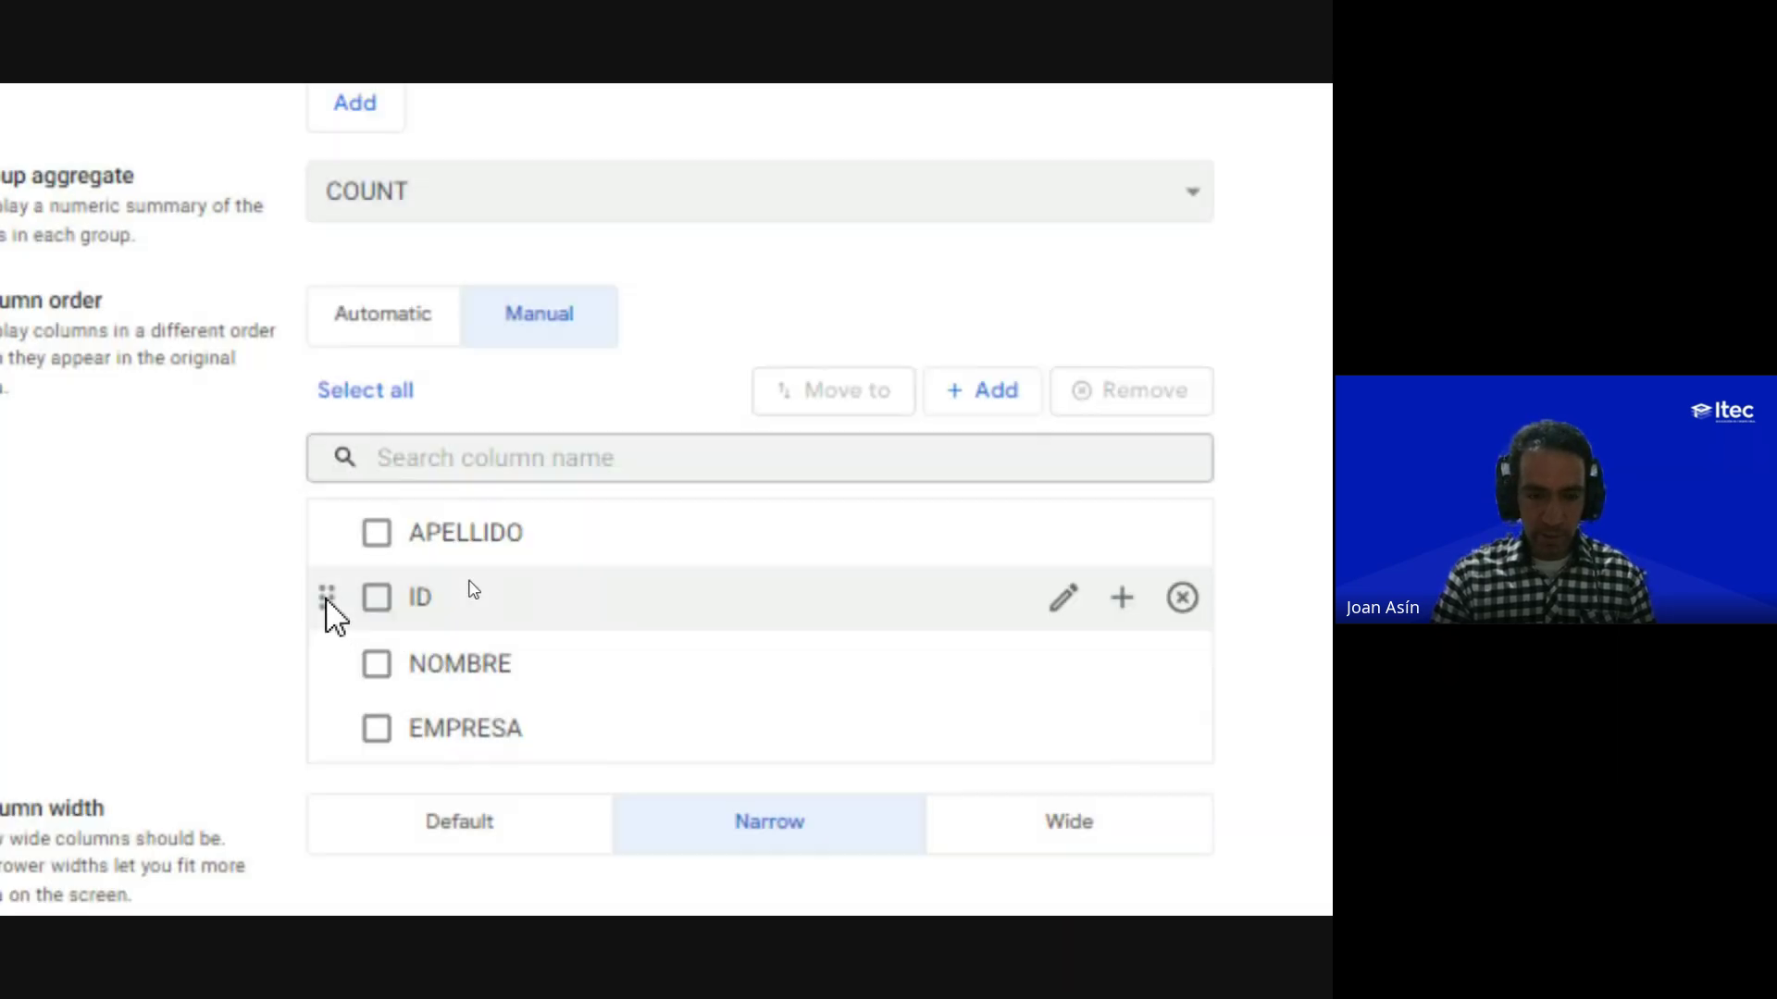
left_click_drag(326, 600, 318, 530)
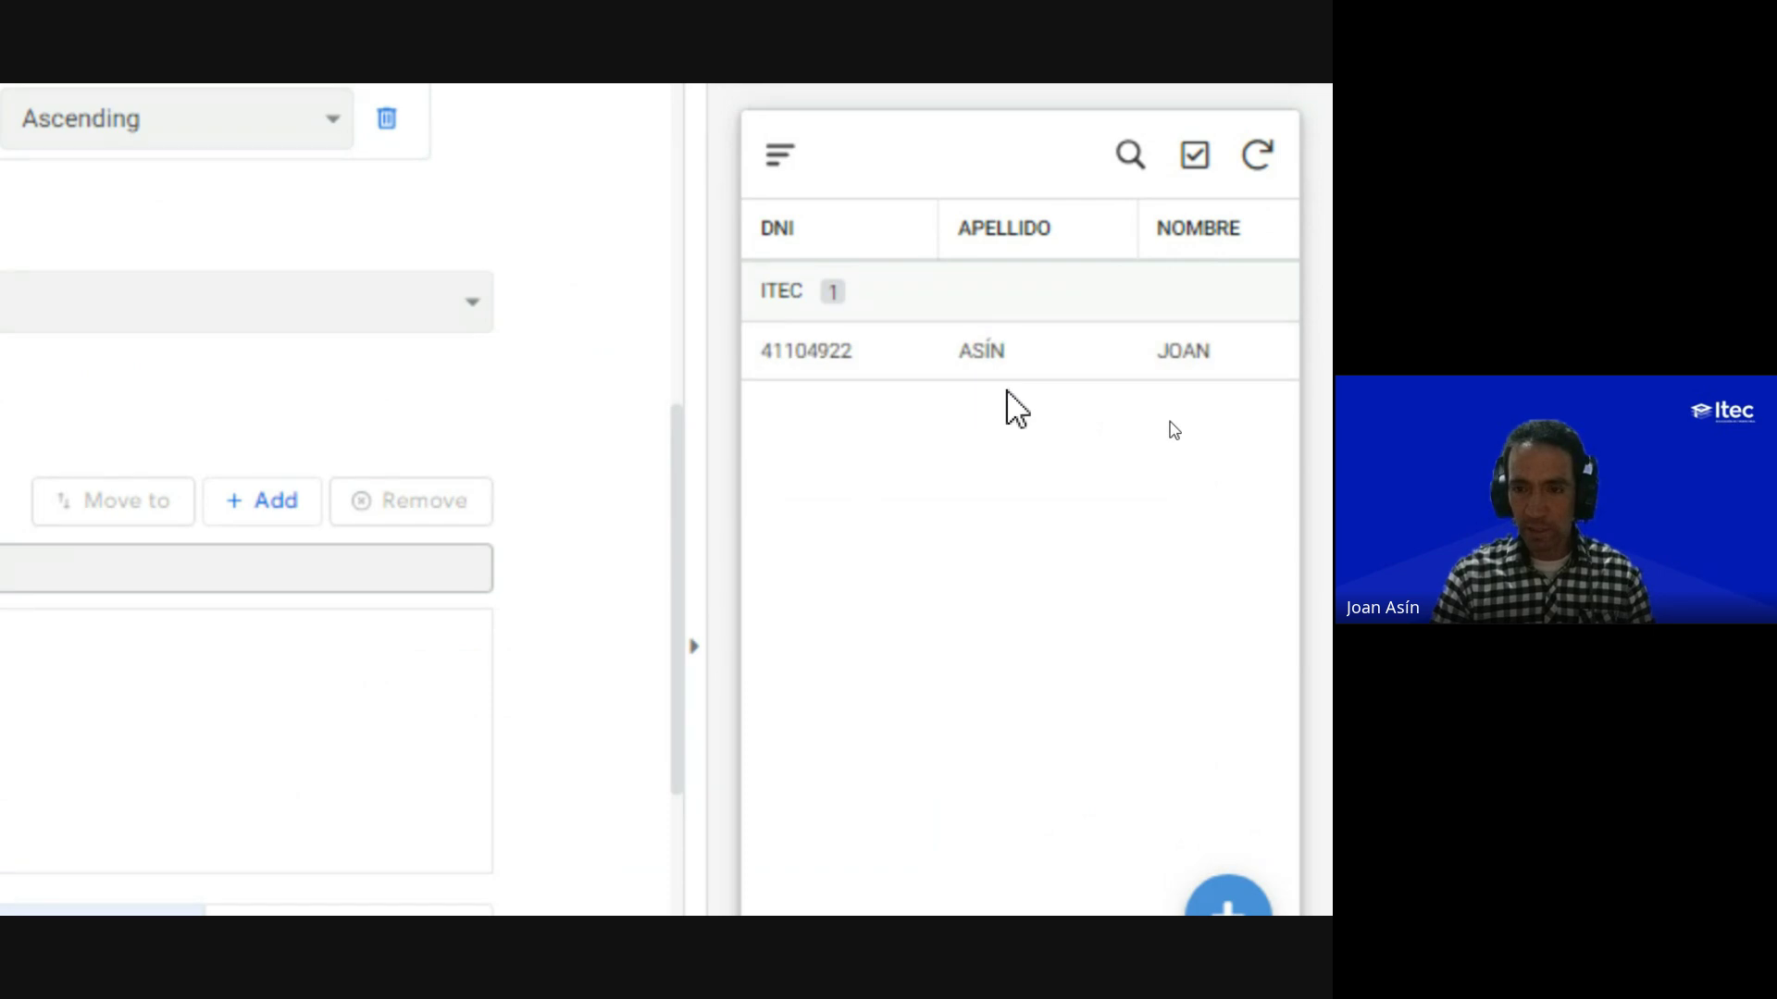
Step: Save the app so the manual column order and EMPRESA grouping are kept
left_click_drag(972, 983, 1111, 968)
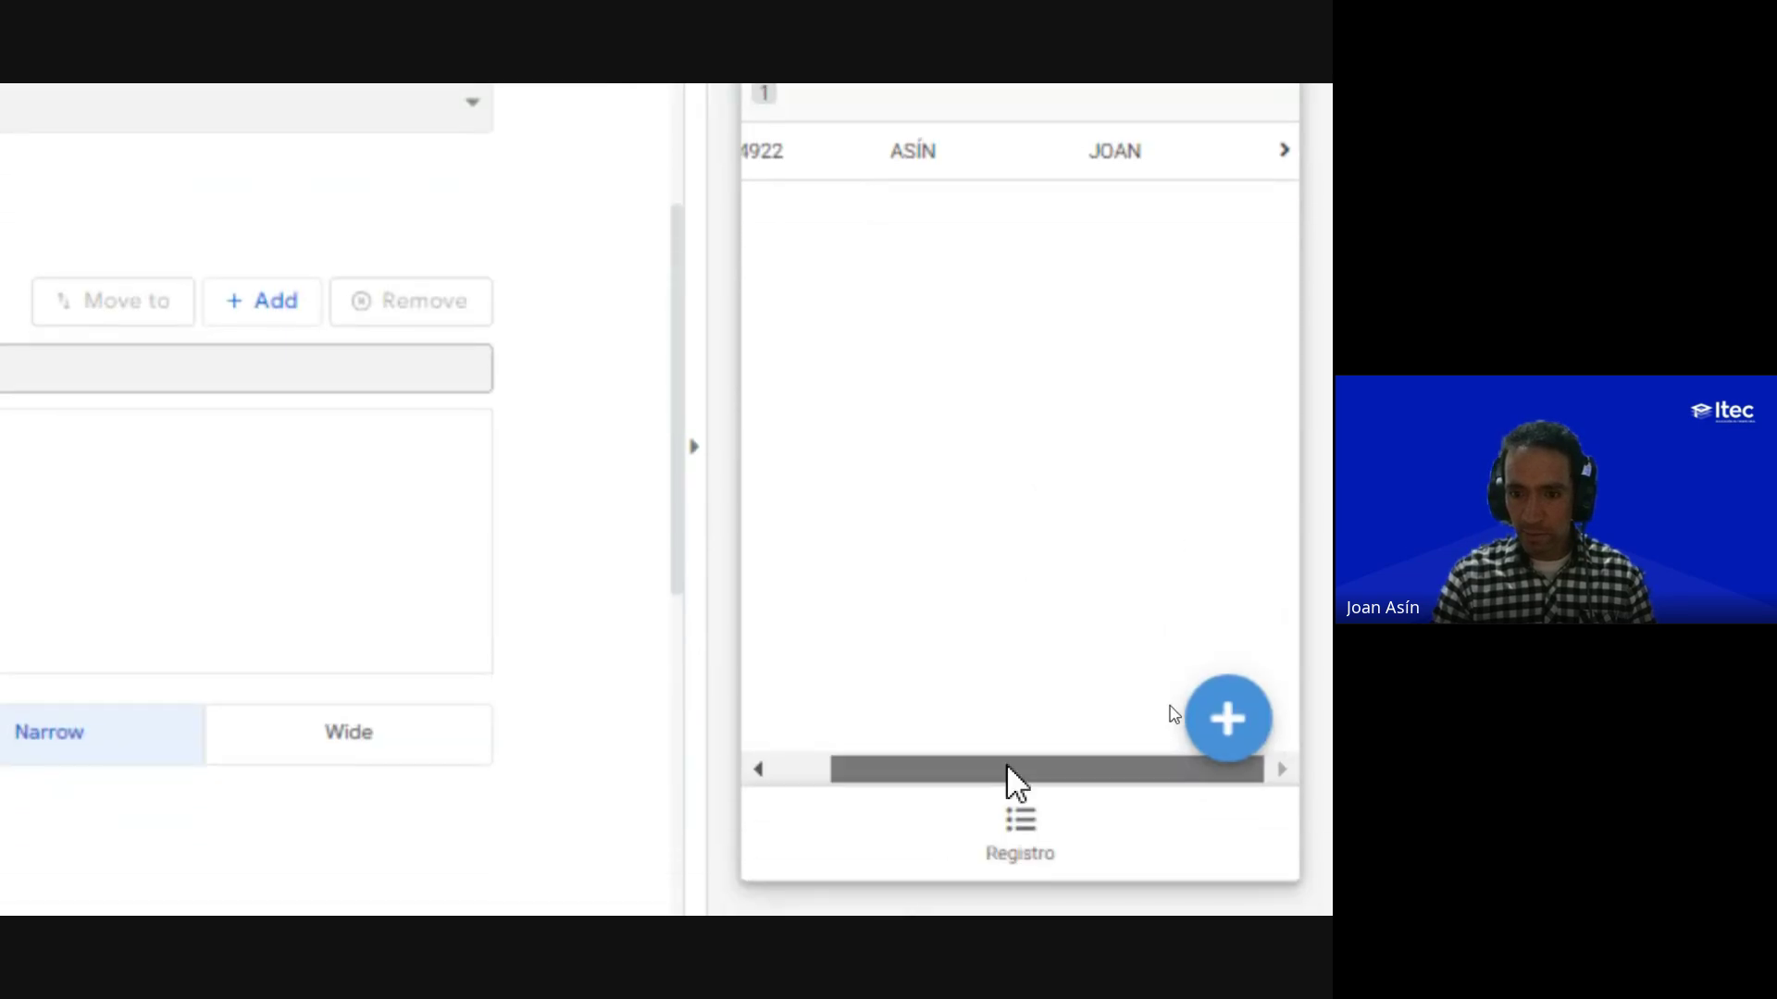
left_click_drag(1007, 764, 951, 766)
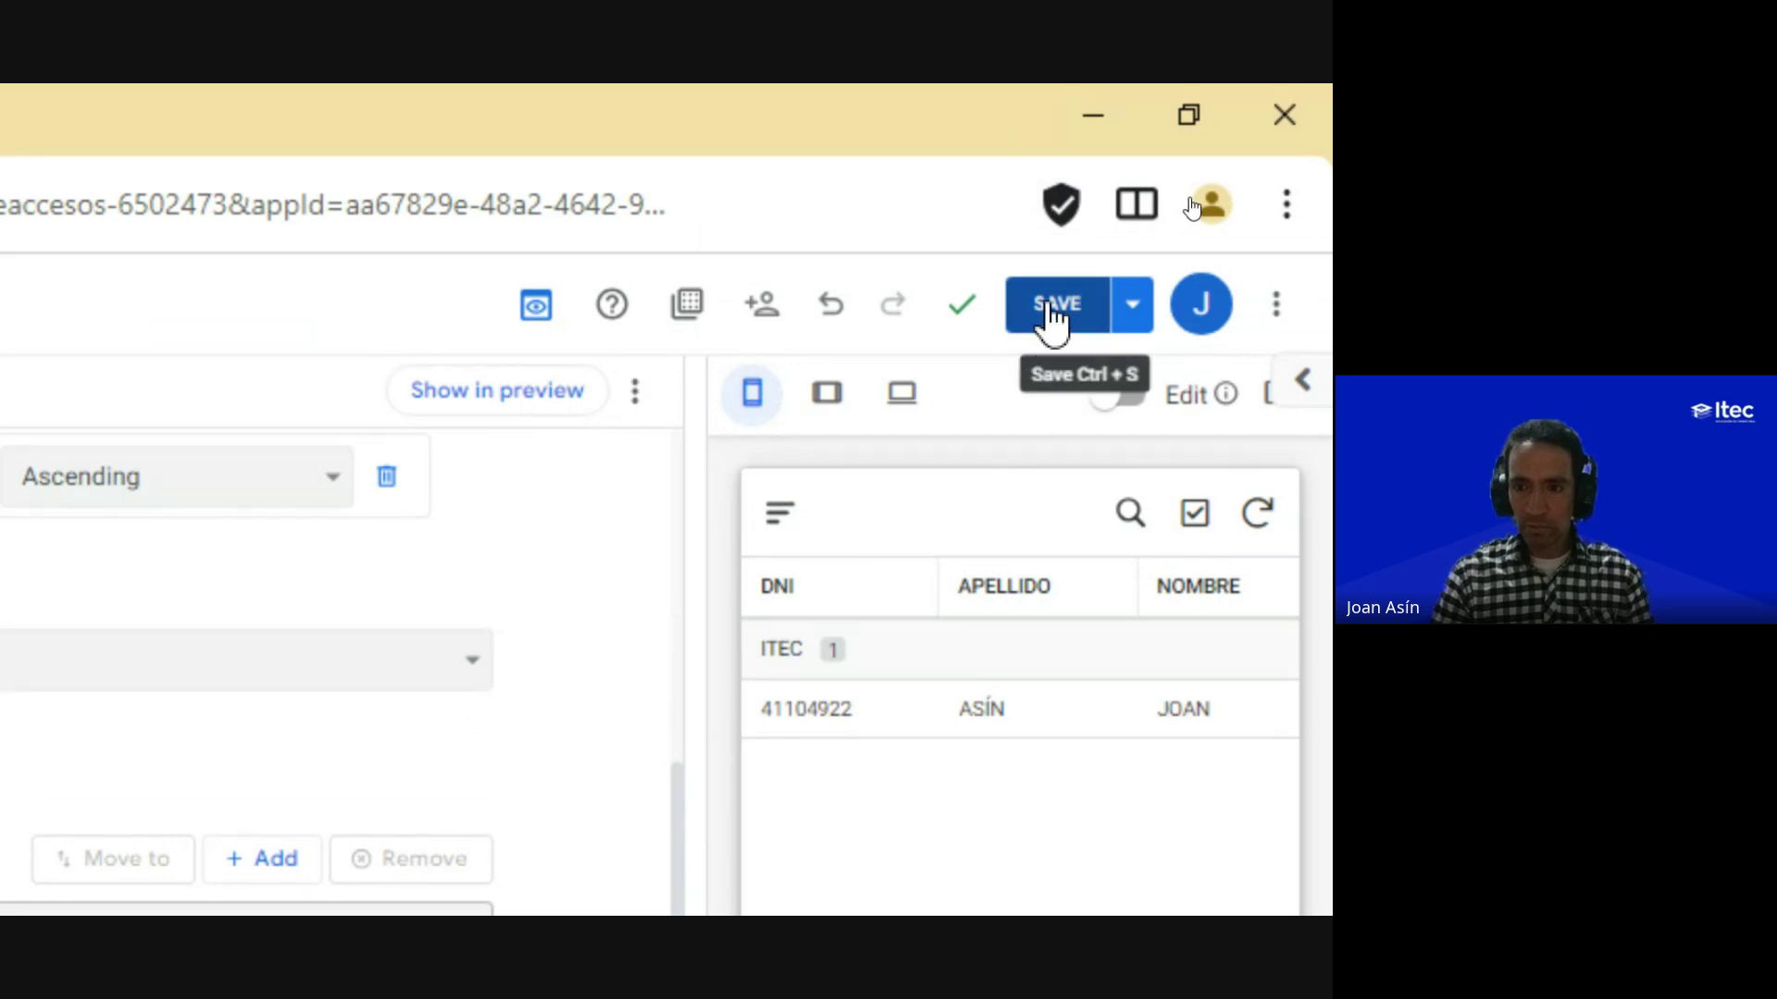
left_click(1053, 321)
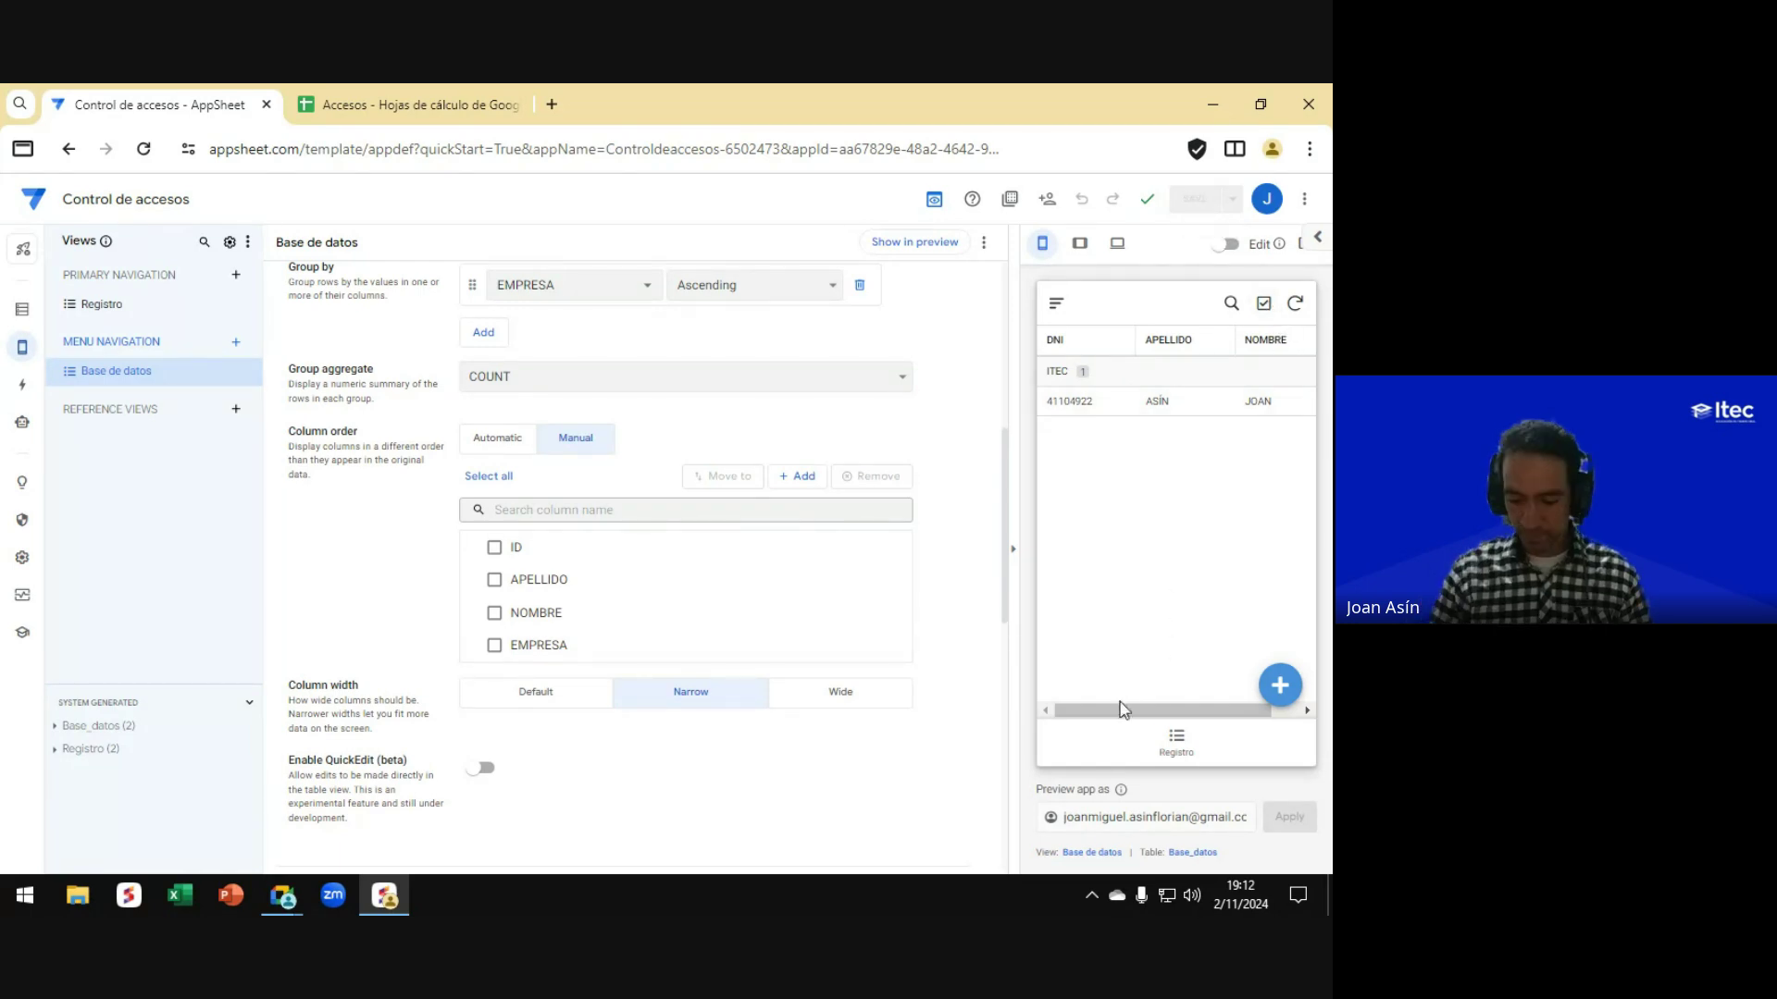
left_click_drag(1107, 711, 1147, 726)
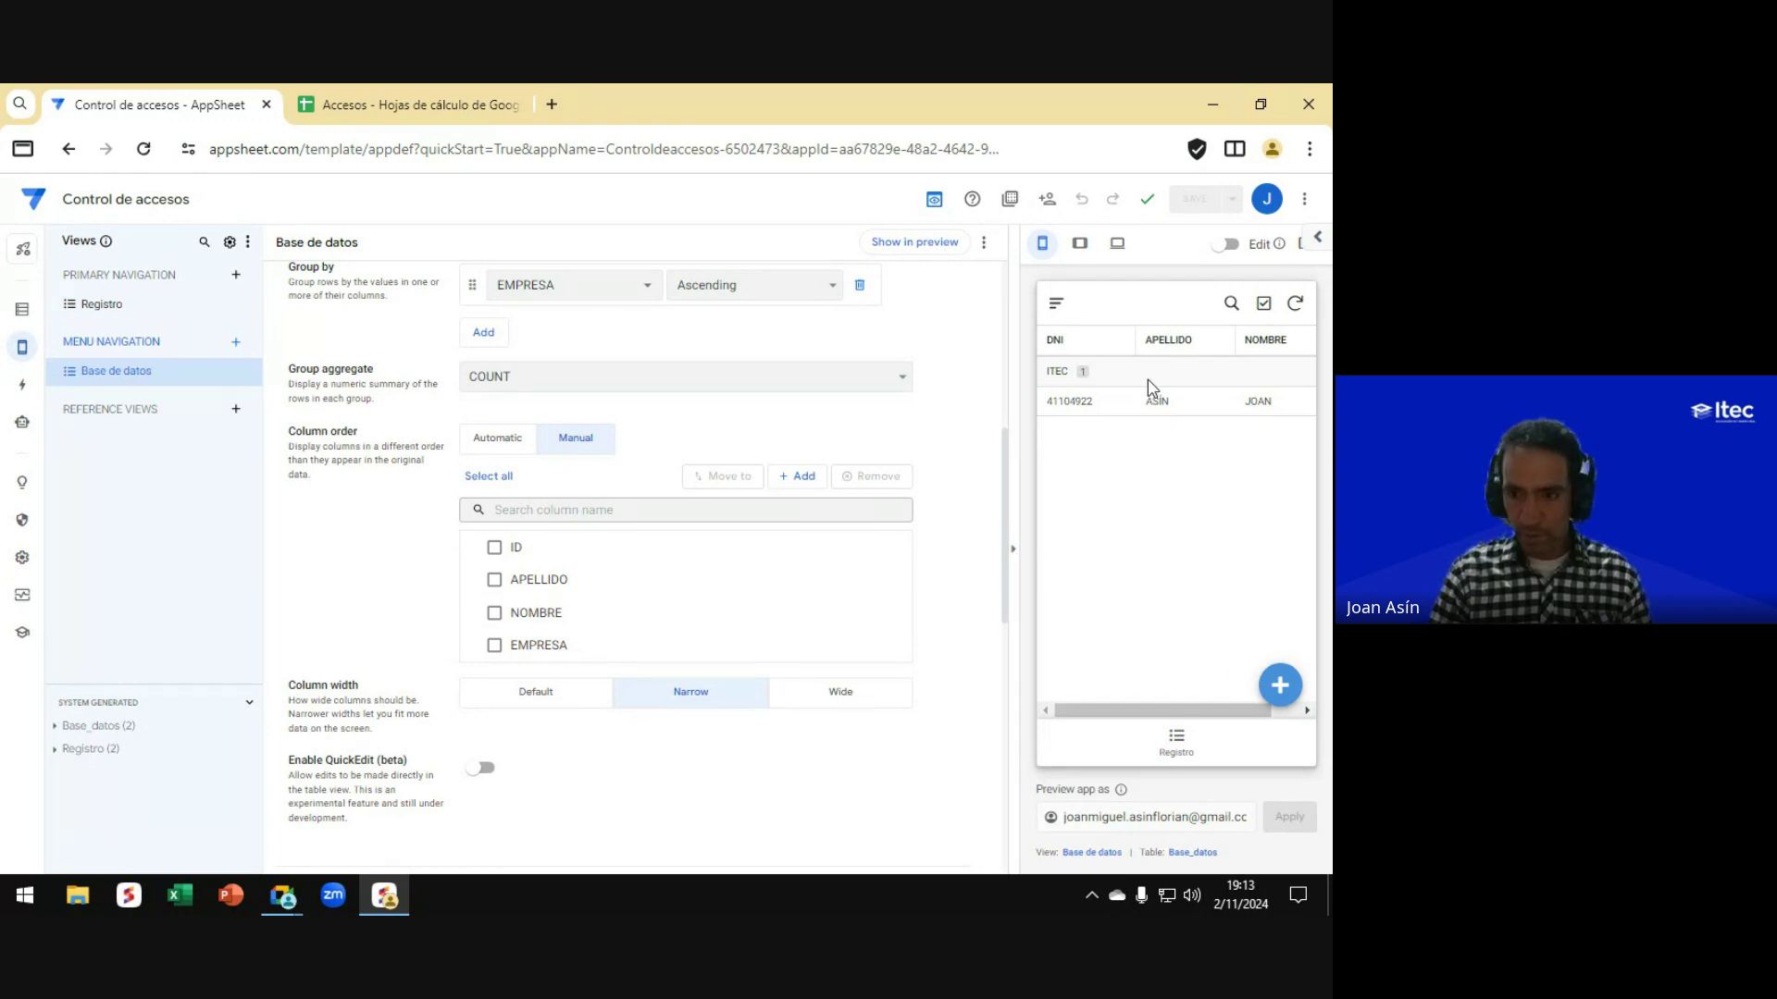
left_click(1154, 417)
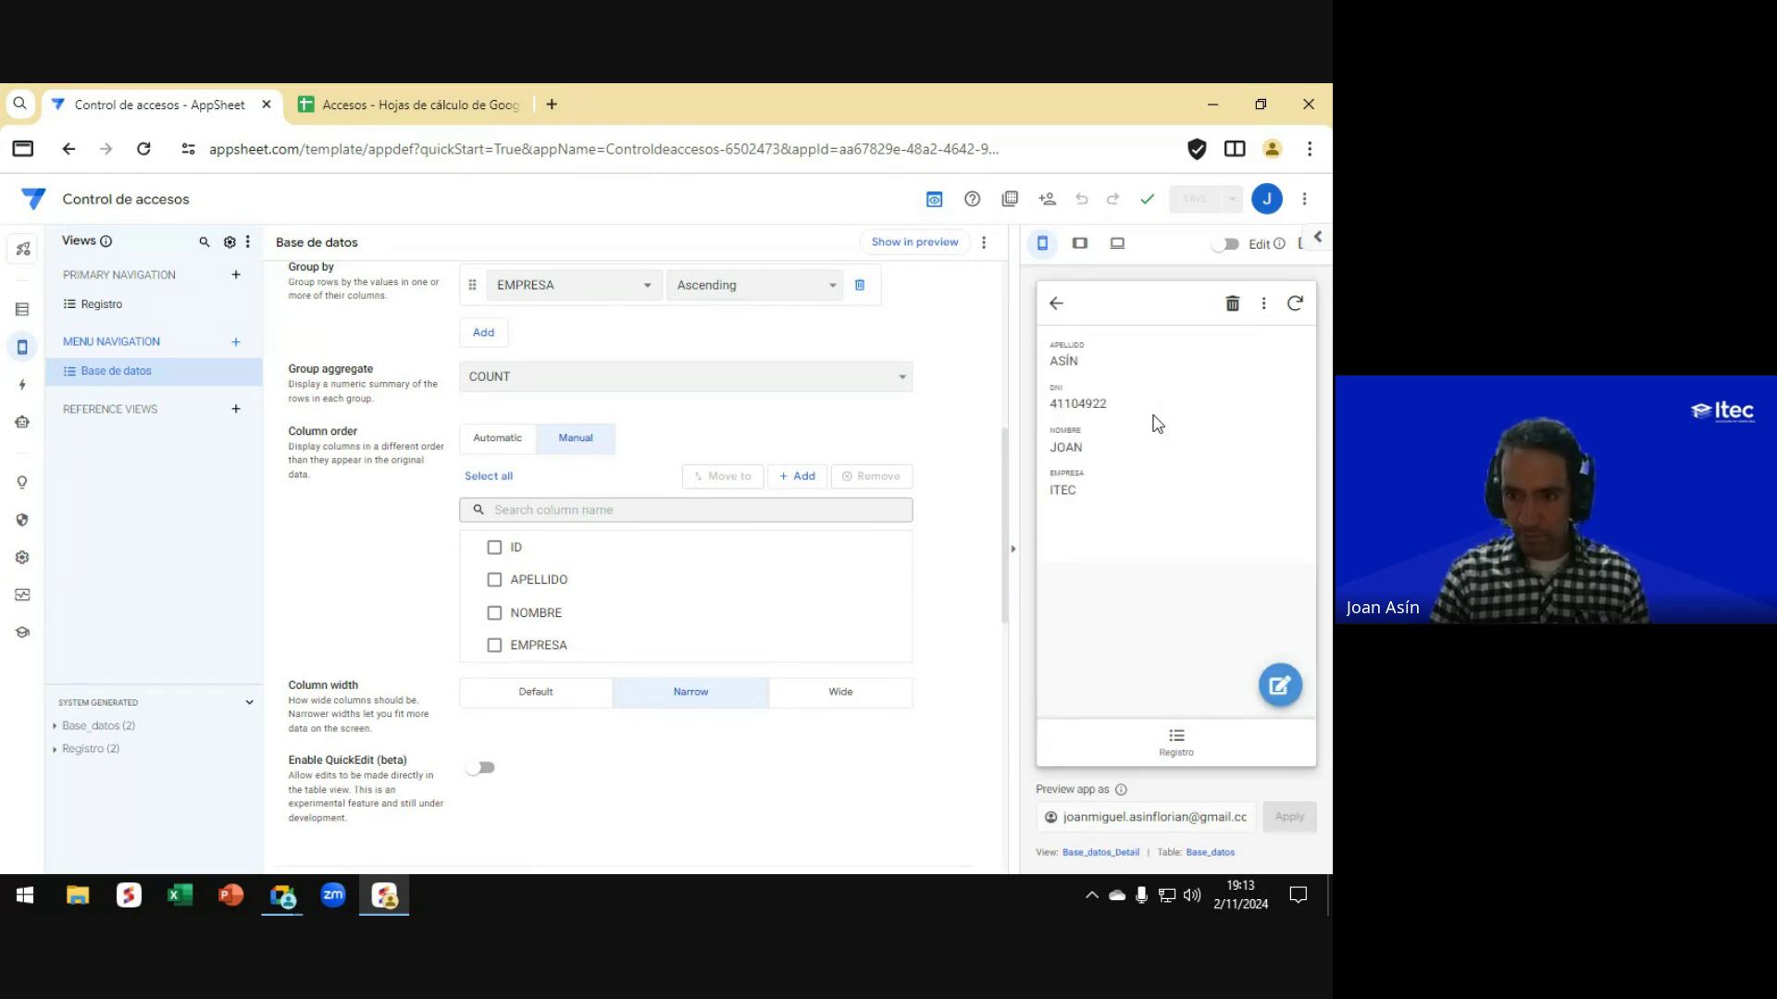
left_click(1055, 305)
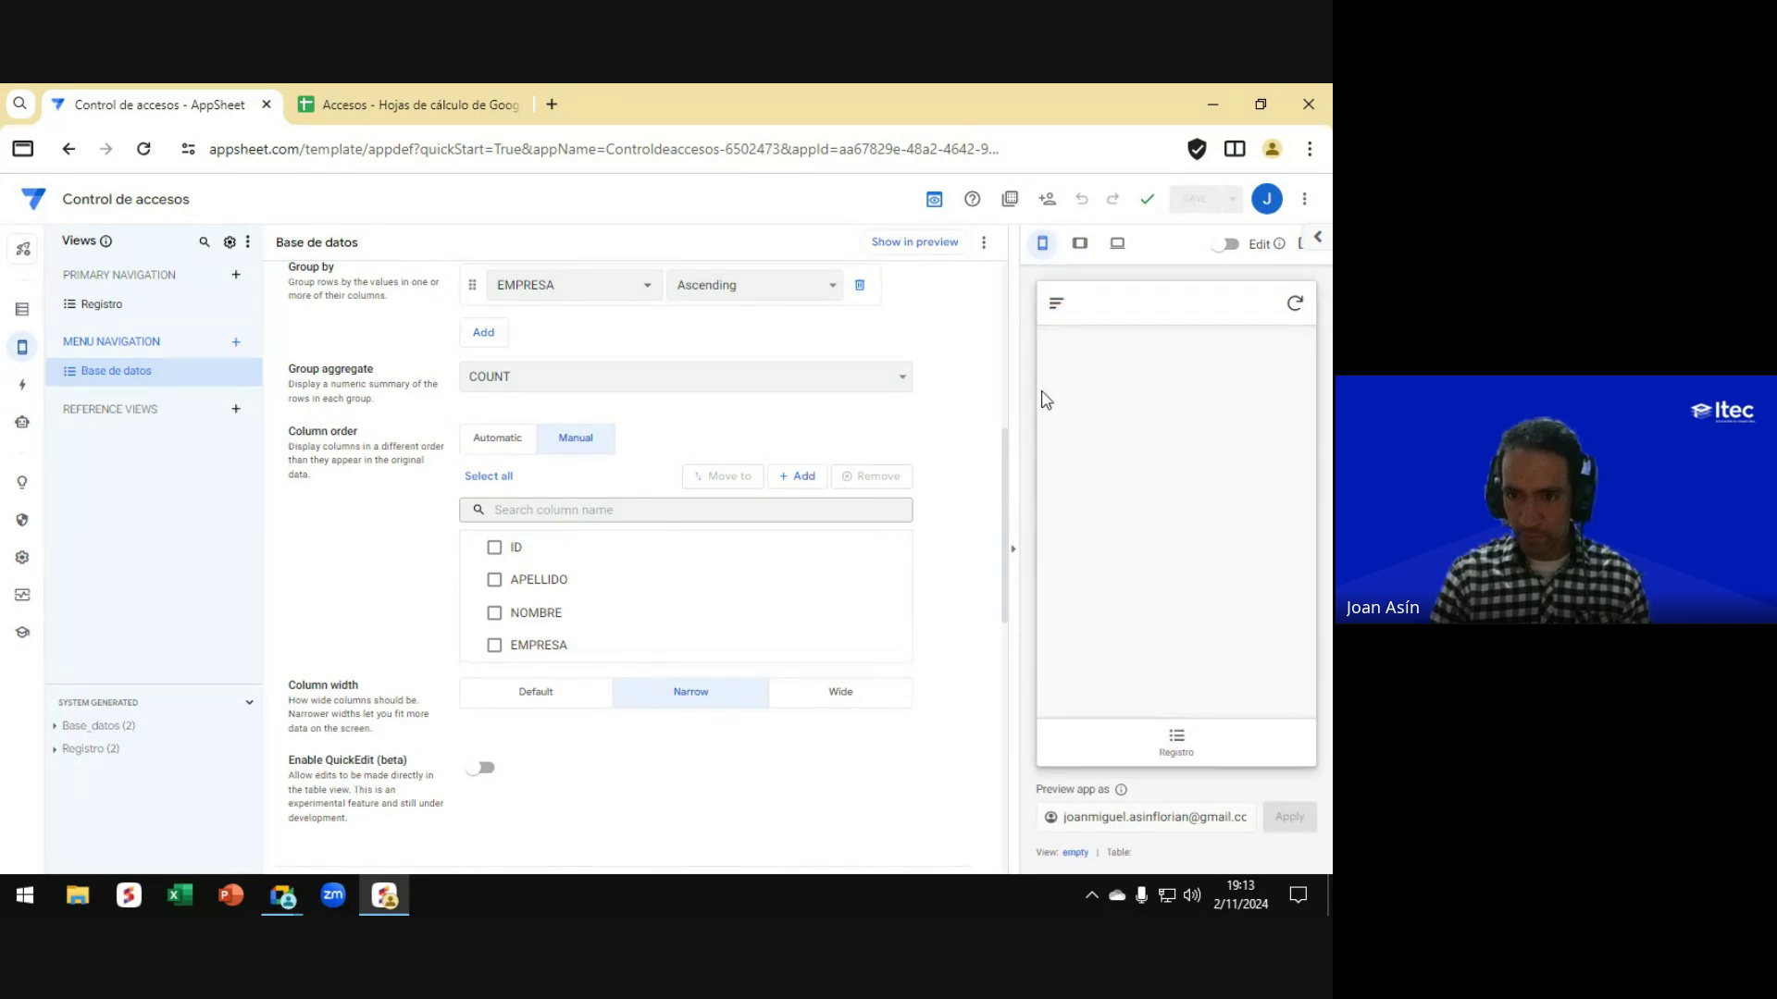
left_click(1056, 304)
left_click(1097, 381)
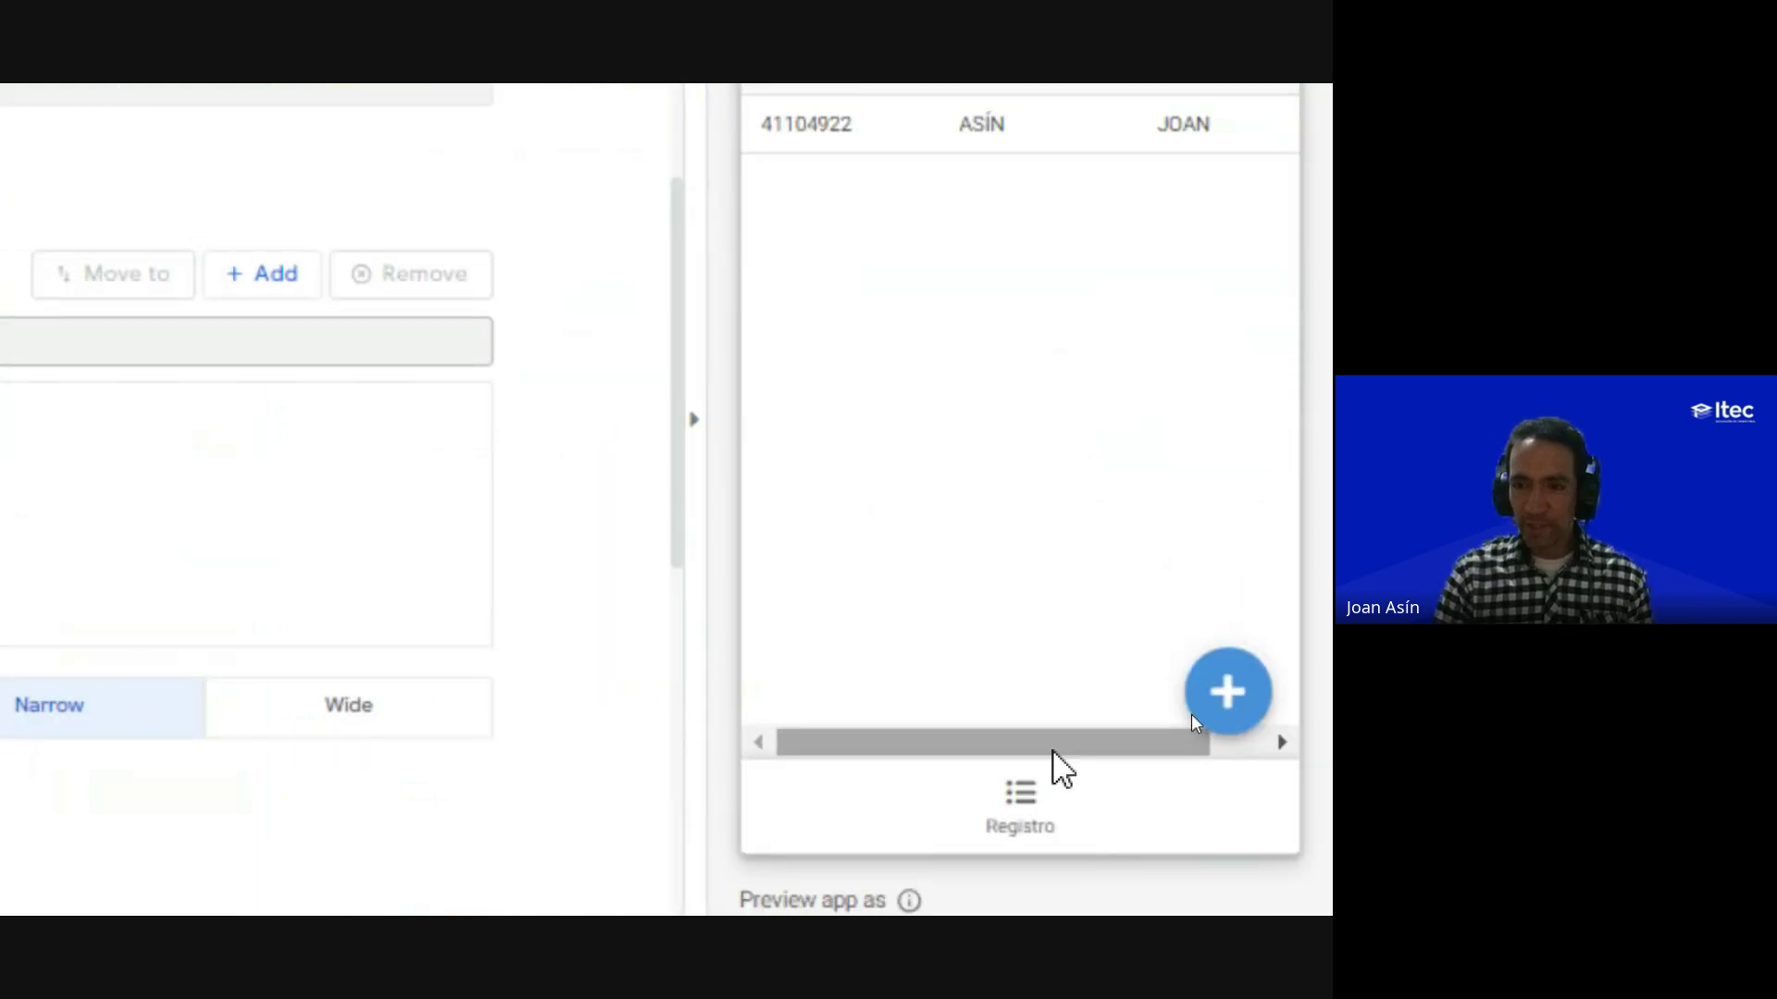
left_click_drag(1053, 752, 1097, 743)
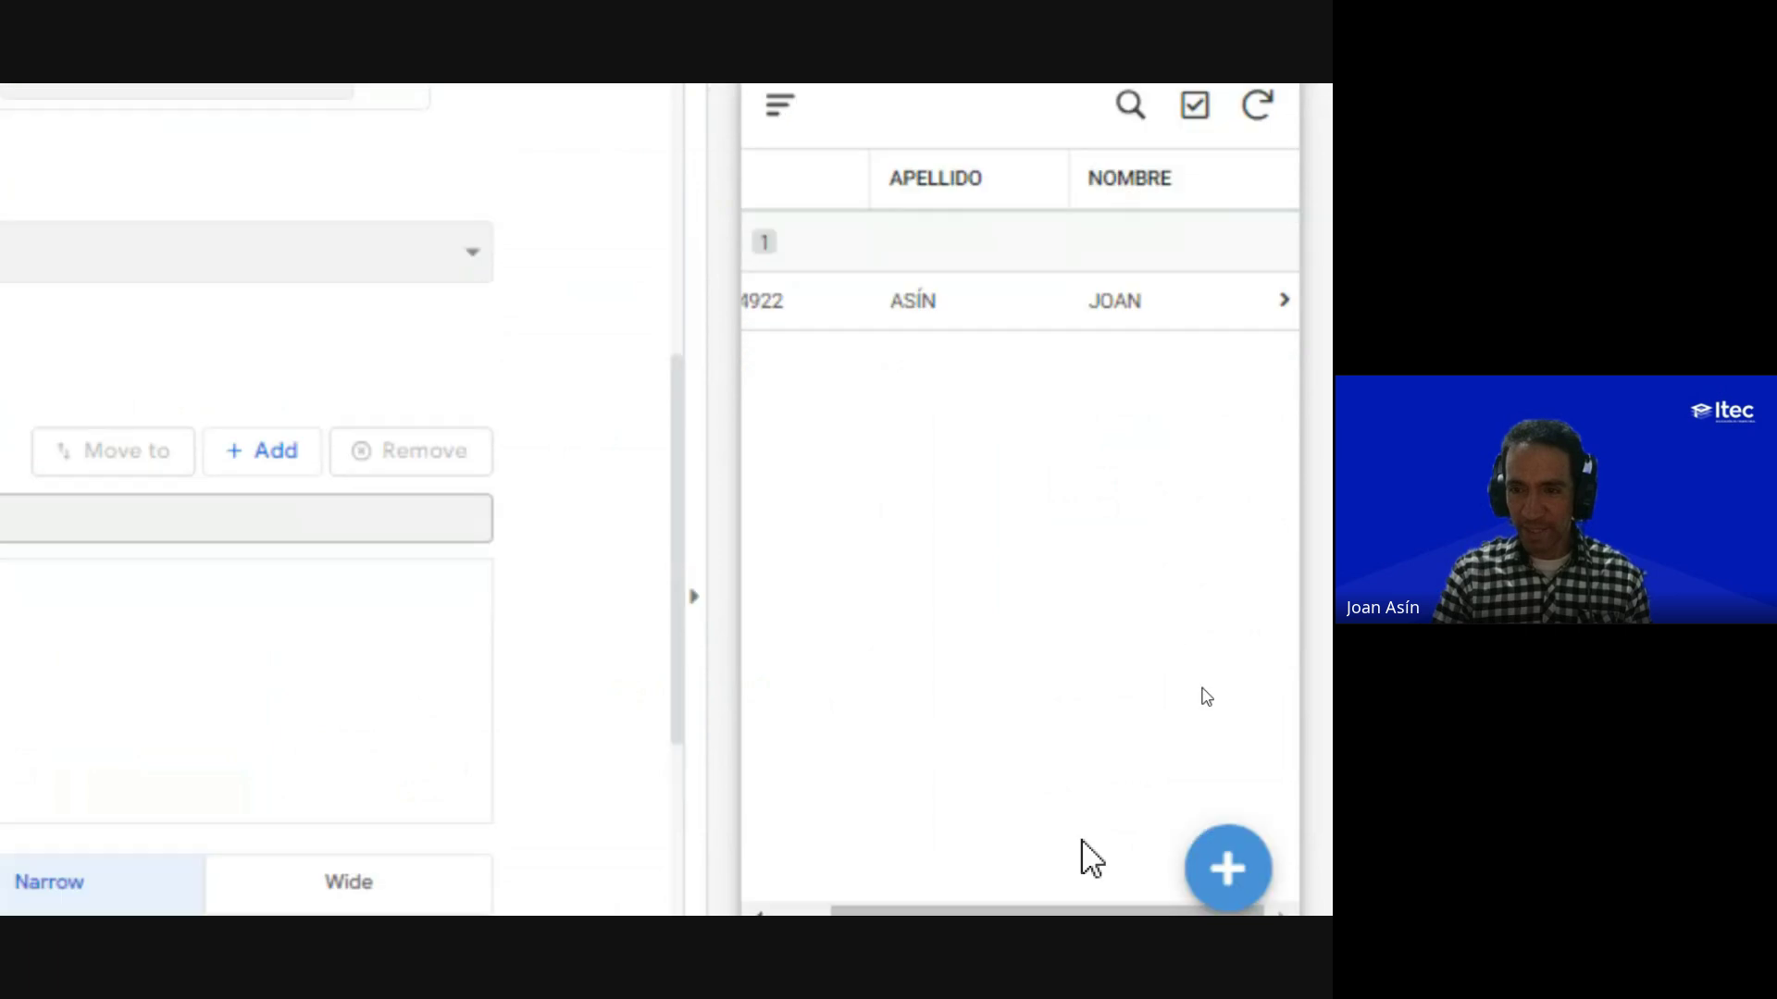
left_click_drag(1037, 911, 872, 912)
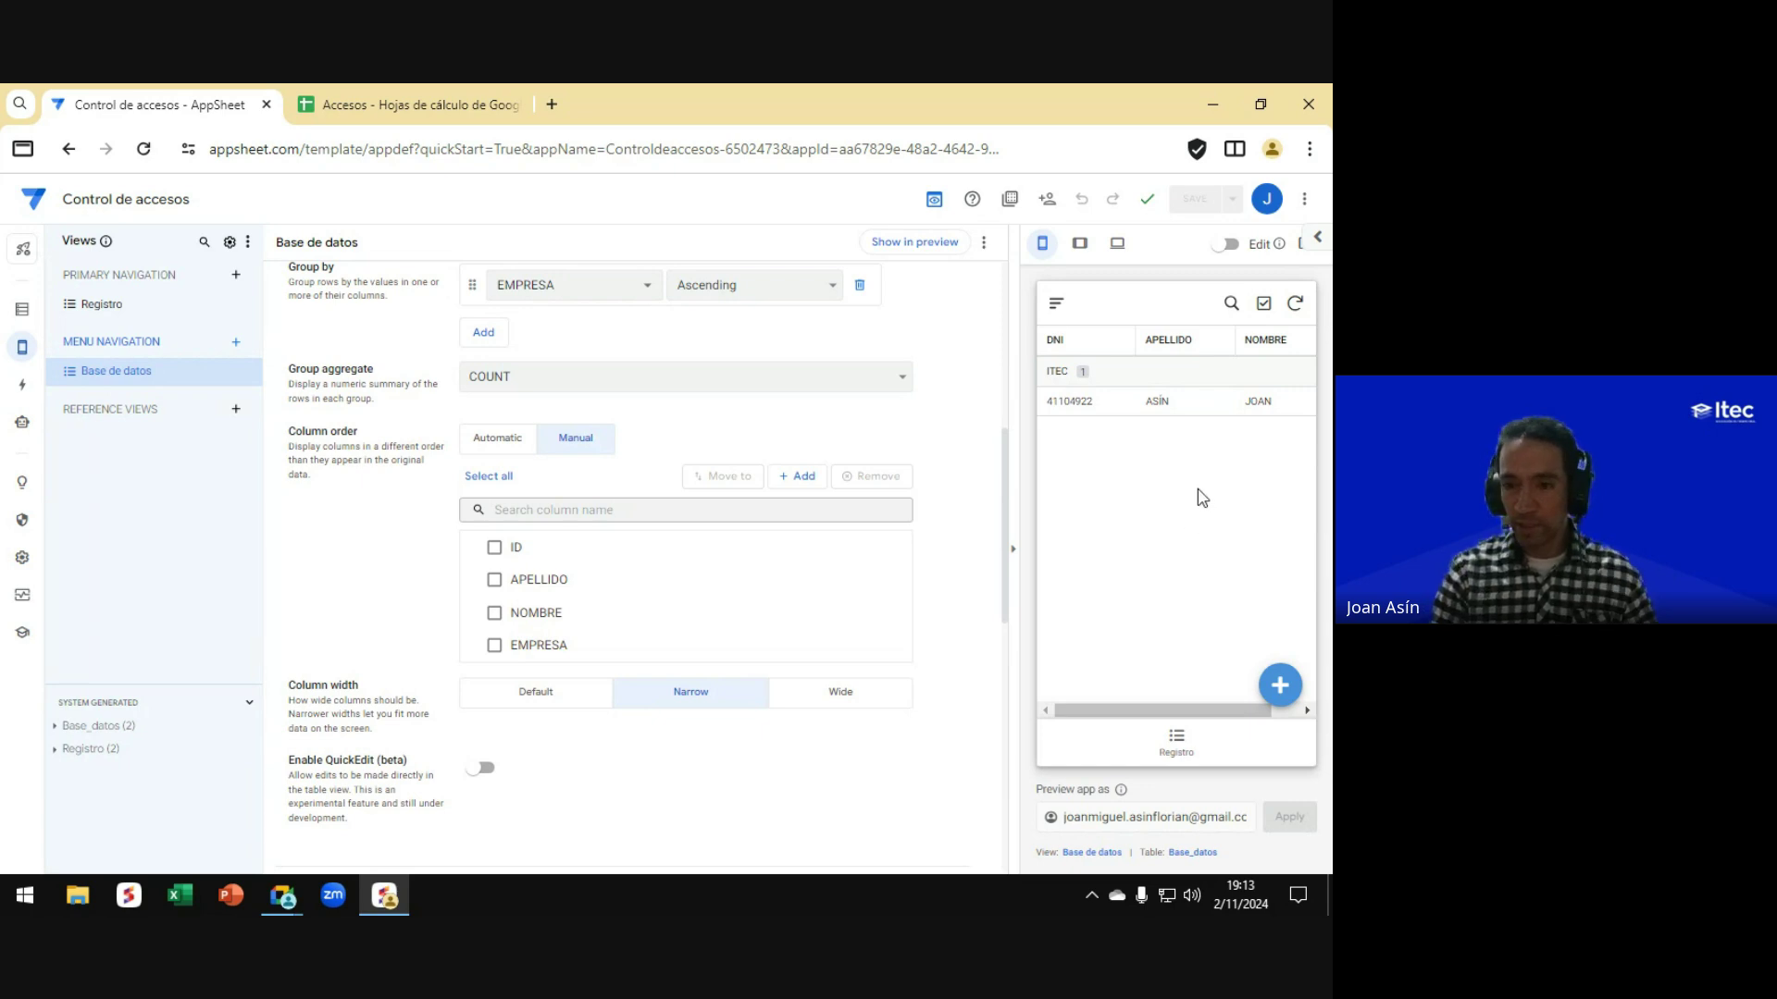
Step: Add a record with the person's surname and first name under company CLARO
left_click(1279, 685)
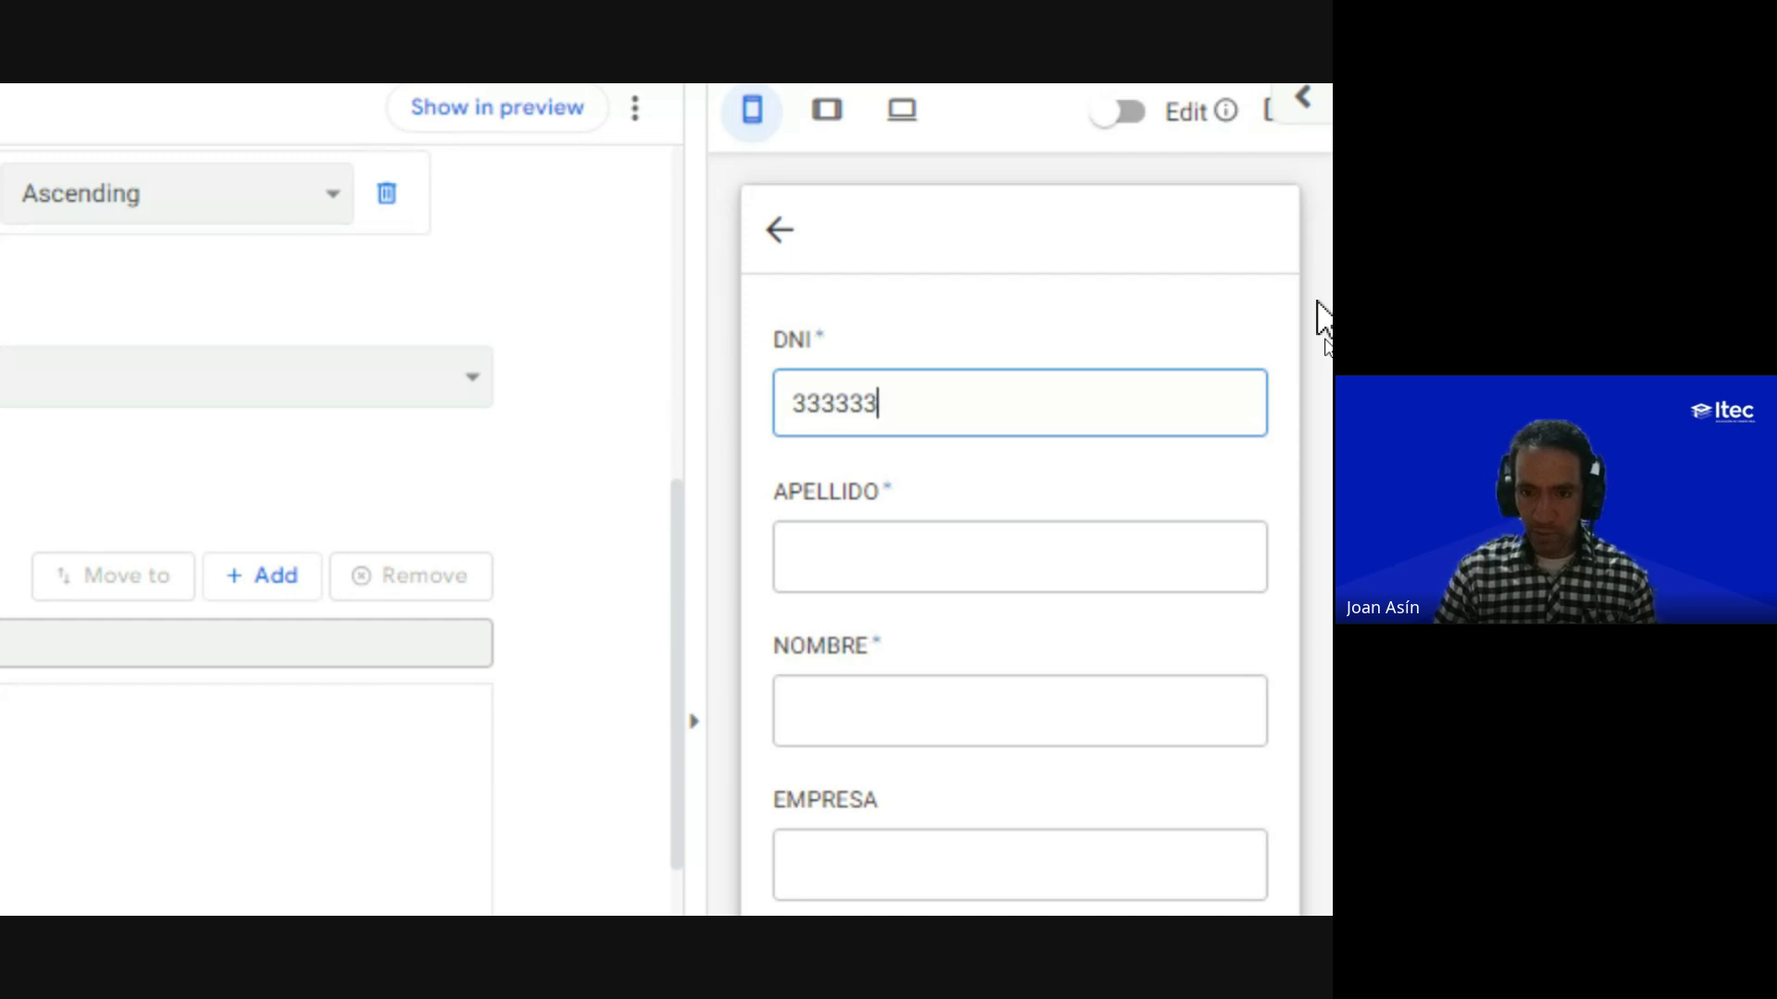
key("Tab")
type("PÉRE")
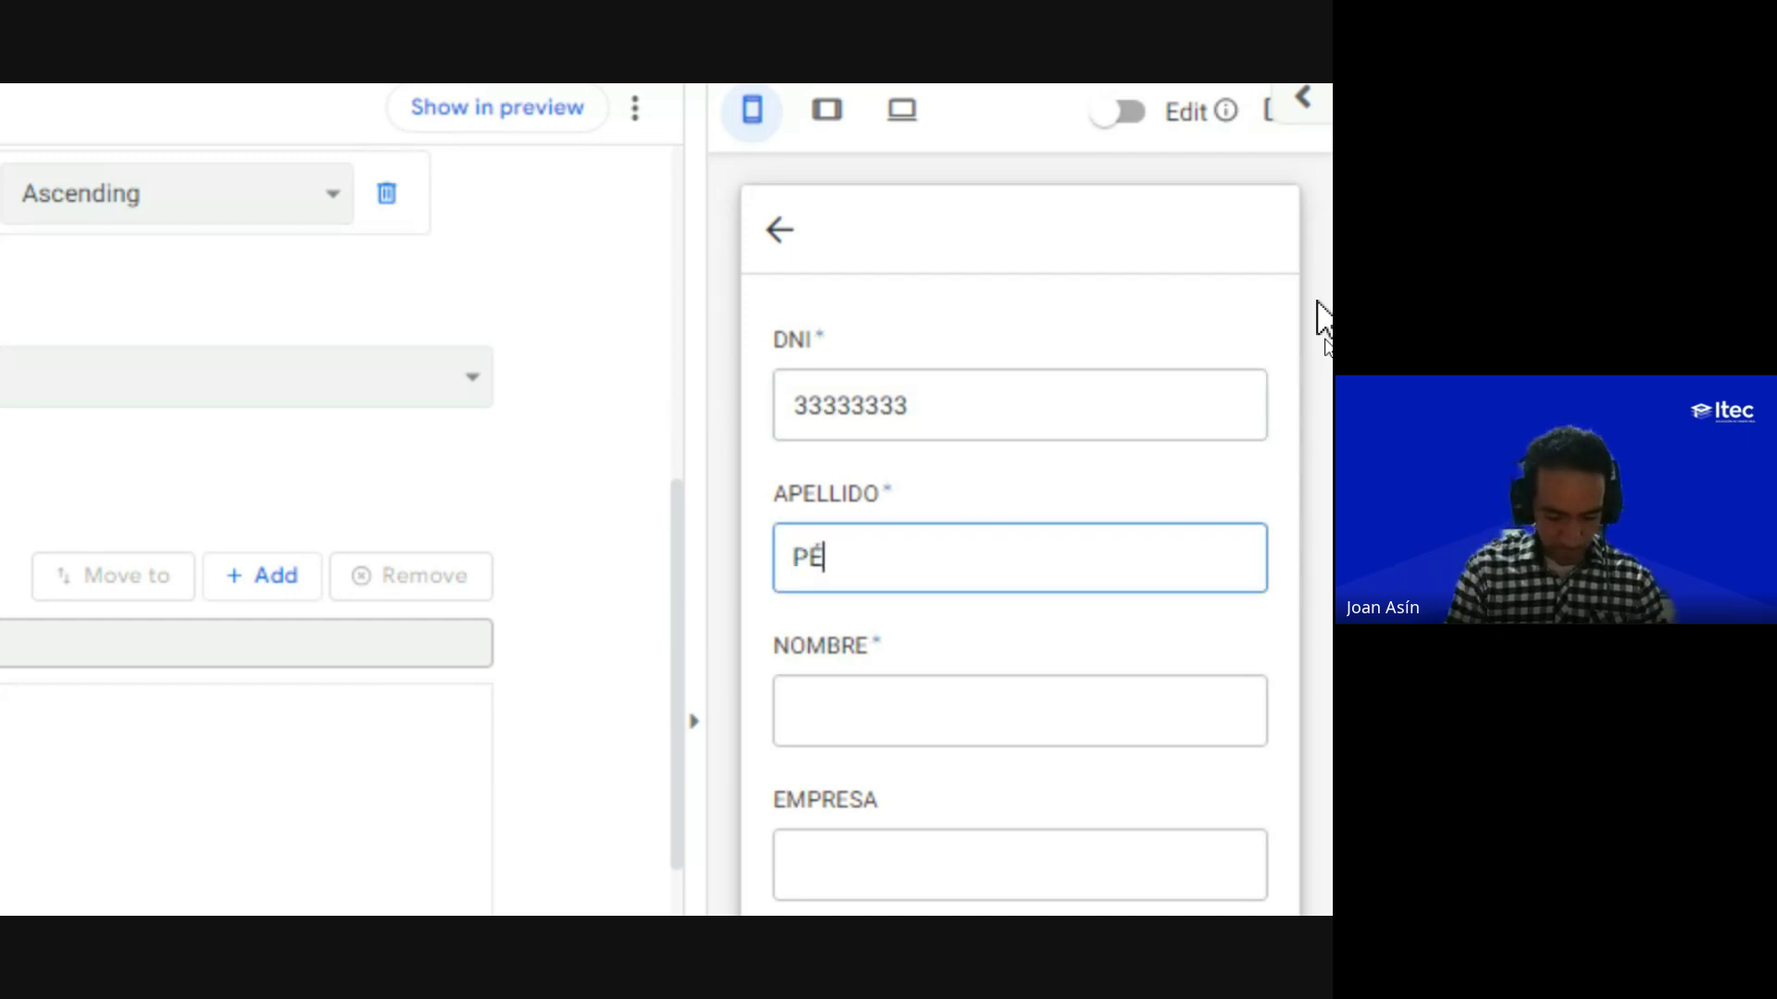
key("Tab")
type("JU")
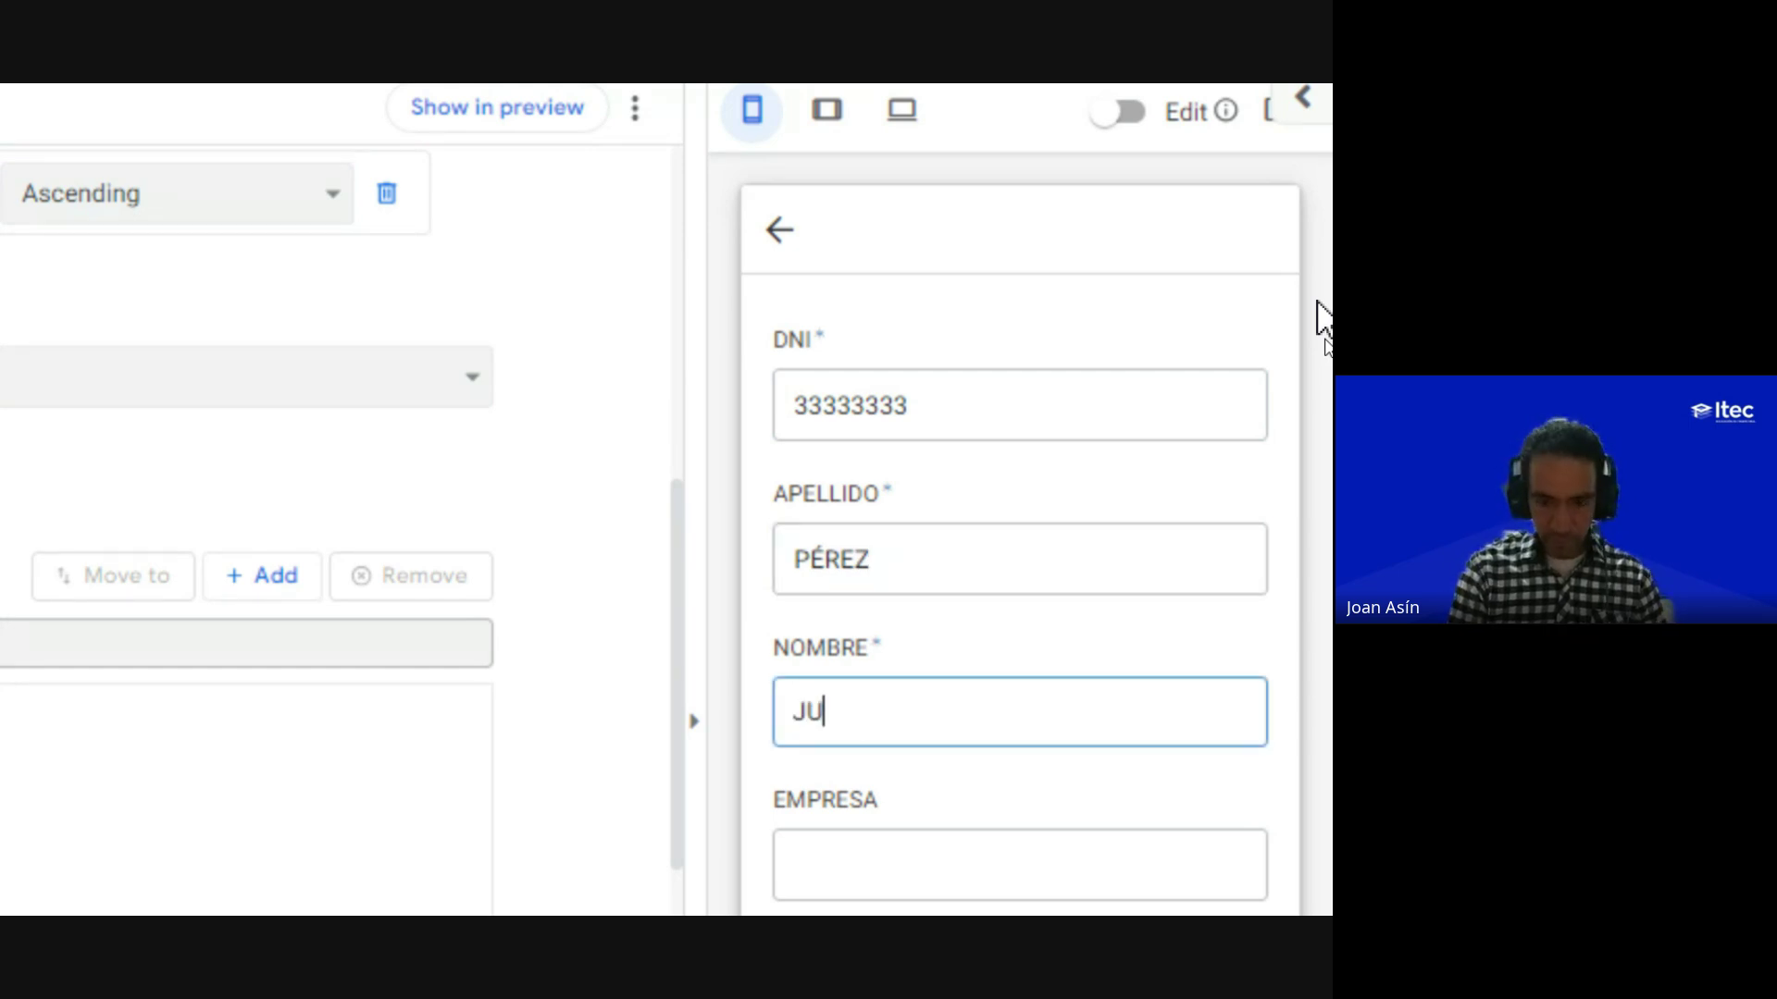
type("AN")
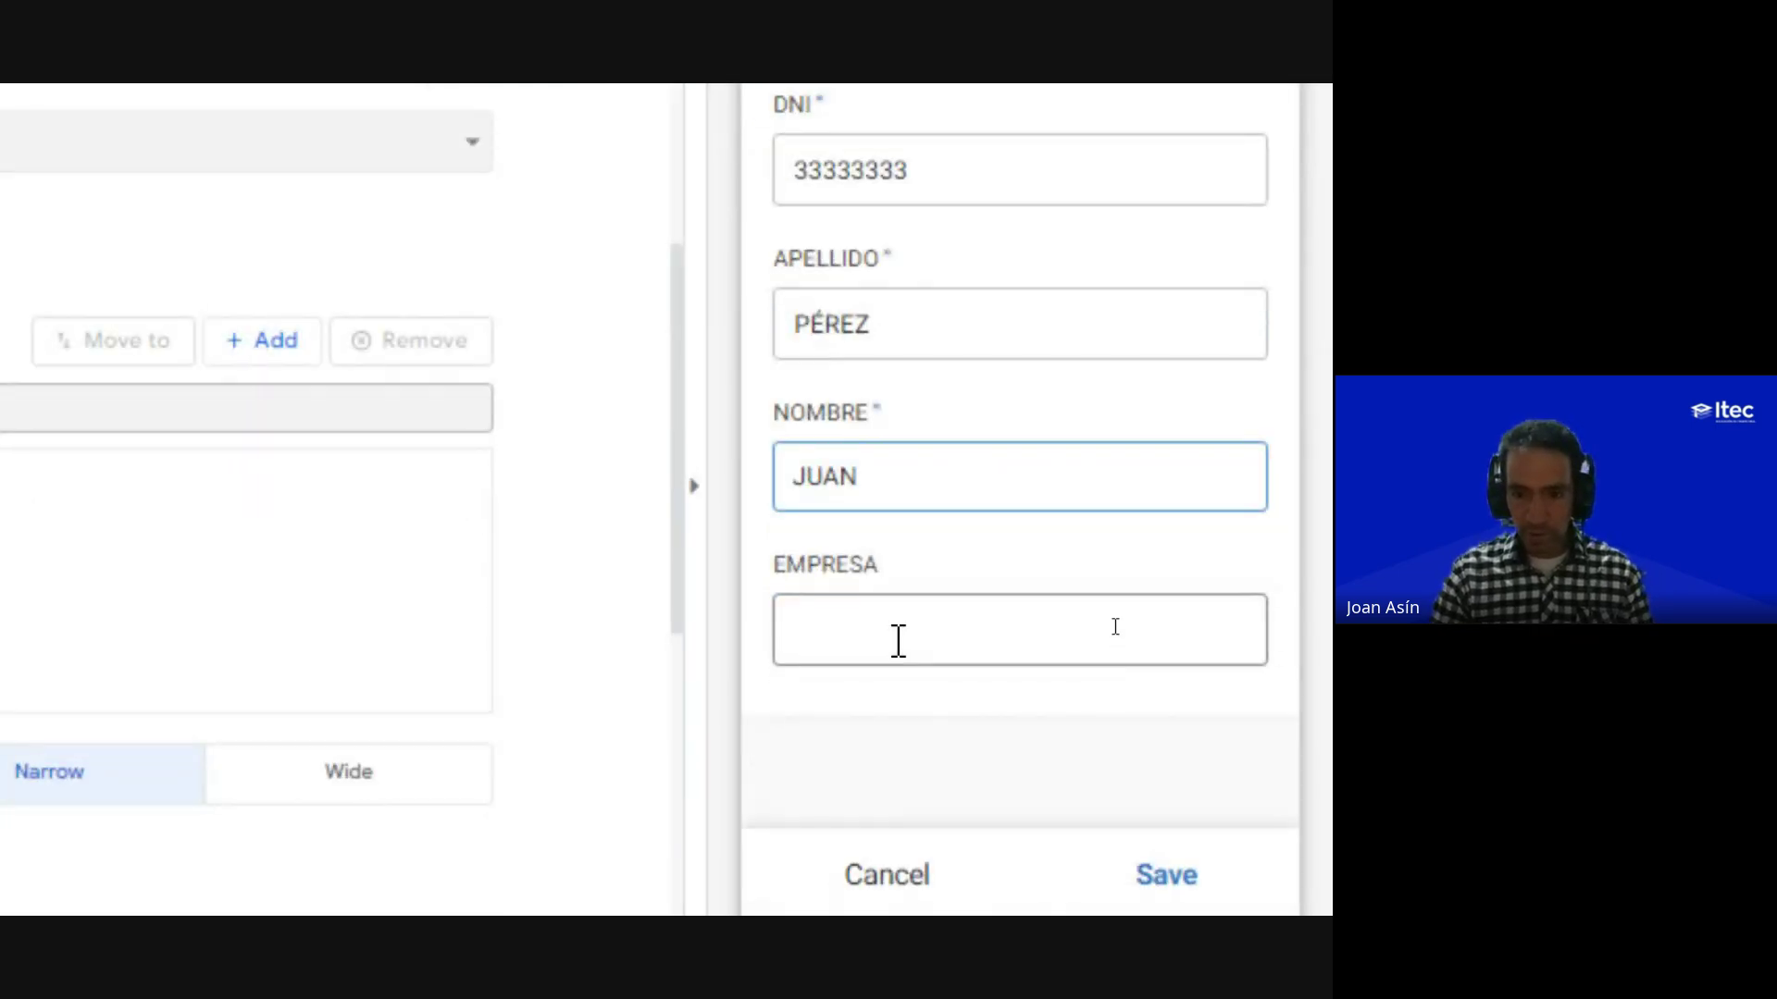
key("Tab")
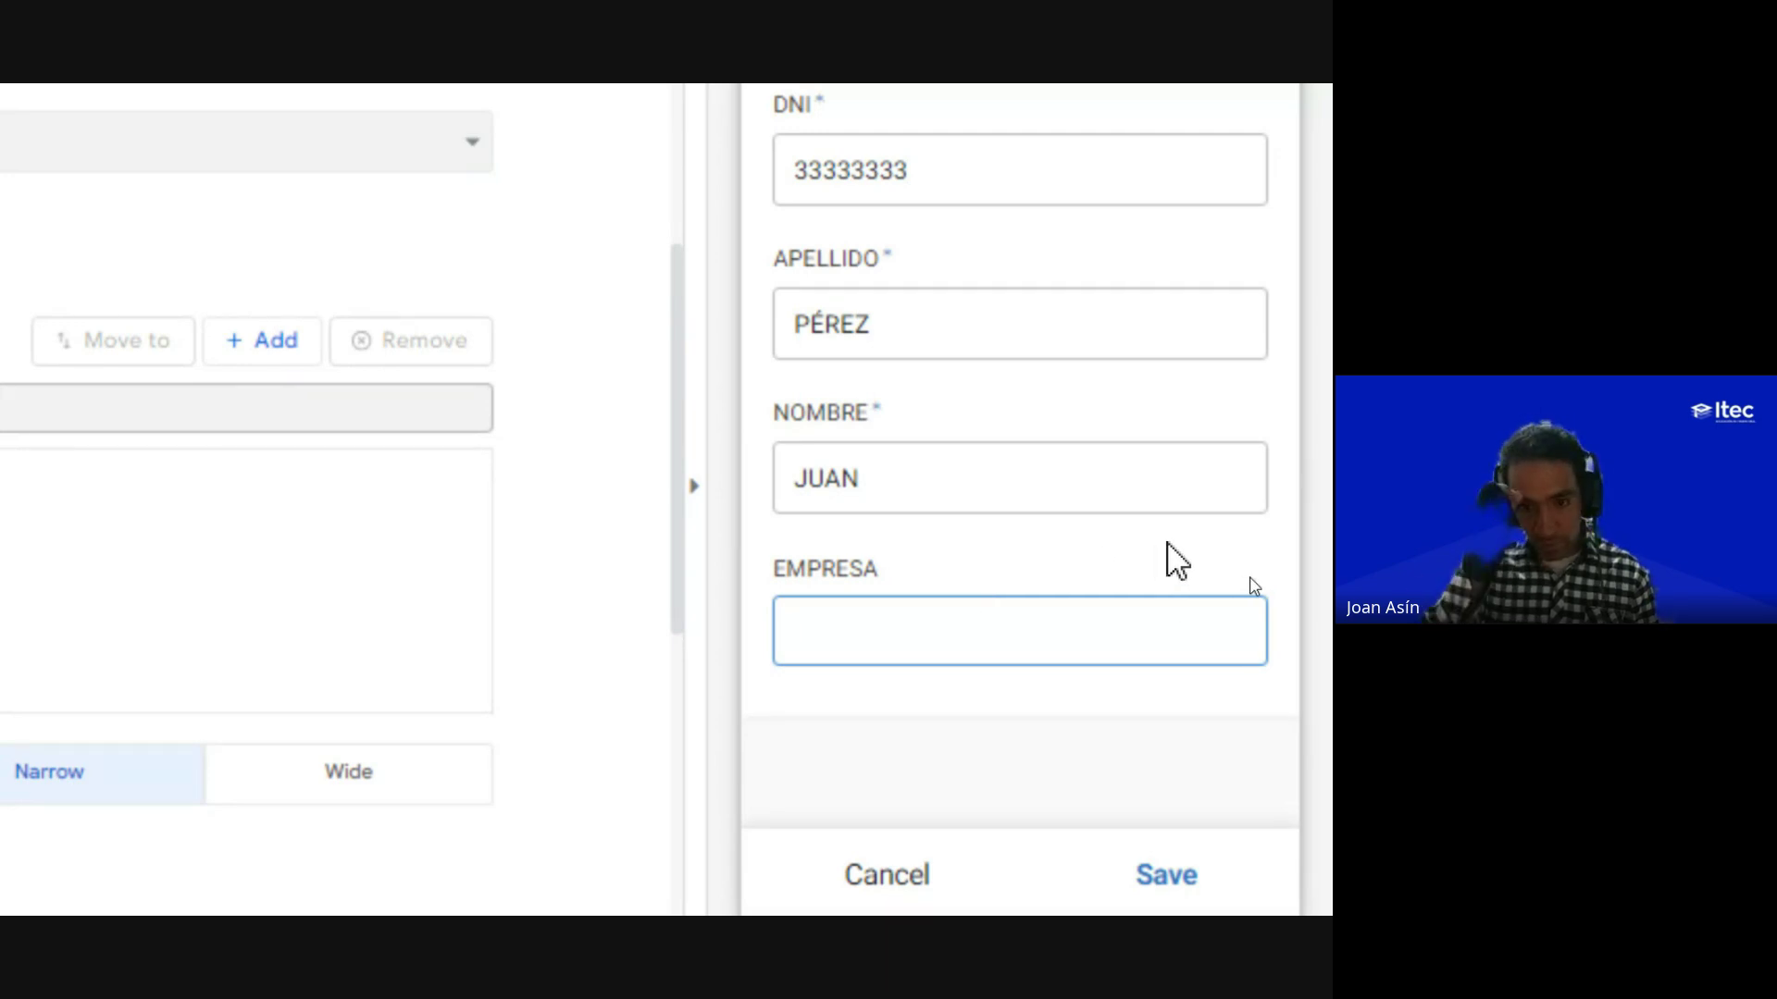
type("CLARO")
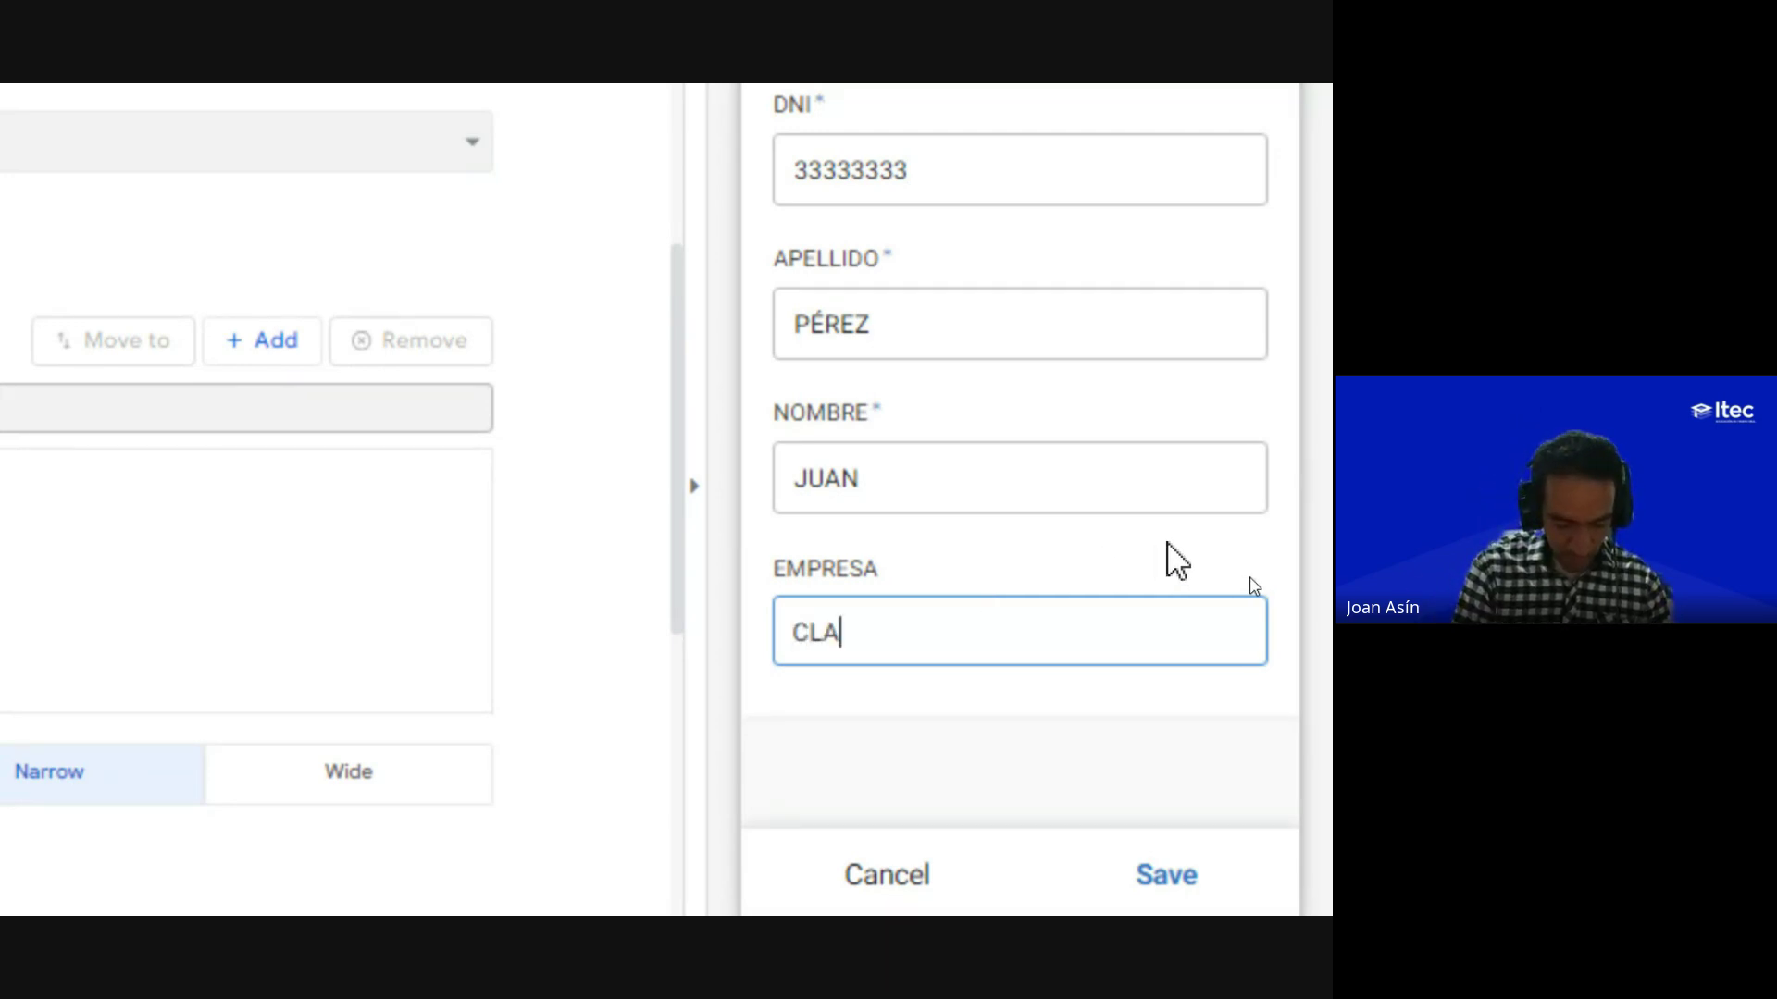
left_click(1169, 813)
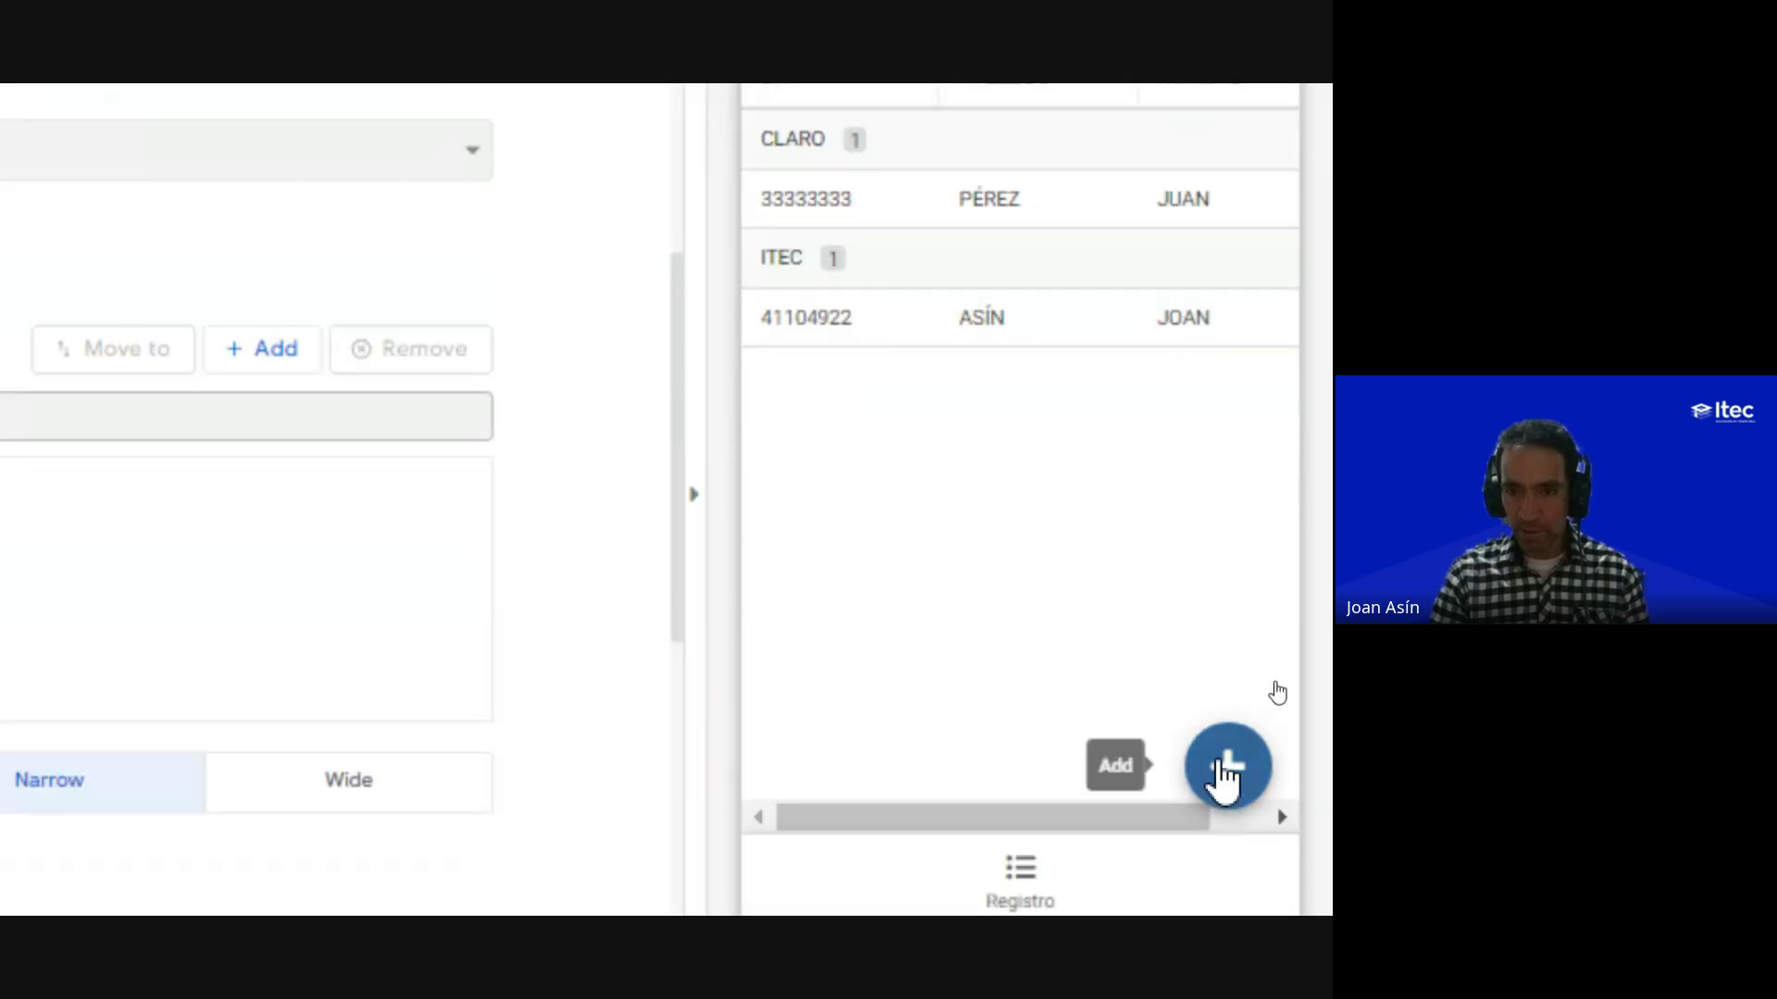
Step: Add a second CLARO record with a sample DNI, surname and first name
left_click(1226, 773)
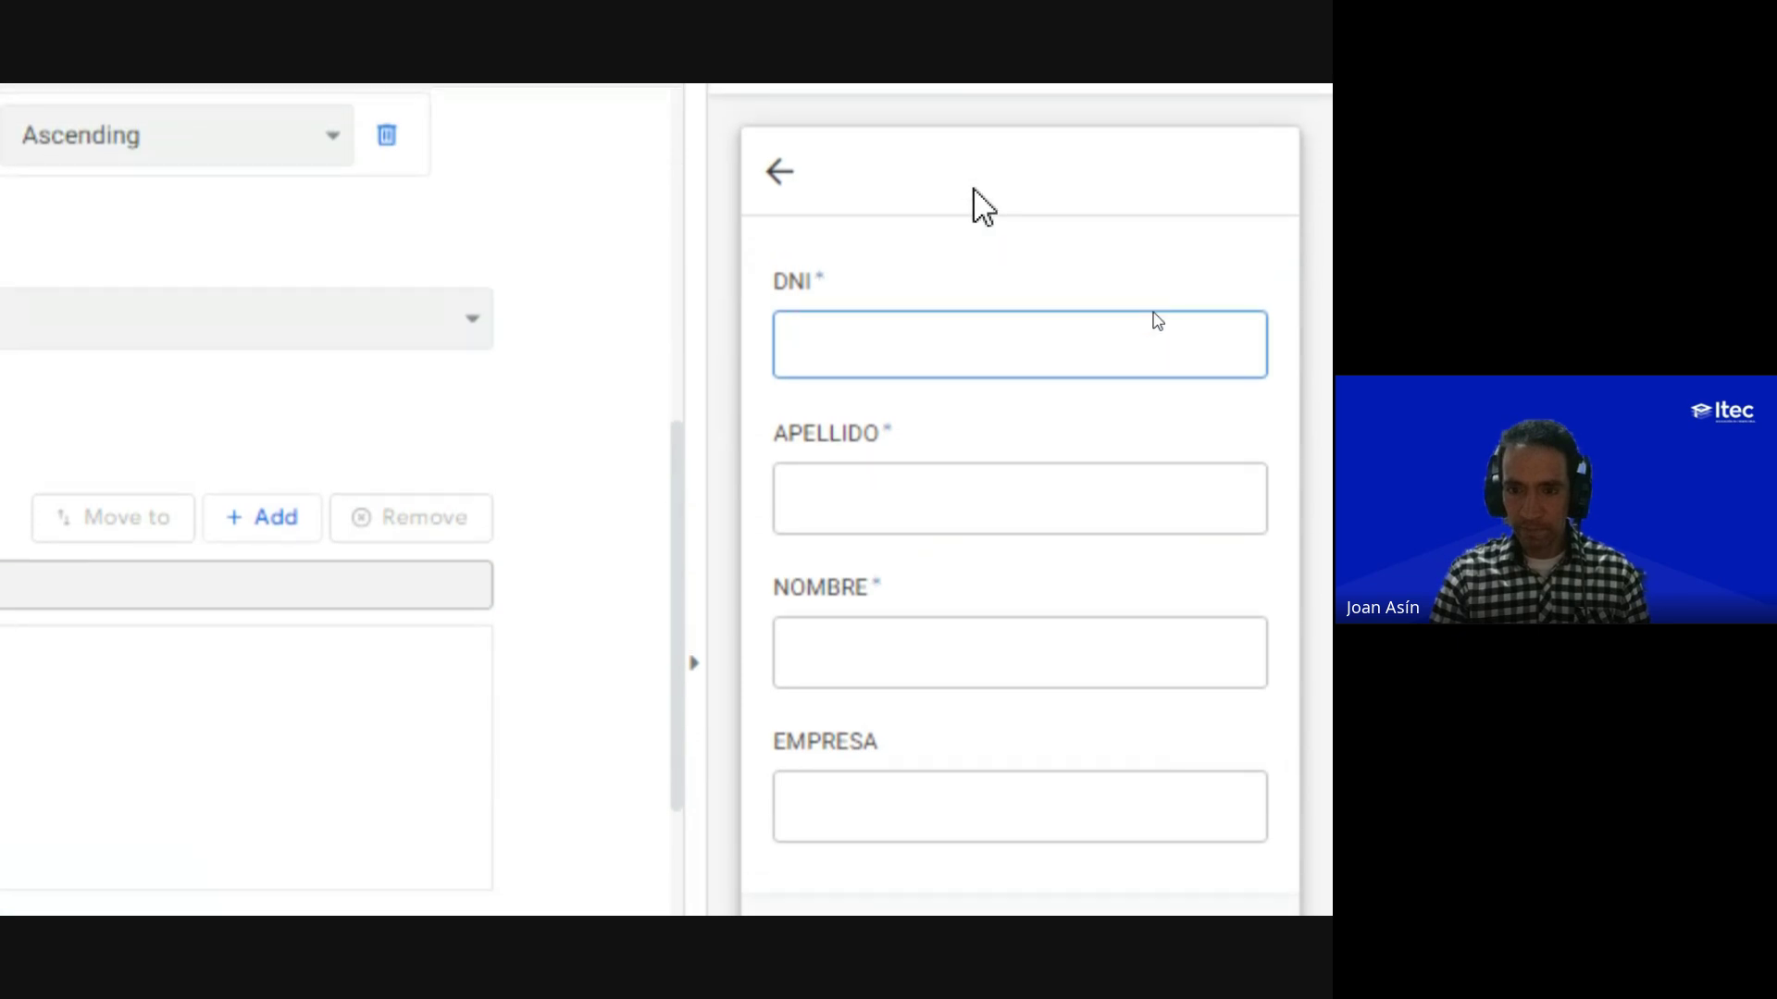
type("111111")
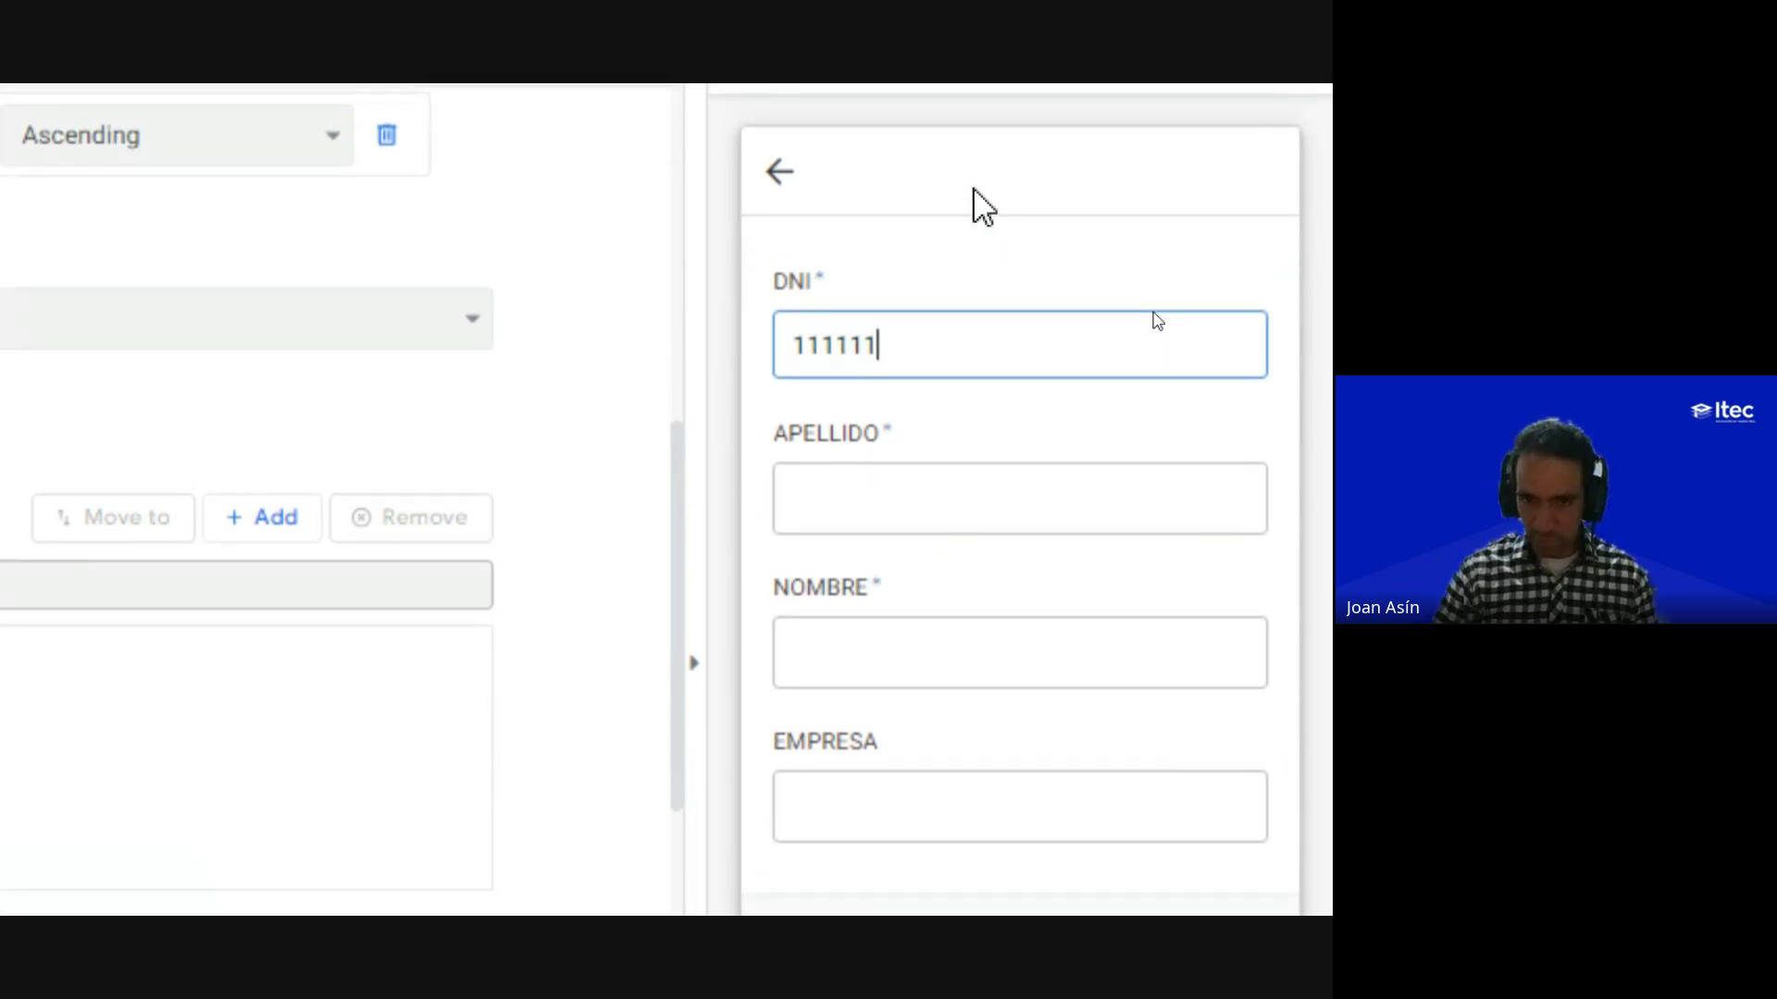
type("11")
key("Tab")
type("LOZA")
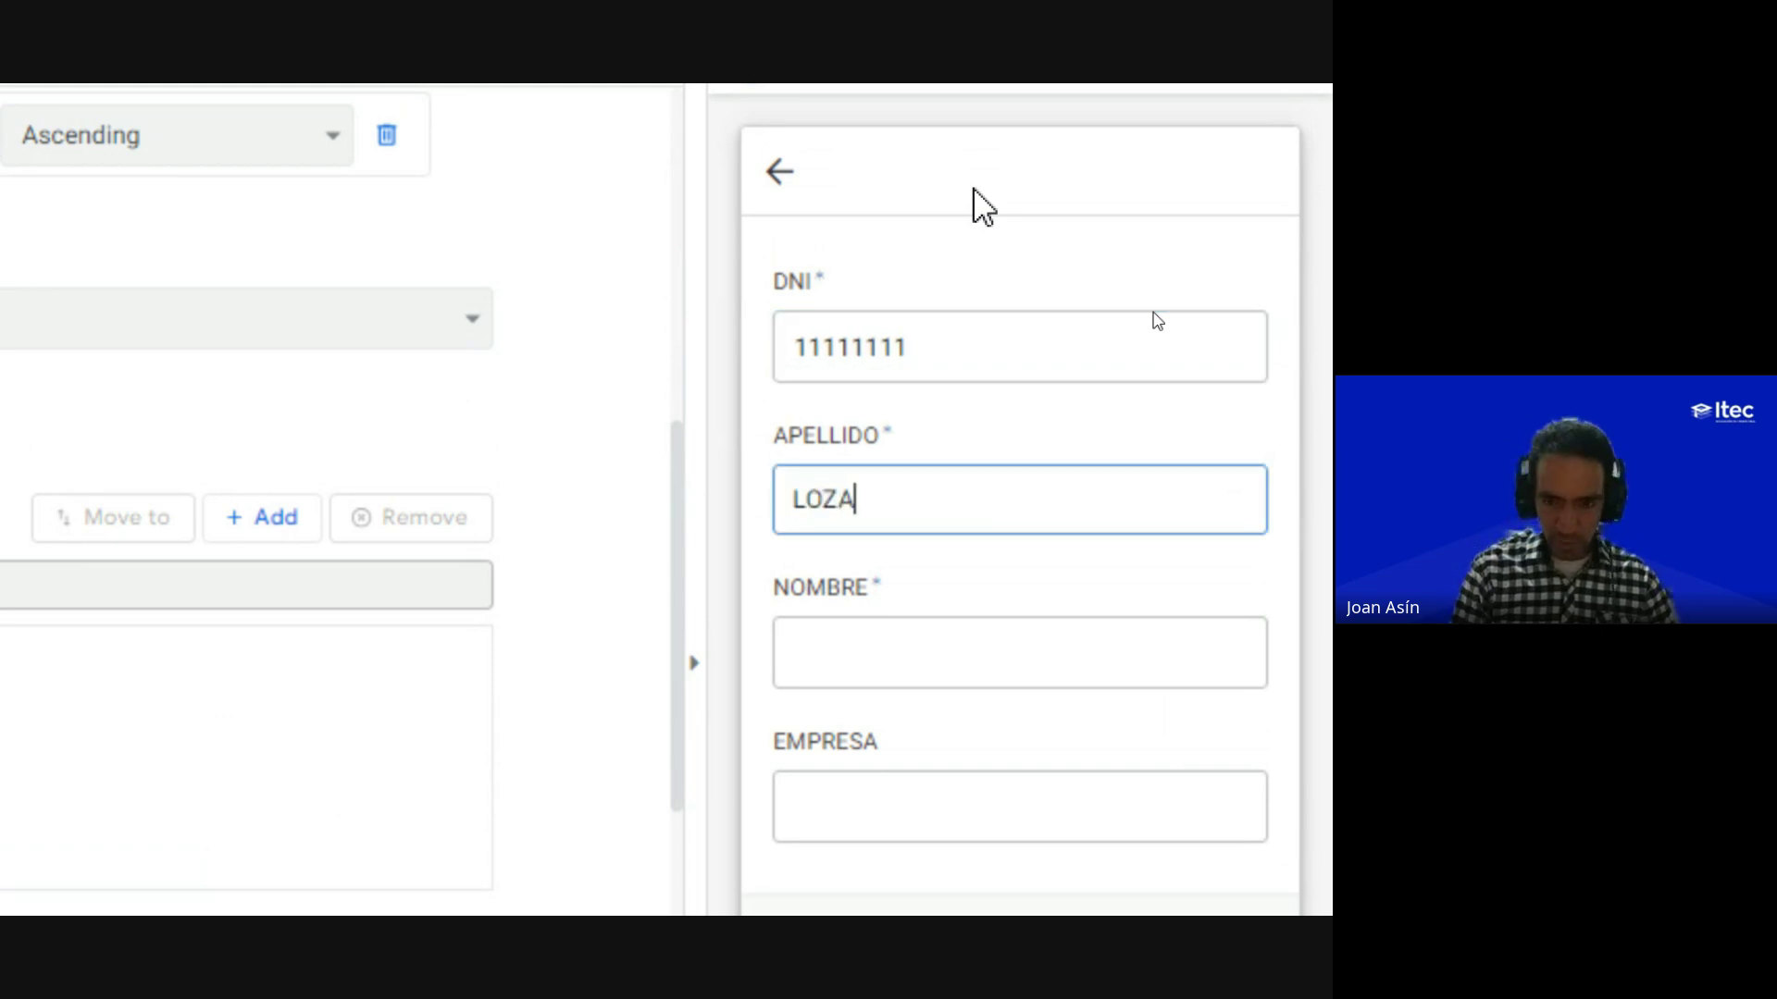
key("Tab")
type("MARÍA")
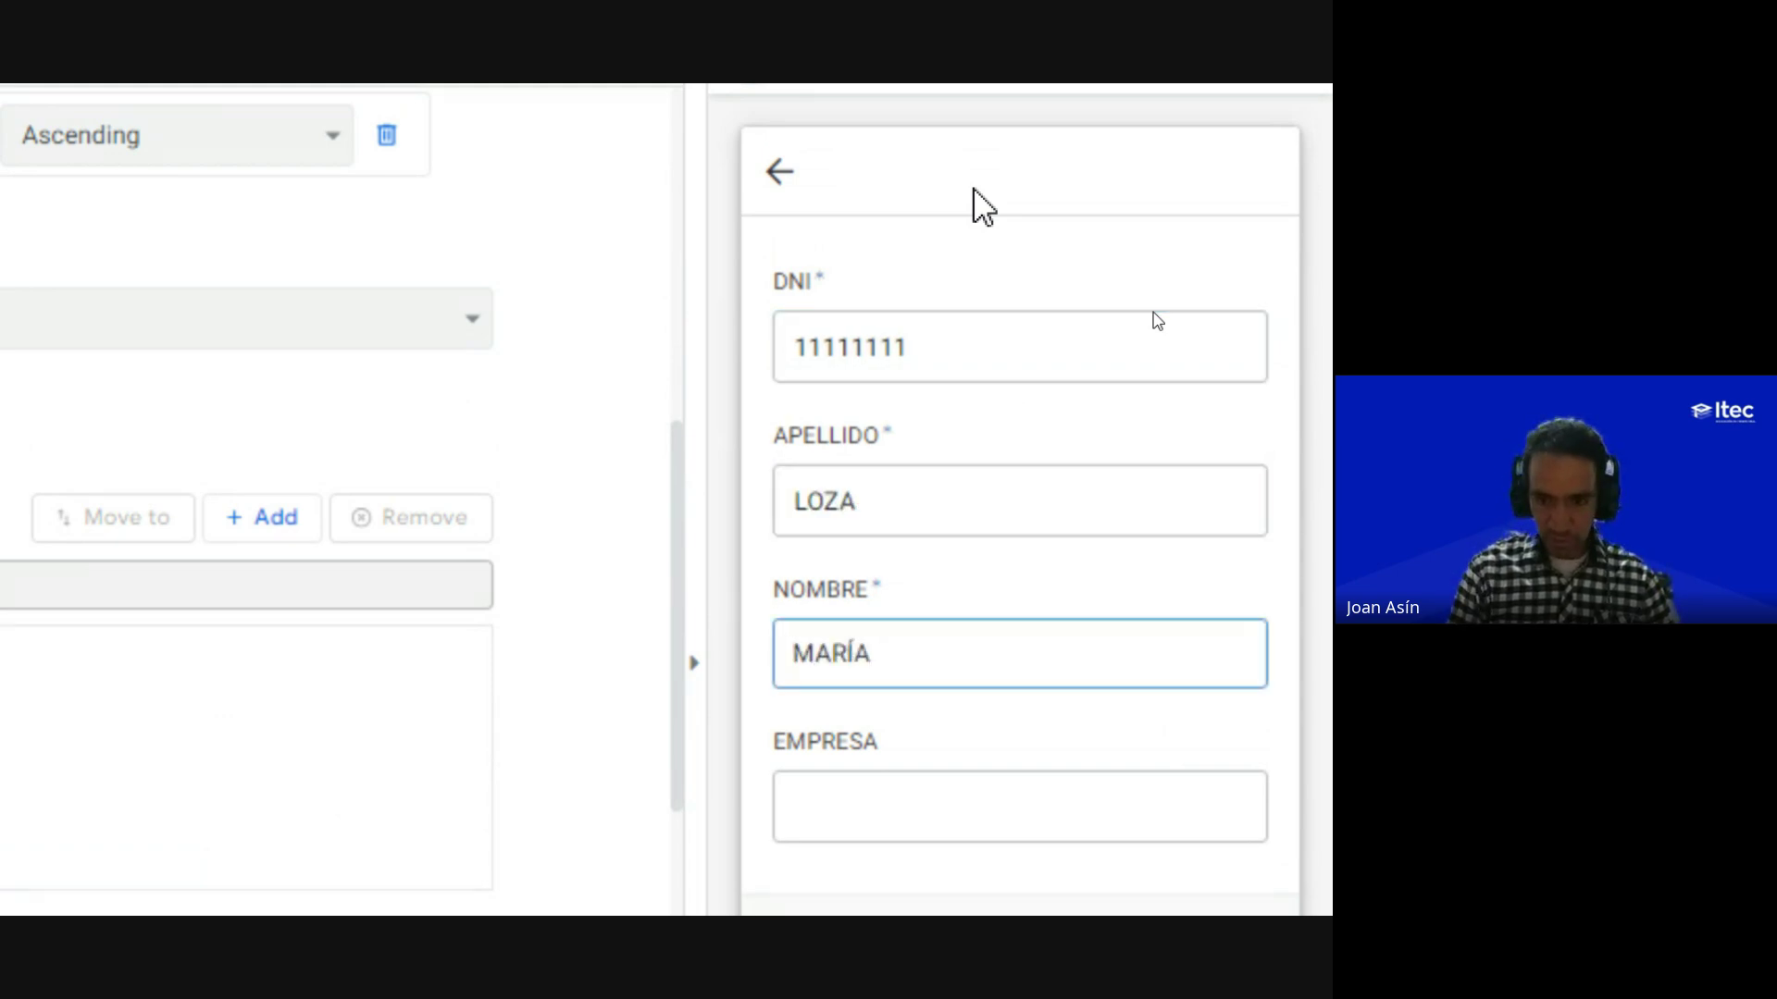
key("Tab")
type("CLAR")
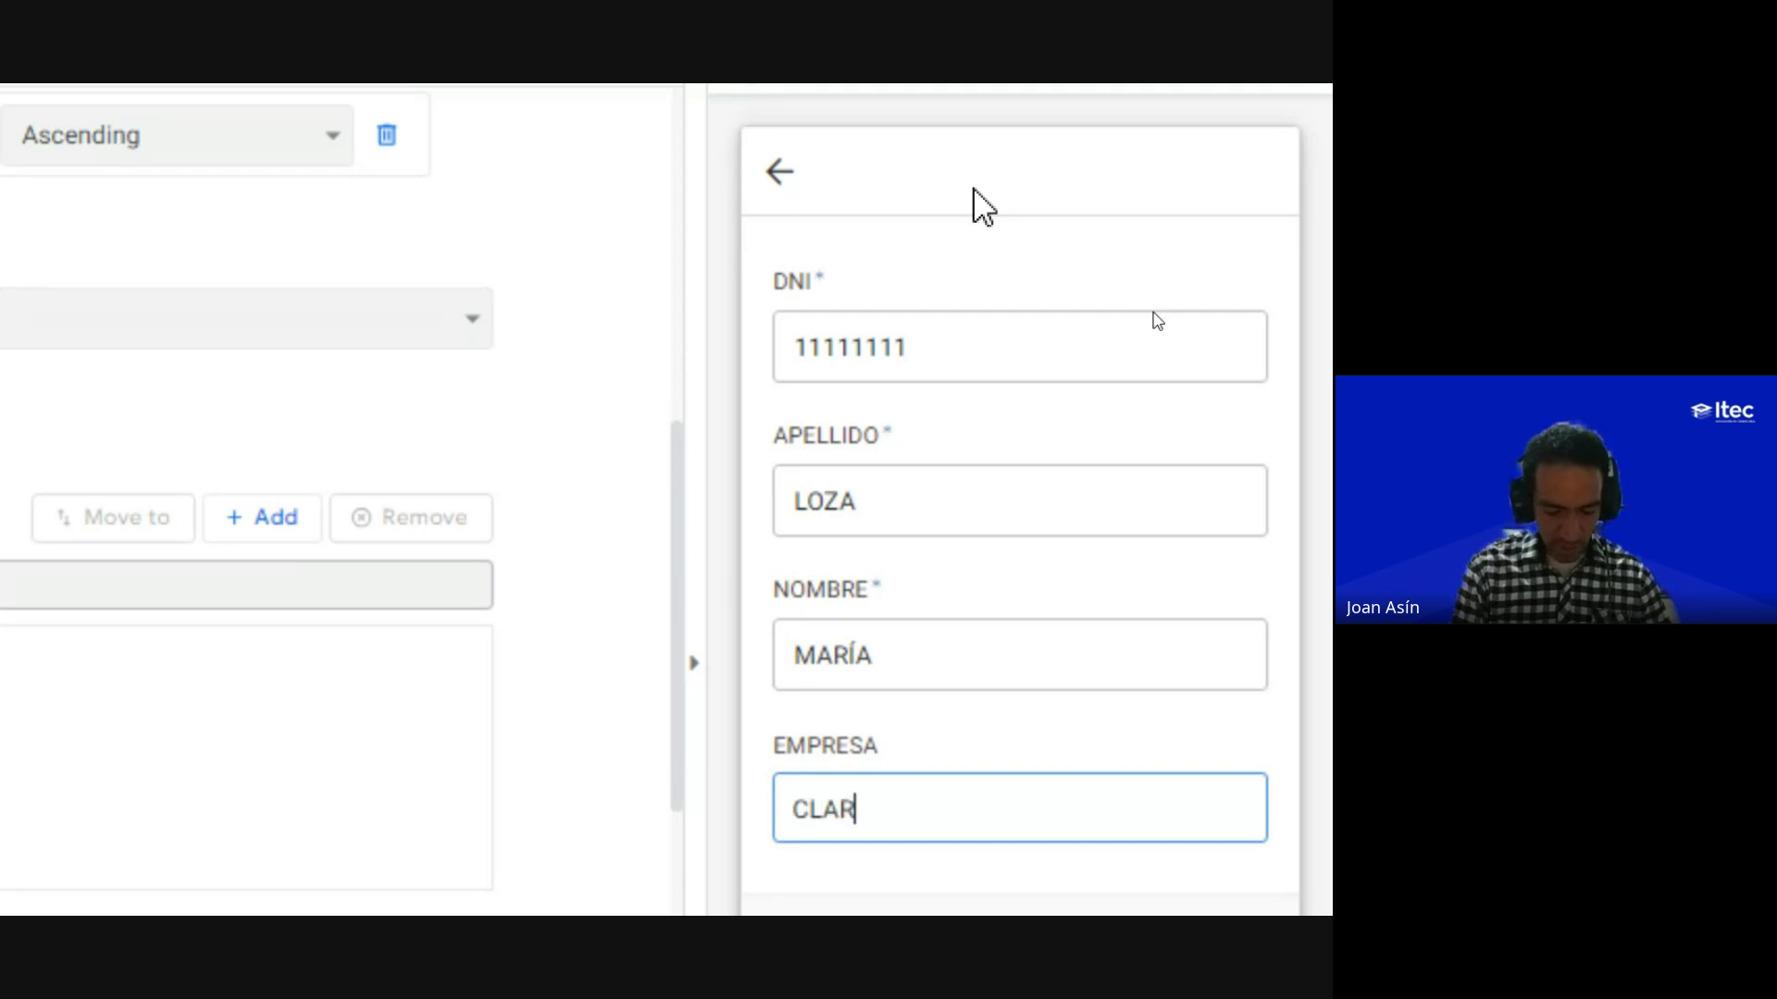
scroll(1083, 740, "down", 3)
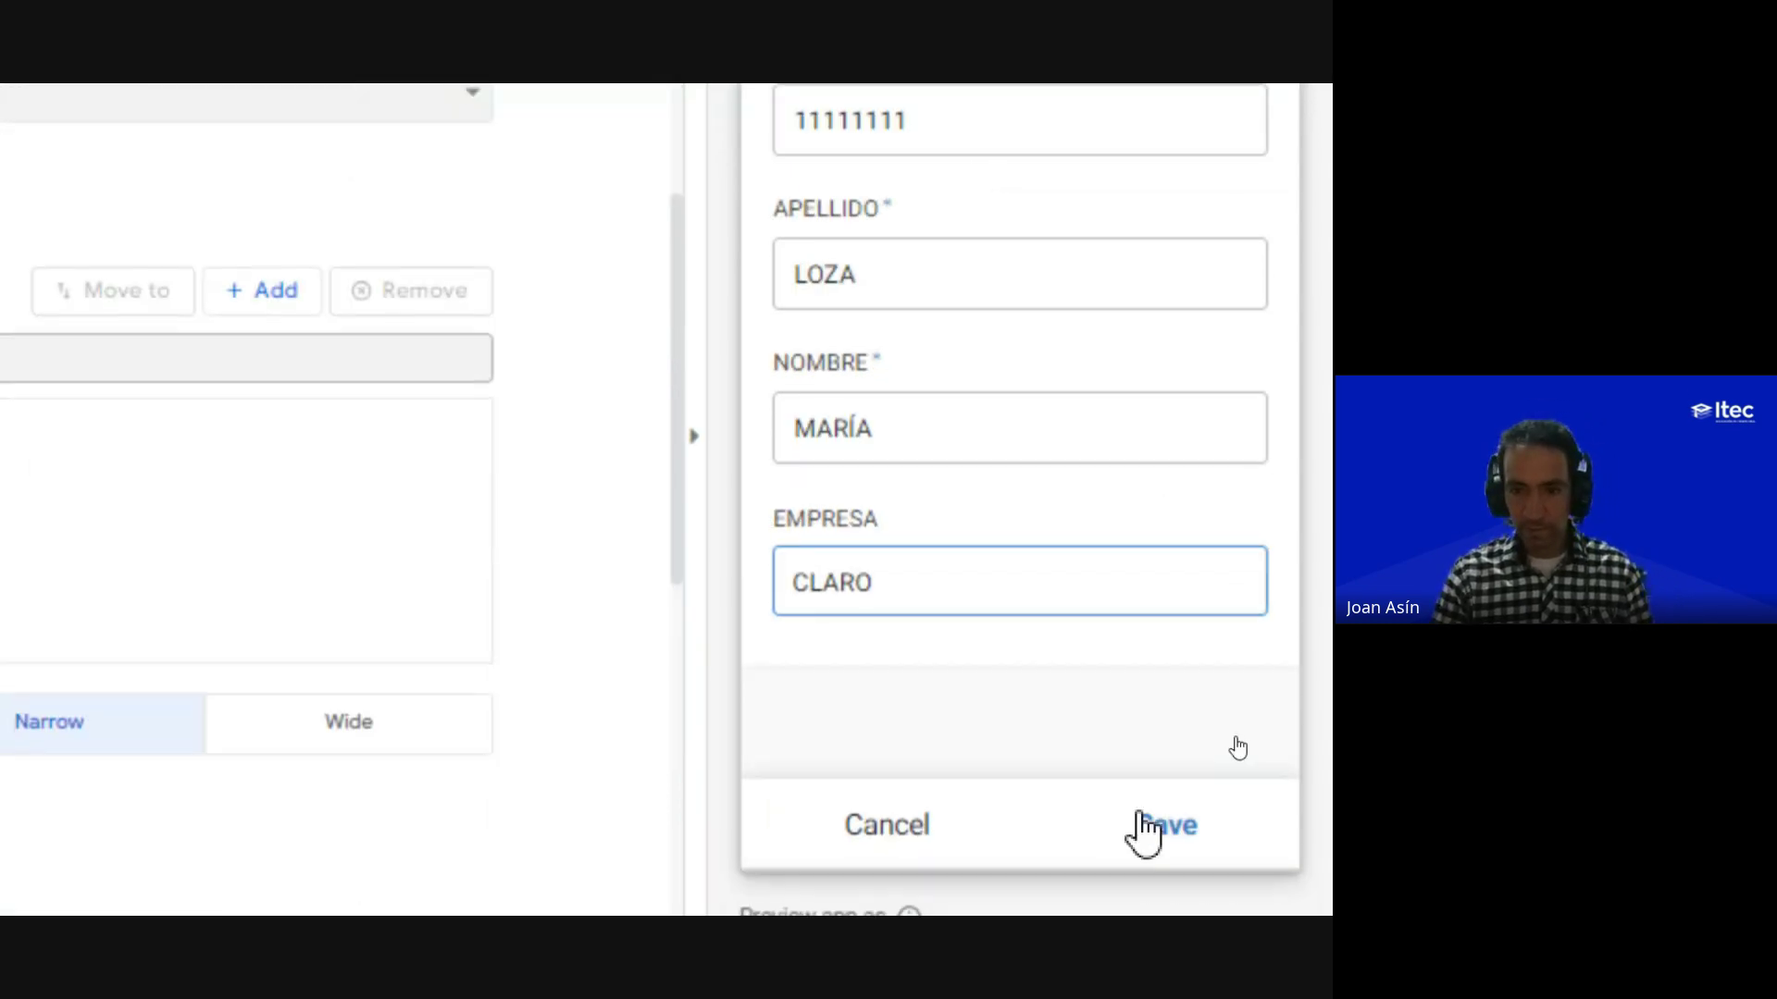
left_click(1147, 826)
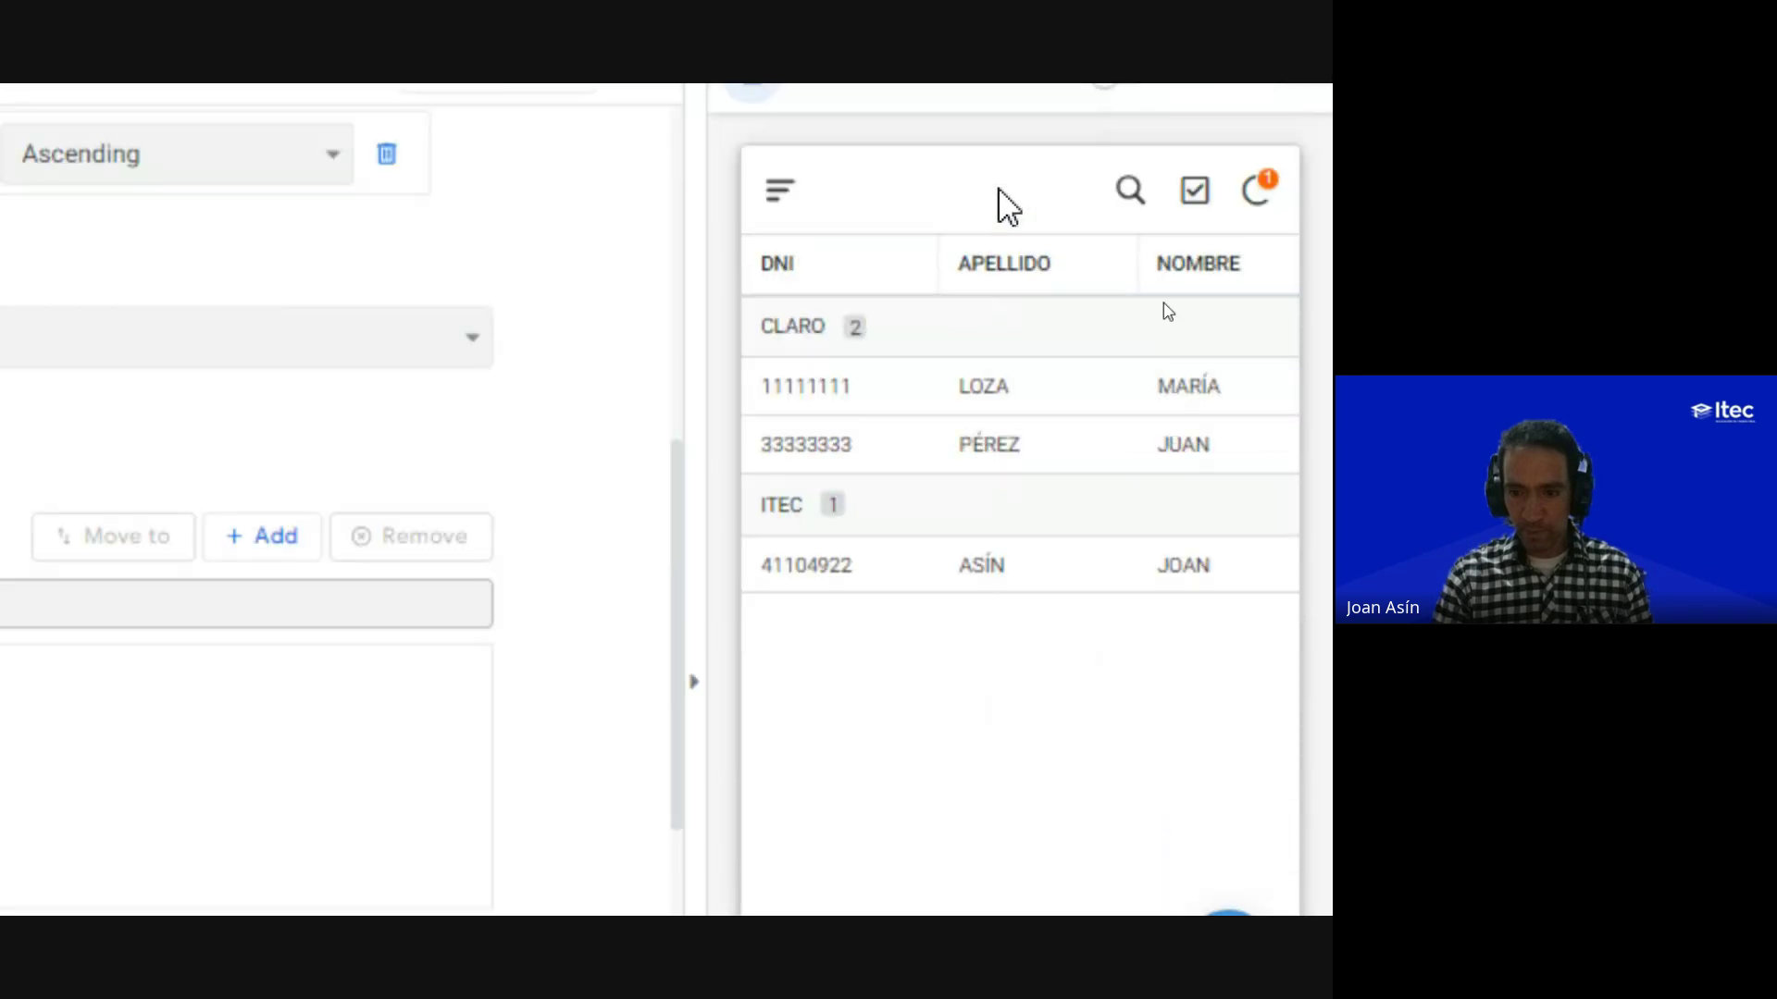
Step: Add a MOVISTAR record with a sample DNI, surname and first name
scroll(861, 462, "down", 4)
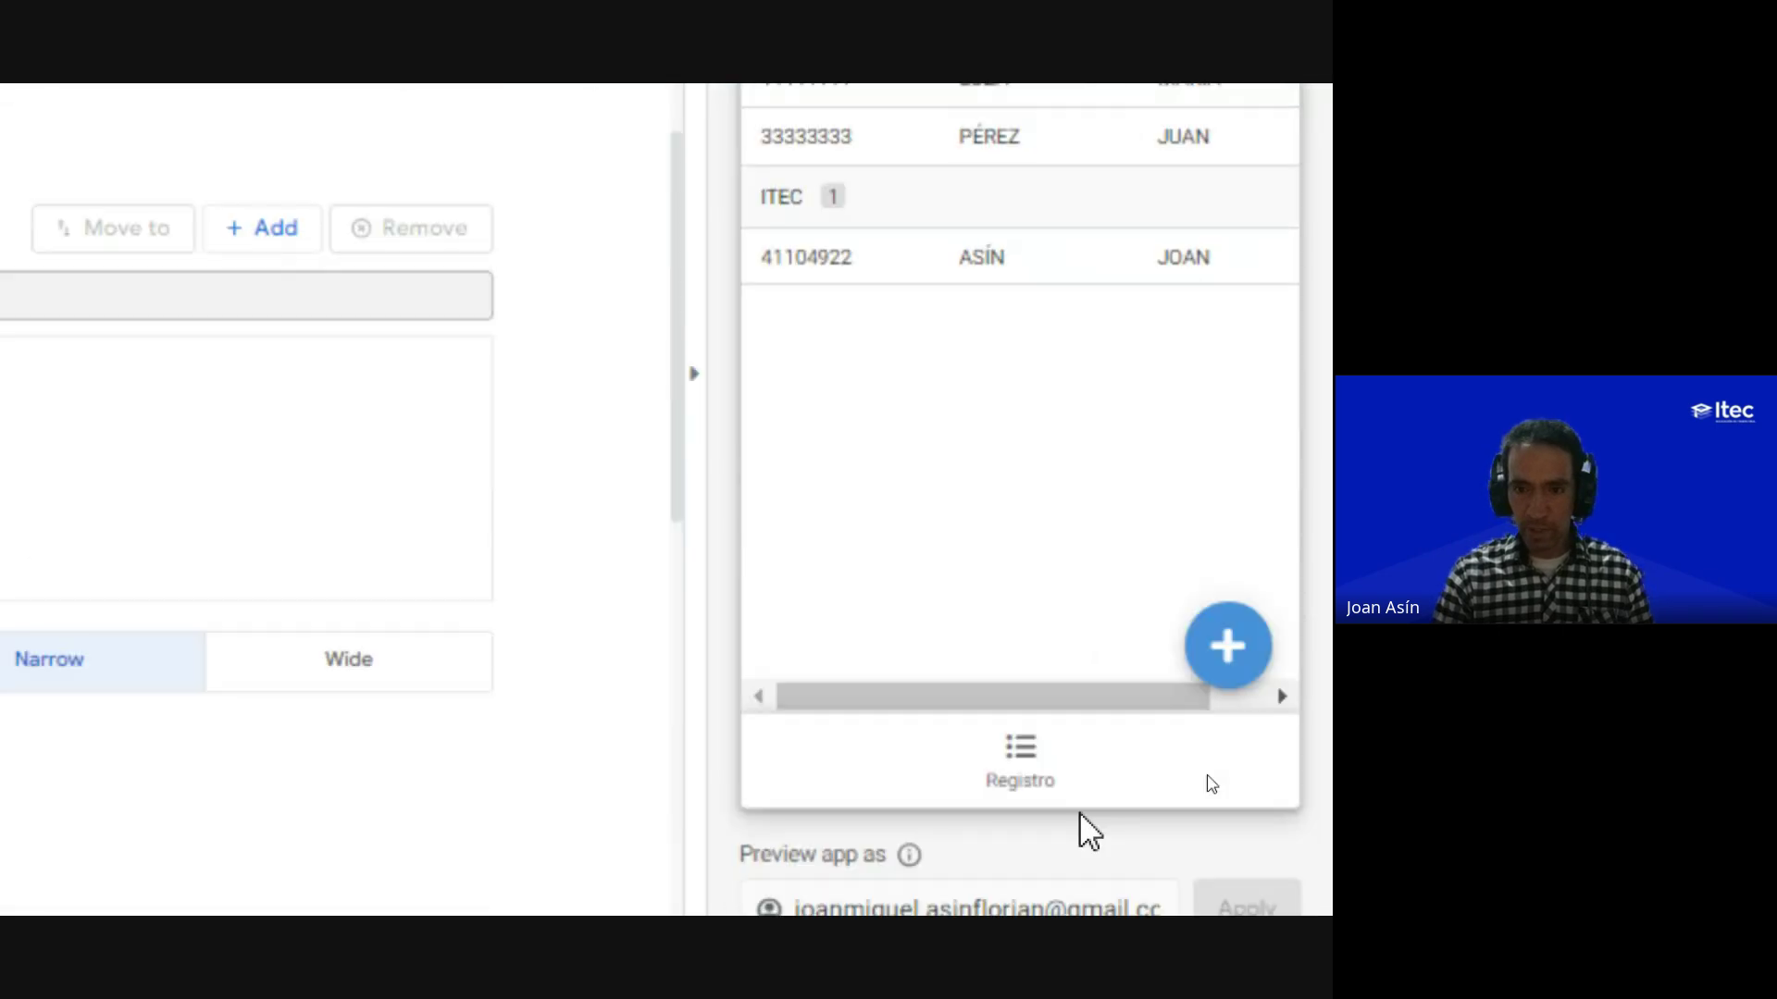
left_click(1223, 618)
scroll(892, 195, "up", 1)
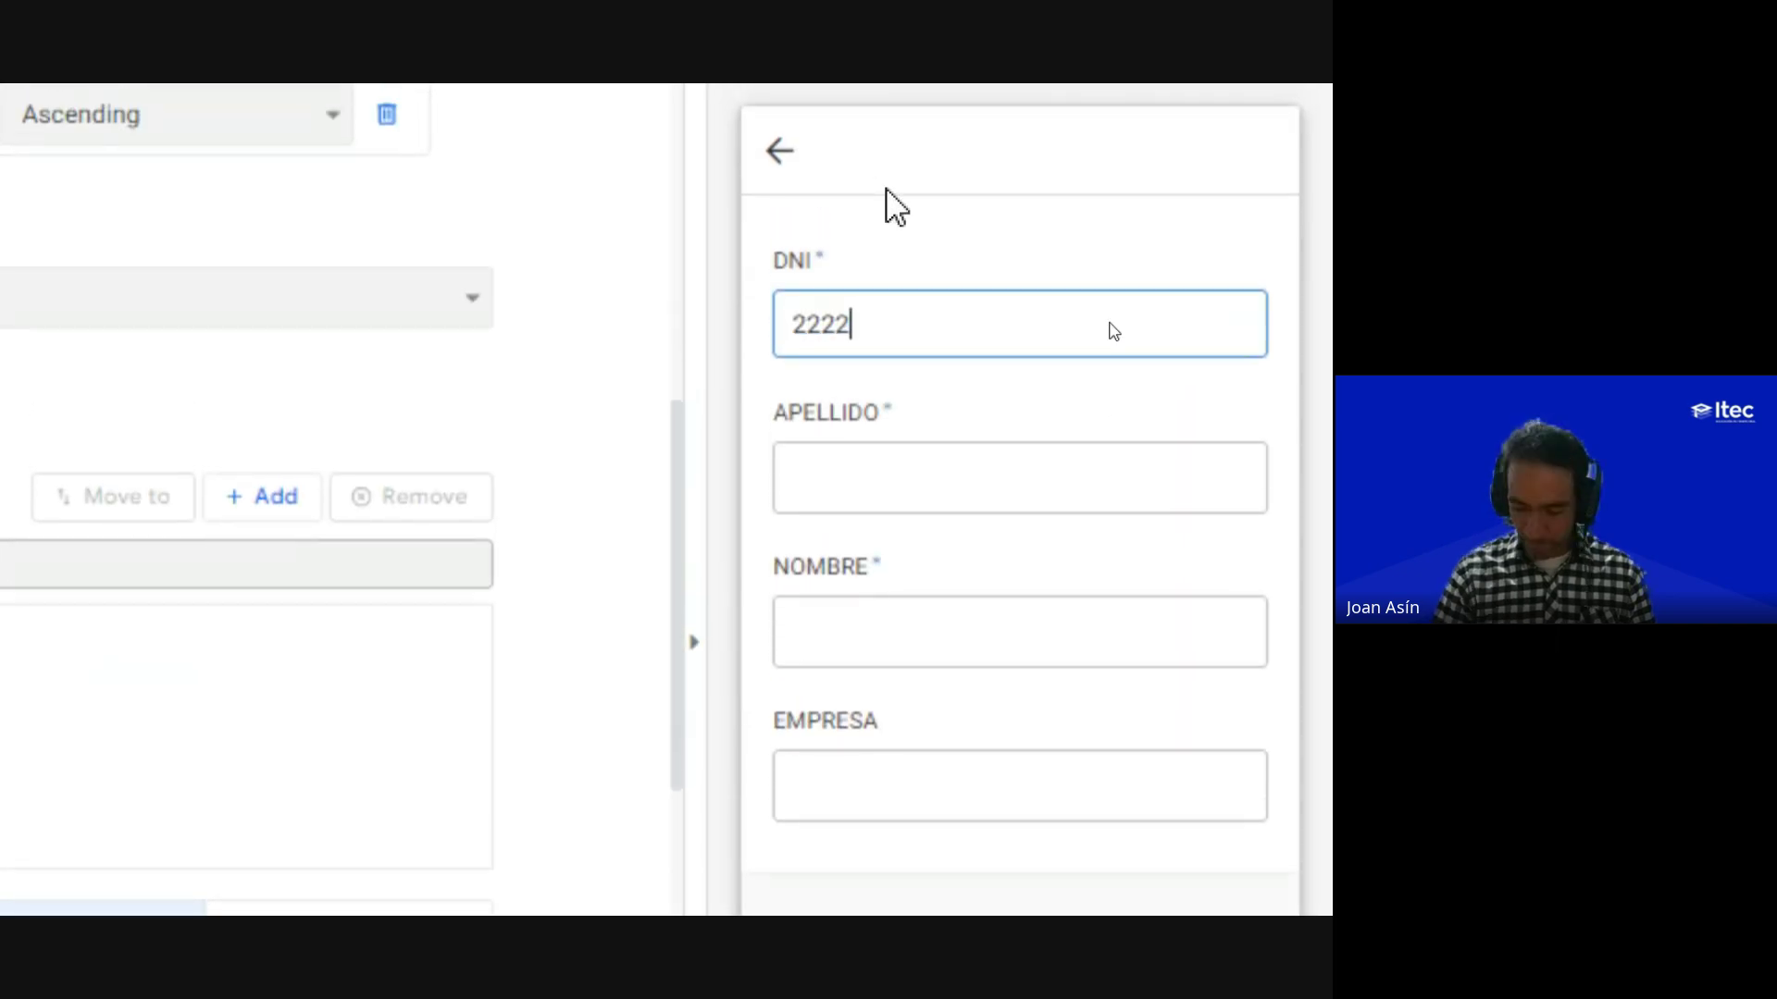
type("22222222")
key("Tab")
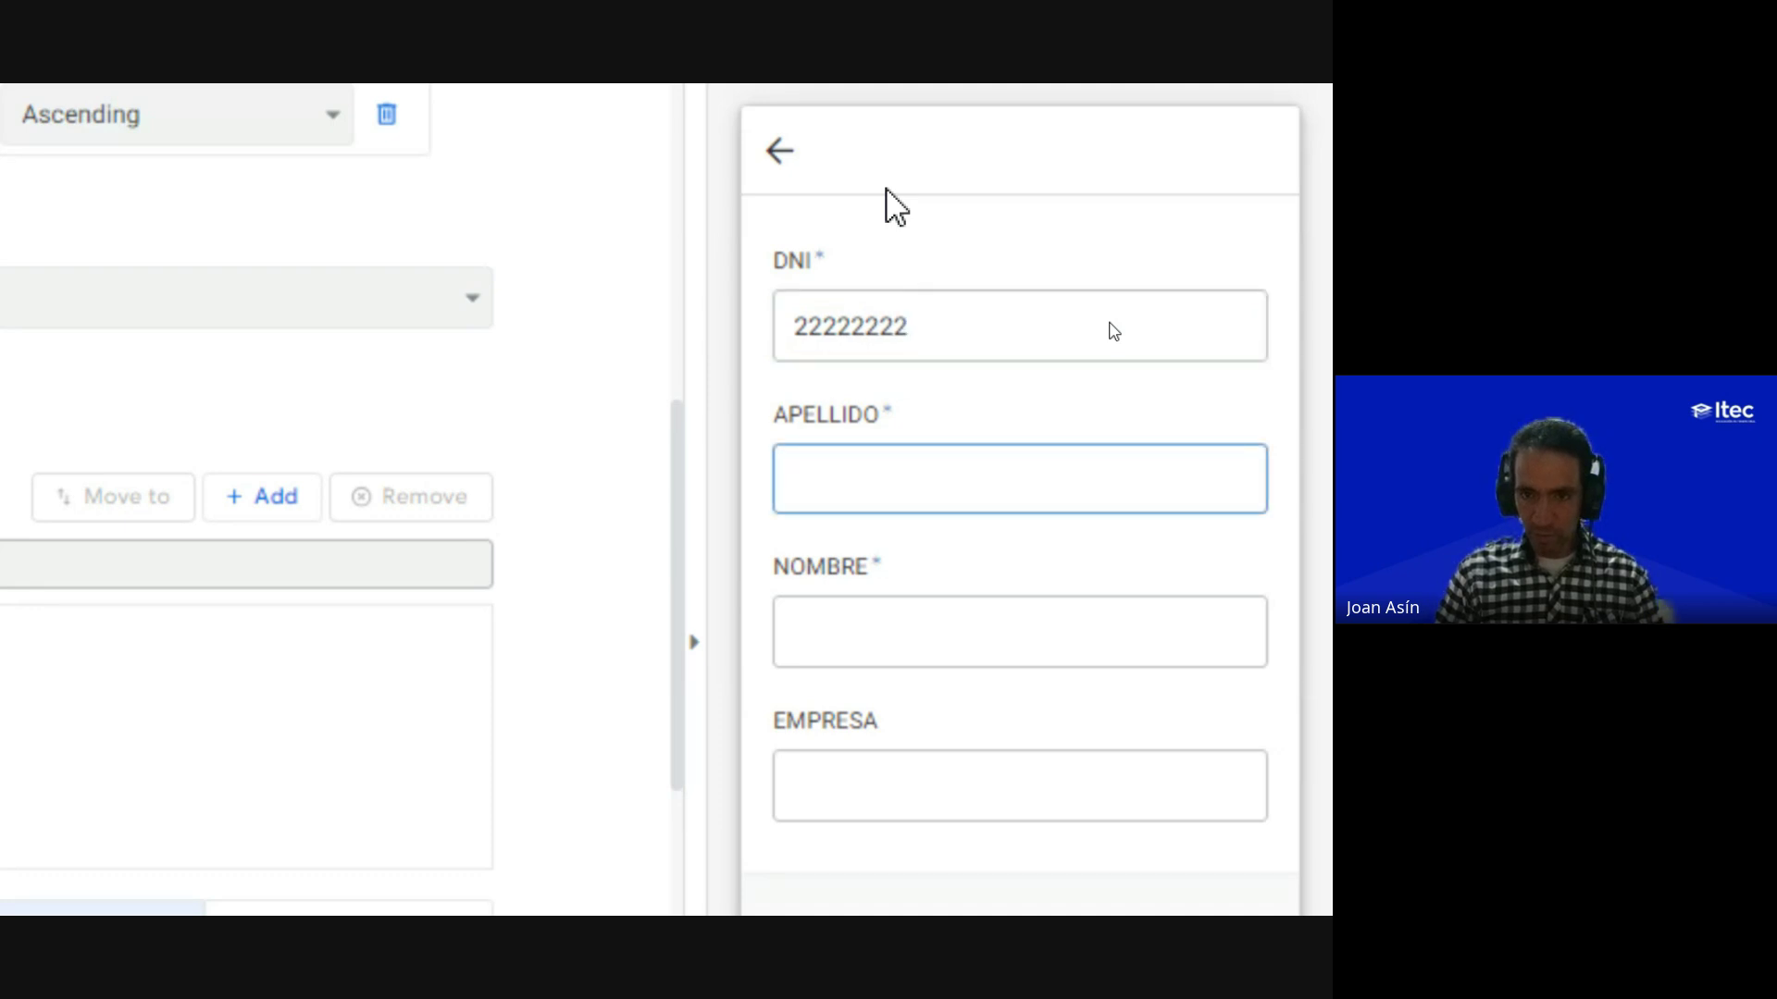
type("GONZÁLEZ")
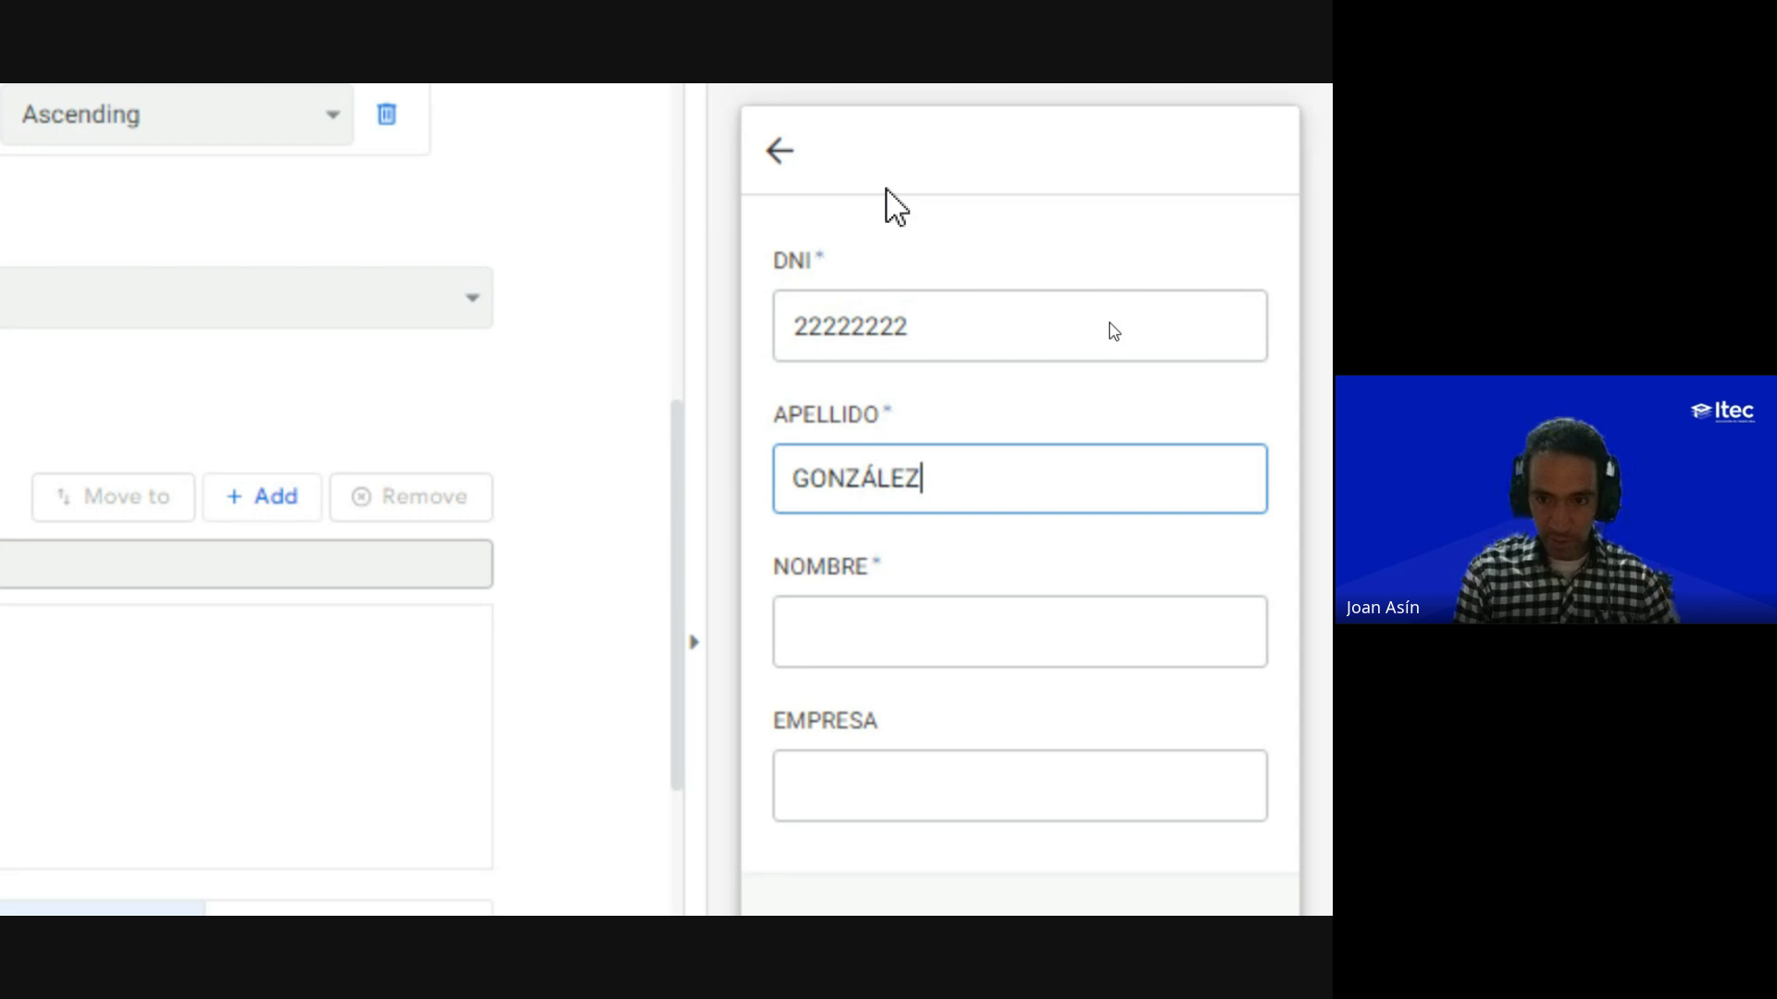
key("Tab")
type("LUIS")
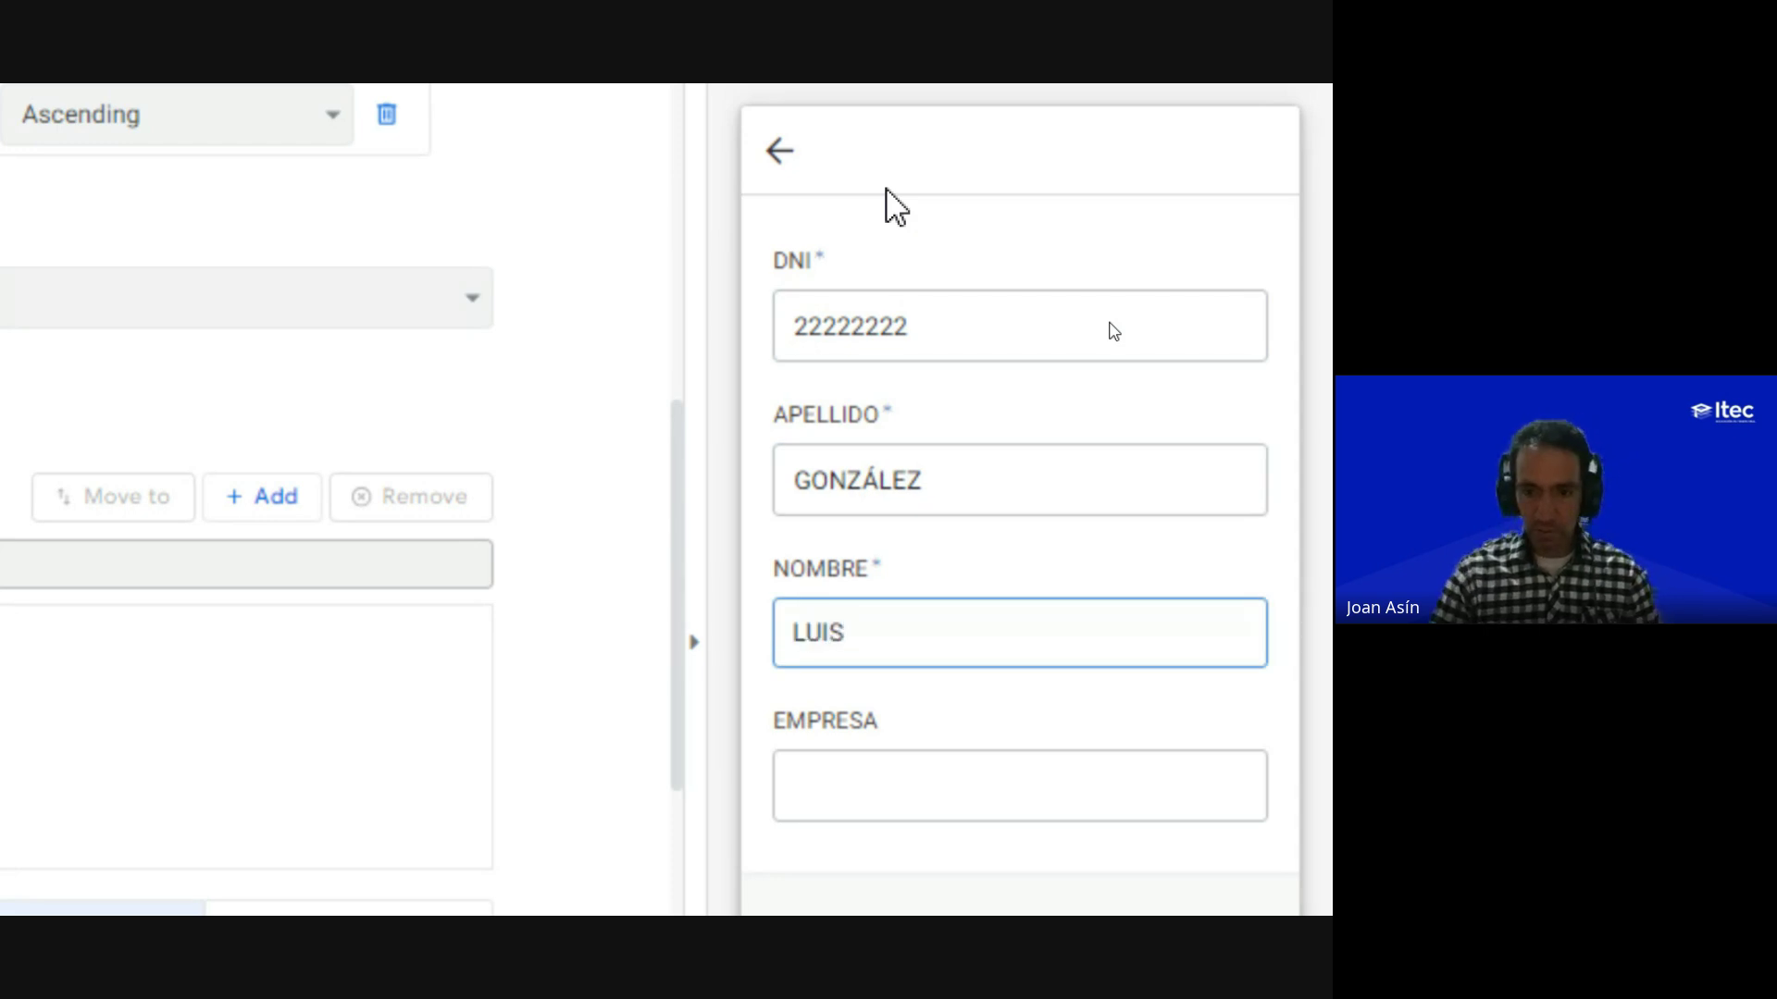
key("Tab")
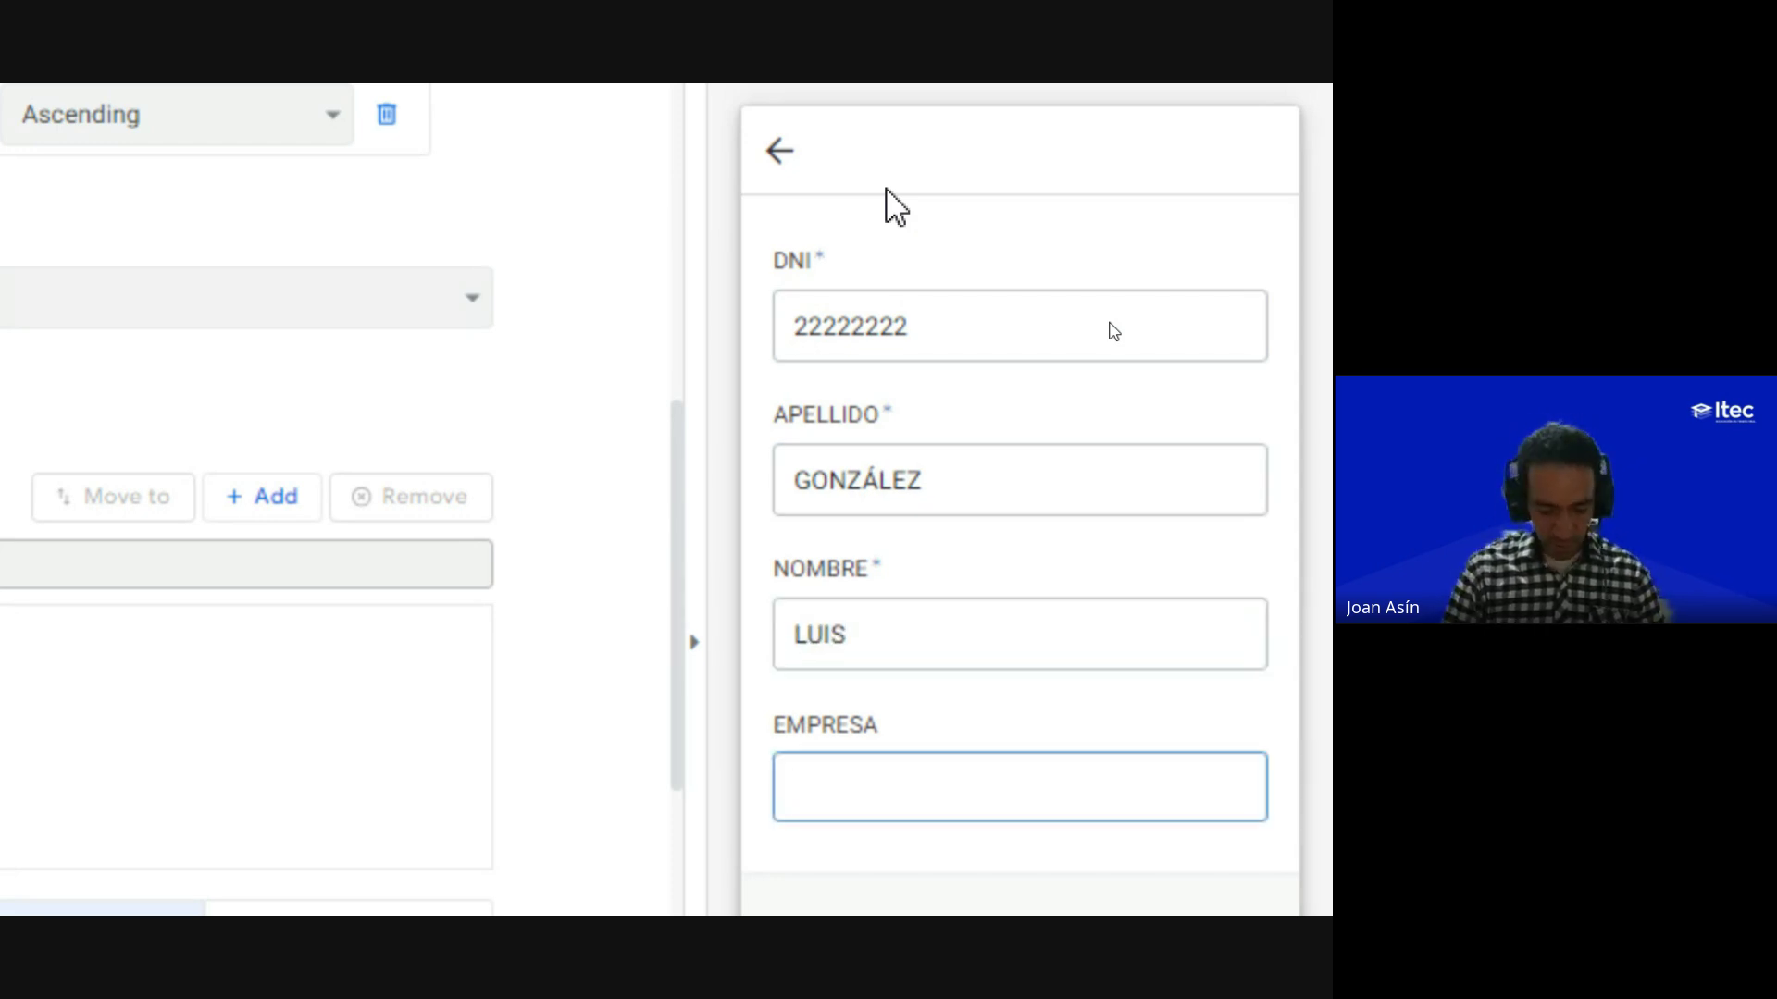
type("MOVISTAR")
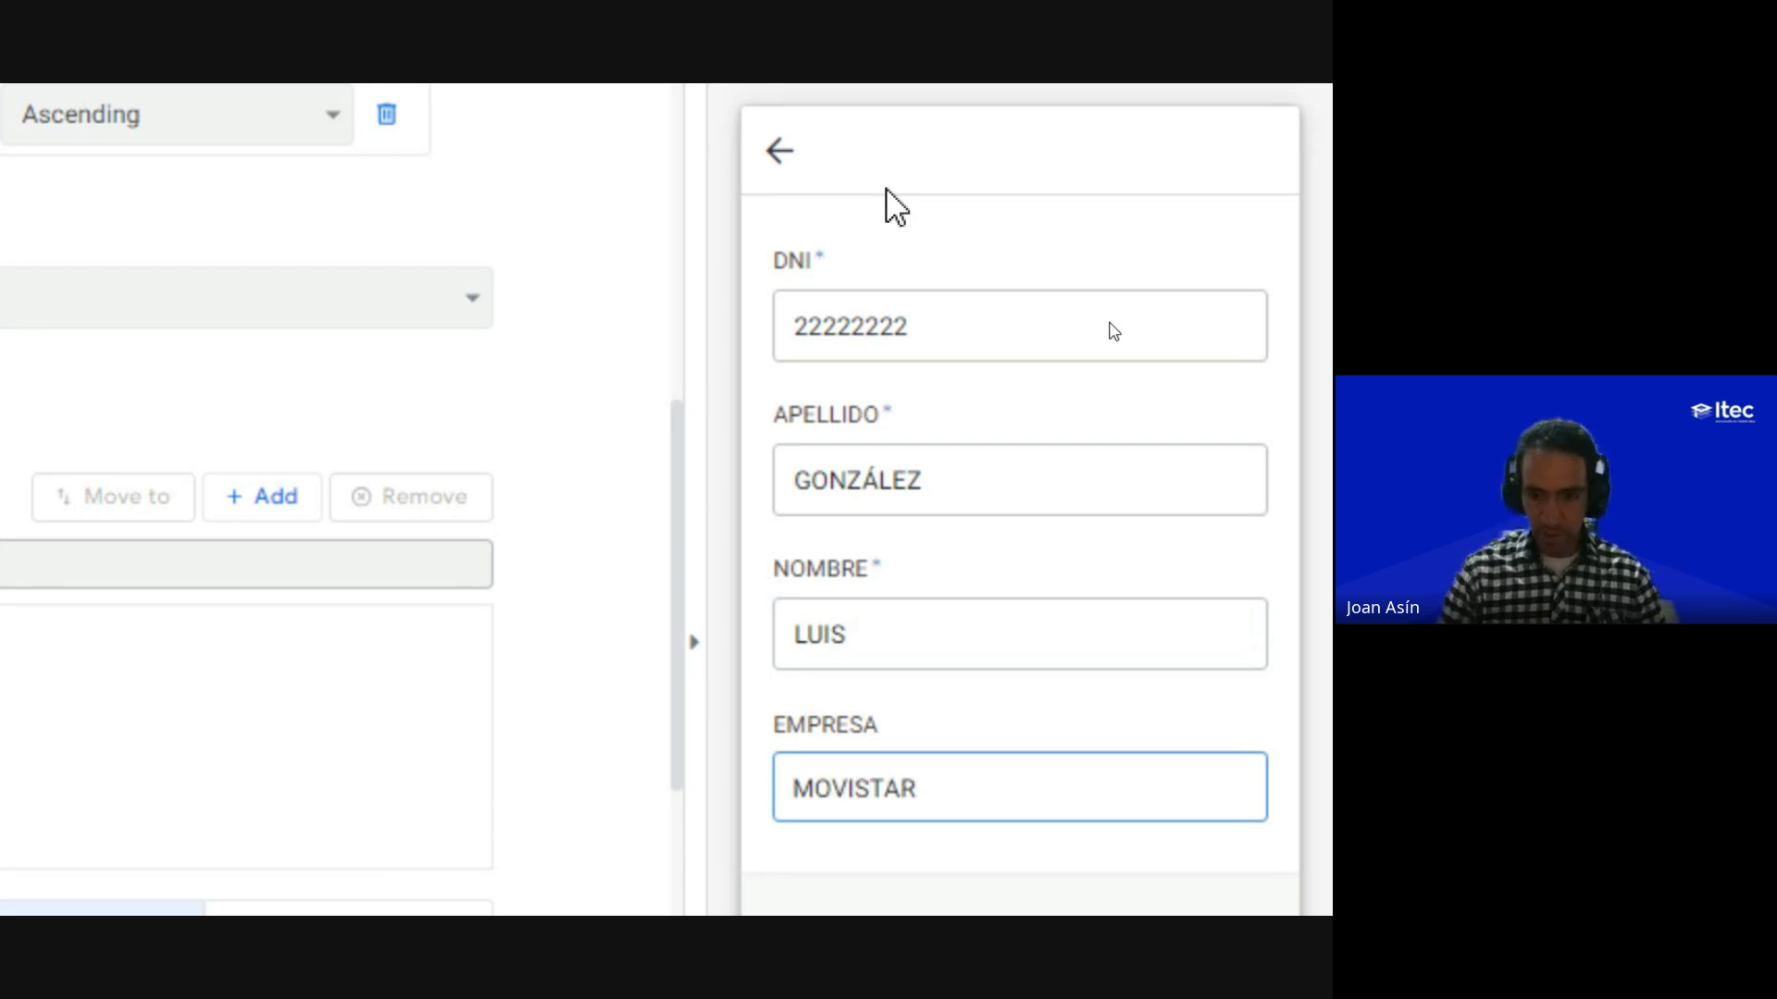
scroll(1138, 833, "down", 5)
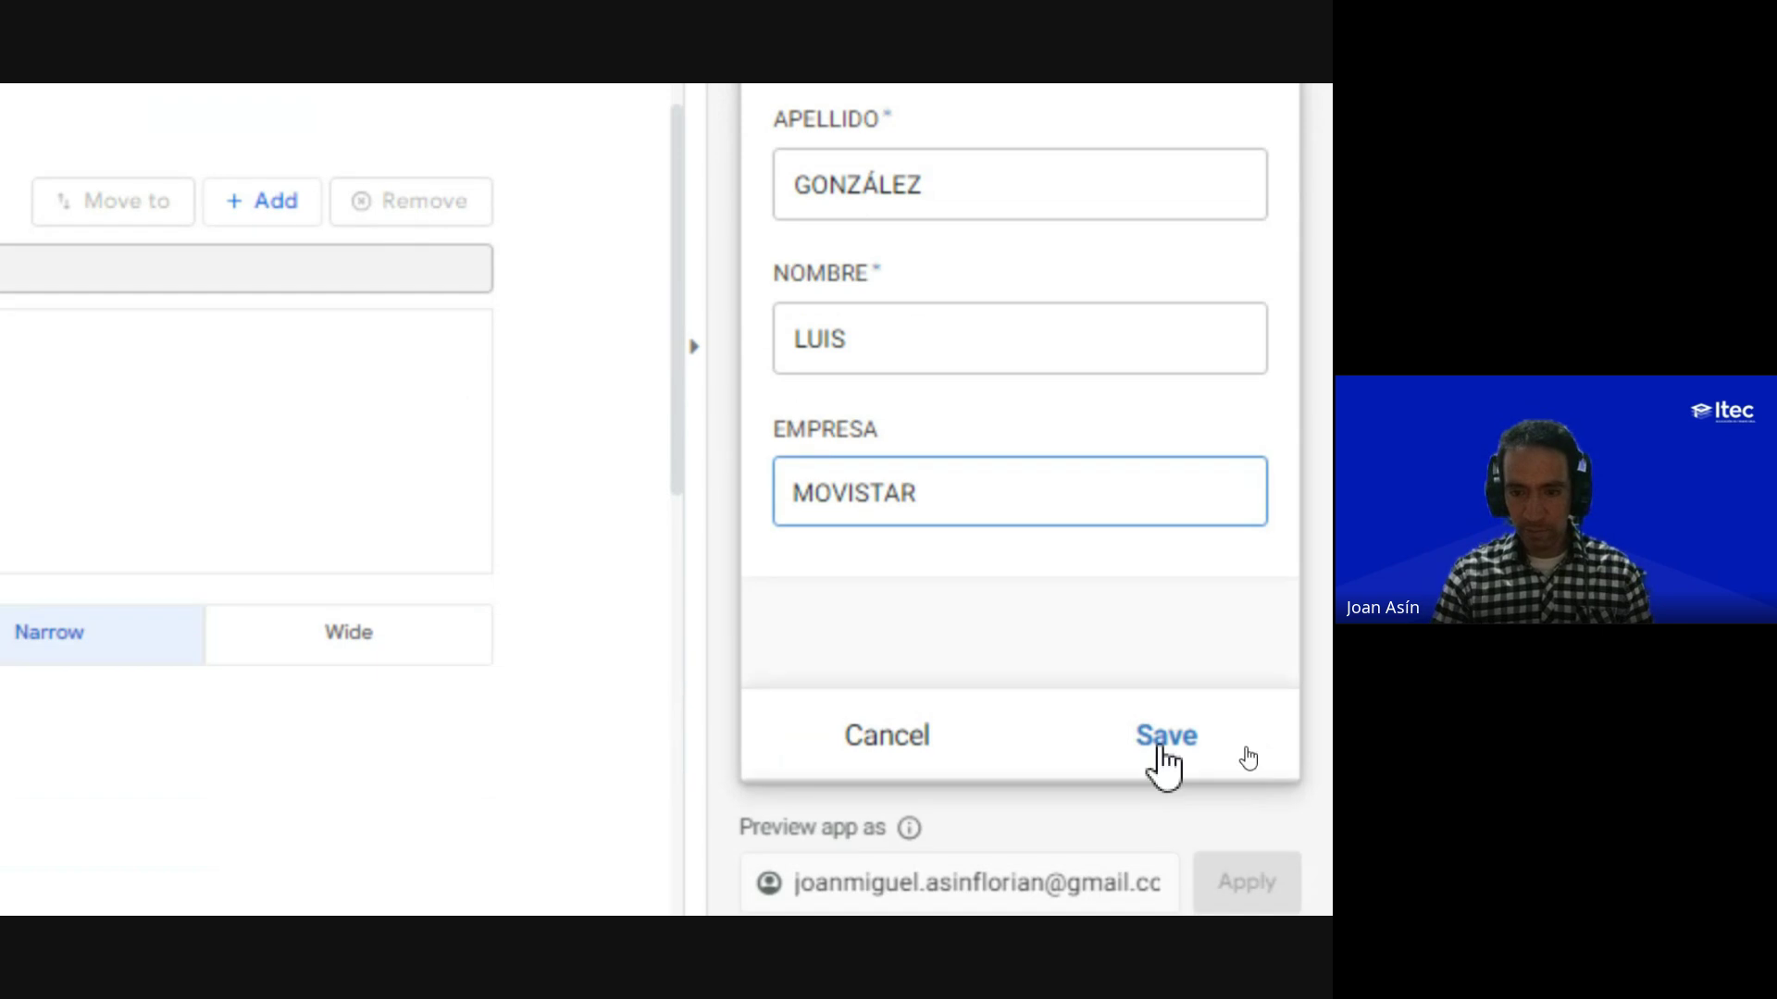
left_click(1157, 739)
Step: Add a second ITEC record, correcting the mistyped DNI before entering the names
scroll(1111, 250, "up", 3)
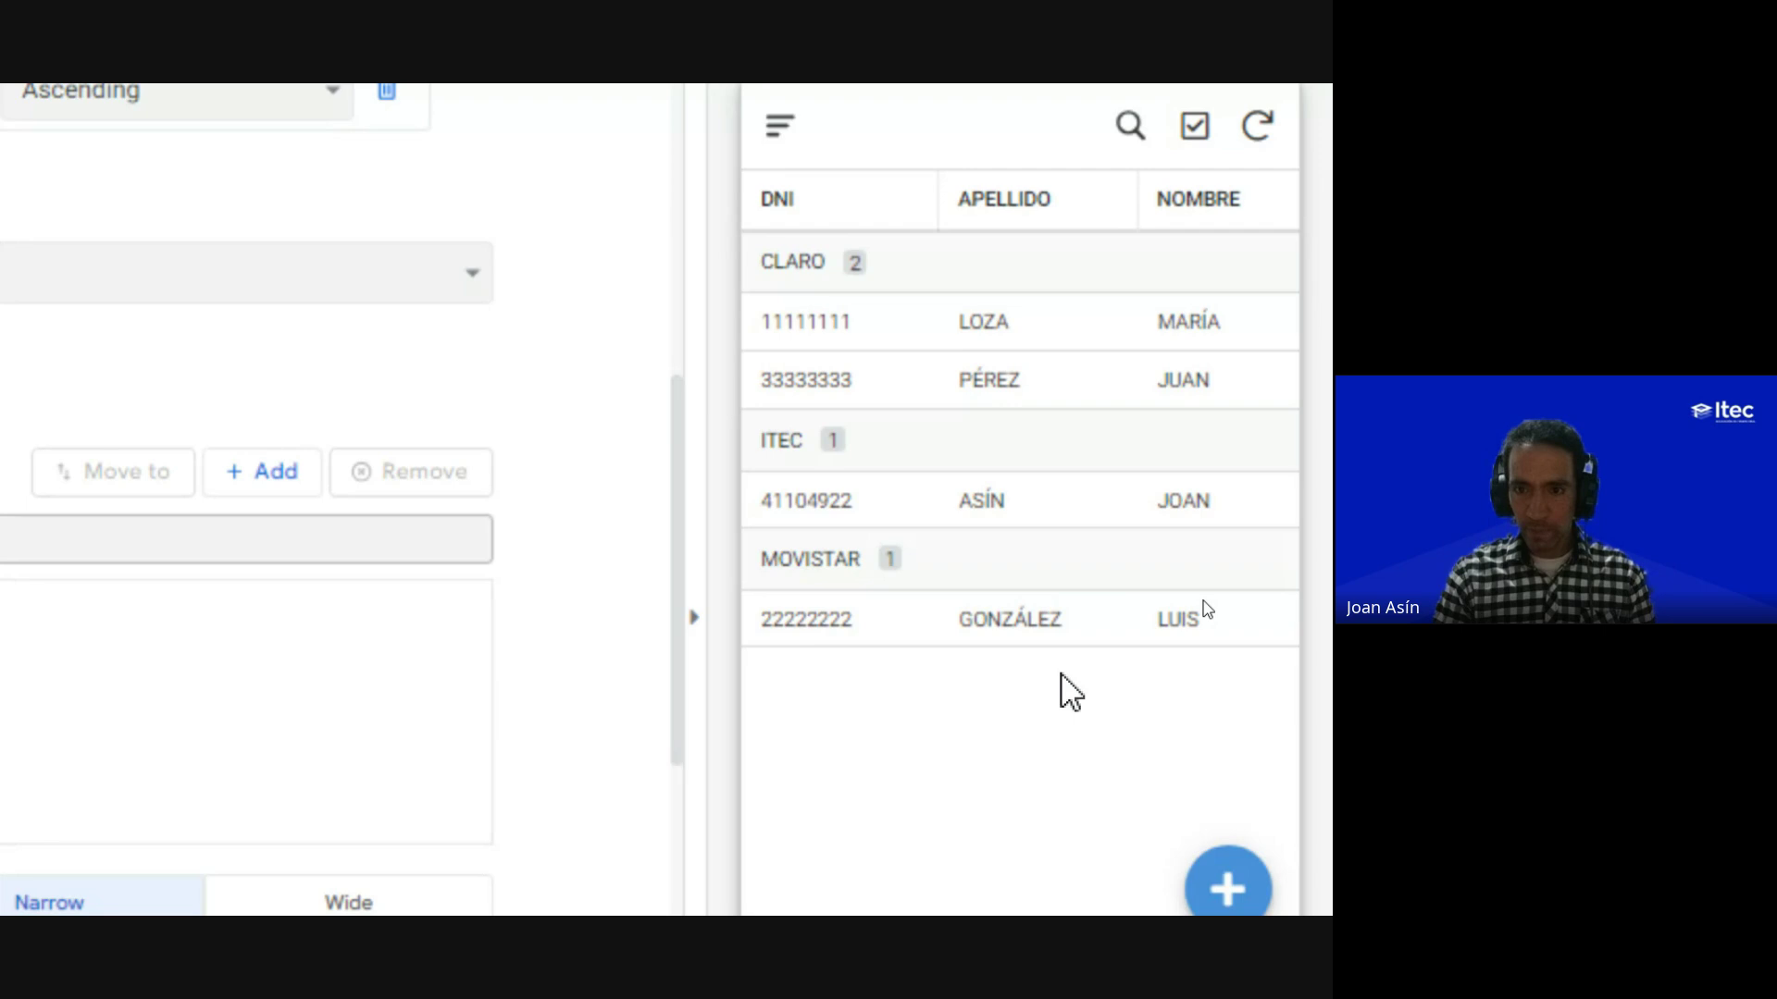
scroll(1070, 693, "down", 2)
left_click(1228, 723)
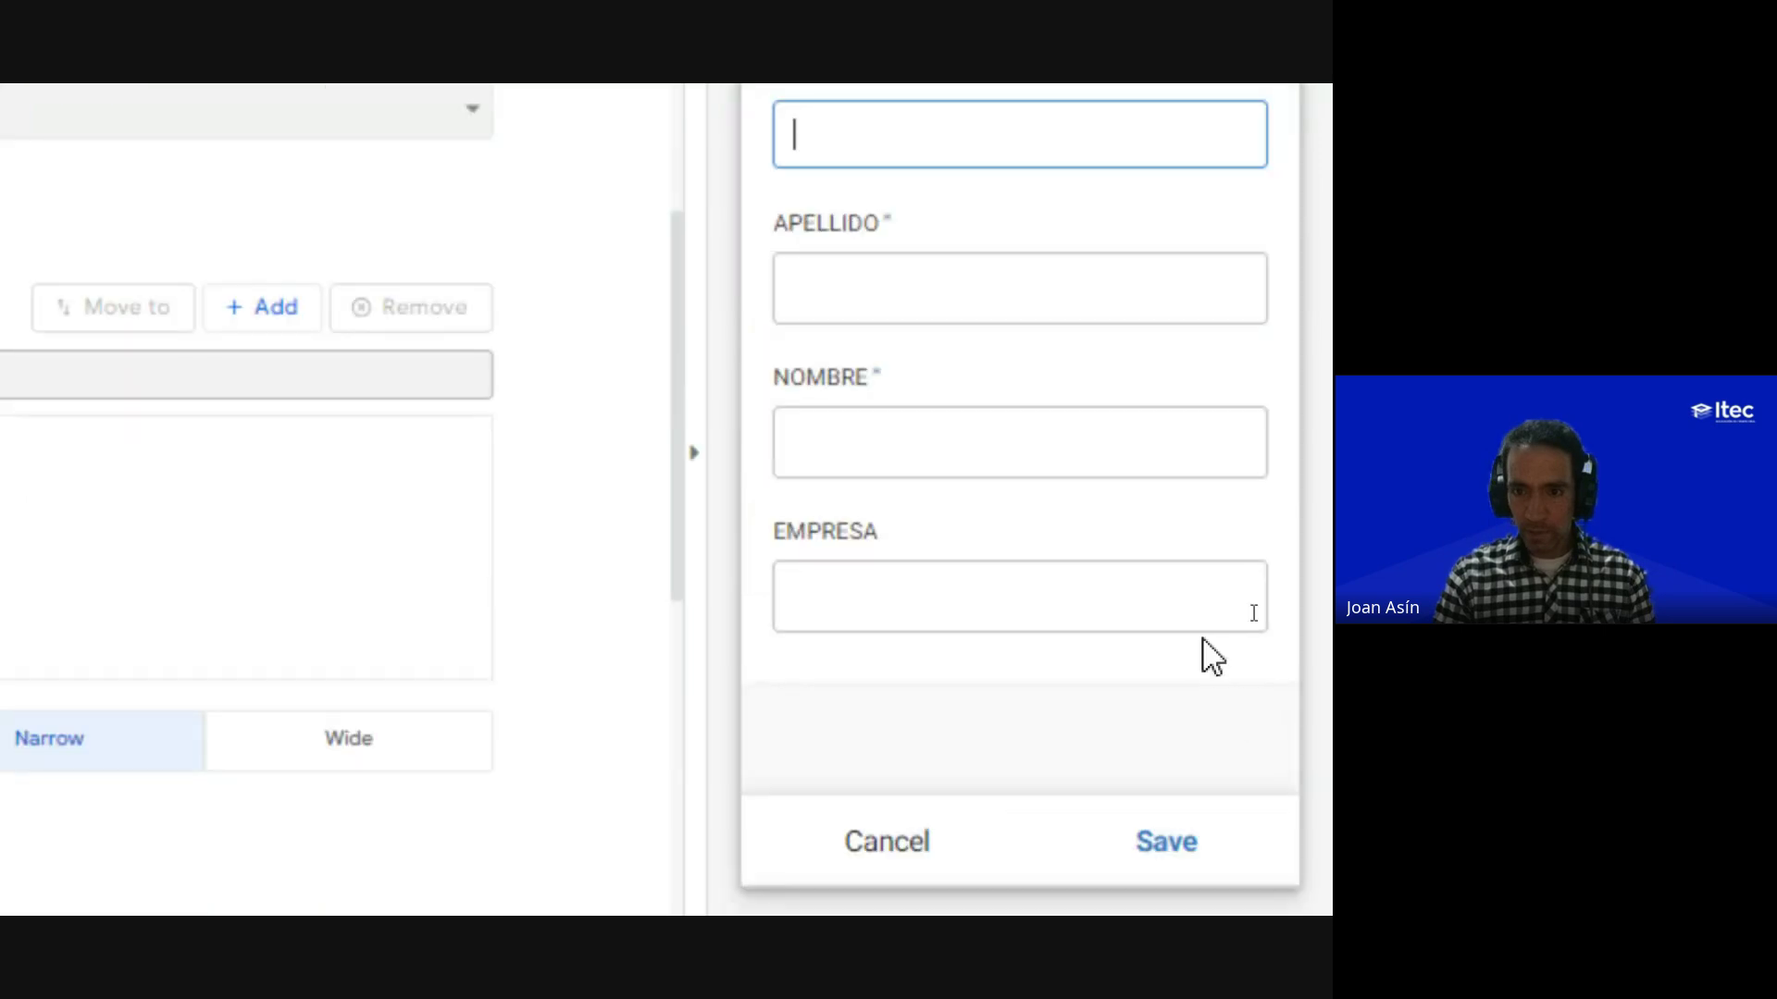
scroll(1008, 186, "up", 3)
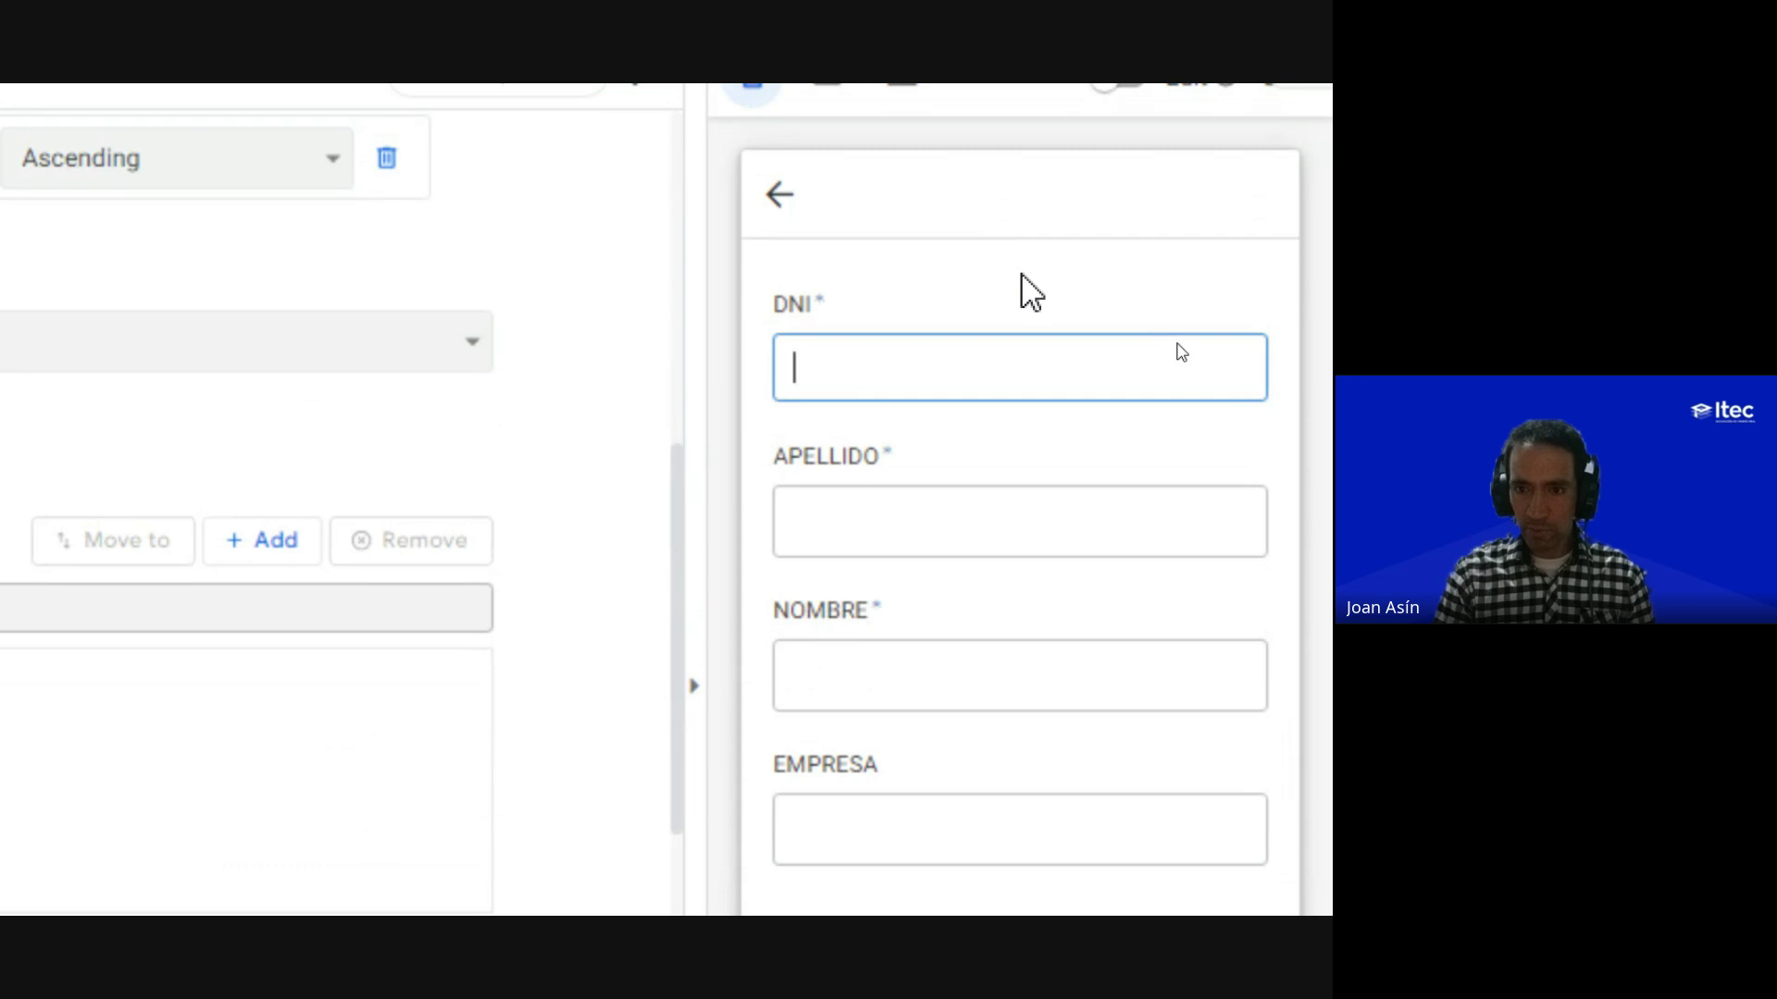
type("MIGUEL")
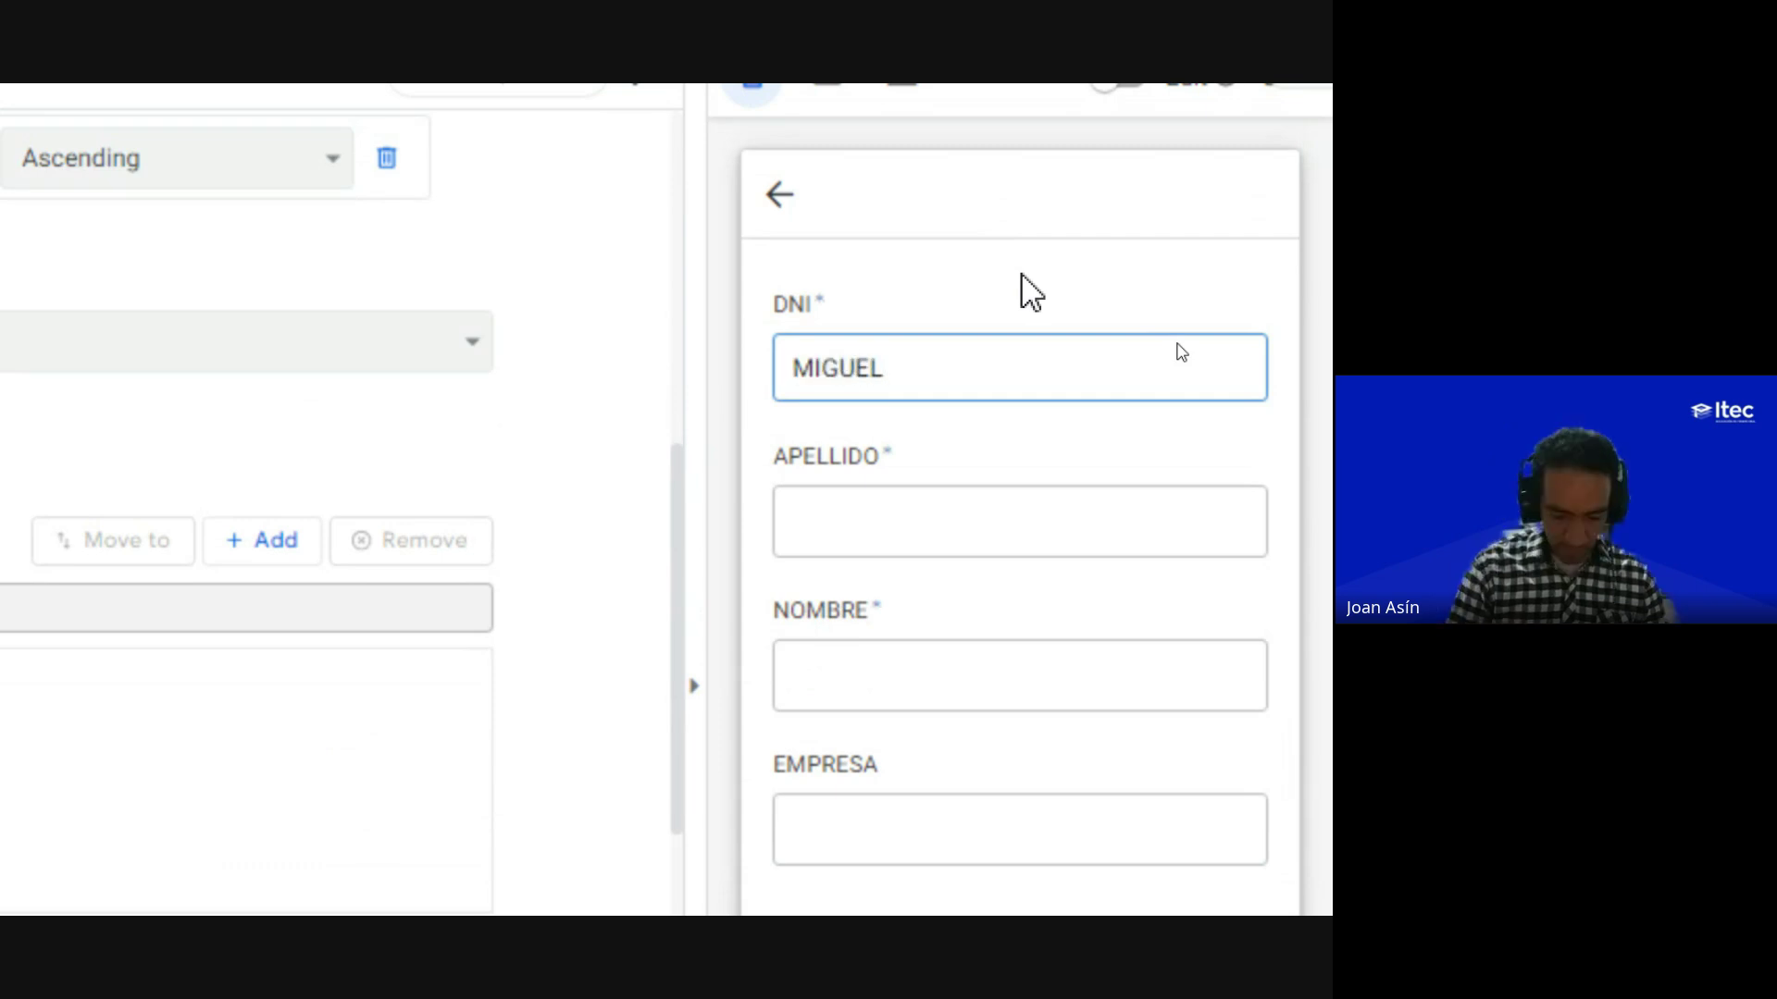
key("ctrl+a")
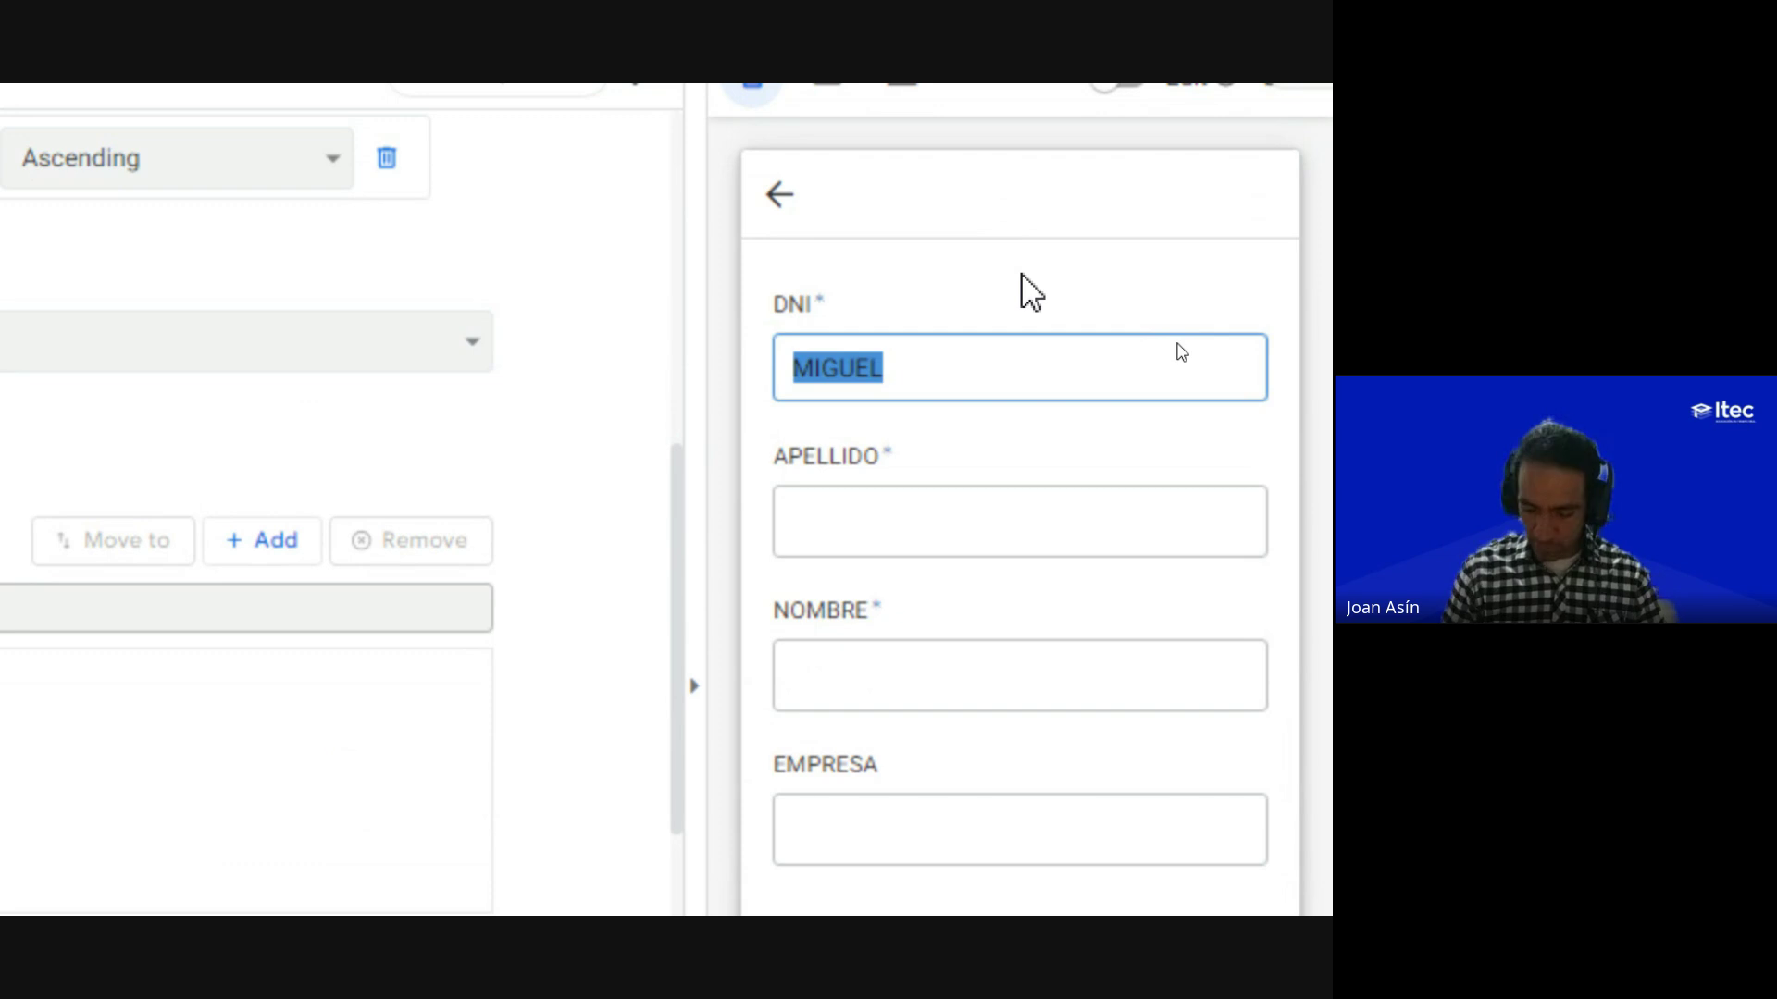
type("44444444")
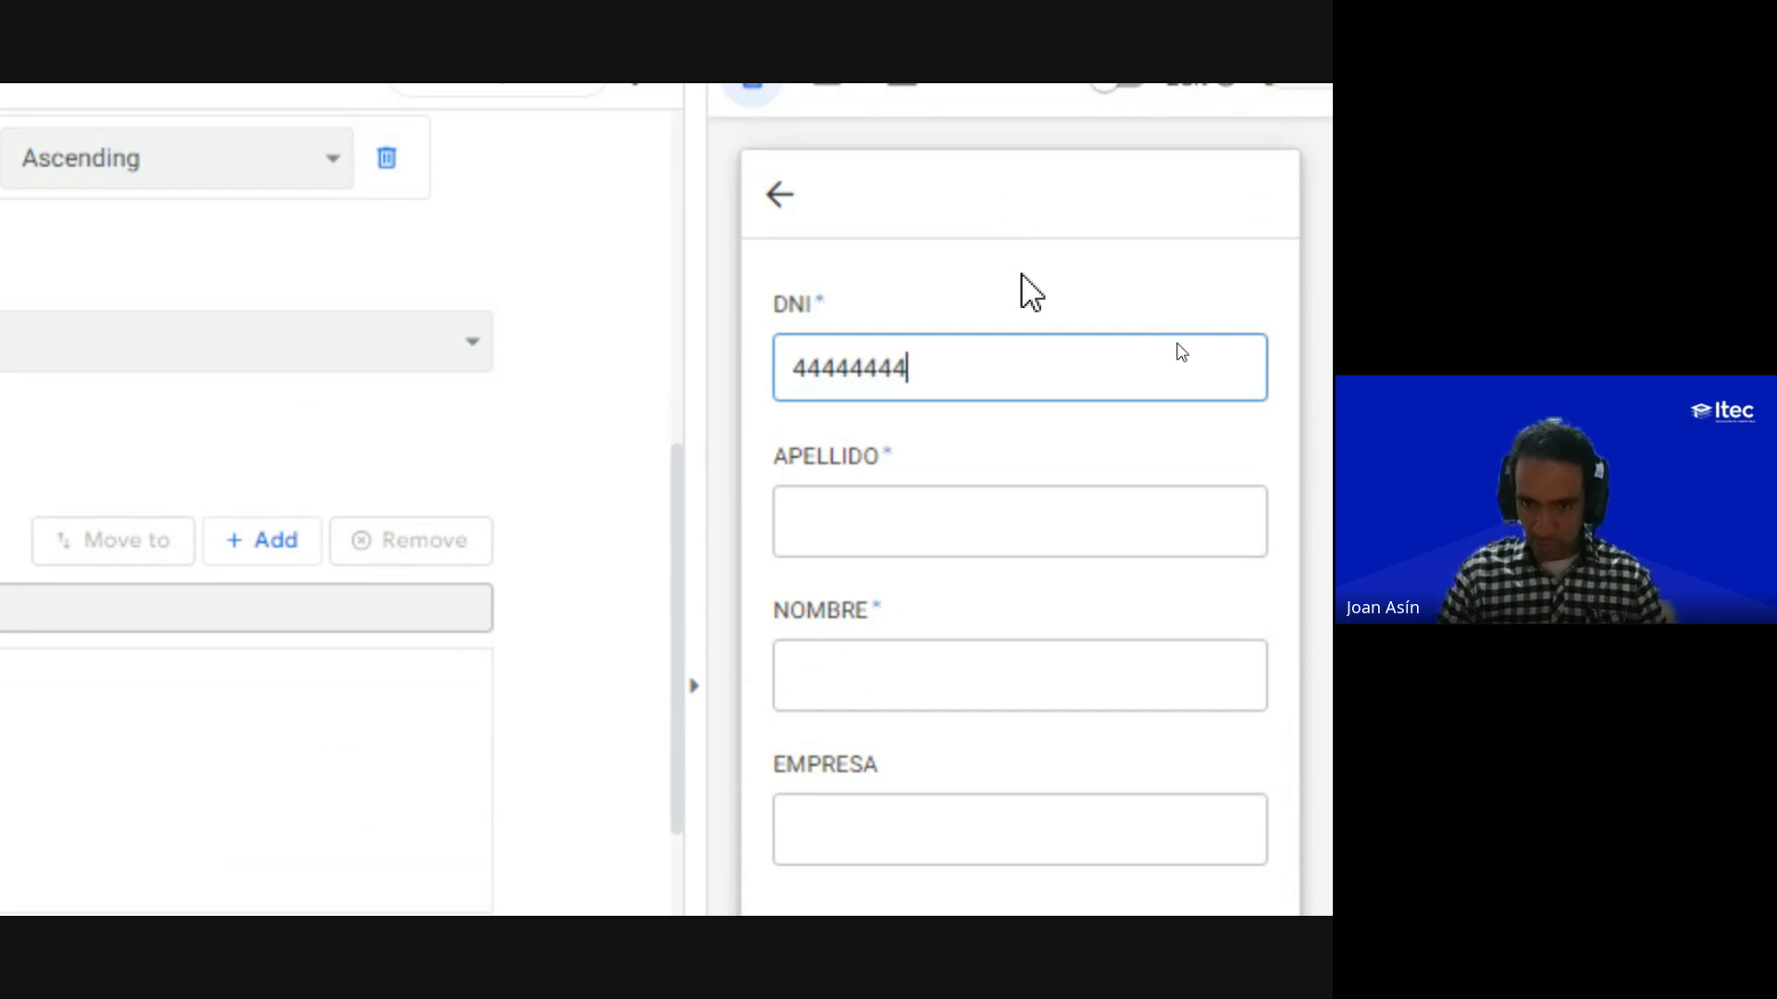
key("Tab")
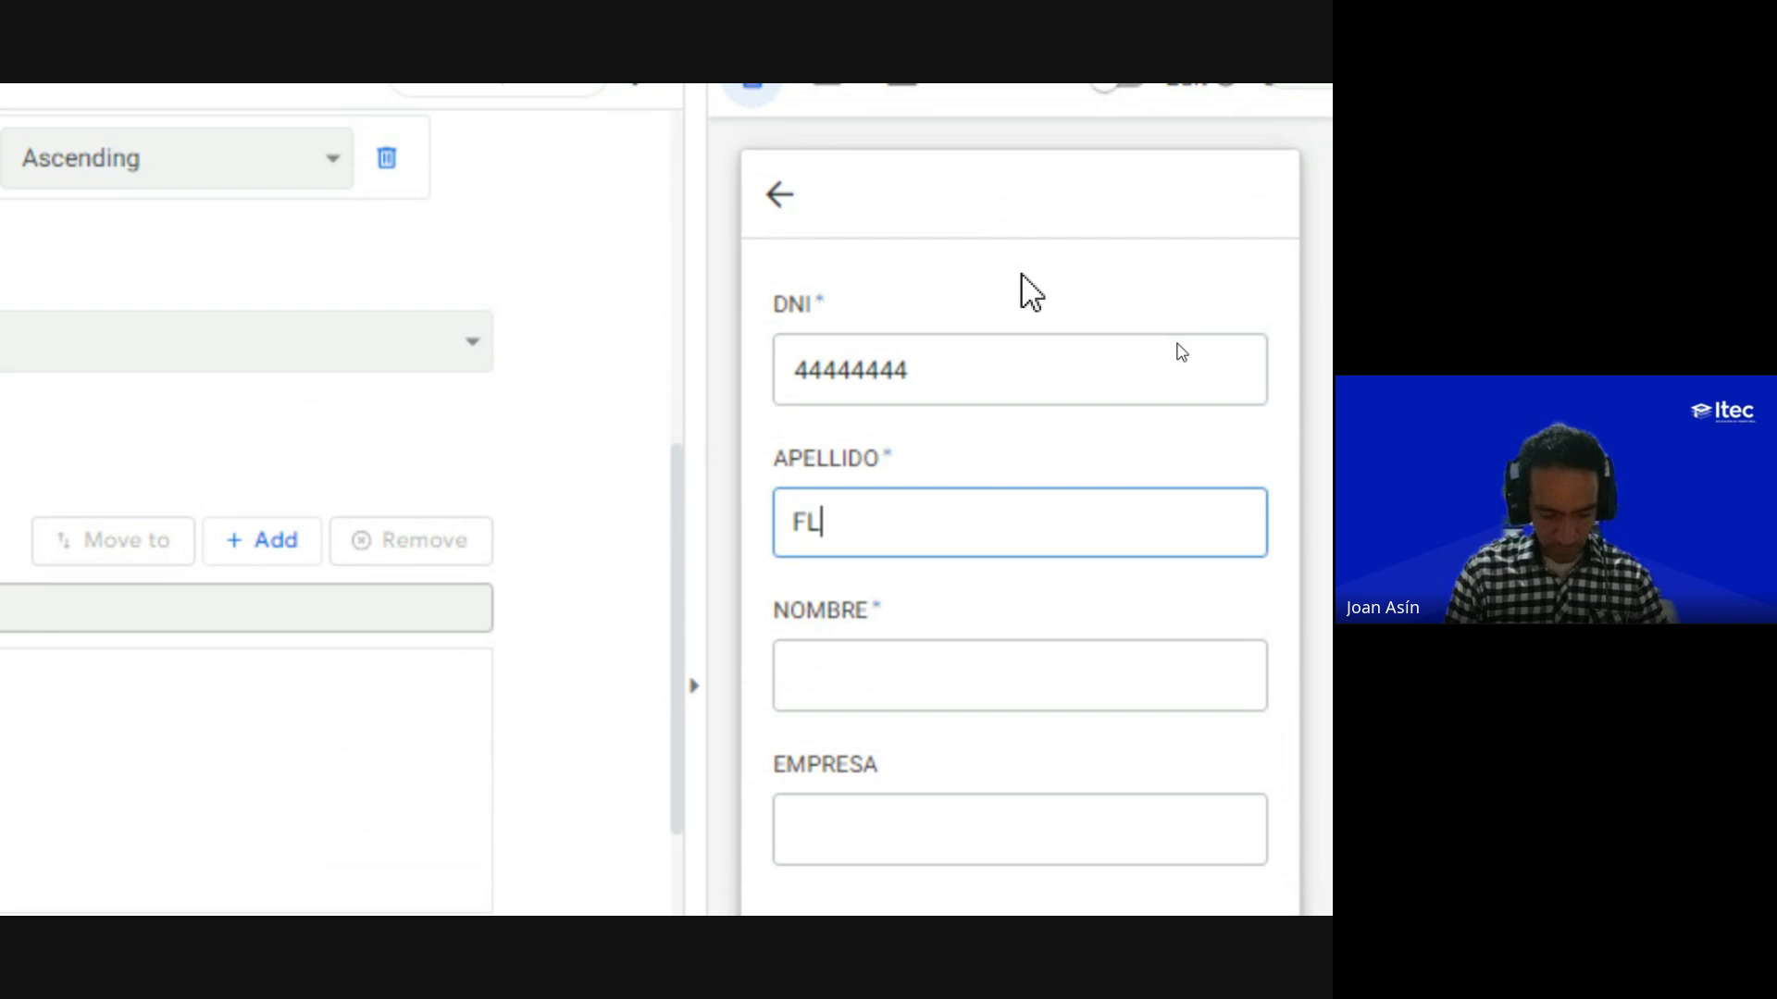
type("FLORIÁN")
key("Tab")
type("M")
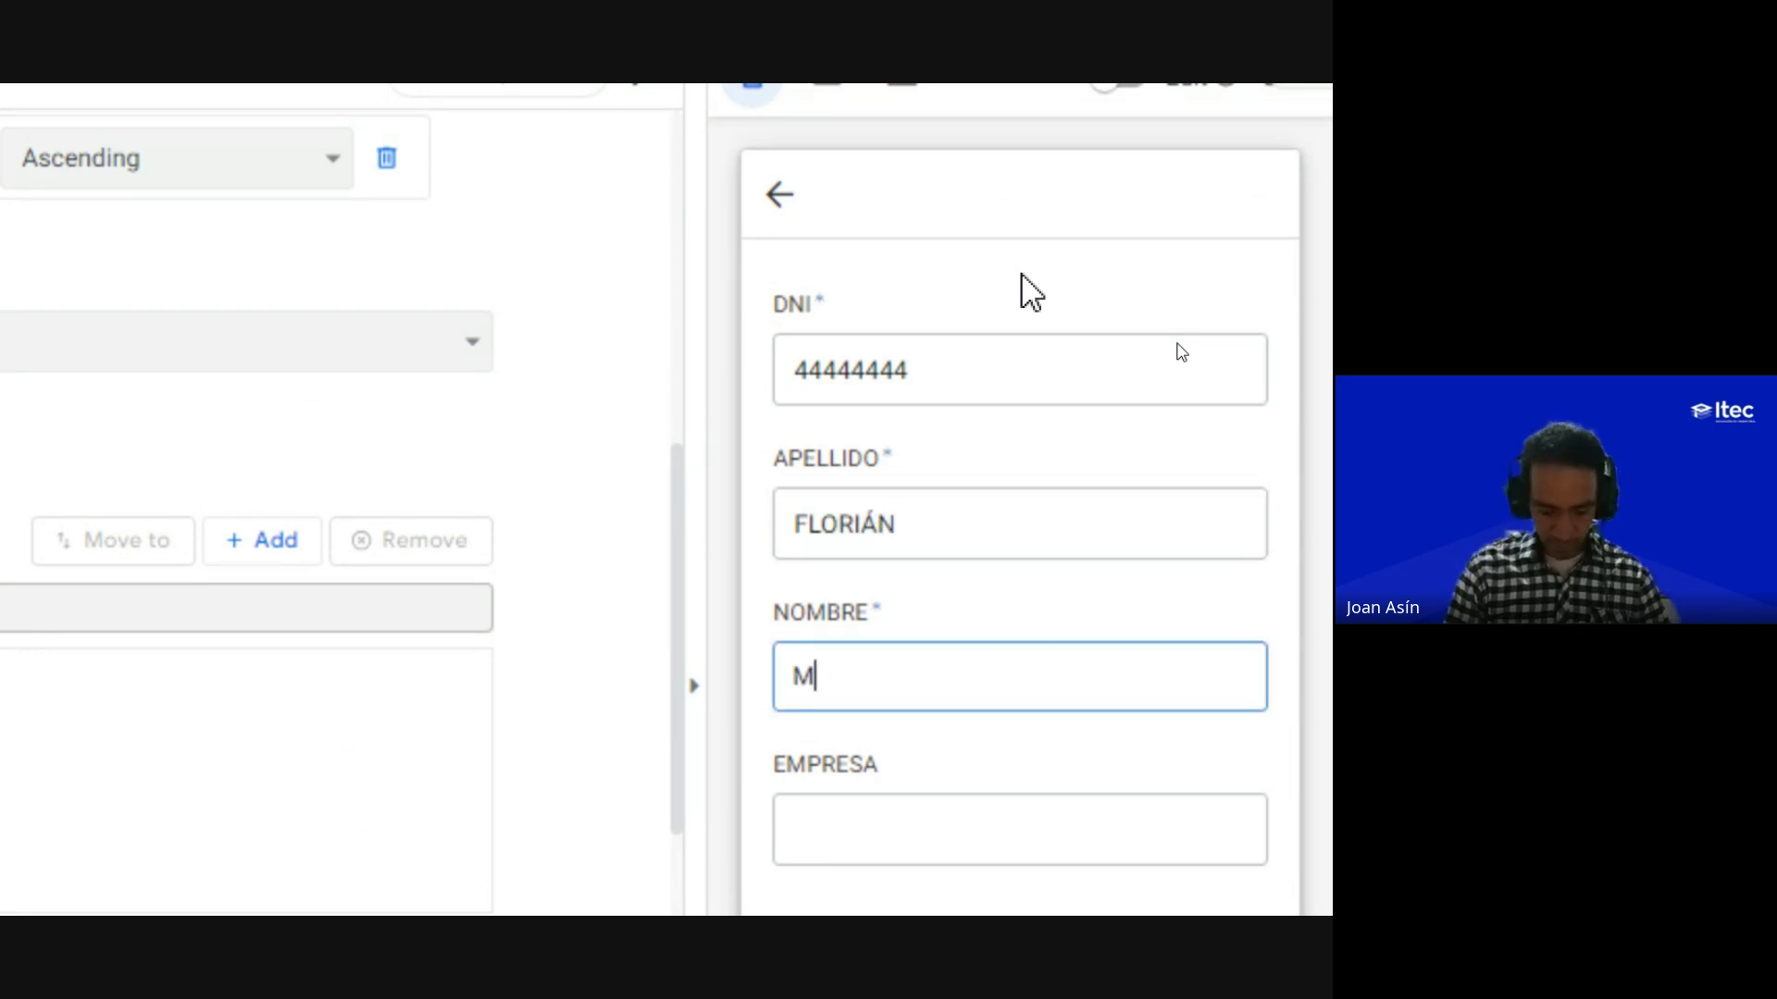
type("IGUEL")
key("Tab")
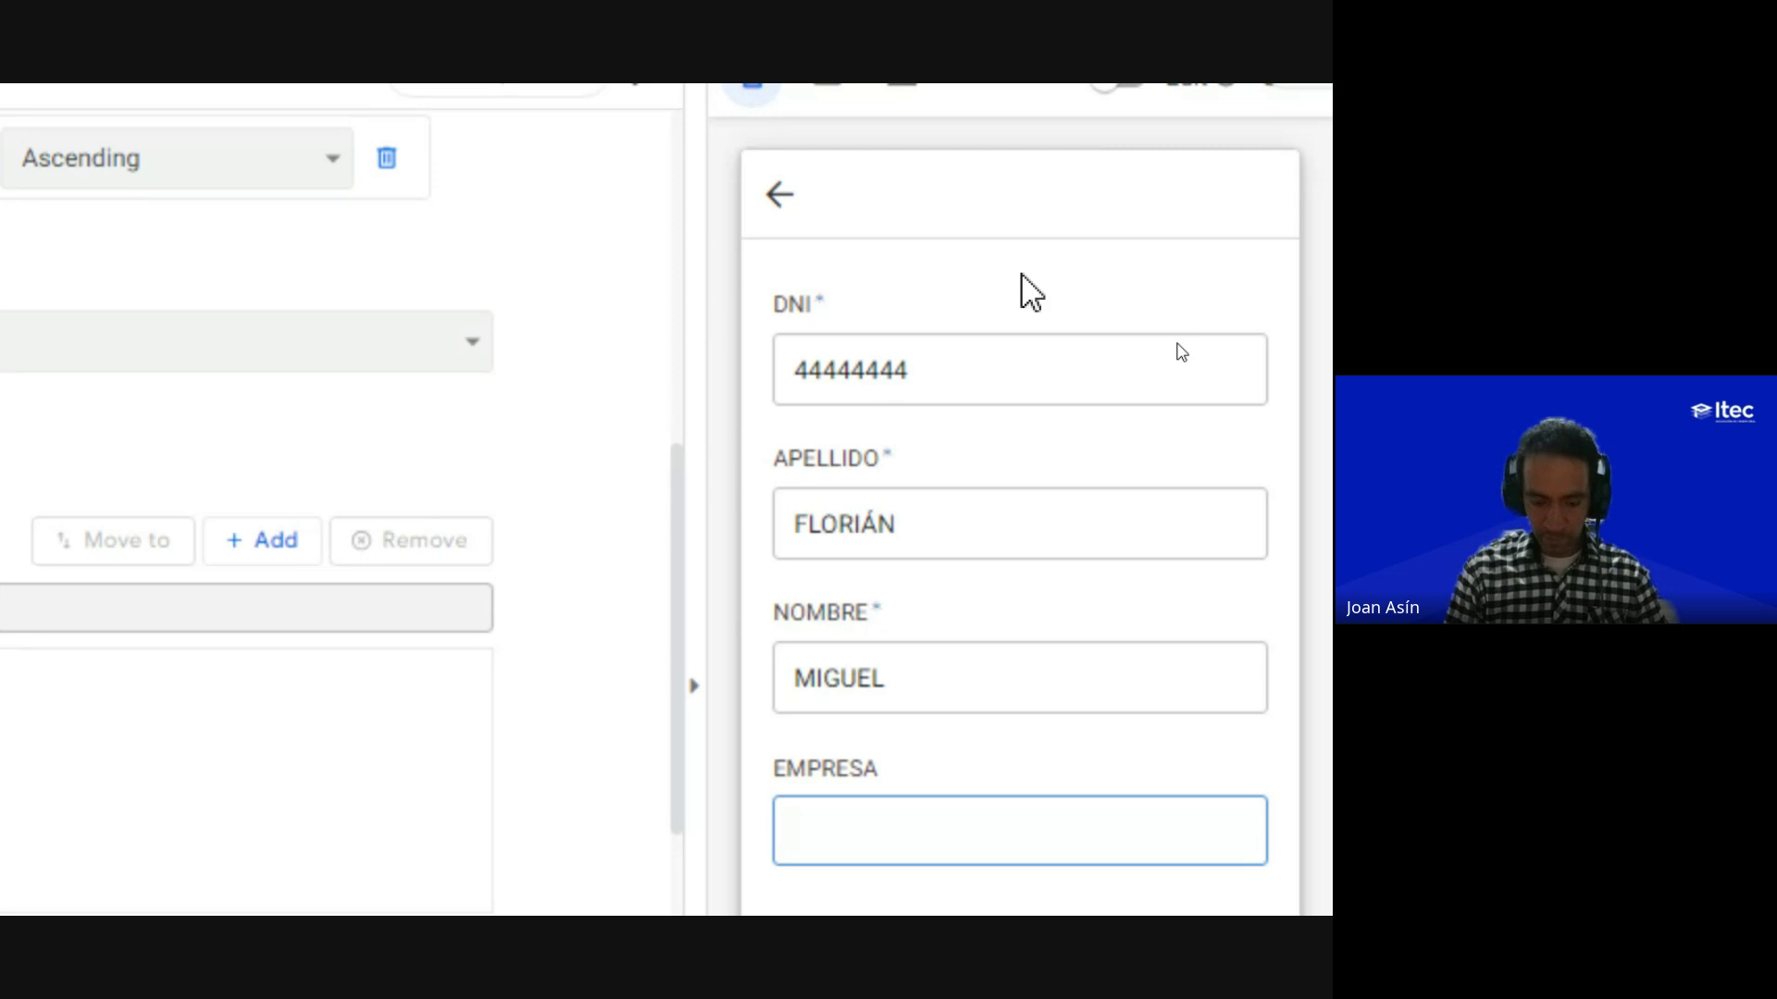
type("ITEC")
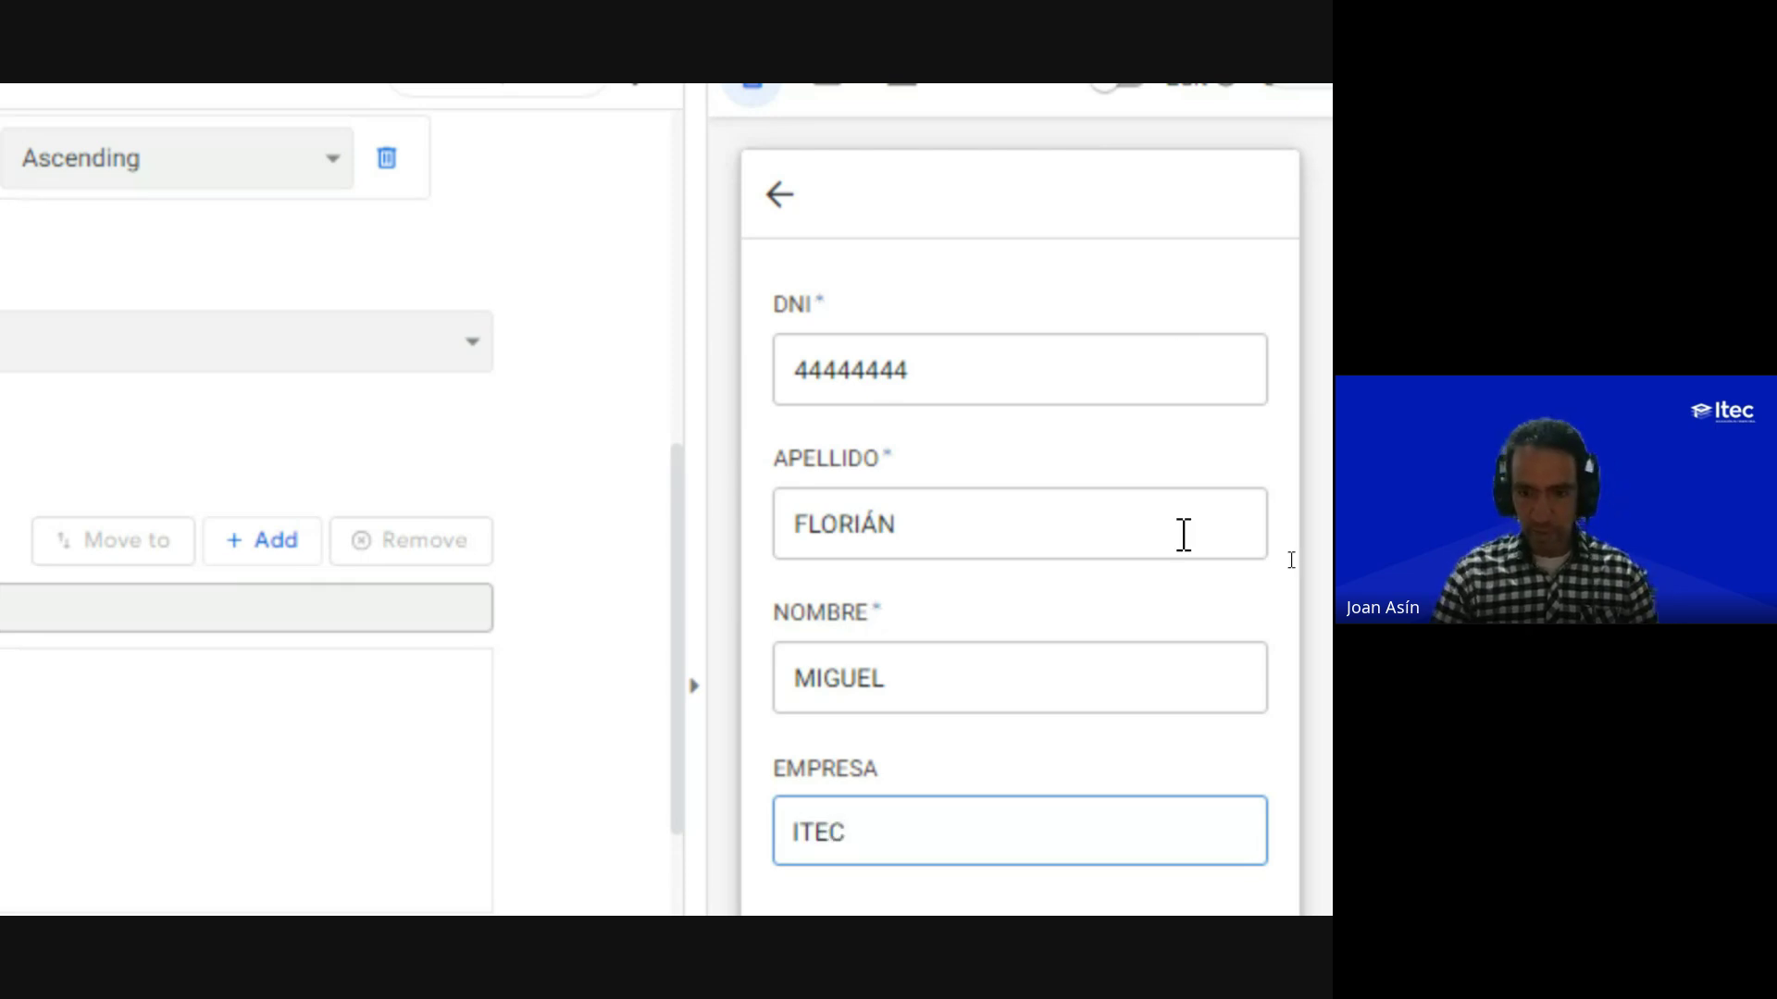
scroll(1181, 531, "down", 3)
left_click(1168, 810)
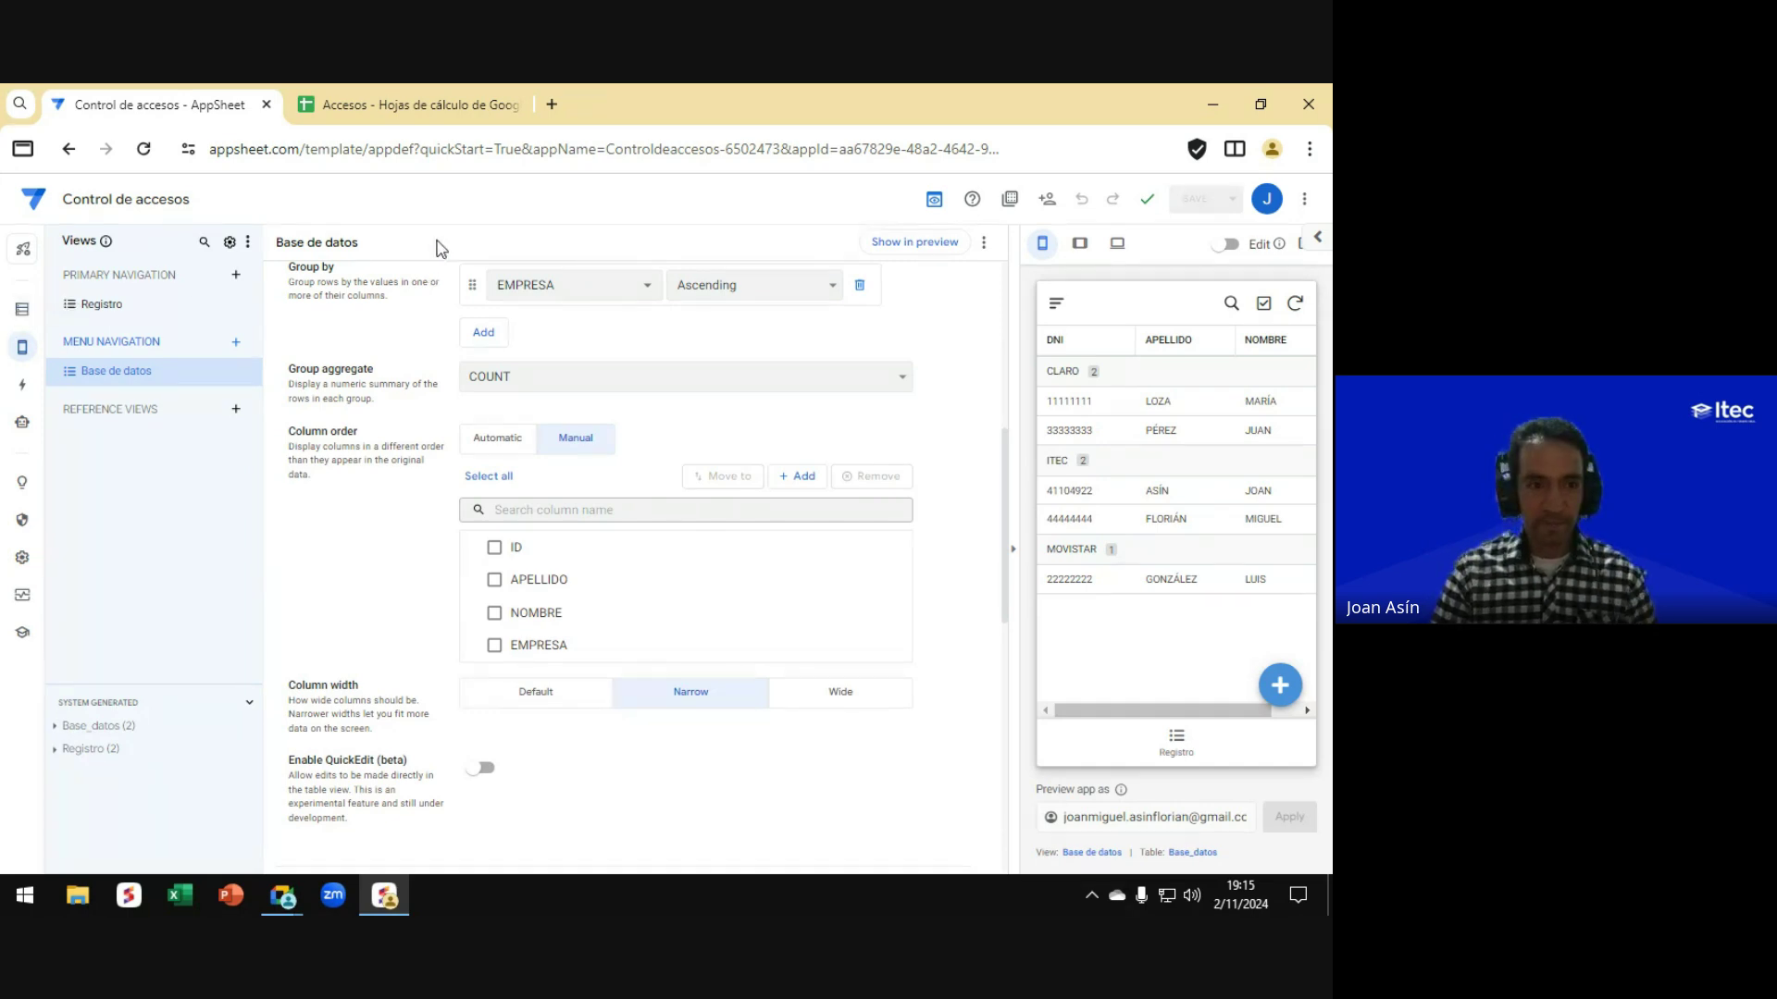
key("alt+Tab")
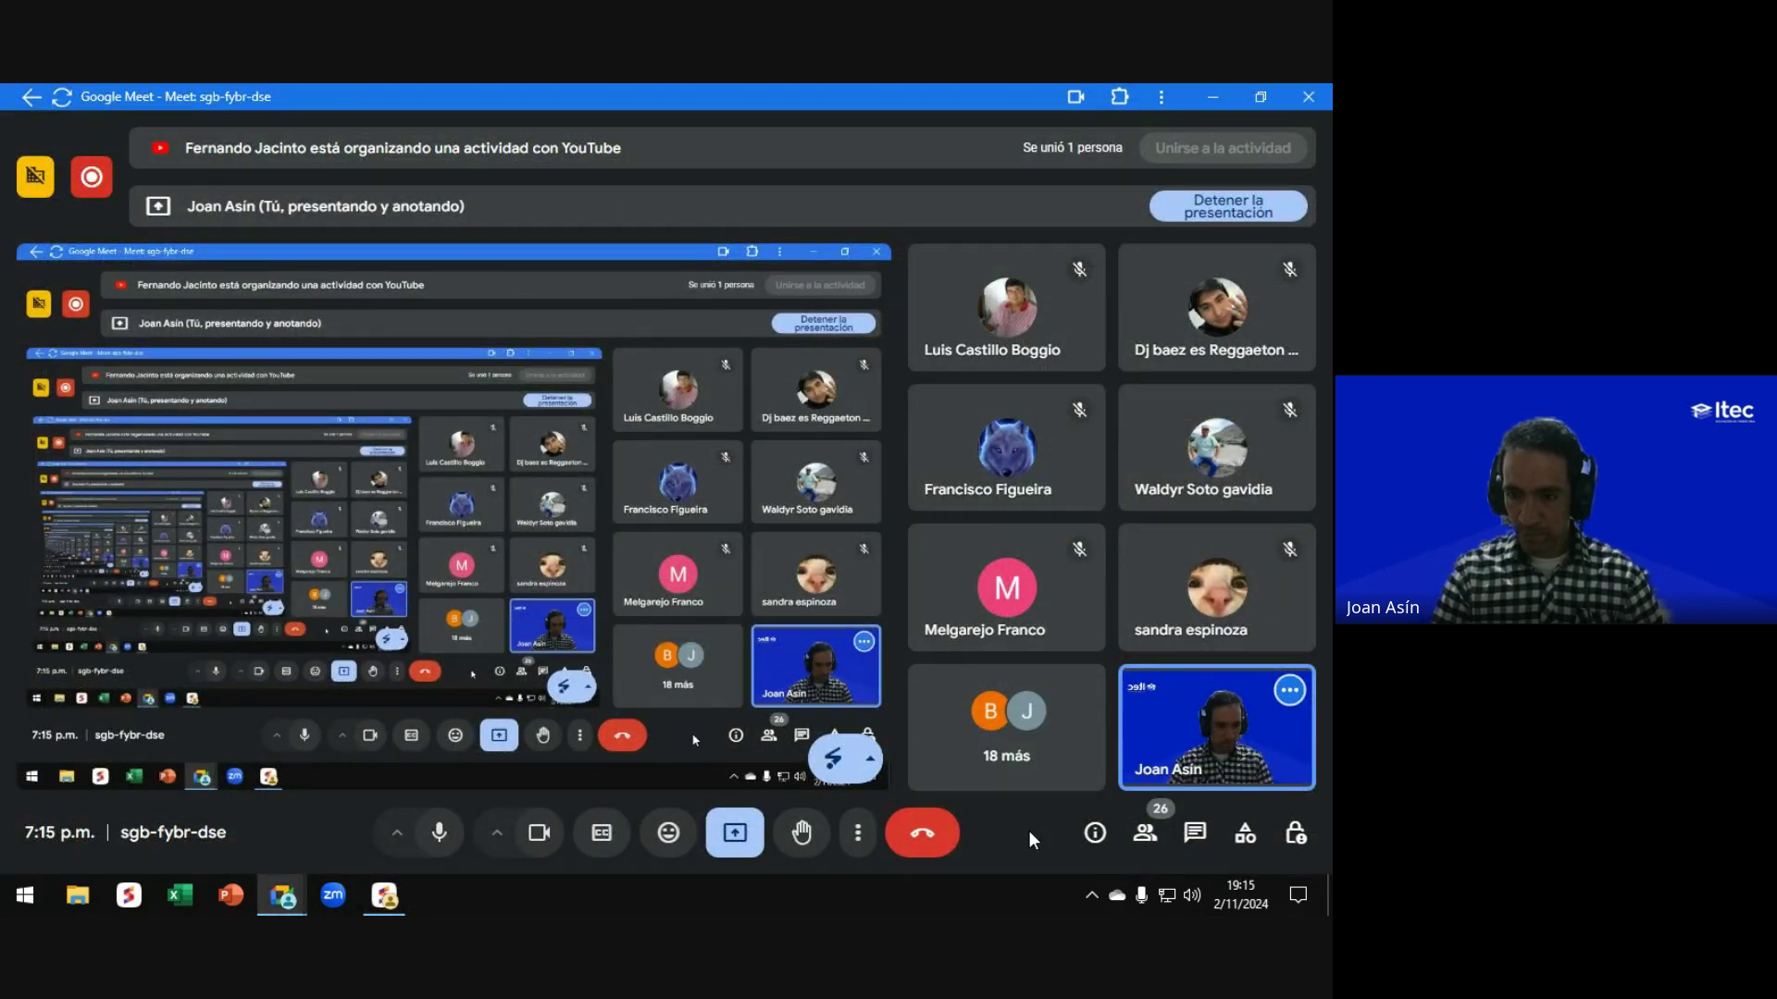
key("alt+Tab")
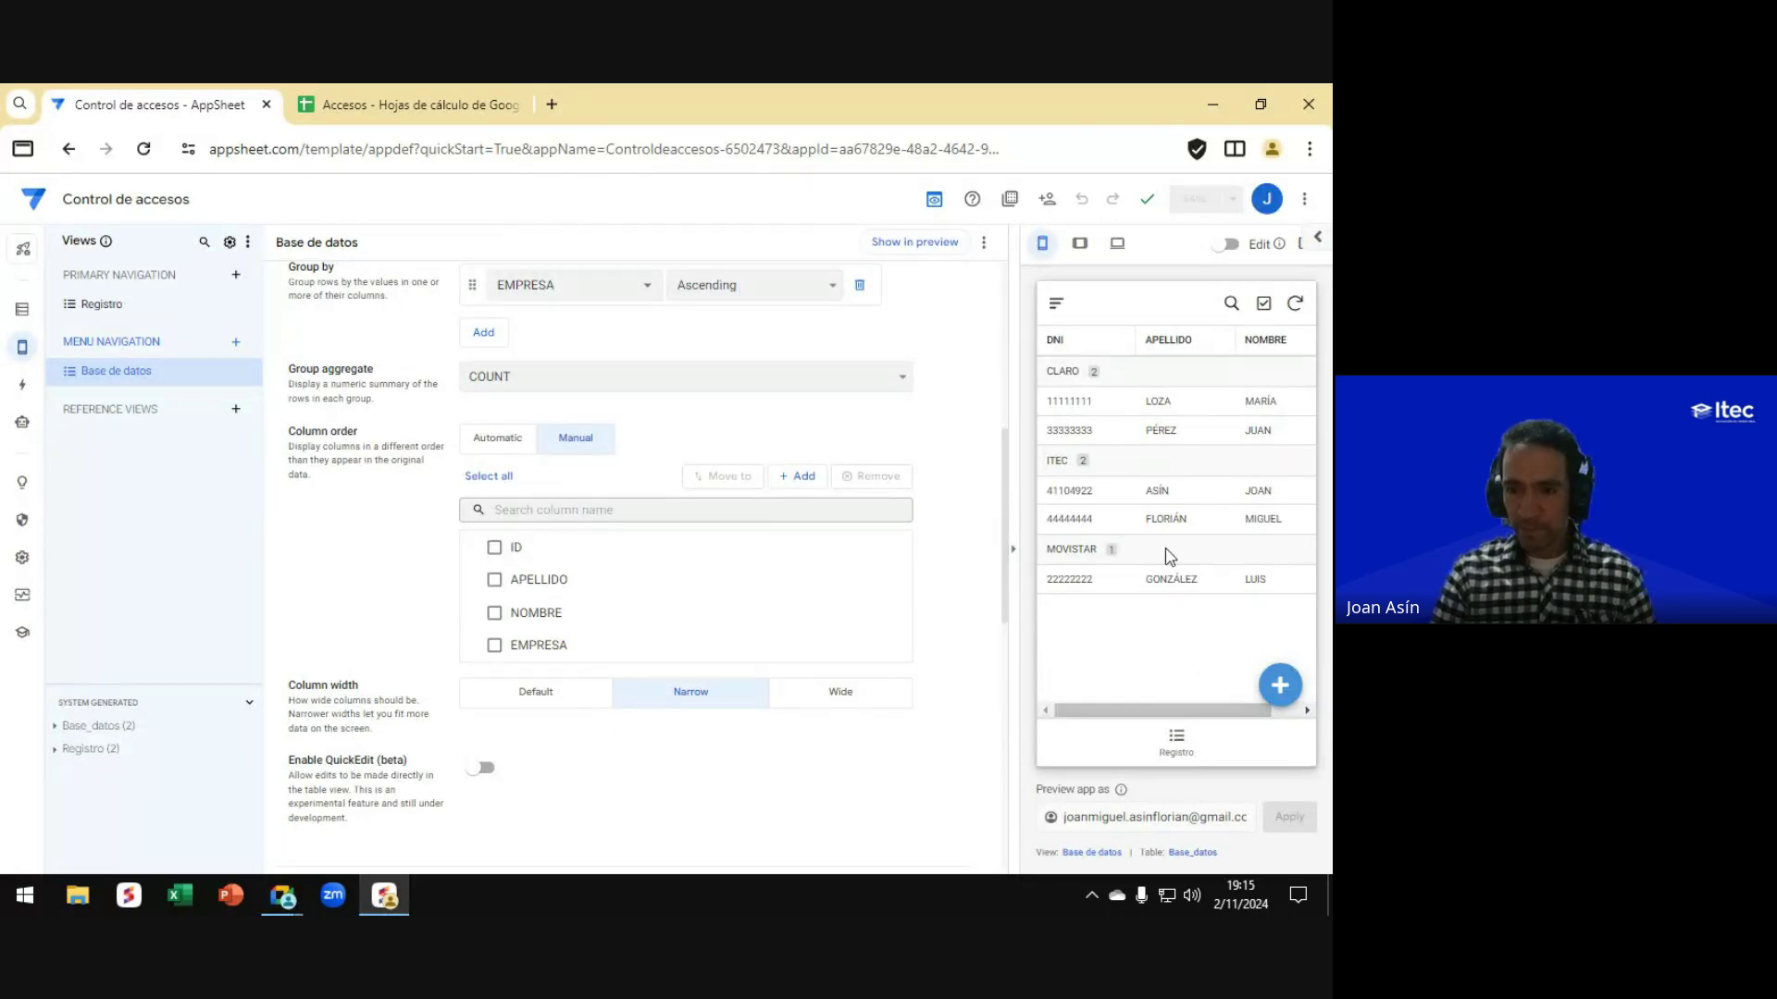
key("ctrl")
key("ctrl")
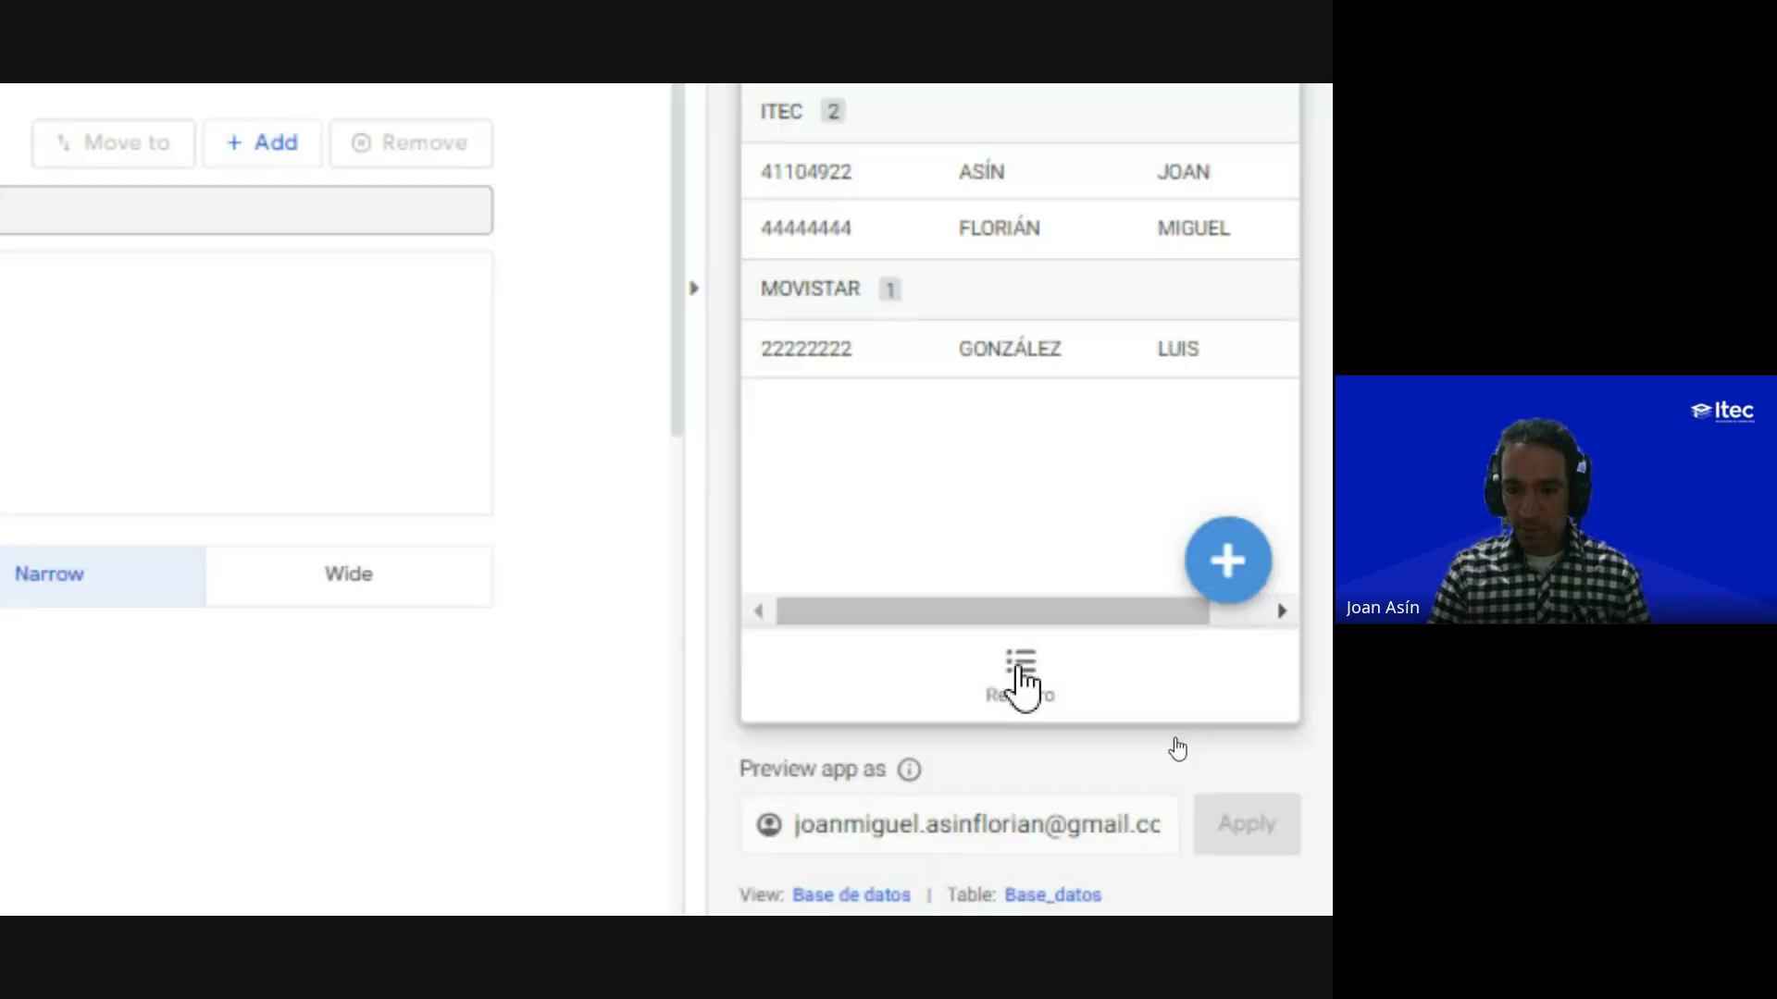
Step: Switch the preview to the Registro tab and start a new entry there
left_click(1020, 671)
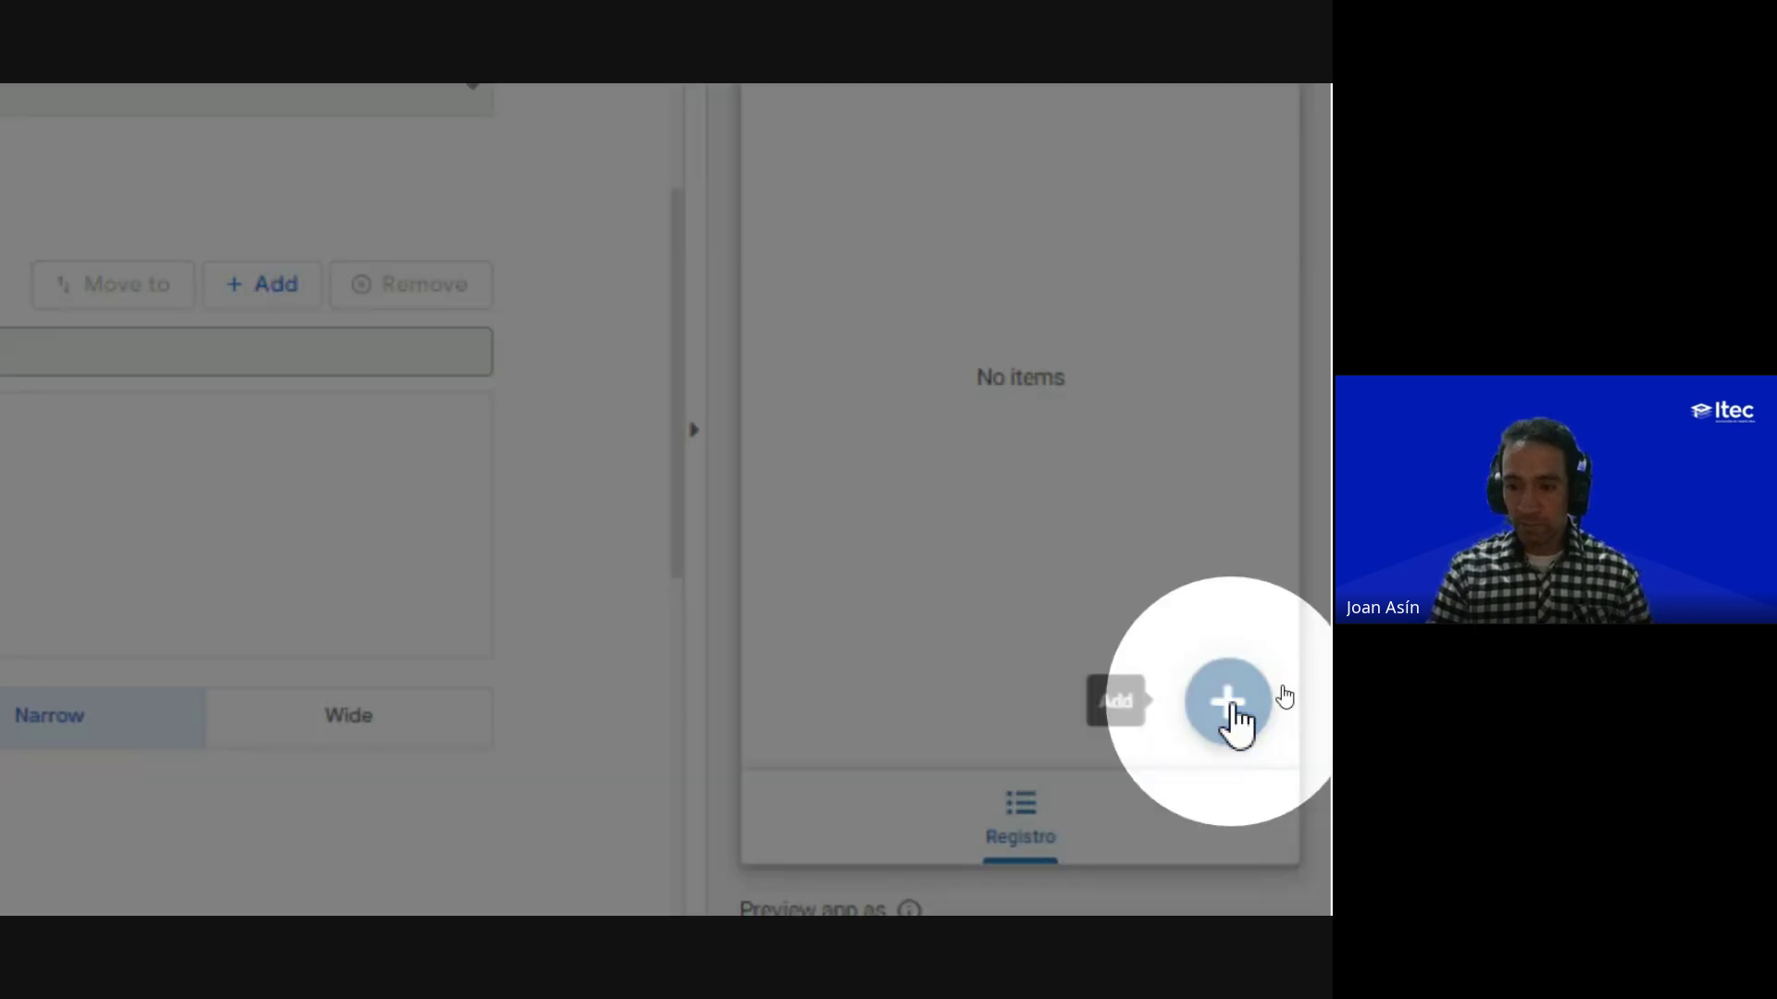
left_click(1227, 706)
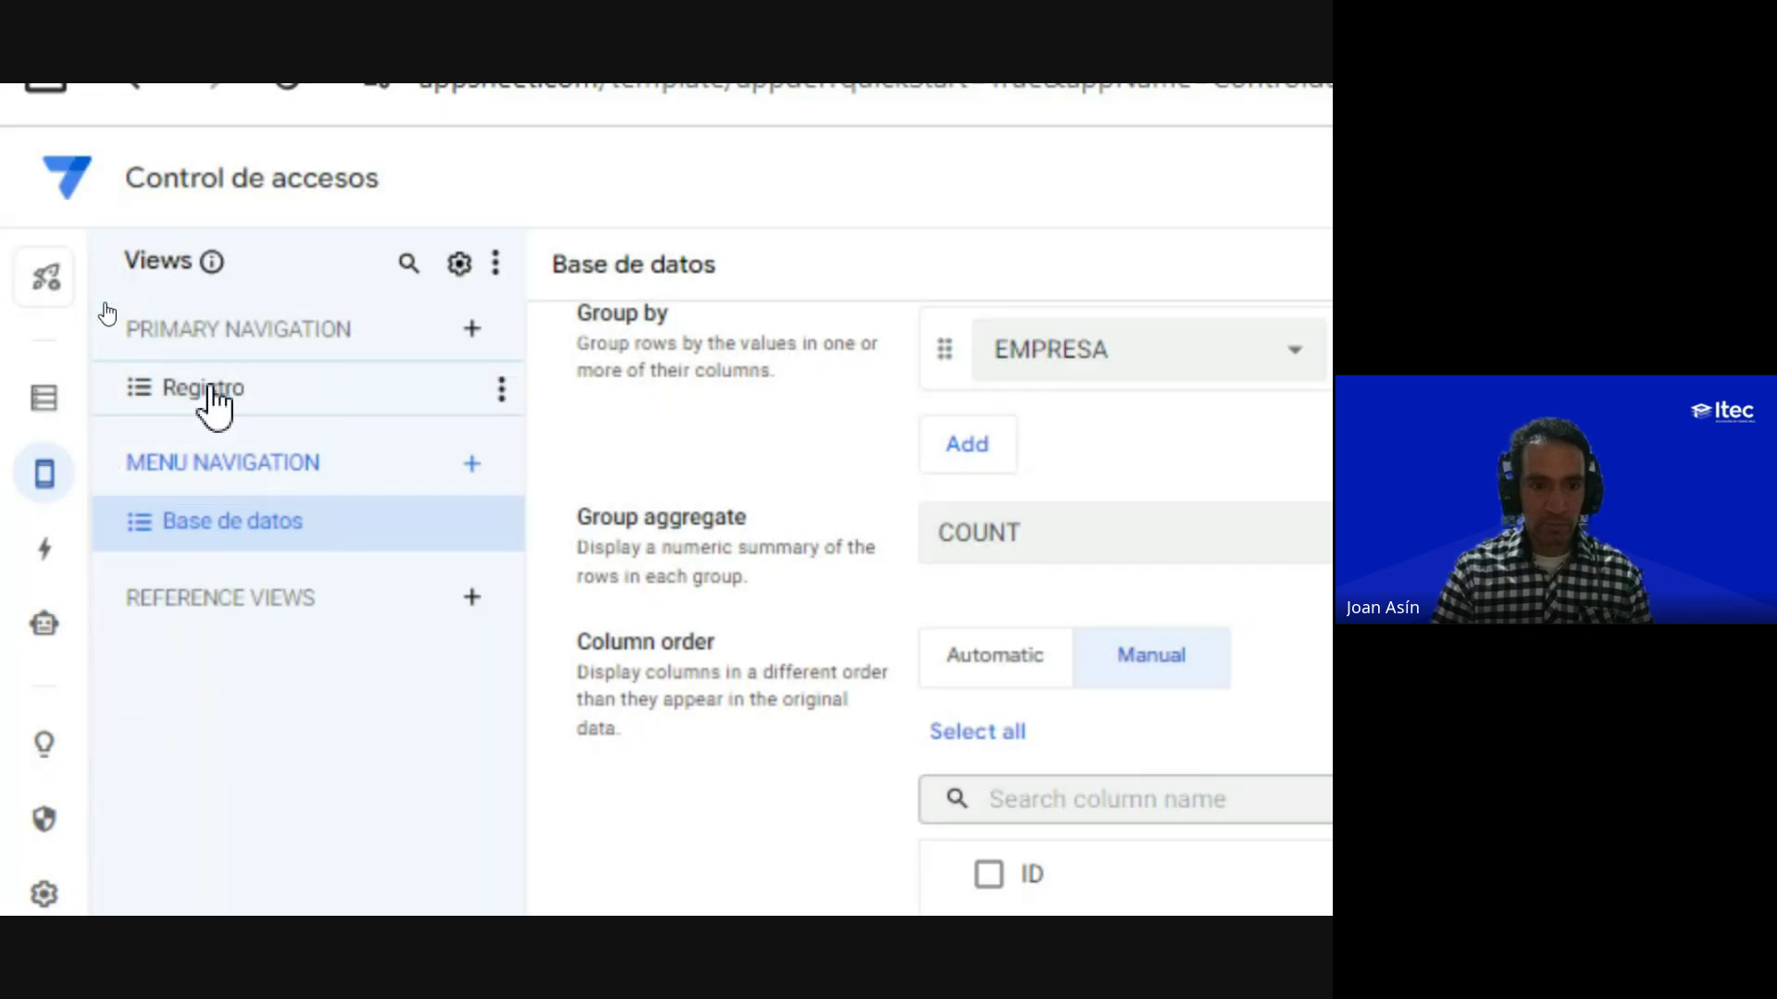
Step: Open the Registro view under Primary Navigation and choose Manual column order
left_click(207, 389)
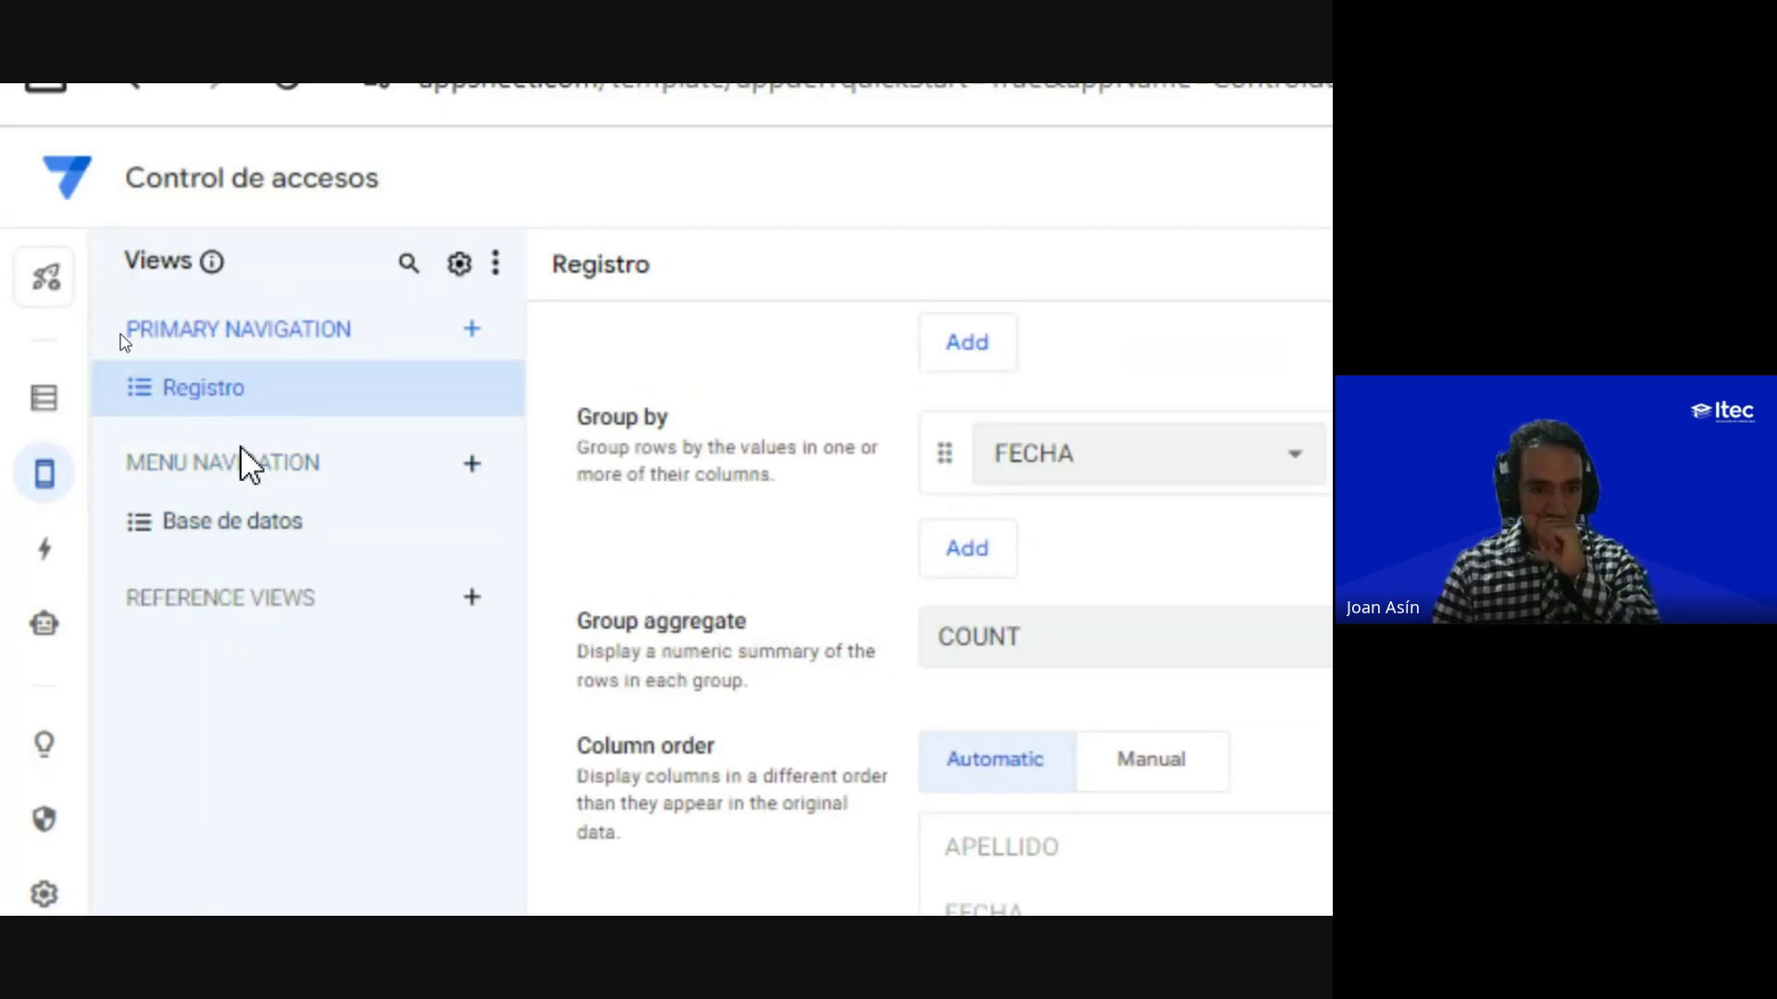
key("alt+Tab")
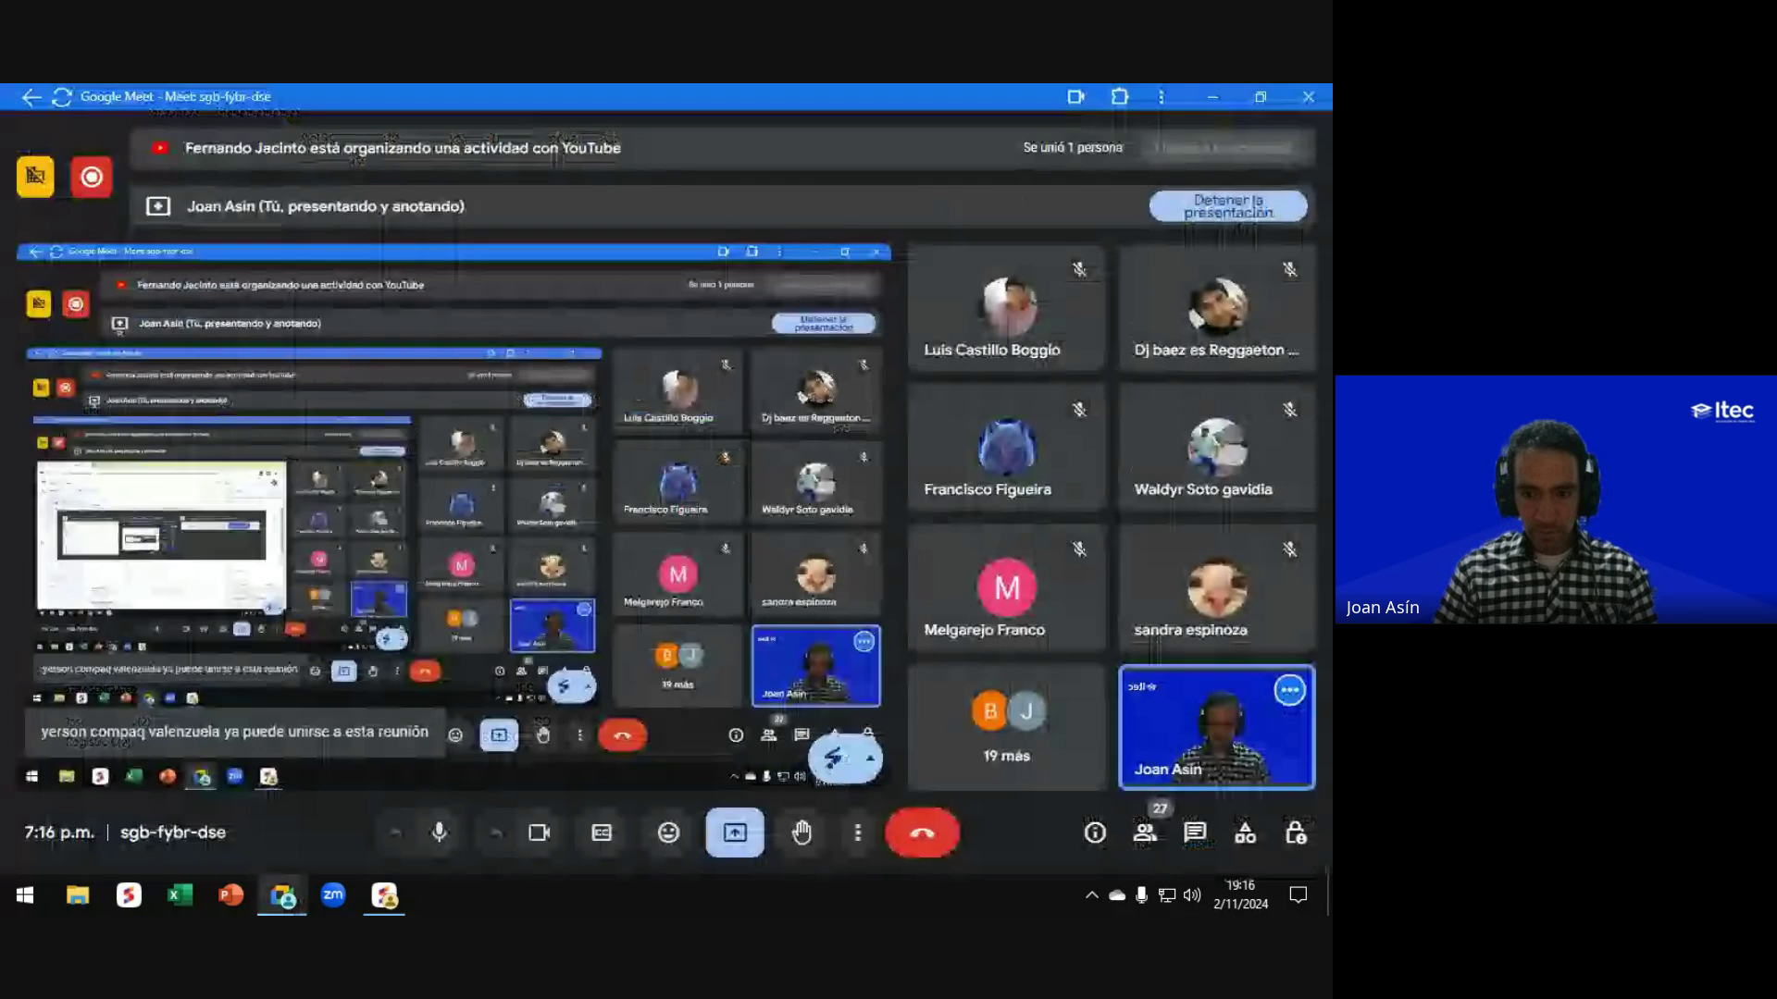
key("alt+Tab")
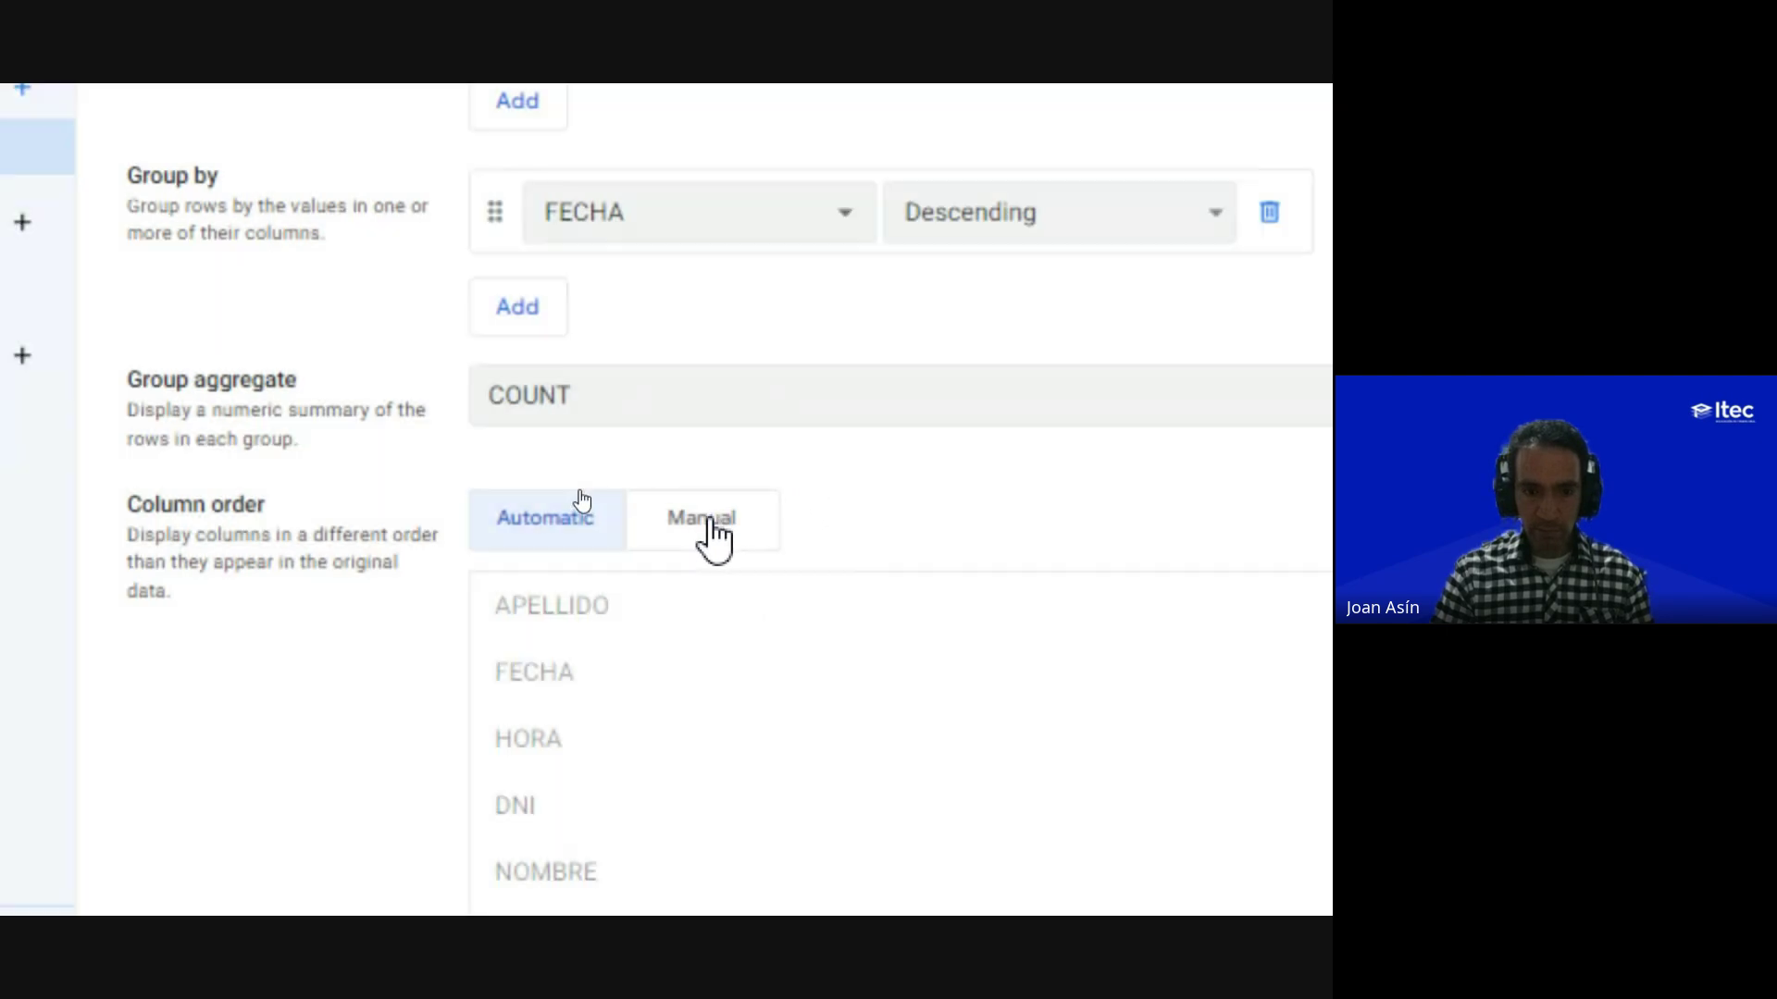
left_click(709, 521)
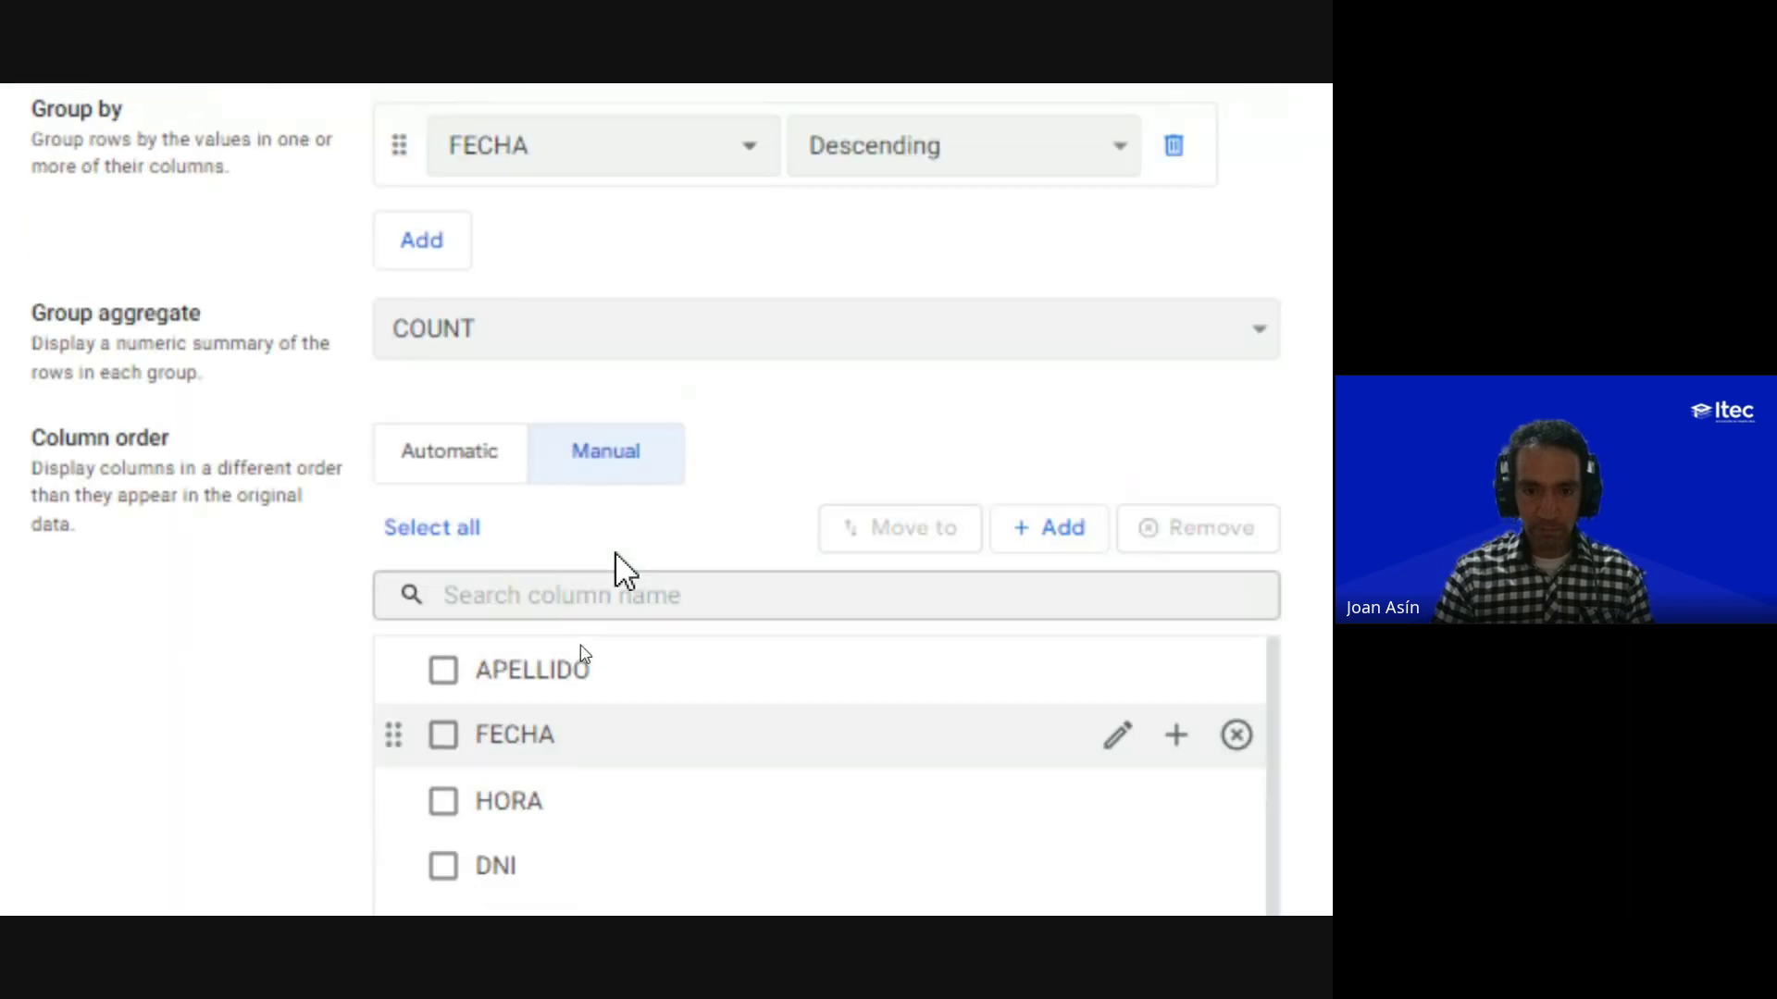
scroll(614, 552, "down", 2)
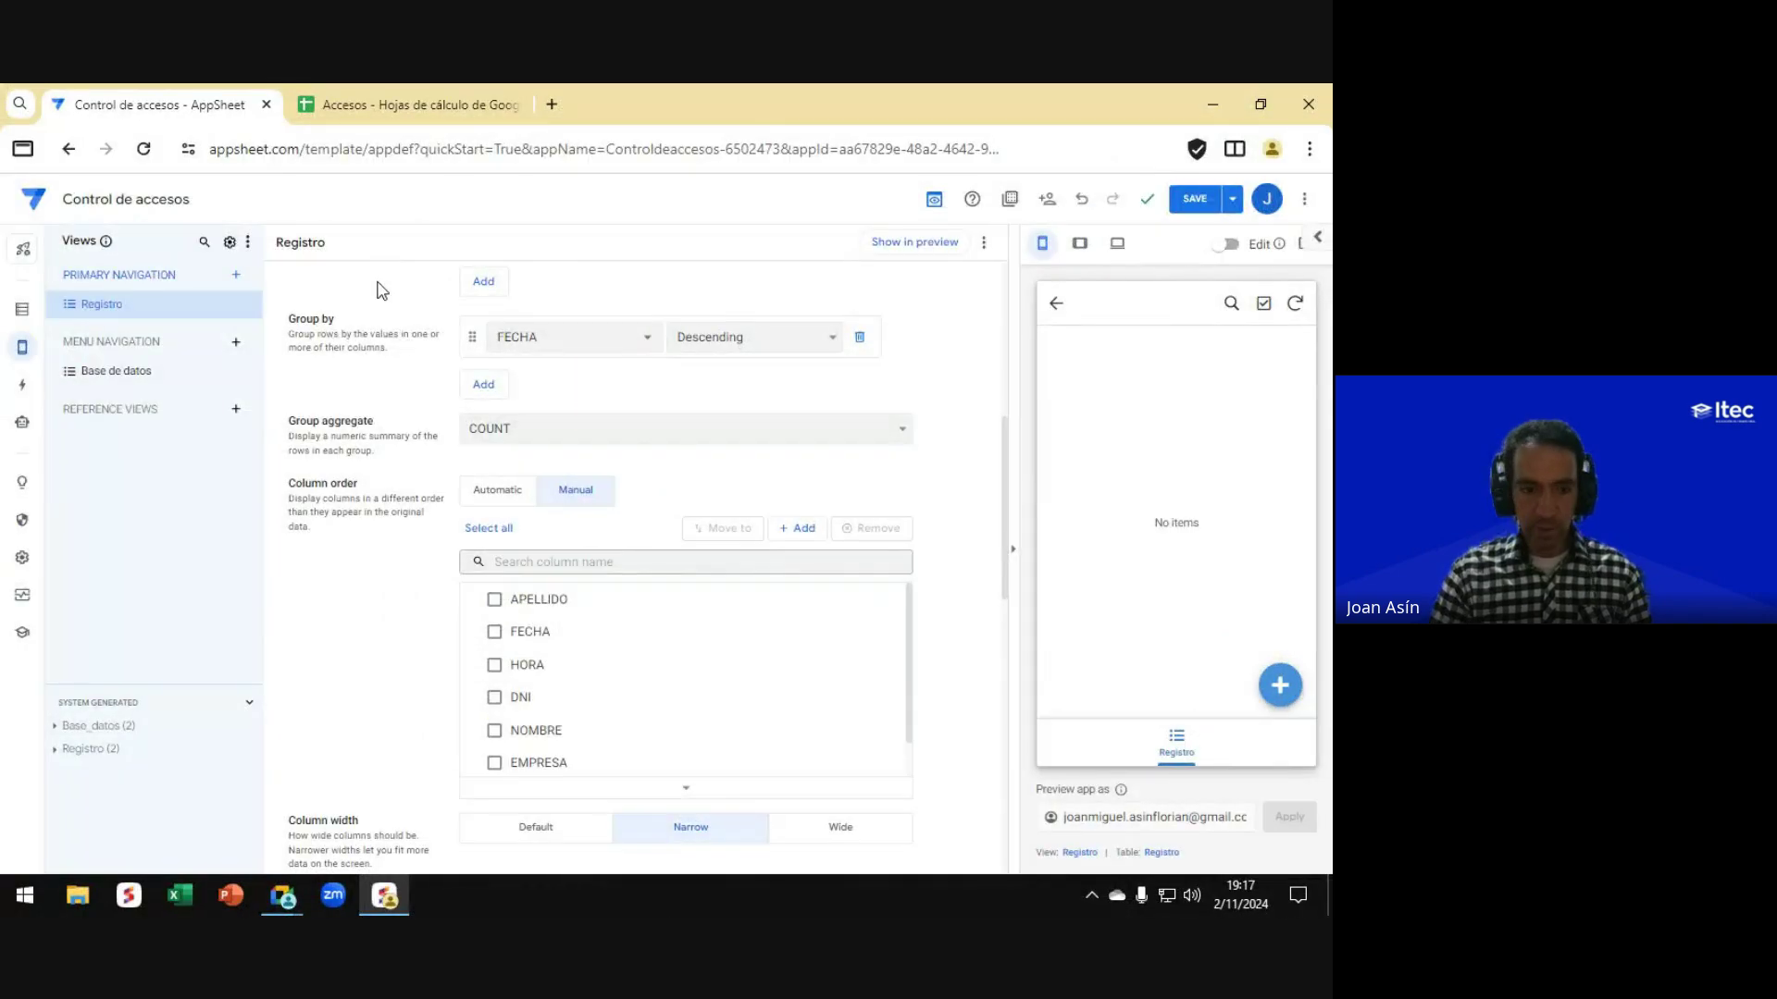
Step: Open, cancel, and reopen the Registro_Form entry in the preview to review its fields
left_click(1281, 686)
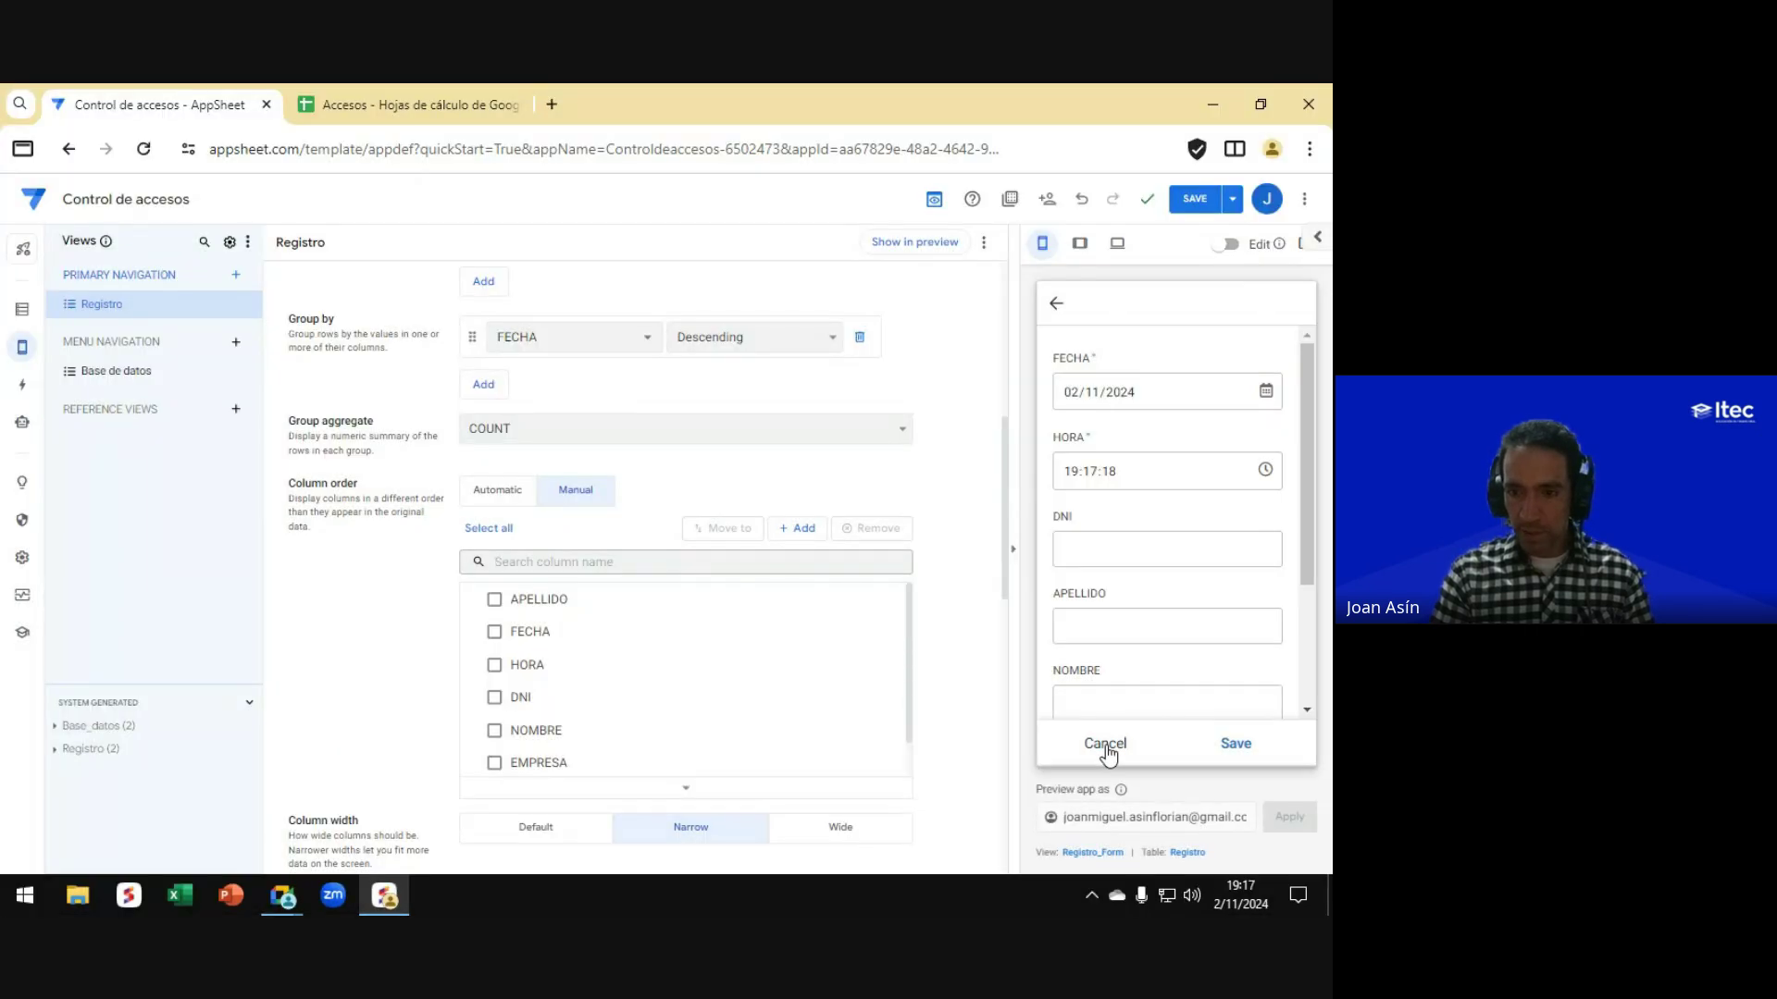
left_click(1103, 746)
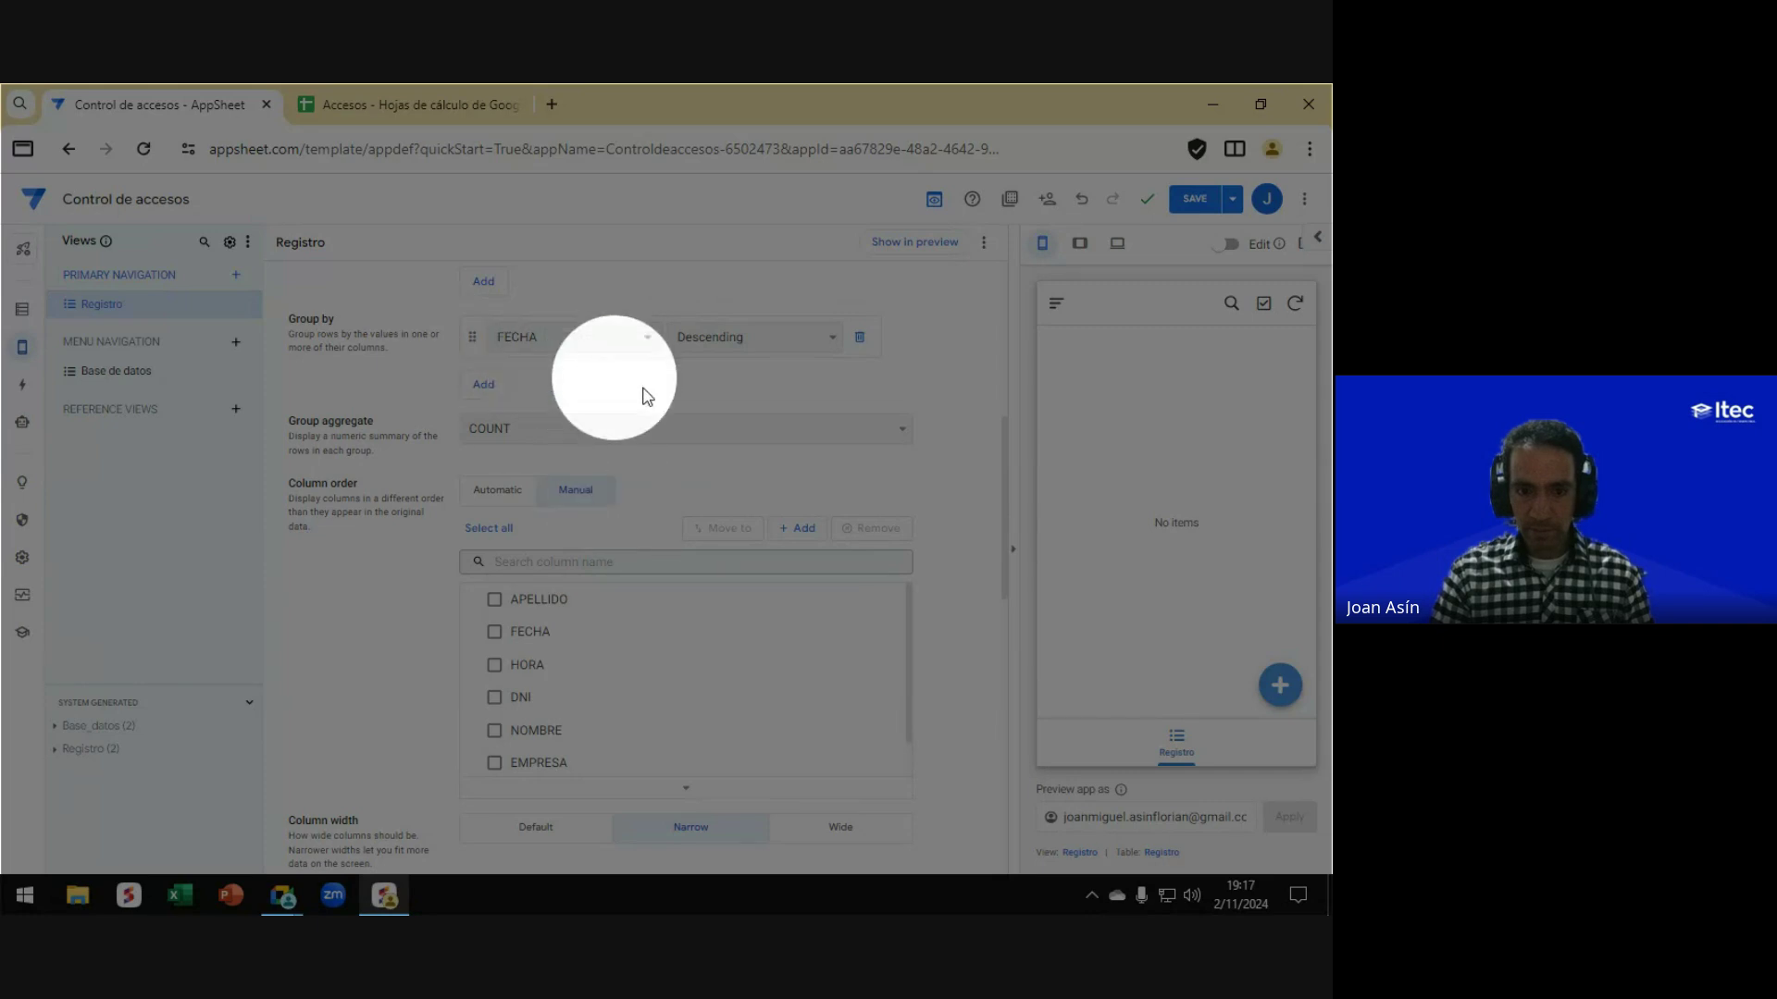
left_click(1281, 687)
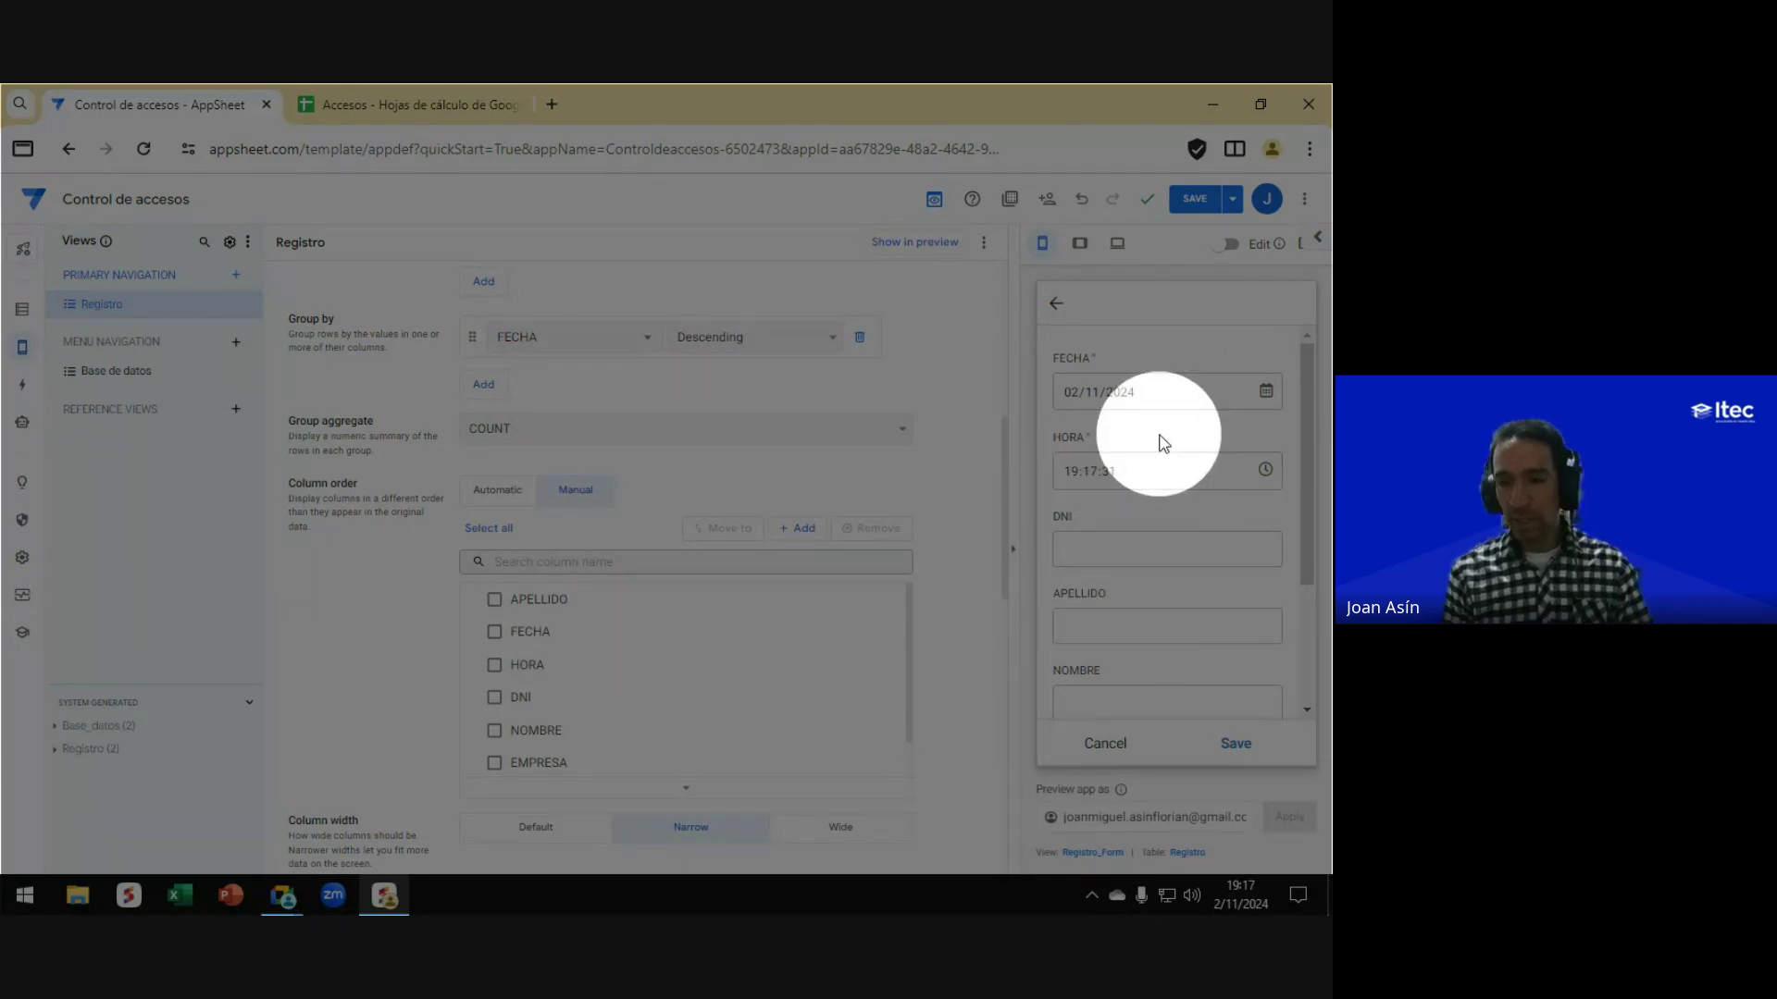
key("Escape")
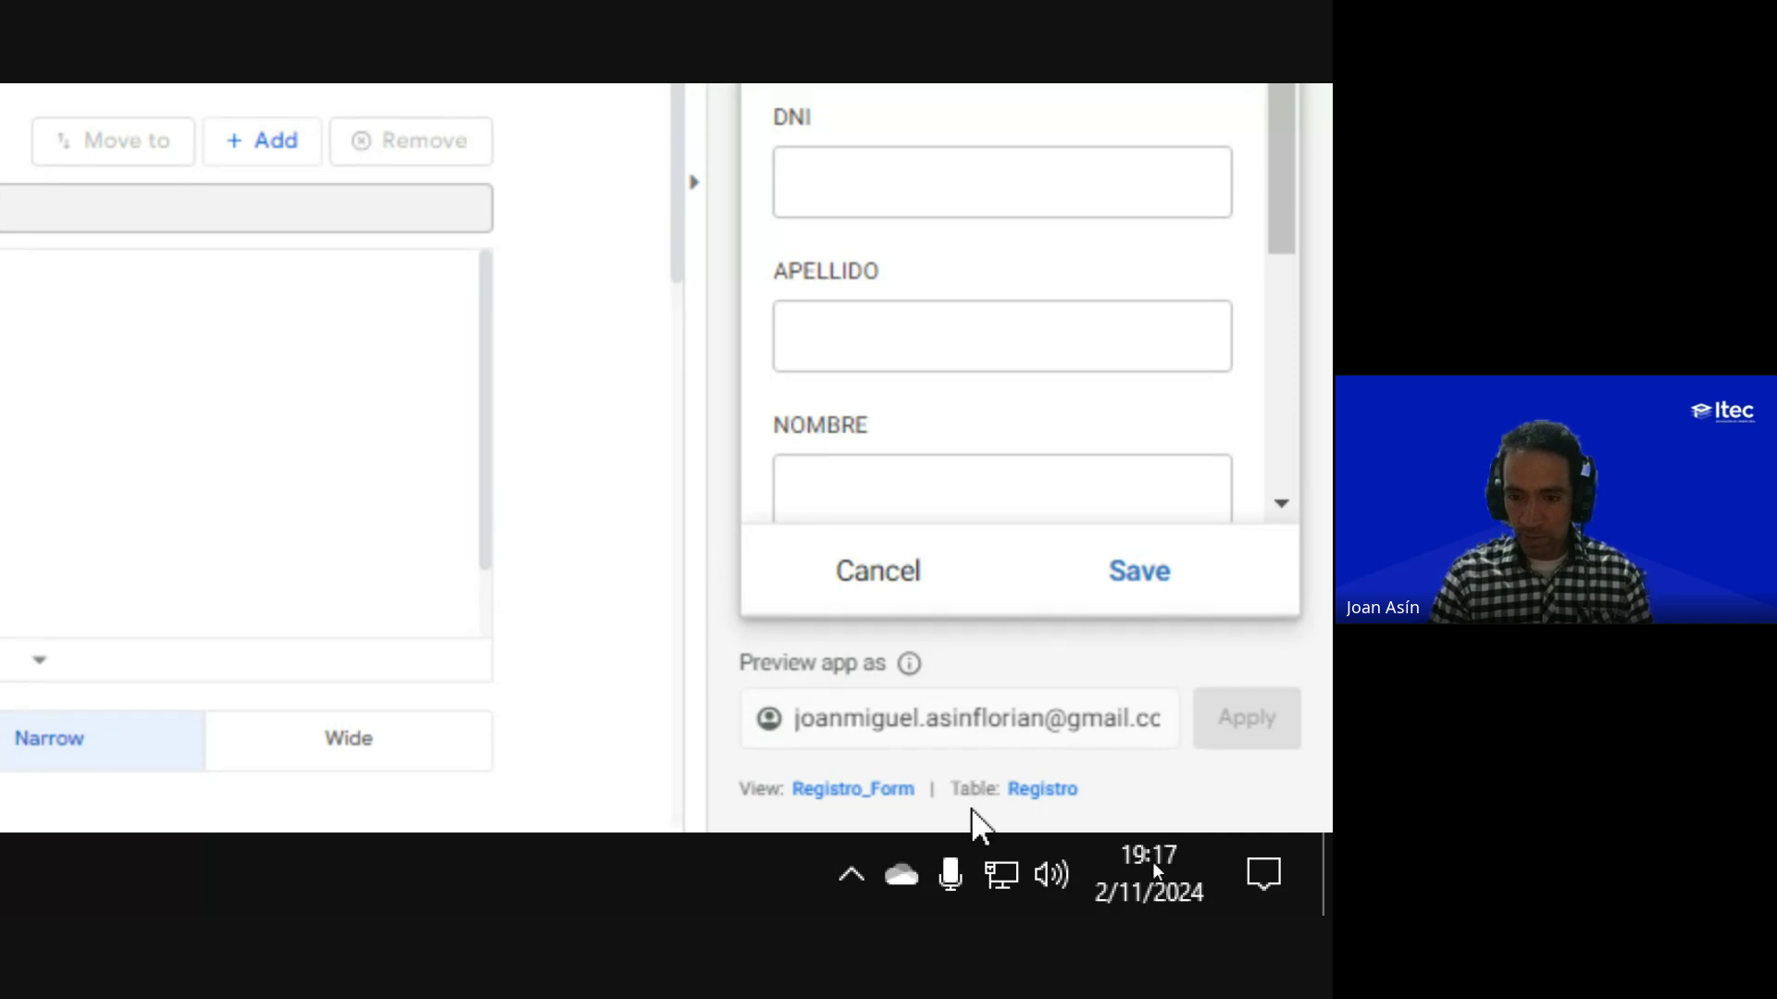
key("ctrl")
key("ctrl")
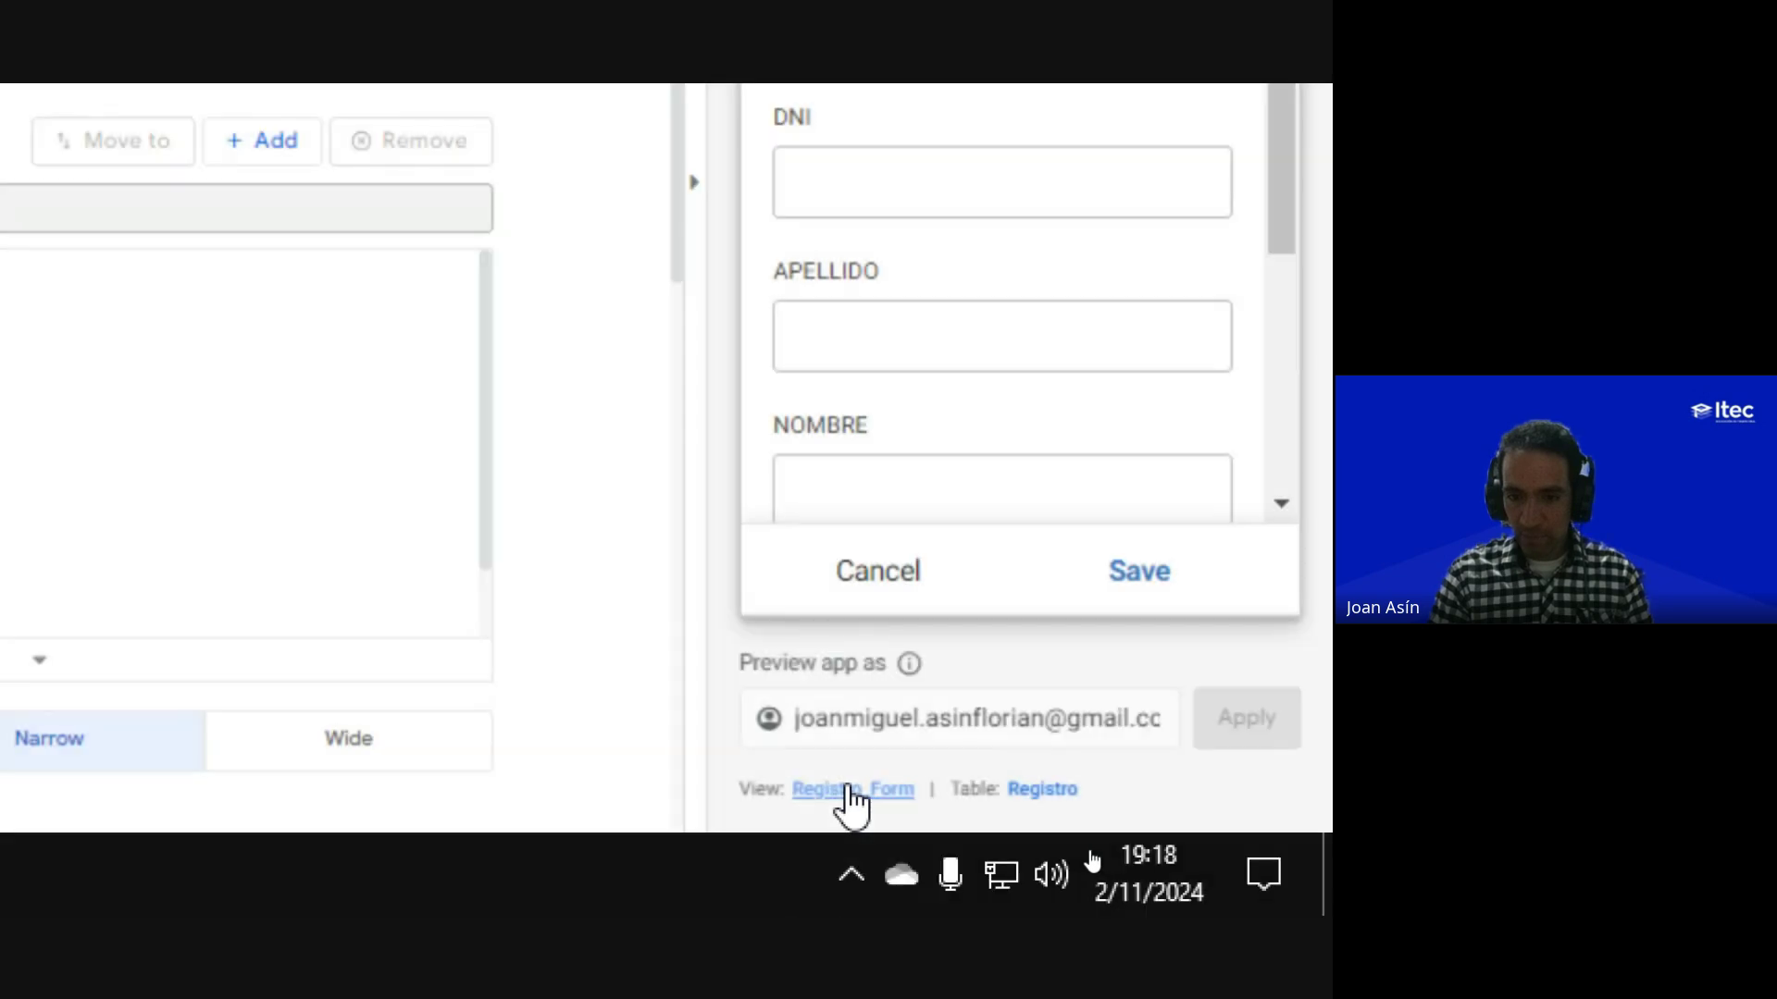
Step: Set Registro_Form's column order to Manual and remove the FECHA and HORA columns
left_click(848, 791)
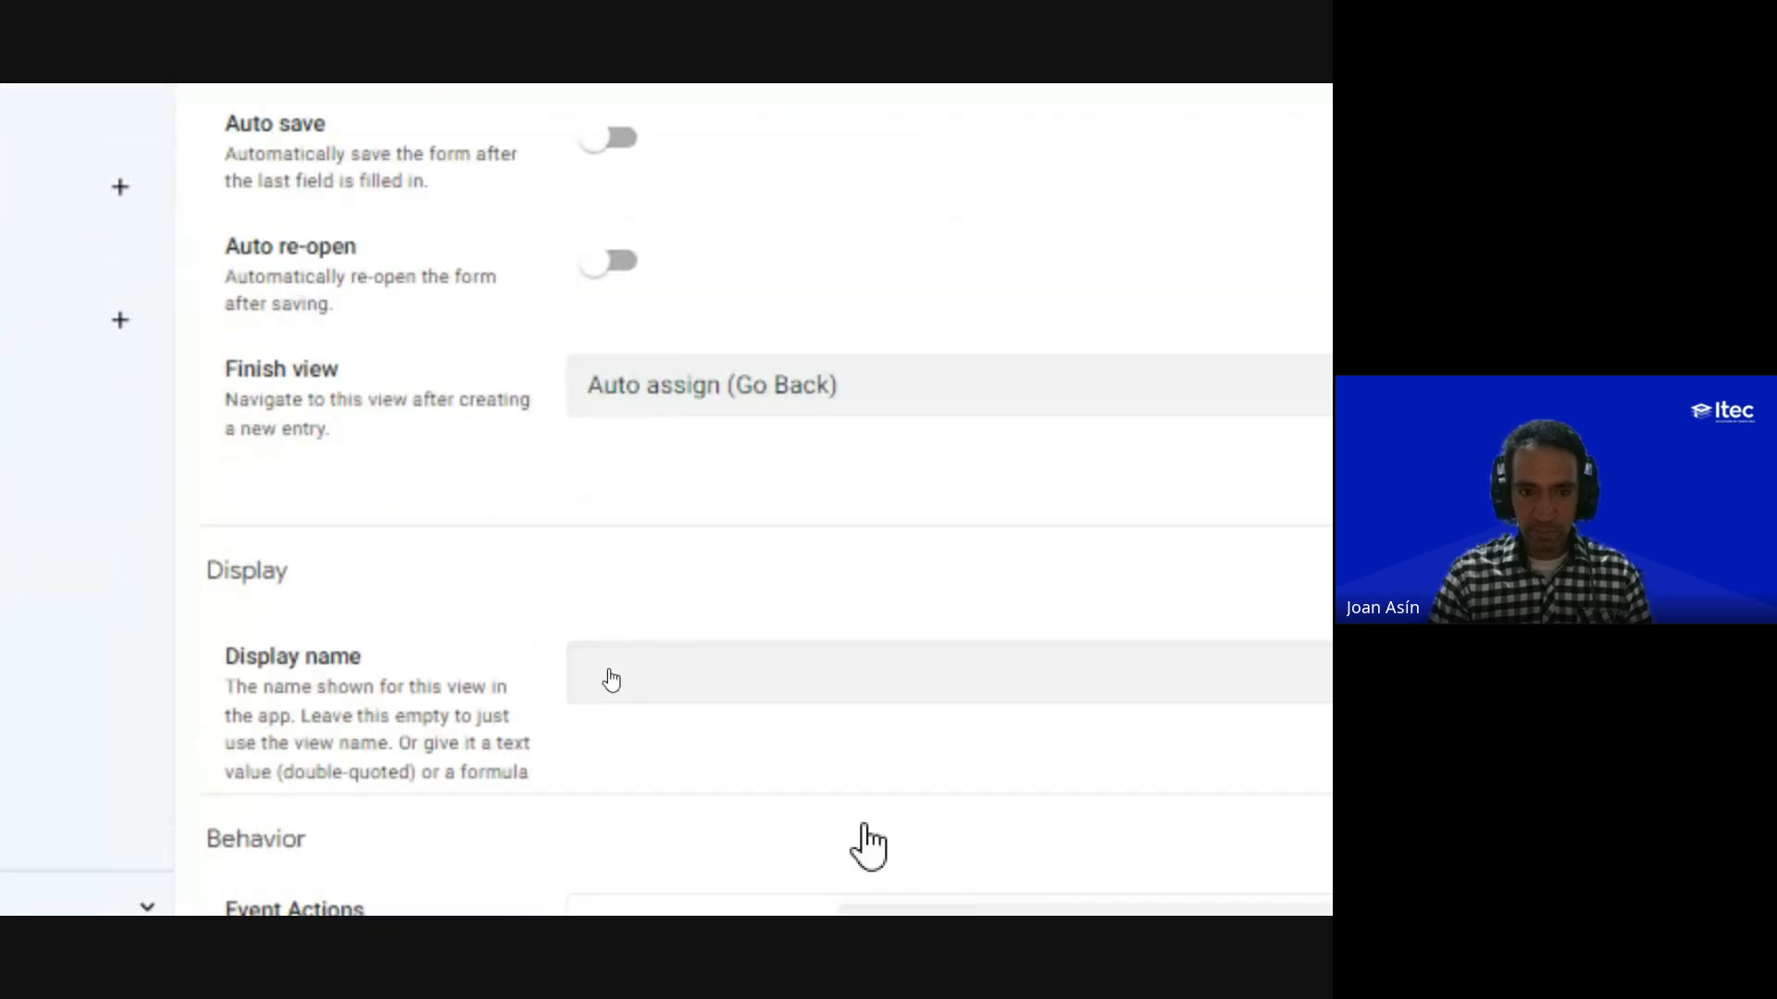
scroll(413, 482, "up", 6)
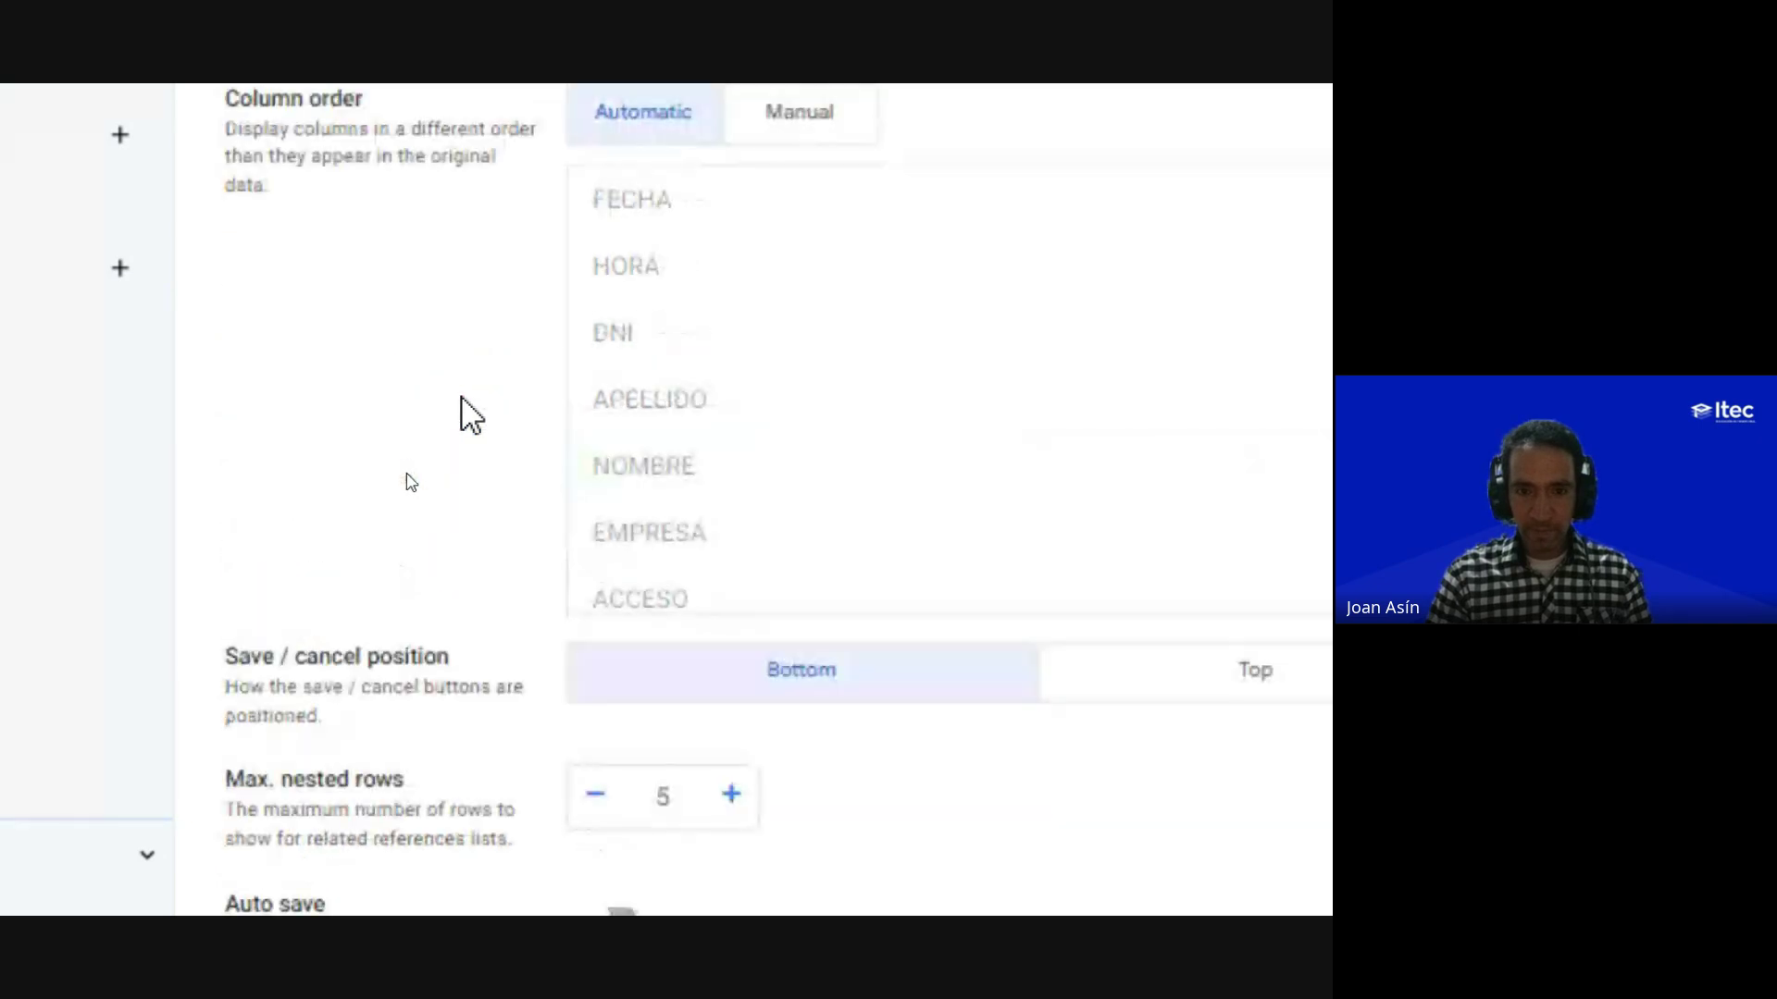
scroll(410, 483, "up", 5)
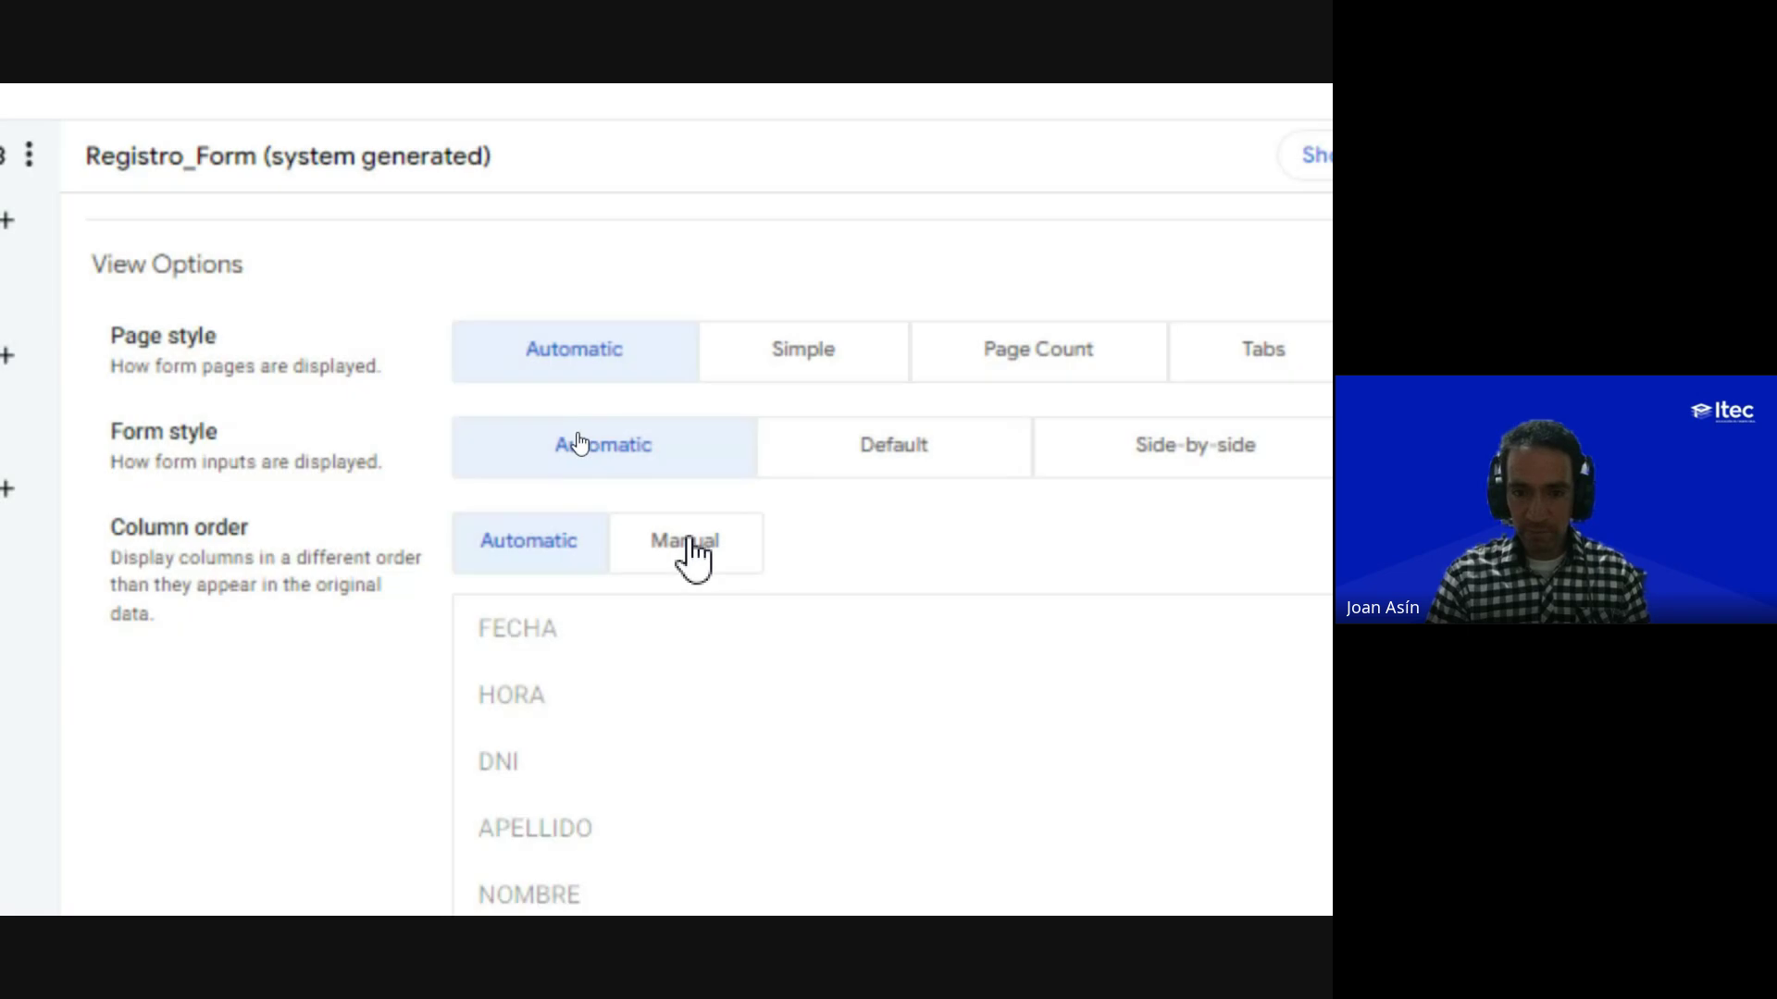
left_click(689, 543)
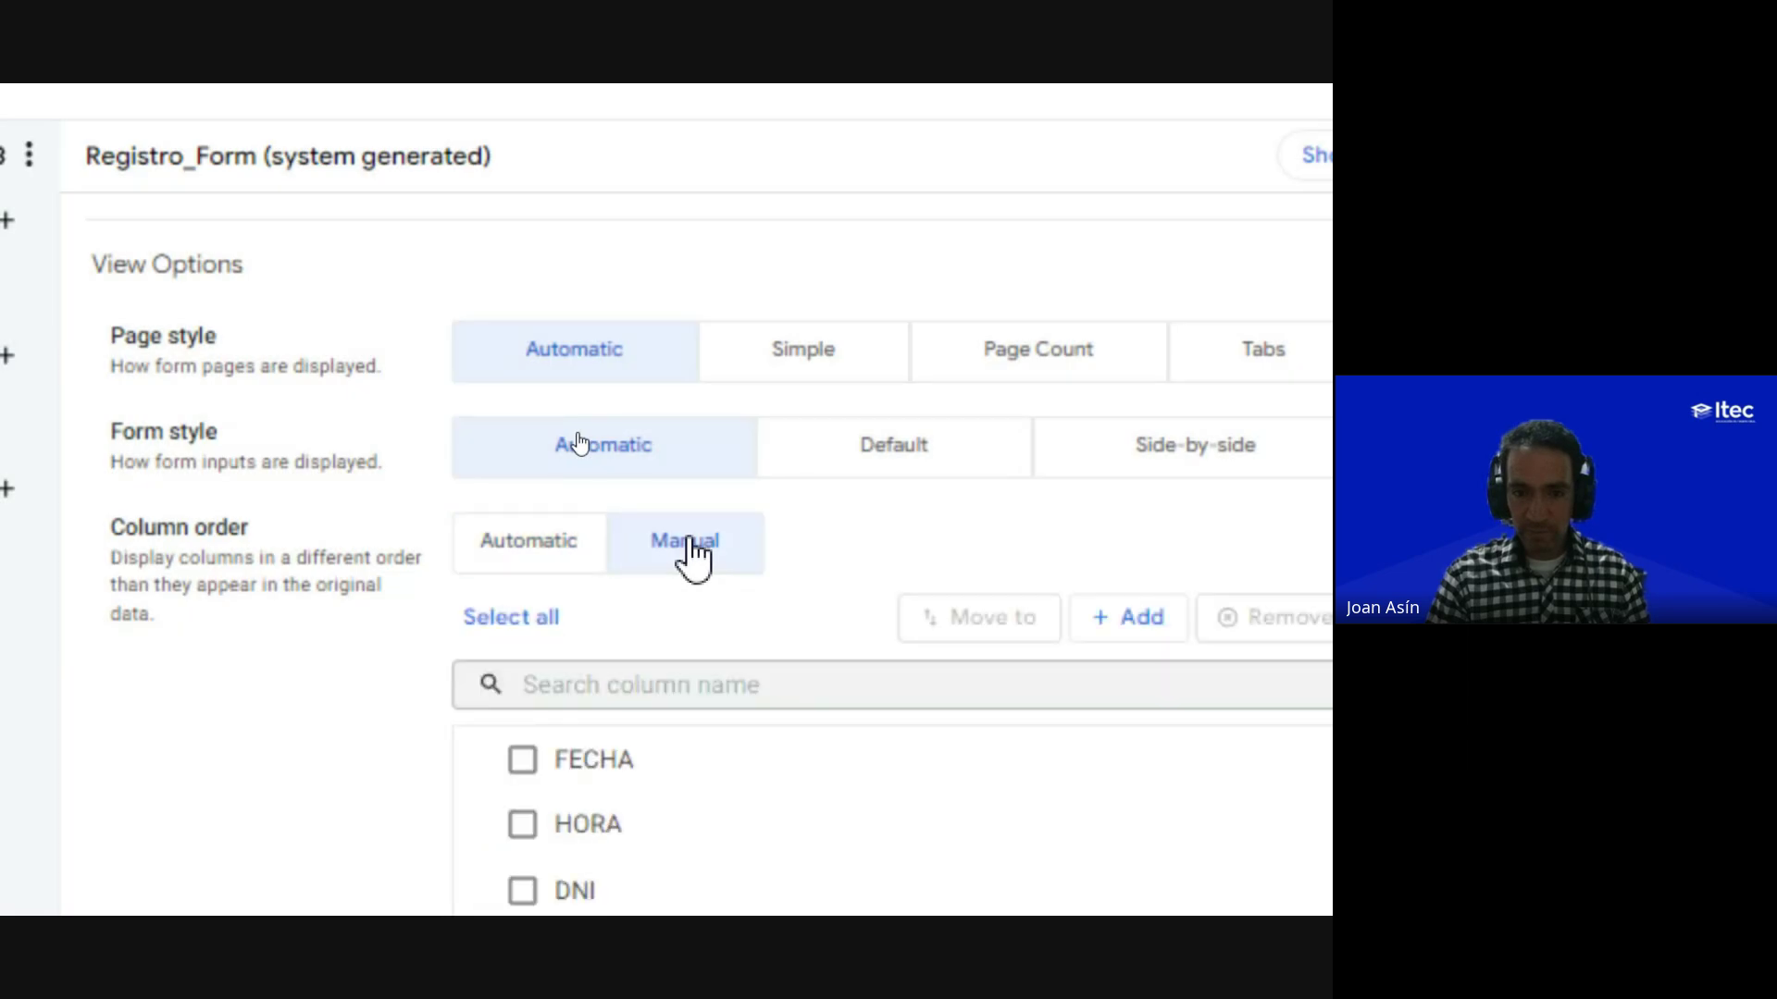
scroll(689, 553, "down", 2)
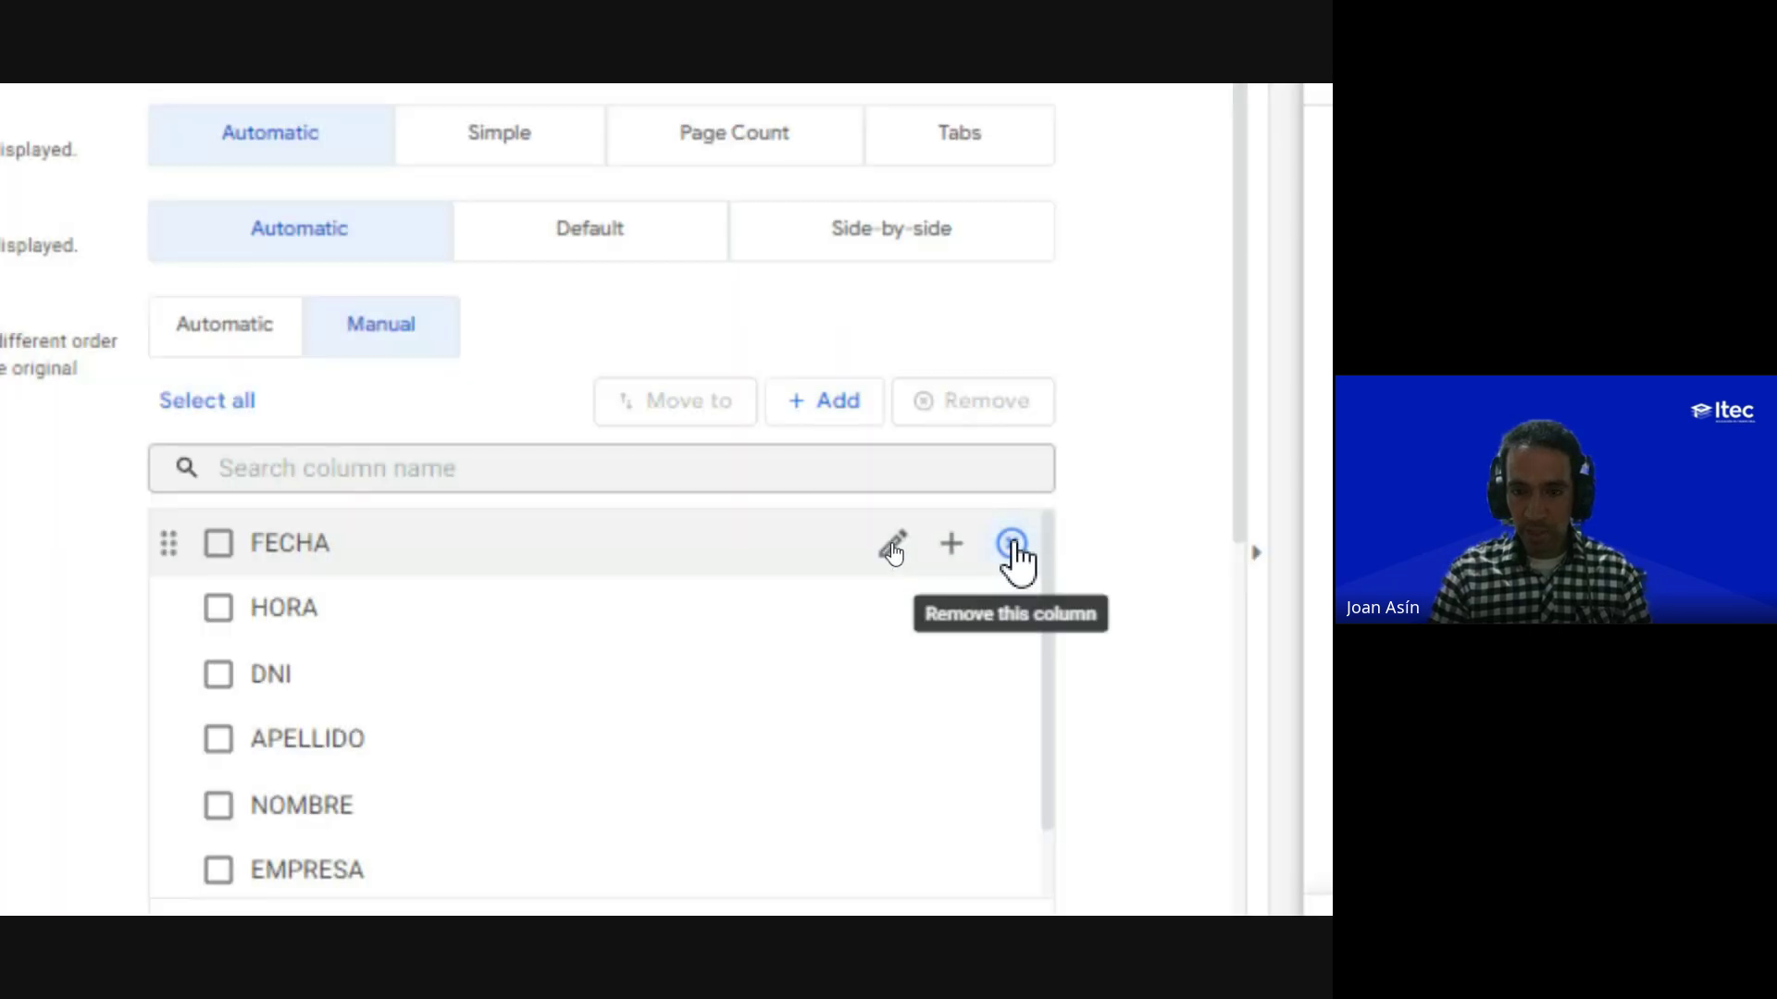
left_click(1016, 544)
left_click(1024, 544)
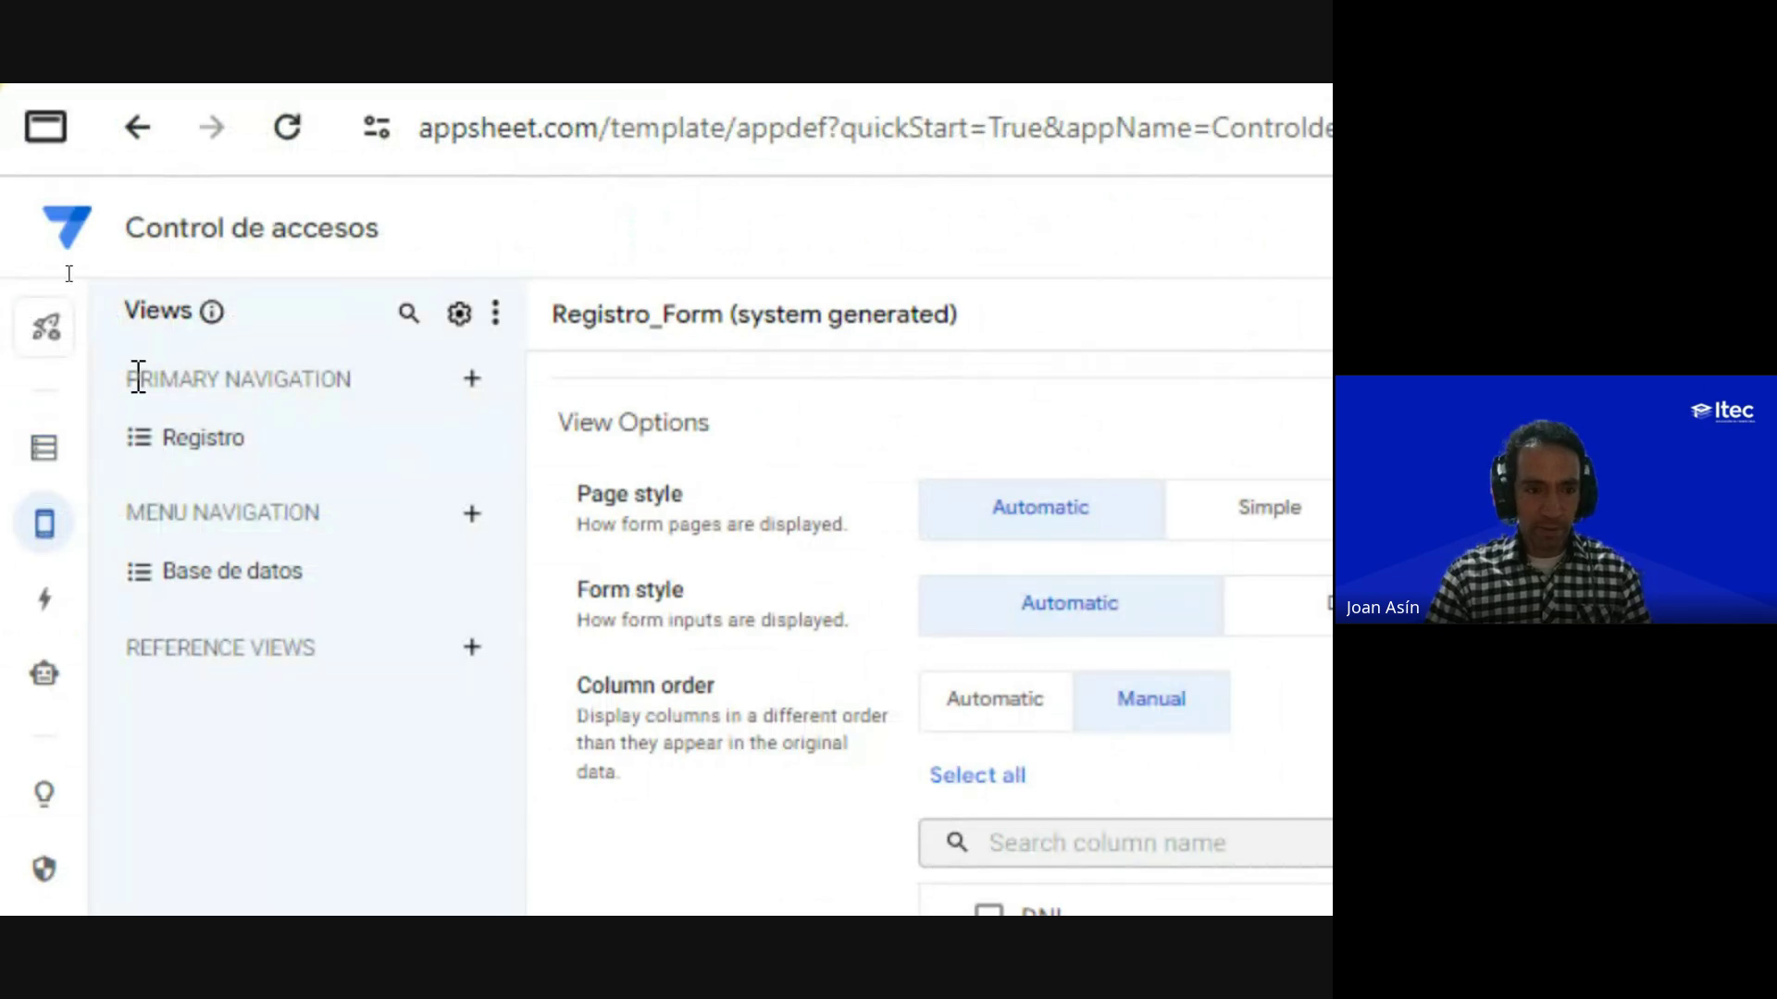
key("alt+Tab")
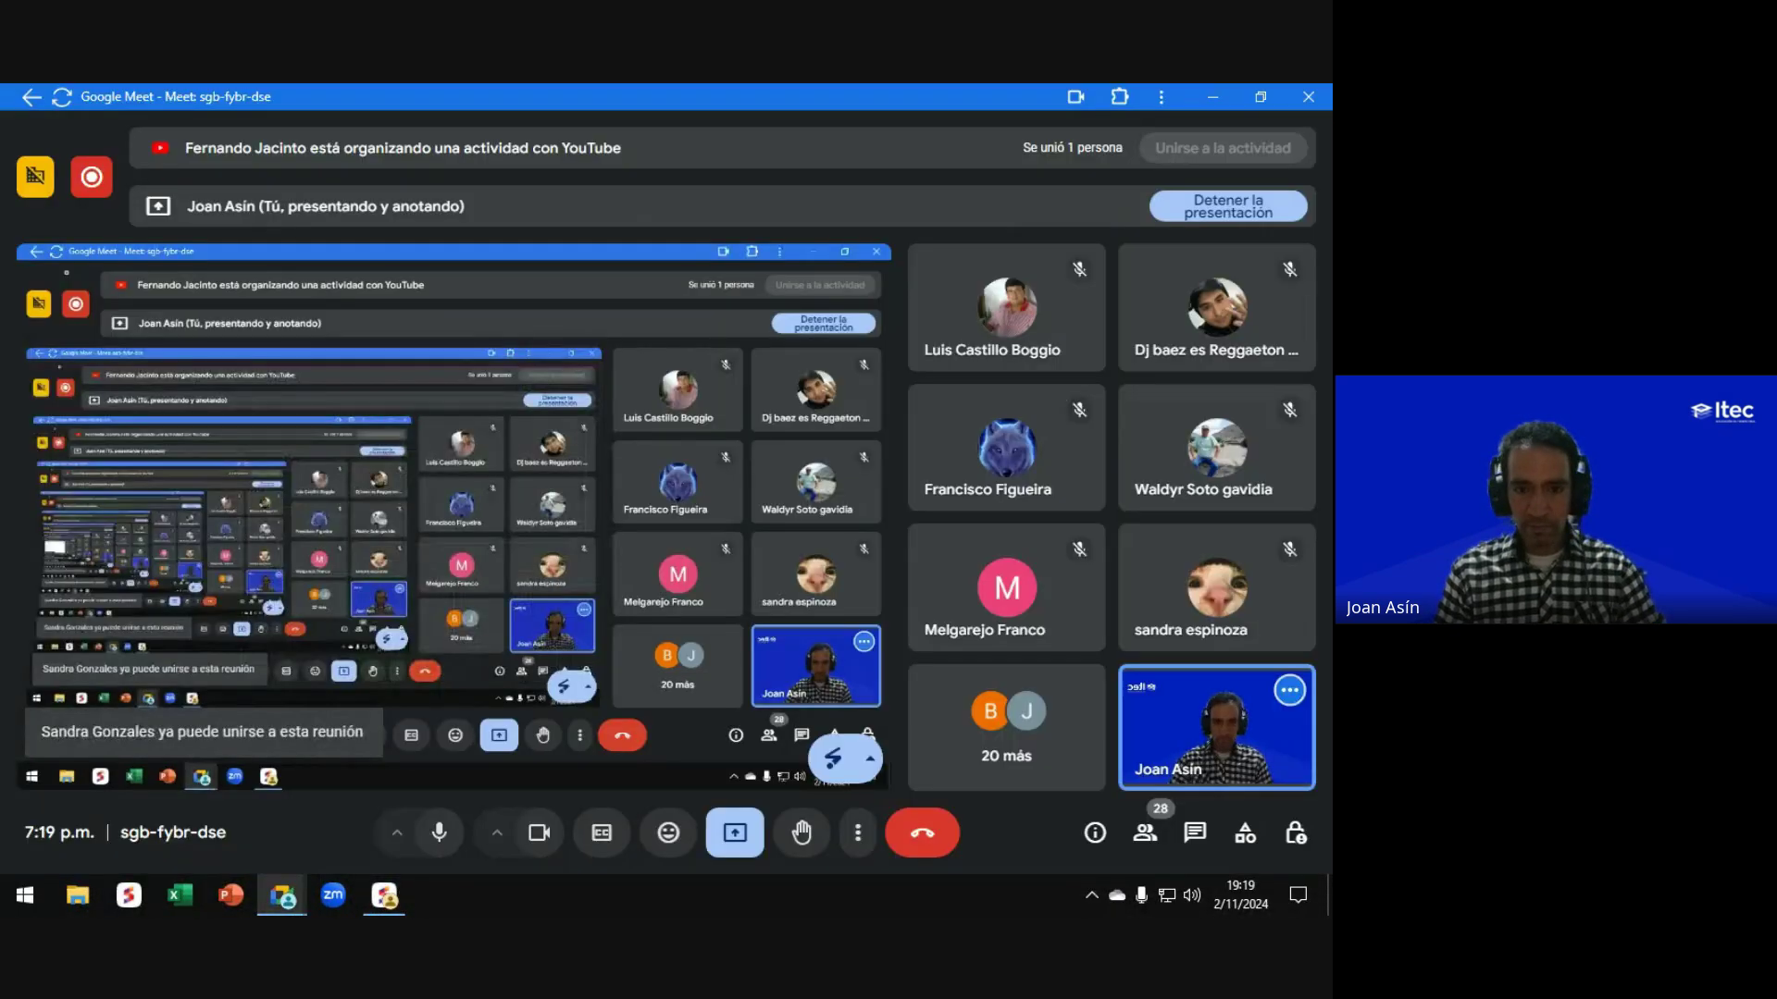
key("alt+Tab")
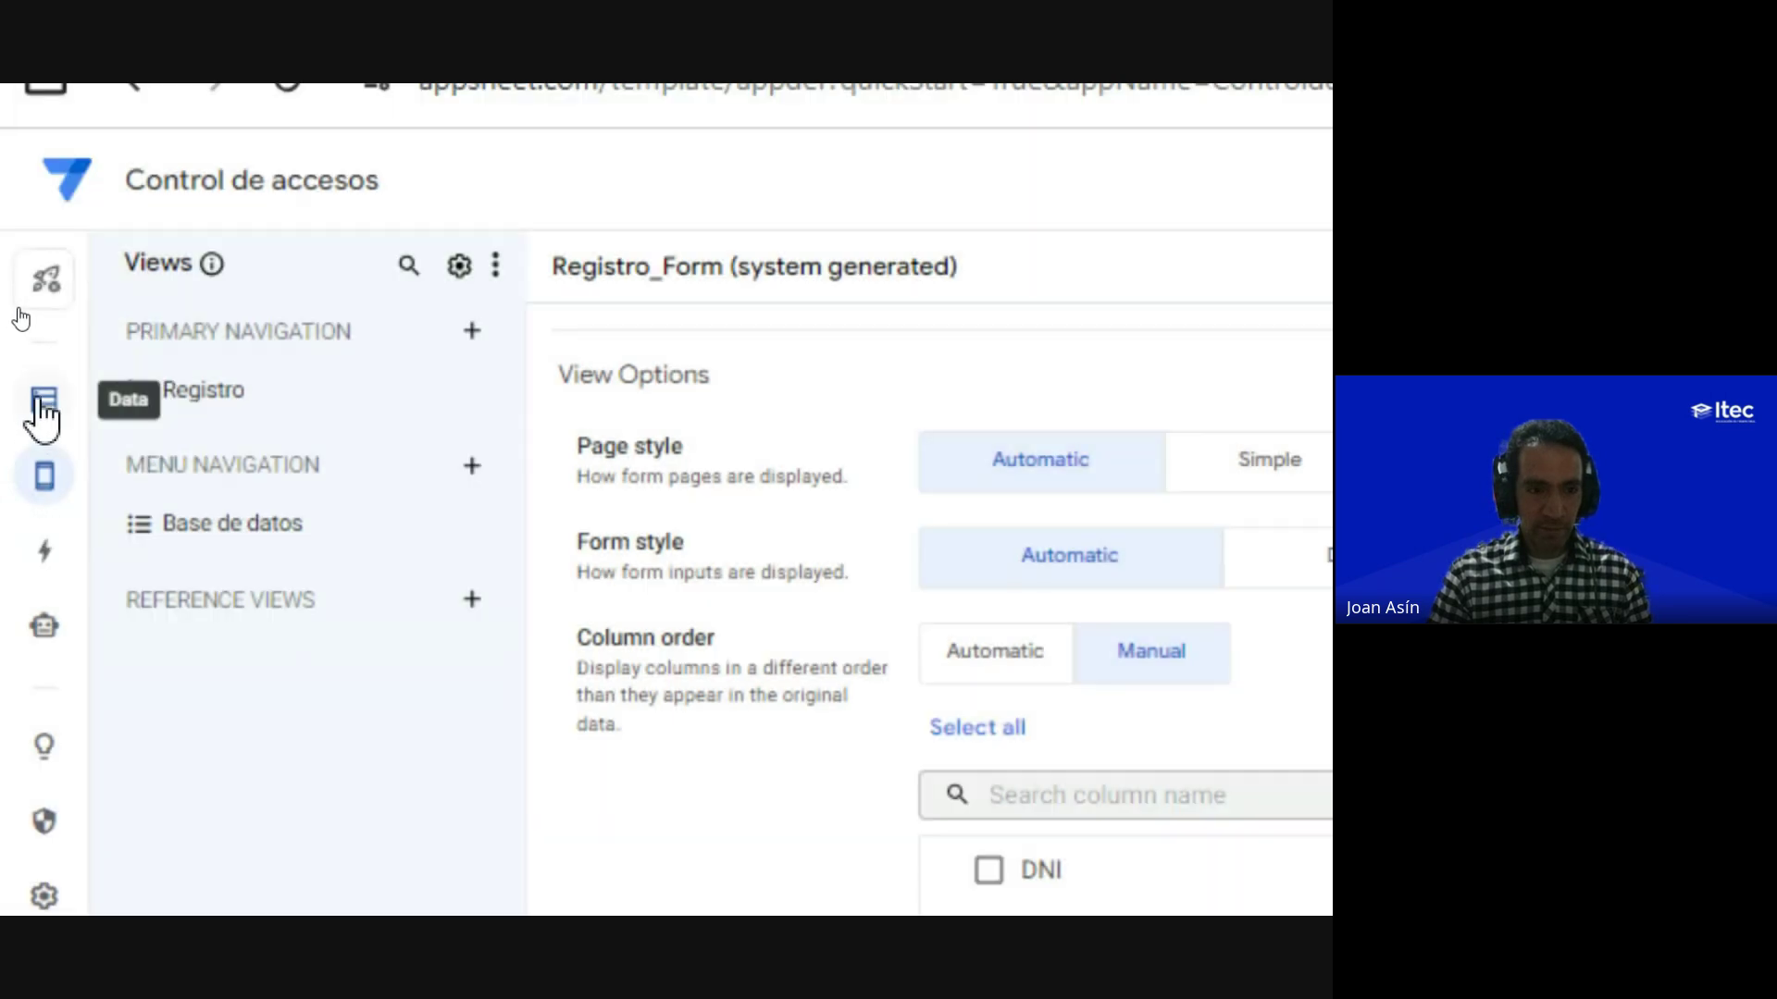
Step: Switch to the Registro table data view, close the preview entry form, and save the app
left_click(41, 412)
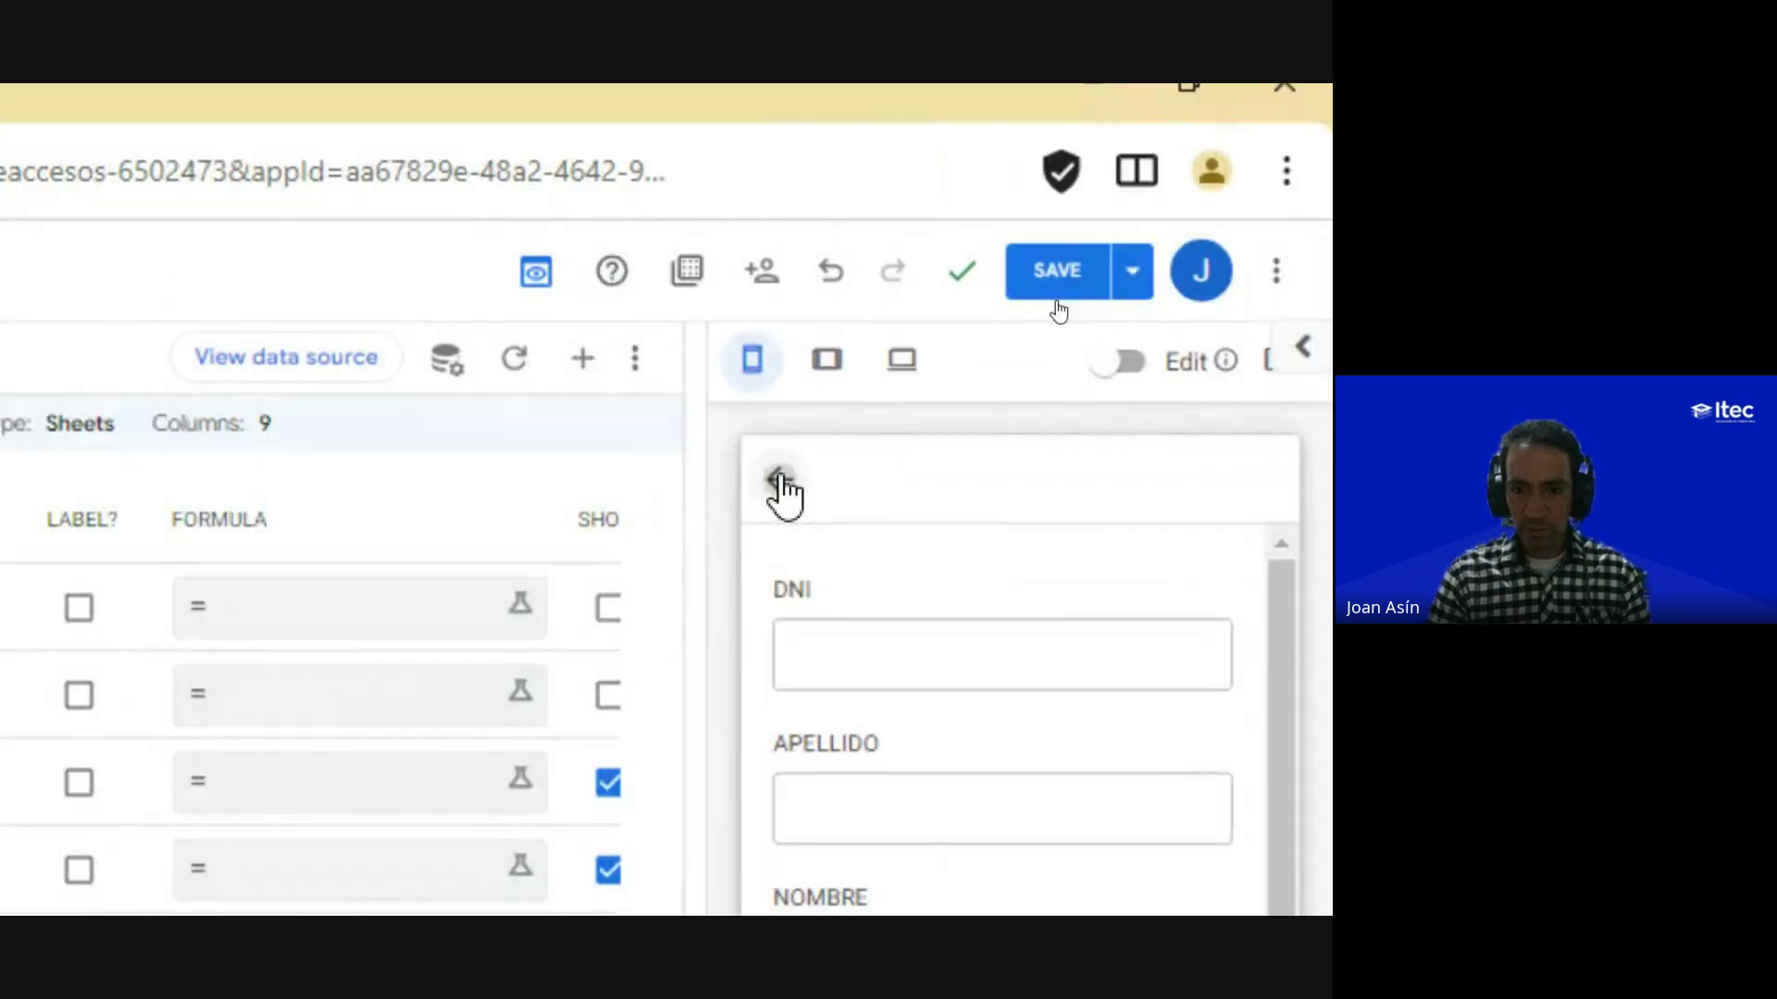
left_click(782, 490)
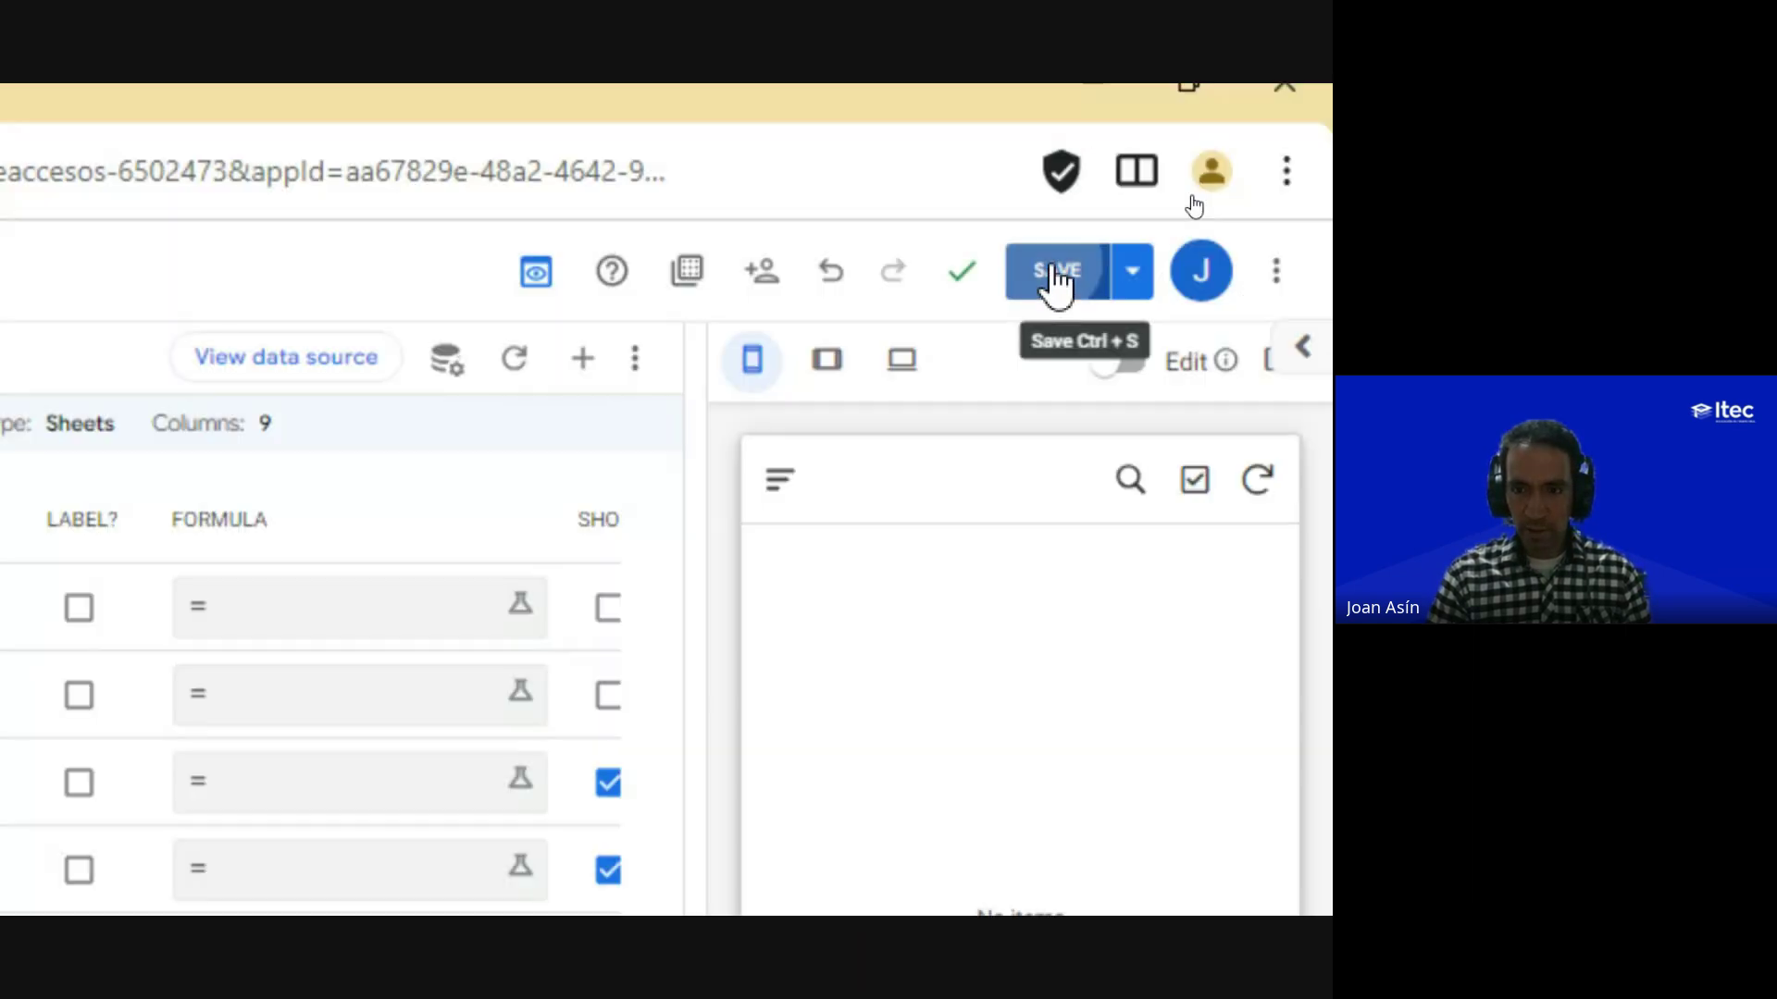
left_click(1051, 270)
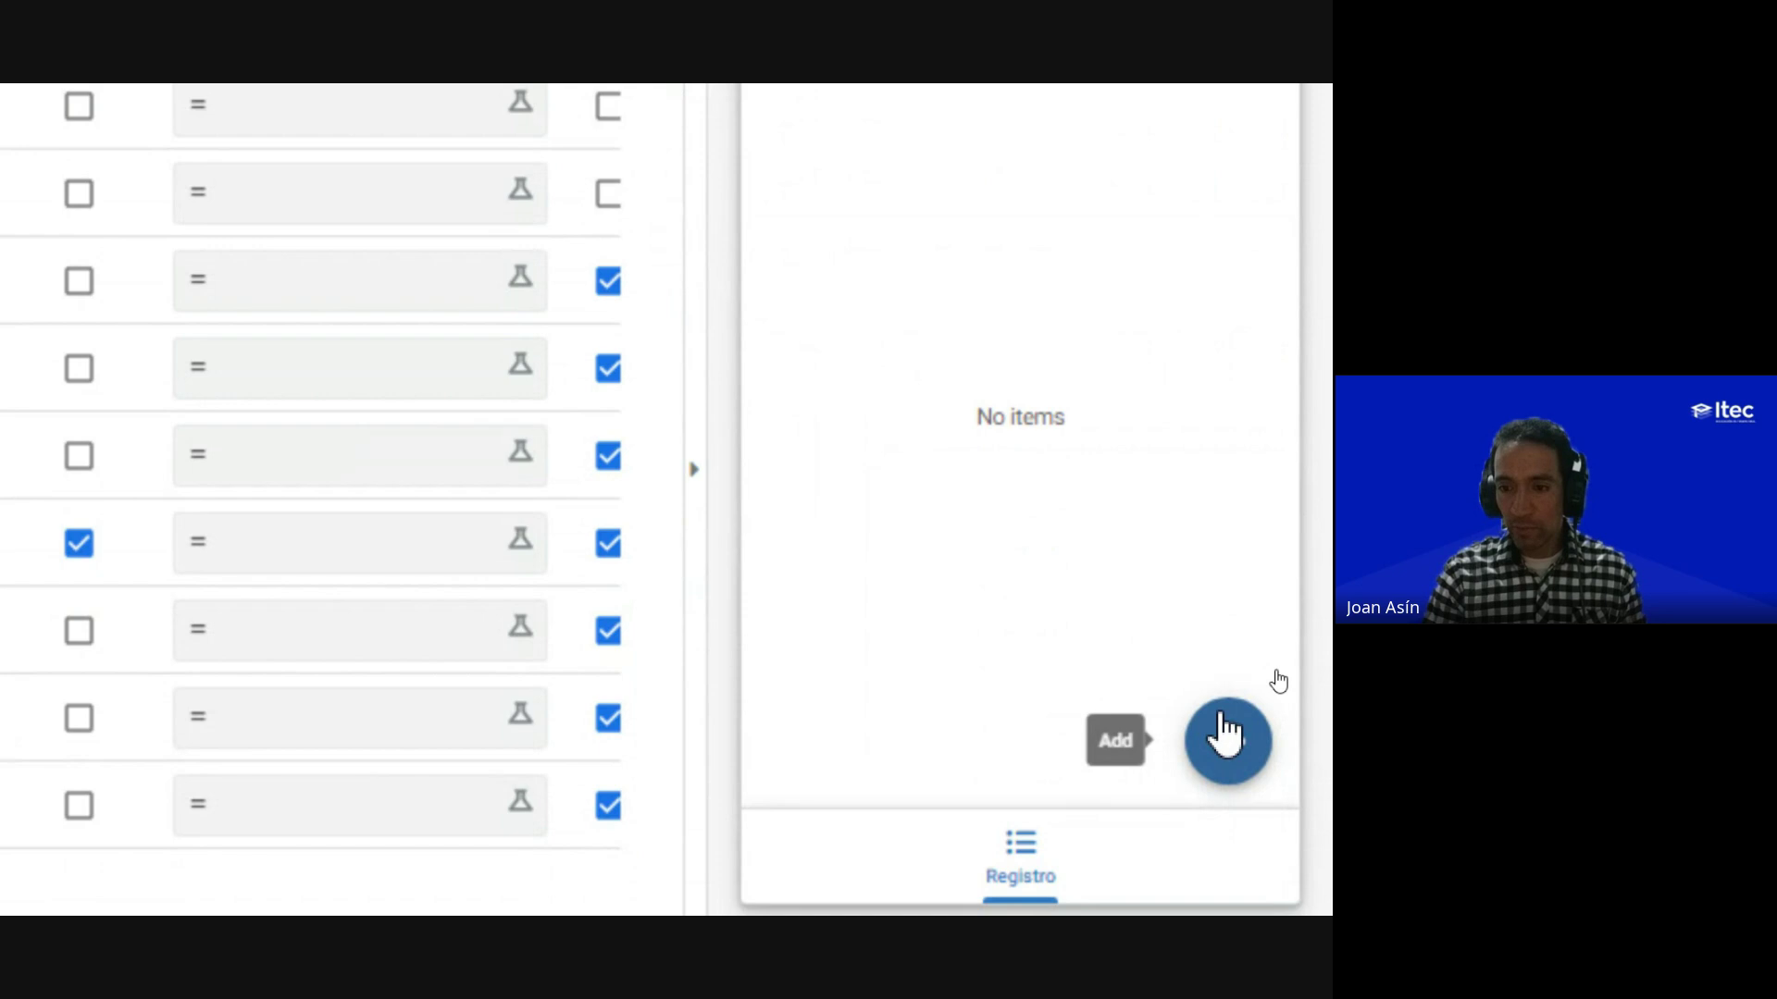
Step: Confirm a new Registro entry shows only DNI through ACCESO, then open the Registro column list
left_click(1227, 737)
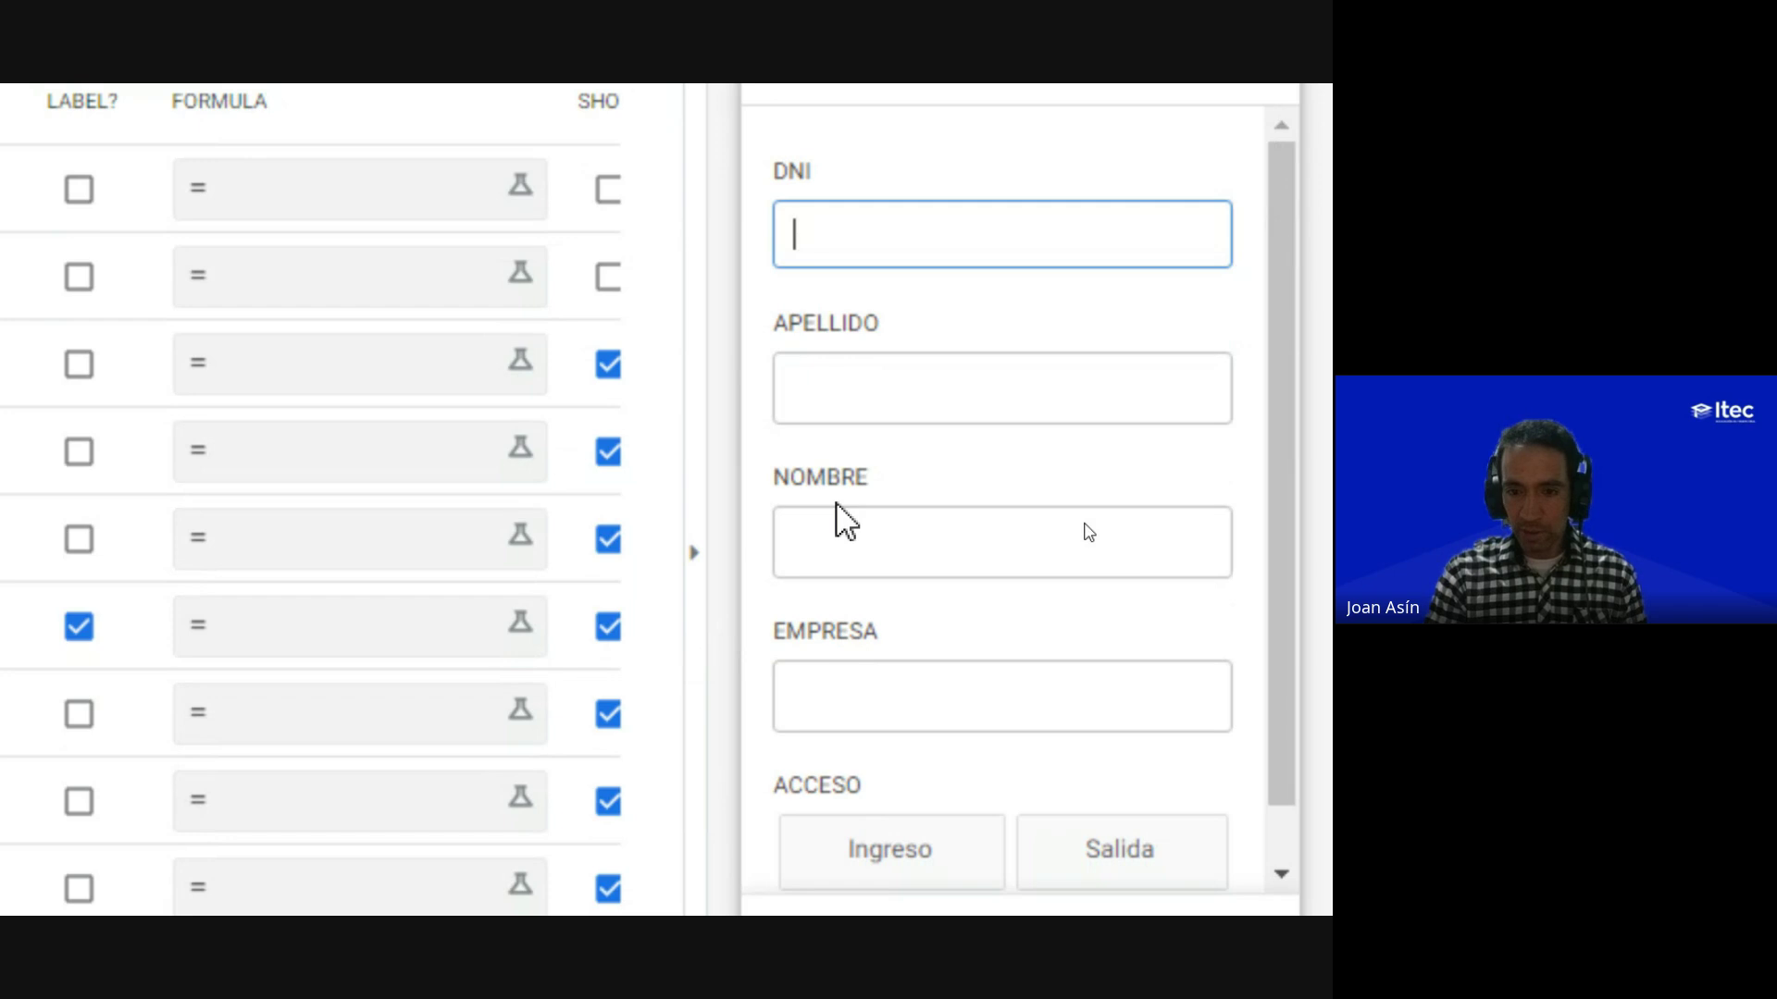
scroll(842, 499, "down", 1)
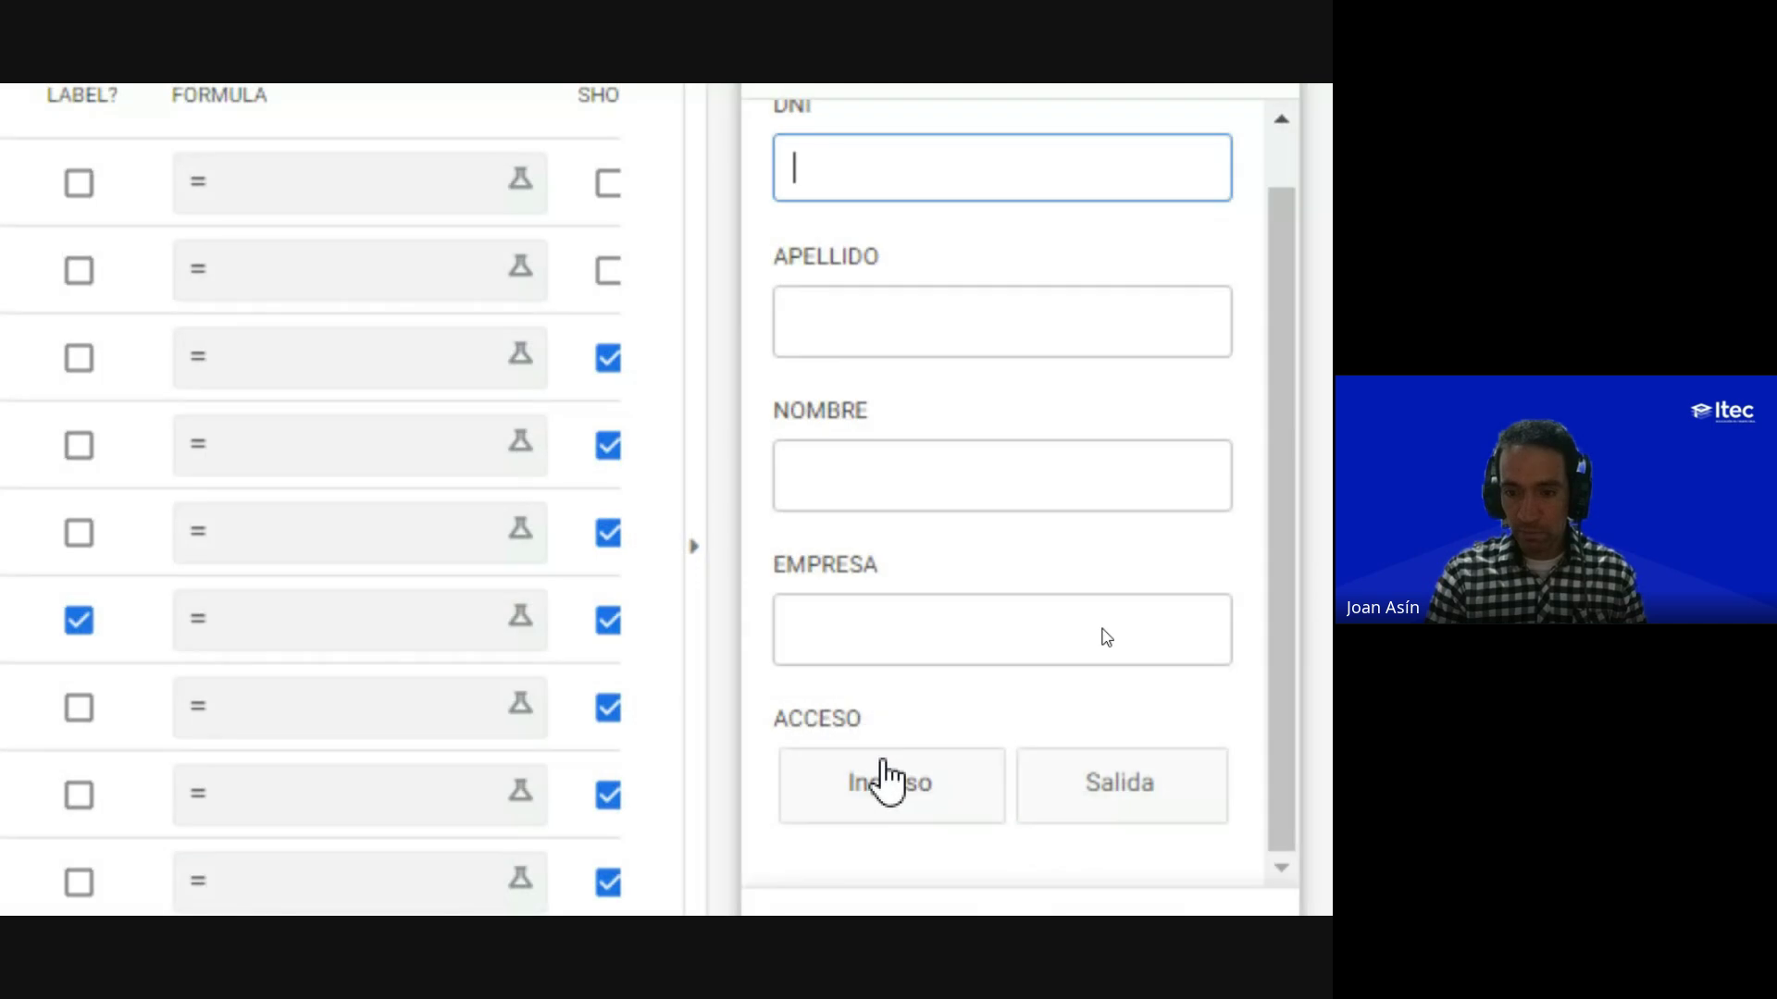
left_click(776, 273)
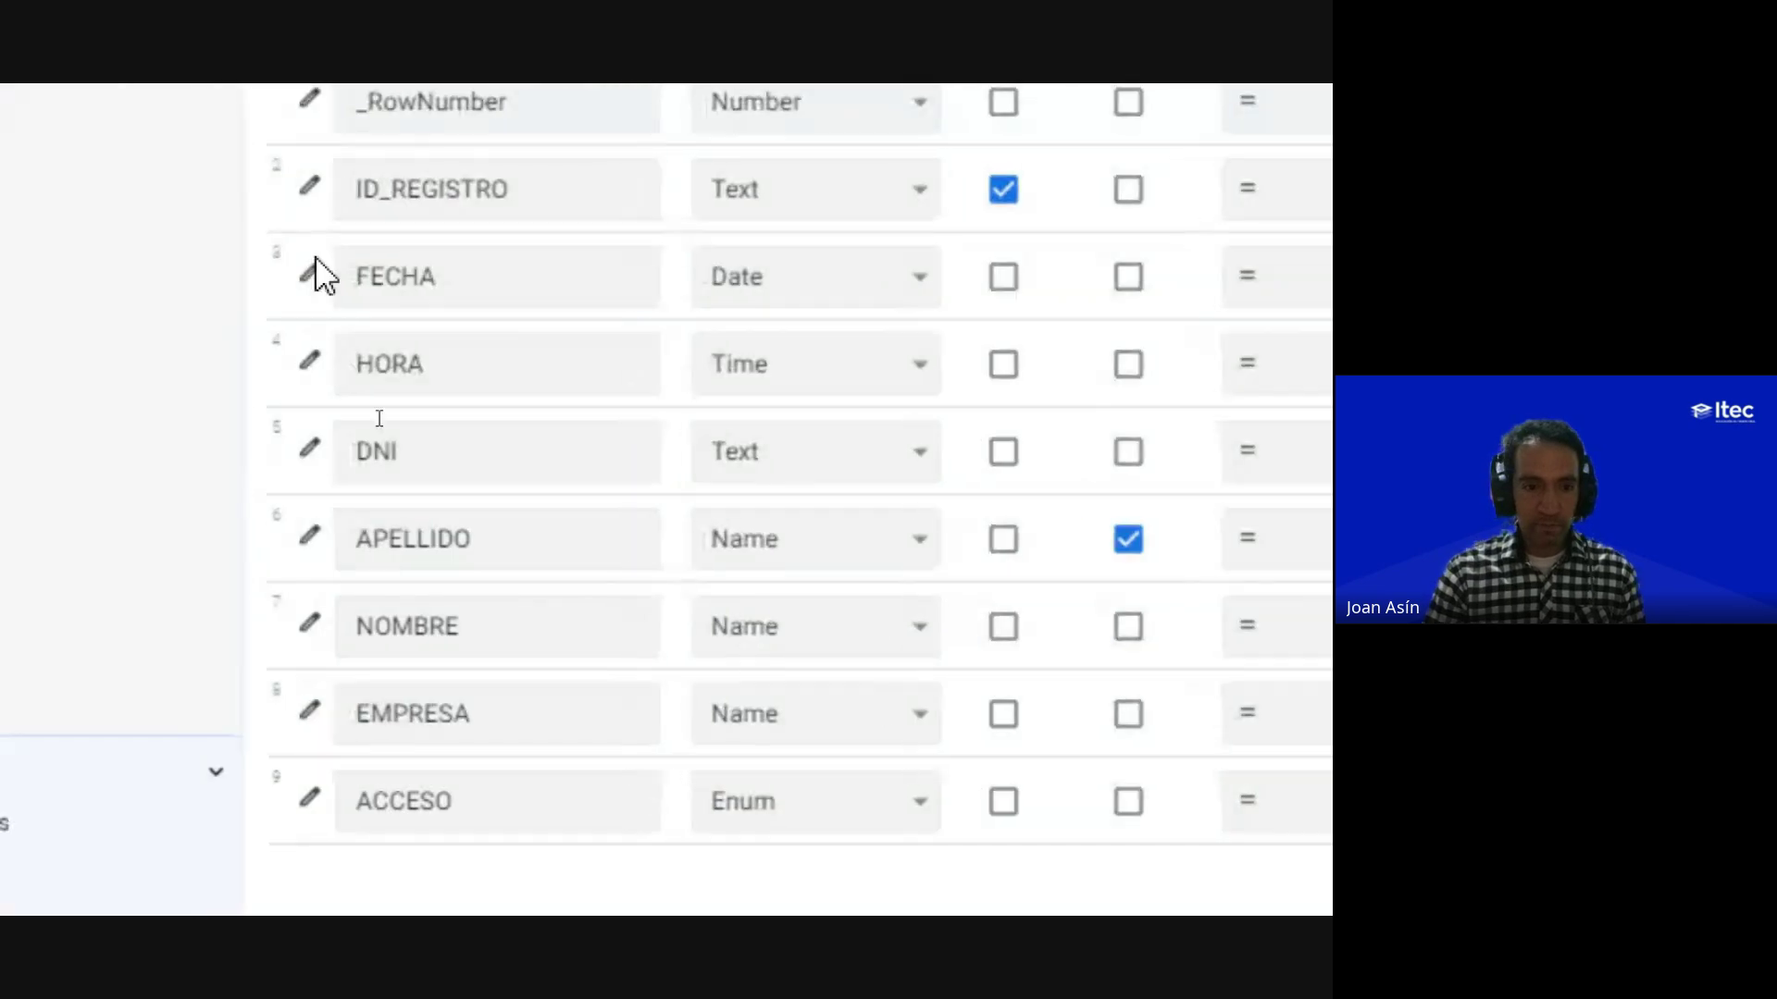
left_click(407, 71)
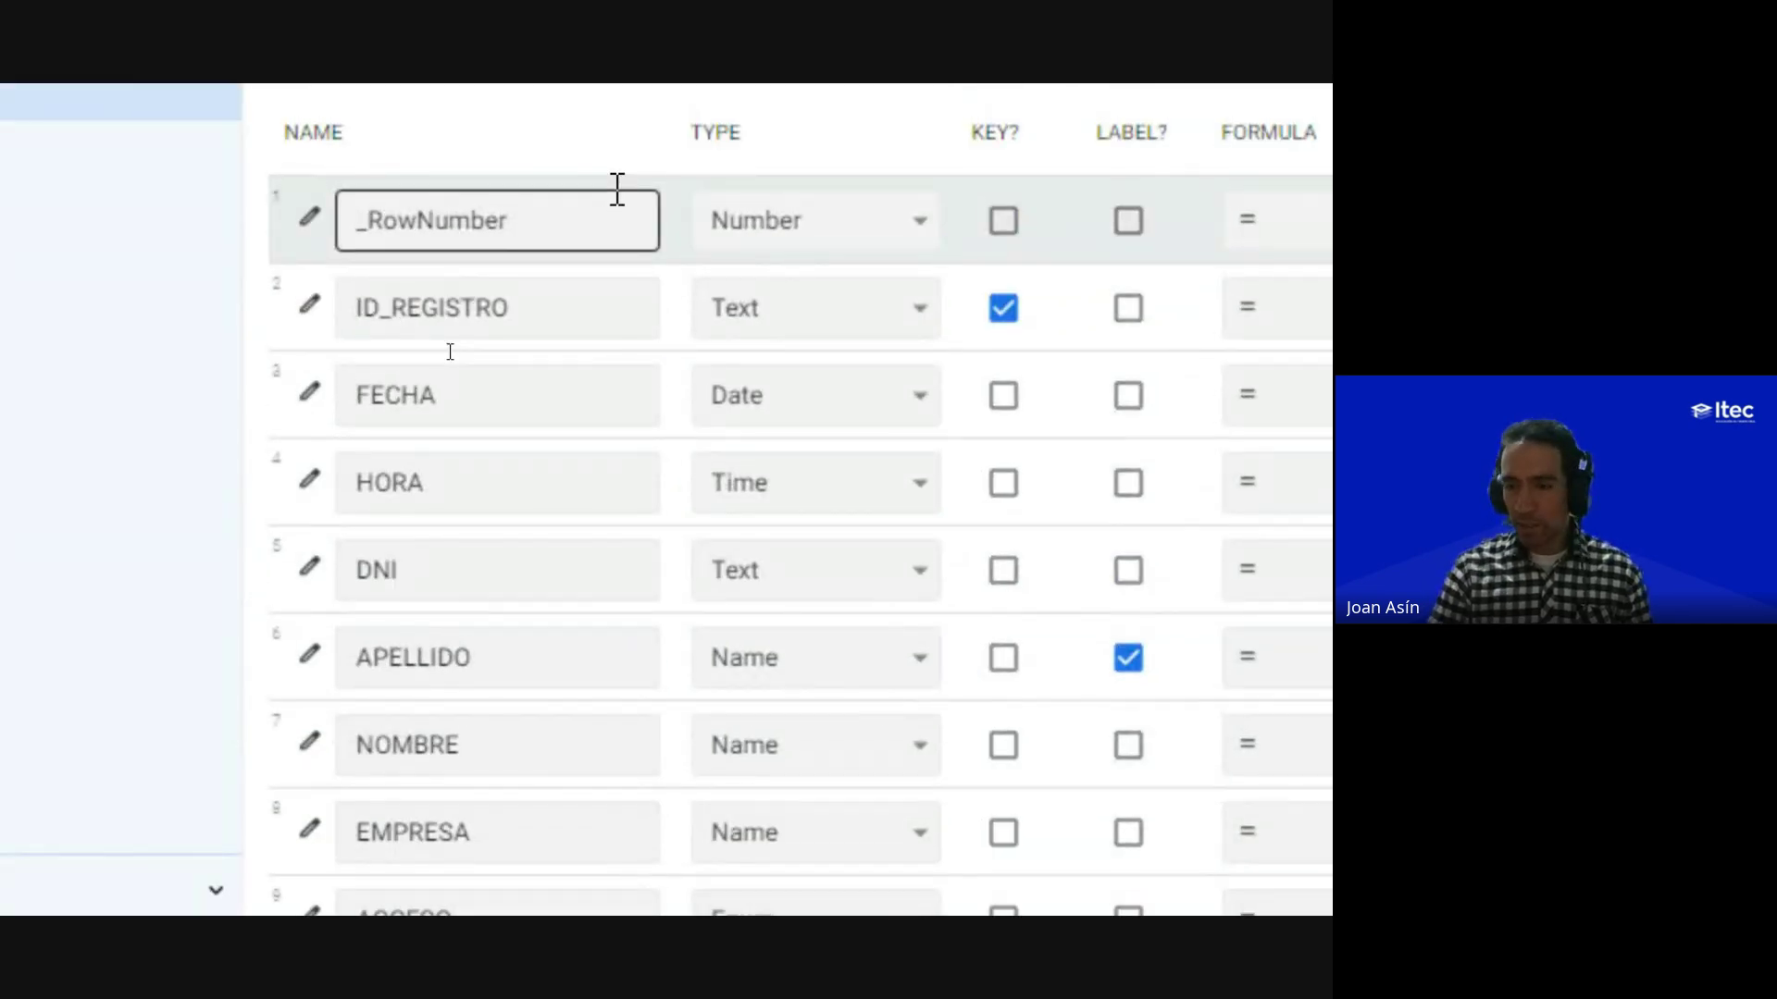